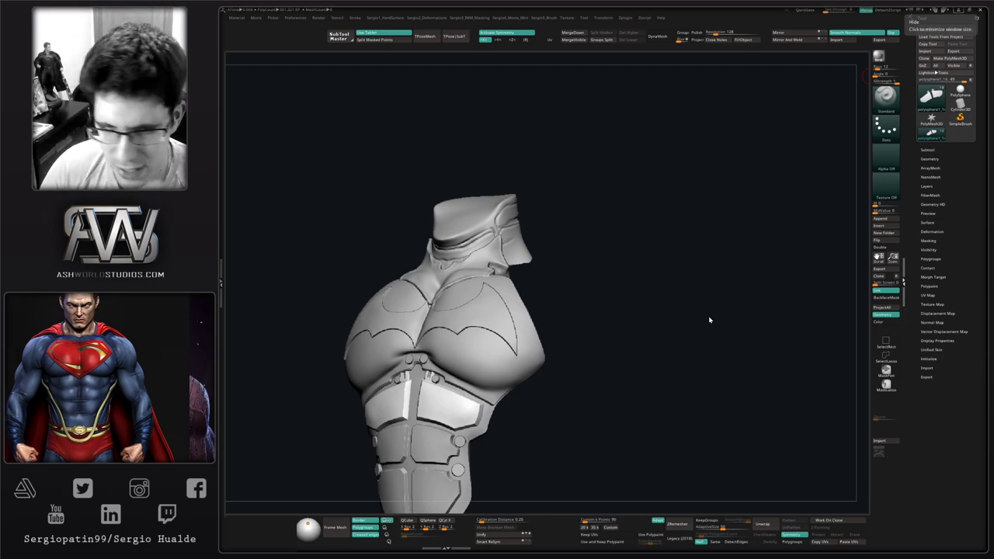
mouse_move(710, 318)
mouse_down()
mouse_move(635, 323)
mouse_move(622, 315)
mouse_move(555, 335)
mouse_move(553, 328)
mouse_up()
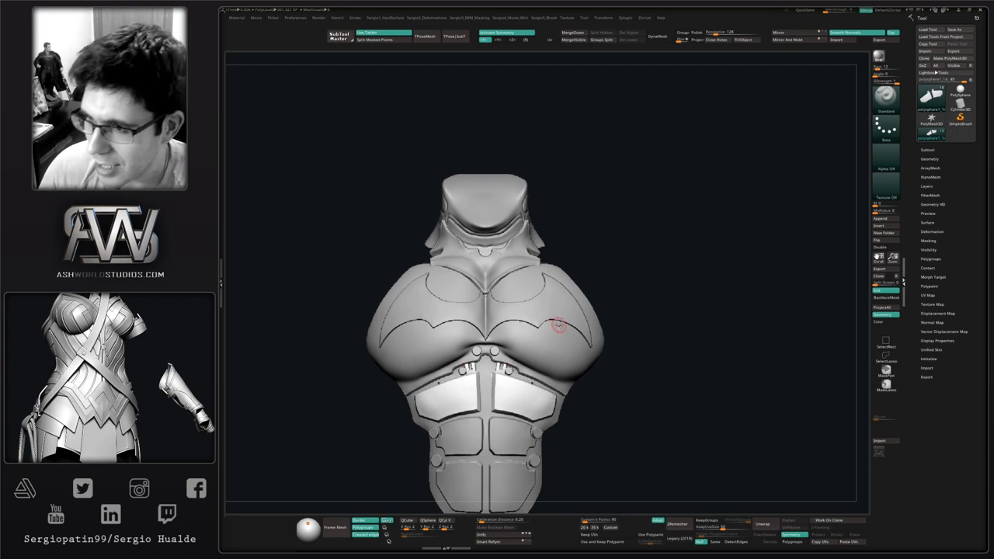
right_drag(588, 325, 577, 330)
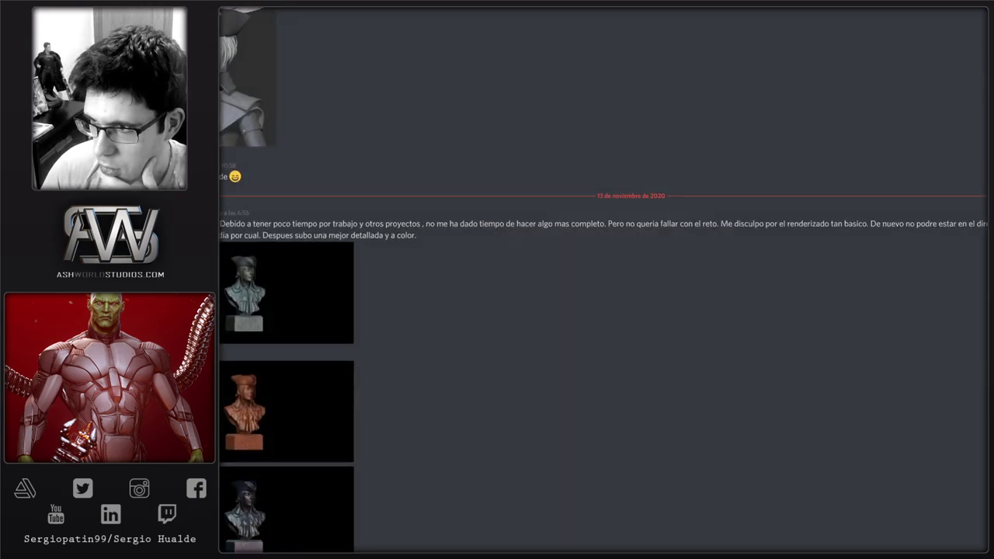
Switch to Discord and look through the Lady Maria challenge submissions posted from 10 to 13 November 2020.
scroll(550, 382, up, 10)
scroll(553, 384, up, 10)
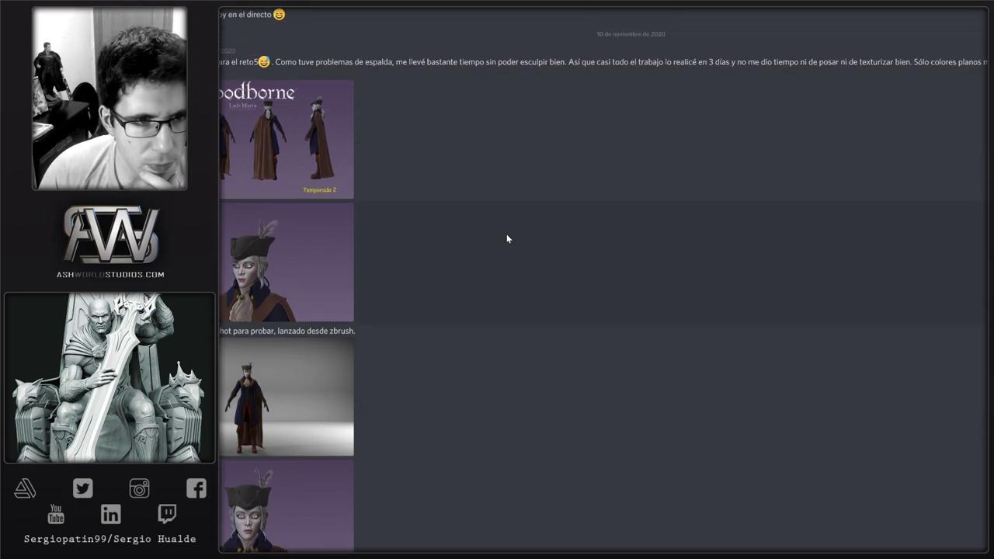
scroll(508, 236, down, 4)
scroll(515, 234, down, 5)
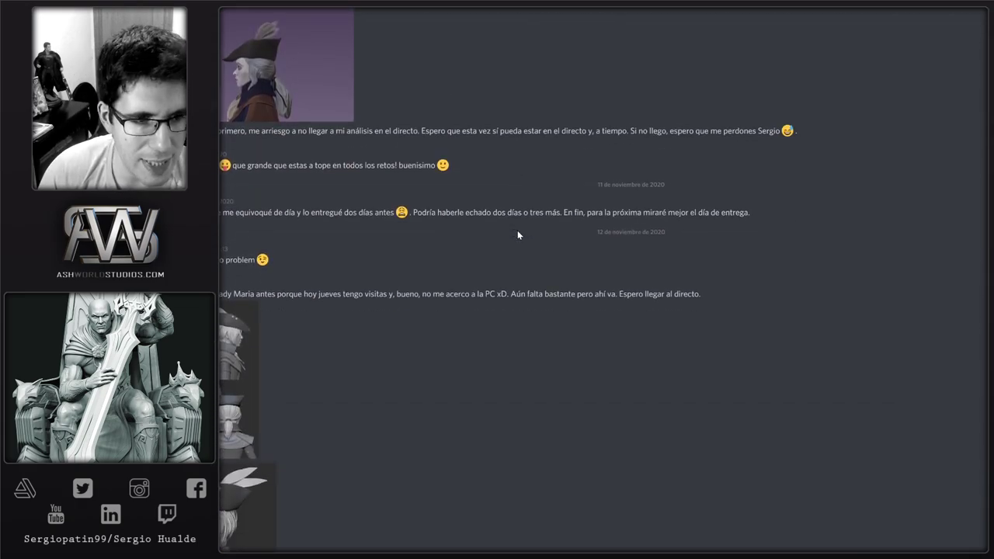
scroll(521, 237, down, 4)
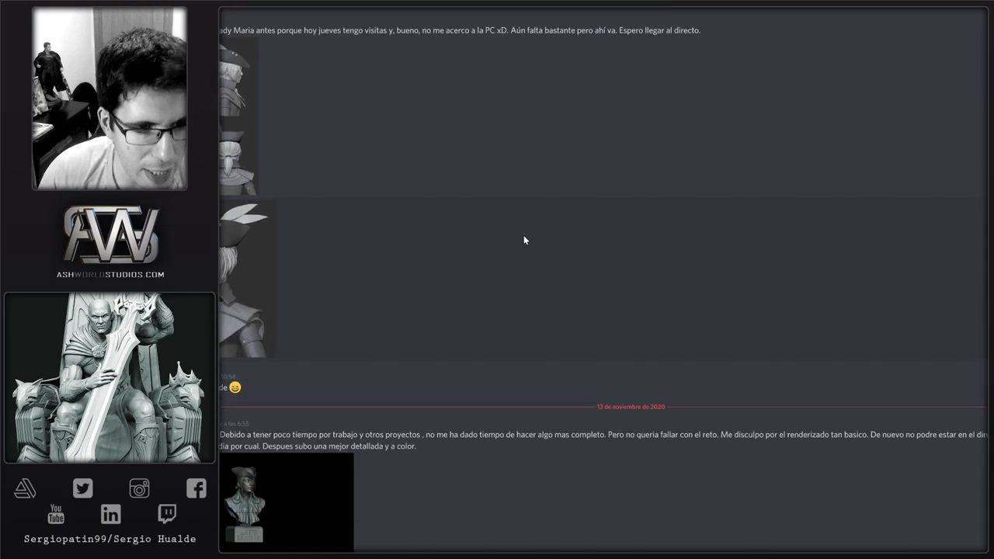
scroll(524, 240, up, 4)
scroll(522, 239, up, 4)
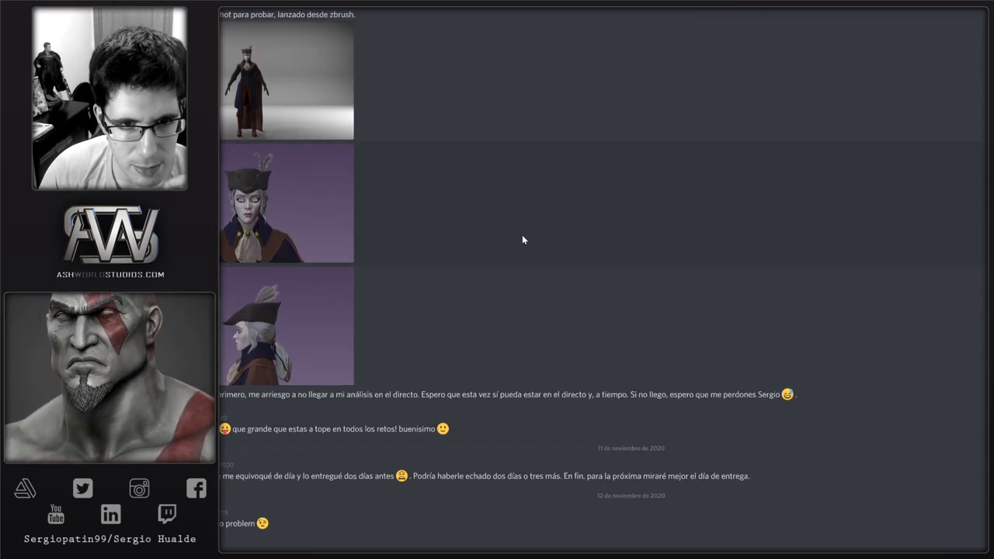
scroll(522, 240, up, 2)
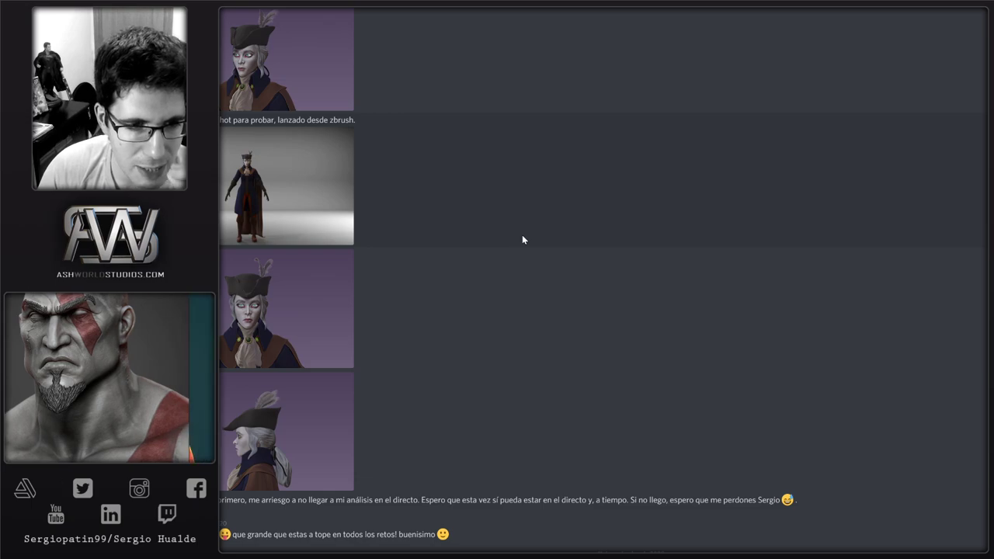
scroll(523, 240, up, 3)
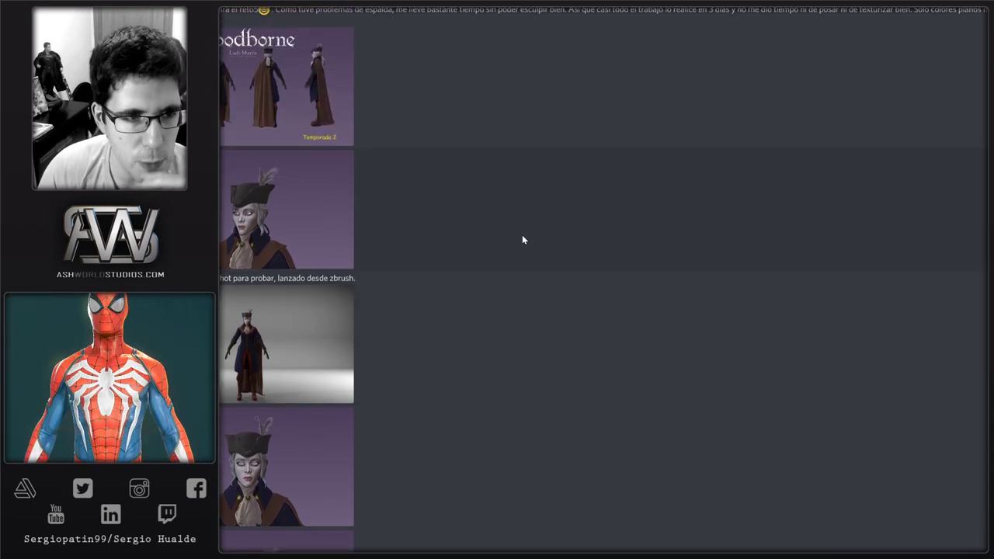
scroll(523, 240, down, 10)
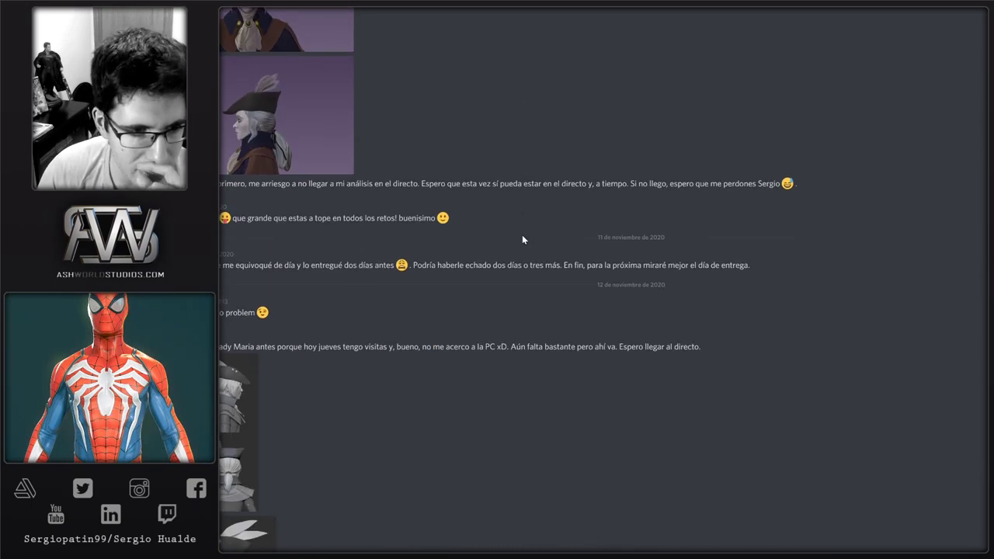
scroll(523, 240, down, 6)
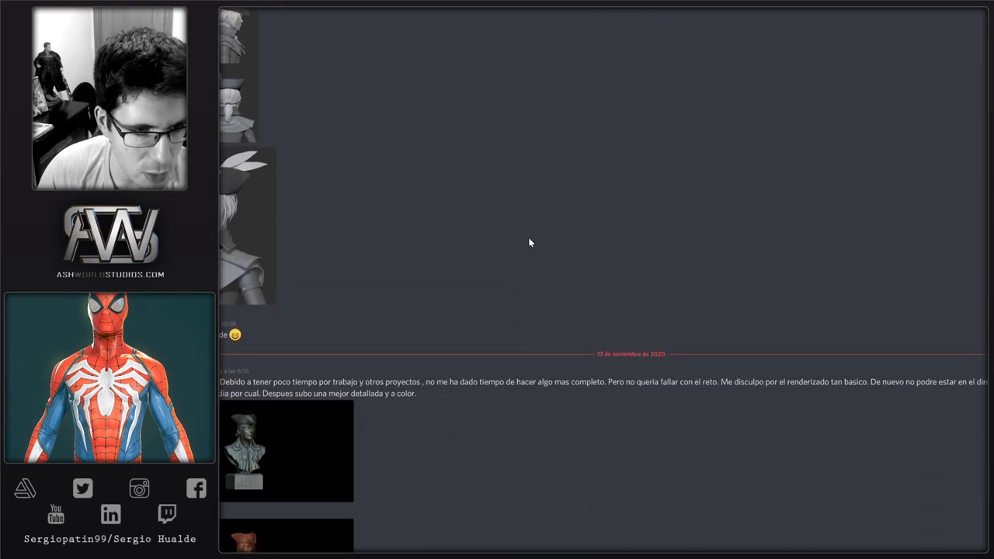
scroll(529, 243, down, 2)
Examine the full-size Bloodborne Lady Maria render sheet in the 10 November submission, and close it when finished.
scroll(536, 242, up, 10)
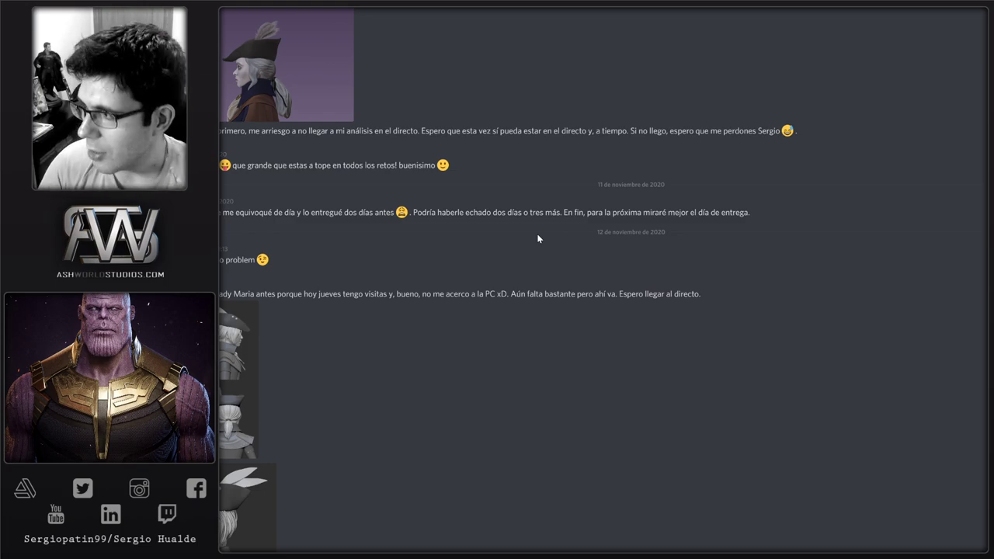
scroll(537, 234, up, 10)
right_click(545, 199)
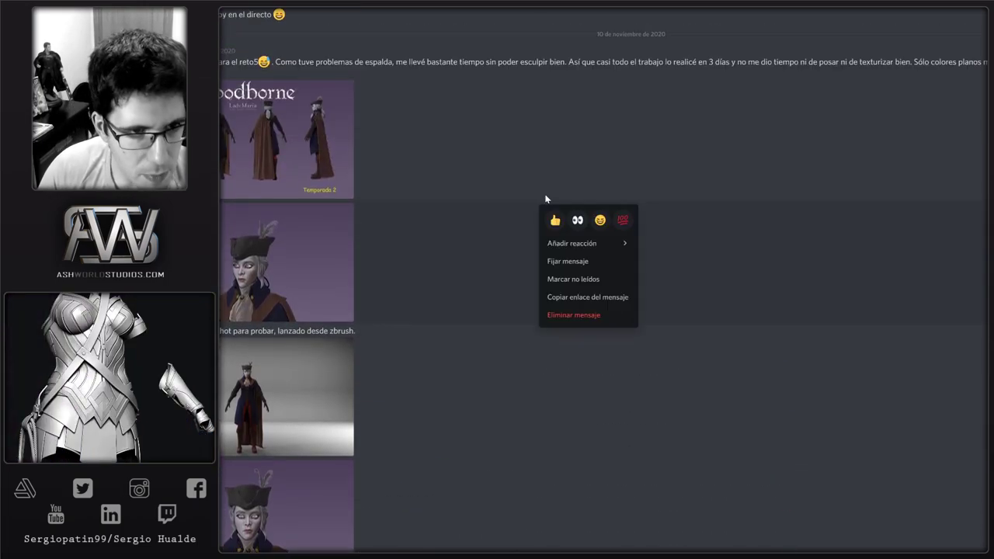
click(287, 118)
click(287, 117)
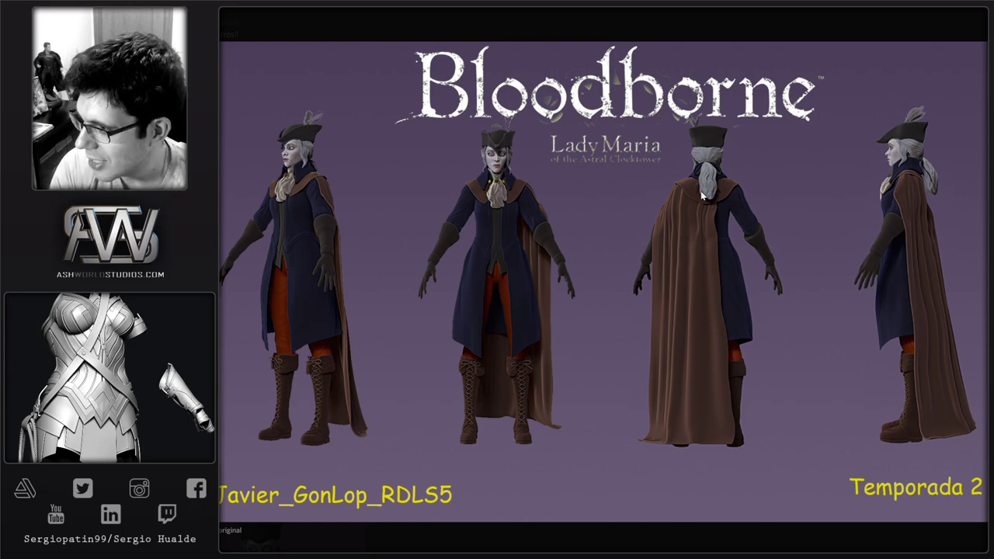
click(535, 546)
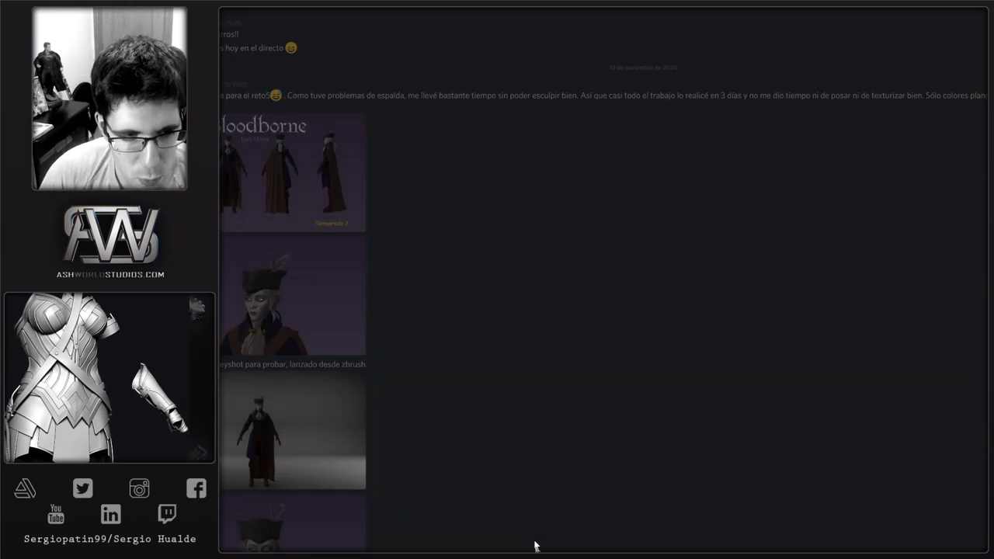
Compare the grey four-view sheet and the three-quarter close-up of Lady Maria in the 12 November submission.
scroll(579, 313, down, 10)
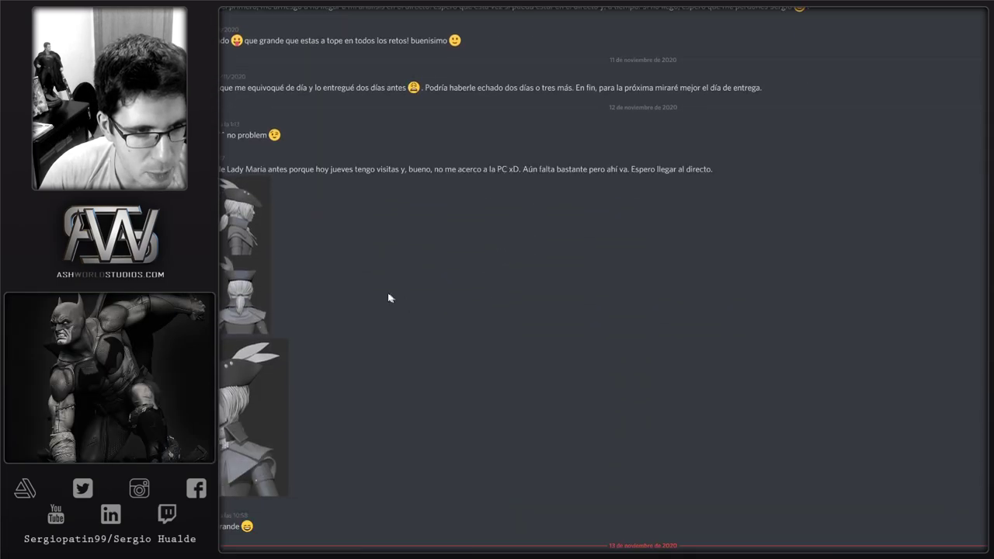
click(224, 263)
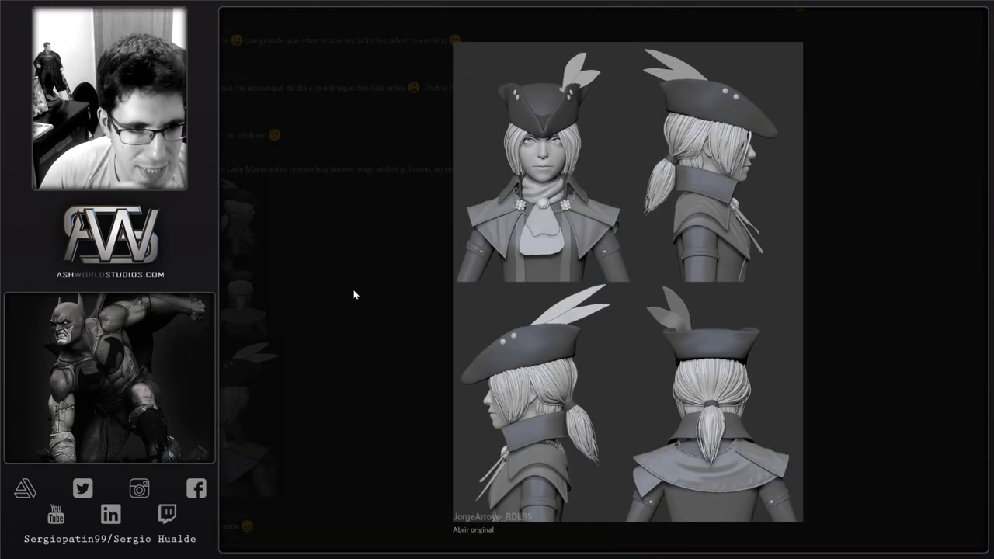
click(354, 295)
click(240, 417)
click(301, 251)
click(240, 239)
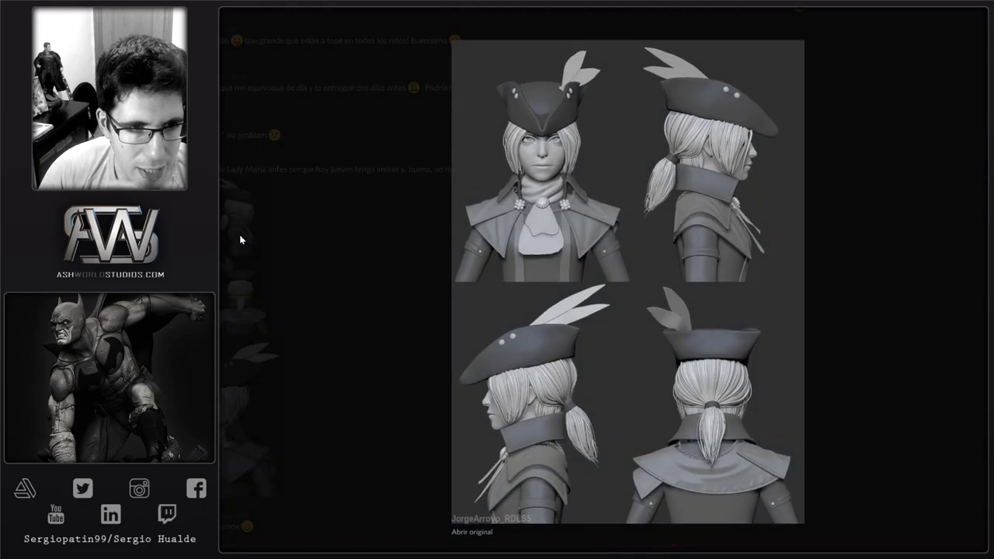
click(333, 284)
click(249, 384)
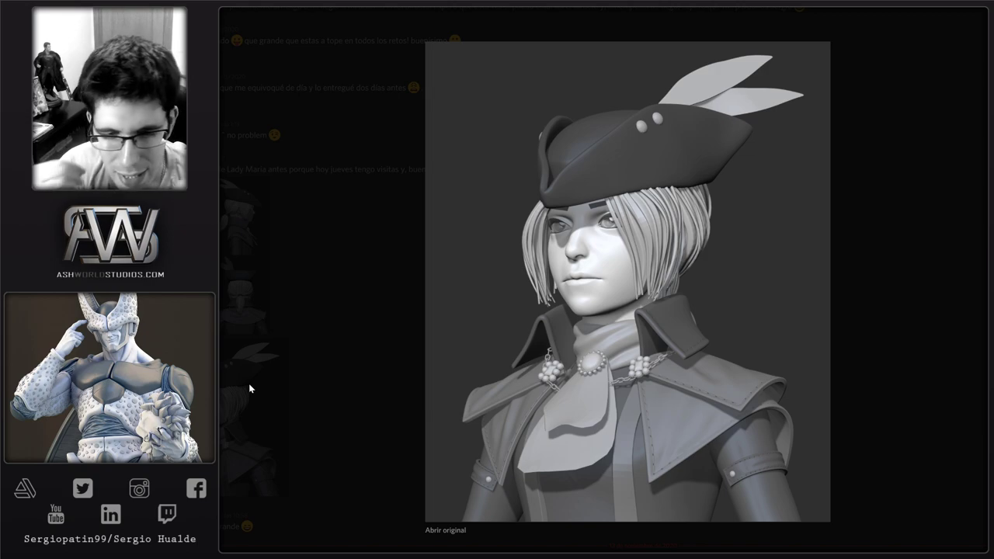
click(249, 383)
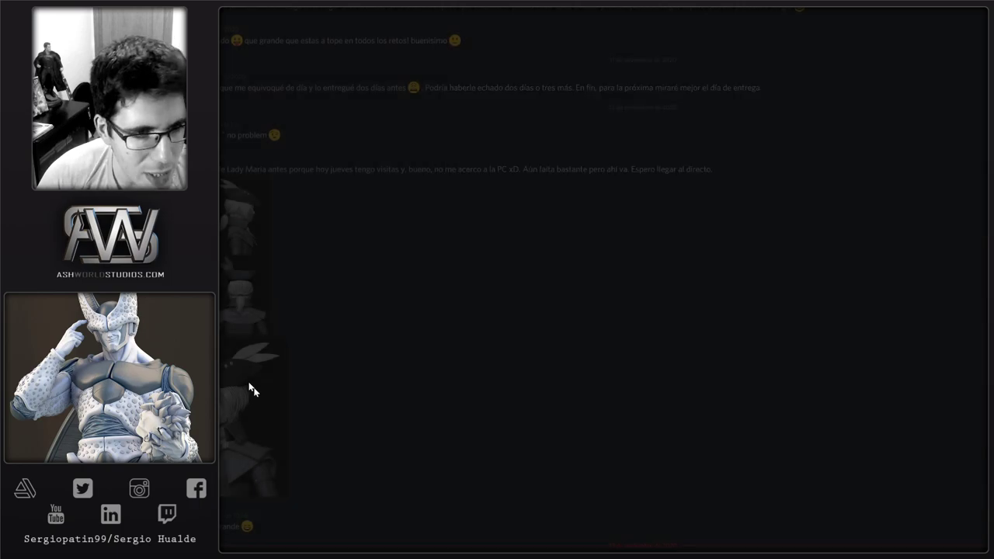
Recheck the grey Lady Maria sculpt's four-view sheet against its three-quarter close-up at full size.
click(250, 285)
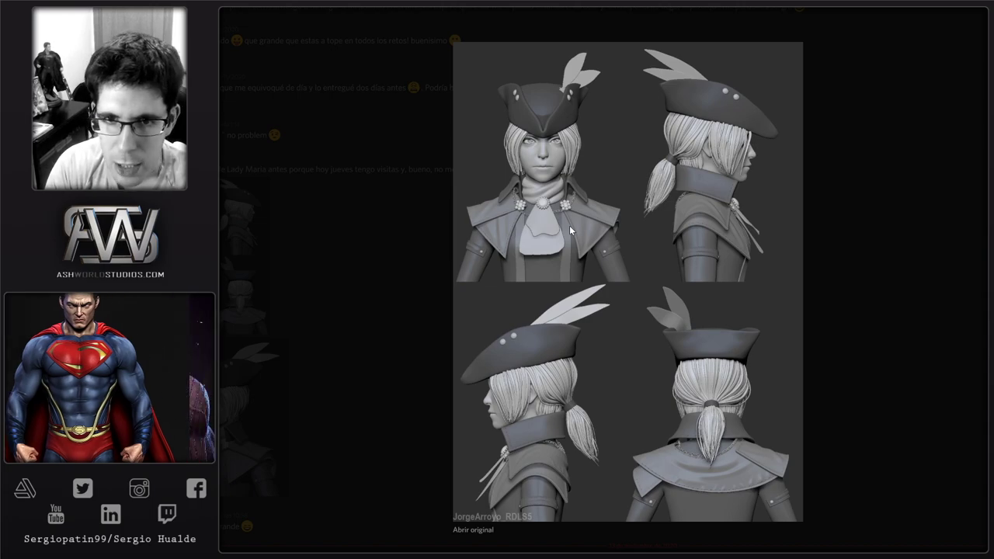
click(260, 295)
click(229, 347)
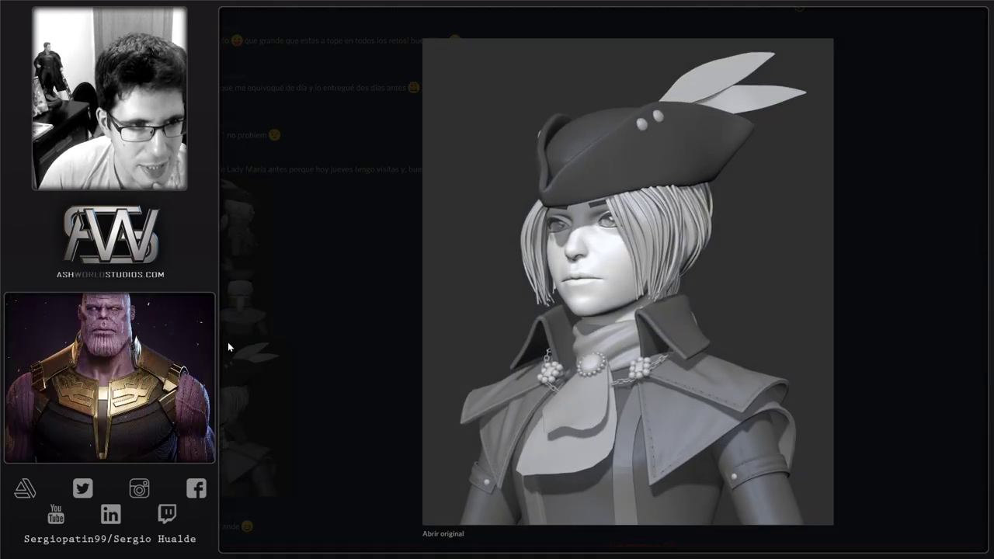
click(325, 296)
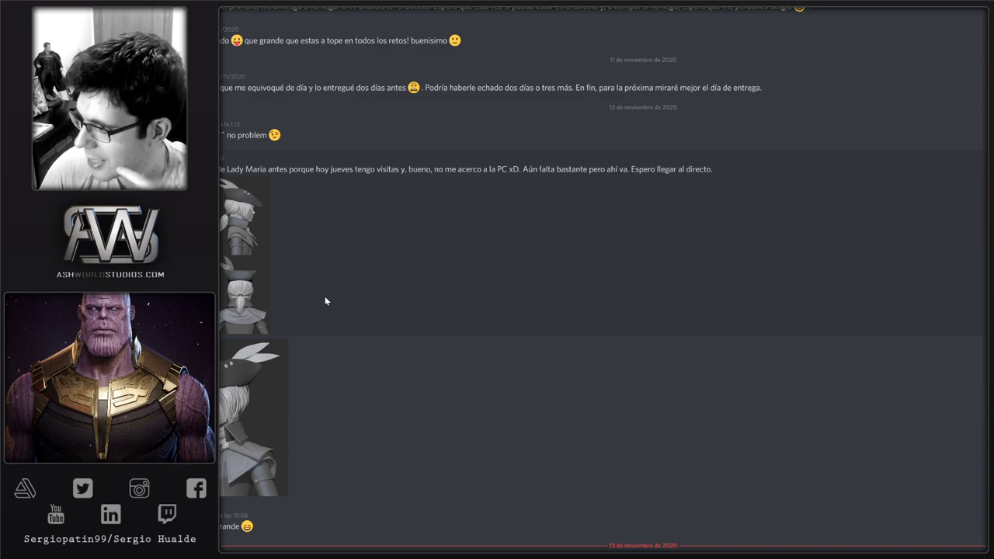
View the grey-green, copper and dark metallic renders of the Lady Maria bust in the 13 November submission.
scroll(350, 287, down, 3)
scroll(350, 287, down, 2)
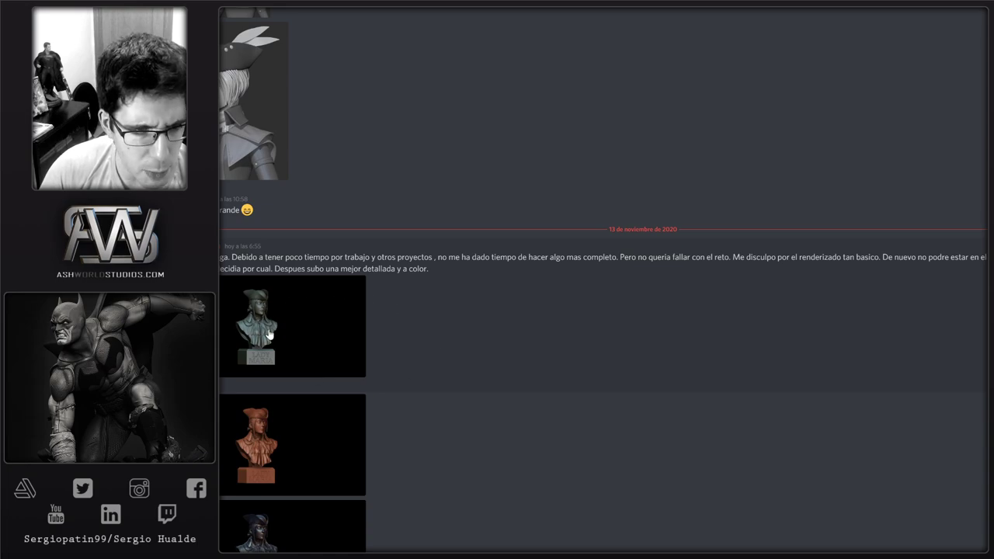
click(266, 332)
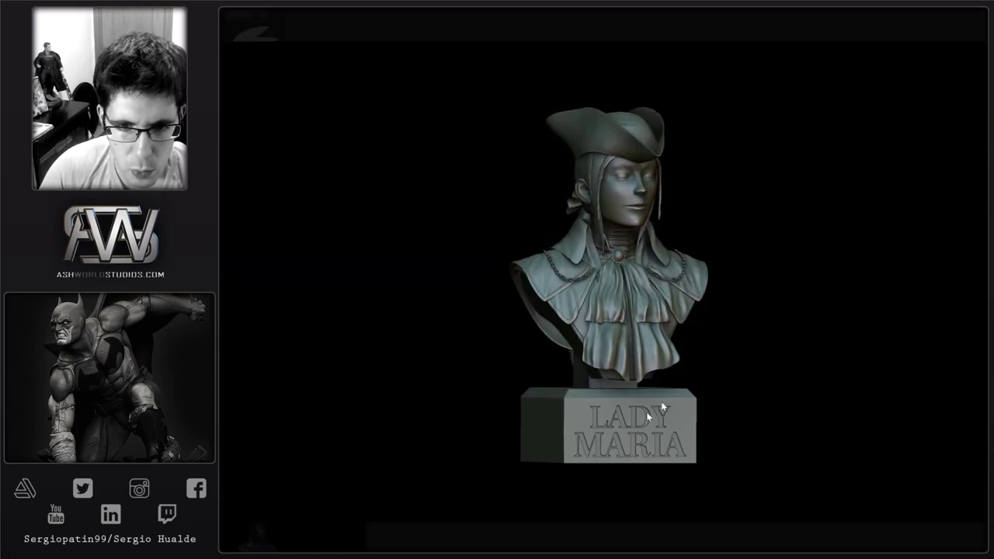
click(373, 527)
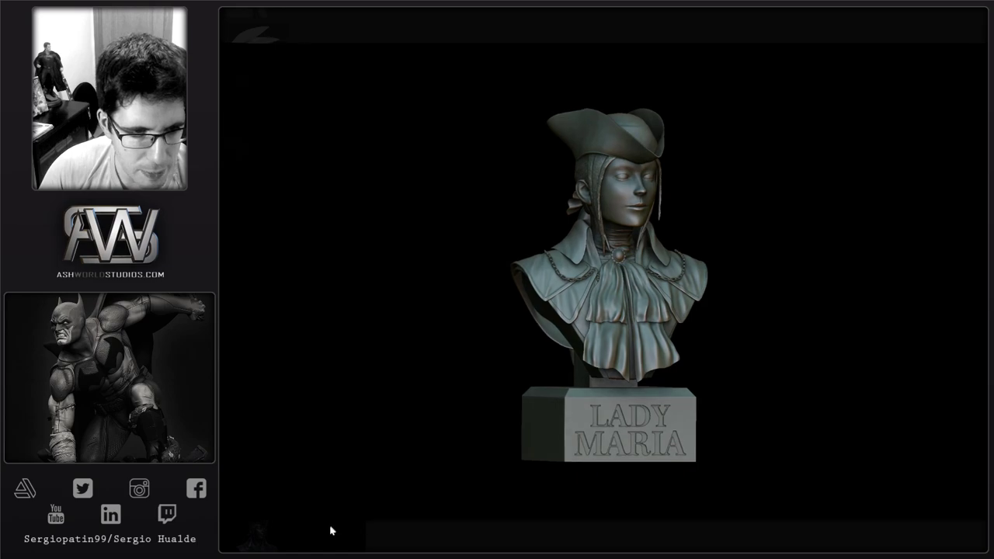
click(300, 449)
click(504, 533)
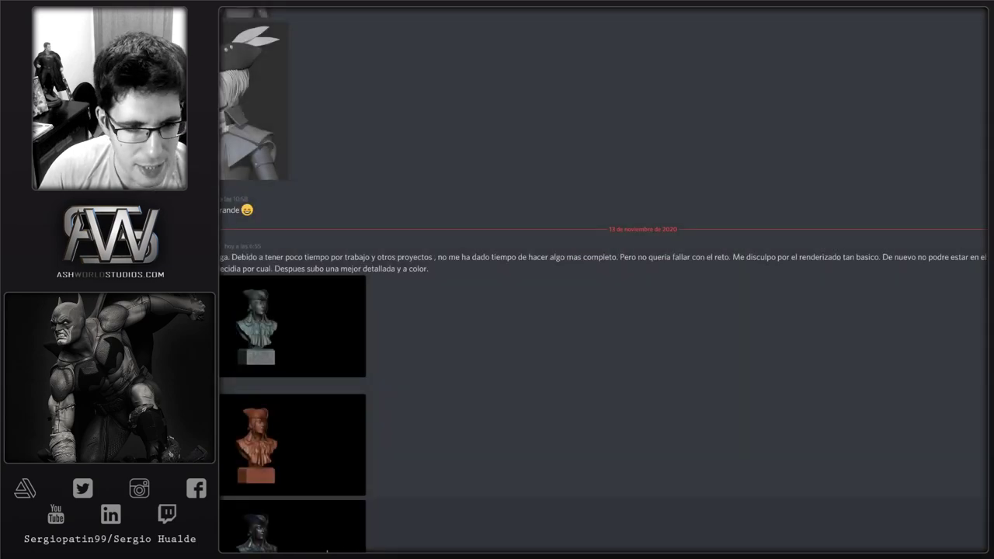
click(328, 549)
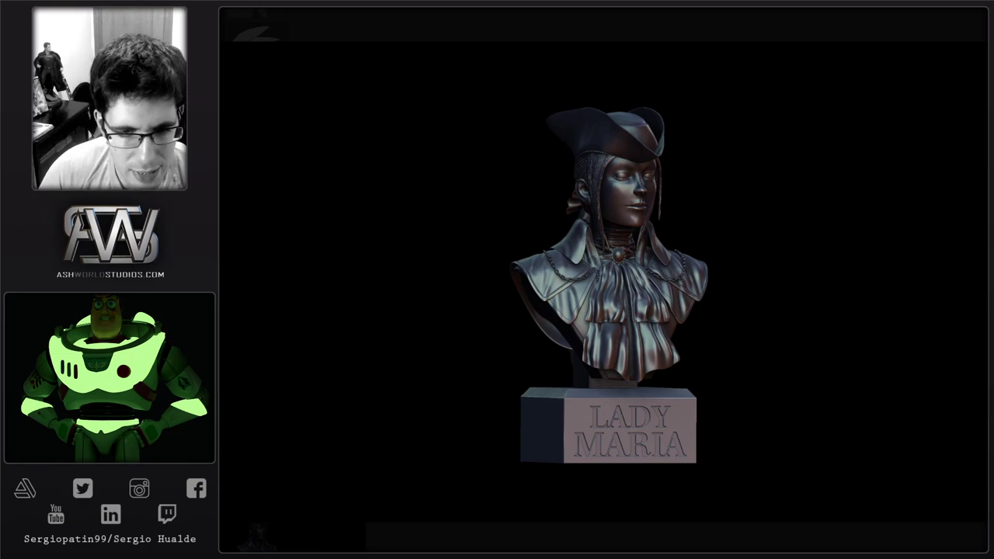
click(336, 373)
Examine the grey-green Lady Maria bust render at full size, closing and reopening it to study its details.
click(336, 296)
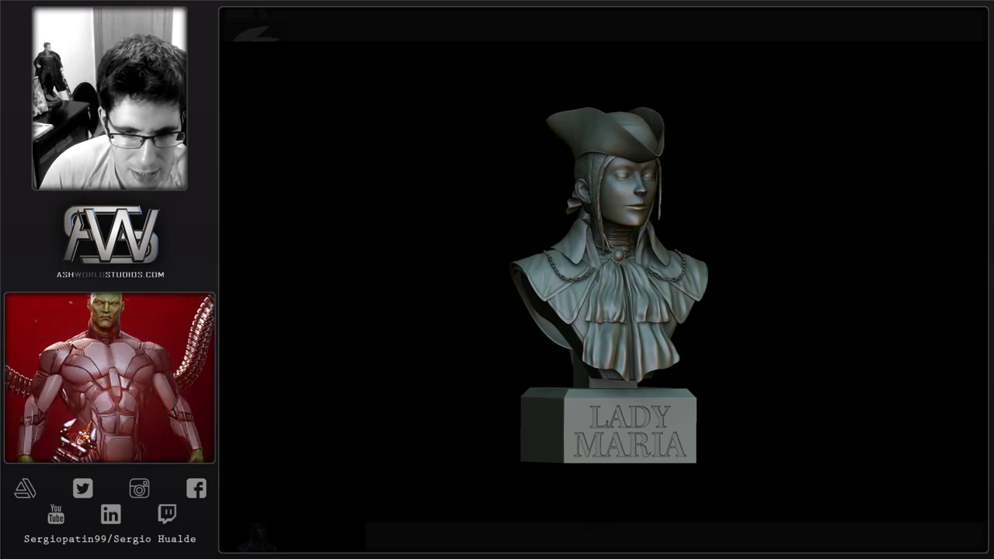
click(530, 542)
click(292, 335)
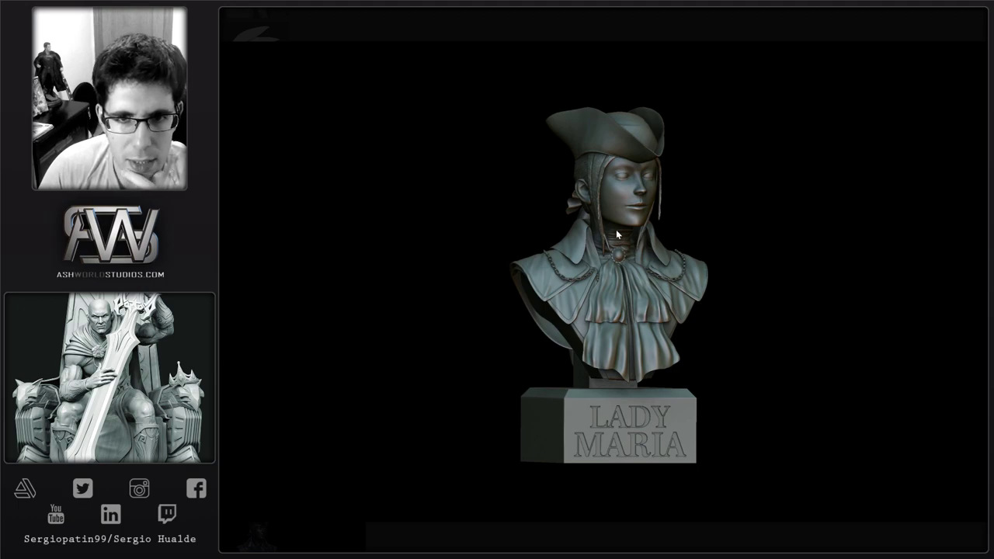
click(470, 543)
scroll(474, 330, up, 3)
scroll(474, 330, down, 3)
click(273, 303)
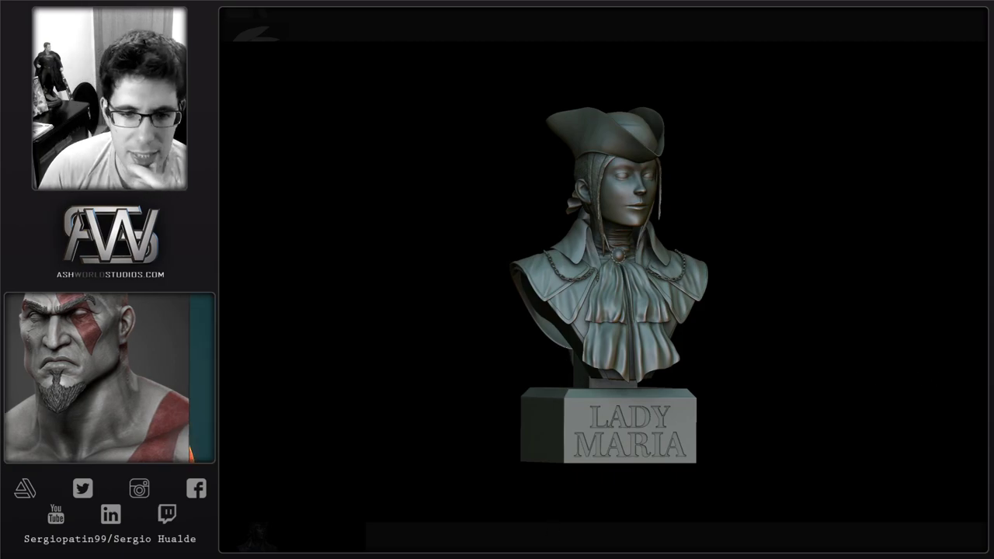
click(468, 447)
Compare all the Lady Maria submissions in the channel, from the 10 November renders to the 13 November busts.
scroll(470, 442, up, 10)
scroll(472, 435, down, 10)
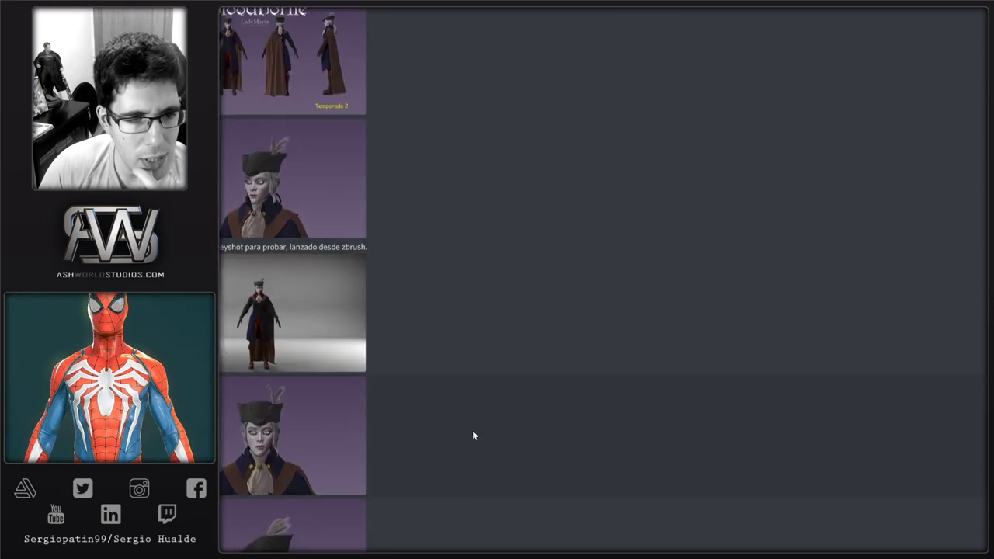
scroll(475, 410, up, 5)
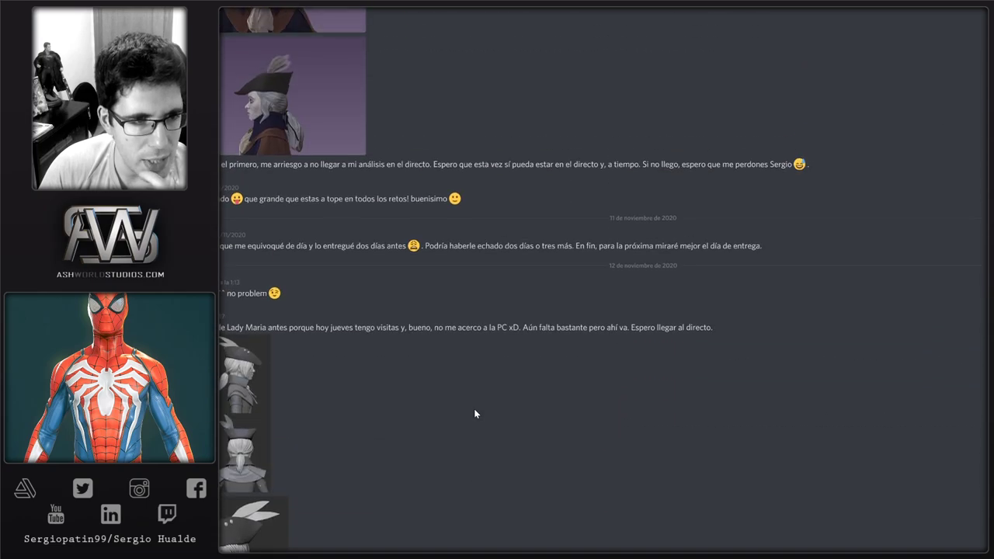
scroll(474, 410, up, 5)
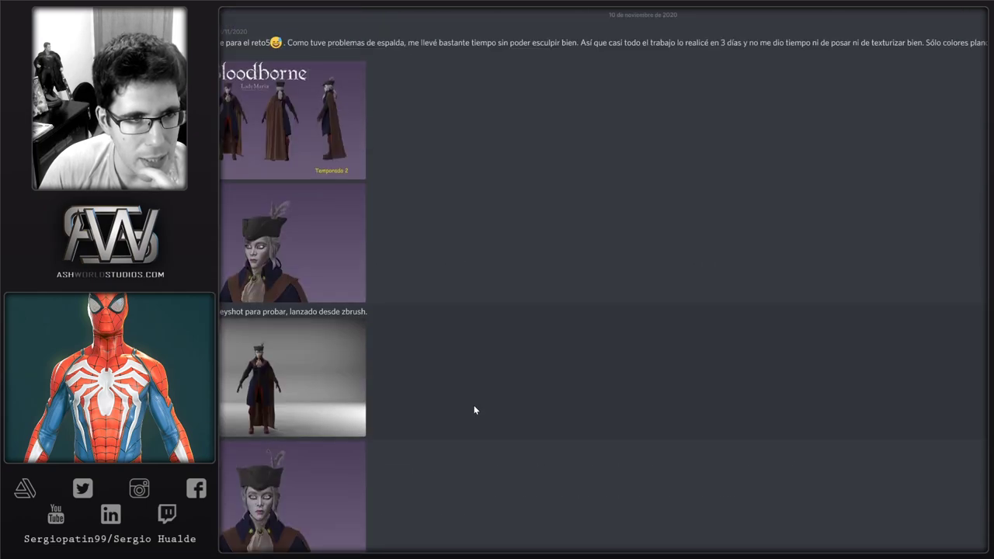
scroll(474, 409, down, 10)
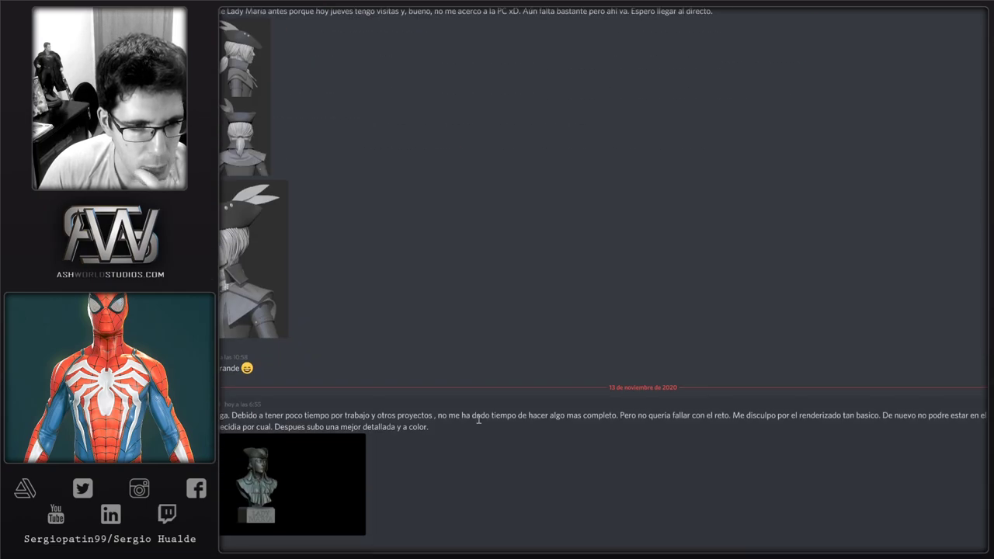
scroll(478, 419, down, 3)
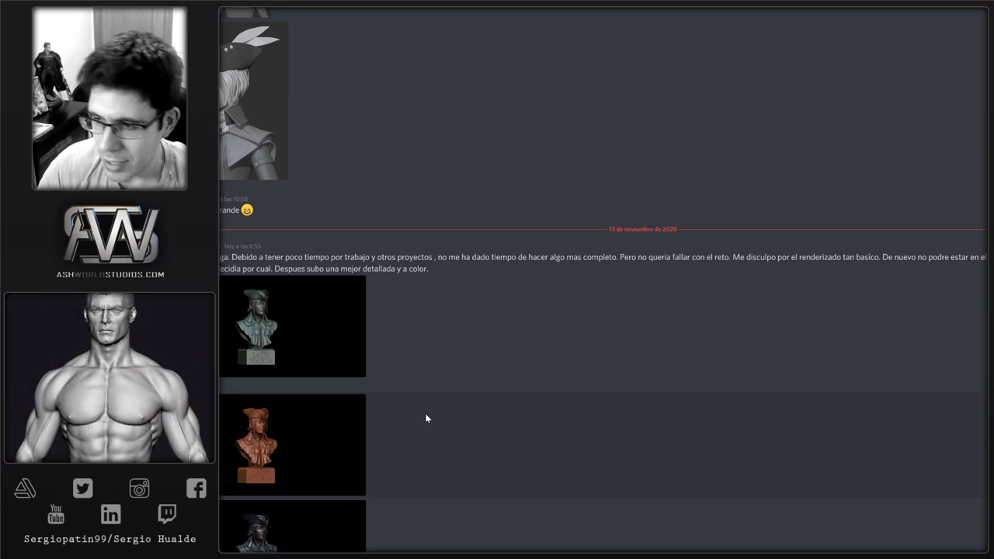
Leave the Lady Maria submissions and go back through the other sculpting channel's posts to the 22 October body sculpts.
scroll(432, 420, up, 10)
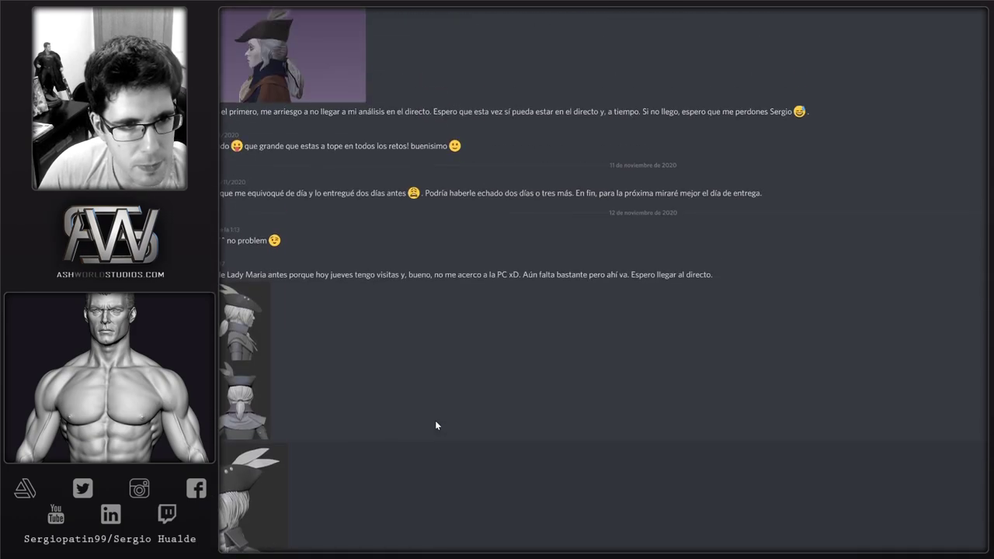
scroll(435, 420, up, 15)
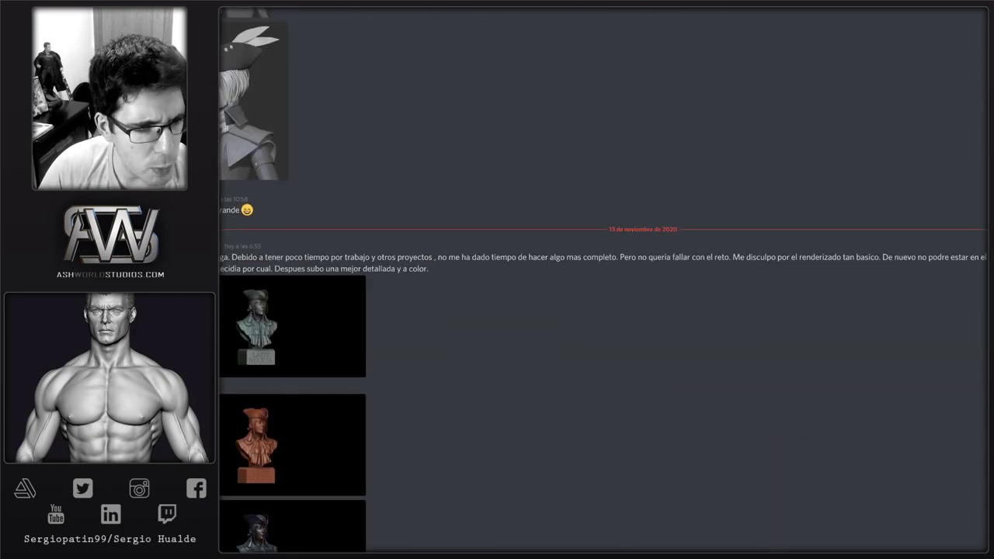
scroll(404, 334, up, 10)
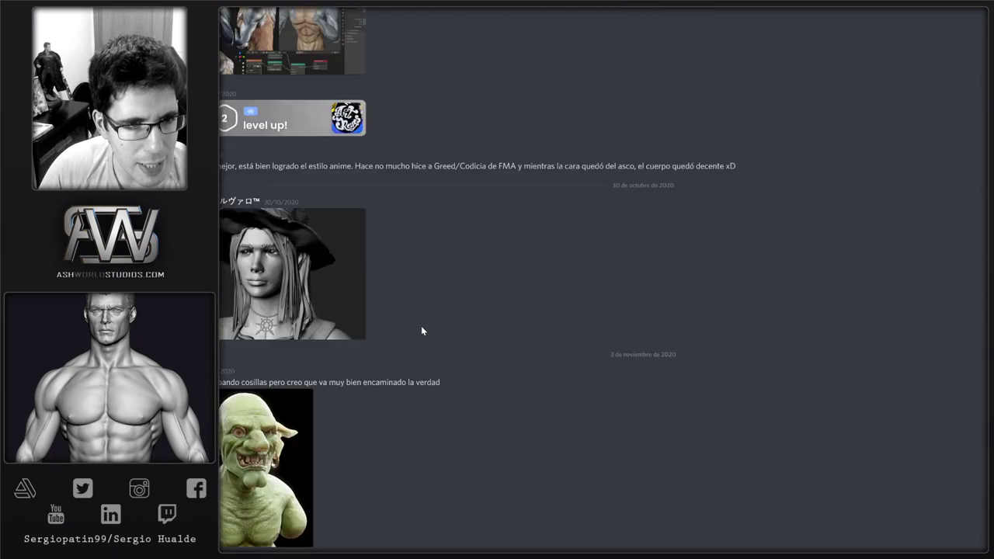
scroll(424, 335, up, 10)
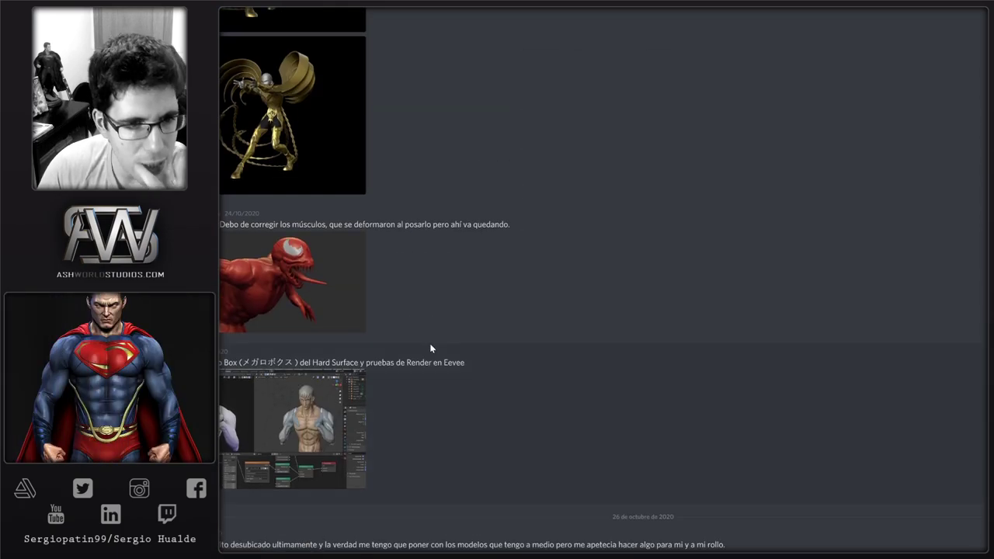
scroll(432, 331, up, 10)
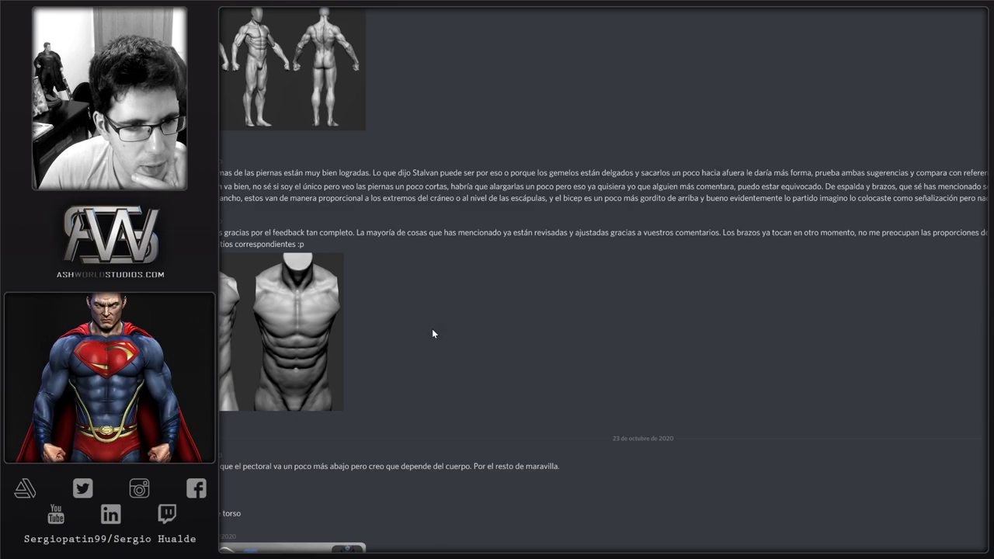
scroll(432, 333, up, 3)
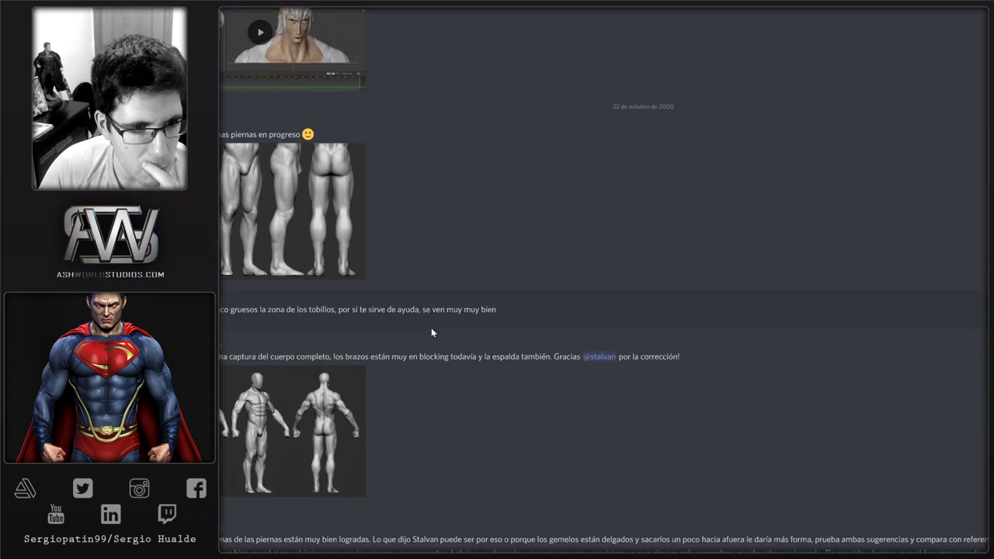
Review the grey leg and full-body sculpts from 22 October and examine the side-by-side torso comparison at full size.
scroll(432, 332, down, 1)
scroll(432, 333, up, 3)
scroll(320, 314, down, 6)
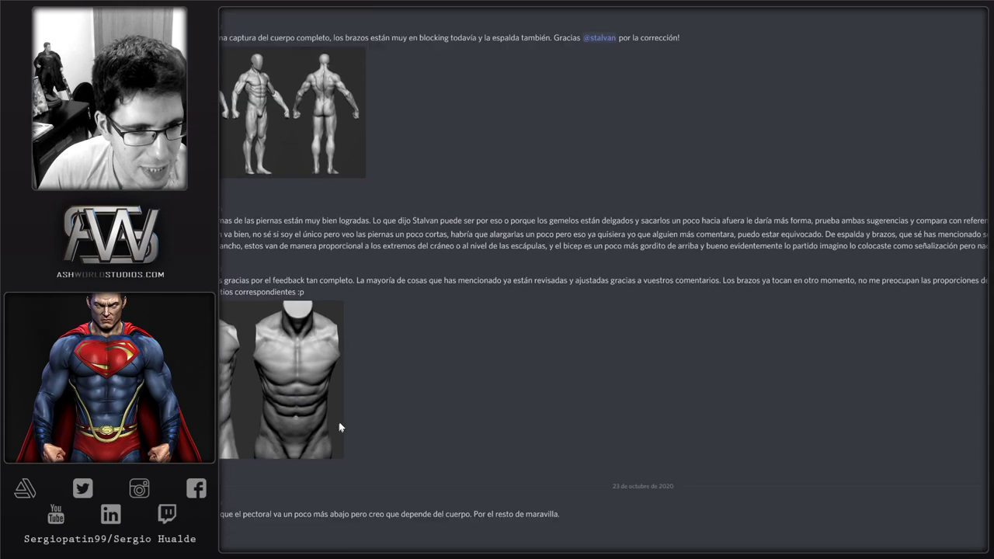
scroll(362, 329, down, 2)
scroll(365, 319, down, 3)
scroll(368, 313, up, 3)
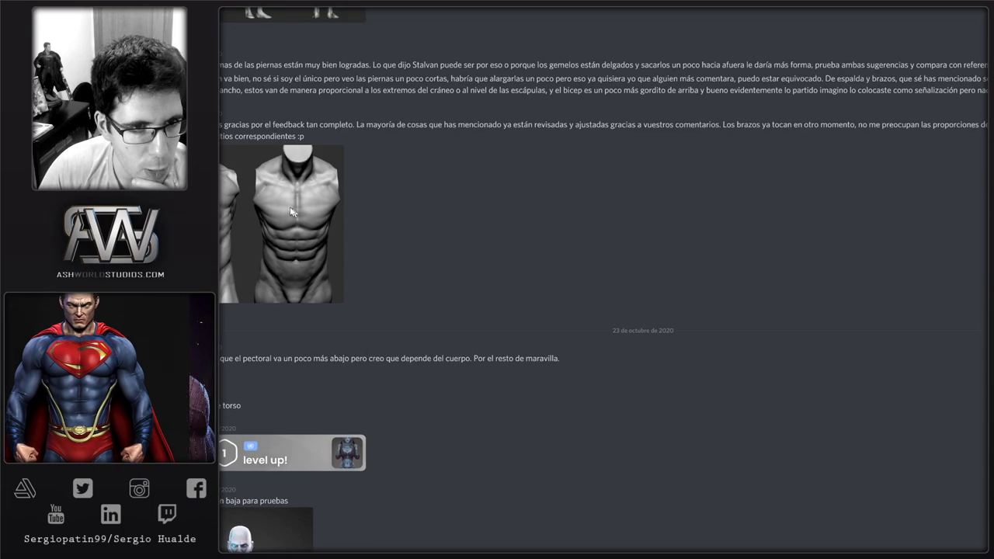
click(292, 212)
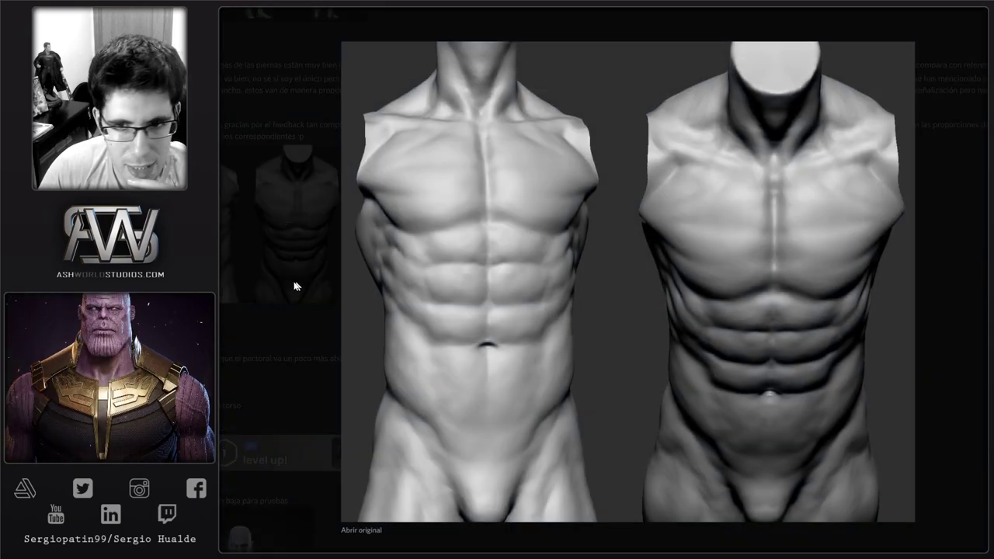
click(284, 322)
View the bald blue-toned figure with the electrified arm at full size.
scroll(443, 272, down, 4)
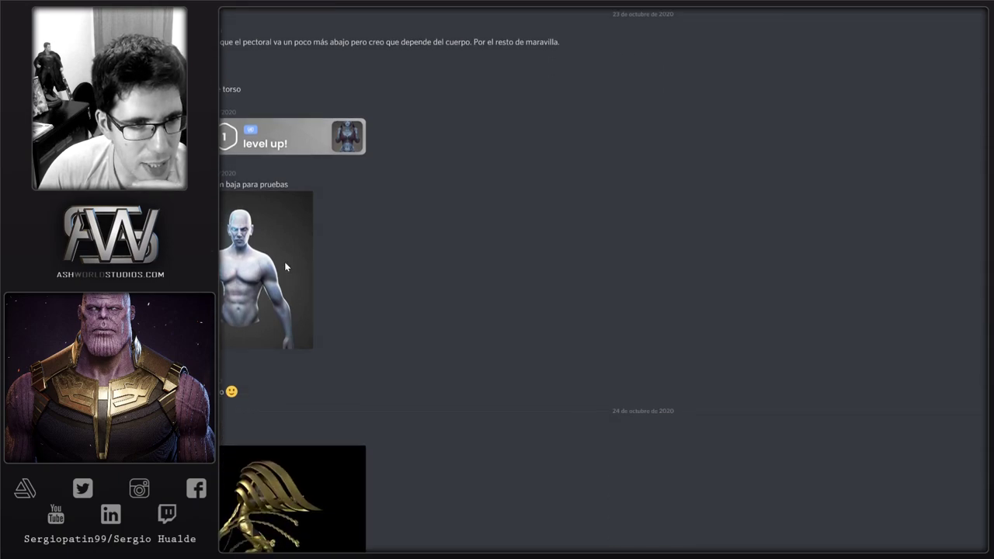
click(286, 262)
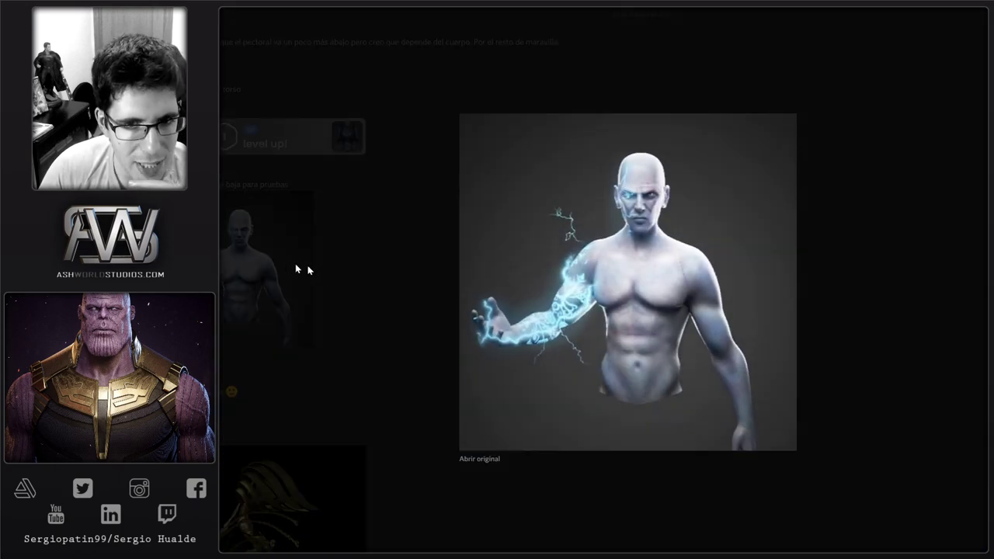
click(388, 302)
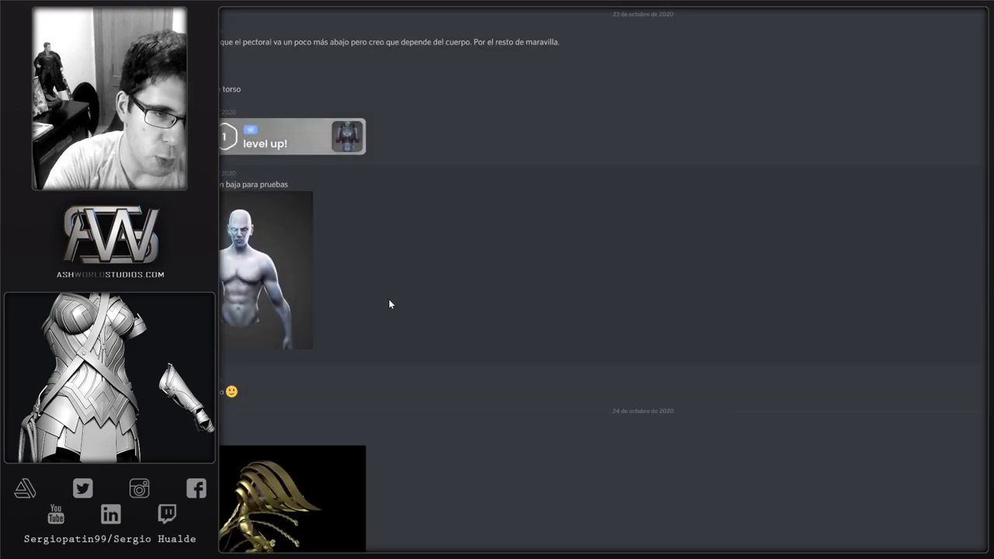
View the first two renders of the gold-armoured winged figure from 24 October at full size.
scroll(384, 294, down, 5)
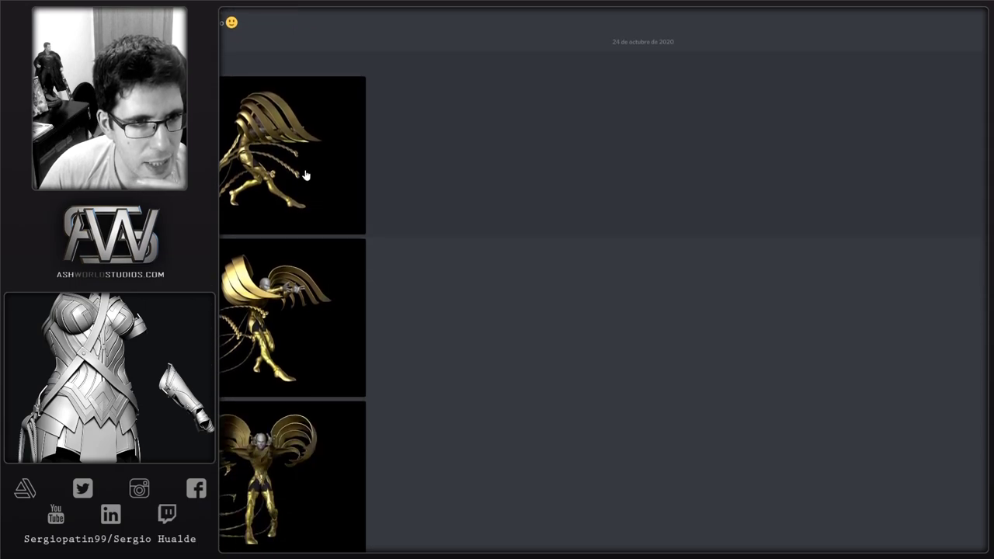
click(306, 171)
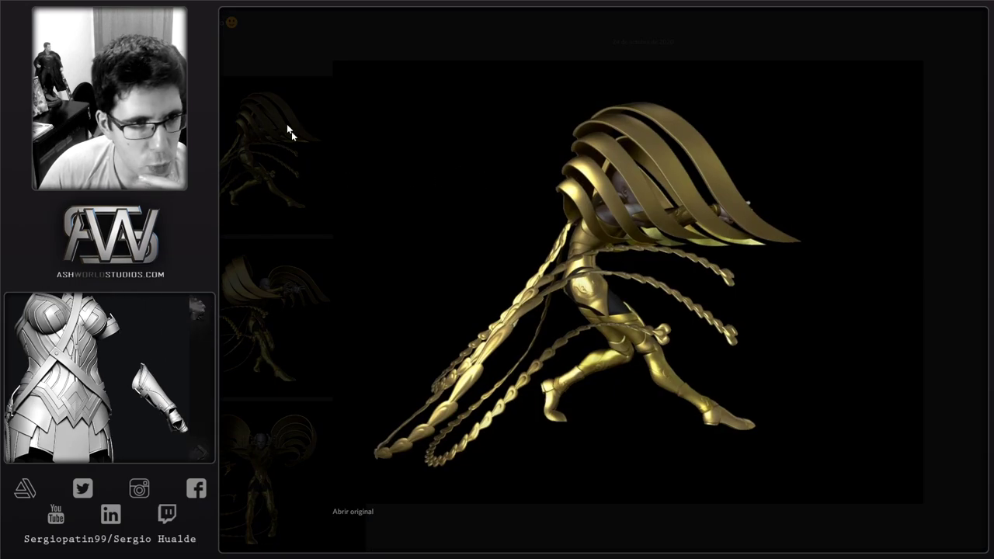
click(253, 192)
scroll(253, 193, down, 2)
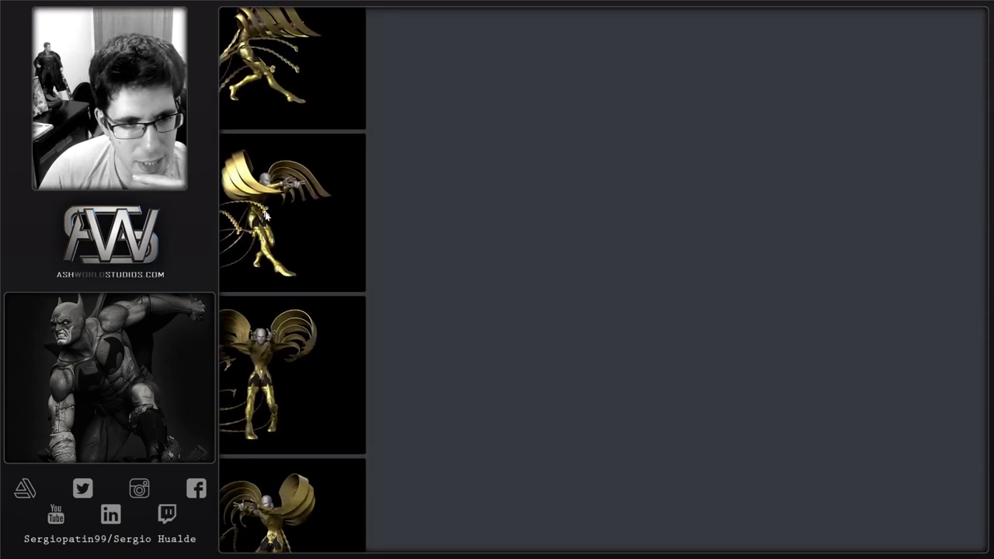
click(252, 236)
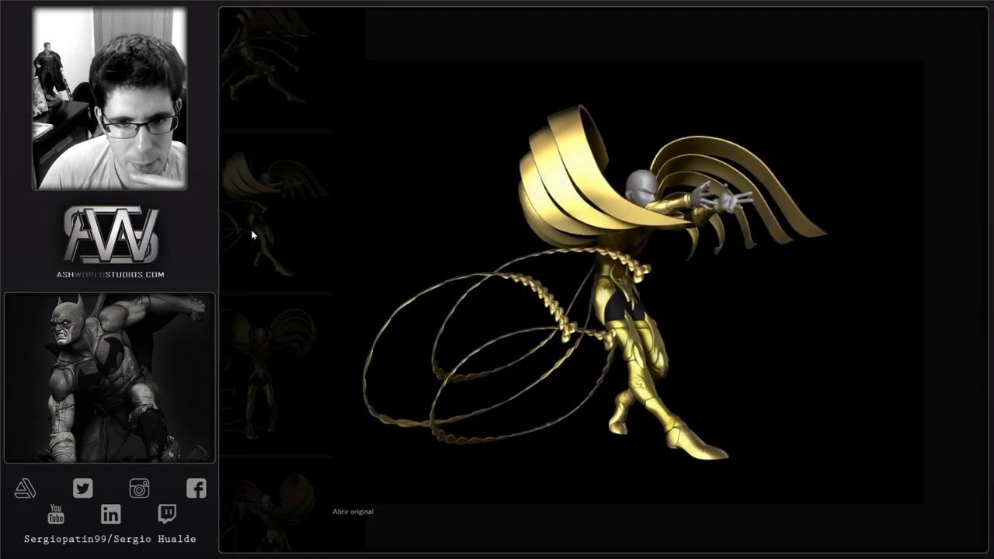
click(238, 232)
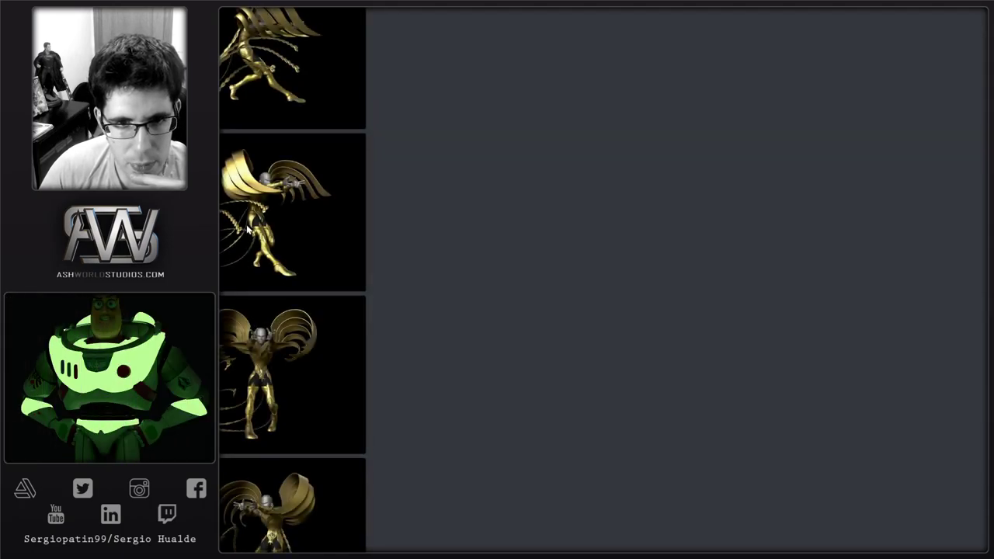
View the front-facing and last renders of the gold-armoured winged figure at full size.
scroll(256, 241, down, 2)
click(271, 248)
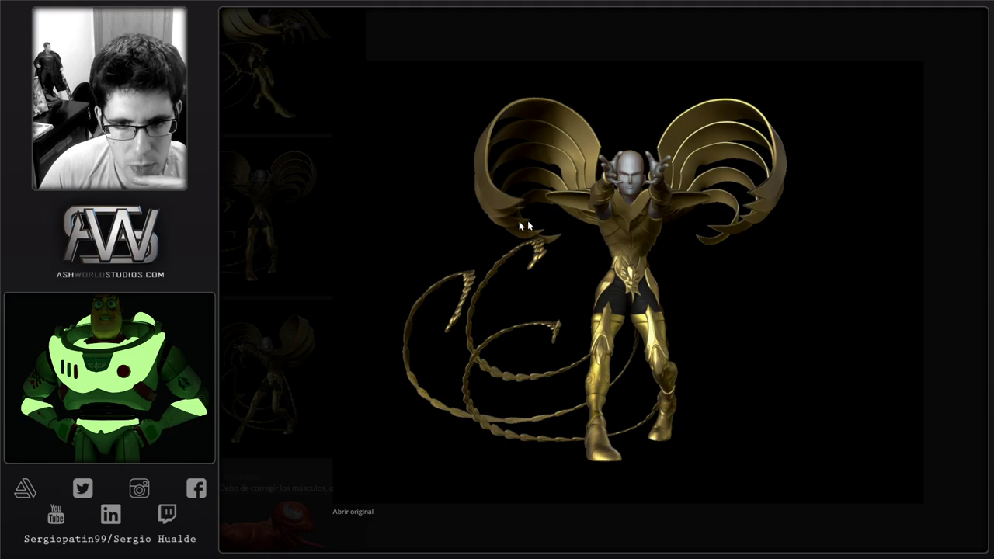
click(280, 370)
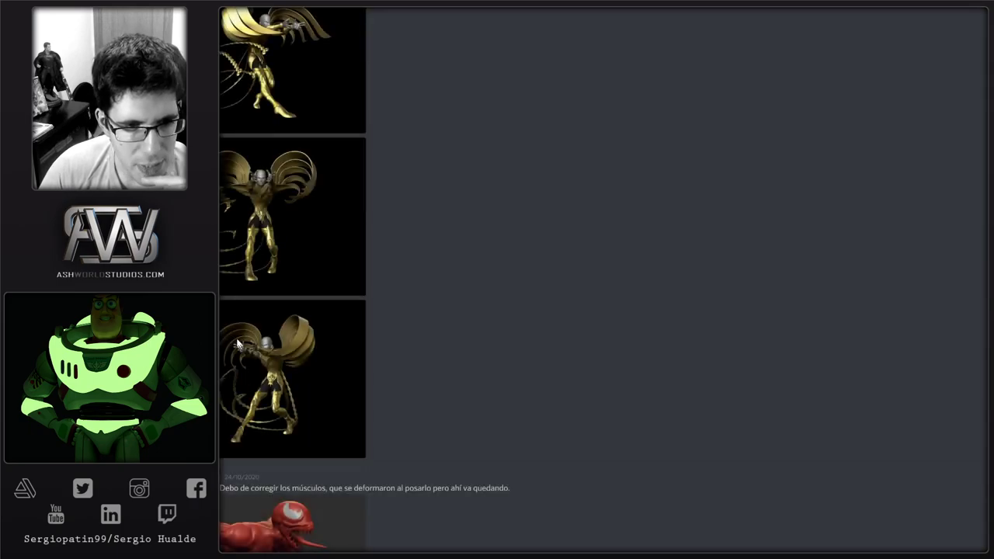
click(236, 338)
click(248, 224)
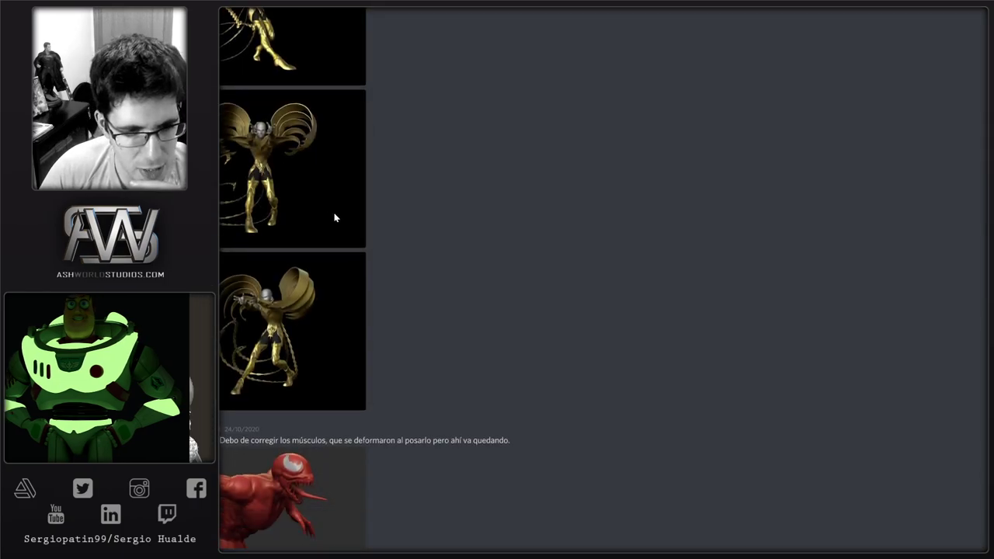
Examine the red long-tongued symbiote sculpt at full size and check the Megalo Box render post below it.
scroll(365, 222, down, 4)
click(305, 244)
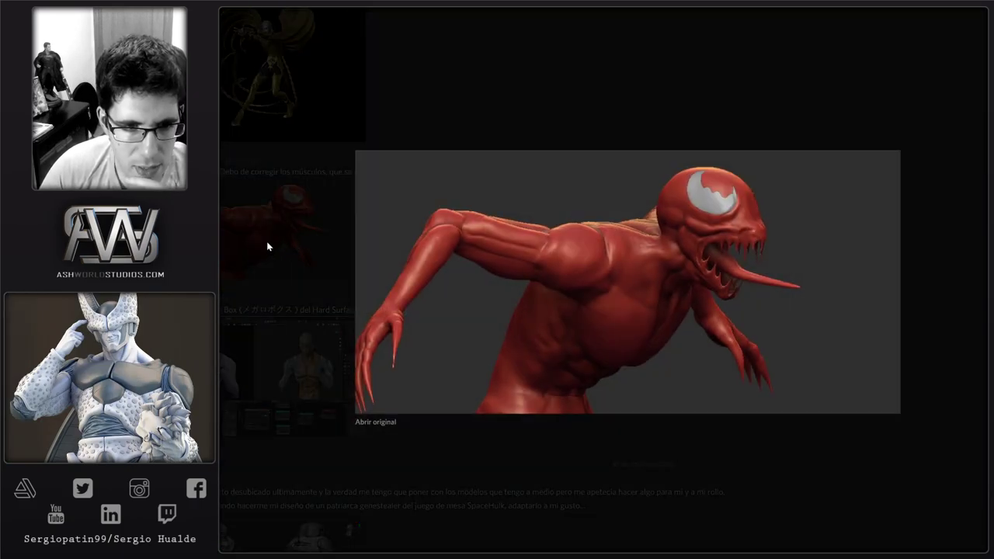
click(267, 241)
scroll(268, 233, down, 4)
click(279, 216)
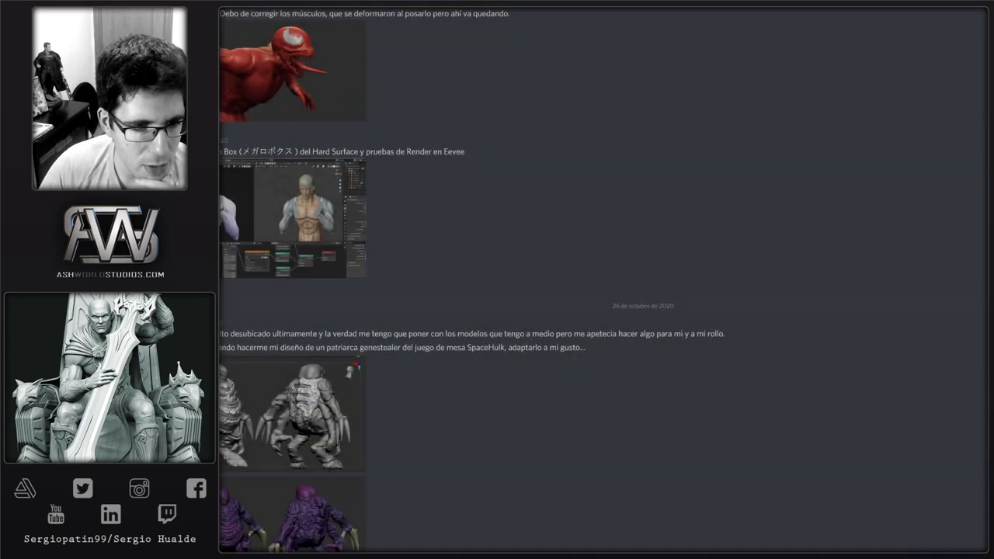
Compare the grey sculpt and the purple painted version of the genestealer patriarch from 26 October at full size.
scroll(306, 274, down, 5)
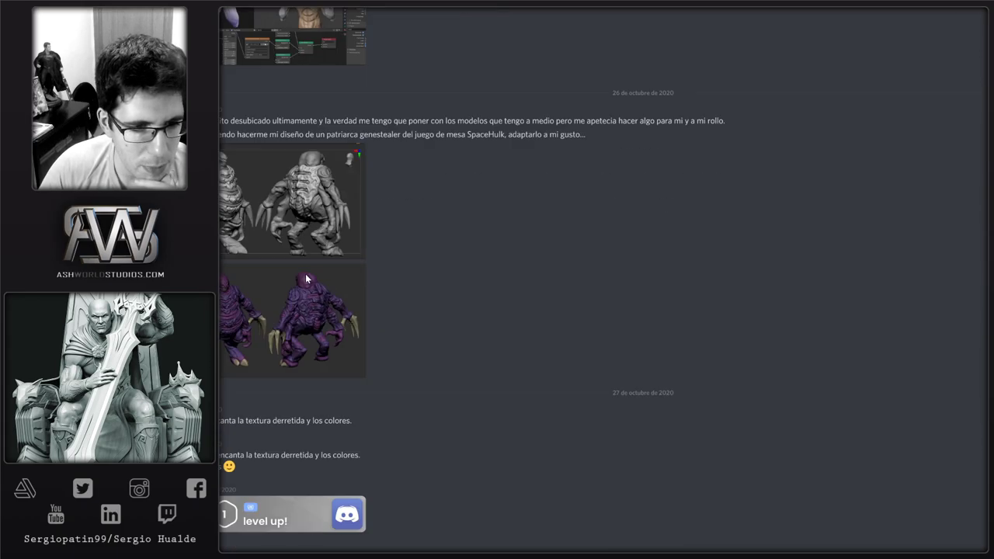
scroll(337, 278, up, 2)
click(264, 204)
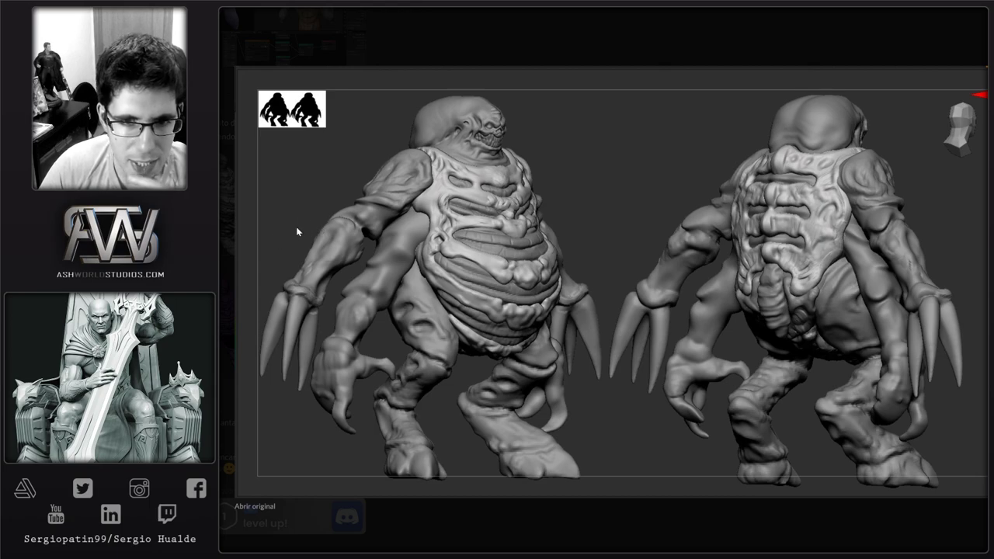
click(241, 206)
click(242, 289)
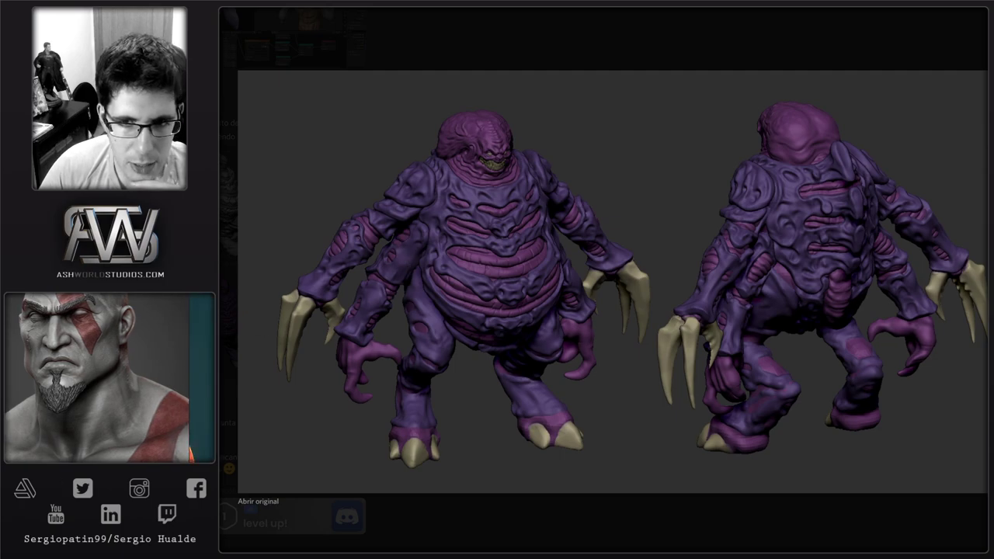
key(Escape)
View the red-horned creature with curved blades from the 27 October post at full size.
scroll(414, 260, down, 6)
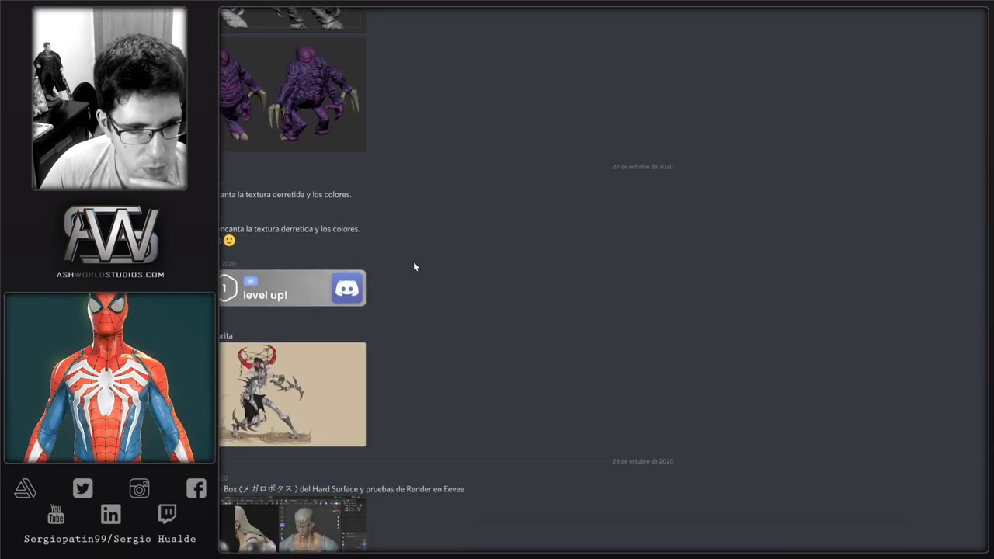
click(246, 201)
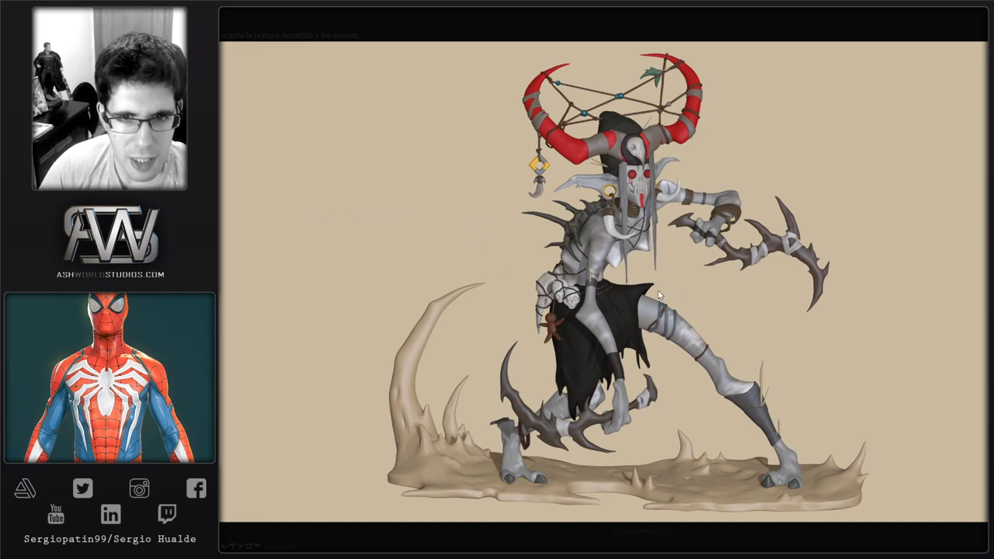
click(521, 544)
Examine the 28 October Megalo Box character's Blender screenshot with metallic arms at full size.
scroll(536, 370, down, 3)
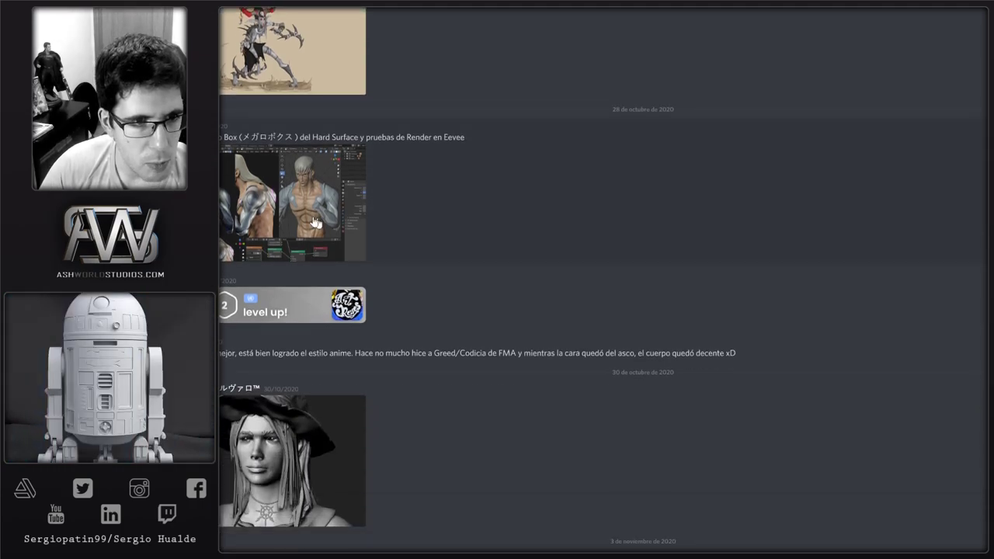
click(281, 247)
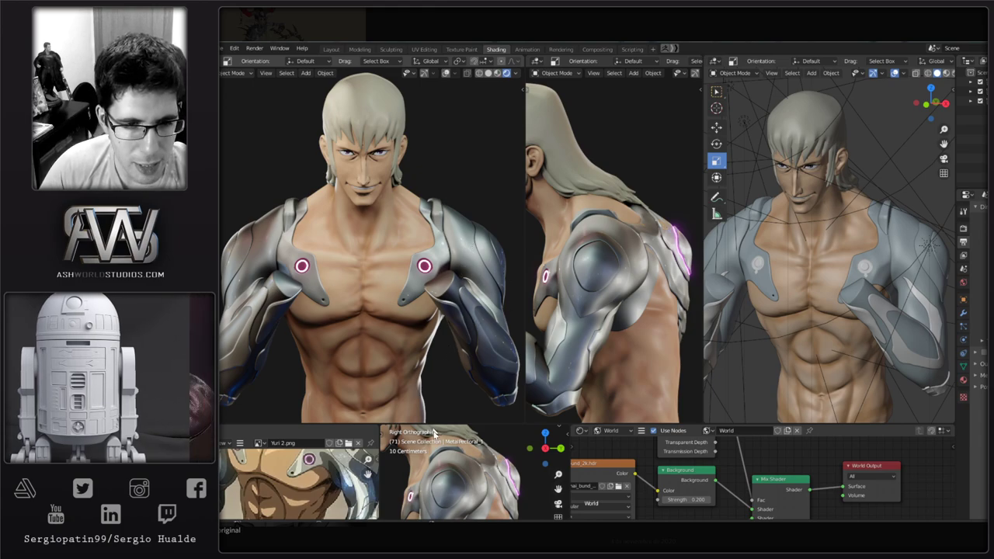
key(Escape)
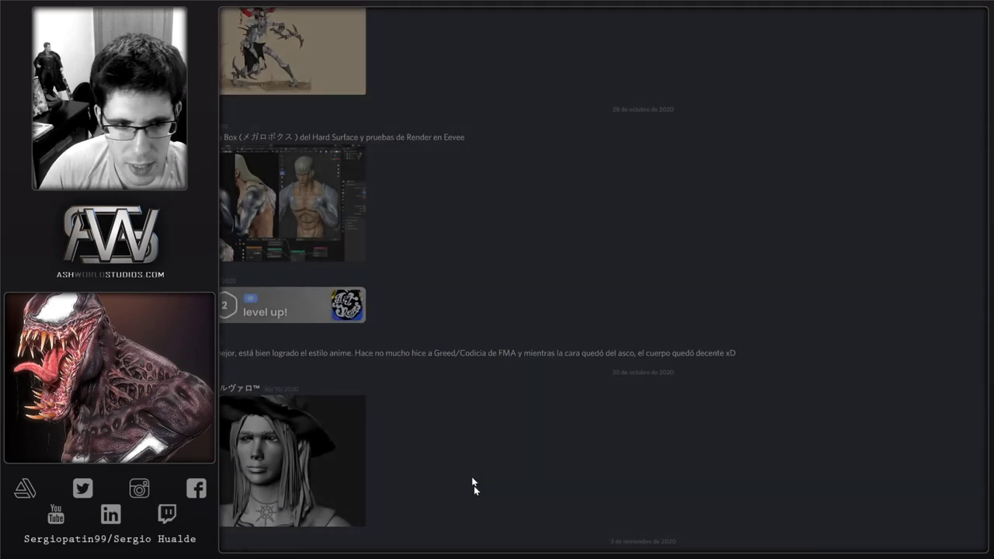
Examine the grey portrait of the long-haired woman in a hat from 30 October at full size, reopening it for details.
scroll(462, 361, down, 3)
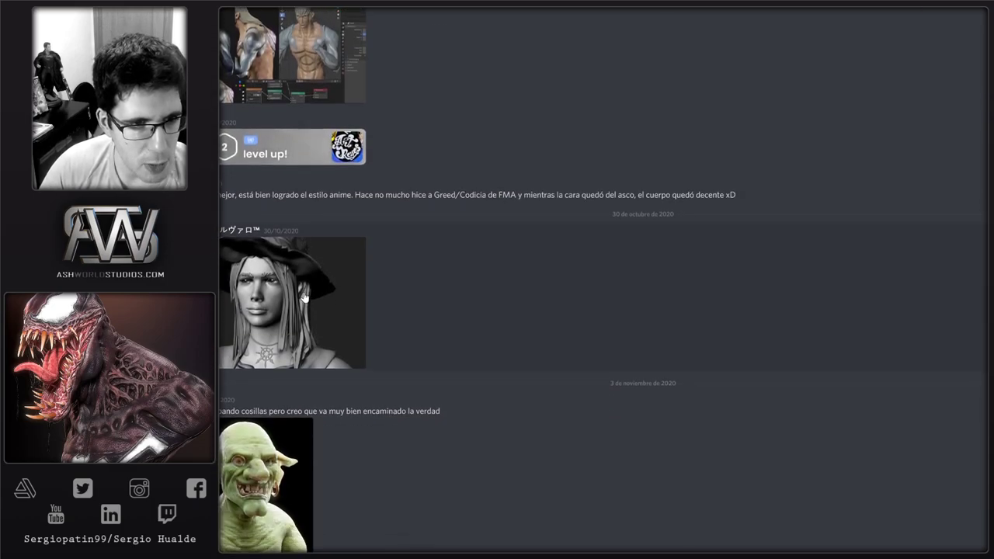
click(304, 298)
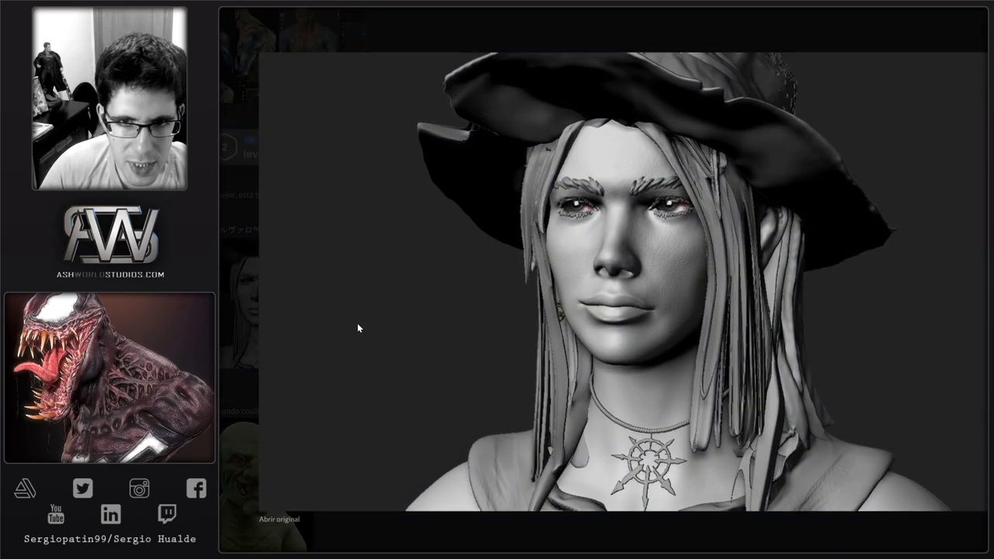
key(Escape)
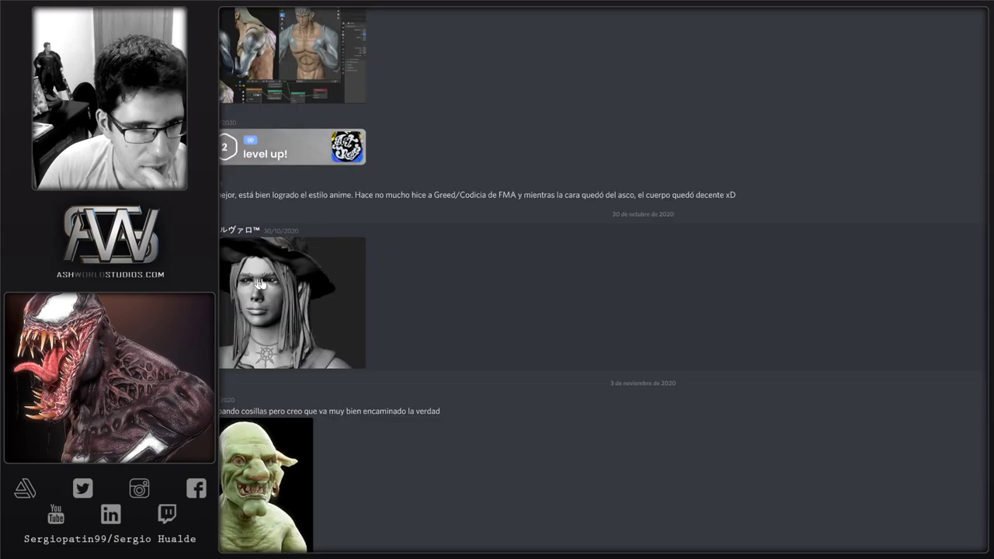
click(292, 292)
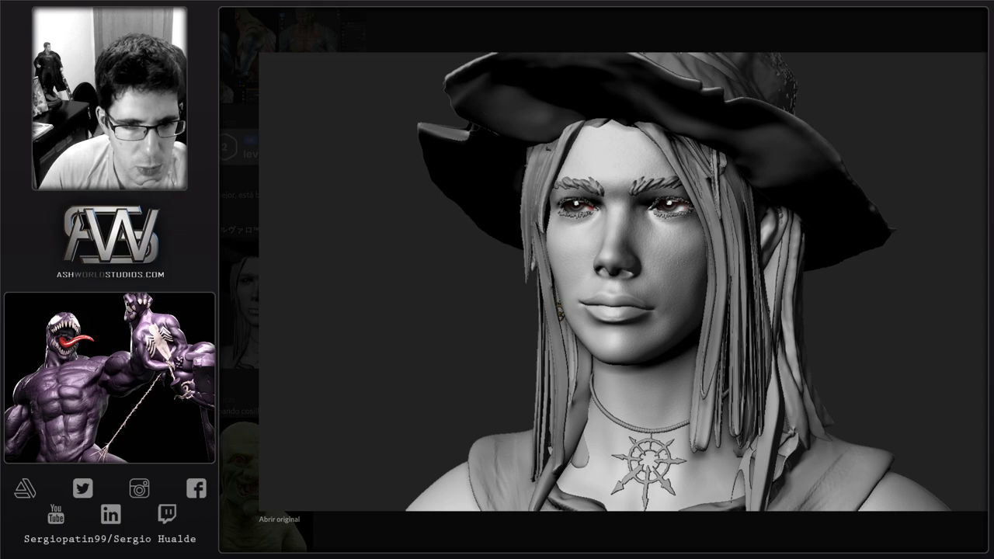
key(Escape)
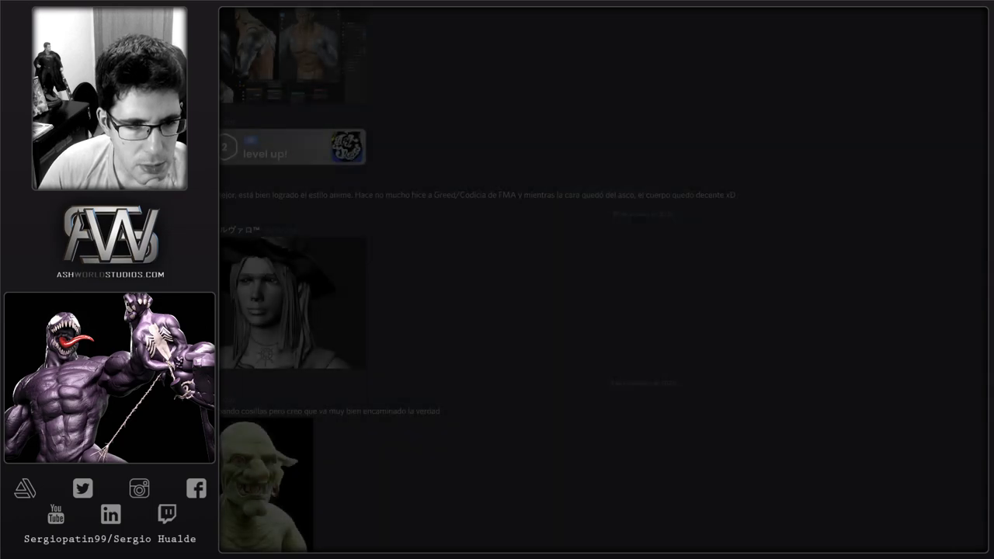
Examine the green goblin bust from 3 November at full size, comparing it with the earlier October posts.
scroll(374, 309, down, 5)
click(267, 311)
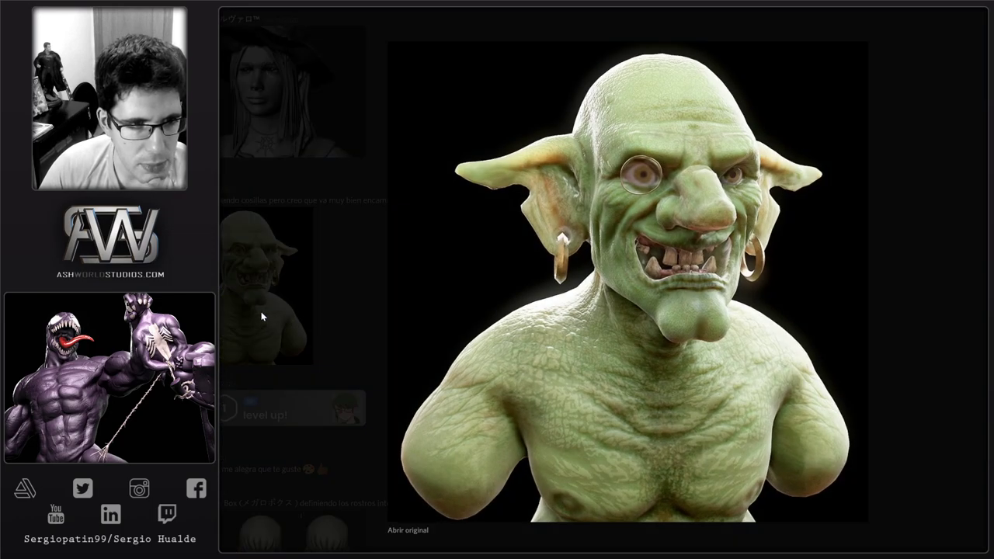
key(Escape)
scroll(326, 326, up, 5)
scroll(334, 335, up, 15)
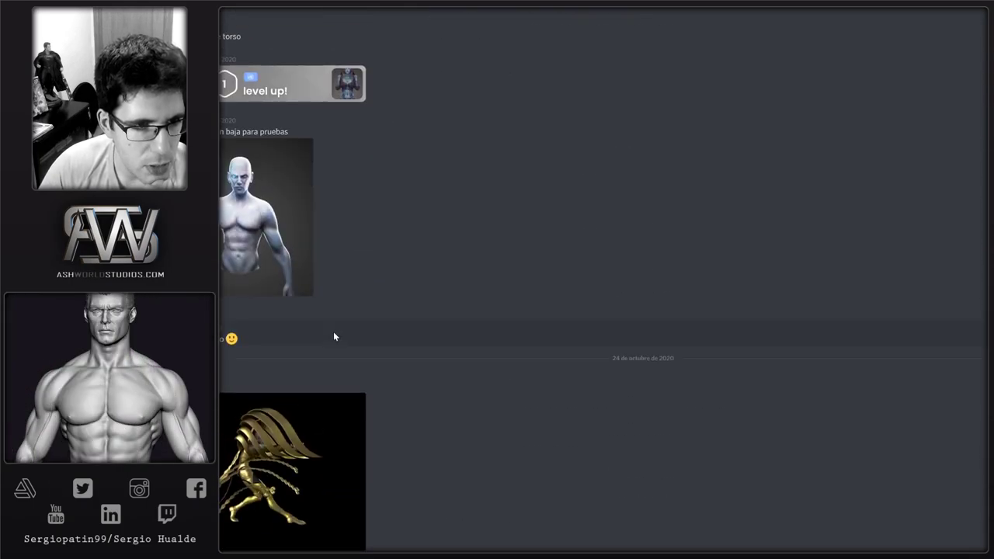
scroll(334, 337, down, 10)
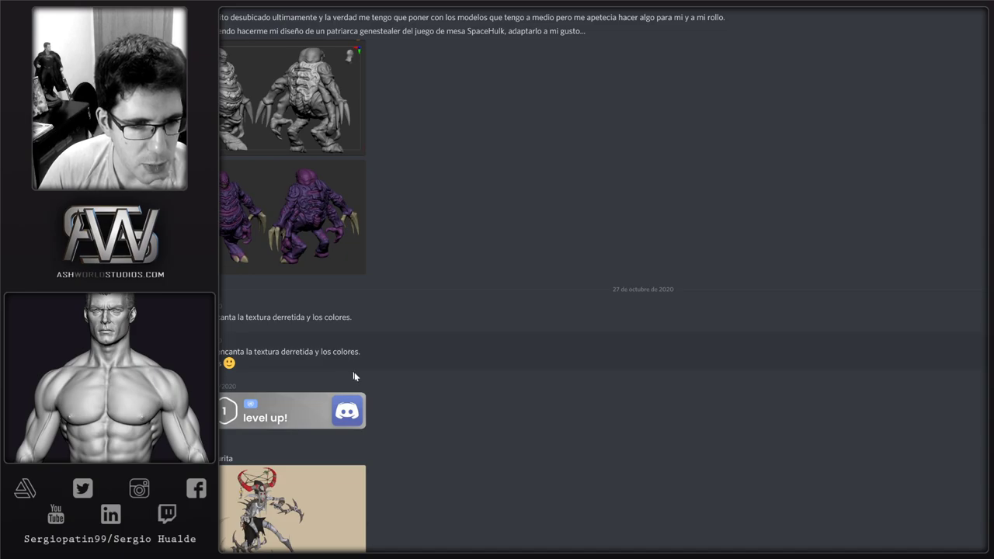
scroll(479, 401, down, 12)
click(273, 271)
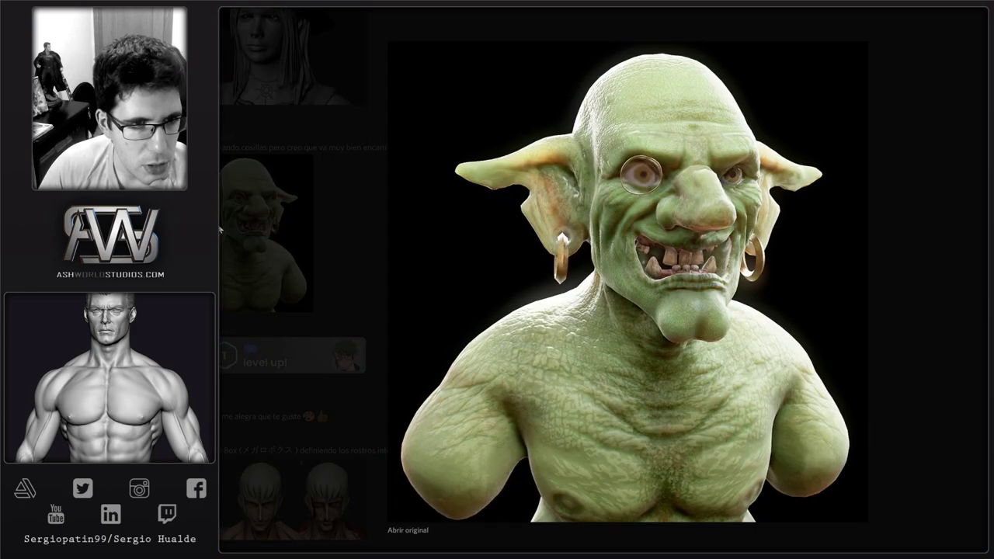
click(299, 215)
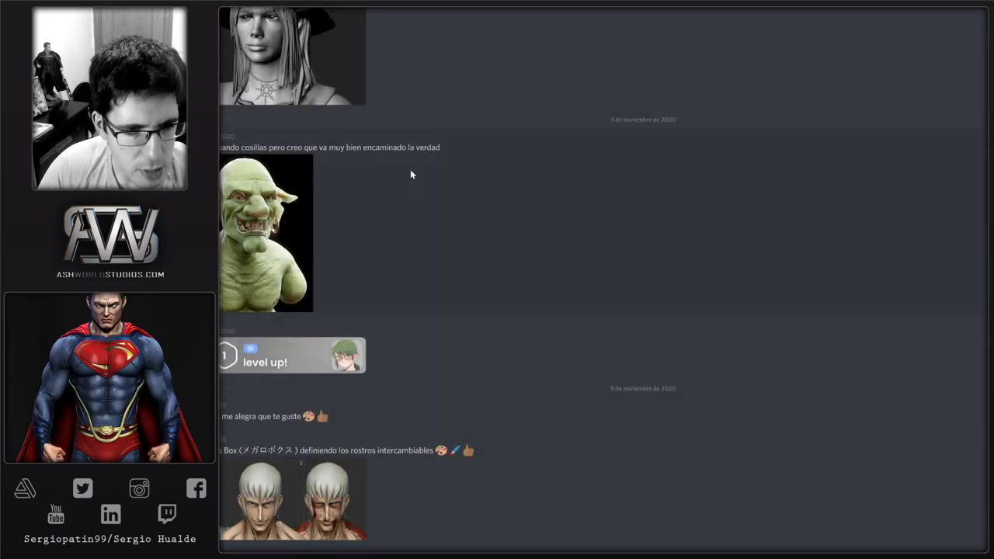
View the white-haired Megalo Box faces from 5 November and the purple genestealer on its base from 8 November at full size.
scroll(410, 171, down, 5)
click(235, 187)
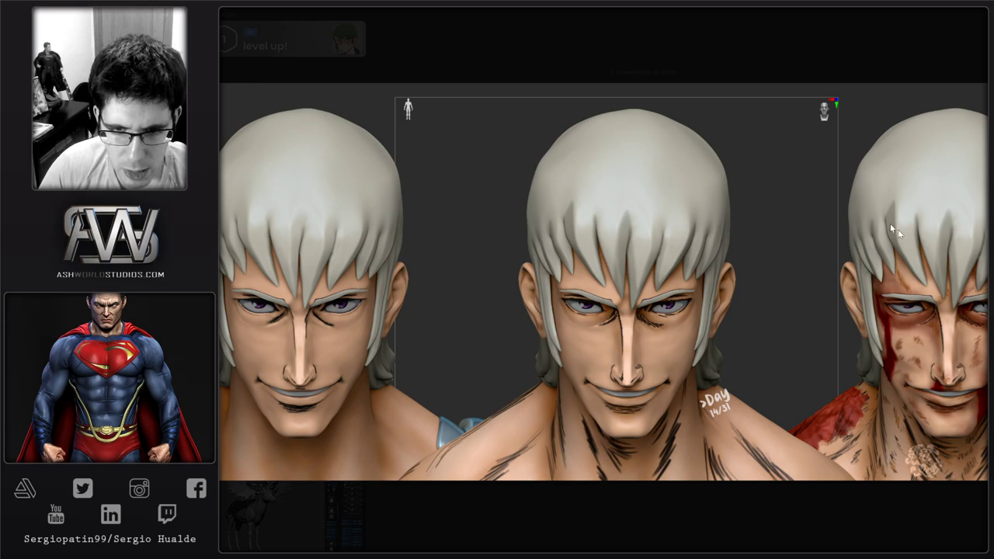
click(489, 511)
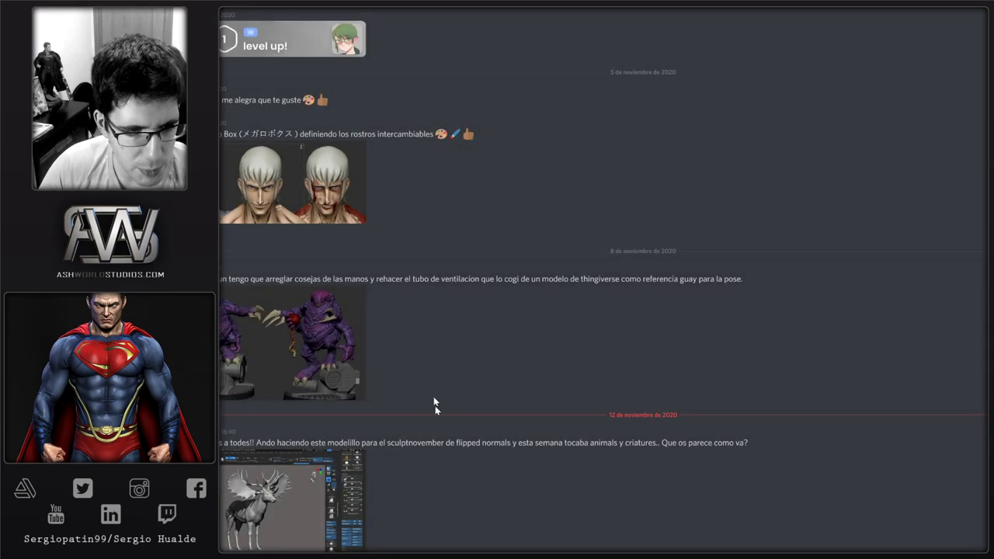
click(320, 309)
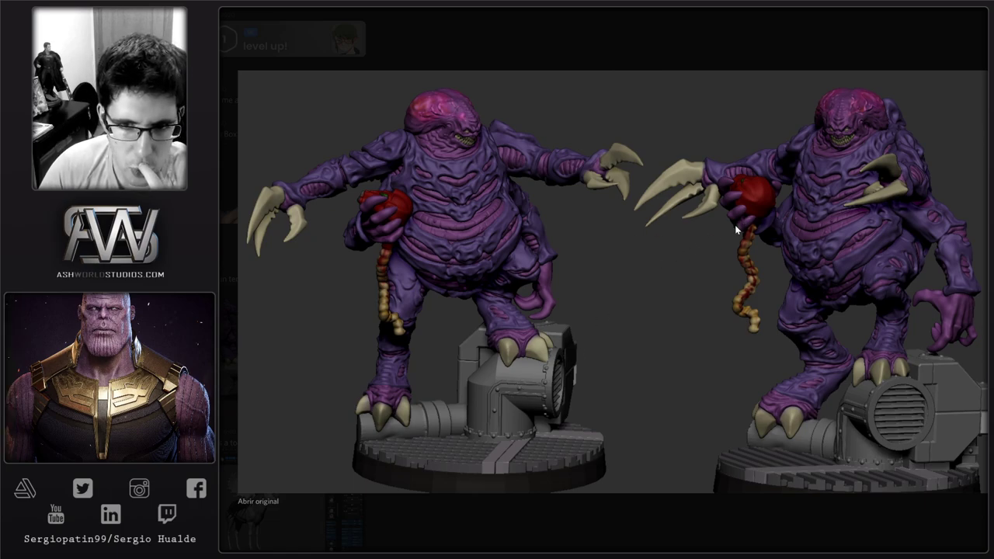
click(481, 501)
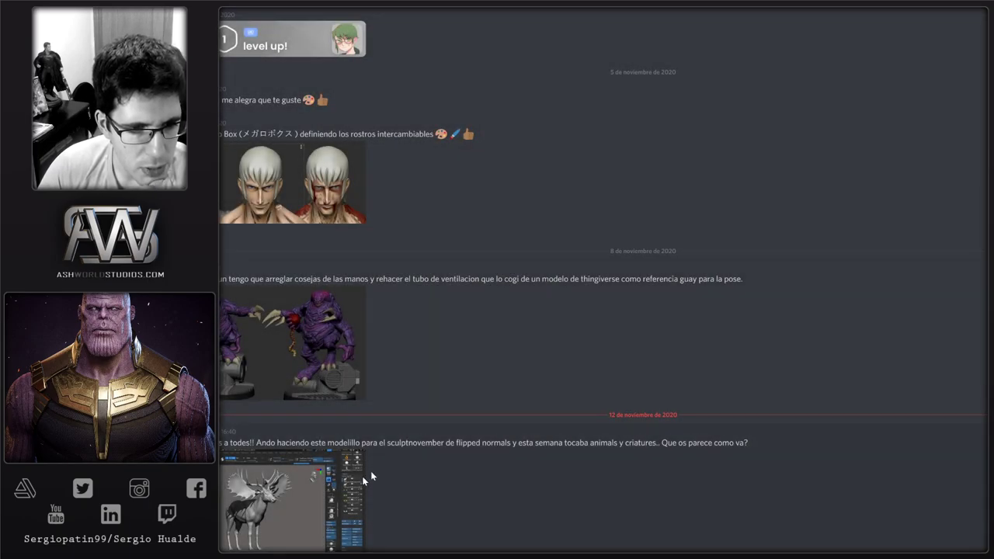
Examine the 12 November ZBrush screenshot of the elk creature and its reference at full size, reopening it for details.
click(298, 501)
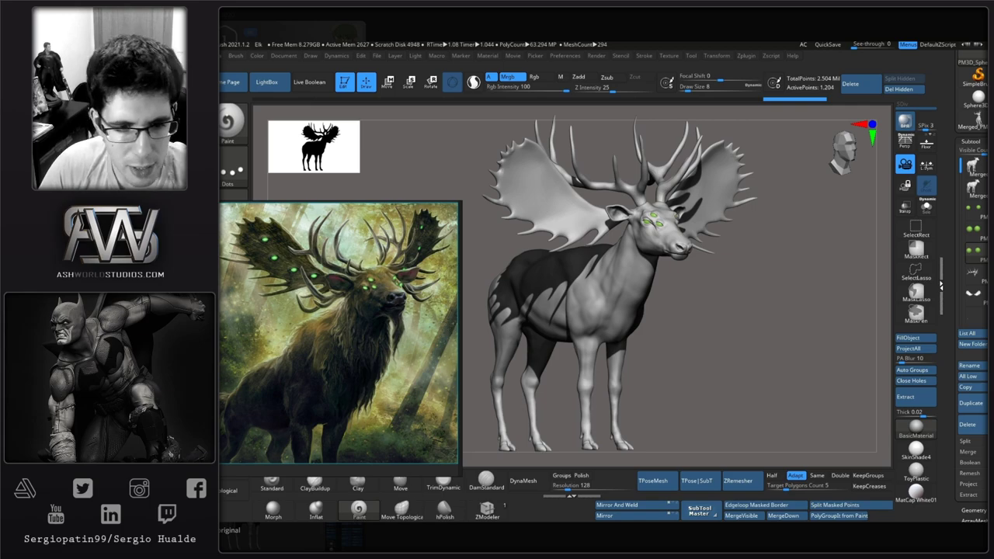
click(391, 542)
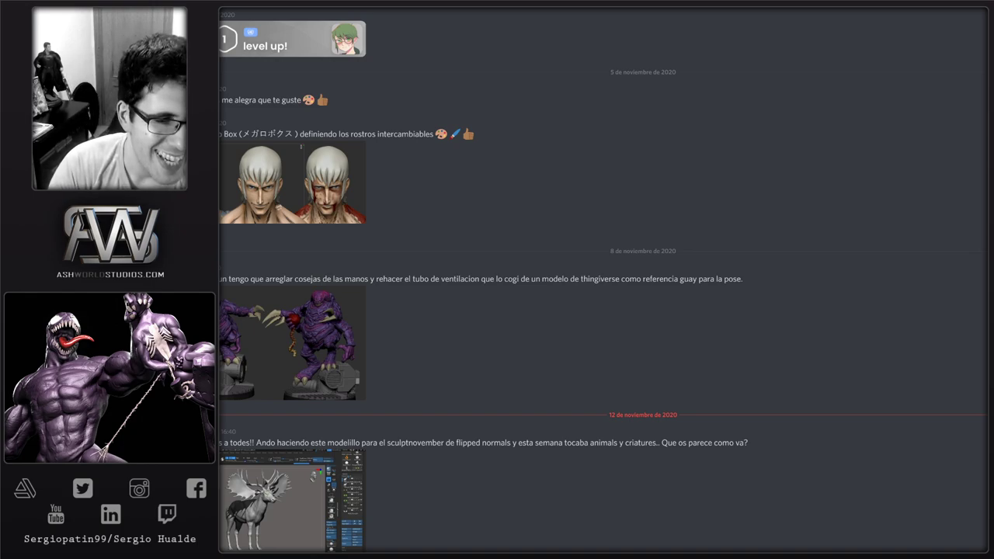
click(341, 520)
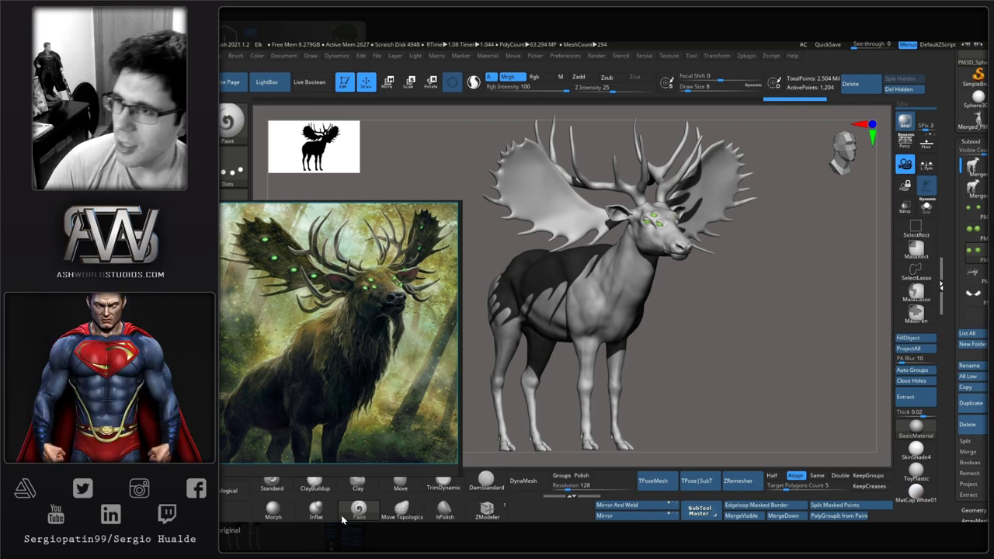
key(Escape)
scroll(431, 446, up, 5)
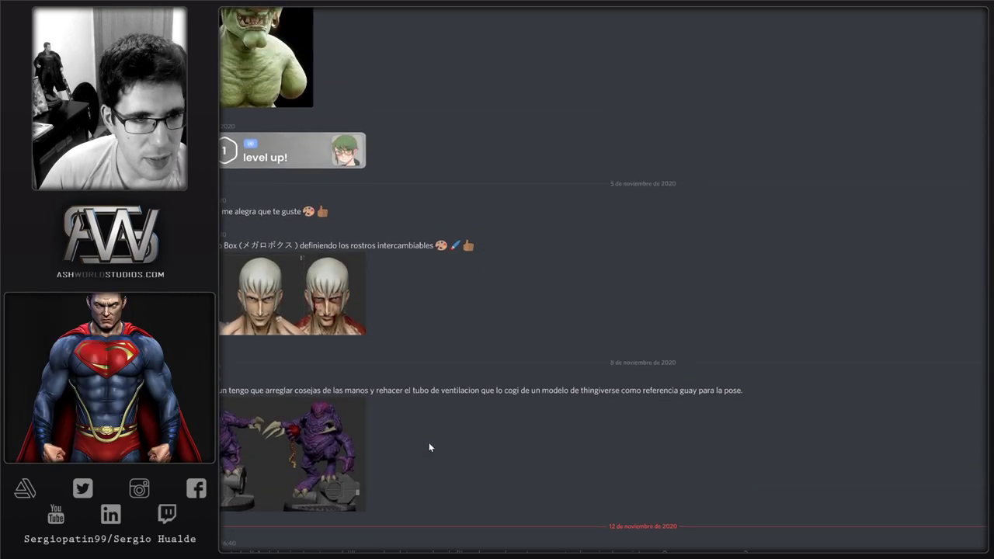
scroll(426, 444, down, 5)
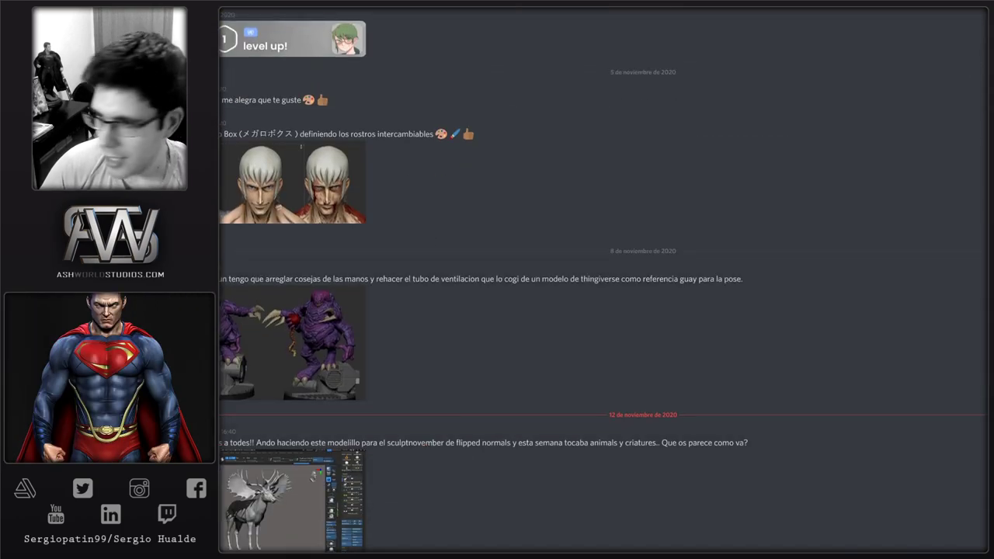
Switch to ZBrush and inspect the Batman torso armor from the front and side.
key(alt+Tab)
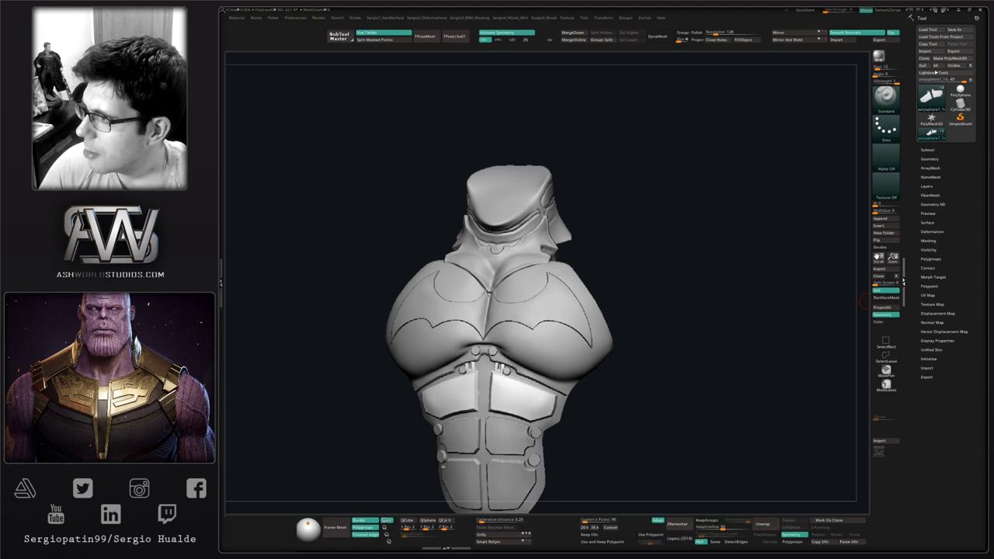
drag(641, 365, 641, 360)
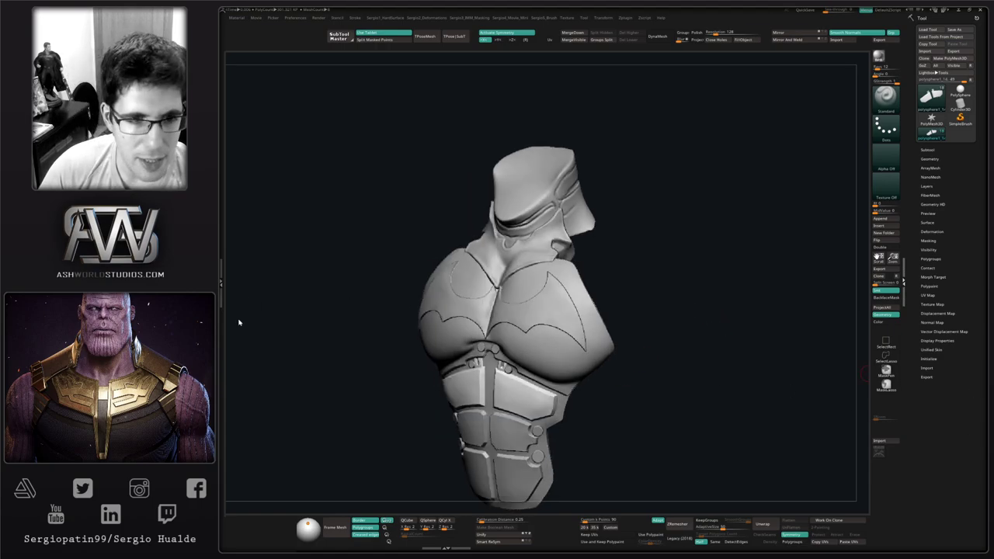
drag(353, 375, 358, 376)
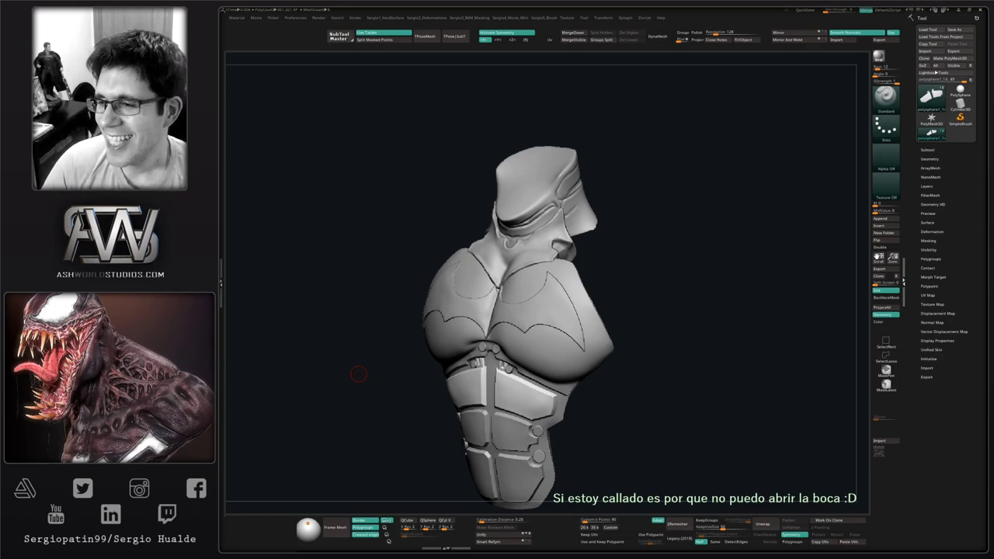
drag(788, 356, 792, 353)
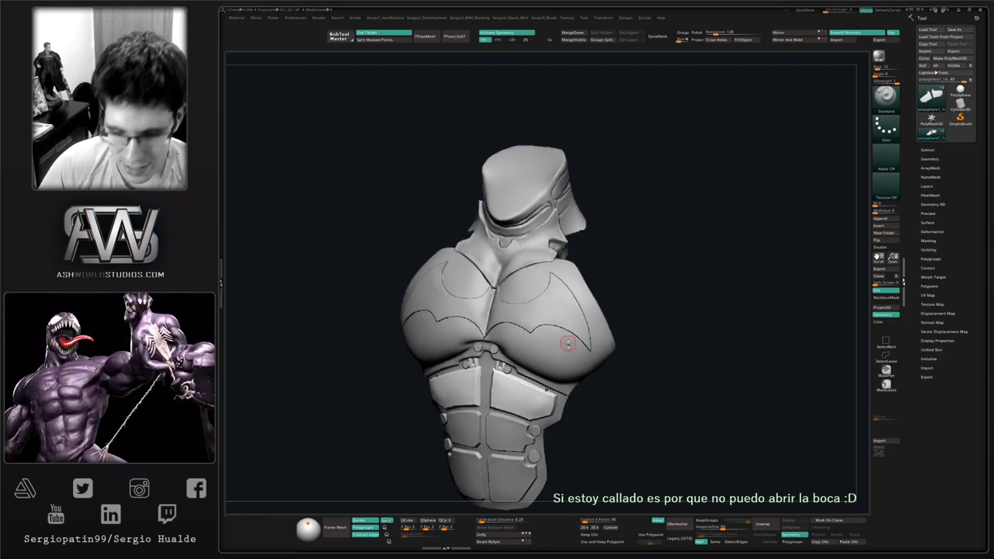
alt+drag(551, 351, 577, 349)
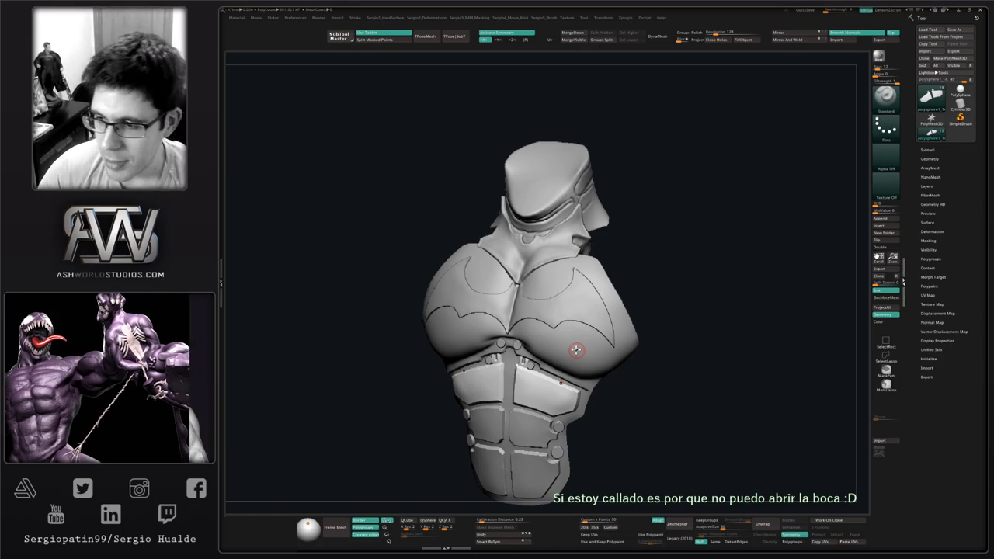
drag(673, 257, 544, 316)
alt+right_drag(545, 317, 573, 265)
drag(627, 255, 643, 277)
alt+right_drag(572, 327, 588, 246)
Show the polyframe on the upper abdominal plates, mask their small connector pieces and place the gizmo on a plate.
ctrl+shift+click(538, 302)
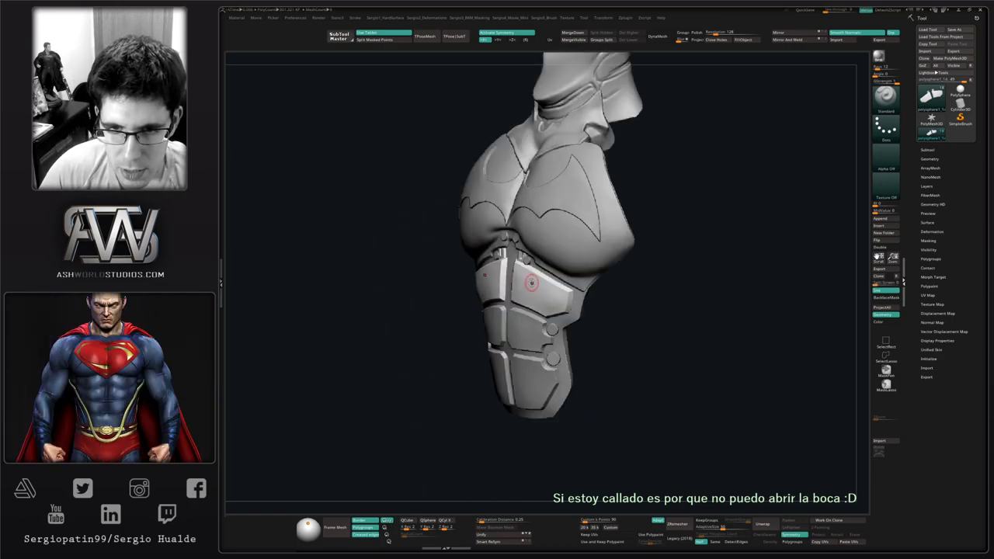
ctrl+right_drag(531, 280, 539, 339)
key(shift+f)
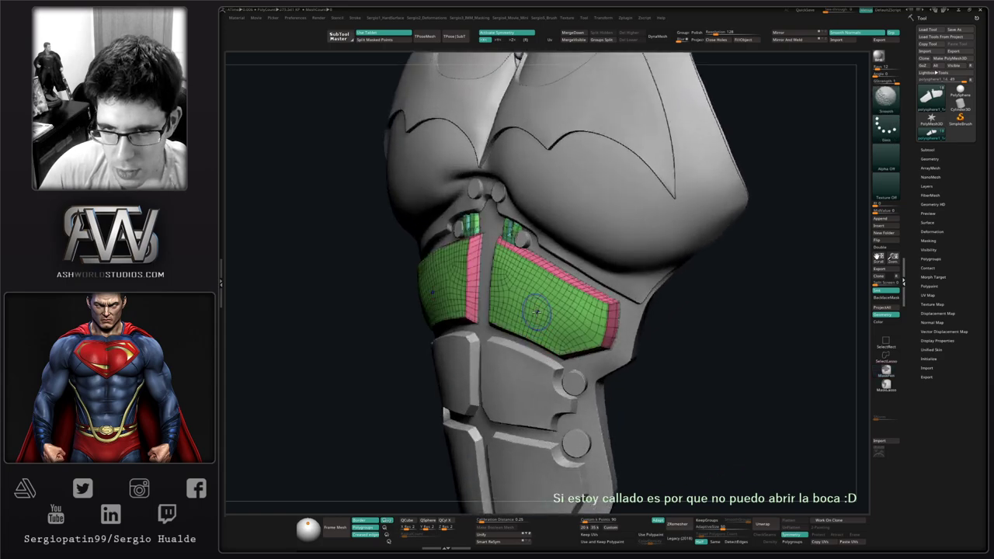
key(w)
click(545, 309)
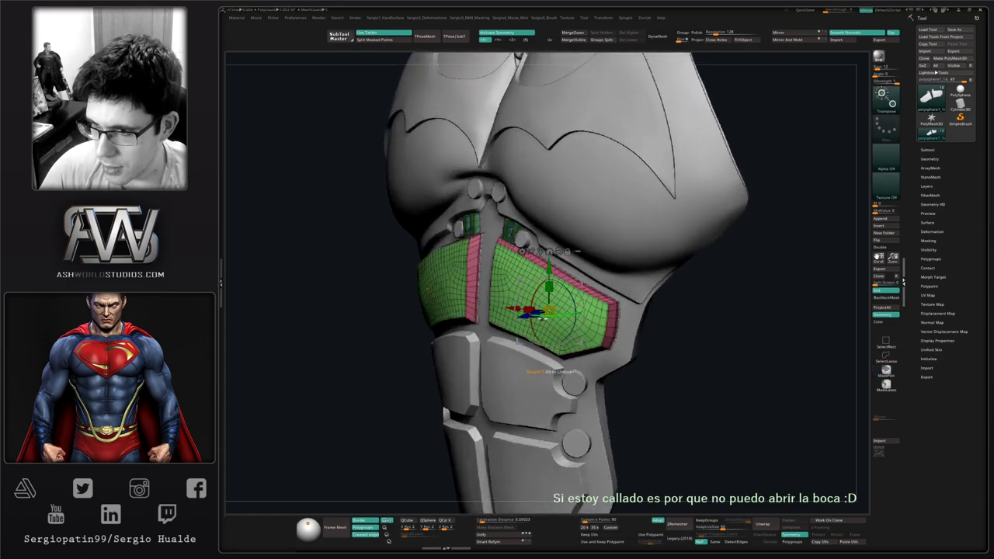
key(q)
ctrl+right_drag(561, 332, 553, 310)
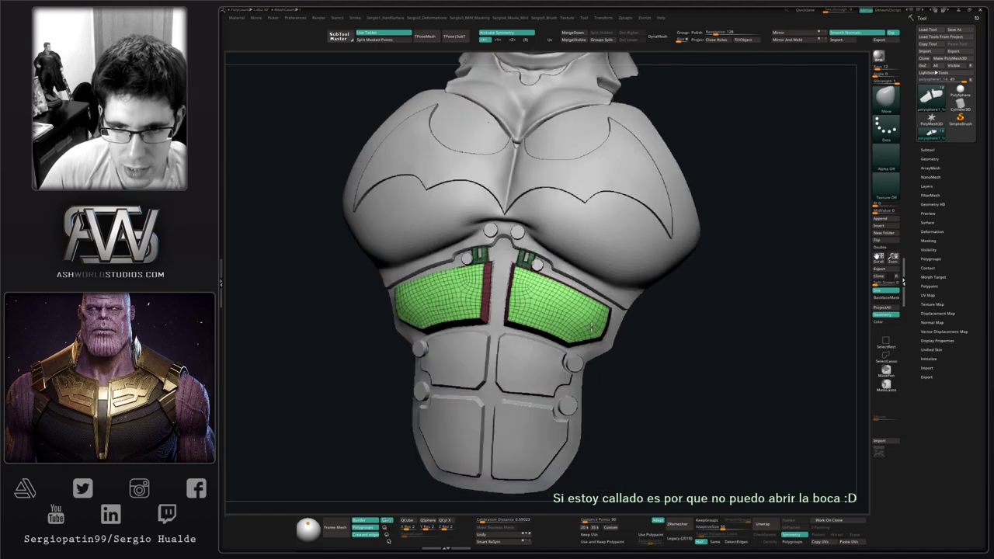
right_drag(548, 307, 575, 312)
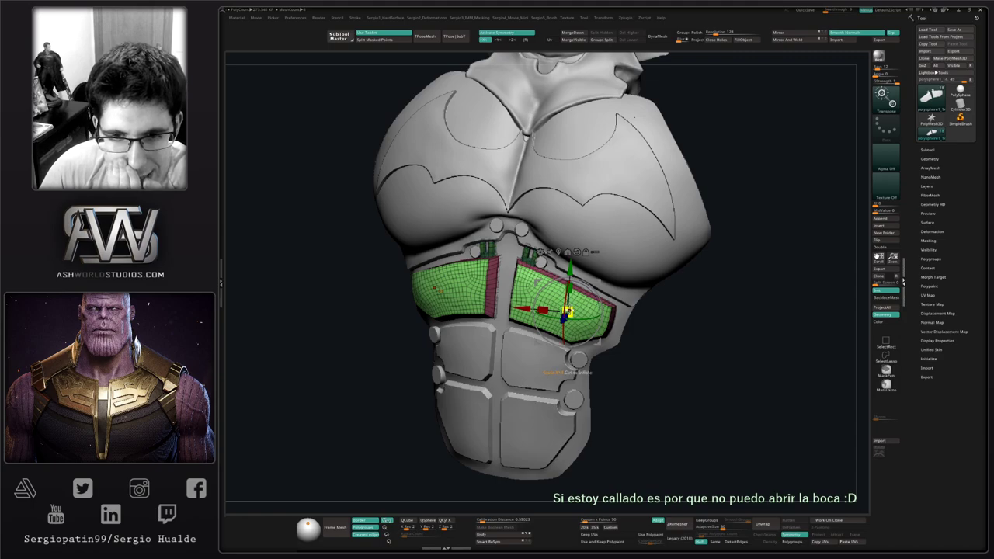
Scale the upper abdominal plates and rotate them slightly with the gizmo, checking the fit from the side.
drag(567, 312, 596, 287)
shift+right_drag(597, 287, 574, 276)
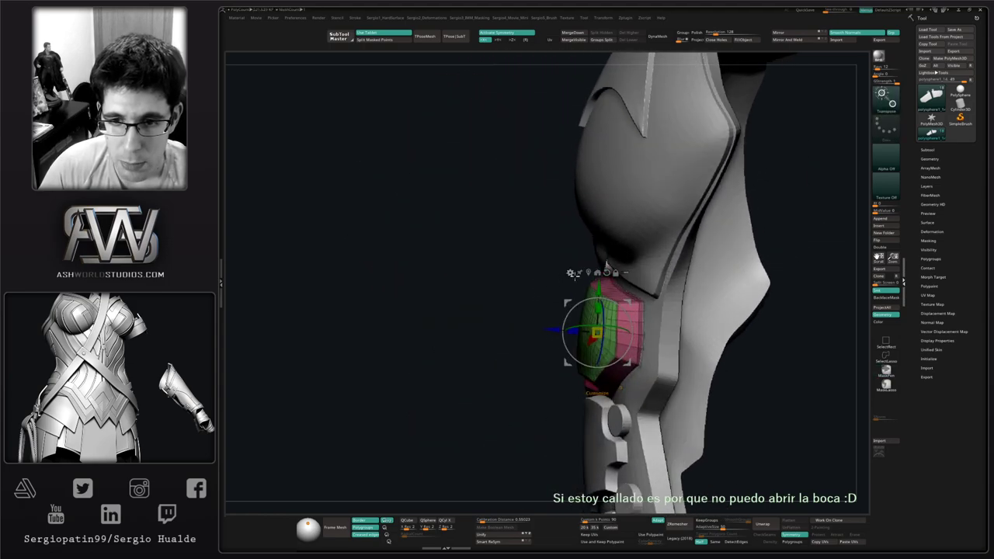
right_drag(682, 310, 631, 307)
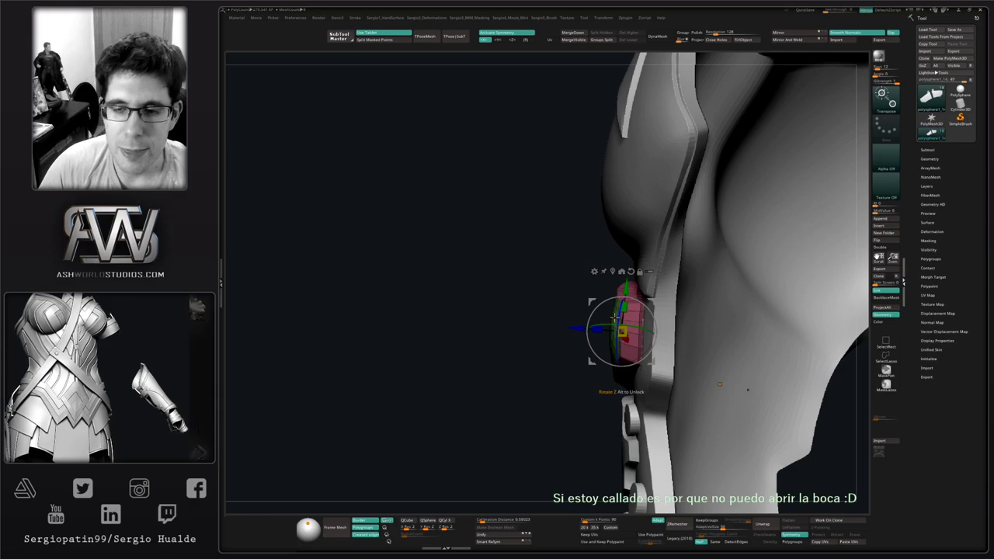
right_drag(555, 312, 620, 315)
drag(619, 314, 619, 317)
key(q)
Smooth the upper abdominal plates with Dynamic Subdiv, always allowing its auto-activation, and clear the mask and polyframe.
alt+right_drag(608, 316, 596, 224)
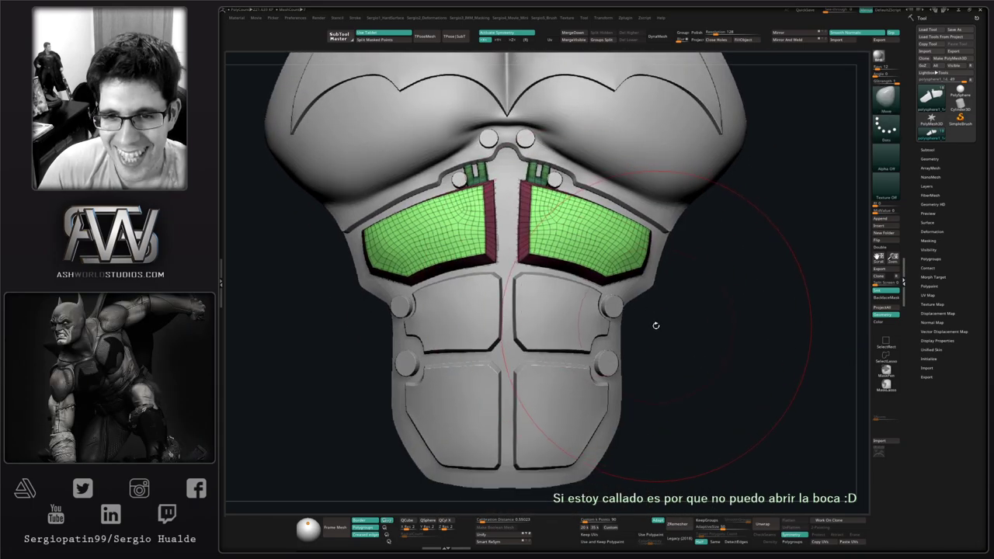
key(d)
key(d)
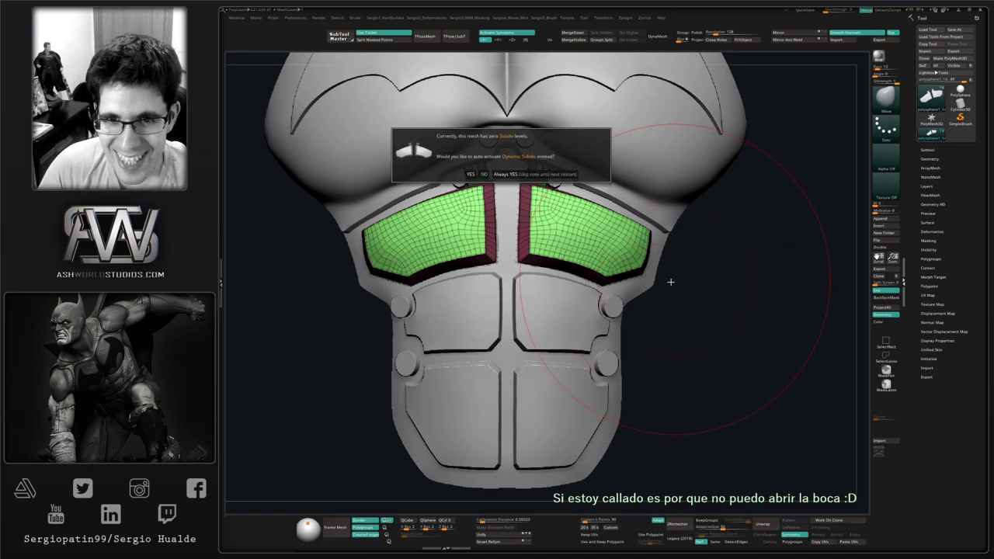
click(513, 175)
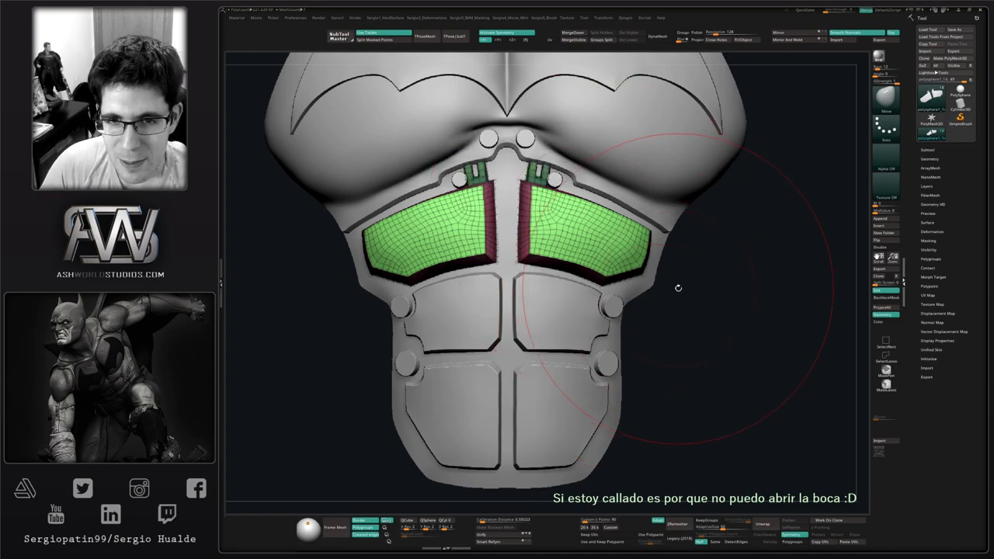
ctrl+drag(709, 316, 710, 349)
right_drag(697, 338, 575, 319)
key(shift+f)
Select the middle and lower abdominal plates, isolate them with the polyframe shown, and place the gizmo on a lower plate.
alt+click(572, 322)
right_drag(653, 321, 569, 317)
key(shift+f)
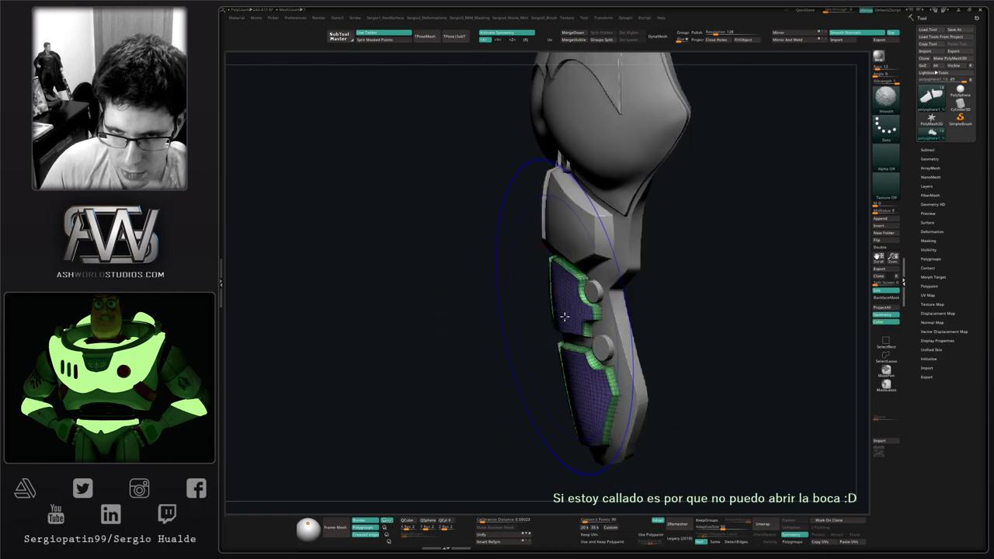
key(shift+f)
key(w)
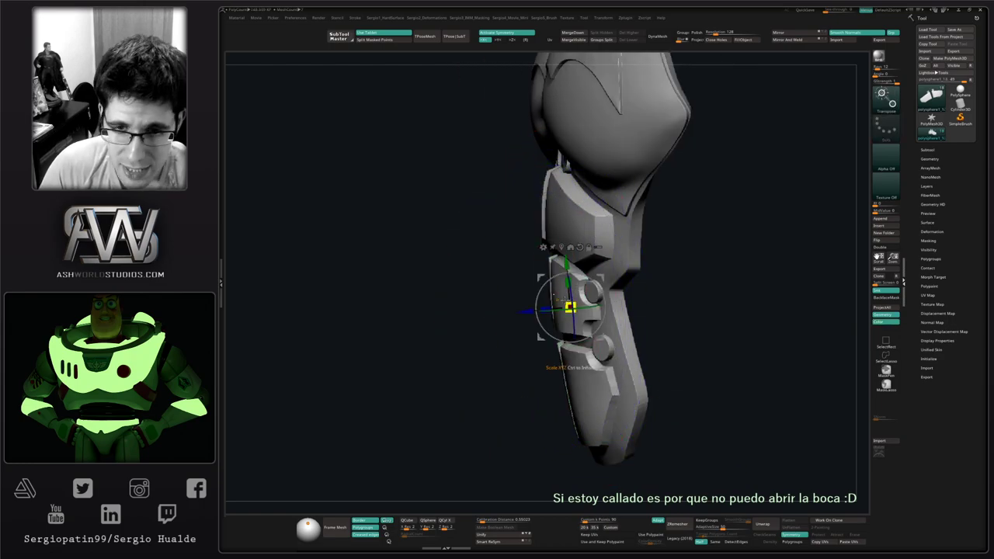
alt+click(567, 293)
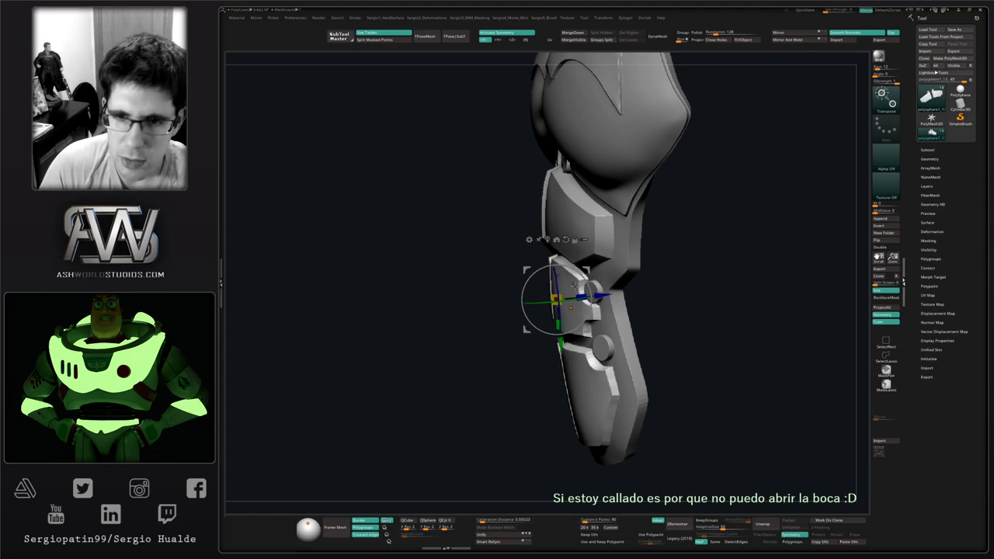
key(shift+s)
shift+right_drag(567, 345, 576, 393)
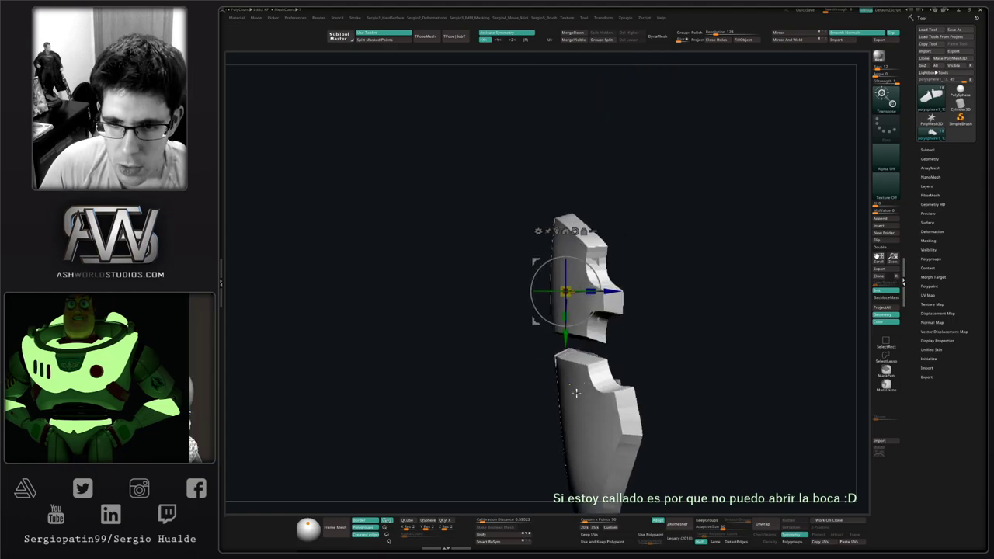
click(576, 413)
key(shift+f)
Undo the last edit to the isolated abdominal plates and mask their upper pair with the MaskLasso brush.
right_drag(655, 325, 651, 341)
ctrl+right_drag(651, 341, 650, 312)
mouse_move(610, 385)
mouse_down()
mouse_move(598, 385)
mouse_move(632, 370)
mouse_move(637, 312)
mouse_up()
key(ctrl+z)
ctrl+click(887, 385)
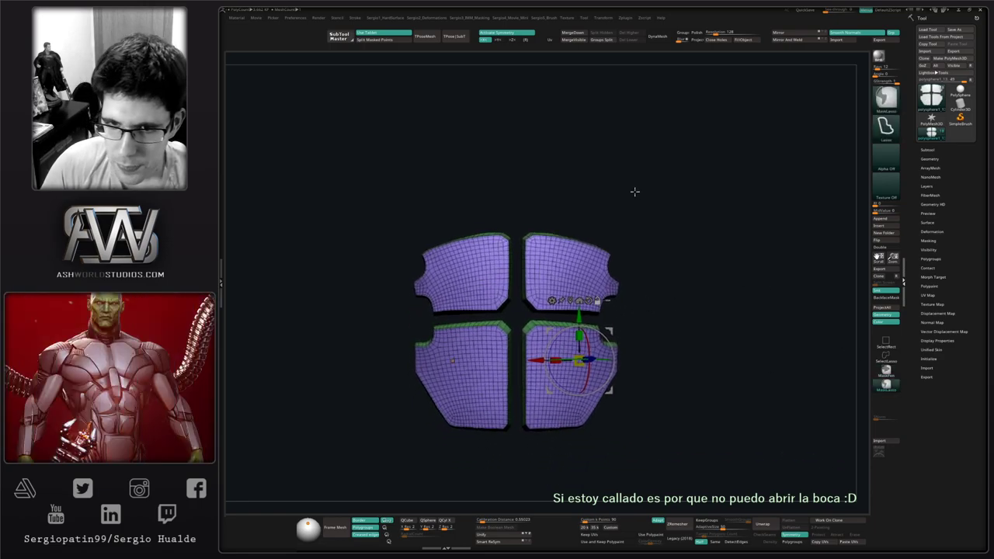
mouse_move(634, 191)
ctrl+mouse_down()
mouse_move(632, 304)
mouse_move(604, 327)
mouse_move(535, 316)
mouse_move(557, 160)
mouse_move(591, 167)
ctrl+mouse_up()
alt+drag(639, 344, 648, 312)
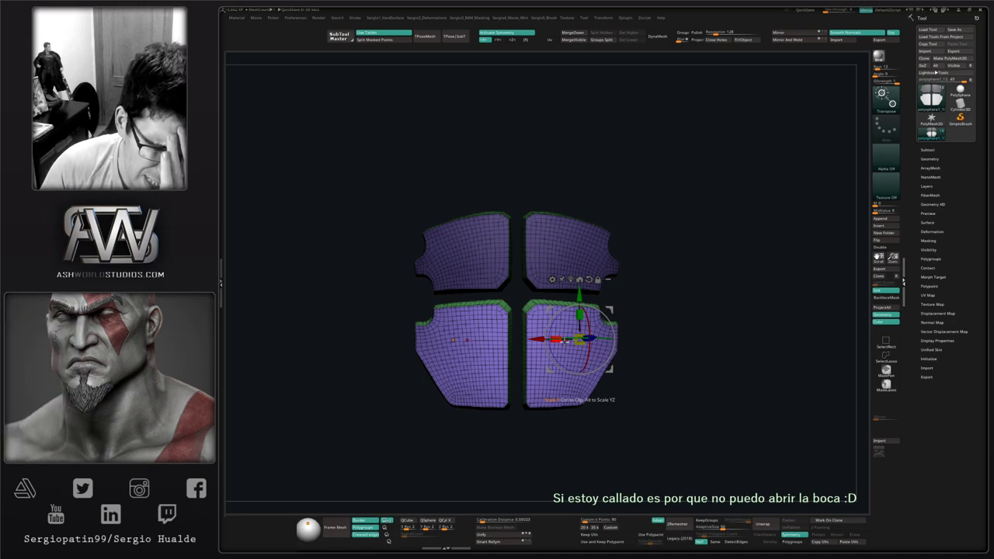
Scale and adjust the unmasked lower abdominal plates with the gizmo, and clear the mask from the upper pair.
drag(649, 269, 571, 317)
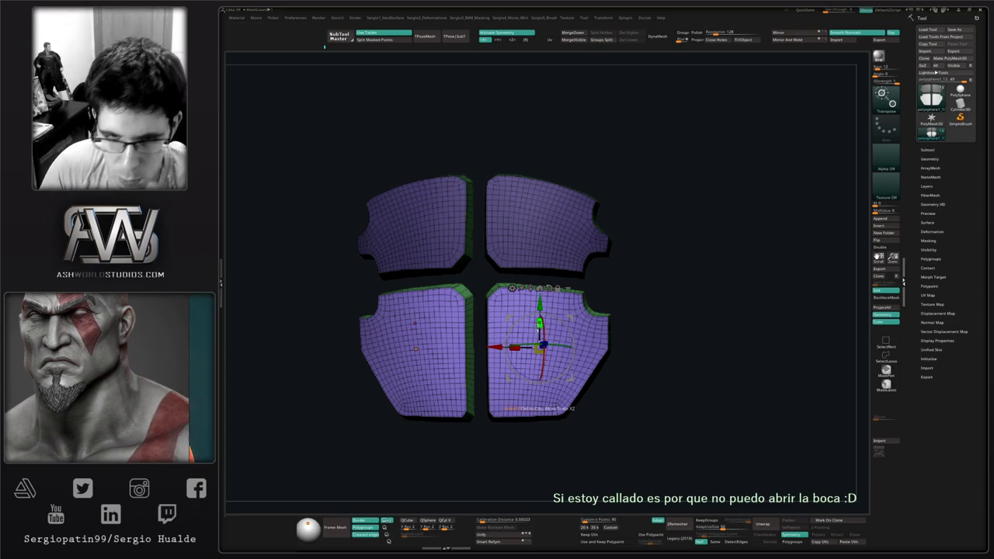
drag(538, 349, 538, 350)
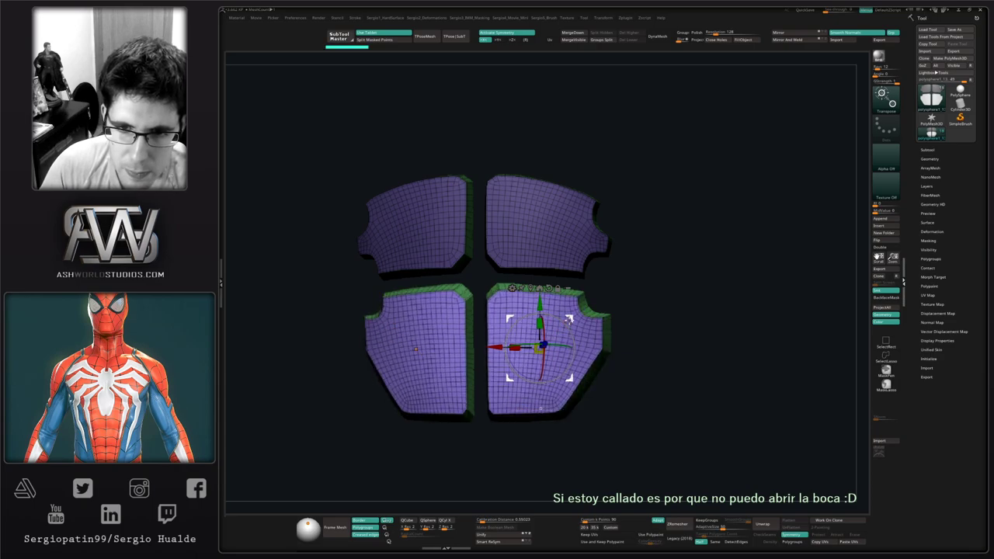
drag(568, 319, 572, 322)
drag(656, 333, 640, 315)
ctrl+right_drag(639, 316, 652, 336)
ctrl+drag(657, 322, 659, 345)
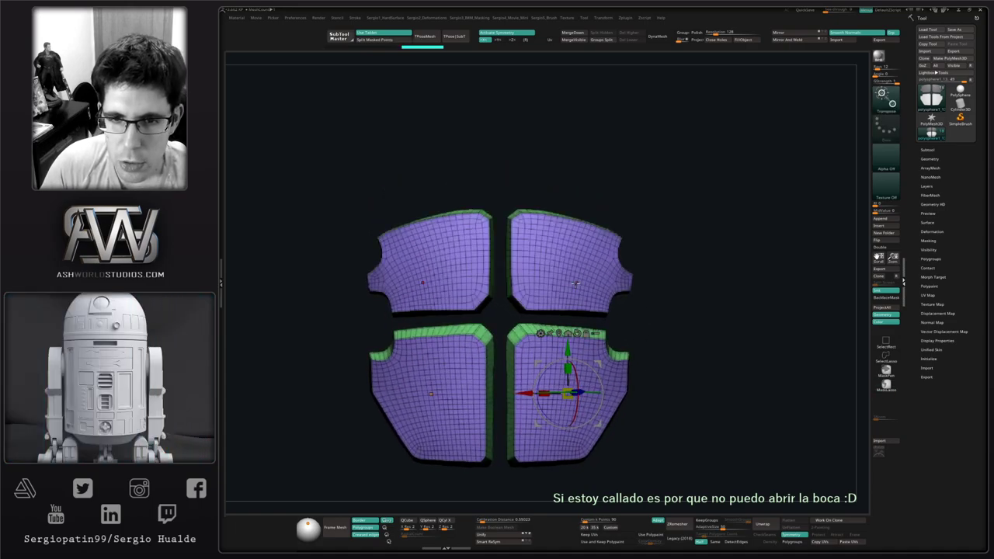
Mask the lower pair of abdominal plates with the MaskLasso brush and scale the upper pair down slightly with the gizmo.
click(582, 282)
key(q)
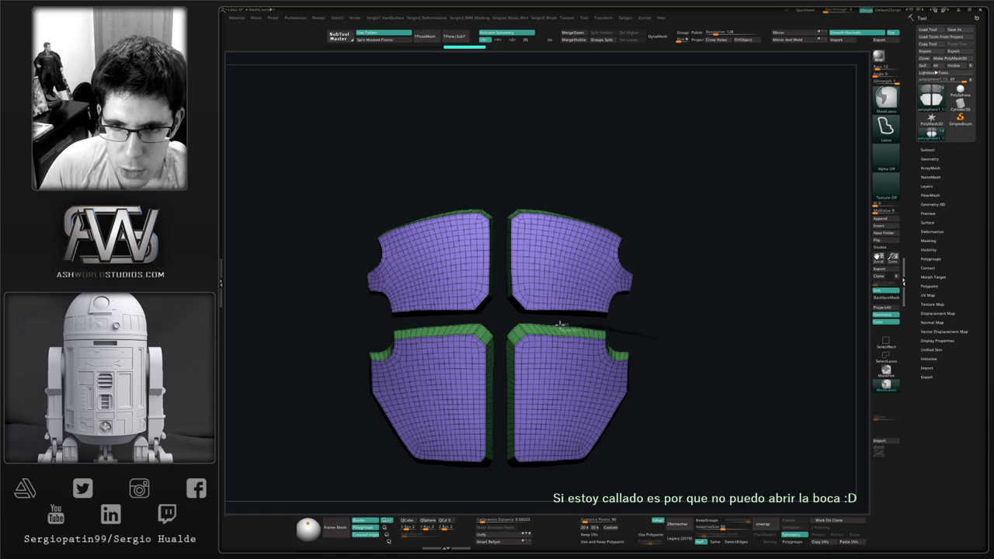
mouse_move(525, 319)
ctrl+mouse_down()
mouse_move(484, 418)
mouse_move(681, 414)
mouse_move(687, 342)
ctrl+mouse_up()
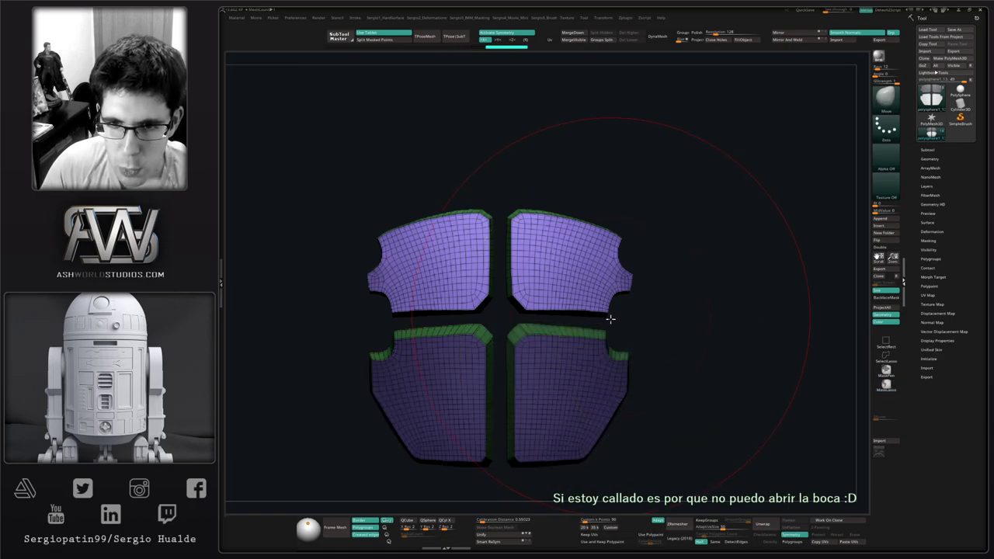
alt+right_drag(610, 317, 604, 386)
key(w)
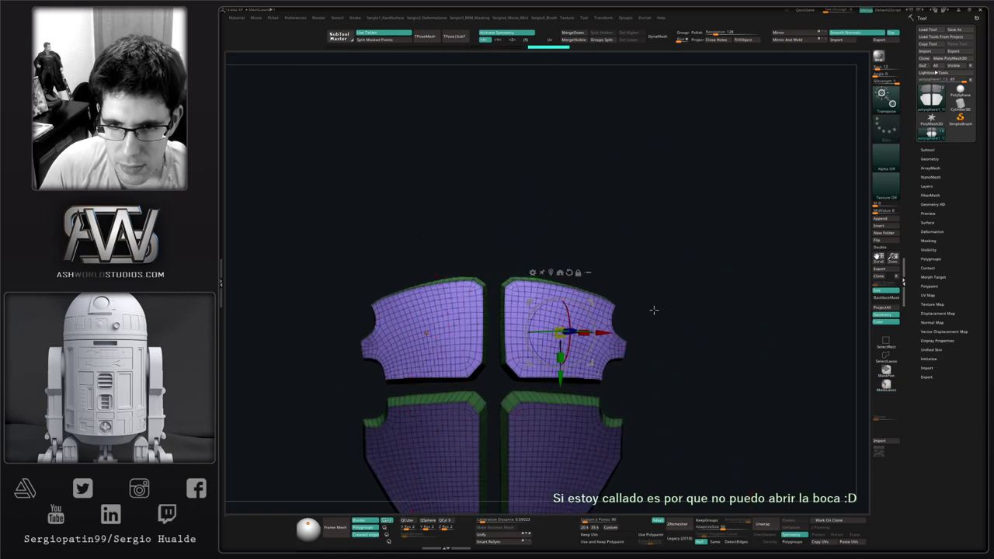
drag(655, 309, 672, 294)
drag(555, 331, 553, 329)
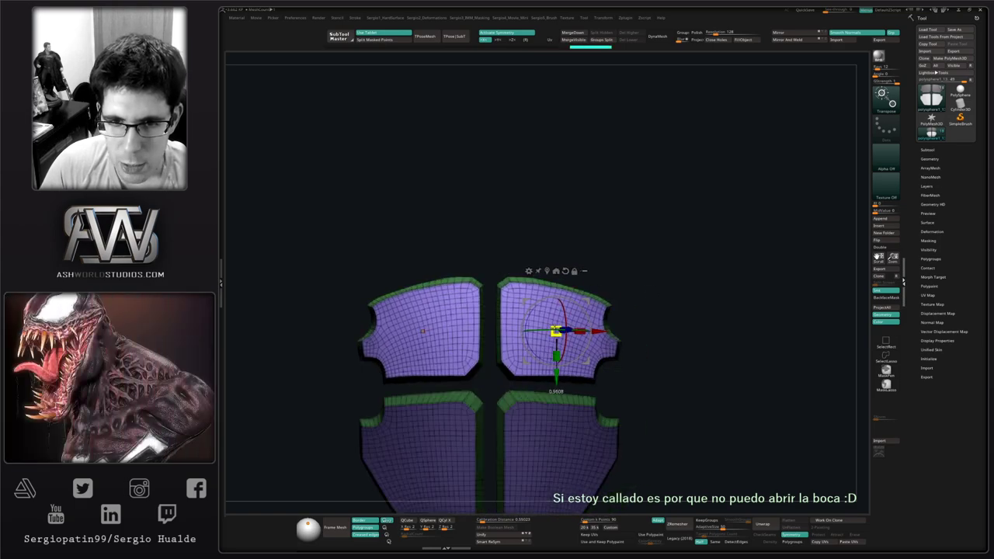
mouse_move(630, 308)
mouse_down()
mouse_move(592, 301)
mouse_move(651, 284)
mouse_up()
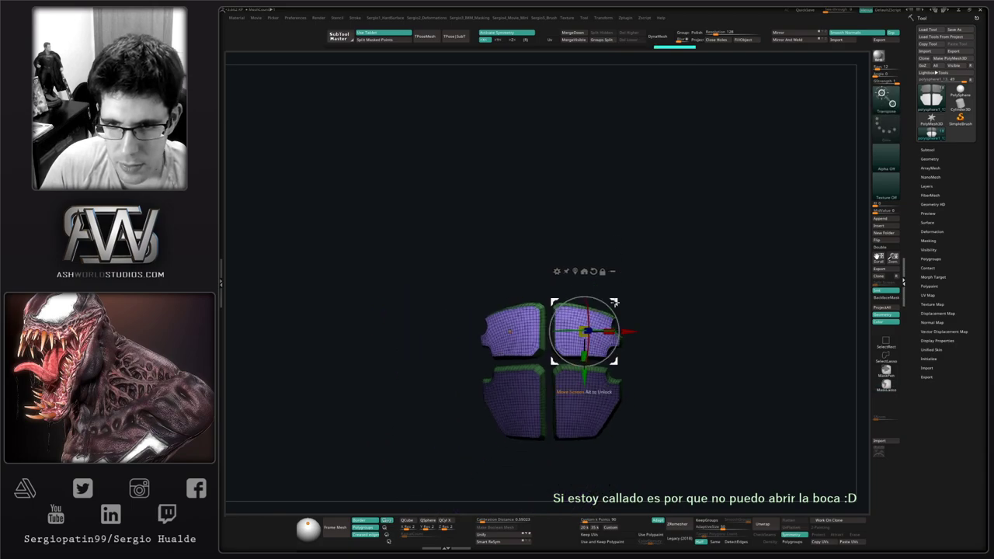
Clear the mask from the abdominal plates in side view and turn off their polyframe display.
key(q)
mouse_move(670, 318)
mouse_down()
mouse_move(614, 320)
mouse_move(635, 289)
mouse_up()
key(w)
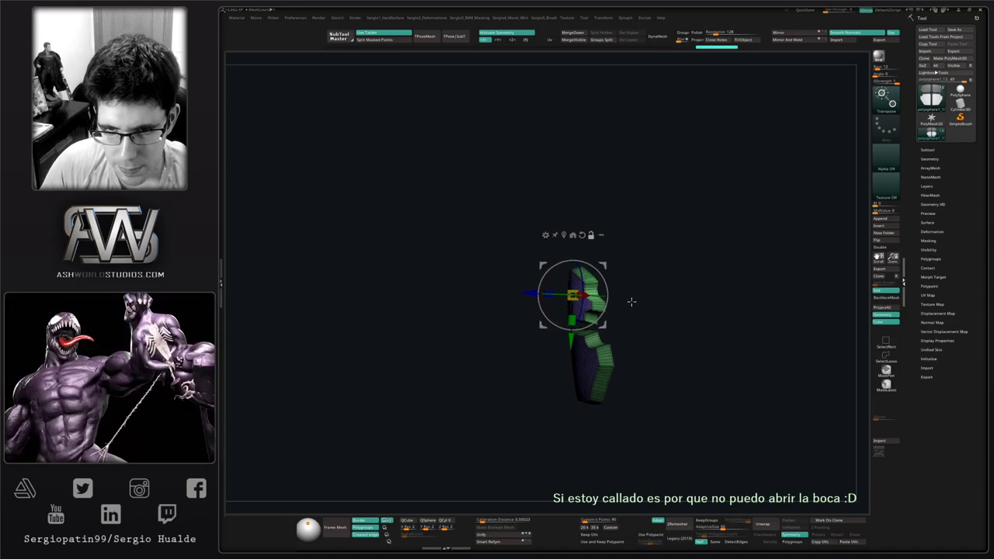
ctrl+drag(642, 341, 629, 336)
key(q)
mouse_move(617, 343)
ctrl+right_down()
mouse_move(617, 319)
mouse_move(630, 332)
mouse_move(631, 317)
mouse_move(596, 339)
mouse_move(599, 326)
mouse_move(604, 371)
mouse_move(586, 321)
ctrl+right_up()
key(shift+f)
Adjust the abdominal plates' position with the gizmo from the side and return to the Move brush with the full torso shown.
key(w)
mouse_move(557, 330)
mouse_down()
mouse_move(529, 346)
mouse_move(562, 345)
mouse_up()
key(q)
key(s)
key(s)
key(q)
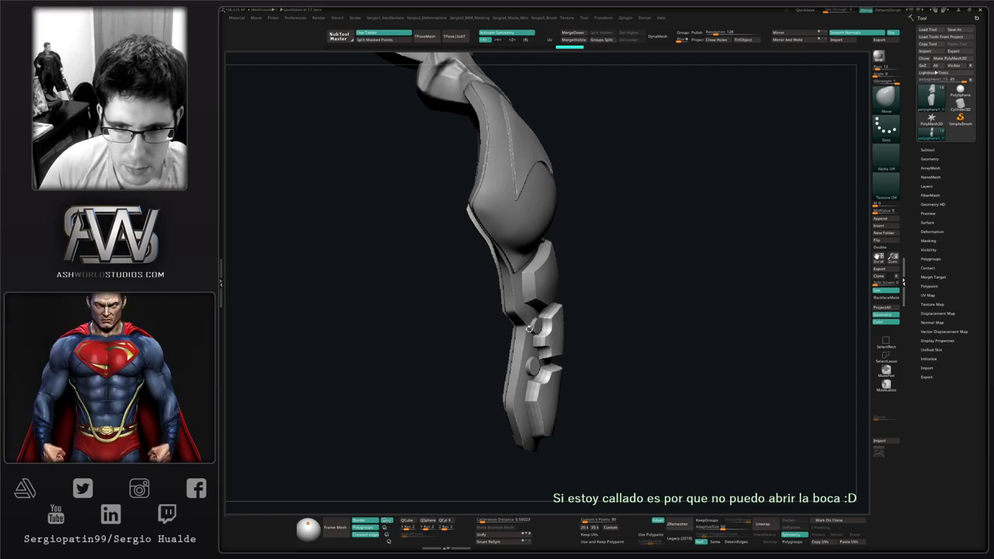
Examine the whole torso from the side, front and three-quarter views, with the subtool list open, to judge the fit of the armor plates.
mouse_move(610, 349)
mouse_down()
mouse_move(585, 355)
mouse_move(595, 364)
mouse_up()
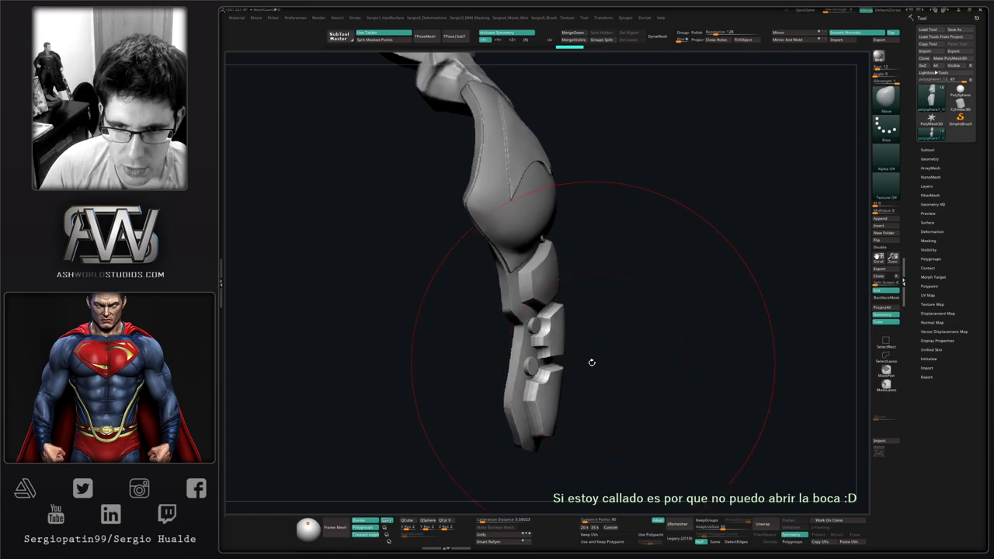
key(q)
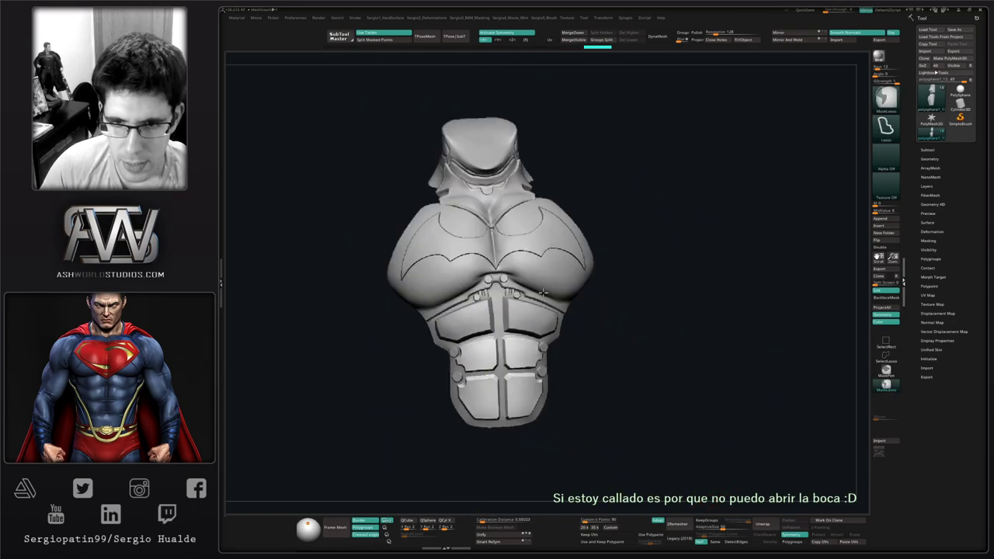
mouse_move(591, 367)
mouse_down()
mouse_move(599, 342)
mouse_move(625, 326)
mouse_move(623, 308)
mouse_up()
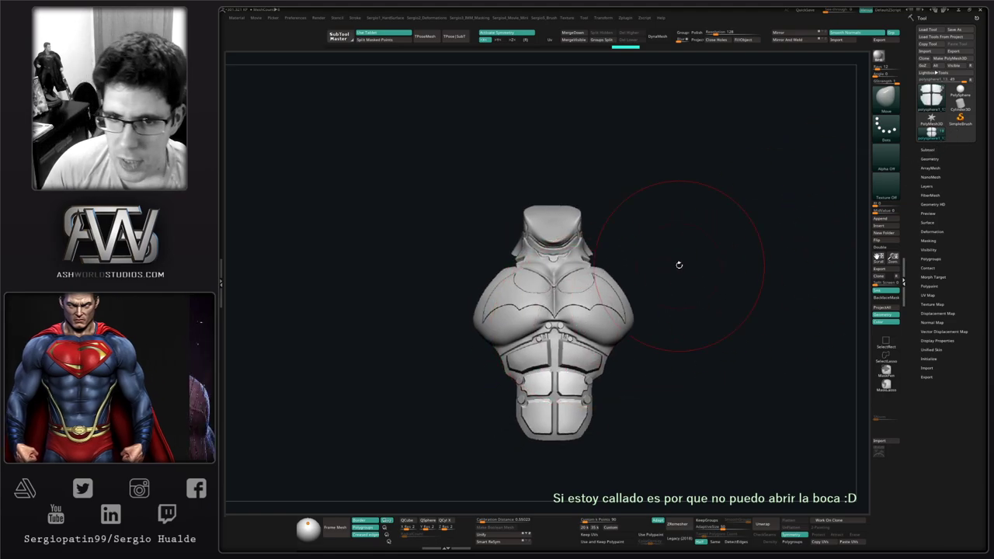
right_drag(548, 251, 604, 281)
drag(602, 281, 828, 220)
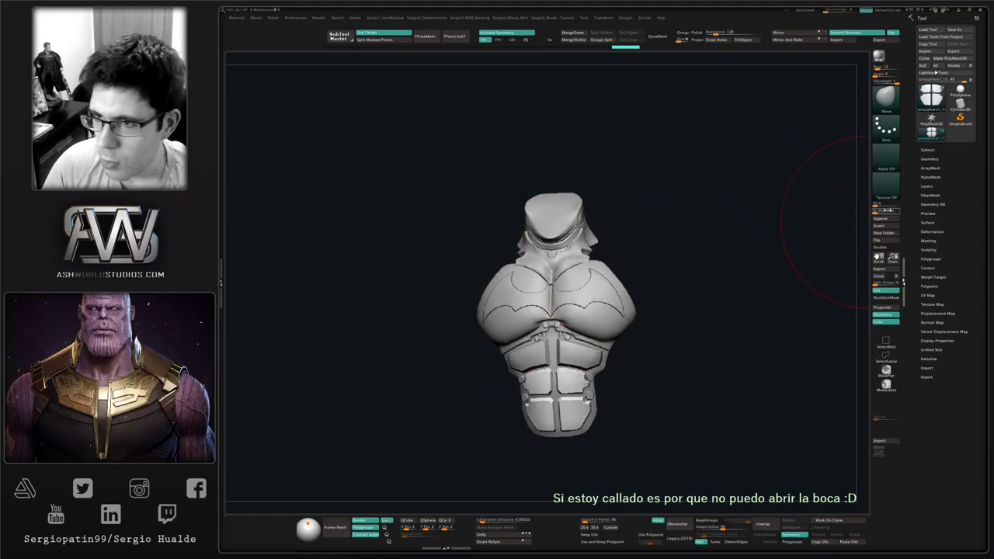
click(936, 149)
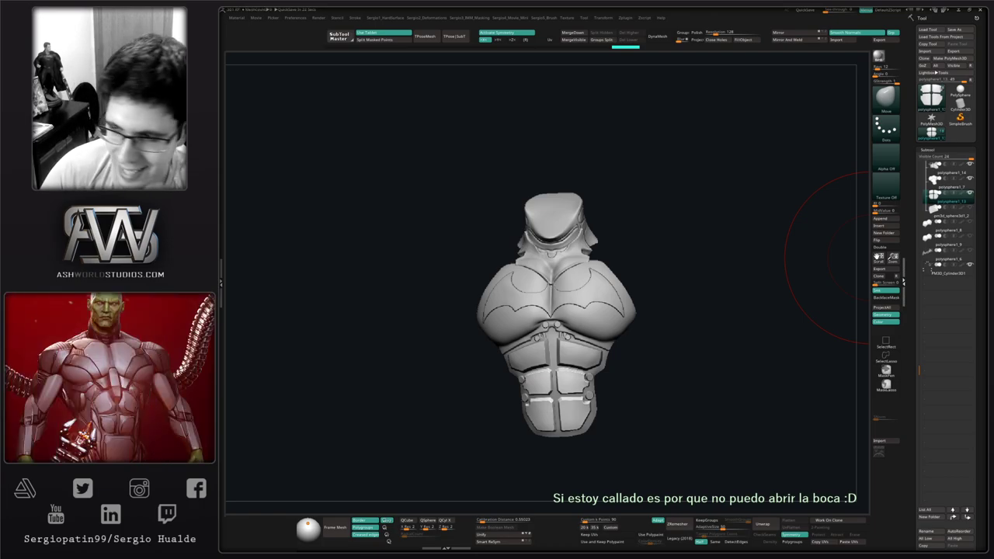
mouse_move(682, 277)
mouse_down()
mouse_move(647, 308)
mouse_move(595, 311)
mouse_move(562, 215)
mouse_move(539, 243)
mouse_move(681, 249)
mouse_move(624, 267)
mouse_up()
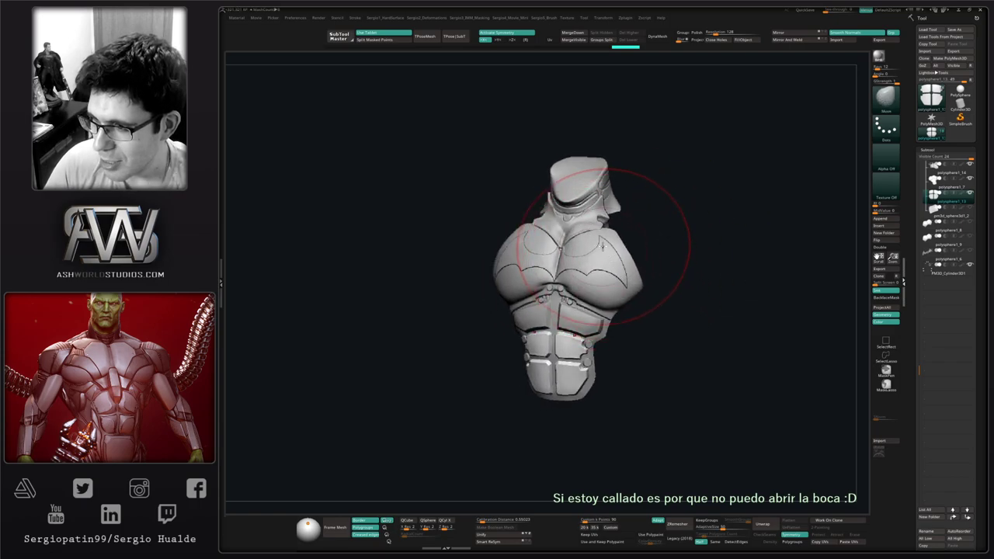
key(ctrl)
ctrl+right_drag(593, 239, 596, 268)
mouse_move(596, 268)
right_down()
mouse_move(599, 259)
mouse_move(581, 275)
right_up()
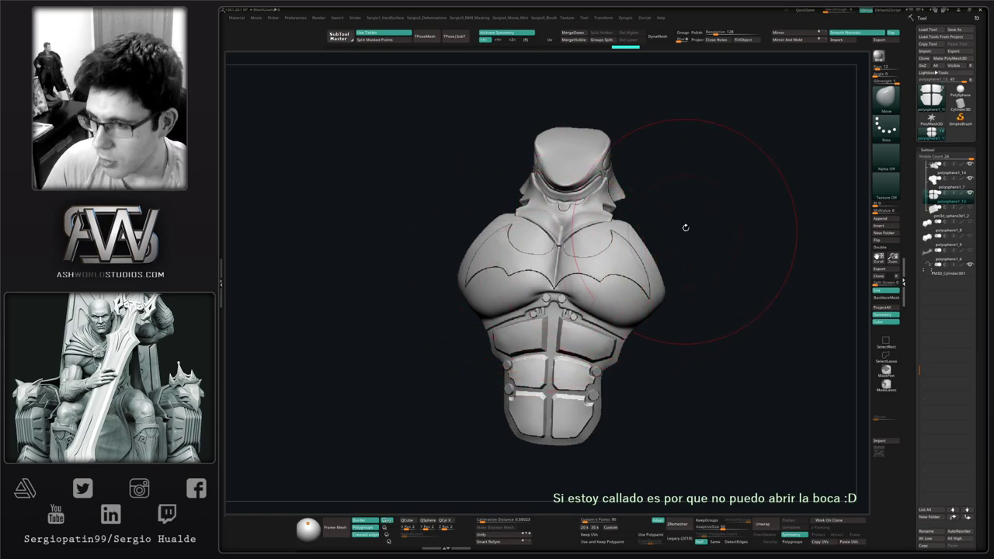
right_drag(686, 228, 686, 229)
mouse_move(593, 308)
ctrl+right_down()
mouse_move(582, 255)
mouse_move(588, 291)
mouse_move(599, 278)
mouse_move(599, 295)
mouse_move(592, 278)
mouse_move(560, 289)
mouse_move(617, 266)
ctrl+right_up()
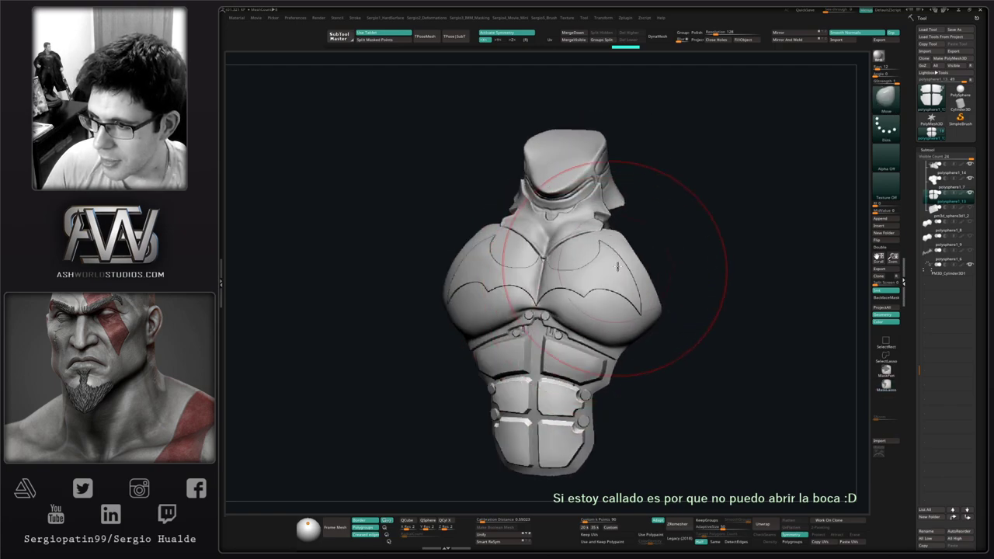
right_drag(687, 236, 686, 240)
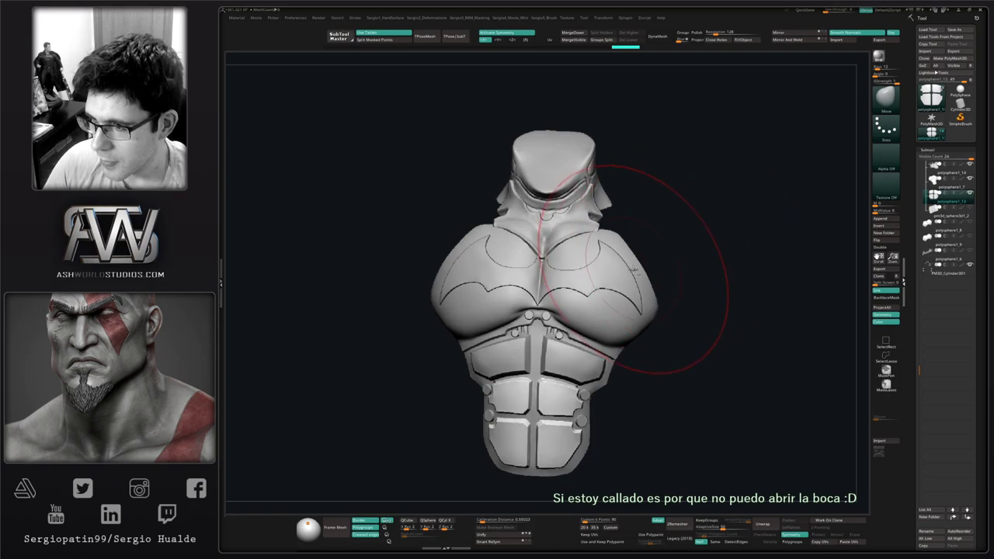
alt+right_drag(626, 271, 642, 252)
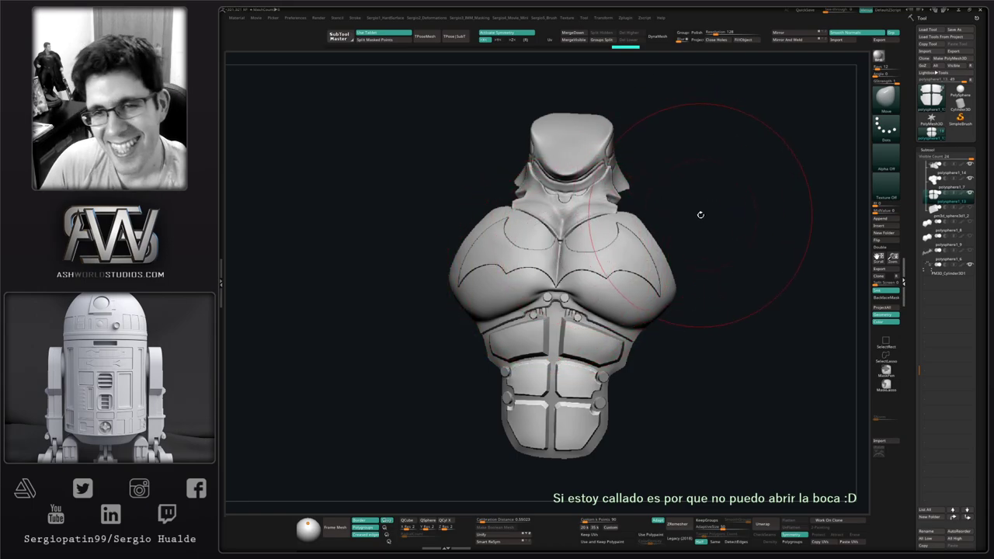
drag(701, 214, 549, 299)
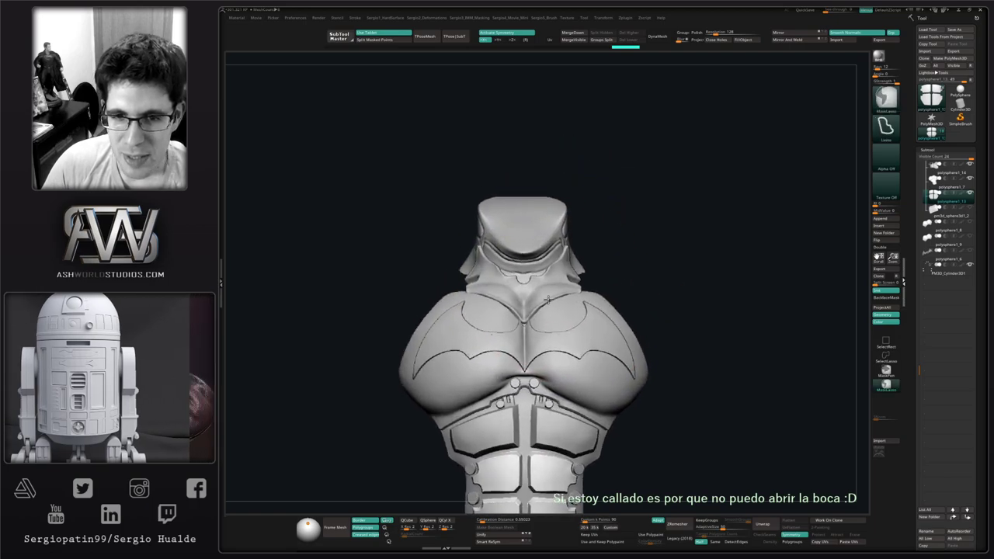
mouse_move(548, 299)
ctrl+right_down()
mouse_move(550, 271)
mouse_move(559, 333)
mouse_move(556, 311)
ctrl+right_up()
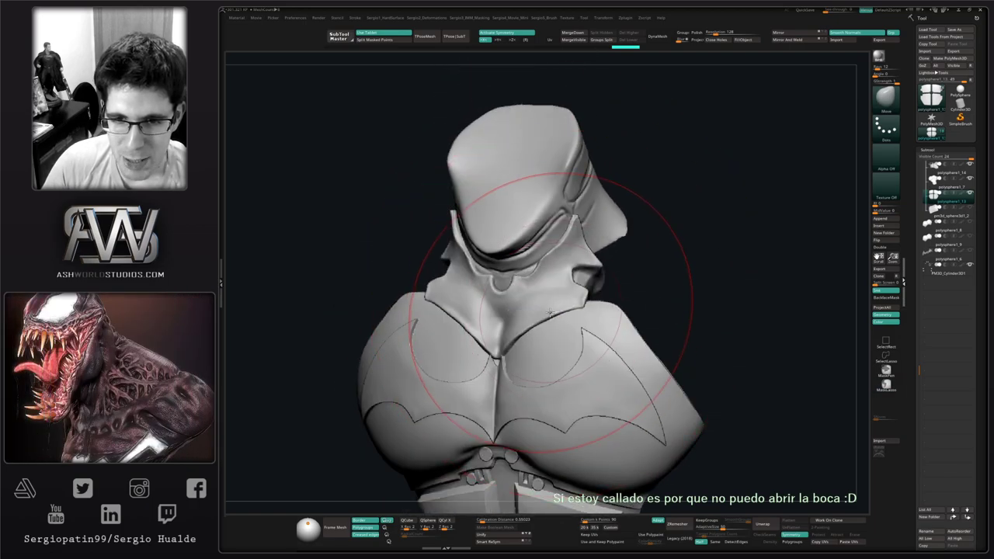
Select the collar piece between the neck and chest, isolate it, and reduce the brush size.
alt+click(553, 293)
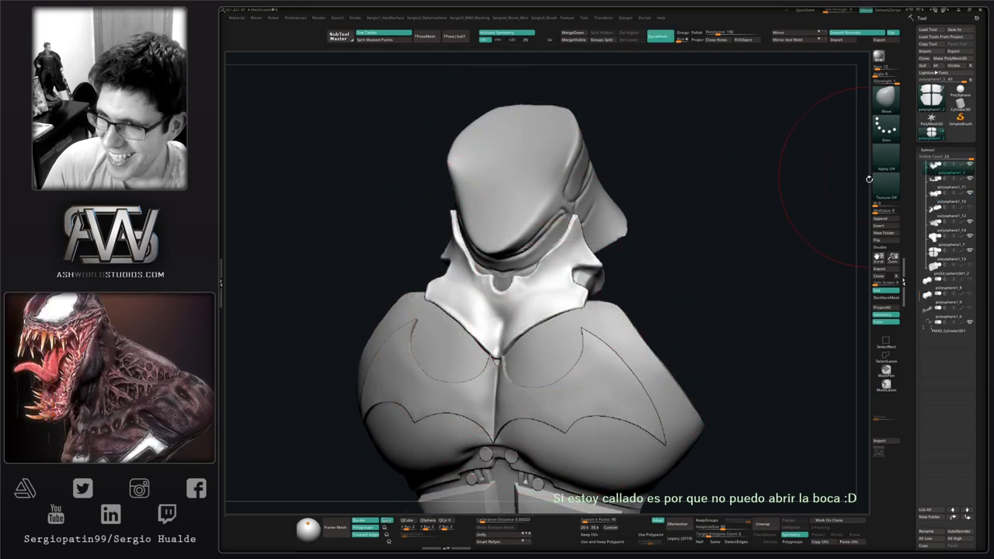
drag(916, 185, 909, 272)
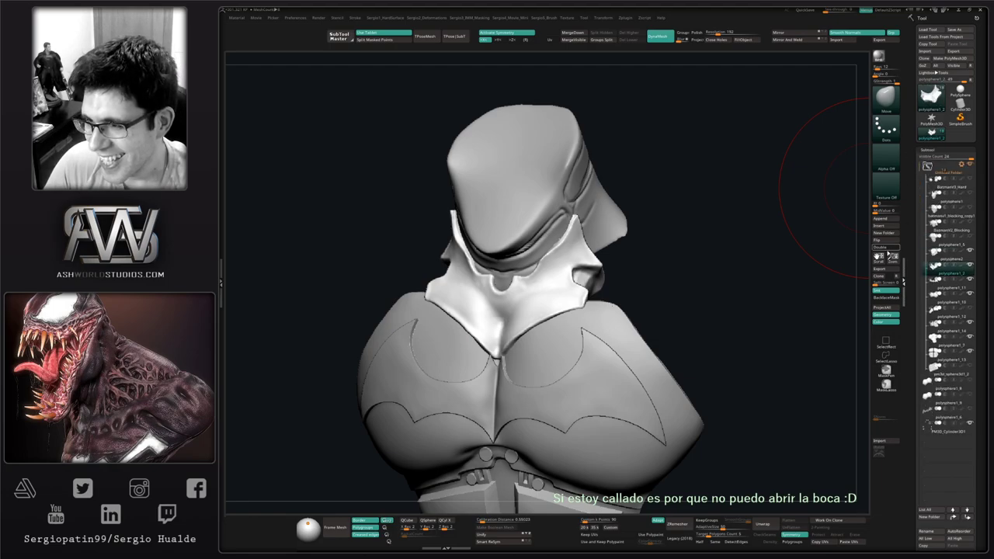
alt+right_drag(710, 323, 742, 307)
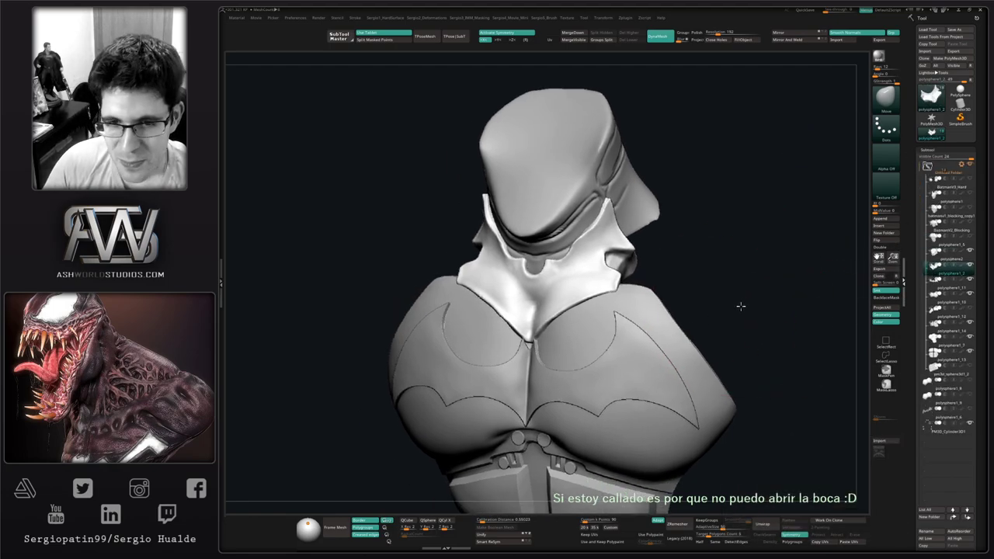
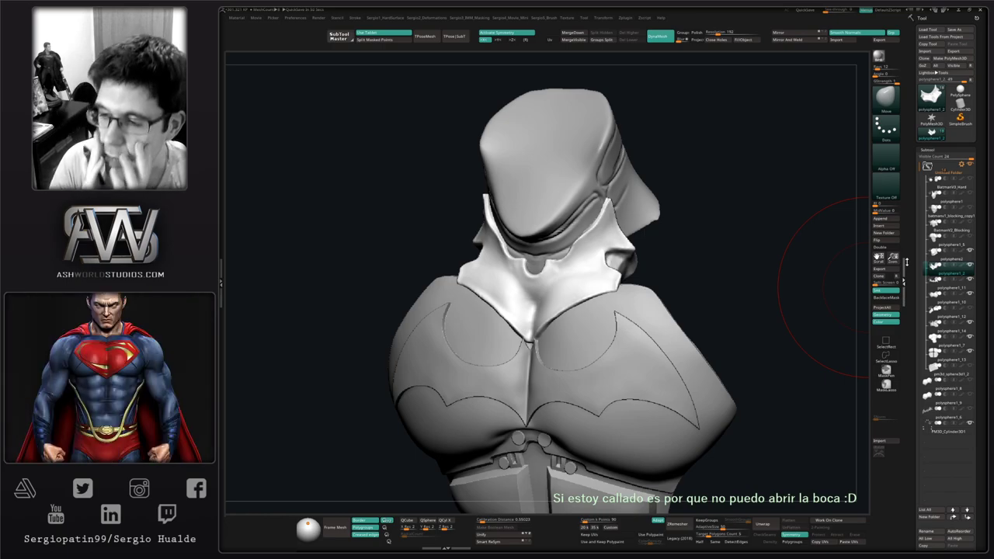
drag(763, 246, 762, 249)
right_drag(569, 294, 566, 329)
key(alt+s)
key(s)
mouse_move(565, 330)
mouse_down()
mouse_move(506, 328)
mouse_move(544, 309)
mouse_move(553, 290)
mouse_move(512, 336)
mouse_up()
key(ctrl+z)
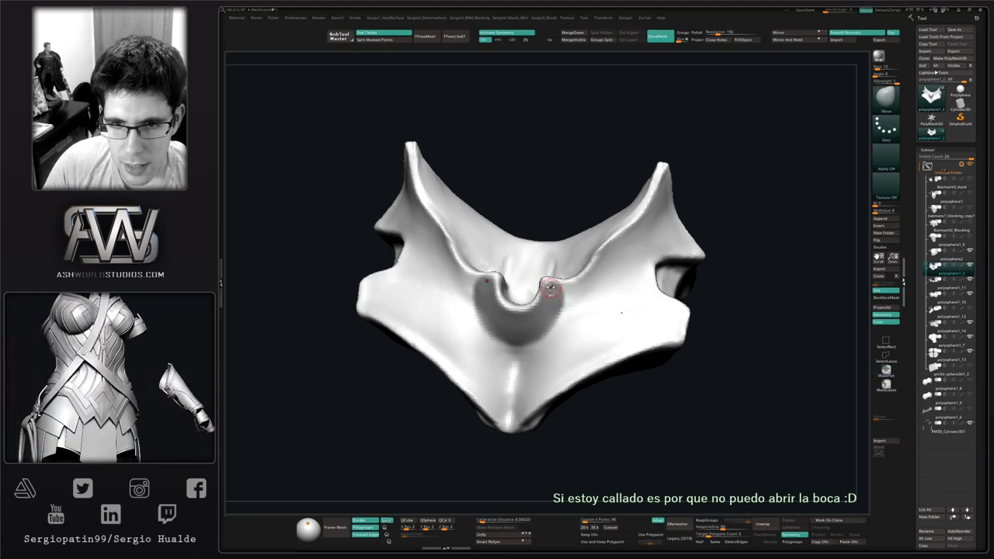
Paint a symmetrical MaskPen mask across the collar's front face, from around the central notch towards the pointed sides.
mouse_move(550, 288)
ctrl+mouse_down()
mouse_move(584, 284)
mouse_move(579, 320)
mouse_move(524, 358)
mouse_move(575, 311)
mouse_move(508, 387)
mouse_move(600, 322)
mouse_move(618, 283)
ctrl+mouse_up()
mouse_move(605, 301)
alt+right_down()
mouse_move(550, 355)
mouse_move(478, 354)
mouse_move(497, 388)
alt+right_up()
mouse_move(497, 389)
right_down()
mouse_move(565, 321)
mouse_move(544, 322)
right_up()
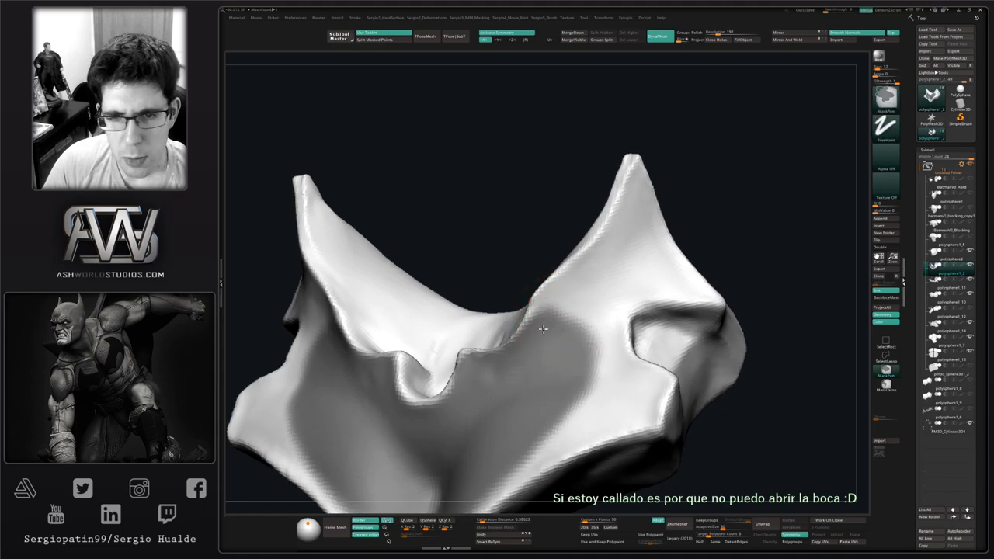
mouse_move(577, 287)
ctrl+mouse_down()
mouse_move(567, 268)
mouse_move(613, 241)
mouse_move(603, 259)
ctrl+mouse_up()
mouse_move(604, 259)
right_down()
mouse_move(574, 305)
mouse_move(581, 280)
right_up()
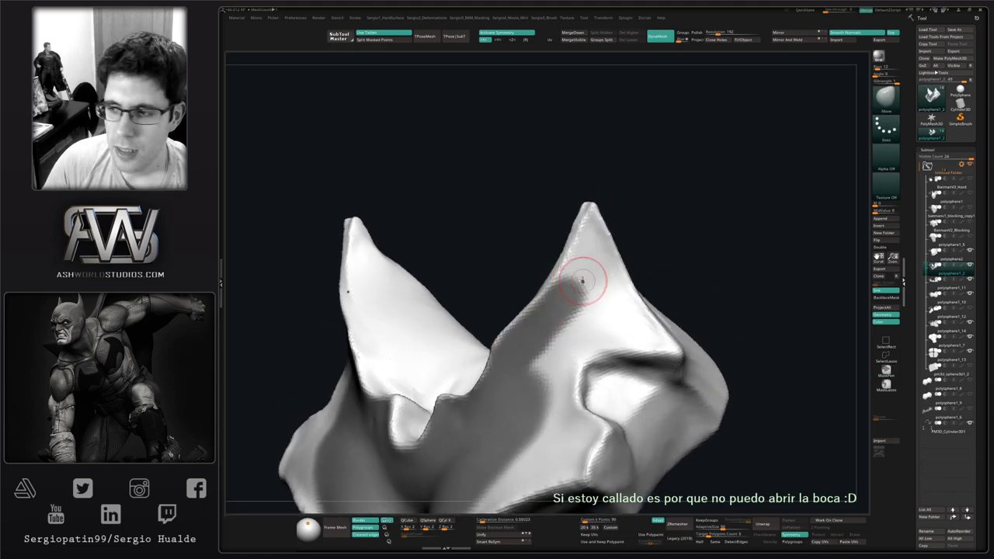
Extend the painted mask along the collar's side up to the pointed tip, leaving its raised edge unmasked.
mouse_move(578, 267)
ctrl+mouse_down()
mouse_move(578, 276)
mouse_move(588, 233)
mouse_move(596, 280)
mouse_move(611, 265)
ctrl+mouse_up()
mouse_move(610, 265)
right_down()
mouse_move(581, 318)
mouse_move(605, 289)
mouse_move(473, 335)
right_up()
mouse_move(808, 265)
alt+right_down()
mouse_move(580, 304)
mouse_move(546, 333)
alt+right_up()
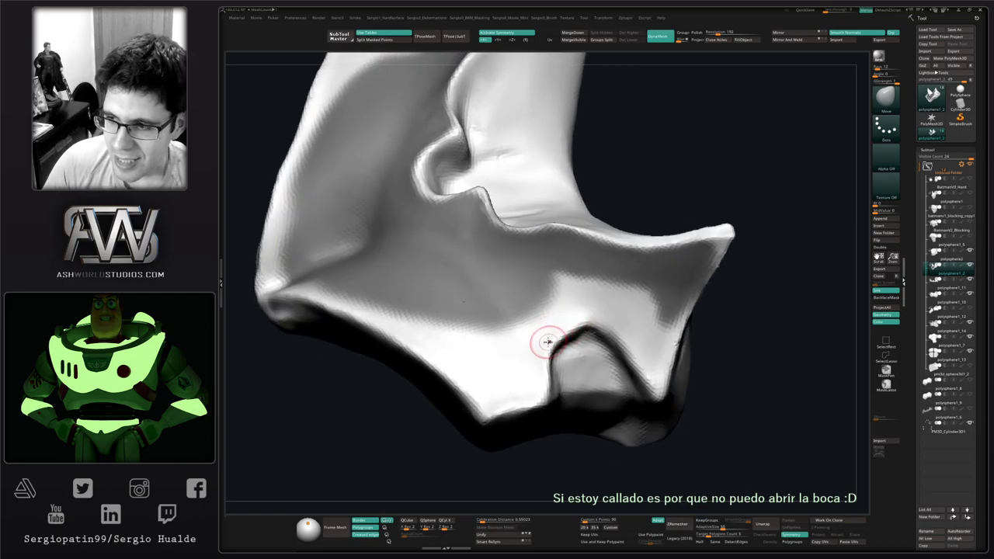
mouse_move(637, 306)
right_down()
mouse_move(659, 291)
mouse_move(614, 290)
mouse_move(641, 284)
right_up()
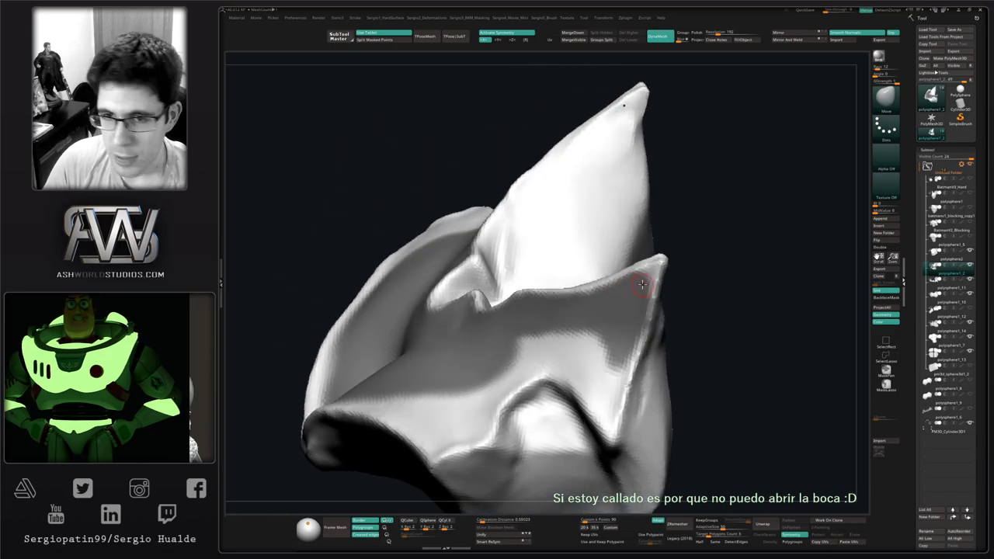
key(ctrl)
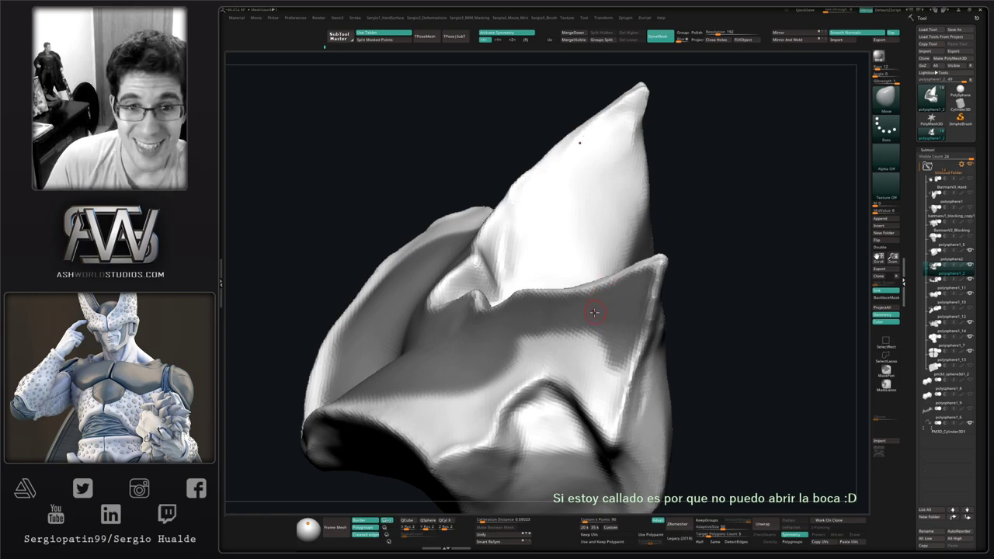
Extend the collar's mask down the side around the arched notch, keeping the notch's rim unmasked.
mouse_move(617, 345)
right_down()
mouse_move(640, 313)
mouse_move(644, 277)
right_up()
key(ctrl)
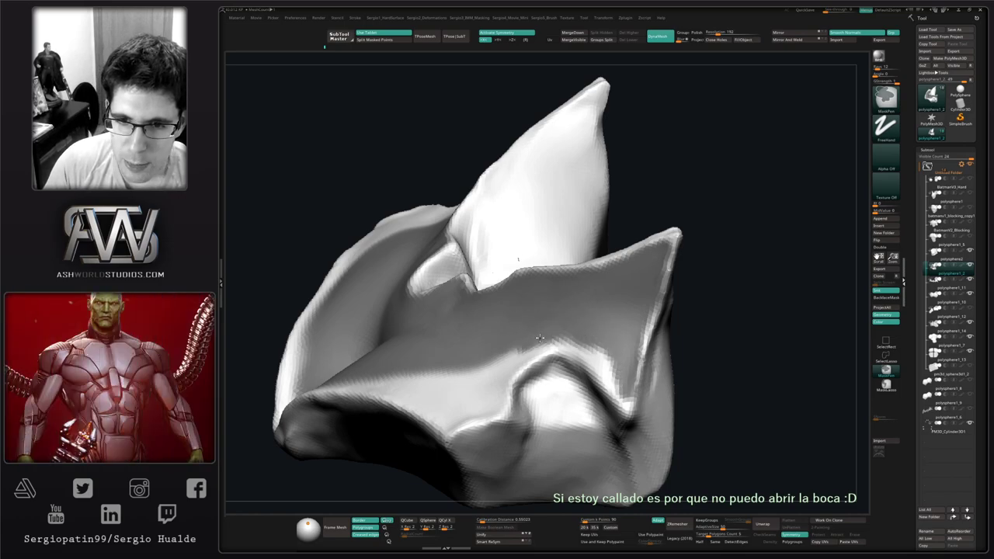
mouse_move(592, 331)
right_down()
mouse_move(607, 304)
mouse_move(618, 310)
mouse_move(608, 325)
mouse_move(599, 318)
right_up()
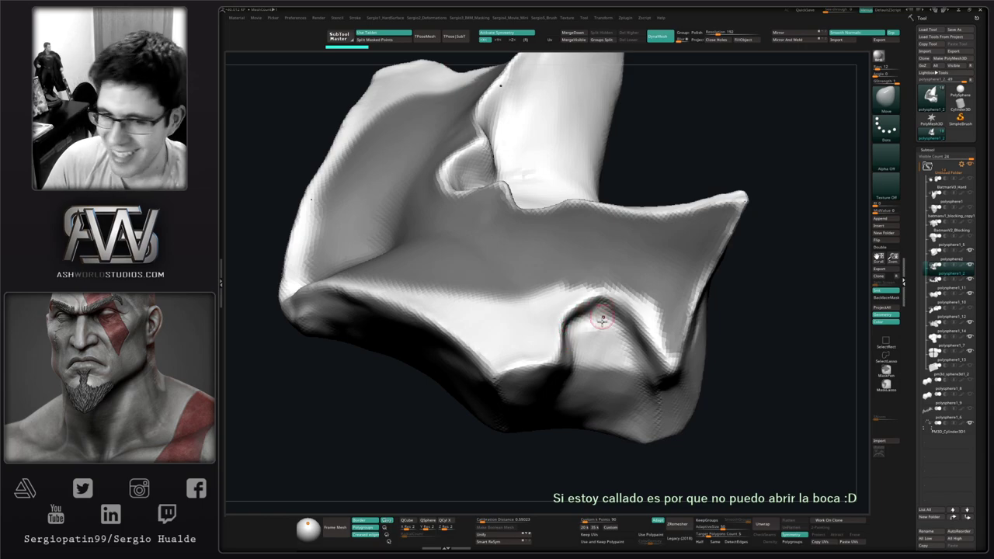
right_drag(602, 318, 644, 315)
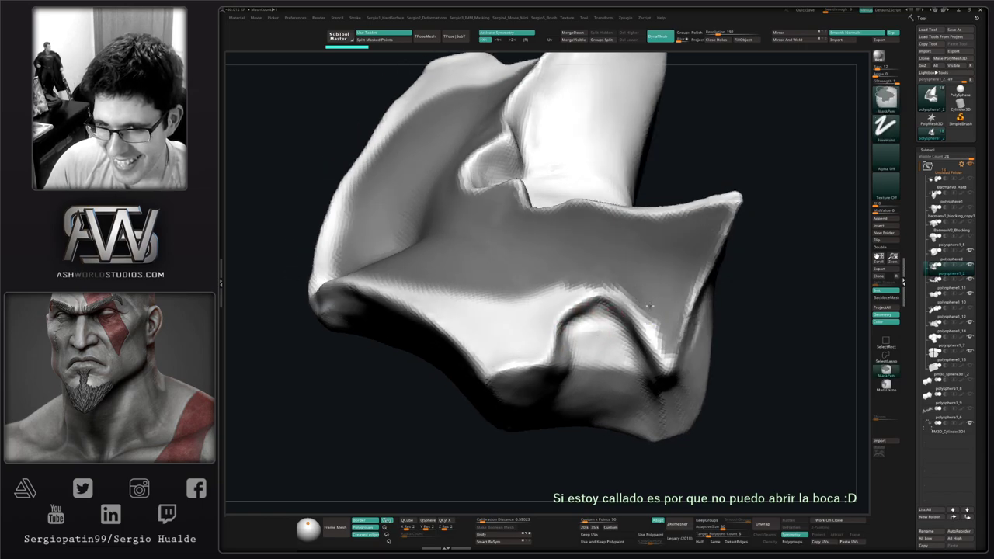
mouse_move(666, 349)
right_down()
mouse_move(684, 354)
mouse_move(665, 342)
mouse_move(657, 349)
right_up()
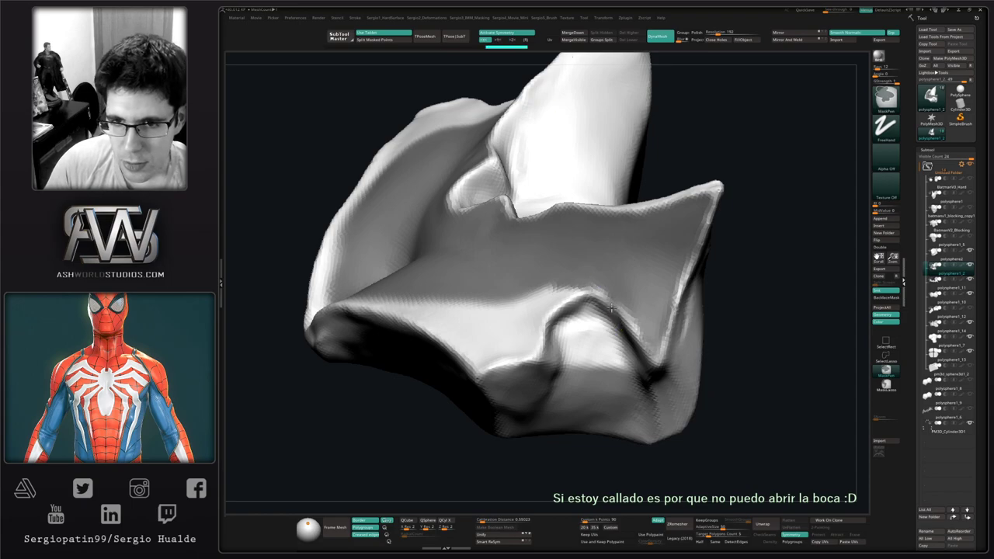
alt+right_drag(595, 306, 648, 308)
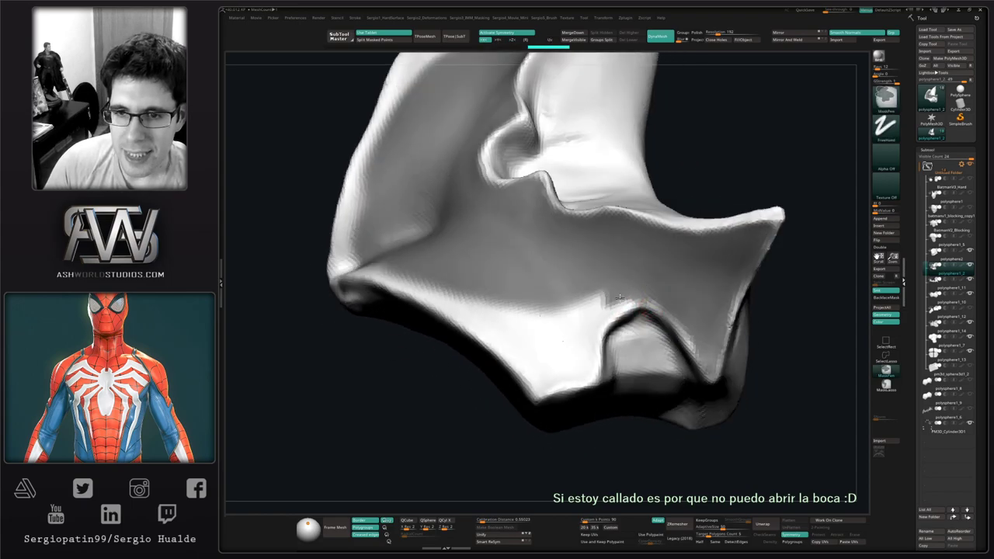
Fill the mask over the lower side flap between the arched notch and the collar's bottom edge.
drag(619, 298, 604, 310)
mouse_move(587, 345)
ctrl+mouse_down()
mouse_move(588, 363)
mouse_move(597, 332)
mouse_move(584, 312)
mouse_move(553, 316)
mouse_move(574, 330)
ctrl+mouse_up()
mouse_move(590, 324)
alt+right_down()
mouse_move(612, 345)
mouse_move(611, 374)
alt+right_up()
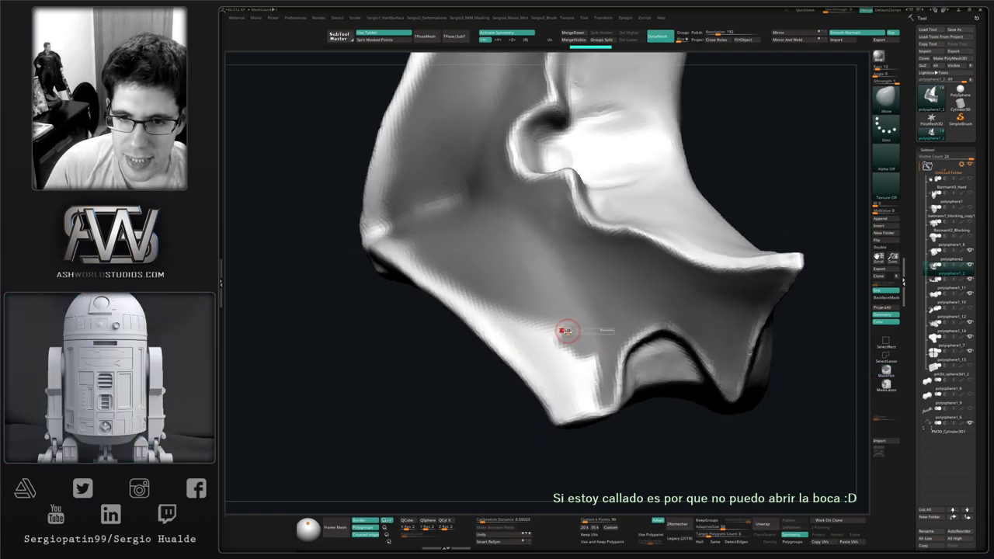
mouse_move(568, 328)
ctrl+mouse_down()
mouse_move(591, 401)
mouse_move(560, 406)
ctrl+mouse_up()
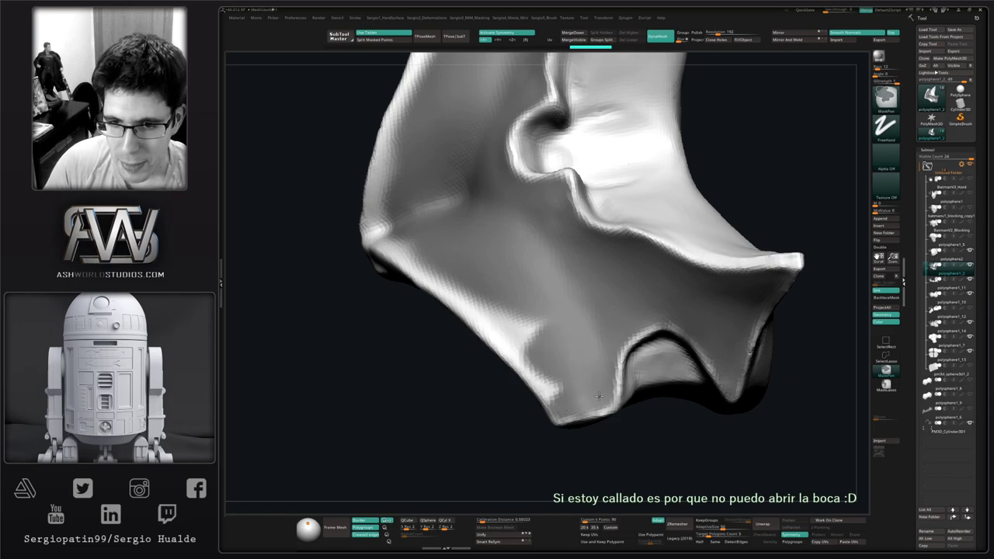
mouse_move(580, 353)
right_down()
mouse_move(589, 381)
mouse_move(565, 297)
mouse_move(582, 306)
mouse_move(536, 342)
mouse_move(556, 313)
mouse_move(536, 349)
right_up()
key(ctrl)
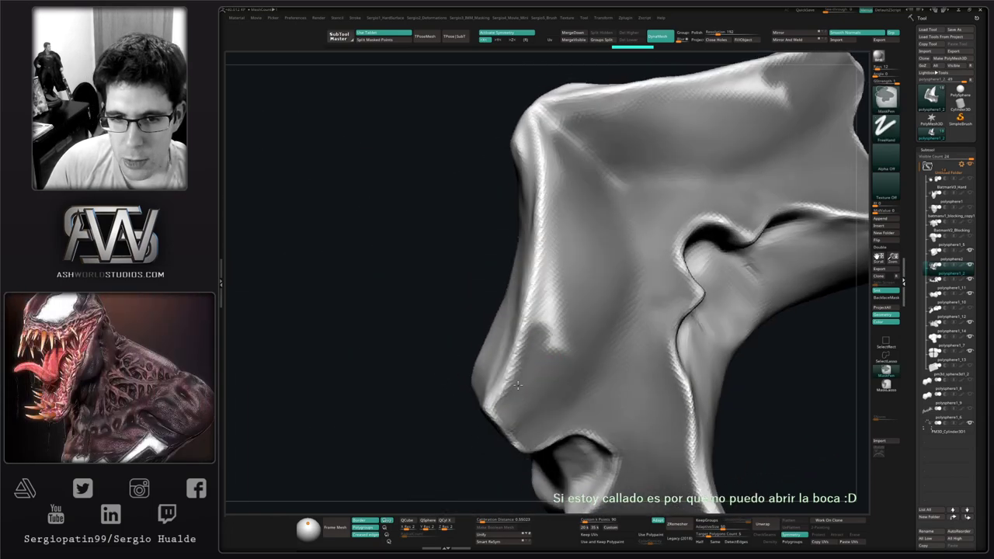
Mask the remaining gaps along the collar's lower edge up to the central point, leaving a thin unmasked rim.
mouse_move(546, 296)
shift+mouse_down()
mouse_move(569, 335)
mouse_move(549, 272)
shift+mouse_up()
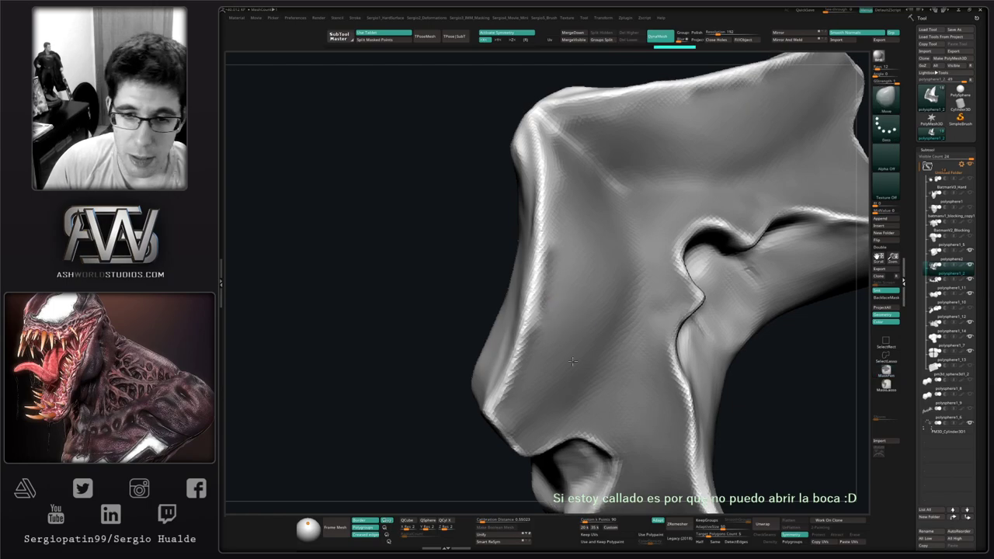
right_drag(573, 361, 551, 345)
key(ctrl)
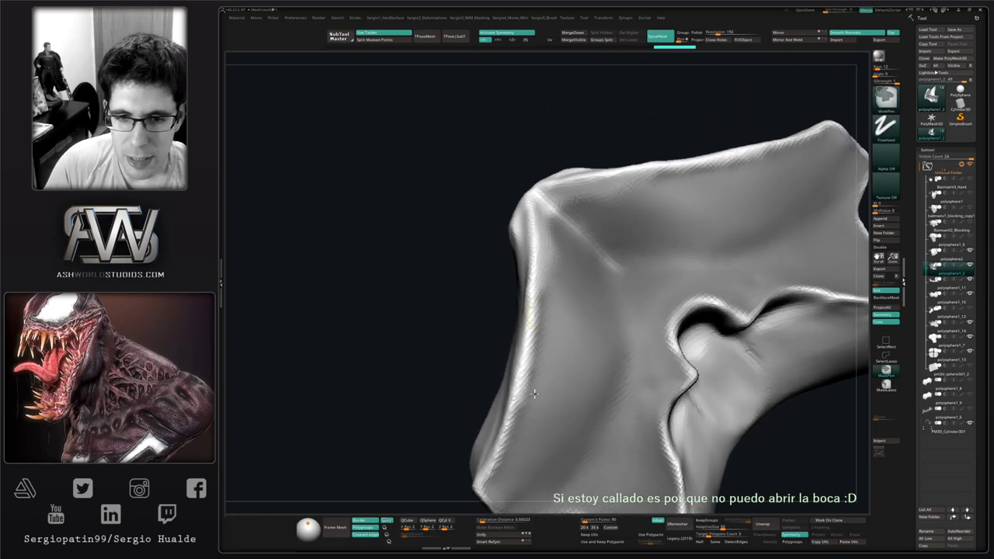
shift+drag(534, 394, 543, 261)
right_drag(545, 268, 543, 323)
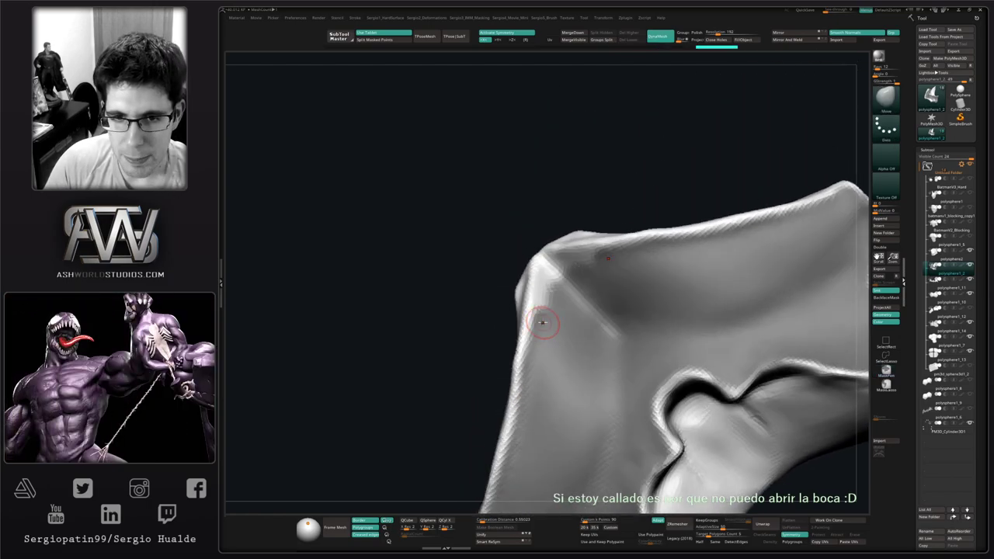
shift+drag(543, 323, 548, 268)
key(ctrl)
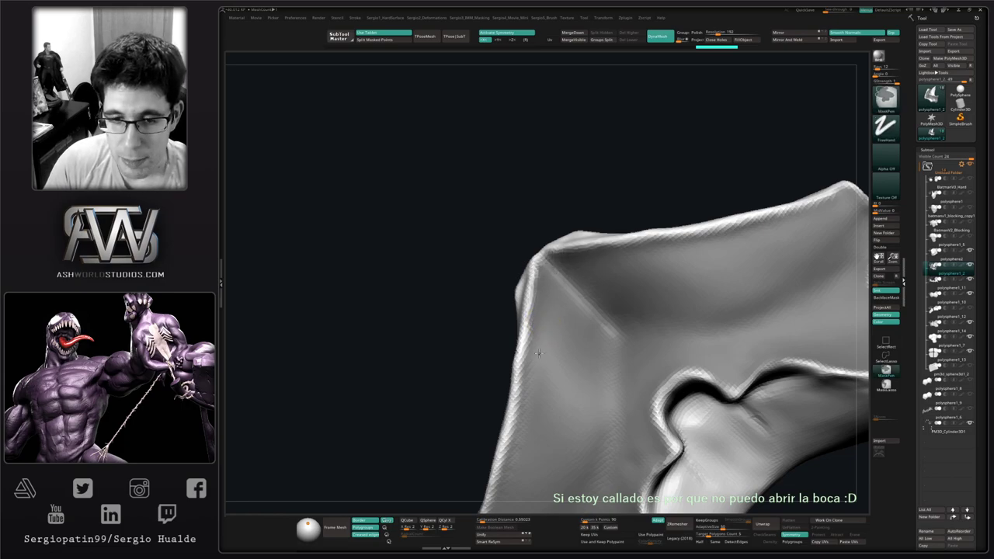
Refine the mask border around the central notch and along the upper edge towards the raised tip.
ctrl+right_drag(560, 399, 548, 258)
mouse_move(551, 360)
right_down()
mouse_move(553, 285)
mouse_move(621, 289)
mouse_move(610, 370)
right_up()
ctrl+right_drag(533, 324, 536, 451)
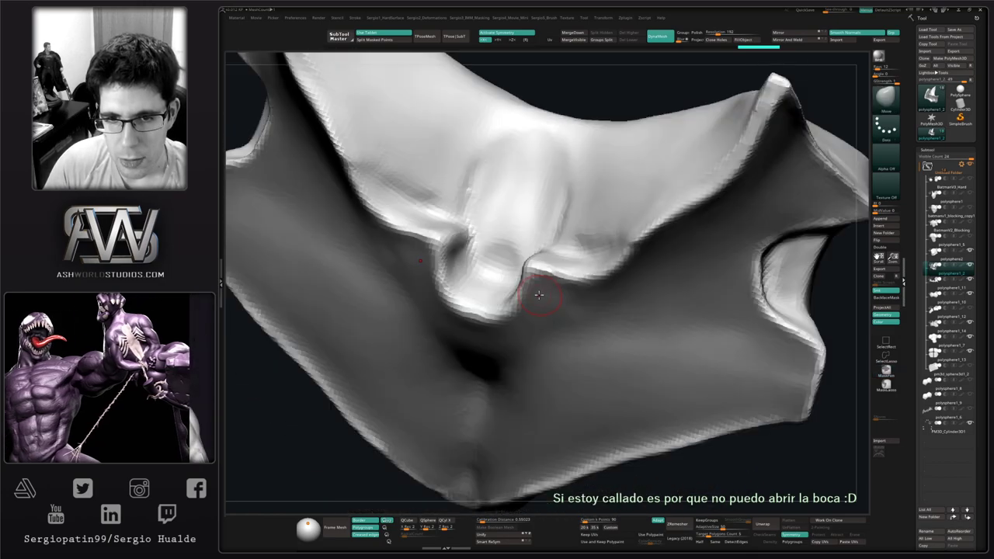
right_drag(538, 294, 538, 284)
key(ctrl)
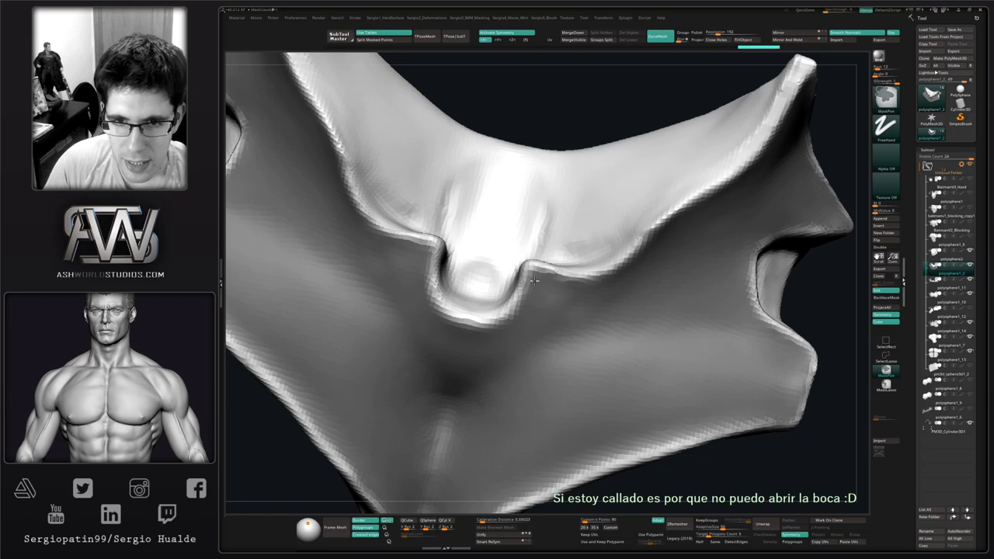
mouse_move(529, 322)
right_down()
mouse_move(544, 107)
mouse_move(543, 117)
right_up()
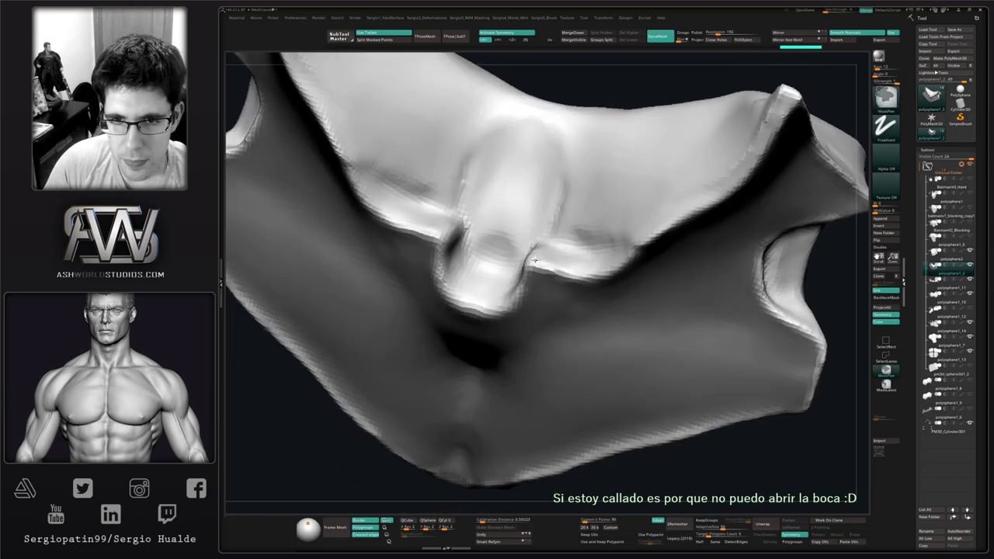
right_drag(535, 262, 586, 266)
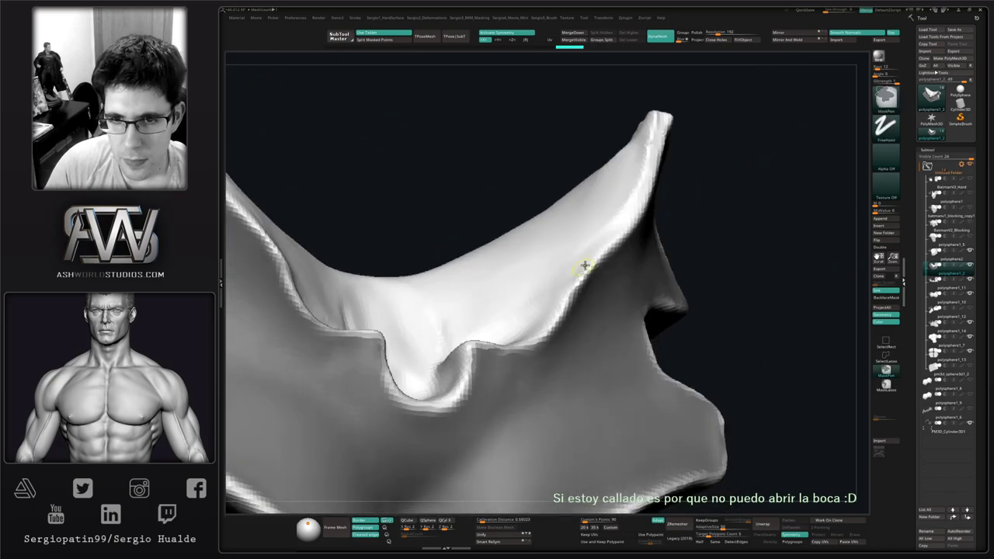
mouse_move(568, 357)
ctrl+right_down()
mouse_move(547, 359)
mouse_move(554, 327)
mouse_move(541, 312)
ctrl+right_up()
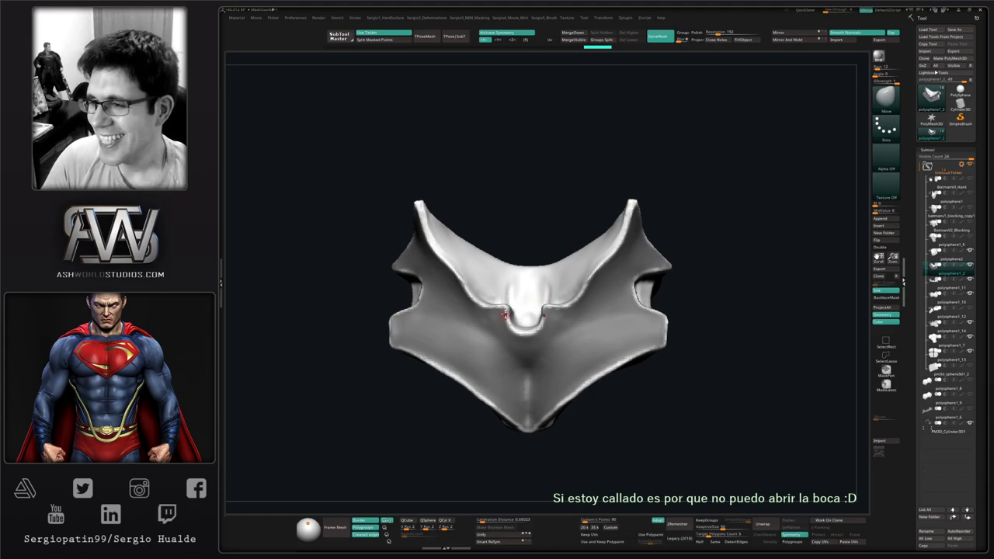
Check the mask from the front, touch up its lower border and undo the last stroke.
right_drag(517, 316, 550, 281)
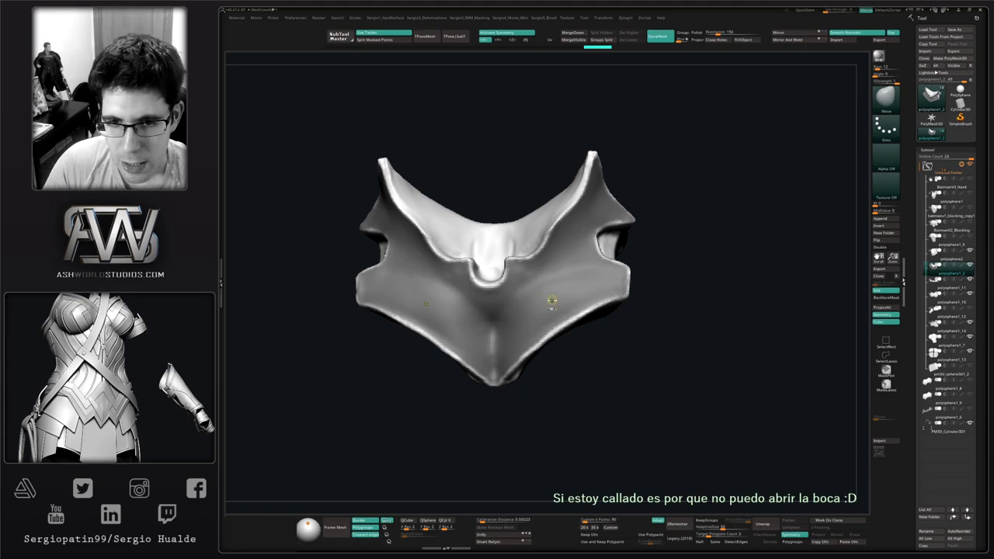
mouse_move(552, 300)
ctrl+right_down()
mouse_move(550, 316)
mouse_move(601, 304)
mouse_move(614, 287)
ctrl+right_up()
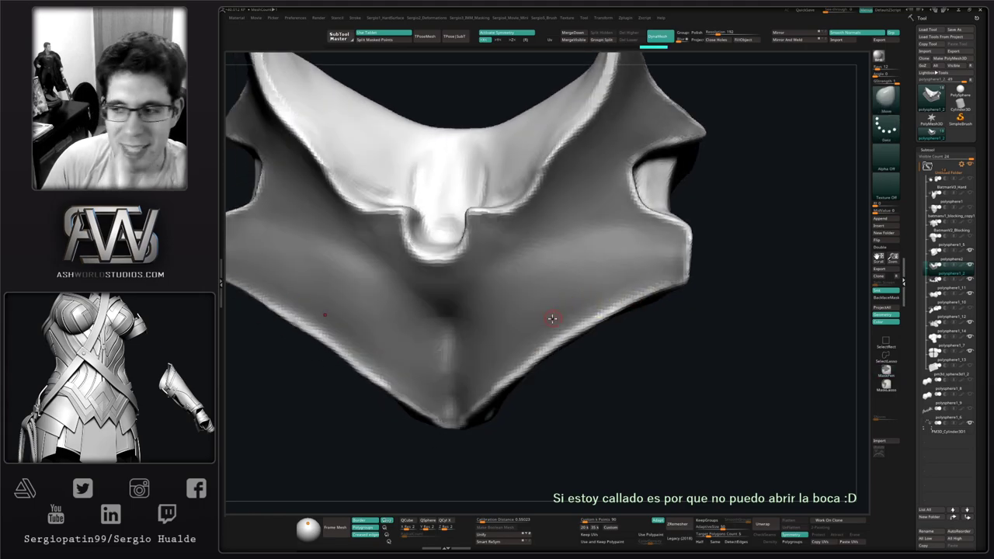
mouse_move(552, 313)
right_down()
mouse_move(555, 295)
mouse_move(533, 288)
mouse_move(567, 344)
mouse_move(557, 335)
mouse_move(614, 326)
right_up()
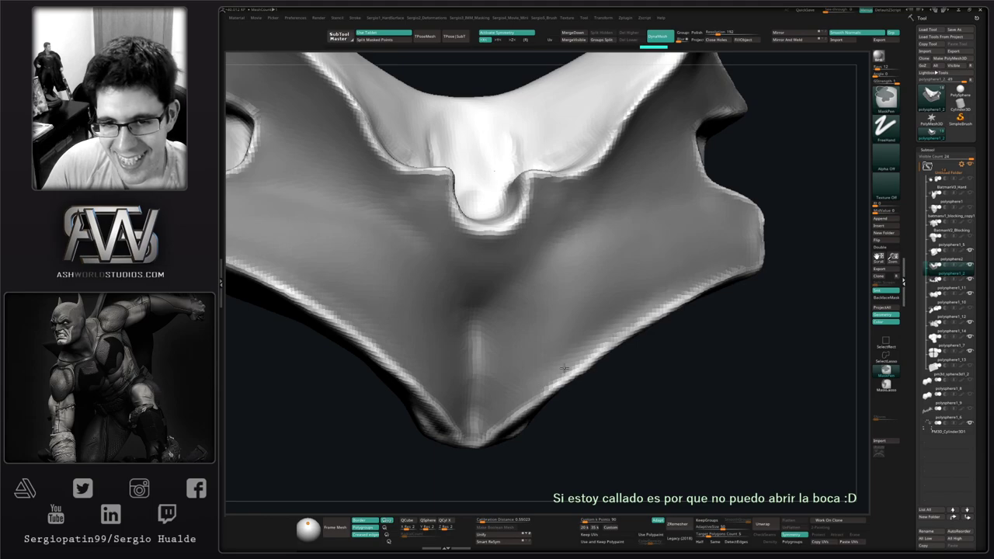
ctrl+right_drag(669, 289, 519, 365)
key(ctrl+z)
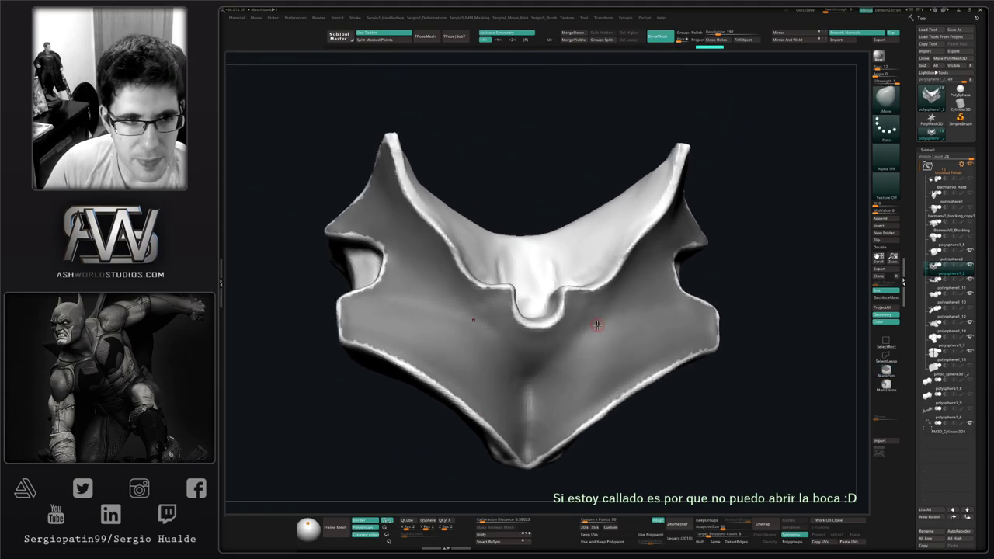
Turn the masked front face into its own polygroup, clear the mask, isolate the face and show its wireframe.
right_drag(597, 326, 622, 317)
ctrl+drag(757, 229, 780, 259)
ctrl+shift+click(638, 312)
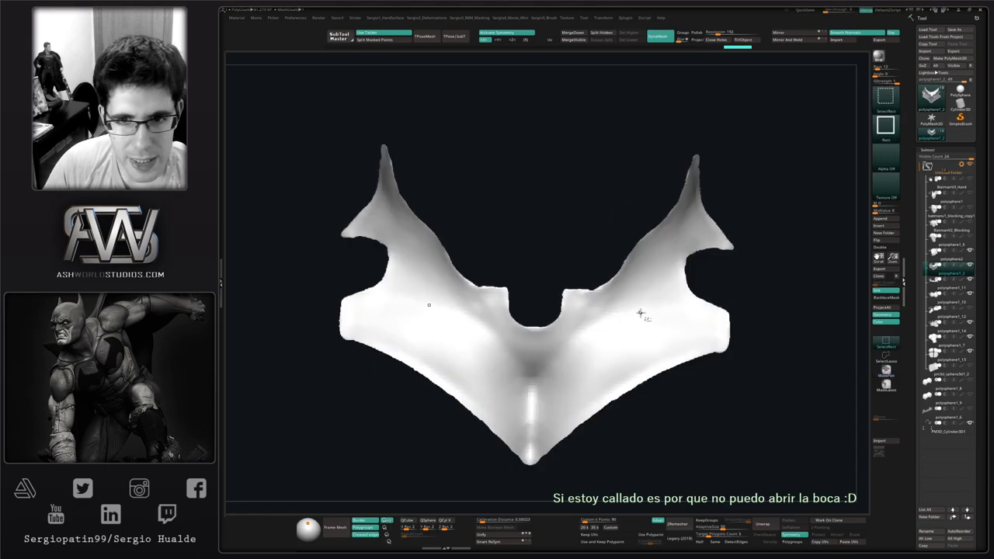
mouse_move(628, 334)
right_down()
mouse_move(604, 318)
mouse_move(624, 347)
mouse_move(654, 312)
right_up()
key(shift+f)
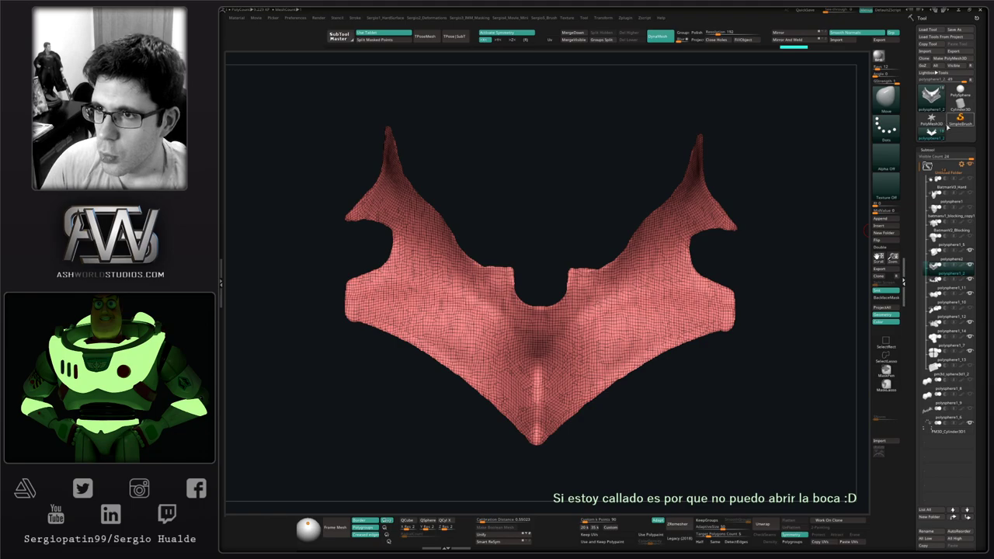
Clone the isolated front face as a separate tool, open the clone and ZRemesh it into low-density polygons.
click(970, 81)
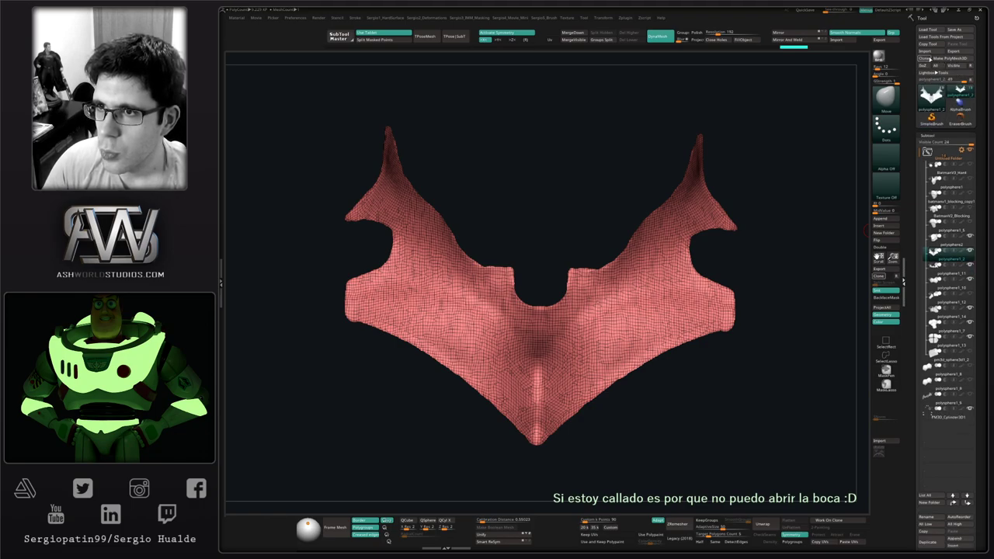
click(930, 59)
click(956, 94)
alt+right_drag(703, 274, 720, 246)
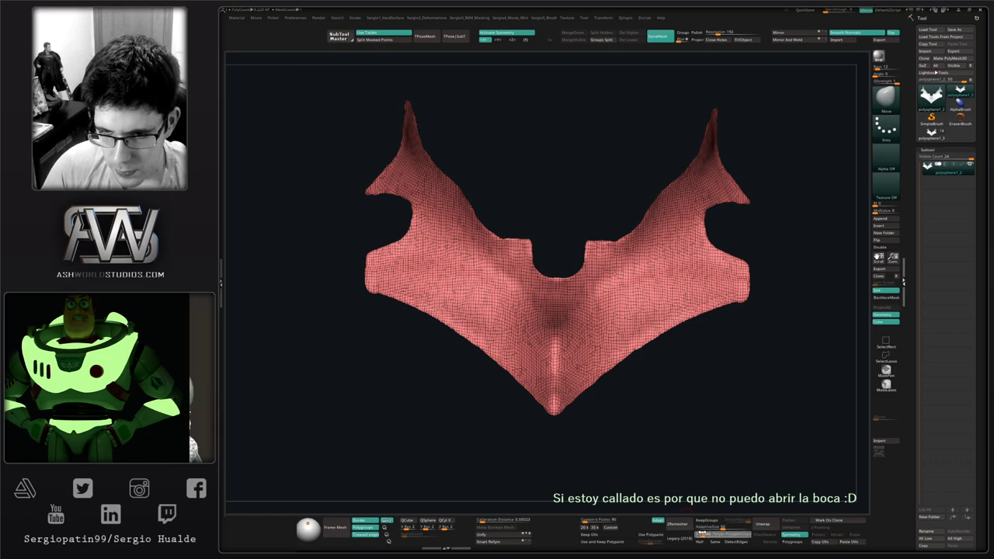
click(660, 531)
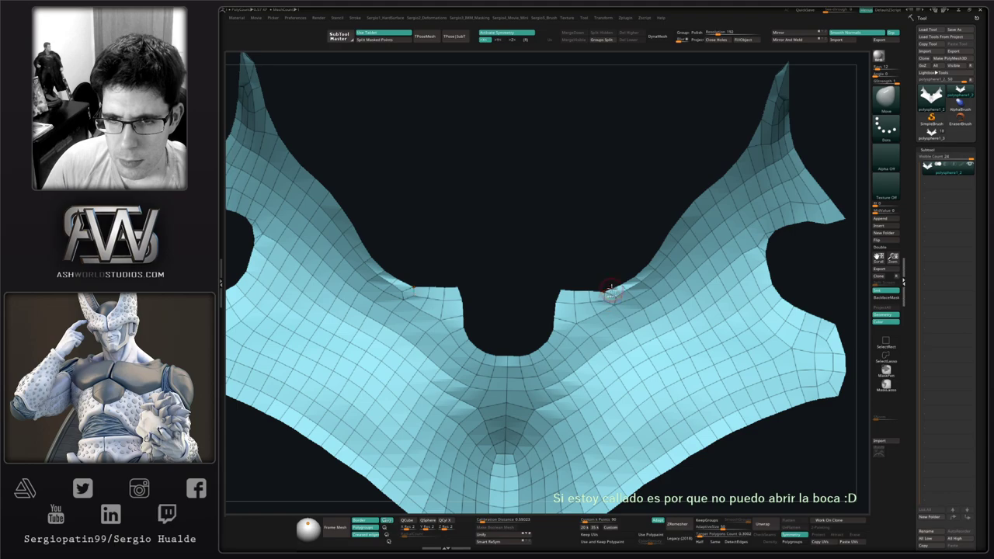
Set ZModeler's point action to Stitch and merge the uneven points on the upper edge beside the central notch.
ctrl+right_drag(611, 289, 610, 322)
key(b)
key(z)
key(m)
key(space)
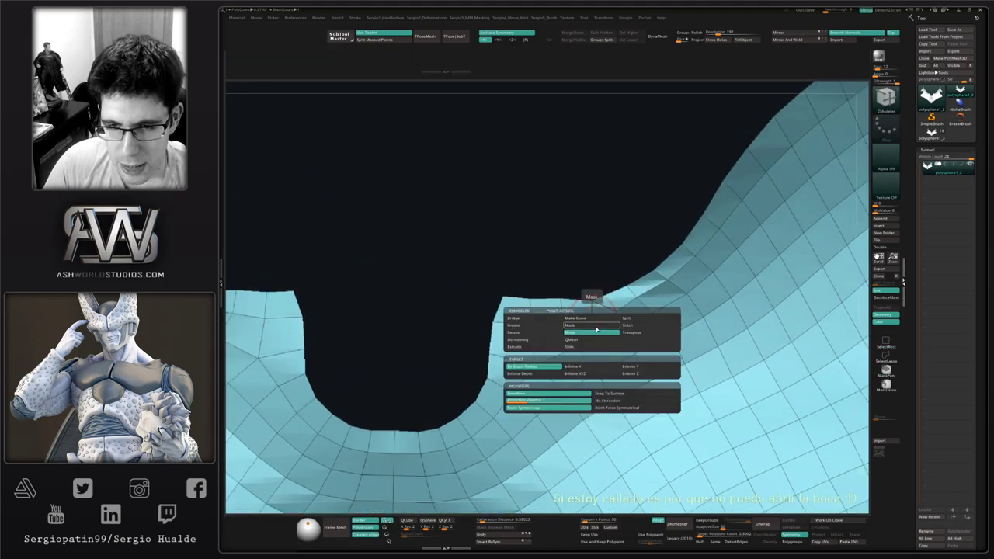
click(596, 327)
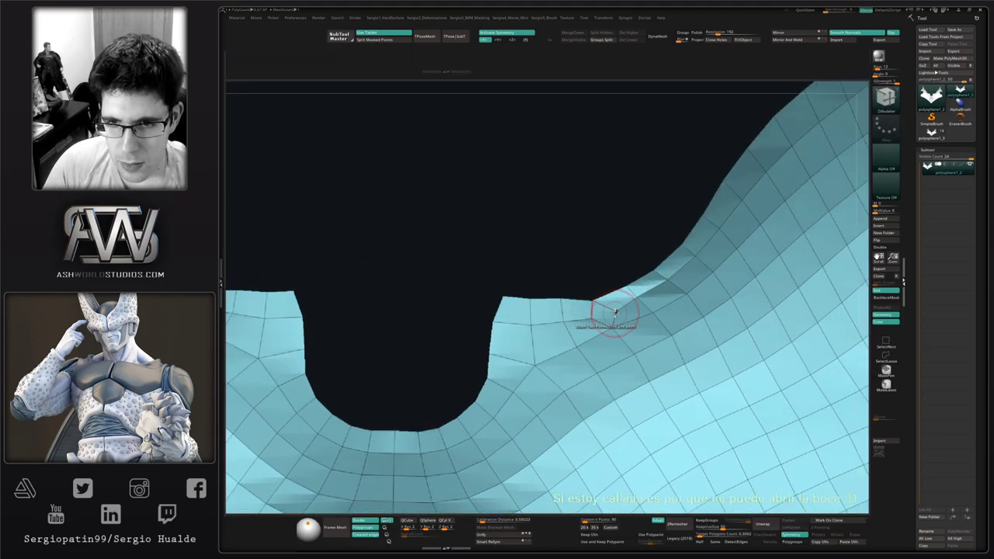
click(616, 313)
Even out the upper edge beside the central notch with the Move brush.
key(b)
key(m)
key(v)
drag(615, 312, 599, 310)
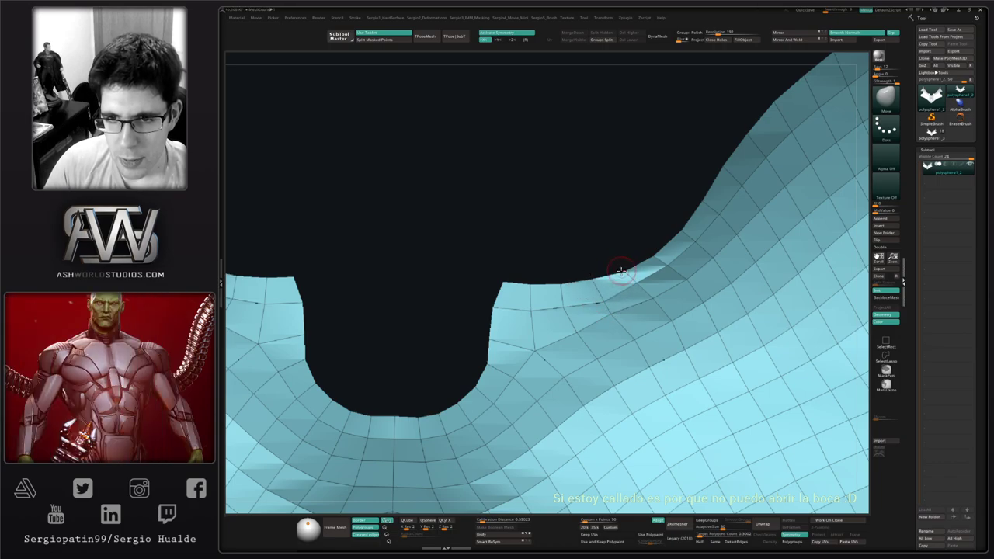
drag(621, 268, 639, 270)
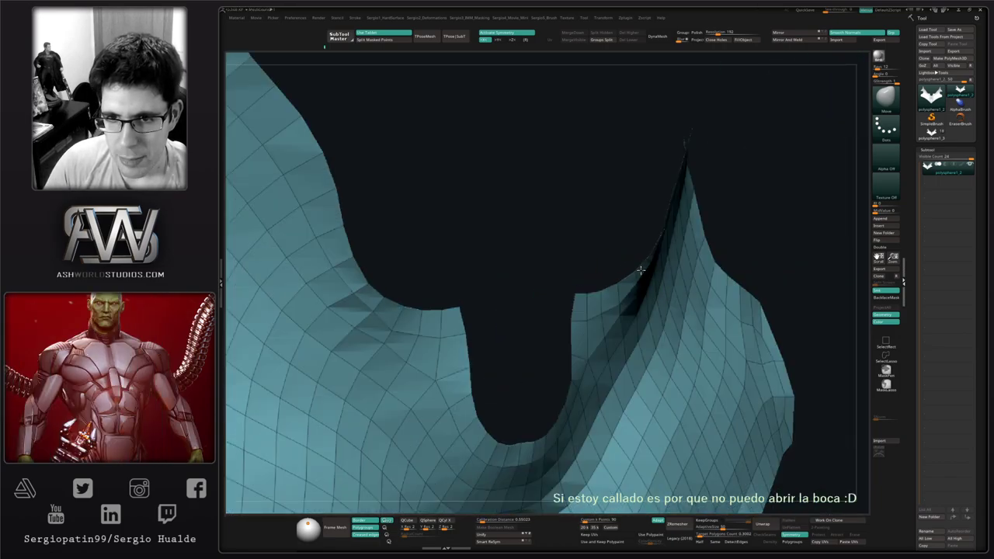
Tidy the polygons at the inner corner of the side notch, using ZModeler and the Move brush.
mouse_move(638, 287)
right_down()
mouse_move(628, 270)
mouse_move(659, 269)
mouse_move(635, 287)
right_up()
right_drag(598, 320, 582, 338)
mouse_move(672, 254)
right_down()
mouse_move(675, 289)
mouse_move(629, 377)
mouse_move(622, 327)
mouse_move(637, 333)
mouse_move(637, 346)
right_up()
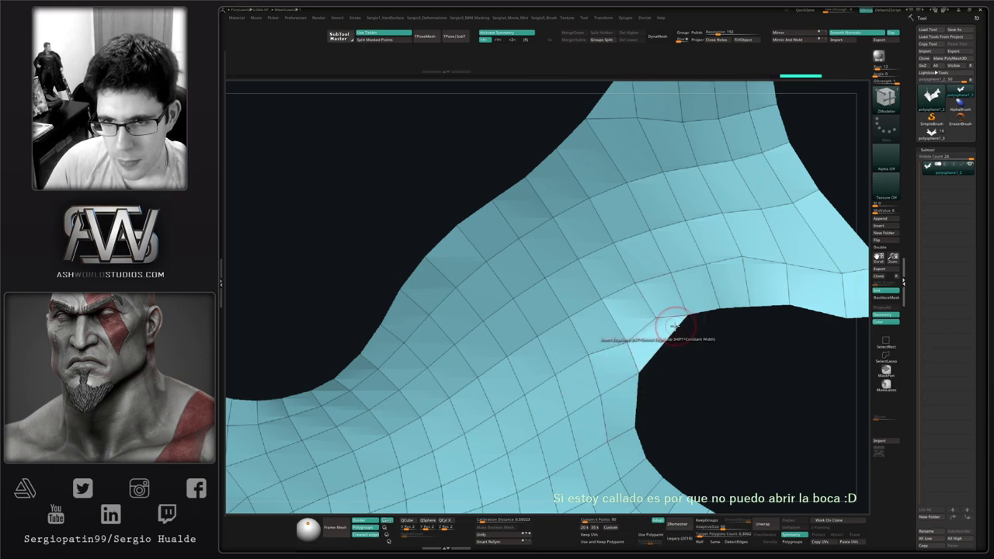
key(b)
key(m)
key(v)
mouse_move(661, 326)
alt+right_down()
mouse_move(619, 334)
mouse_move(669, 288)
mouse_move(655, 339)
mouse_move(644, 297)
mouse_move(599, 282)
mouse_move(588, 264)
mouse_move(602, 298)
alt+right_up()
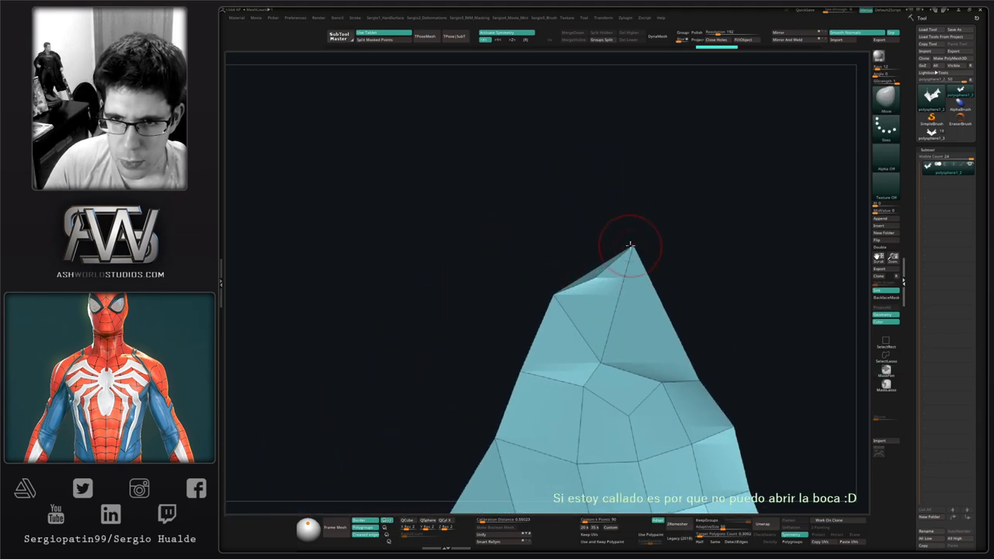
Stitch the folded points at the collar's raised tip with ZModeler and switch back to the Move brush.
key(b)
key(z)
key(m)
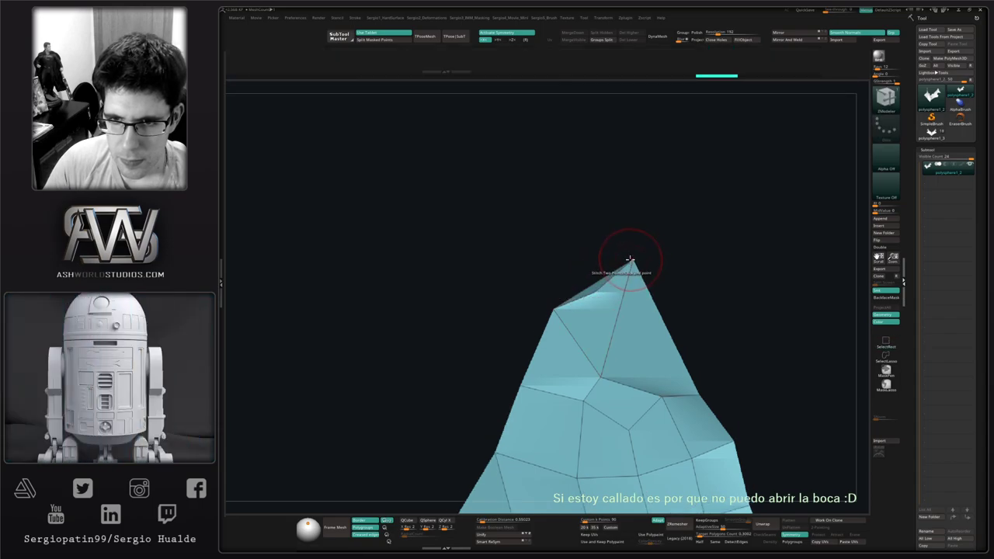
key(b)
key(m)
key(v)
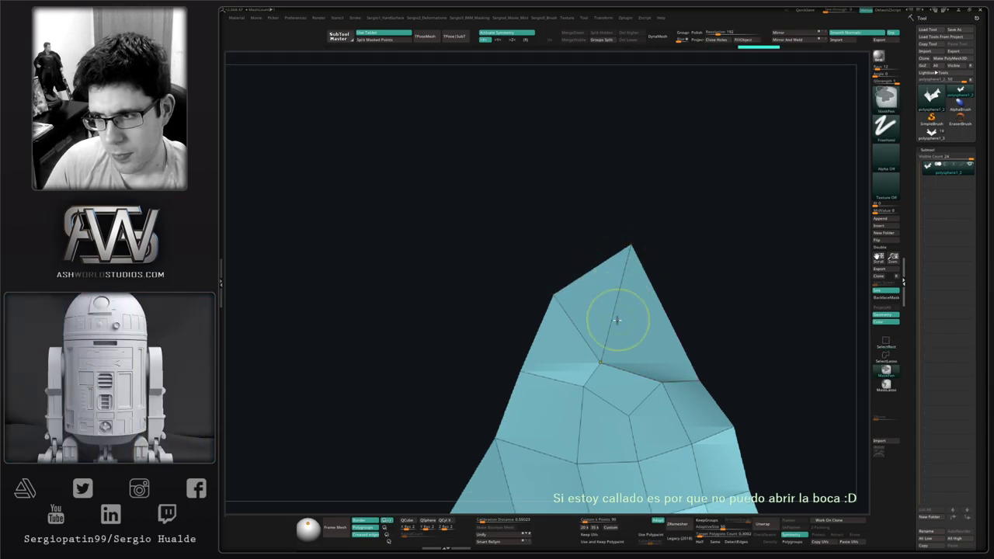
ctrl+right_drag(617, 321, 620, 251)
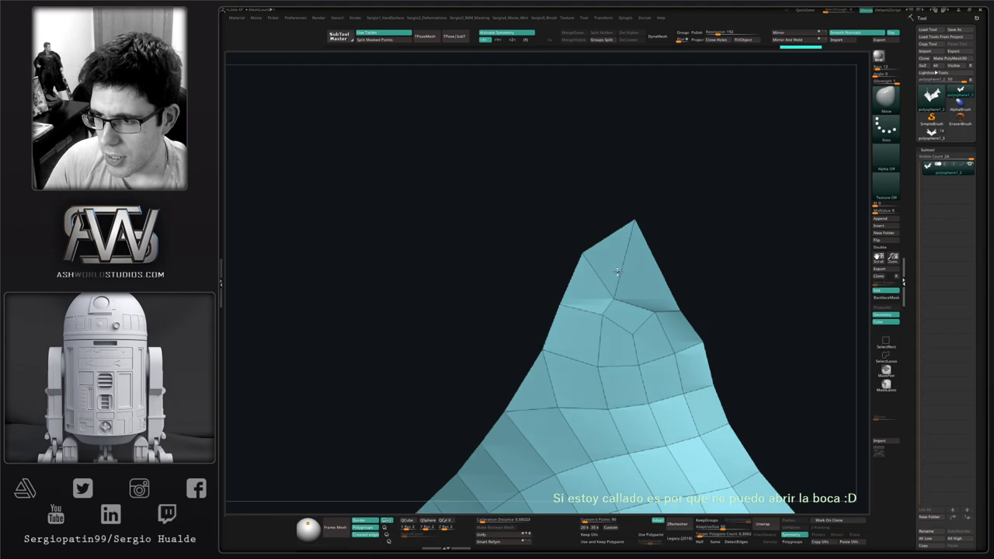
Smooth the polygons at the collar's raised tip and merge its top points into one with ZModeler.
key(space)
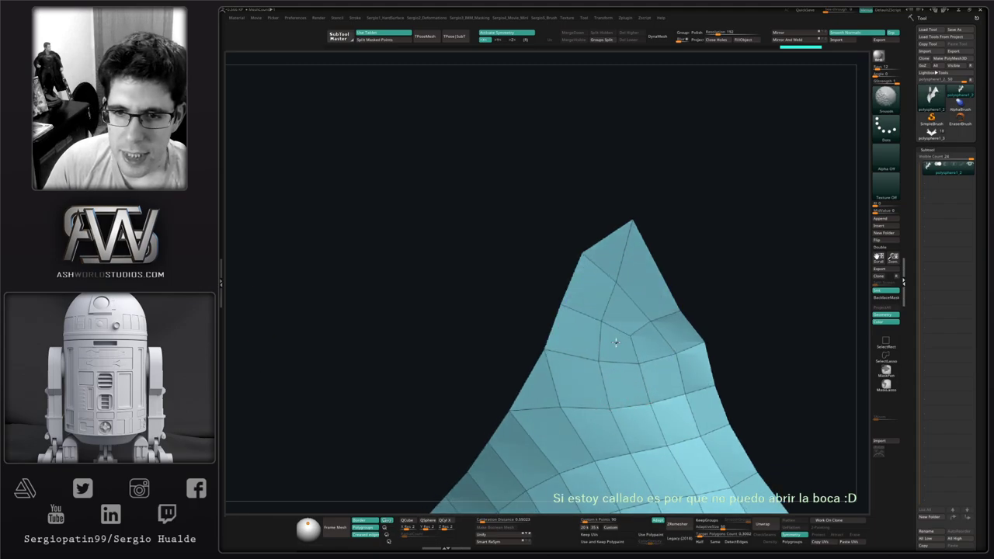
mouse_move(630, 333)
right_down()
mouse_move(622, 281)
mouse_move(640, 388)
right_up()
key(b)
key(z)
key(m)
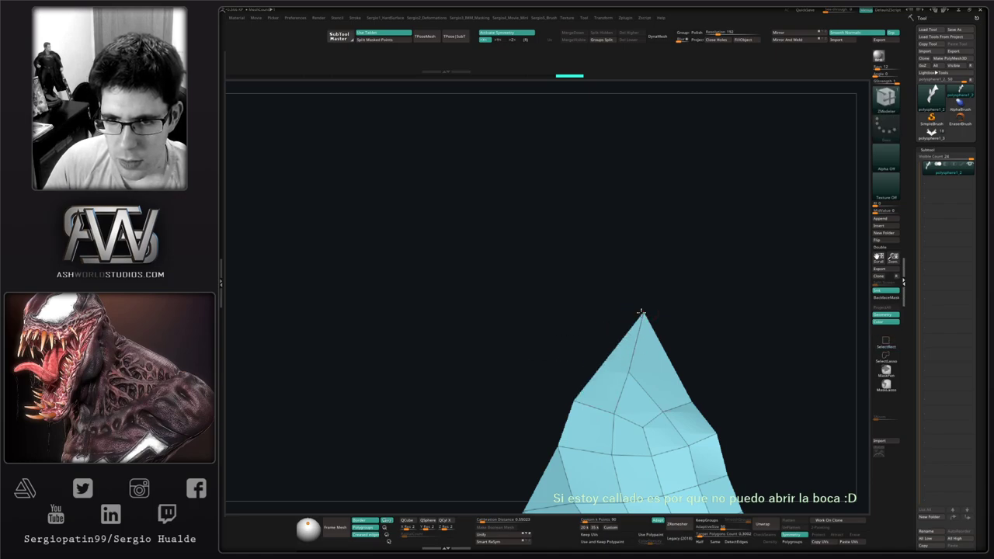
Reshape the raised tip's outline into a clean point with the Move brush.
key(b)
key(m)
key(v)
key(ctrl+shift+z)
drag(643, 301, 589, 292)
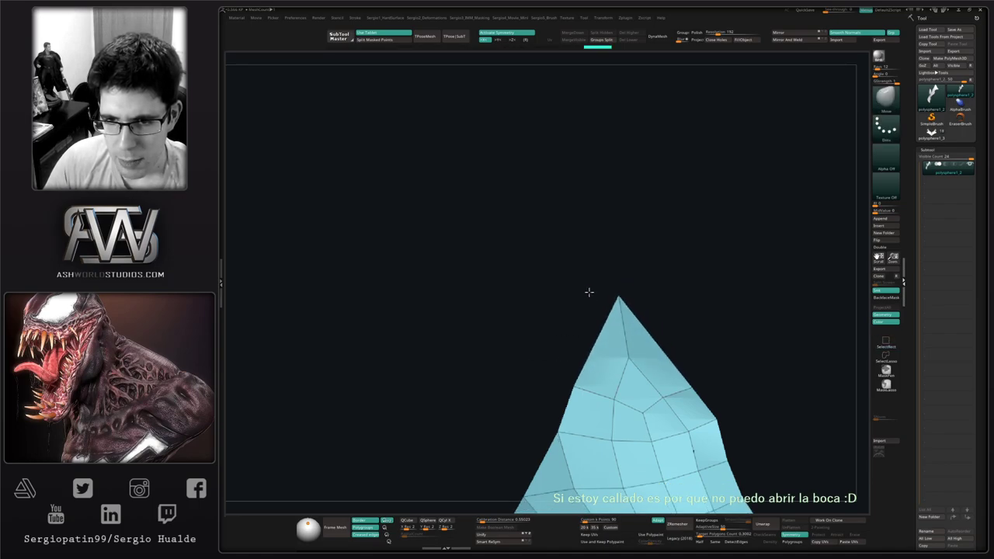
alt+right_drag(636, 393, 644, 248)
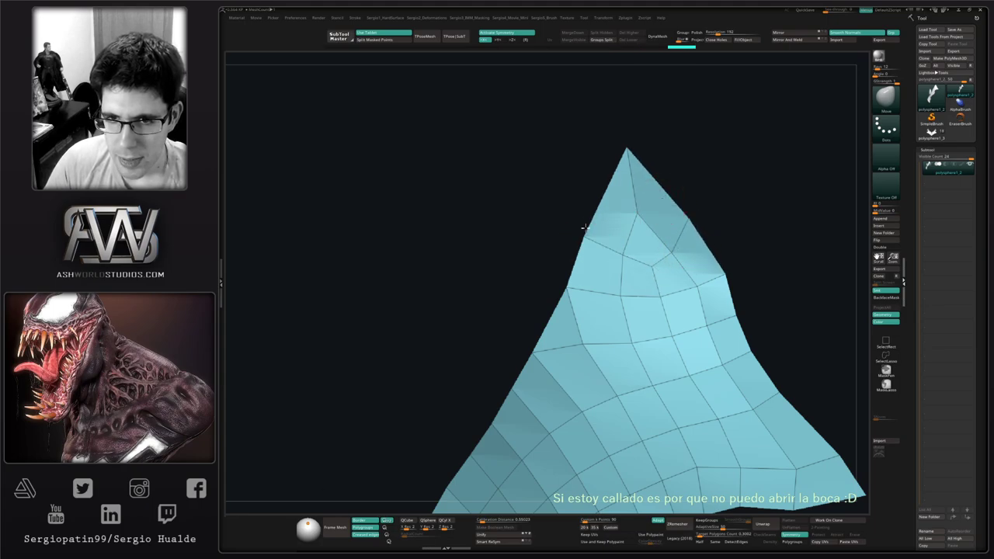
mouse_move(595, 208)
mouse_down()
mouse_move(654, 261)
mouse_move(673, 317)
mouse_move(683, 288)
mouse_move(617, 362)
mouse_move(644, 327)
mouse_move(654, 334)
mouse_move(599, 322)
mouse_move(595, 333)
mouse_up()
Duplicate the low-poly collar subtool and restore the original subtool to its dense version.
key(ctrl)
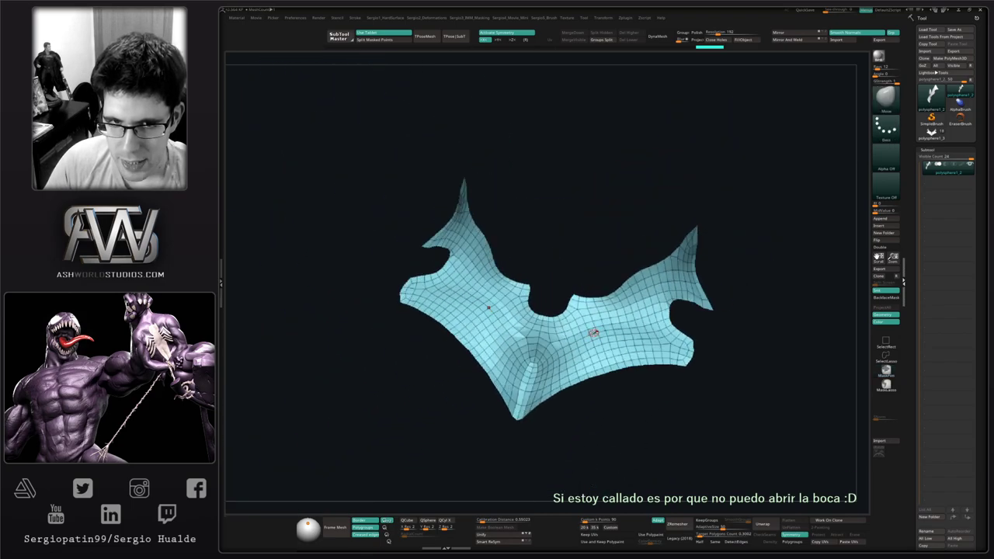
shift+right_drag(595, 332, 605, 329)
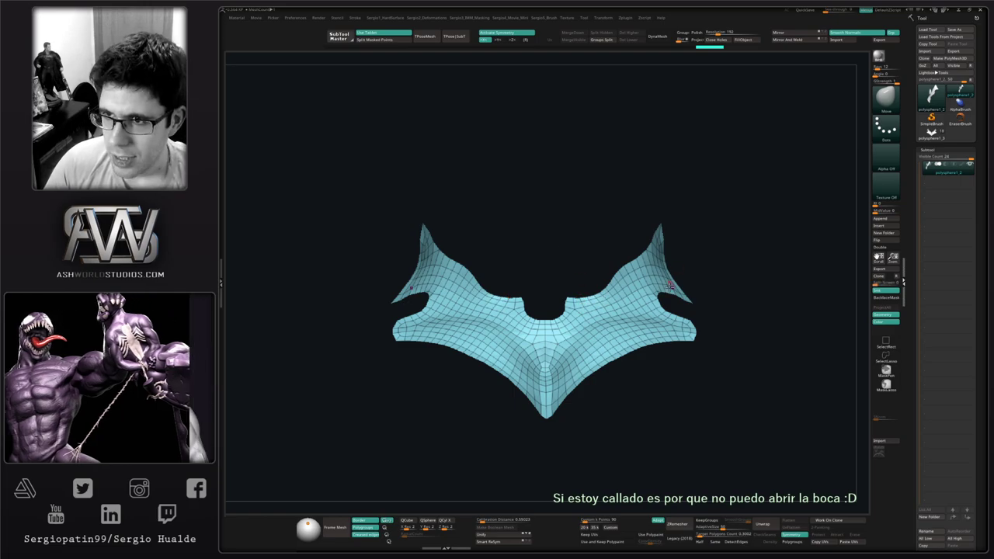
right_drag(698, 263, 680, 281)
key(ctrl+shift+d)
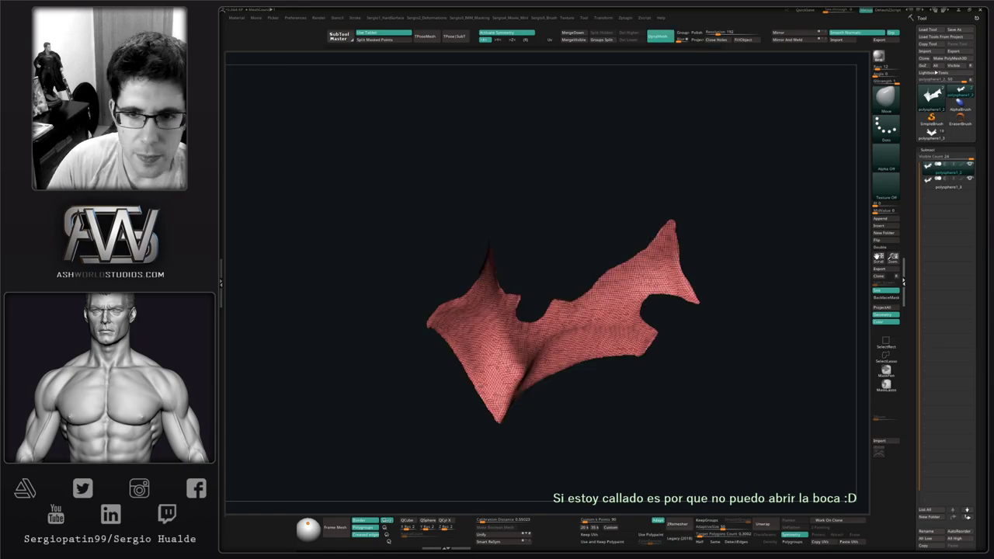
right_drag(598, 266, 613, 313)
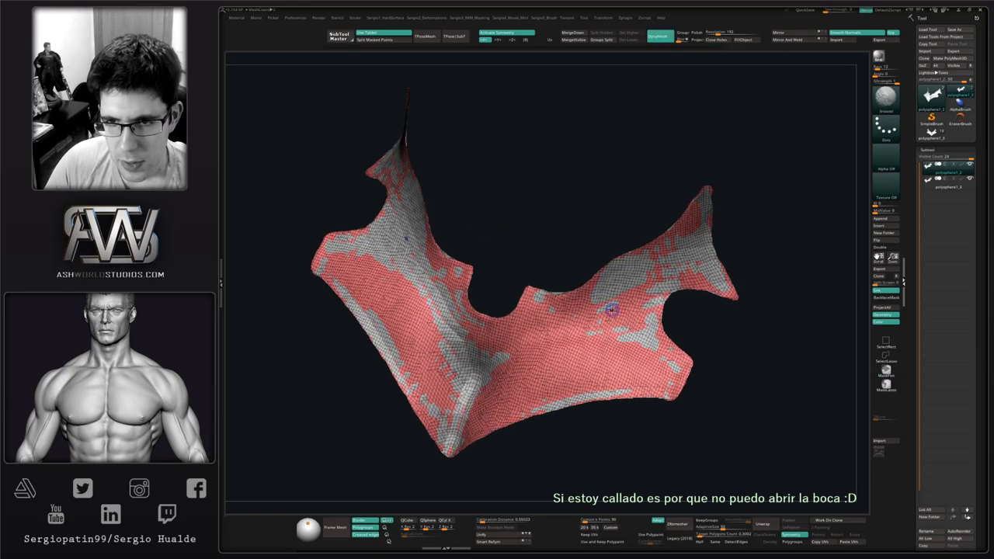
key(shift+f)
key(shift+f)
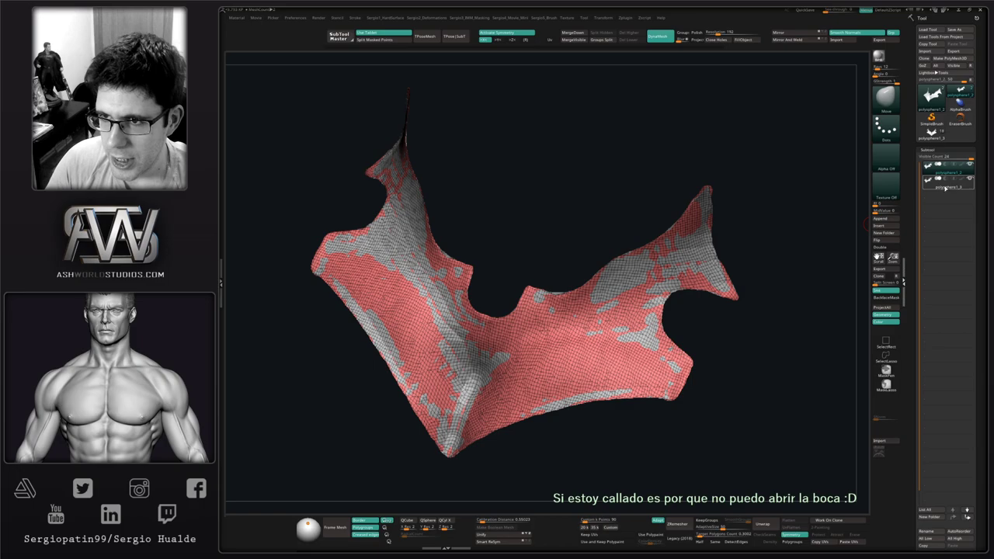
Select the low-poly copy and fit its raised tip to the dense mesh with the Move brush.
click(945, 188)
alt+right_drag(651, 268, 675, 326)
key(shift+t)
alt+right_drag(703, 237, 575, 340)
mouse_move(656, 253)
ctrl+right_down()
mouse_move(654, 296)
mouse_move(644, 264)
ctrl+right_up()
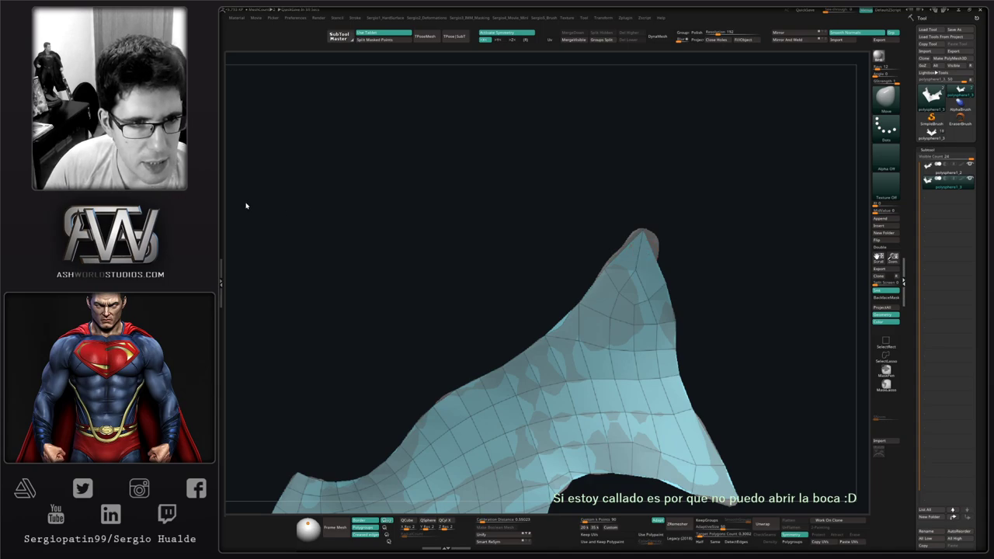
ctrl+right_drag(710, 241, 709, 207)
key(s)
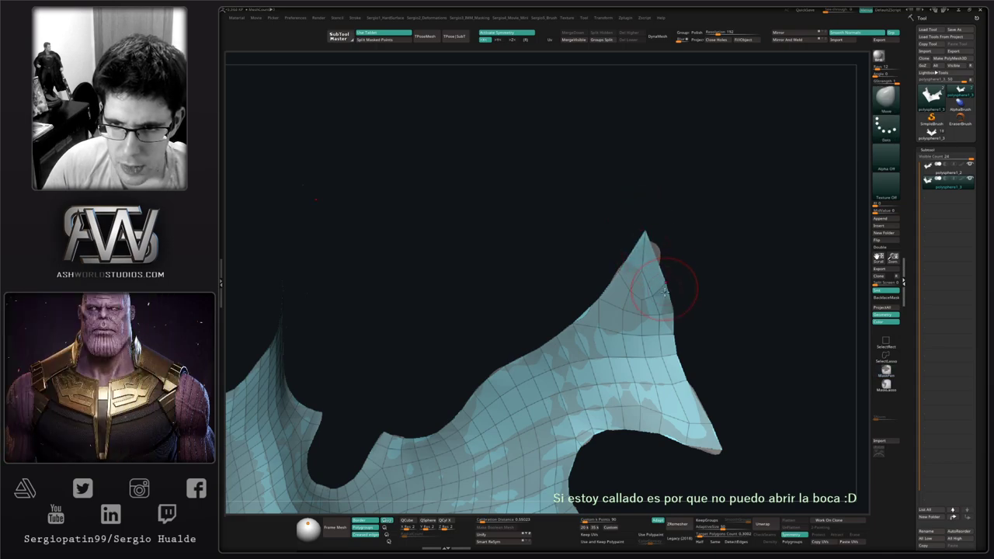
drag(670, 296, 648, 249)
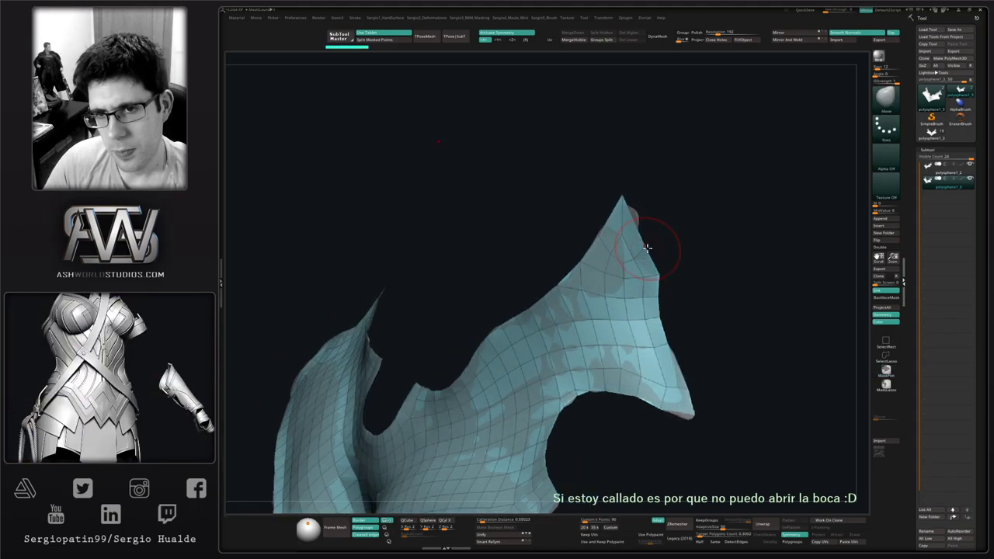
Fit the low-poly collar's side notch and lower outer corner to the dense mesh, moving and smoothing points.
ctrl+right_drag(647, 237, 624, 204)
mouse_move(565, 307)
alt+right_down()
mouse_move(614, 282)
mouse_move(574, 313)
mouse_move(593, 303)
mouse_move(573, 332)
mouse_move(660, 338)
mouse_move(599, 322)
alt+right_up()
drag(599, 322, 648, 313)
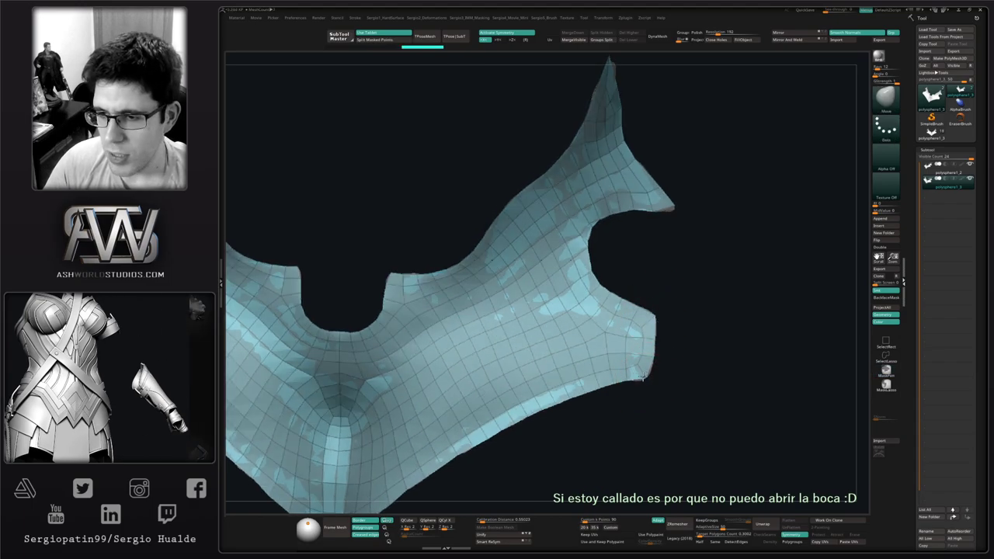
mouse_move(652, 377)
shift+mouse_down()
mouse_move(621, 353)
mouse_move(638, 328)
mouse_move(617, 337)
shift+mouse_up()
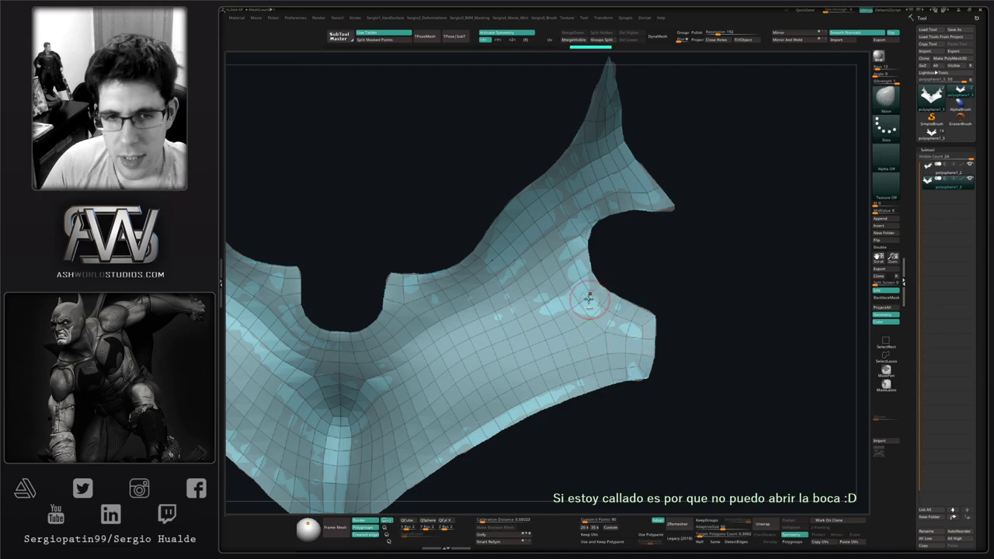
Sharpen the upper corners of the central notch with the Move brush.
mouse_move(588, 301)
ctrl+right_down()
mouse_move(536, 286)
mouse_move(661, 266)
mouse_move(616, 397)
ctrl+right_up()
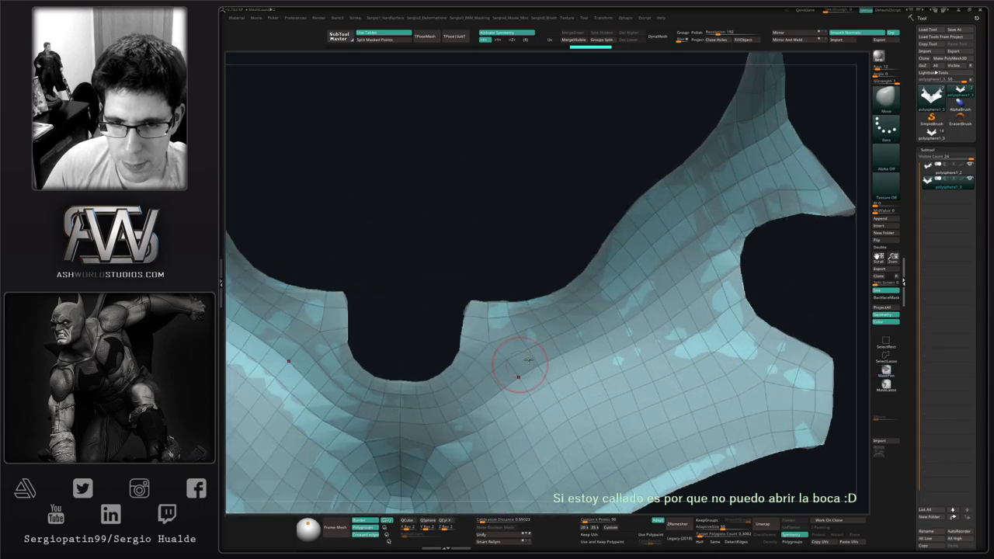
alt+right_drag(387, 370, 566, 314)
key(shift)
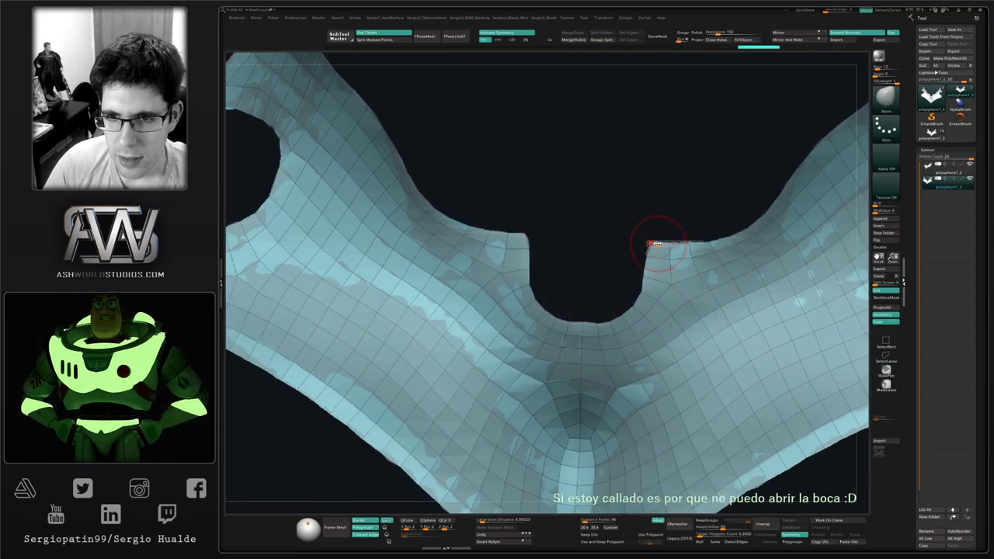
drag(644, 240, 656, 265)
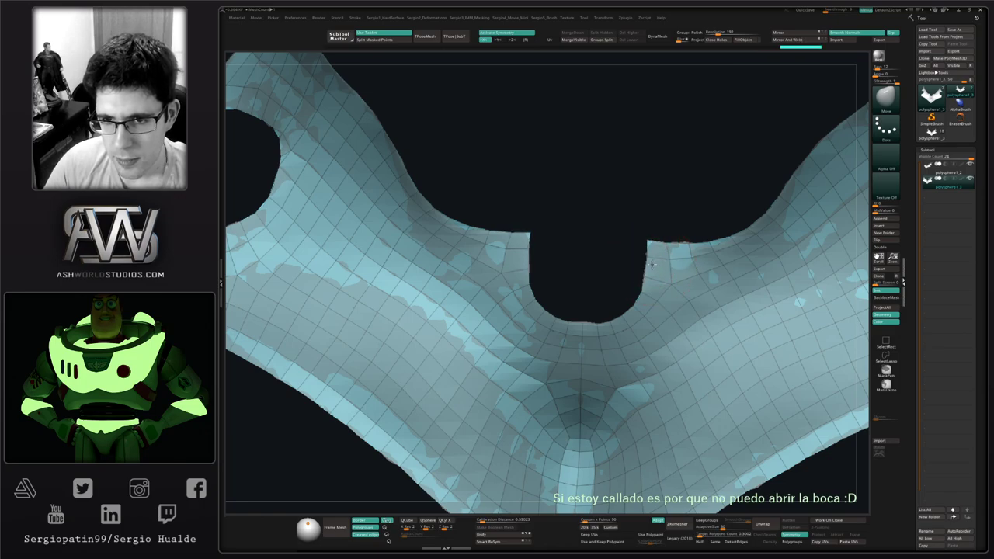
ctrl+right_drag(646, 331, 607, 291)
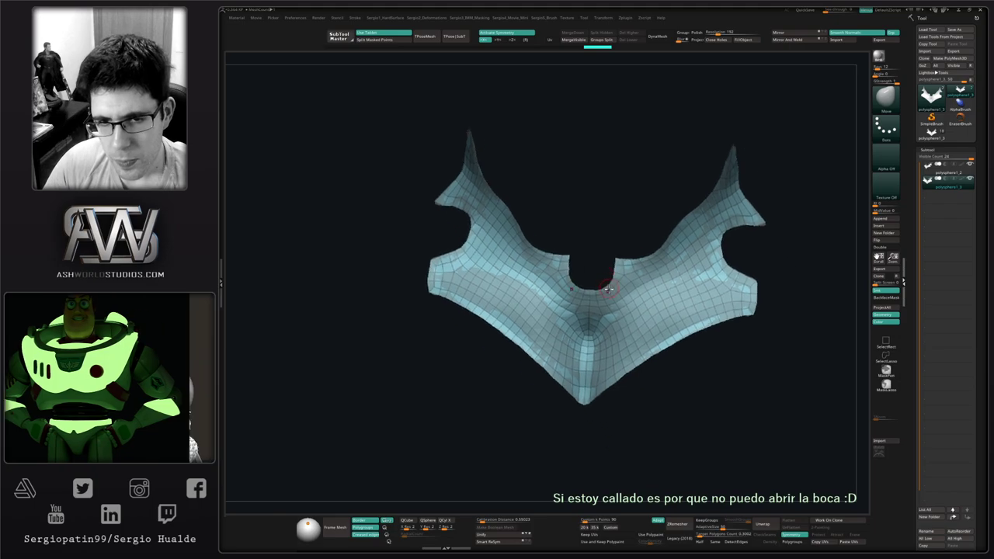
Lasso-mask the collar's lower edge, invert the mask, apply Polish By Features to the edge and clear the mask.
mouse_move(637, 345)
right_down()
mouse_move(619, 300)
mouse_move(615, 324)
mouse_move(676, 306)
mouse_move(714, 268)
mouse_move(691, 282)
right_up()
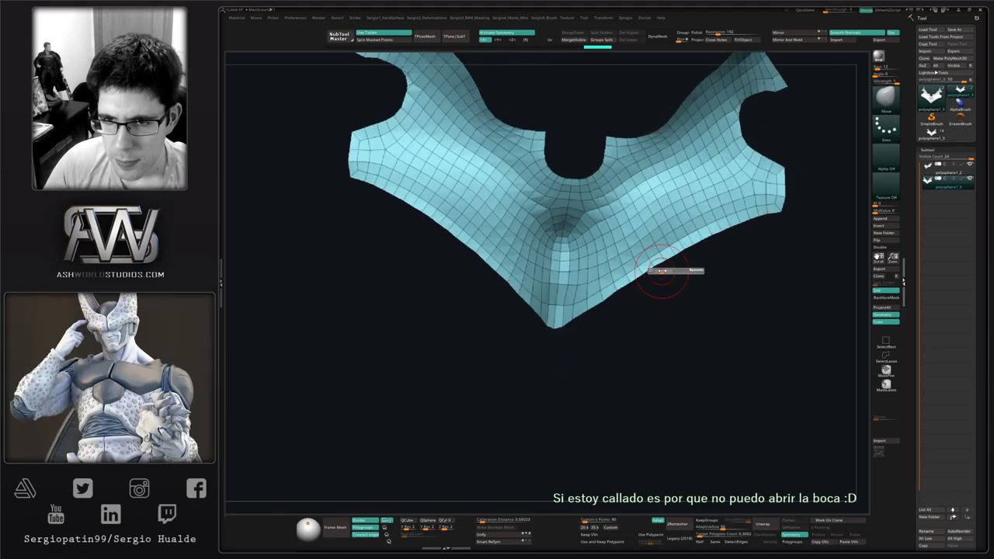
right_drag(760, 212, 735, 228)
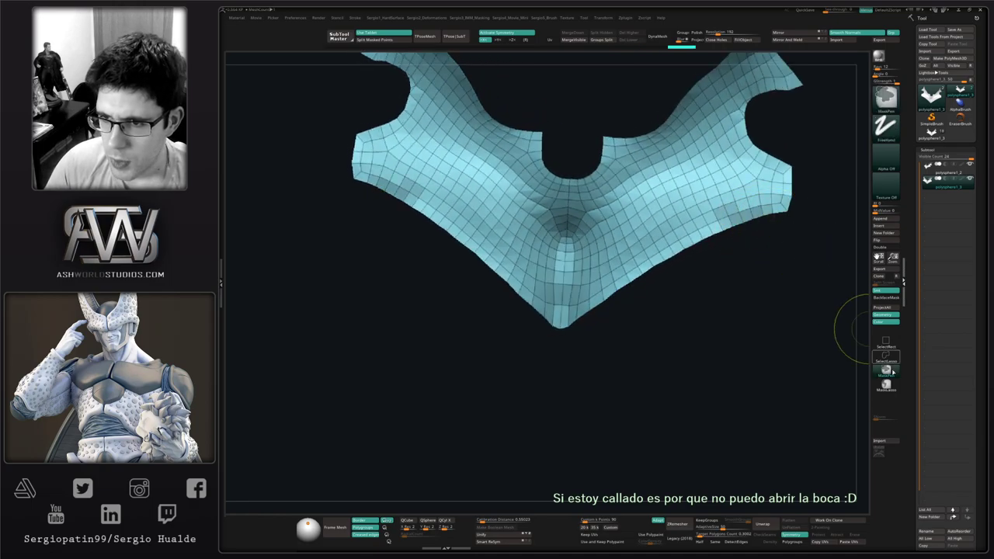
ctrl+click(891, 386)
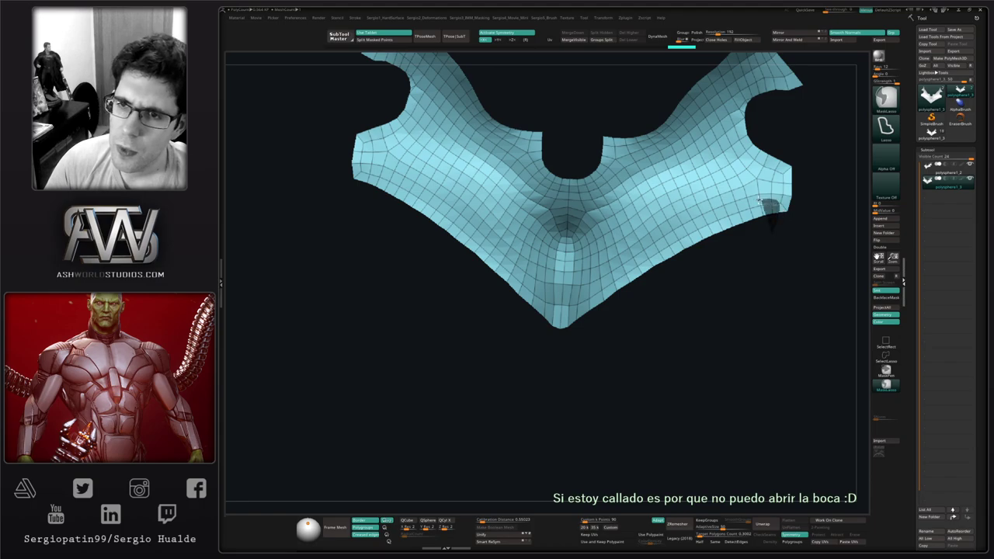
mouse_move(761, 200)
ctrl+mouse_down()
mouse_move(617, 270)
mouse_move(569, 348)
ctrl+mouse_up()
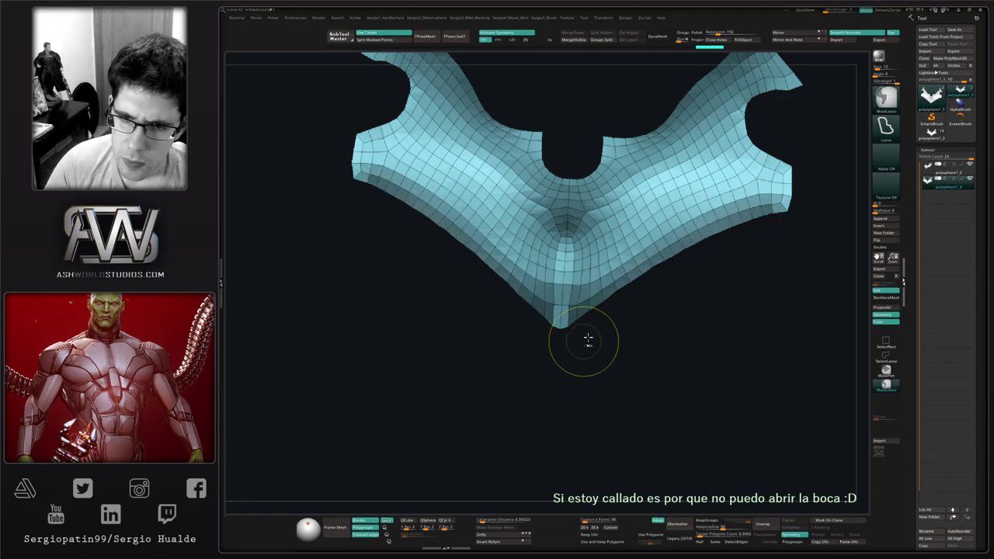
ctrl+click(589, 339)
key(2)
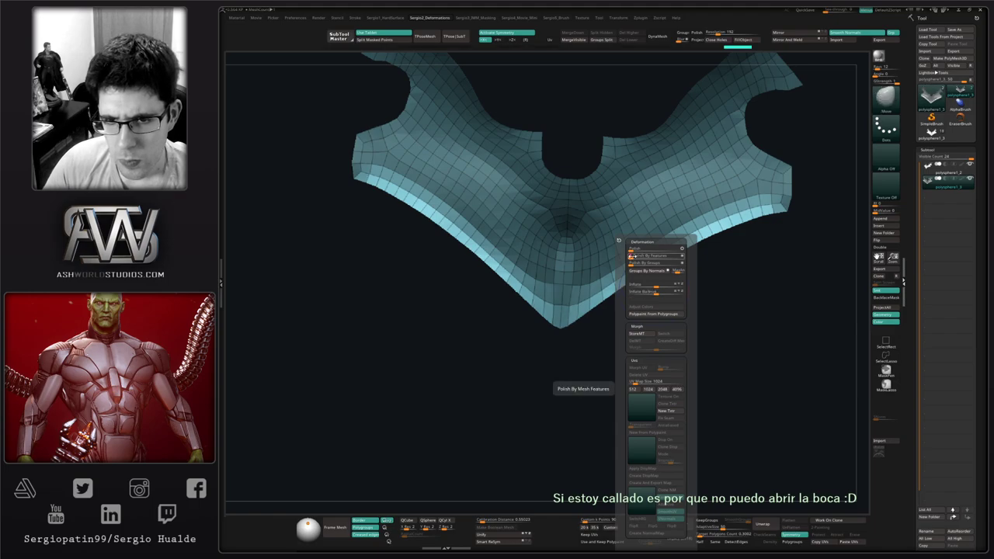
drag(634, 257, 662, 260)
ctrl+drag(762, 256, 754, 281)
mouse_move(688, 267)
mouse_down()
mouse_move(626, 332)
mouse_move(688, 326)
mouse_up()
Build up the surface near the collar's lower edge with the Clay brush and smooth it.
key(b)
key(c)
key(l)
drag(632, 367, 674, 323)
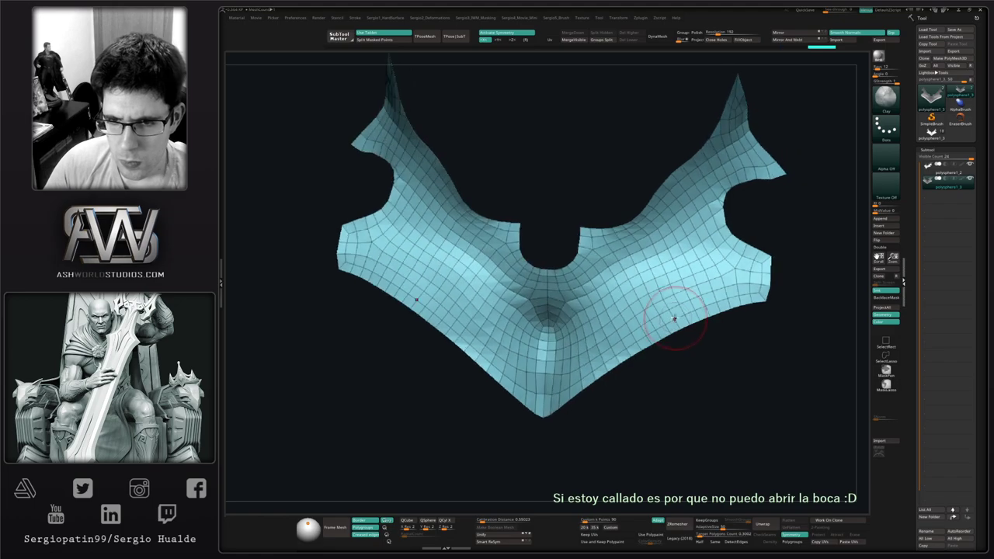
key(space)
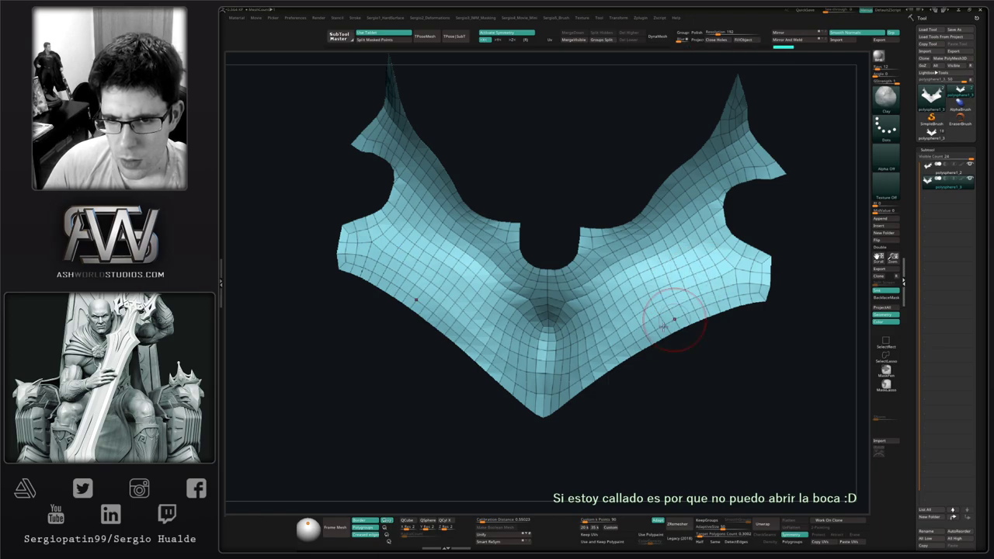
key(shift)
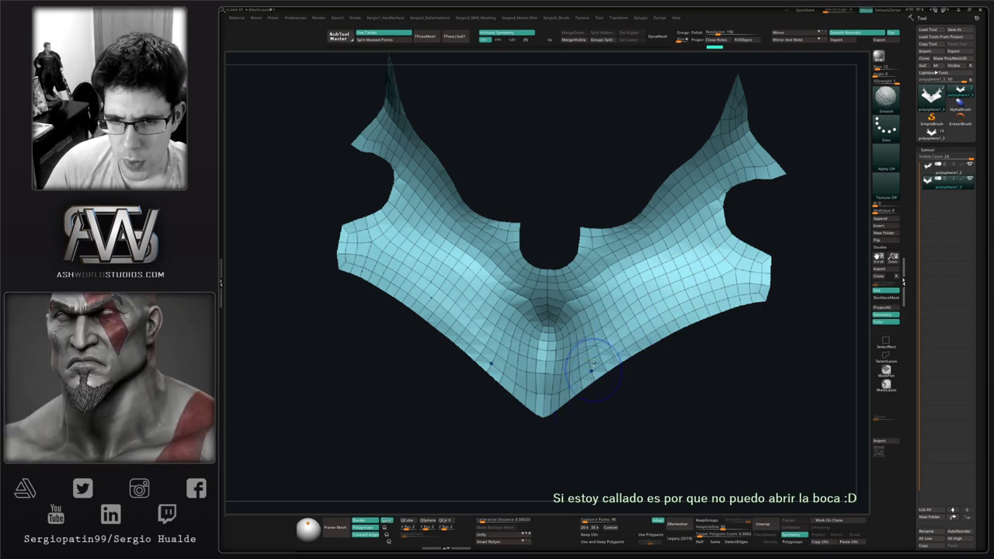
right_drag(639, 298, 656, 308)
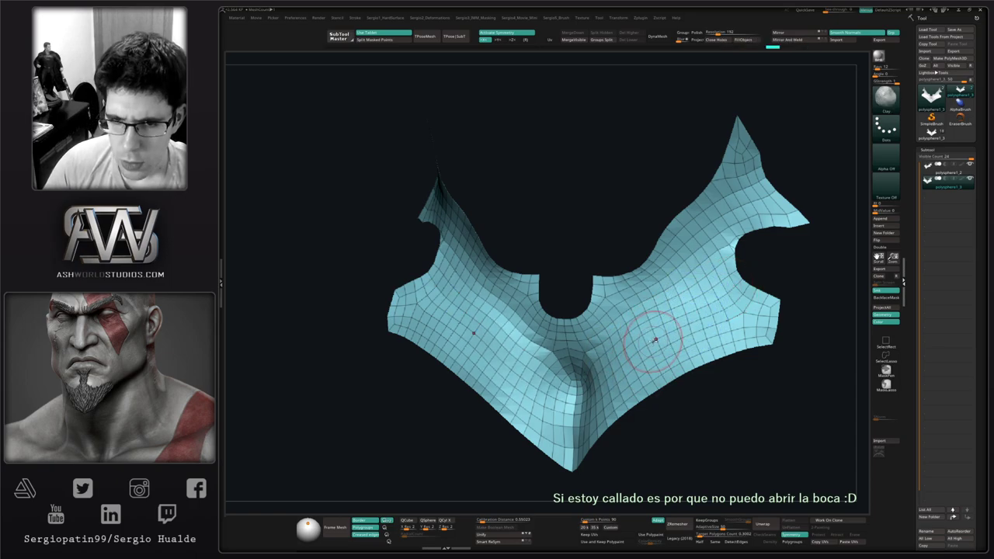
Lasso-mask the collar's upper edge, invert the mask and apply Polish By Features to that edge.
right_drag(648, 337, 671, 199)
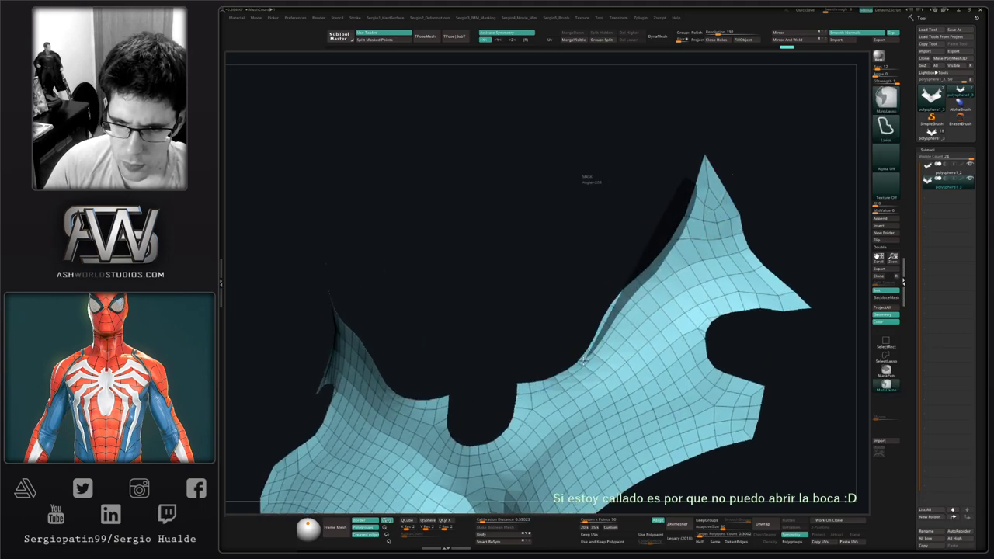
mouse_move(556, 379)
ctrl+mouse_down()
mouse_move(522, 384)
mouse_move(579, 203)
ctrl+mouse_up()
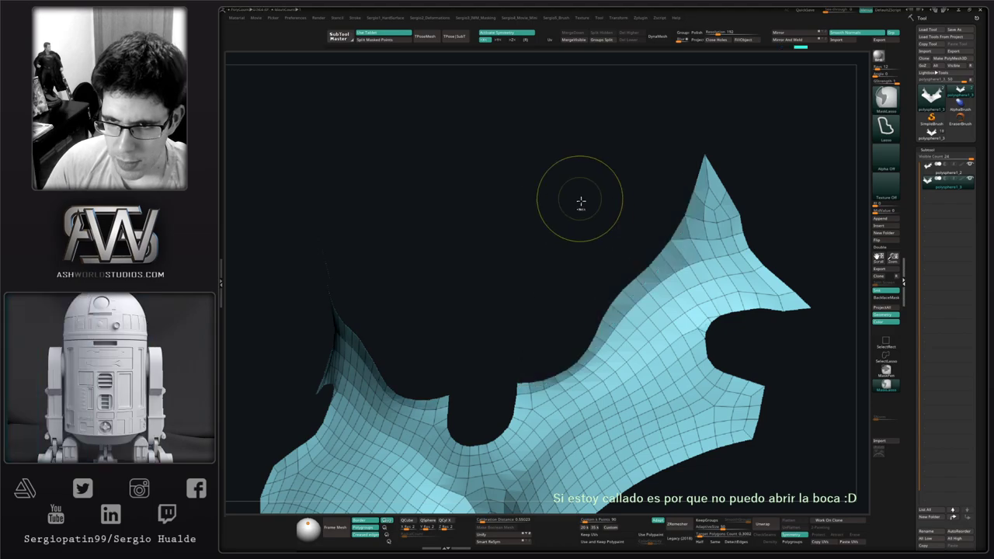
ctrl+click(622, 260)
alt+right_drag(638, 267, 667, 247)
key(shift+d)
drag(659, 255, 671, 255)
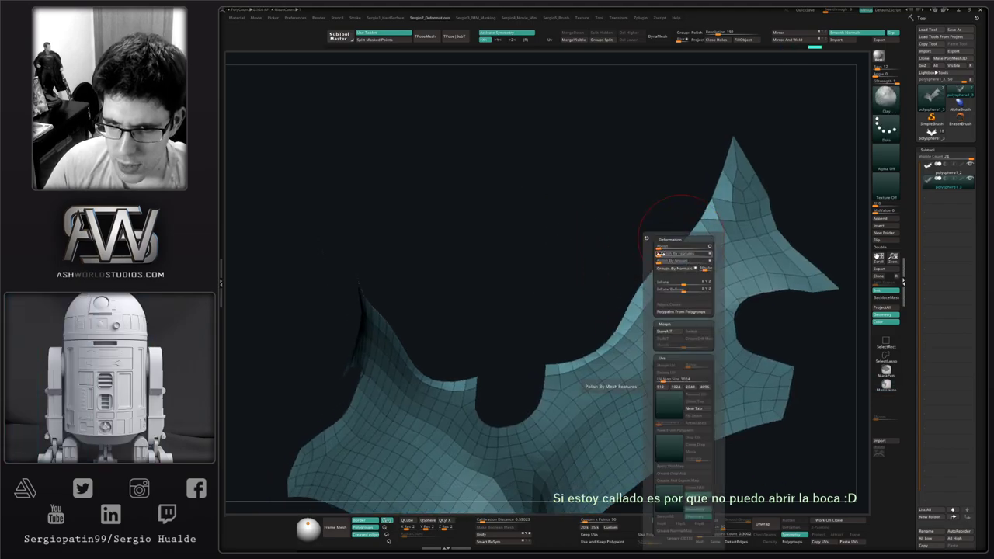
Refine the outline of the raised side tip with a resized Move brush.
mouse_move(604, 271)
right_down()
mouse_move(650, 305)
mouse_move(606, 349)
mouse_move(665, 300)
mouse_move(664, 289)
mouse_move(653, 301)
mouse_move(686, 328)
right_up()
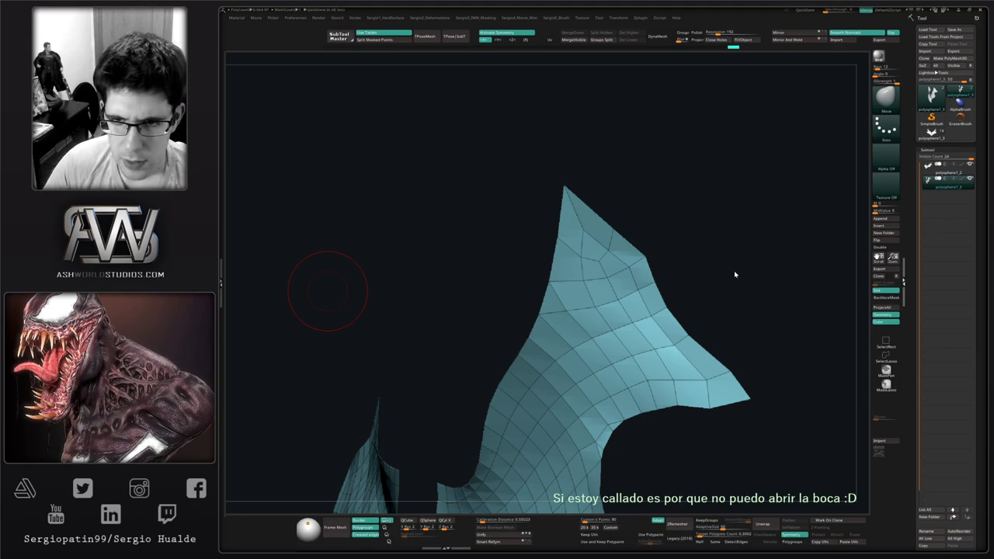
right_drag(735, 274, 712, 261)
key(s)
right_drag(645, 261, 668, 253)
mouse_move(635, 266)
mouse_down()
mouse_move(623, 281)
mouse_move(637, 299)
mouse_up()
mouse_move(673, 352)
ctrl+right_down()
mouse_move(614, 435)
mouse_move(636, 326)
ctrl+right_up()
right_drag(574, 334, 622, 342)
alt+right_drag(622, 342, 645, 266)
mouse_move(524, 276)
ctrl+right_down()
mouse_move(474, 300)
mouse_move(509, 310)
ctrl+right_up()
alt+right_drag(508, 310, 638, 290)
Try thickening the collar's front face with Panel Loops at two trial settings, undoing each attempt.
key(2)
key(1)
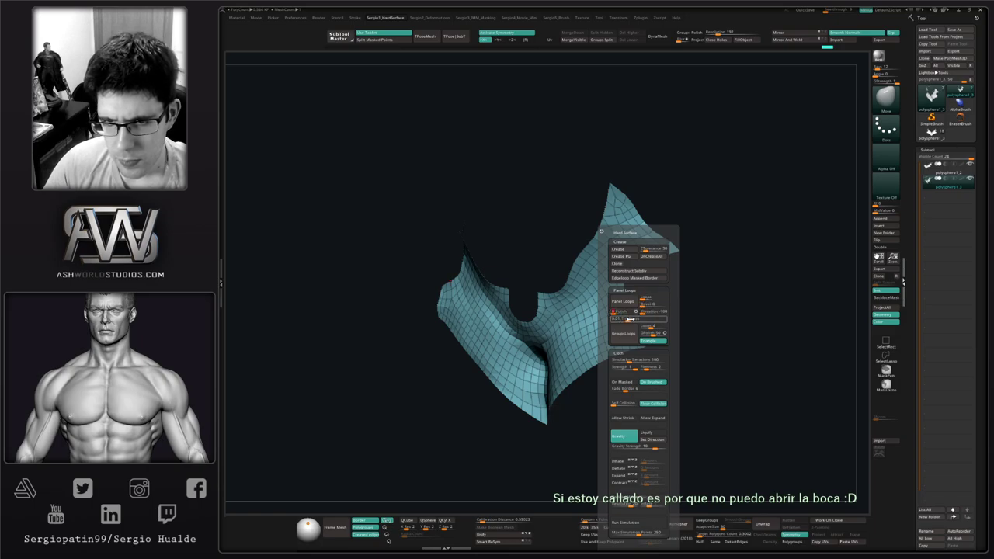
click(623, 301)
key(ctrl+z)
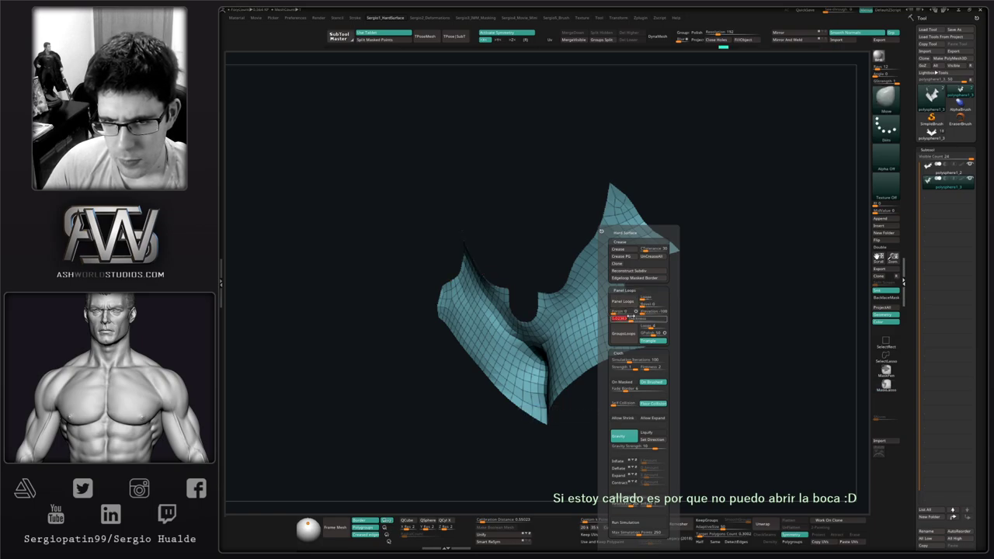
click(623, 302)
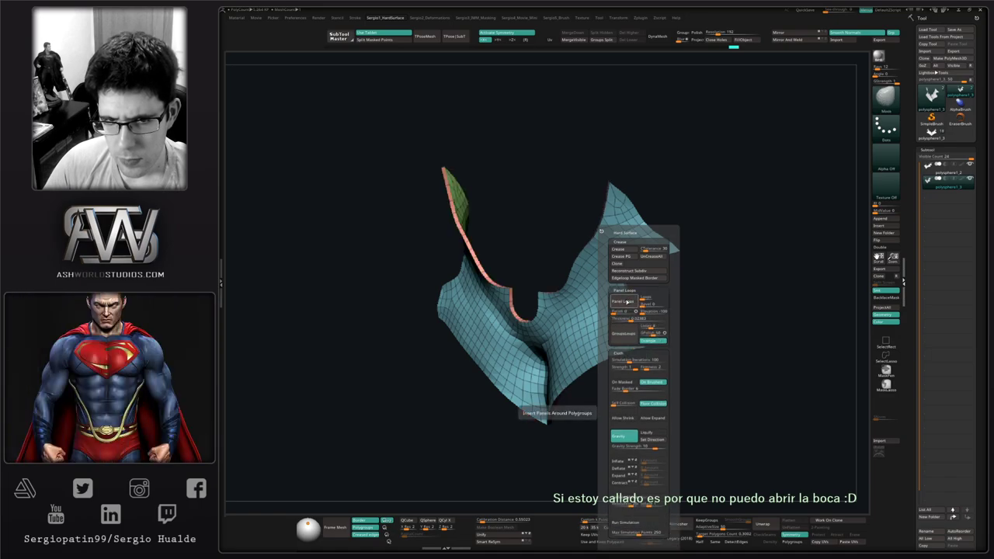
key(ctrl+z)
Set the Panel Loops thickness to 0.044 and apply Panel Loops to the collar's front face.
click(633, 318)
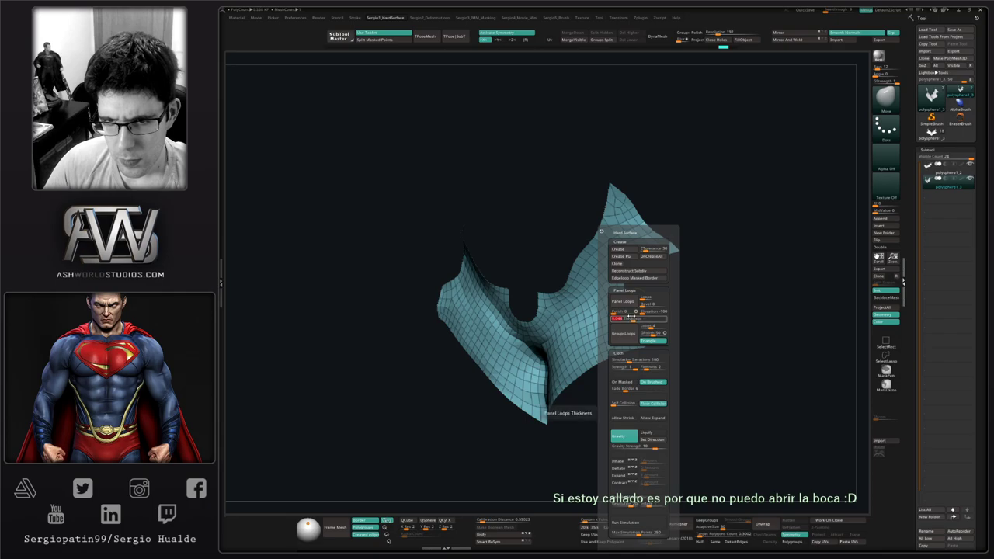
click(624, 302)
Inspect the thickened collar's rim, side tips and arm openings from the front and side.
drag(703, 264, 616, 264)
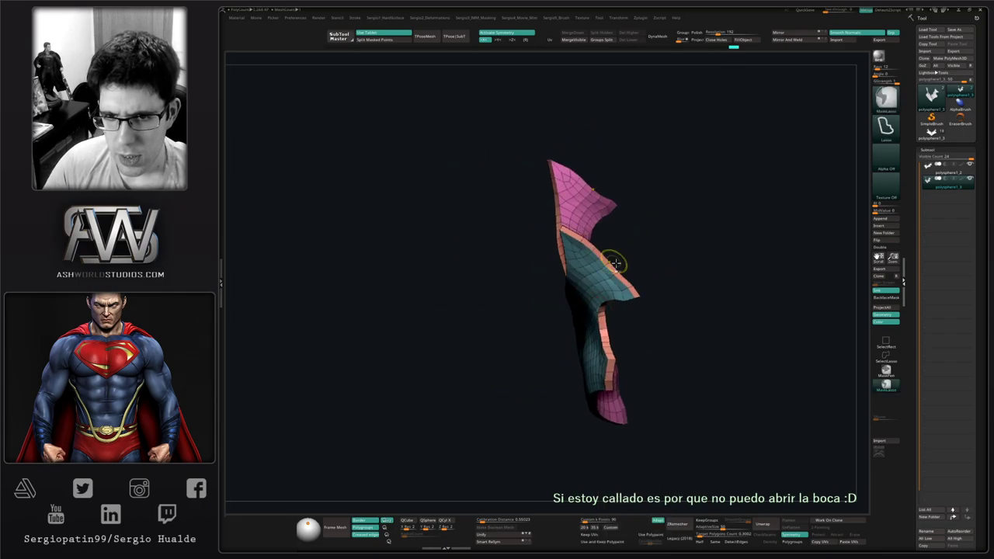
ctrl+right_drag(616, 263, 612, 314)
right_drag(612, 314, 651, 287)
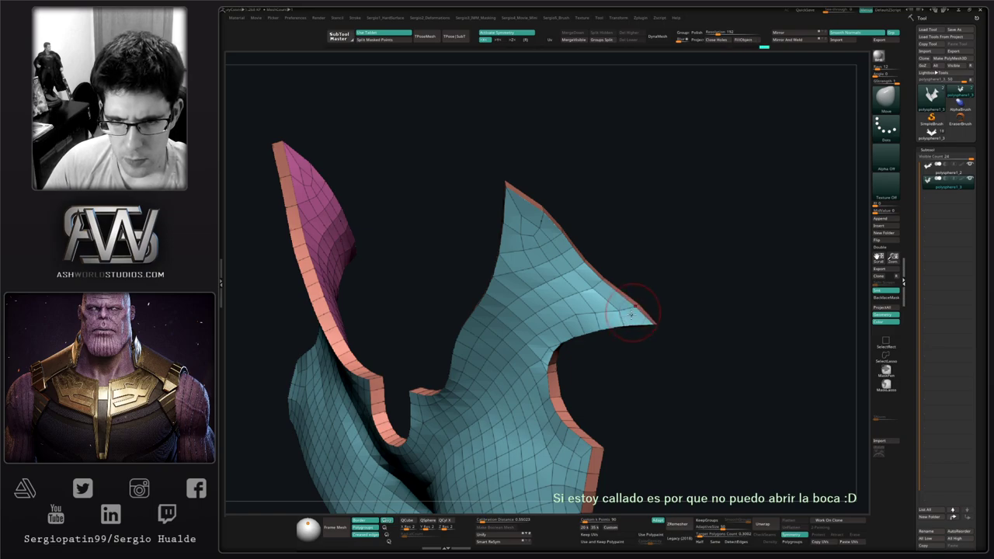
mouse_move(610, 352)
ctrl+right_down()
mouse_move(606, 274)
mouse_move(619, 328)
mouse_move(604, 288)
ctrl+right_up()
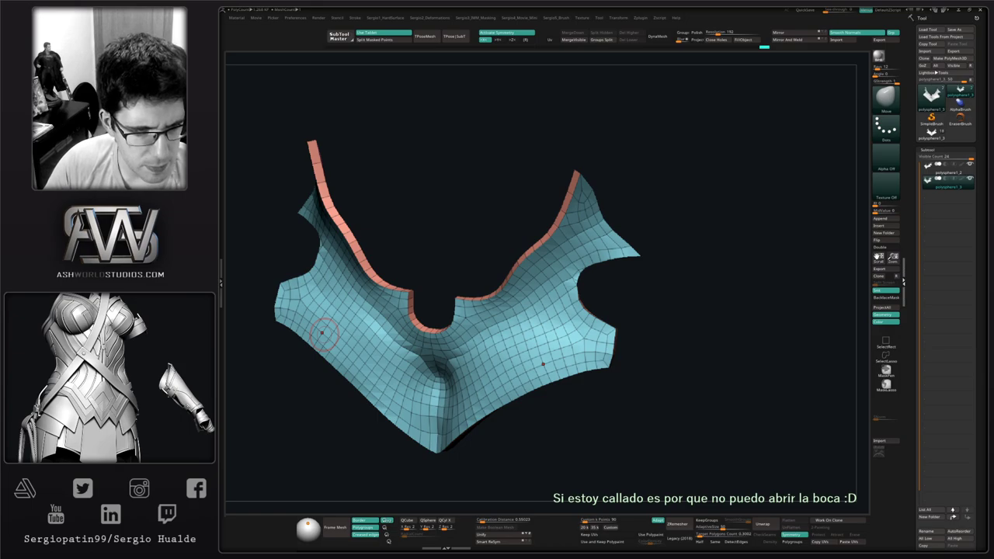
right_drag(651, 289, 639, 339)
key(s)
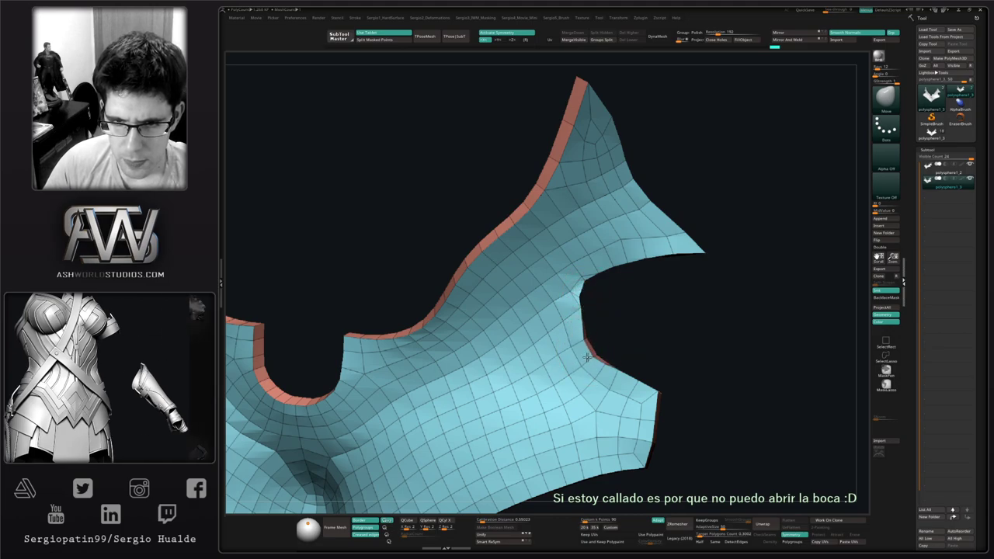
right_drag(593, 350, 595, 361)
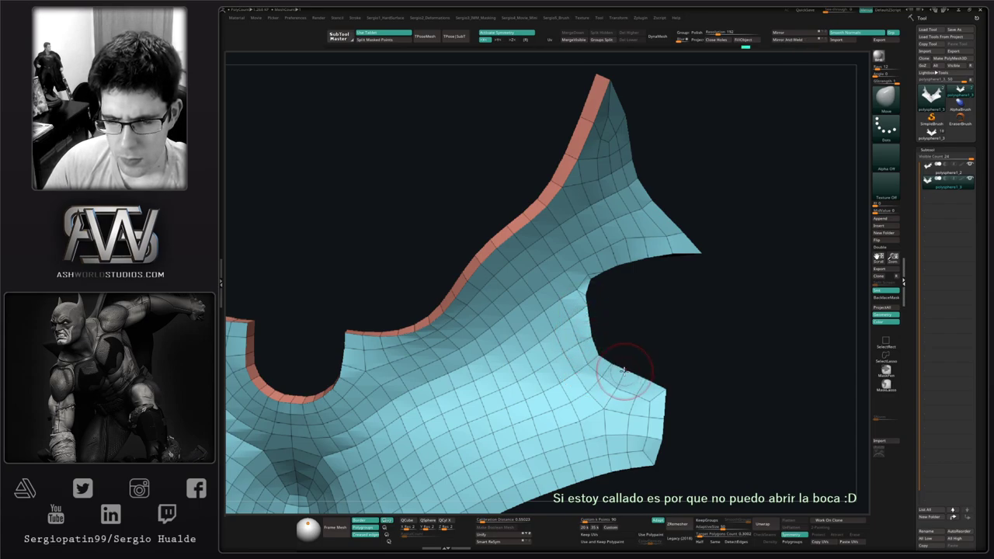
mouse_move(624, 371)
ctrl+right_down()
mouse_move(619, 344)
mouse_move(661, 323)
mouse_move(622, 314)
mouse_move(650, 350)
mouse_move(645, 366)
ctrl+right_up()
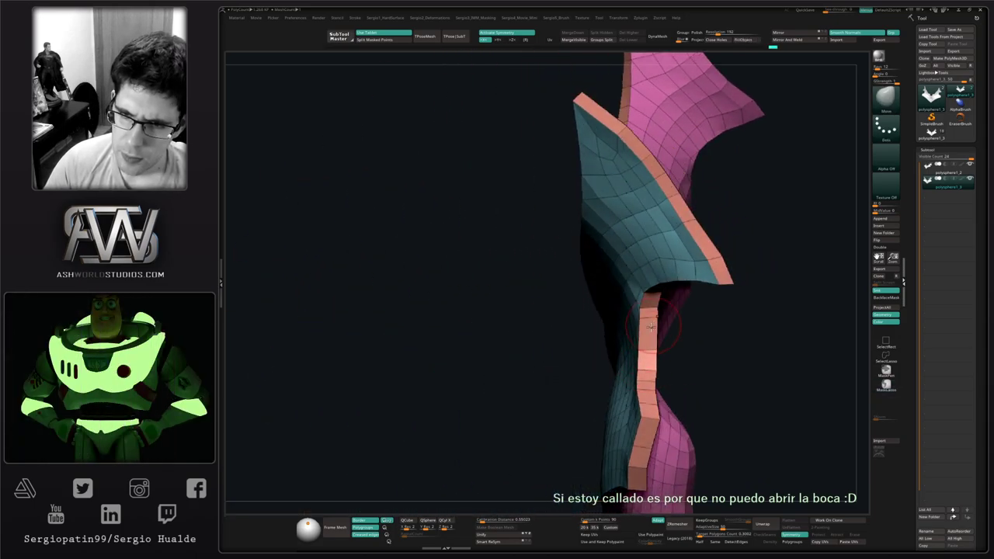
ctrl+right_drag(651, 327, 647, 294)
right_drag(646, 293, 675, 279)
Crease the collar's edges along its polygroup borders with Crease PG.
key(shift+2)
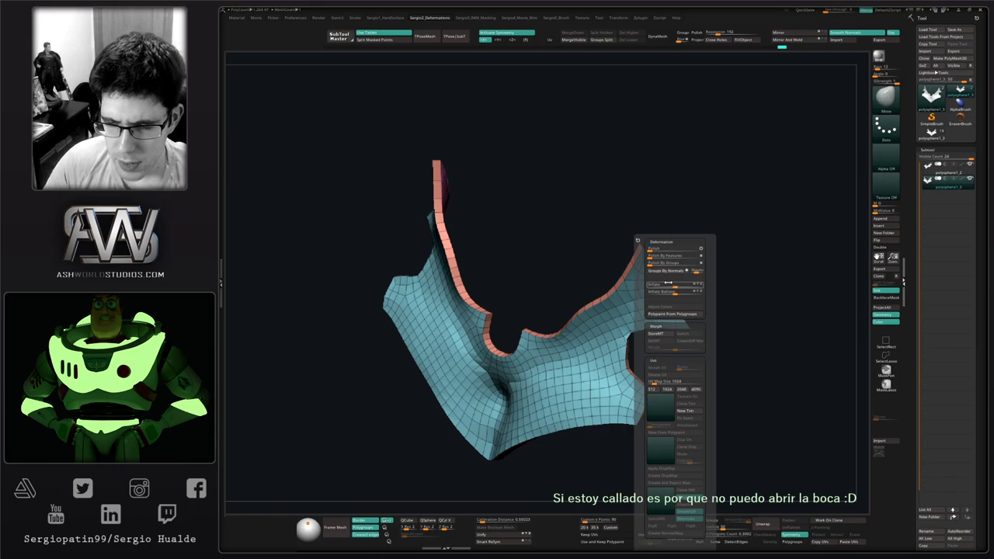
key(1)
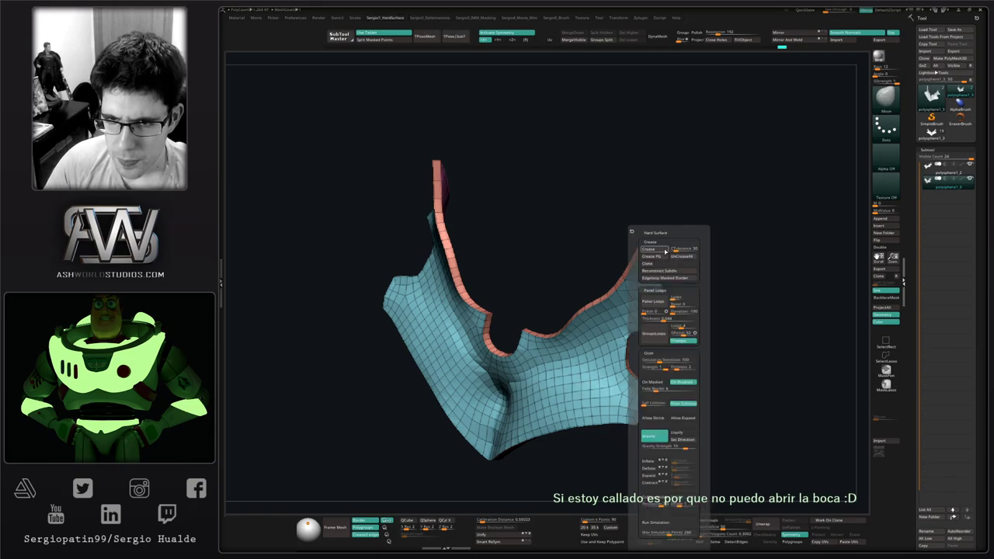
click(666, 256)
ctrl+right_drag(657, 249, 648, 325)
alt+right_drag(648, 225, 648, 320)
ctrl+right_drag(648, 321, 645, 350)
Switch to the ZModeler brush and set its edge action to Crease with the Edge target.
key(ctrl+1)
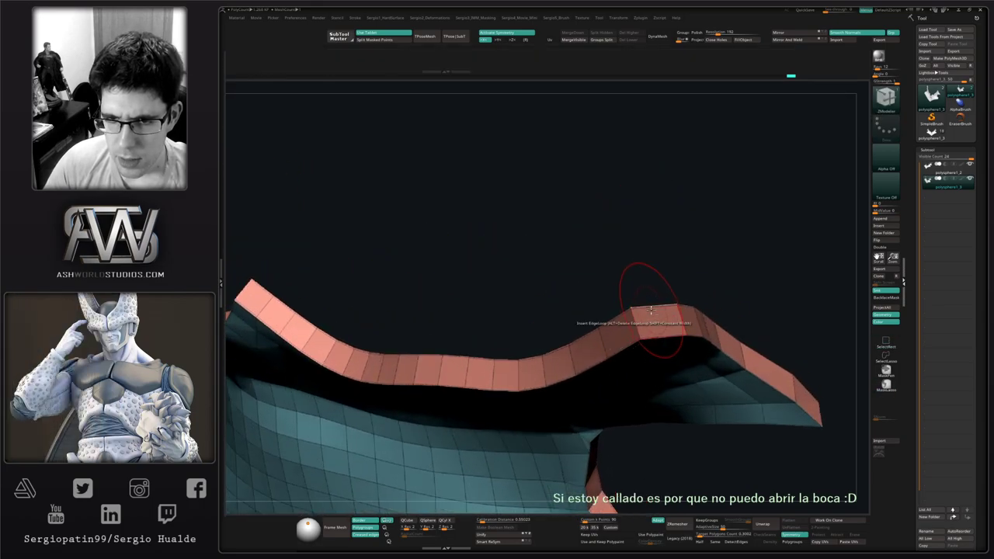
key(4)
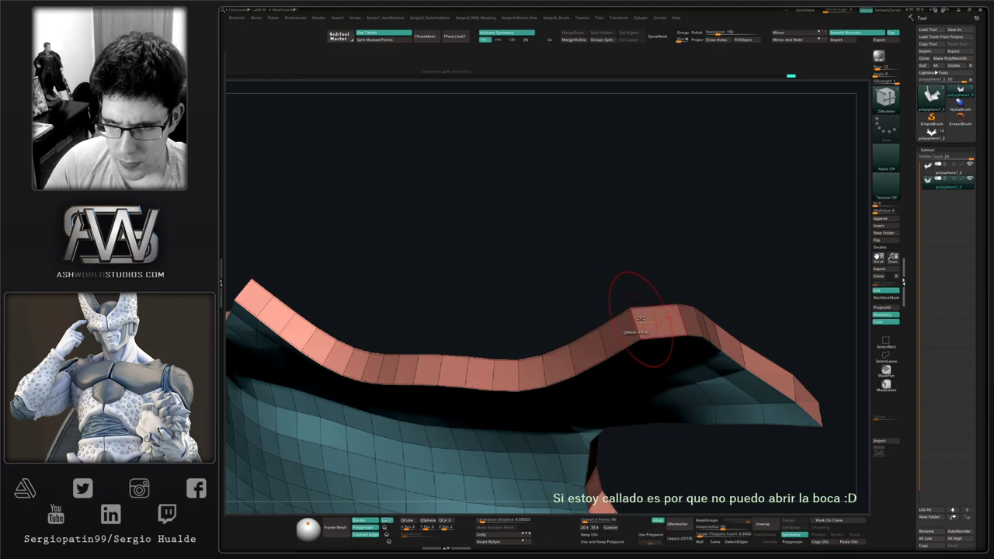
key(space)
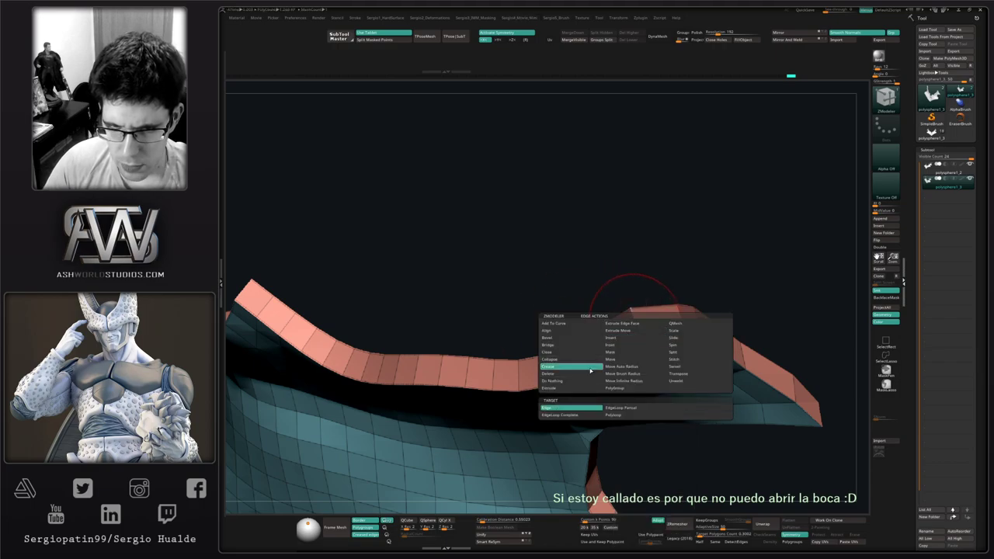
ctrl+right_drag(635, 339, 635, 305)
Preview the subdivided collar without the polyframe overlay and restore the wireframe display.
key(d)
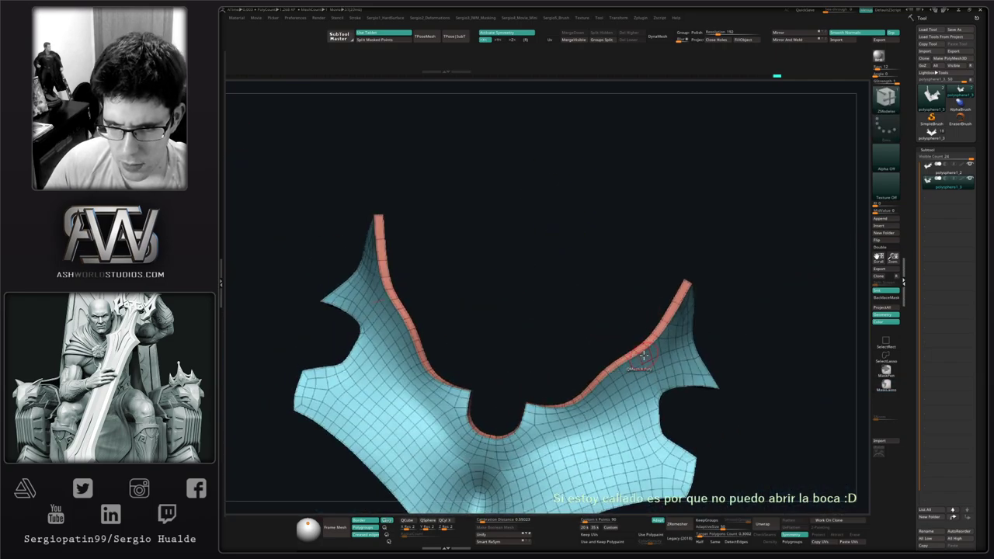
alt+right_drag(628, 450, 664, 275)
key(shift+f)
right_drag(685, 335, 701, 308)
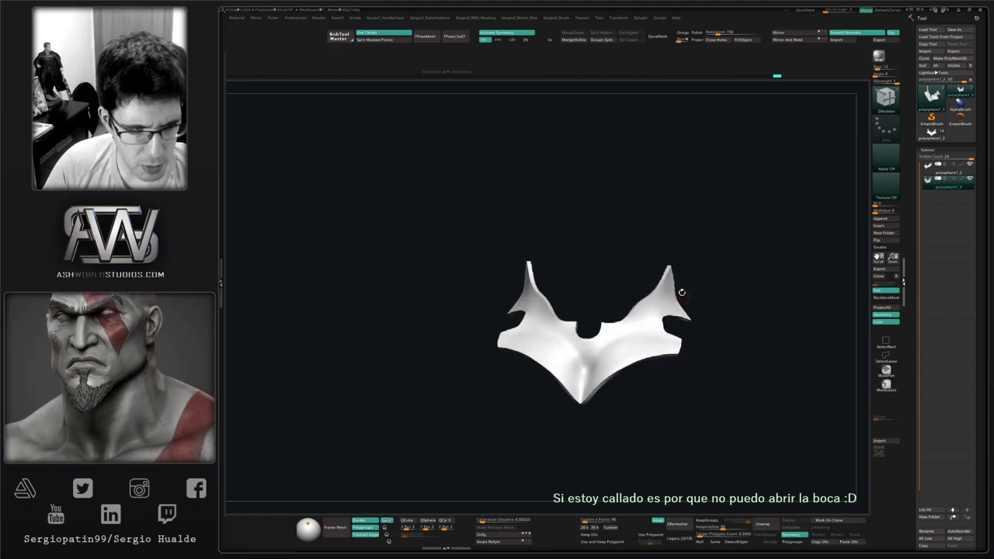
mouse_move(621, 315)
ctrl+right_down()
mouse_move(659, 386)
mouse_move(679, 328)
mouse_move(695, 329)
ctrl+right_up()
key(shift+f)
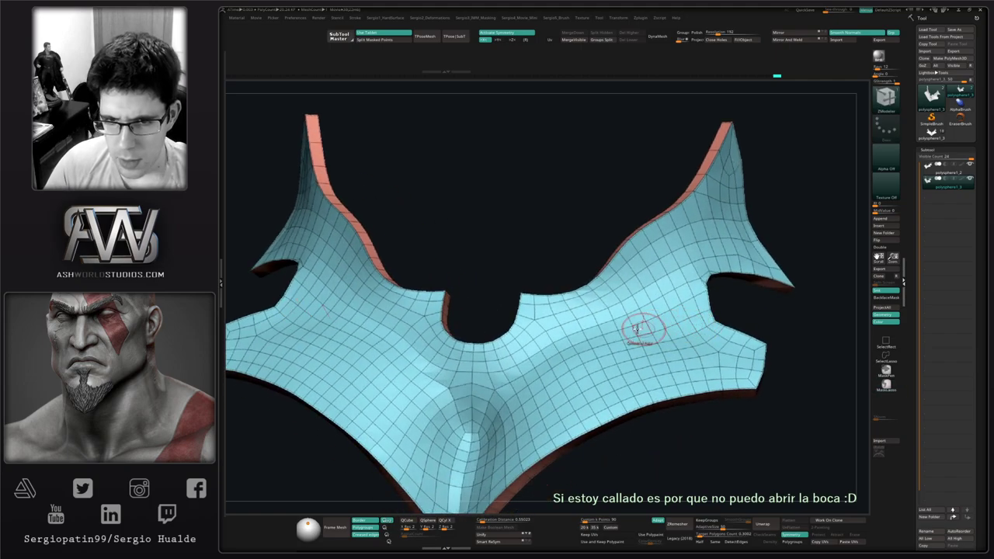
Try the ZModeler QMesh polygon action with the Polyloop target on the collar's lower rim and undo it.
key(w)
alt+right_drag(657, 361, 685, 290)
mouse_move(727, 352)
alt+right_down()
mouse_move(657, 334)
mouse_move(684, 419)
alt+right_up()
key(q)
mouse_move(688, 362)
ctrl+right_down()
mouse_move(688, 384)
mouse_move(676, 334)
ctrl+right_up()
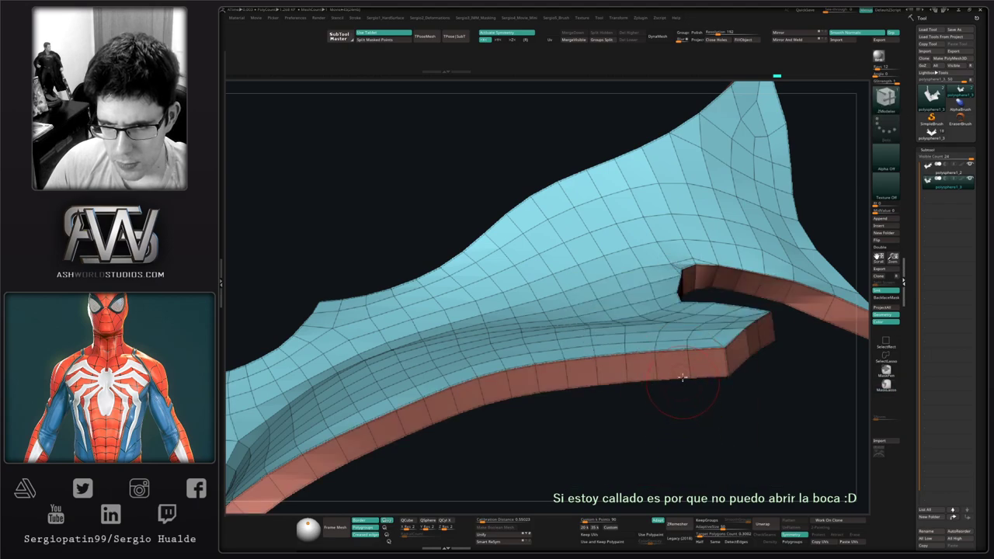
key(space)
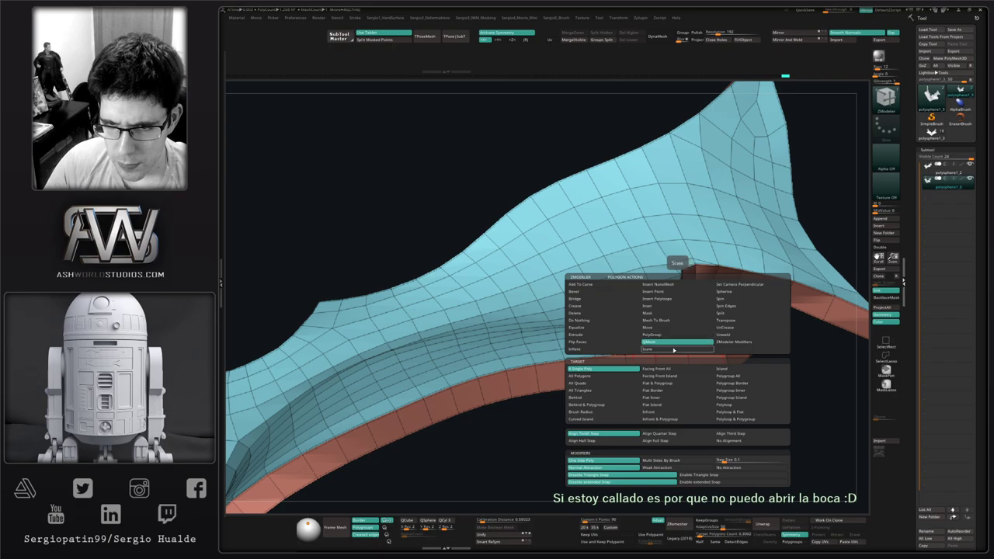
click(673, 350)
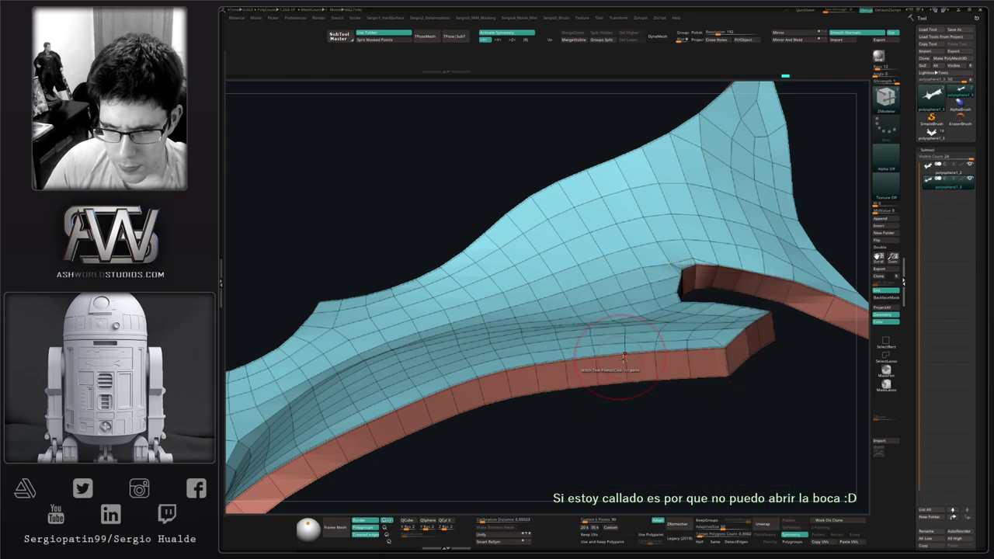
drag(646, 366, 724, 403)
ctrl+right_drag(723, 404, 682, 401)
key(ctrl+z)
Inset the collar's front face with the ZModeler Inset action and the Polygroup All target, creating a narrow border band.
key(space)
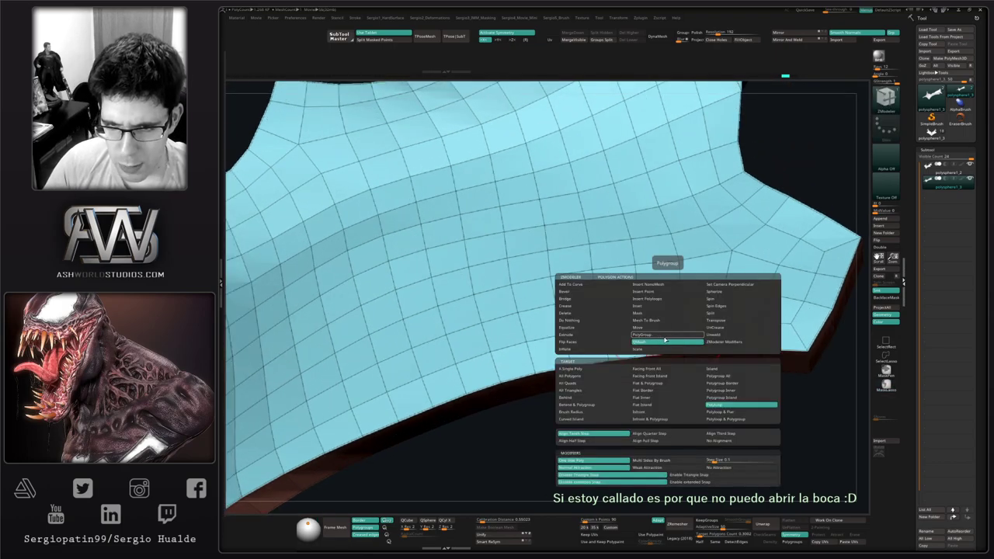
click(664, 306)
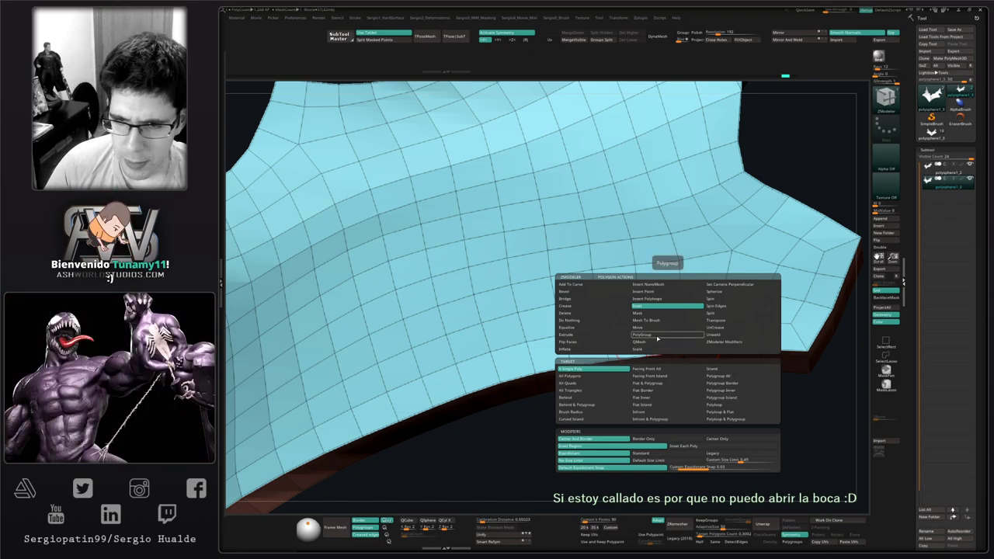
click(731, 376)
drag(645, 339, 647, 329)
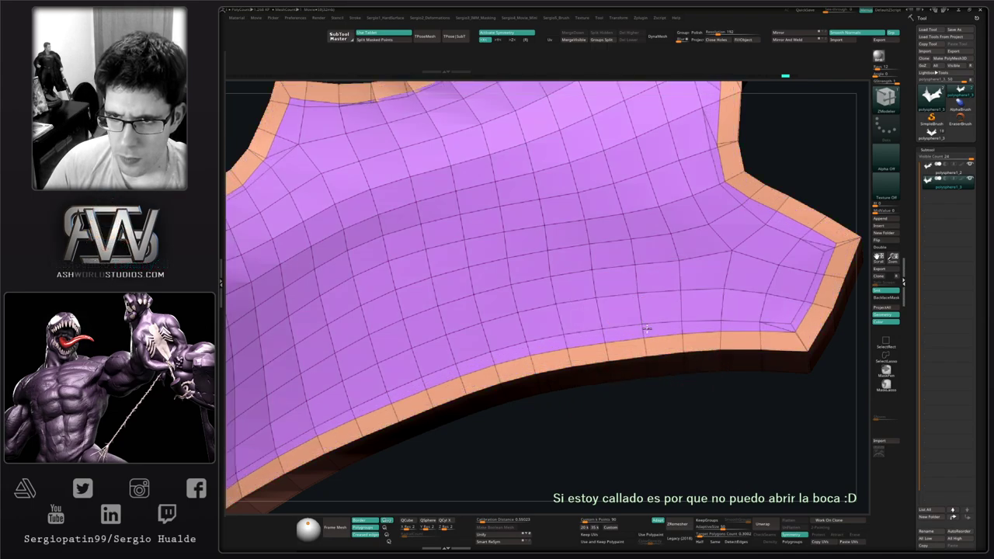
key(f)
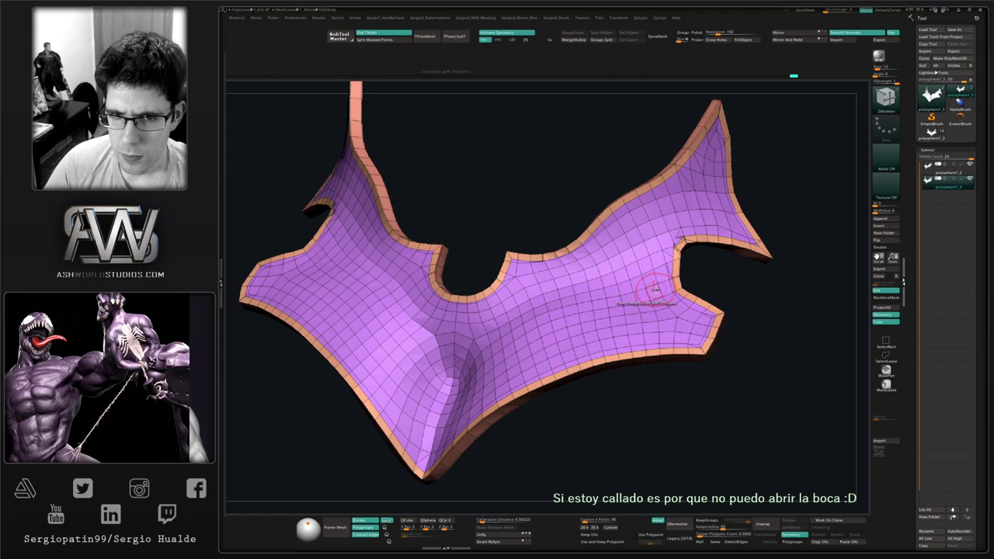
right_drag(656, 290, 713, 373)
Isolate the inset centre polygroup, mask it and show the whole collar again.
ctrl+shift+click(686, 325)
key(w)
key(y)
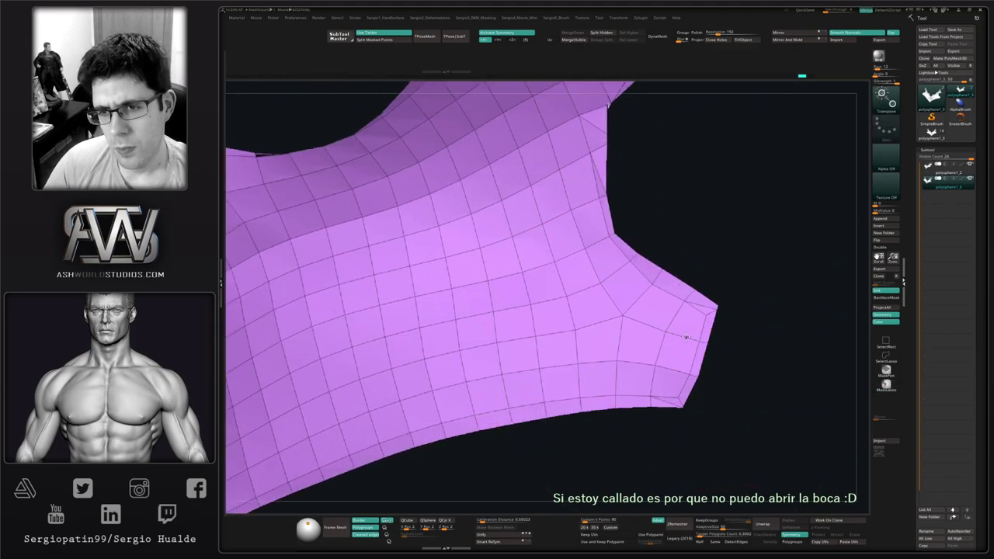
ctrl+shift+click(726, 309)
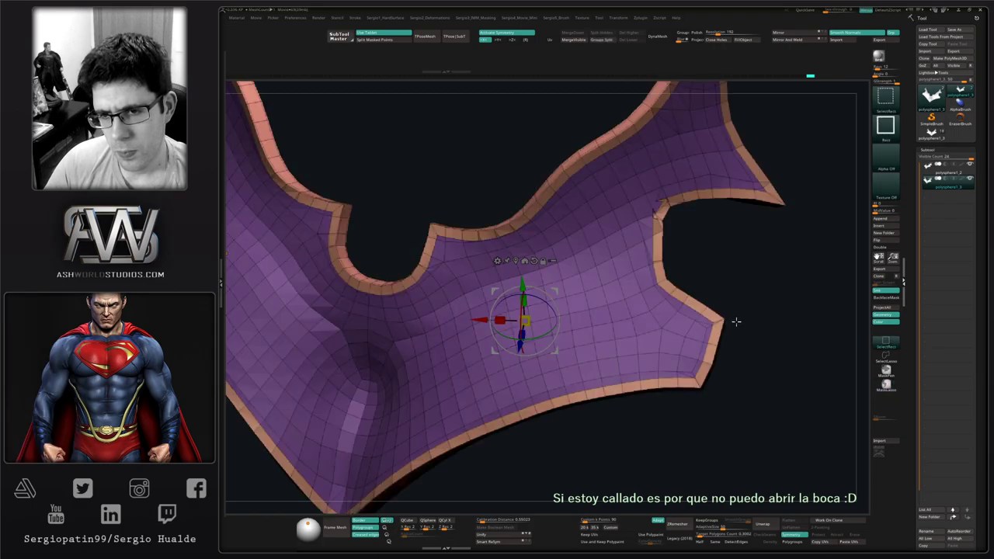
Invert the mask to protect the border band and smooth the centre panel's corner near the lower side tip.
ctrl+click(739, 327)
ctrl+click(735, 334)
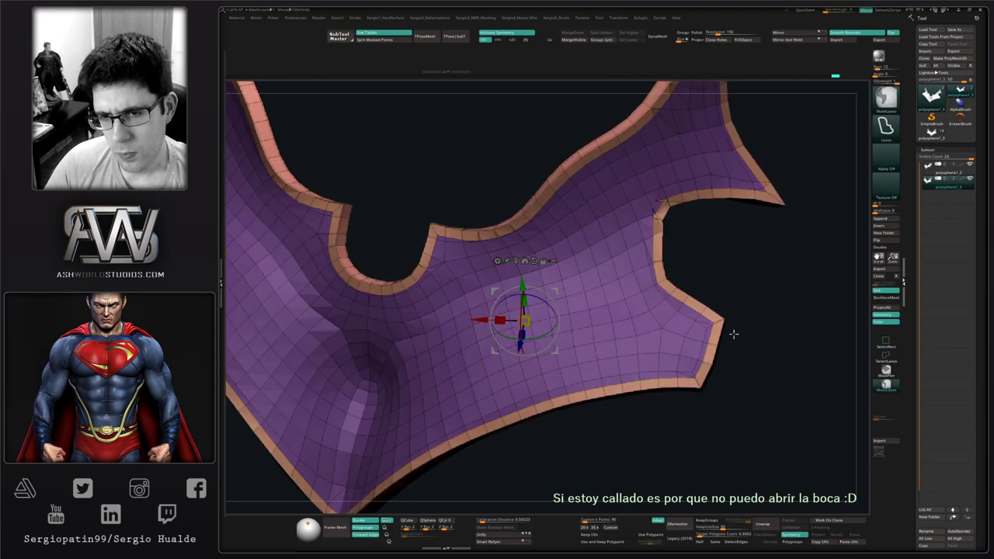
ctrl+click(699, 346)
ctrl+click(747, 330)
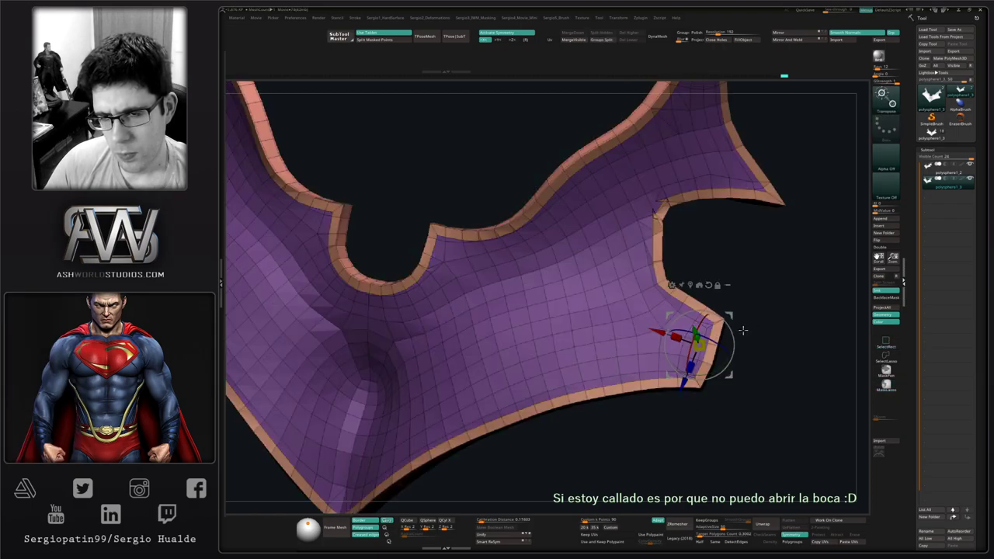
ctrl+click(750, 332)
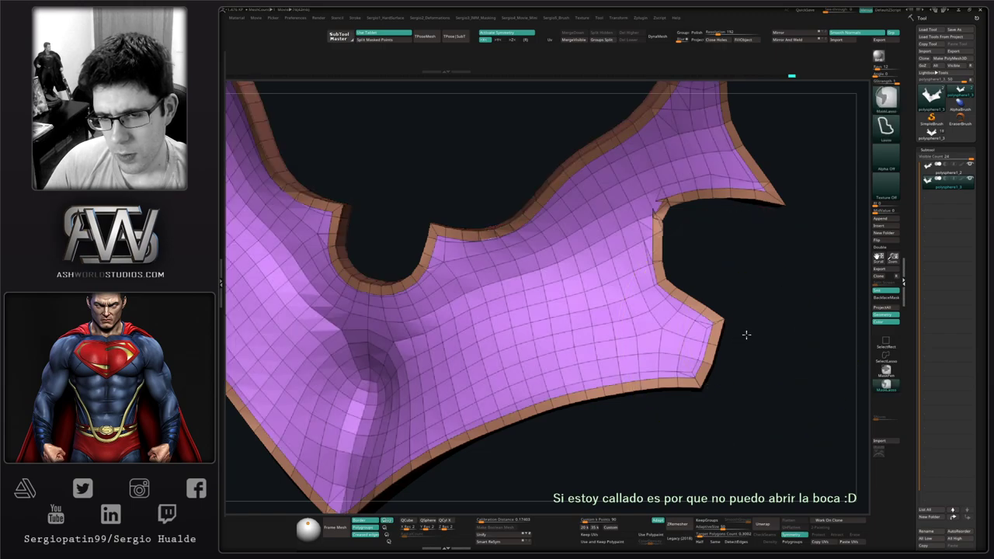
ctrl+click(747, 335)
shift+drag(705, 356, 689, 369)
ctrl+click(723, 350)
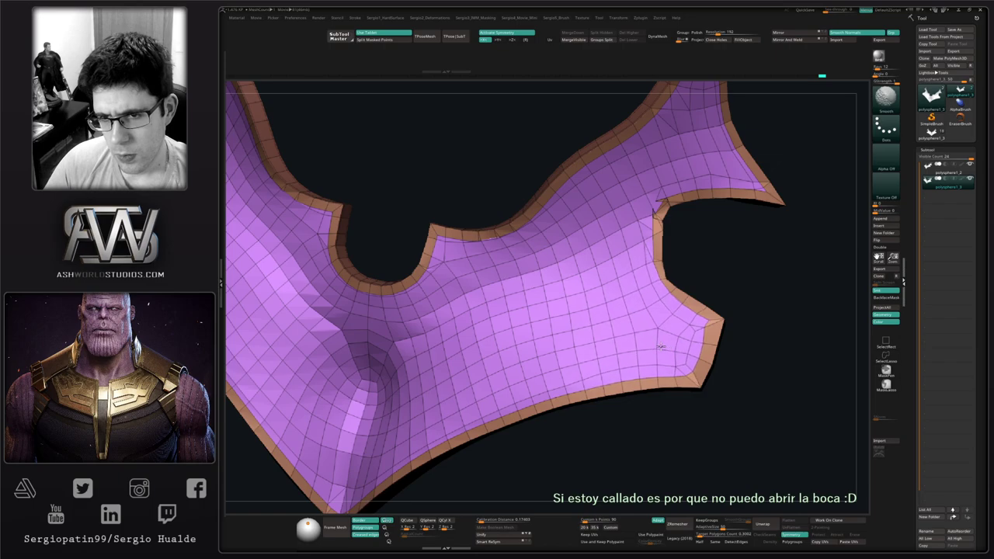
Select the ZModeler brush again and invert the mask onto the centre panel.
key(b)
key(z)
key(m)
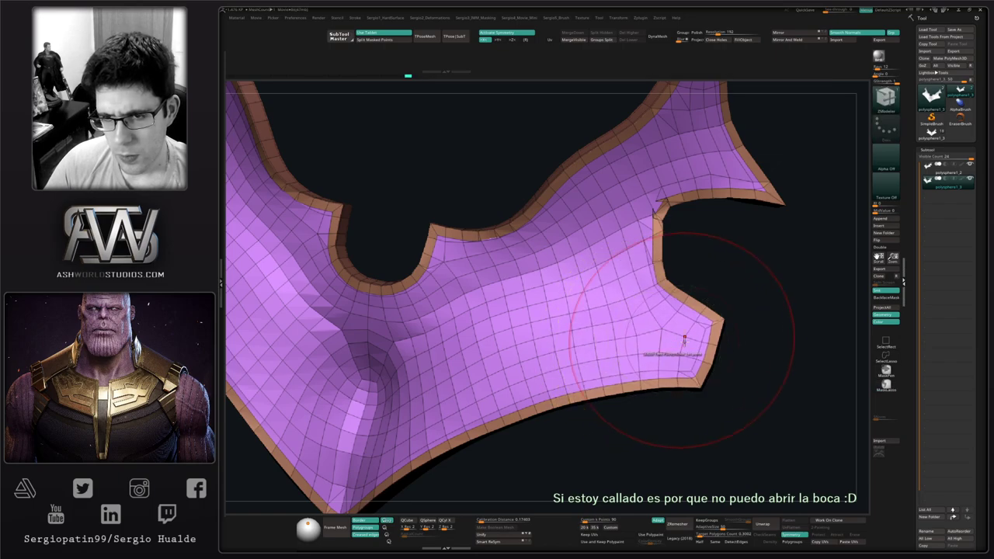
key(ctrl)
key(ctrl+i)
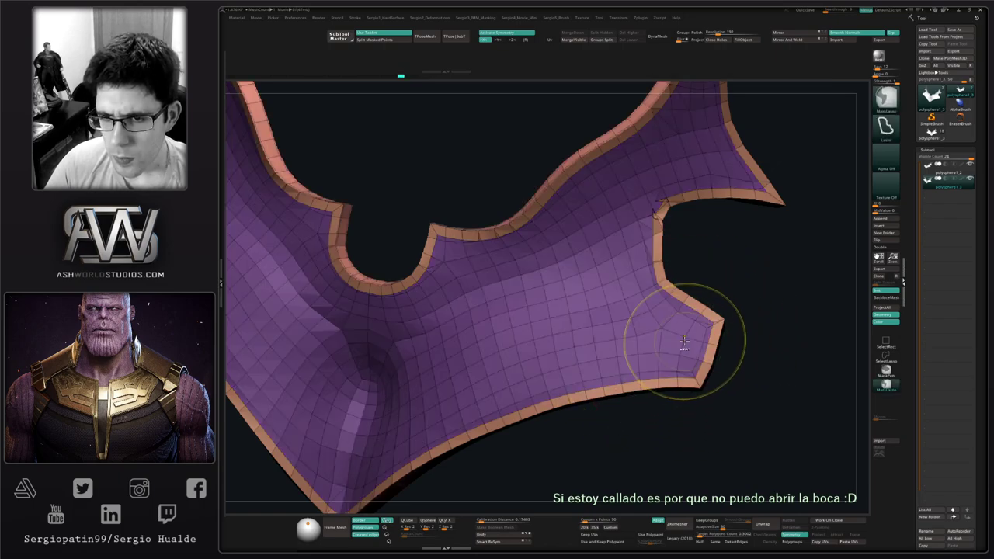
ctrl+click(728, 330)
Undo the masking and smoothing back to the isolated centre panel and redo one step to show the border band.
key(ctrl+z)
key(ctrl+z)
key(ctrl+z)
key(ctrl+z)
key(ctrl+z)
key(ctrl+z)
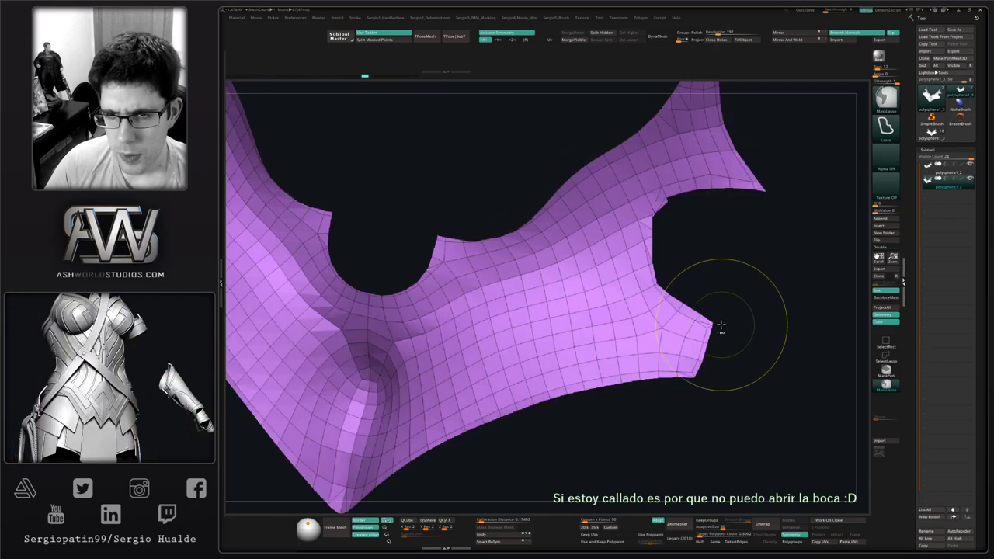
key(ctrl+shift+z)
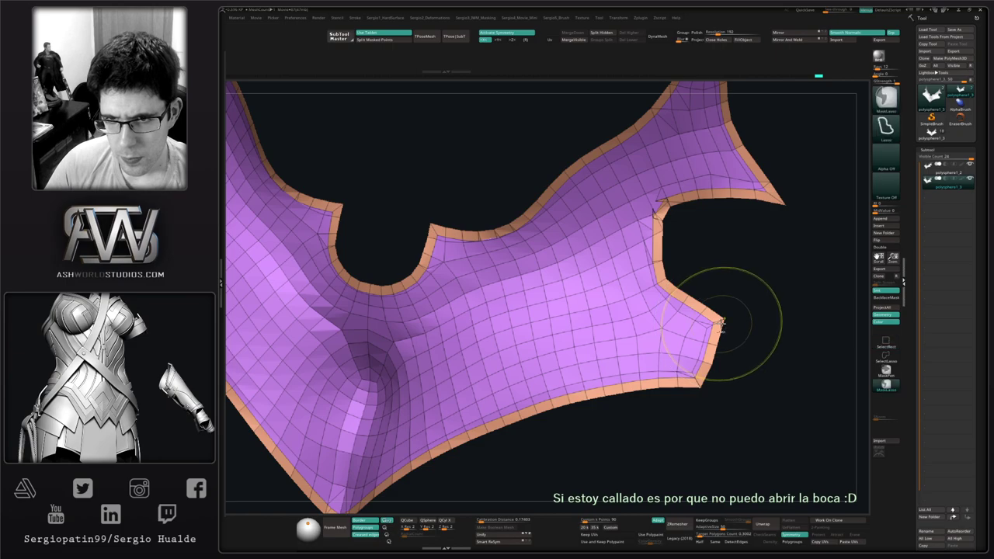
Step back to the isolated centre panel and smooth its jagged edge near the side notch and upper border.
key(ctrl+z)
key(ctrl+z)
key(ctrl+z)
key(f)
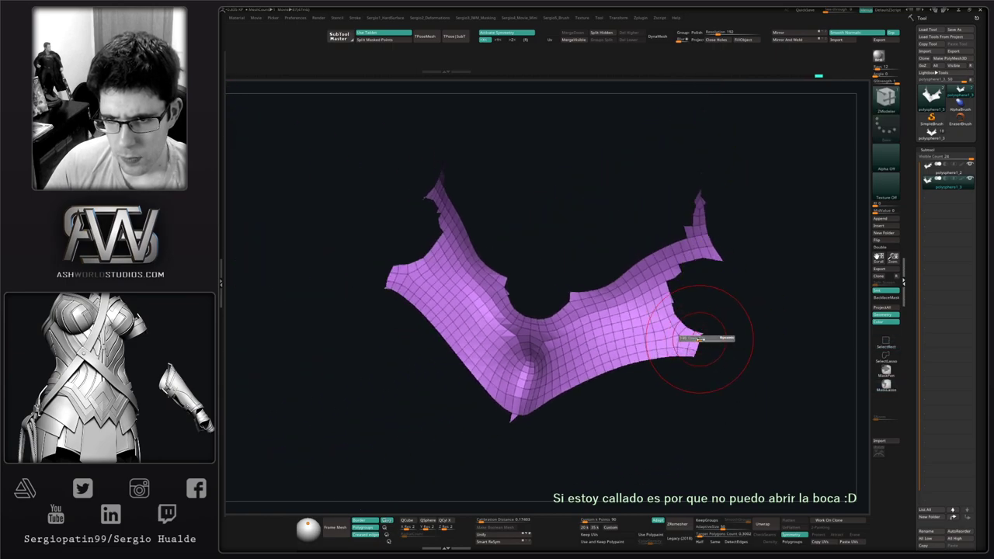
shift+drag(691, 256, 674, 306)
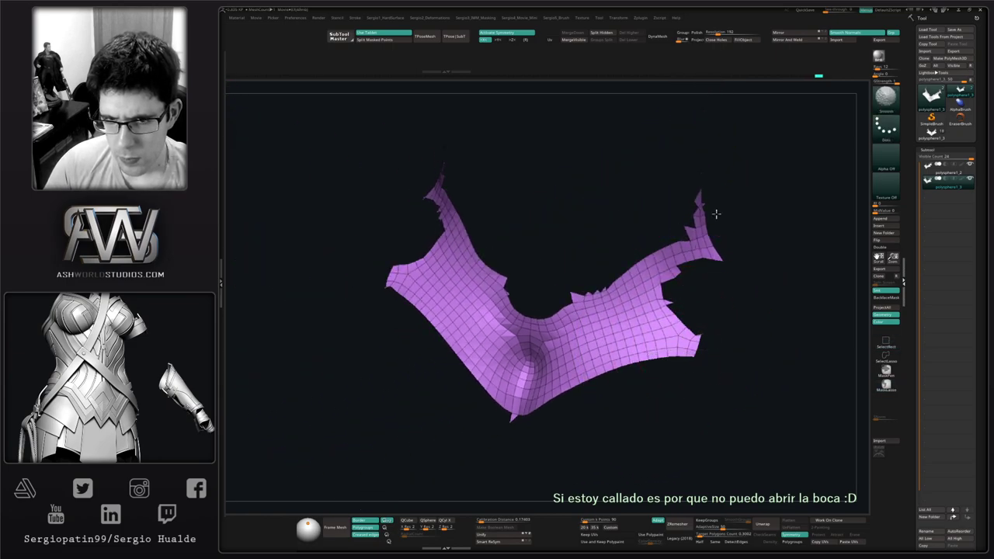
drag(532, 421, 537, 435)
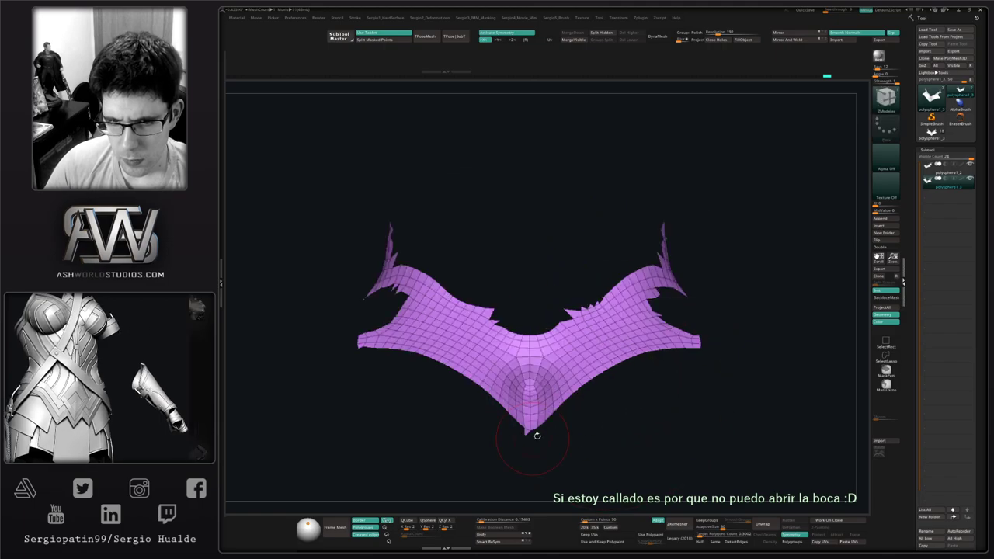
Show the whole collar again and toggle the dynamic subdivision preview to check the border band's corners.
ctrl+shift+click(617, 391)
drag(617, 391, 624, 391)
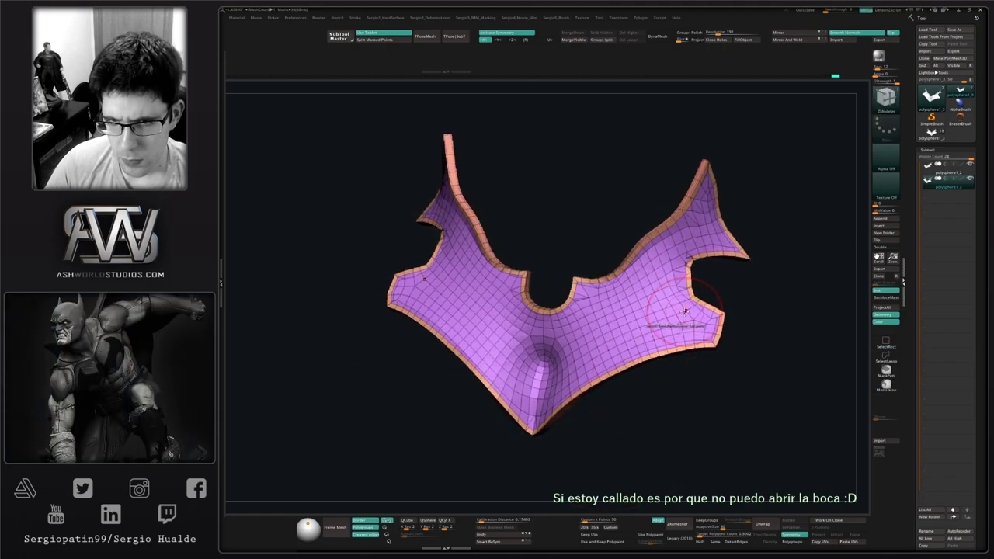
key(shift+d)
key(d)
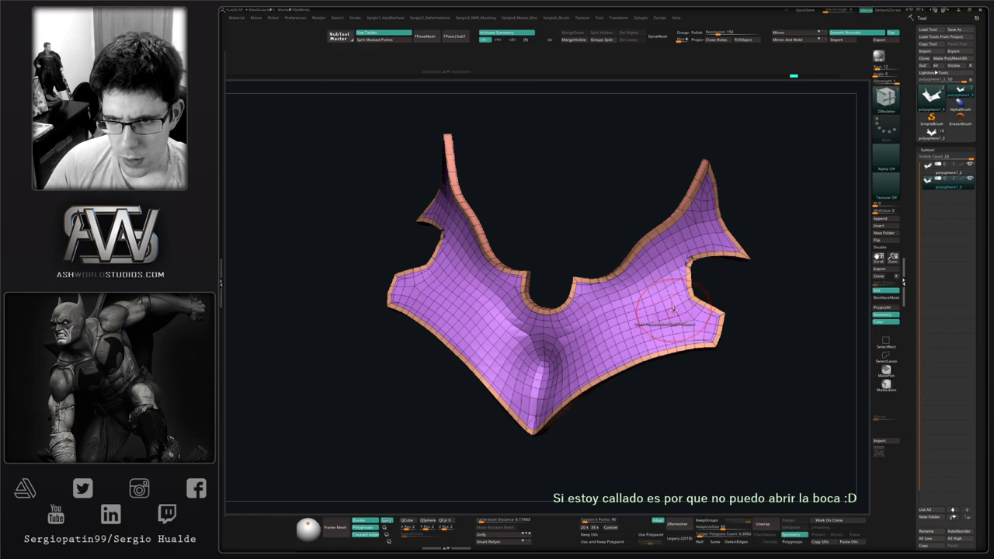
mouse_move(676, 298)
ctrl+right_down()
mouse_move(682, 373)
mouse_move(688, 299)
ctrl+right_up()
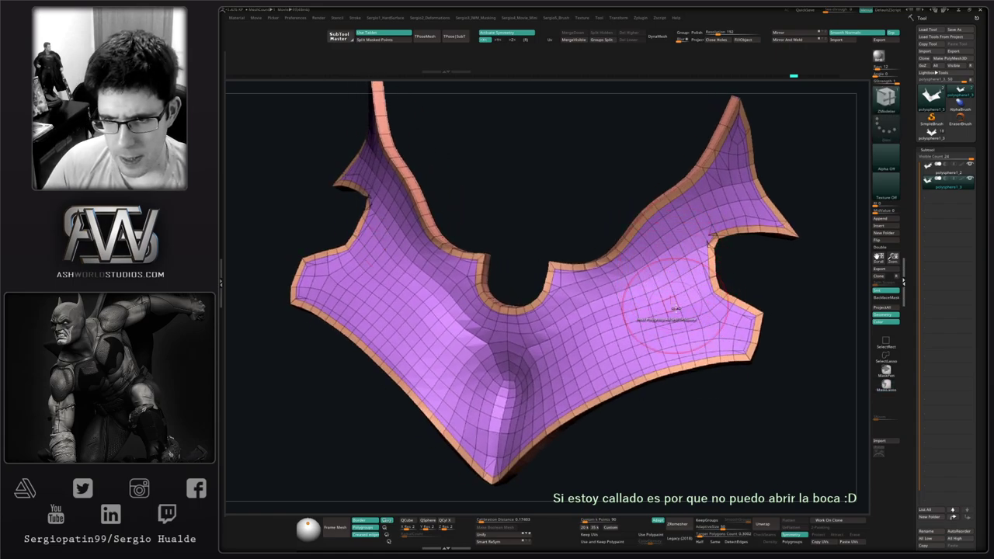
scroll(674, 309, up, 5)
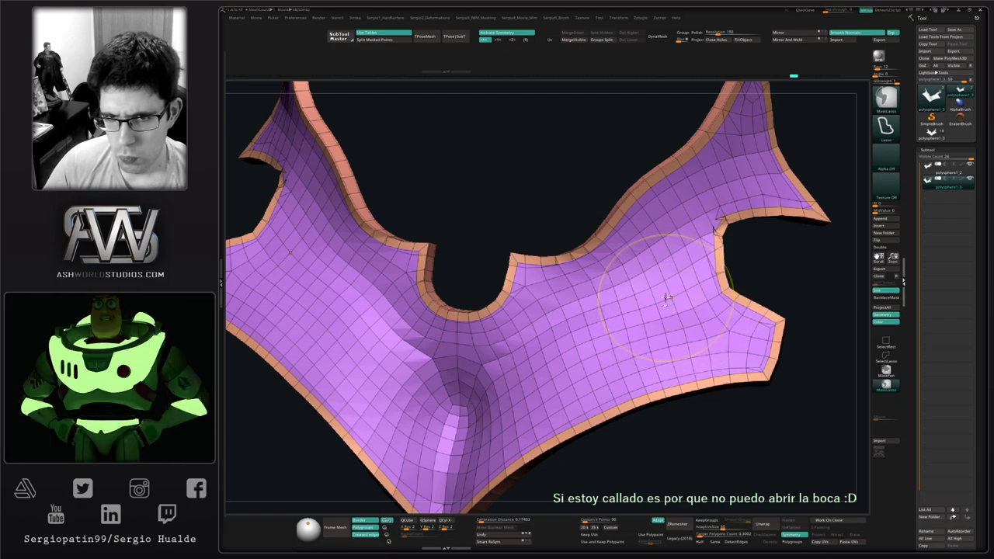
scroll(699, 264, up, 3)
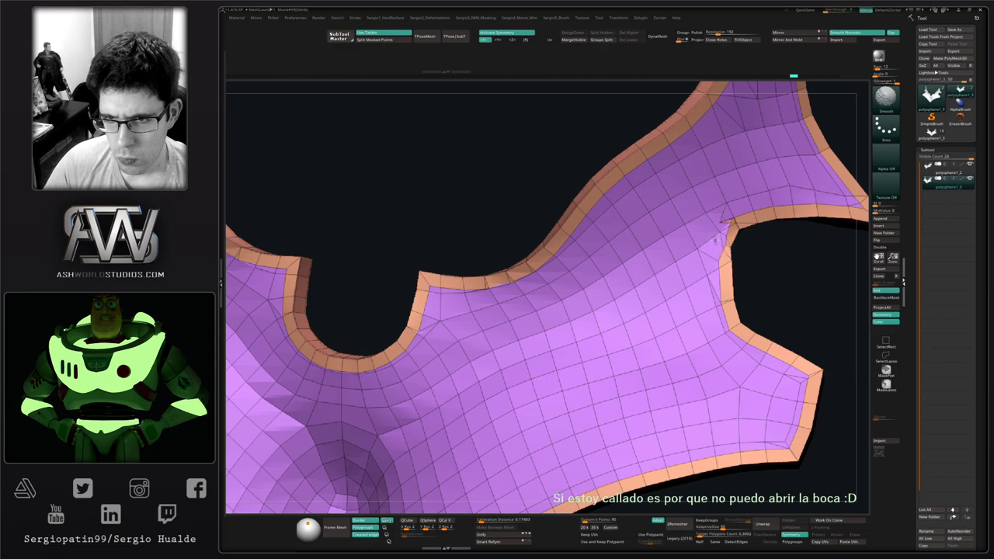
Smooth the band's corner at the side notch and undo back to the collar without the inset band.
shift+drag(726, 212, 723, 260)
ctrl+right_drag(719, 271, 695, 313)
key(shift+d)
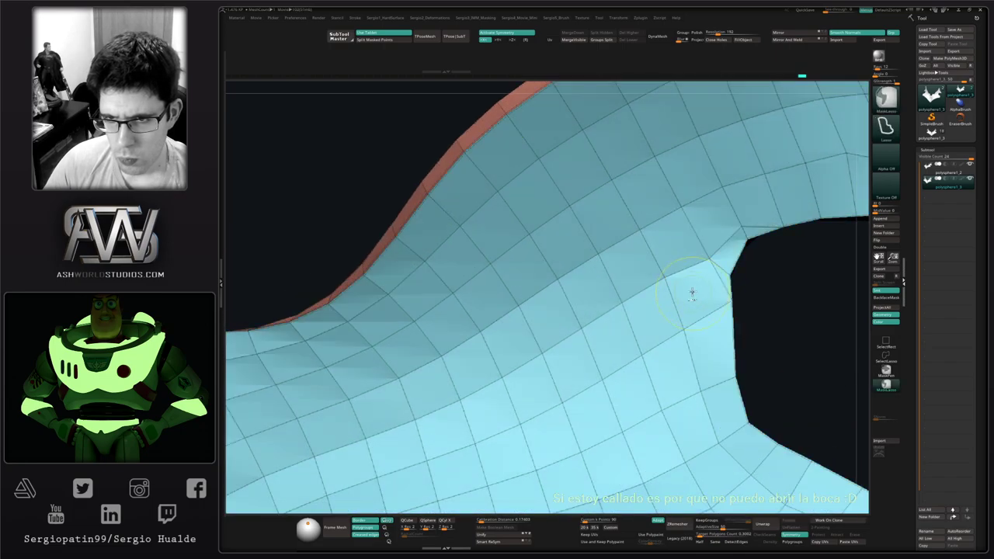
scroll(683, 310, down, 5)
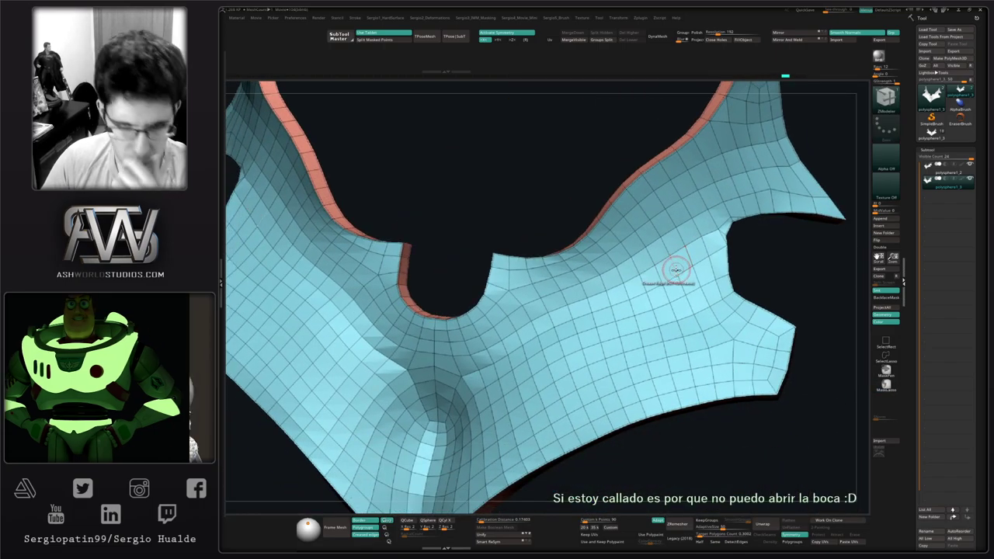
Extrude the collar's front face with ZModeler, using the Polygroup All target.
mouse_move(635, 318)
ctrl+right_down()
mouse_move(639, 297)
mouse_move(643, 311)
ctrl+right_up()
key(b)
key(z)
key(m)
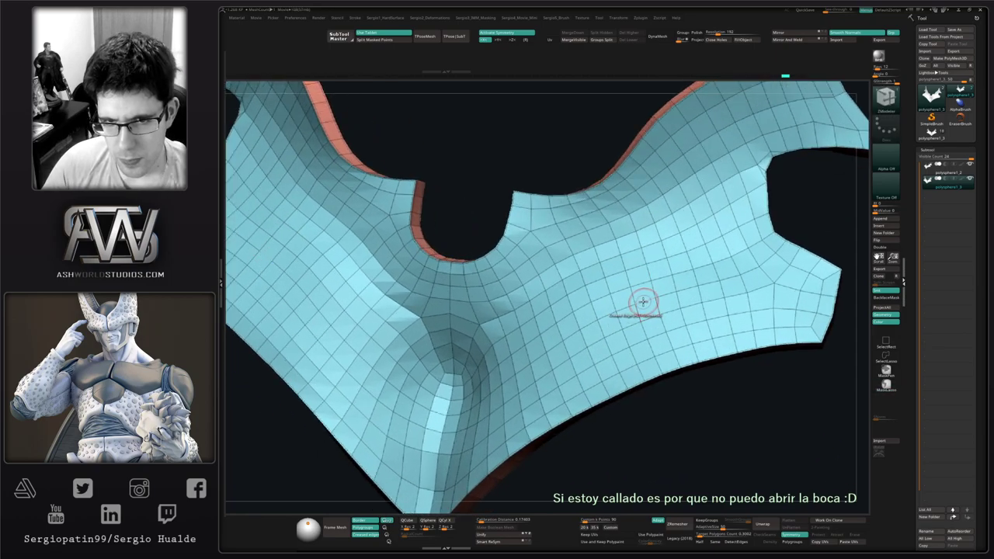
ctrl+right_drag(641, 301, 644, 322)
key(space)
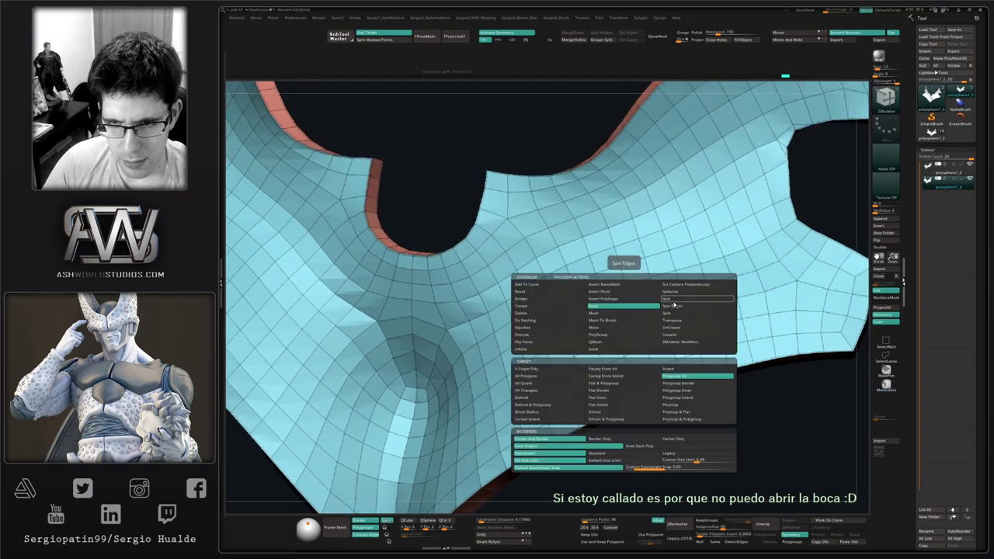
click(568, 335)
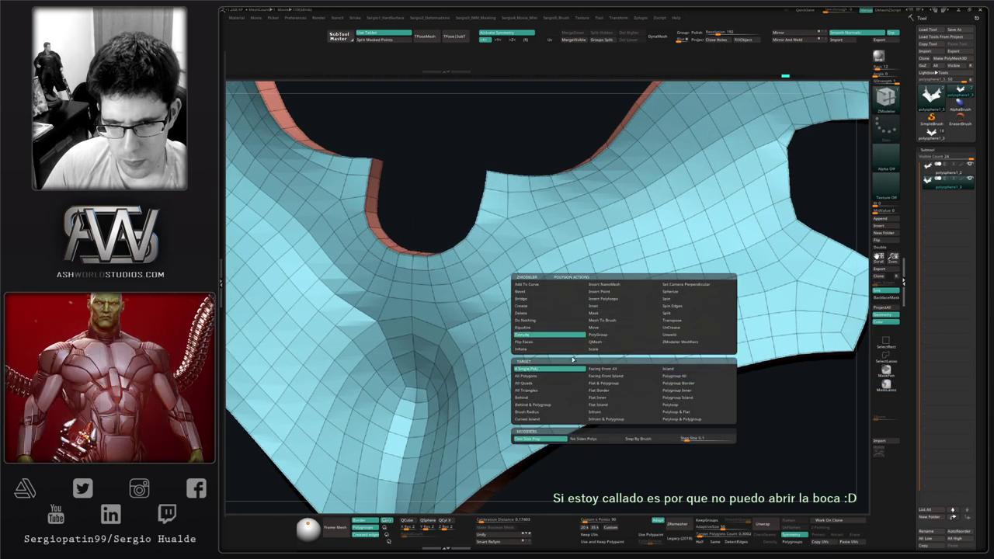
click(684, 406)
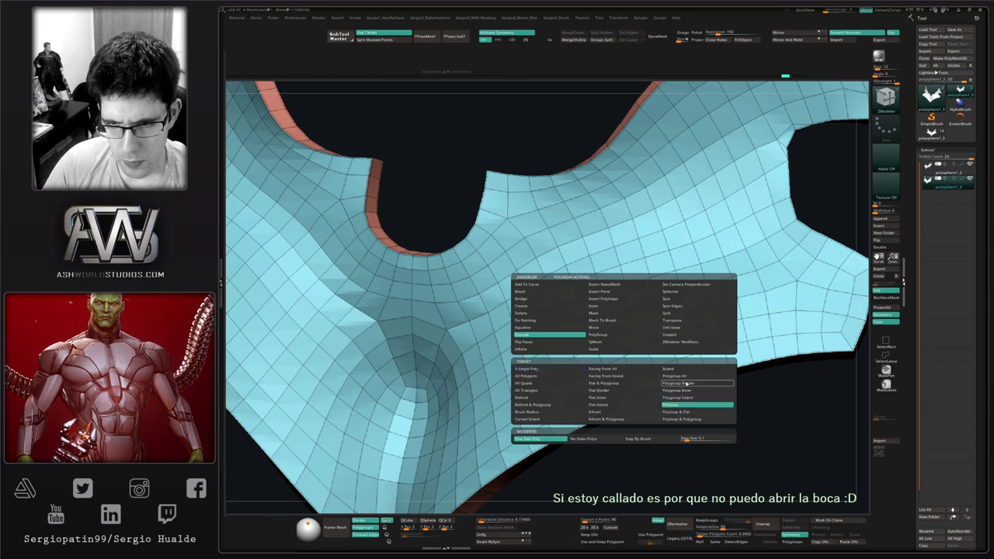
click(687, 384)
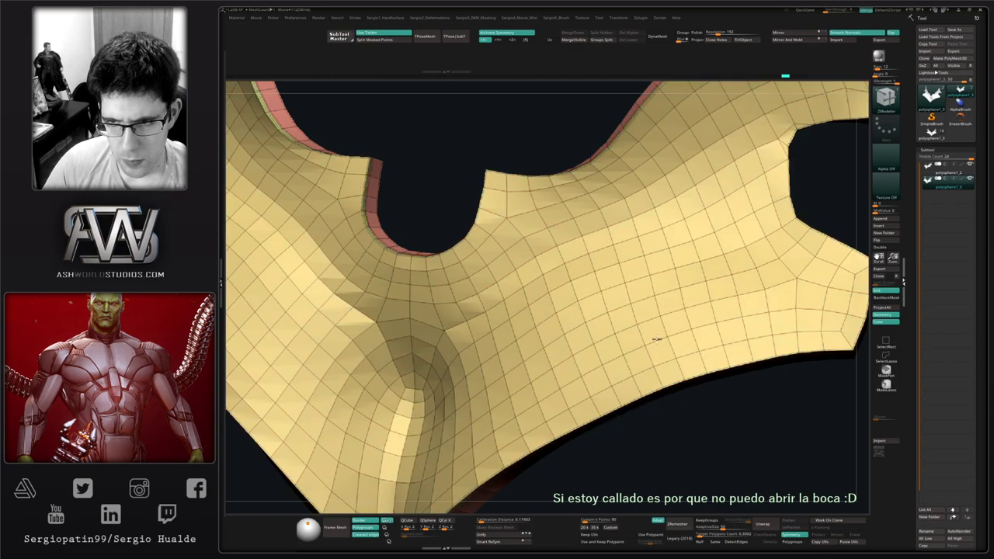
drag(657, 339, 656, 344)
Isolate the extruded front panel, show the collar again and adjust the panel with the transform gizmo.
key(w)
ctrl+right_drag(599, 342, 602, 339)
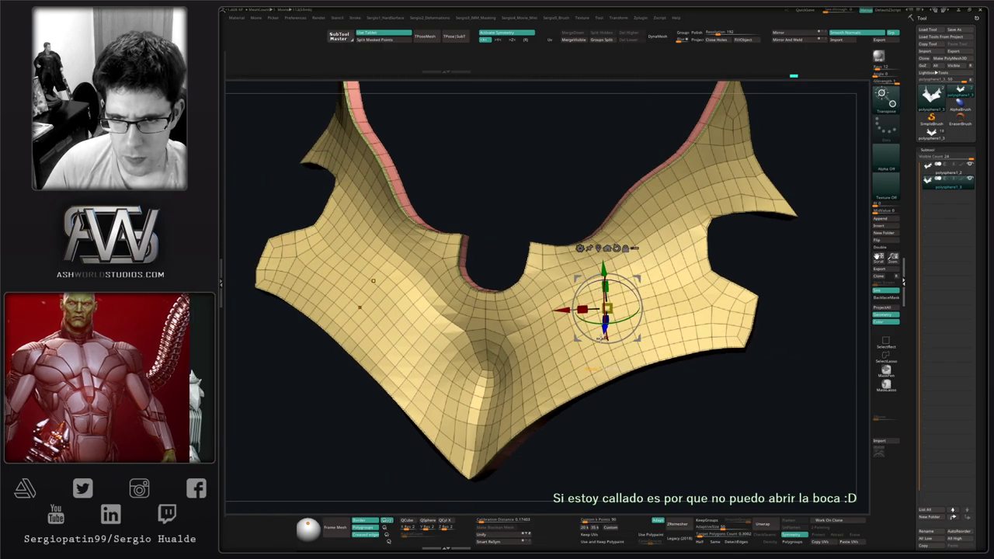
key(q)
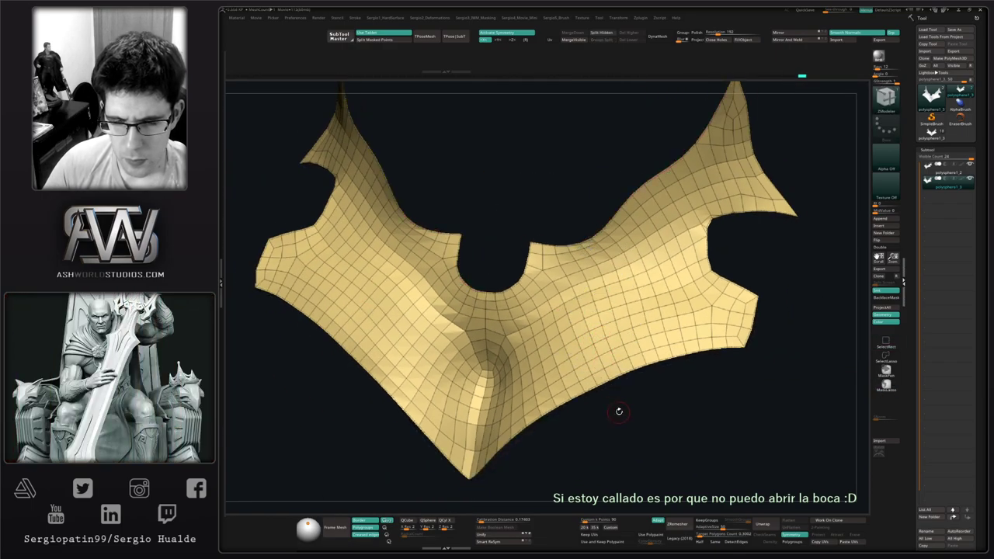
key(w)
drag(533, 340, 387, 279)
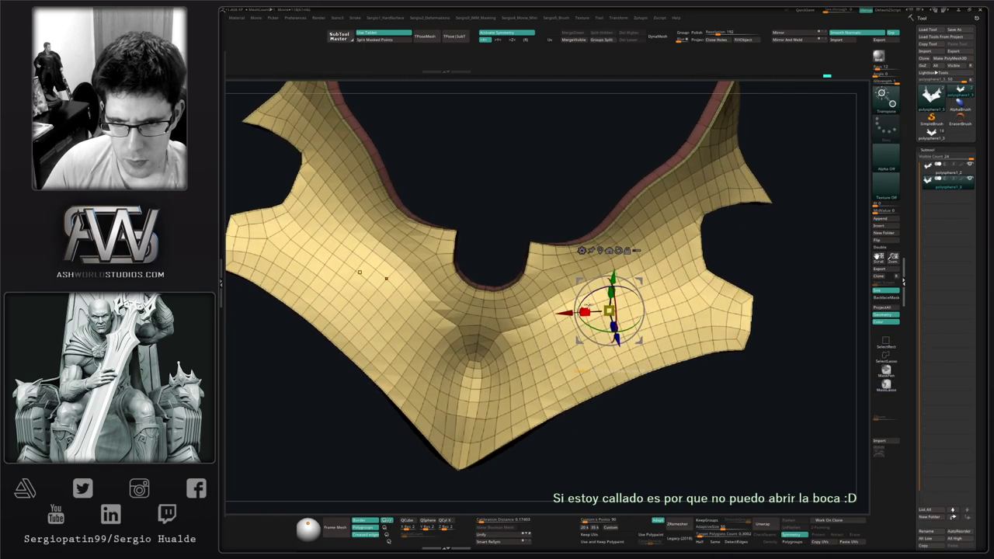
mouse_move(606, 310)
ctrl+mouse_down()
mouse_move(588, 316)
mouse_move(726, 321)
ctrl+mouse_up()
Reshape the extruded front panel around the side notch and upper side tip with the Move brush.
key(f)
key(q)
key(s)
drag(684, 263, 690, 255)
ctrl+right_drag(701, 230, 697, 291)
key(s)
mouse_move(701, 250)
mouse_down()
mouse_move(691, 250)
mouse_move(787, 222)
mouse_move(769, 256)
mouse_move(748, 266)
mouse_move(729, 210)
mouse_move(742, 187)
mouse_move(723, 203)
mouse_move(611, 231)
mouse_move(633, 222)
mouse_move(681, 252)
mouse_move(724, 223)
mouse_up()
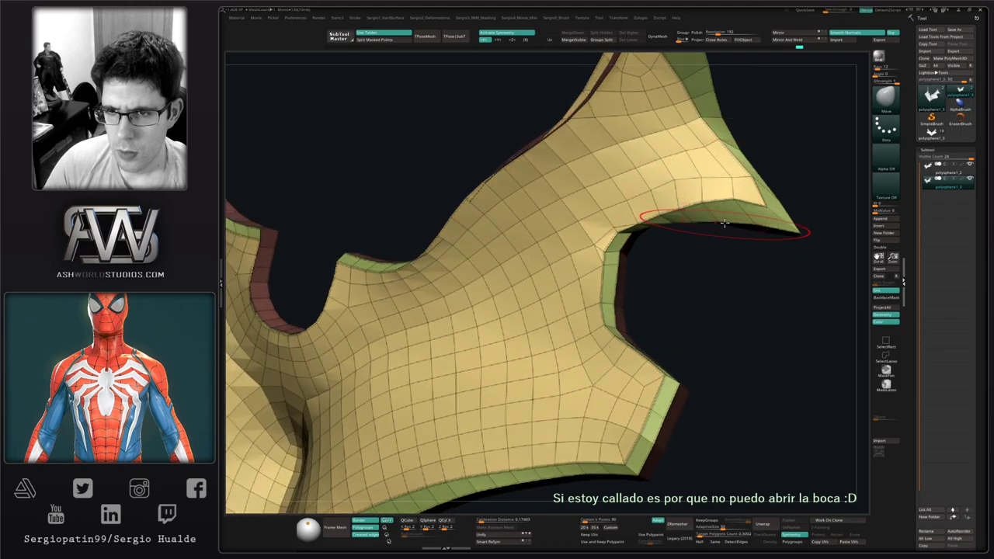
drag(635, 239, 640, 218)
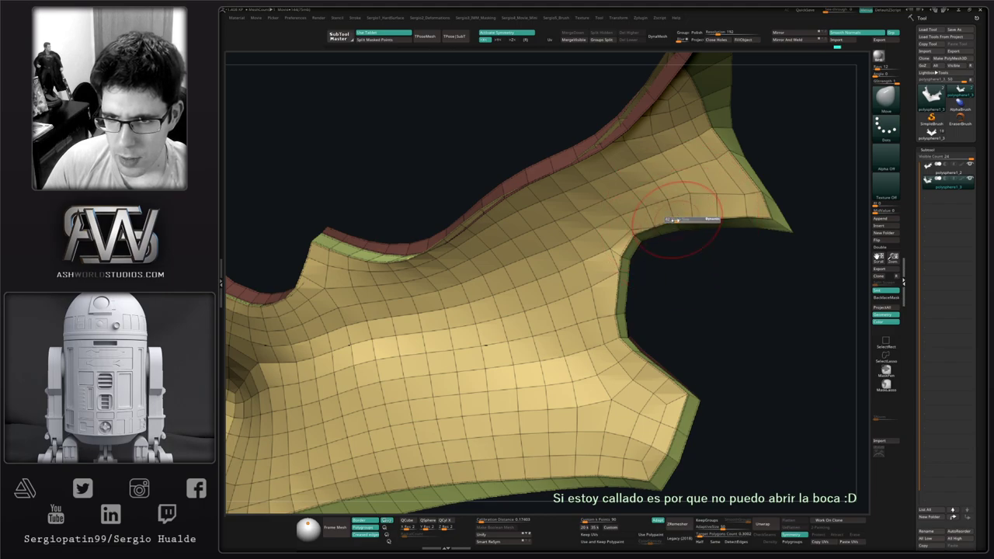
mouse_move(694, 216)
mouse_down()
mouse_move(668, 248)
mouse_move(651, 243)
mouse_move(724, 235)
mouse_move(679, 262)
mouse_move(665, 257)
mouse_up()
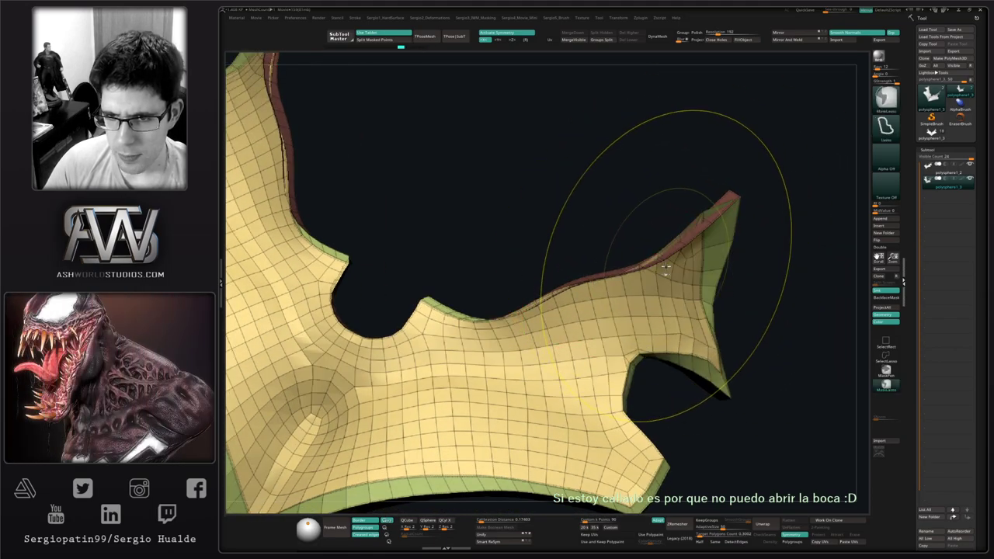
Undo the front panel's adjustments and its extrusion.
key(ctrl+shift)
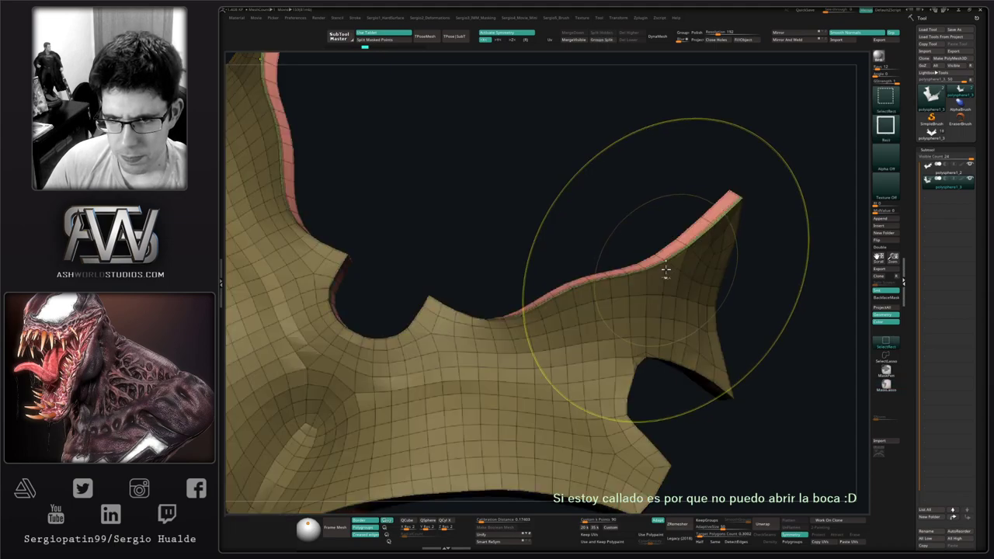
mouse_move(663, 272)
mouse_down()
mouse_move(711, 221)
mouse_move(705, 271)
mouse_up()
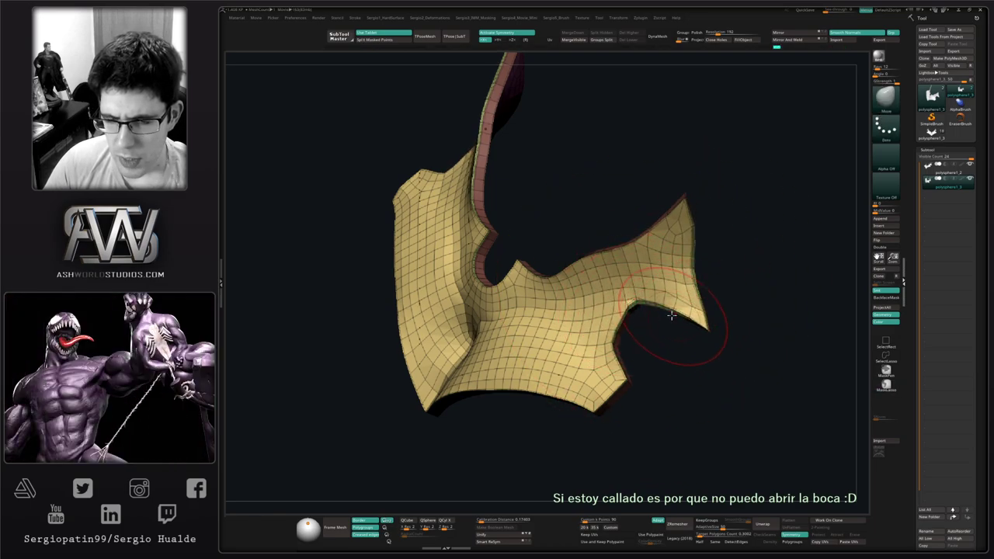
ctrl+right_drag(624, 274, 628, 306)
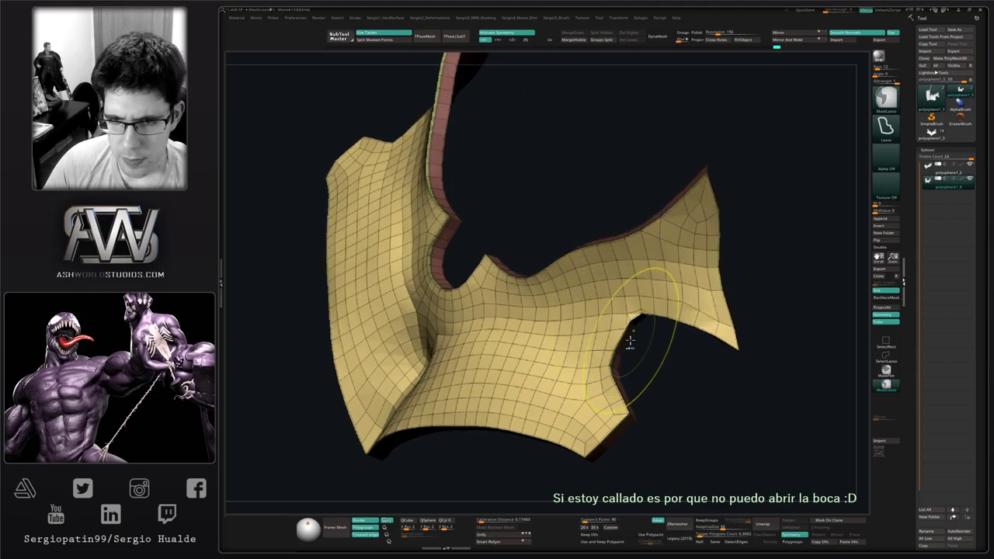
ctrl+click(631, 342)
ctrl+click(632, 340)
ctrl+shift+click(632, 342)
mouse_move(632, 341)
ctrl+right_down()
mouse_move(646, 498)
mouse_move(635, 355)
ctrl+right_up()
Extrude the collar's side wall outwards with ZModeler, using the Polyloop target, to form a narrow border band.
key(b)
key(z)
key(m)
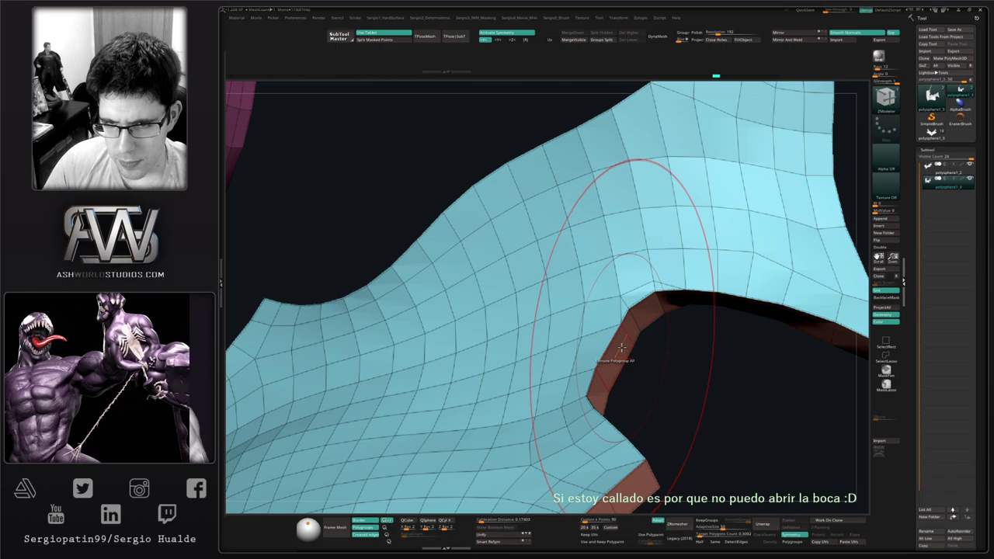
key(space)
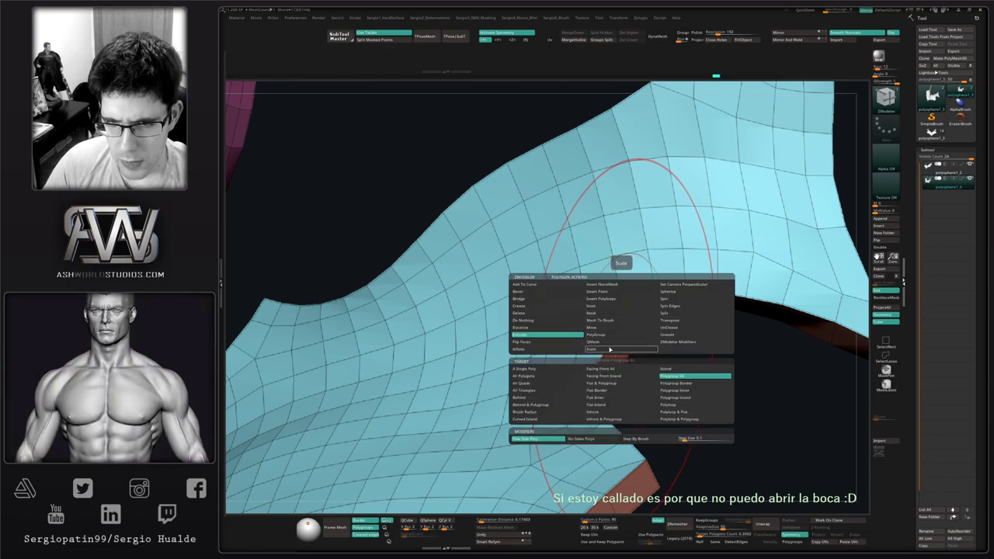
key(space)
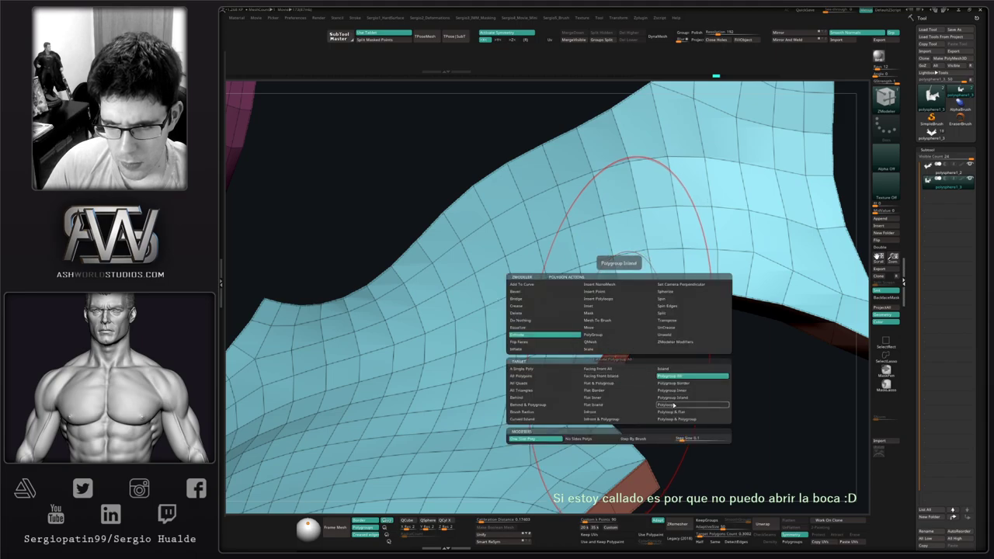
click(673, 406)
drag(648, 362, 642, 355)
ctrl+right_drag(642, 355, 856, 181)
Return to the full character with all its parts shown and delete the old dense collar subtool.
click(932, 133)
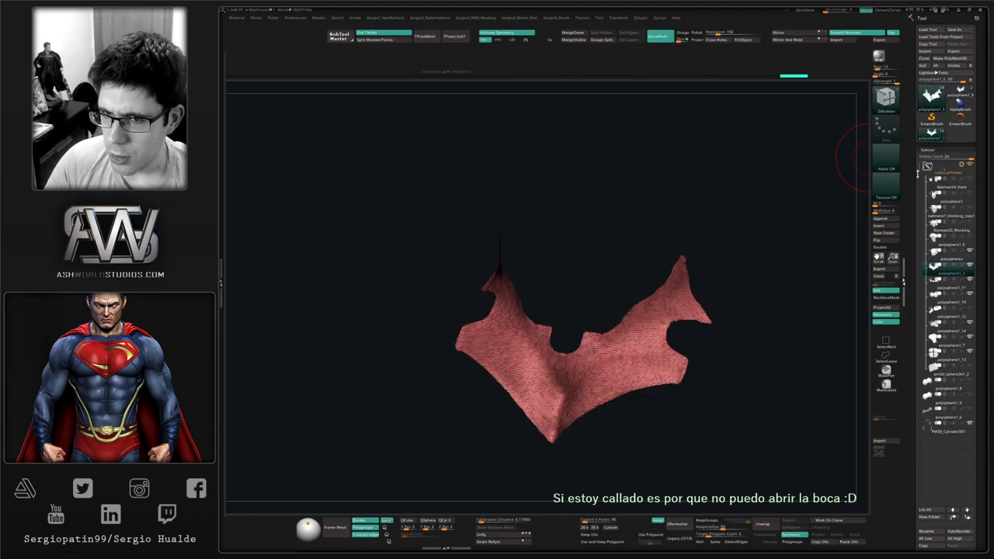
click(837, 258)
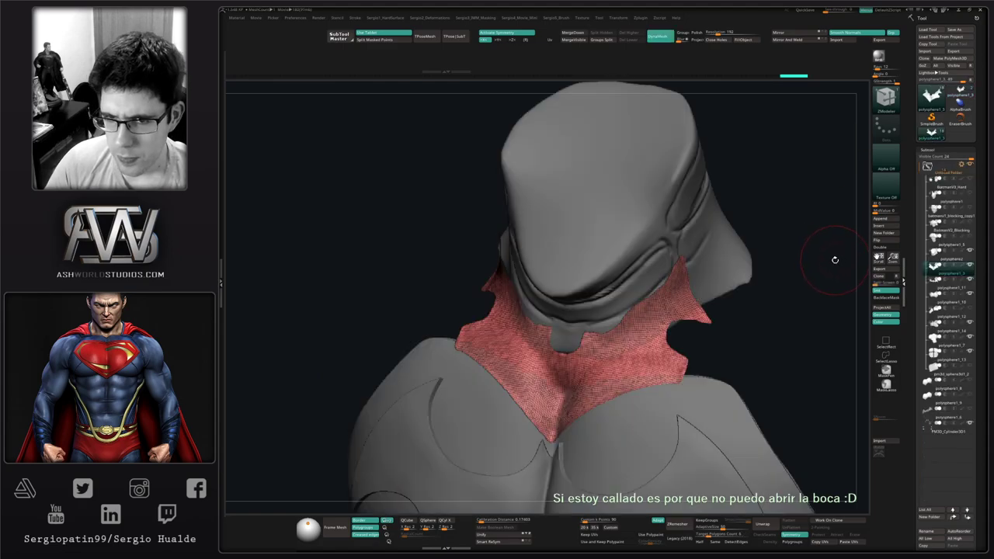
key(Delete)
click(863, 296)
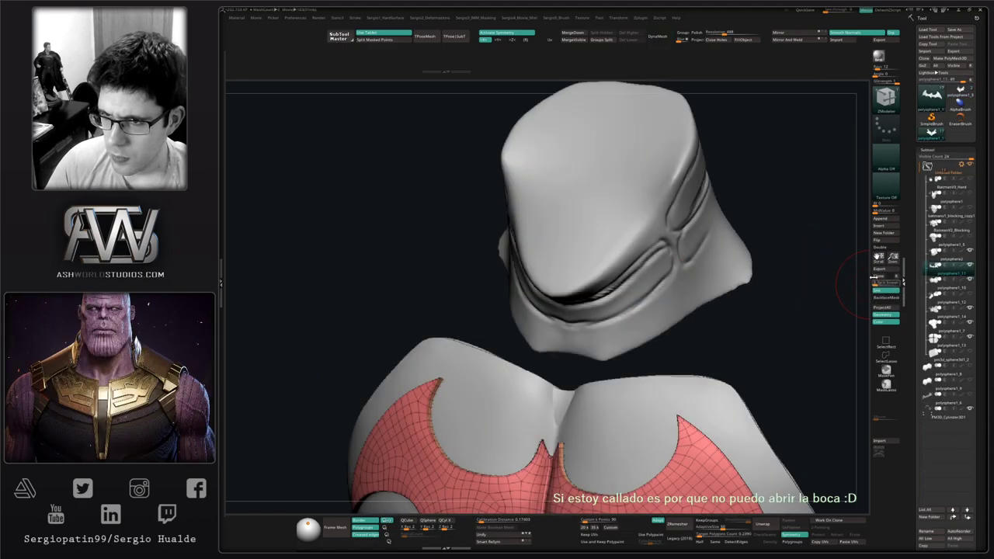
Append the new low-poly collar to the character and make it the active subtool.
click(888, 220)
click(731, 236)
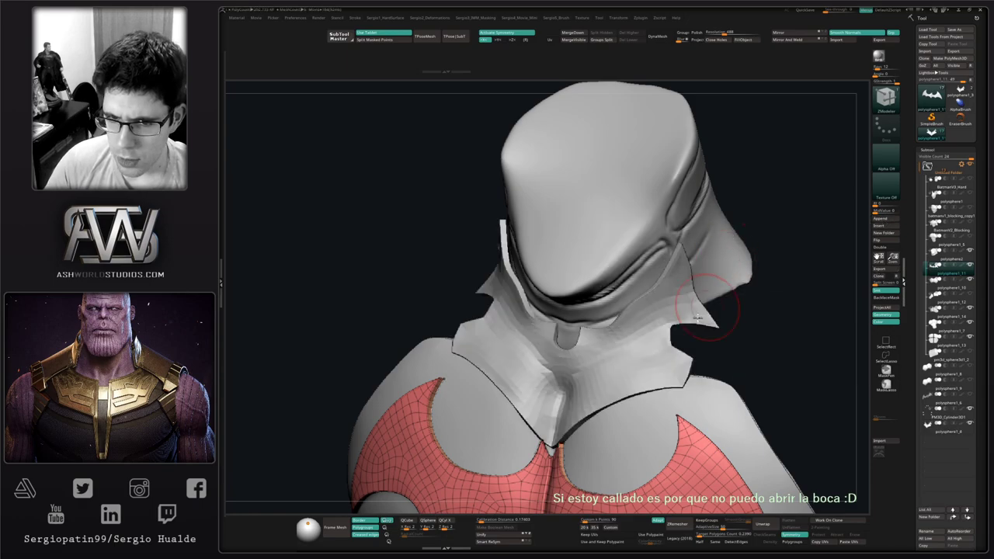
alt+click(656, 367)
Fit the collar around the neck and chest with the Move brush, adjusting its side tips and lower point.
key(b)
key(m)
key(v)
ctrl+right_drag(656, 367, 688, 366)
right_drag(730, 299, 701, 288)
mouse_move(701, 289)
mouse_down()
mouse_move(712, 285)
mouse_move(707, 273)
mouse_up()
right_drag(637, 348, 673, 379)
drag(674, 379, 671, 378)
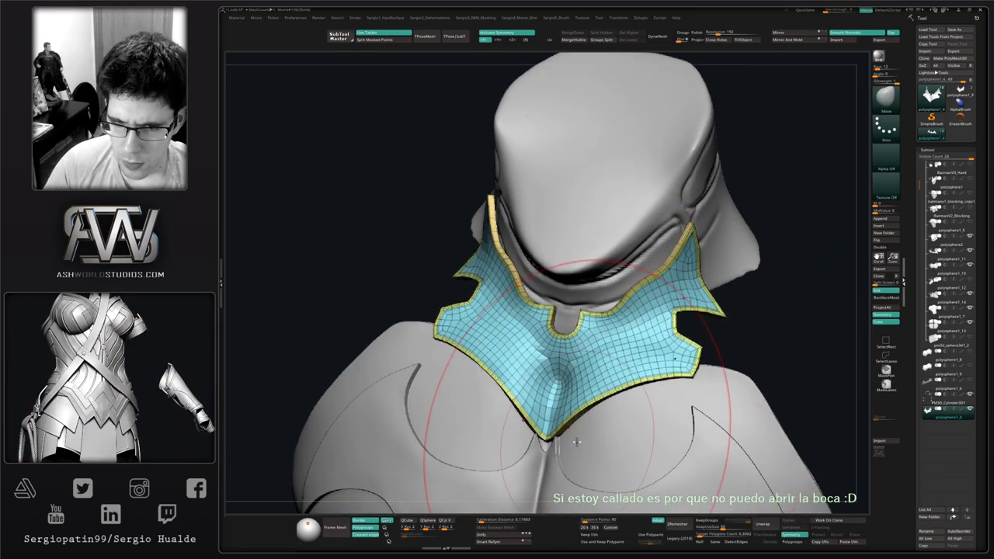
drag(558, 448, 558, 441)
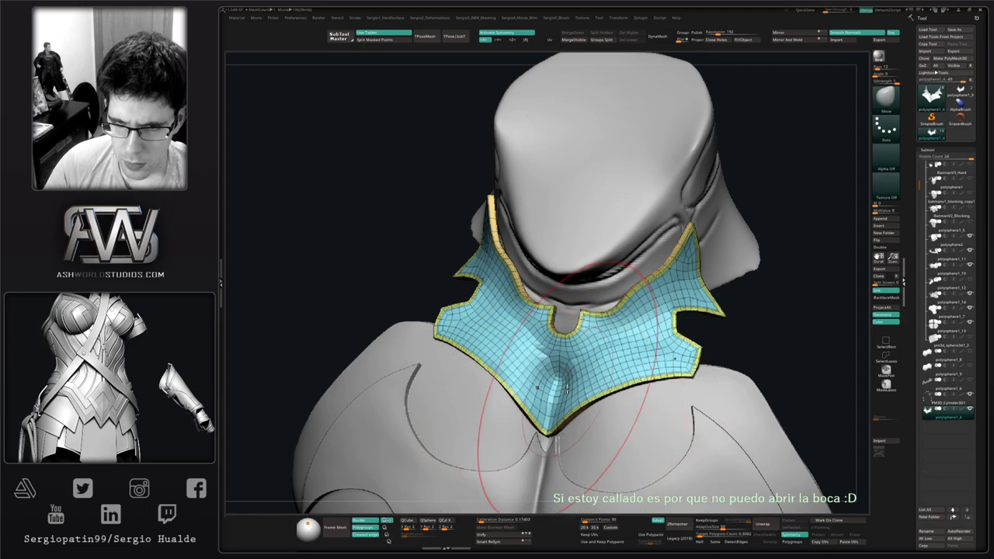
mouse_move(594, 363)
right_down()
mouse_move(568, 340)
mouse_move(619, 379)
mouse_move(568, 355)
mouse_move(578, 366)
right_up()
Set up the DamStandard brush with the BrushAlpha alpha and work on the crease at the collar's centre.
key(shift+f)
key(s)
key(s)
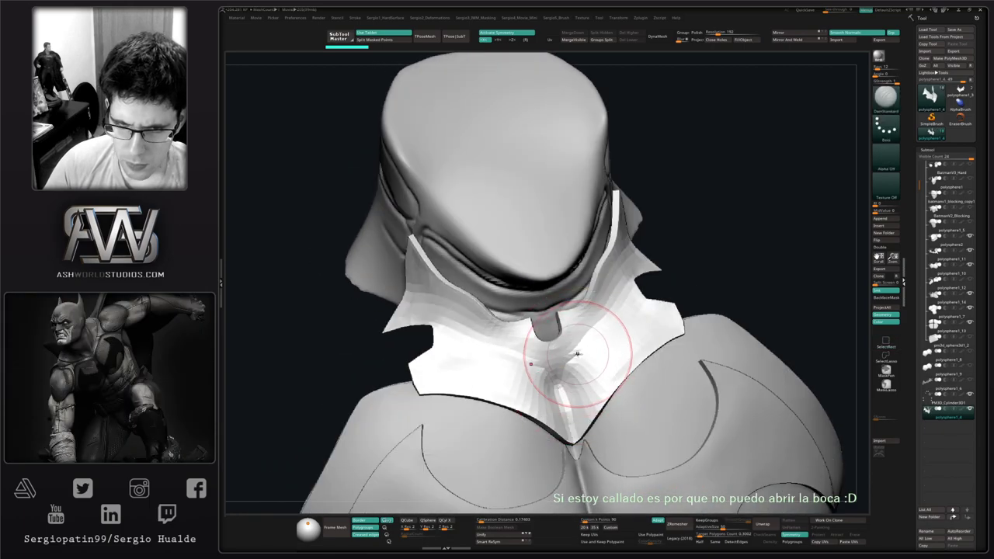
key(alt+a)
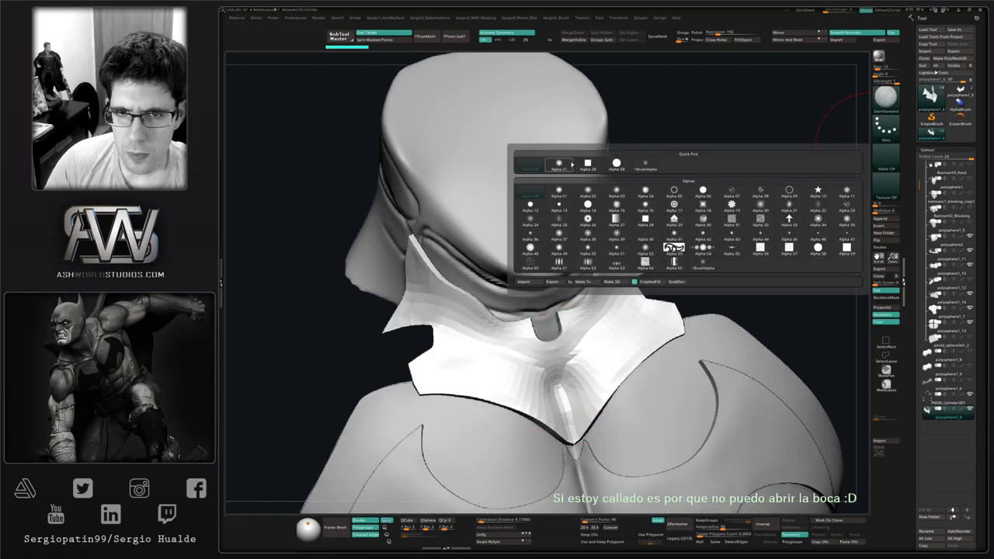
click(646, 166)
ctrl+shift+click(884, 157)
ctrl+shift+click(532, 167)
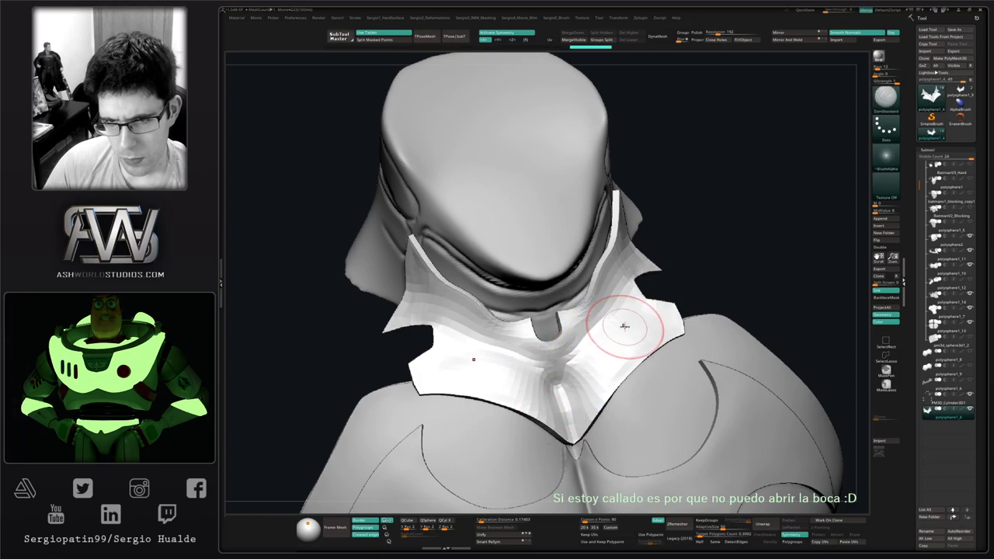
right_drag(624, 327, 624, 308)
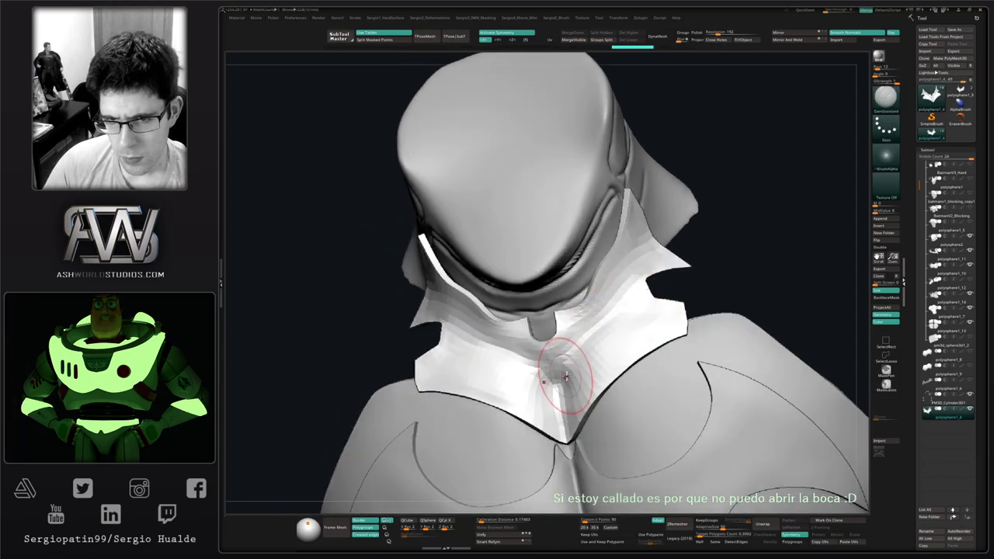
Shape the collar's central fold with the Move brush and smooth the surface just below the throat notch.
mouse_move(566, 377)
right_down()
mouse_move(595, 333)
mouse_move(640, 337)
mouse_move(635, 313)
mouse_move(628, 346)
mouse_move(611, 353)
right_up()
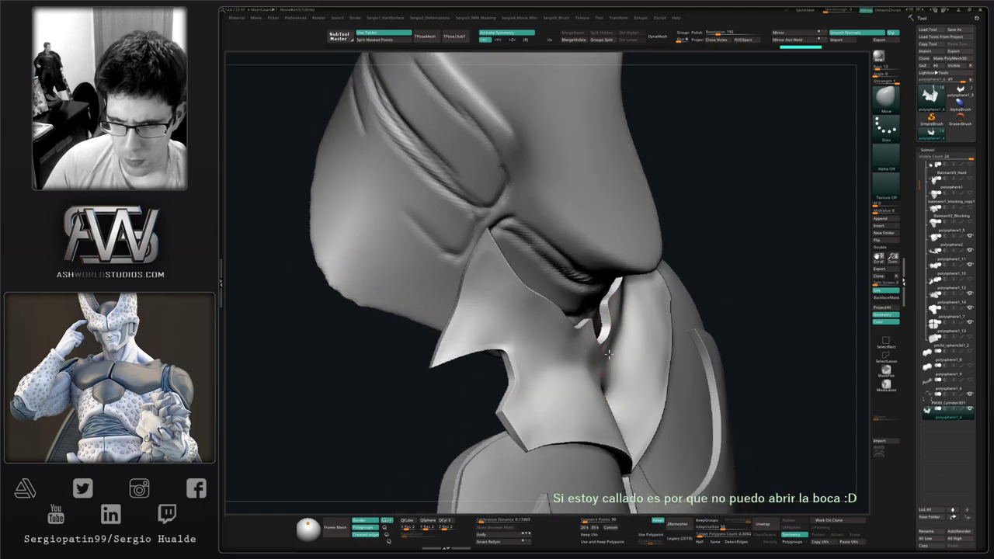
right_drag(609, 354, 605, 363)
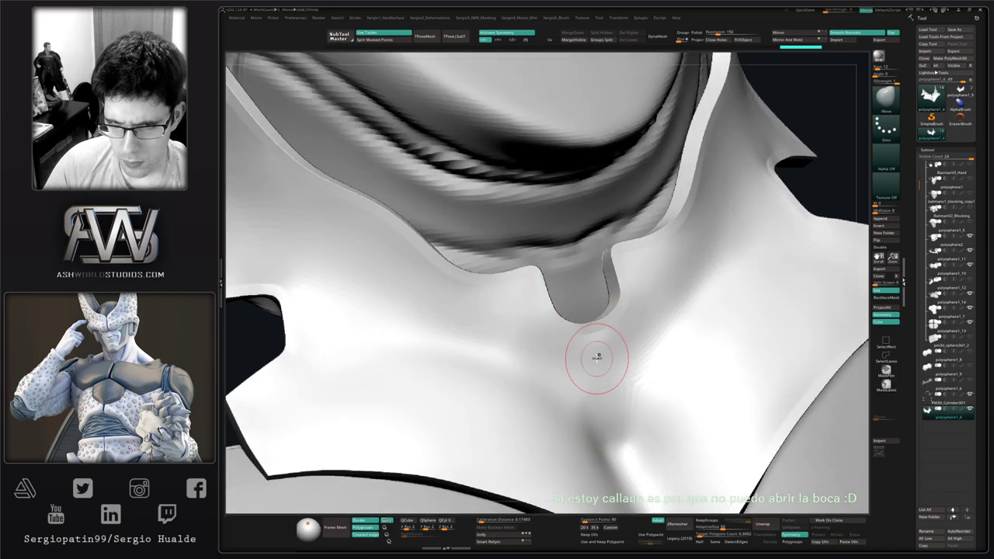
key(shift+f)
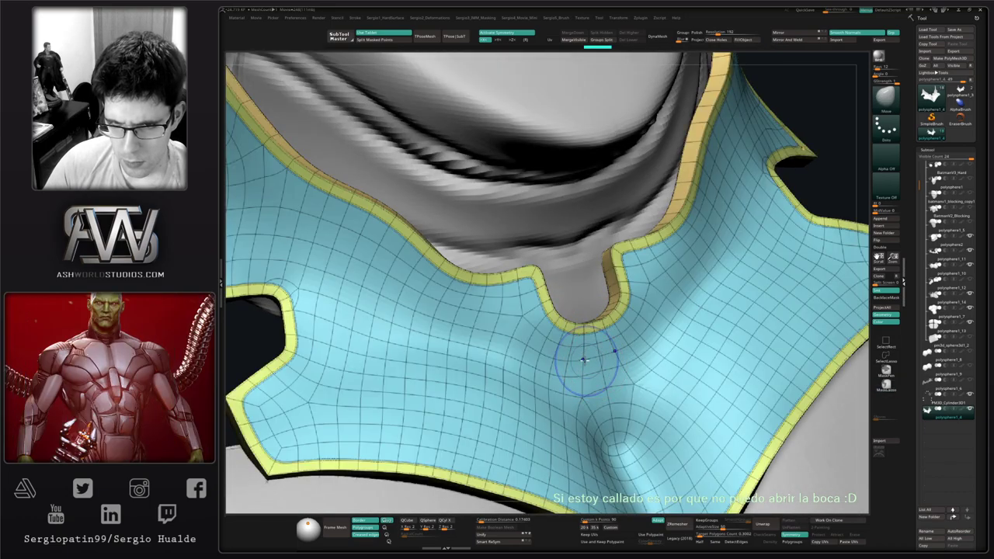
key(shift+f)
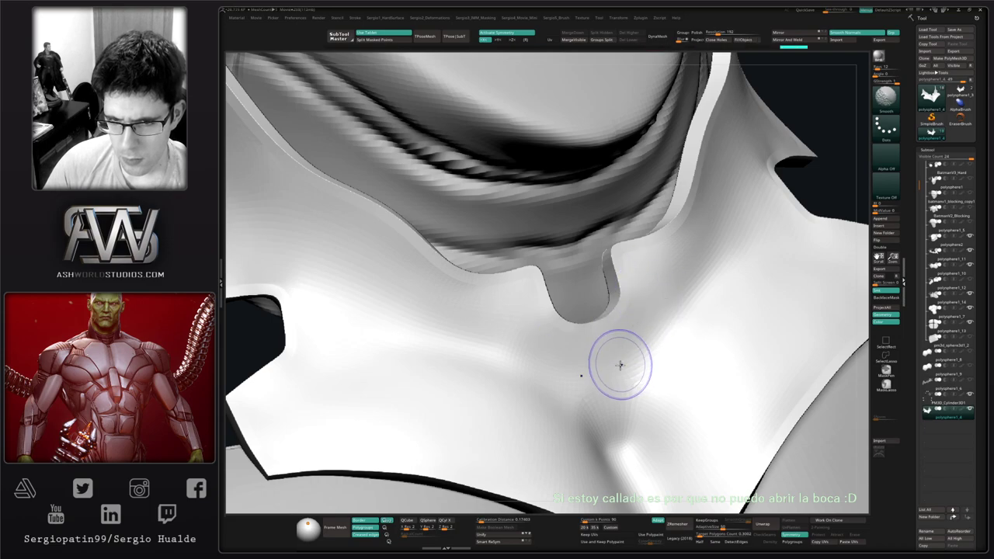
mouse_move(604, 396)
ctrl+right_down()
mouse_move(623, 346)
mouse_move(581, 359)
mouse_move(630, 347)
mouse_move(633, 369)
ctrl+right_up()
mouse_move(633, 369)
right_down()
mouse_move(646, 428)
mouse_move(646, 329)
mouse_move(647, 356)
right_up()
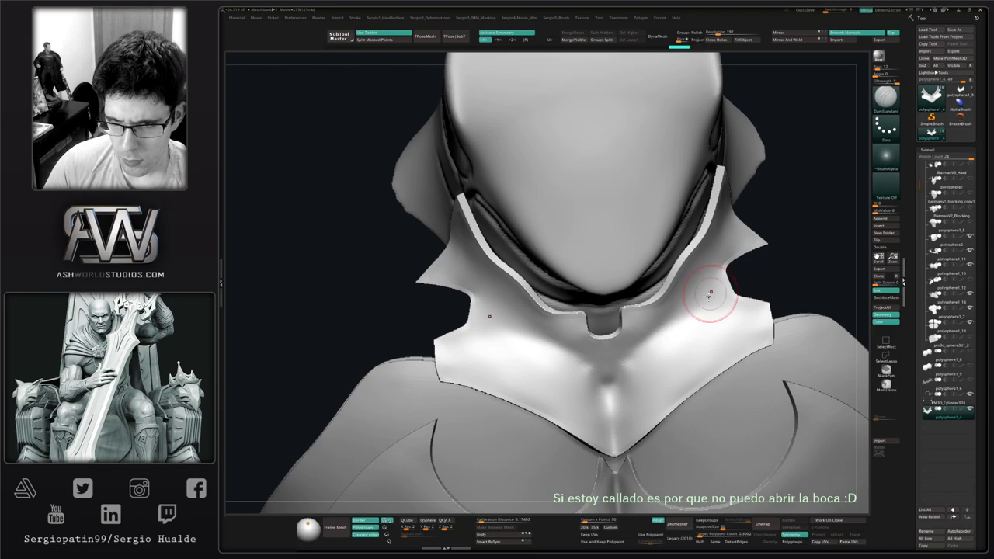
Build up the collar on both sides of its central fold with the Clay brush and smooth the result.
key(ctrl)
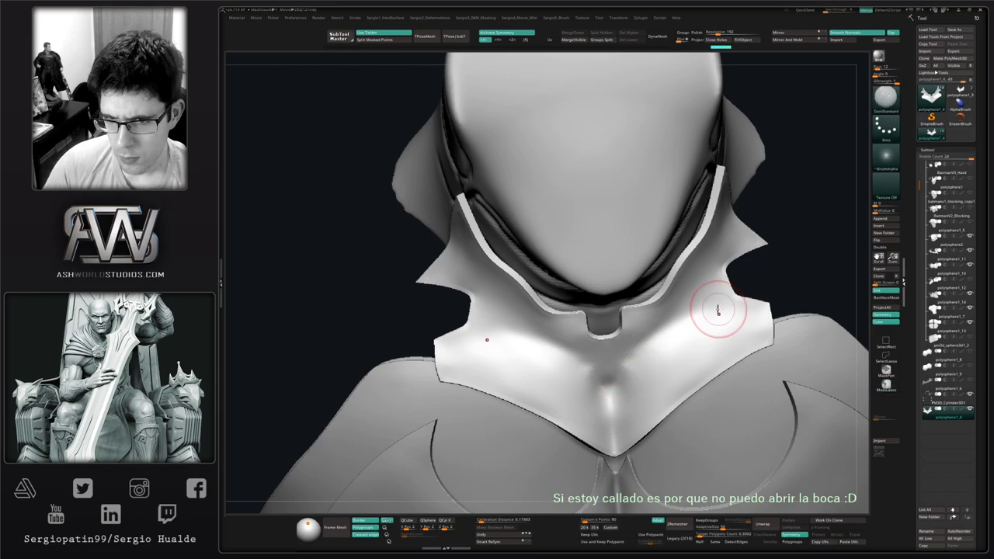
right_drag(715, 311, 674, 325)
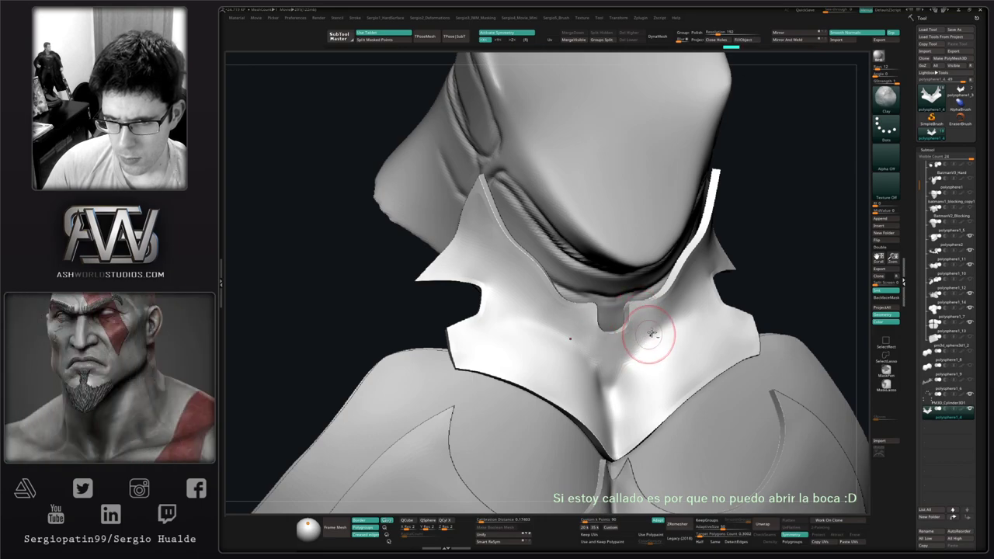
key(space)
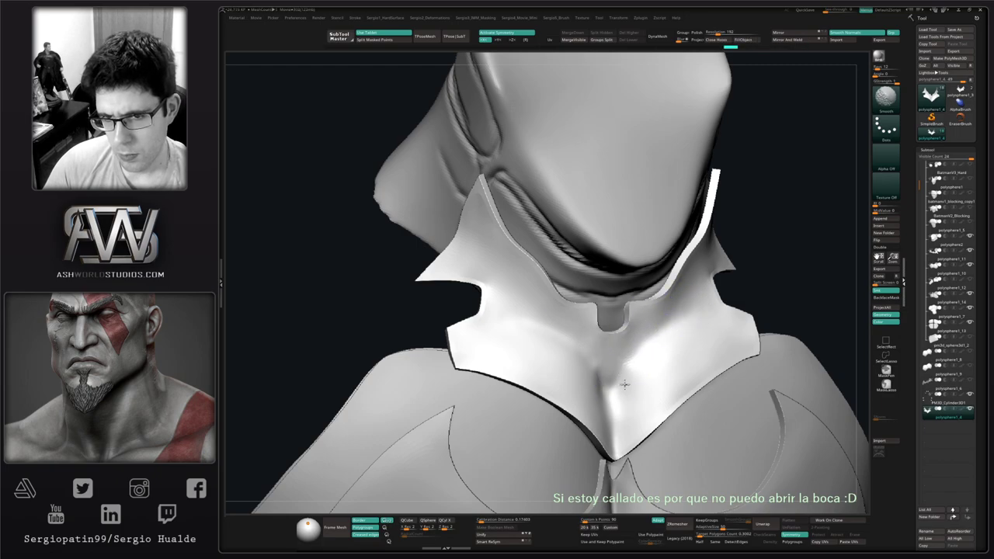
right_drag(639, 381, 670, 295)
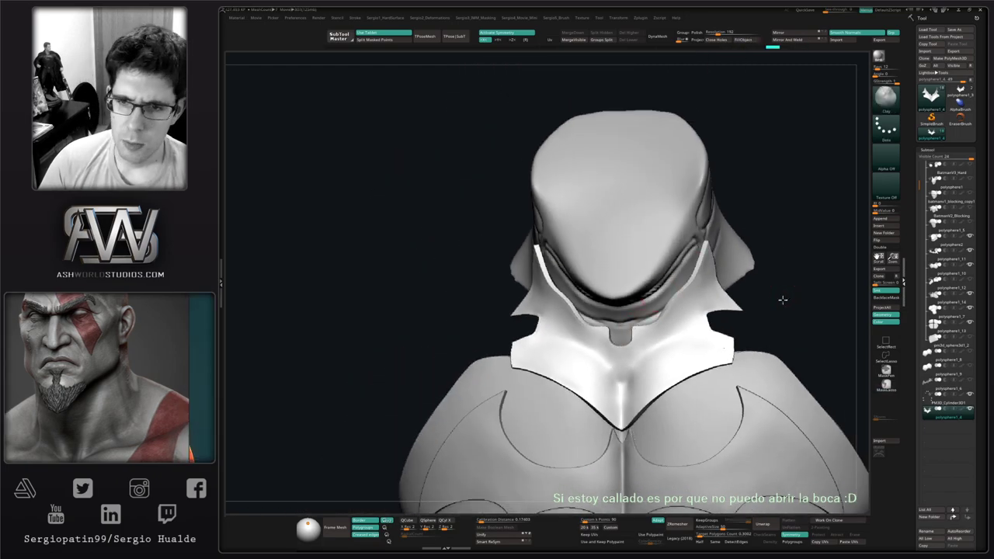
mouse_move(781, 300)
right_down()
mouse_move(679, 309)
mouse_move(655, 362)
right_up()
Reposition the whole collar against the neck and chest with the transform gizmo.
key(w)
key(ctrl+d)
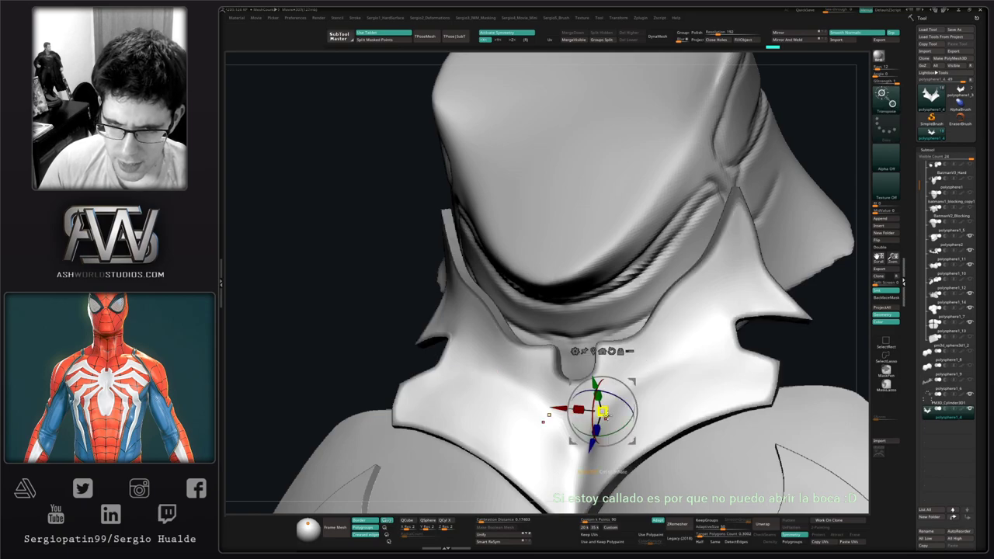
key(q)
mouse_move(626, 395)
right_down()
mouse_move(660, 355)
mouse_move(561, 333)
right_up()
key(w)
alt+drag(655, 405, 594, 331)
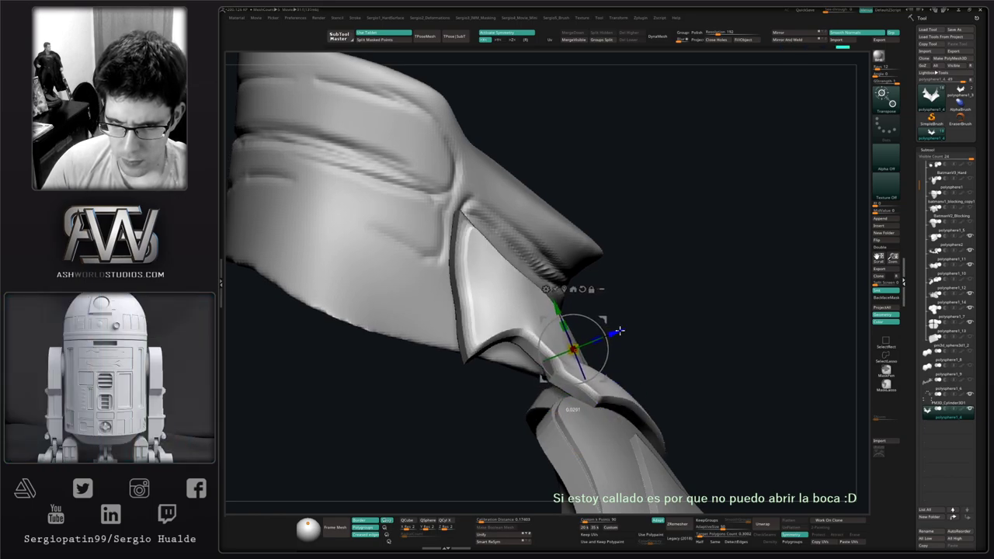
key(q)
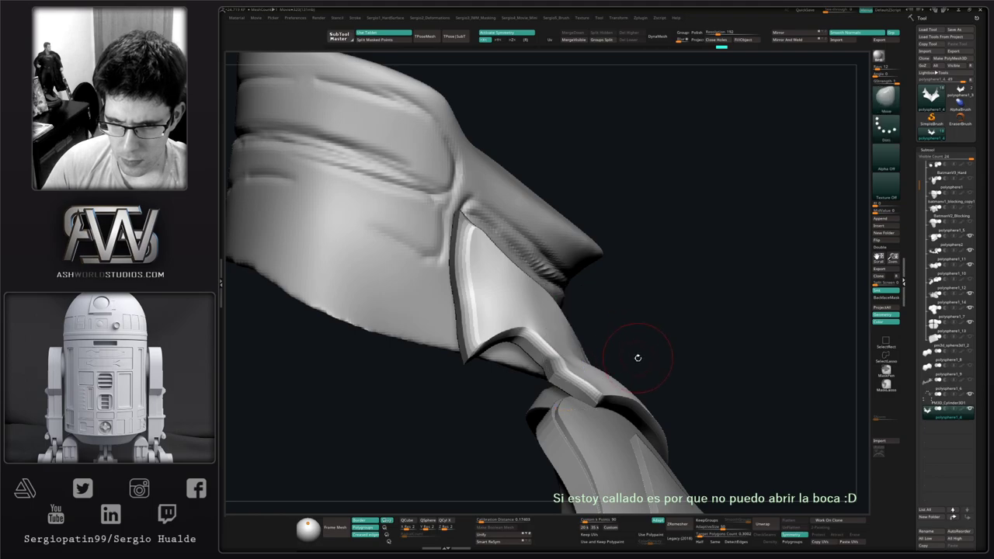
Adjust the collar's lower front edge in side profile with the Move brush so it follows the chest.
key(s)
drag(639, 360, 657, 363)
drag(653, 412, 642, 409)
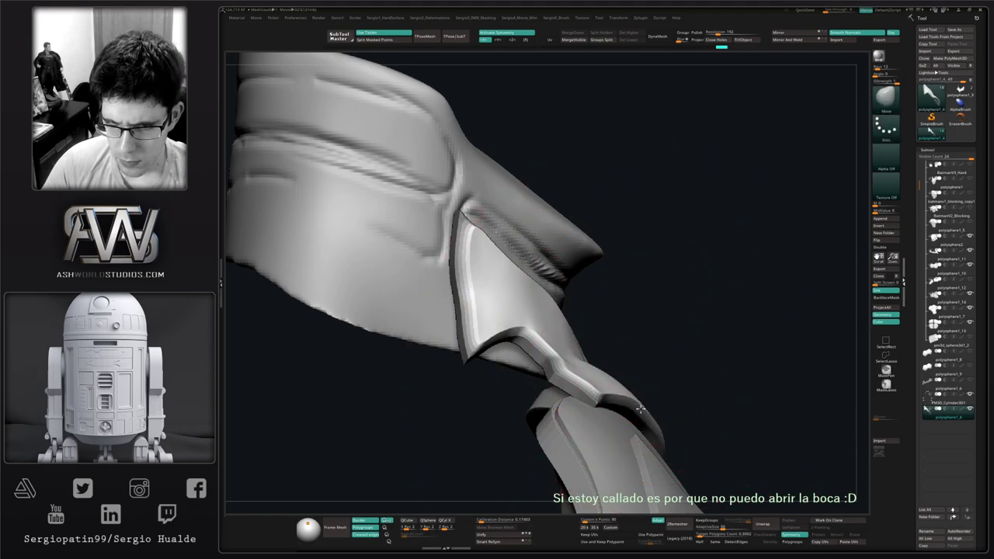
right_drag(641, 399, 678, 377)
drag(678, 378, 674, 376)
right_drag(683, 379, 685, 369)
key(s)
mouse_move(684, 376)
mouse_down()
mouse_move(665, 311)
mouse_move(631, 316)
mouse_up()
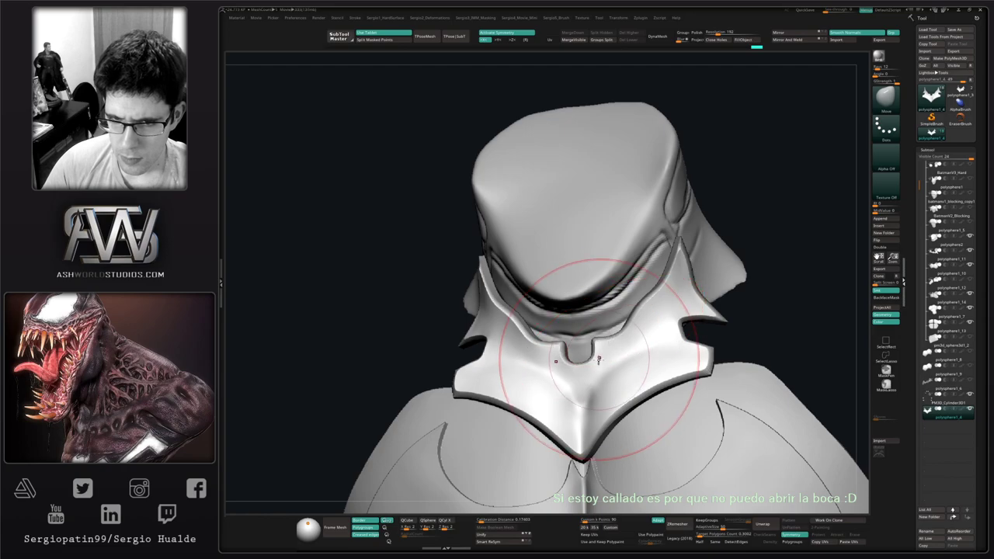
Refine the collar's centre below the throat notch and its upper side tips with the Move brush.
key(s)
drag(595, 363, 581, 372)
key(s)
right_drag(580, 373, 635, 374)
right_drag(440, 288, 462, 297)
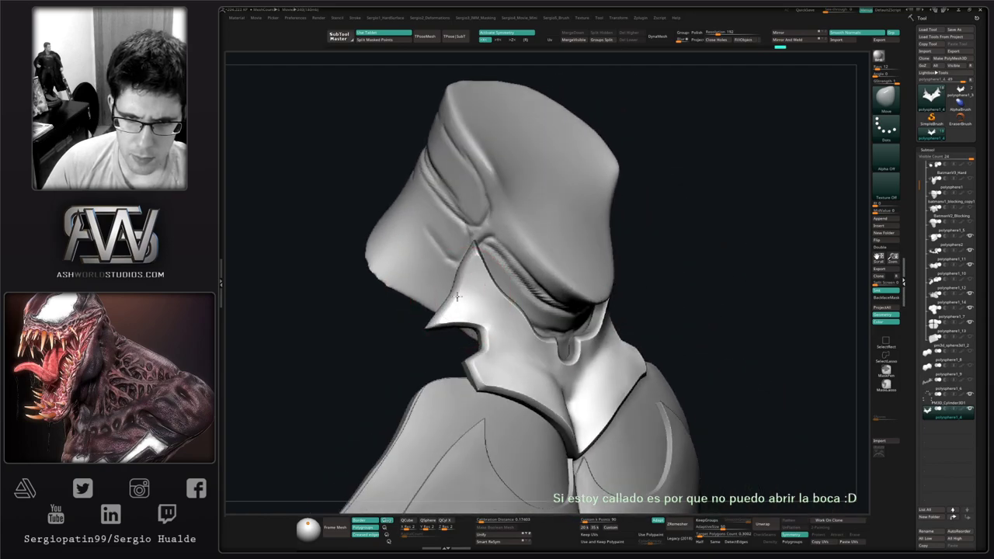
mouse_move(471, 273)
mouse_down()
mouse_move(482, 263)
mouse_move(472, 264)
mouse_up()
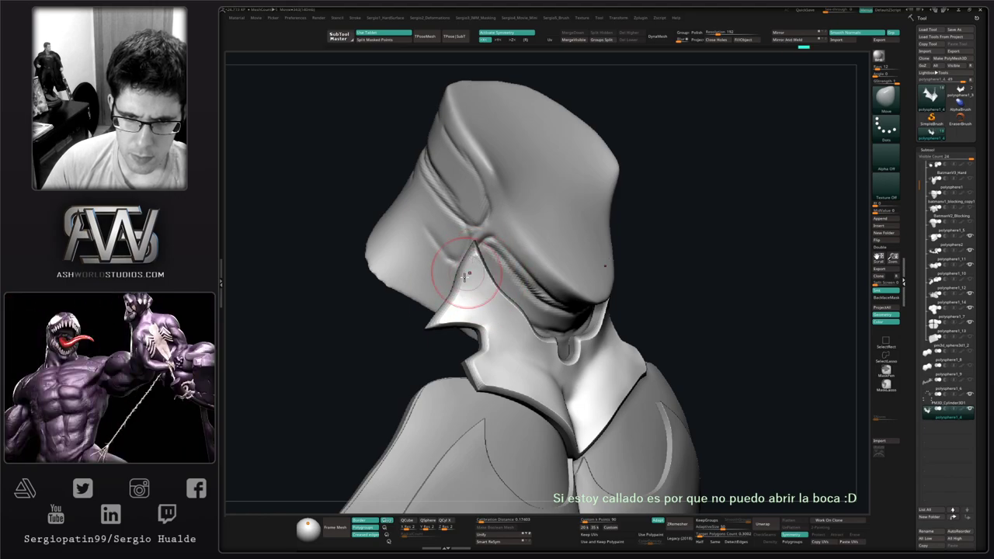
right_drag(485, 338, 472, 333)
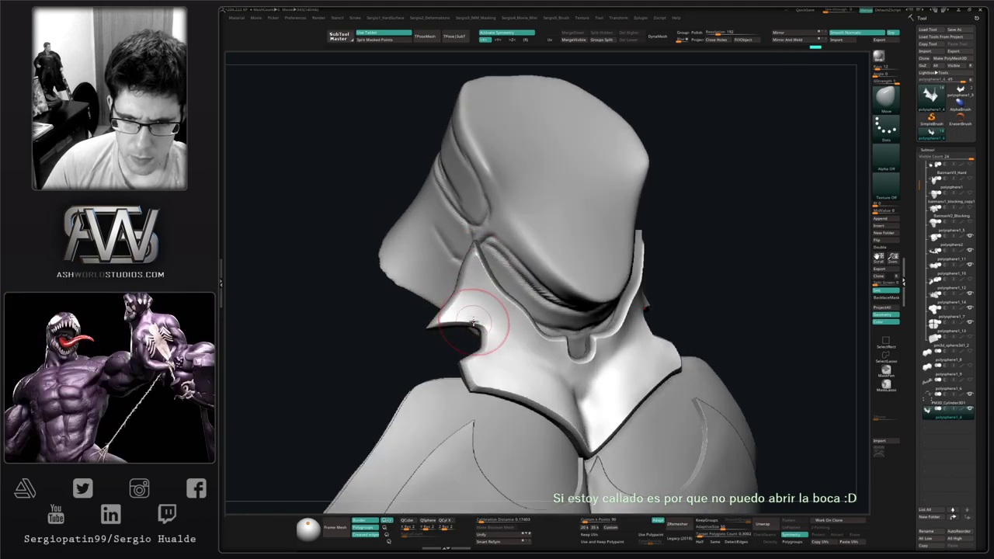
right_drag(500, 295, 466, 262)
Fit the collar's side edges closer to the shoulders and neck with the Move brush, working from several angles.
right_drag(602, 341, 575, 334)
drag(596, 334, 594, 332)
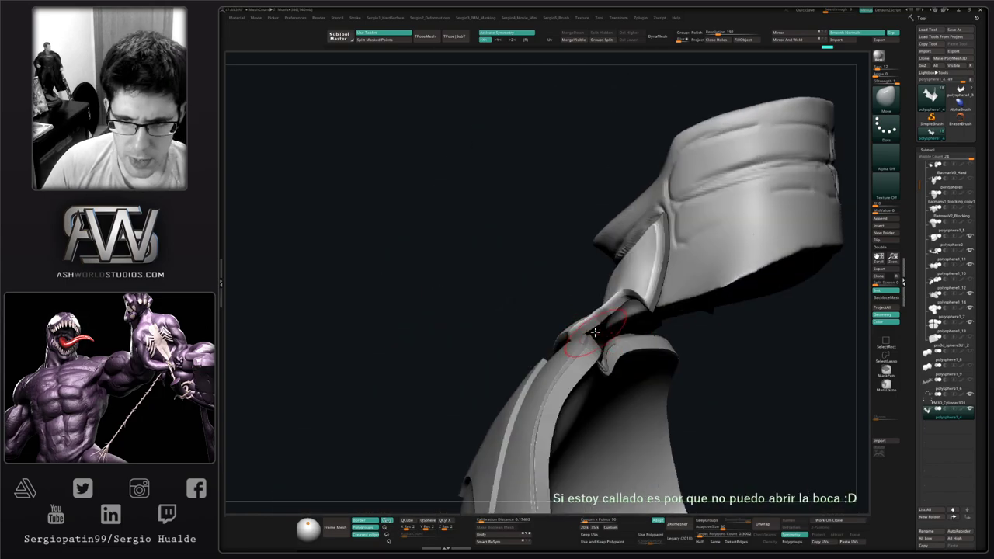
drag(515, 337, 544, 334)
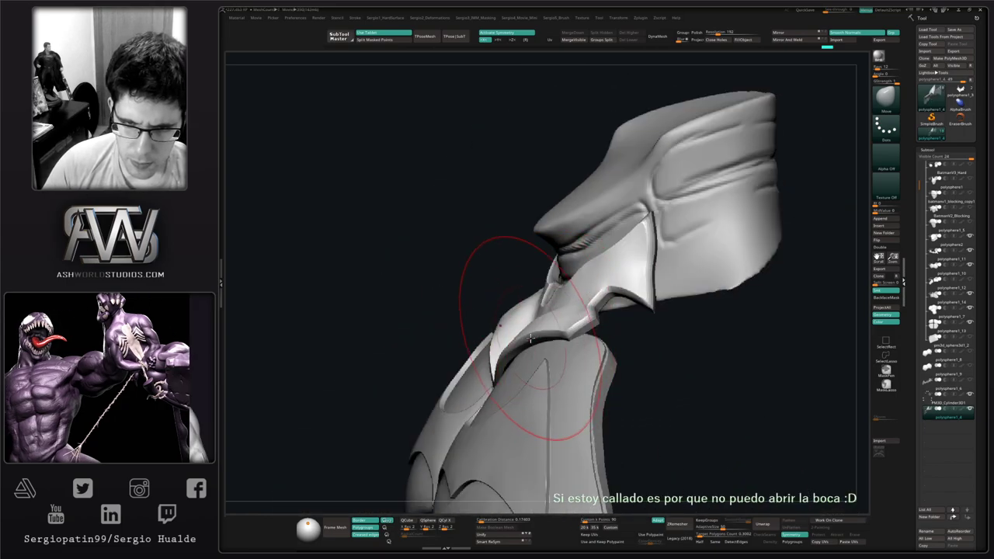
right_drag(529, 339, 594, 267)
drag(597, 275, 542, 314)
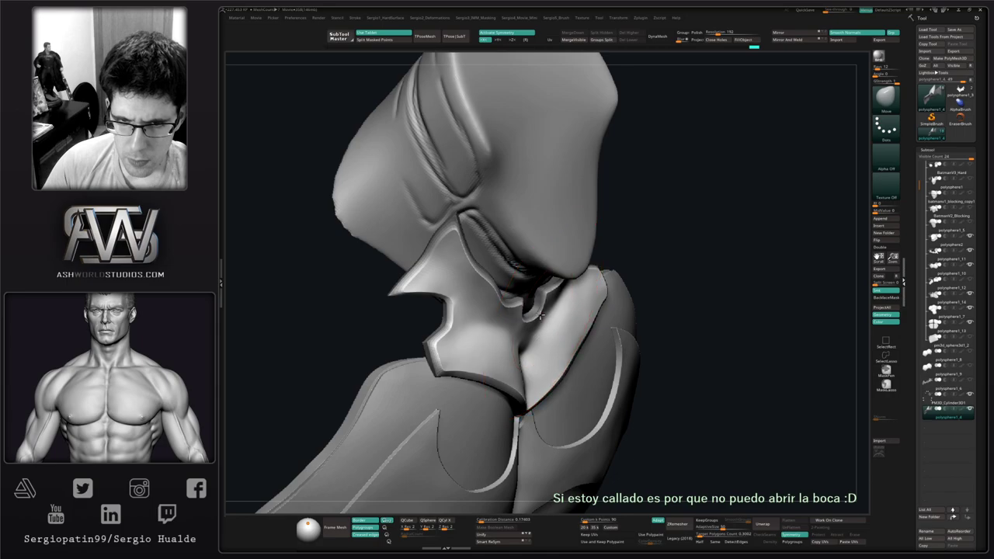
mouse_move(537, 317)
right_down()
mouse_move(466, 313)
mouse_move(538, 330)
right_up()
right_click(470, 312)
ctrl+right_drag(538, 330, 541, 308)
drag(541, 309, 578, 281)
Isolate the collar with its wireframe shown and crease the border's corner edges at the side points and upper tip with ZModeler.
key(alt+s)
mouse_move(593, 308)
ctrl+right_down()
mouse_move(588, 362)
mouse_move(638, 315)
mouse_move(614, 295)
mouse_move(610, 316)
mouse_move(634, 337)
mouse_move(643, 331)
ctrl+right_up()
key(shift+f)
key(space)
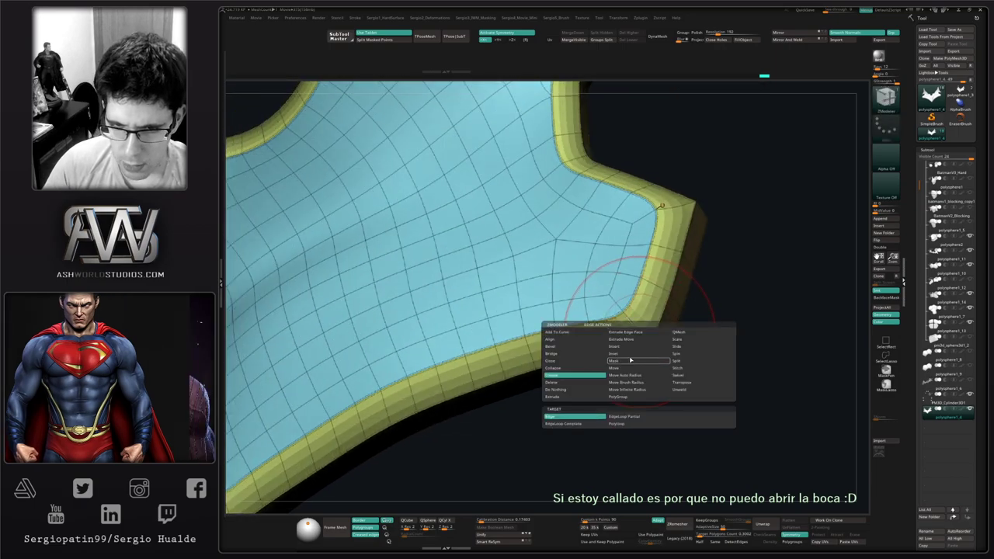
click(592, 374)
alt+right_drag(683, 191, 655, 284)
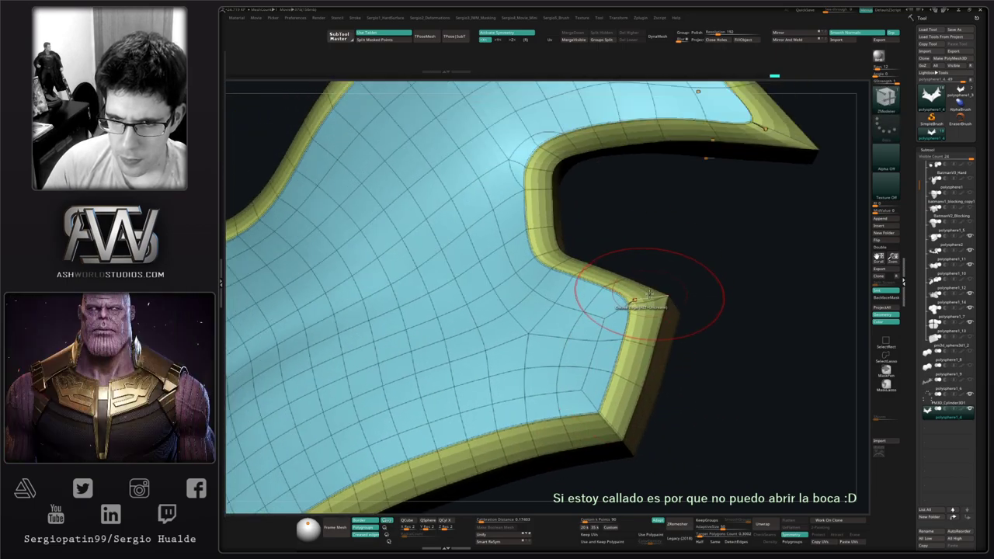
drag(643, 287, 597, 322)
alt+right_drag(584, 143, 644, 380)
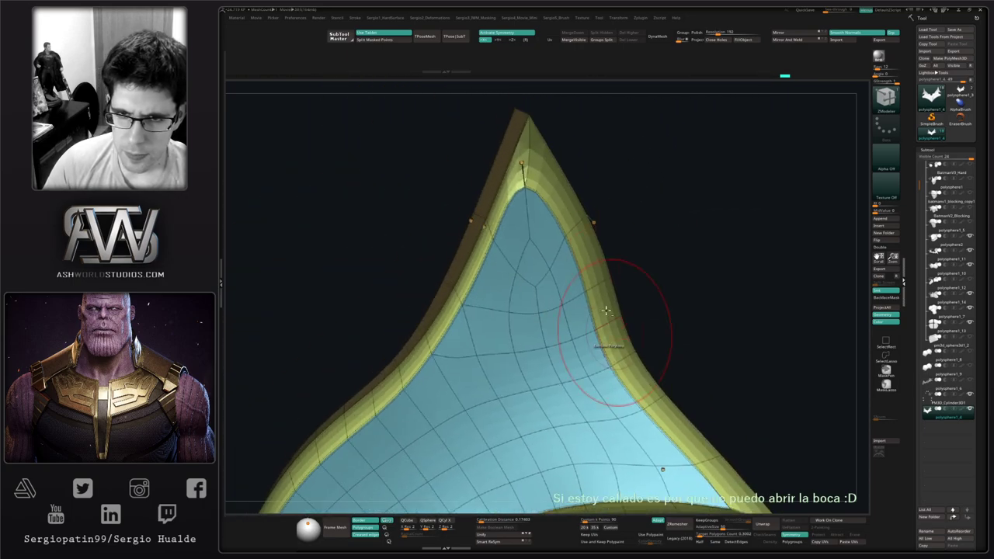
click(524, 152)
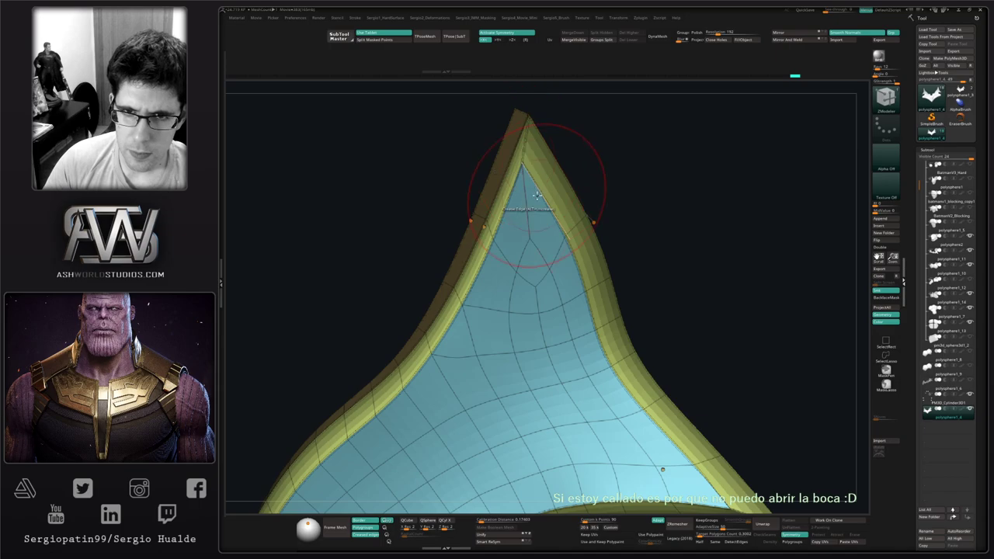
Sharpen the collar's upper tip and straighten the border around it with the Move brush.
key(b)
key(m)
key(v)
right_drag(533, 194, 525, 149)
drag(530, 161, 533, 158)
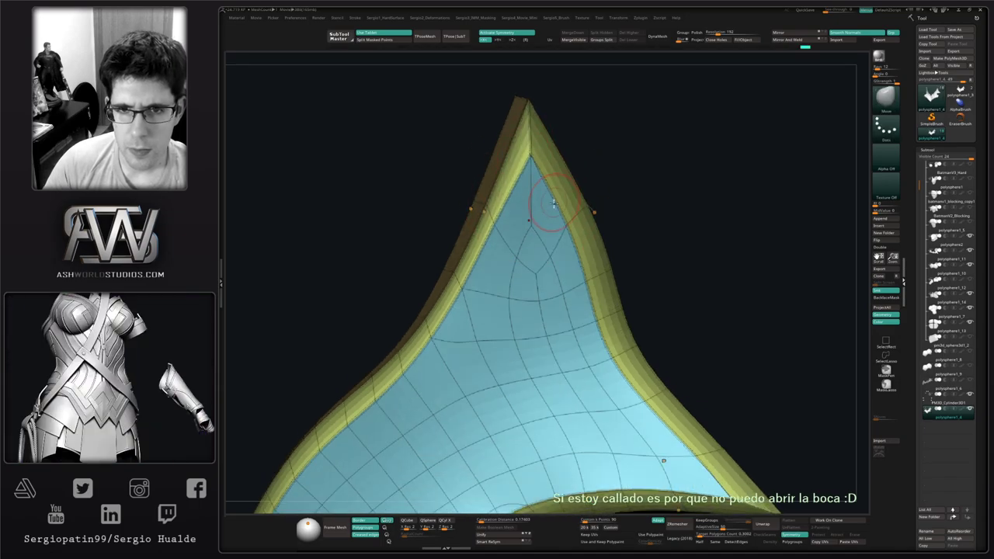
right_drag(599, 214, 544, 217)
drag(528, 154, 523, 147)
right_drag(529, 155, 543, 157)
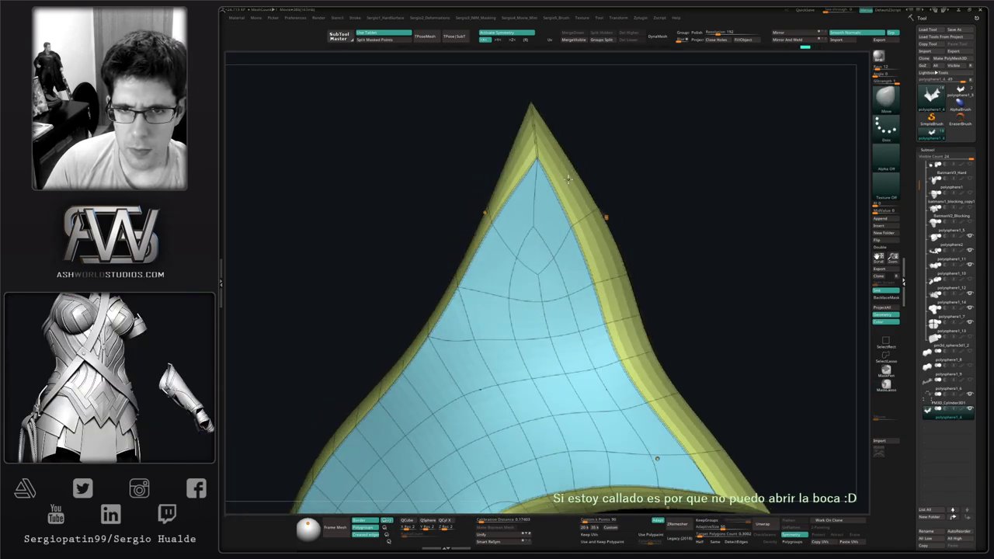
drag(533, 156, 539, 205)
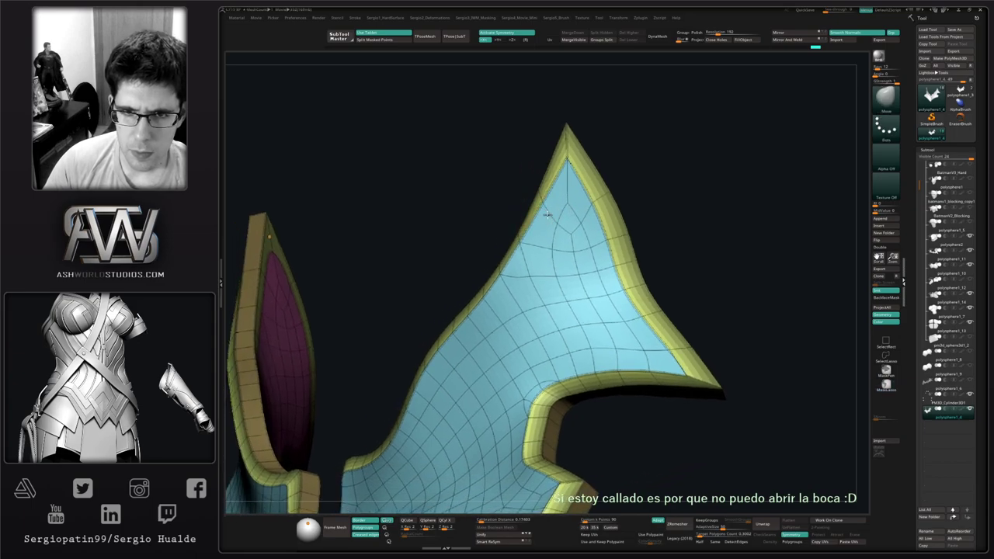
drag(525, 249, 571, 235)
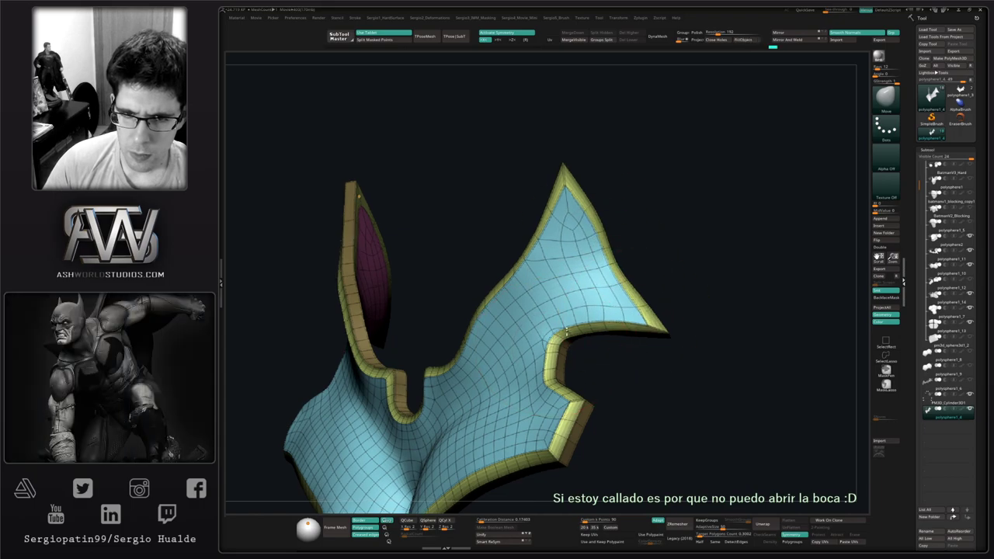
Crease the border's corner edges at the throat notch and lower point with ZModeler, and hide the wireframe.
right_drag(474, 315, 537, 329)
mouse_move(450, 342)
alt+right_down()
mouse_move(543, 287)
mouse_move(566, 317)
alt+right_up()
ctrl+drag(484, 207, 495, 221)
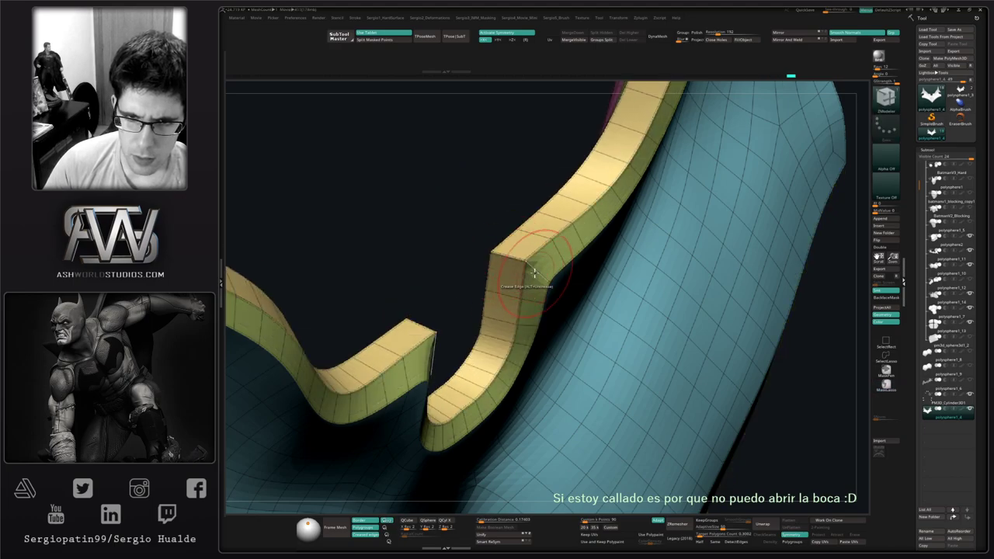
ctrl+right_drag(538, 302, 549, 388)
alt+right_drag(548, 389, 482, 321)
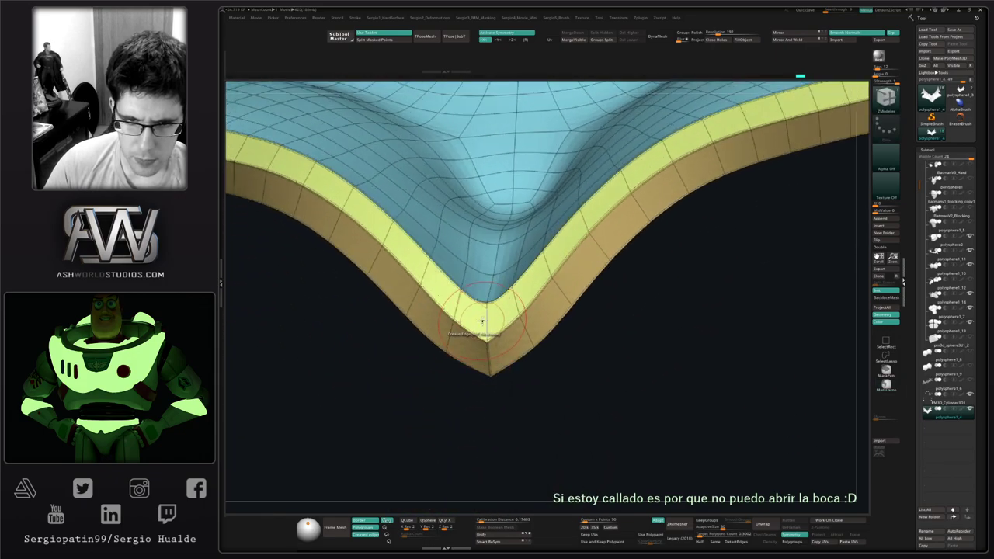
mouse_move(493, 326)
mouse_down()
mouse_move(595, 195)
mouse_move(582, 411)
mouse_move(599, 318)
mouse_move(633, 310)
mouse_move(588, 282)
mouse_move(626, 310)
mouse_move(595, 275)
mouse_move(595, 322)
mouse_move(610, 291)
mouse_move(600, 259)
mouse_move(582, 295)
mouse_move(567, 277)
mouse_move(579, 258)
mouse_up()
key(shift+f)
key(s)
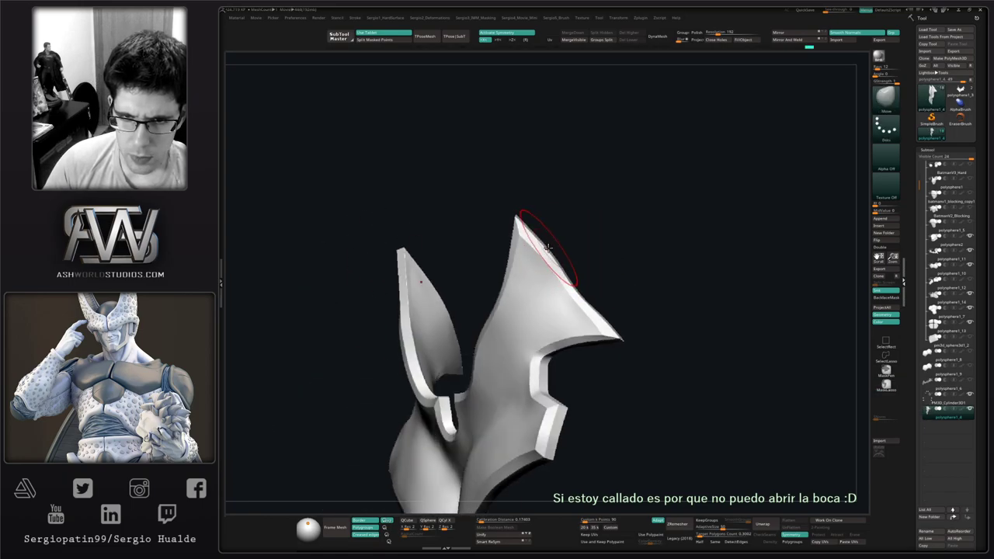
Refine the collar's border near its side tips with the Move brush and bring the rest of the torso back into view.
drag(592, 302, 582, 300)
mouse_move(582, 300)
ctrl+right_down()
mouse_move(572, 288)
mouse_move(584, 260)
mouse_move(566, 309)
ctrl+right_up()
drag(566, 305, 597, 257)
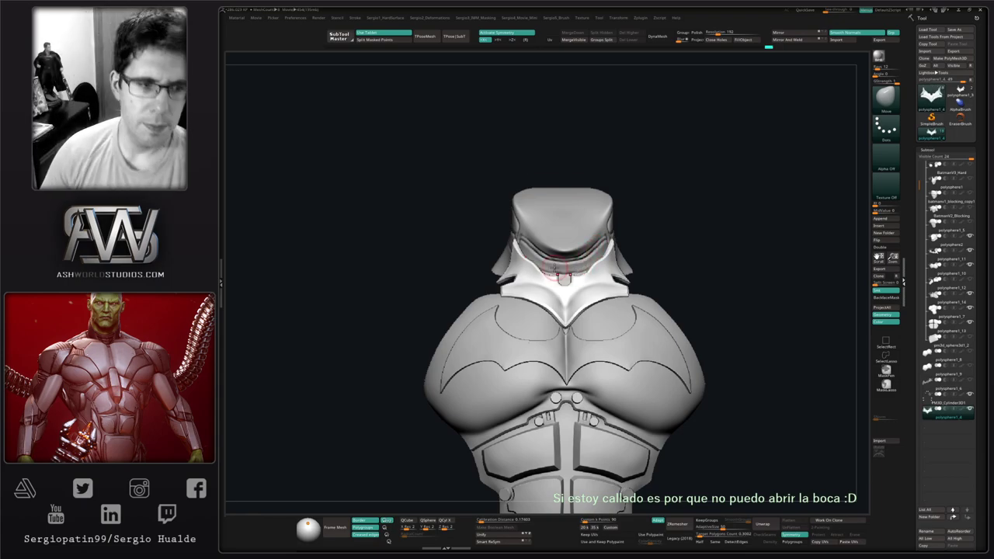
mouse_move(658, 222)
right_down()
mouse_move(617, 316)
mouse_move(586, 235)
right_up()
drag(596, 233, 589, 235)
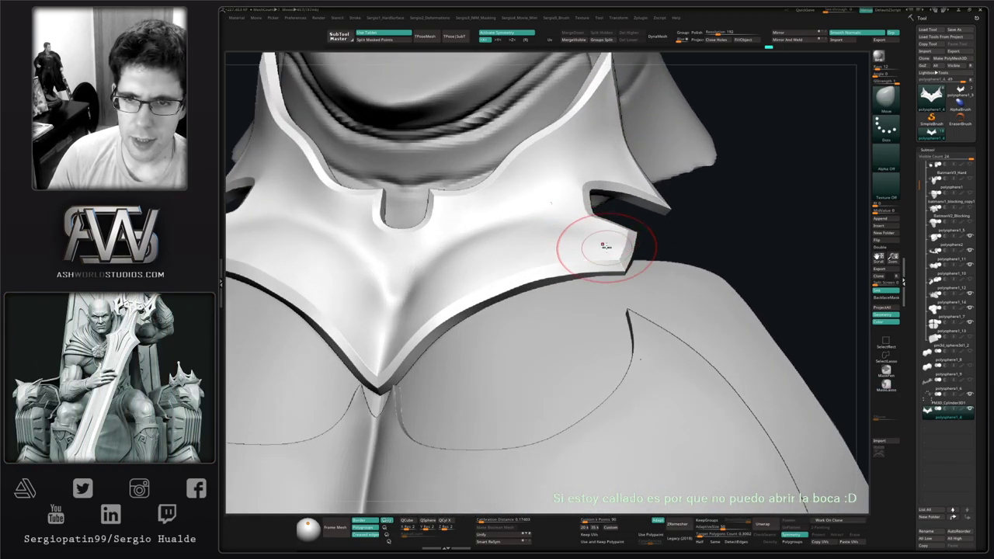
Turn on the smooth subdivision preview for the collar and adjust the Move brush size for its lower side corners.
mouse_move(606, 247)
right_down()
mouse_move(586, 269)
mouse_move(565, 266)
mouse_move(613, 240)
right_up()
key(w)
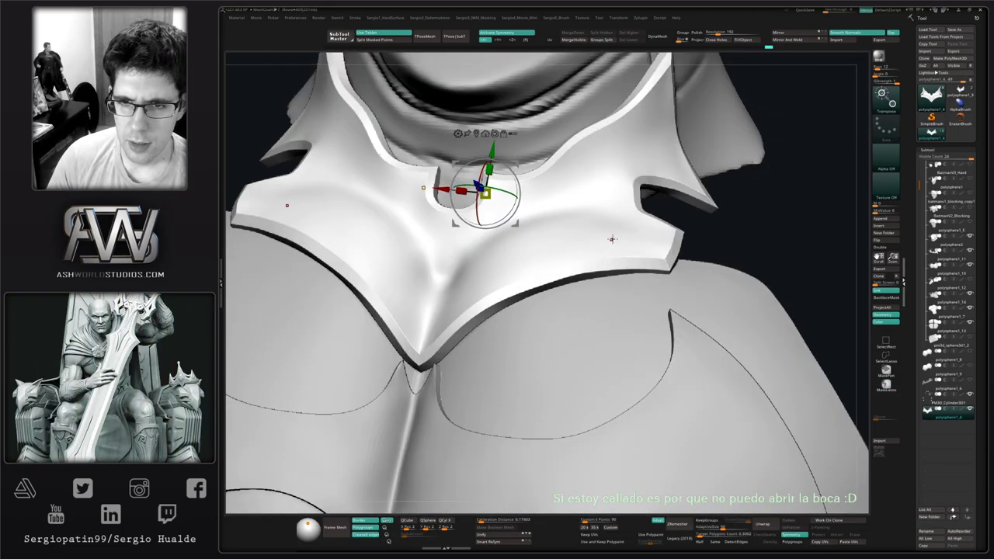
alt+click(613, 239)
key(d)
key(q)
key(s)
drag(652, 249, 662, 248)
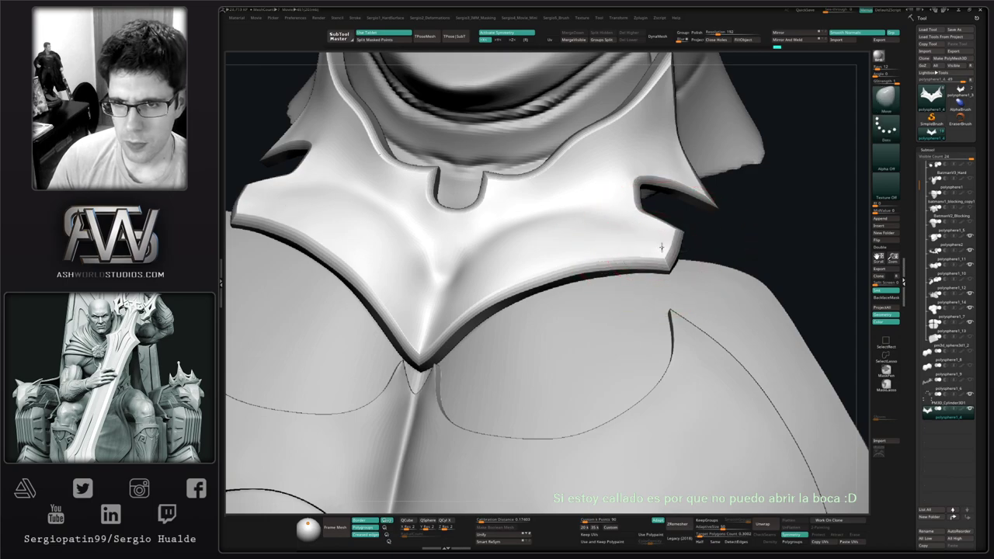
Fit the collar's lower point, bottom edge and side corners over the chest with the Move brush.
mouse_move(641, 240)
right_down()
mouse_move(636, 265)
mouse_move(588, 275)
right_up()
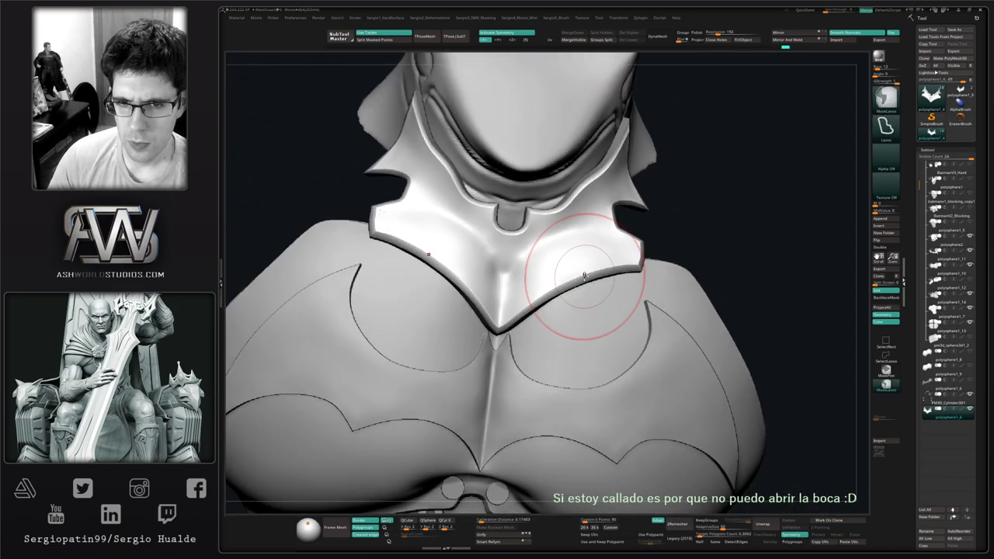
right_drag(547, 353, 470, 342)
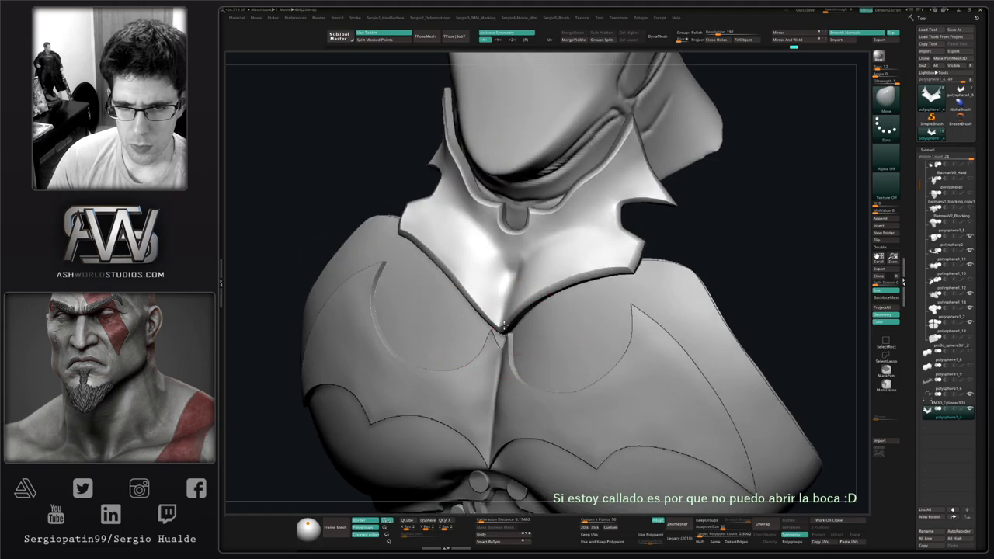
drag(505, 322, 511, 328)
mouse_move(519, 331)
right_down()
mouse_move(570, 309)
mouse_move(568, 286)
right_up()
drag(571, 288, 576, 283)
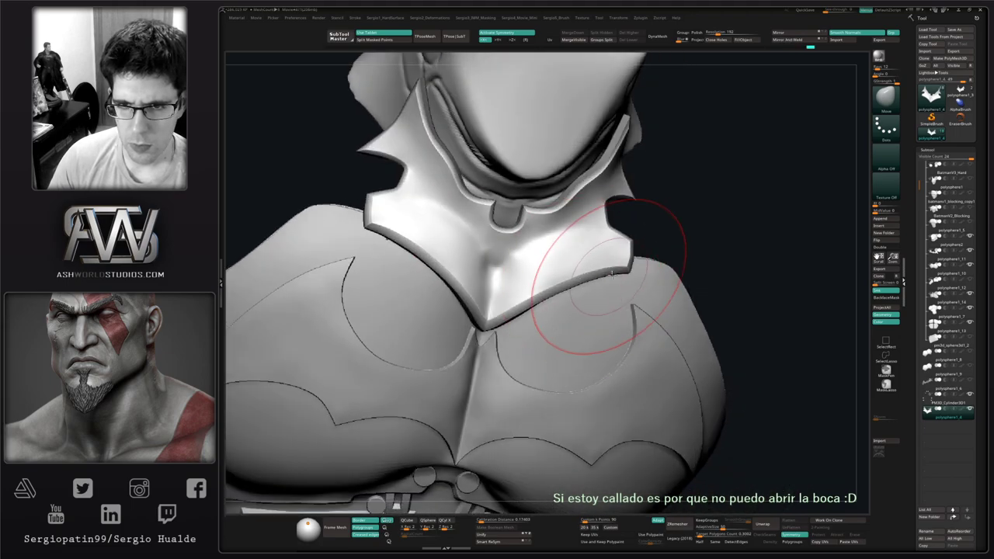
right_drag(611, 277, 631, 259)
key(s)
drag(632, 260, 628, 259)
right_drag(628, 256, 600, 244)
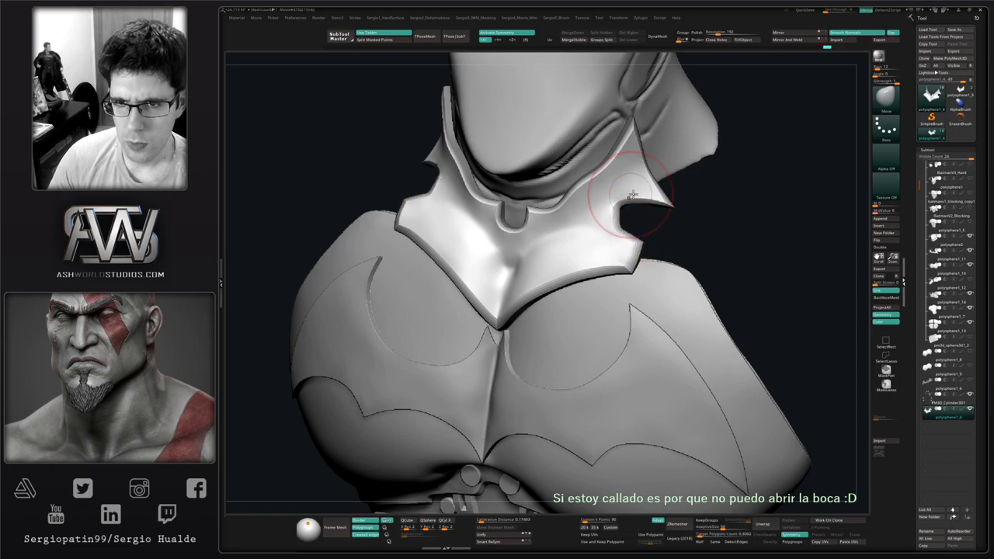
Inspect the smoothed collar's fit against the neck, shoulders and chest from the side, inside and front.
mouse_move(652, 195)
right_down()
mouse_move(631, 208)
mouse_move(649, 178)
right_up()
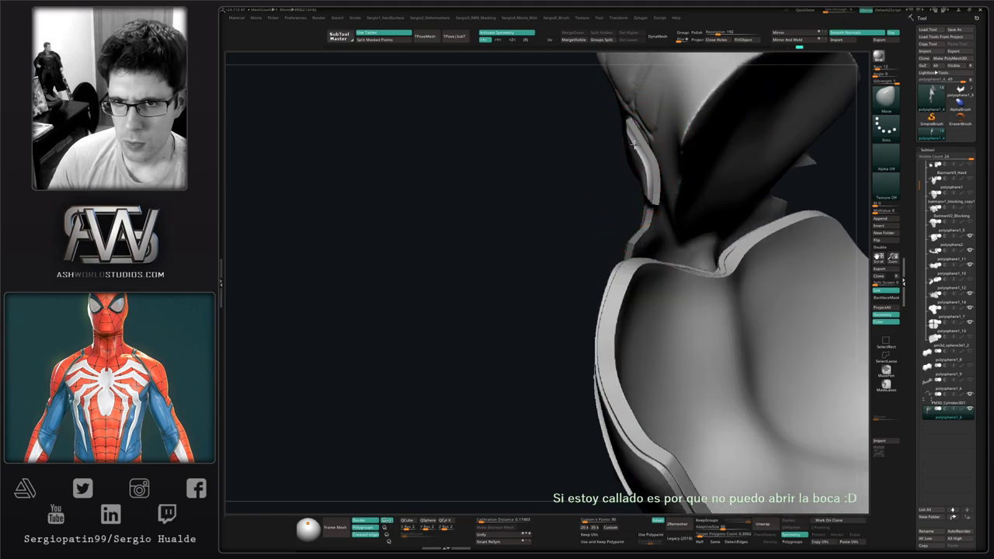
right_drag(634, 144, 586, 219)
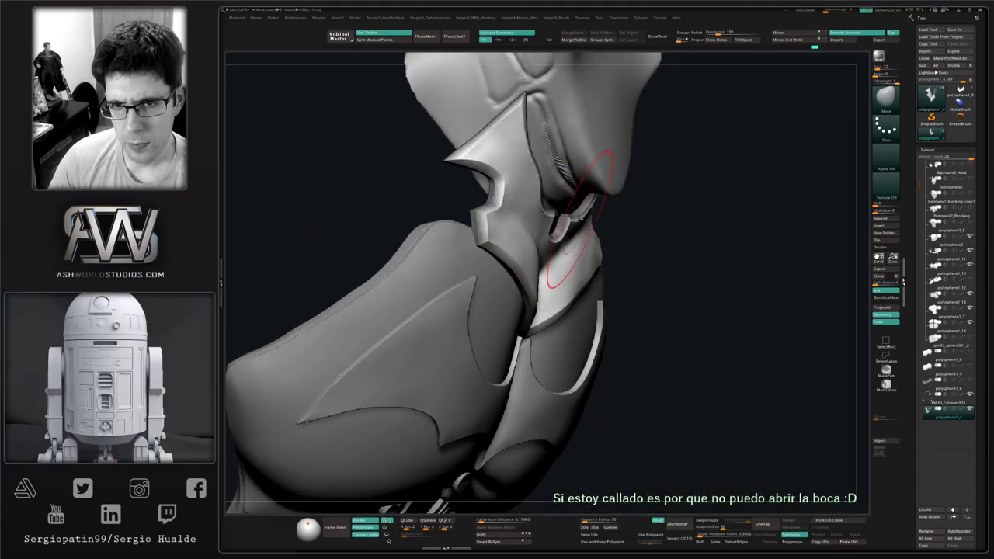
right_drag(586, 222, 537, 177)
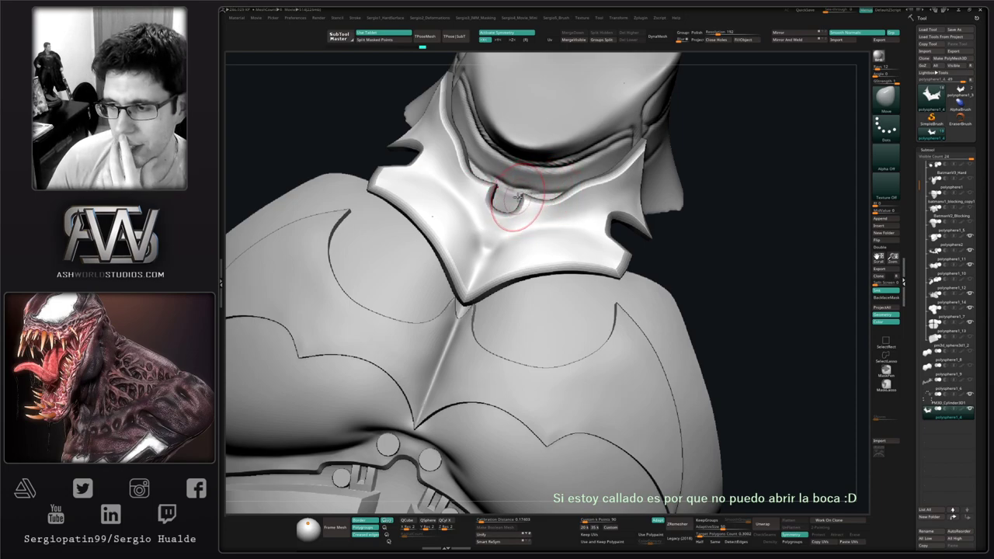
right_drag(517, 199, 515, 214)
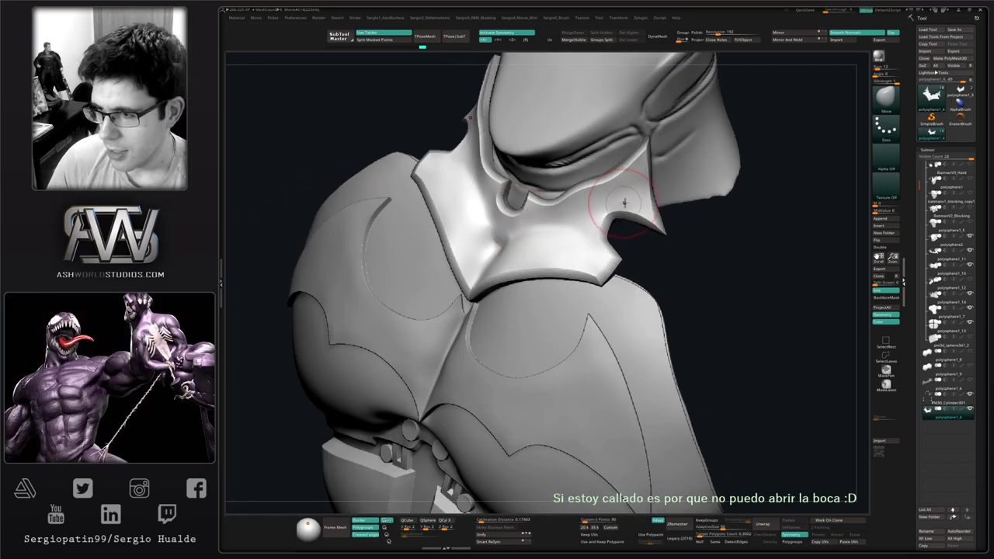
right_drag(624, 203, 591, 282)
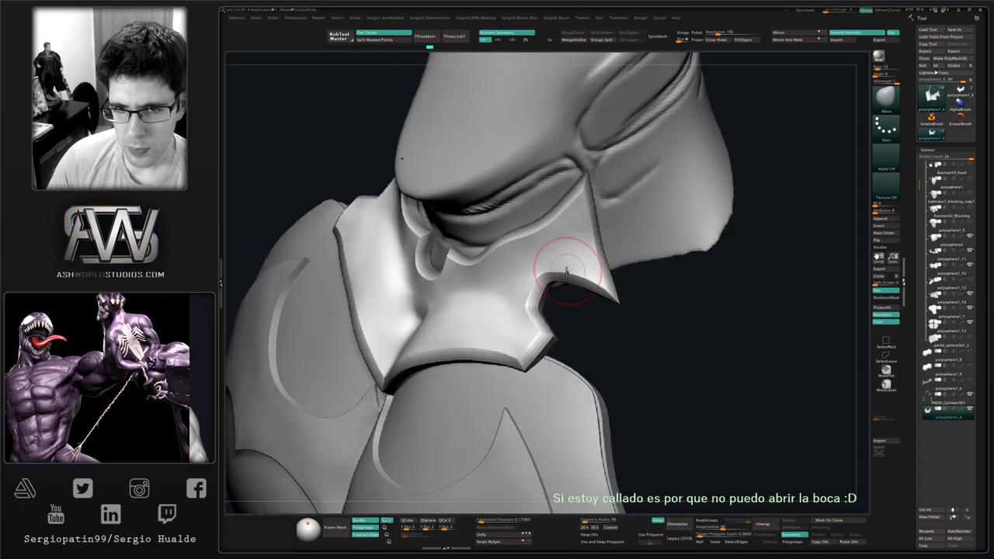
right_drag(567, 271, 602, 240)
right_drag(631, 194, 674, 205)
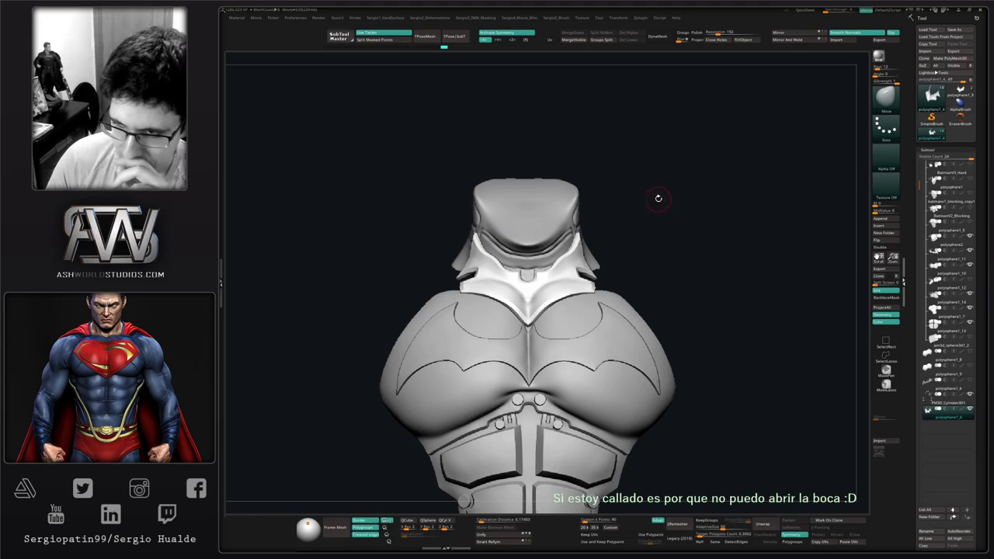
right_drag(688, 224, 632, 203)
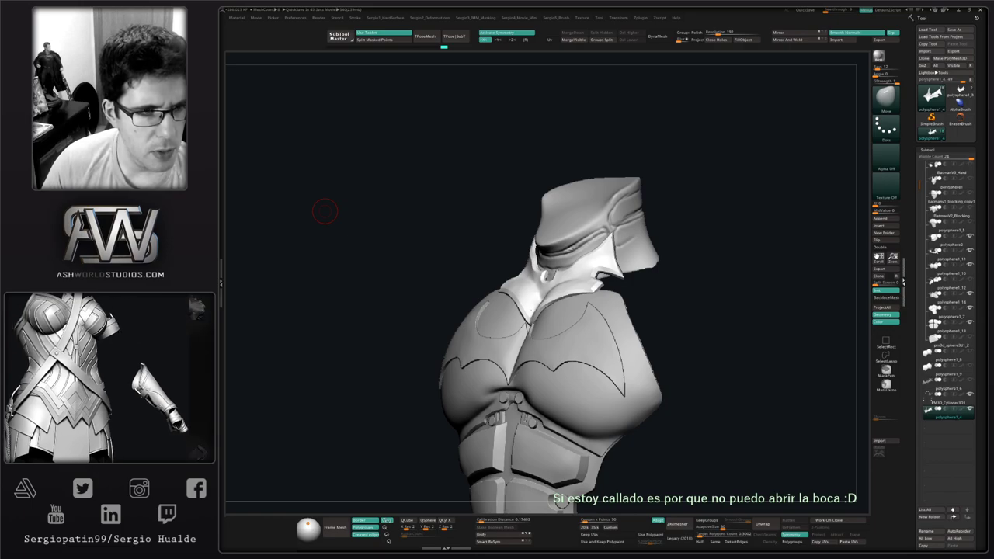
Isolate the folded neck piece behind the collar and duplicate it as a new subtool.
drag(702, 207, 544, 273)
alt+click(573, 296)
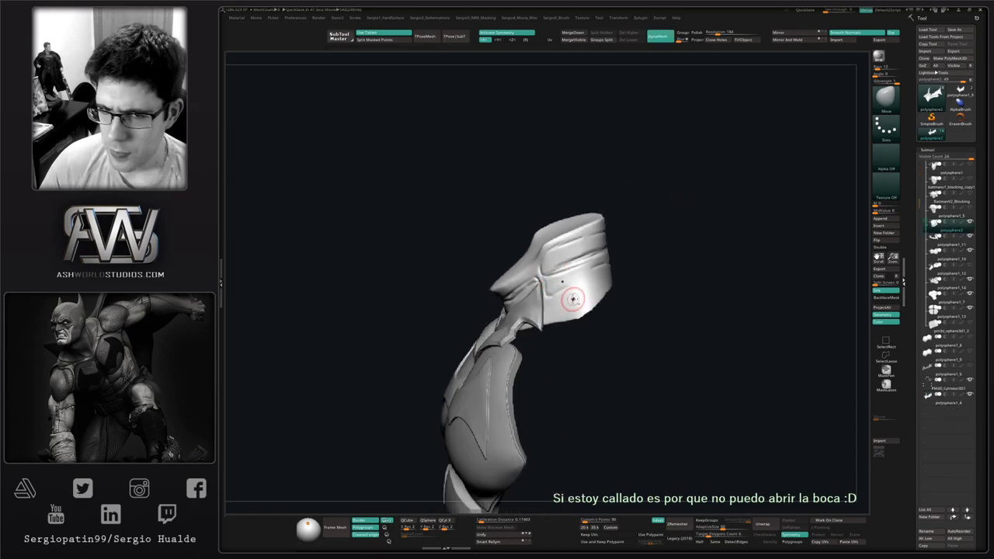
mouse_move(572, 296)
right_down()
mouse_move(624, 263)
mouse_move(624, 292)
mouse_move(604, 282)
mouse_move(566, 287)
right_up()
key(alt+s)
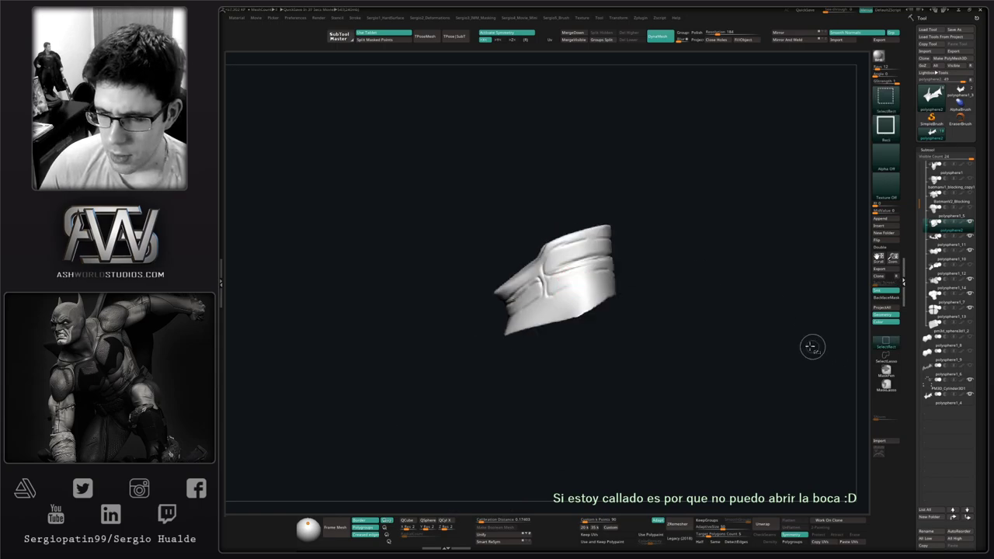
key(ctrl+shift+d)
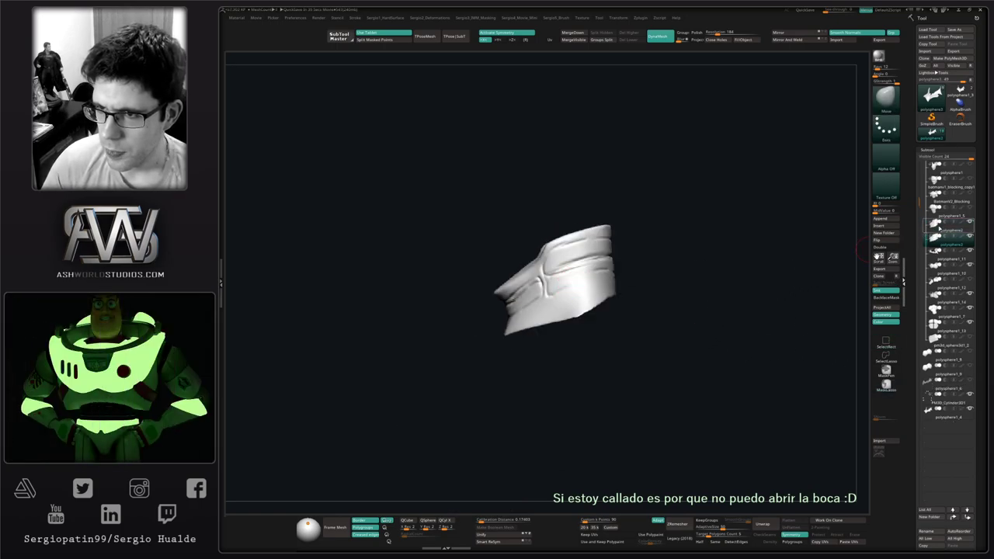
drag(666, 273, 686, 270)
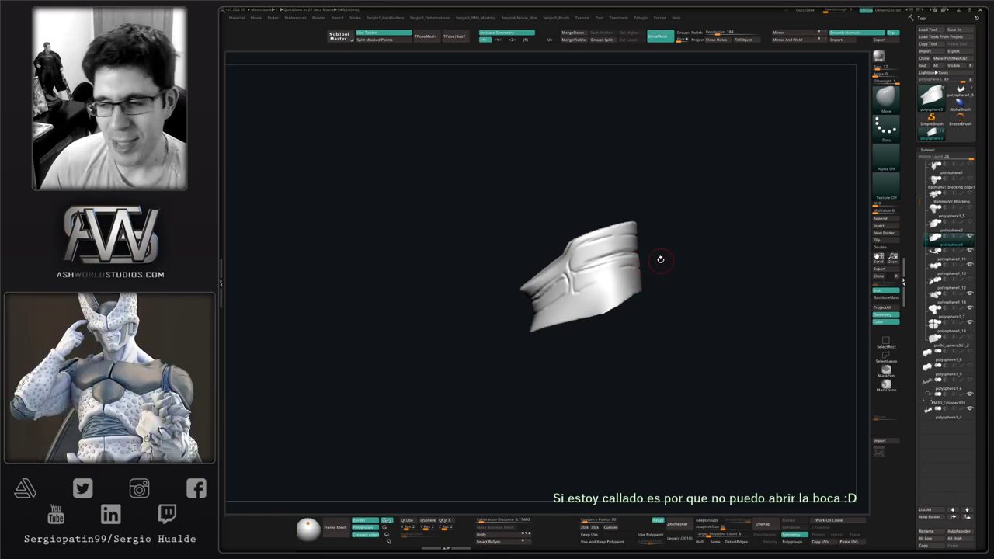
Assign the SliceCurve brush for cutting the duplicated neck piece.
drag(661, 259, 647, 256)
ctrl+right_drag(581, 255, 593, 288)
shift+right_click(587, 277)
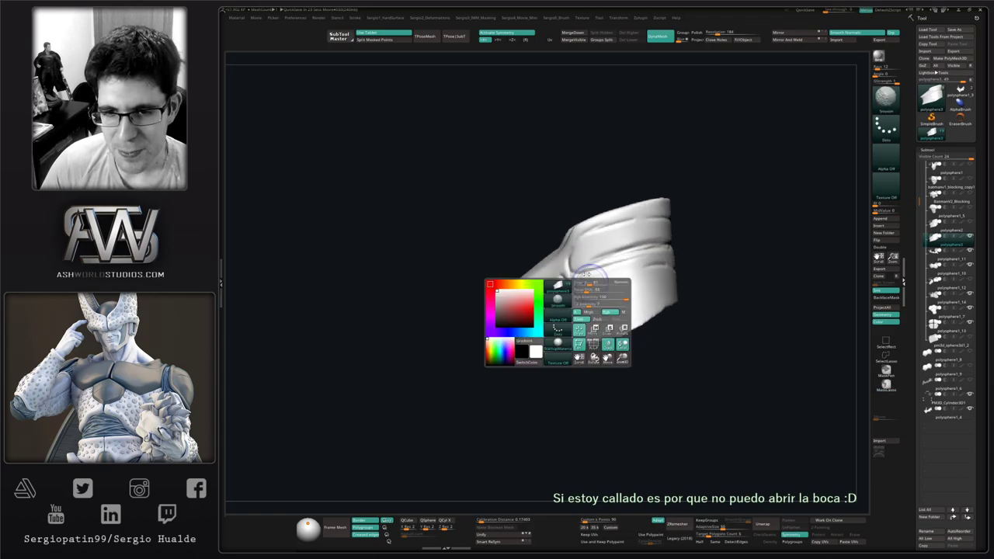
key(b)
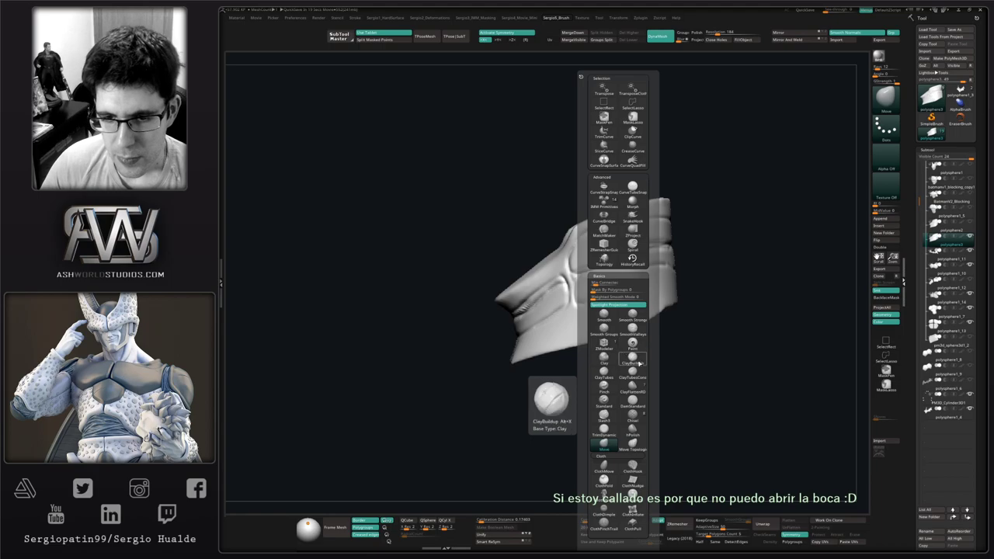
key(ctrl+shift)
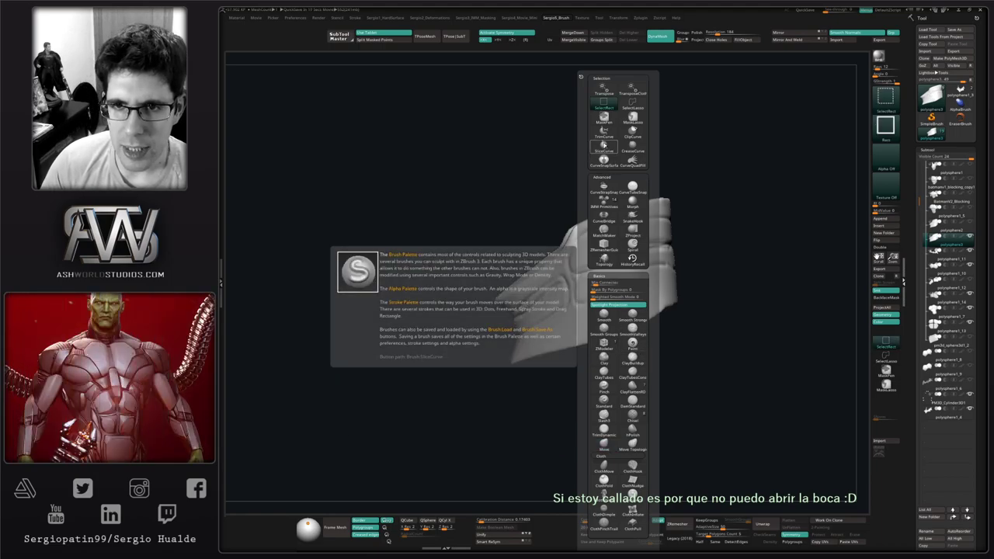
mouse_move(611, 137)
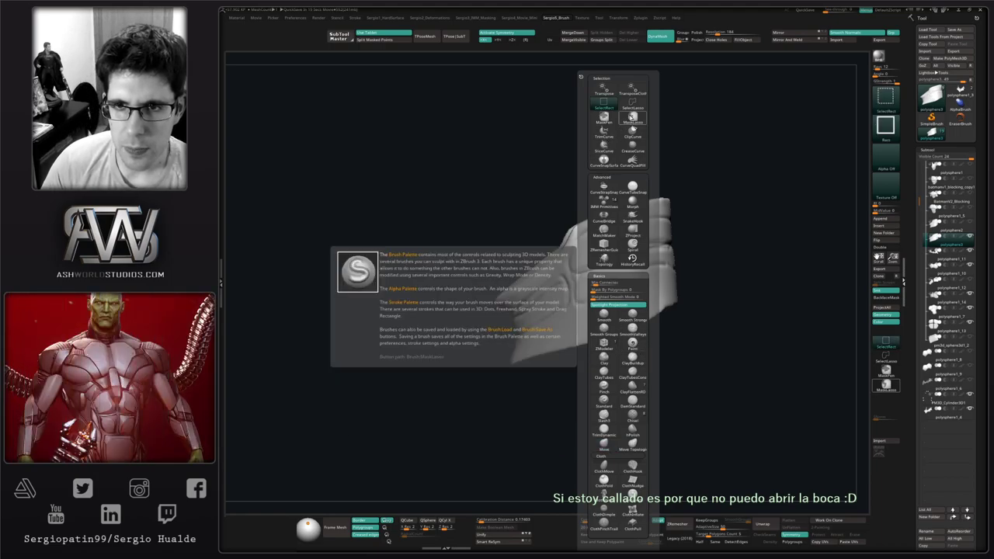
click(607, 146)
Regroup the duplicated neck as a single polygroup, slice it along its lower edge and show the polygroup wireframe.
key(shift+f)
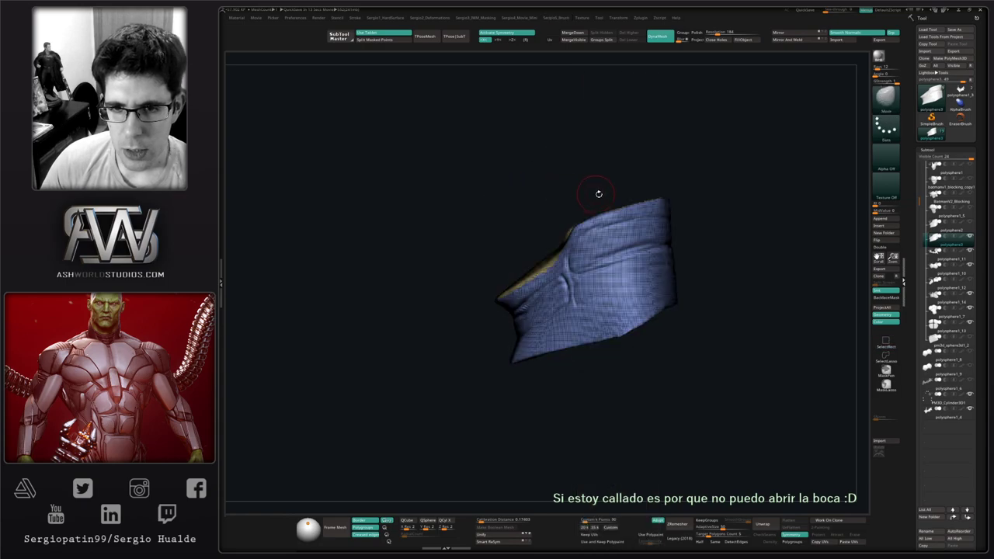
key(ctrl+w)
key(shift+f)
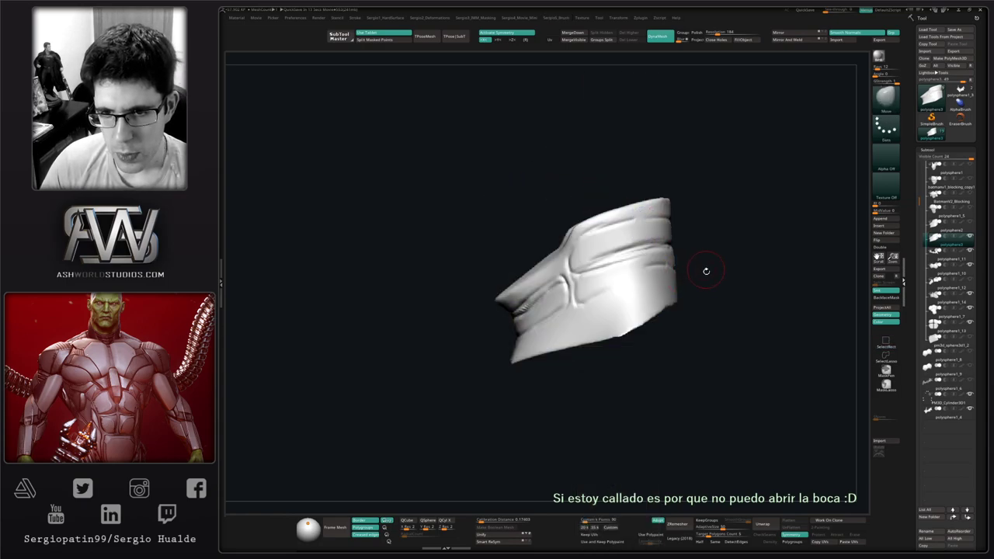
mouse_move(709, 292)
ctrl+shift+mouse_down()
mouse_move(555, 348)
mouse_move(335, 394)
mouse_move(399, 382)
ctrl+shift+mouse_up()
key(shift+f)
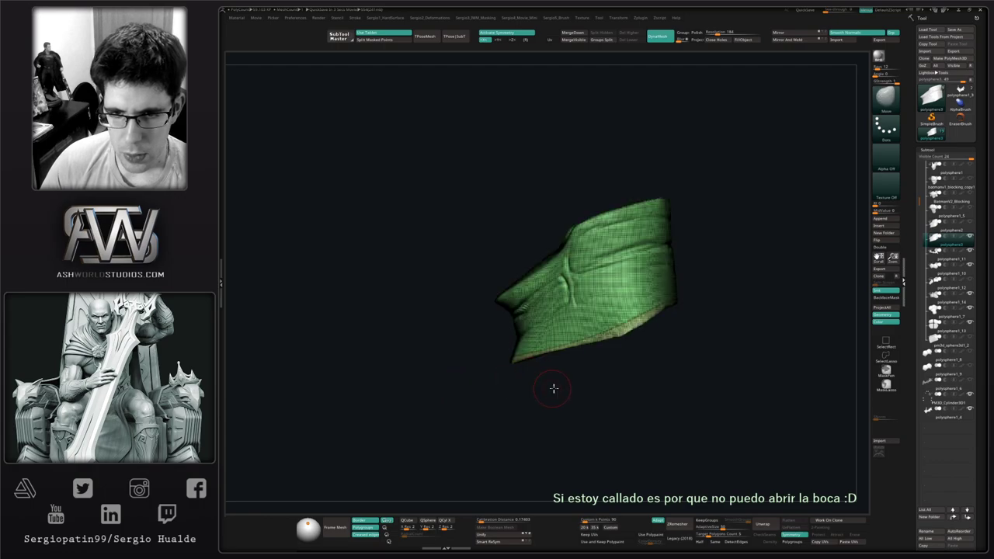
Slice the neck along its upper edge and strip the end caps to leave an open shell.
drag(552, 388, 530, 362)
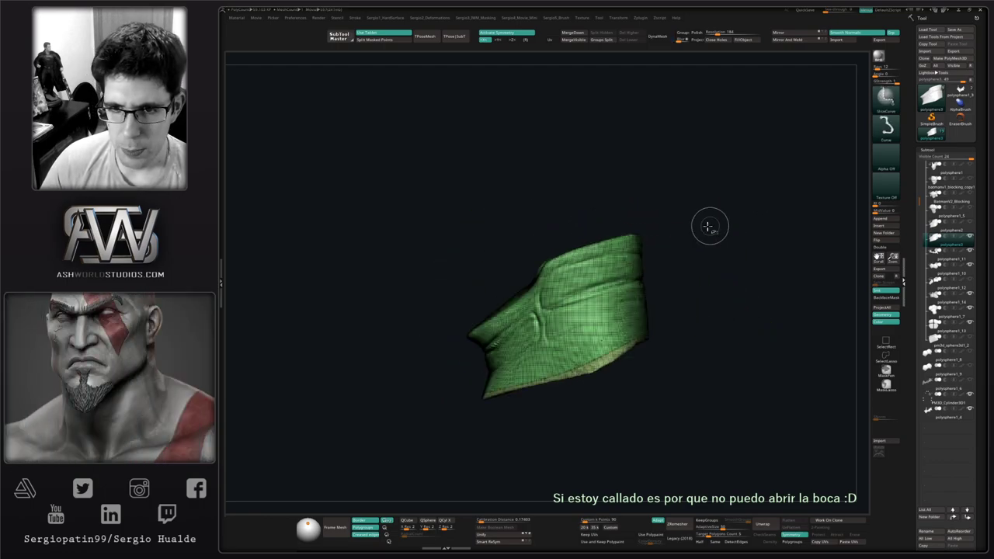
mouse_move(701, 229)
ctrl+shift+mouse_down()
mouse_move(579, 250)
mouse_move(717, 172)
mouse_move(463, 301)
mouse_move(530, 296)
mouse_move(555, 269)
mouse_move(682, 218)
mouse_move(684, 226)
mouse_move(637, 238)
mouse_move(651, 240)
ctrl+shift+mouse_up()
key(space)
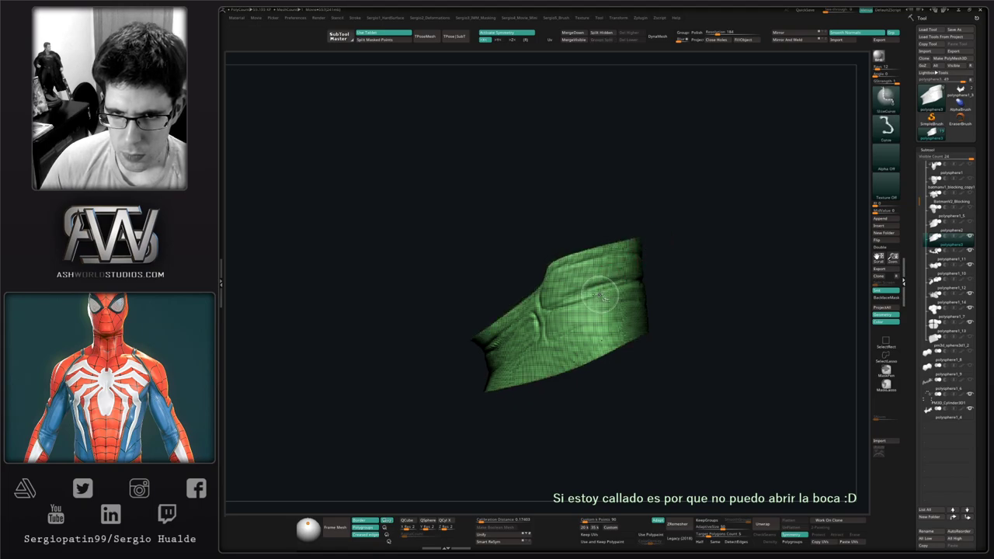
drag(670, 212, 794, 79)
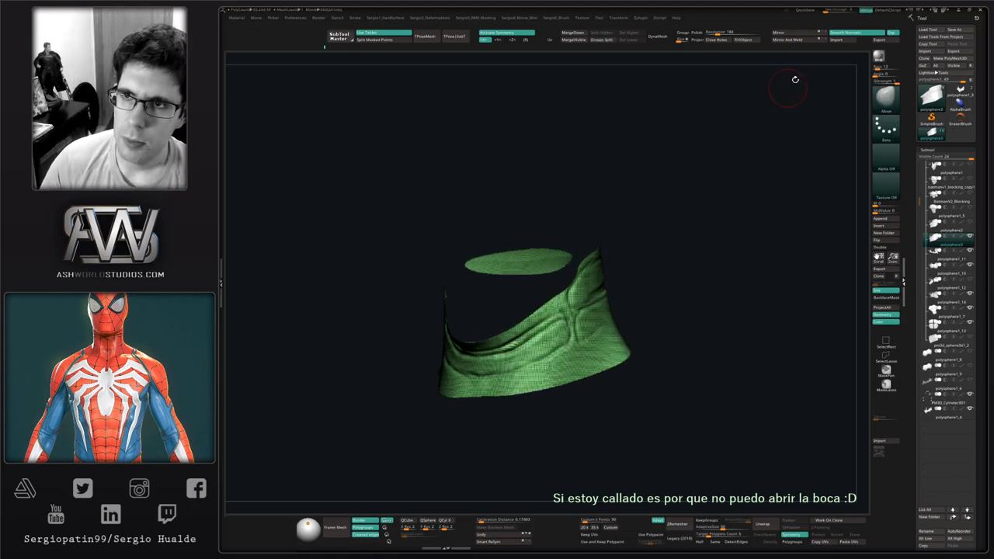
Apply Mirror And Weld to the trimmed neck shell and hide its wireframe.
click(793, 40)
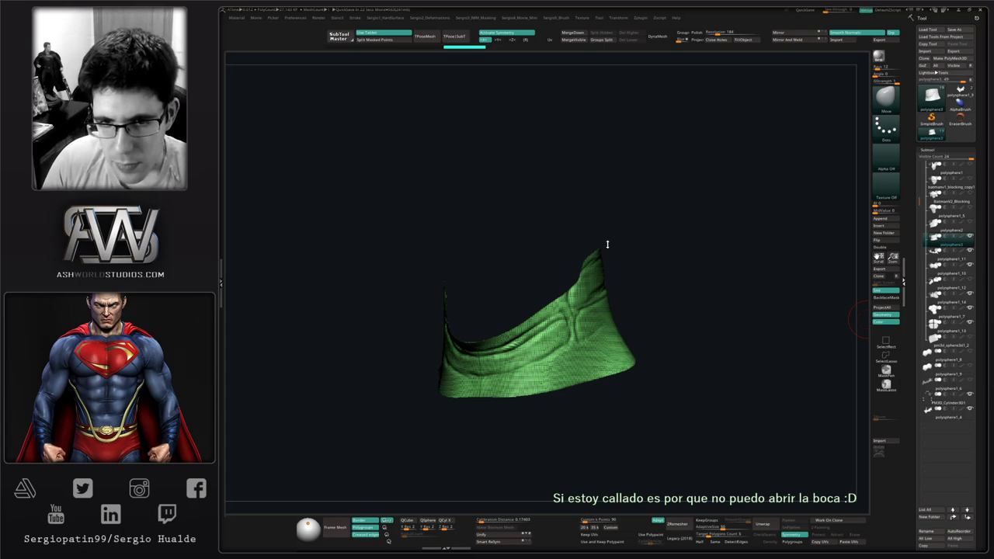
drag(608, 245, 593, 189)
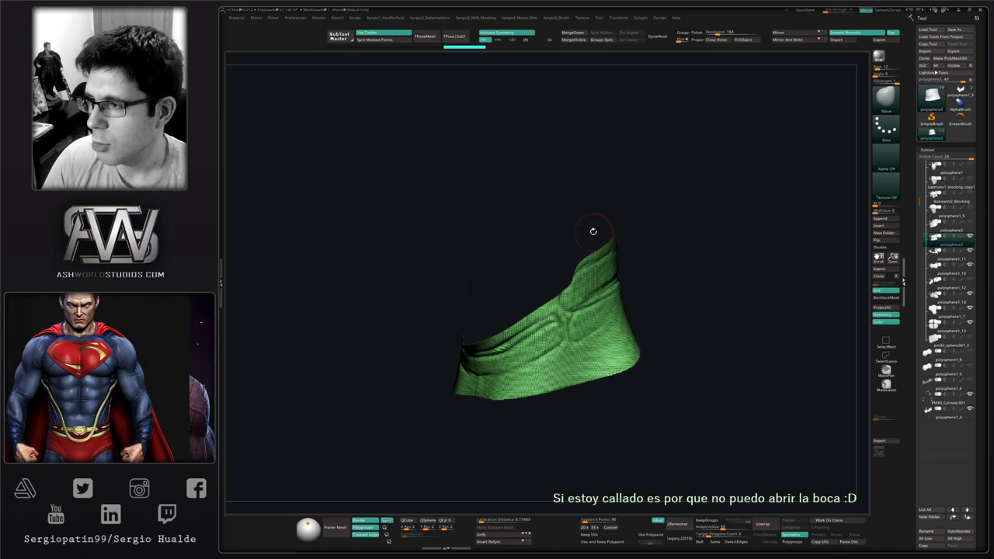
drag(602, 298, 565, 249)
key(shift+f)
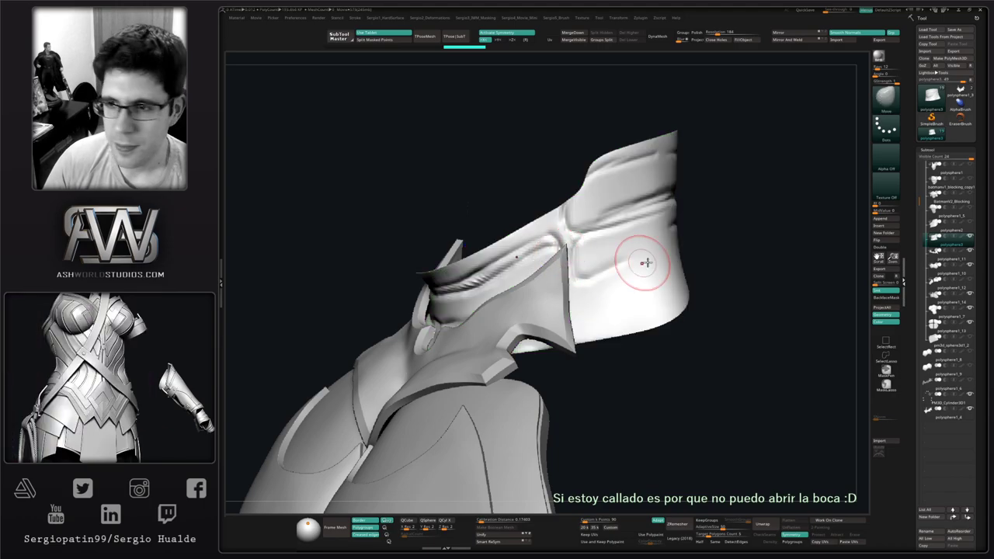
Smooth away the creases across the whole neck shell with the Smooth Stronger brush.
ctrl+right_drag(642, 247, 636, 259)
shift+drag(622, 261, 592, 261)
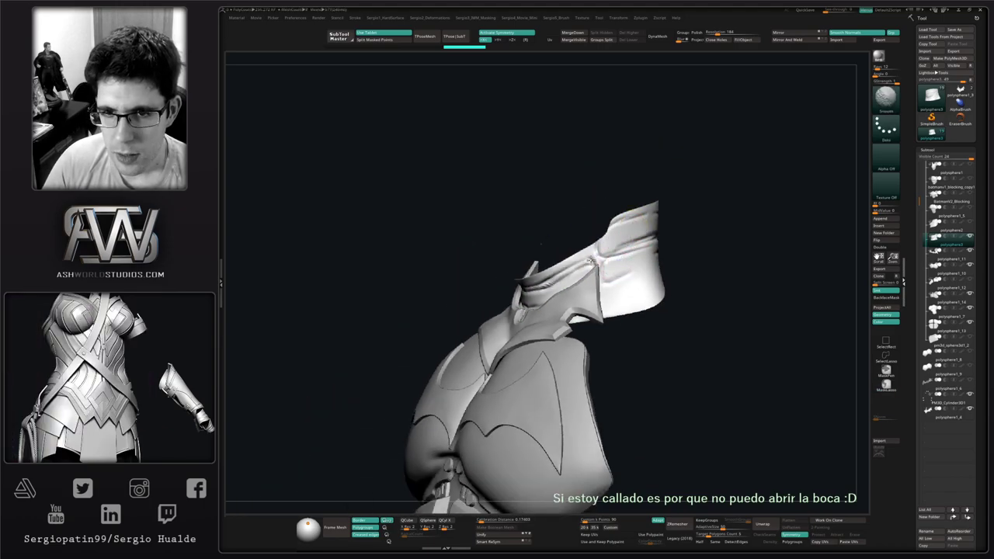
key(b)
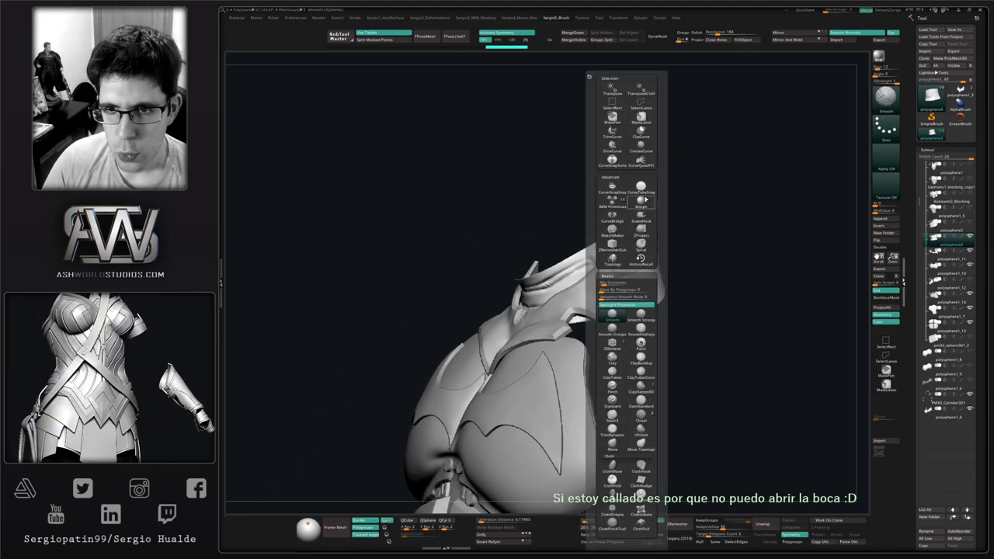
click(641, 320)
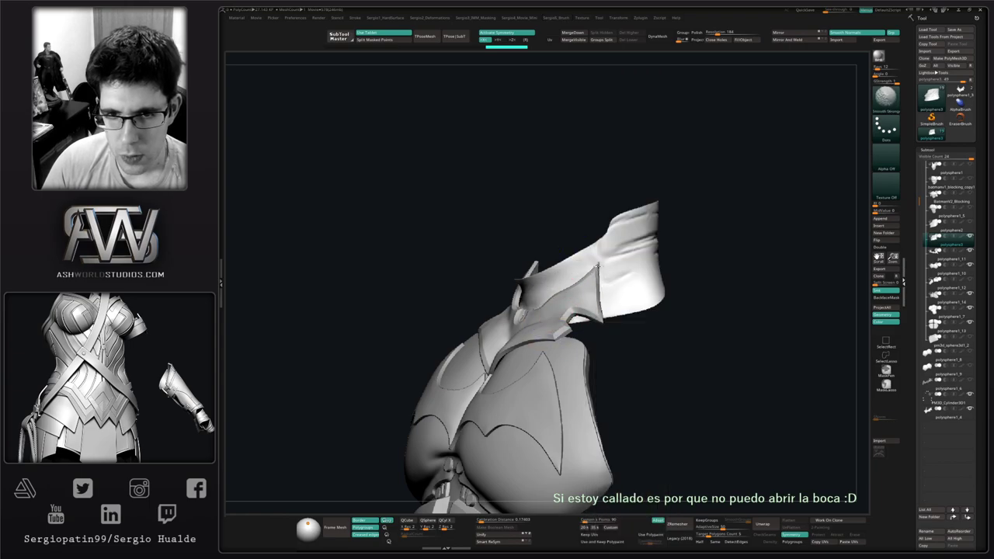
mouse_move(668, 241)
mouse_down()
mouse_move(524, 299)
mouse_move(652, 300)
mouse_up()
shift+drag(557, 293, 466, 321)
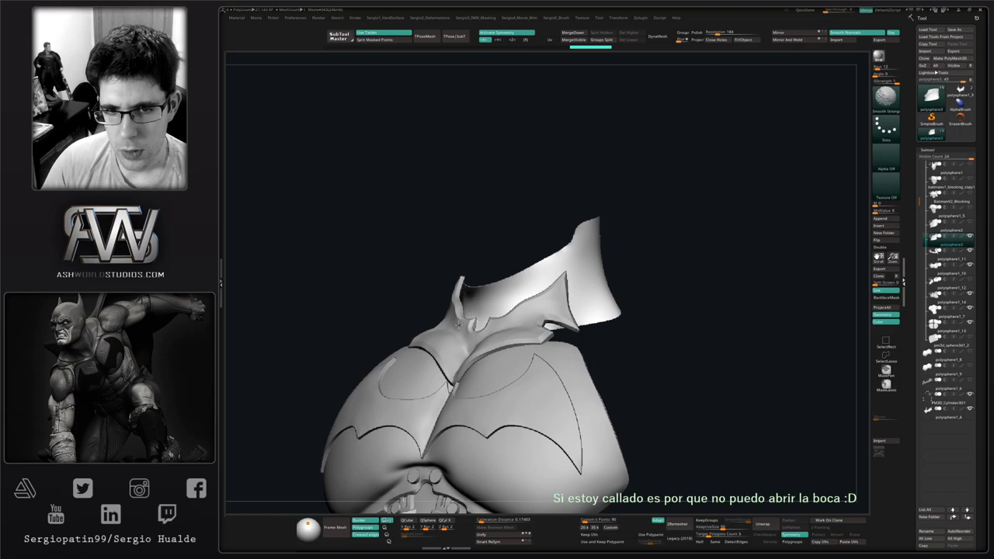
Isolate the neck shell, show its wireframe and ZRemesh it repeatedly with a reduced target polygon count and Half enabled.
click(624, 275)
drag(708, 534, 702, 536)
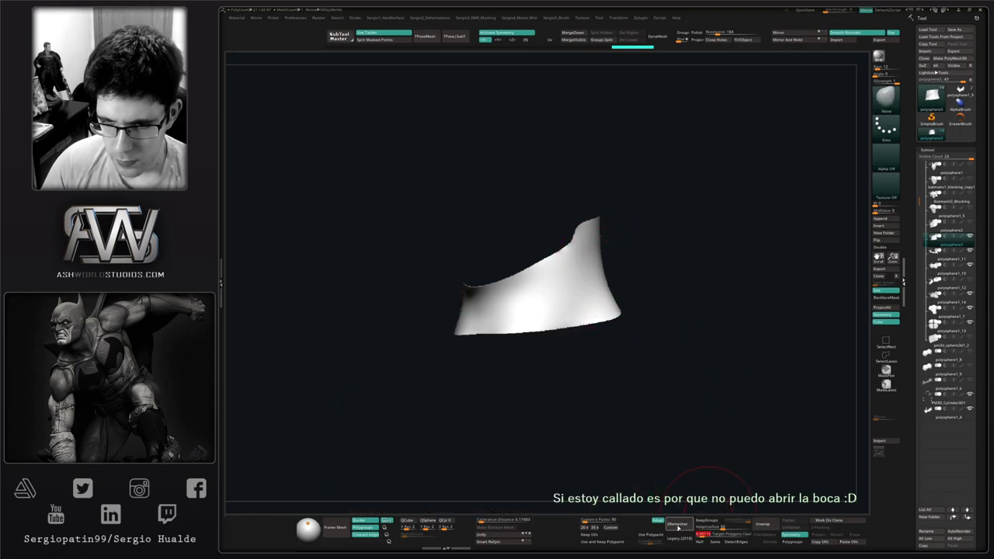
click(673, 531)
click(676, 525)
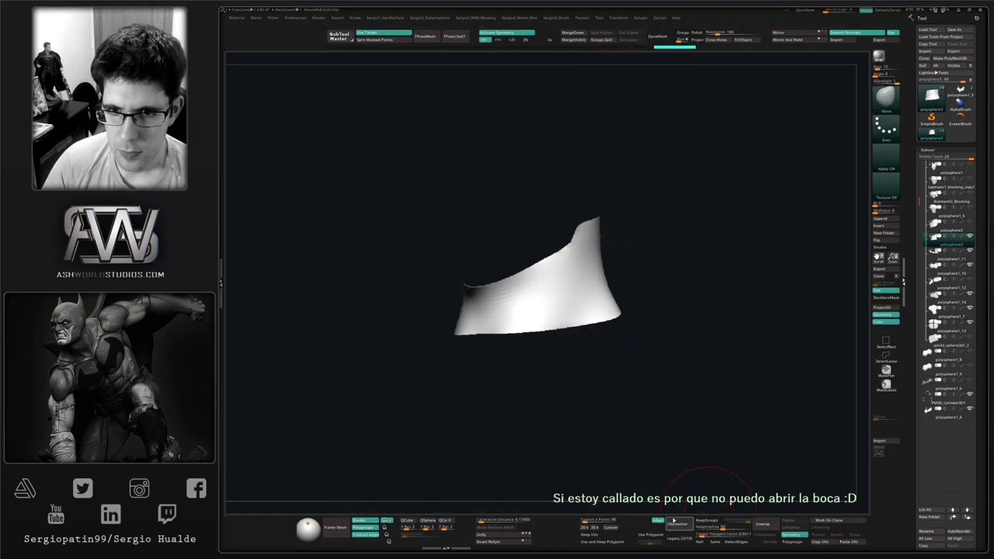
key(shift+f)
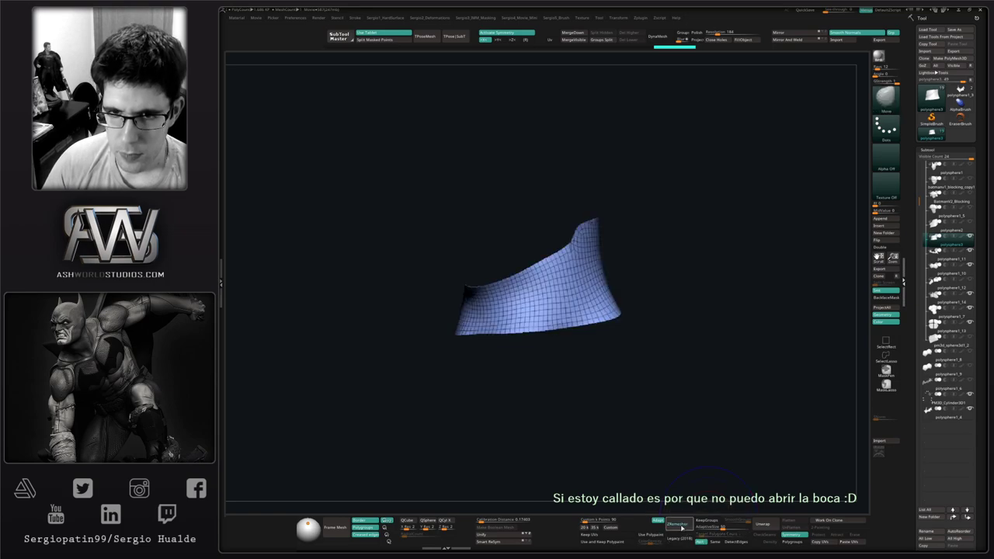
click(682, 528)
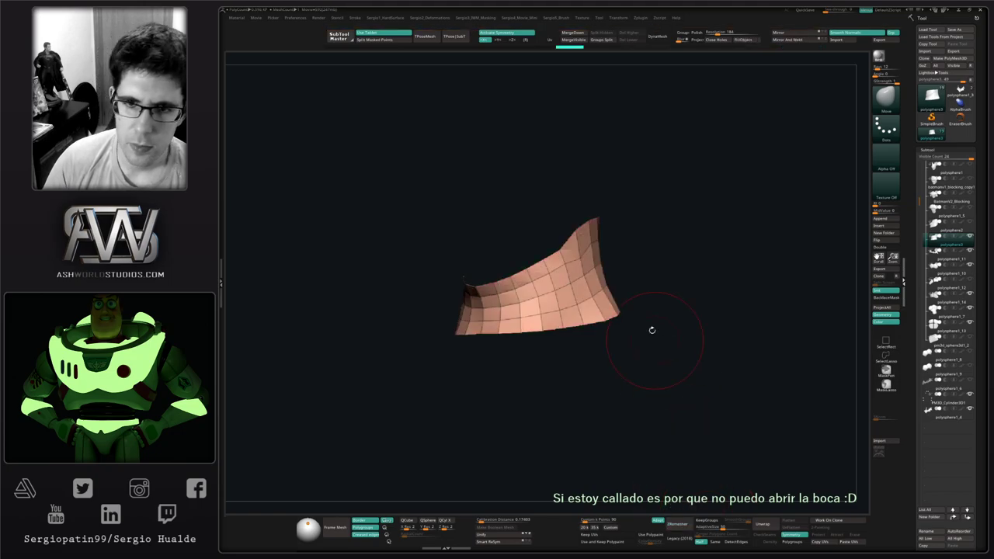
Smooth the remeshed neck shell, bring the surrounding torso back into view and hide the wireframe.
mouse_move(649, 242)
mouse_down()
mouse_move(665, 265)
mouse_move(691, 274)
mouse_up()
shift+drag(593, 264, 599, 262)
key(alt+s)
ctrl+right_drag(599, 289, 613, 270)
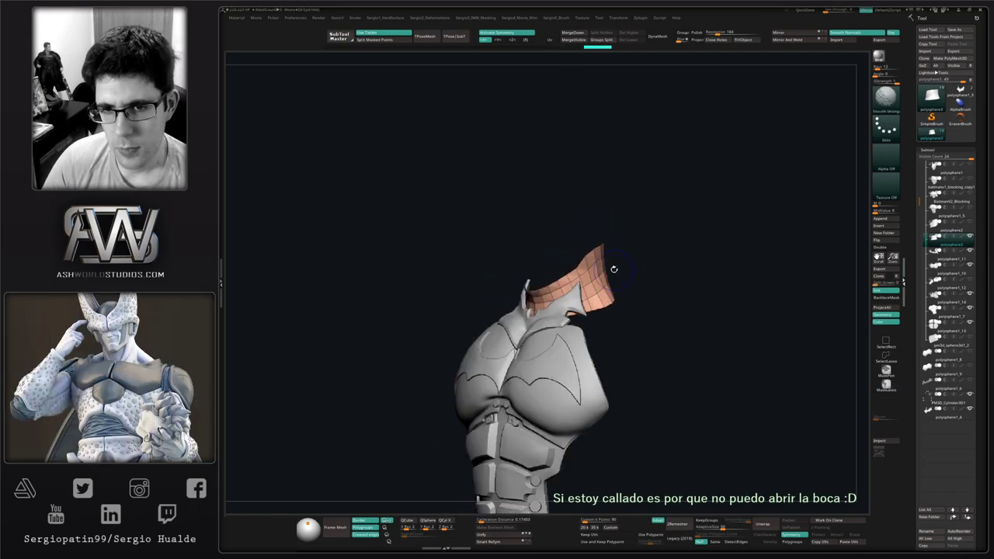
mouse_move(613, 269)
mouse_down()
mouse_move(655, 262)
mouse_move(622, 272)
mouse_move(606, 284)
mouse_move(614, 288)
mouse_up()
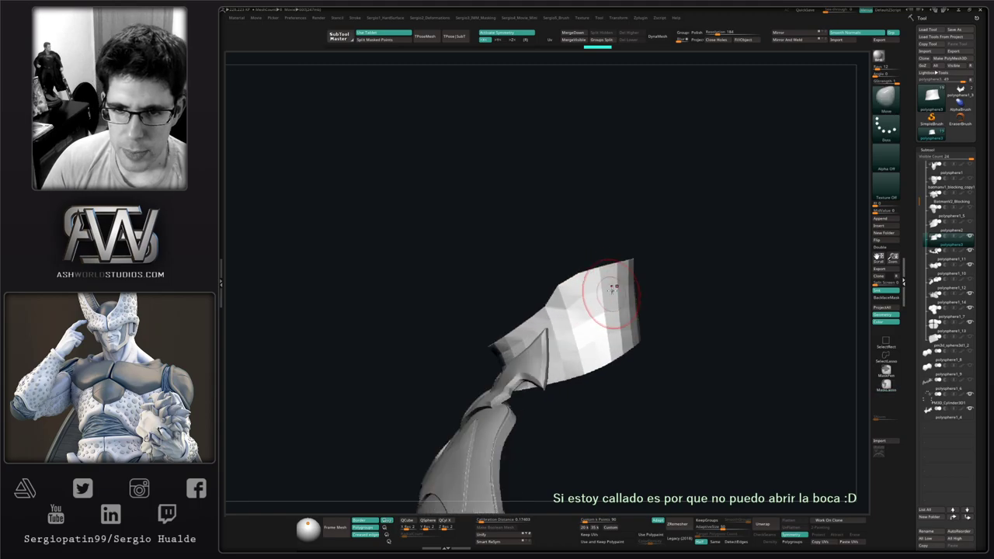
Try to reshape the front edge of the low-poly neck shell with a resized Move brush.
drag(638, 241, 616, 262)
right_drag(576, 268, 598, 258)
right_click(599, 258)
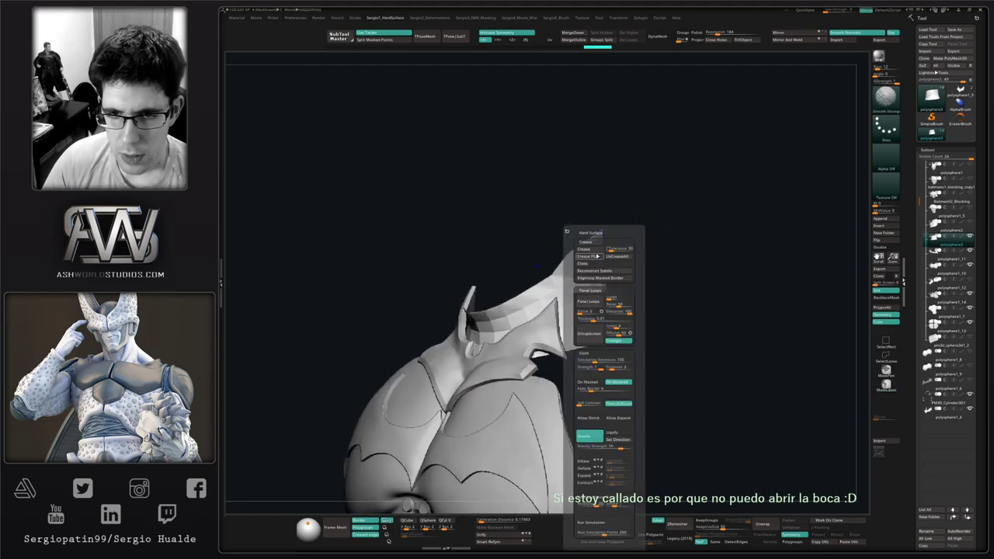
drag(538, 266, 579, 253)
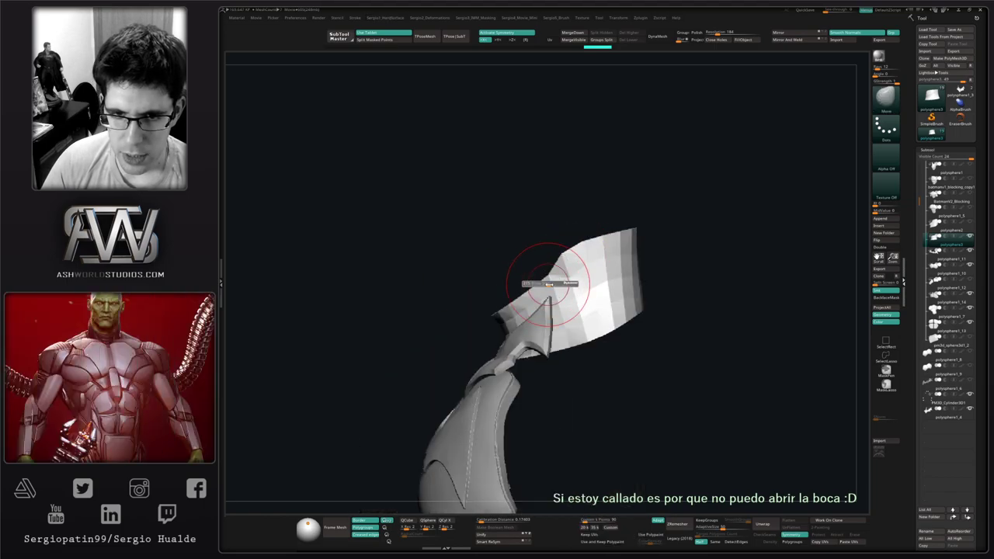
drag(550, 284, 555, 284)
key(s)
drag(553, 199, 559, 199)
drag(500, 311, 504, 299)
key(ctrl+z)
Mask the lower part of the neck shell, soften the mask, pull the upper edge slightly upward with a larger Move brush and clear the mask.
mouse_move(703, 286)
ctrl+mouse_down()
mouse_move(601, 306)
mouse_move(451, 377)
mouse_move(712, 293)
mouse_move(545, 383)
mouse_move(642, 382)
ctrl+mouse_up()
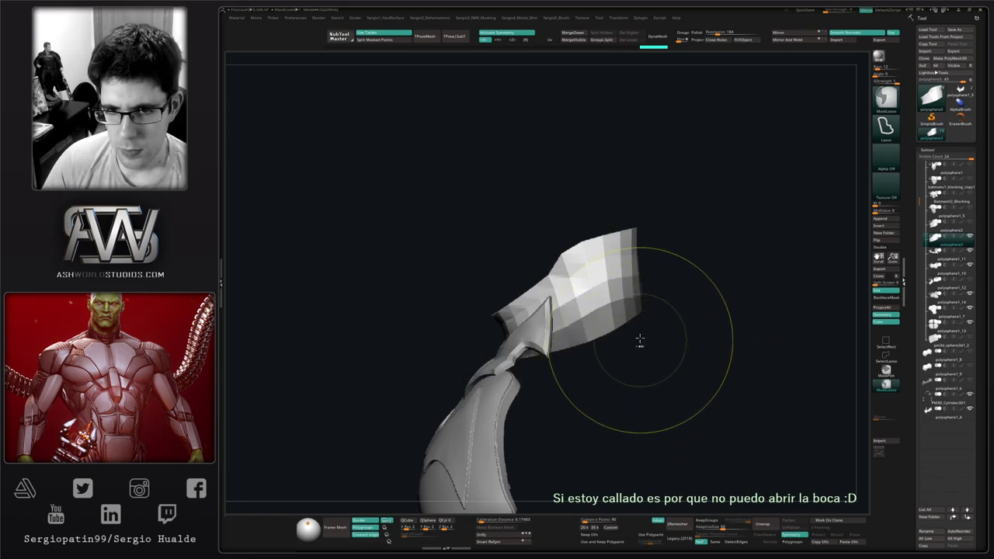
ctrl+click(655, 329)
ctrl+click(643, 314)
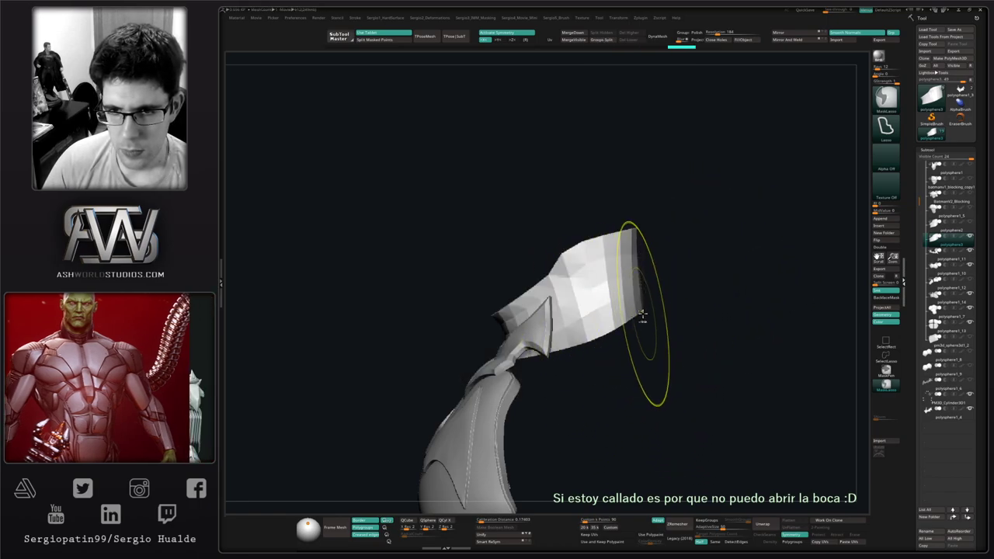
ctrl+click(655, 315)
key(])
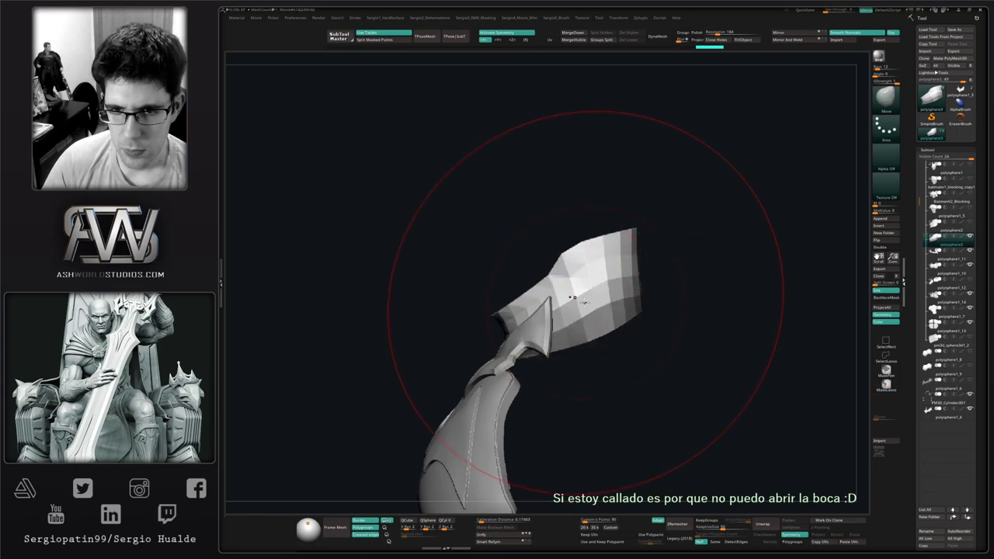
drag(573, 298, 557, 272)
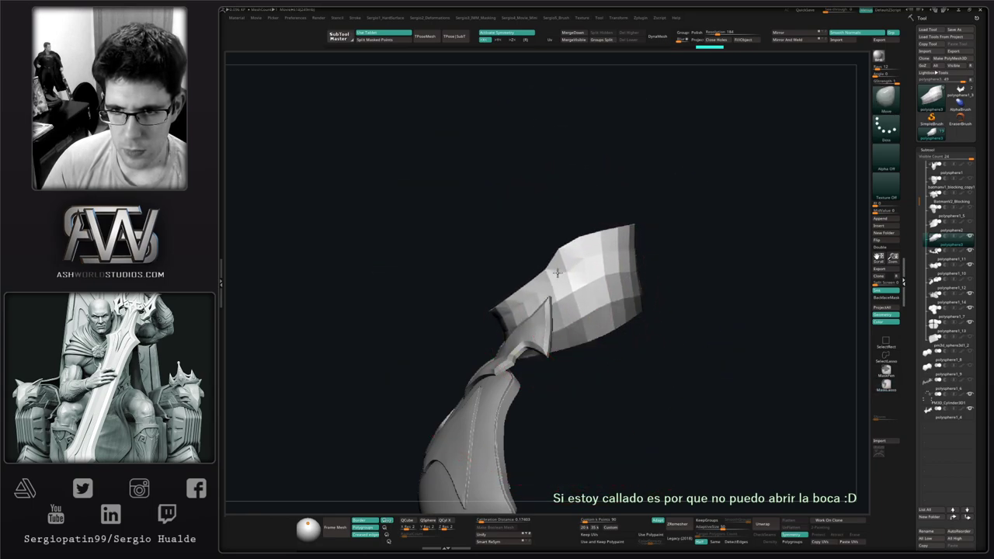
mouse_move(674, 285)
ctrl+mouse_down()
mouse_move(685, 334)
mouse_move(636, 315)
ctrl+mouse_up()
Refine the contour of the low-poly neck shell with a smaller Move brush and light smoothing.
key(s)
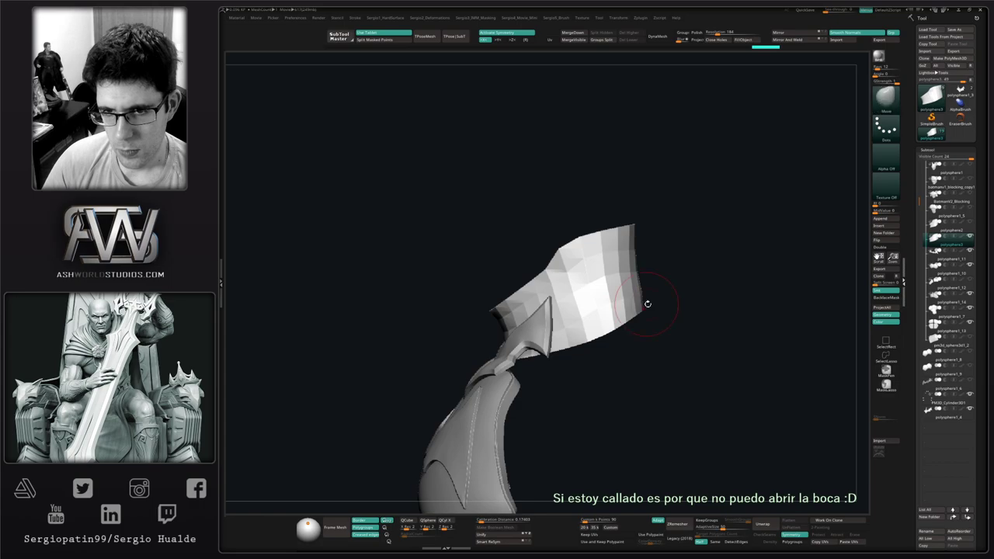
key(shift+5)
shift+click(640, 315)
drag(718, 306, 644, 288)
right_drag(598, 295, 655, 299)
mouse_move(647, 314)
mouse_down()
mouse_move(586, 331)
mouse_move(562, 313)
mouse_move(546, 349)
mouse_up()
Thicken the neck shell with Panel Loops, undoing the first result and reapplying it with an adjusted thickness.
right_drag(581, 332, 599, 282)
key(shift+1)
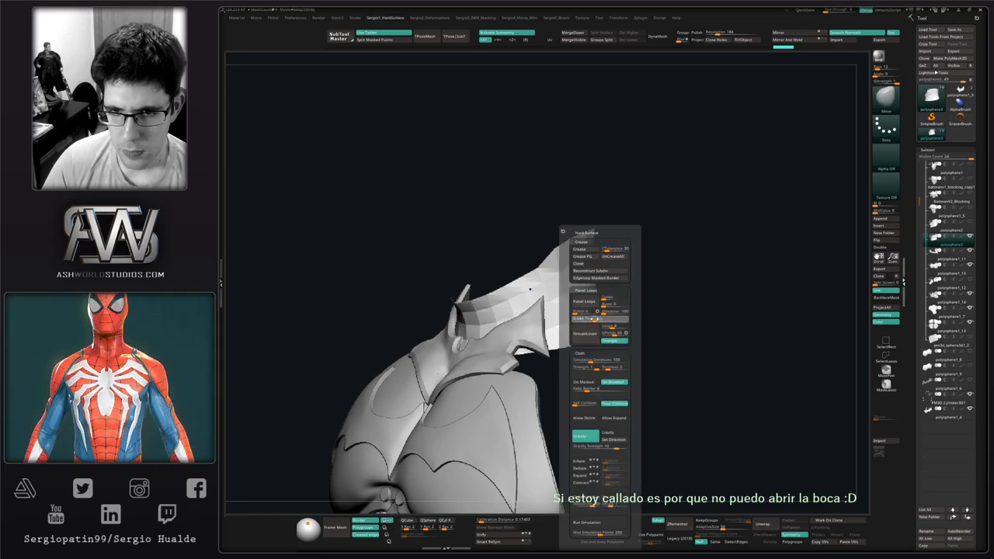
click(588, 301)
key(ctrl+z)
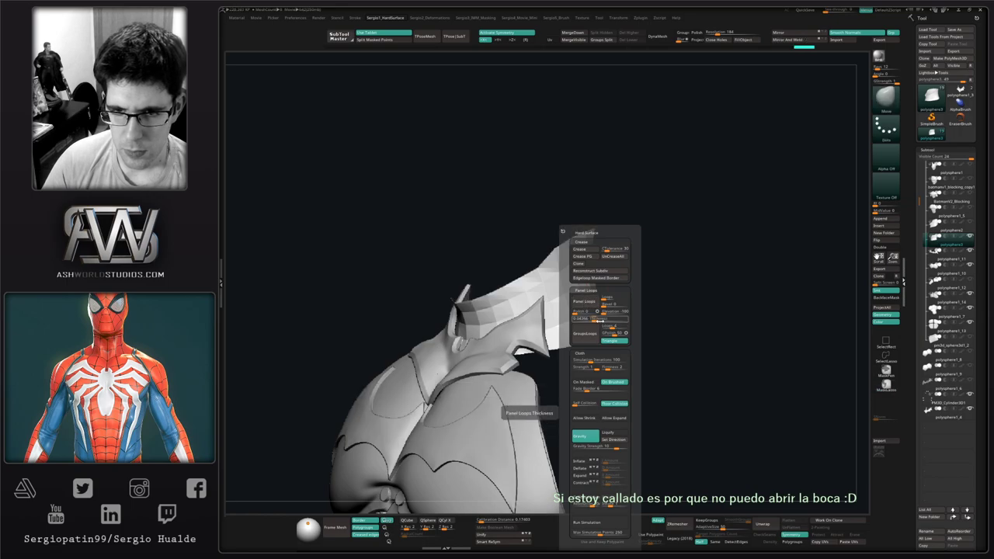
click(598, 319)
click(589, 303)
Turn on the smooth subdivision preview for the thickened neck shell.
ctrl+right_drag(541, 323, 608, 284)
key(shift+1)
click(560, 257)
key(d)
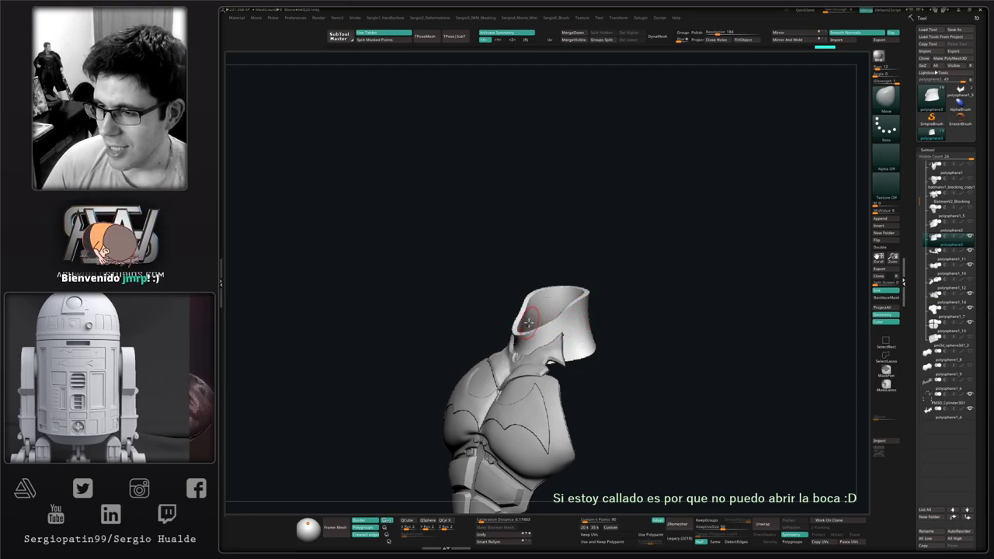
Examine the thickened neck shell from the front and side against the collar and torso.
right_drag(539, 300, 549, 311)
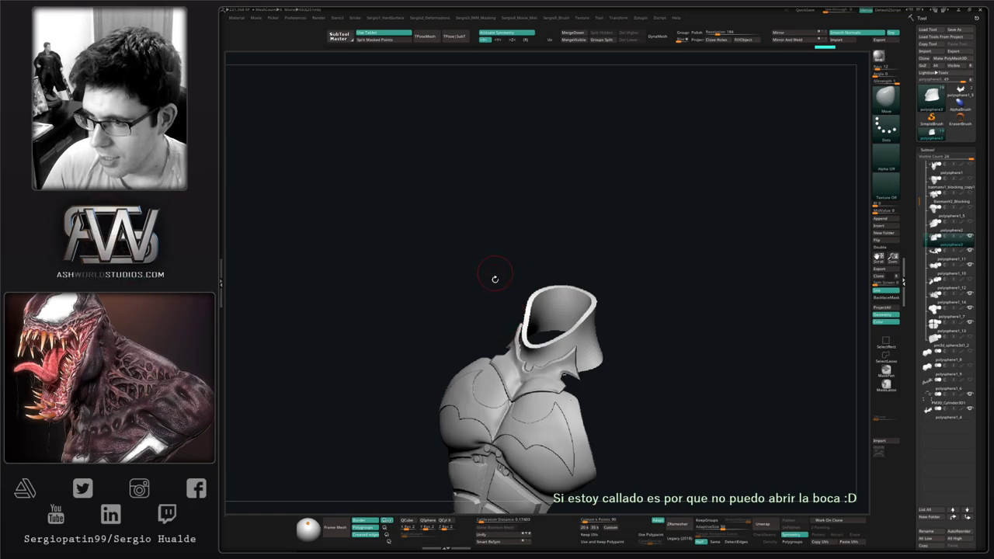
mouse_move(632, 291)
right_down()
mouse_move(568, 328)
mouse_move(536, 300)
mouse_move(610, 334)
mouse_move(606, 299)
right_up()
shift+right_drag(606, 300, 603, 295)
mouse_move(581, 255)
alt+right_down()
mouse_move(539, 280)
mouse_move(555, 299)
mouse_move(533, 310)
alt+right_up()
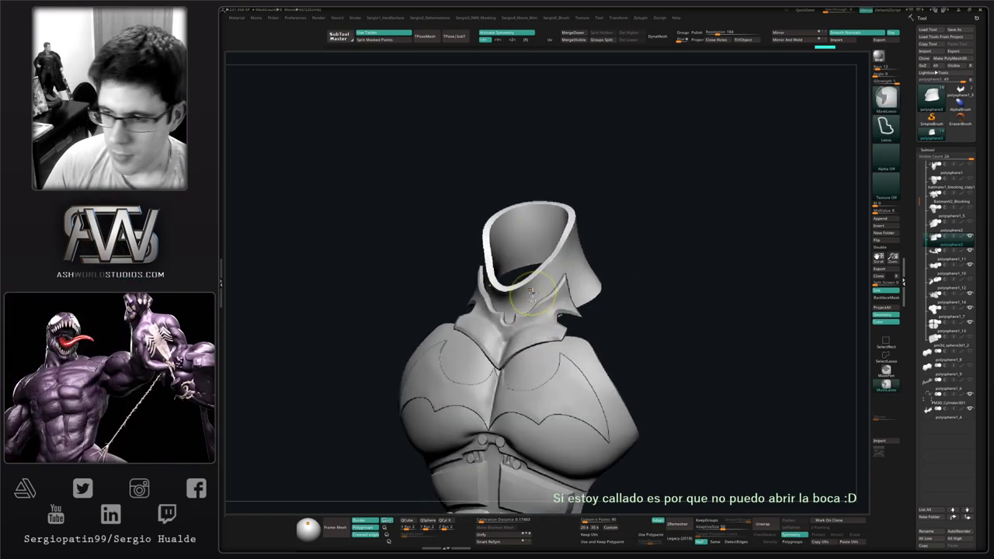
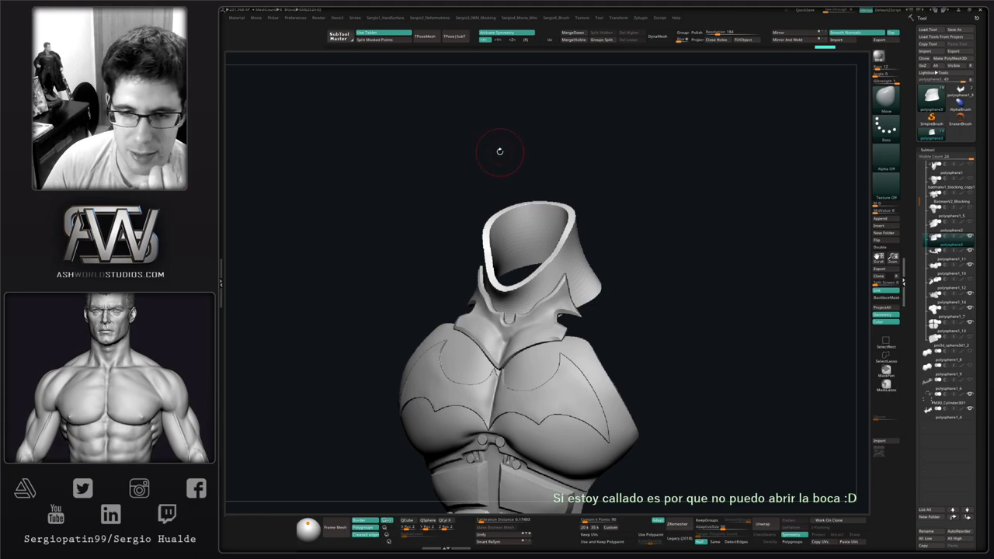
drag(664, 284, 589, 311)
right_drag(589, 310, 574, 265)
mouse_move(575, 266)
ctrl+right_down()
mouse_move(583, 244)
mouse_move(590, 255)
mouse_move(565, 269)
ctrl+right_up()
drag(543, 284, 563, 324)
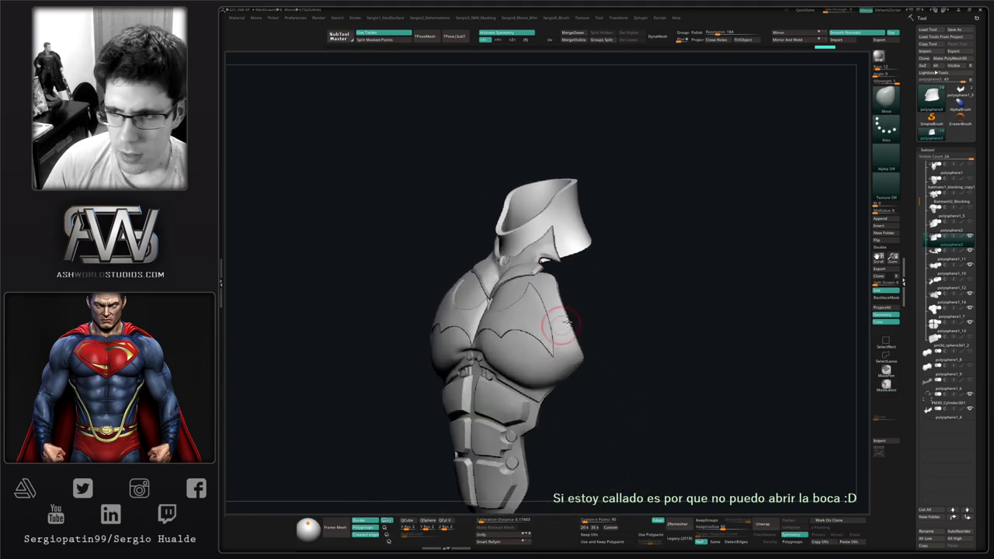
drag(746, 284, 769, 296)
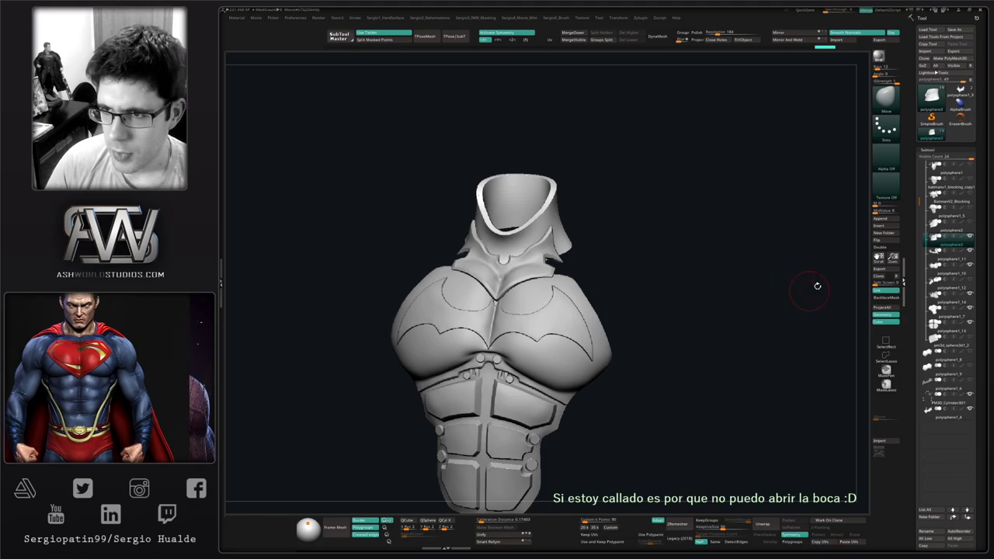
Select the original creased neck subtool, isolate it, reduce the brush size and subdivide the mesh once.
click(940, 231)
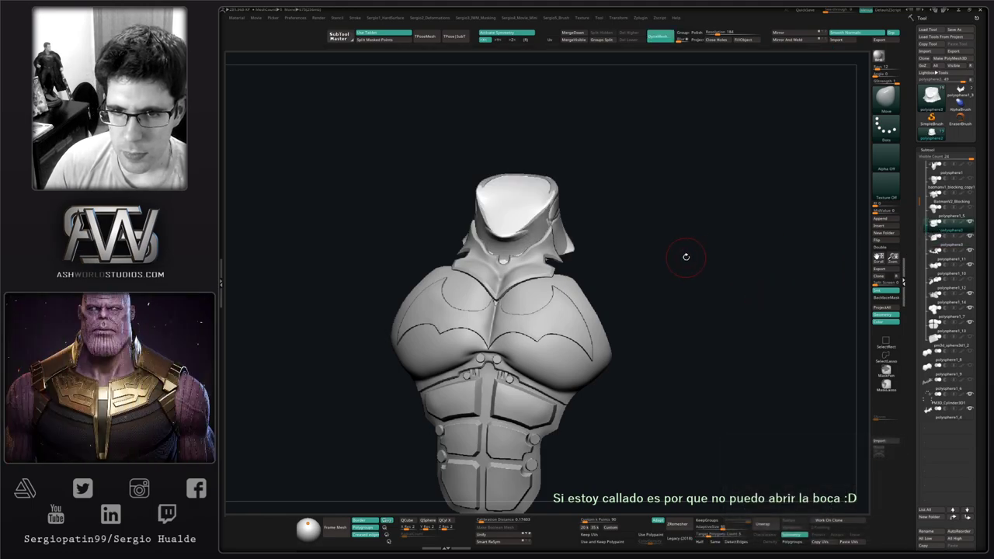
key(shift+s)
right_drag(687, 257, 556, 286)
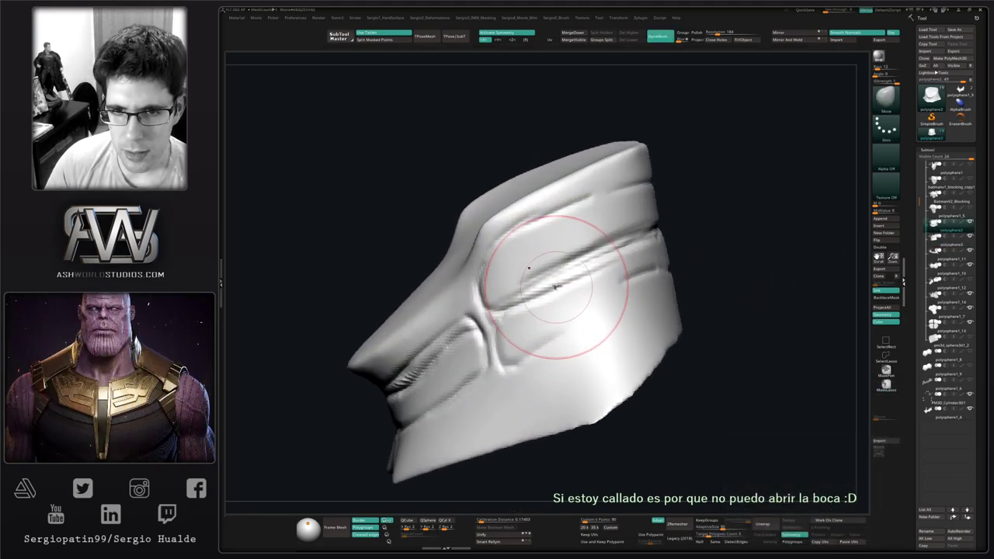
key(s)
drag(556, 287, 544, 291)
key(s)
key(ctrl+d)
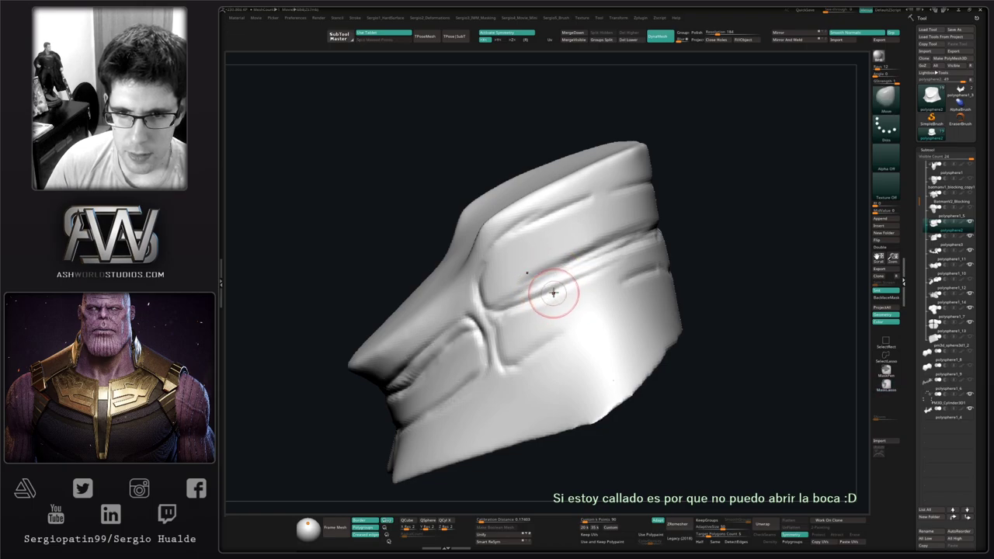
Switch the masking brush to MaskPen, undo the stray mask and paint a mask over the neck's upper recessed panel.
key(ctrl)
ctrl+drag(598, 223, 611, 213)
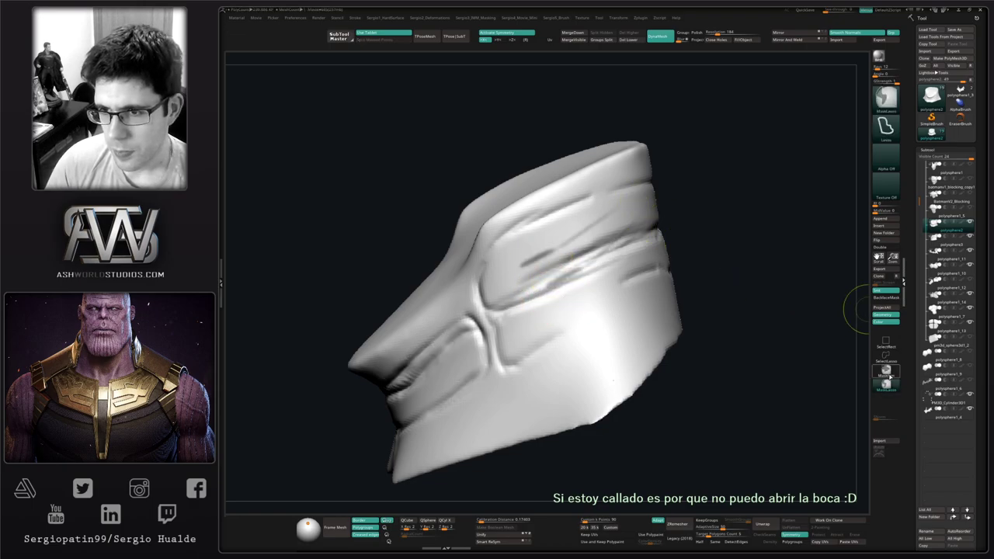
ctrl+click(886, 371)
key(ctrl+z)
right_drag(614, 255, 592, 261)
mouse_move(700, 204)
ctrl+mouse_down()
mouse_move(596, 218)
mouse_move(674, 204)
mouse_move(622, 205)
ctrl+mouse_up()
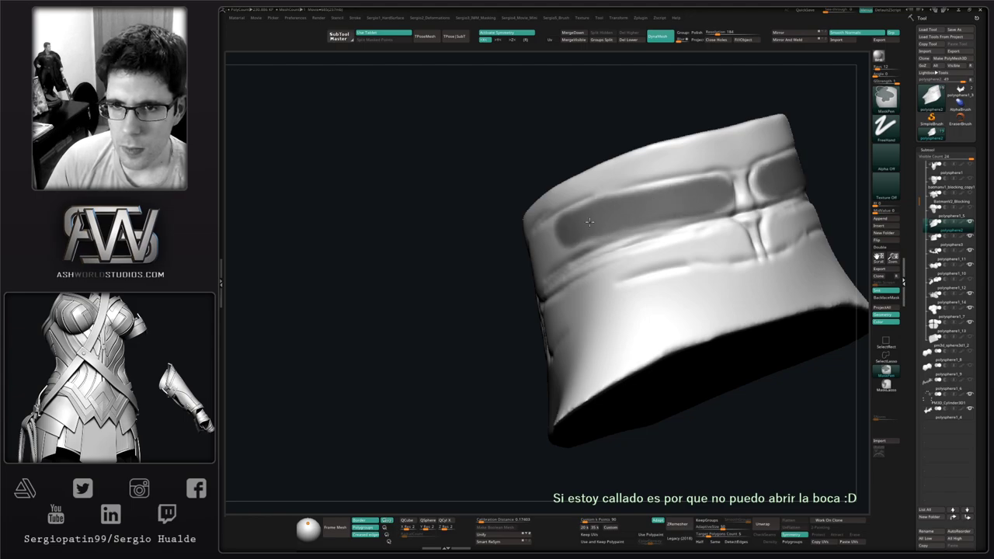
Extend the painted mask along the side of the neck to the rounded front end of the upper panel.
right_drag(602, 221, 660, 233)
mouse_move(592, 230)
ctrl+mouse_down()
mouse_move(538, 243)
mouse_move(498, 277)
mouse_move(616, 218)
ctrl+mouse_up()
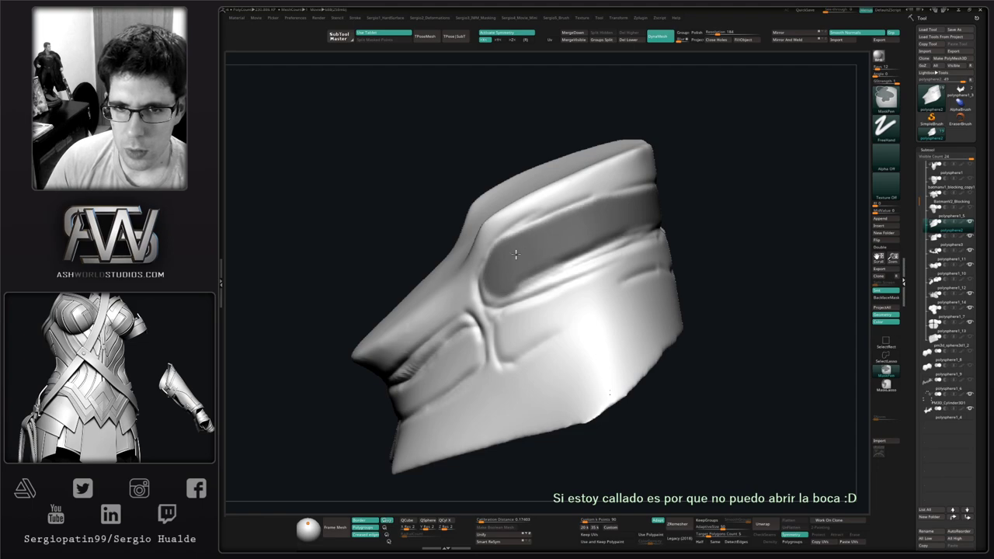
right_drag(626, 210, 579, 217)
mouse_move(621, 215)
ctrl+mouse_down()
mouse_move(683, 195)
mouse_move(668, 198)
ctrl+mouse_up()
right_drag(591, 227, 602, 231)
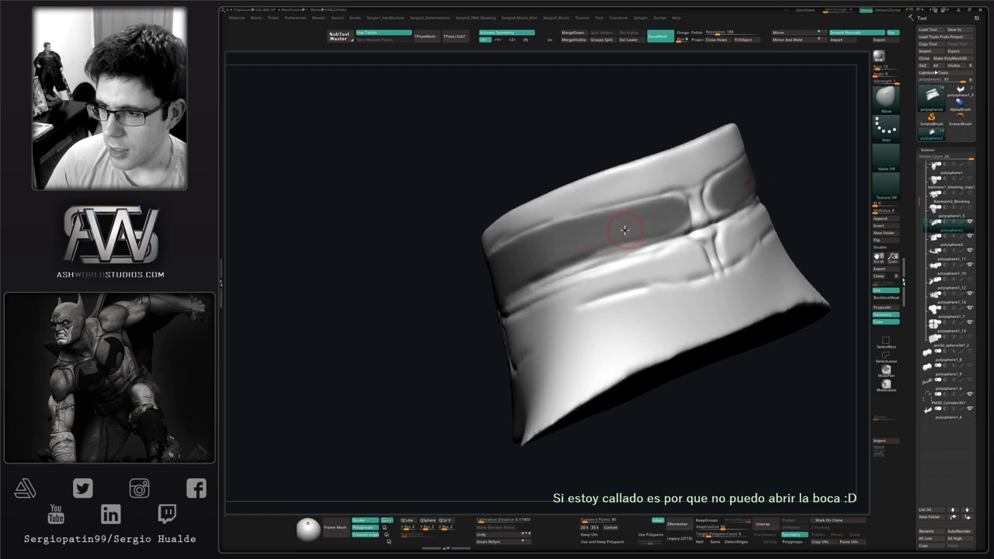
Complete the mask on the upper side panel of the neck, filling it between the rear crease and the rounded front end.
right_drag(645, 225, 678, 210)
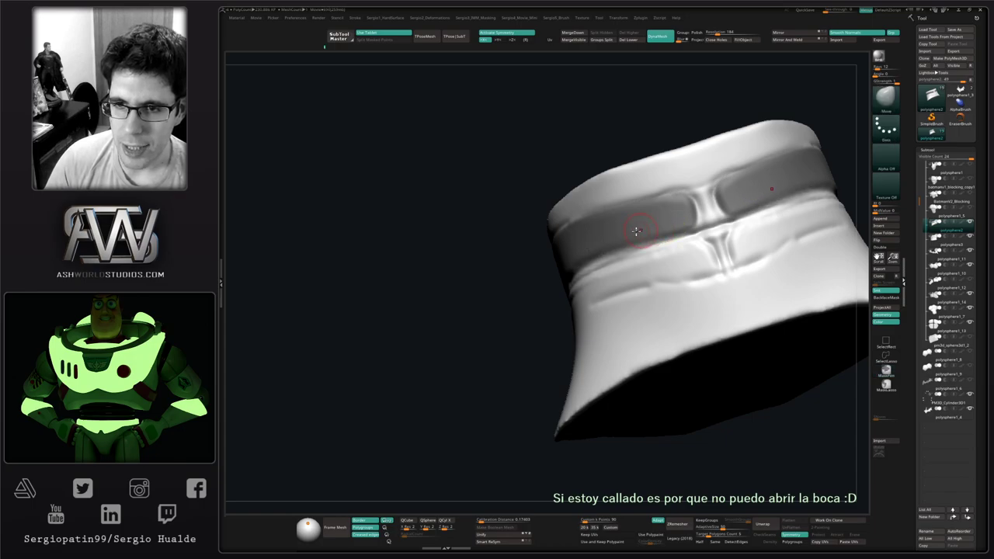
right_drag(675, 220, 564, 254)
ctrl+drag(559, 262, 679, 220)
right_drag(682, 218, 661, 223)
key(ctrl)
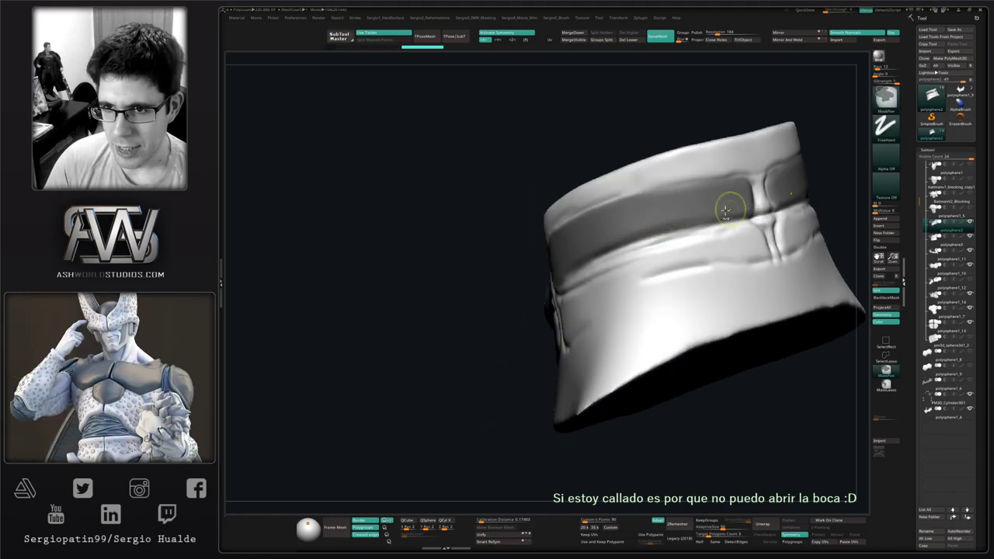
right_drag(728, 204, 591, 244)
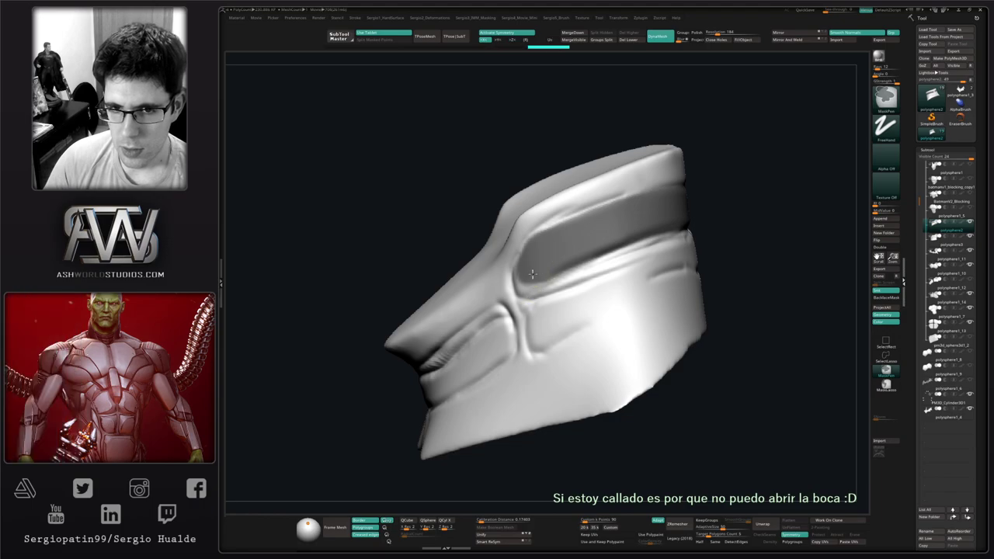
mouse_move(547, 270)
right_down()
mouse_move(550, 282)
mouse_move(569, 276)
mouse_move(561, 272)
right_up()
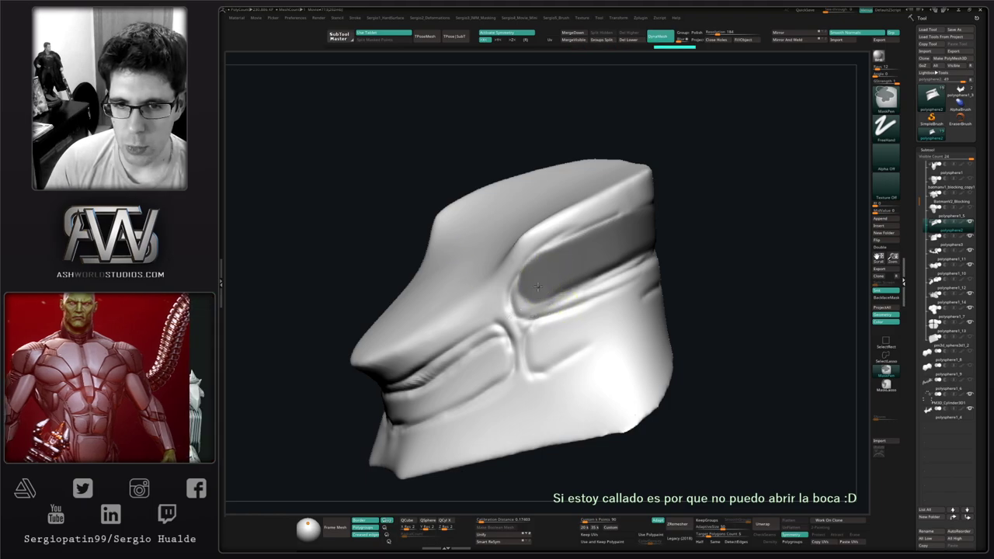
key(ctrl)
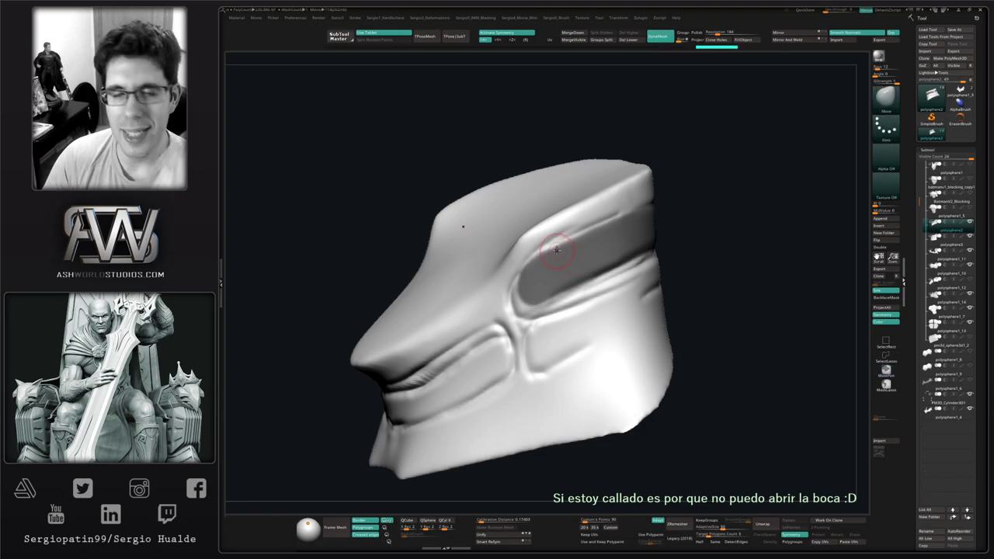
mouse_move(575, 234)
right_down()
mouse_move(555, 250)
mouse_move(547, 216)
right_up()
Paint a mask over the lower side panel of the neck, starting from its rounded front end.
right_drag(555, 291, 573, 284)
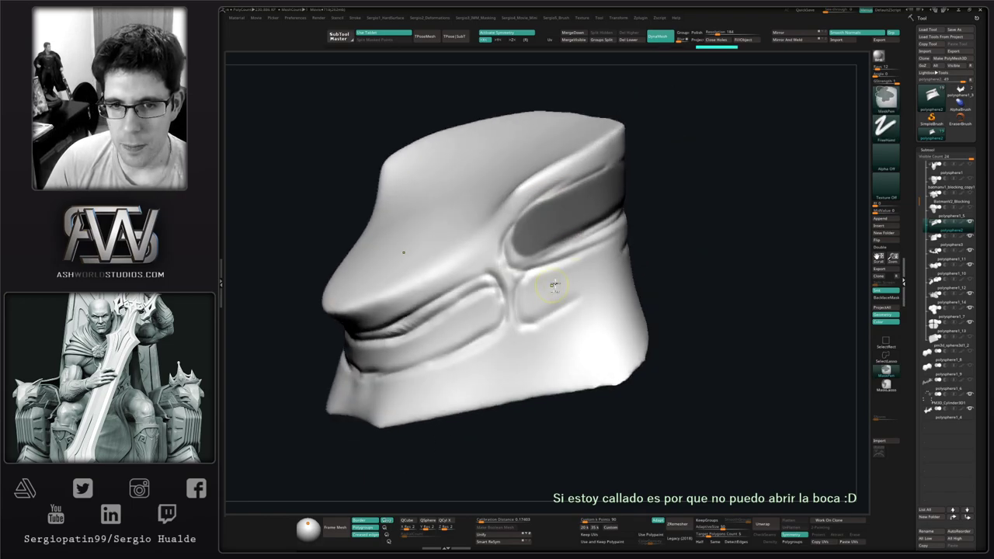
mouse_move(569, 275)
ctrl+mouse_down()
mouse_move(536, 289)
mouse_move(594, 260)
mouse_move(555, 278)
mouse_move(536, 307)
mouse_move(557, 293)
mouse_move(536, 311)
mouse_move(531, 285)
mouse_move(553, 273)
ctrl+mouse_up()
right_drag(594, 272, 537, 299)
mouse_move(506, 301)
ctrl+mouse_down()
mouse_move(586, 269)
mouse_move(512, 303)
ctrl+mouse_up()
mouse_move(589, 272)
ctrl+mouse_down()
mouse_move(517, 326)
mouse_move(614, 272)
ctrl+mouse_up()
ctrl+drag(536, 310, 598, 292)
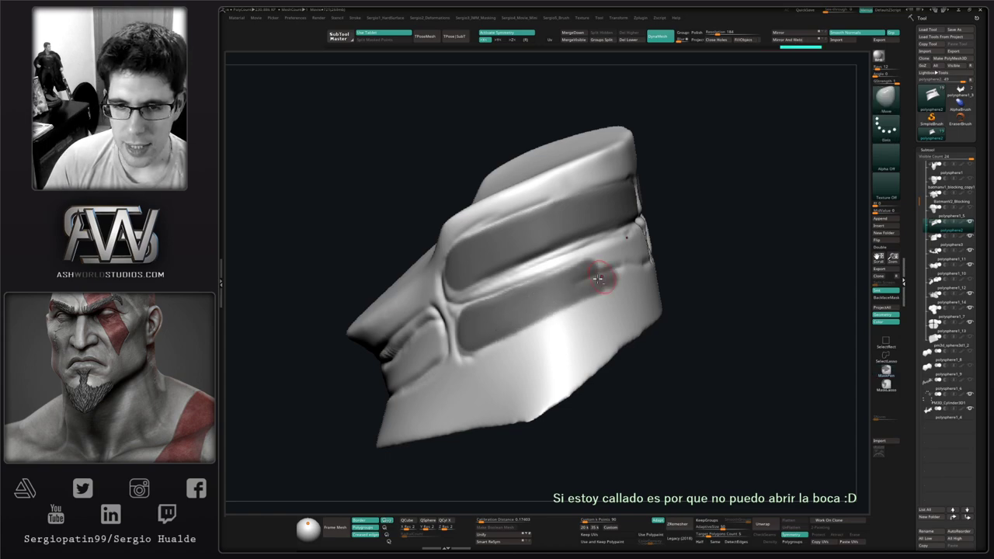
Extend the lower side panel's mask back to the vertical crease at the rear of the neck.
right_drag(599, 280, 567, 292)
mouse_move(530, 302)
ctrl+mouse_down()
mouse_move(583, 276)
mouse_move(494, 313)
mouse_move(629, 260)
mouse_move(579, 278)
mouse_move(631, 288)
ctrl+mouse_up()
right_drag(630, 288, 651, 270)
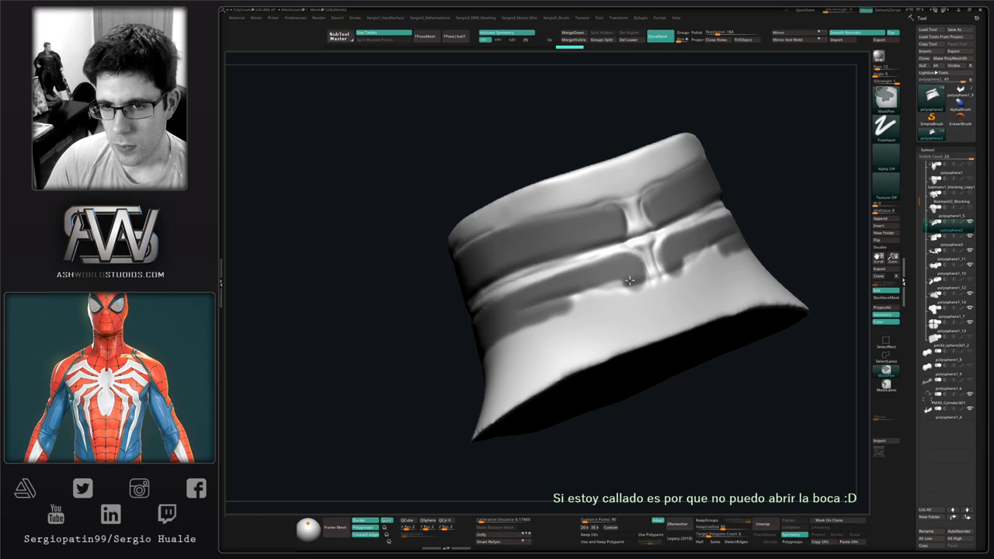
mouse_move(630, 280)
ctrl+mouse_down()
mouse_move(556, 301)
mouse_move(571, 306)
mouse_move(631, 281)
ctrl+mouse_up()
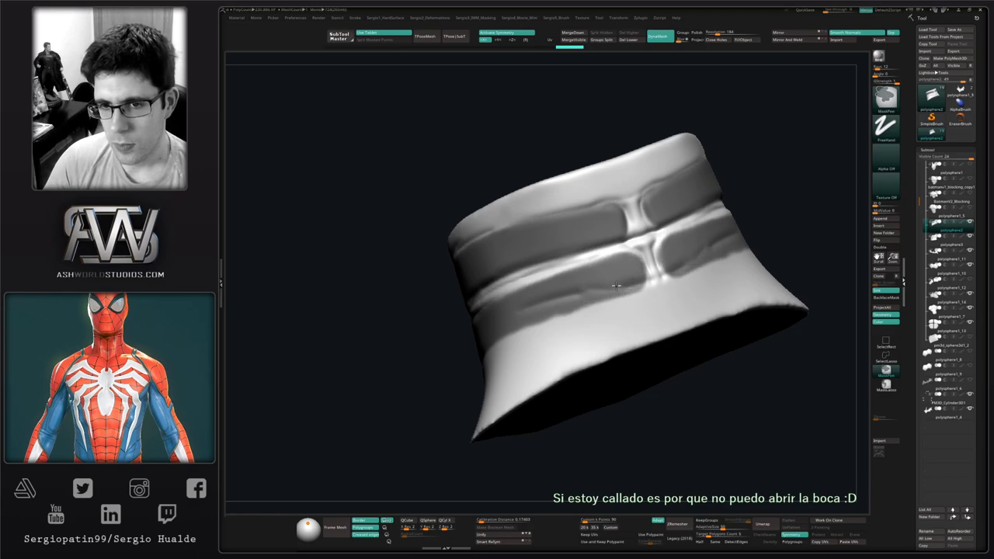
Fill and even out the lower edge of the mask along the lower side panel.
right_drag(544, 344, 589, 291)
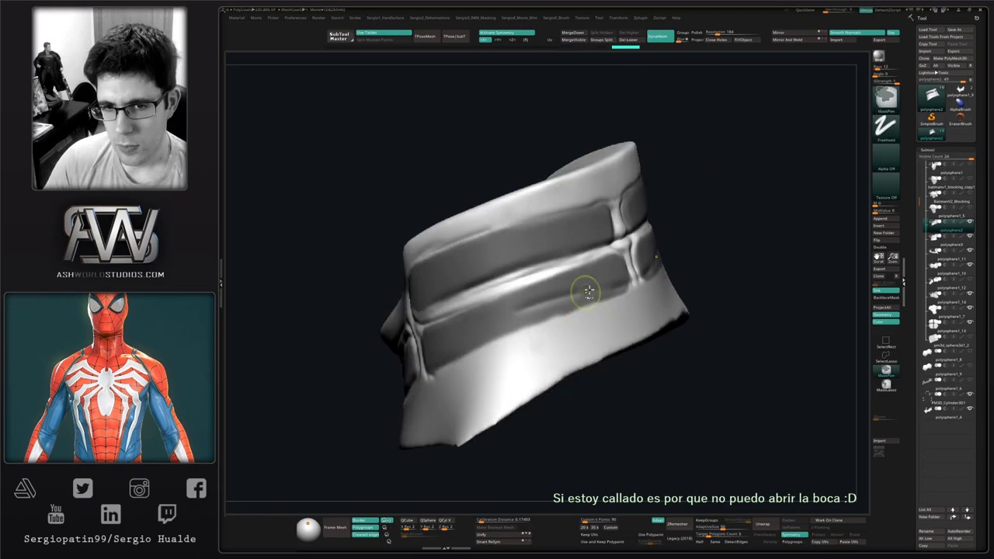
ctrl+drag(542, 310, 484, 330)
ctrl+drag(606, 283, 585, 292)
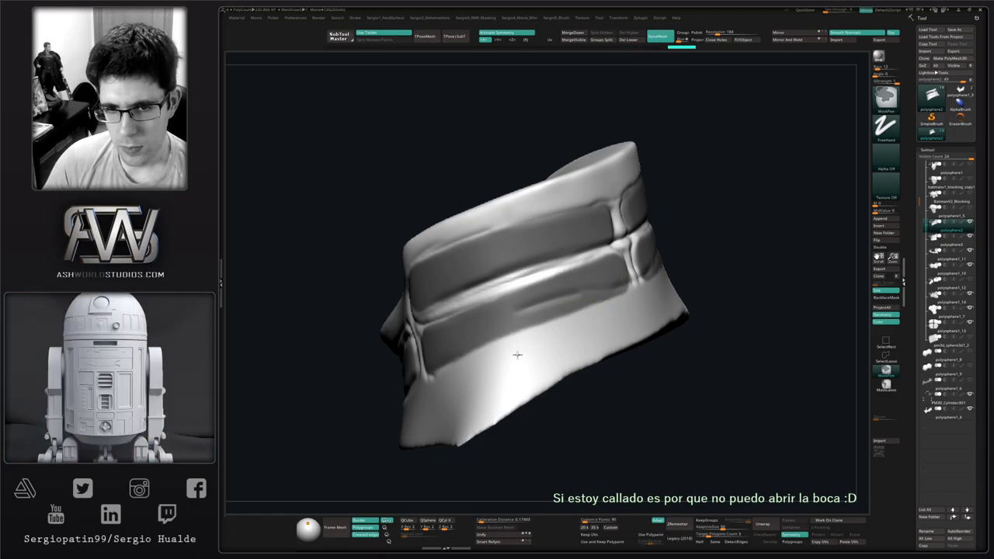
right_drag(503, 366, 502, 335)
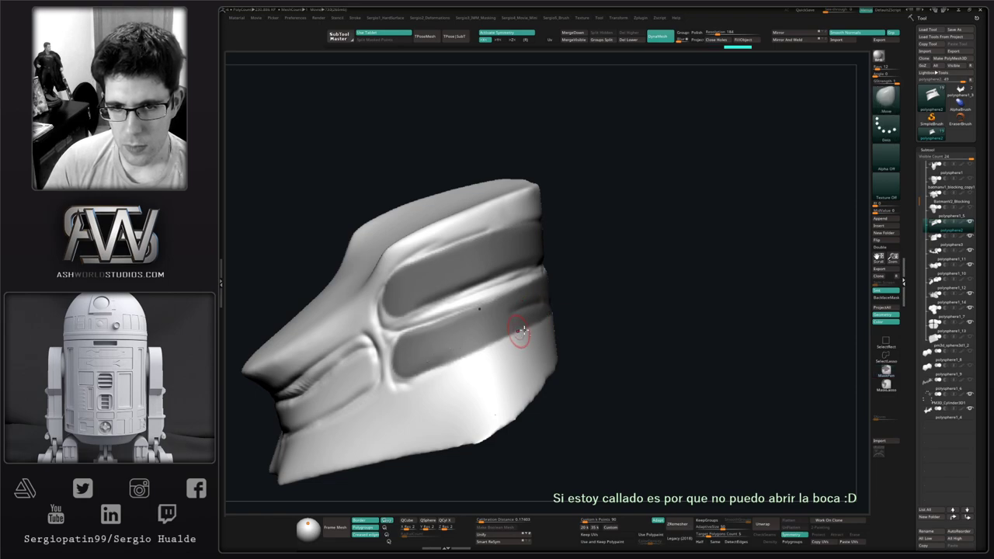
right_drag(523, 329, 604, 276)
ctrl+drag(646, 263, 605, 274)
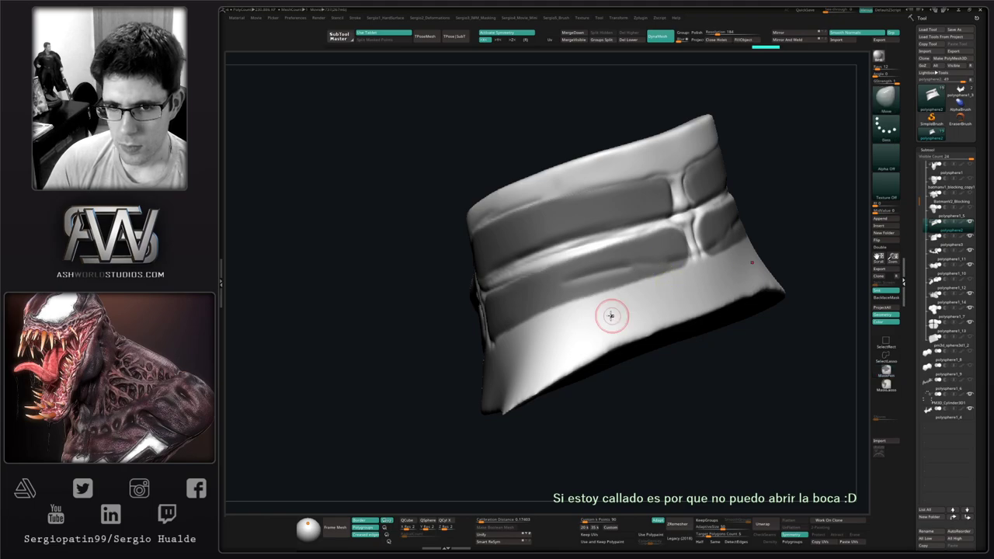
Paint a mask over the recessed lower panel at the front of the neck, up to its rounded end.
right_drag(611, 316, 562, 324)
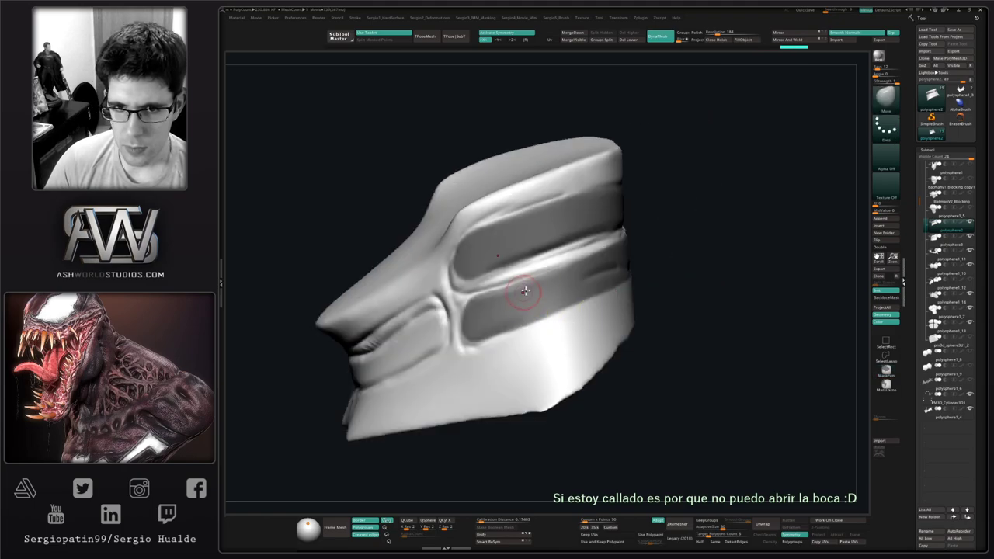
mouse_move(520, 290)
right_down()
mouse_move(544, 289)
mouse_move(564, 304)
mouse_move(533, 328)
mouse_move(508, 281)
right_up()
mouse_move(508, 280)
ctrl+mouse_down()
mouse_move(439, 295)
mouse_move(497, 289)
mouse_move(447, 315)
mouse_move(528, 291)
mouse_move(624, 256)
mouse_move(615, 236)
mouse_move(517, 285)
mouse_move(613, 240)
ctrl+mouse_up()
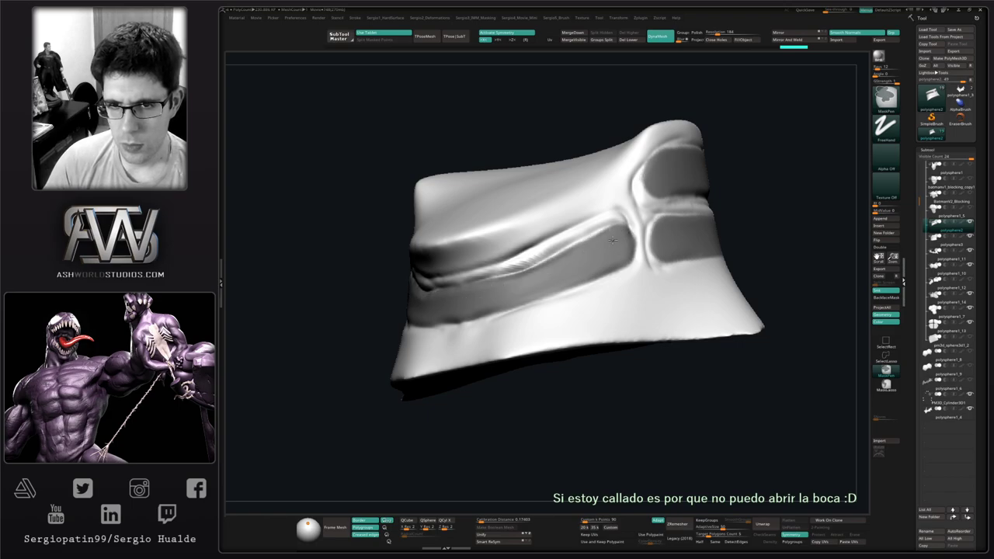
Delete the neck's lower subdivision levels and isolate the masked panels, hiding the rest of the mesh.
mouse_move(487, 314)
ctrl+right_down()
mouse_move(539, 269)
mouse_move(497, 277)
ctrl+right_up()
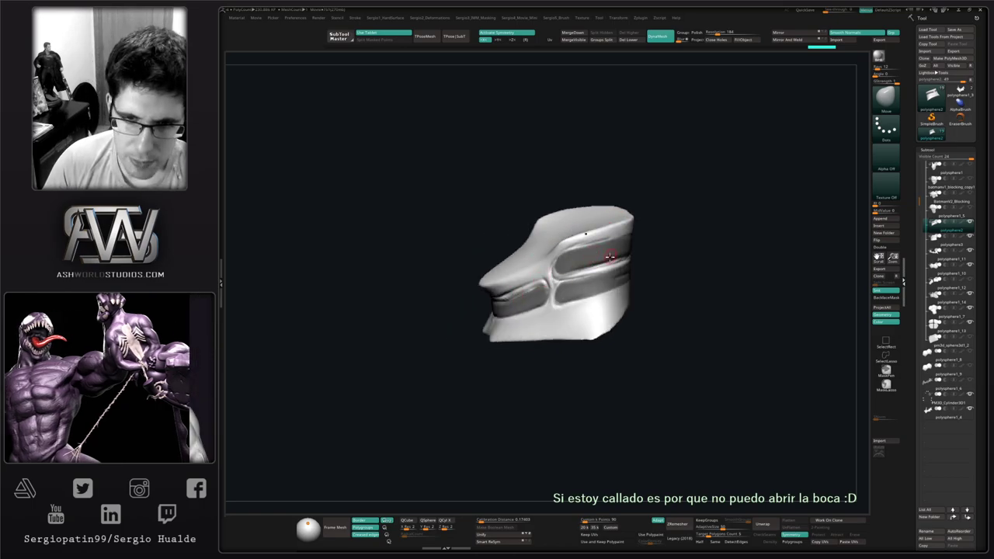
right_drag(676, 290, 623, 302)
ctrl+right_drag(623, 301, 497, 366)
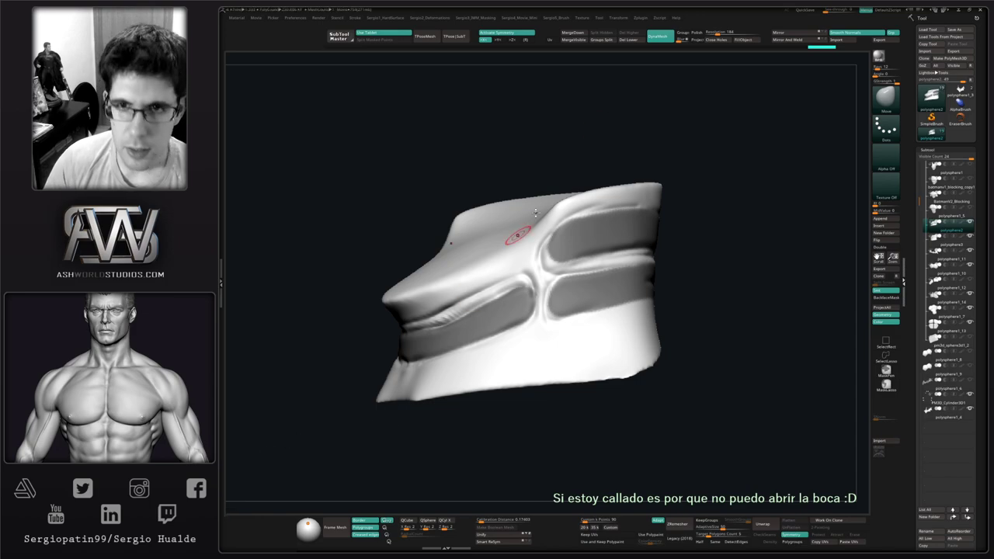
click(631, 41)
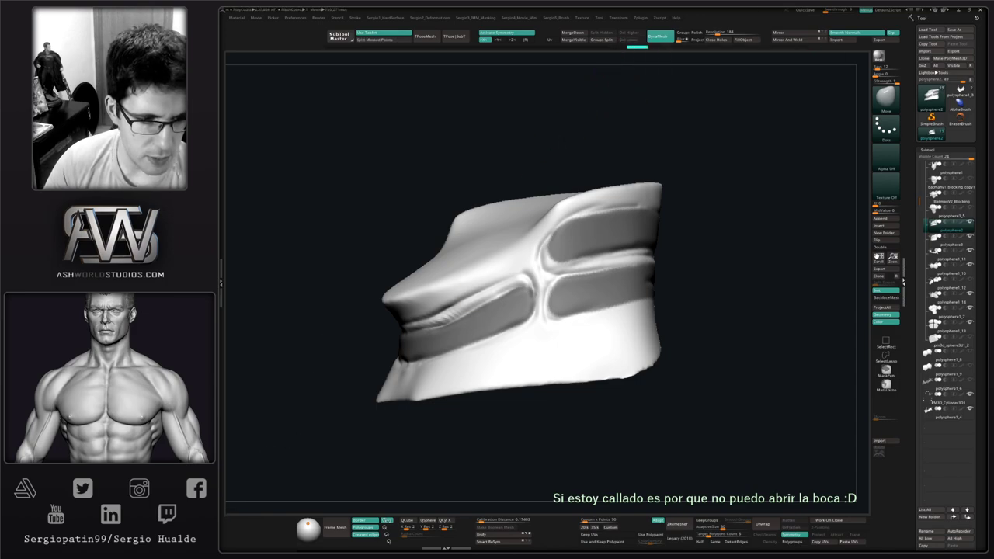
key(shift+f)
key(shift+f)
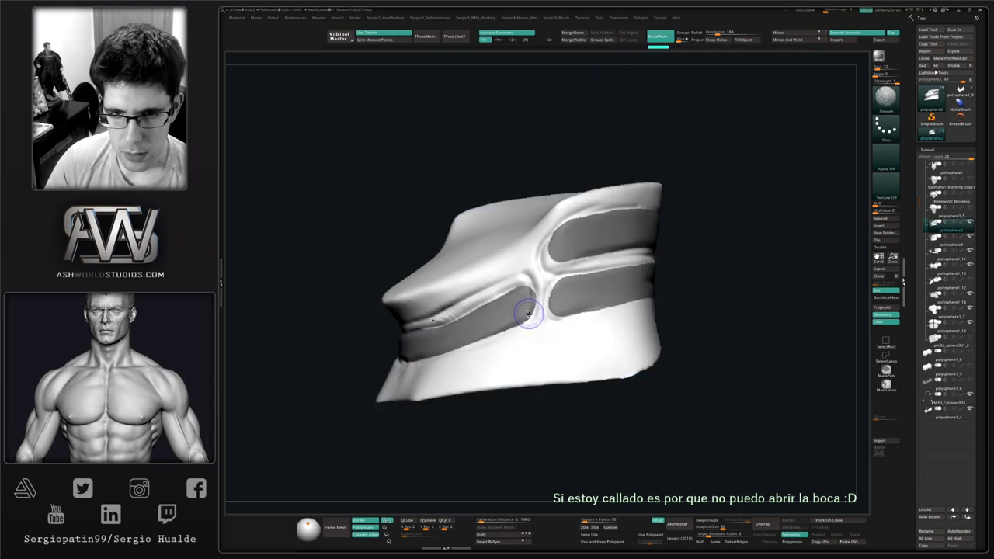
ctrl+shift+click(528, 313)
mouse_move(560, 349)
mouse_down()
mouse_move(548, 349)
mouse_move(557, 337)
mouse_move(568, 366)
mouse_move(588, 340)
mouse_up()
Reduce the brush size and smooth the dents on the isolated lower side panel with the stronger Smooth brush.
key(s)
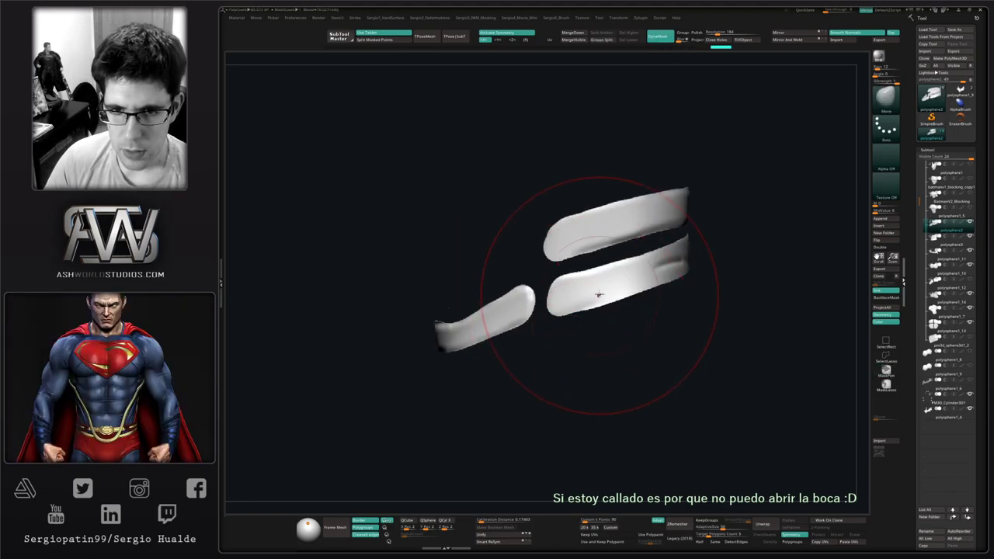
key(shift+space)
click(609, 313)
shift+drag(632, 280, 678, 253)
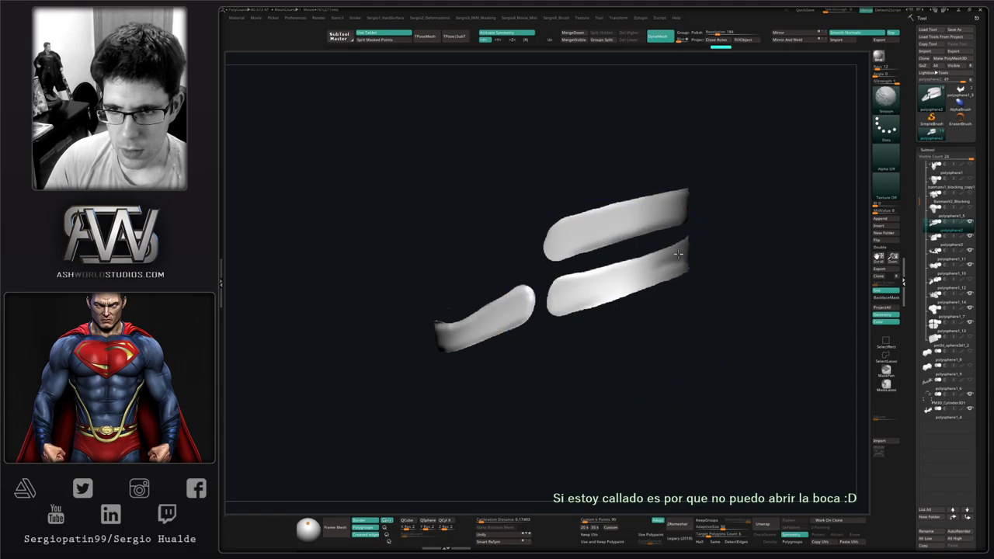
key(ctrl+z)
mouse_move(646, 300)
mouse_down()
mouse_move(679, 292)
mouse_move(672, 267)
mouse_move(683, 262)
mouse_up()
key(ctrl+z)
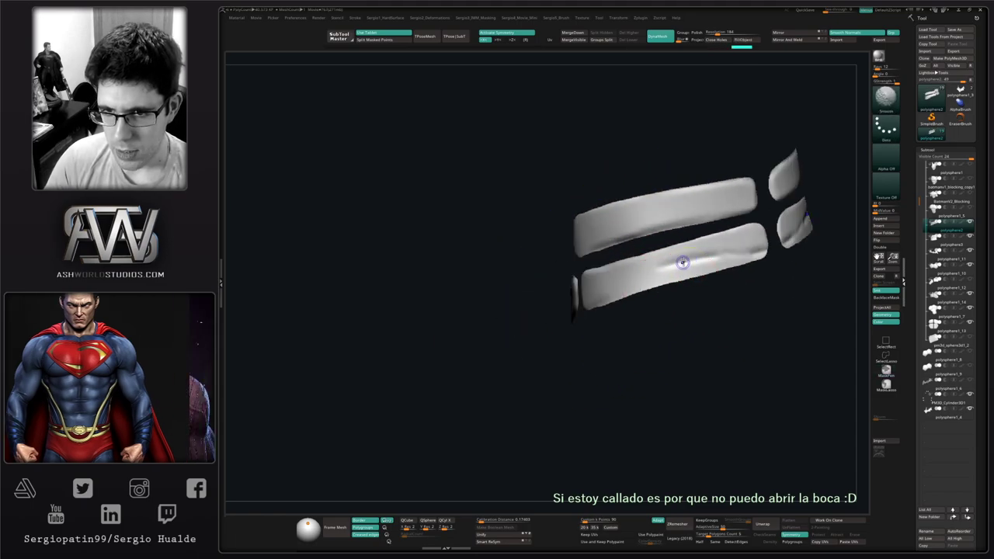
key(shift+space)
click(710, 315)
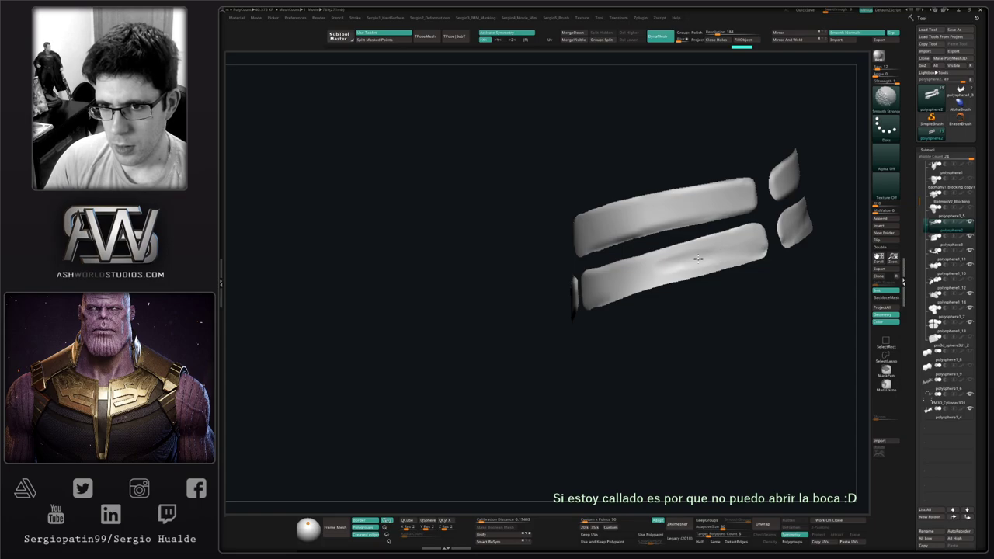
shift+drag(702, 258, 703, 261)
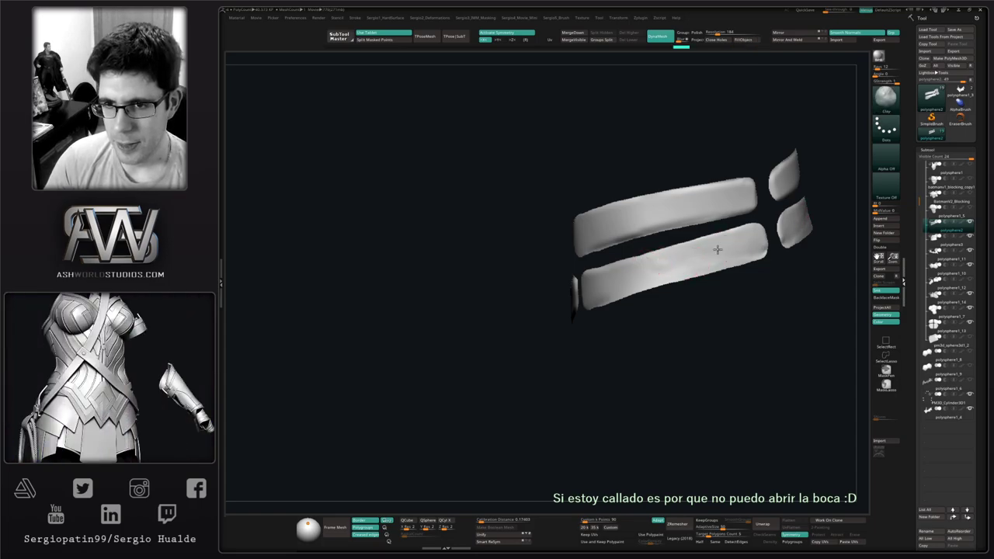
Smooth the surfaces of the side neck strips and the curved front strip.
shift+drag(687, 264, 653, 268)
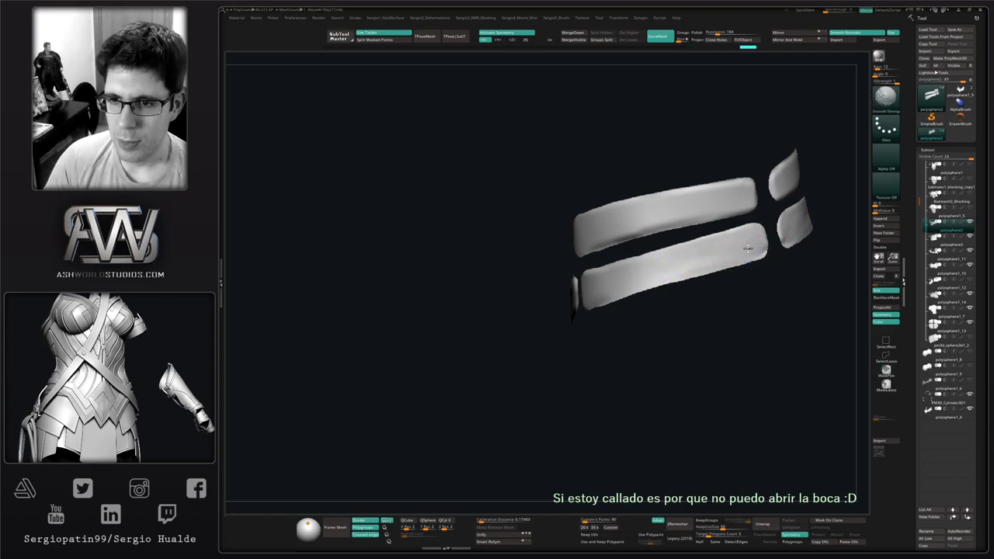
shift+drag(748, 248, 676, 267)
mouse_move(641, 269)
right_down()
mouse_move(640, 290)
mouse_move(601, 268)
right_up()
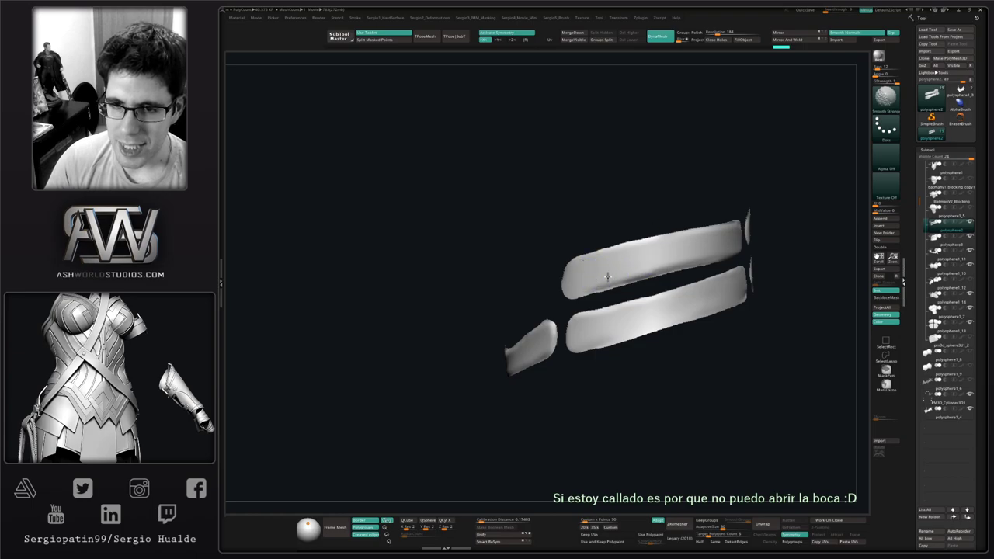
right_drag(734, 244, 715, 248)
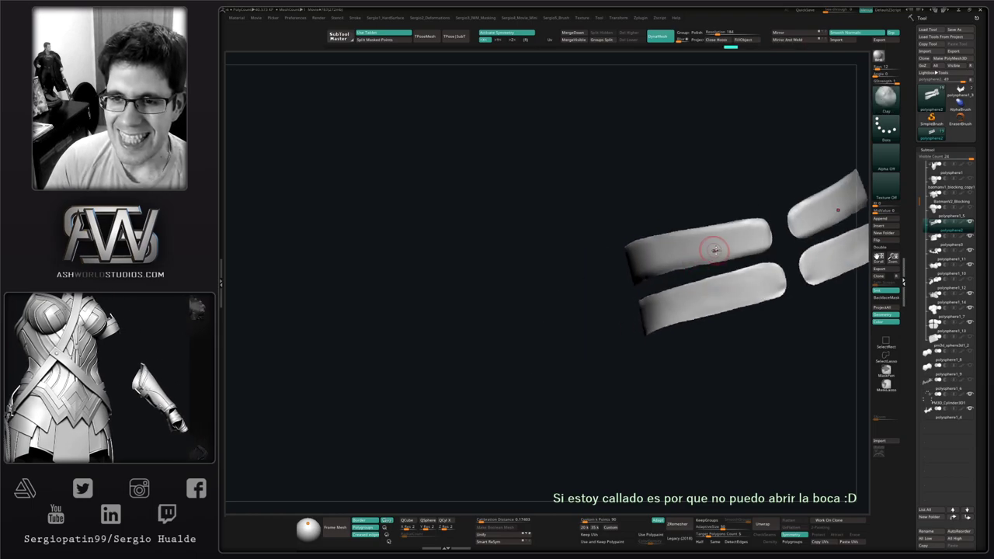
shift+drag(714, 249, 752, 246)
mouse_move(752, 247)
right_down()
mouse_move(694, 249)
mouse_move(619, 282)
mouse_move(581, 284)
mouse_move(568, 324)
right_up()
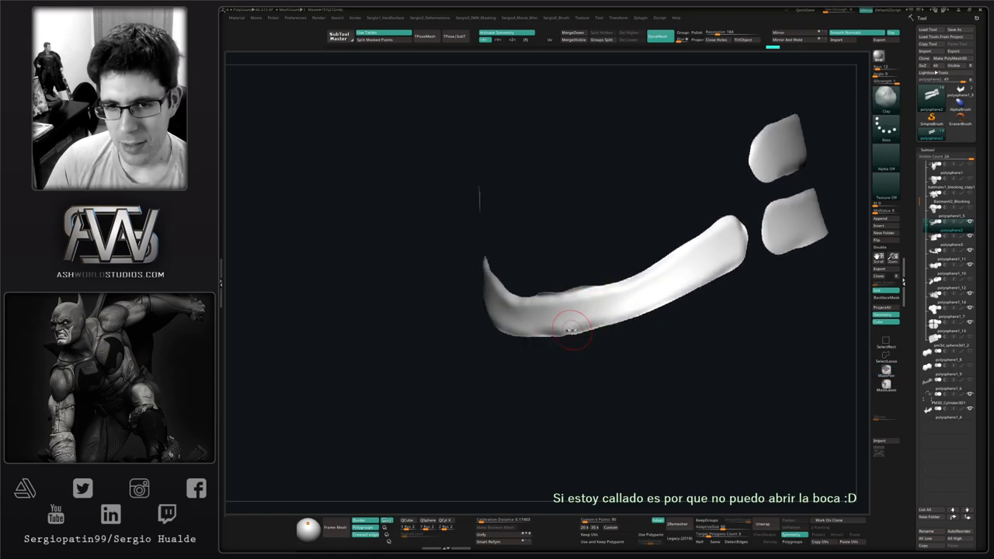
mouse_move(612, 315)
shift+mouse_down()
mouse_move(577, 327)
mouse_move(557, 309)
mouse_move(669, 285)
mouse_move(734, 237)
mouse_move(657, 286)
shift+mouse_up()
mouse_move(538, 319)
shift+mouse_down()
mouse_move(683, 277)
mouse_move(668, 285)
shift+mouse_up()
mouse_move(651, 308)
ctrl+right_down()
mouse_move(626, 295)
mouse_move(861, 268)
ctrl+right_up()
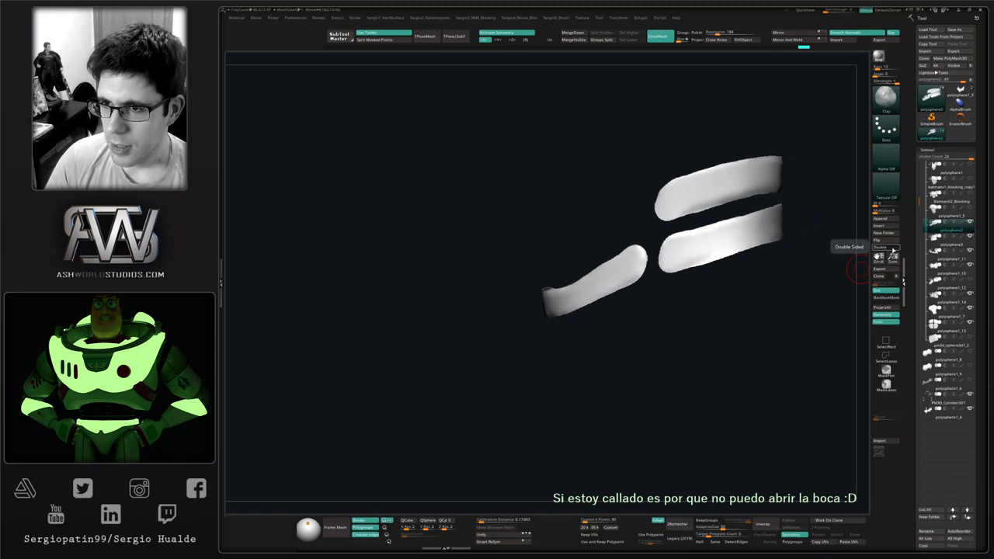
Display the neck strips double-sided and remesh them with ZRemesher using the Half option.
right_drag(853, 256, 700, 285)
right_drag(838, 254, 648, 310)
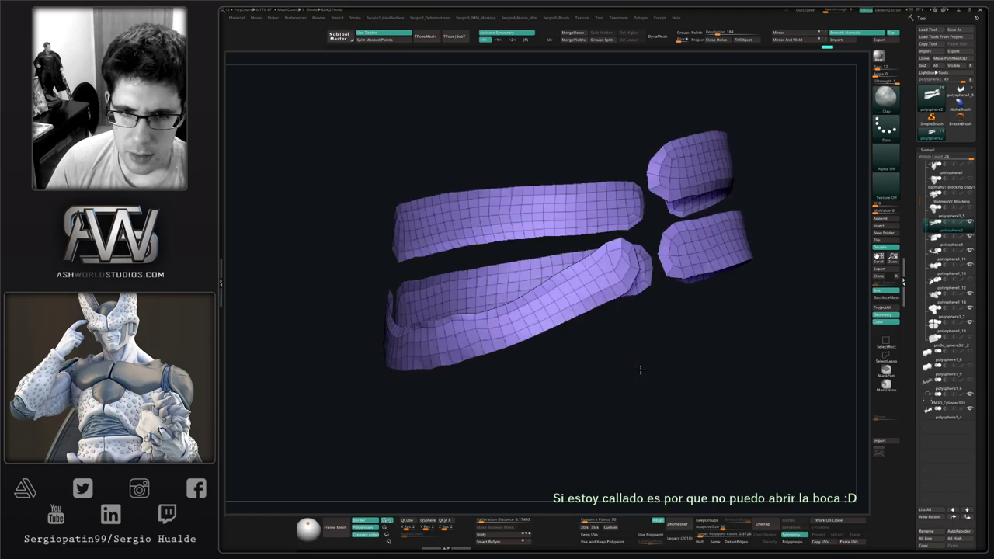
right_drag(641, 370, 684, 441)
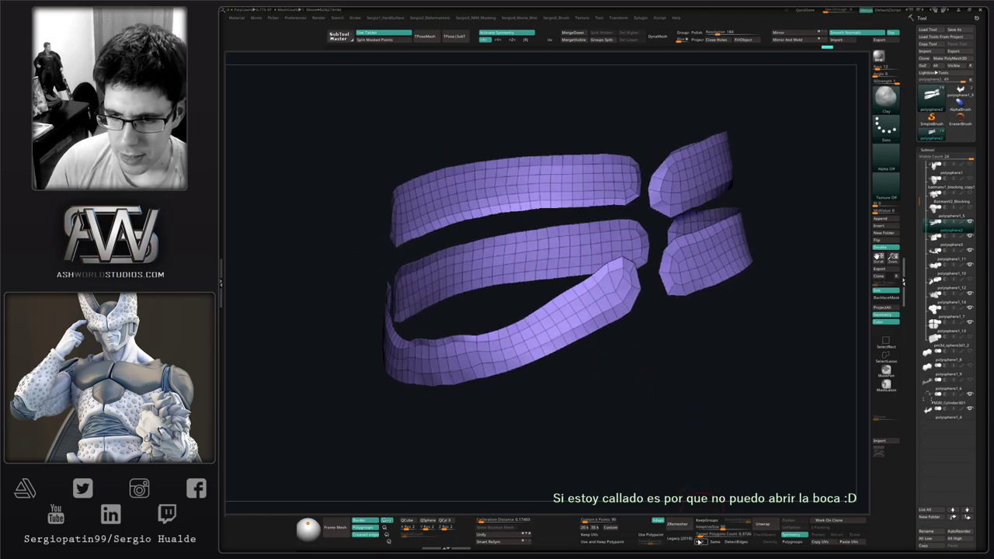
click(677, 524)
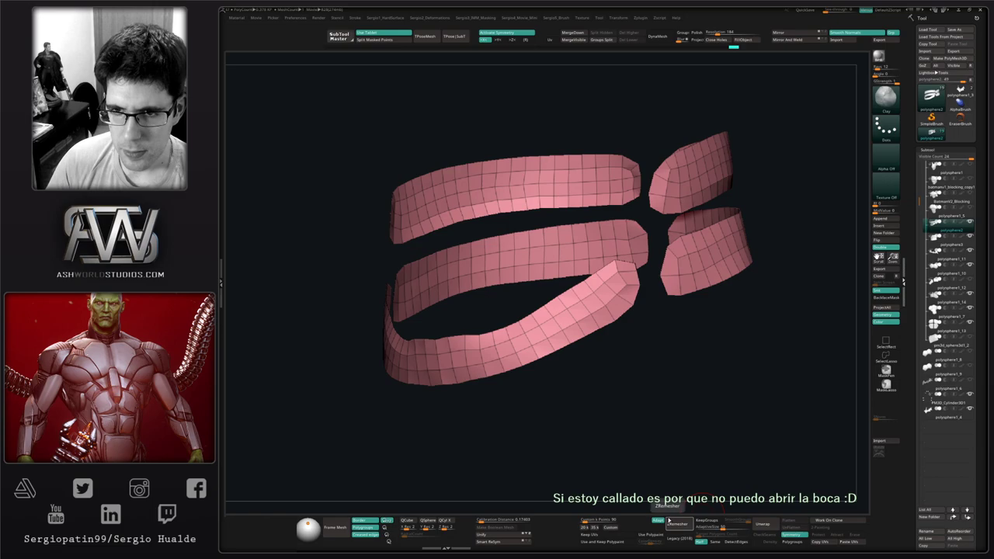
right_drag(628, 349, 653, 294)
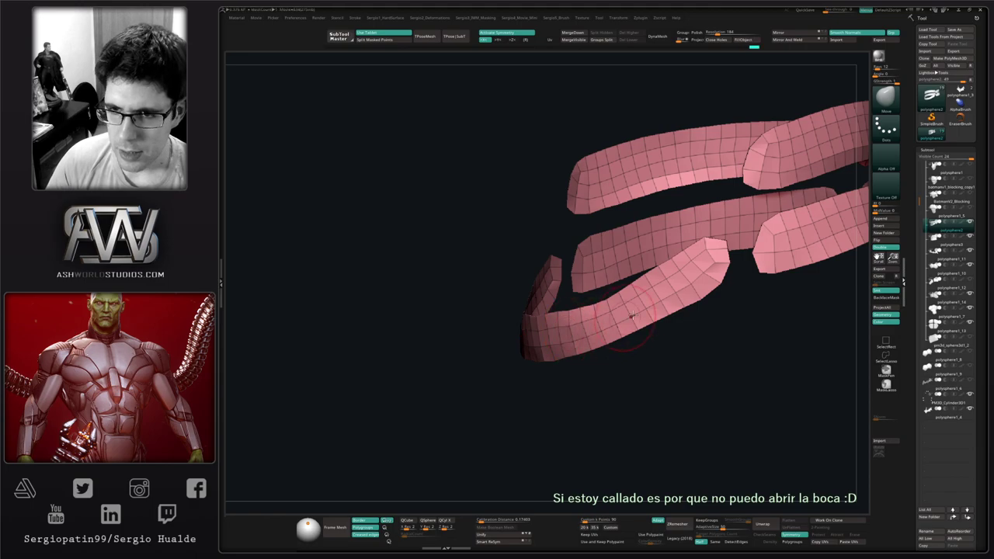
Apply Polish By Features twice to the remeshed strips to even out their contours.
drag(716, 309, 722, 314)
key(2)
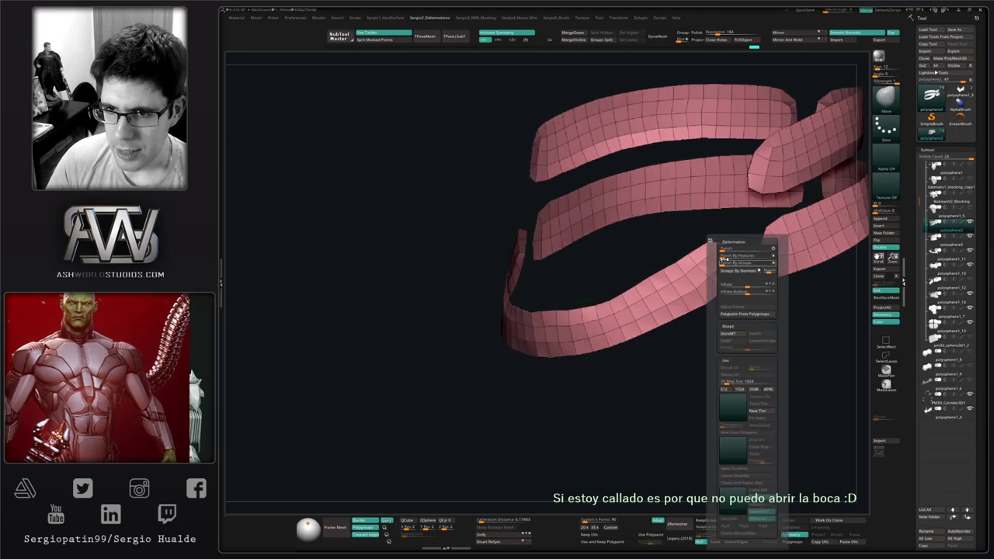
click(726, 256)
click(726, 256)
drag(690, 315, 728, 297)
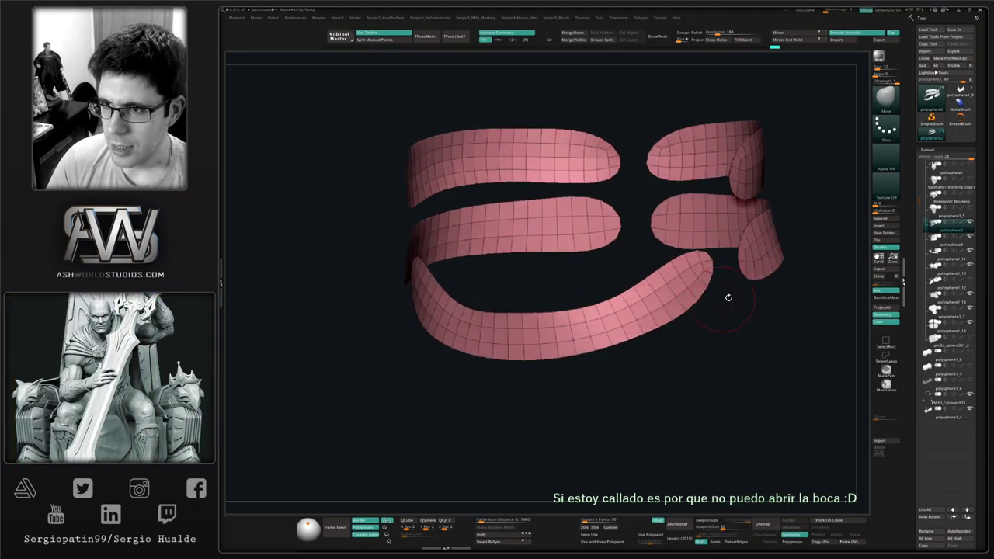
Bring the other subtools back into view and adjust the front strip's fit against the neck with the Move Topological brush.
key(alt+s)
ctrl+right_drag(799, 271, 699, 311)
click(970, 251)
right_drag(582, 332, 556, 319)
mouse_move(581, 310)
mouse_down()
mouse_move(549, 310)
mouse_move(573, 295)
mouse_up()
key(s)
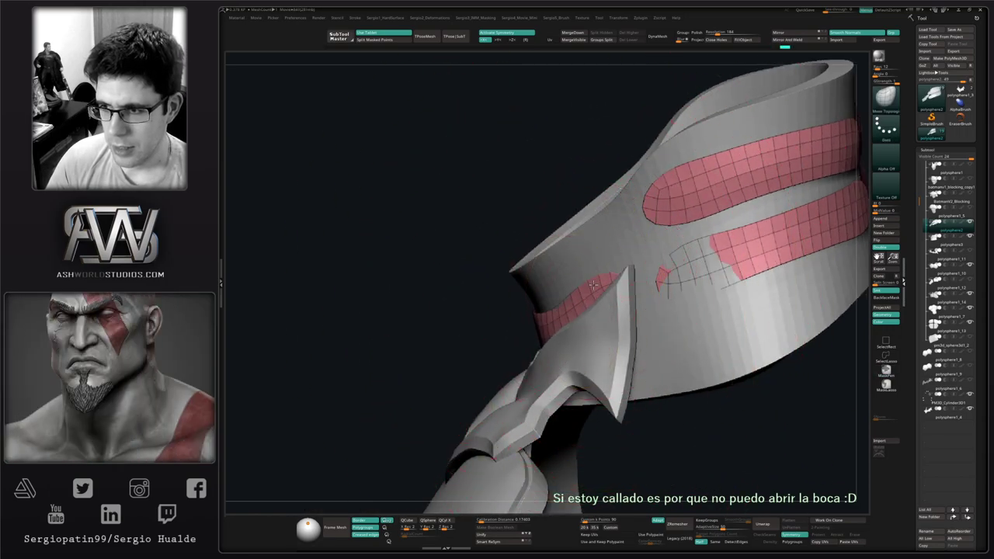
mouse_move(566, 289)
right_down()
mouse_move(581, 300)
mouse_move(483, 332)
right_up()
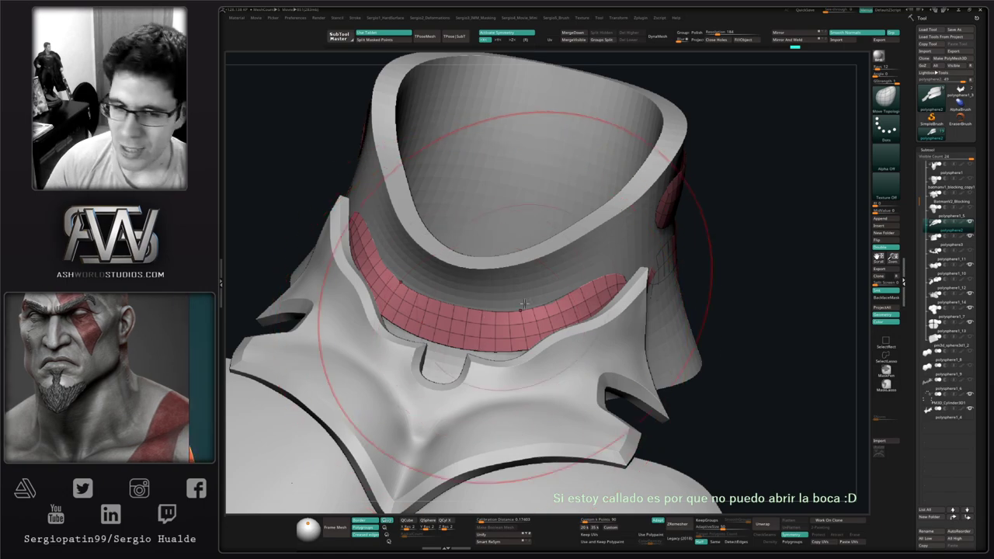
mouse_move(482, 342)
right_down()
mouse_move(506, 296)
mouse_move(765, 326)
right_up()
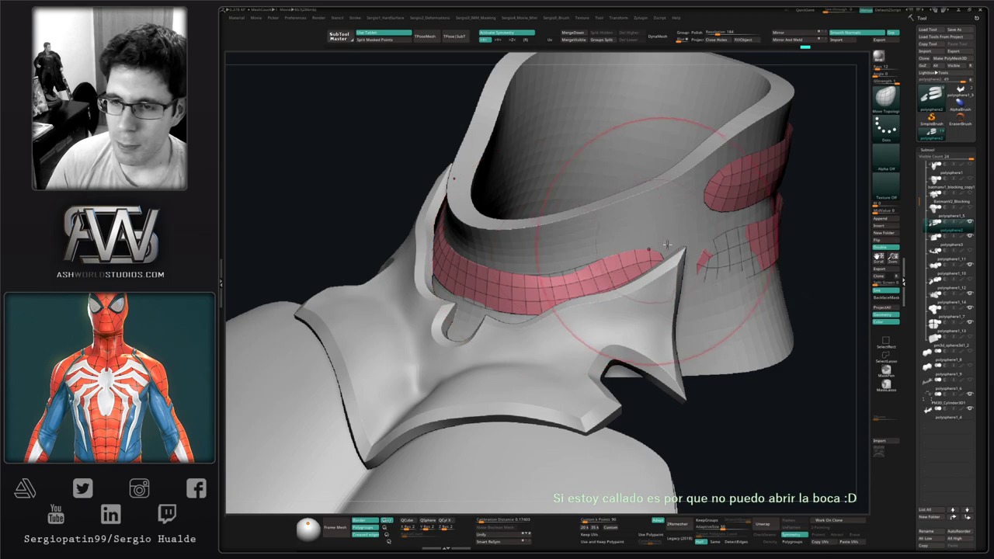
click(969, 253)
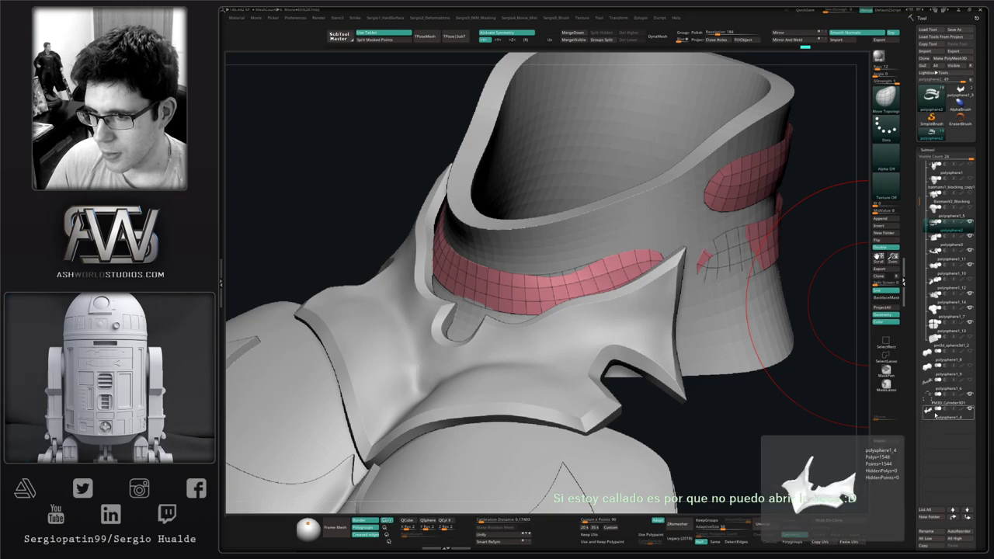
Reorder the subtools, placing collar polysphere1_4 directly after polysphere3 and polysphere1_12 directly after polysphere1_13.
drag(935, 419, 959, 299)
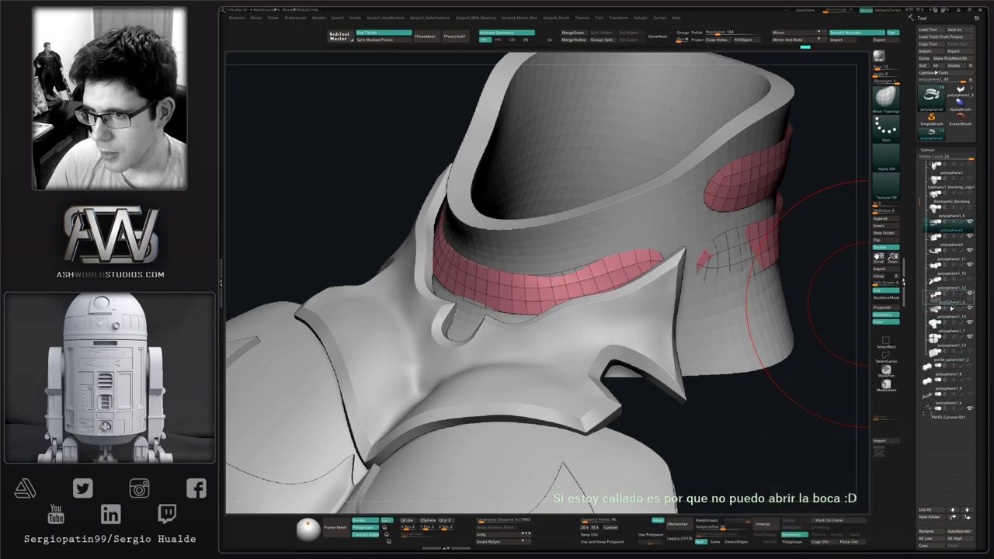
drag(947, 270, 947, 292)
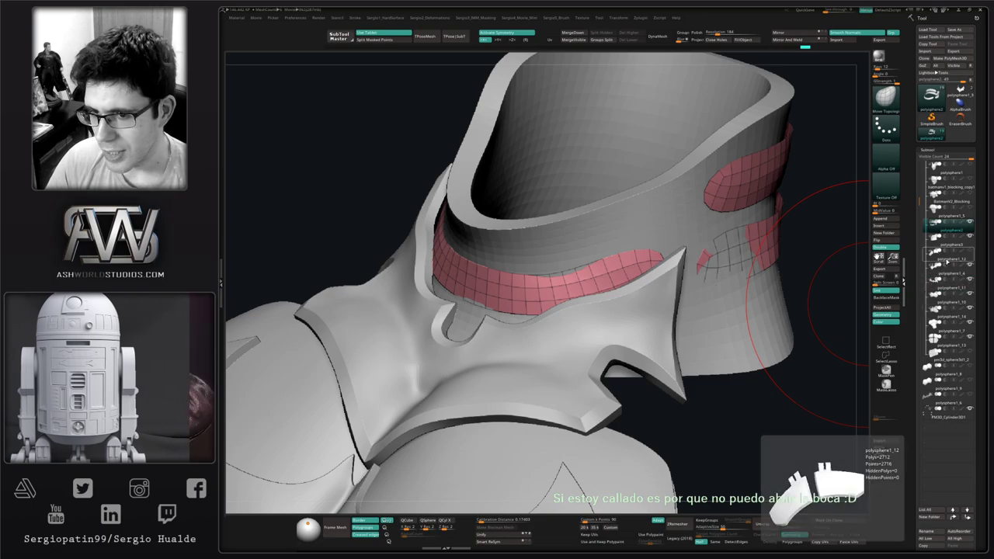
click(947, 256)
ctrl+right_drag(816, 302, 758, 116)
alt+right_drag(691, 334, 793, 70)
alt+right_drag(685, 335, 771, 160)
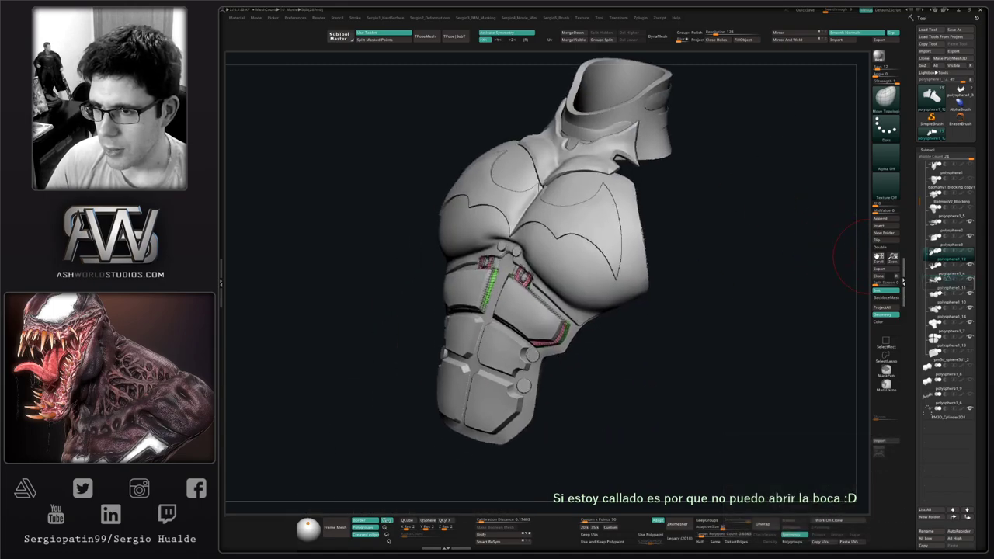
drag(936, 354, 937, 350)
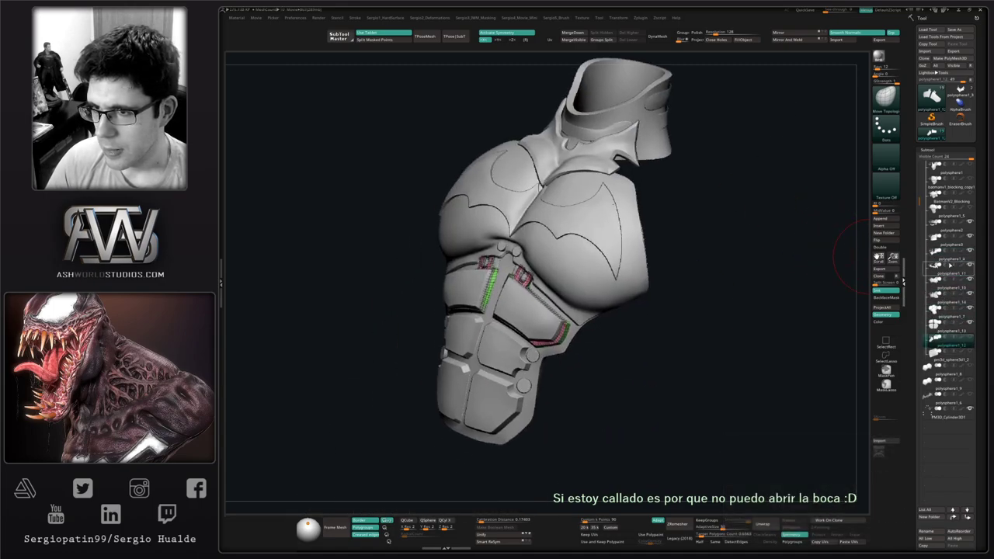
Select the strips subtool polysphere2 and hide the collar subtool polysphere1_4.
click(965, 231)
alt+right_drag(692, 142, 670, 297)
mouse_move(670, 297)
mouse_down()
mouse_move(632, 277)
mouse_move(657, 286)
mouse_move(680, 276)
mouse_up()
click(970, 251)
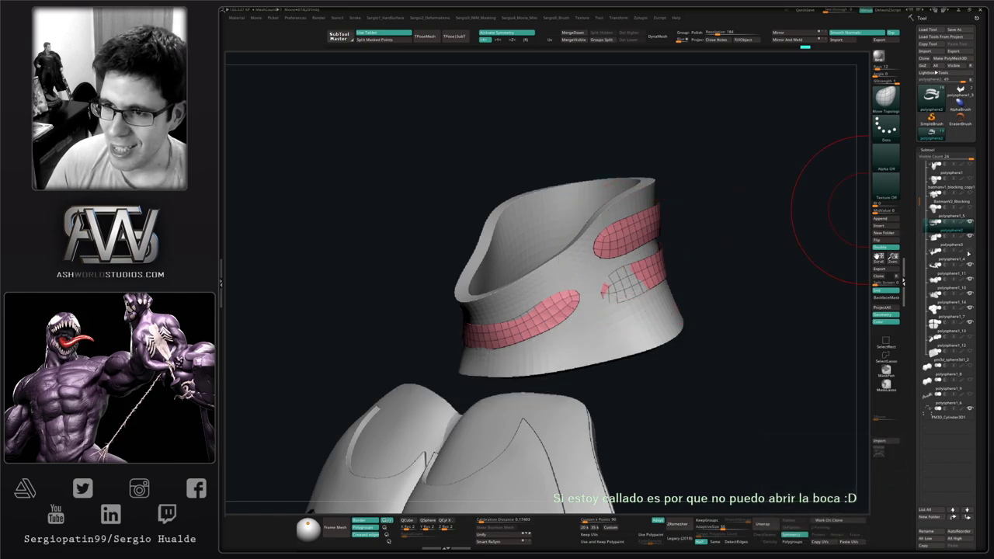
alt+drag(733, 308, 742, 290)
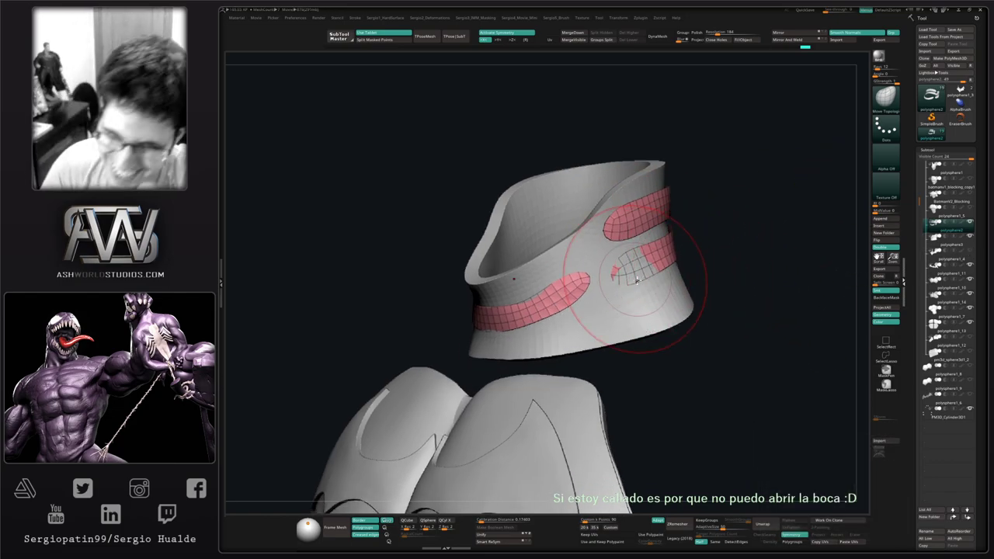
Isolate the outer polygroup of neck base polysphere3 and restore the neck's full visibility.
alt+click(643, 304)
drag(643, 305, 606, 311)
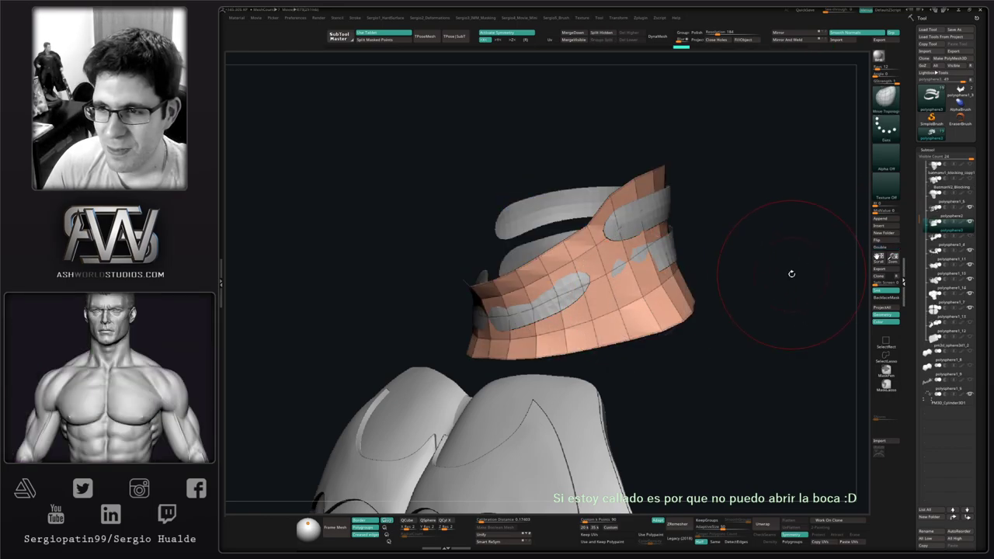
drag(792, 274, 796, 275)
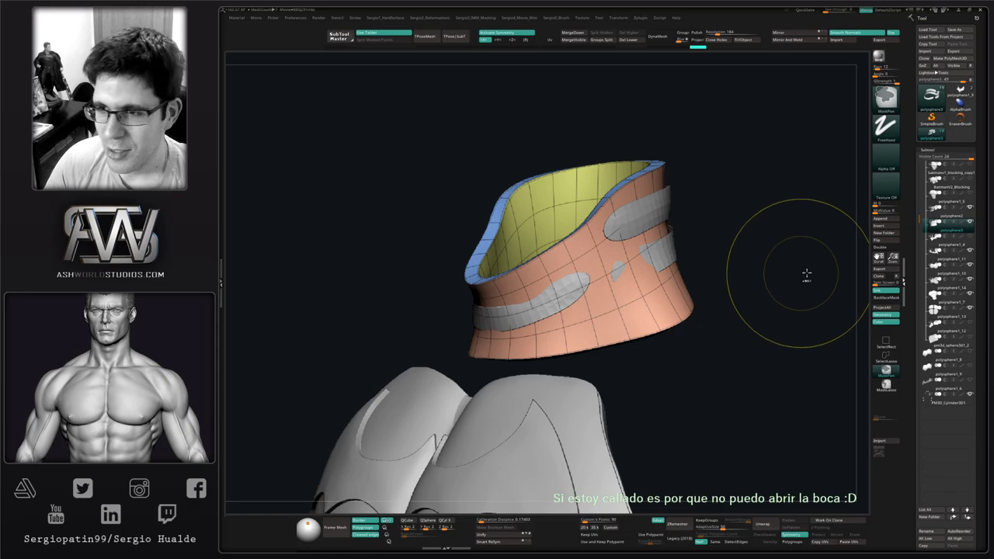
click(936, 258)
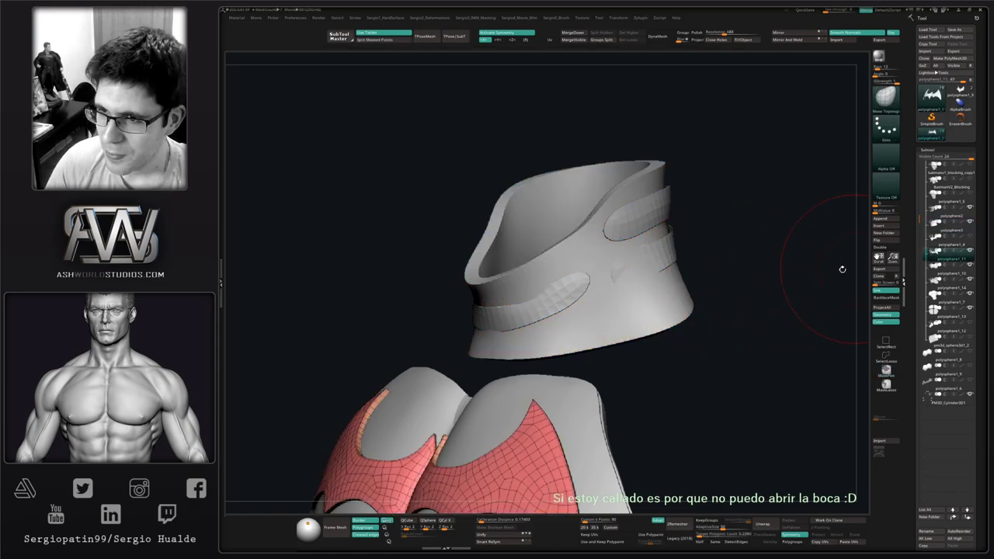
Project the strips in polysphere2 onto the neck surface with ProjectAll, with color projection turned off.
alt+click(668, 264)
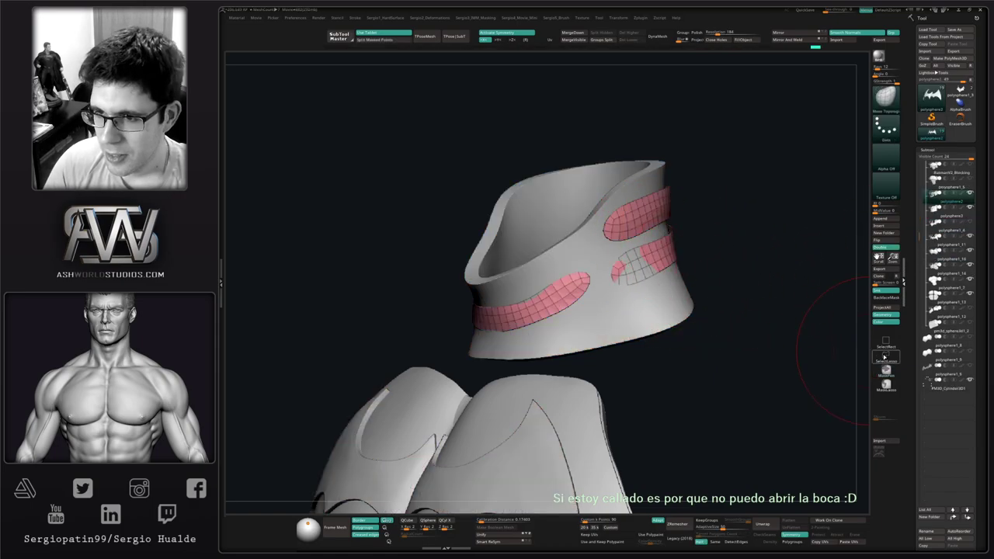
click(886, 319)
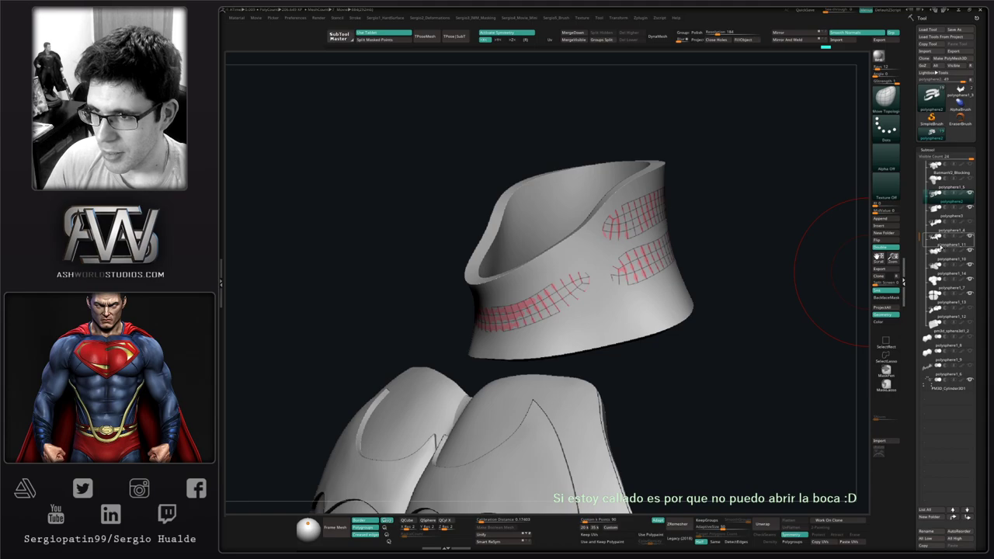
click(940, 245)
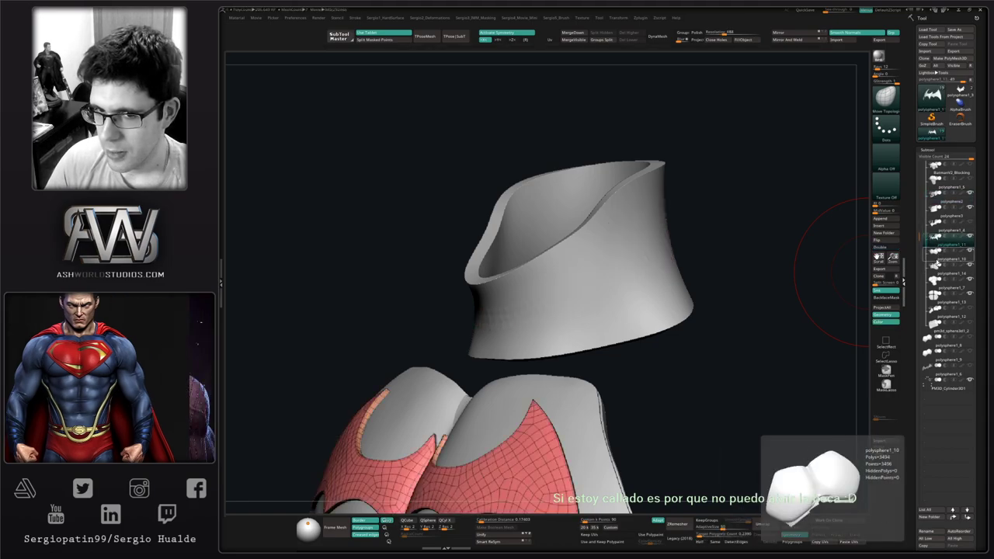
click(937, 260)
Select the neck base polysphere3 and undo its last two changes.
click(939, 218)
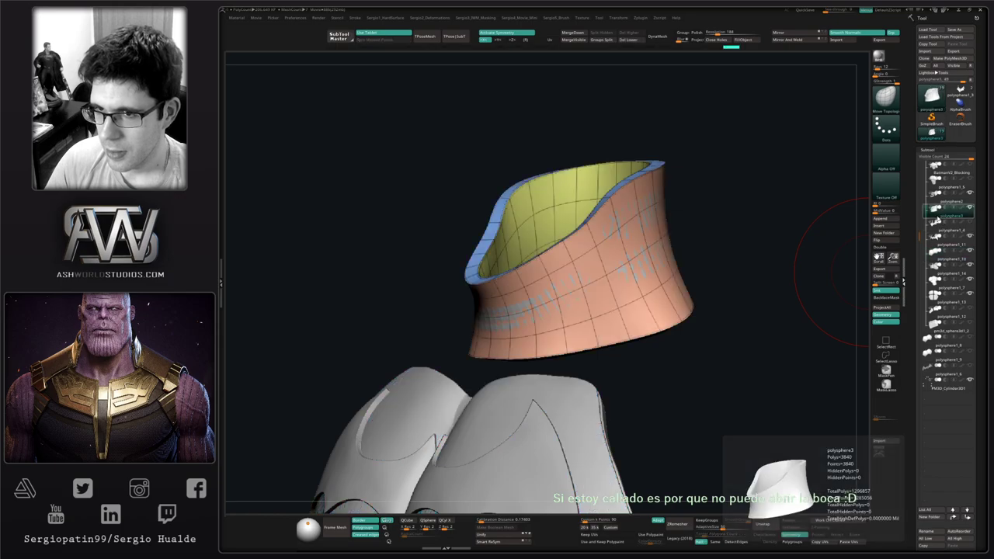
key(ctrl+z)
key(ctrl+z)
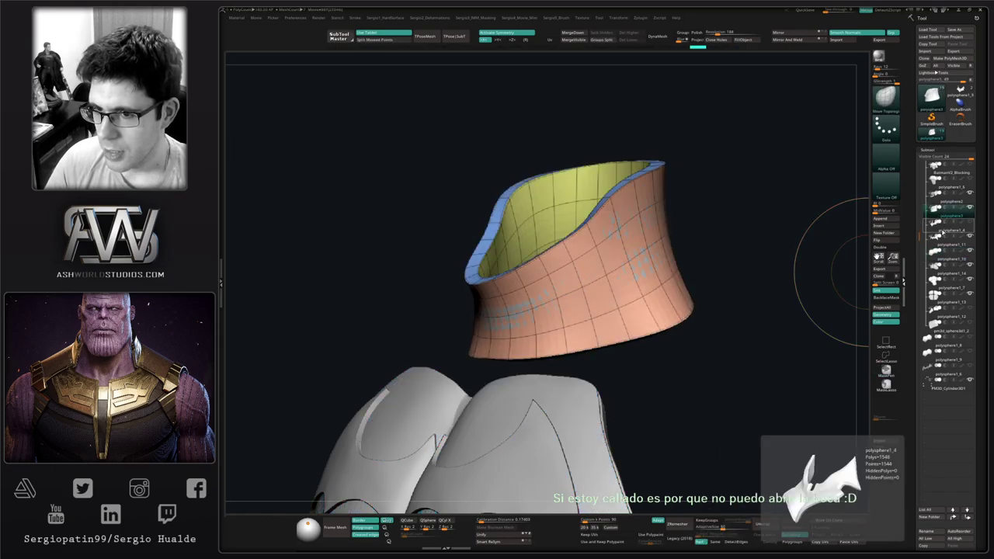
Show the collar polysphere1_4 again and make the strips subtool polysphere2 active.
click(970, 222)
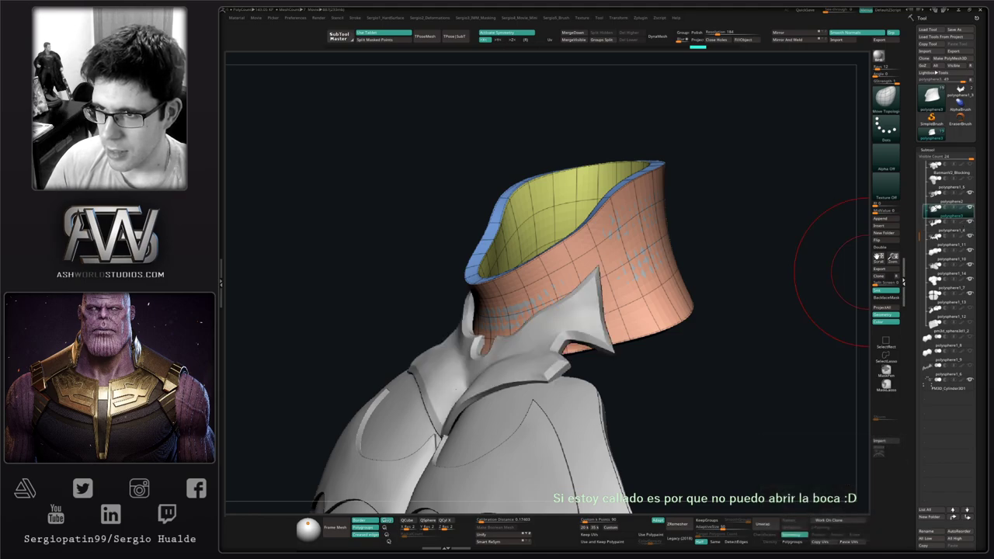
click(937, 200)
key(shift+s)
ctrl+right_drag(672, 251, 572, 324)
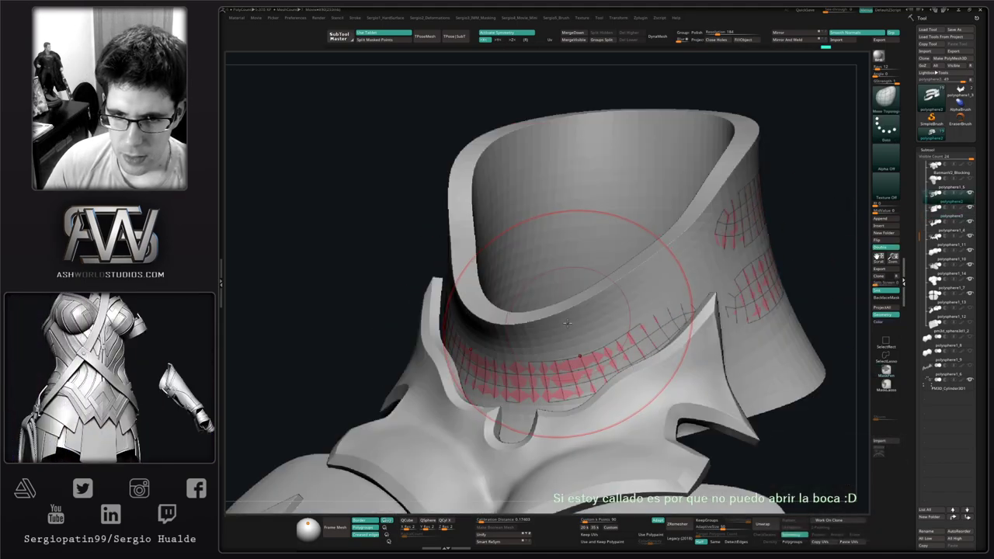
Pull the front strip outward from the neck surface with the Move brush, and isolate the strips from the other subtools.
key(b)
key(m)
key(v)
key(s)
drag(650, 336, 643, 335)
right_drag(645, 336, 621, 338)
drag(617, 340, 598, 346)
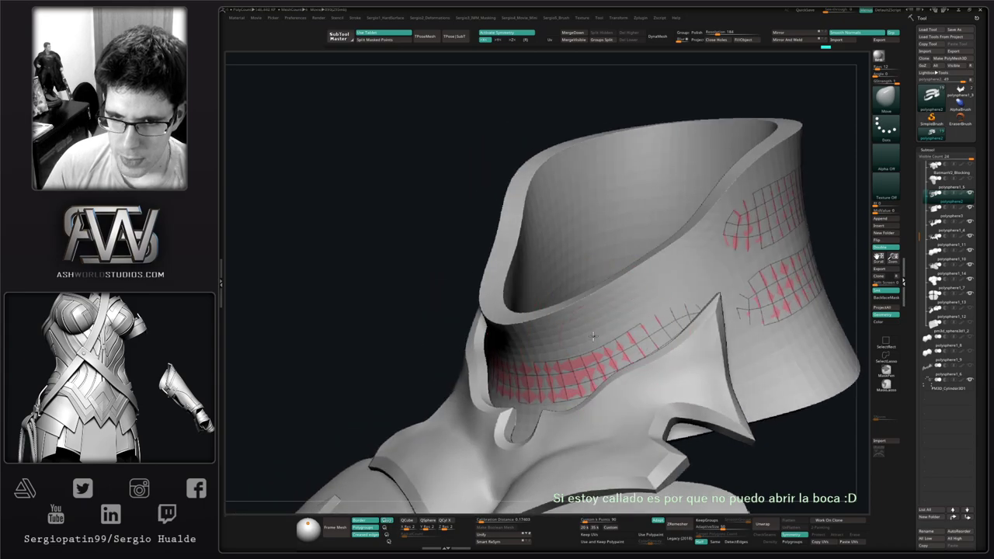
mouse_move(582, 345)
right_down()
mouse_move(573, 345)
mouse_move(577, 331)
right_up()
key(ctrl+z)
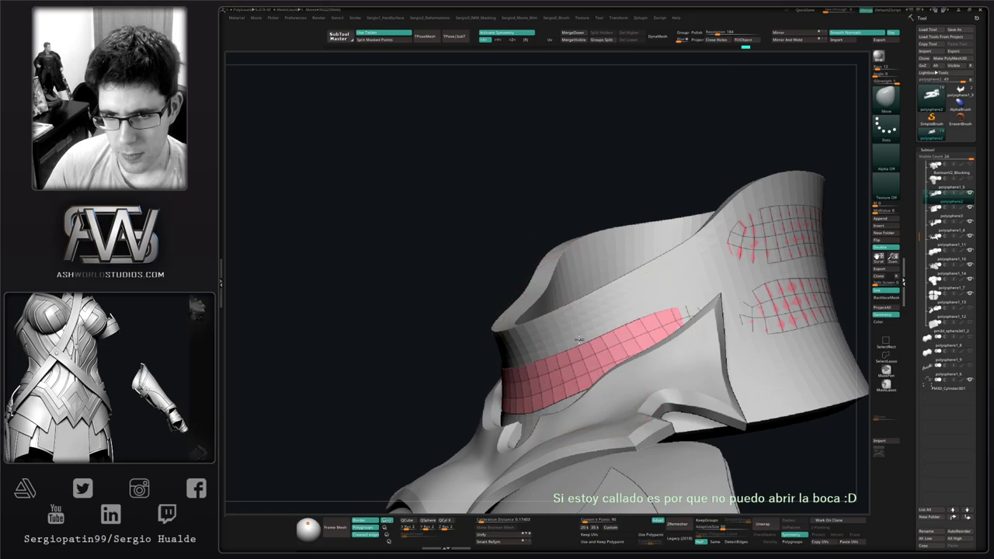
ctrl+shift+click(588, 386)
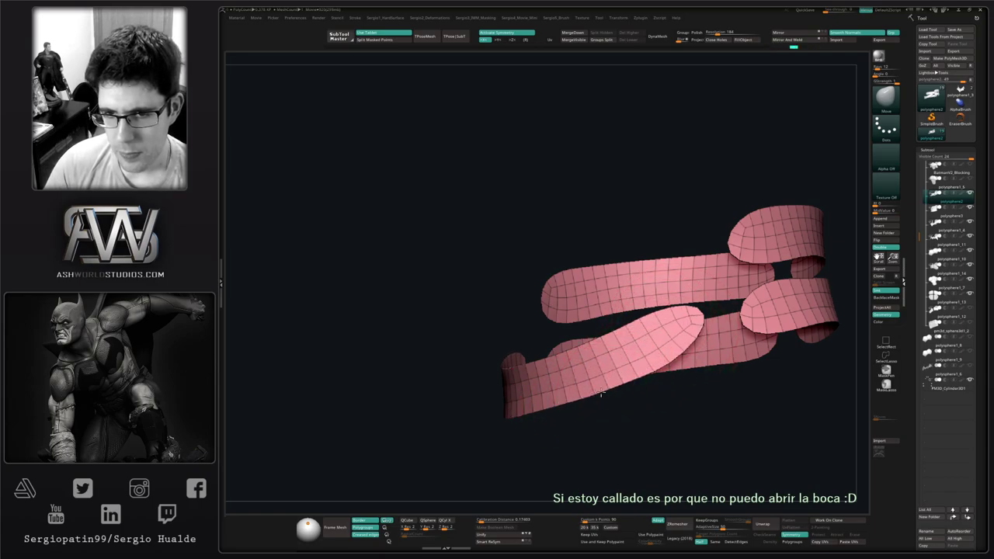
mouse_move(665, 332)
alt+right_down()
mouse_move(617, 355)
mouse_move(645, 362)
mouse_move(659, 341)
alt+right_up()
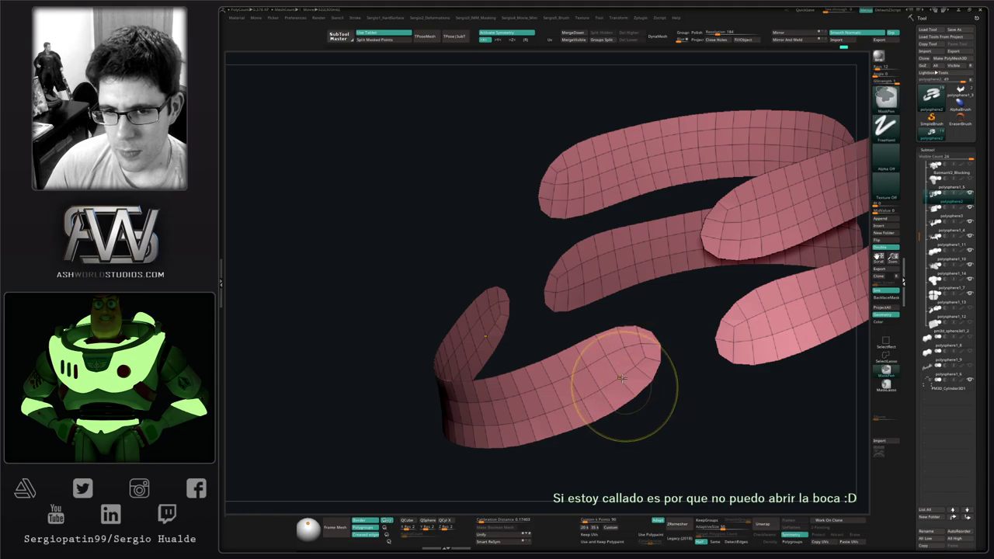
Show the other subtools again and pull the lower neck strips out of the neck surface with the Move Topological brush.
ctrl+right_drag(624, 386, 619, 370)
right_drag(618, 370, 591, 377)
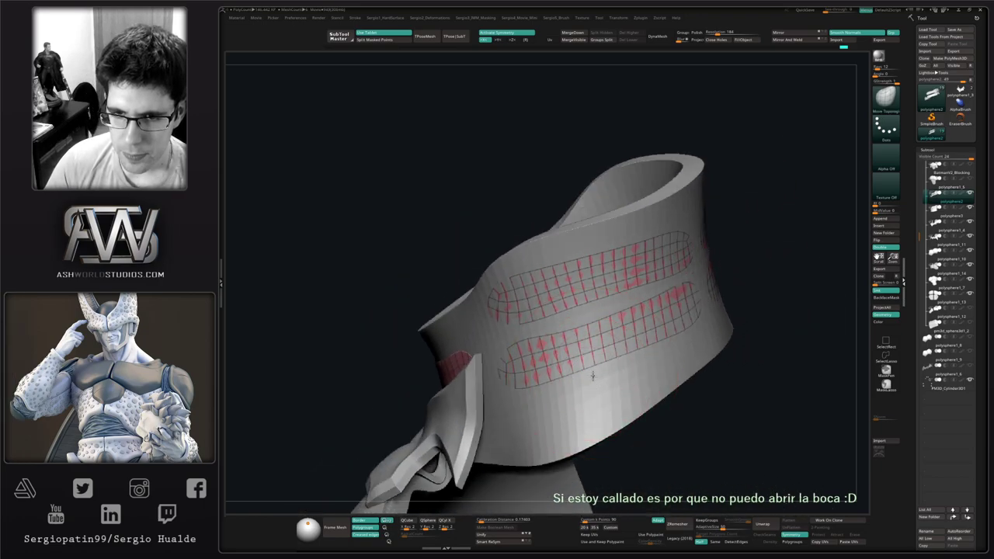
right_drag(616, 334, 584, 328)
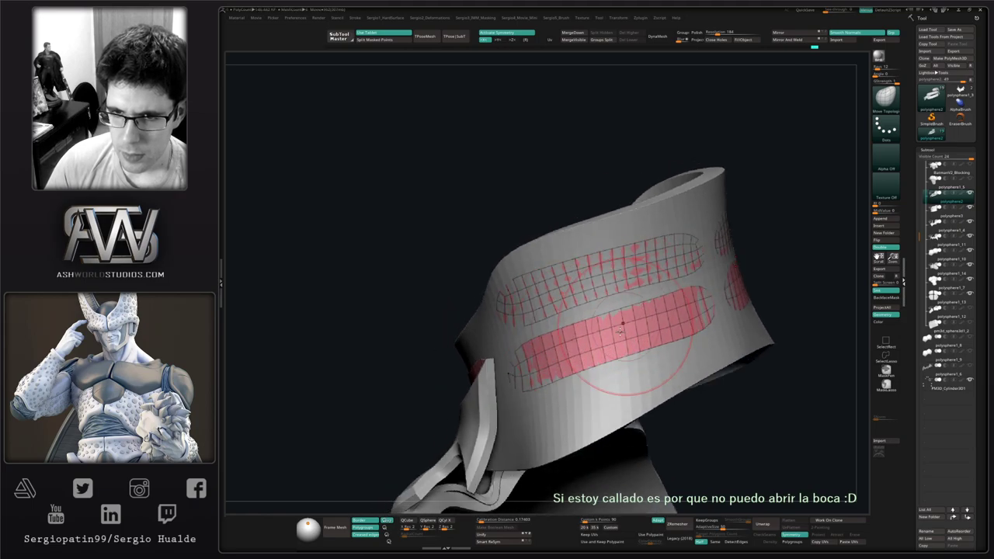
drag(594, 369, 596, 372)
drag(668, 340, 670, 344)
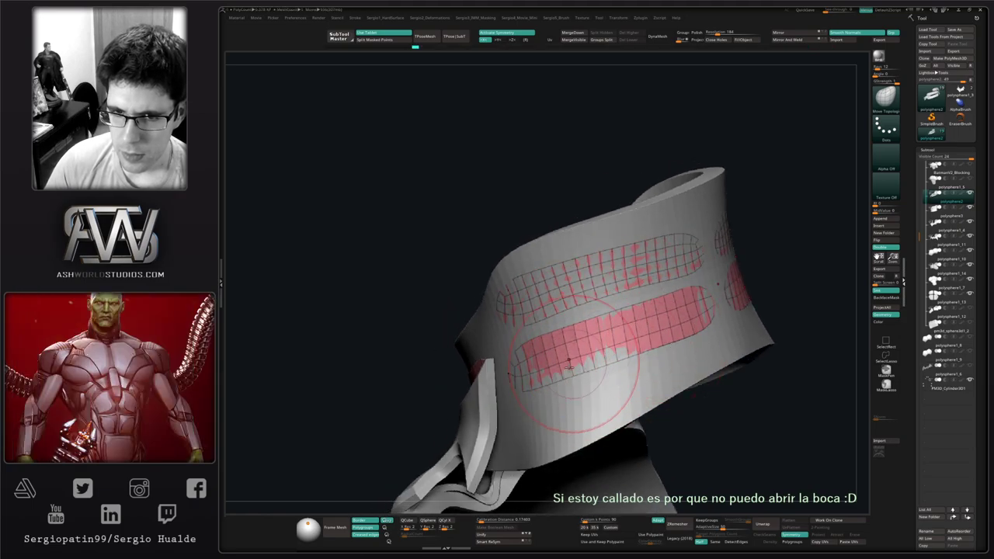
mouse_move(570, 363)
right_down()
mouse_move(566, 384)
mouse_move(528, 405)
right_up()
key(s)
drag(522, 392, 503, 389)
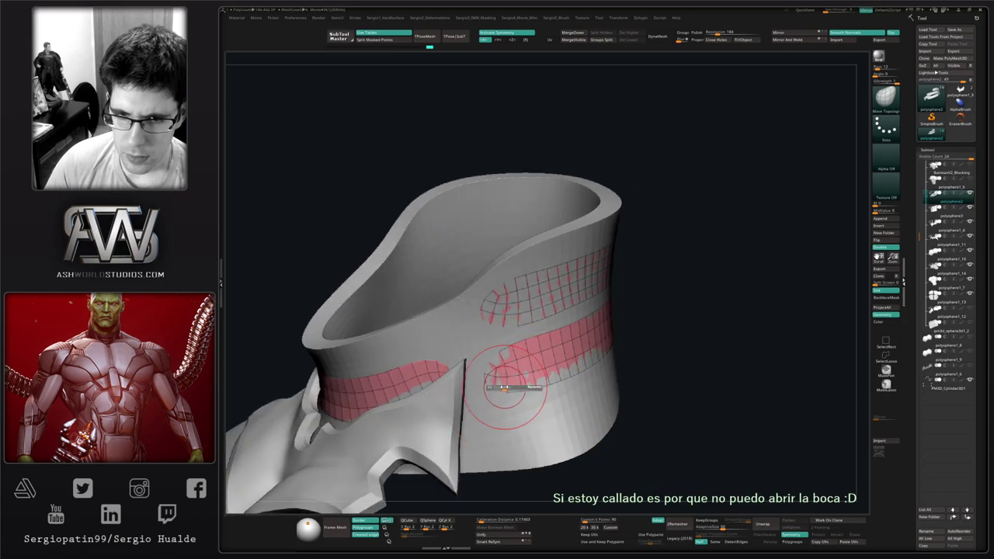
right_drag(488, 379, 605, 335)
drag(604, 335, 596, 347)
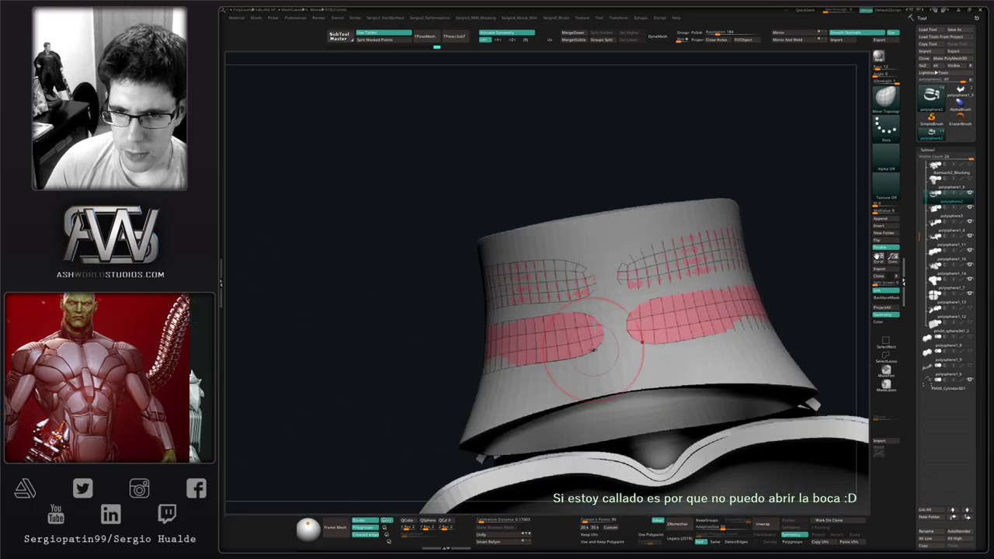
Pull the upper neck strips outward with Move Topological until they sit above the neck surface along their whole length.
right_drag(532, 362, 593, 271)
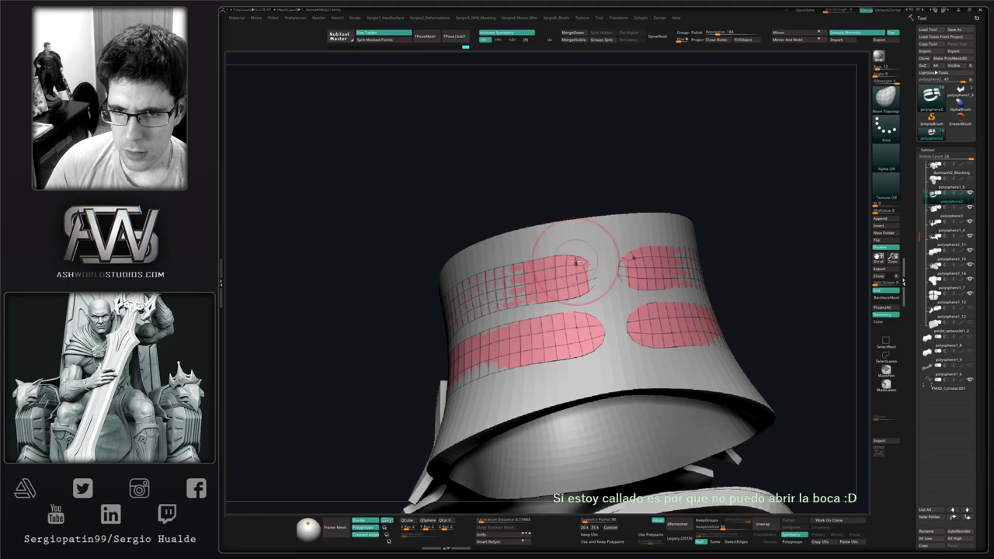
right_drag(598, 278, 596, 281)
drag(596, 281, 588, 285)
mouse_move(591, 286)
right_down()
mouse_move(601, 303)
mouse_move(584, 300)
right_up()
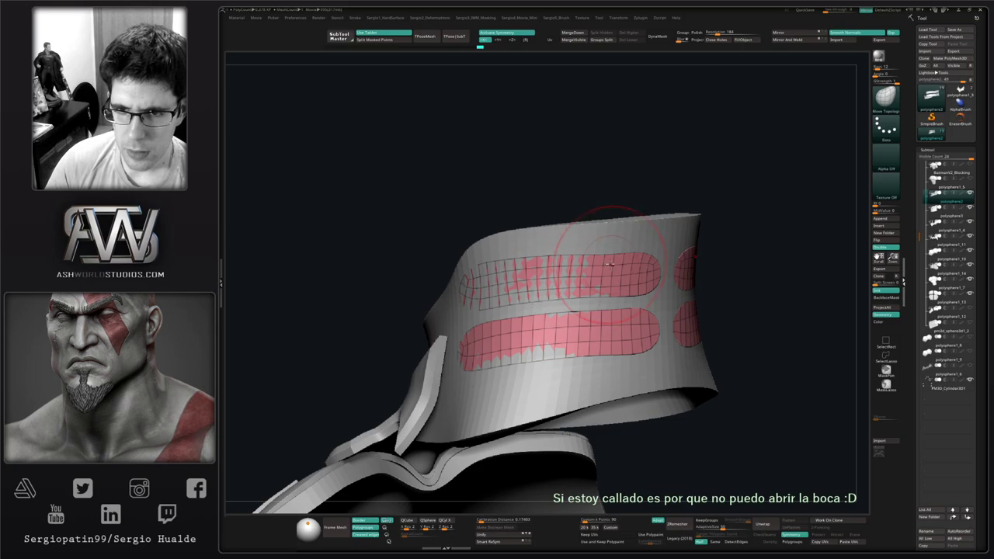
mouse_move(608, 260)
right_down()
mouse_move(605, 248)
mouse_move(466, 326)
right_up()
drag(465, 322, 456, 327)
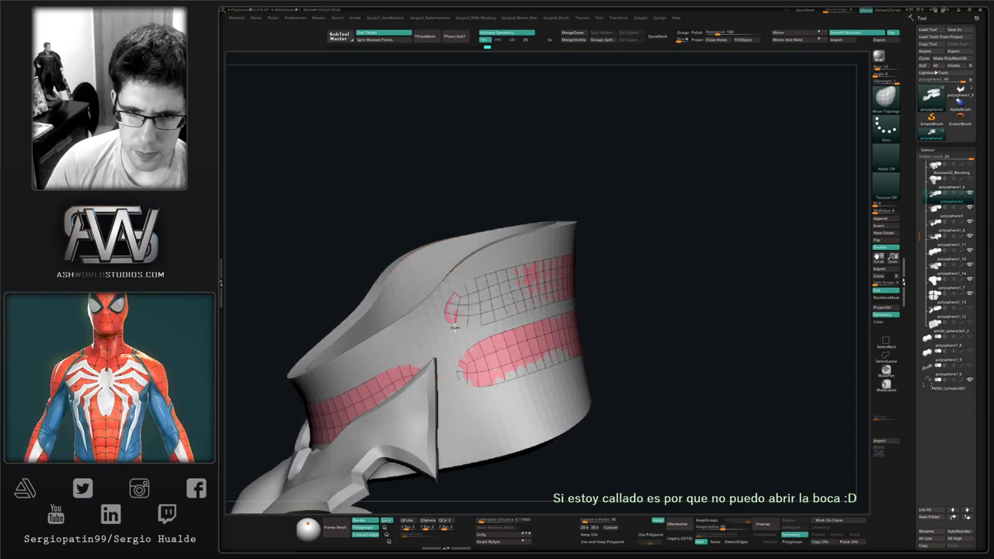
mouse_move(465, 327)
right_down()
mouse_move(474, 300)
mouse_move(451, 303)
right_up()
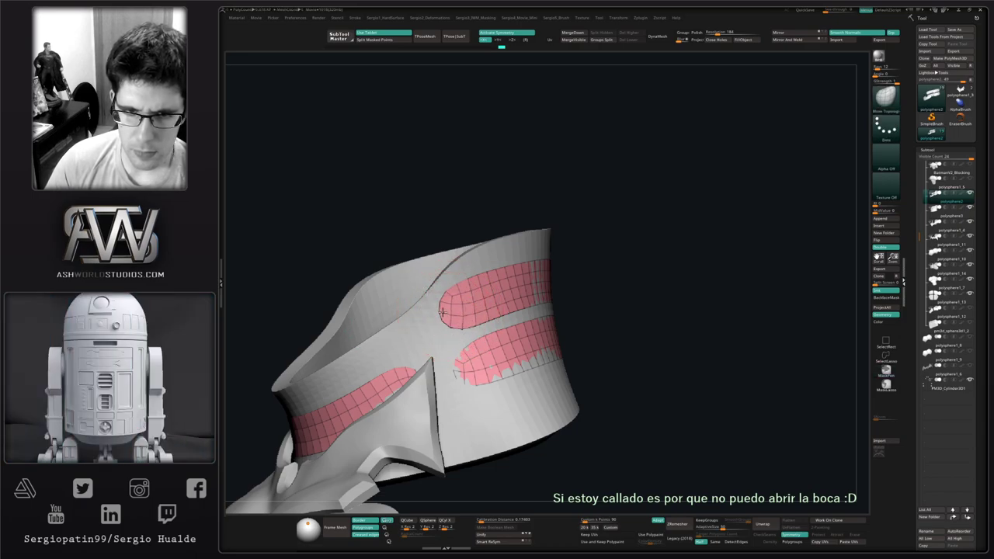
mouse_move(443, 312)
right_down()
mouse_move(534, 342)
mouse_move(534, 318)
right_up()
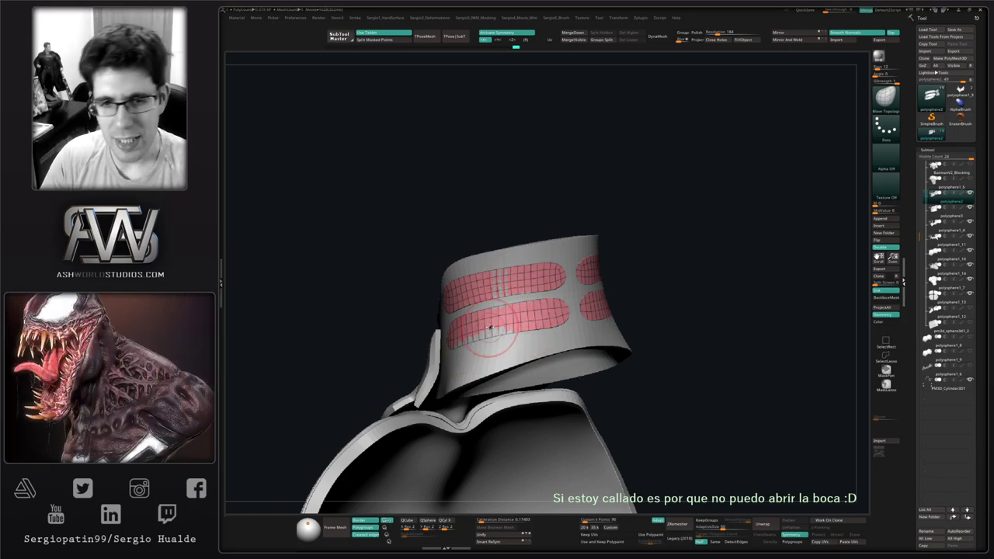
mouse_move(490, 330)
right_down()
mouse_move(489, 344)
mouse_move(469, 349)
mouse_move(519, 294)
mouse_move(488, 291)
mouse_move(495, 315)
right_up()
Isolate the strips, assign them a single polygroup, give them thickness with Panel Loops, and show the other subtools again.
key(alt+s)
right_drag(612, 285, 600, 283)
ctrl+right_drag(600, 283, 624, 290)
key(shift+1)
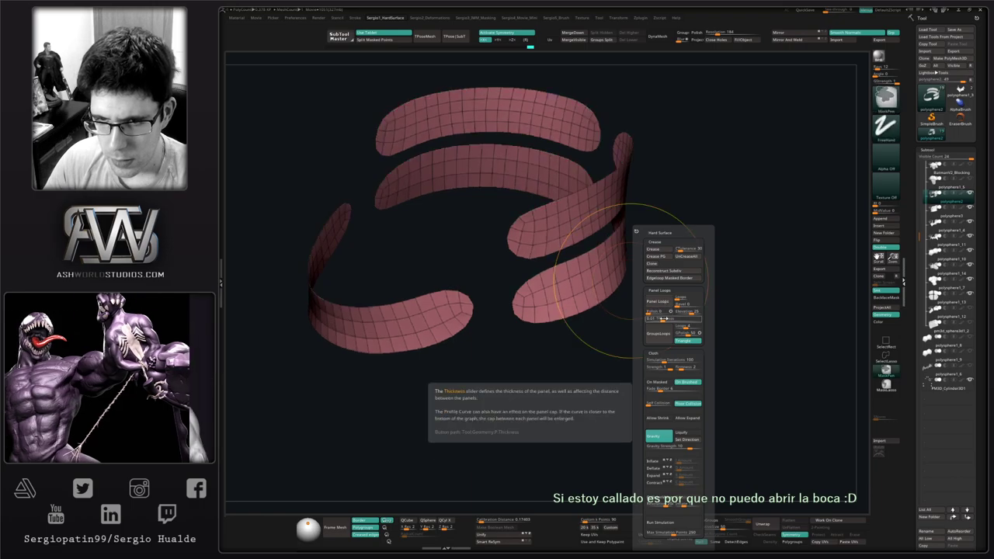
key(ctrl+w)
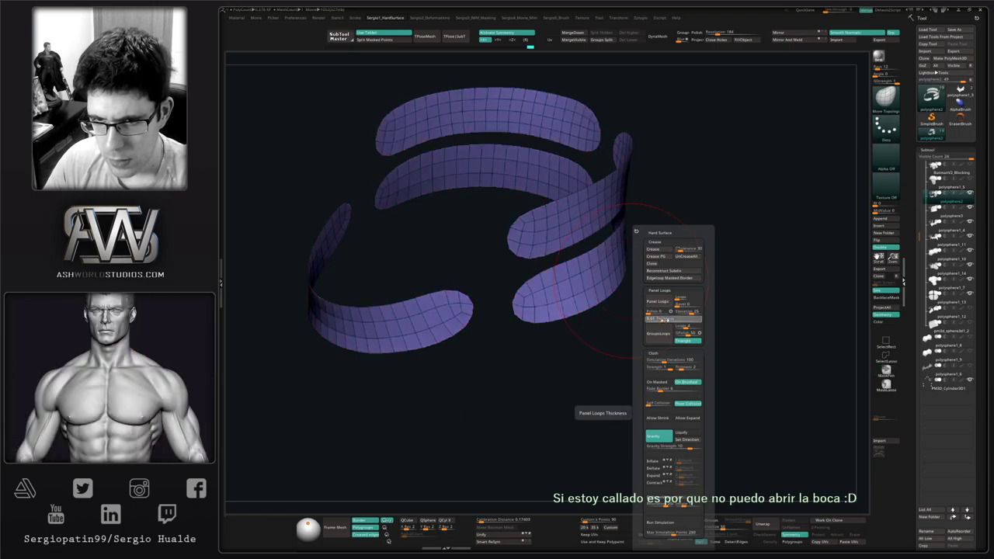
drag(664, 320, 666, 320)
click(658, 303)
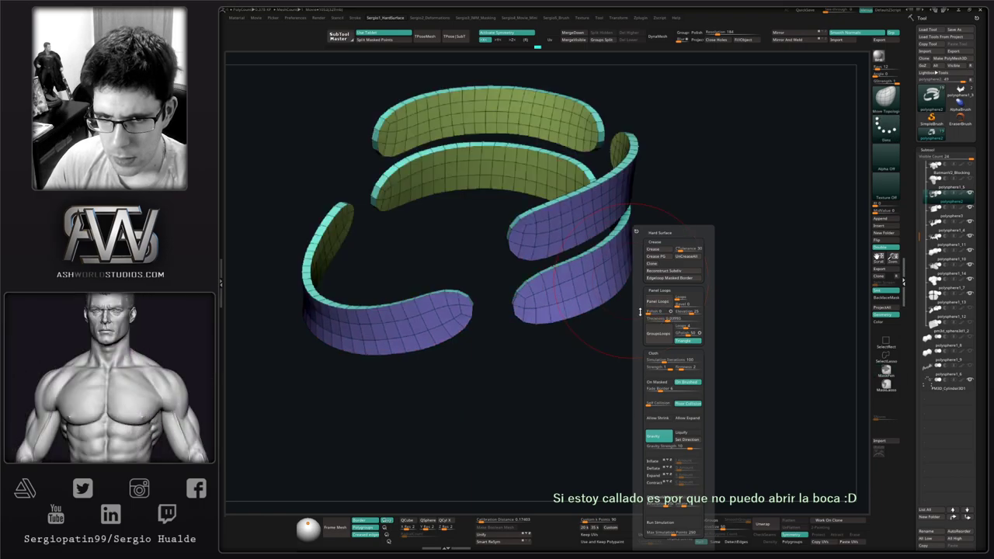
ctrl+right_drag(626, 299, 651, 272)
key(alt+s)
ctrl+right_drag(651, 256, 693, 281)
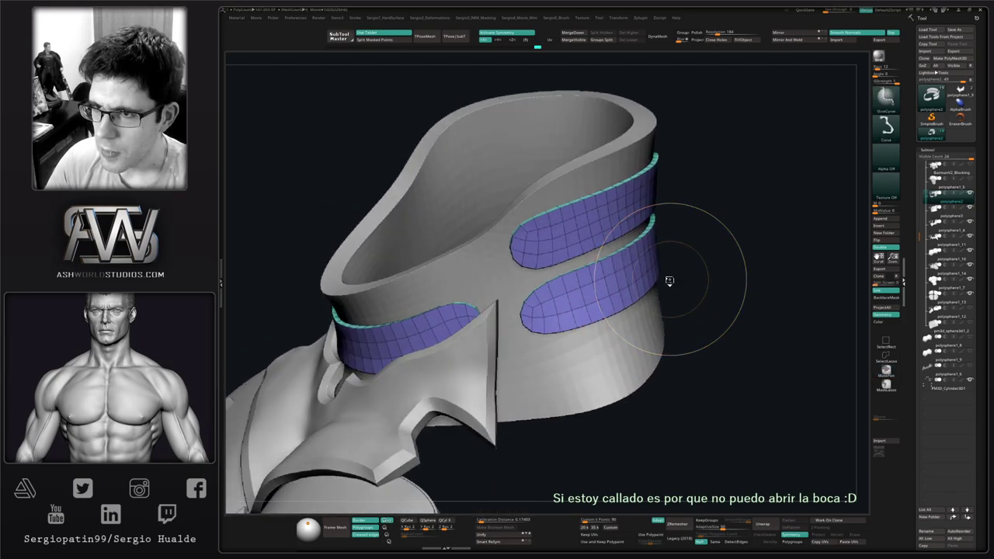
Duplicate the strips subtool, move the copy above polysphere2 in the subtool list and isolate it.
key(ctrl+shift+d)
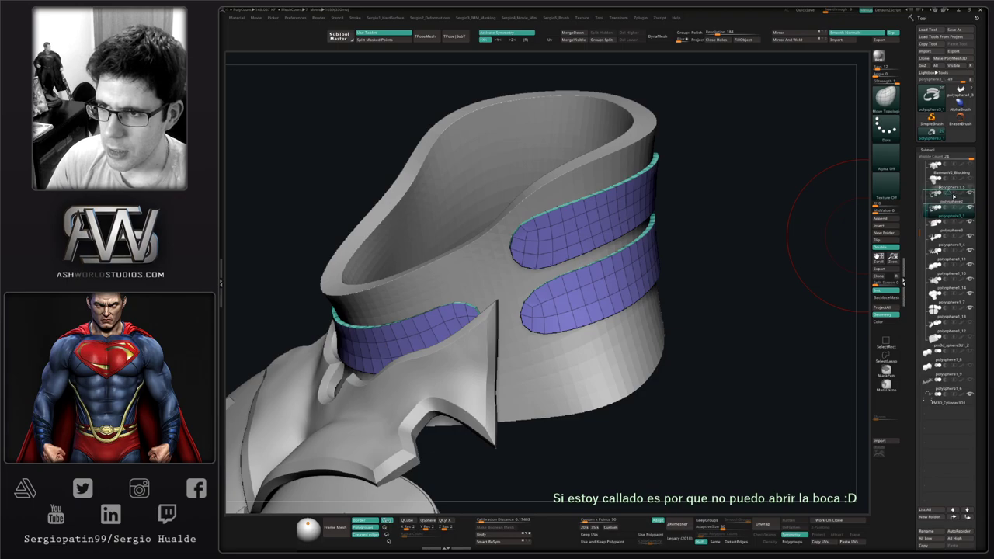
drag(954, 210, 954, 196)
mouse_move(589, 246)
ctrl+right_down()
mouse_move(589, 285)
mouse_move(547, 306)
mouse_move(544, 364)
mouse_move(552, 282)
mouse_move(533, 278)
ctrl+right_up()
key(alt+s)
Extrude the edge polyloop of each strip outward with ZModeler QMesh, and show only the resulting rim frames.
key(s)
key(b)
key(z)
key(m)
key(space)
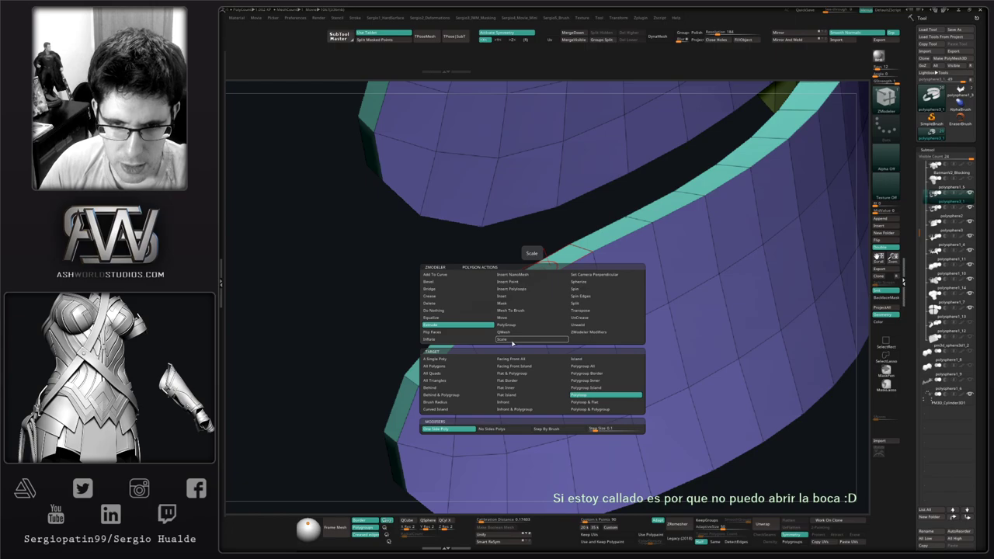
click(514, 332)
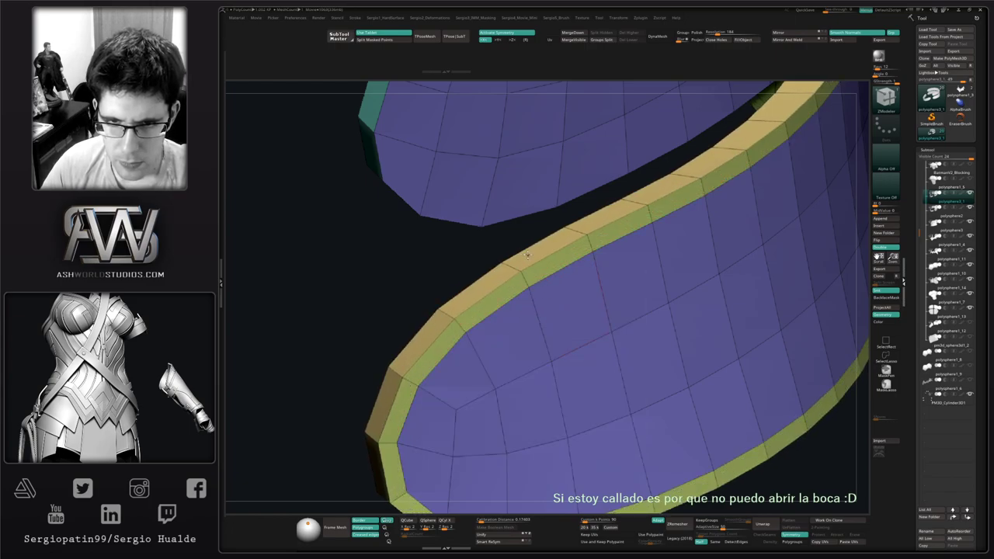
drag(531, 276, 516, 231)
right_drag(517, 231, 508, 184)
right_drag(565, 162, 506, 222)
alt+right_drag(446, 120, 449, 265)
click(395, 283)
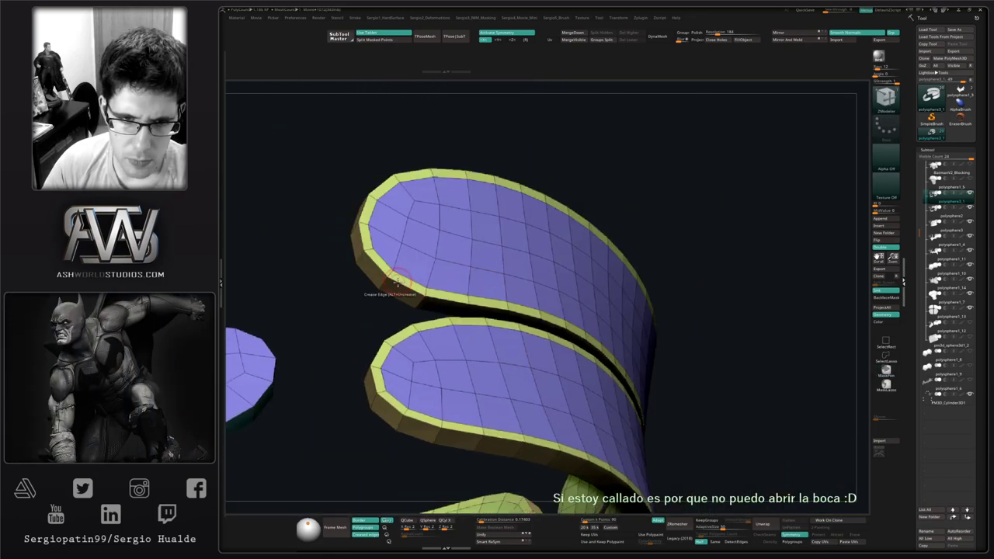
ctrl+right_drag(395, 286, 401, 222)
alt+right_drag(312, 365, 532, 272)
click(475, 297)
alt+right_drag(606, 204, 531, 316)
right_drag(458, 305, 443, 288)
ctrl+shift+click(442, 291)
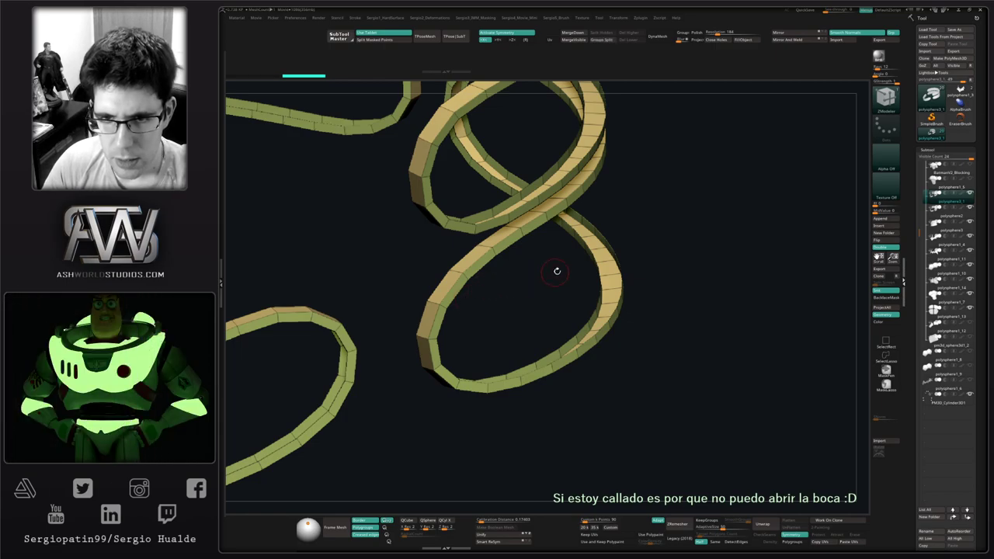
Try filling the open sides of the rim frames with Close Holes, and undo it.
click(718, 40)
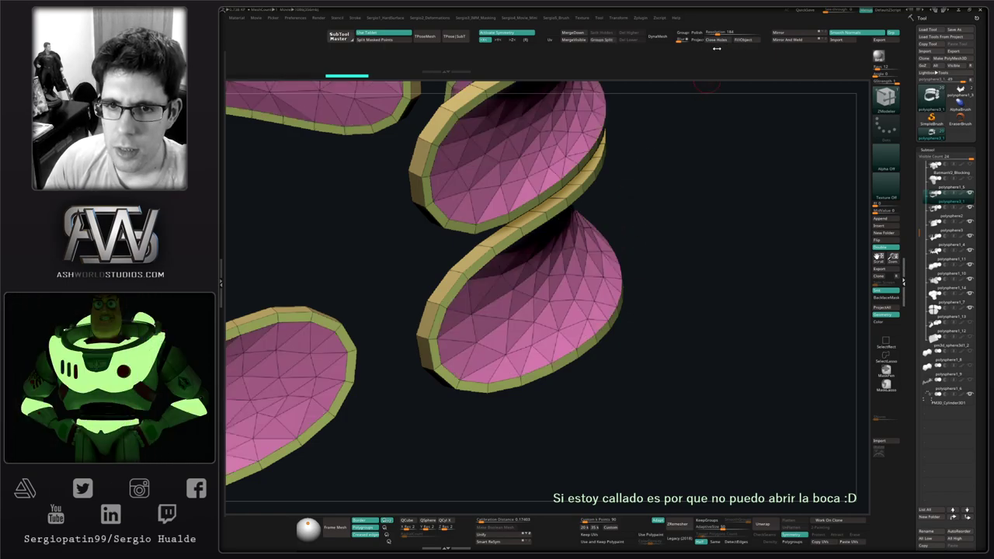
key(ctrl+z)
Set the ZModeler edge action to Bridge and bridge the open inner side of the first rim frame.
right_drag(657, 194, 637, 191)
mouse_move(740, 249)
right_down()
mouse_move(739, 391)
mouse_move(736, 288)
right_up()
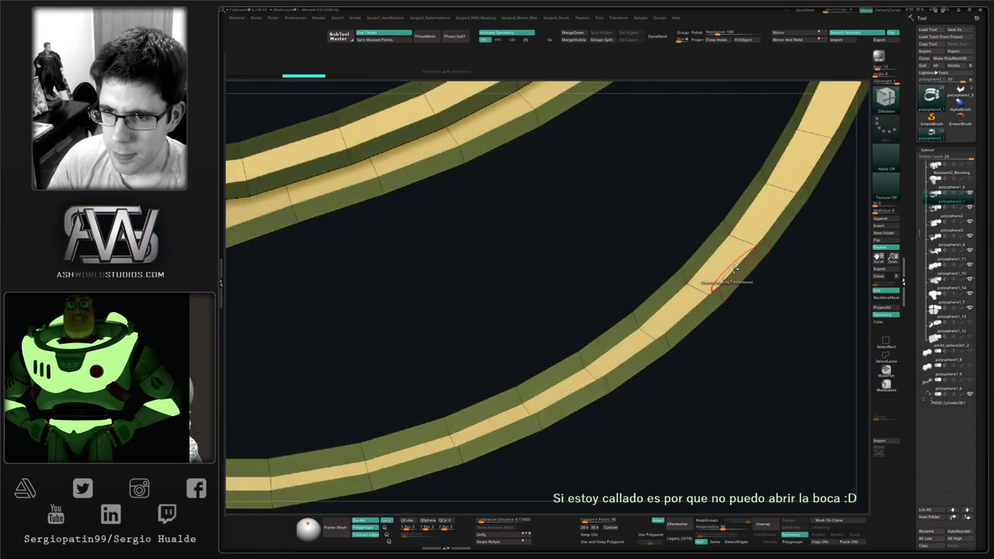
key(space)
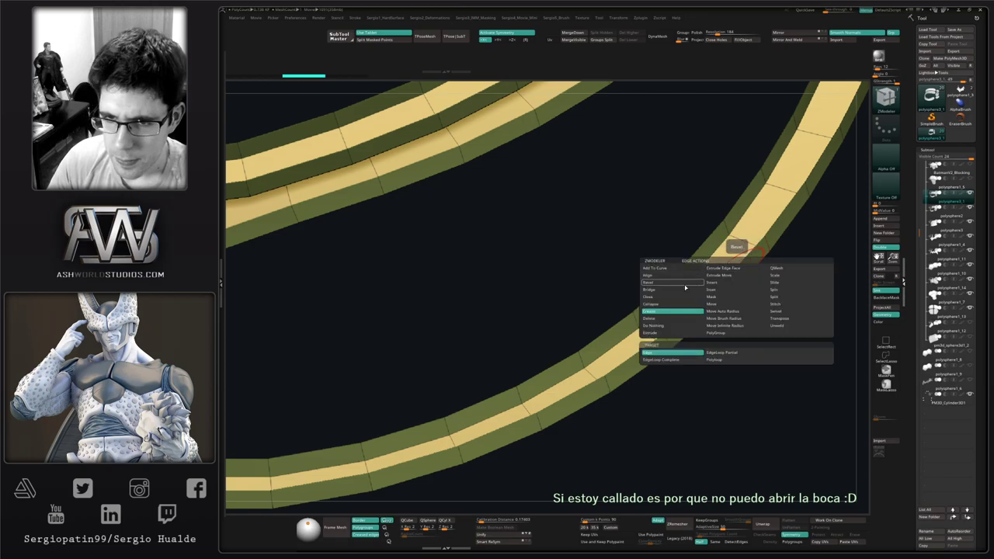
click(675, 290)
click(690, 352)
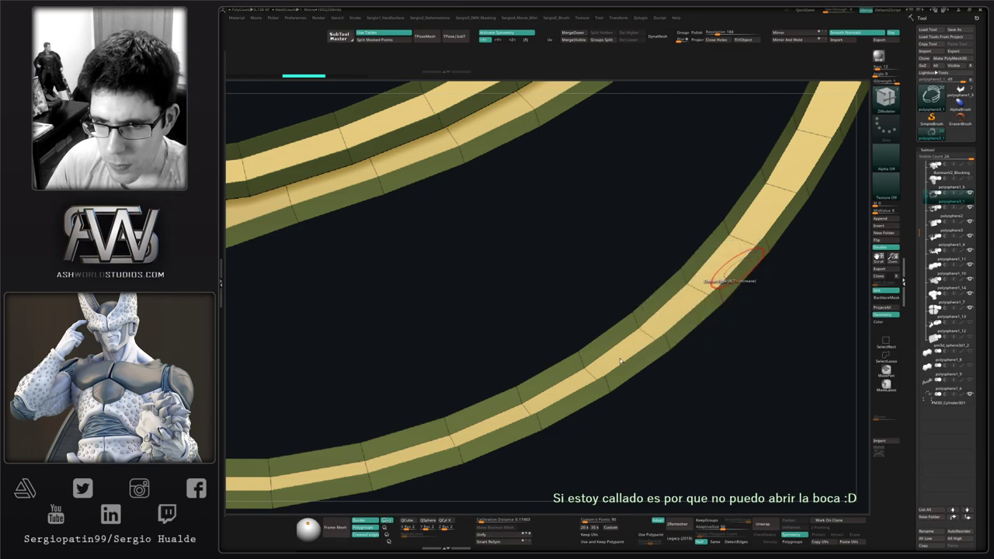
key(space)
click(606, 420)
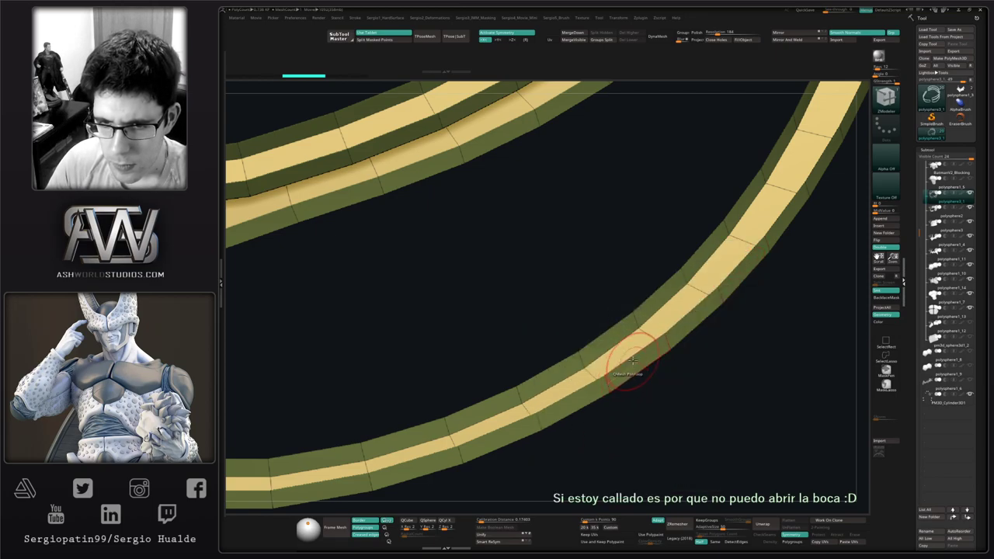
click(607, 330)
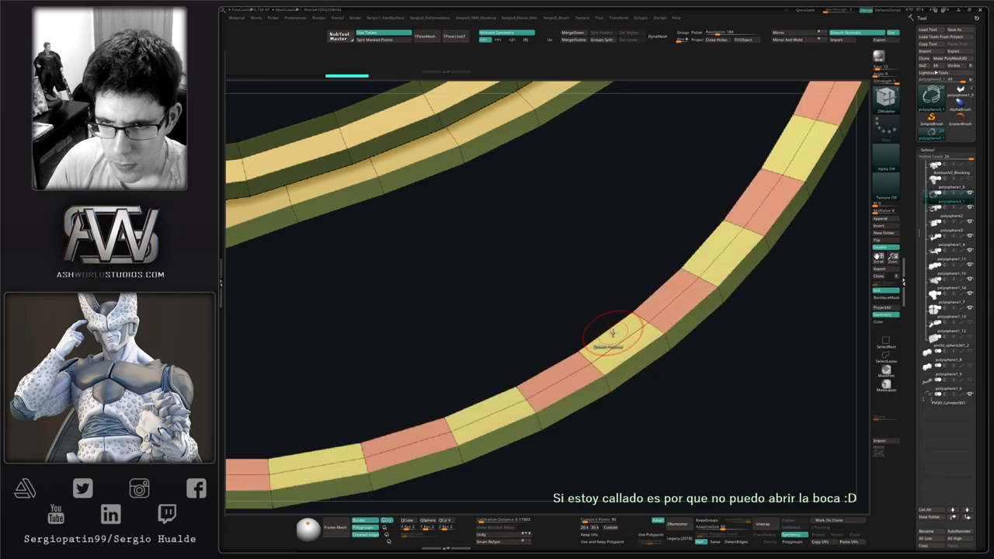
Bridge the open inner sides of the remaining rim frames with the same ZModeler action.
mouse_move(604, 313)
ctrl+right_down()
mouse_move(647, 341)
mouse_move(631, 396)
ctrl+right_up()
click(616, 344)
key(ctrl+z)
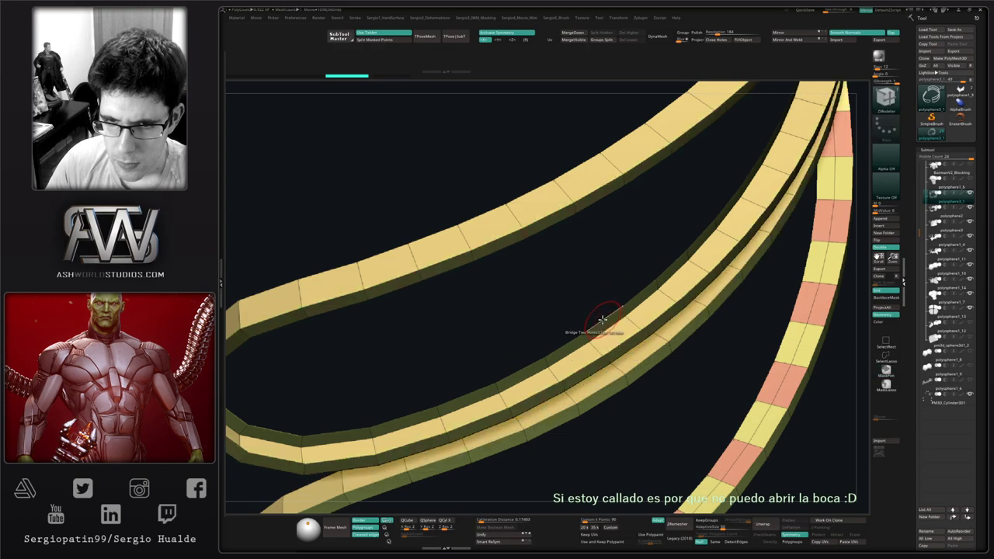
click(623, 344)
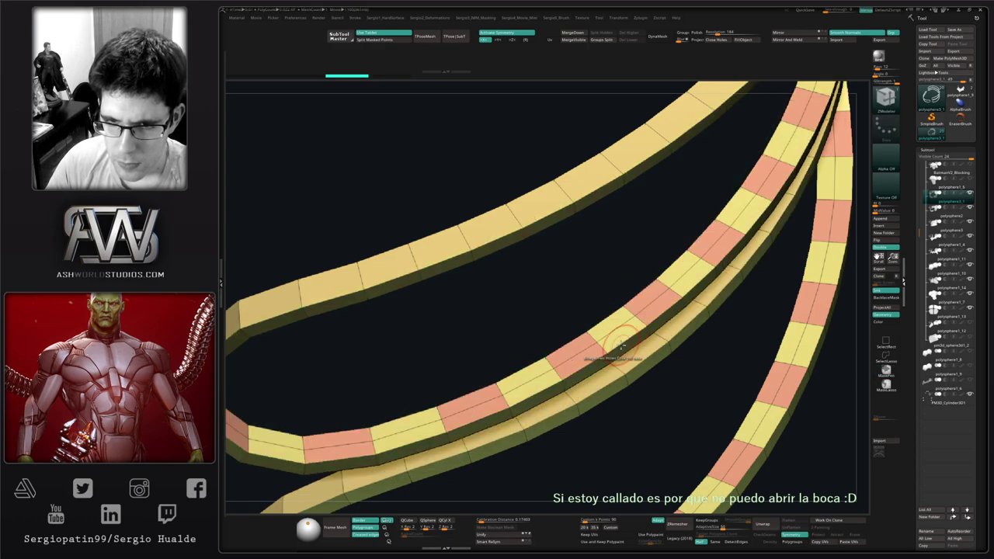
ctrl+right_drag(621, 343, 803, 226)
mouse_move(573, 373)
ctrl+right_down()
mouse_move(566, 449)
mouse_move(545, 348)
ctrl+right_up()
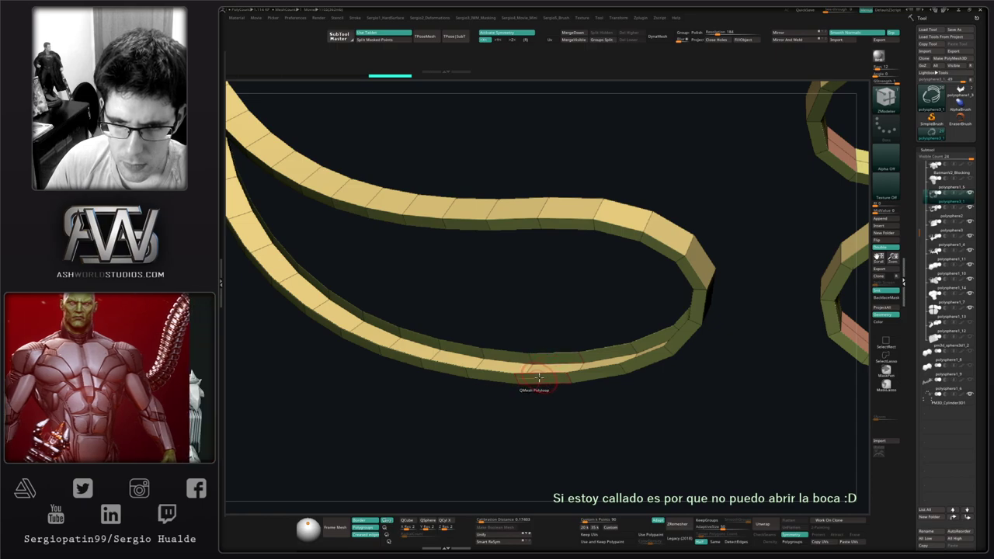
click(548, 359)
Switch the ZModeler edge action to Insert and add an edge loop along the middle of the frames' bridged inner faces.
key(space)
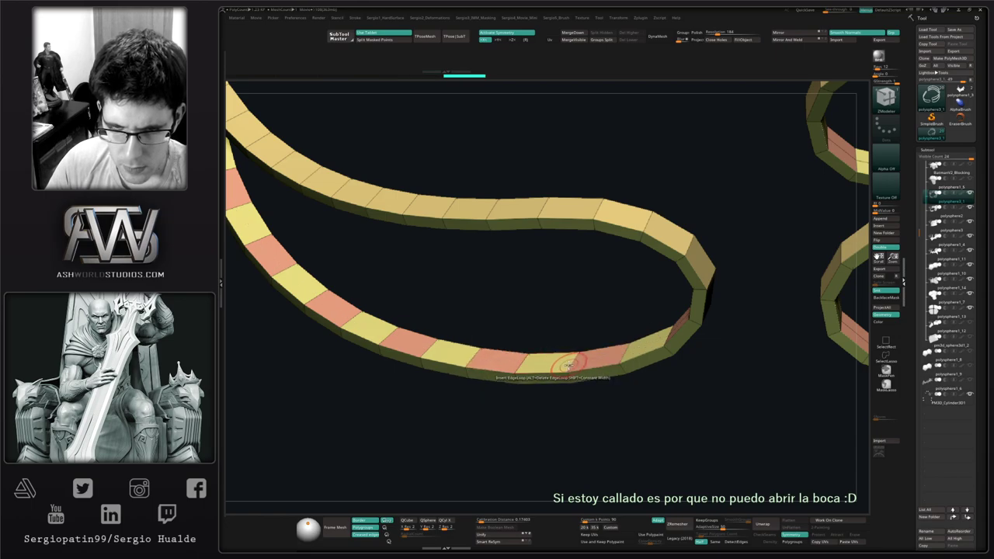
drag(570, 363, 567, 371)
right_drag(566, 381, 564, 350)
click(630, 363)
click(571, 318)
click(571, 318)
click(592, 289)
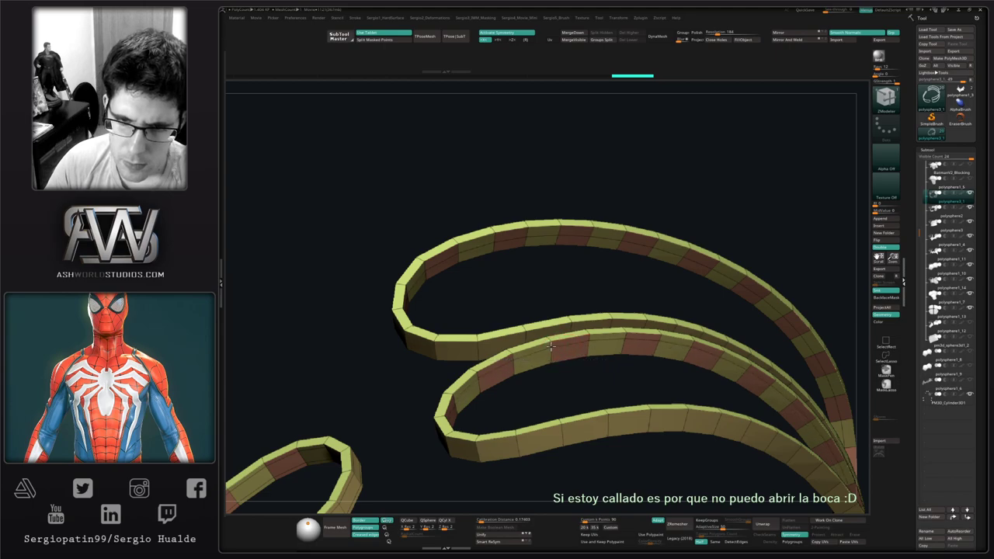
Insert single edge loops along the middle of the remaining undivided faces around the rim frames.
click(551, 347)
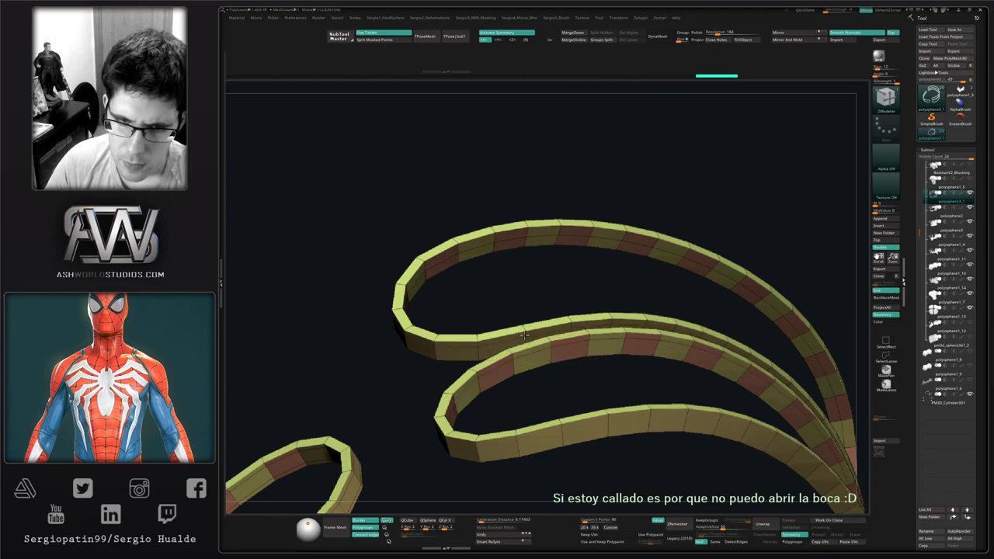
click(525, 335)
right_drag(534, 346, 503, 329)
click(505, 356)
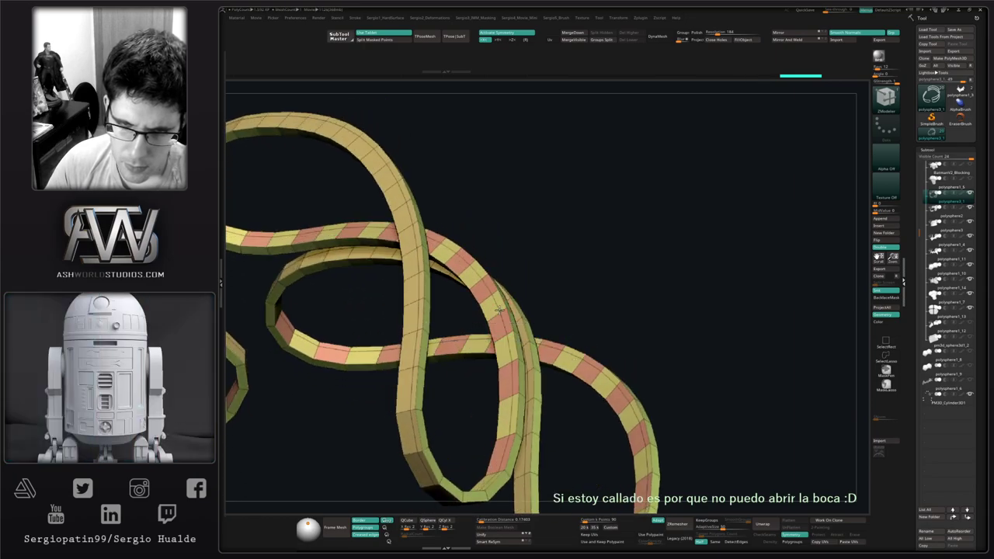
click(497, 316)
click(497, 336)
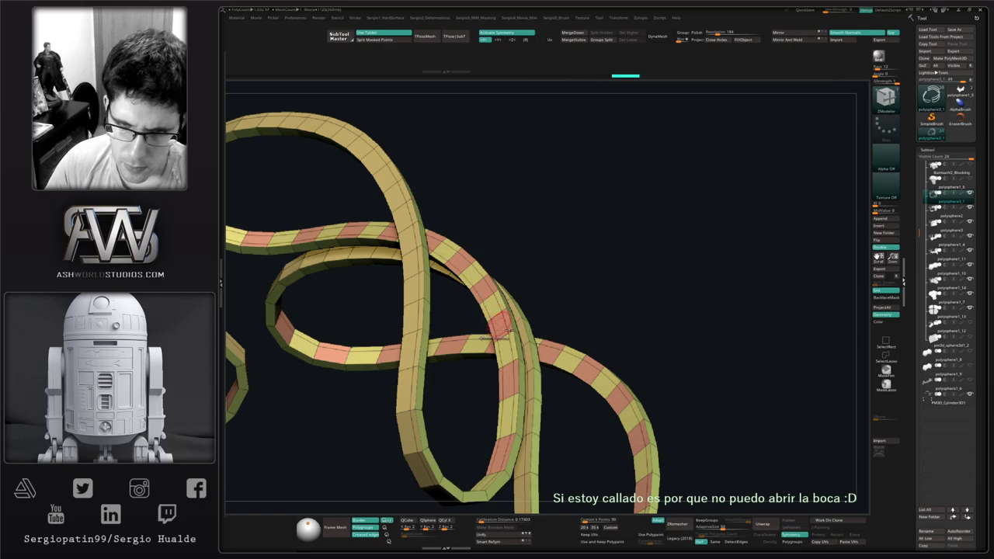
click(573, 371)
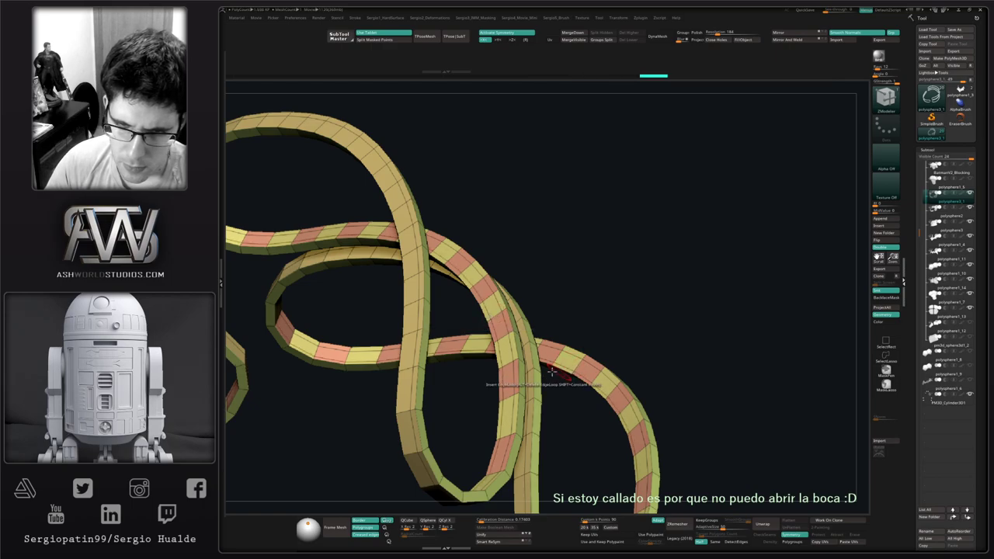
right_drag(552, 373, 525, 362)
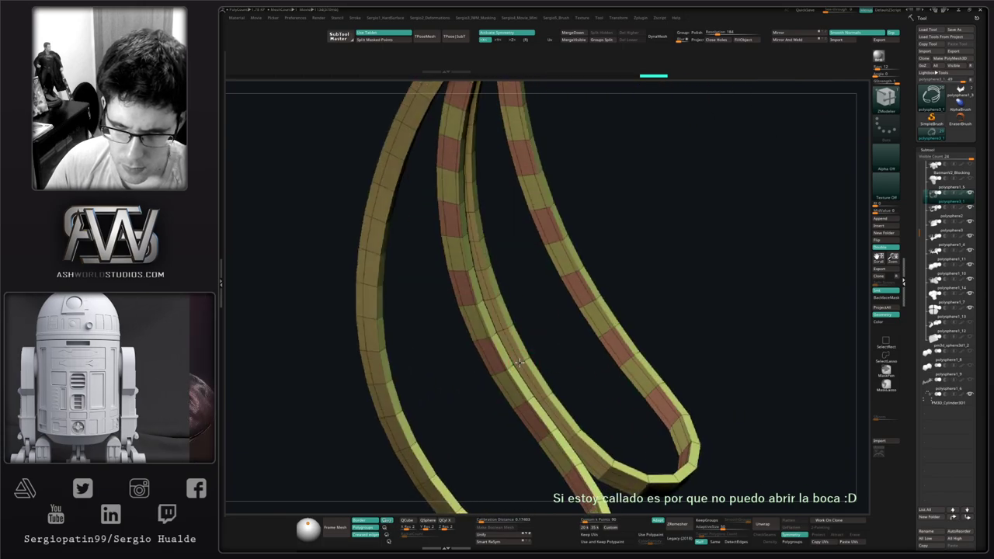
Insert the last edge loop on the rim frames and thicken the frames with the Inflate deformation.
click(392, 413)
mouse_move(393, 413)
ctrl+right_down()
mouse_move(373, 380)
mouse_move(459, 432)
mouse_move(493, 393)
mouse_move(536, 400)
mouse_move(506, 311)
mouse_move(489, 378)
mouse_move(486, 359)
mouse_move(524, 362)
mouse_move(546, 334)
ctrl+right_up()
key(shift+f)
key(shift+d)
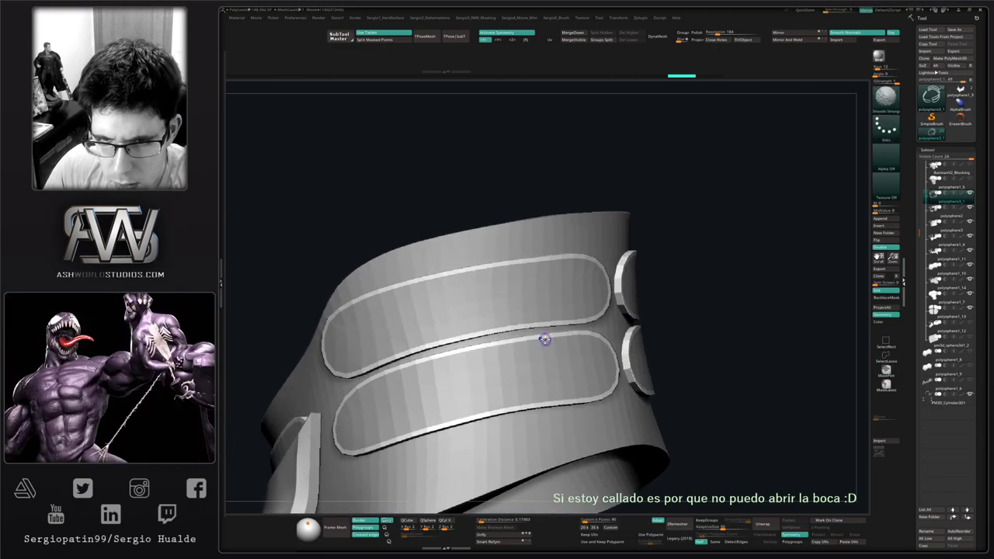
key(shift+f)
key(shift+2)
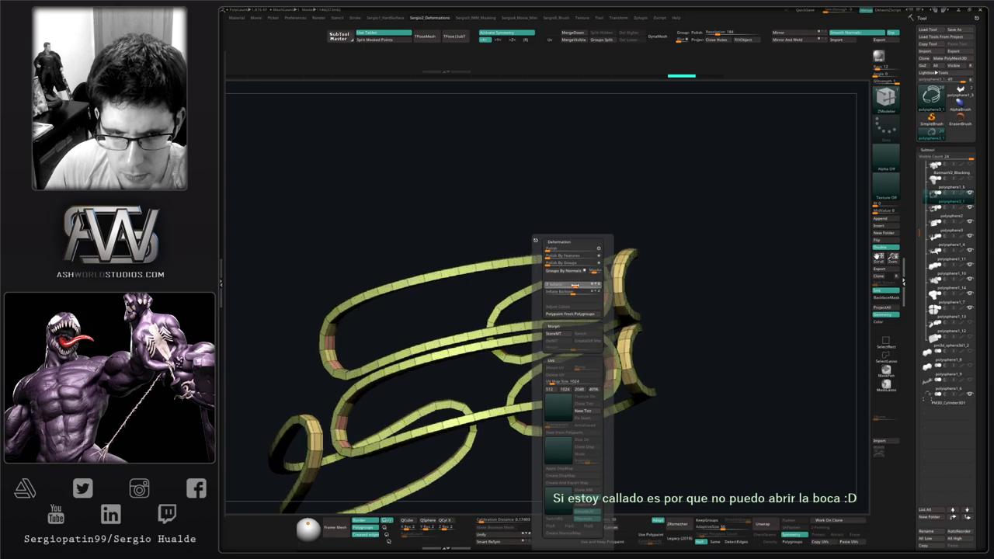
ctrl+shift+click(478, 371)
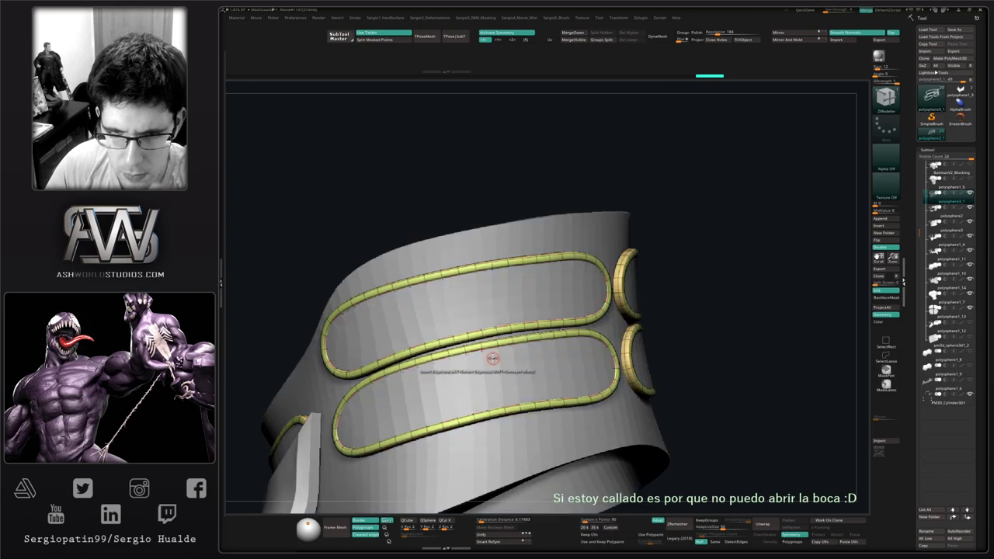
Hide the polyframe, turn on dynamic subdivision for the rim frames and switch to the Move Topological brush.
key(shift+f)
key(d)
mouse_move(528, 348)
ctrl+right_down()
mouse_move(541, 280)
mouse_move(565, 340)
mouse_move(516, 320)
mouse_move(546, 399)
mouse_move(584, 426)
ctrl+right_up()
key(b)
key(m)
key(v)
key(s)
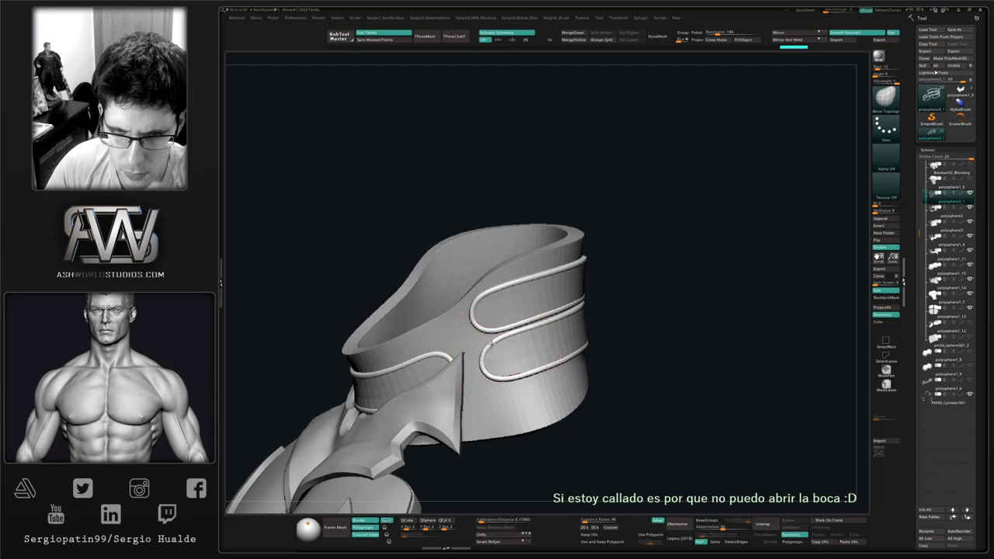
mouse_move(557, 371)
right_down()
mouse_move(546, 348)
mouse_move(553, 375)
mouse_move(571, 359)
right_up()
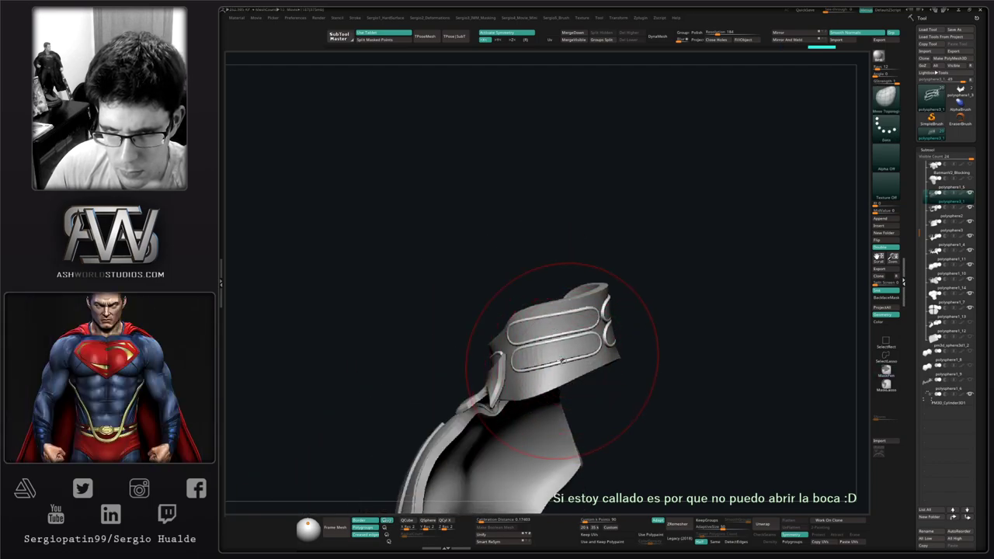
Select the decorative strips, smooth them with dynamic subdivision and check their fit inside the rim frames.
alt+click(513, 365)
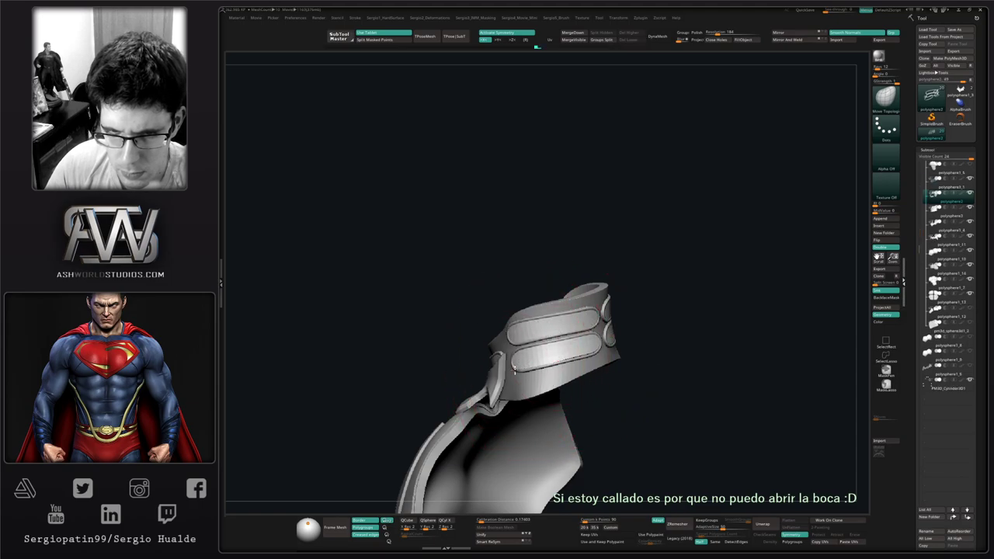
right_drag(513, 369, 577, 328)
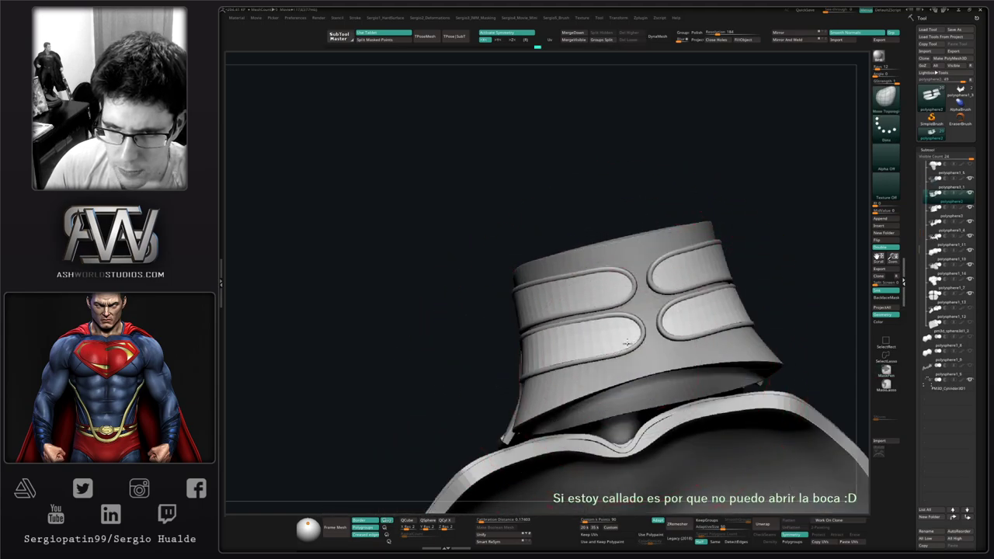
key(s)
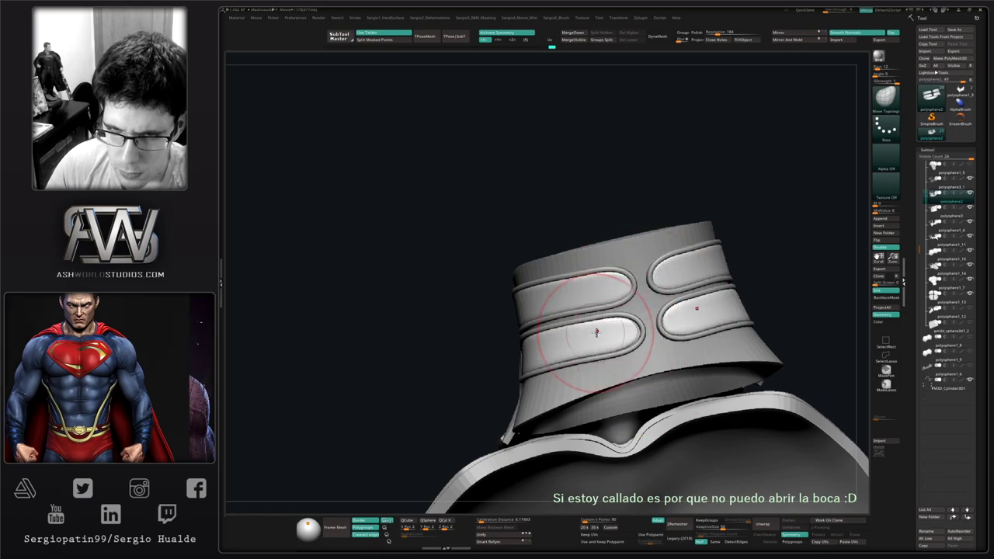
mouse_move(597, 334)
right_down()
mouse_move(615, 335)
mouse_move(581, 337)
mouse_move(640, 332)
mouse_move(608, 354)
mouse_move(634, 334)
right_up()
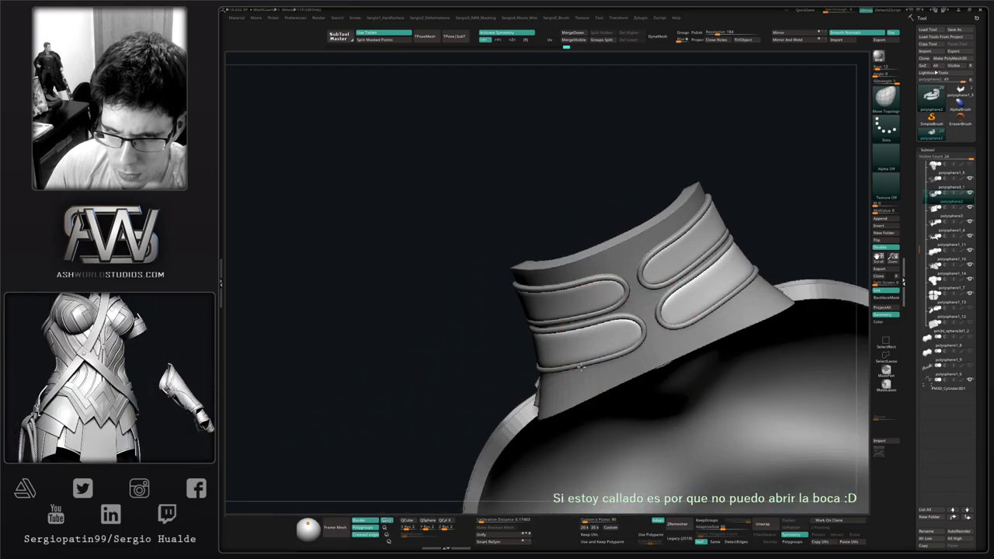
right_drag(581, 366, 491, 349)
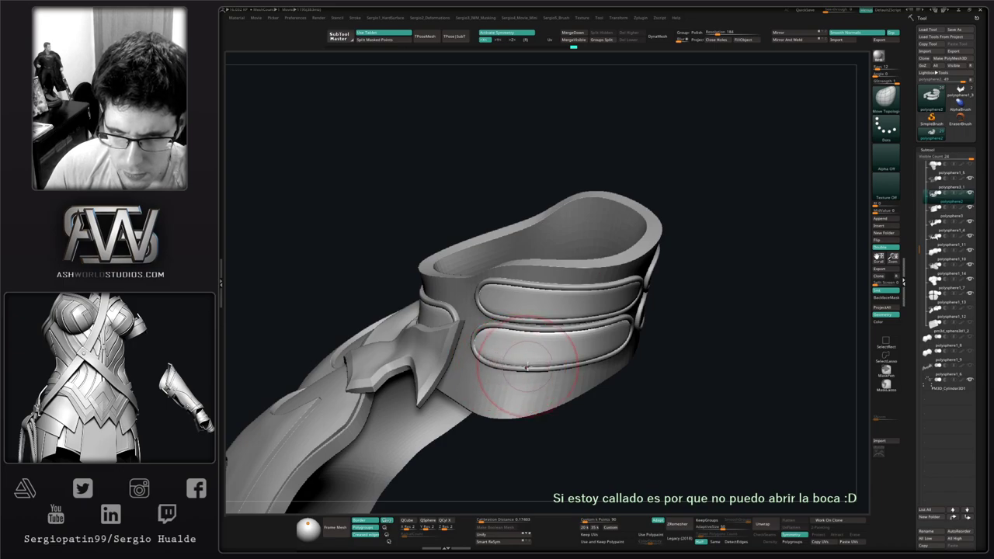
right_drag(526, 367, 489, 342)
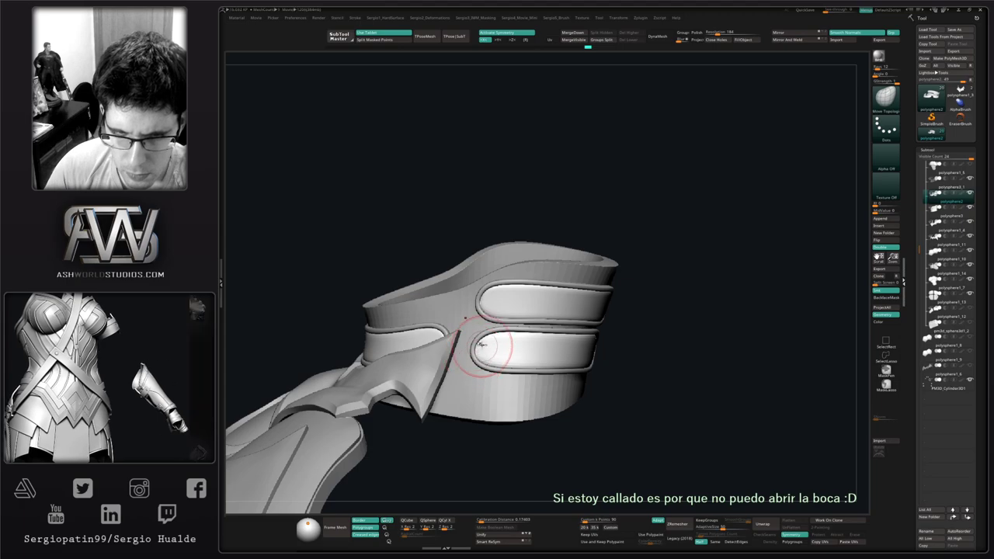
alt+click(485, 339)
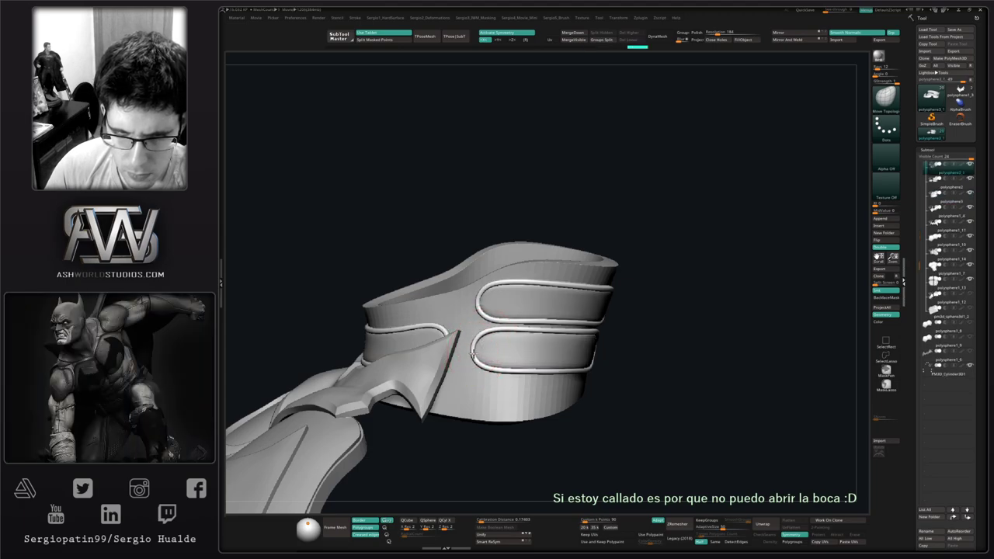
alt+click(484, 337)
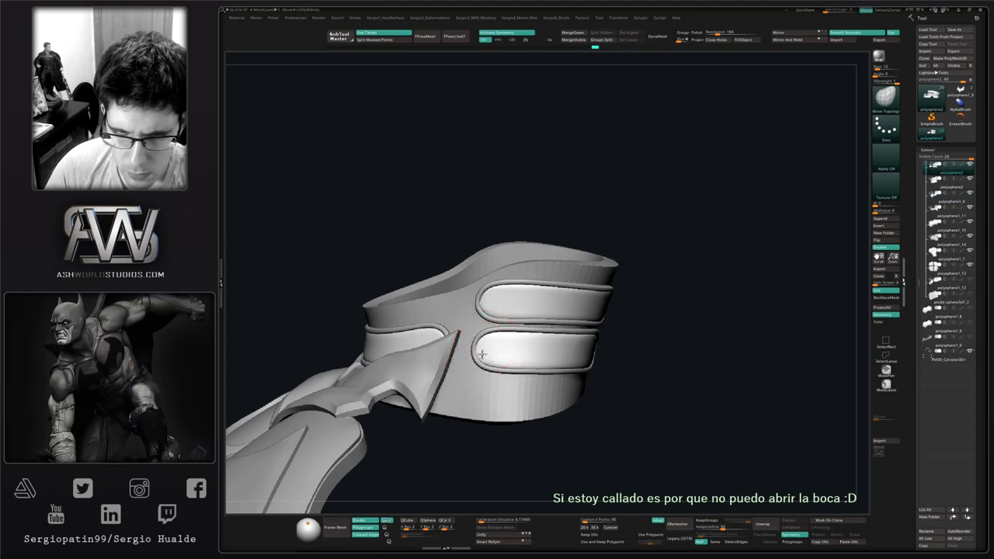
Select the neck piece and adjust its dynamic Smooth Subdivision level to smooth the surface.
mouse_move(483, 355)
right_down()
mouse_move(508, 350)
mouse_move(456, 349)
mouse_move(523, 366)
mouse_move(527, 350)
mouse_move(501, 348)
mouse_move(504, 360)
mouse_move(547, 374)
mouse_move(534, 274)
mouse_move(515, 299)
mouse_move(502, 326)
mouse_move(565, 337)
mouse_move(637, 240)
mouse_move(562, 247)
right_up()
key(1)
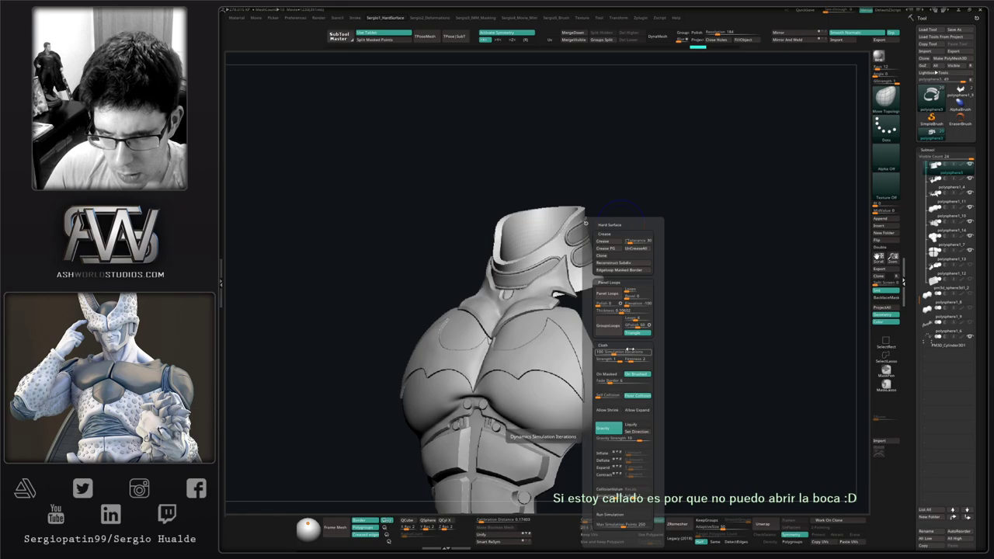
key(2)
key(m)
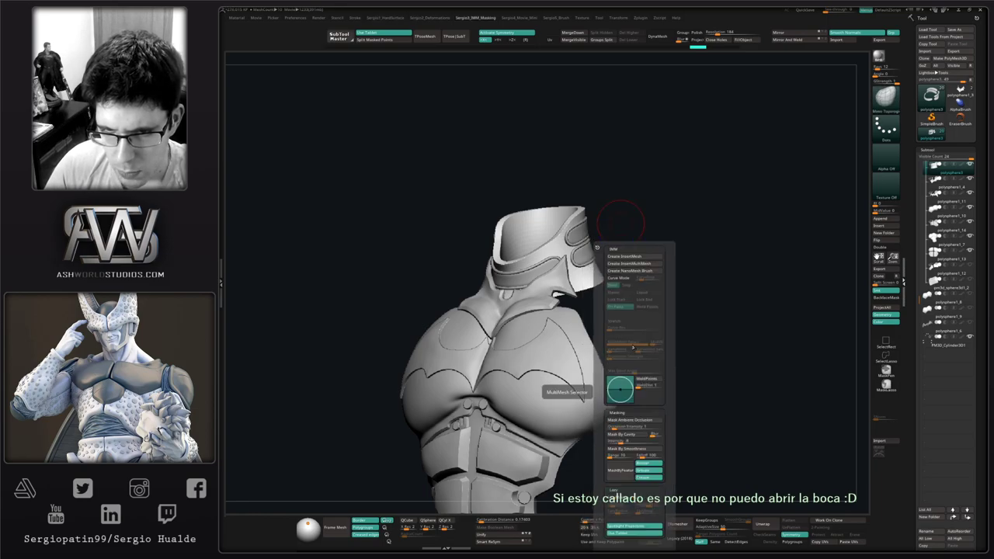
key(4)
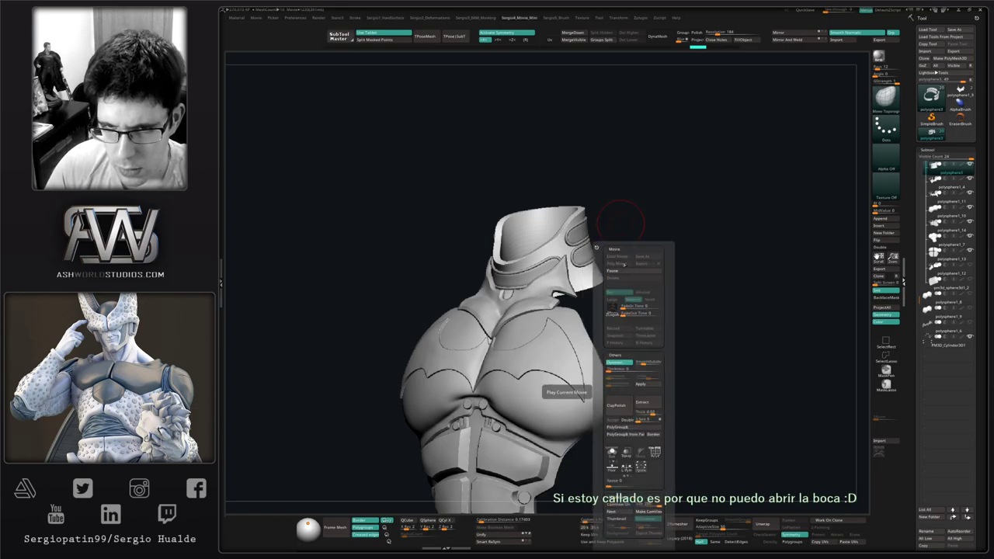
click(645, 362)
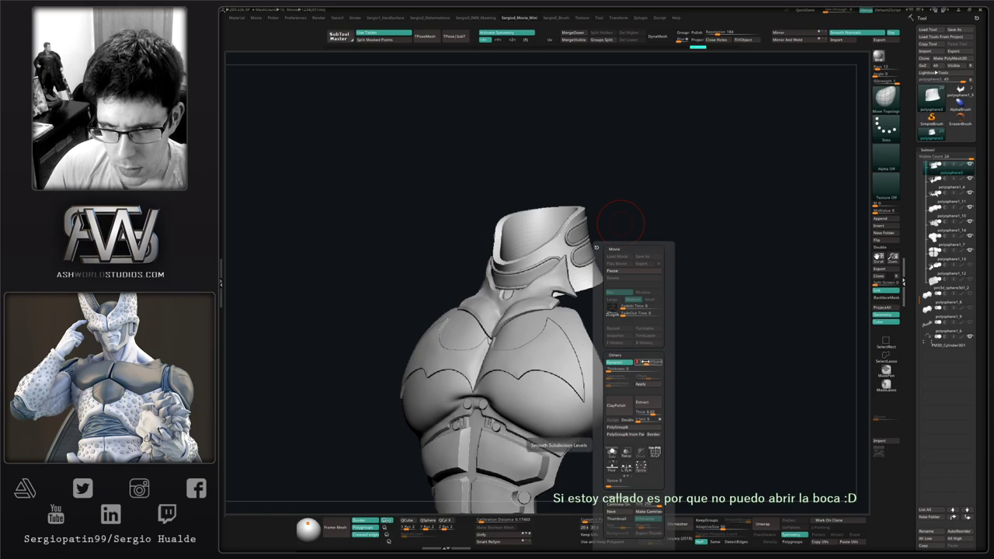
Pause the movie recording of the sculpting session and start it again.
ctrl+right_drag(692, 361, 639, 303)
right_drag(639, 303, 639, 268)
alt+right_drag(639, 268, 670, 281)
key(ctrl)
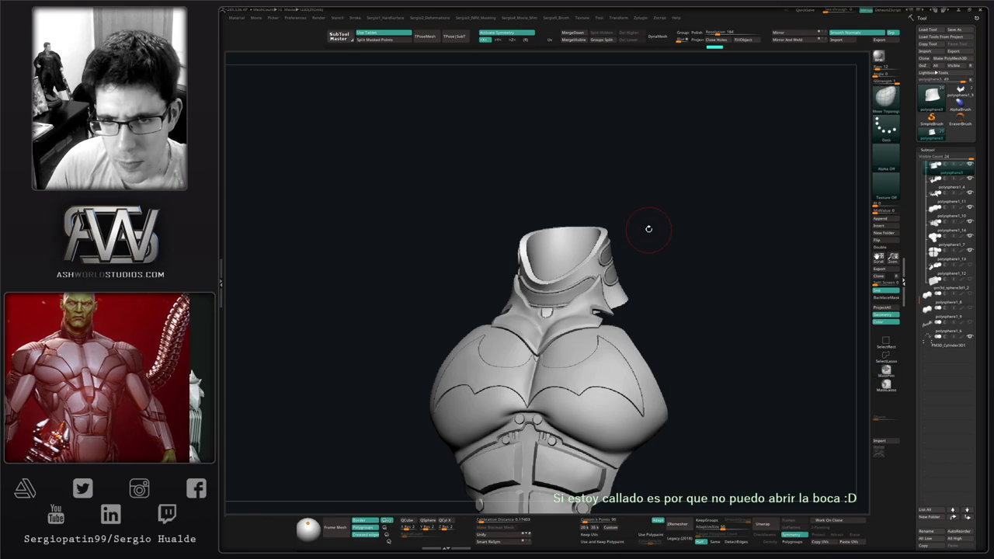
right_drag(650, 229, 642, 234)
key(4)
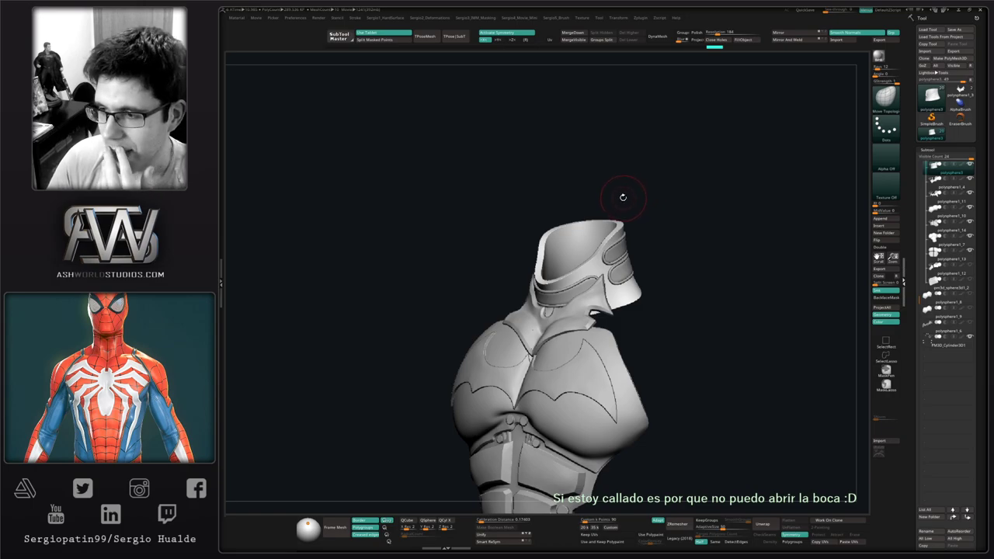
drag(664, 202, 639, 207)
key(4)
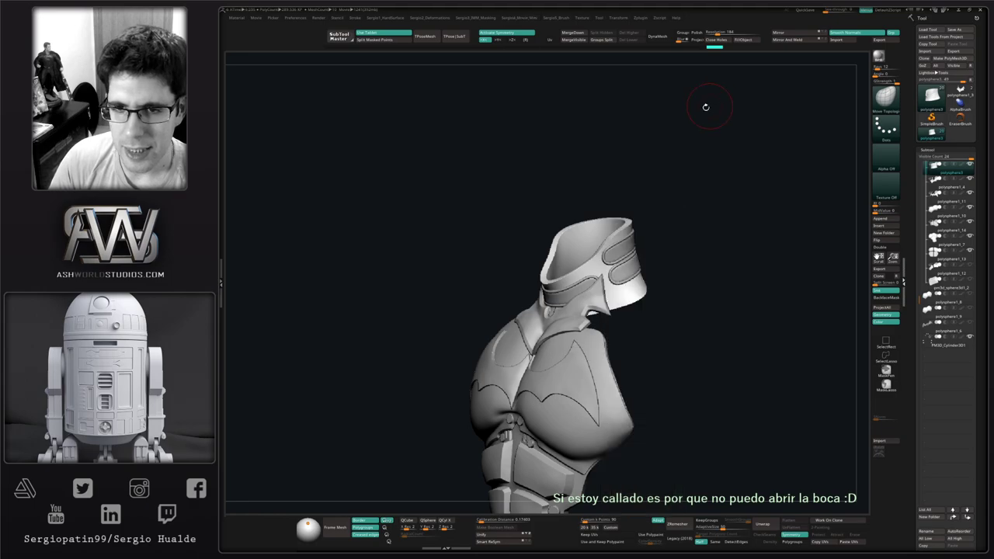
key(m)
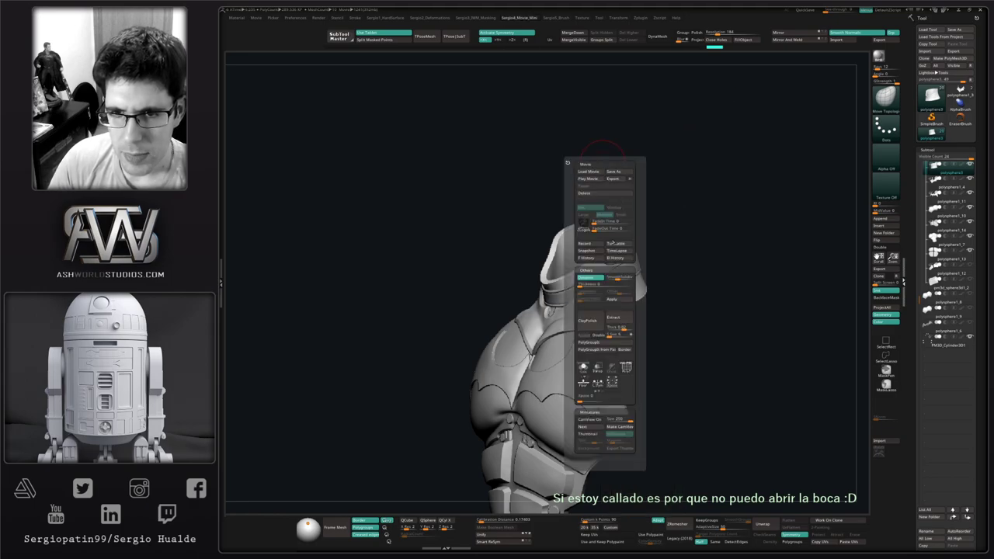
drag(660, 225, 861, 247)
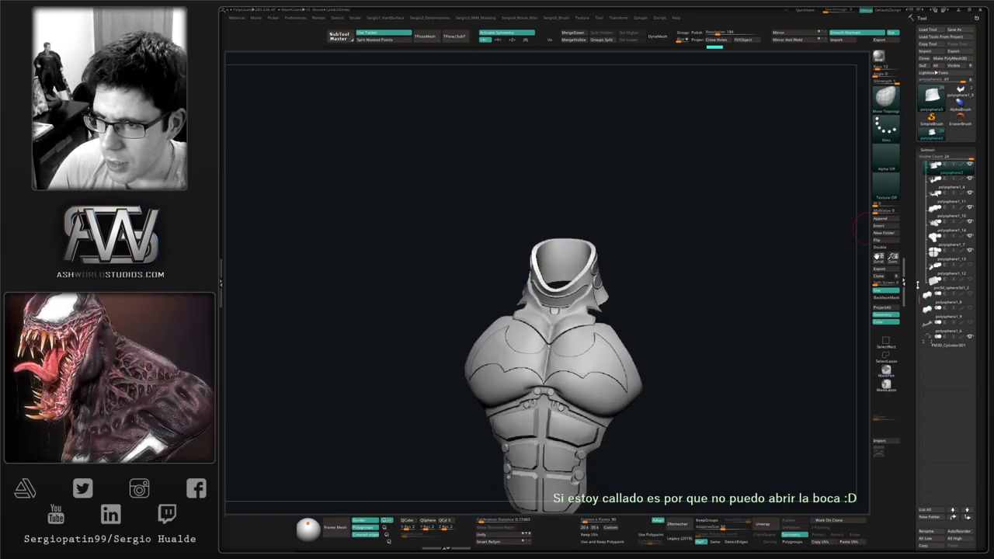
Go through the cape and torso subtools and select BatmanV2_Blocking, the blocked-in body with arms.
drag(920, 292, 916, 244)
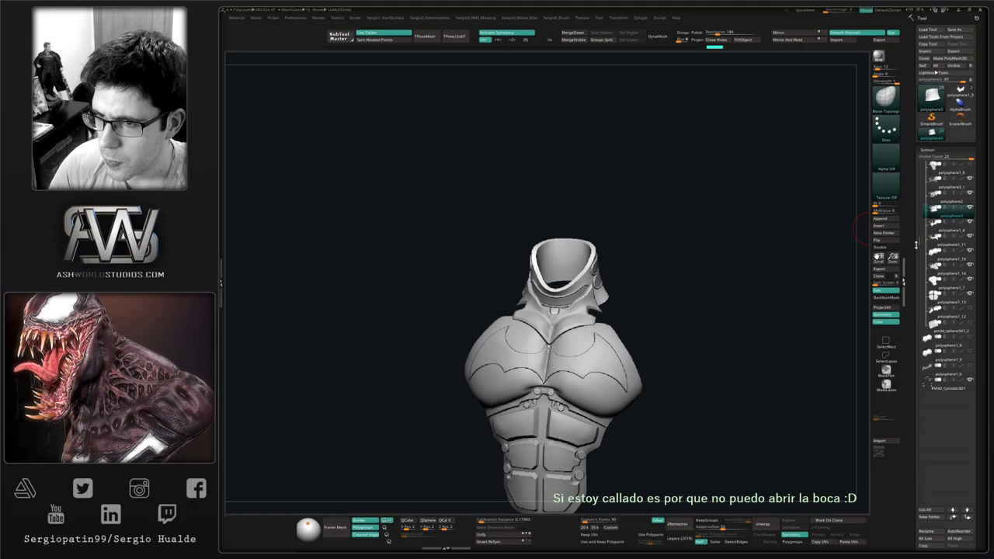
click(951, 319)
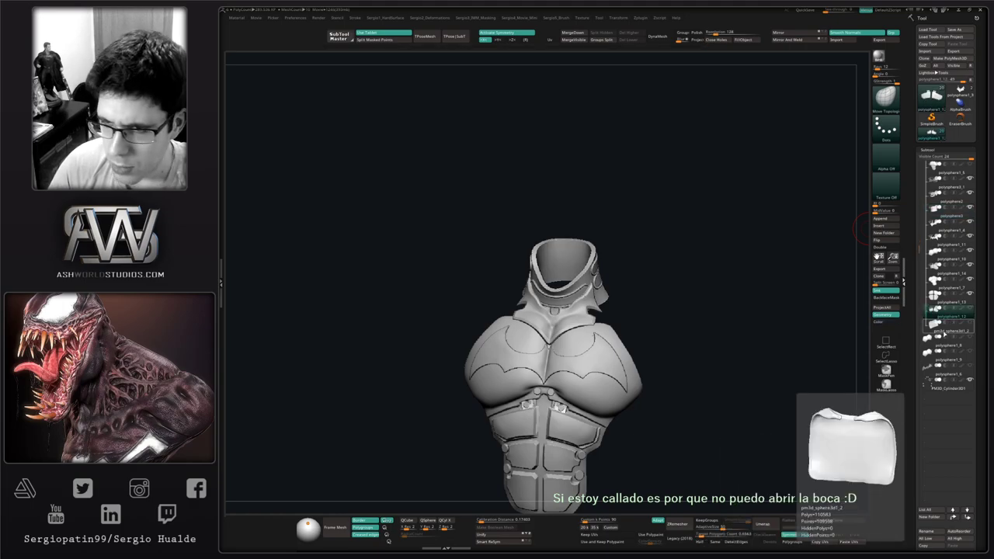
click(942, 333)
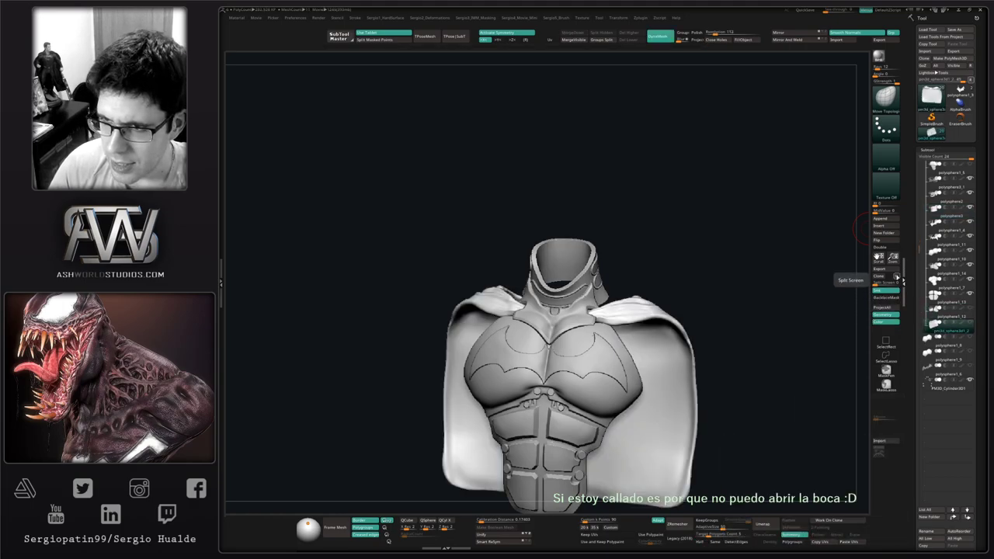
drag(921, 248, 924, 173)
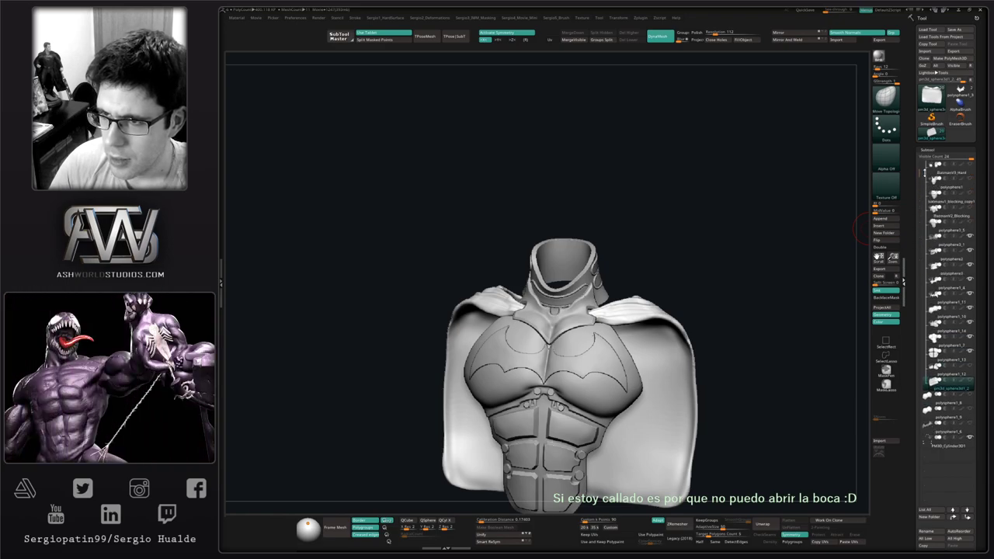
click(936, 230)
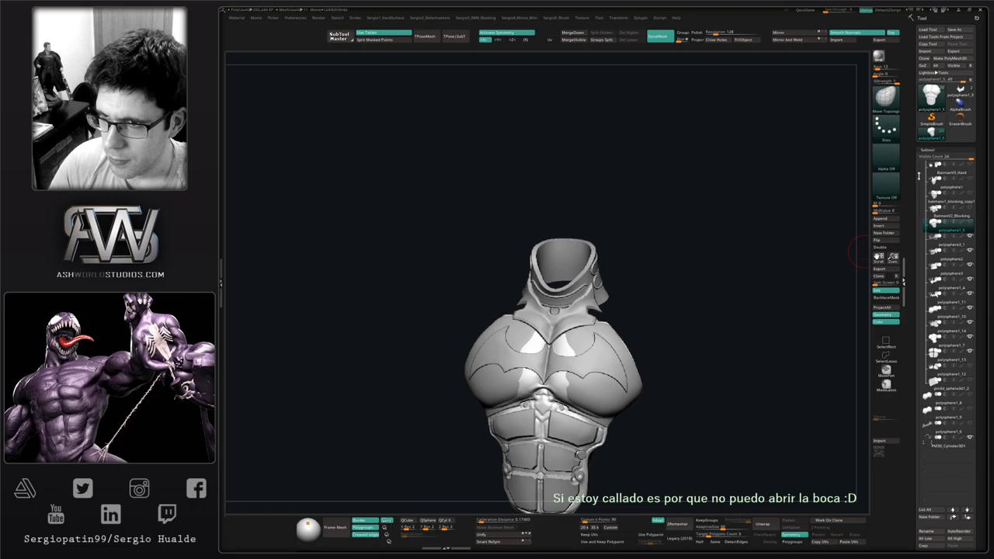
drag(920, 177, 922, 160)
click(949, 232)
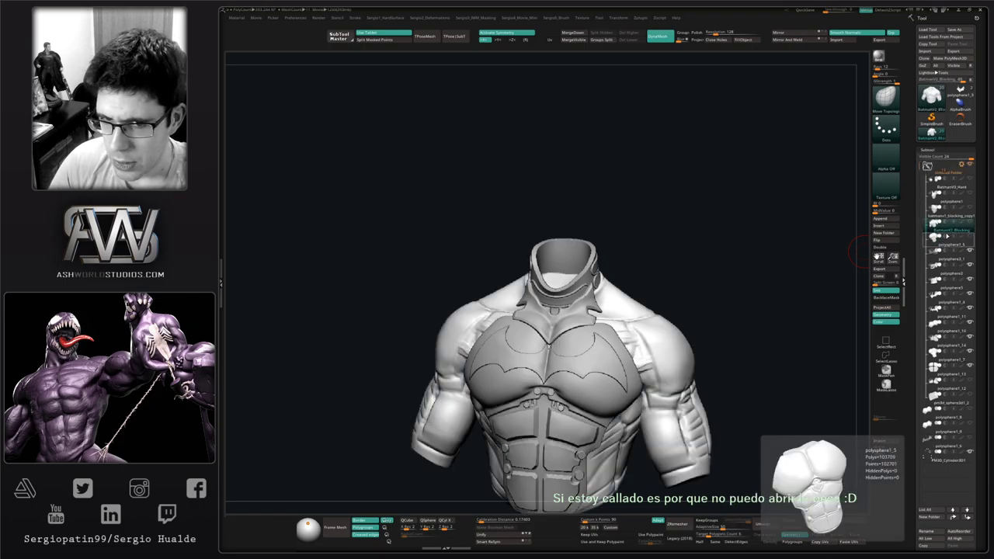
Examine the blocked-in body together with the chest and neck armor from the front, sides and back.
drag(736, 302, 725, 260)
alt+drag(726, 311, 688, 302)
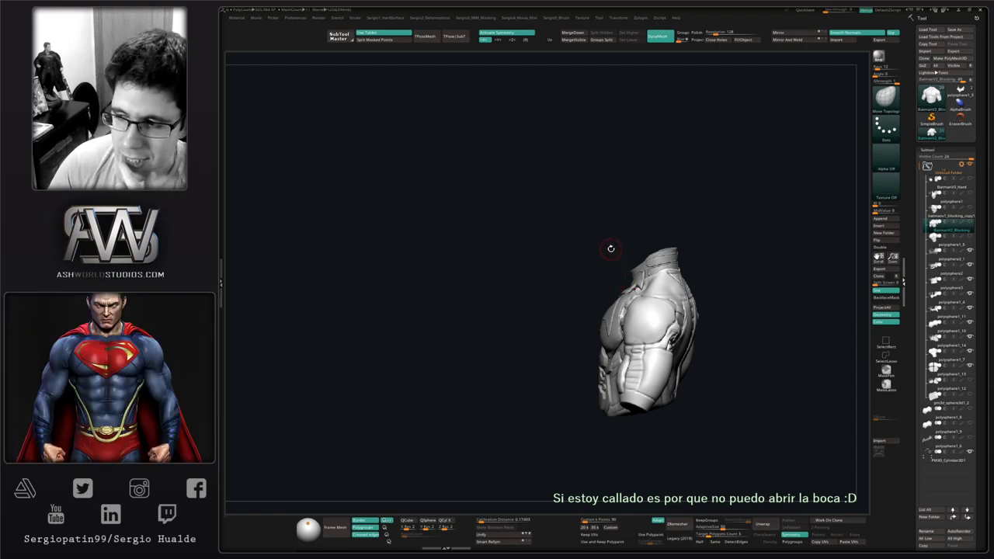
ctrl+right_drag(634, 259, 627, 296)
alt+right_drag(627, 295, 586, 282)
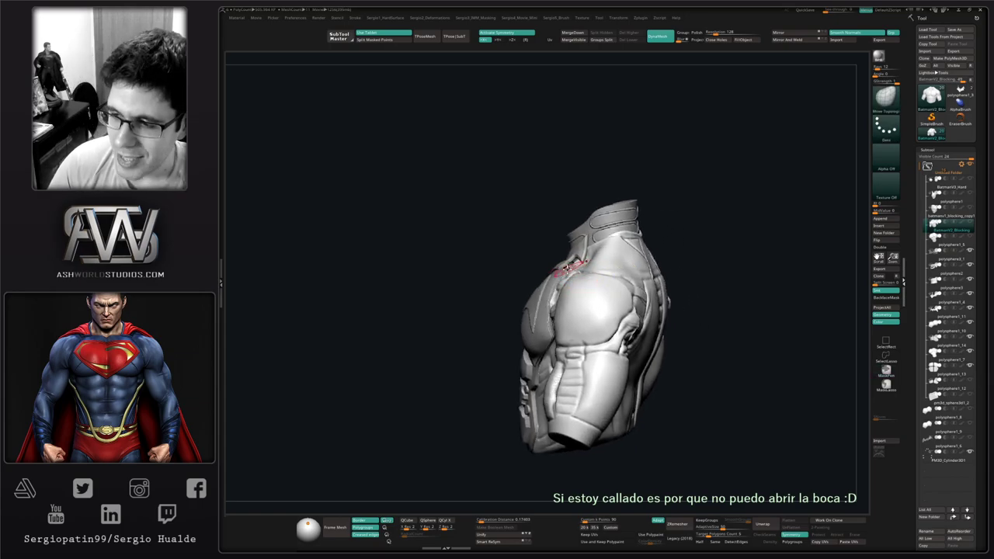
mouse_move(570, 289)
mouse_down()
mouse_move(568, 297)
mouse_move(593, 302)
mouse_move(581, 319)
mouse_move(585, 285)
mouse_up()
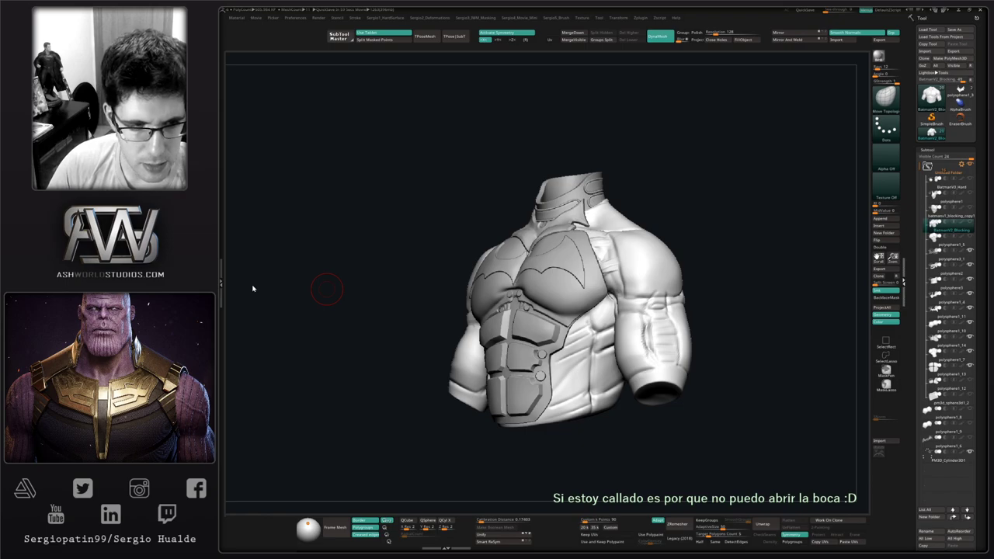
drag(691, 189, 584, 252)
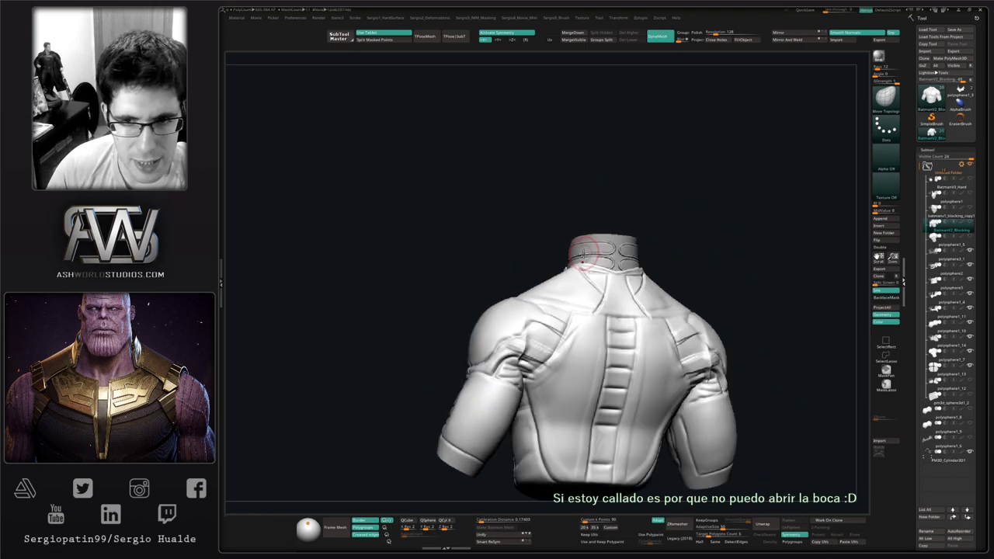
drag(651, 252, 522, 283)
drag(572, 309, 548, 261)
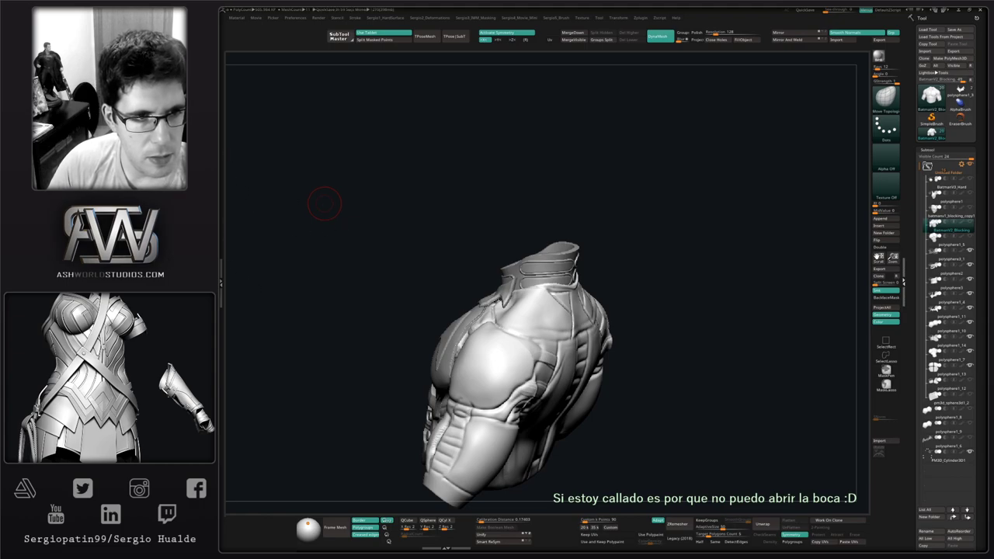
drag(634, 263, 641, 288)
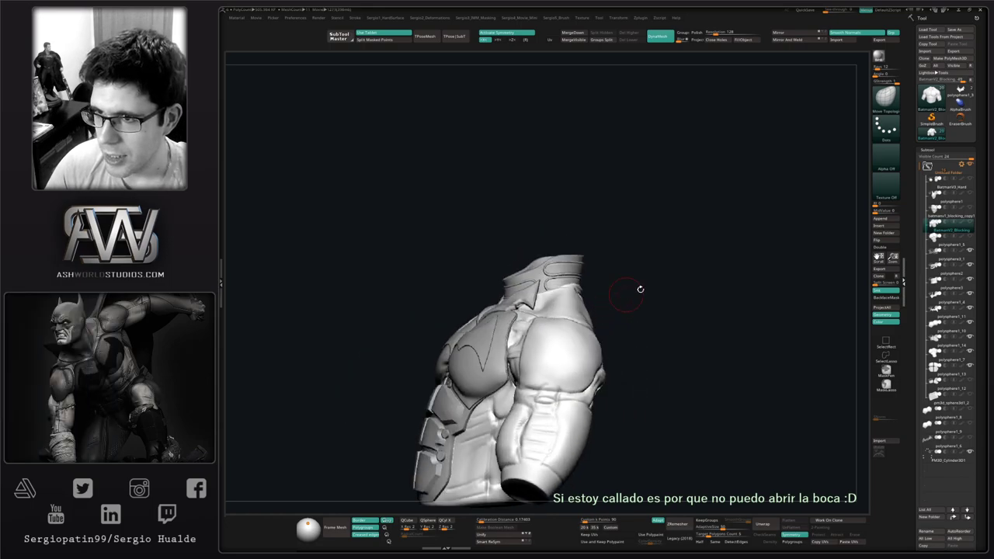
Duplicate the blocked-in body subtool and isolate the copy from the armor pieces.
key(ctrl+shift+d)
drag(722, 254, 675, 322)
key(ctrl+shift+s)
ctrl+right_drag(555, 357, 559, 357)
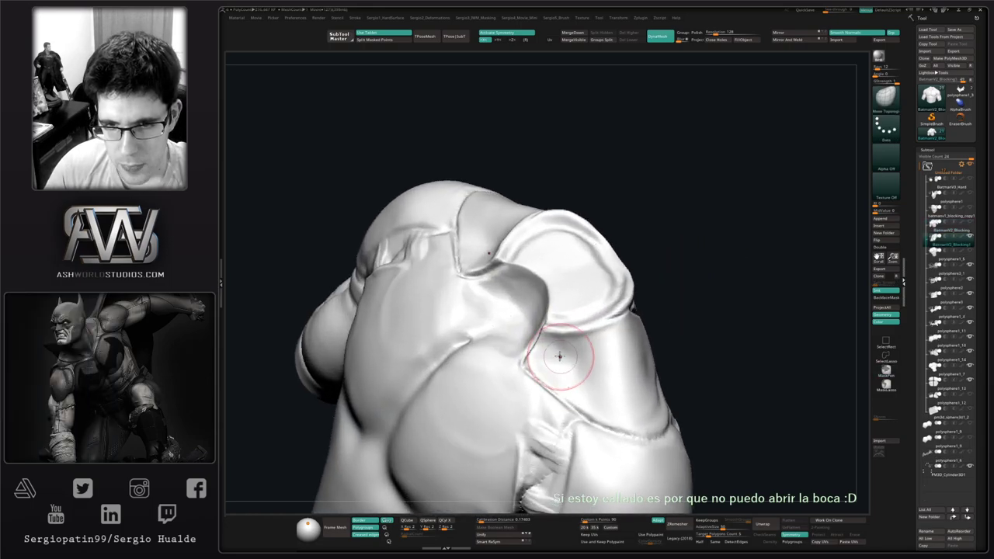
Smooth the body copy beside the neck and begin masking the trapezius area between the collar and shoulder.
shift+drag(540, 347, 574, 362)
alt+right_drag(589, 374, 562, 331)
ctrl+right_drag(563, 331, 553, 357)
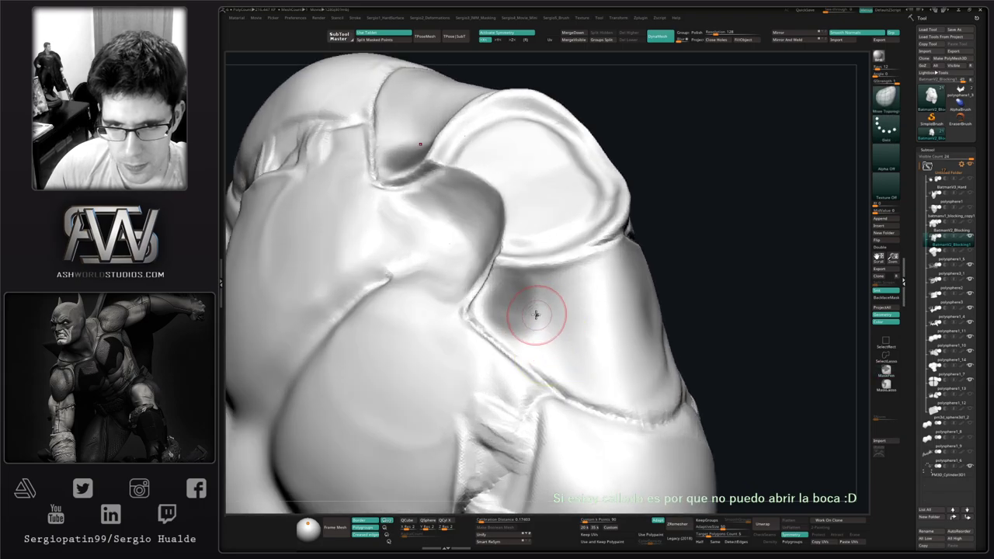
mouse_move(505, 286)
ctrl+mouse_down()
mouse_move(477, 318)
mouse_move(559, 359)
mouse_move(513, 286)
mouse_move(536, 272)
mouse_move(571, 282)
mouse_move(565, 302)
mouse_move(609, 338)
ctrl+mouse_up()
right_drag(614, 334, 682, 278)
mouse_move(681, 279)
mouse_down()
mouse_move(681, 293)
mouse_move(588, 384)
mouse_move(651, 350)
mouse_move(625, 281)
mouse_move(683, 311)
mouse_move(669, 332)
mouse_move(694, 310)
mouse_up()
mouse_move(683, 292)
alt+right_down()
mouse_move(644, 331)
mouse_move(642, 269)
mouse_move(546, 277)
alt+right_up()
mouse_move(547, 269)
ctrl+mouse_down()
mouse_move(547, 246)
mouse_move(591, 171)
mouse_move(555, 218)
mouse_move(591, 155)
mouse_move(579, 204)
mouse_move(587, 256)
mouse_move(606, 249)
mouse_move(687, 299)
mouse_move(648, 190)
mouse_move(673, 292)
ctrl+mouse_up()
Extend the trapezius mask over the upper back to the sculpted seam lines and clean up its border.
mouse_move(633, 235)
right_down()
mouse_move(627, 253)
mouse_move(671, 293)
mouse_move(675, 275)
mouse_move(664, 271)
right_up()
mouse_move(676, 275)
ctrl+mouse_down()
mouse_move(622, 307)
mouse_move(695, 275)
mouse_move(722, 249)
ctrl+mouse_up()
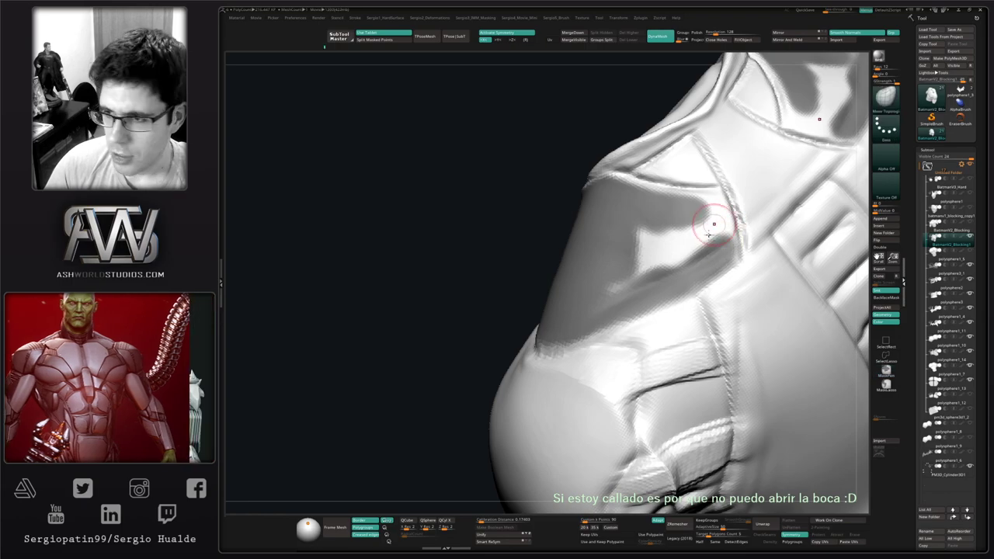
alt+right_drag(707, 219, 637, 273)
mouse_move(619, 276)
ctrl+mouse_down()
mouse_move(661, 278)
mouse_move(664, 288)
mouse_move(575, 353)
ctrl+mouse_up()
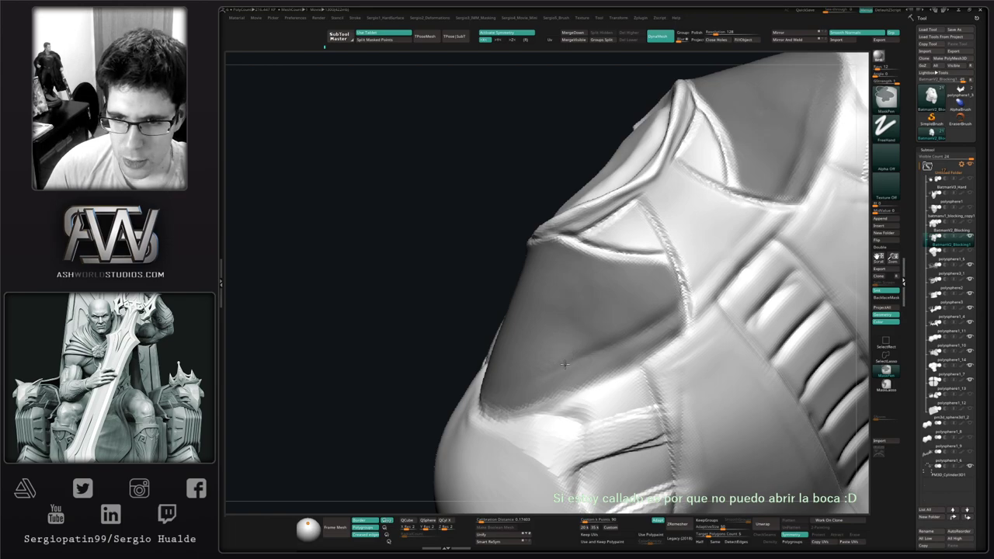
right_drag(621, 328, 639, 324)
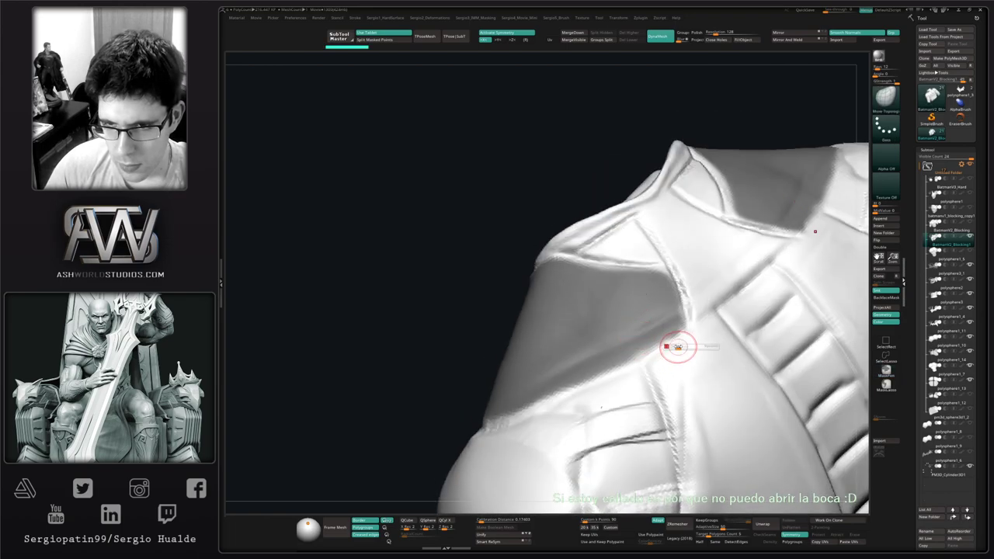
key(ctrl)
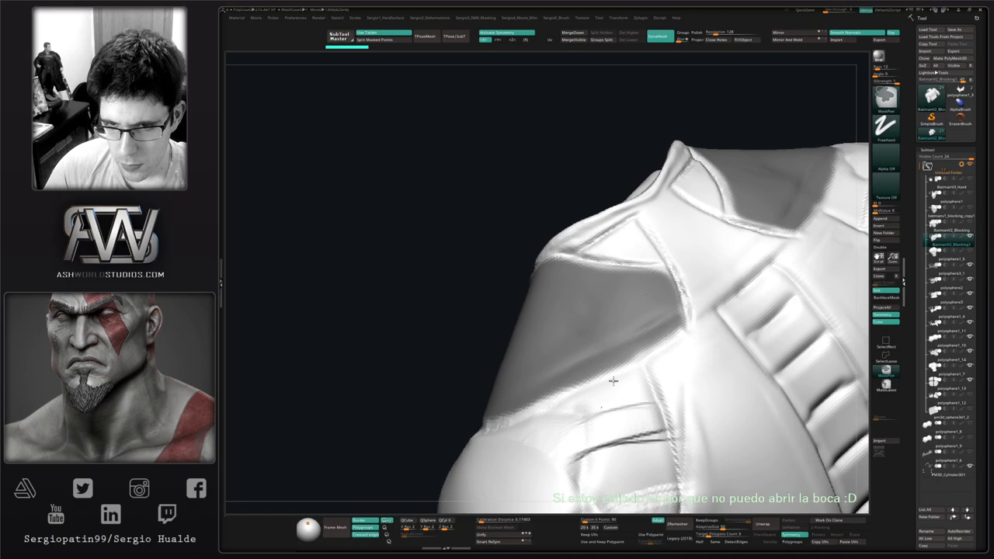
right_drag(588, 399, 662, 319)
key(ctrl)
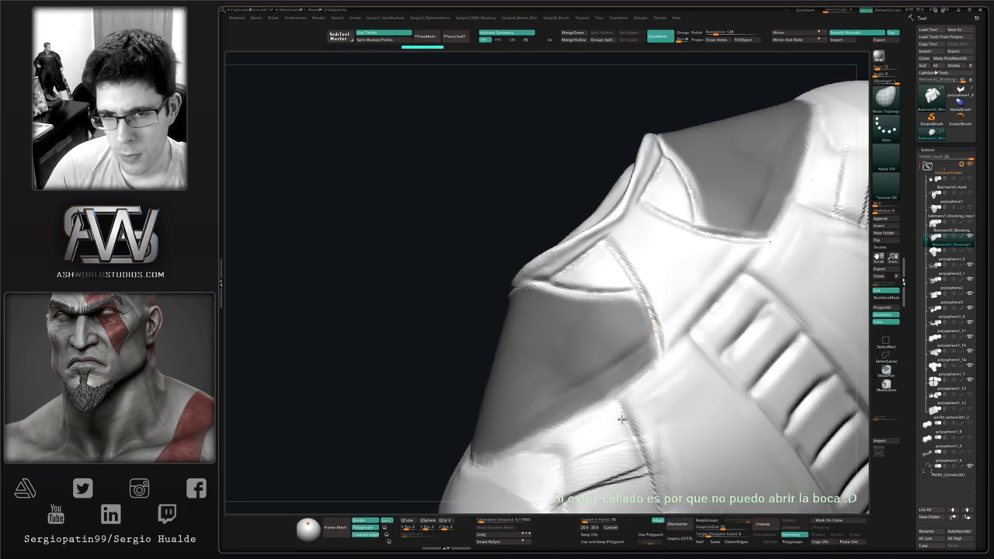
mouse_move(585, 410)
right_down()
mouse_move(573, 329)
mouse_move(574, 365)
mouse_move(518, 385)
right_up()
mouse_move(519, 385)
ctrl+right_down()
mouse_move(498, 412)
mouse_move(472, 355)
ctrl+right_up()
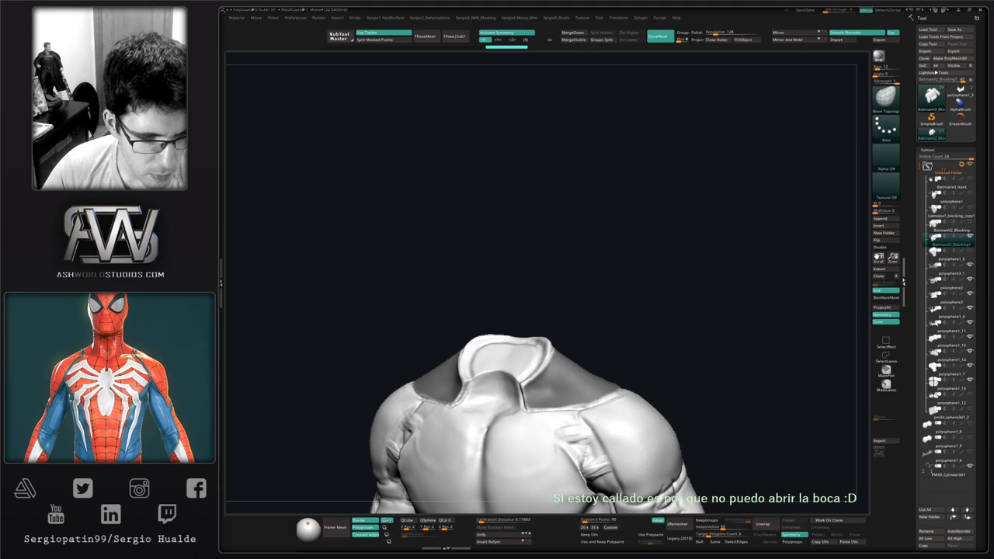
Isolate the masked trapezius areas as their own polygroup and delete the rest of the body copy.
right_drag(347, 413, 327, 427)
ctrl+shift+click(589, 367)
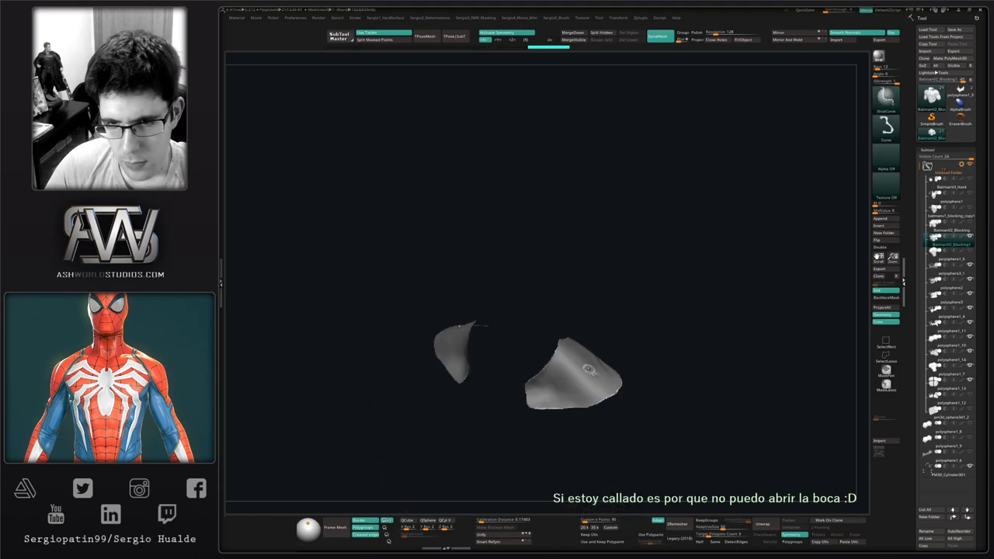
key(shift+f)
right_drag(631, 336, 621, 383)
key(shift+f)
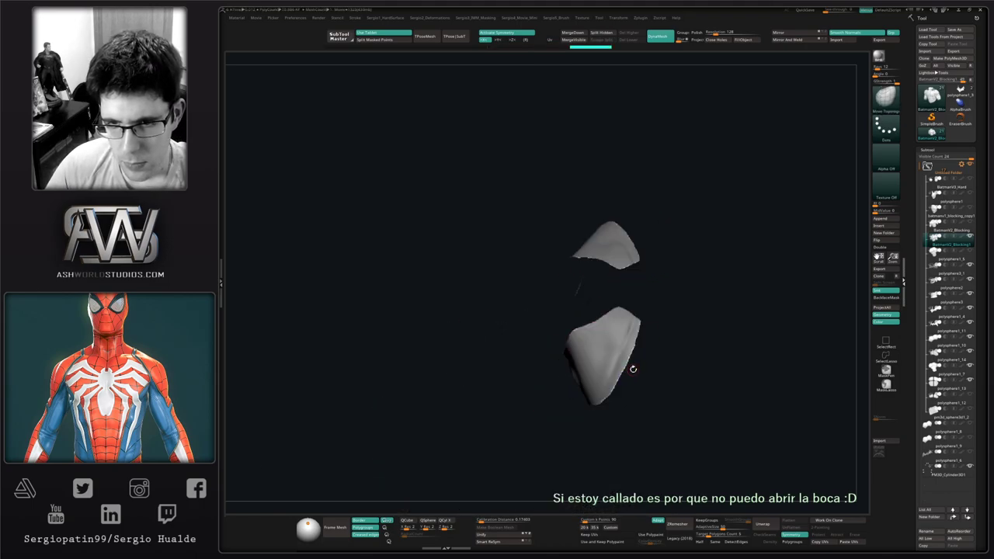
ctrl+shift+click(634, 365)
key(shift+f)
ctrl+shift+click(633, 363)
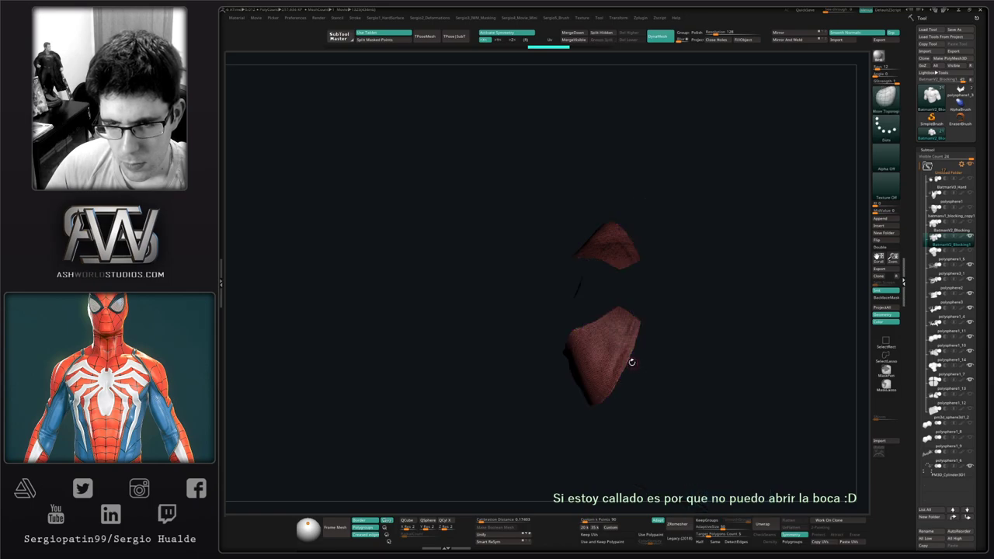
key(shift+f)
right_drag(666, 317, 648, 307)
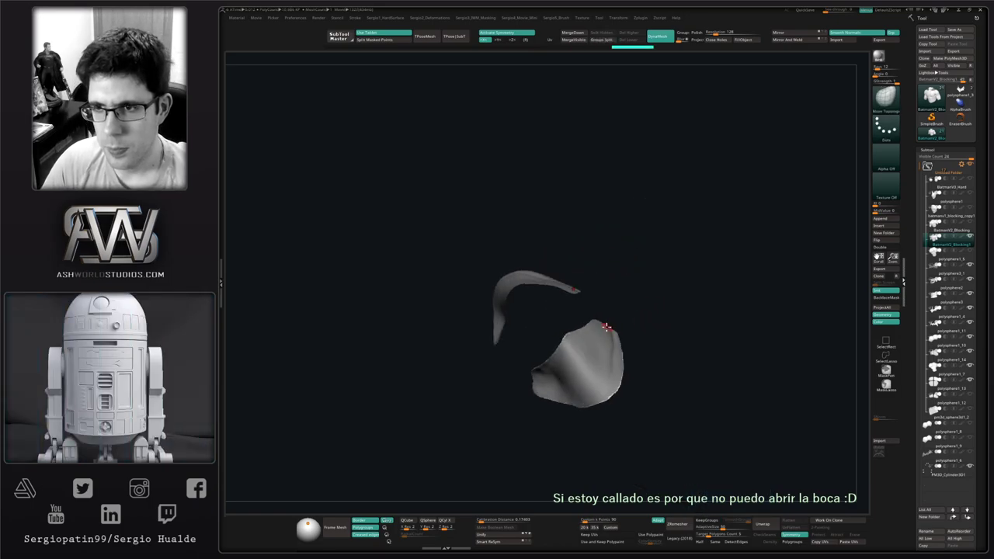
key(space)
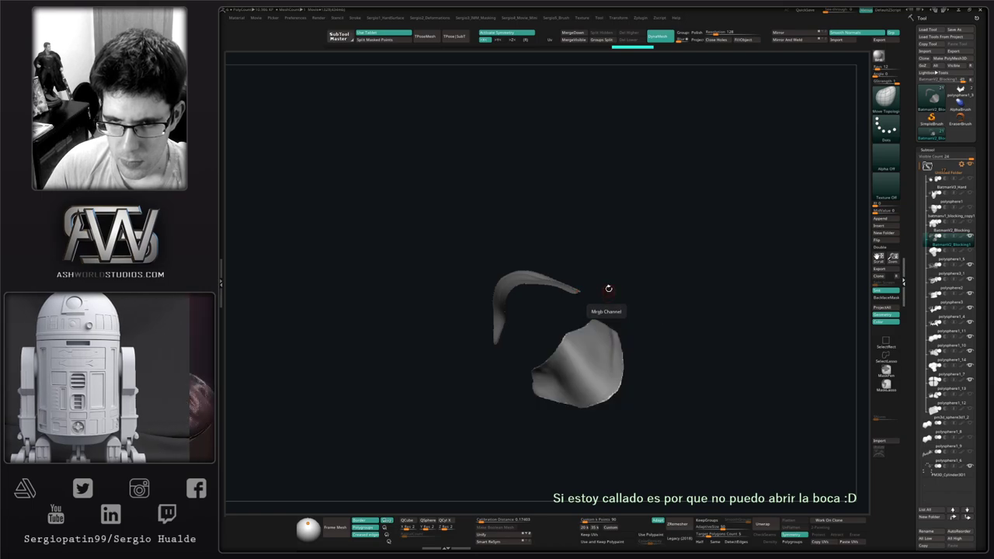
Clear the mask and smooth the surface and borders of the two trapezius patches.
ctrl+right_drag(609, 290, 612, 348)
ctrl+drag(658, 322, 659, 362)
mouse_move(659, 361)
right_down()
mouse_move(599, 319)
mouse_move(584, 322)
right_up()
mouse_move(516, 349)
shift+mouse_down()
mouse_move(553, 324)
mouse_move(505, 352)
shift+mouse_up()
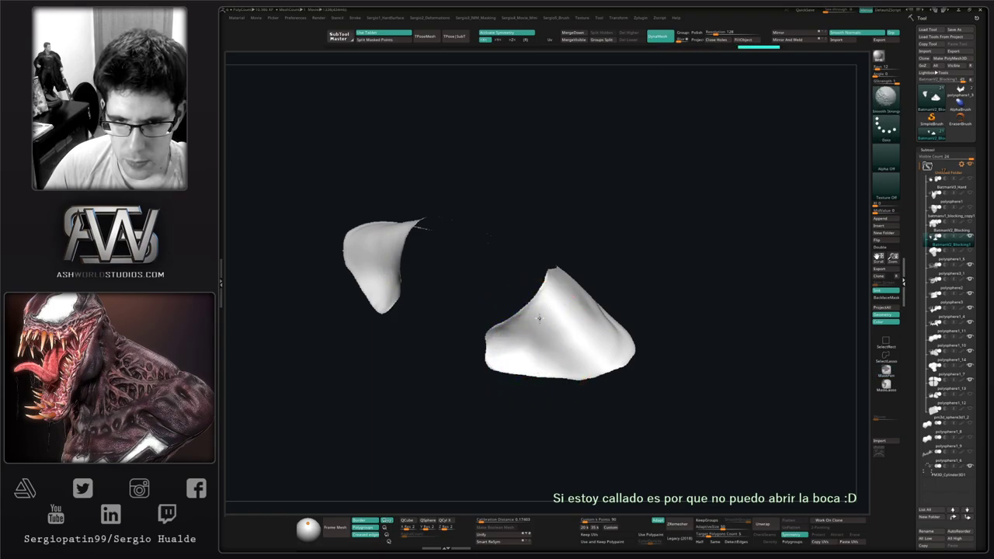
mouse_move(614, 300)
right_down()
mouse_move(604, 288)
mouse_move(628, 308)
right_up()
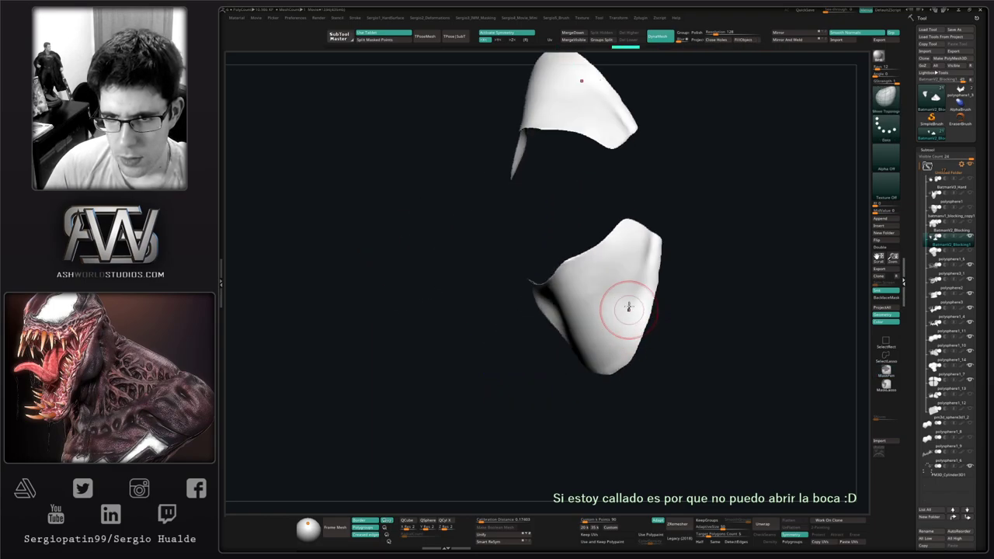
mouse_move(640, 259)
shift+mouse_down()
mouse_move(646, 246)
mouse_move(635, 311)
mouse_move(646, 257)
shift+mouse_up()
Choose the Clay brush and retopologize the trapezius patches using ZRemesher with the Half option.
key(b)
key(c)
key(l)
right_drag(610, 354, 620, 329)
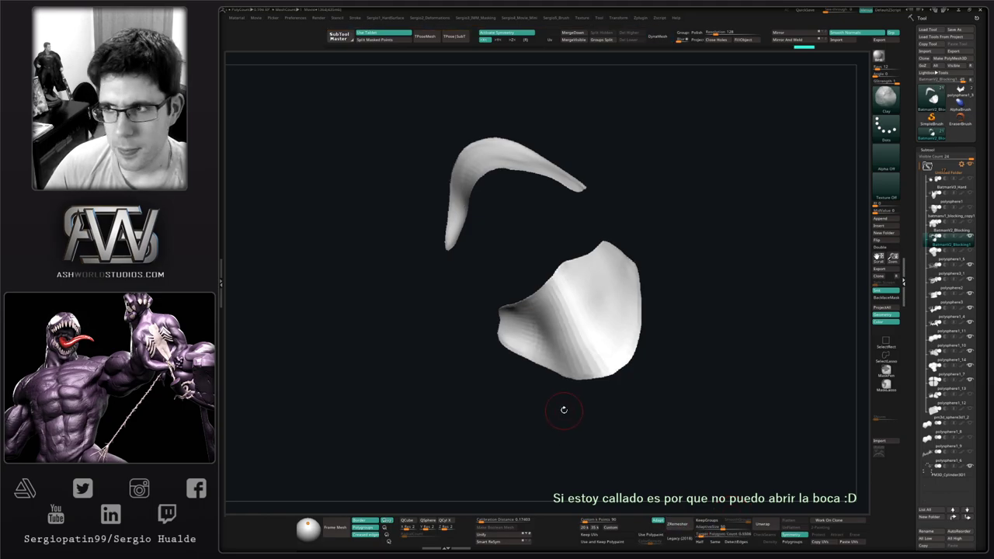
key(shift+f)
click(700, 541)
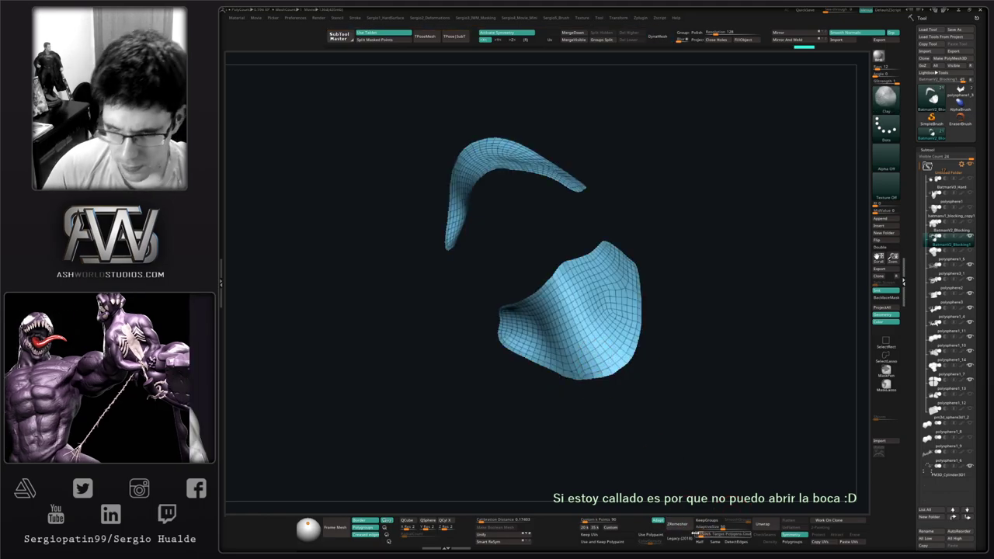
click(681, 526)
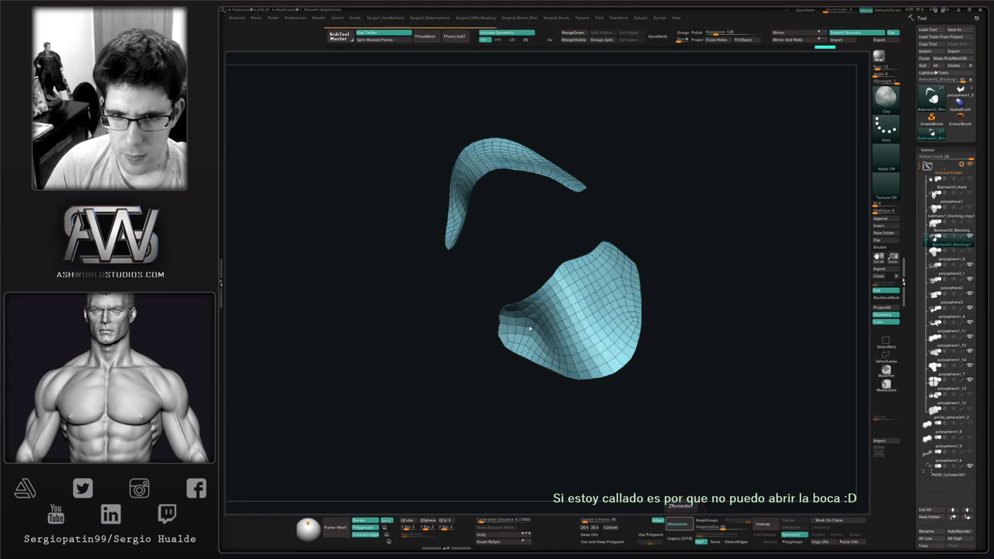
Show the other armor pieces again and compare the trapezius patches with the neck armor and the blocked-in body.
mouse_move(530, 327)
right_down()
mouse_move(513, 348)
mouse_move(526, 346)
right_up()
key(alt+s)
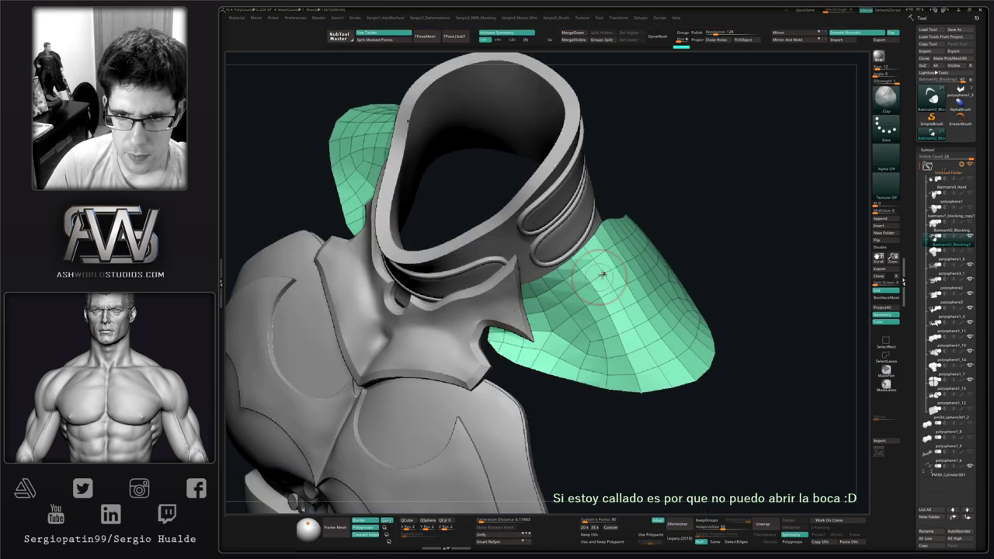
right_drag(614, 268, 581, 324)
key(Up)
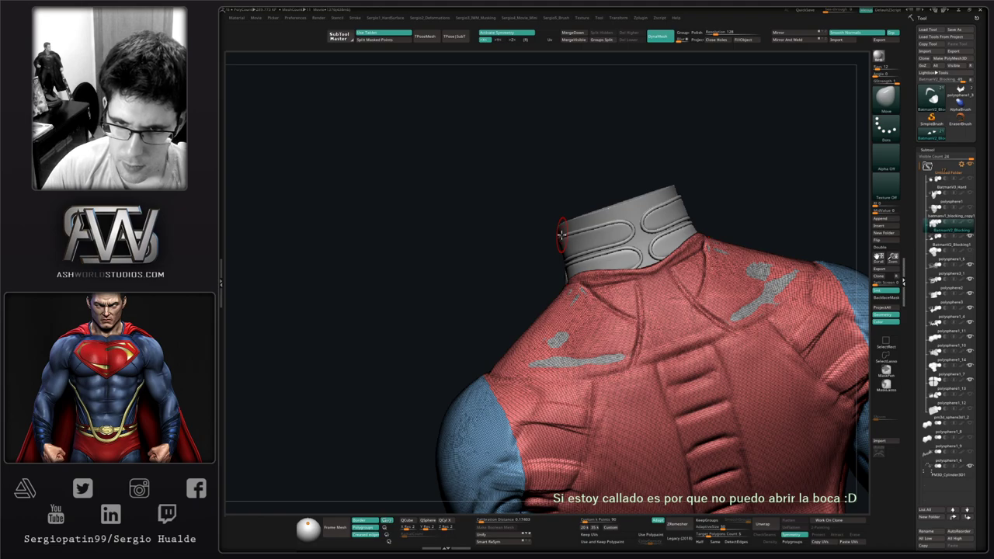
key(alt+Down)
mouse_move(574, 304)
right_down()
mouse_move(585, 319)
mouse_move(573, 315)
right_up()
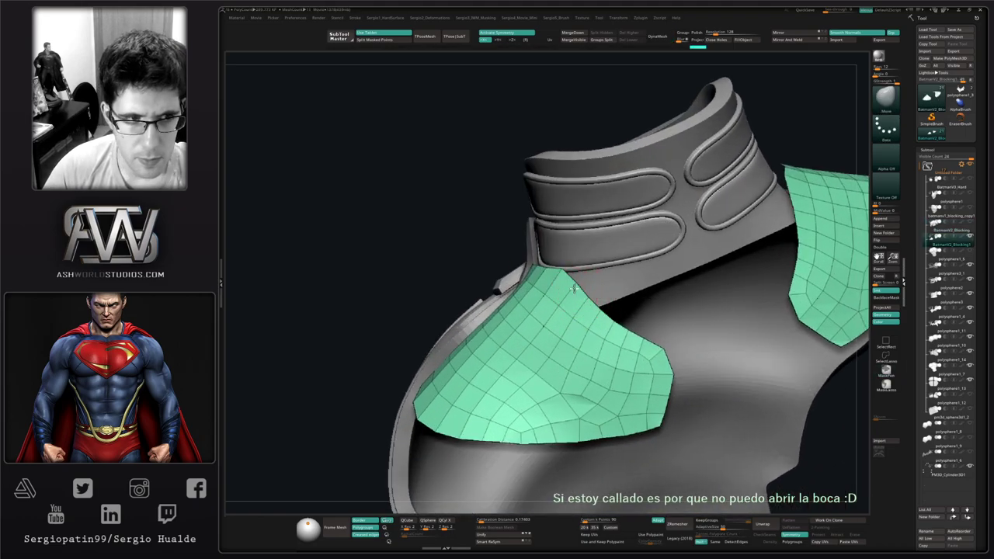
Reshape the trapezius patch's back edge and the edge under the neck collar with the Move brush.
drag(603, 324, 640, 350)
mouse_move(639, 350)
ctrl+right_down()
mouse_move(632, 334)
mouse_move(566, 386)
ctrl+right_up()
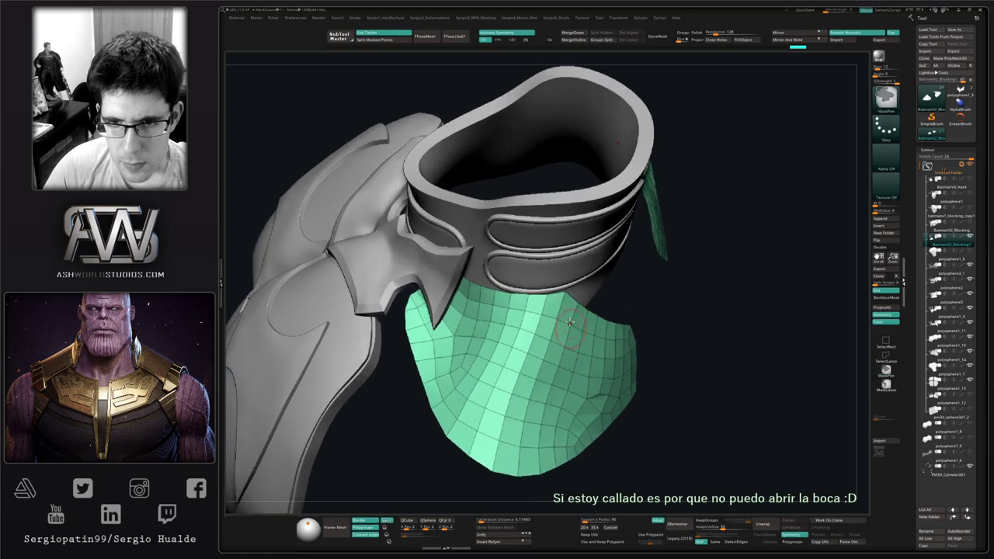
right_drag(565, 334, 563, 298)
drag(531, 297, 528, 291)
right_drag(482, 299, 511, 309)
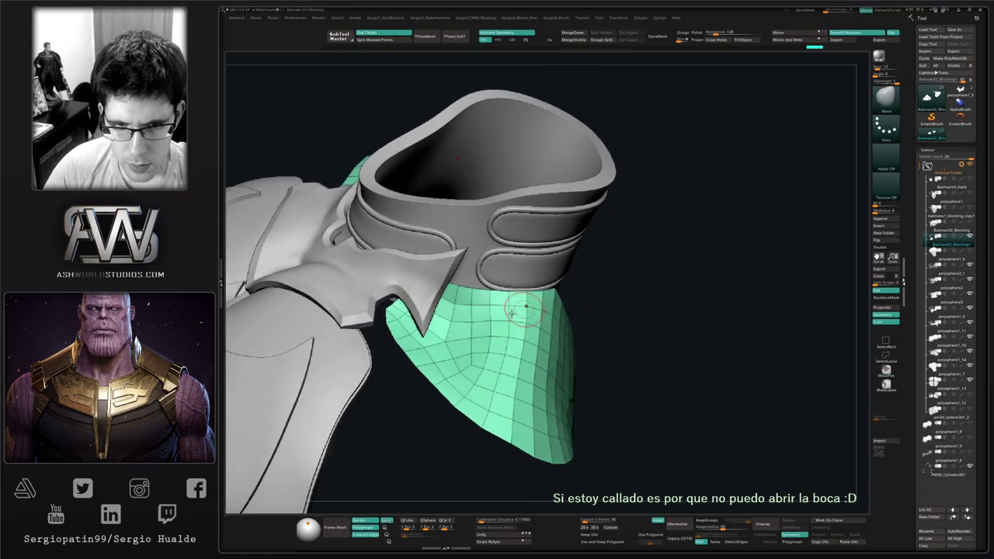
Isolate the trapezius patches and smooth the uneven polygons around their front corner.
key(alt+shift+s)
mouse_move(443, 268)
right_down()
mouse_move(435, 285)
mouse_move(425, 280)
mouse_move(492, 319)
right_up()
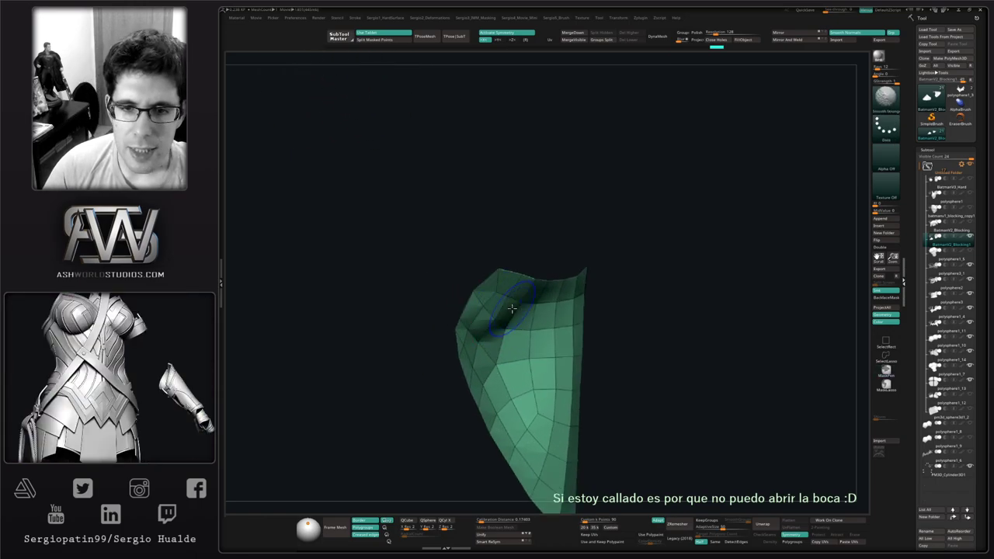
shift+drag(512, 308, 518, 321)
right_drag(517, 334, 525, 328)
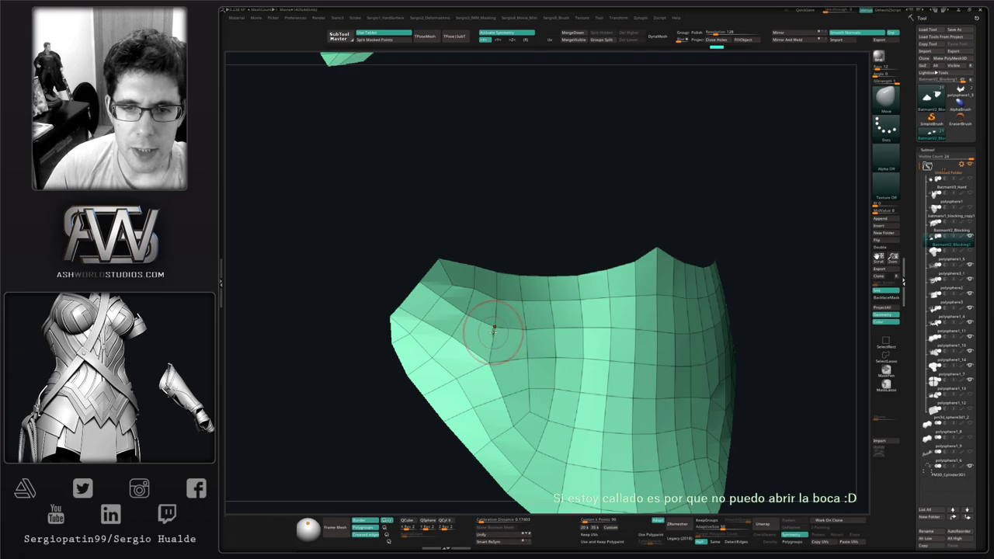
key(shift)
key(space)
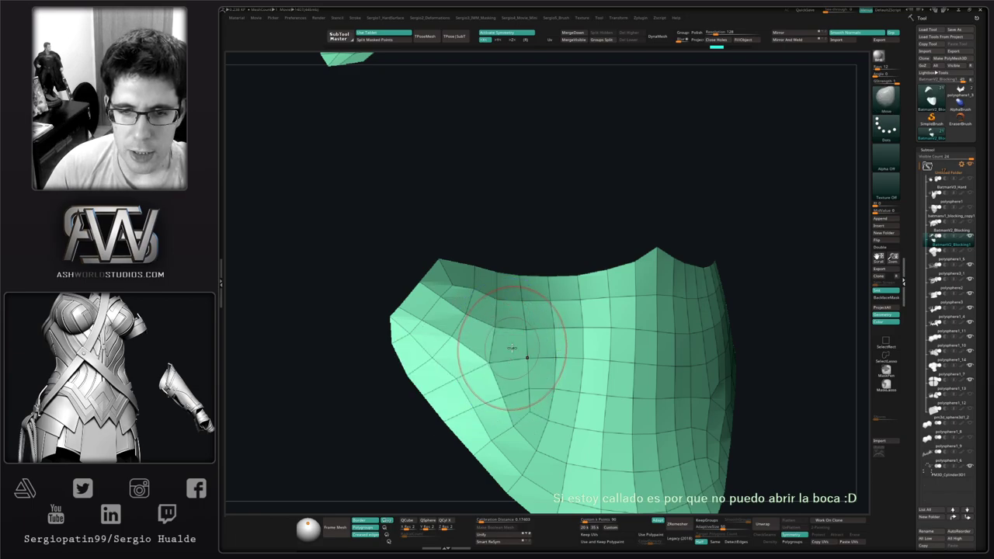
right_drag(466, 276, 523, 351)
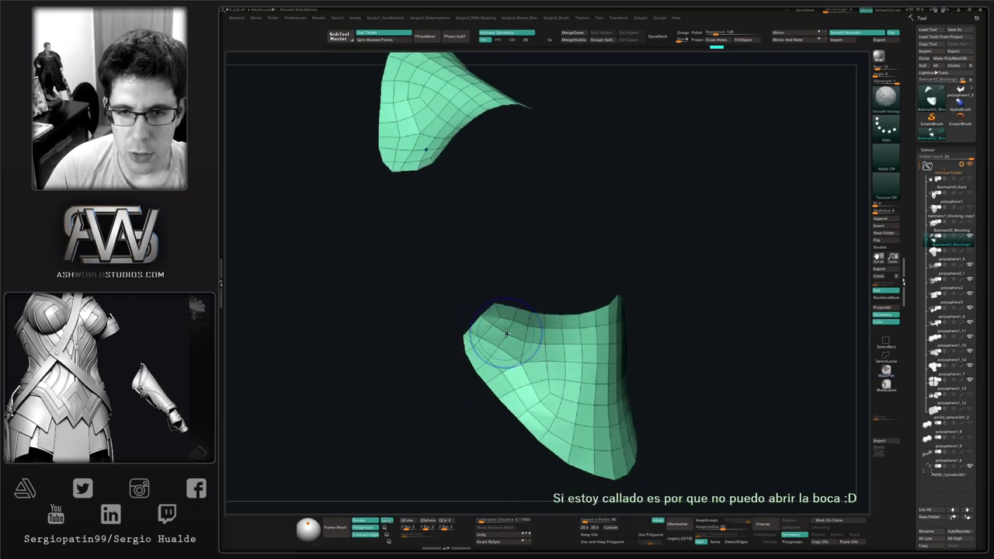
mouse_move(506, 332)
shift+mouse_down()
mouse_move(497, 346)
mouse_move(518, 371)
shift+mouse_up()
right_drag(536, 399, 587, 416)
drag(553, 394, 518, 348)
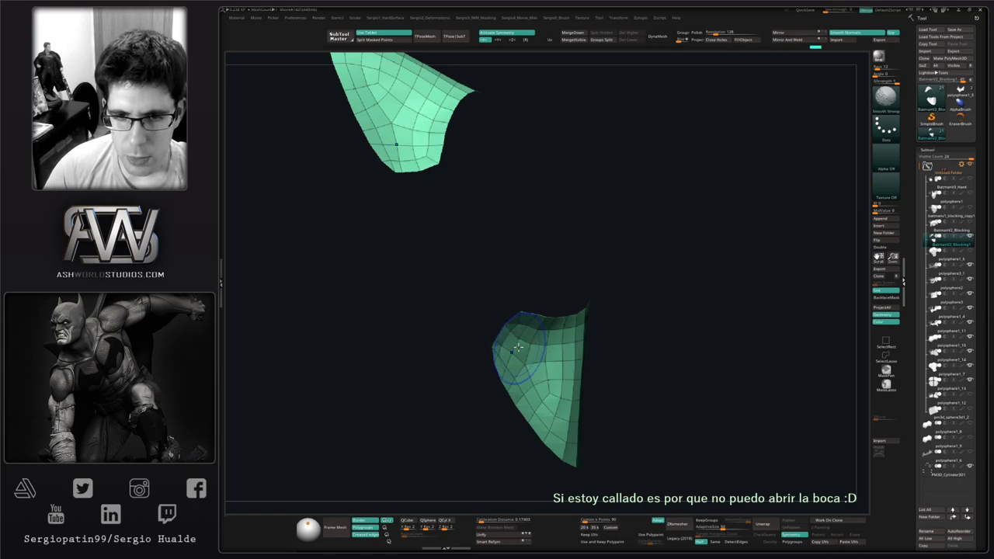
Adjust the patch's front corner, smooth its broad rear area, and switch back to the Move brush.
right_drag(519, 355, 473, 350)
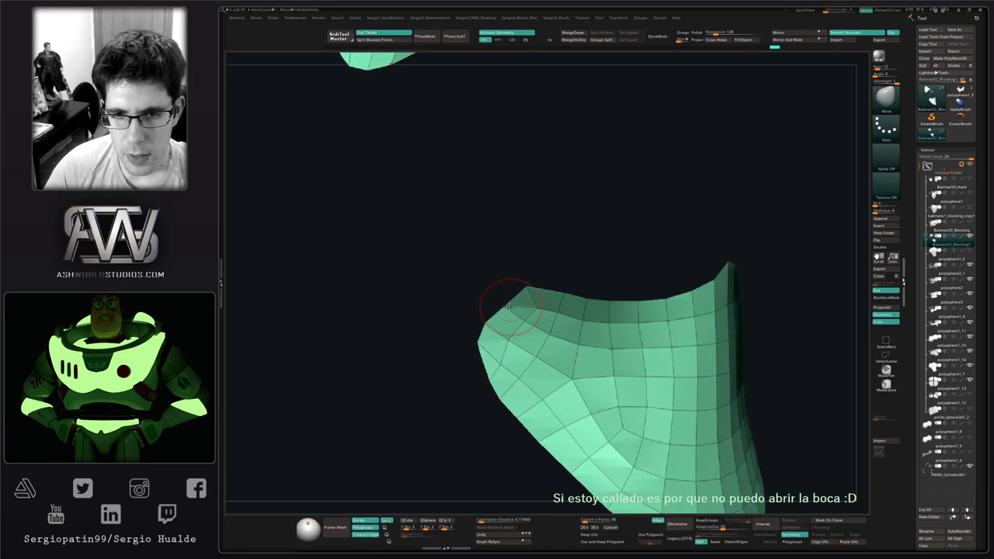
drag(501, 295, 502, 300)
ctrl+right_drag(533, 337, 551, 366)
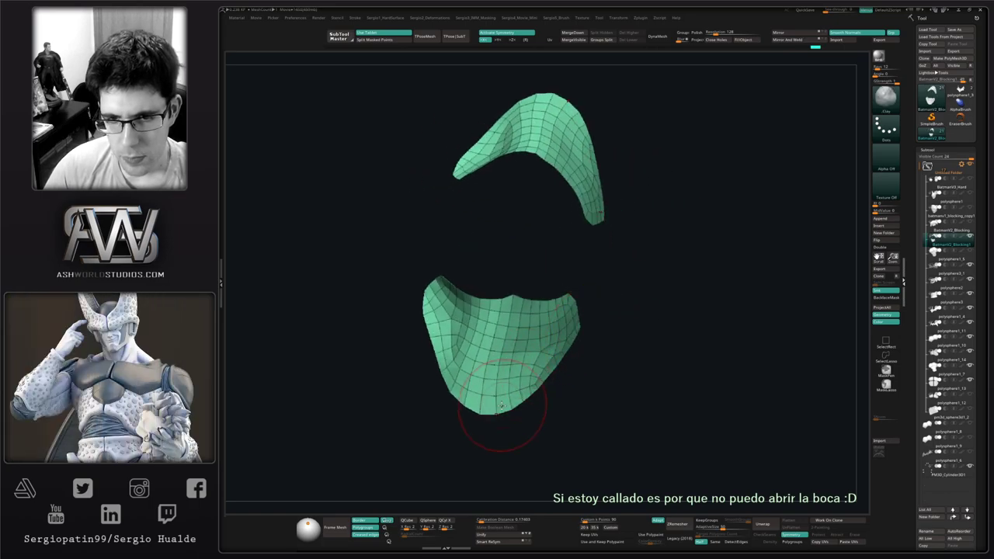
mouse_move(532, 387)
shift+mouse_down()
mouse_move(547, 342)
mouse_move(531, 349)
shift+mouse_up()
mouse_move(531, 349)
ctrl+right_down()
mouse_move(516, 310)
mouse_move(529, 343)
ctrl+right_up()
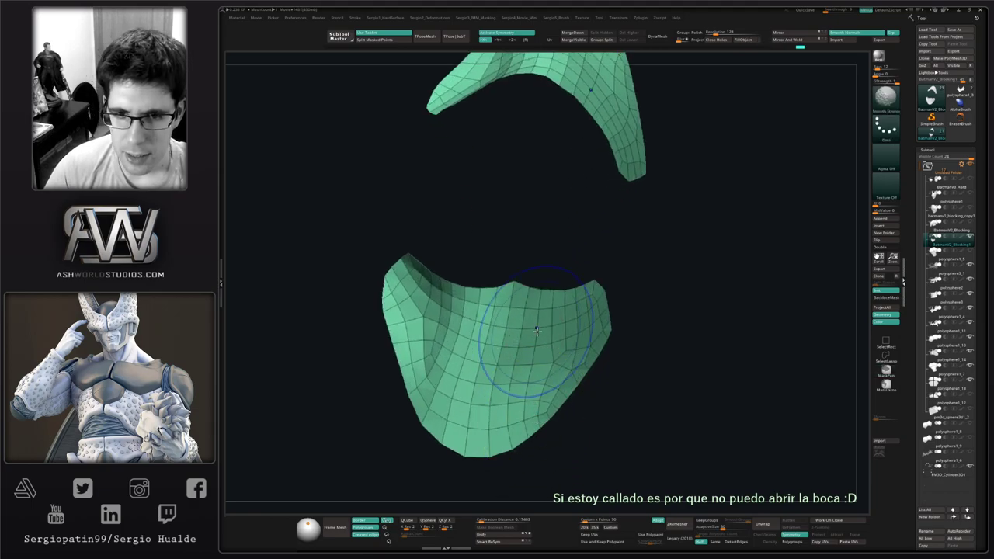
key(b)
key(m)
key(v)
mouse_move(507, 299)
right_down()
mouse_move(513, 358)
mouse_move(535, 342)
right_up()
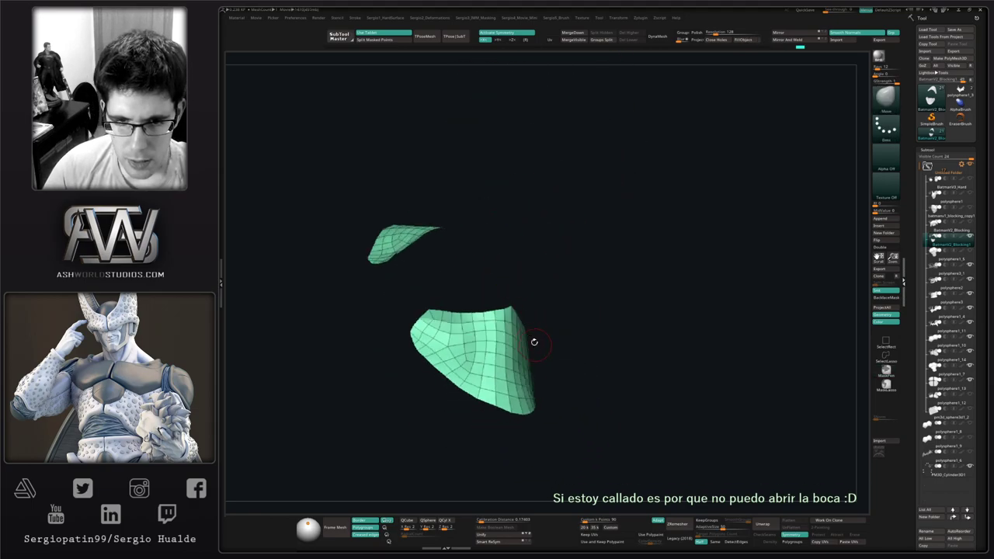
Try to thicken the trapezius patches with Panel Loops after adjusting the thickness.
key(1)
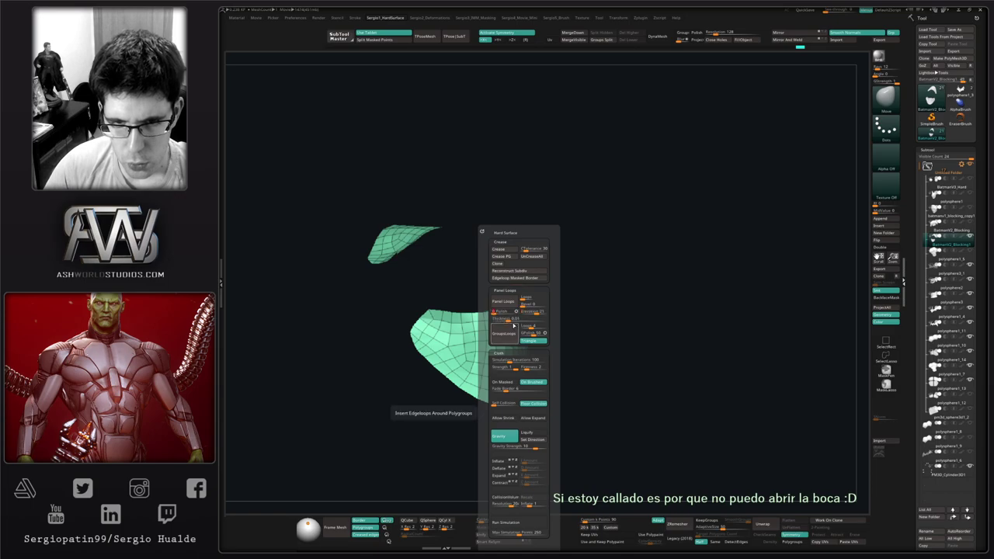
click(510, 320)
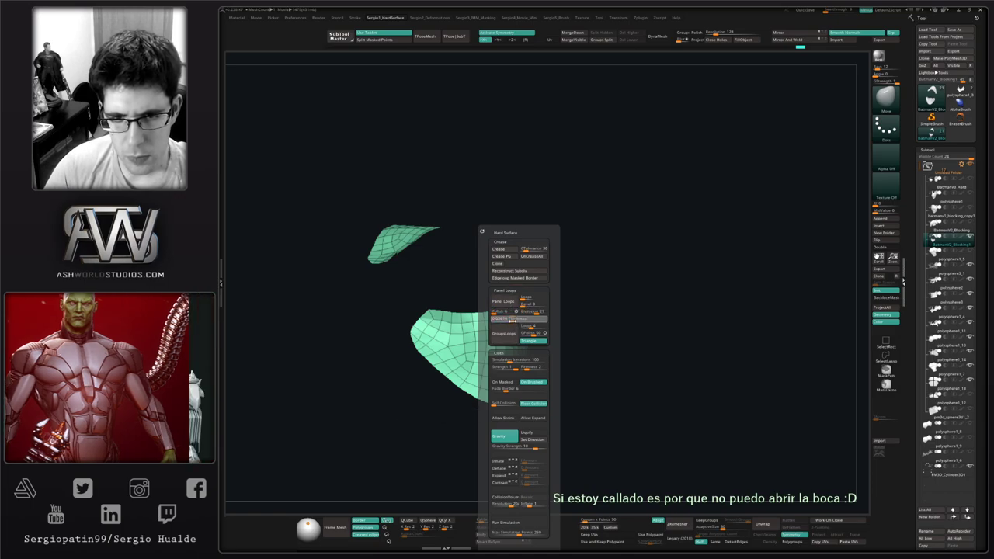
click(505, 291)
click(510, 290)
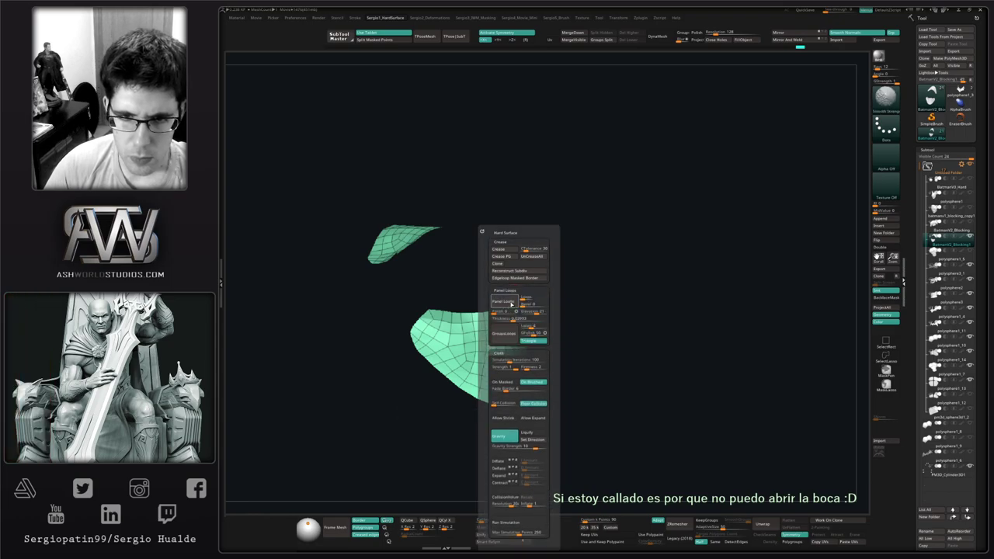
click(510, 303)
drag(575, 341, 512, 369)
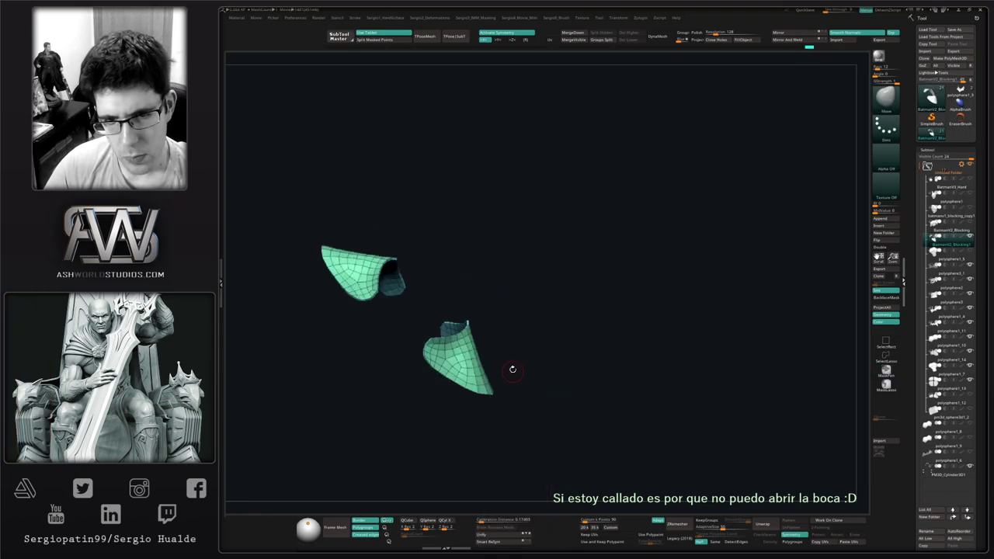
key(ctrl+z)
Thicken the trapezius patches with Panel Loops, show the other armor pieces again, and refine the patches' lower edge with the Move brush.
key(1)
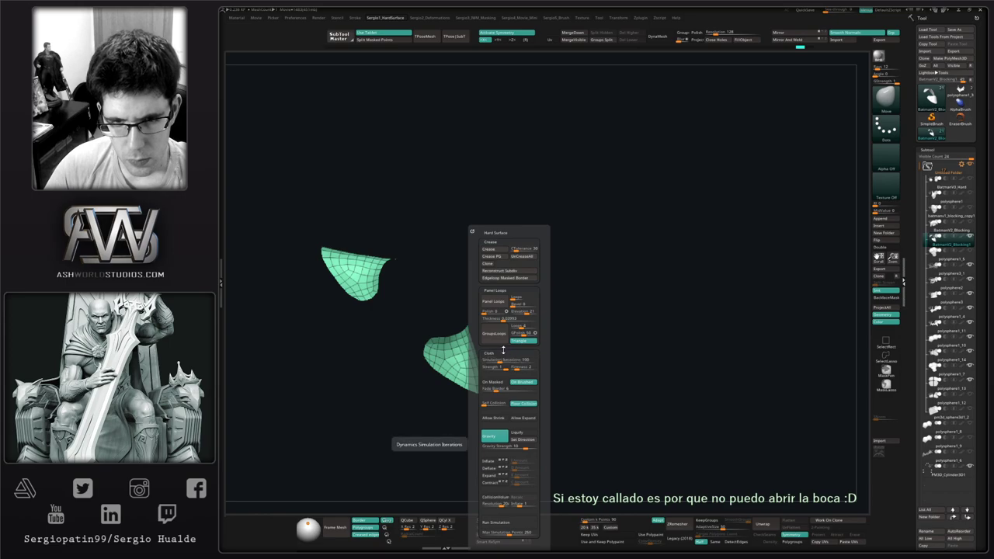
key(ctrl+shift+s)
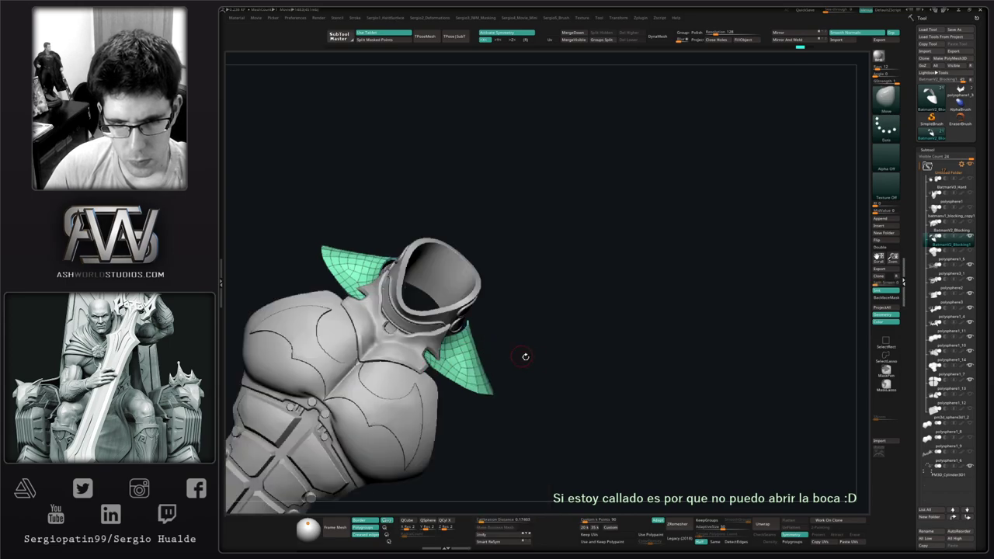
drag(526, 355, 505, 308)
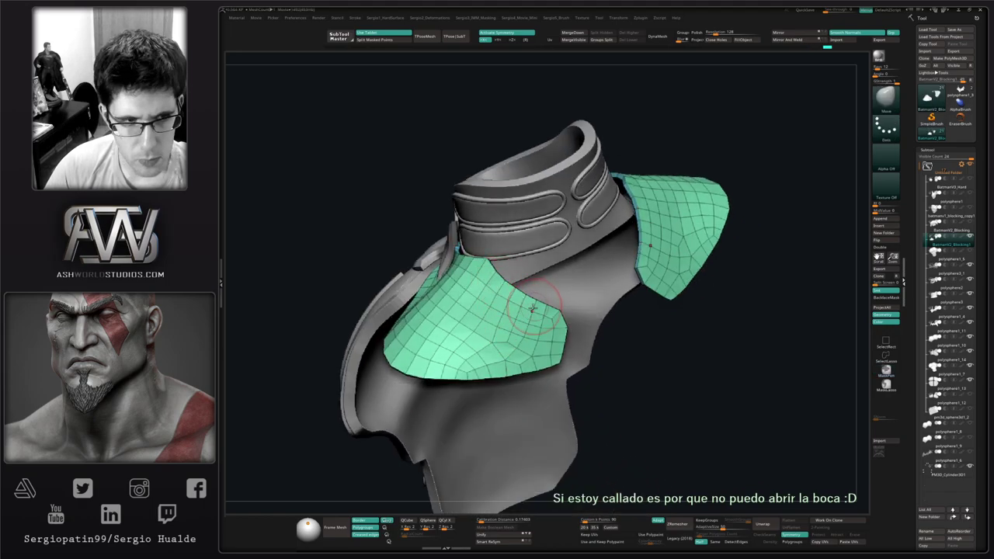
drag(532, 310, 466, 376)
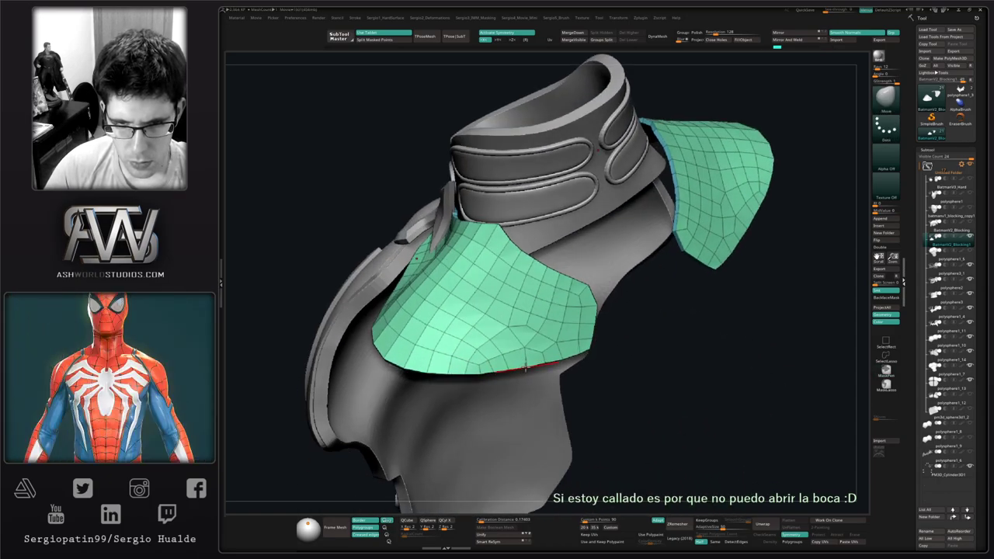
drag(513, 372, 491, 372)
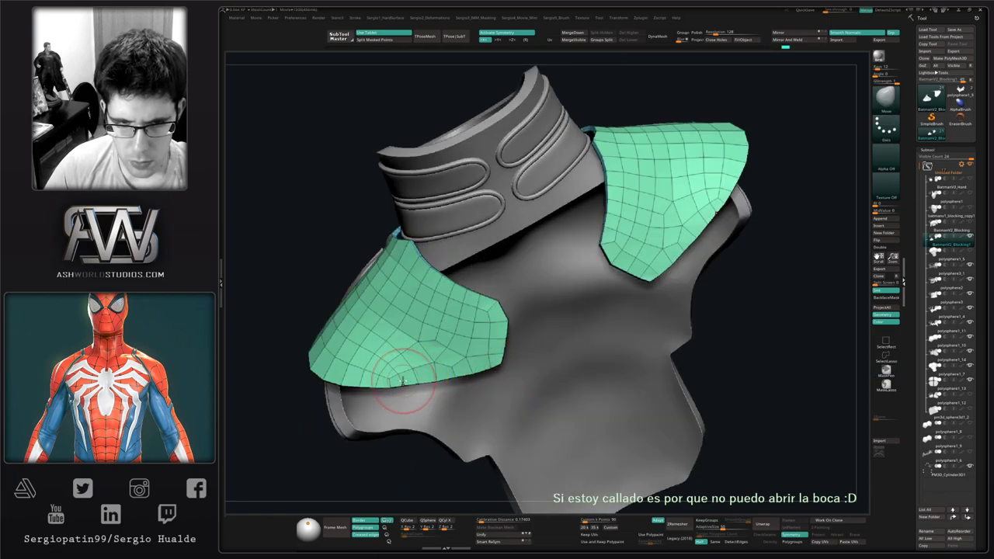
key(1)
click(413, 260)
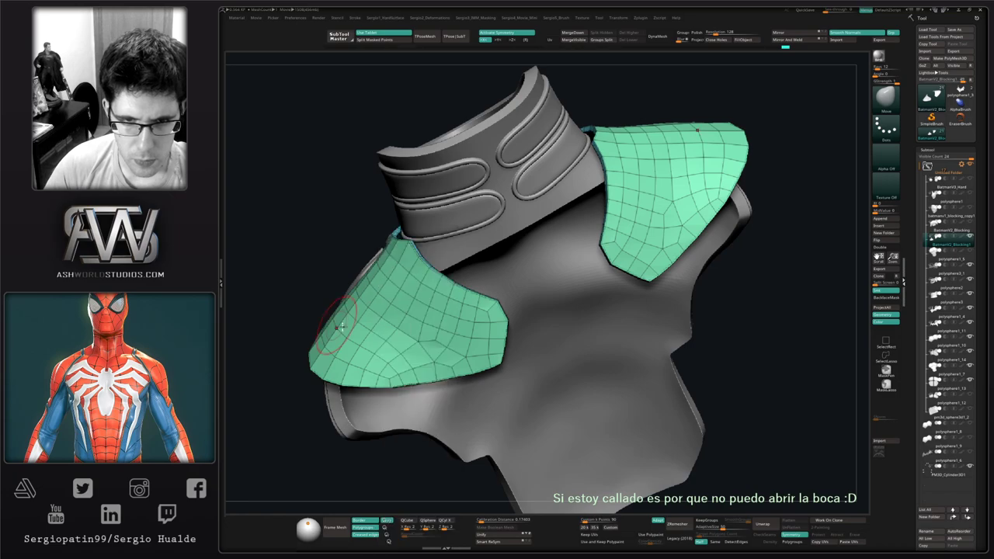
Isolate the trapezius plates and crease the complete edge loop along their rim with ZModeler, checking it in the dynamic subdivision preview.
key(d)
mouse_move(466, 354)
right_down()
mouse_move(493, 362)
mouse_move(477, 317)
mouse_move(488, 295)
mouse_move(484, 349)
mouse_move(510, 282)
right_up()
key(alt+s)
key(2)
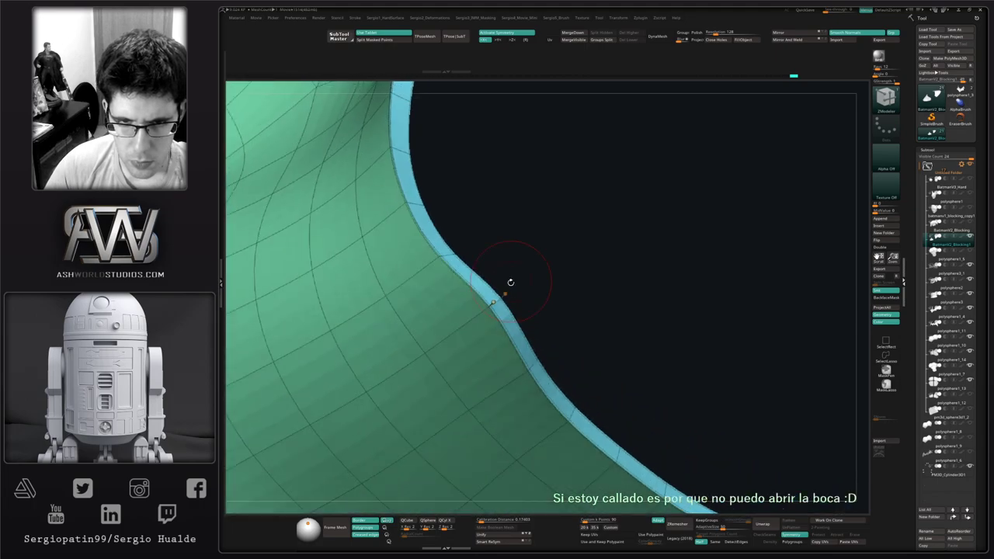
key(space)
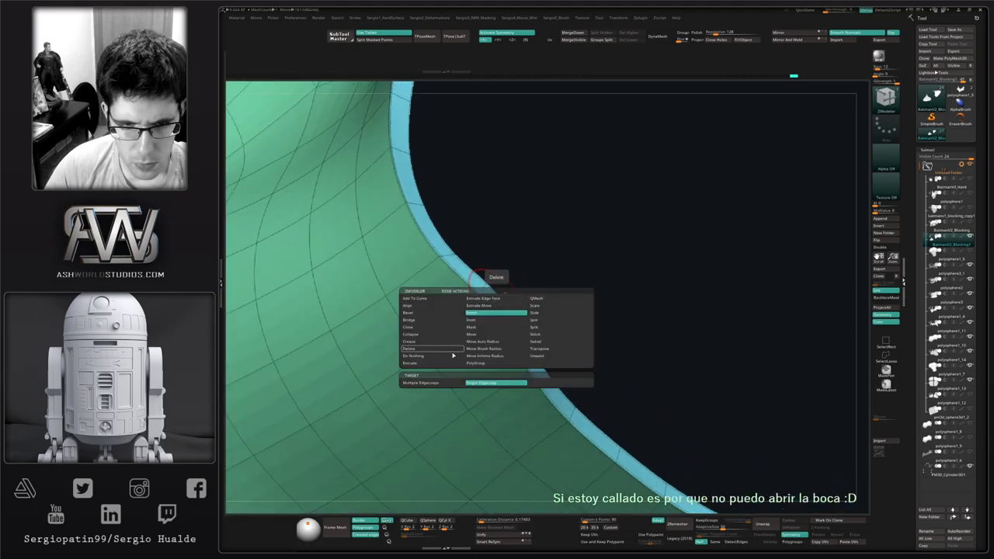
click(431, 345)
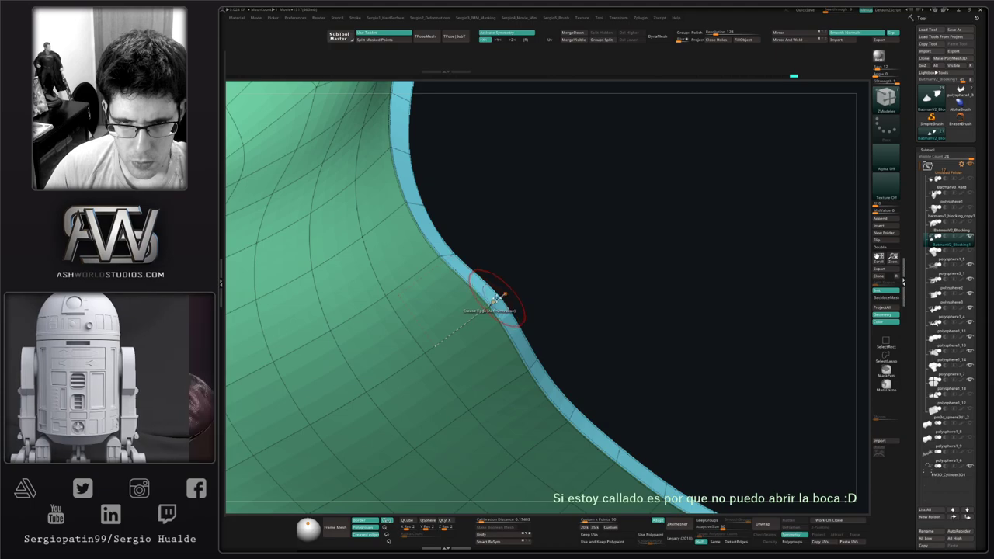
key(shift+d)
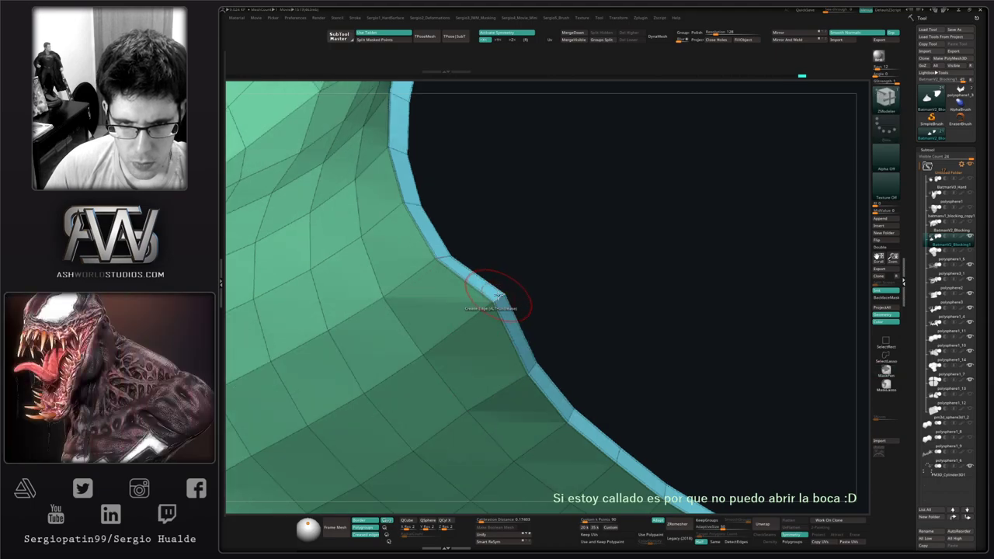
key(f)
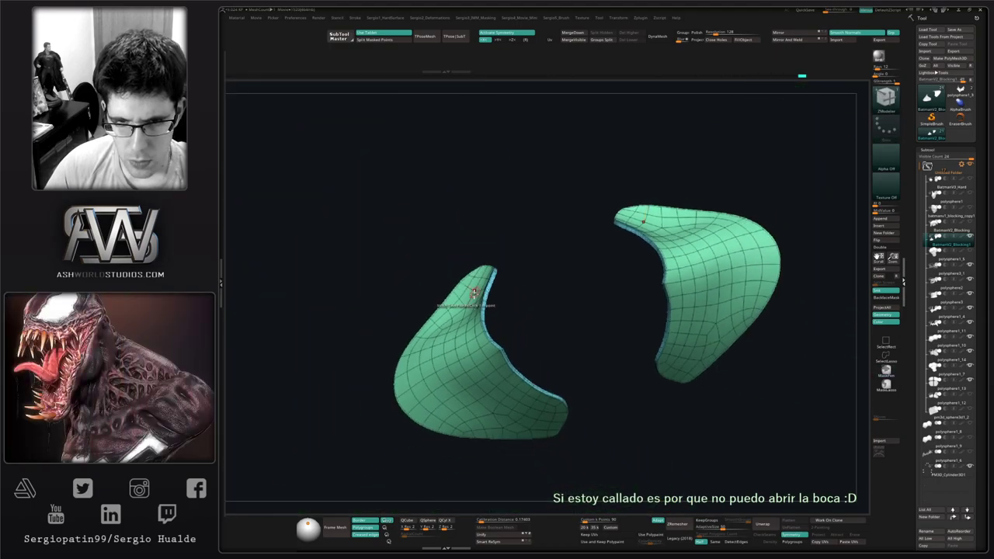
key(shift+f)
key(shift+d)
Check the smoothed rim around the trapezius plate's rear corner and adjust that corner with the Move brush.
right_drag(511, 306, 507, 334)
ctrl+right_drag(507, 334, 537, 350)
right_drag(538, 312, 537, 285)
key(shift+f)
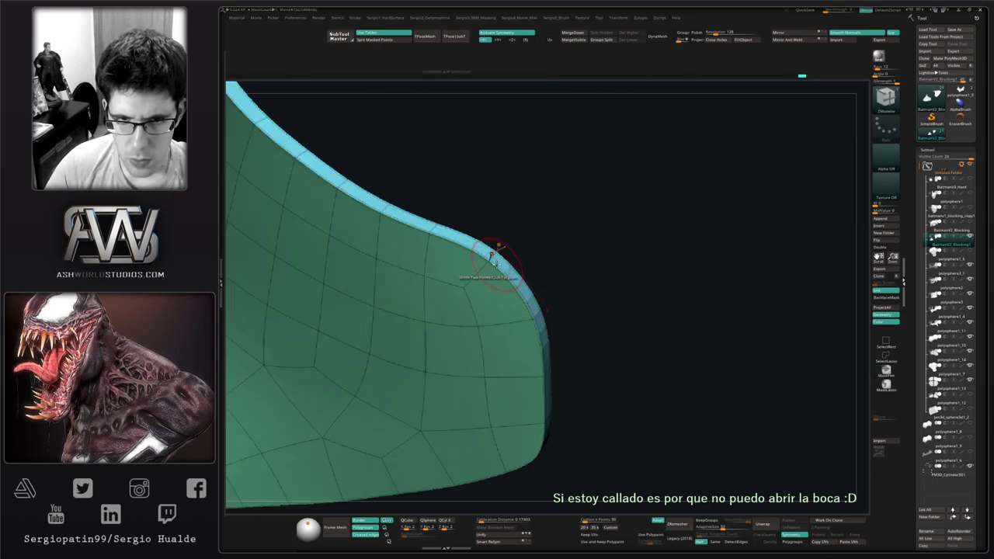
key(shift+d)
right_drag(495, 249, 504, 300)
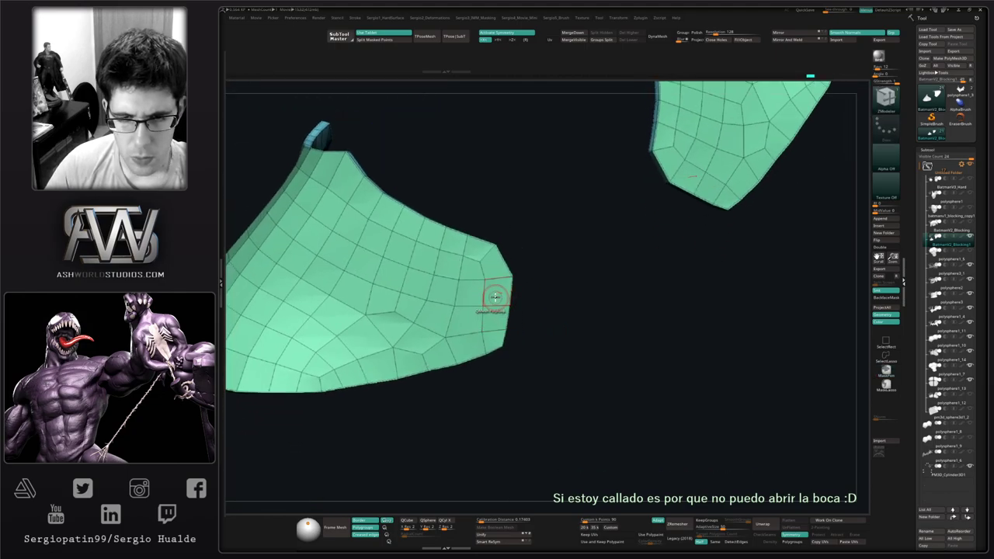
mouse_move(501, 308)
right_down()
mouse_move(506, 370)
mouse_move(491, 251)
mouse_move(484, 344)
mouse_move(489, 284)
right_up()
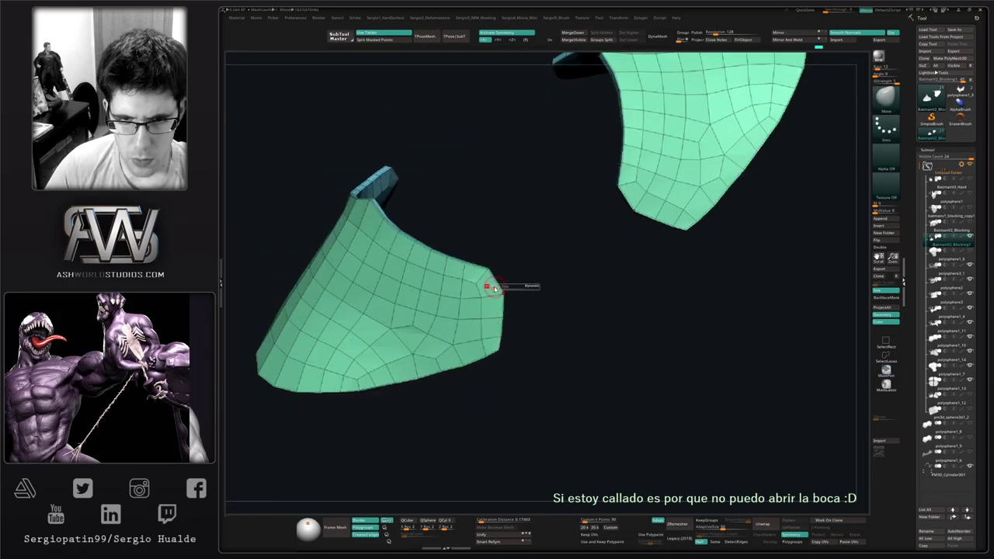
mouse_move(495, 262)
ctrl+mouse_down()
mouse_move(489, 271)
mouse_move(509, 278)
mouse_move(505, 270)
mouse_move(517, 329)
ctrl+mouse_up()
ctrl+click(506, 275)
key(s)
right_drag(517, 328, 473, 226)
right_drag(474, 225, 521, 371)
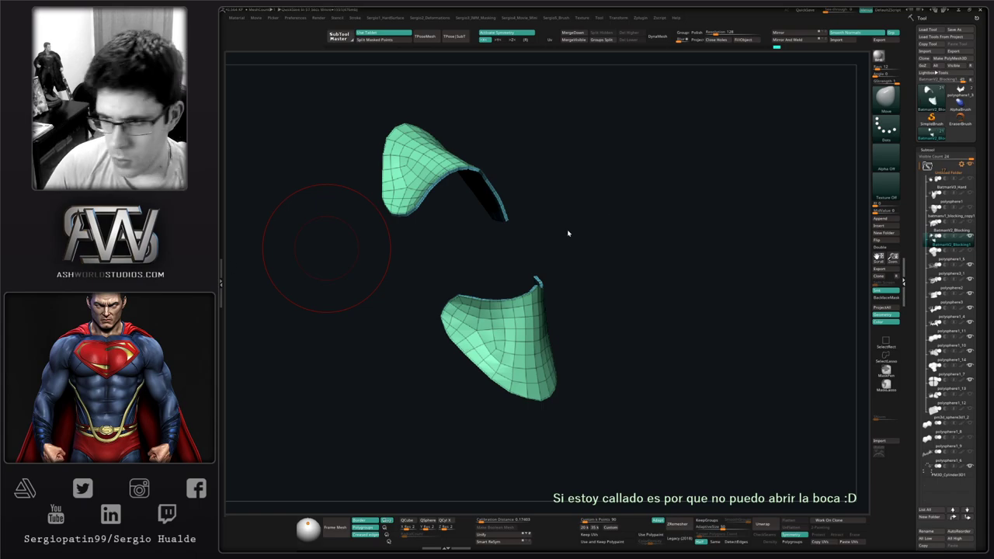
Show the neck and chest armor again without the wireframe and examine how the trapezius plates sit beneath the neck piece.
right_drag(601, 258, 581, 254)
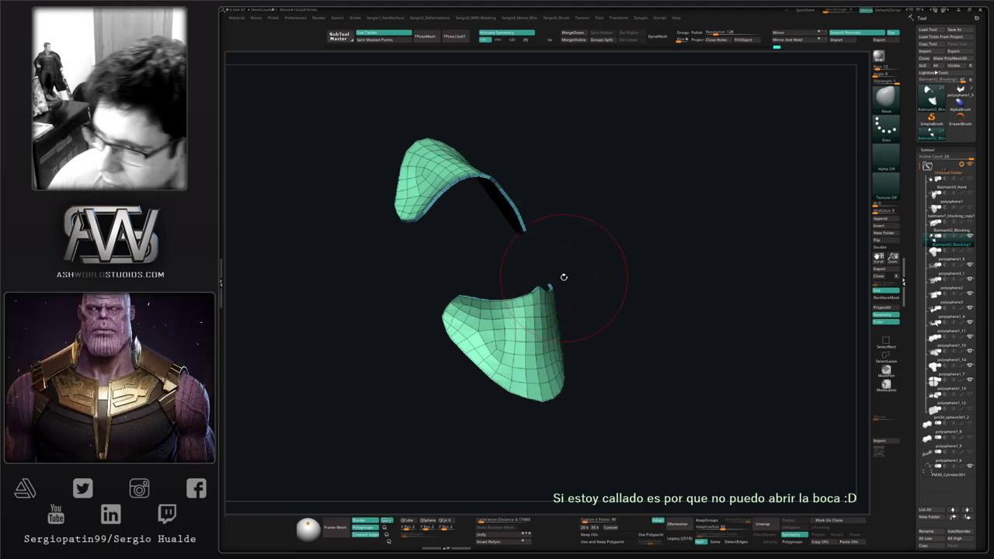
mouse_move(591, 260)
right_down()
mouse_move(582, 277)
mouse_move(533, 288)
mouse_move(533, 311)
mouse_move(558, 299)
mouse_move(536, 336)
mouse_move(547, 319)
mouse_move(567, 411)
mouse_move(564, 355)
mouse_move(548, 341)
right_up()
key(alt+s)
key(shift+f)
key(w)
ctrl+click(545, 389)
key(q)
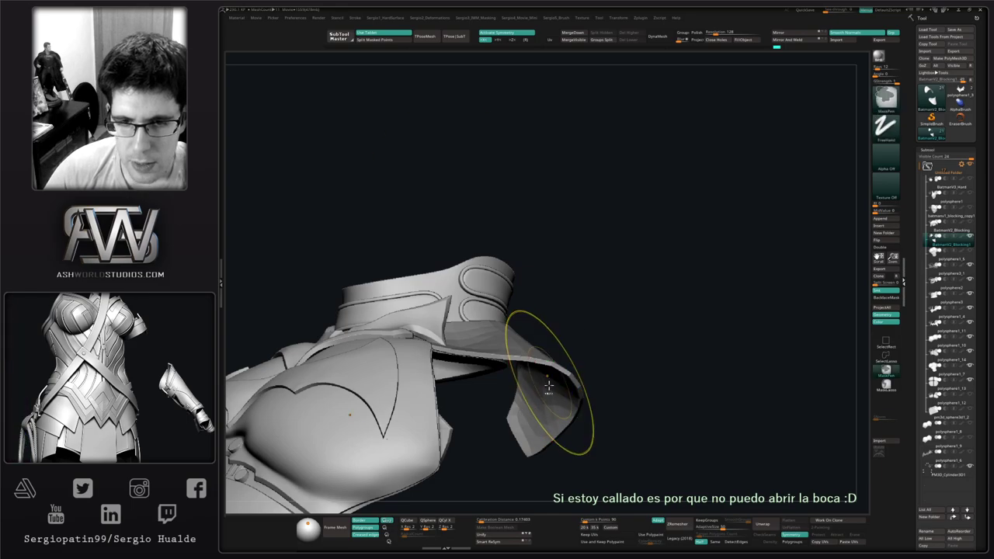
mouse_move(549, 389)
ctrl+right_down()
mouse_move(556, 369)
mouse_move(564, 373)
mouse_move(547, 380)
mouse_move(582, 422)
mouse_move(539, 384)
mouse_move(571, 435)
mouse_move(515, 413)
mouse_move(537, 433)
mouse_move(578, 374)
ctrl+right_up()
key(s)
drag(579, 374, 559, 394)
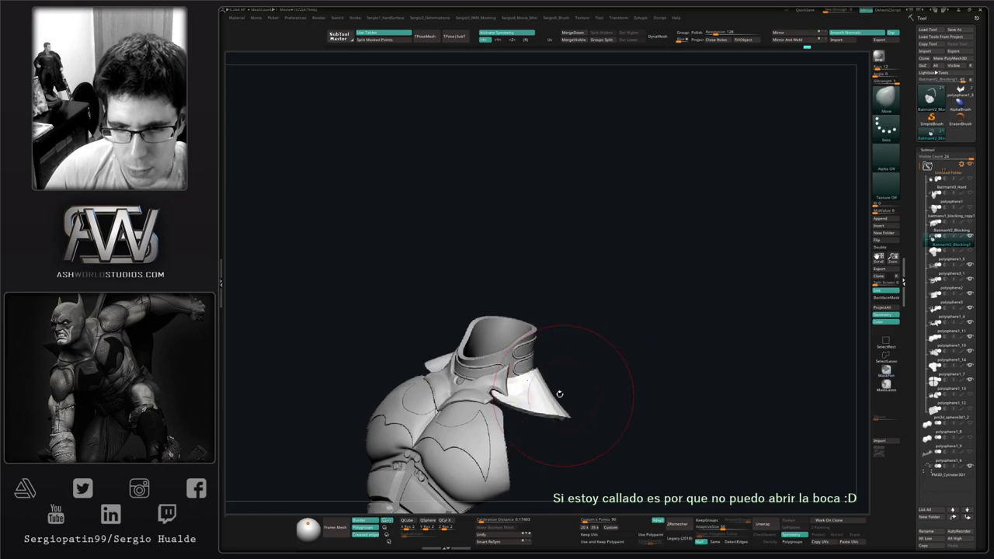
mouse_move(528, 365)
right_down()
mouse_move(539, 362)
mouse_move(530, 388)
mouse_move(524, 368)
mouse_move(542, 382)
mouse_move(571, 359)
mouse_move(551, 381)
mouse_move(539, 317)
mouse_move(552, 276)
mouse_move(509, 326)
mouse_move(548, 352)
mouse_move(577, 435)
mouse_move(568, 280)
mouse_move(571, 334)
mouse_move(588, 322)
mouse_move(579, 315)
mouse_move(598, 318)
mouse_move(586, 313)
mouse_move(664, 276)
right_up()
key(ctrl+i)
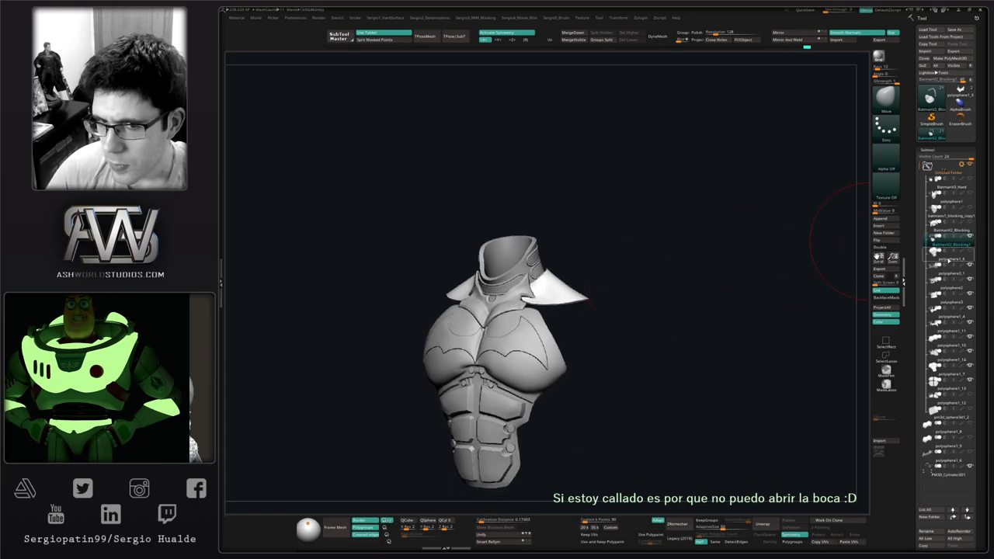
Move polysphere1_5 above the blocked-in body in the subtool list, then duplicate BatmanV2_Blocking and isolate the copy.
click(925, 256)
drag(943, 256, 947, 234)
click(933, 243)
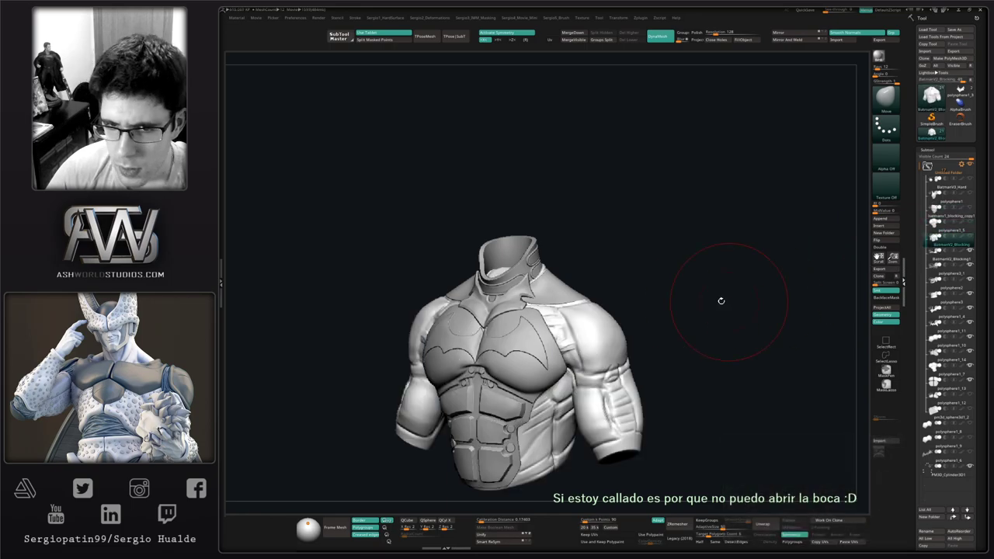
drag(657, 314, 536, 295)
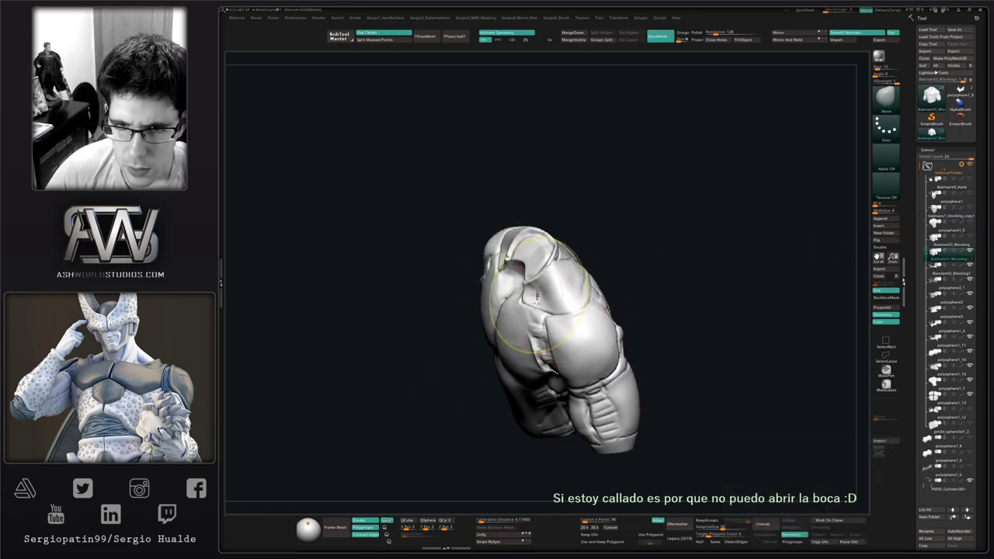
ctrl+right_drag(537, 295, 558, 302)
key(s)
drag(560, 301, 552, 301)
right_drag(548, 306, 575, 314)
key(s)
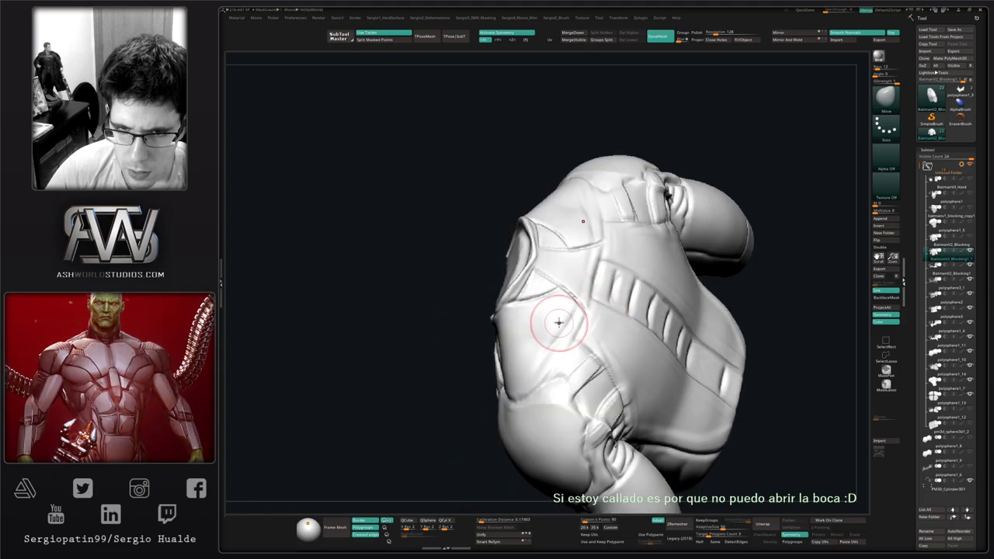
Fill and flatten the recessed areas at the back of the neck on the body copy with the Clay and TrimDynamic brushes.
mouse_move(559, 321)
mouse_down()
mouse_move(548, 319)
mouse_move(582, 317)
mouse_move(549, 326)
mouse_move(536, 342)
mouse_move(554, 326)
mouse_move(560, 334)
mouse_up()
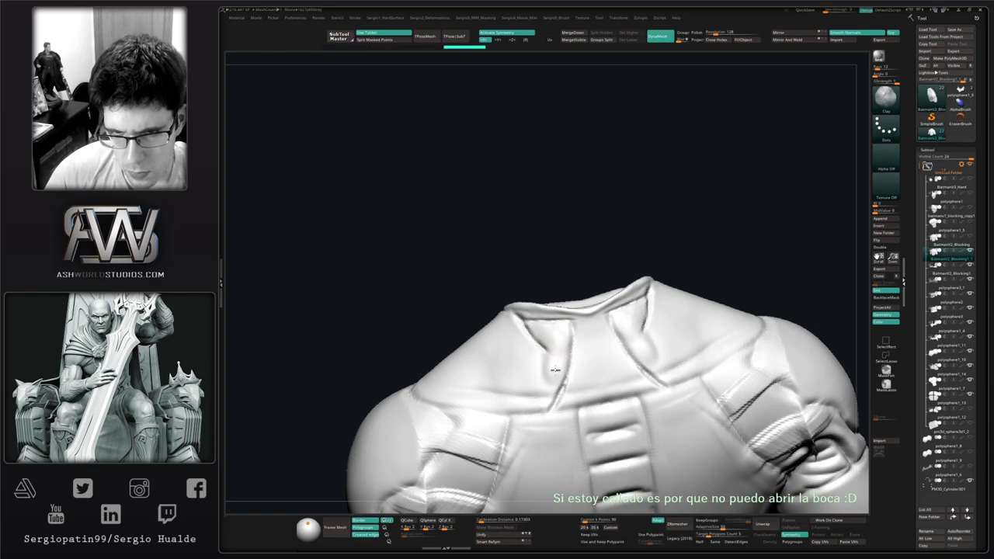
ctrl+right_drag(557, 381, 564, 362)
key(b)
key(t)
key(d)
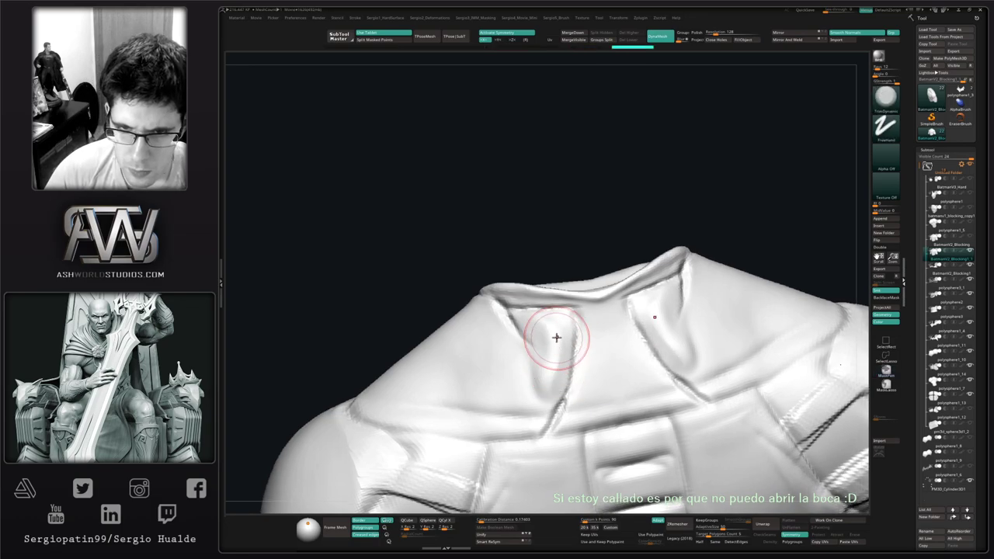
drag(548, 348, 548, 387)
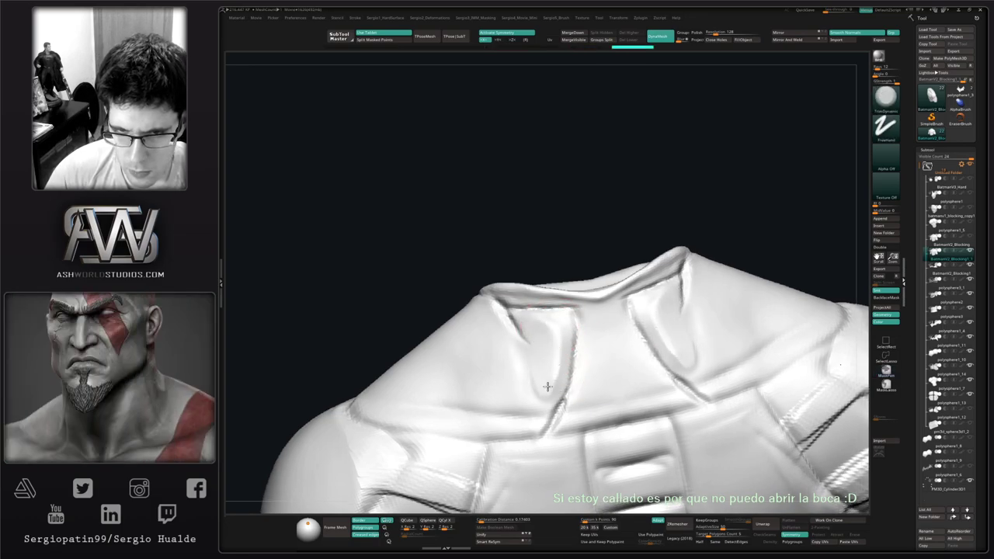
mouse_move(537, 334)
right_down()
mouse_move(549, 341)
mouse_move(555, 327)
right_up()
Build up the upper border of the back-of-neck panels with the Clay brush and smooth the surface beside their seams.
key(b)
key(m)
key(v)
key(b)
key(c)
key(l)
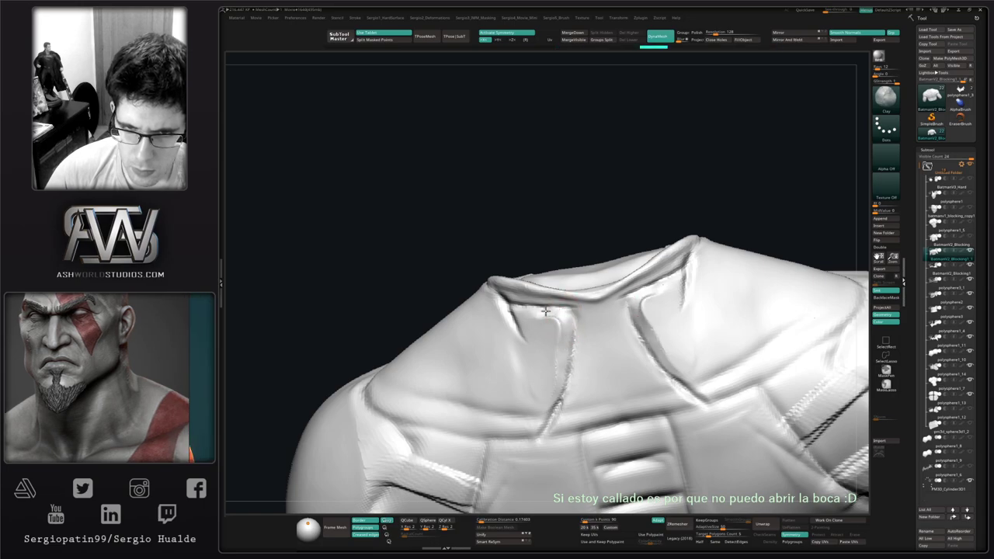
key(shift)
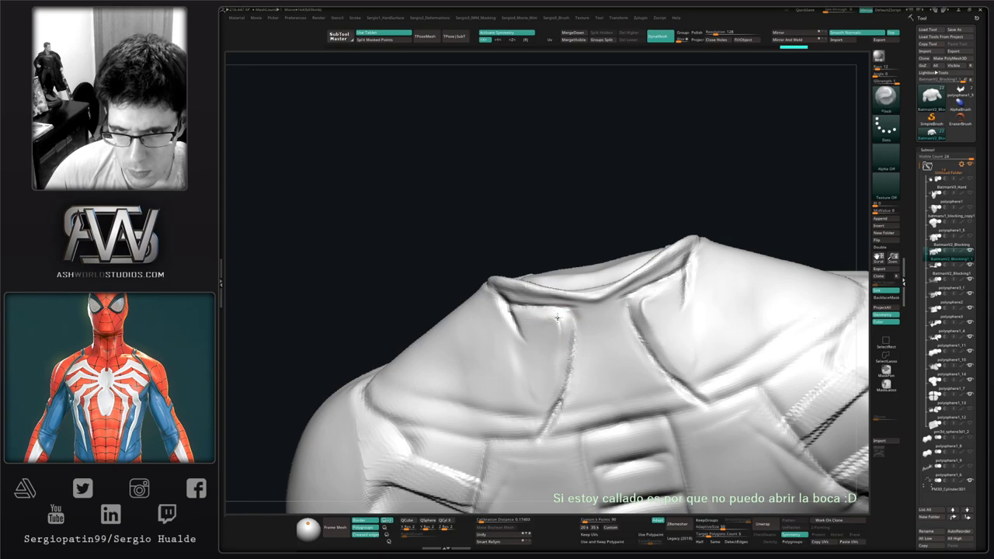
drag(564, 313, 570, 306)
right_drag(578, 338, 568, 319)
shift+drag(568, 319, 557, 358)
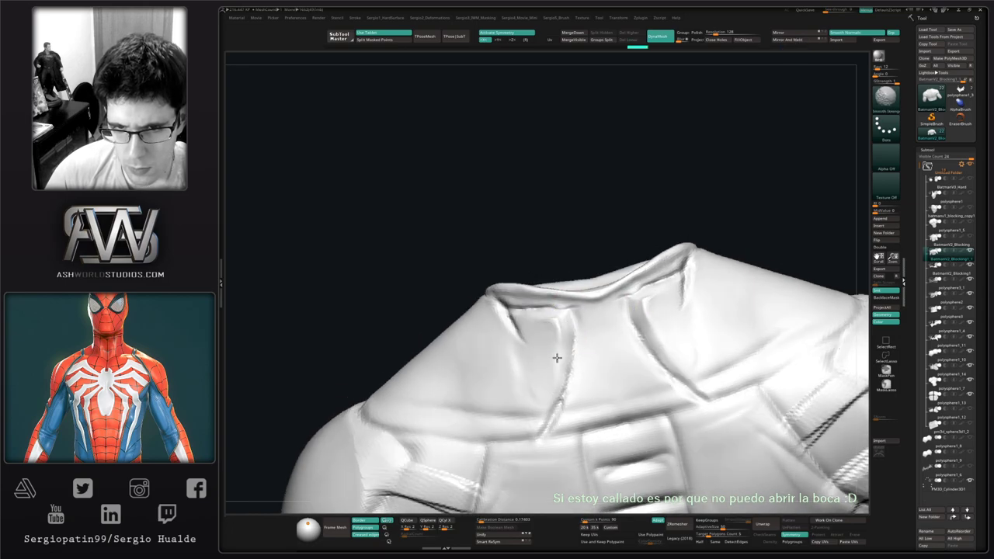
mouse_move(546, 401)
right_down()
mouse_move(547, 378)
mouse_move(532, 371)
mouse_move(555, 359)
mouse_move(533, 377)
right_up()
Switch to the Move brush and mask the two symmetrical panels below the back collar on the body copy.
key(b)
key(m)
key(v)
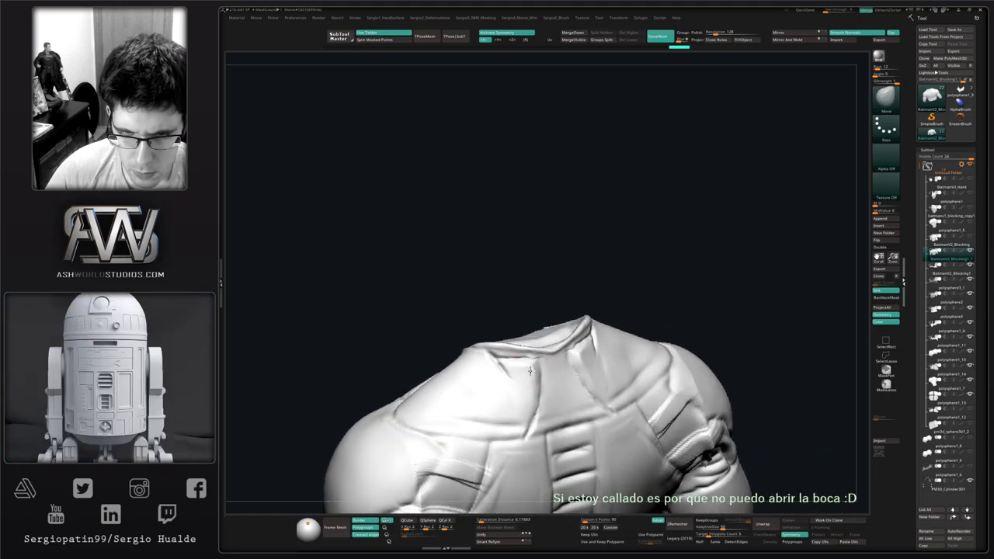
key(ctrl)
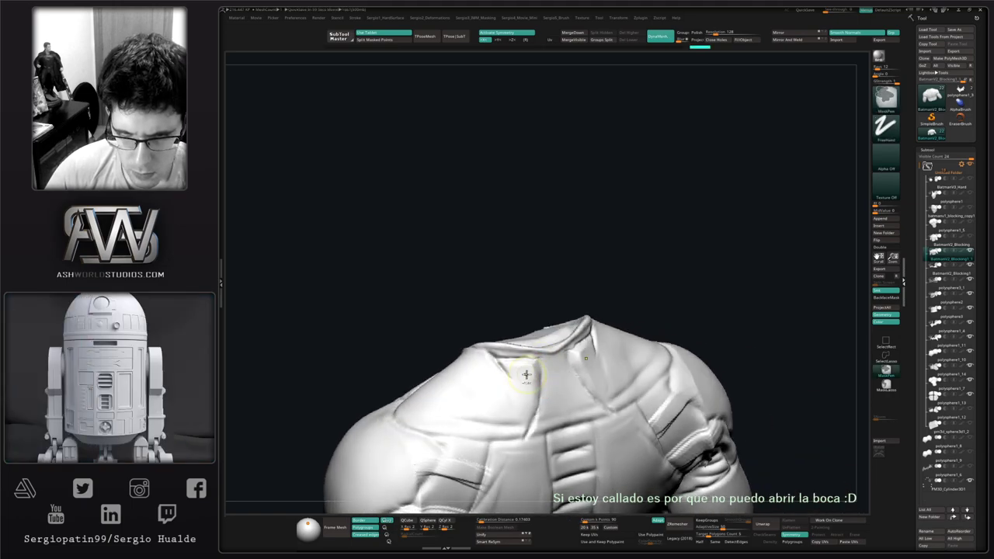
mouse_move(506, 371)
ctrl+mouse_down()
mouse_move(528, 368)
mouse_move(525, 429)
mouse_move(511, 389)
mouse_move(509, 406)
ctrl+mouse_up()
alt+right_drag(526, 379, 540, 337)
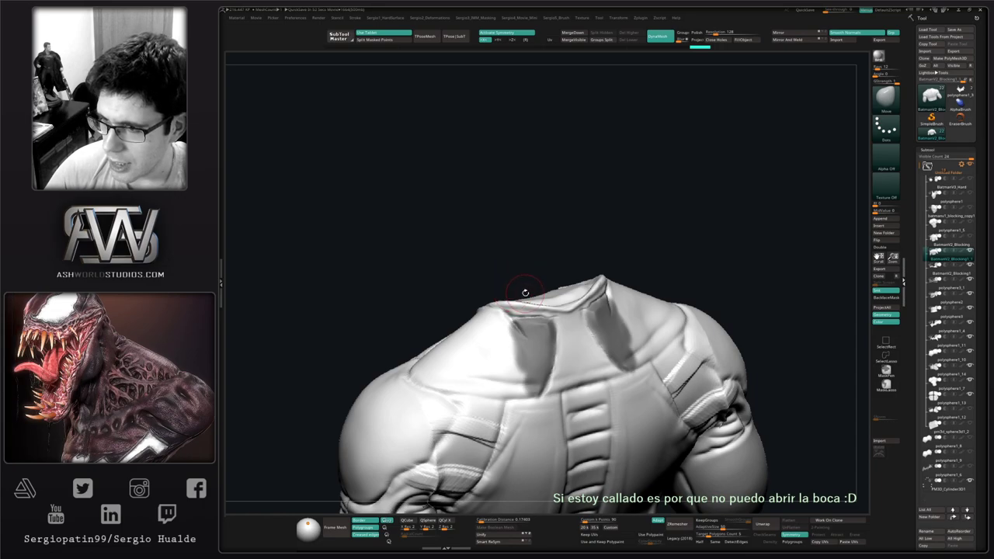
Invert the mask so only the two panels below the back collar are free, then reshape them with the Move brush.
mouse_move(526, 293)
ctrl+right_down()
mouse_move(541, 326)
mouse_move(536, 276)
ctrl+right_up()
mouse_move(550, 342)
mouse_down()
mouse_move(539, 333)
mouse_move(556, 352)
mouse_up()
key(s)
right_drag(555, 368, 549, 353)
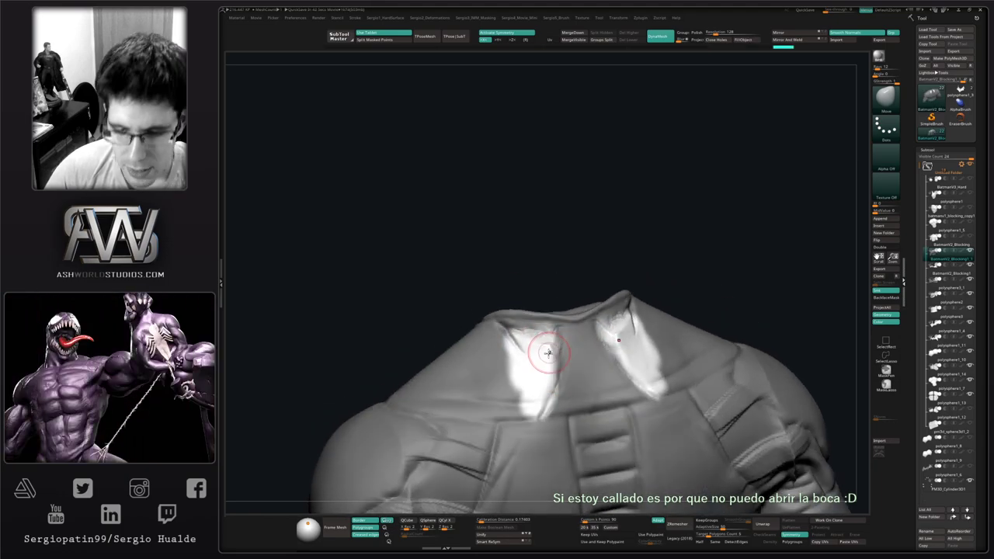
Tighten the panel borders with the Pinch brush, then clear the mask and smooth the surface beside them.
key(b)
key(p)
key(i)
drag(552, 365, 545, 345)
ctrl+drag(548, 260, 562, 300)
right_drag(558, 318, 535, 350)
mouse_move(555, 349)
shift+mouse_down()
mouse_move(540, 328)
mouse_move(557, 335)
mouse_move(536, 329)
mouse_move(568, 326)
shift+mouse_up()
key(ctrl+z)
key(ctrl+shift+z)
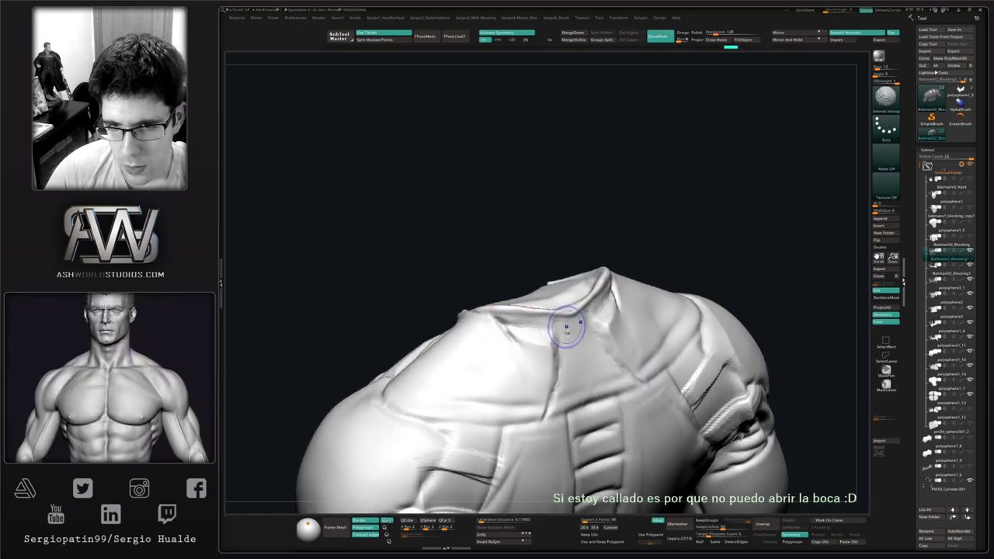
Carve a crease from the collar corner along each panel with the DamStandard brush, undoing the last stroke.
mouse_move(569, 409)
right_down()
mouse_move(557, 362)
mouse_move(547, 372)
right_up()
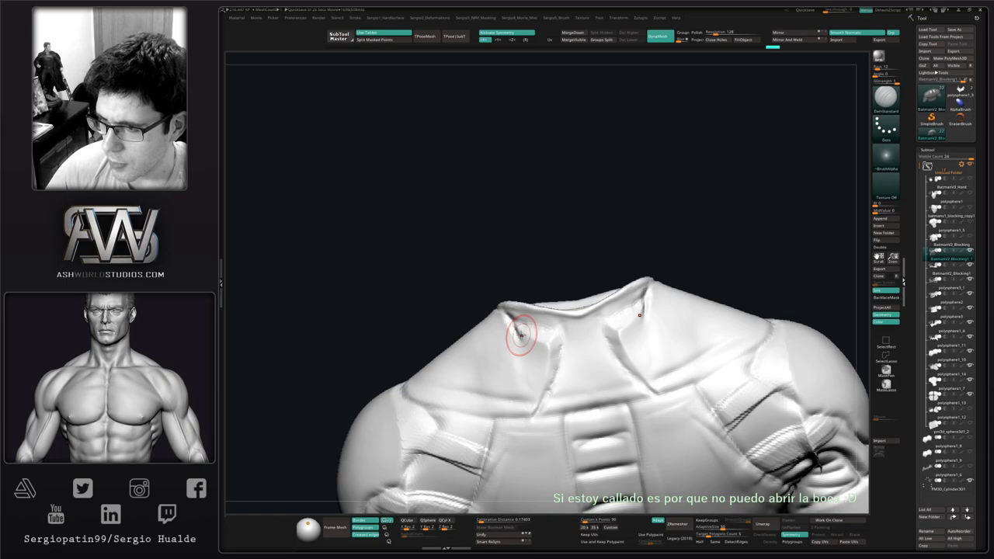
mouse_move(539, 320)
right_down()
mouse_move(534, 364)
mouse_move(530, 350)
right_up()
mouse_move(519, 346)
mouse_down()
mouse_move(529, 350)
mouse_move(511, 356)
mouse_up()
key(s)
drag(565, 310, 500, 355)
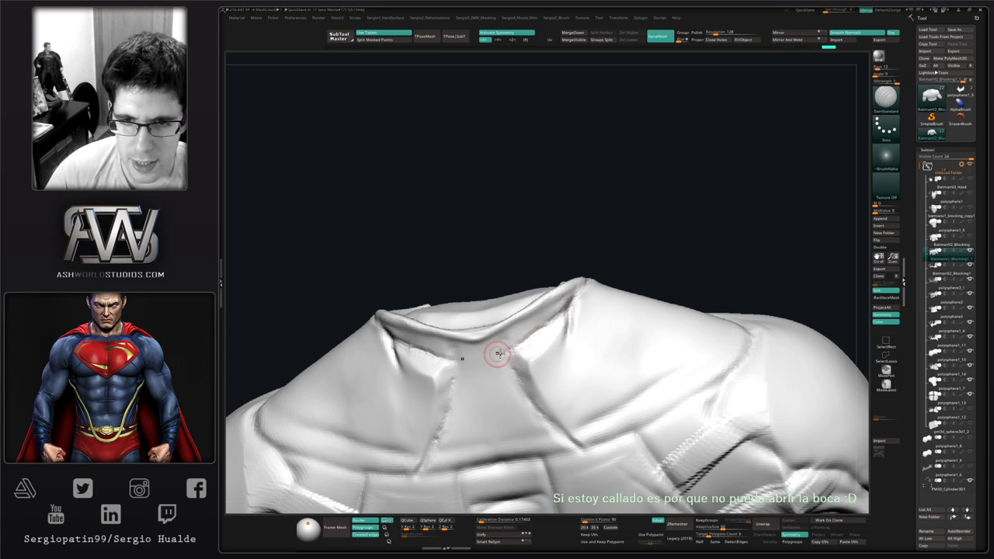
key(ctrl+z)
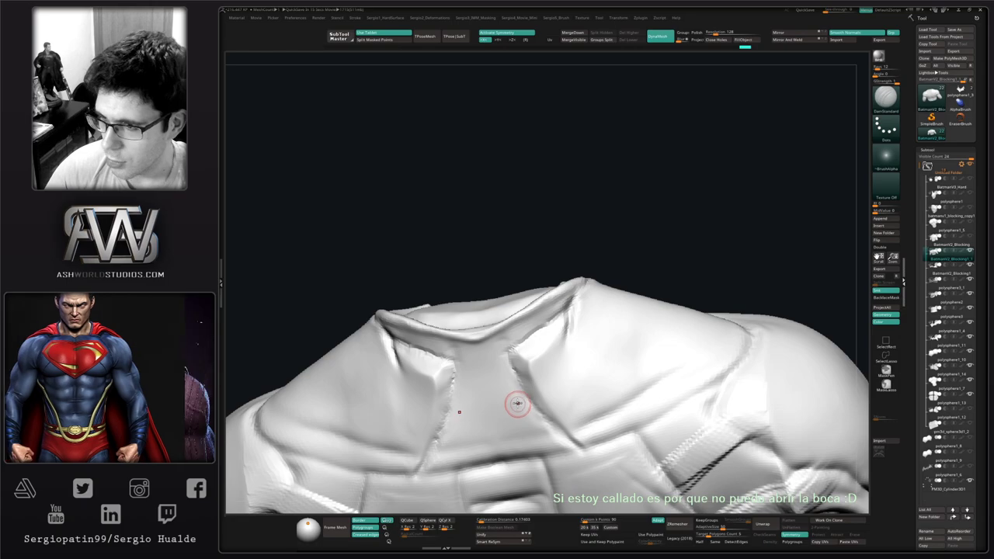
ctrl+right_drag(513, 391, 518, 360)
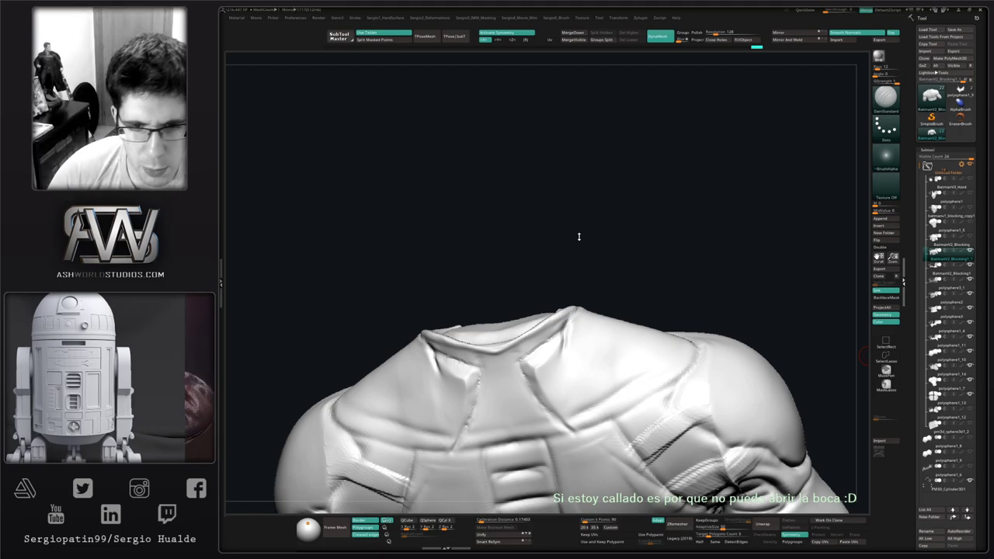
Fill the surface beside the collar corners with the Clay brush on both sides of the neck.
drag(580, 236, 557, 244)
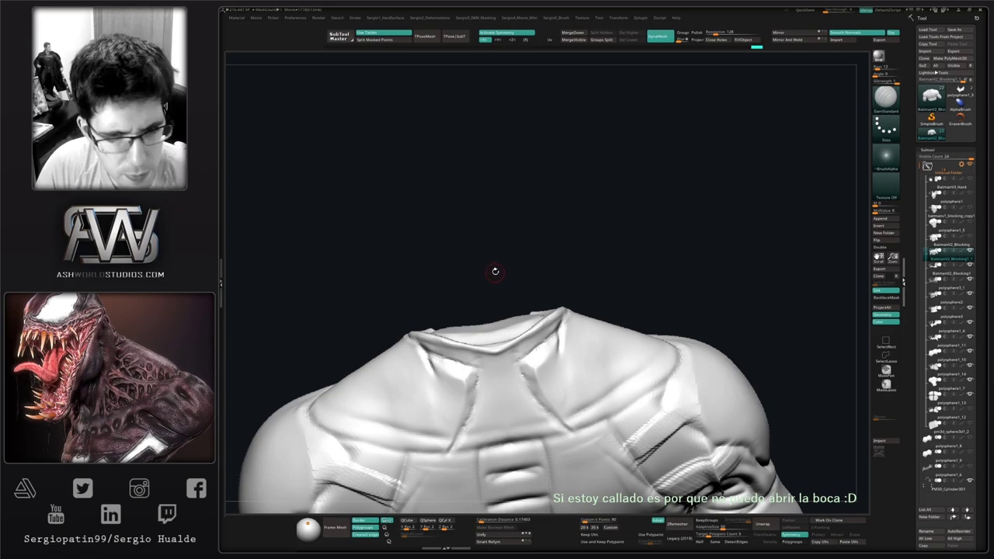
mouse_move(550, 248)
mouse_down()
mouse_move(610, 281)
mouse_move(649, 261)
mouse_up()
key(b)
key(c)
key(l)
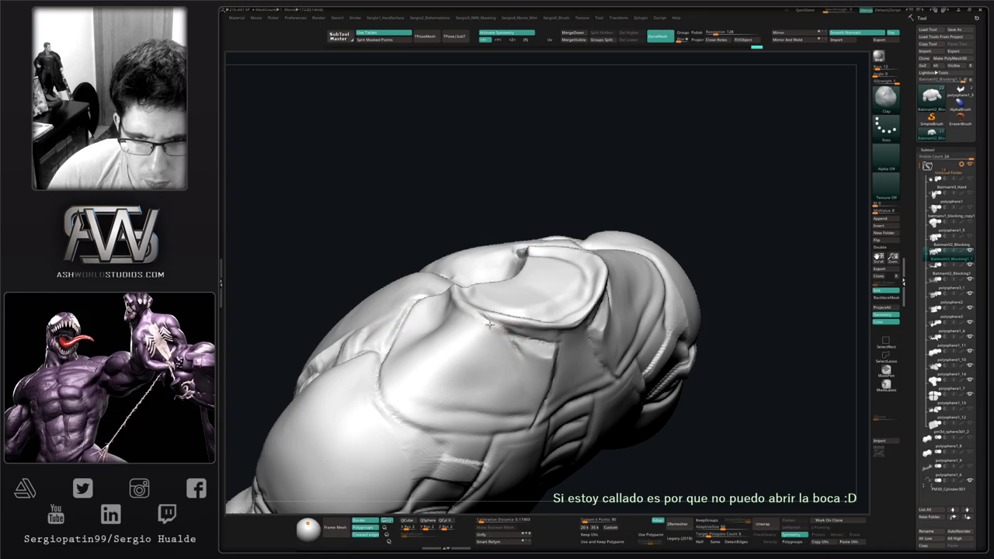
drag(480, 316, 454, 295)
right_drag(480, 334, 464, 331)
mouse_move(474, 306)
mouse_down()
mouse_move(443, 289)
mouse_move(510, 331)
mouse_move(448, 290)
mouse_up()
key(ctrl+shift+z)
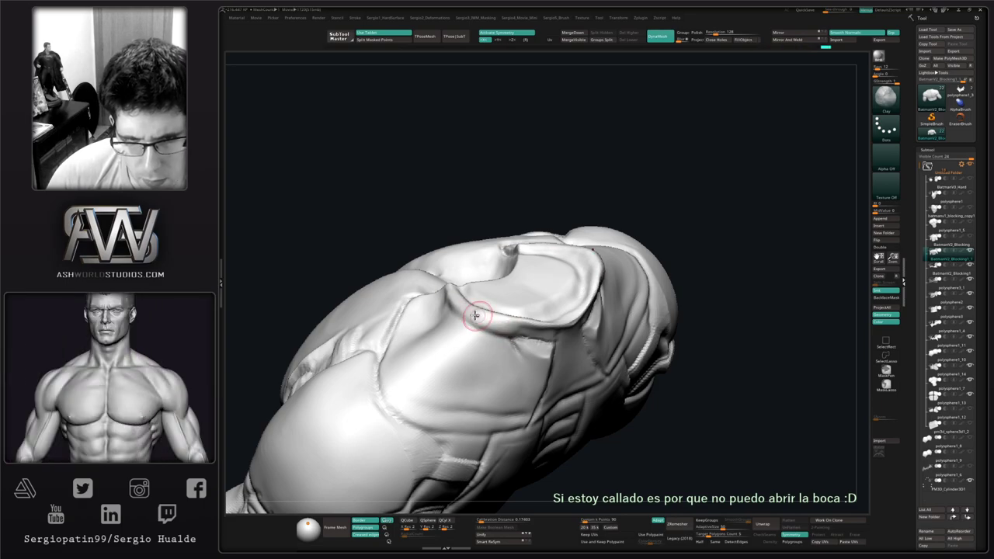
Blend the filled collar corners into the trapezius by smoothing away the creases, stepping through the undo history to compare.
right_drag(476, 315, 447, 303)
mouse_move(446, 303)
mouse_down()
mouse_move(452, 310)
mouse_move(435, 299)
mouse_move(486, 335)
mouse_up()
key(ctrl+shift+z)
key(ctrl+shift+z)
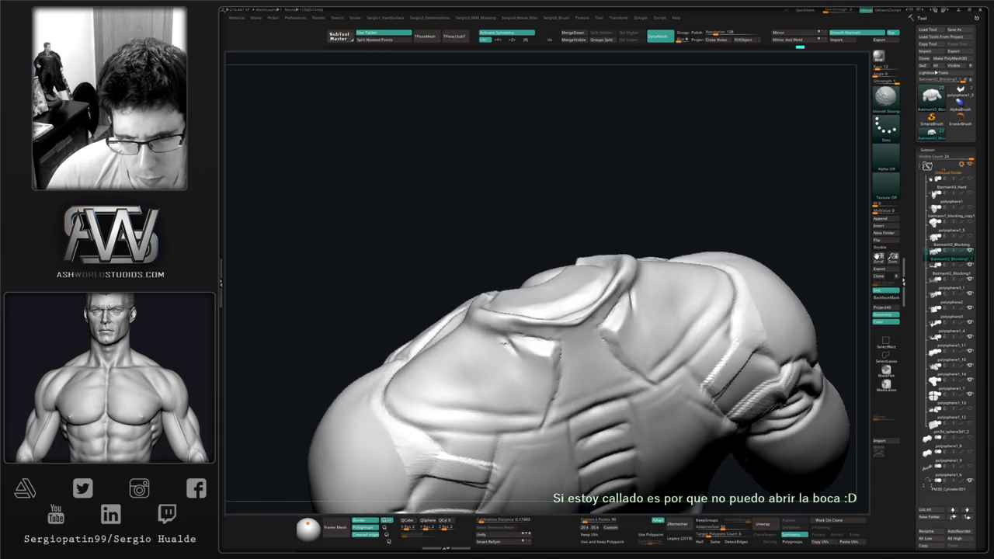
key(ctrl+z)
key(ctrl+z)
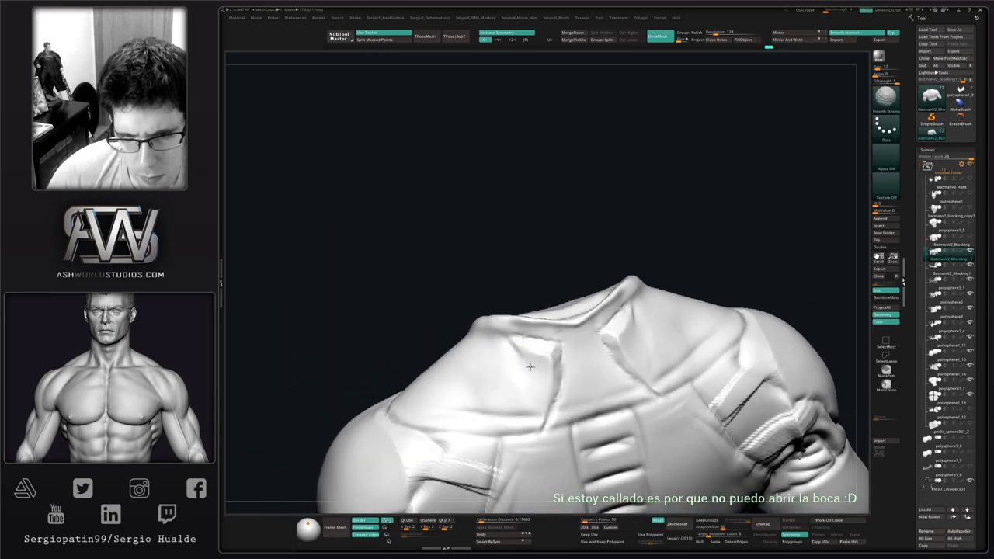
key(ctrl+shift)
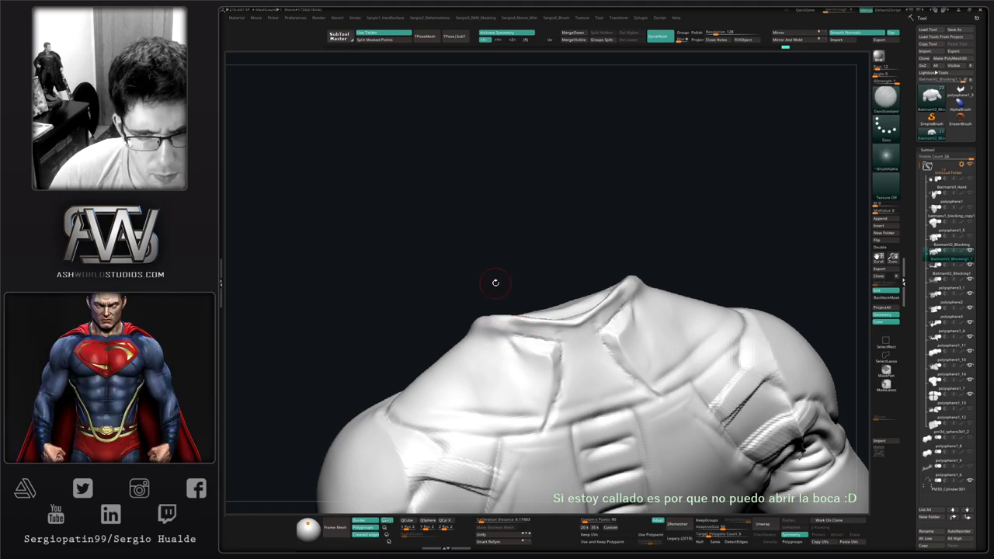
key(ctrl+shift+z)
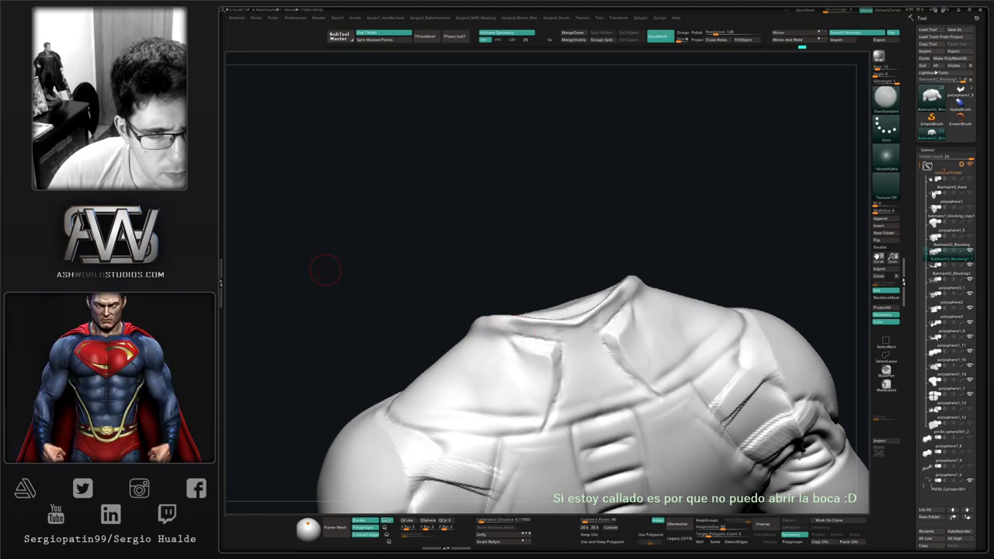
Build a raised fold with the Clay brush from each collar corner down toward the back-of-neck panel.
mouse_move(443, 231)
mouse_down()
mouse_move(490, 297)
mouse_move(466, 326)
mouse_up()
key(b)
key(c)
key(l)
key(s)
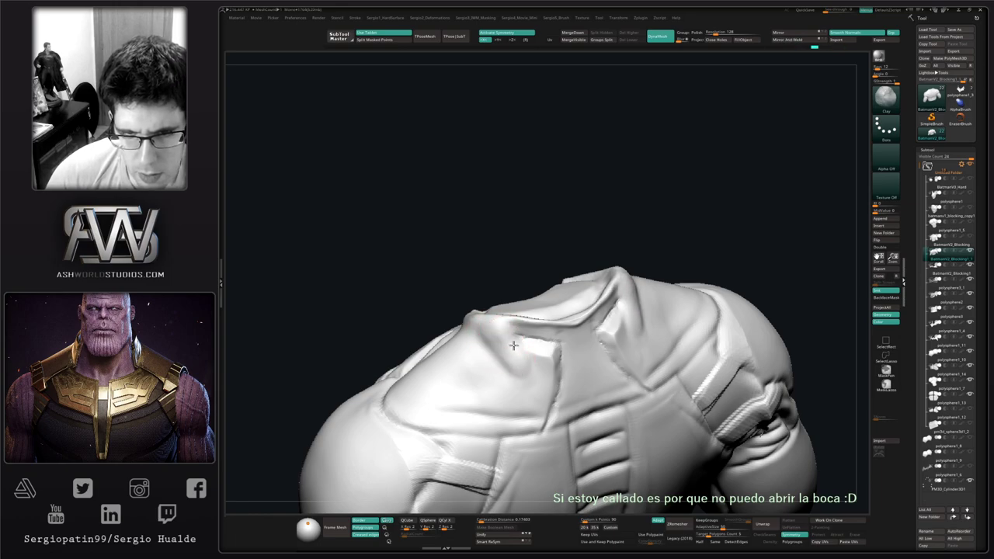
drag(466, 346, 483, 345)
right_drag(483, 345, 519, 363)
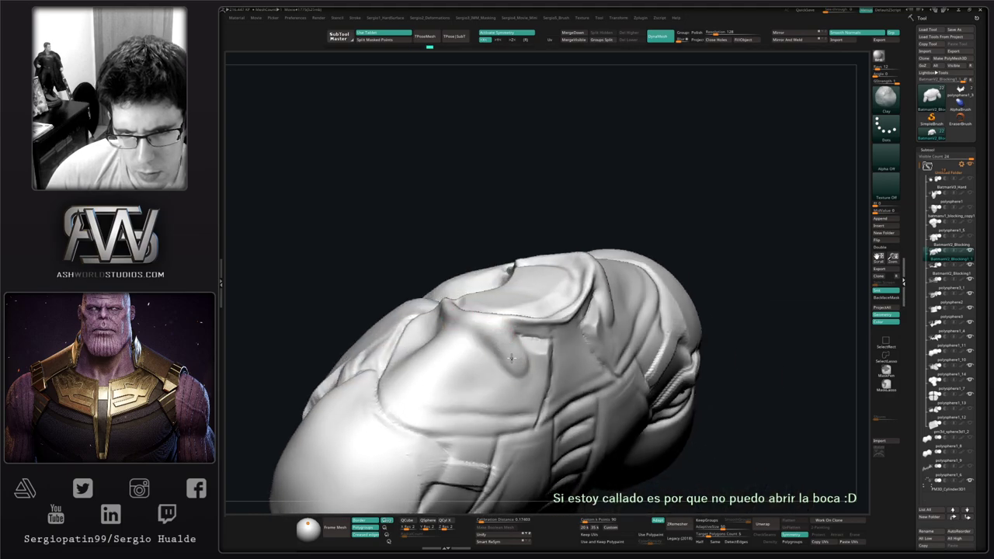
drag(505, 355, 522, 377)
right_drag(528, 381, 496, 355)
Sharpen the folds' lower ends and panel-side edges with the DamStandard brush and smooth the area beside them.
key(b)
key(d)
key(s)
drag(497, 353, 521, 377)
mouse_move(506, 334)
mouse_down()
mouse_move(526, 357)
mouse_move(518, 334)
mouse_move(523, 391)
mouse_up()
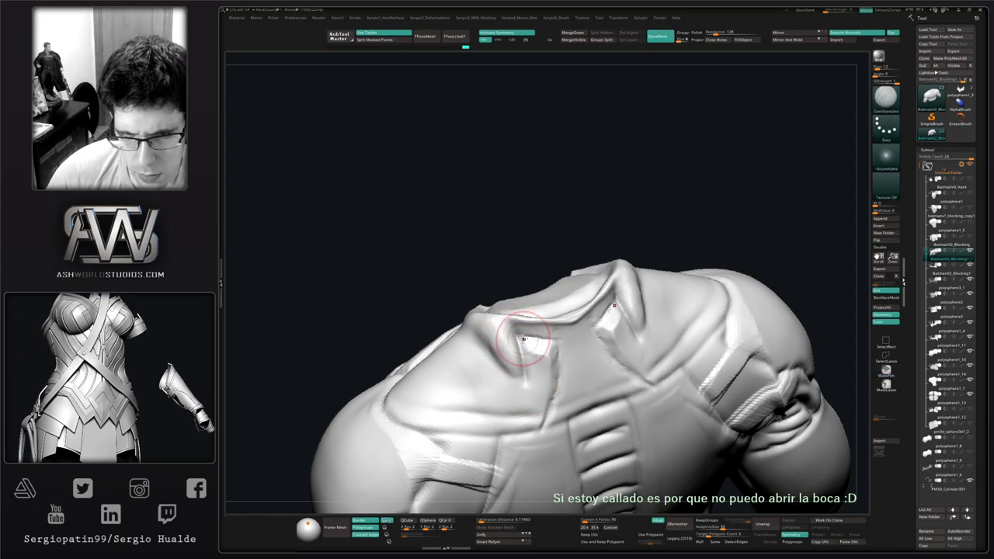
mouse_move(530, 354)
shift+mouse_down()
mouse_move(526, 404)
mouse_move(490, 357)
shift+mouse_up()
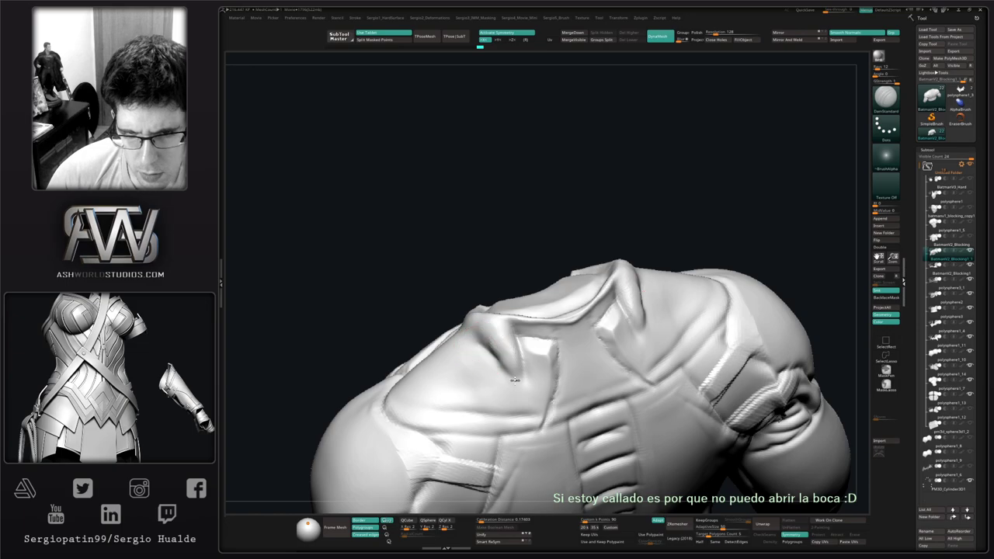
Smooth the trapezius surface just outside the collar folds.
mouse_move(636, 331)
right_down()
mouse_move(605, 346)
mouse_move(632, 394)
right_up()
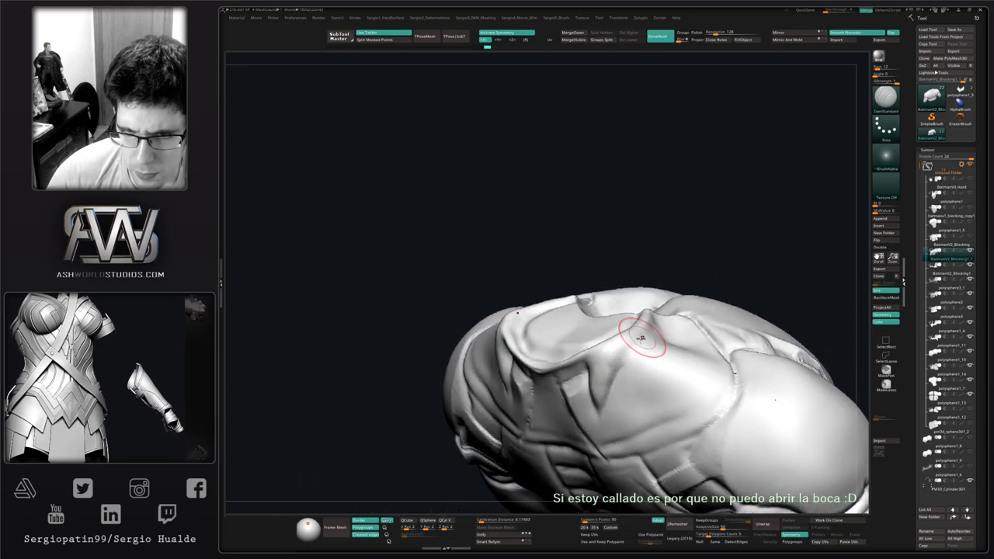
mouse_move(644, 337)
right_down()
mouse_move(635, 350)
mouse_move(659, 336)
mouse_move(620, 393)
mouse_move(599, 395)
right_up()
key(shift)
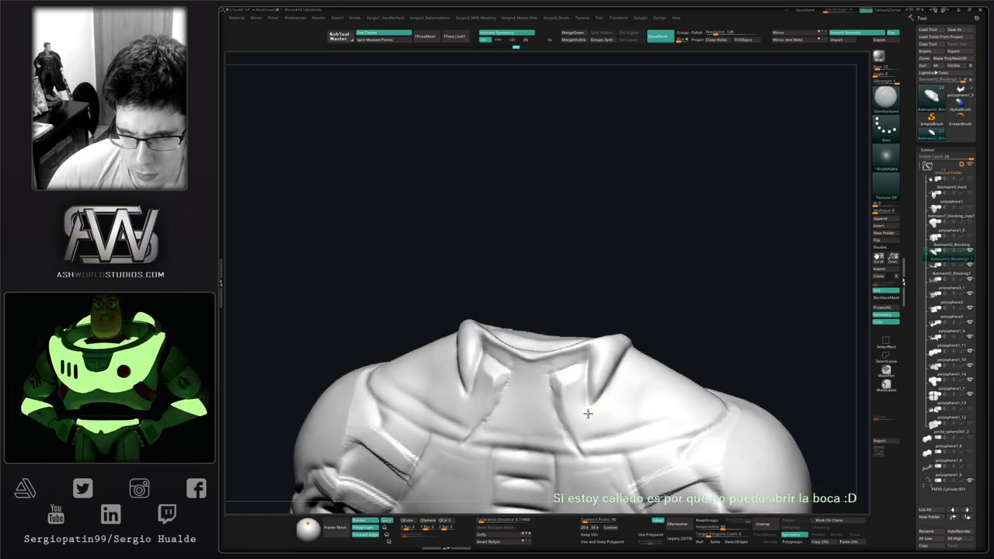
key(shift)
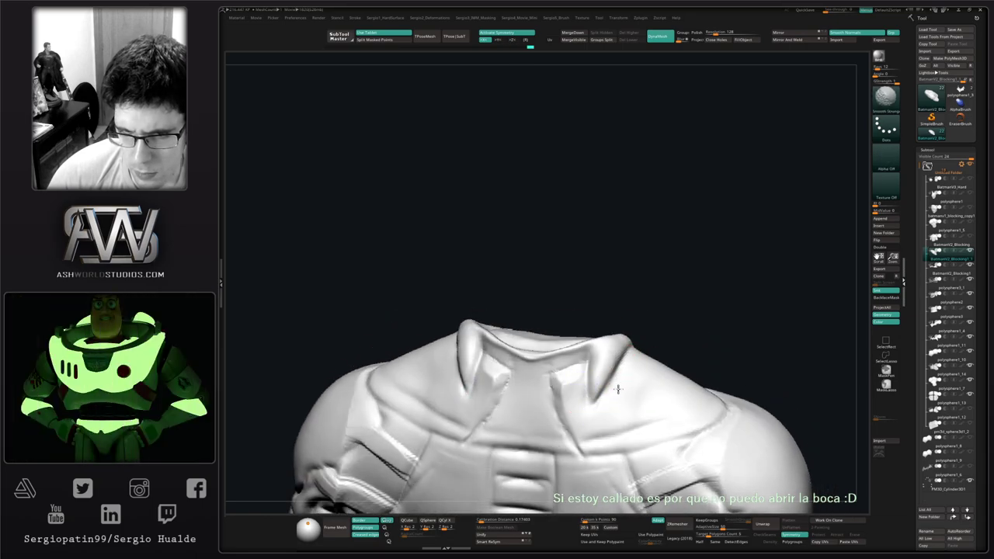
shift+drag(618, 389, 614, 399)
Add volume to the collar folds down to their pointed tips with the Clay brush.
key(b)
key(c)
key(l)
drag(603, 357, 602, 343)
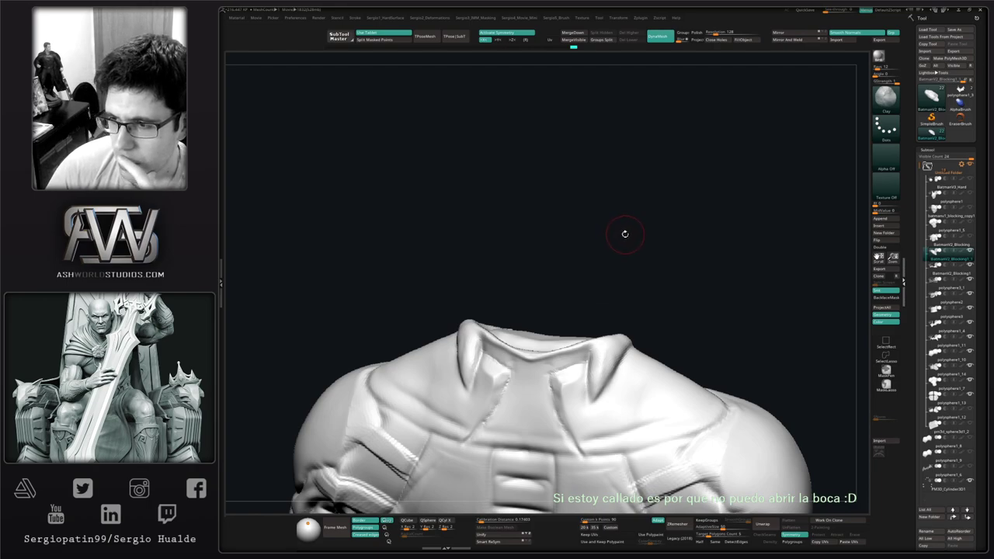
mouse_move(639, 253)
mouse_down()
mouse_move(655, 295)
mouse_move(587, 339)
mouse_move(582, 373)
mouse_move(600, 315)
mouse_up()
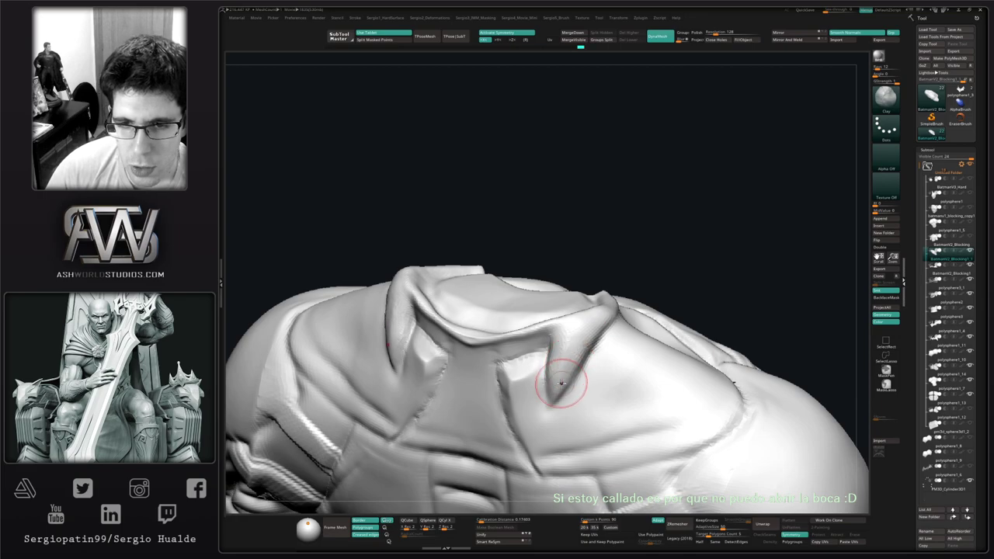
drag(563, 345, 556, 395)
mouse_move(559, 397)
right_down()
mouse_move(563, 373)
mouse_move(543, 394)
mouse_move(572, 334)
right_up()
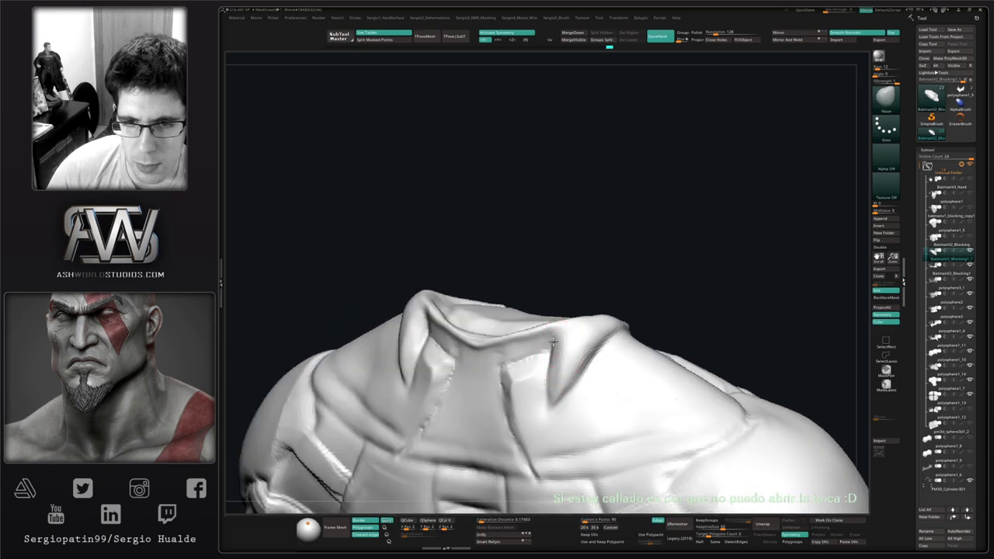
Deepen the crease along the outer edge of the collar folds with the DamStandard brush.
mouse_move(562, 363)
right_down()
mouse_move(565, 382)
mouse_move(587, 362)
right_up()
key(b)
key(d)
key(s)
mouse_move(599, 342)
mouse_down()
mouse_move(555, 410)
mouse_move(593, 356)
mouse_up()
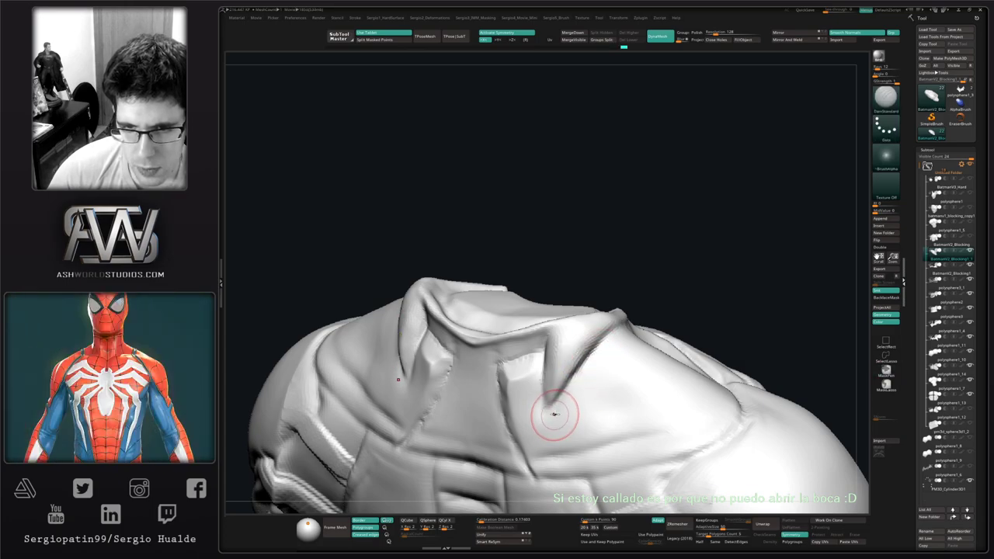
Switch to the Clay brush and smooth the trapezius from the fold crease down to its lower seam.
key(b)
key(c)
key(l)
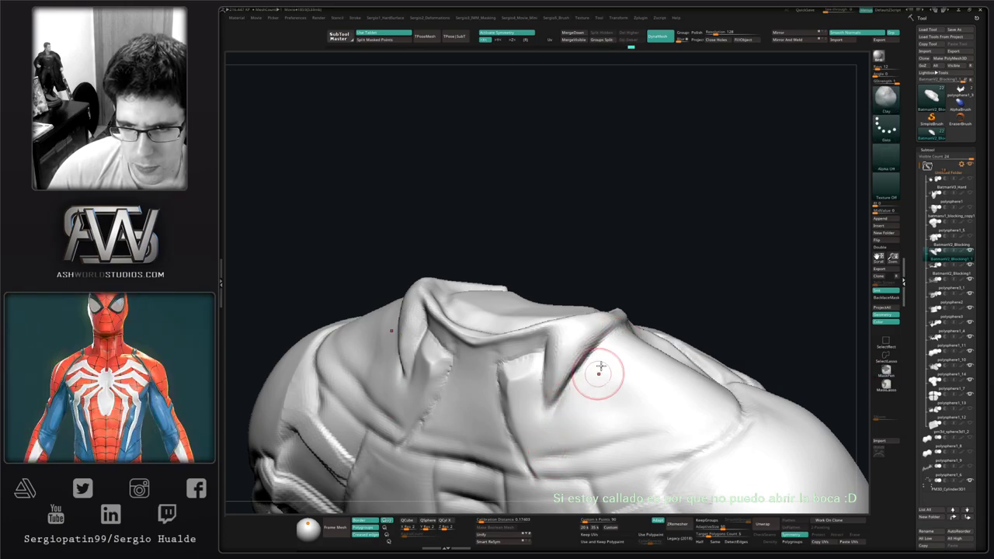
mouse_move(589, 396)
shift+mouse_down()
mouse_move(569, 415)
mouse_move(585, 391)
shift+mouse_up()
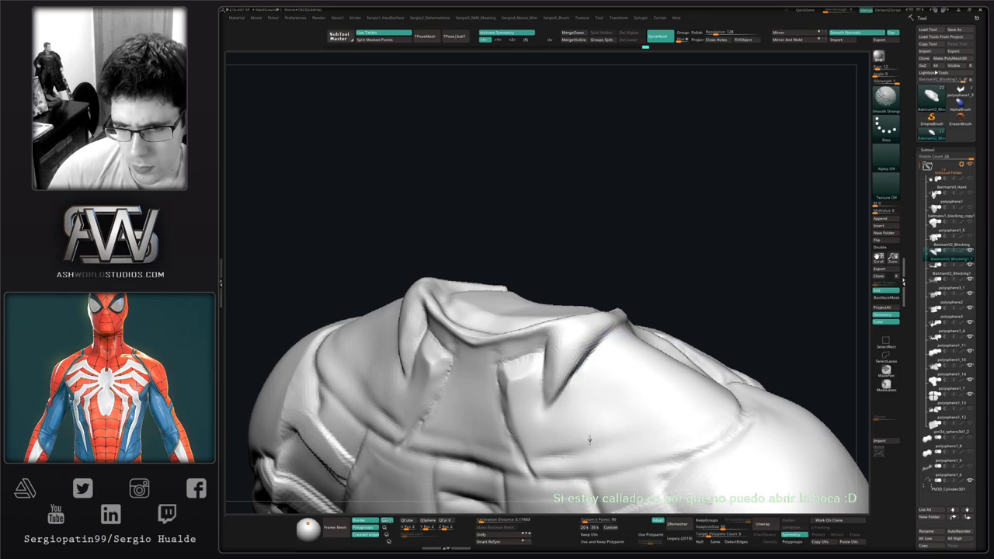
shift+drag(567, 453, 650, 423)
Sharpen the upper edge of the raised back-of-neck panels with the Pinch brush at an adjusted brush size.
alt+right_drag(622, 422, 617, 403)
ctrl+right_drag(617, 403, 596, 330)
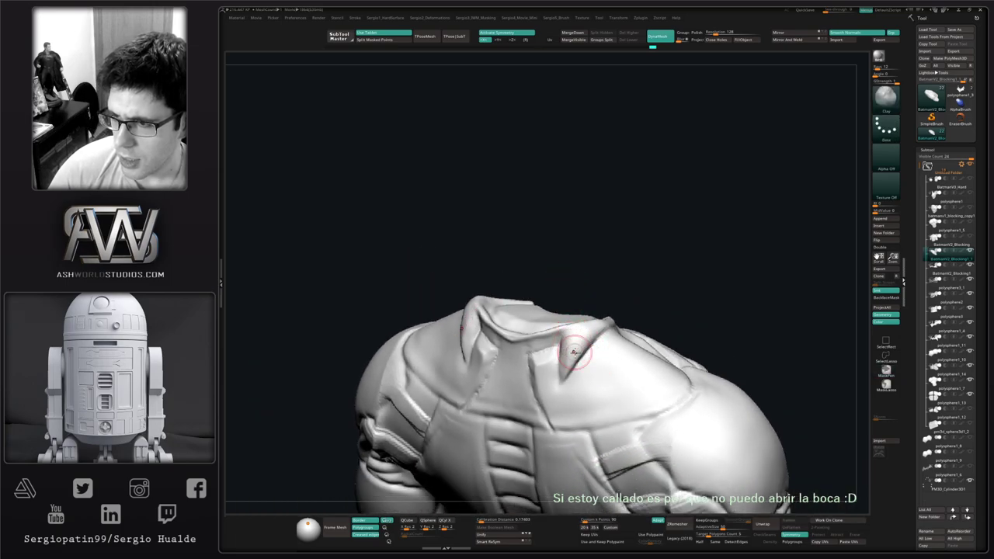
right_drag(578, 351, 567, 350)
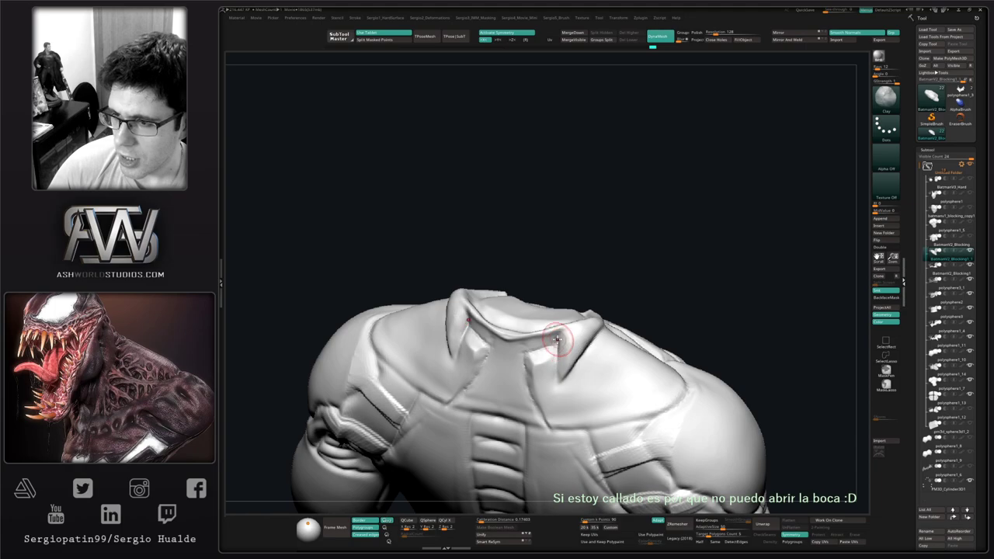
mouse_move(579, 332)
ctrl+right_down()
mouse_move(582, 383)
mouse_move(535, 371)
mouse_move(531, 379)
mouse_move(538, 369)
ctrl+right_up()
key(4)
key(s)
key(s)
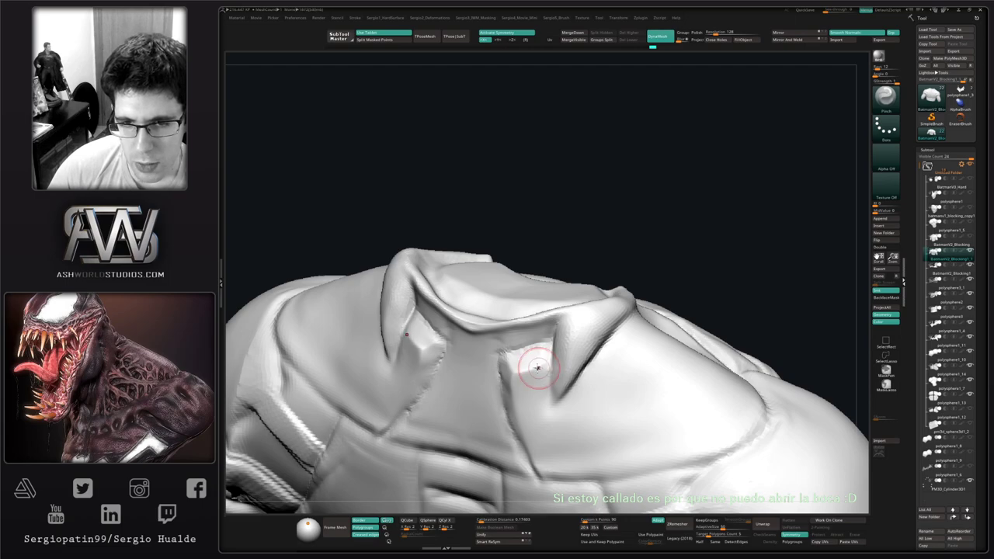
drag(539, 368, 517, 373)
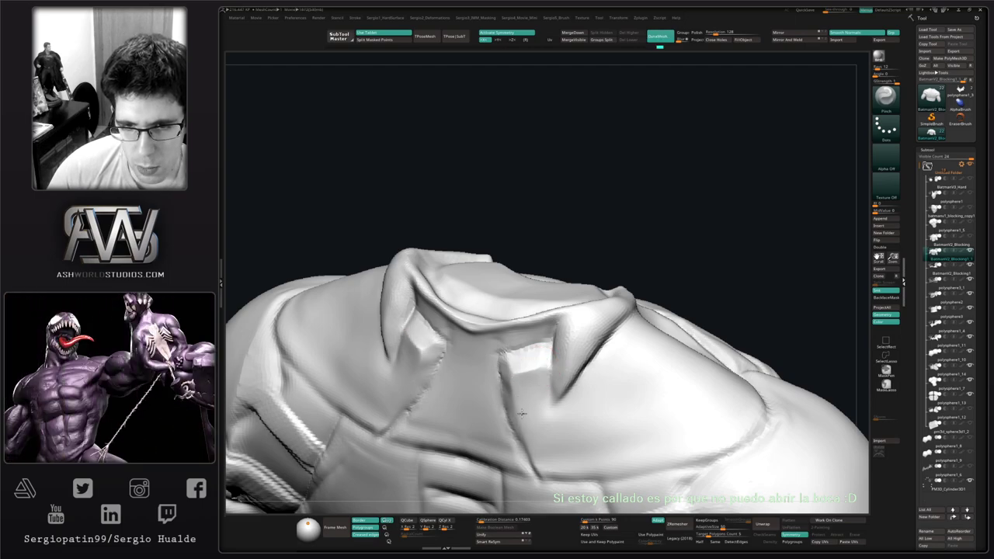
Pull the upper inner corners of the back-of-neck panels into a crisper shape with the Move brush.
key(b)
key(m)
key(v)
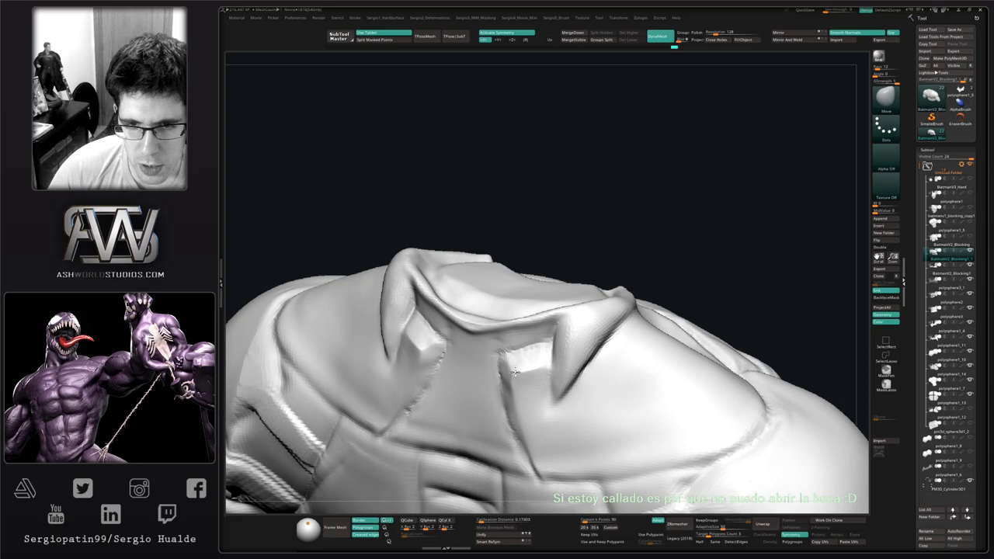
right_drag(517, 377, 520, 364)
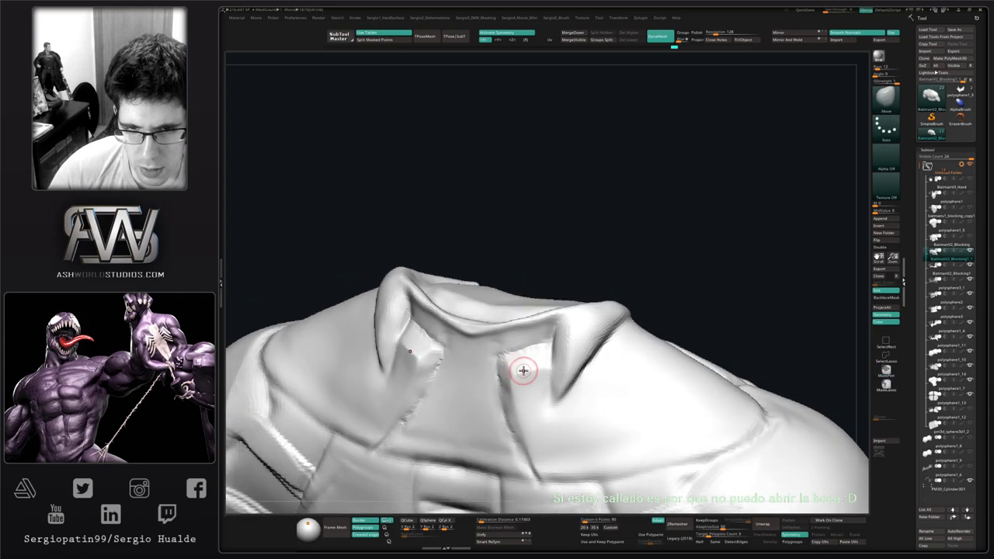
drag(513, 378, 499, 358)
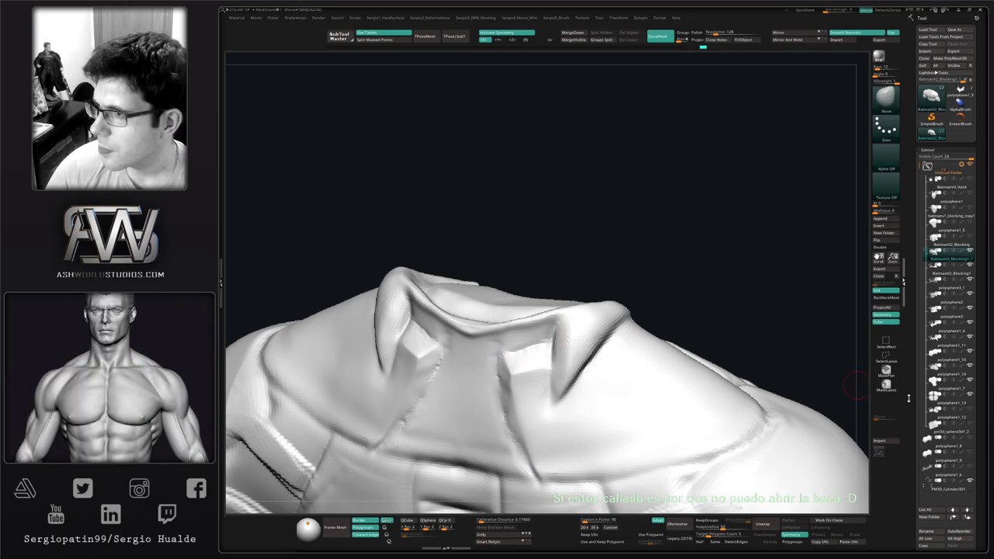
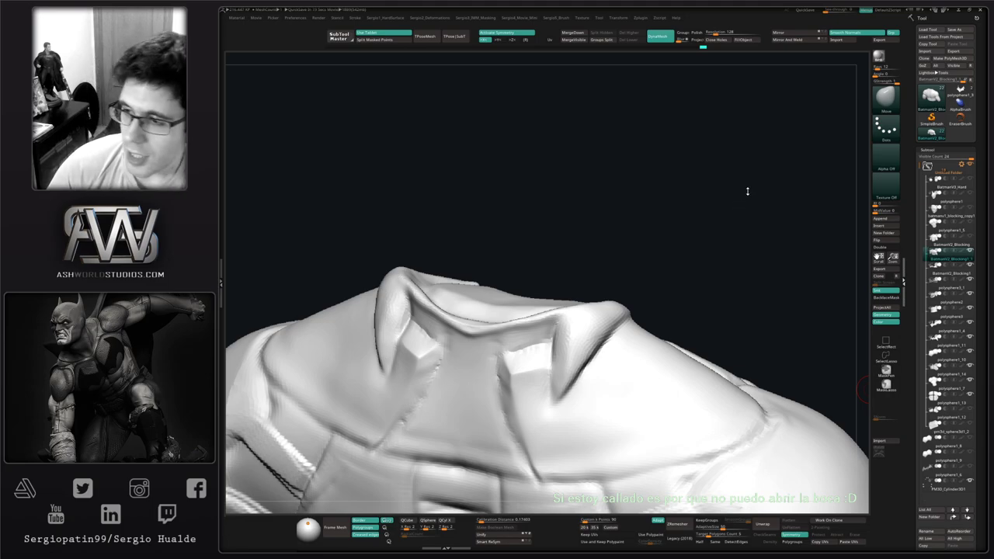
Recut the crease along the collar fold's outer edge with the DamStandard brush and smooth the surface below it.
mouse_move(750, 207)
mouse_down()
mouse_move(746, 228)
mouse_move(655, 254)
mouse_move(574, 351)
mouse_move(652, 296)
mouse_up()
key(b)
key(d)
key(s)
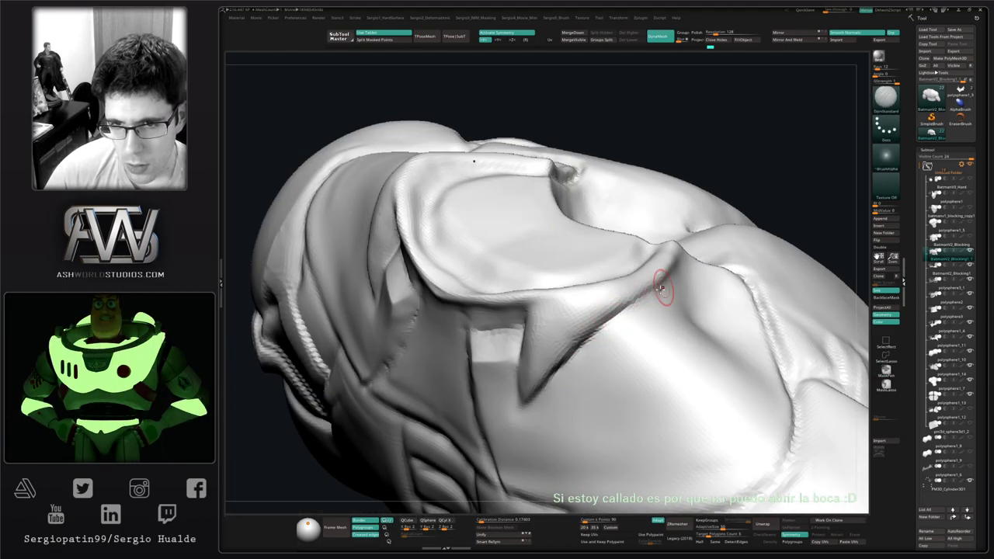
right_drag(661, 289, 635, 304)
drag(642, 302, 697, 257)
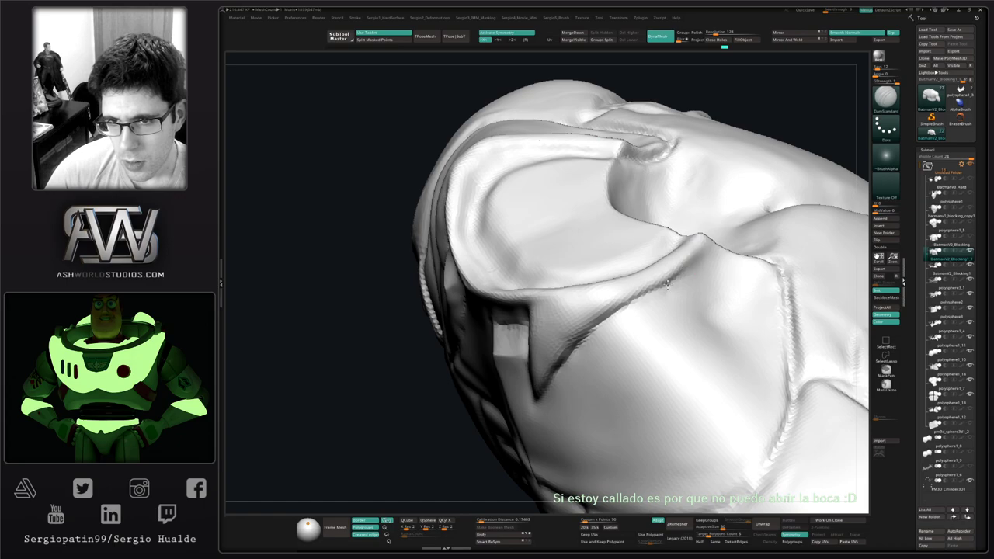
key(shift)
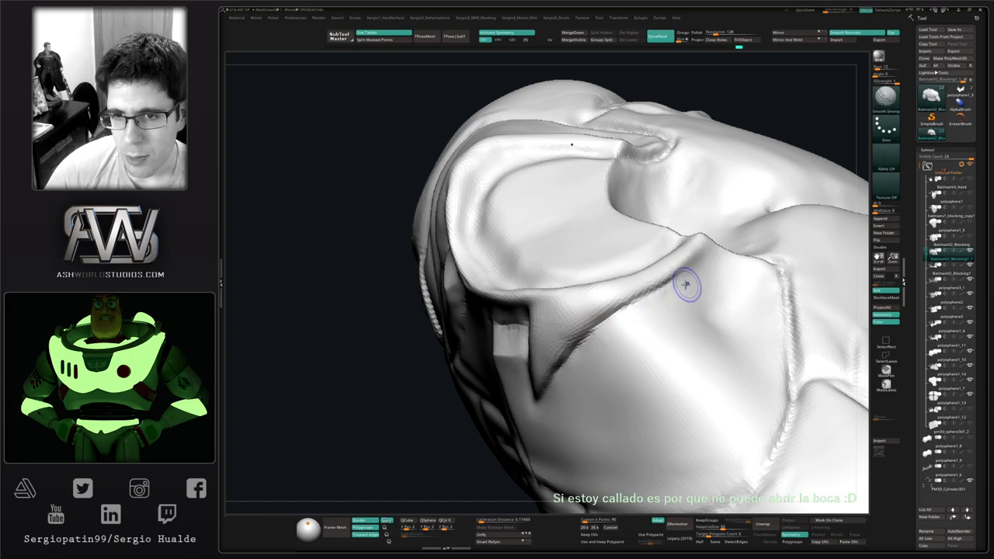
shift+drag(611, 332, 679, 293)
shift+drag(600, 348, 653, 306)
Build up the collar fold beside its crease with the Clay brush at an adjusted size and smooth its lower flank.
key(b)
key(c)
key(l)
mouse_move(607, 339)
right_down()
mouse_move(570, 364)
mouse_move(559, 355)
right_up()
key(s)
drag(558, 356, 589, 324)
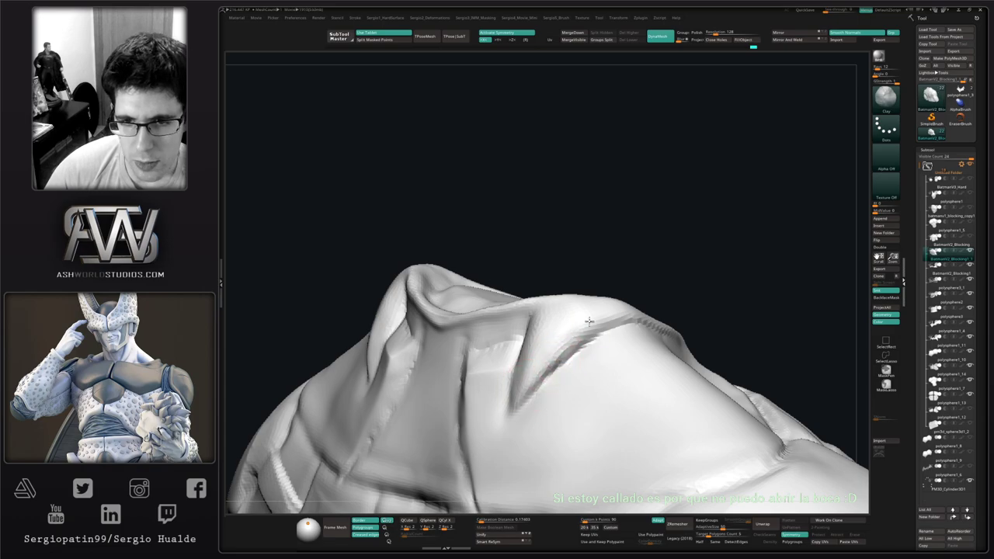
mouse_move(577, 333)
right_down()
mouse_move(622, 351)
mouse_move(654, 297)
right_up()
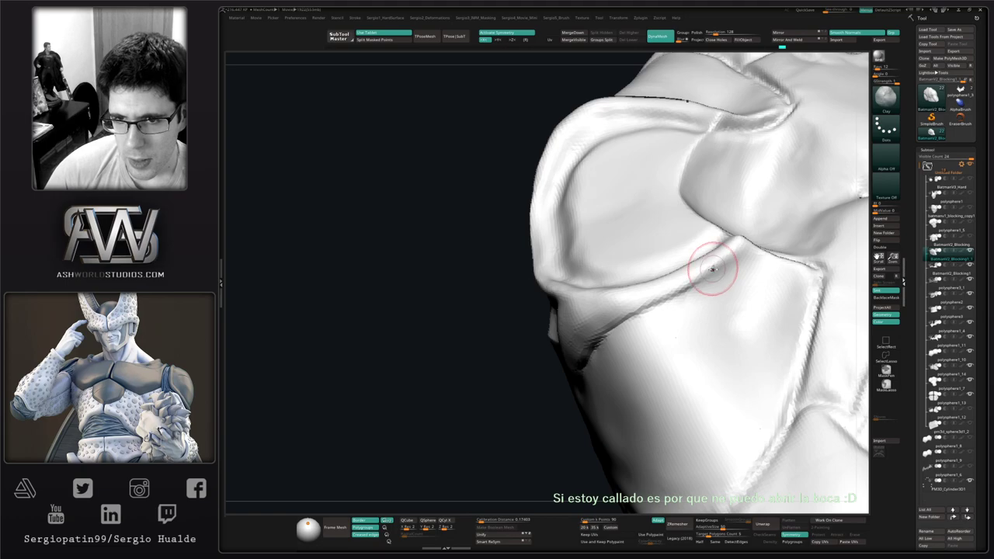
key(shift)
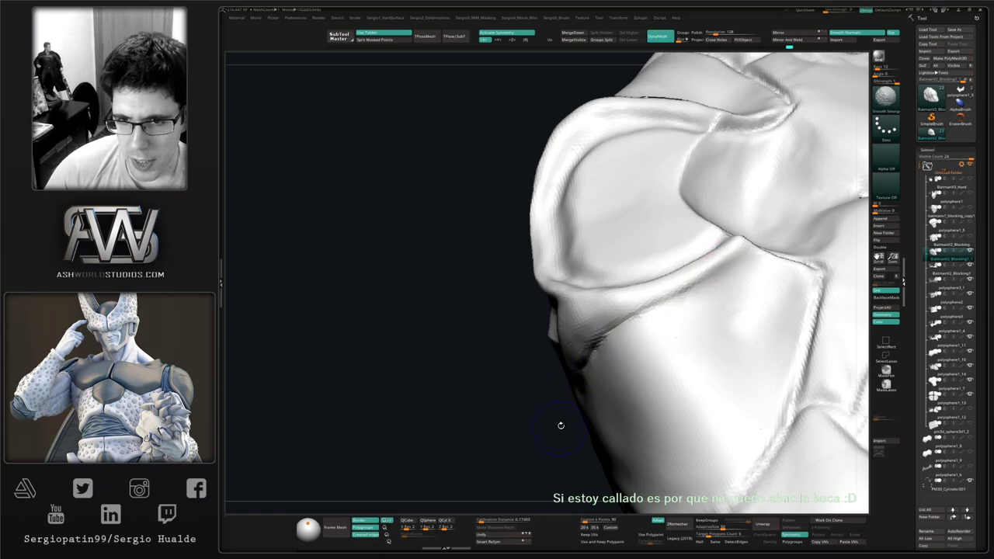
drag(561, 425, 600, 332)
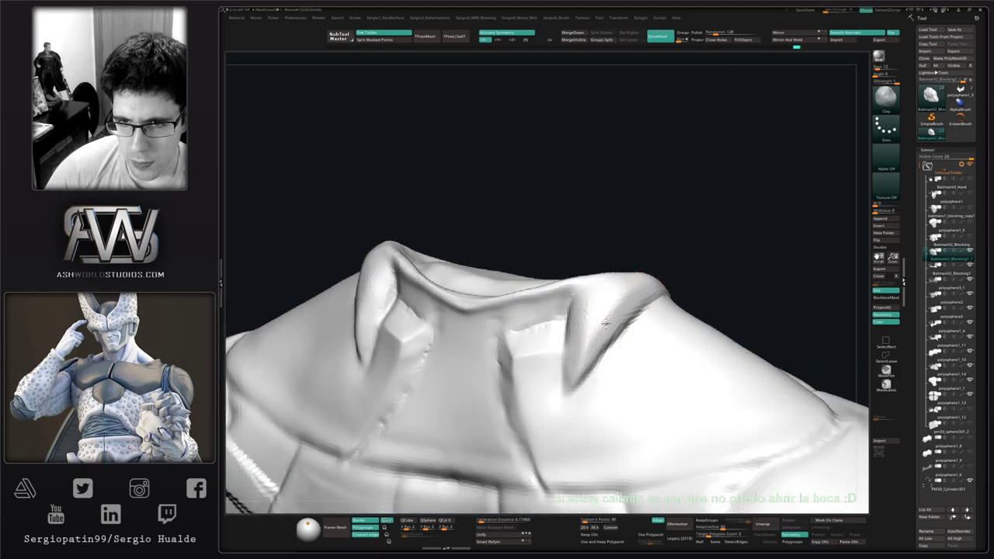
right_drag(653, 284, 637, 300)
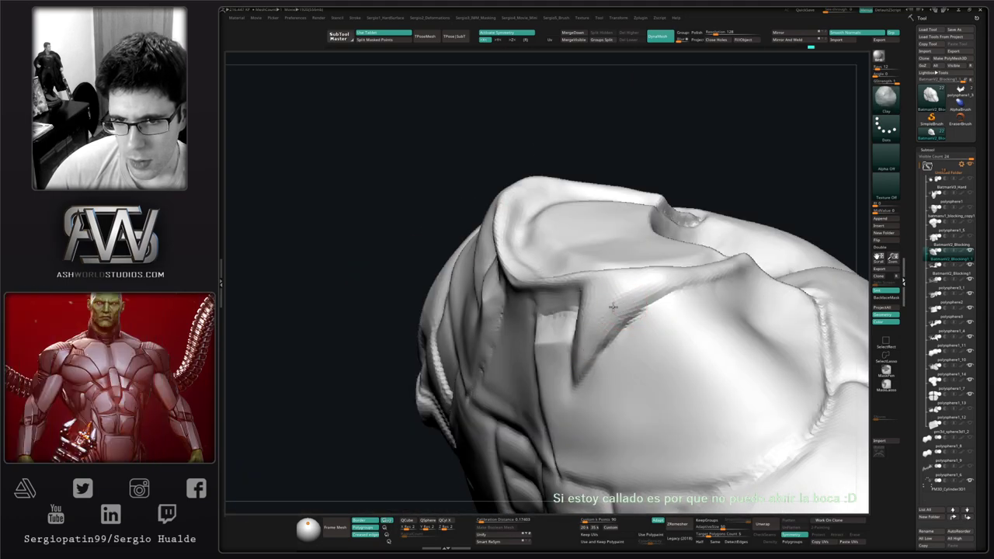
shift+drag(624, 324, 581, 368)
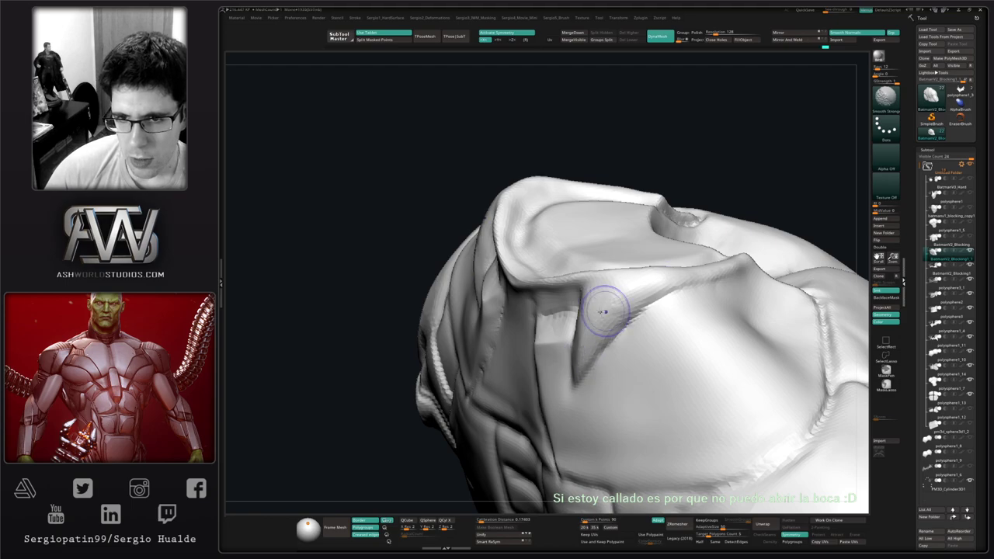
Mask the back-of-neck panels beside the collar folds with the MaskLasso brush and invert the mask.
mouse_move(661, 313)
right_down()
mouse_move(627, 335)
mouse_move(616, 302)
mouse_move(579, 307)
mouse_move(593, 309)
mouse_move(582, 329)
mouse_move(575, 336)
mouse_move(559, 324)
mouse_move(561, 334)
right_up()
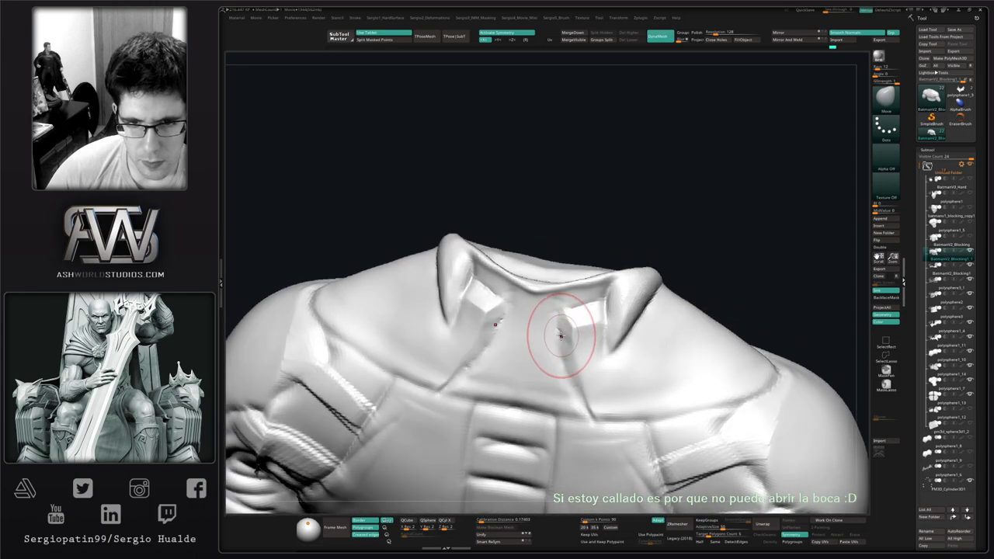
mouse_move(602, 302)
ctrl+mouse_down()
mouse_move(592, 309)
mouse_move(605, 376)
ctrl+mouse_up()
ctrl+drag(840, 374, 858, 372)
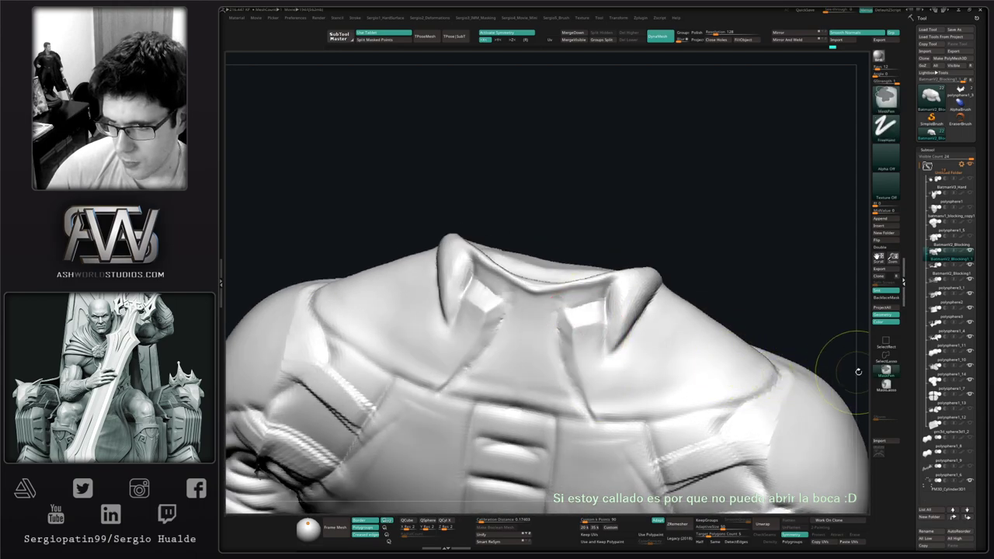
click(886, 386)
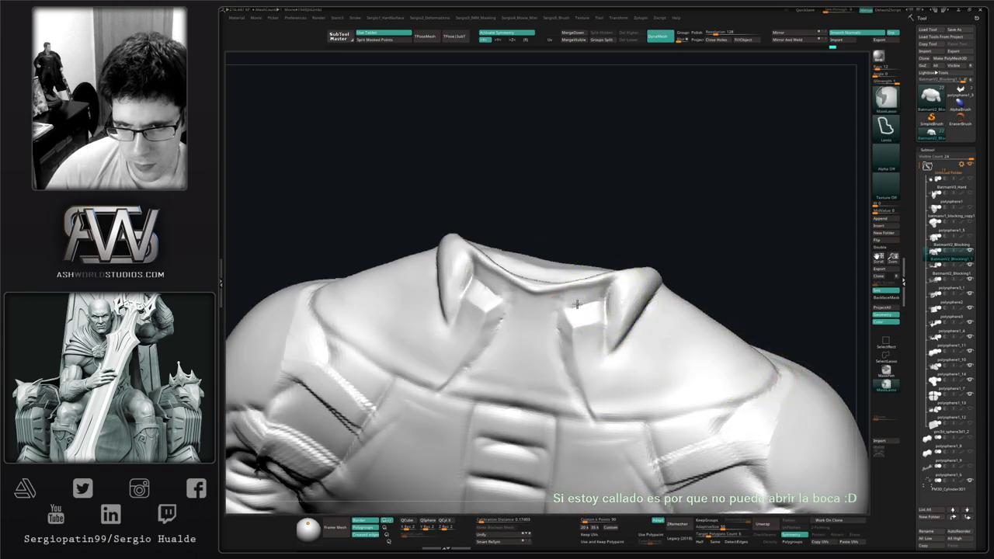
mouse_move(556, 314)
ctrl+mouse_down()
mouse_move(573, 369)
mouse_move(614, 431)
mouse_move(626, 363)
mouse_move(619, 306)
ctrl+mouse_up()
ctrl+right_drag(639, 337, 642, 290)
mouse_move(635, 268)
ctrl+mouse_down()
mouse_move(622, 301)
mouse_move(639, 364)
mouse_move(593, 340)
ctrl+mouse_up()
ctrl+click(674, 286)
Reshape the unmasked back-of-neck panels with a resized Move brush, smooth them, and clear the mask.
key(s)
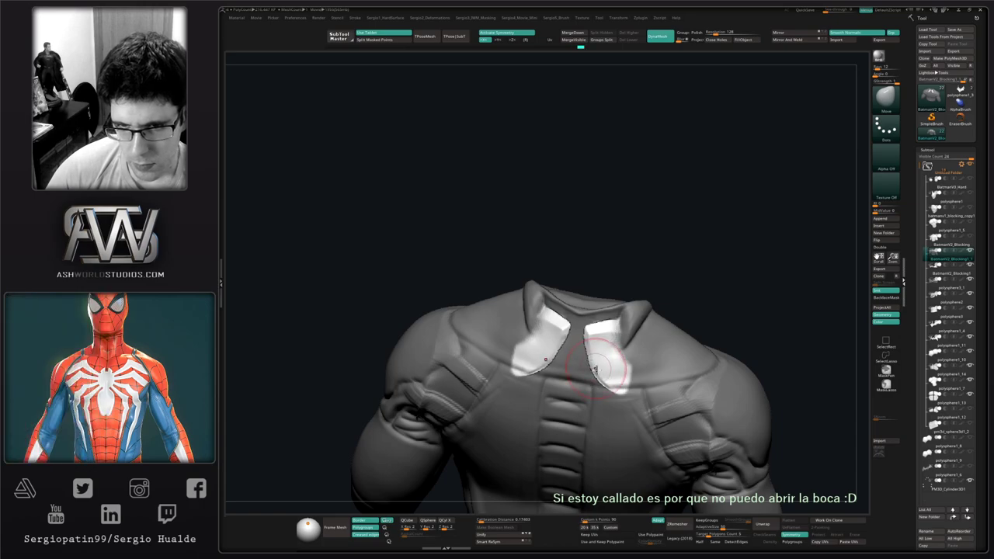
ctrl+right_drag(581, 366, 595, 372)
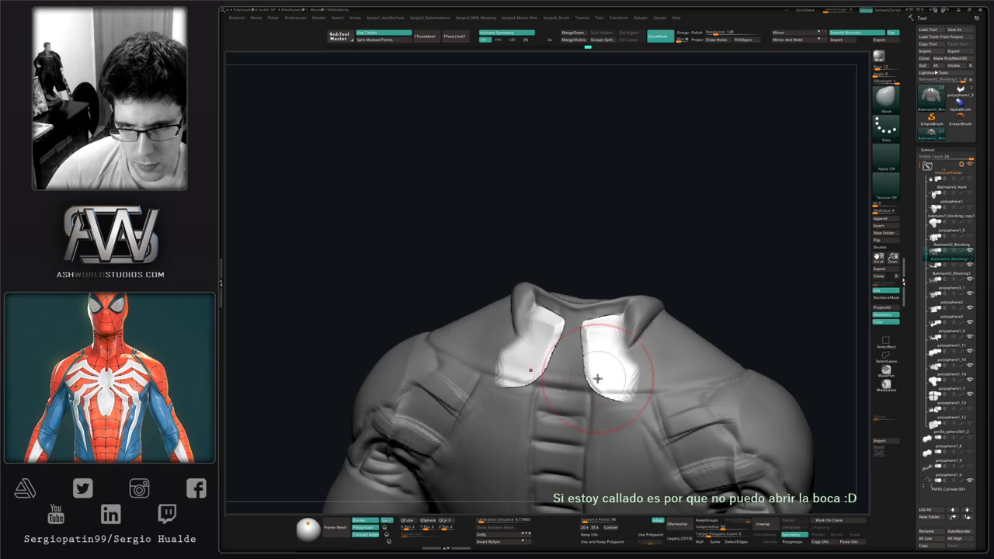
right_drag(598, 378, 595, 395)
key(shift)
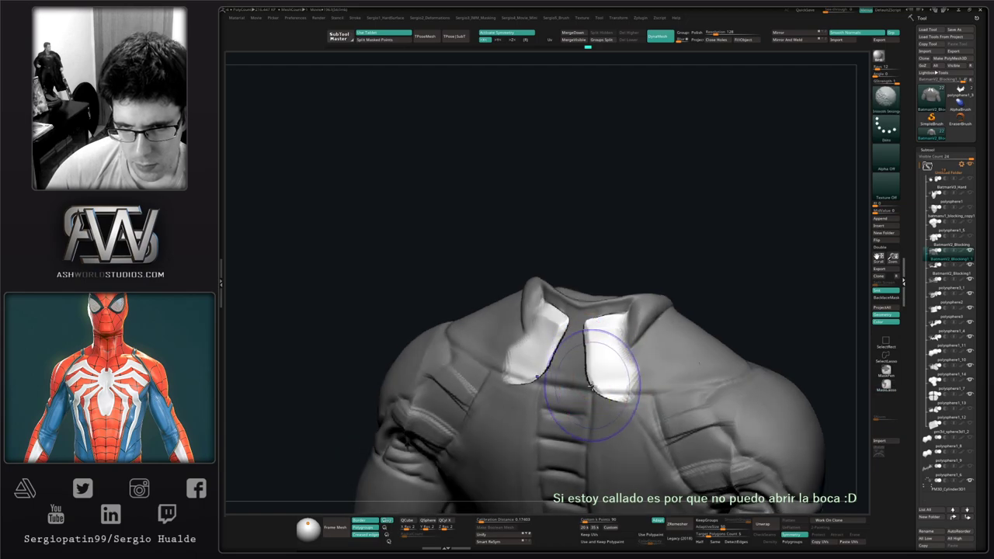
ctrl+drag(739, 306, 752, 319)
Thicken the inner edges of the back-of-neck panels with the Inflat brush, undoing the trial Move stroke there.
right_drag(599, 378, 605, 382)
key(s)
drag(605, 382, 602, 383)
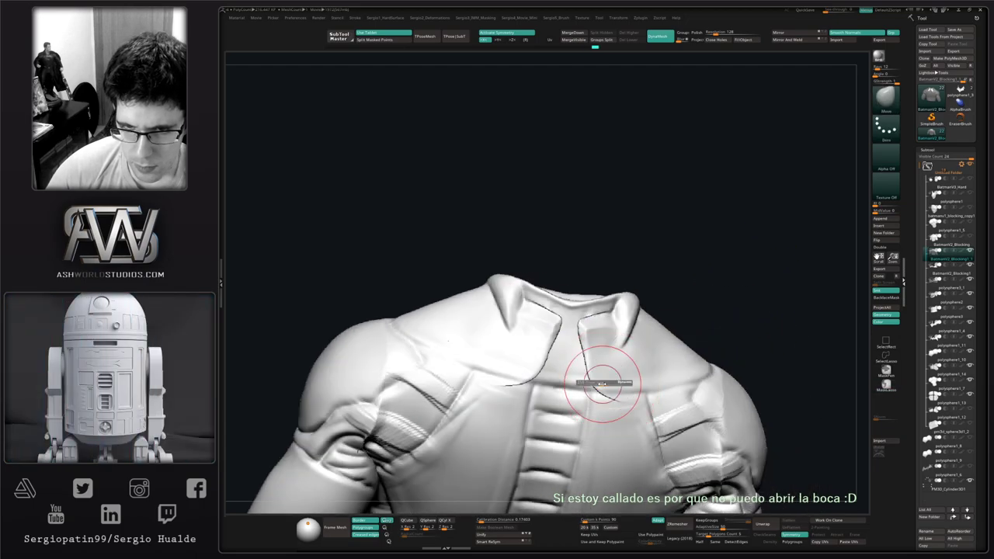
key(shift)
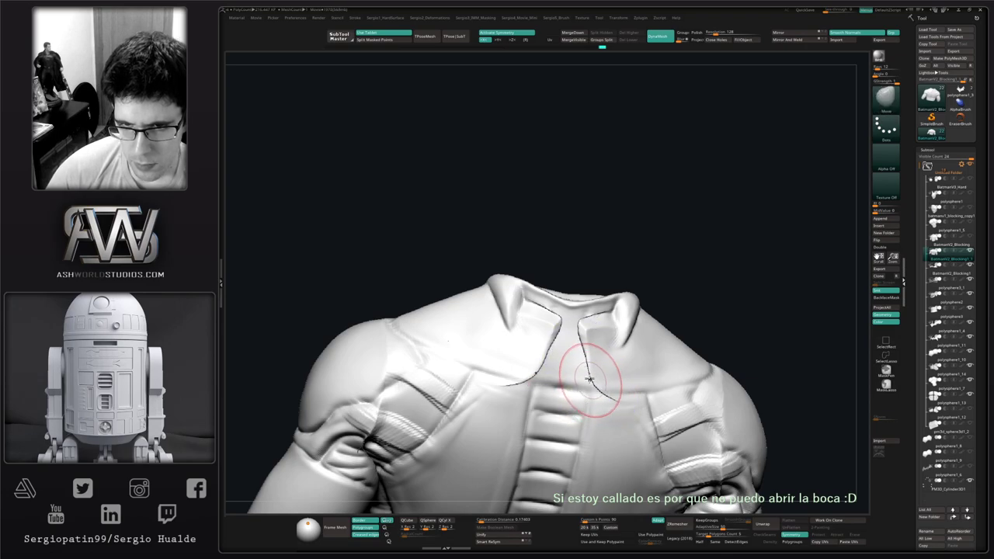
key(4)
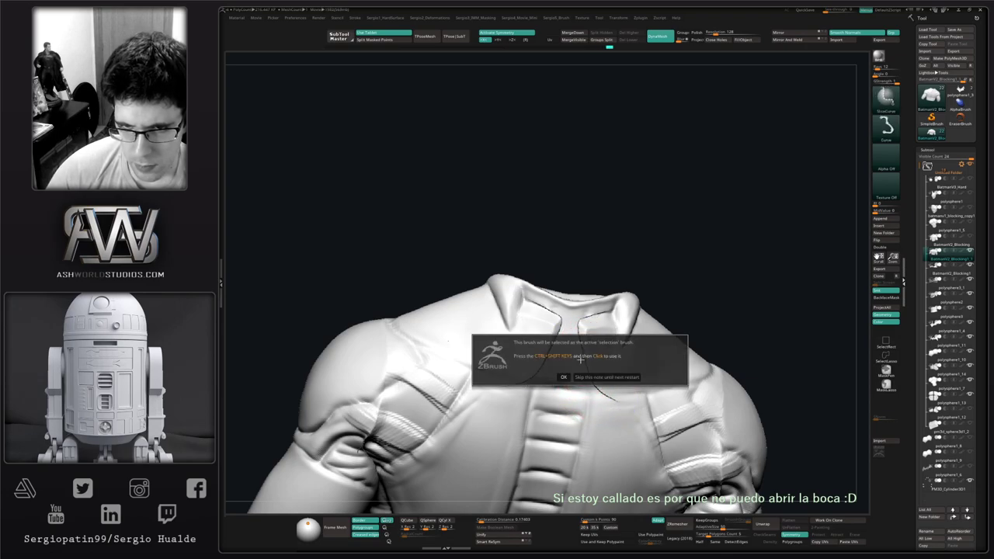
click(564, 377)
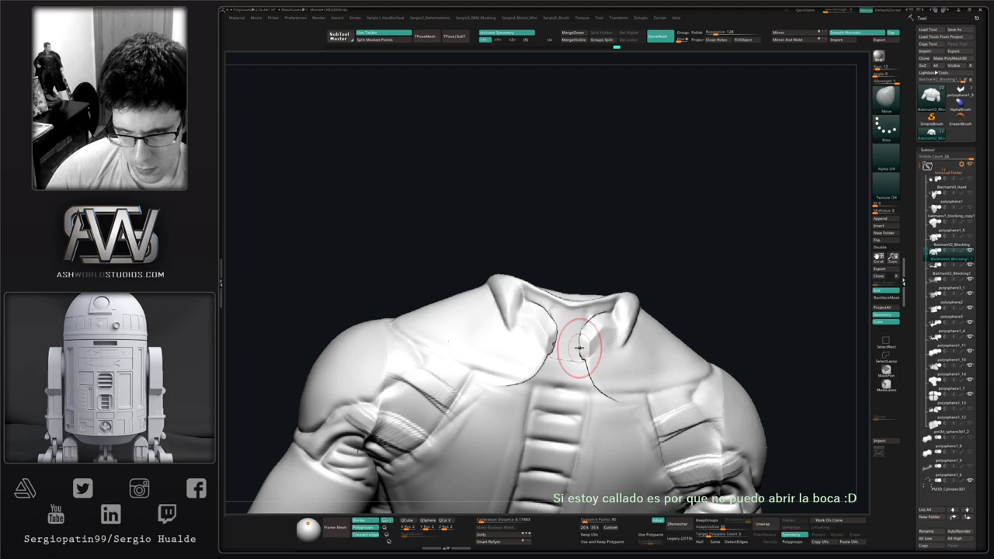
key(ctrl+z)
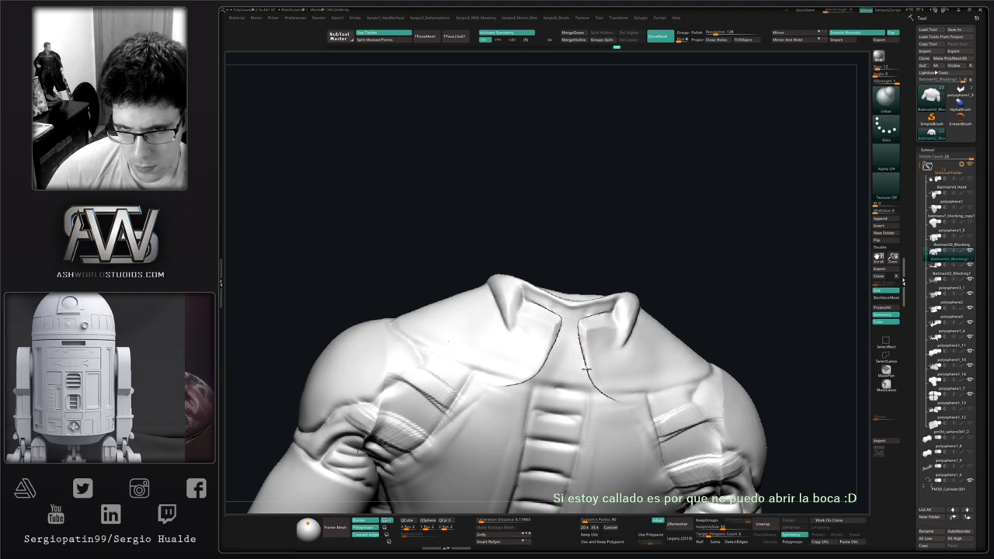
right_drag(594, 395, 584, 368)
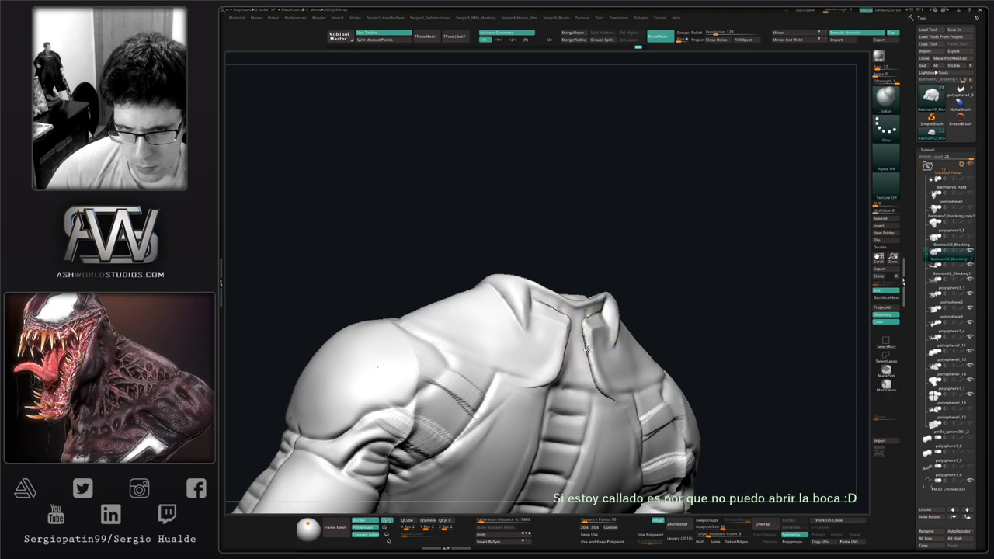
Switch the selection brush to SelectLasso and isolate the neck and upper shoulders of the torso mesh.
mouse_move(599, 404)
right_down()
mouse_move(598, 372)
mouse_move(639, 400)
mouse_move(539, 315)
right_up()
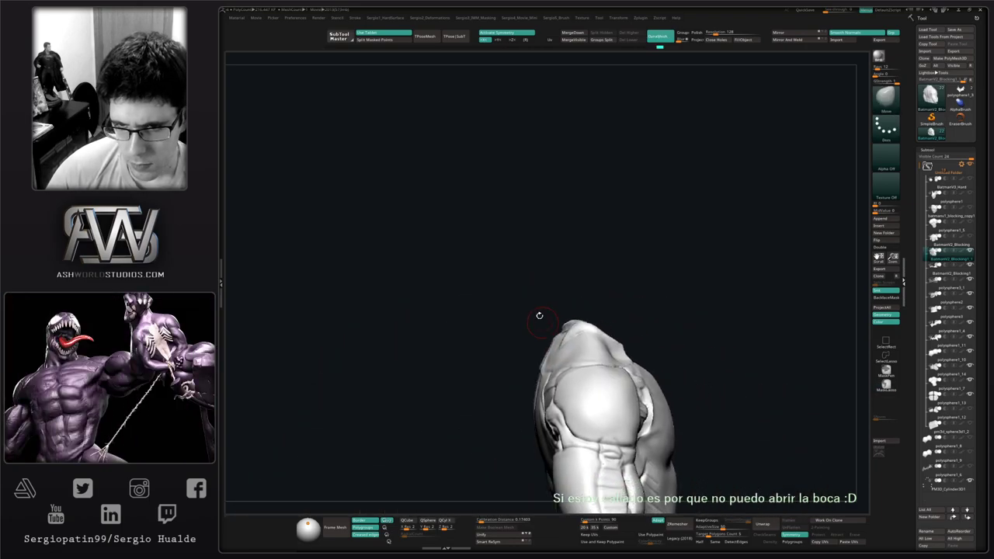
mouse_move(507, 277)
ctrl+shift+mouse_down()
mouse_move(521, 402)
mouse_move(661, 382)
ctrl+shift+mouse_up()
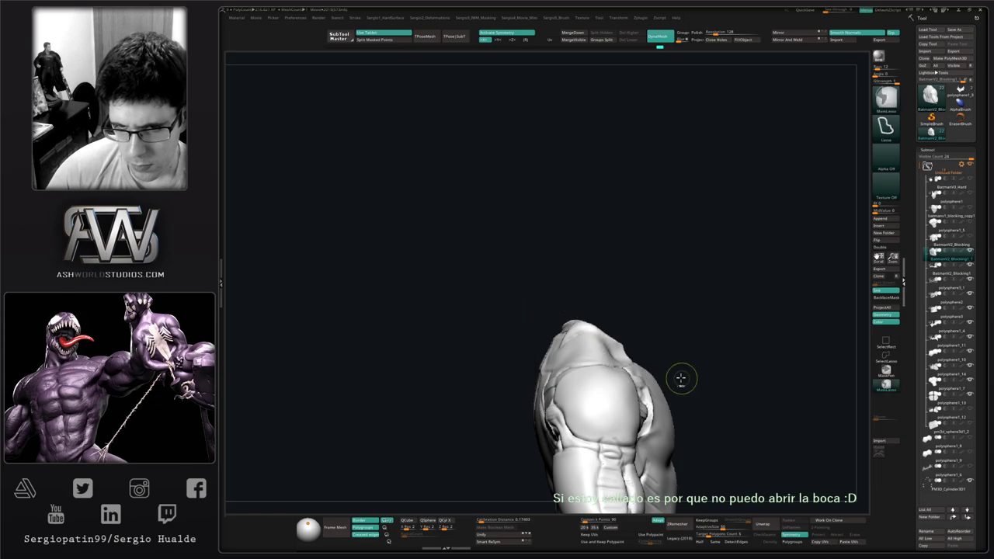
key(ctrl+shift)
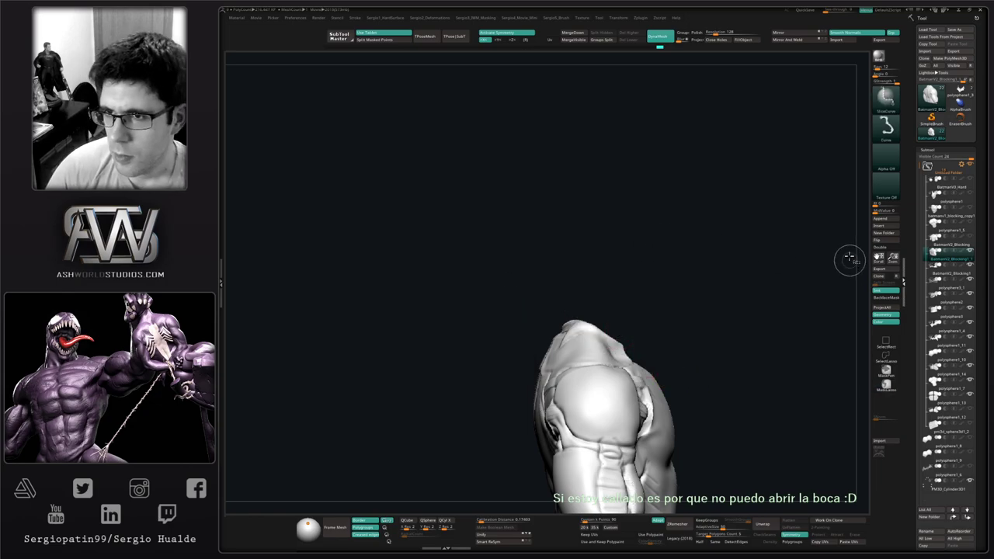
key(b)
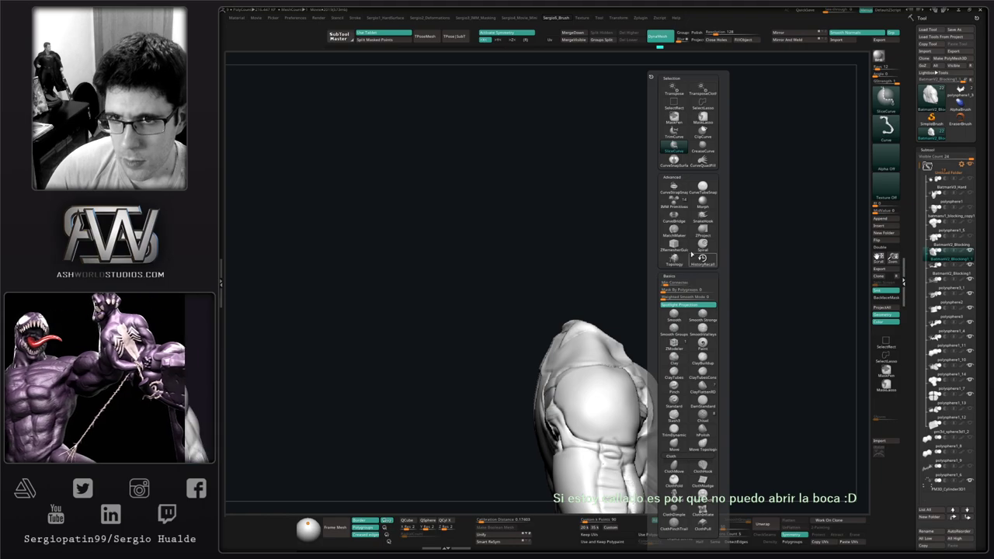
ctrl+shift+click(698, 104)
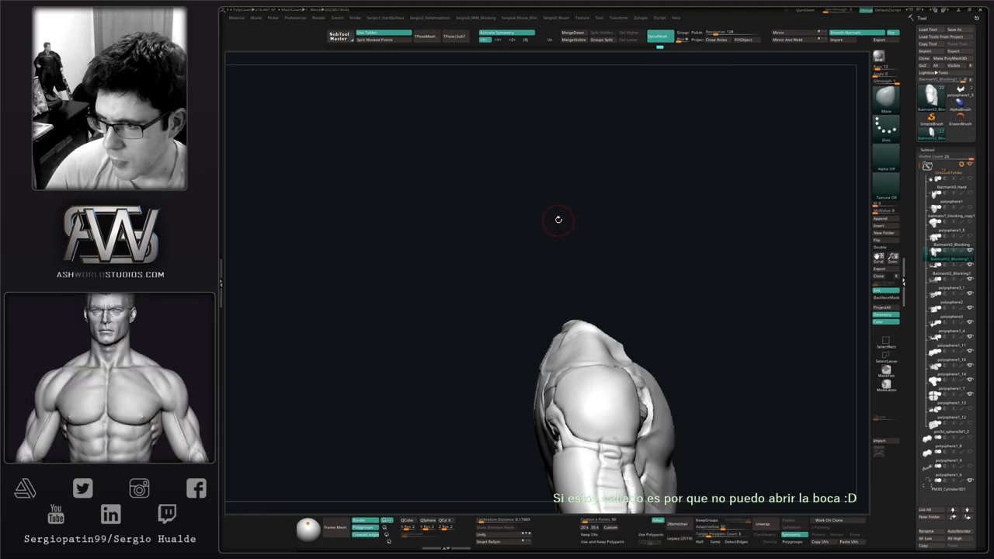
drag(577, 247, 577, 221)
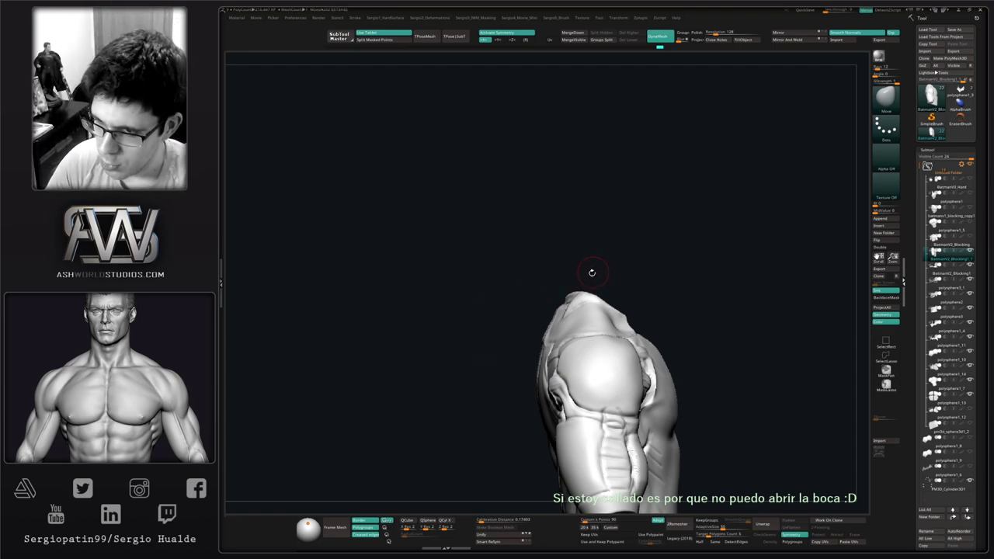
drag(590, 271, 549, 303)
mouse_move(551, 235)
alt+mouse_down()
mouse_move(502, 238)
mouse_move(461, 373)
mouse_move(643, 199)
alt+mouse_up()
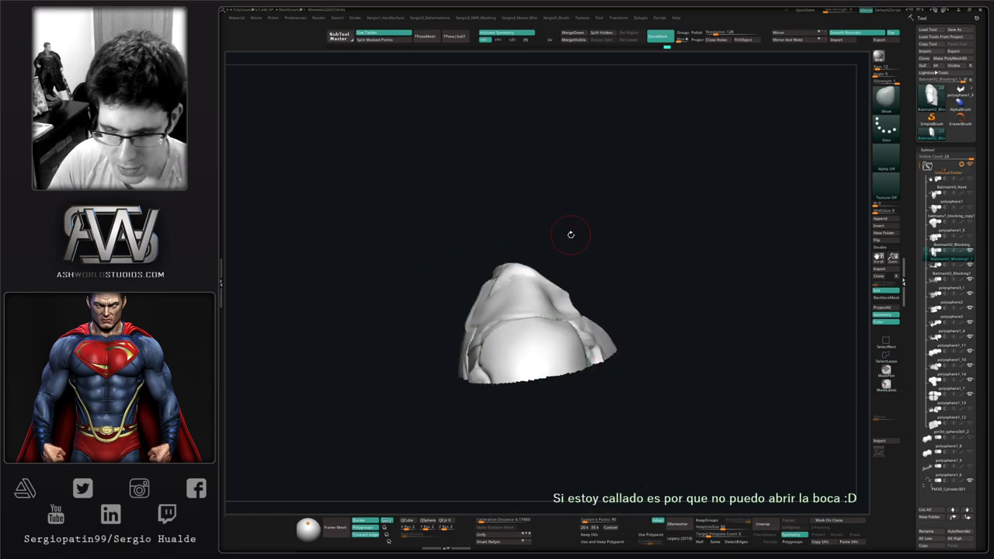
Soften the inner and lower edges of the back-of-neck panels with Move, TrimDynamic and smoothing strokes.
right_drag(558, 244, 599, 325)
mouse_move(620, 287)
mouse_down()
mouse_move(575, 310)
mouse_move(621, 271)
mouse_up()
drag(648, 326, 556, 284)
mouse_move(556, 284)
right_down()
mouse_move(600, 317)
mouse_move(626, 311)
mouse_move(629, 274)
right_up()
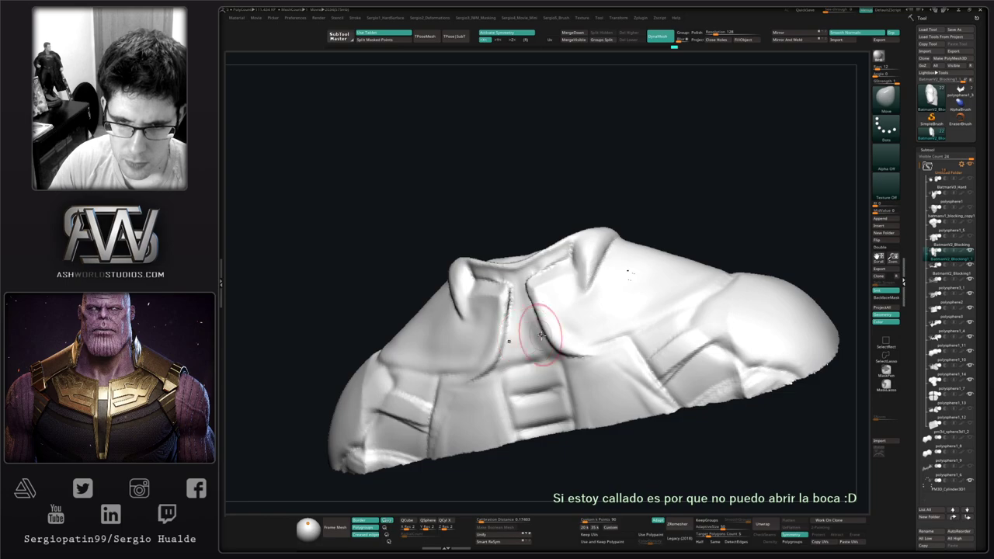
right_drag(541, 335, 535, 296)
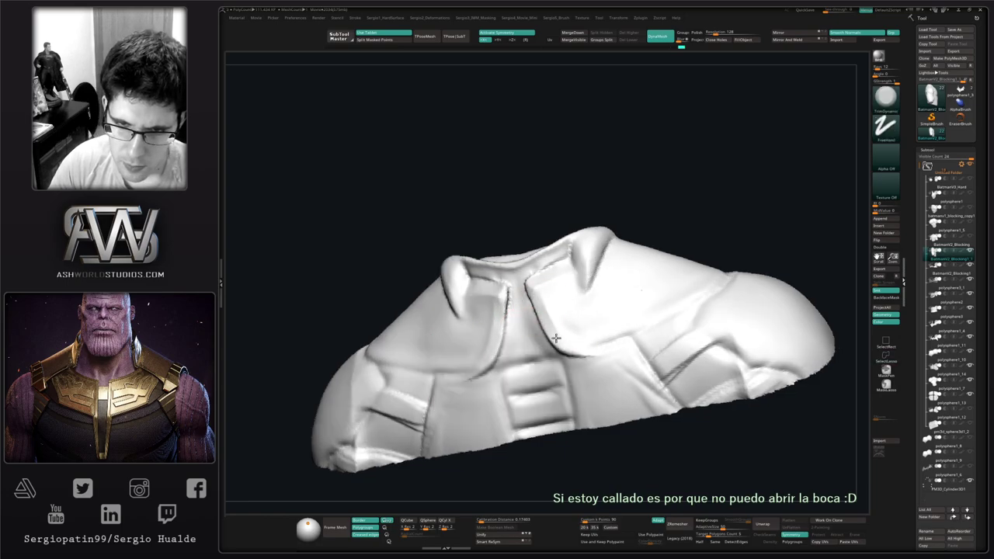
key(shift)
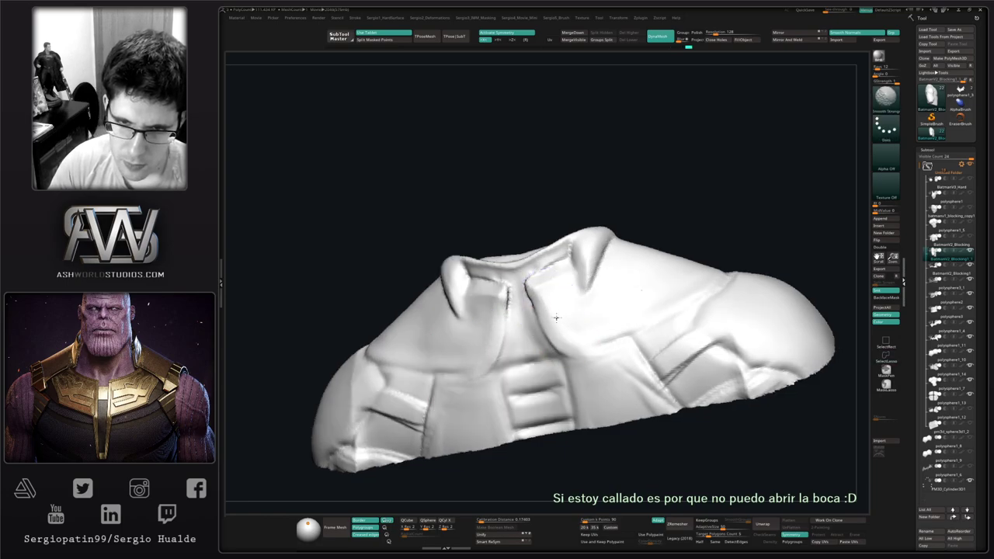
right_drag(546, 333, 508, 322)
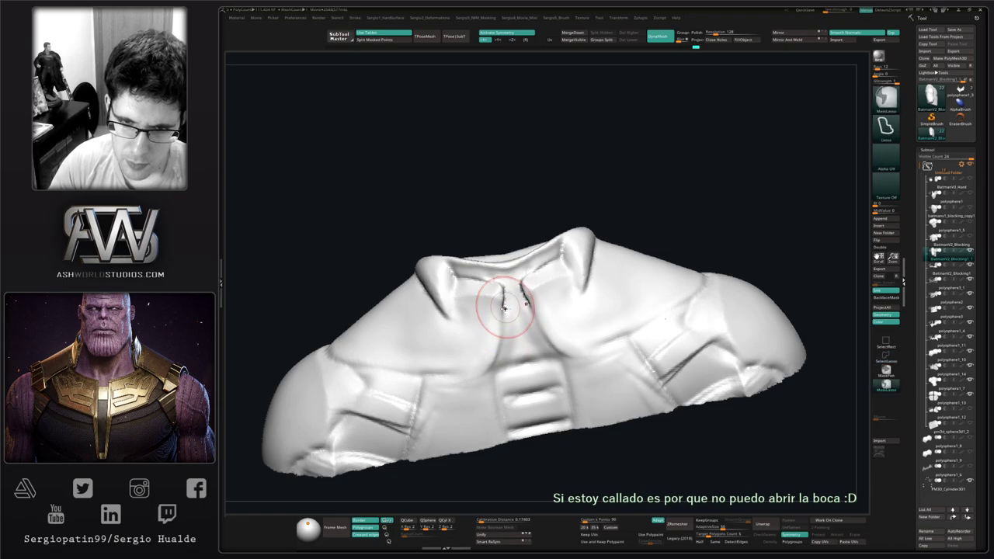
mouse_move(505, 308)
mouse_down()
mouse_move(497, 362)
mouse_move(475, 380)
mouse_up()
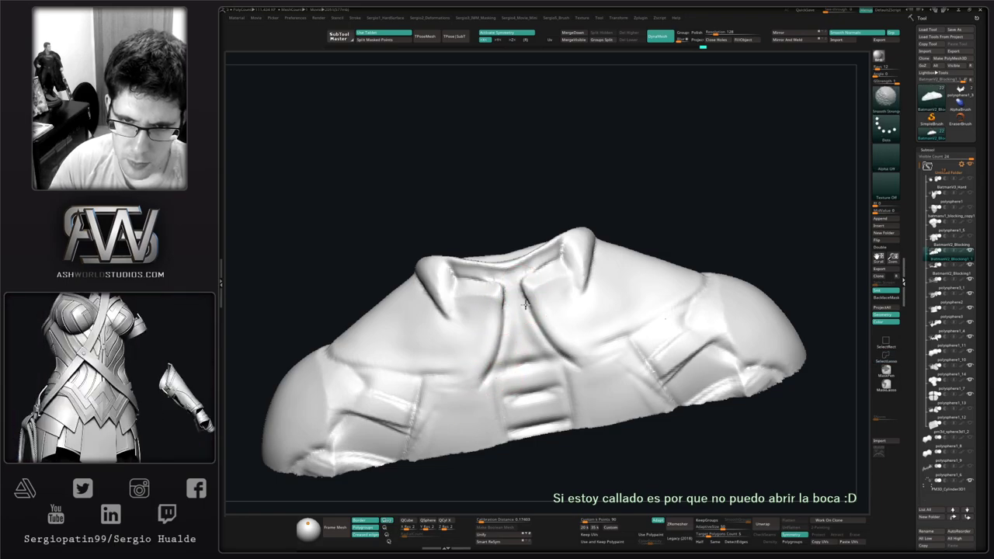
Carve the seam along the back-of-neck panels' inner edge down to the lower corner with the DamStandard brush.
right_drag(526, 306, 546, 289)
key(ctrl)
key(shift)
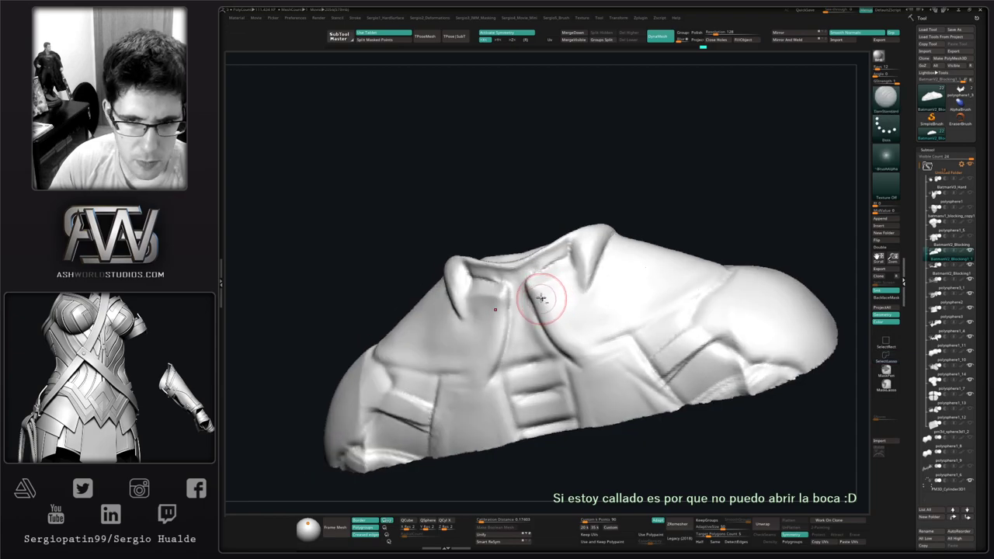
drag(547, 320, 583, 365)
key(ctrl+z)
drag(536, 293, 584, 371)
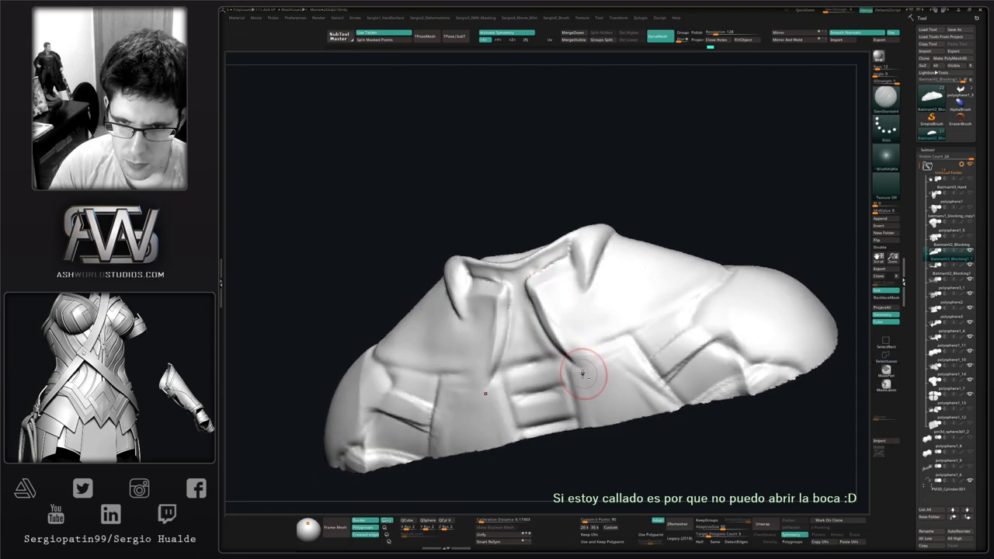
Undo the last seam stroke and recarve the back-of-neck panels' inner seam, cleaning up its lower corner.
key(ctrl+z)
drag(537, 292, 589, 362)
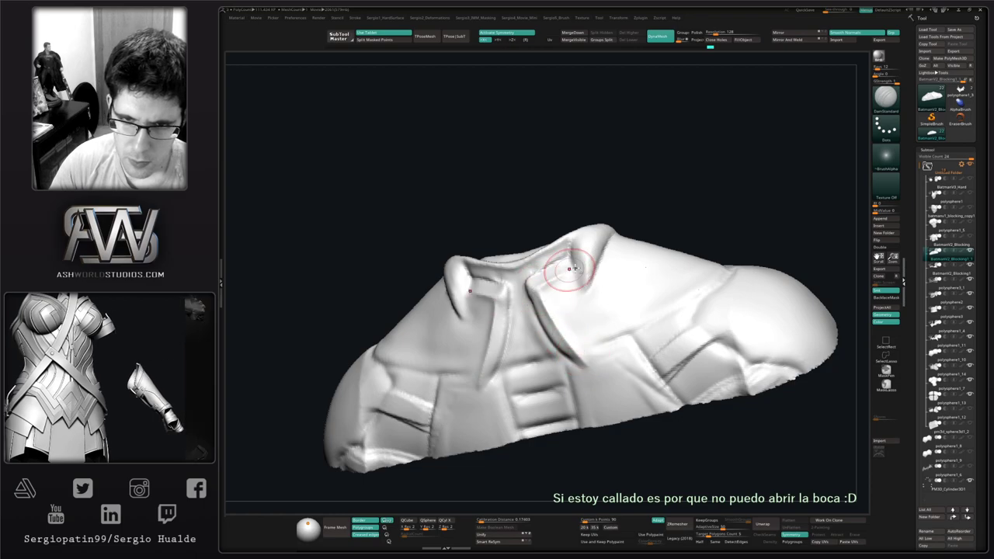
key(b)
key(c)
key(l)
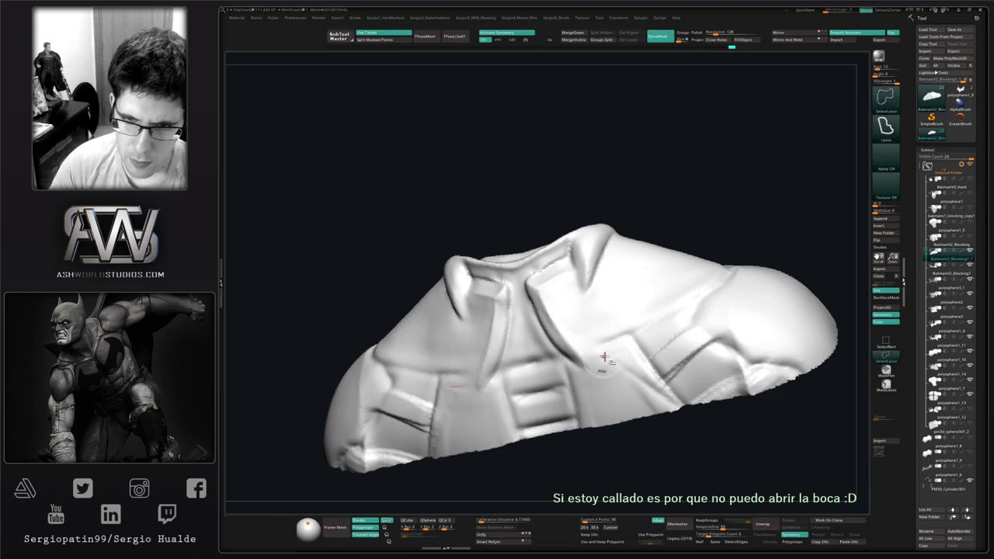
drag(575, 355, 607, 343)
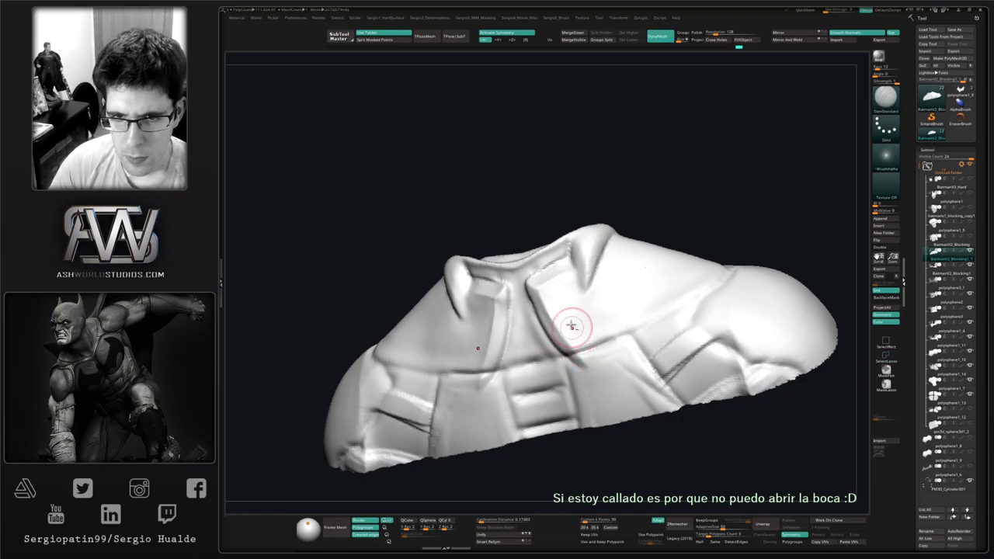
mouse_move(571, 326)
right_down()
mouse_move(550, 340)
mouse_move(586, 318)
mouse_move(605, 354)
right_up()
Lasso-mask around the neck opening and work on the isolated collar rim with the Move brush.
key(ctrl)
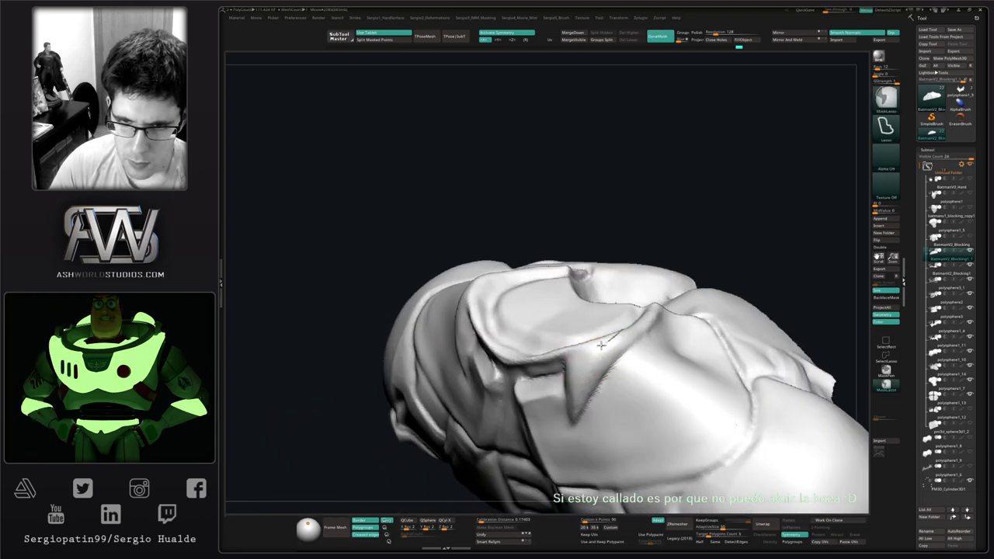
ctrl+drag(528, 276, 584, 297)
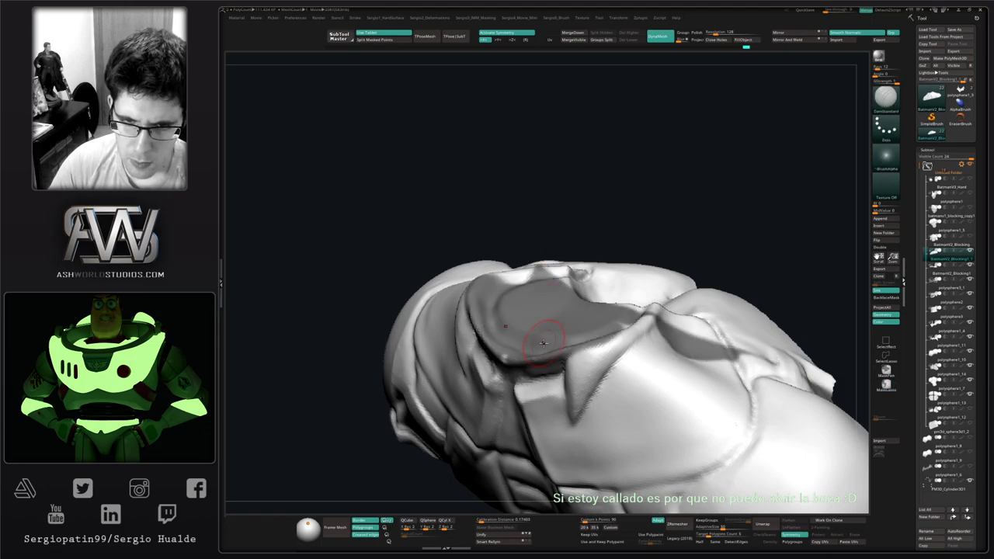
mouse_move(533, 345)
right_down()
mouse_move(543, 385)
mouse_move(504, 387)
right_up()
mouse_move(566, 348)
right_down()
mouse_move(617, 333)
mouse_move(576, 342)
mouse_move(528, 373)
mouse_move(520, 356)
mouse_move(535, 350)
right_up()
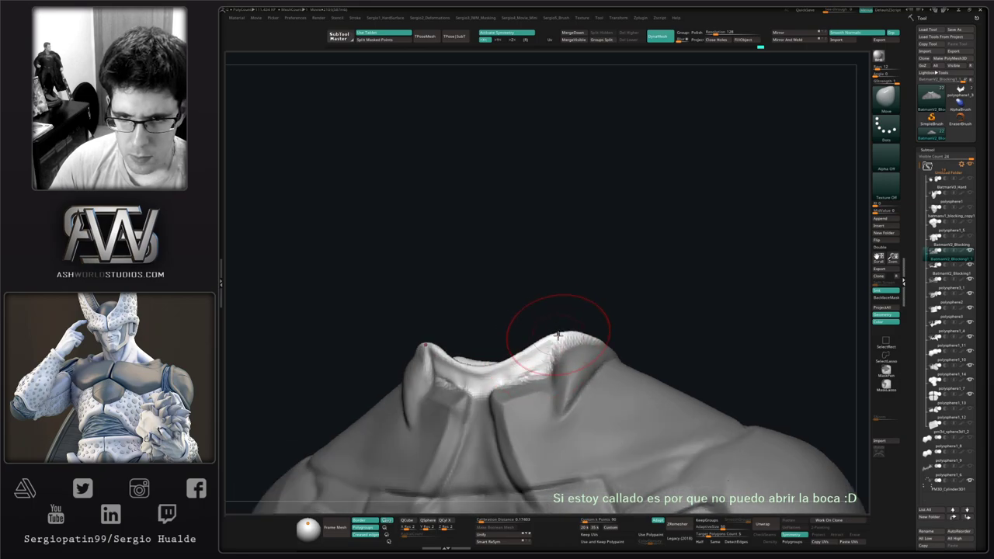
ctrl+click(599, 324)
ctrl+right_drag(593, 362, 590, 344)
right_drag(590, 344, 595, 427)
Carve the crease between the collar and the top of the back-of-neck panels with DamStandard, and smooth it.
key(b)
key(d)
key(s)
key(s)
drag(618, 338, 522, 390)
mouse_move(571, 435)
ctrl+right_down()
mouse_move(570, 322)
mouse_move(599, 428)
ctrl+right_up()
mouse_move(539, 394)
shift+mouse_down()
mouse_move(528, 389)
mouse_move(575, 370)
shift+mouse_up()
ctrl+right_drag(578, 371, 588, 279)
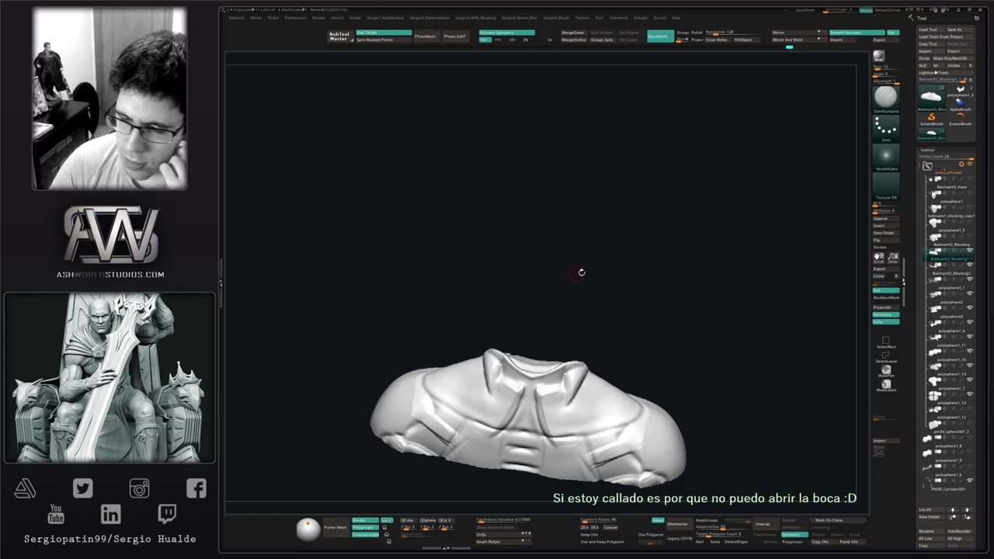
Soften the collar rim and its folded corners with TrimDynamic and smoothing strokes.
right_drag(581, 272, 605, 288)
mouse_move(559, 364)
alt+right_down()
mouse_move(566, 319)
mouse_move(551, 356)
alt+right_up()
key(b)
key(t)
key(d)
key(s)
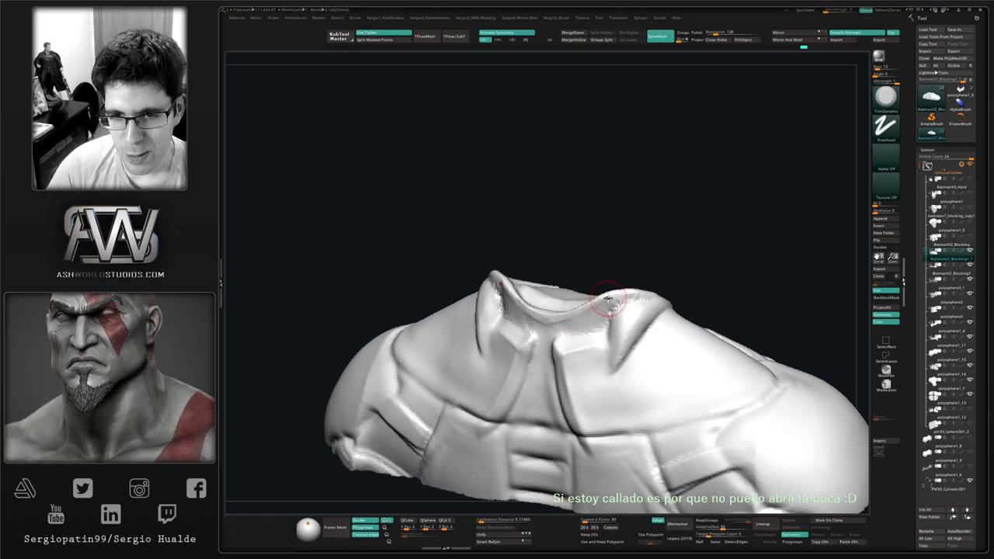
shift+drag(566, 322, 575, 317)
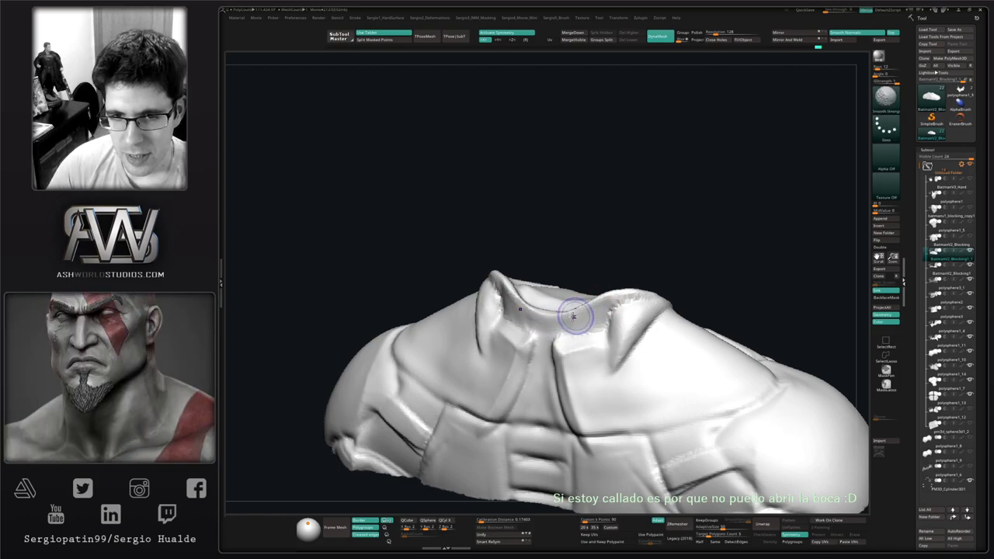
shift+drag(625, 294, 634, 298)
mouse_move(627, 301)
ctrl+right_down()
mouse_move(613, 280)
mouse_move(575, 317)
ctrl+right_up()
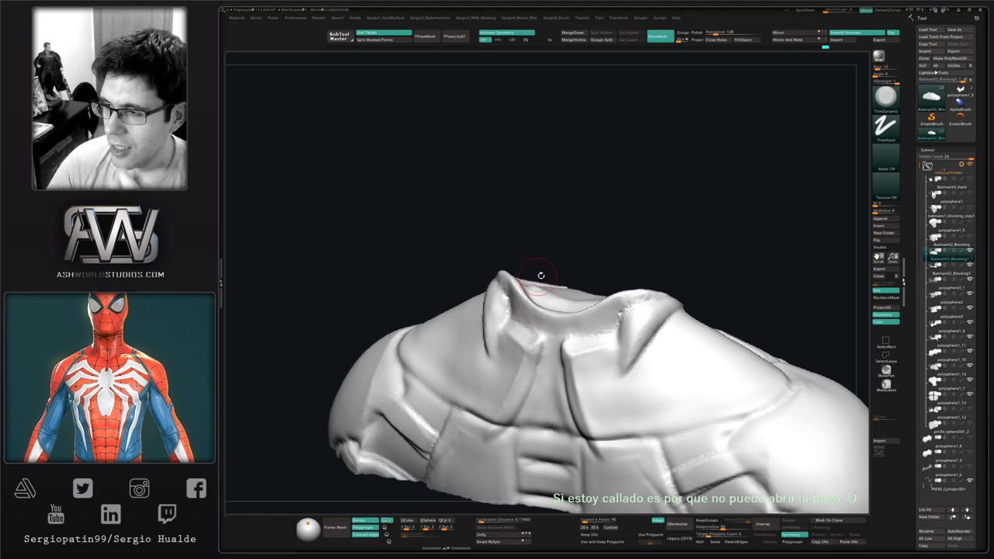
drag(686, 202, 560, 262)
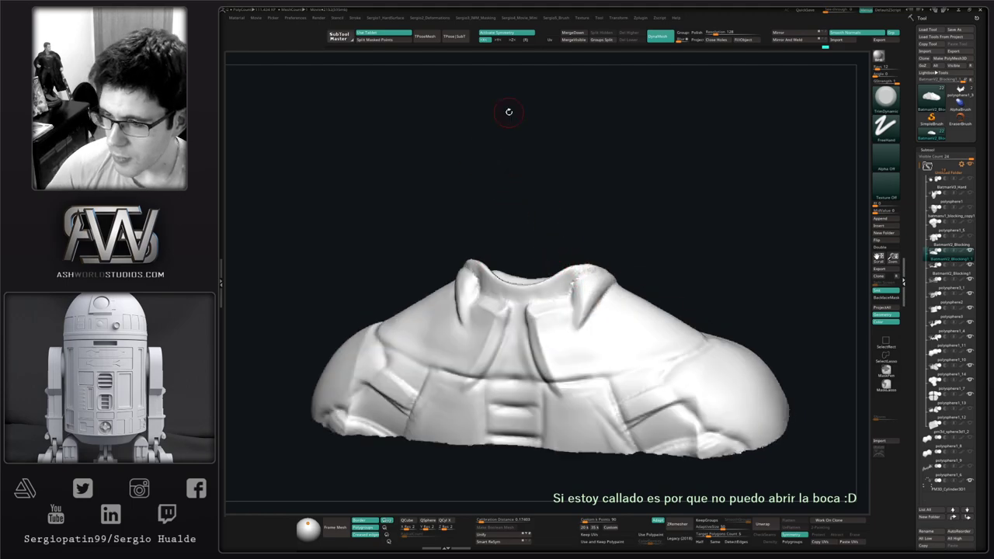
Build up the inner side of the collar folds with the Clay brush and smooth the area between them.
mouse_move(639, 280)
right_down()
mouse_move(636, 270)
mouse_move(551, 303)
mouse_move(577, 314)
right_up()
key(b)
key(c)
key(l)
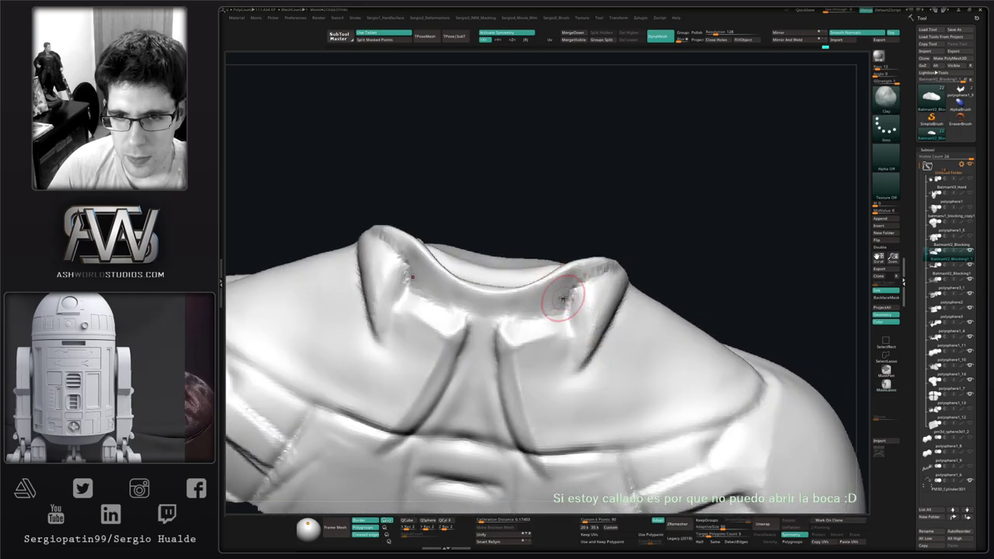
mouse_move(562, 295)
mouse_down()
mouse_move(572, 281)
mouse_move(564, 283)
mouse_up()
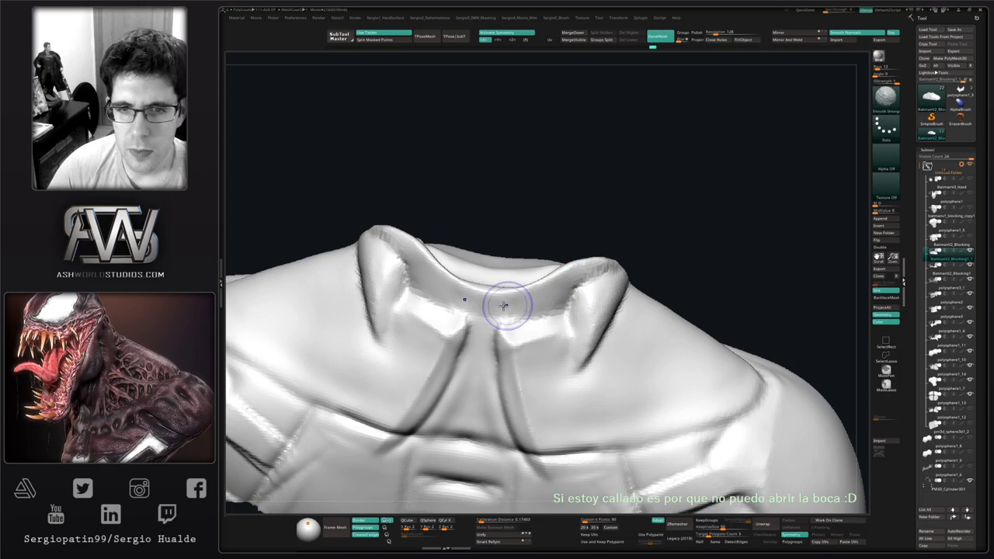
Sharpen the top edge of the back-of-neck panels below the collar with the DamStandard brush.
key(b)
key(d)
key(s)
right_drag(518, 328, 531, 319)
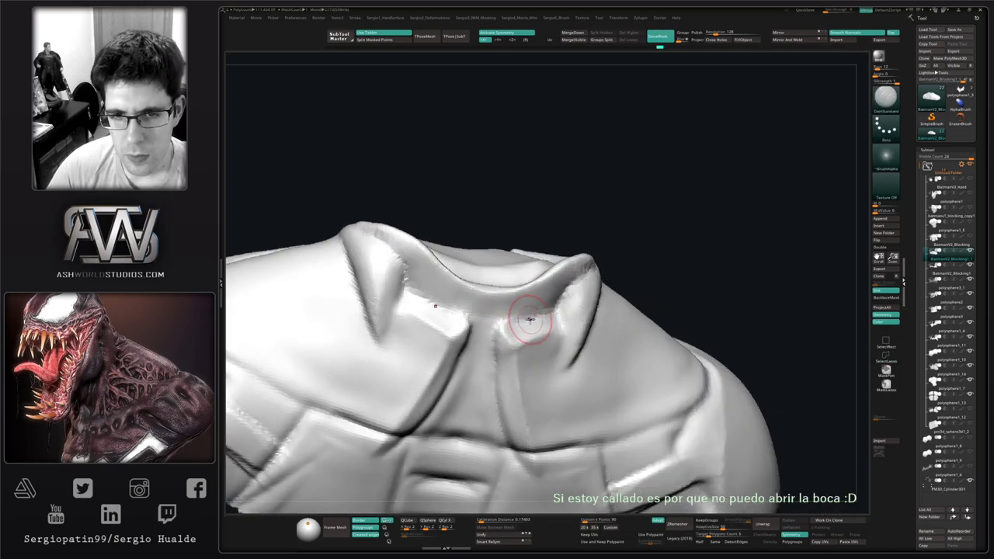
drag(502, 322, 544, 313)
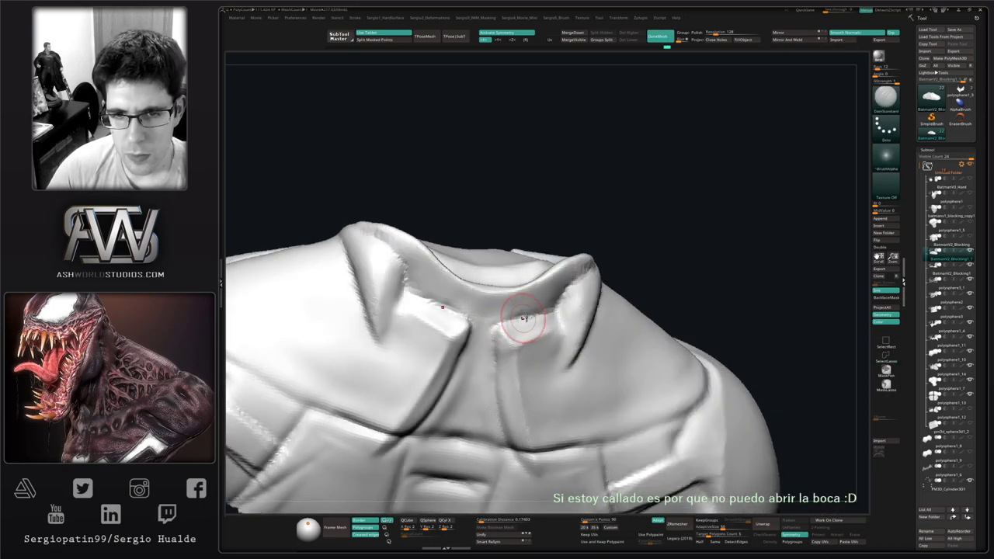
Recarve the seam down the back-of-neck panels' inner edge with DamStandard, undoing the two trial strokes.
right_drag(506, 427, 494, 319)
drag(495, 319, 505, 389)
key(ctrl+z)
drag(493, 344, 510, 417)
key(ctrl+z)
drag(490, 303, 507, 413)
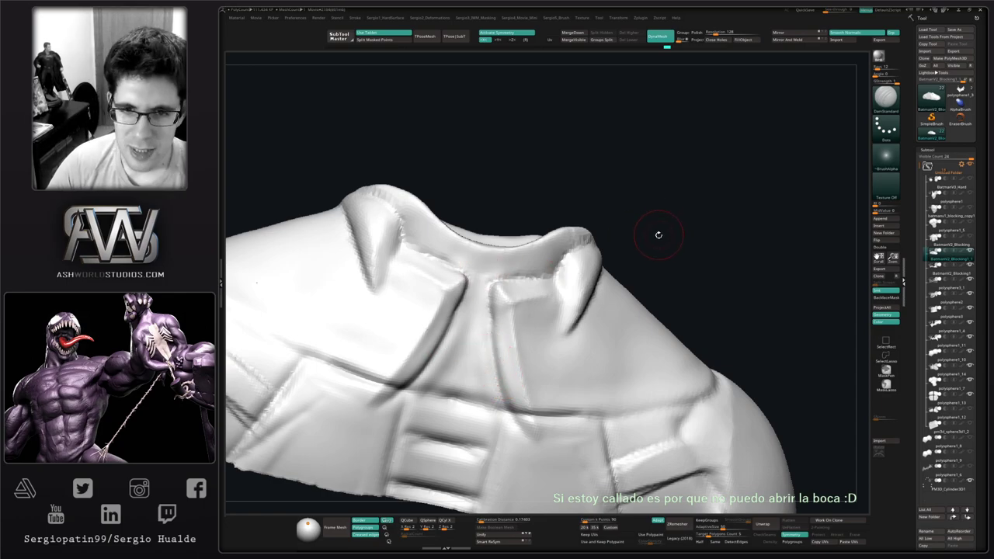
mouse_move(659, 235)
mouse_down()
mouse_move(595, 260)
mouse_move(529, 329)
mouse_move(541, 352)
mouse_up()
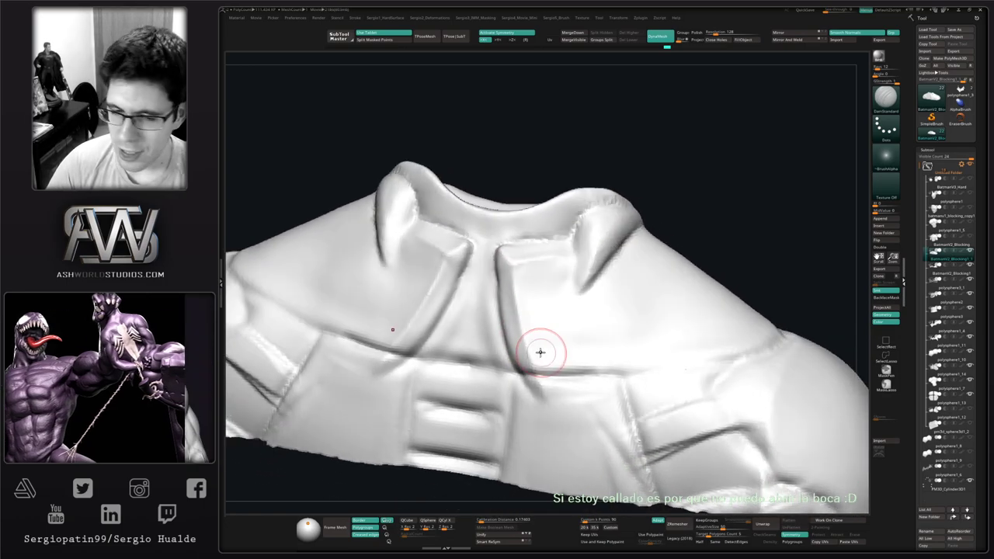
Even out the central strip between the back-of-neck panels with Clay and smoothing strokes, undoing the last stroke.
key(b)
key(m)
key(v)
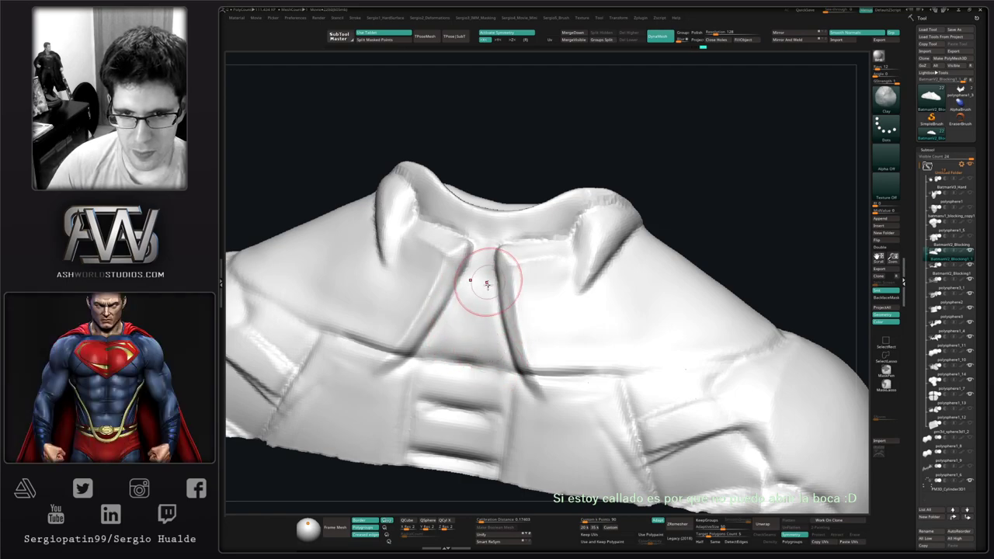
shift+drag(482, 268, 476, 331)
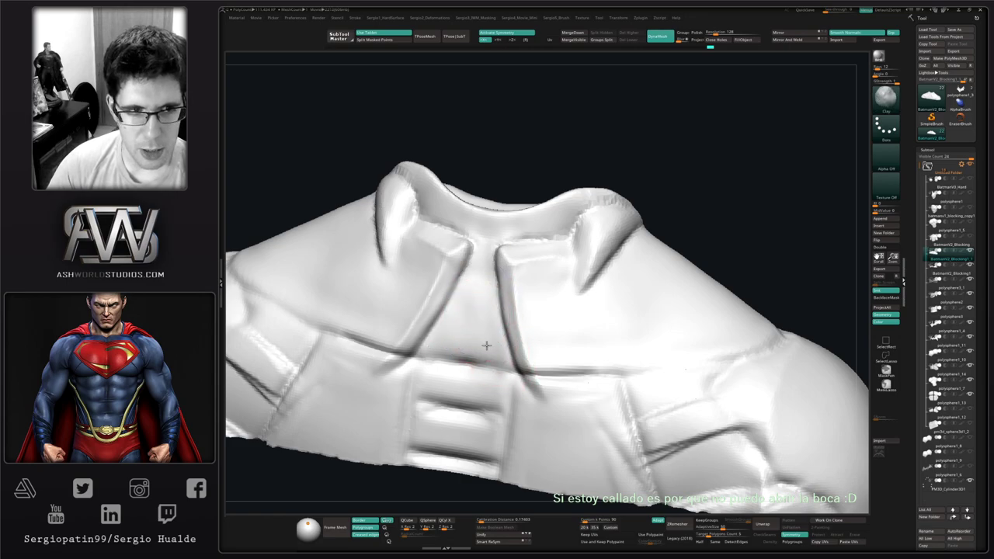
alt+right_drag(486, 346, 494, 401)
shift+drag(484, 331, 482, 310)
key(ctrl+z)
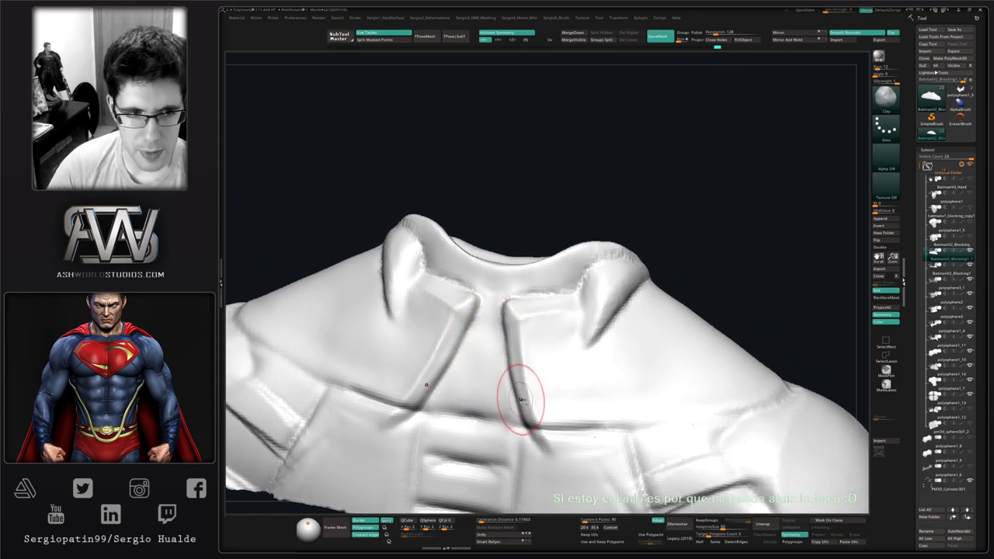
right_drag(523, 399, 519, 342)
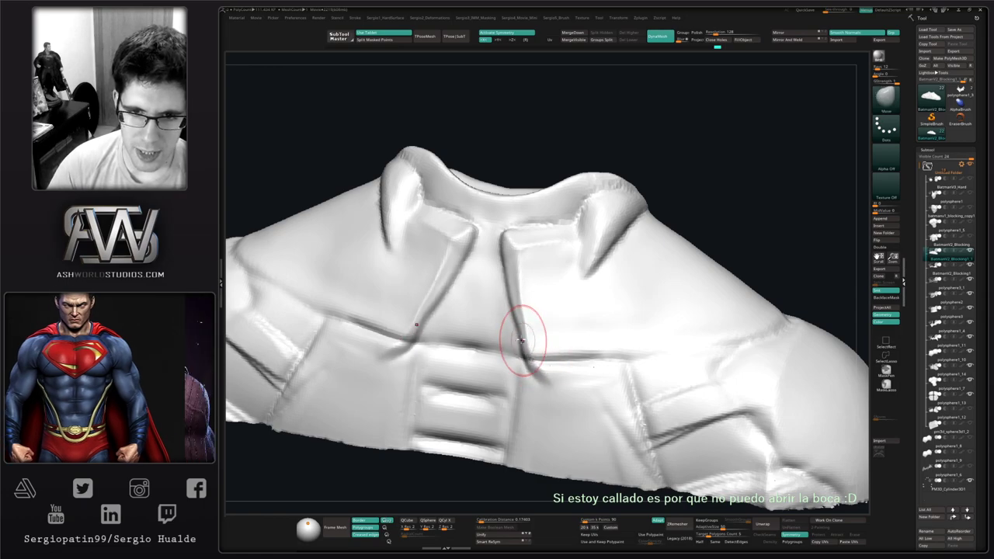
Smooth away the seam ends and diagonal strap details in the band below the back-of-neck panels.
mouse_move(544, 386)
shift+mouse_down()
mouse_move(577, 376)
mouse_move(581, 392)
mouse_move(567, 395)
shift+mouse_up()
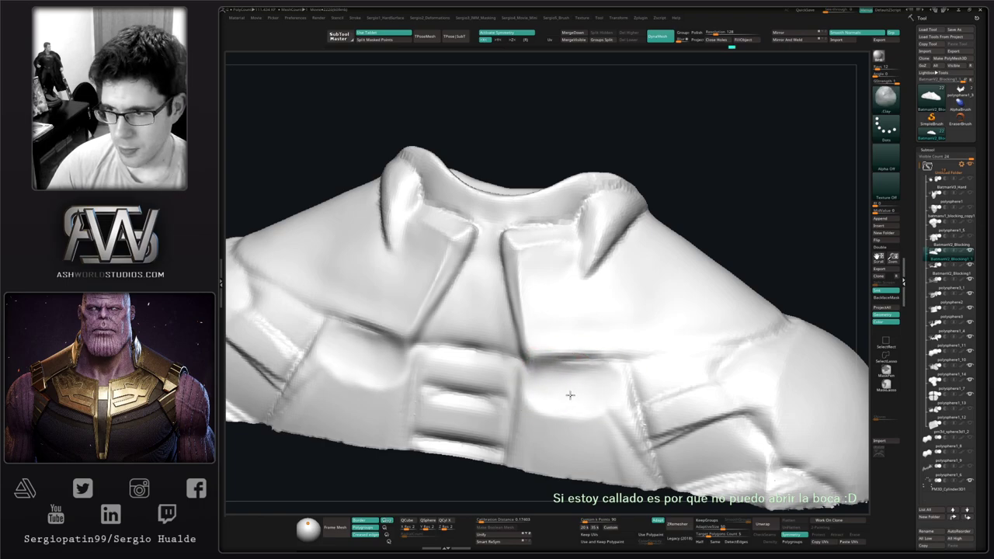
mouse_move(568, 396)
alt+right_down()
mouse_move(551, 344)
mouse_move(661, 342)
mouse_move(532, 337)
mouse_move(568, 355)
mouse_move(562, 289)
mouse_move(555, 303)
mouse_move(567, 284)
mouse_move(561, 333)
mouse_move(548, 267)
alt+right_up()
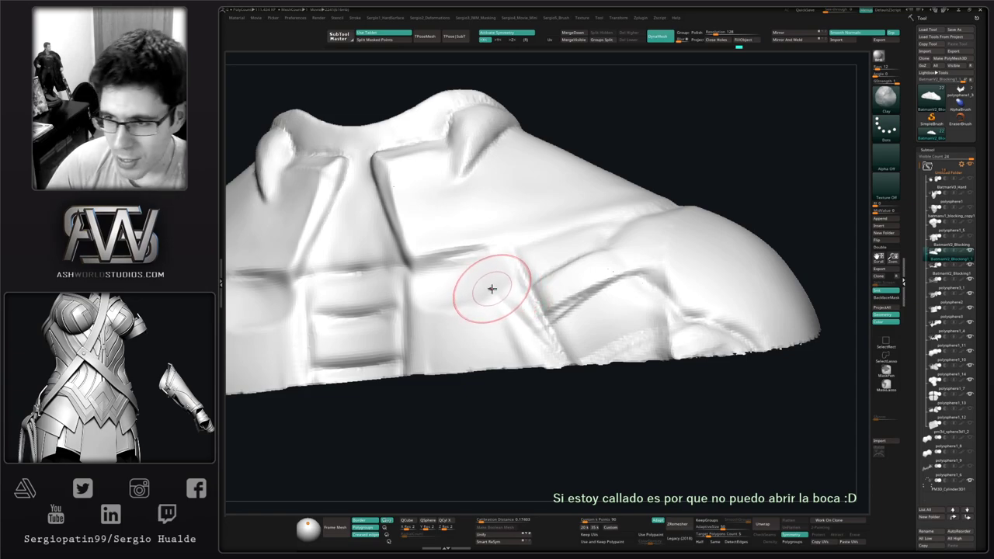
mouse_move(484, 288)
right_down()
mouse_move(505, 318)
mouse_move(538, 305)
mouse_move(557, 262)
right_up()
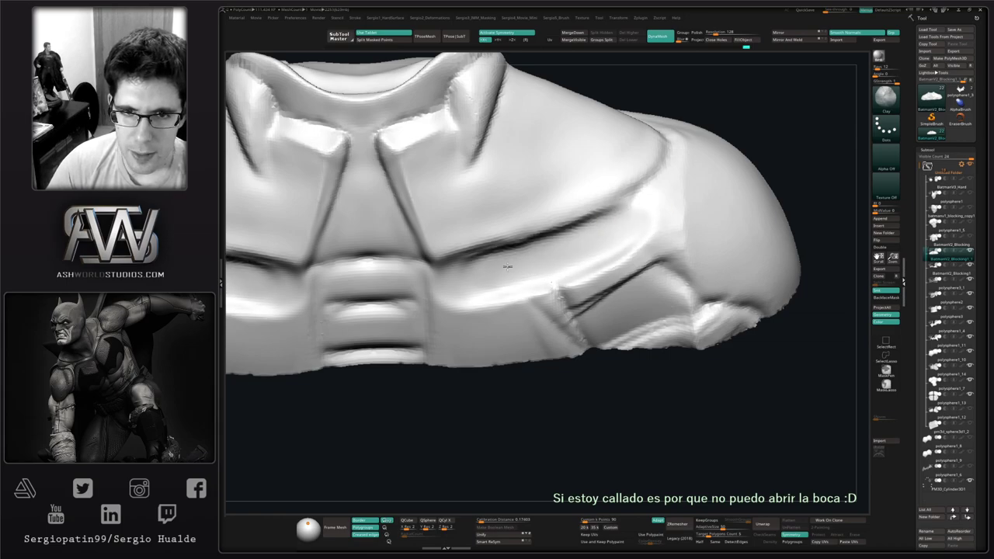
right_drag(573, 290, 579, 309)
ctrl+right_drag(580, 309, 630, 249)
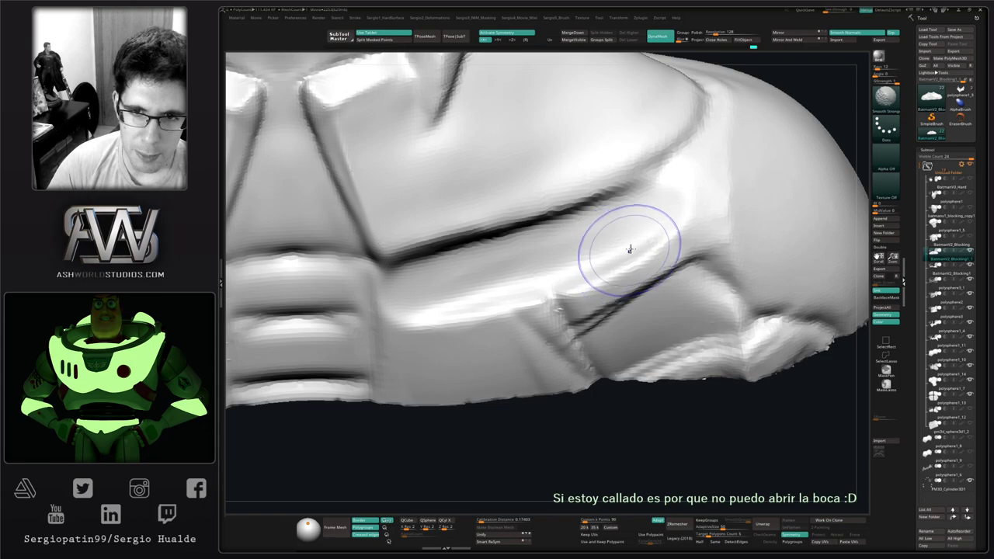
ctrl+right_drag(544, 226, 541, 257)
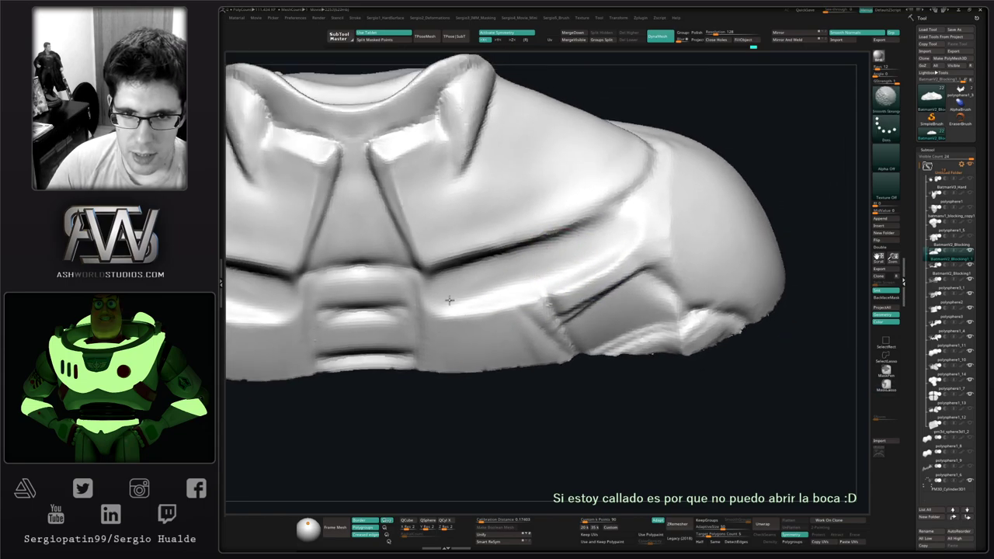
shift+drag(449, 302, 460, 309)
shift+drag(518, 321, 614, 316)
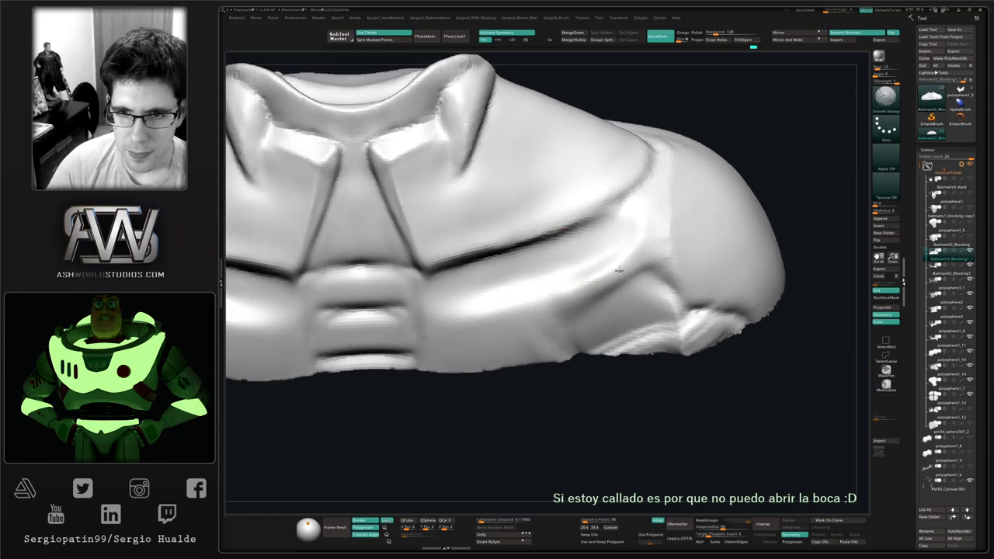
Deepen the seam along the lower edge of the back-of-neck panels with repeated DamStandard strokes.
mouse_move(619, 269)
right_down()
mouse_move(598, 273)
mouse_move(666, 261)
right_up()
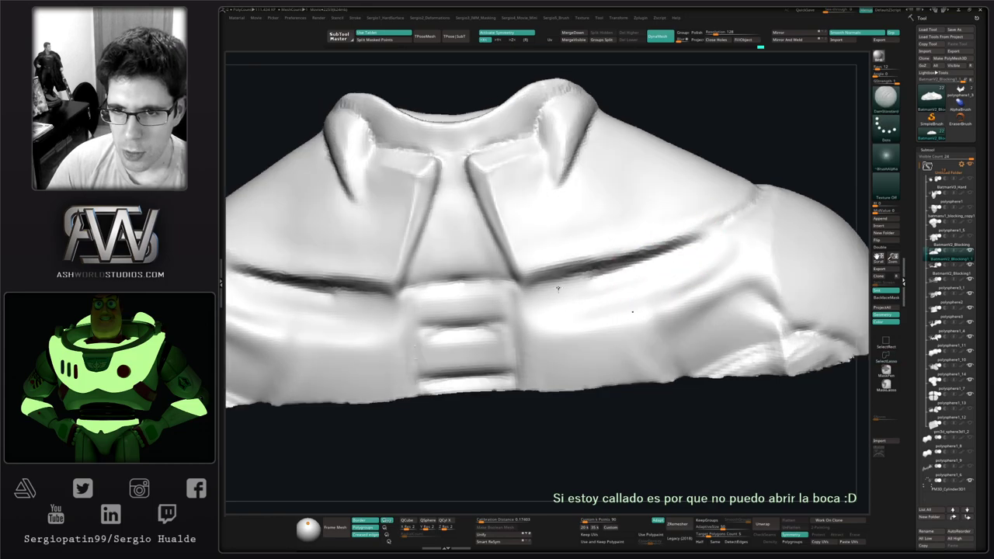
mouse_move(389, 293)
mouse_down()
mouse_move(520, 296)
mouse_move(423, 320)
mouse_move(539, 321)
mouse_up()
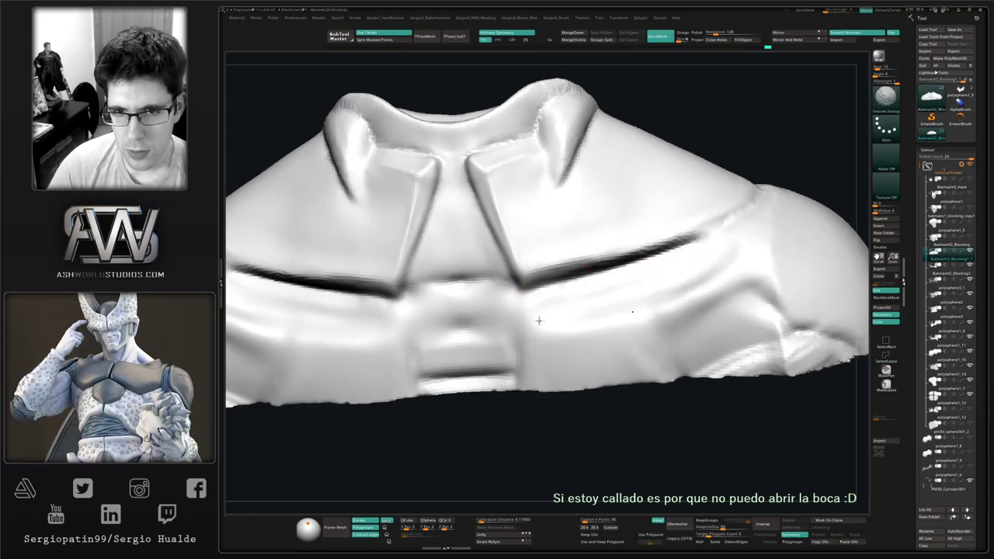
right_drag(633, 282, 526, 295)
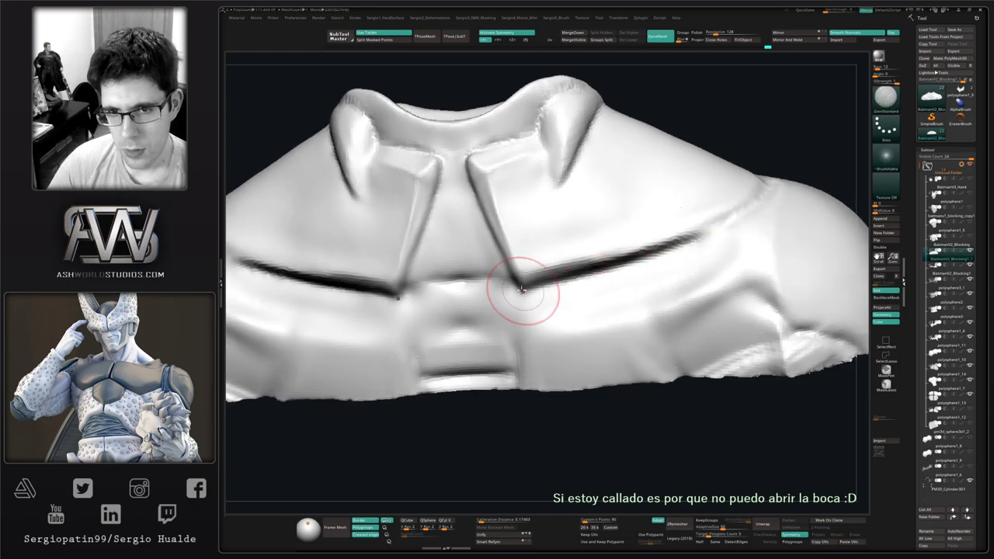
drag(521, 286, 659, 256)
drag(566, 279, 671, 247)
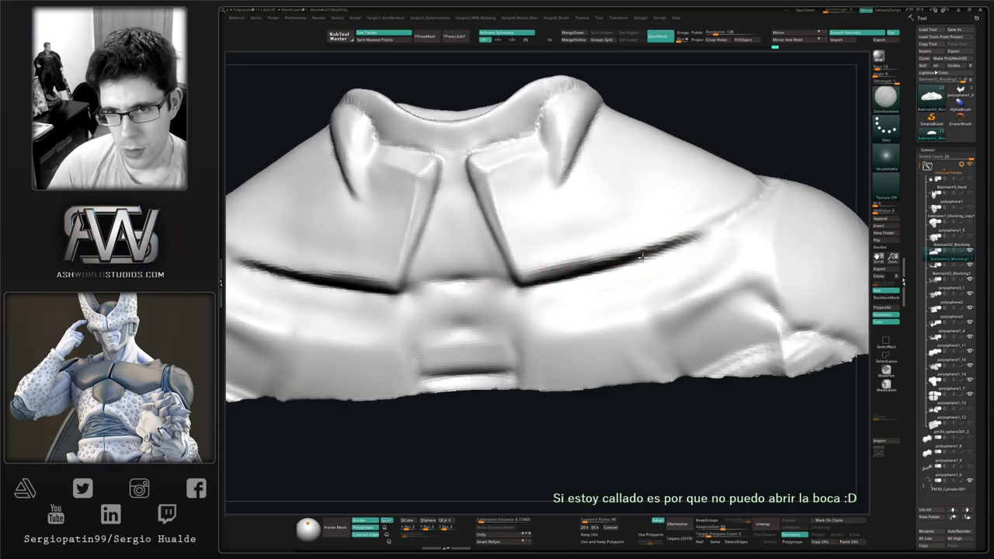
drag(535, 288, 618, 265)
Adjust the lower edge of the back-of-neck panels with the Move brush, undoing the first trial stroke.
key(b)
key(m)
key(v)
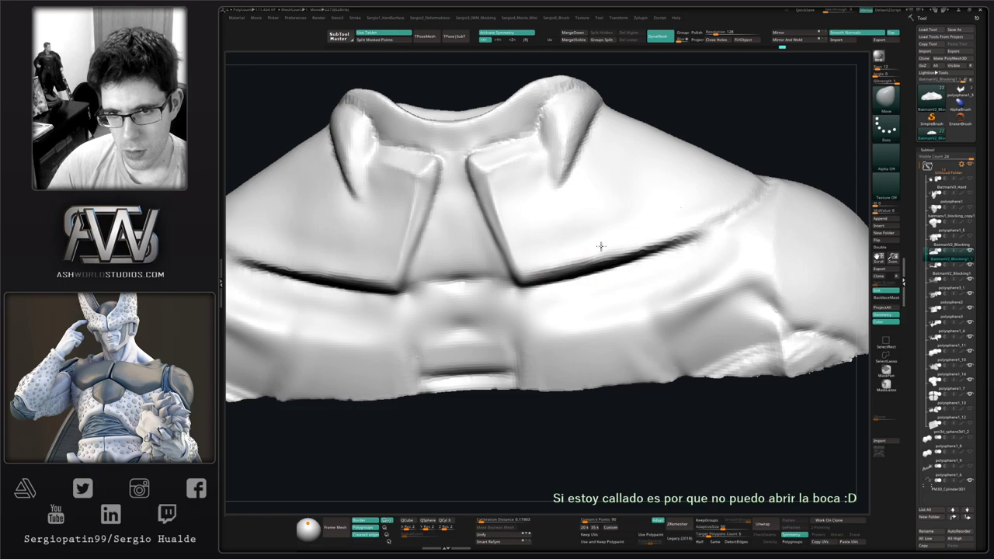
mouse_move(615, 261)
ctrl+right_down()
mouse_move(615, 210)
mouse_move(653, 242)
mouse_move(650, 211)
mouse_move(595, 309)
mouse_move(575, 289)
mouse_move(583, 337)
mouse_move(595, 344)
ctrl+right_up()
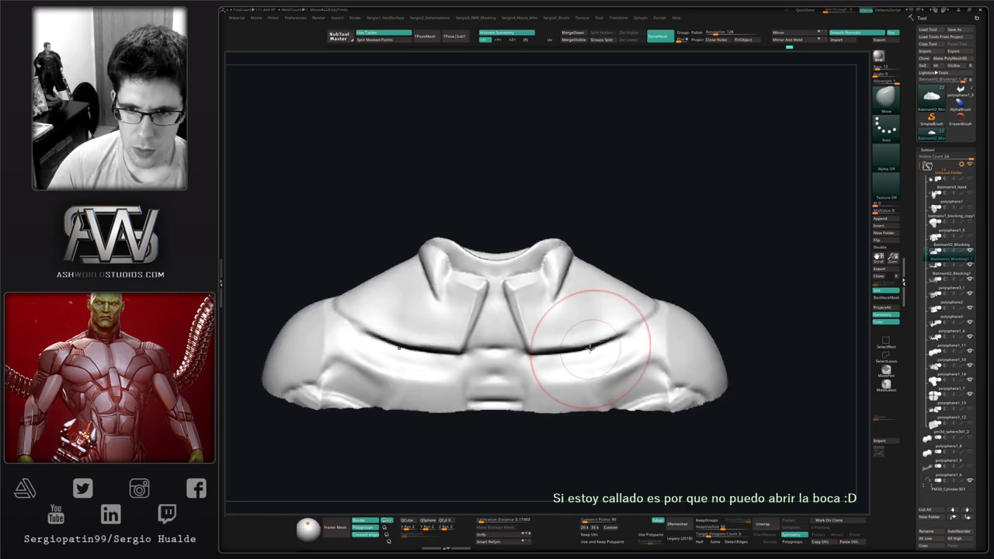
drag(623, 339, 586, 338)
key(ctrl+z)
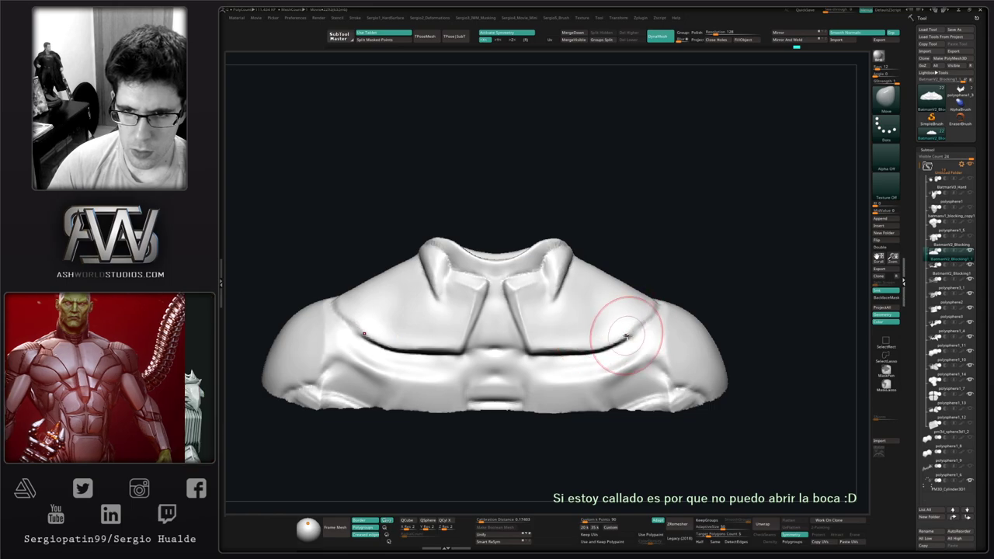
right_drag(627, 335, 657, 339)
drag(613, 349, 625, 343)
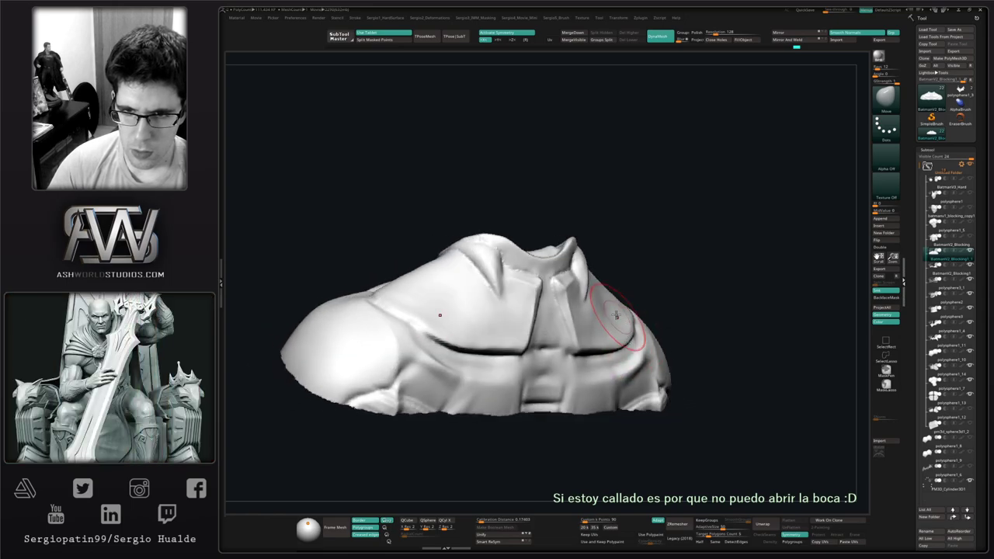
Reshape the lower contour and inner corners of the back-of-neck panels with the Move brush at varying brush sizes.
shift+right_drag(602, 321, 609, 335)
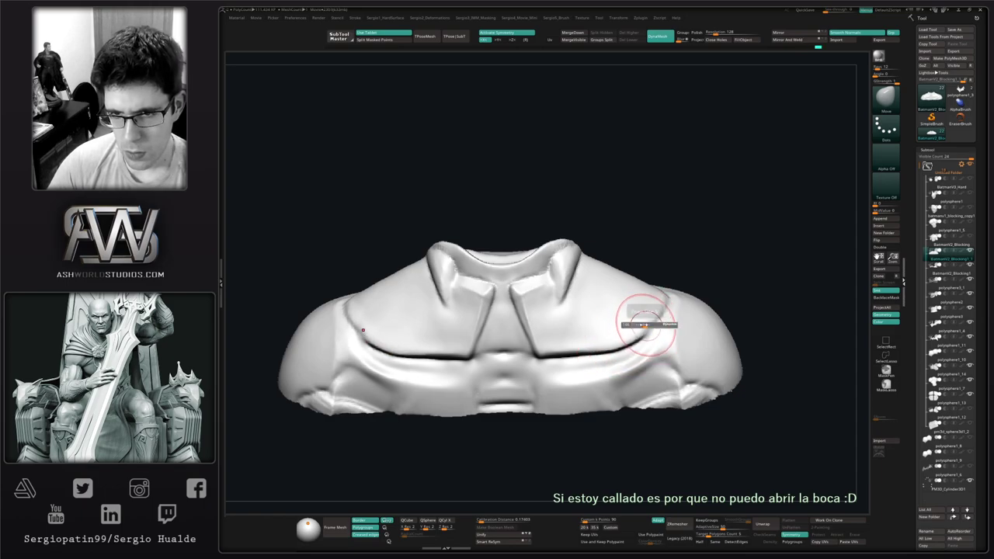
right_drag(645, 323, 657, 327)
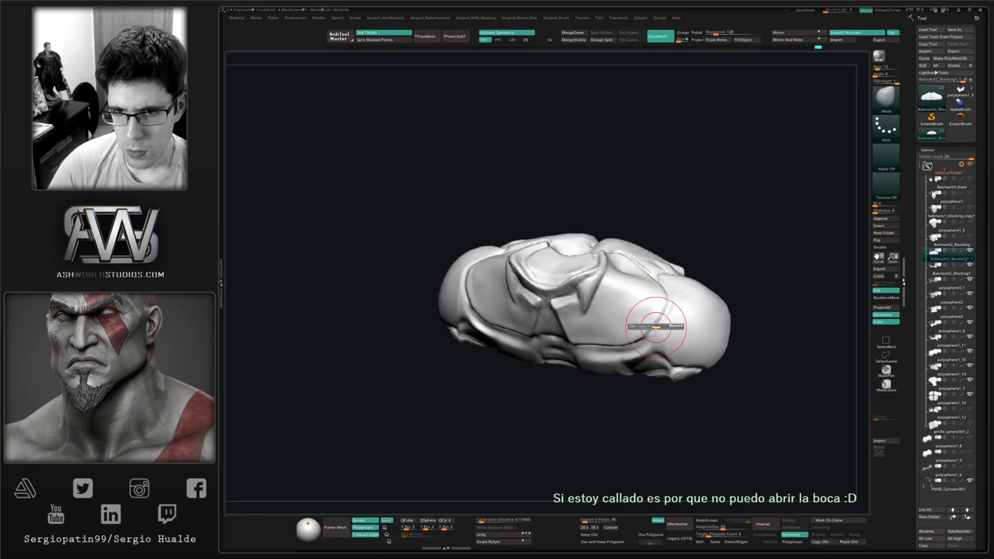
right_drag(658, 324, 624, 317)
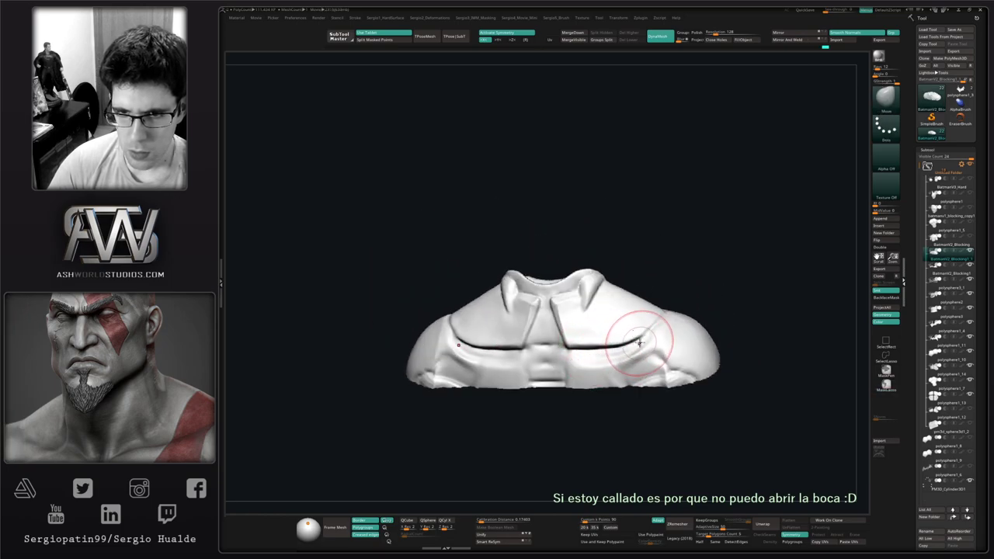
drag(634, 340, 634, 344)
mouse_move(633, 346)
right_down()
mouse_move(624, 334)
mouse_move(662, 253)
mouse_move(646, 260)
mouse_move(657, 270)
mouse_move(617, 288)
right_up()
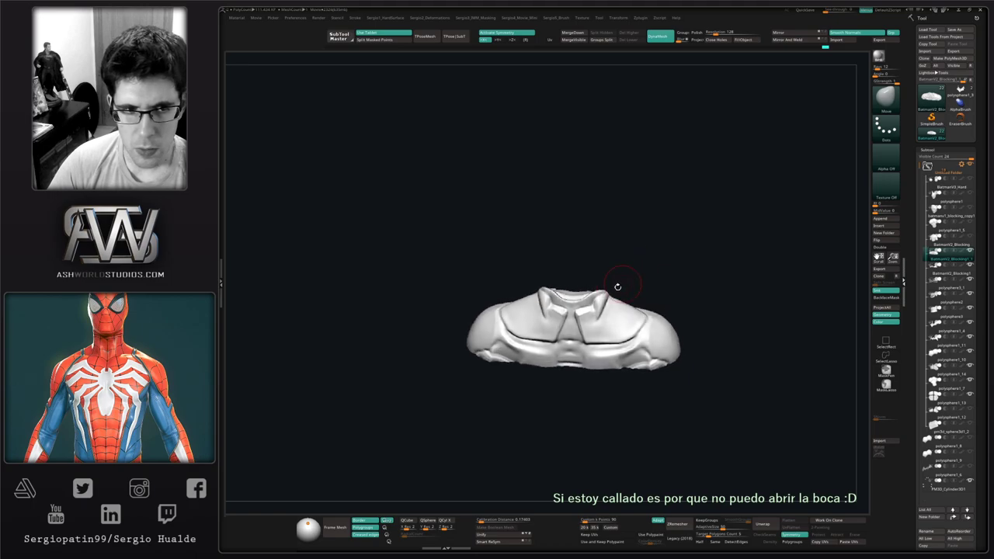
mouse_move(577, 333)
ctrl+right_down()
mouse_move(579, 361)
mouse_move(580, 326)
mouse_move(578, 340)
ctrl+right_up()
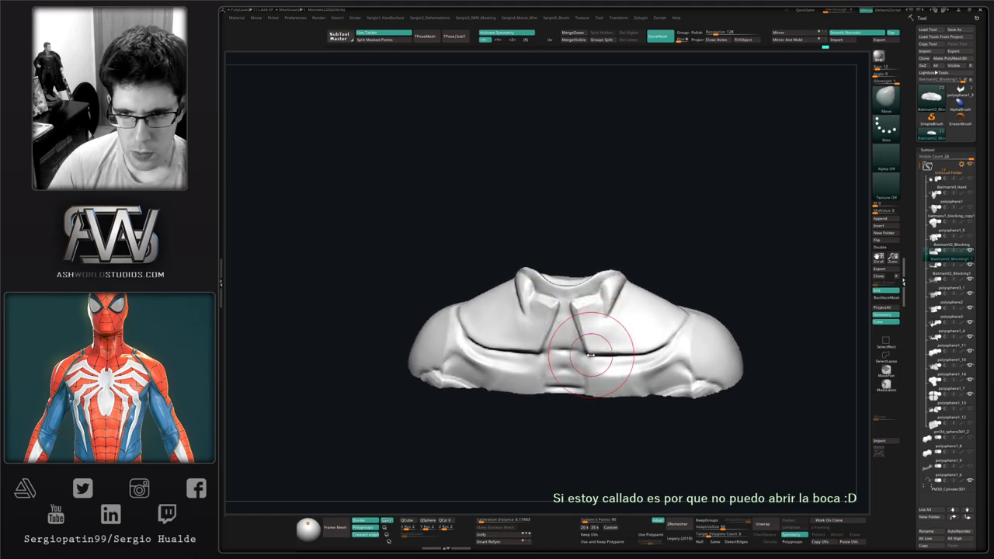
mouse_move(590, 355)
mouse_down()
mouse_move(594, 371)
mouse_move(620, 354)
mouse_move(619, 363)
mouse_move(591, 360)
mouse_move(611, 357)
mouse_up()
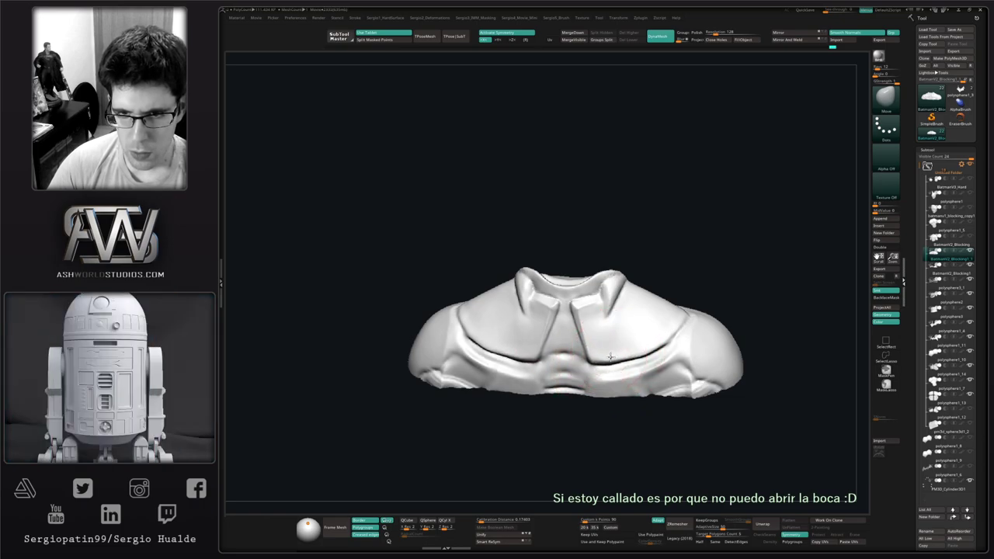
mouse_move(626, 350)
right_down()
mouse_move(614, 355)
mouse_move(640, 349)
mouse_move(668, 315)
mouse_move(633, 303)
right_up()
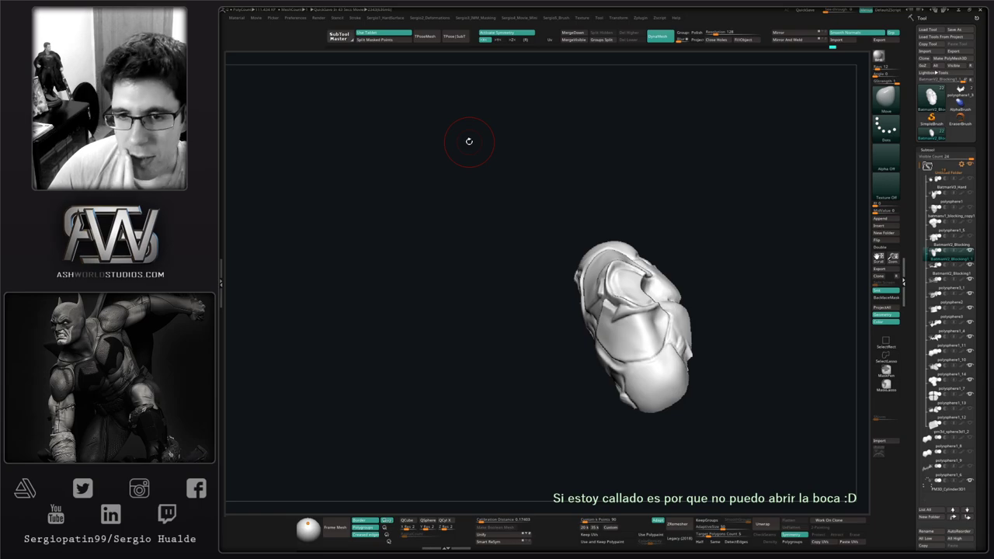
Compare the isolated plate with the full armor and sharpen the crease beside the collar fold with DamStandard strokes.
drag(641, 220, 533, 316)
mouse_move(534, 316)
right_down()
mouse_move(529, 275)
mouse_move(526, 315)
right_up()
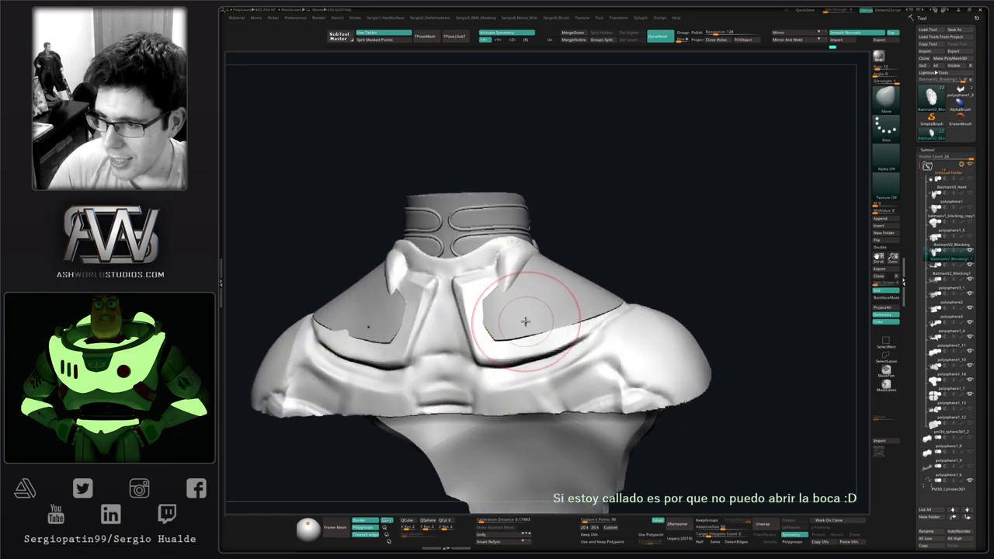
drag(525, 321, 529, 290)
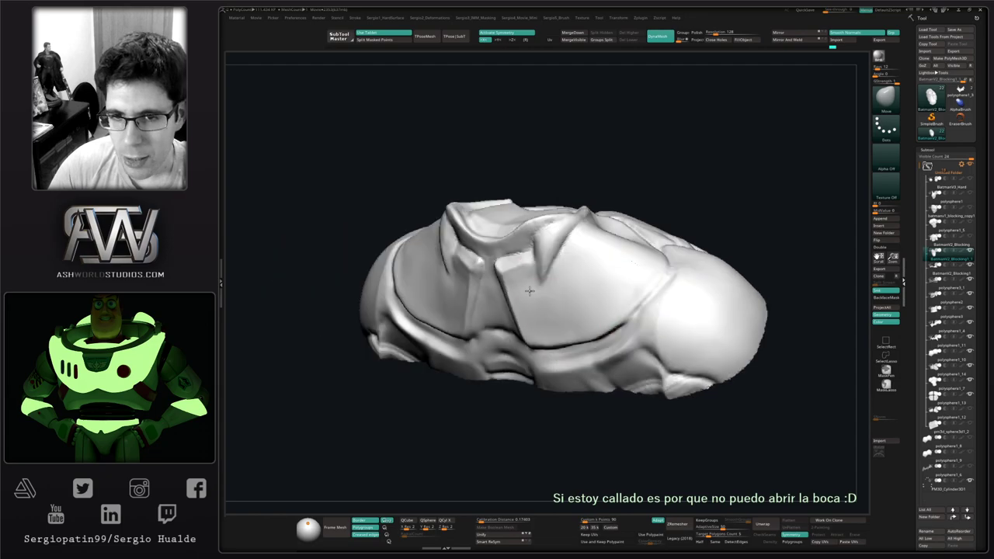
mouse_move(530, 291)
right_down()
mouse_move(556, 289)
mouse_move(537, 273)
mouse_move(550, 292)
right_up()
key(s)
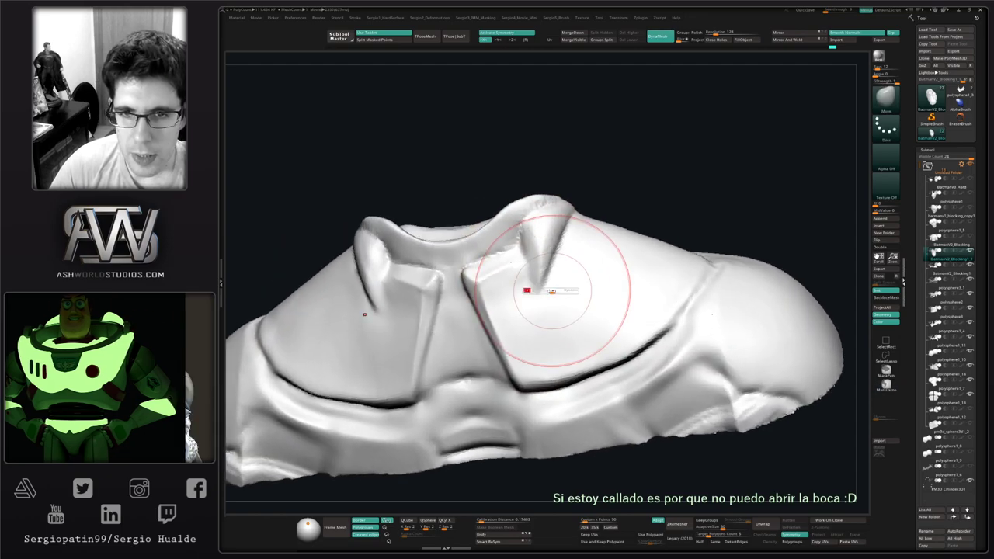
key(b)
key(d)
key(s)
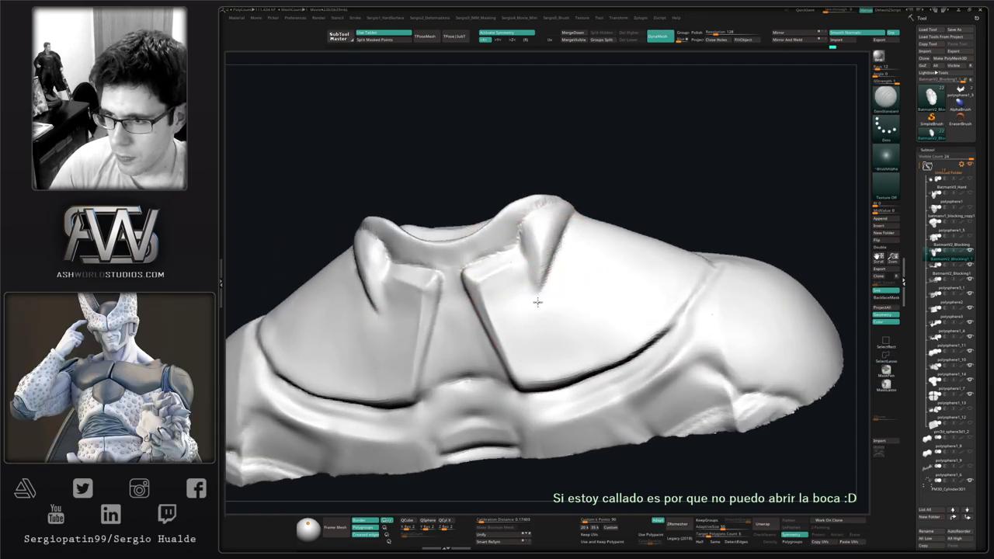
drag(538, 302, 513, 308)
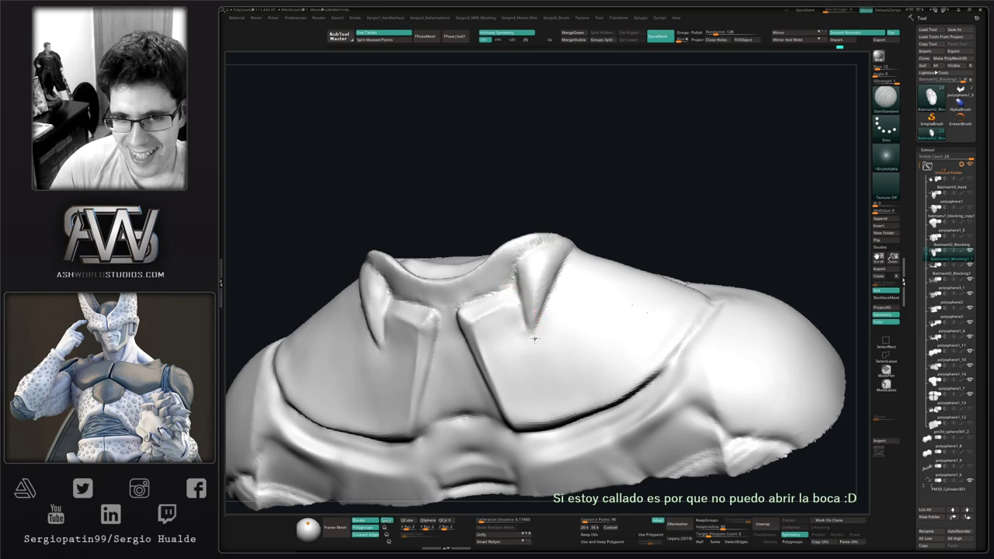
drag(558, 271, 572, 250)
mouse_move(562, 272)
ctrl+right_down()
mouse_move(551, 344)
mouse_move(568, 313)
mouse_move(528, 312)
ctrl+right_up()
mouse_move(535, 278)
right_down()
mouse_move(497, 335)
mouse_move(568, 288)
mouse_move(549, 315)
mouse_move(546, 290)
right_up()
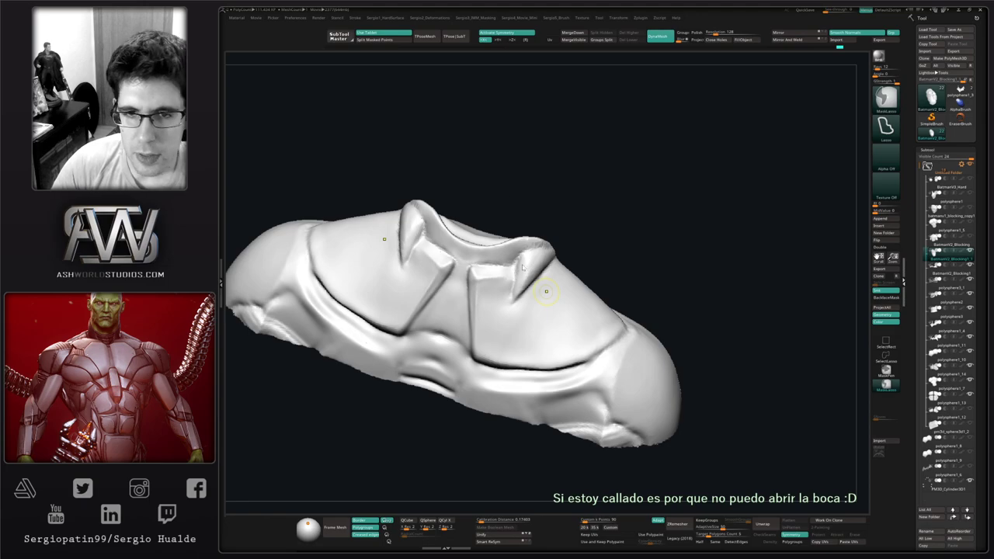
Clone the sculpted trapezius plate as a separate tool and open that clone for editing.
key(ctrl)
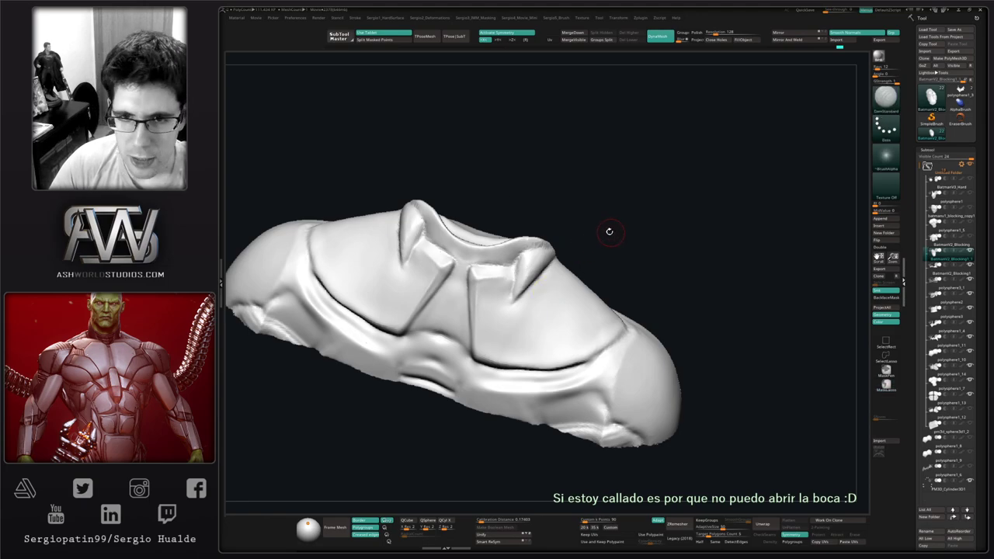
right_drag(610, 232, 590, 234)
key(4)
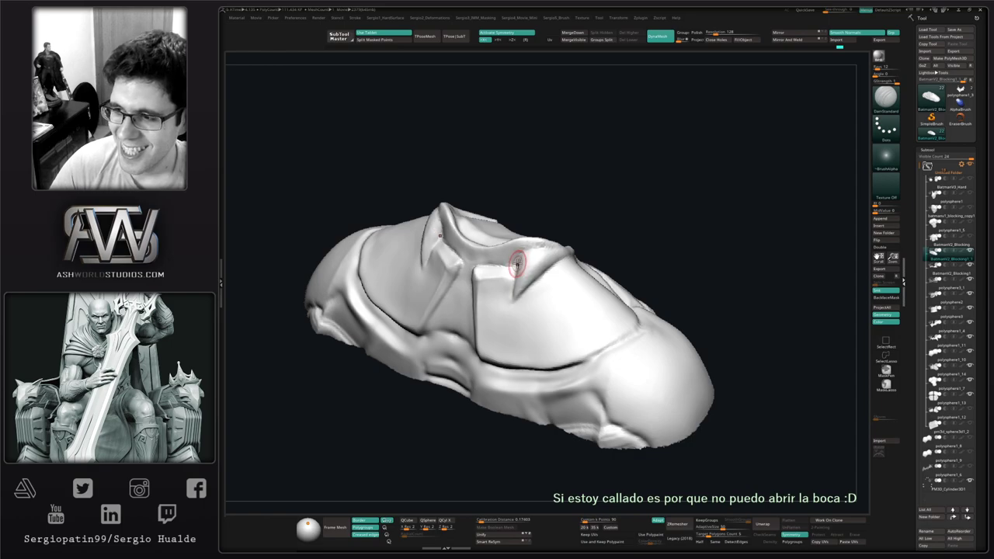
key(4)
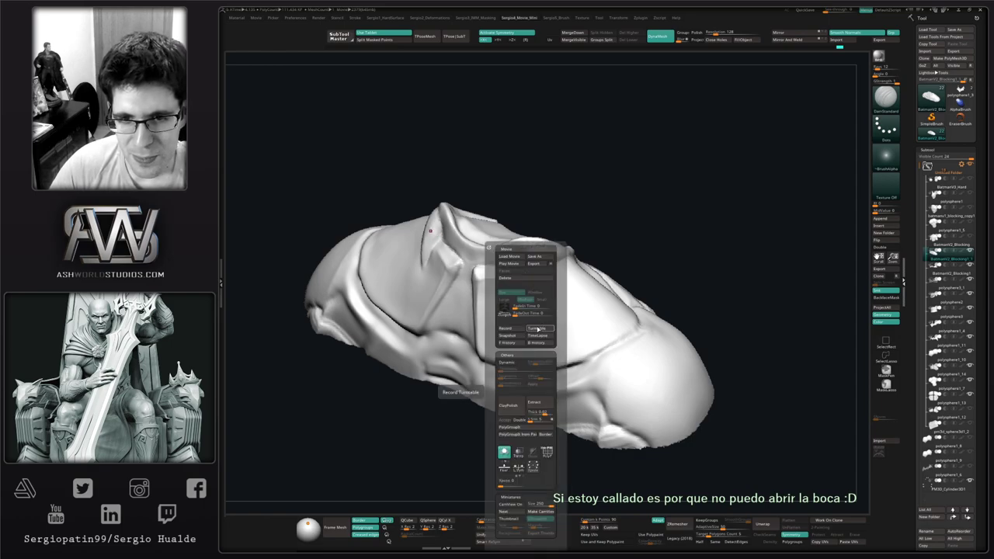
click(536, 336)
alt+right_drag(570, 342, 614, 274)
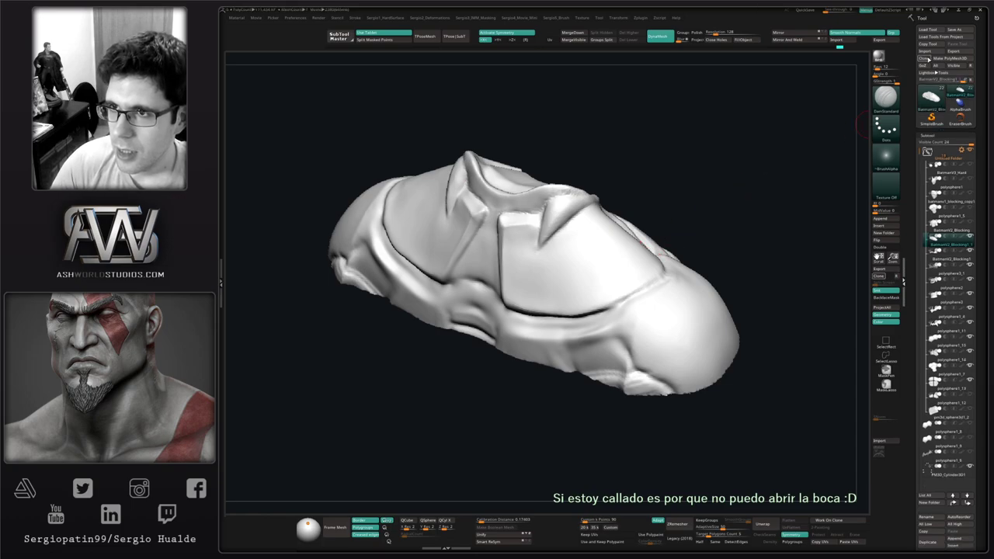
click(961, 93)
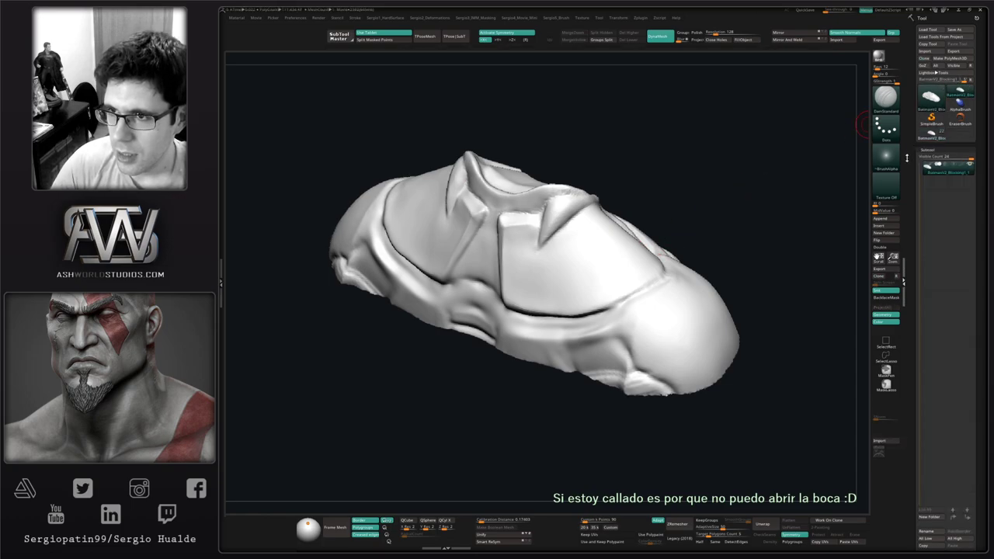
mouse_move(548, 279)
right_down()
mouse_move(536, 268)
mouse_move(536, 302)
mouse_move(542, 264)
mouse_move(582, 261)
right_up()
Draw crossing Topology brush curves on the back-of-neck panel and generate a single mirrored quad patch from them.
key(b)
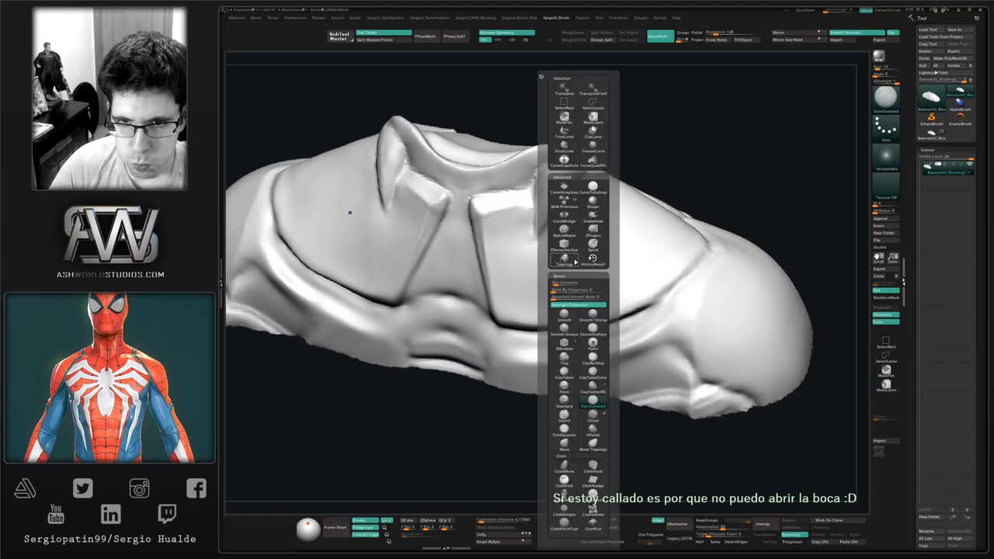
click(575, 261)
drag(518, 258, 604, 234)
drag(533, 289, 600, 271)
drag(542, 239, 564, 306)
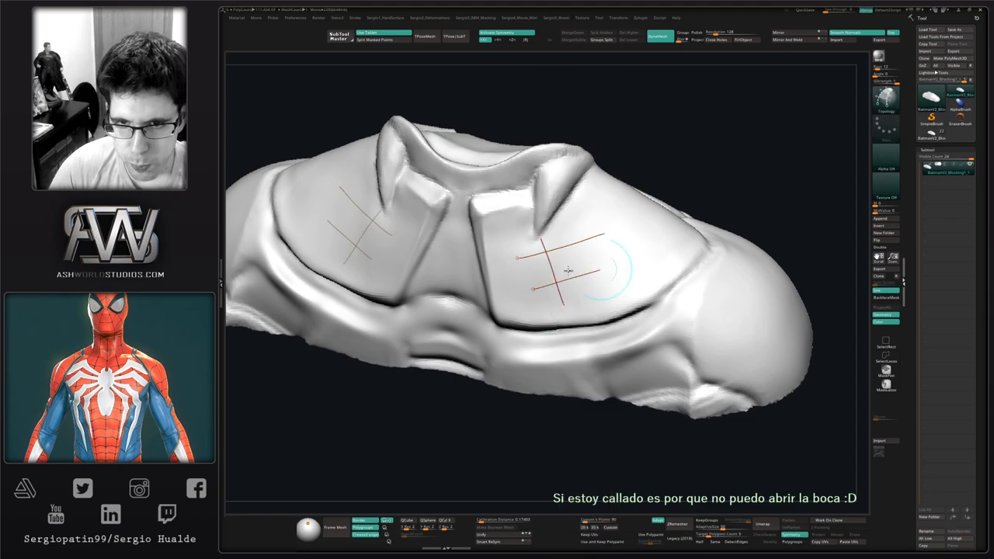
drag(575, 225, 593, 301)
alt+click(618, 270)
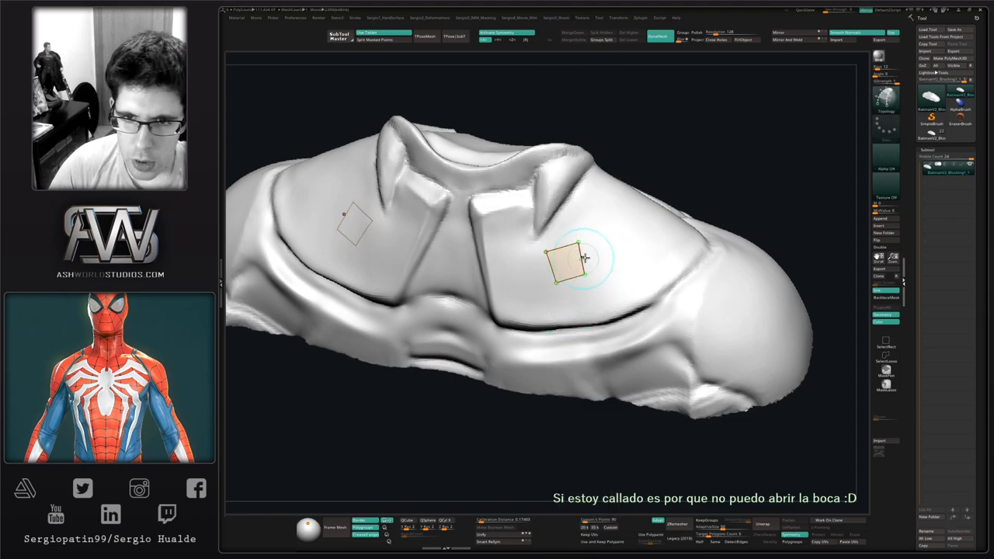
click(611, 249)
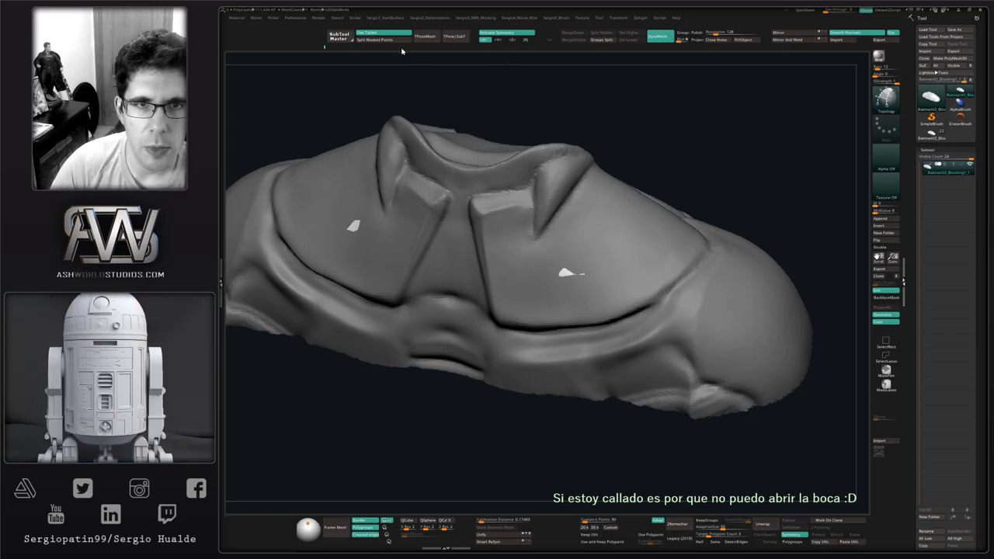
Clear the mask, split the new quad patches into their own subtool and select that subtool.
ctrl+click(403, 74)
ctrl+click(402, 80)
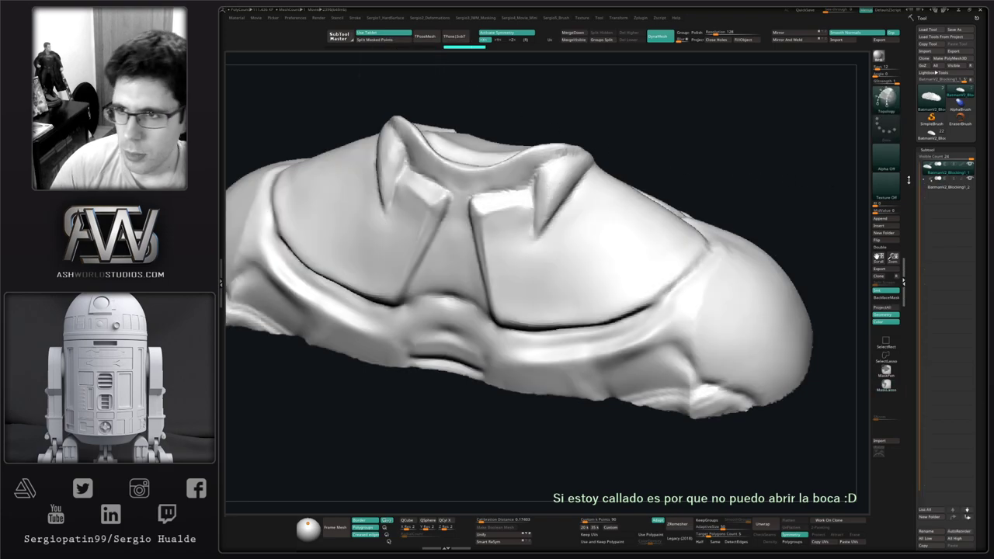
click(931, 187)
key(alt+s)
key(alt+t)
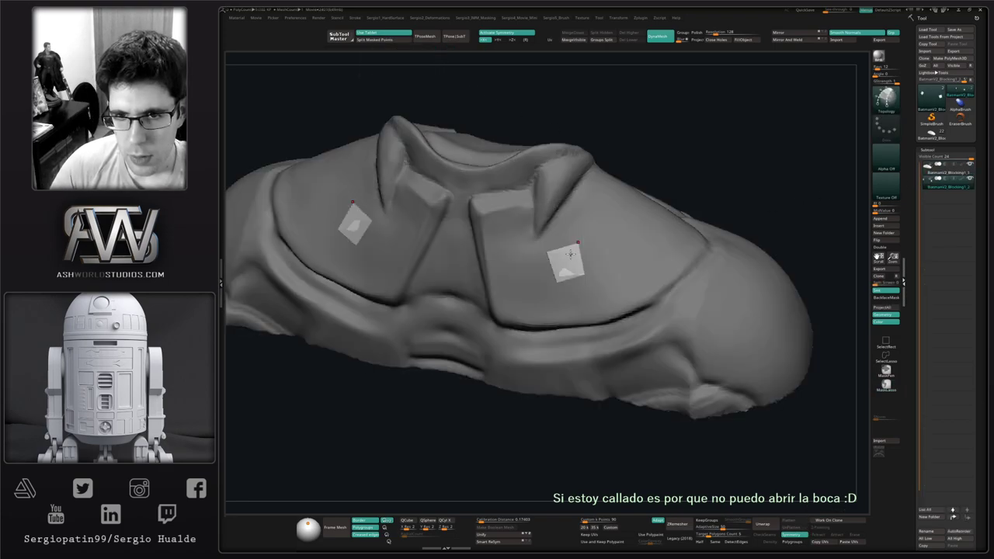
Extrude an edge of the quad patch with ZModeler, using Expand Sides and Don't Force Symmetrical, to add a second quad.
ctrl+right_drag(571, 261, 573, 270)
key(b)
key(z)
key(m)
key(space)
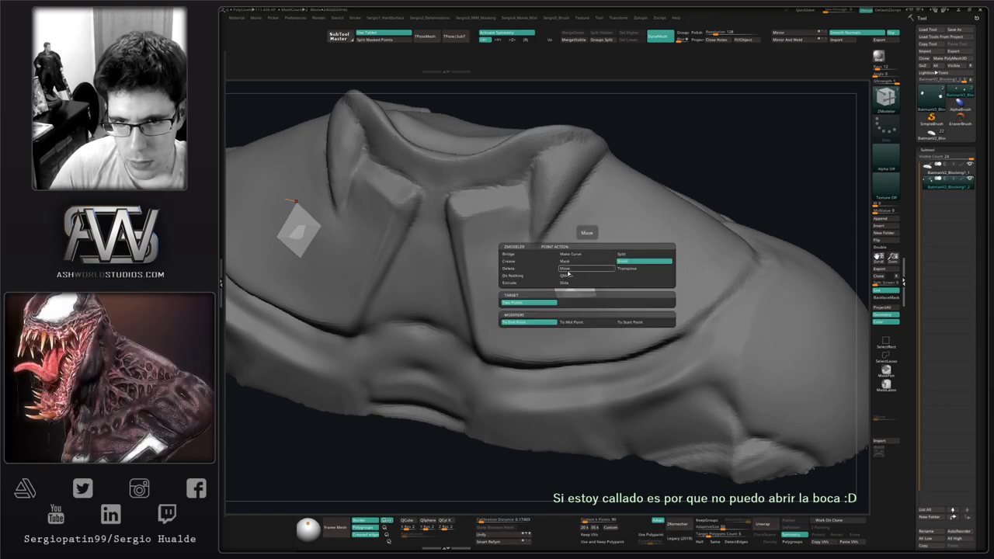
click(522, 283)
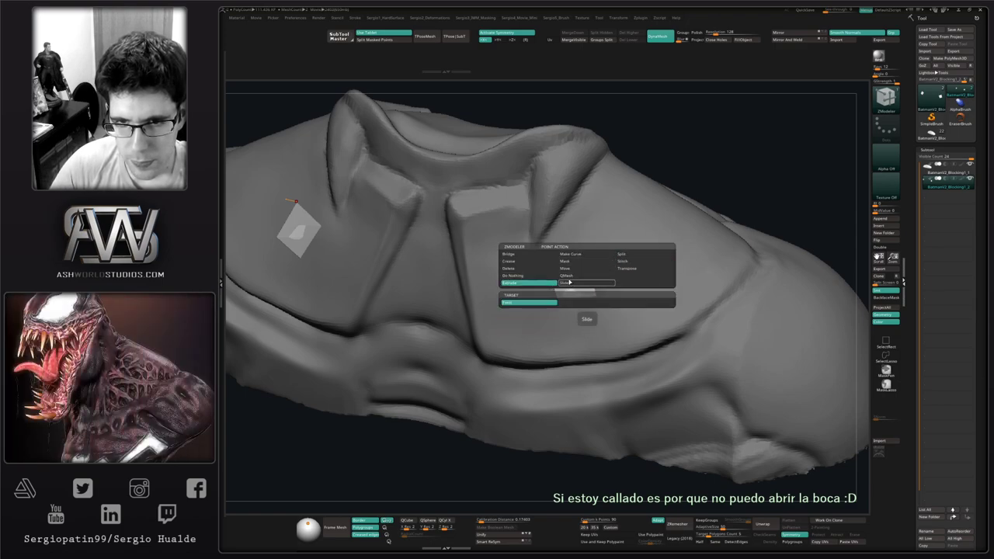
key(space)
click(537, 335)
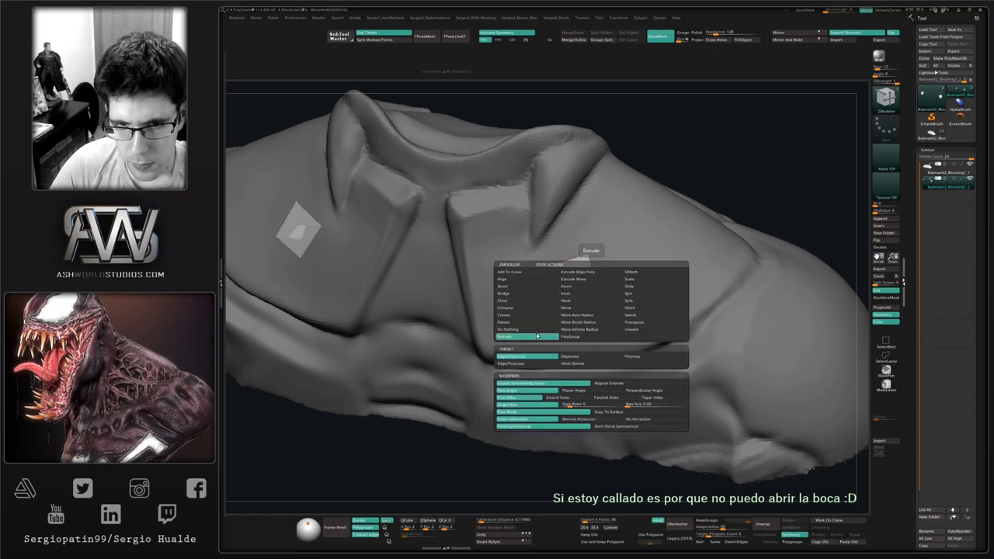
click(581, 398)
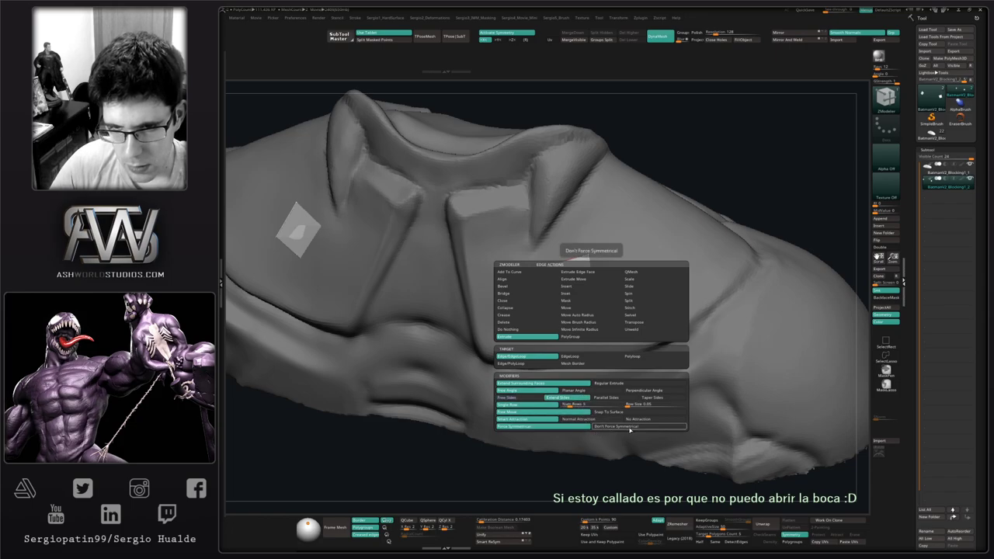
click(627, 428)
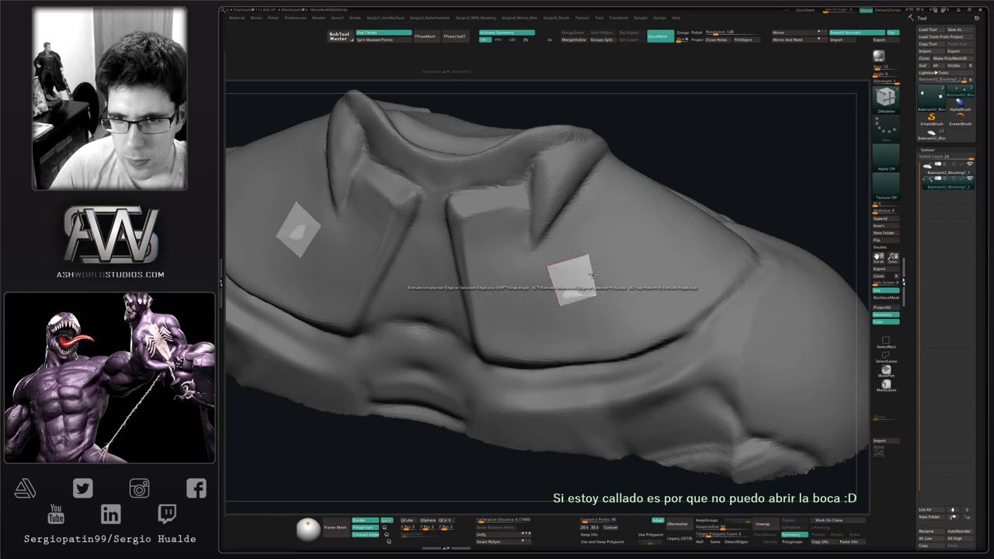
drag(601, 274, 551, 287)
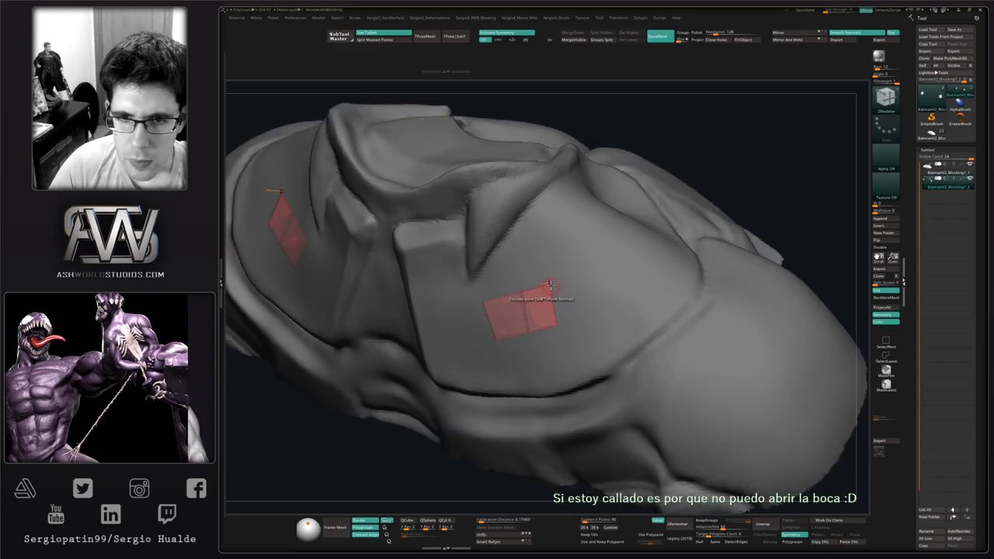
Set the ZModeler point action to Move with Snap To Surface and fit the two quads' corners to the back-of-neck panel's outline.
key(space)
click(540, 298)
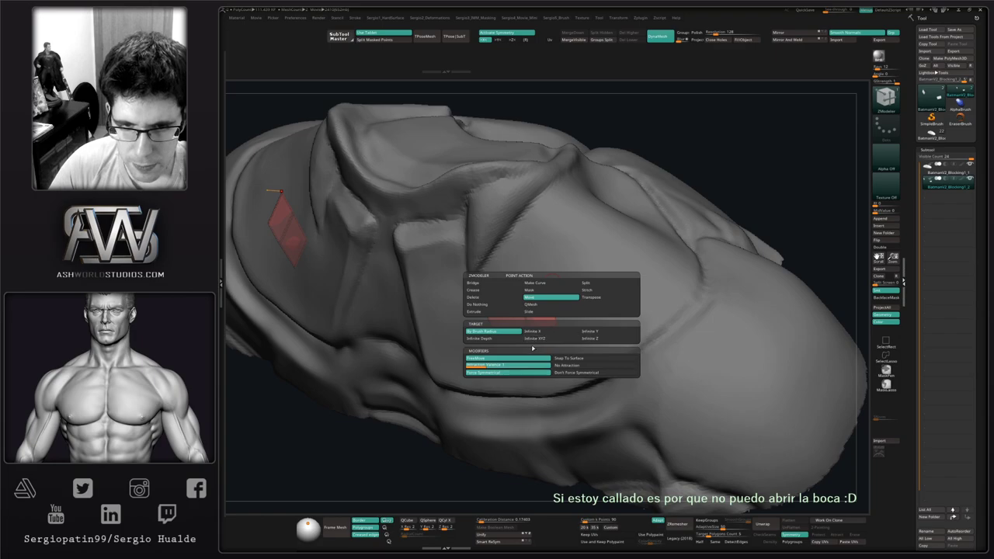
click(572, 360)
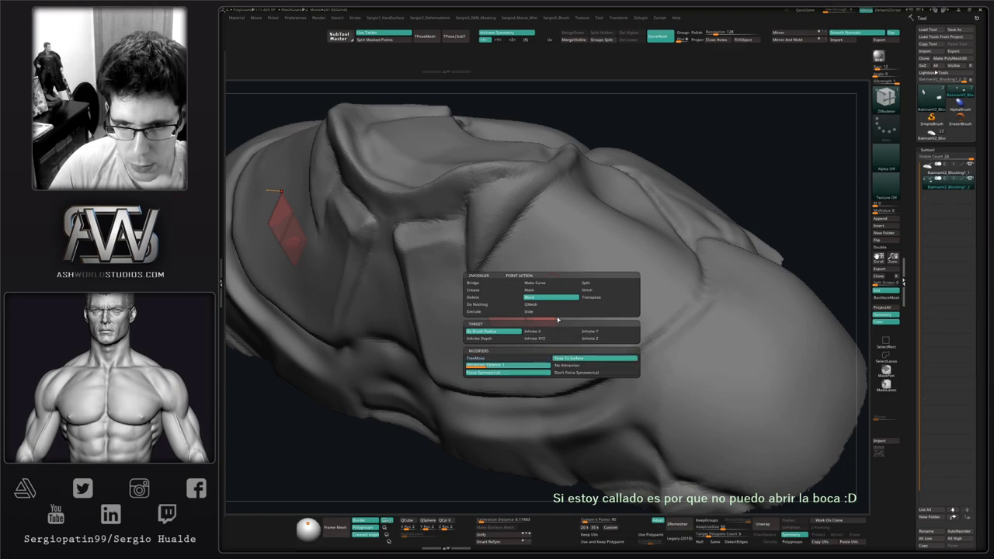
right_drag(552, 275, 553, 284)
drag(551, 284, 515, 287)
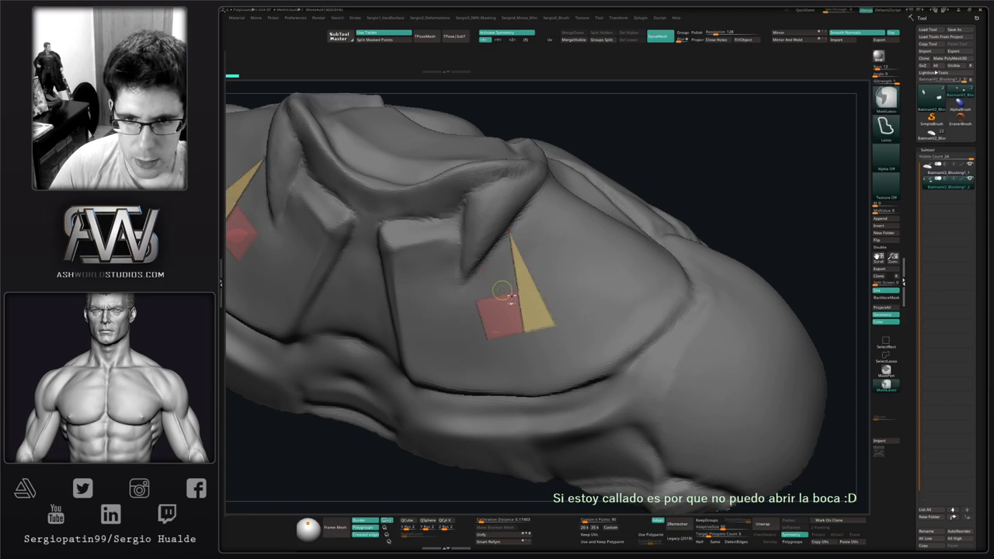
key(ctrl+w)
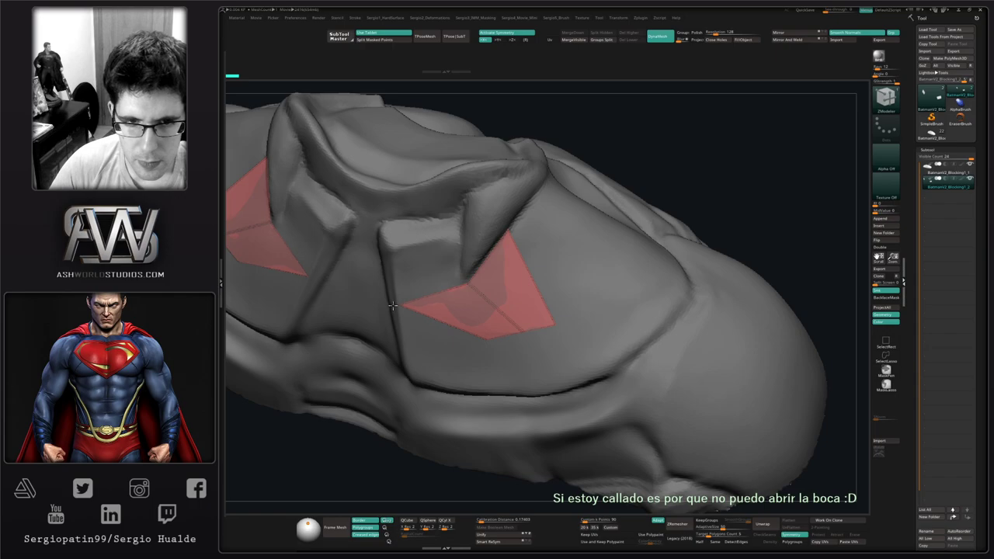
right_drag(510, 311, 536, 305)
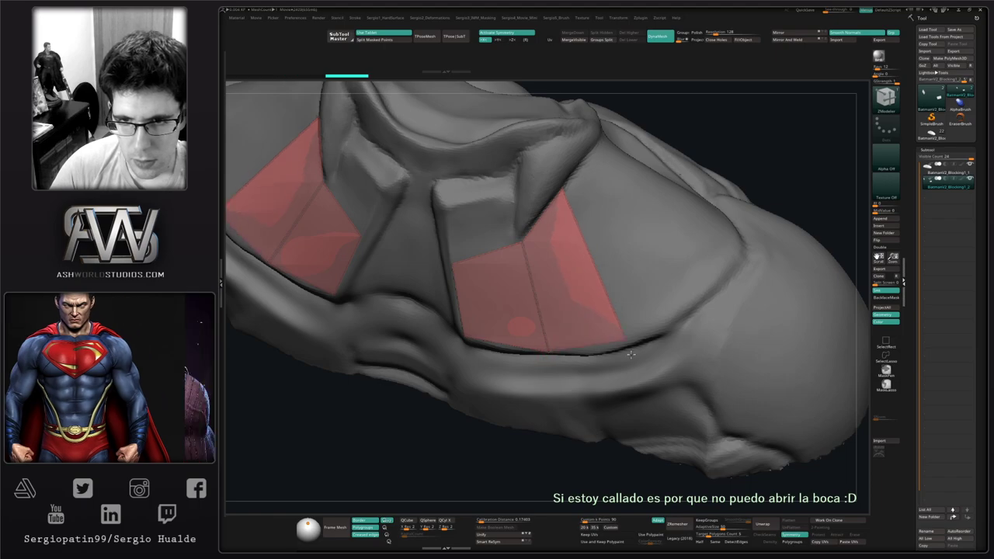
Extrude the patch's outer edge to add a third quad along the panel and unify the patch into one polygroup.
right_drag(636, 291, 512, 332)
drag(510, 311, 507, 212)
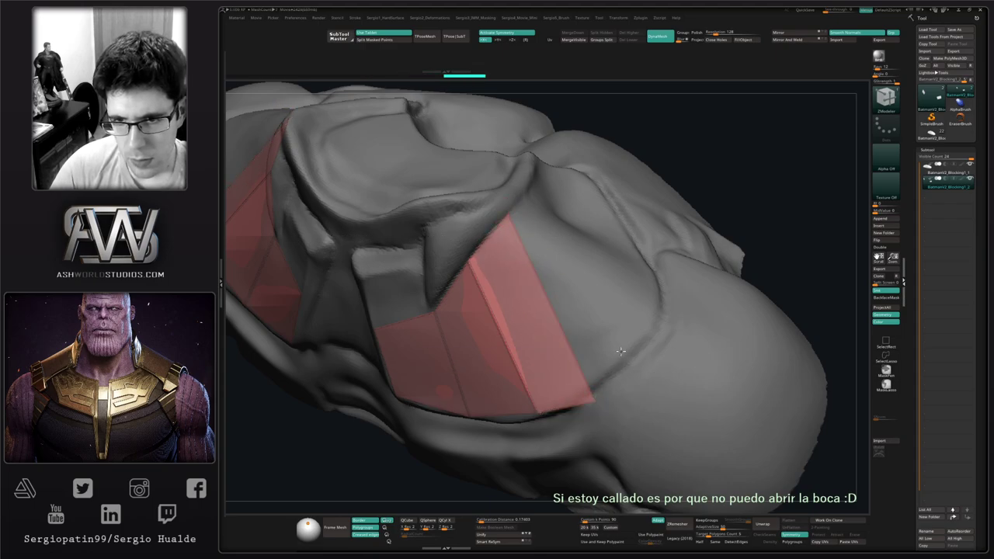
right_drag(601, 377, 548, 373)
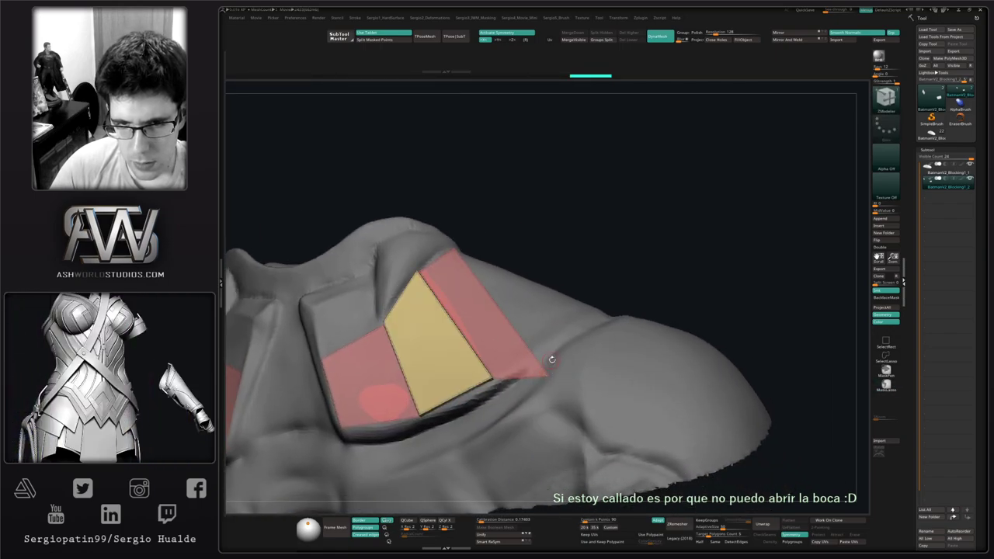
drag(553, 361, 563, 396)
key(ctrl+z)
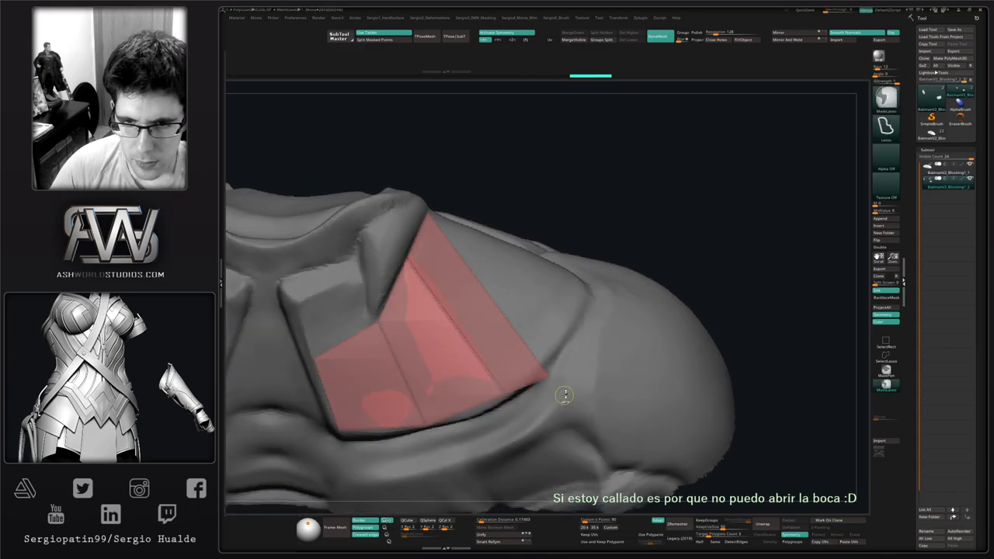
Mask the patch except its lower outer corner and reposition that corner against the panel border with the Move brush.
ctrl+click(654, 288)
mouse_move(651, 289)
mouse_down()
mouse_move(588, 303)
mouse_move(575, 326)
mouse_up()
key(b)
key(m)
key(v)
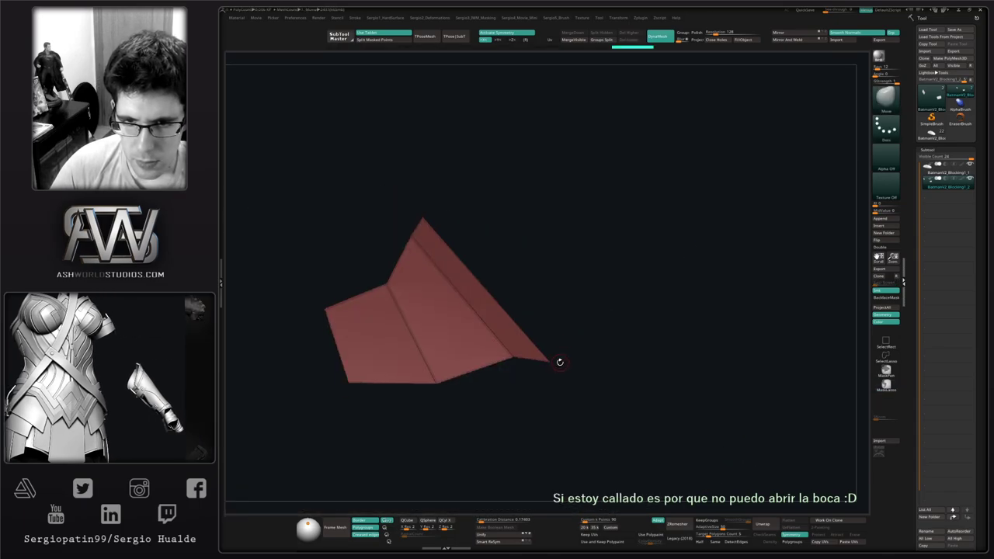
drag(551, 365, 556, 334)
key(alt+s)
right_drag(558, 333, 579, 317)
Extrude the patch's outer edge with ZModeler to add a fourth quad and snap its new corners to the sculpted panel's borders.
key(b)
key(z)
key(m)
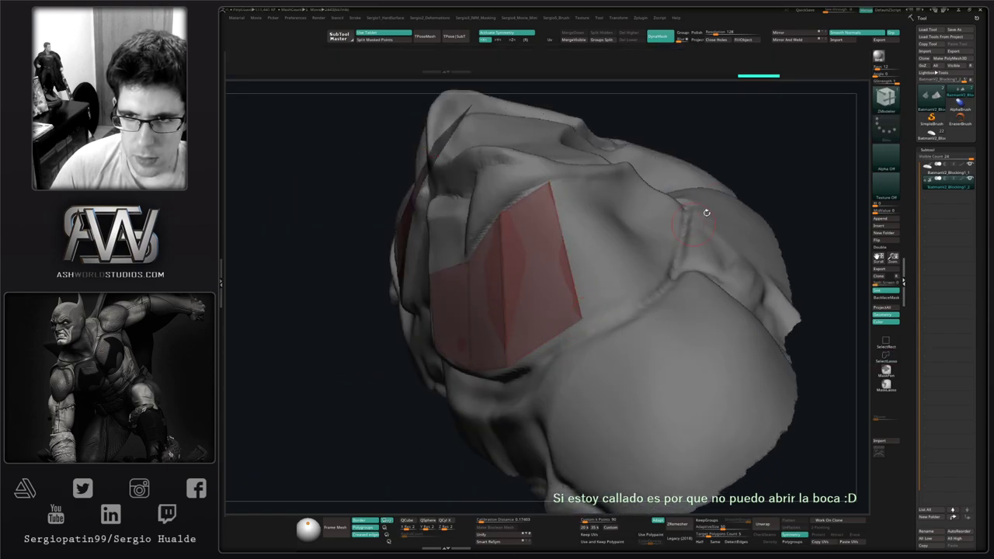
alt+right_drag(646, 236, 547, 294)
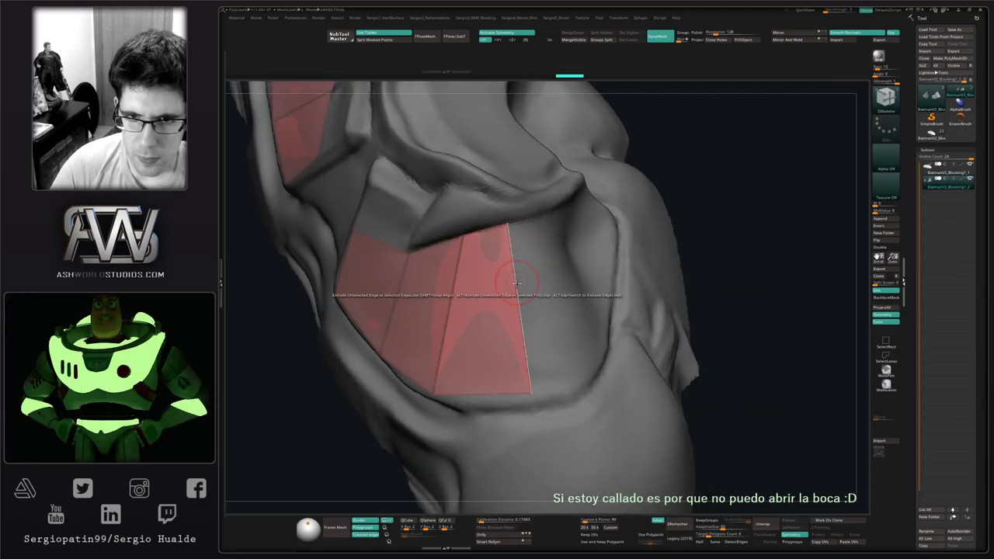
drag(516, 284, 539, 284)
right_drag(546, 282, 522, 277)
drag(529, 224, 533, 222)
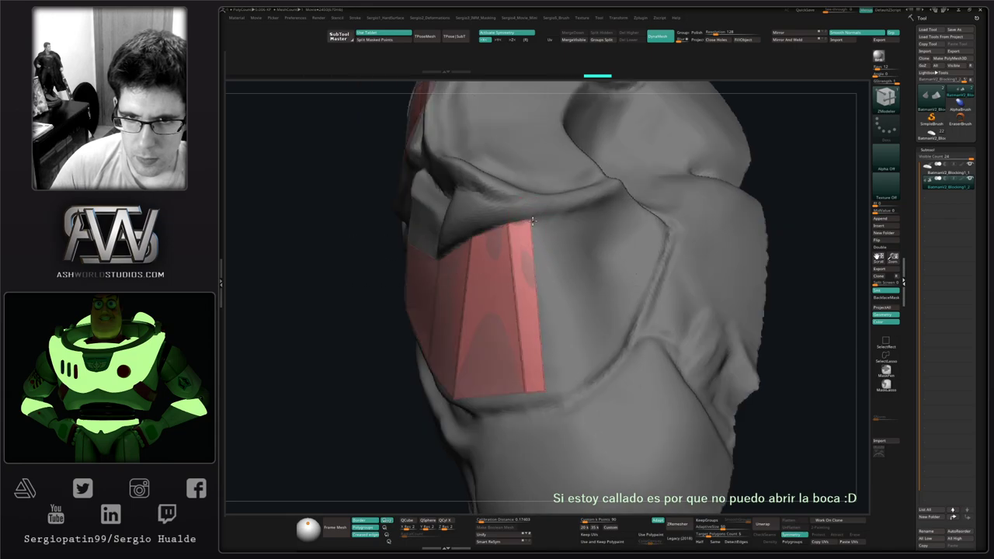
drag(546, 396, 570, 387)
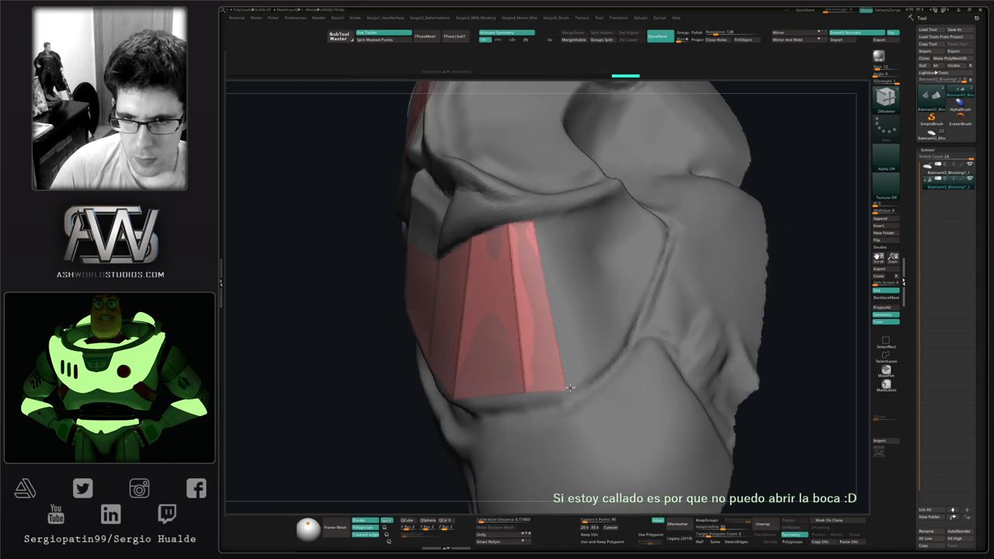
right_drag(571, 385, 501, 255)
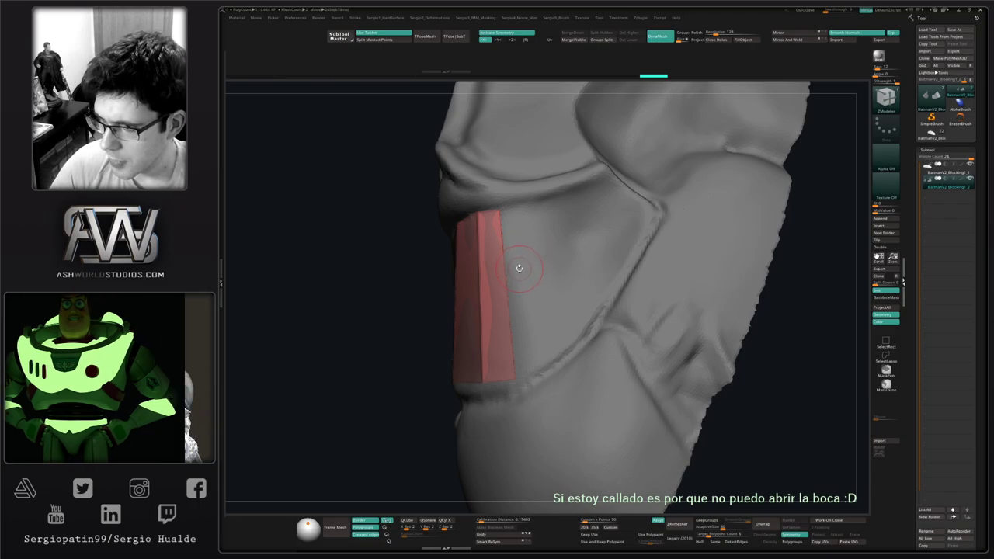
Extrude a fifth quad around the side of the panel and fit its outer corners to the upper and lower borders.
mouse_move(519, 263)
right_down()
mouse_move(528, 283)
mouse_move(515, 284)
mouse_move(664, 230)
right_up()
drag(478, 293, 529, 272)
right_drag(529, 271, 515, 243)
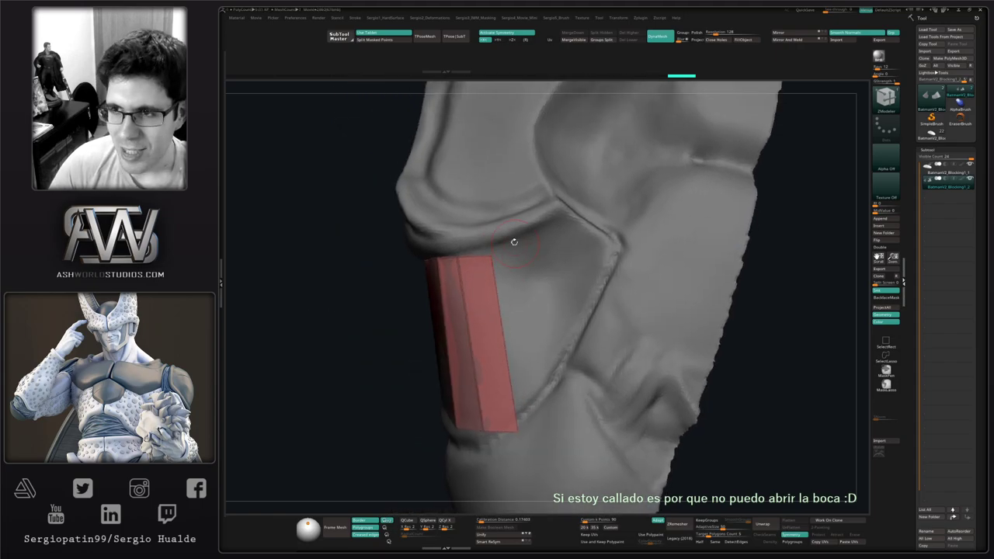
drag(493, 255, 507, 244)
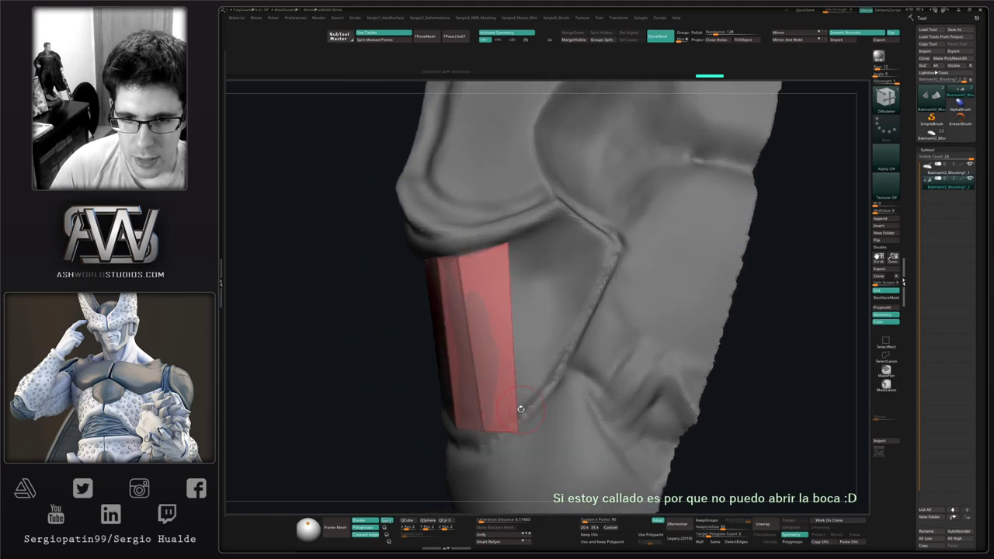
drag(521, 409, 549, 378)
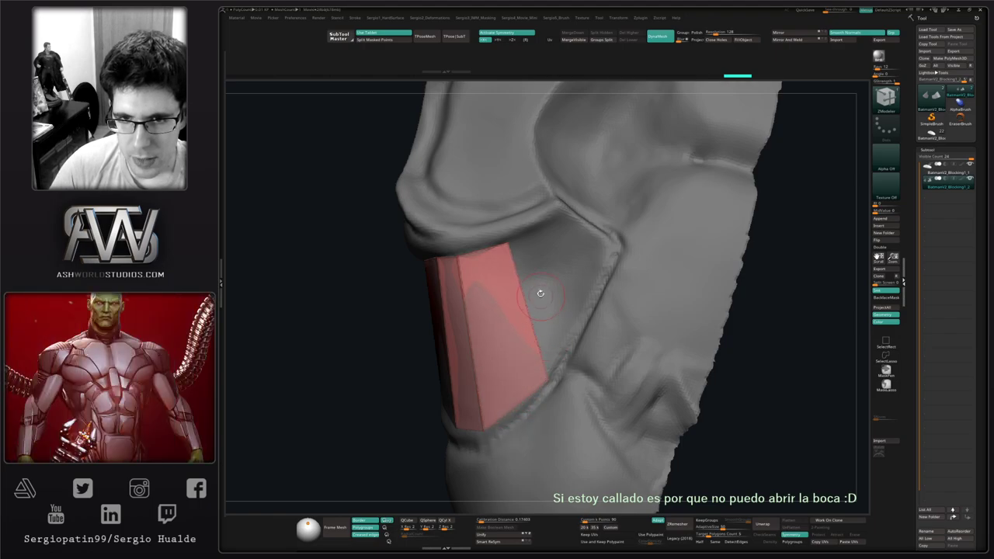
Extrude a sixth quad toward the panel's pointed end and align its outer points with the borders.
drag(541, 294, 563, 273)
drag(553, 235, 559, 208)
key(ctrl+z)
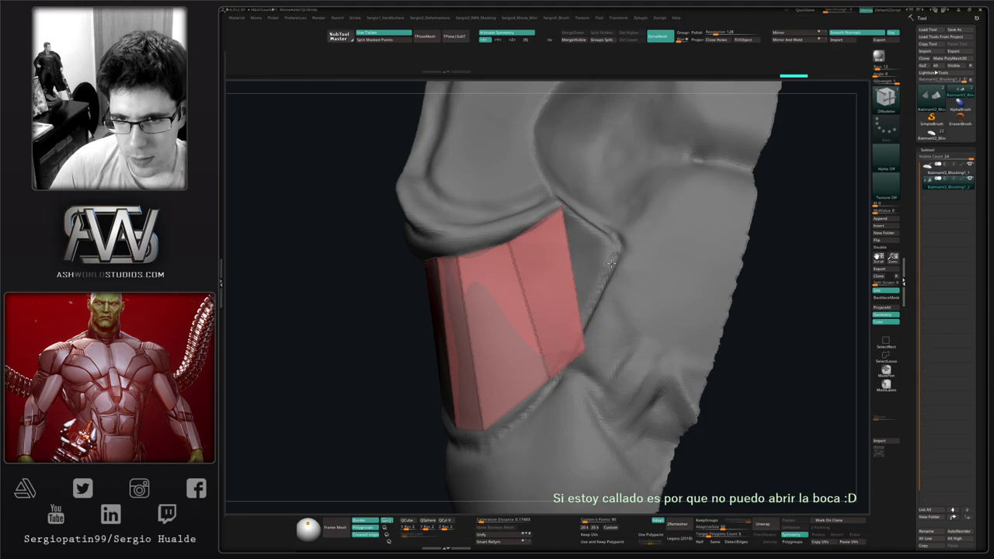
drag(585, 350, 584, 354)
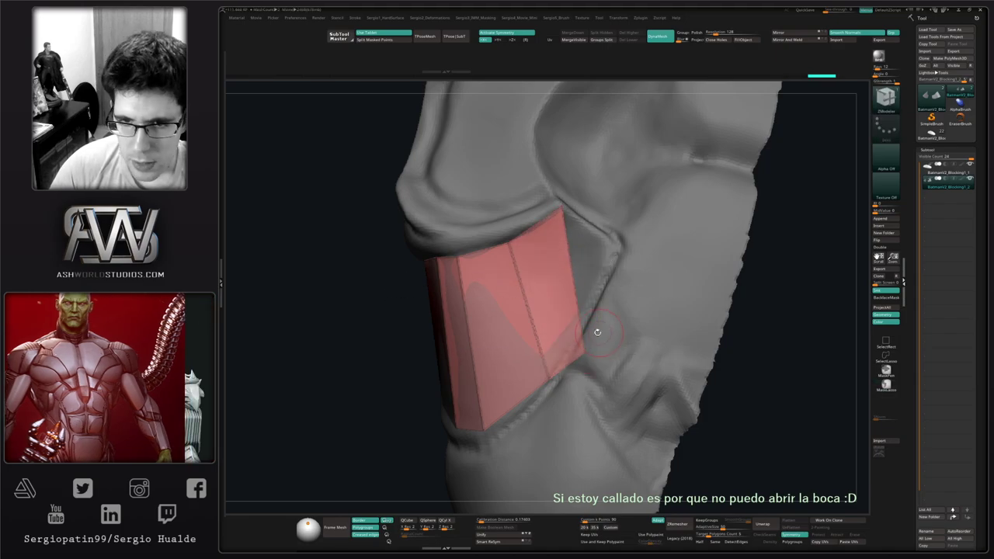
Isolate the patch, mask around its outermost lower corner and pull that corner to the panel's tip with the Move brush.
right_drag(595, 329, 599, 351)
key(alt+s)
shift+drag(585, 354, 598, 377)
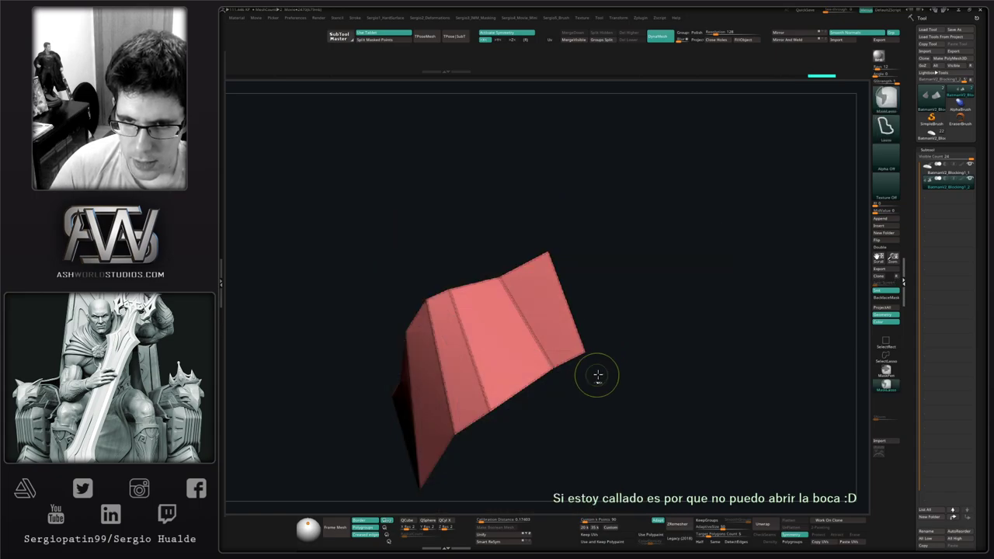
mouse_move(597, 377)
right_down()
mouse_move(616, 318)
mouse_move(593, 347)
mouse_move(588, 339)
right_up()
key(b)
key(m)
key(v)
key(s)
ctrl+shift+click(588, 339)
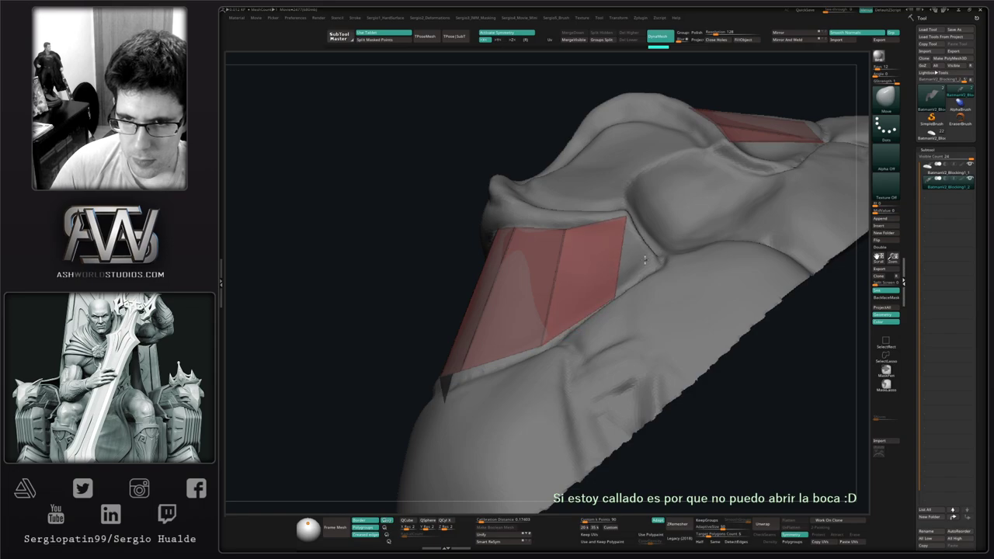
right_drag(700, 217, 638, 268)
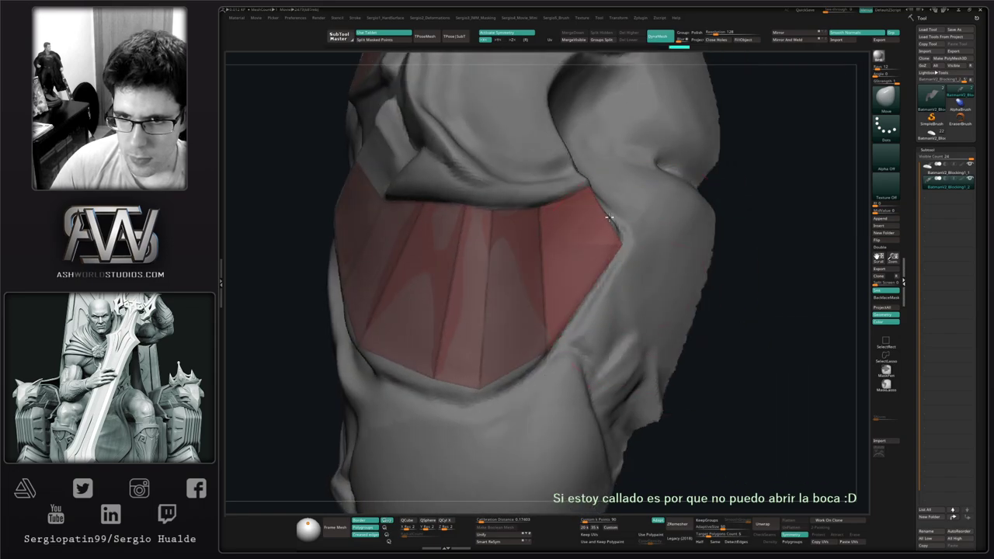
Use ZModeler point Move to adjust the patch's tip and even out the points along its upper border.
right_drag(621, 229, 631, 219)
key(b)
key(z)
key(m)
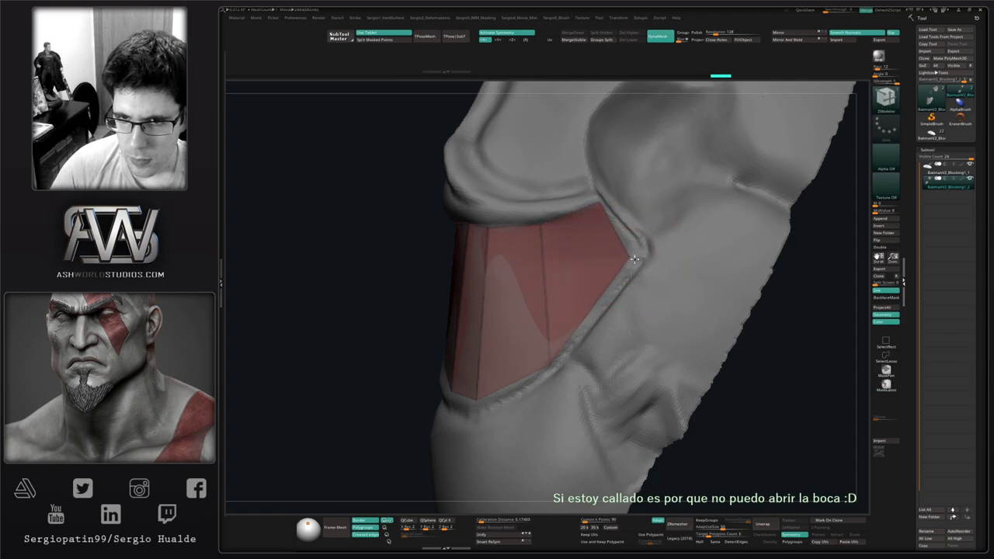
mouse_move(644, 288)
right_down()
mouse_move(701, 295)
mouse_move(577, 315)
mouse_move(578, 357)
right_up()
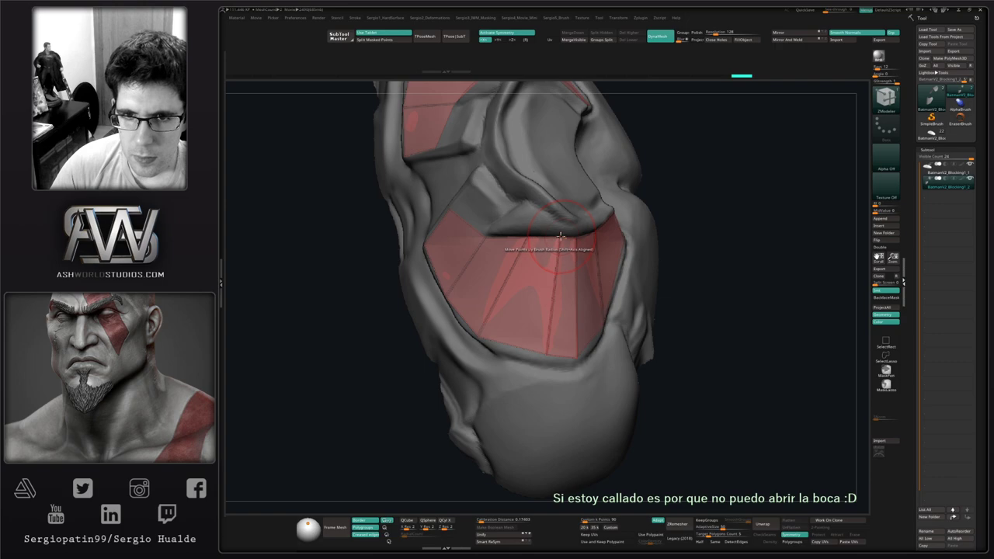
key(s)
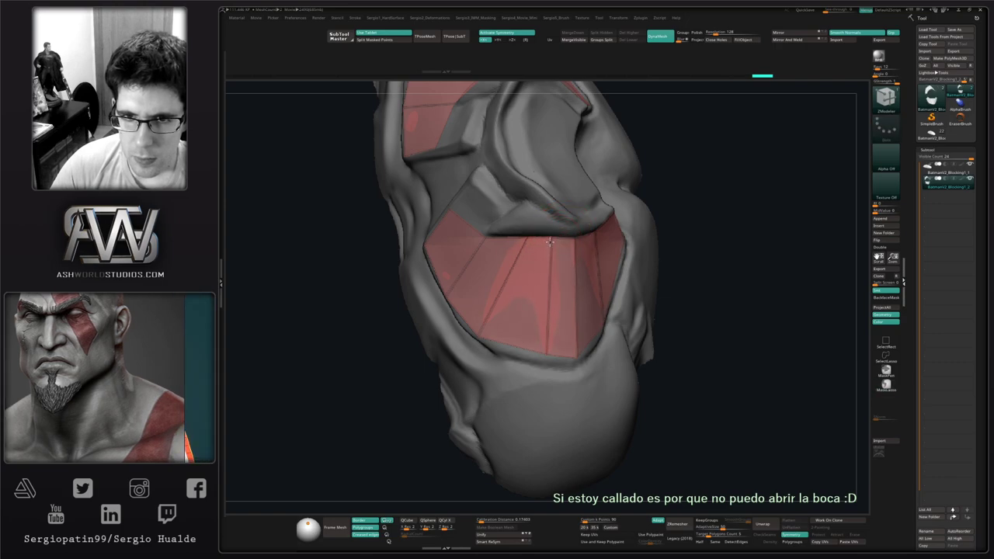
right_drag(534, 270, 465, 323)
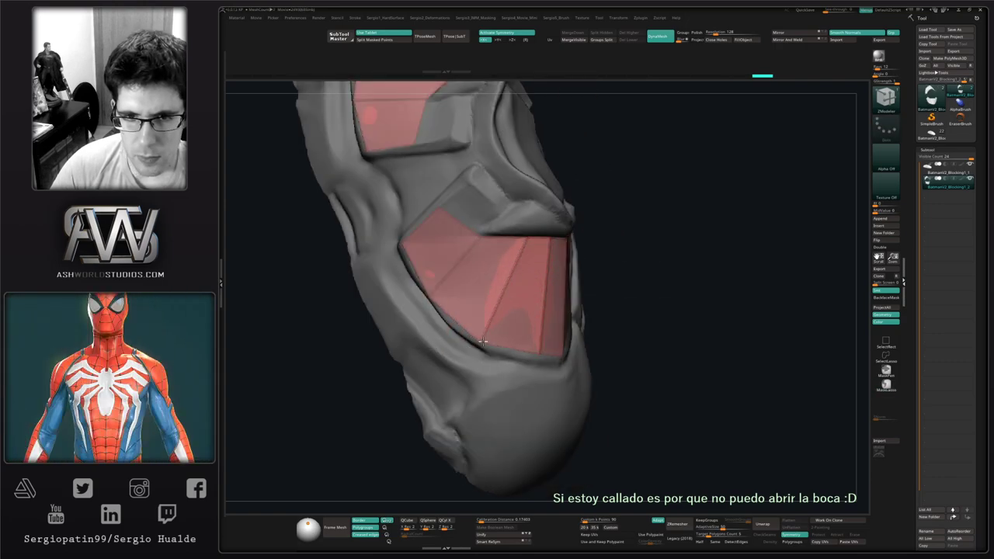
Insert a single edge loop through the patch with ZModeler and redistribute the neighbouring points along the panel's borders.
key(space)
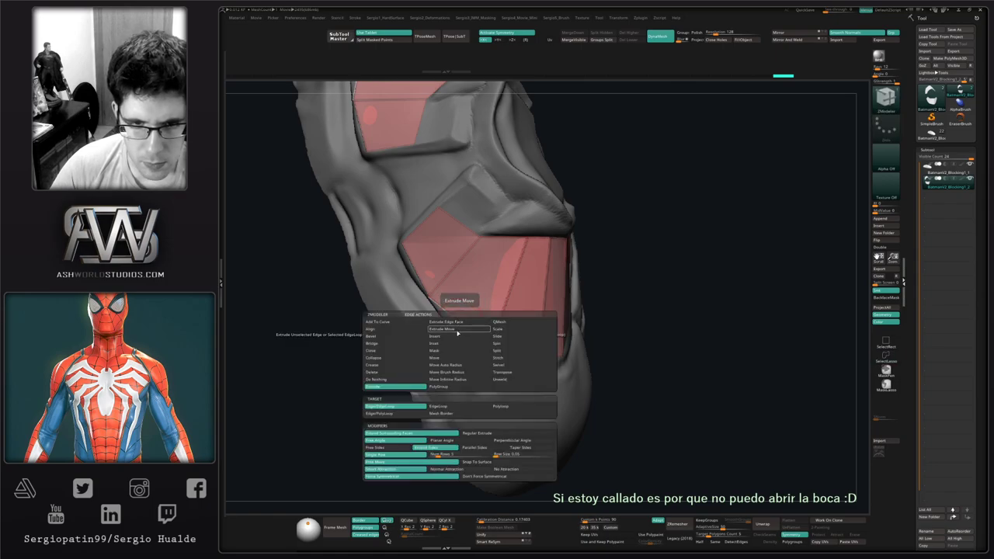
click(459, 335)
click(459, 321)
key(space)
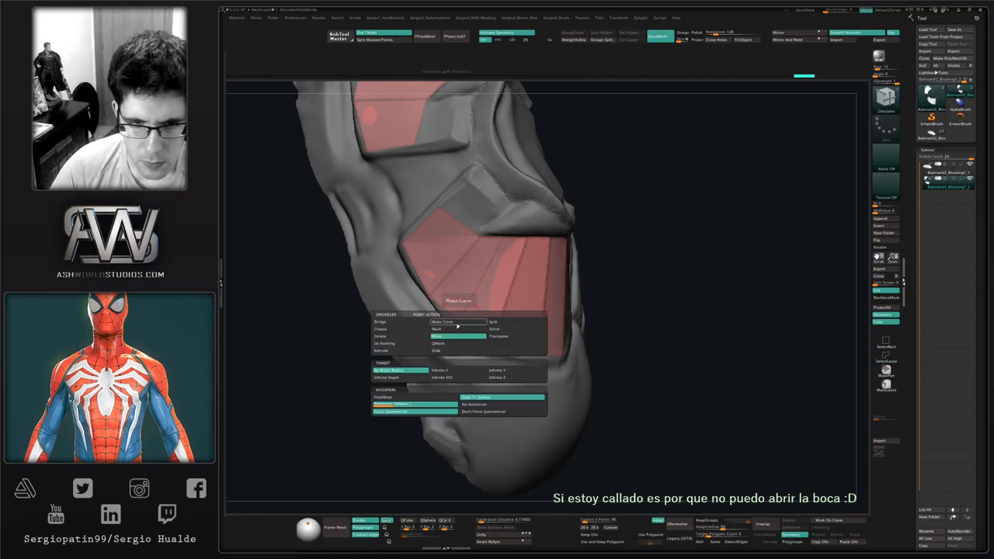
key(space)
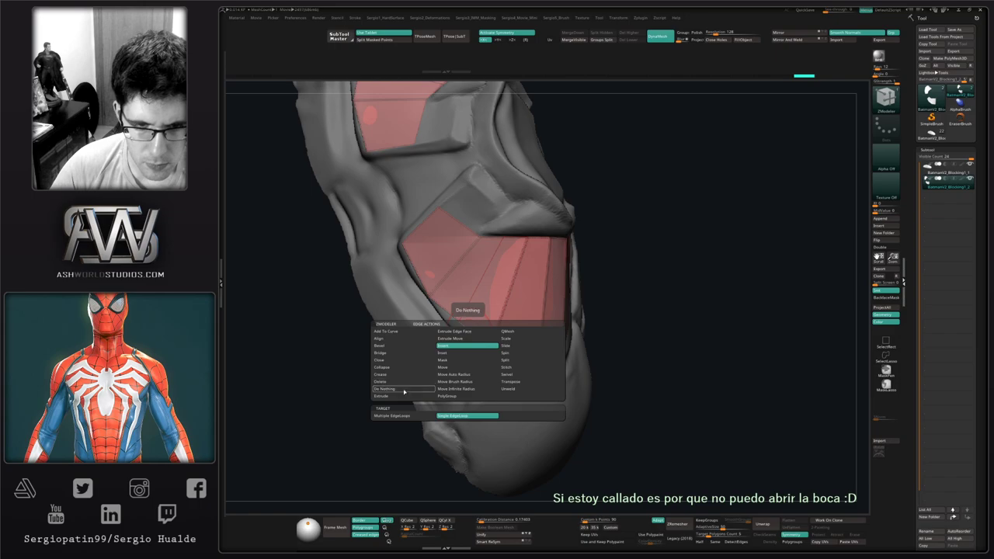
click(405, 383)
click(463, 330)
click(454, 328)
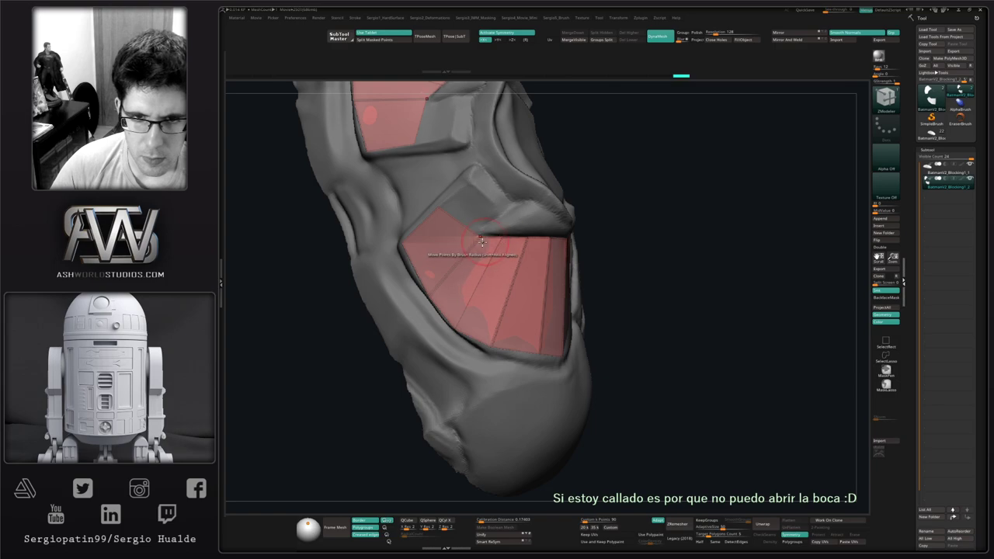
ctrl+right_drag(495, 262, 503, 260)
right_drag(503, 260, 535, 264)
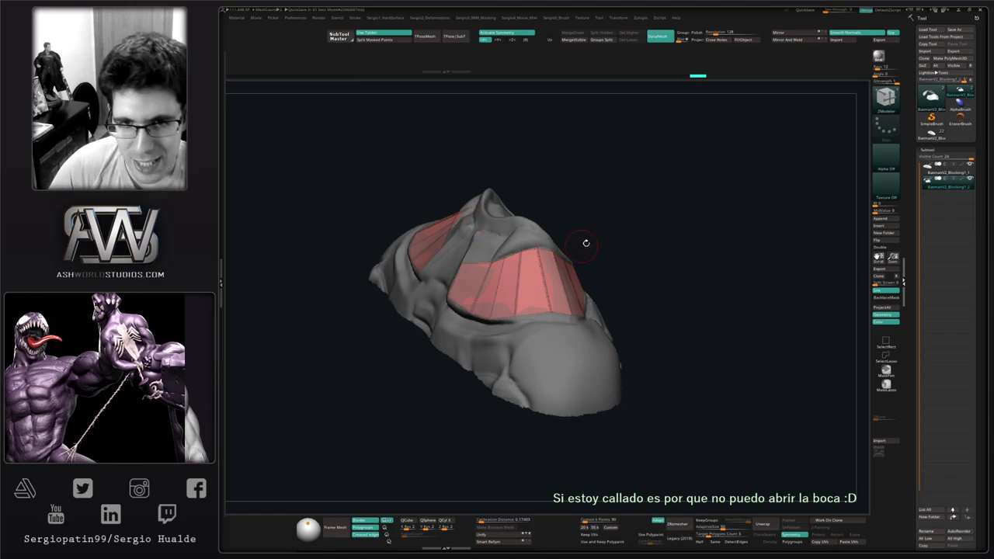
Extrude the patch's inner upper edge toward the raised block to add a quad, and fit its corner to the surface.
mouse_move(586, 244)
right_down()
mouse_move(482, 272)
mouse_move(497, 269)
mouse_move(491, 295)
mouse_move(511, 296)
right_up()
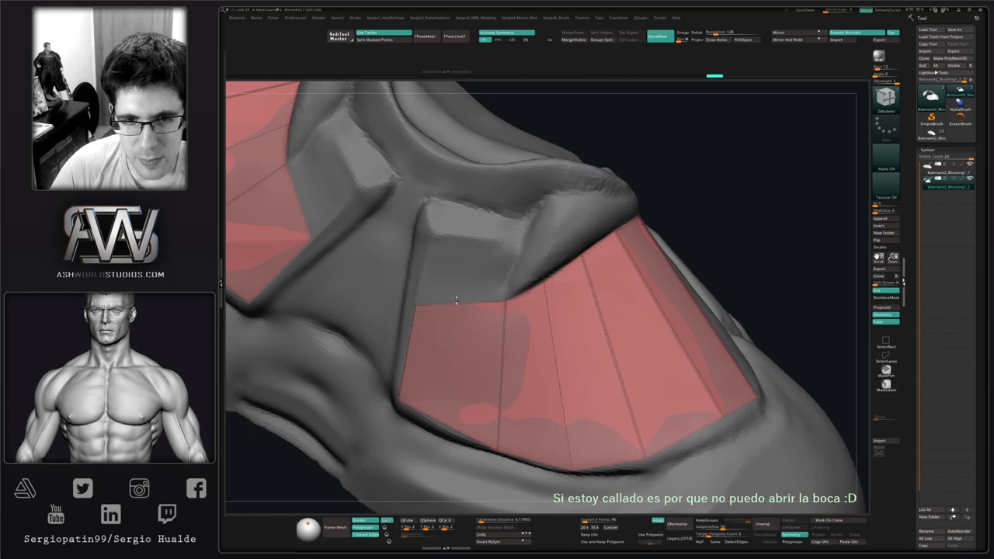
drag(459, 298, 478, 249)
click(509, 251)
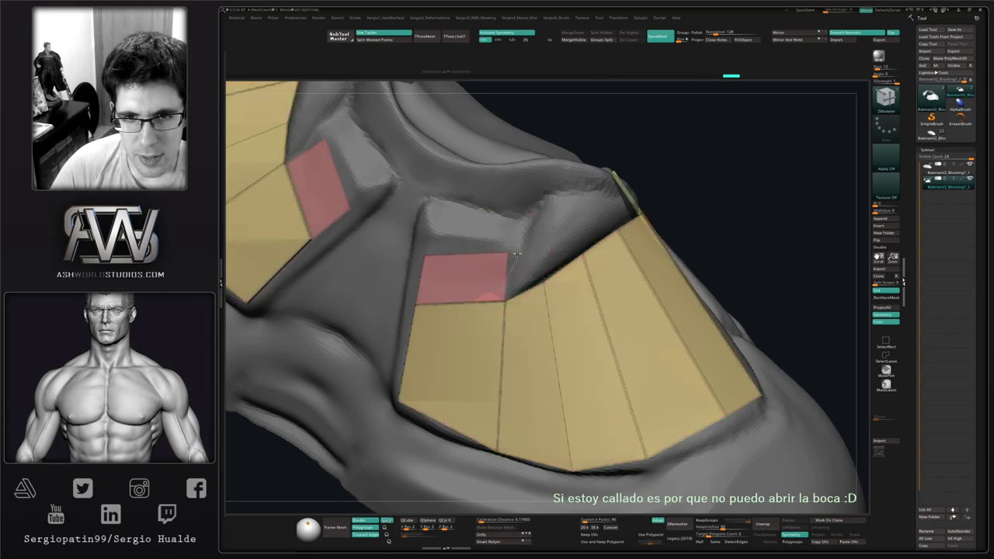
key(ctrl+z)
Isolate the patch, mask all but the new quad's outer corner, pull that corner into place with the Move brush and clear the mask.
right_drag(506, 259, 524, 244)
key(alt+s)
mouse_move(497, 227)
ctrl+mouse_down()
mouse_move(416, 254)
mouse_move(525, 219)
ctrl+mouse_up()
right_drag(524, 218, 518, 215)
ctrl+click(508, 208)
right_drag(487, 246, 511, 270)
key(b)
key(m)
key(v)
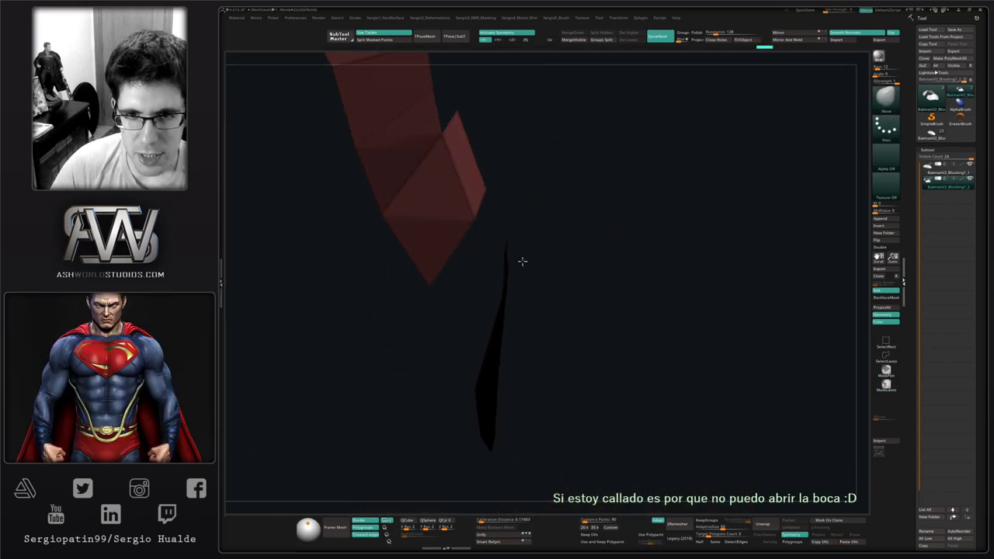
mouse_move(521, 259)
mouse_down()
mouse_move(538, 257)
mouse_move(525, 244)
mouse_up()
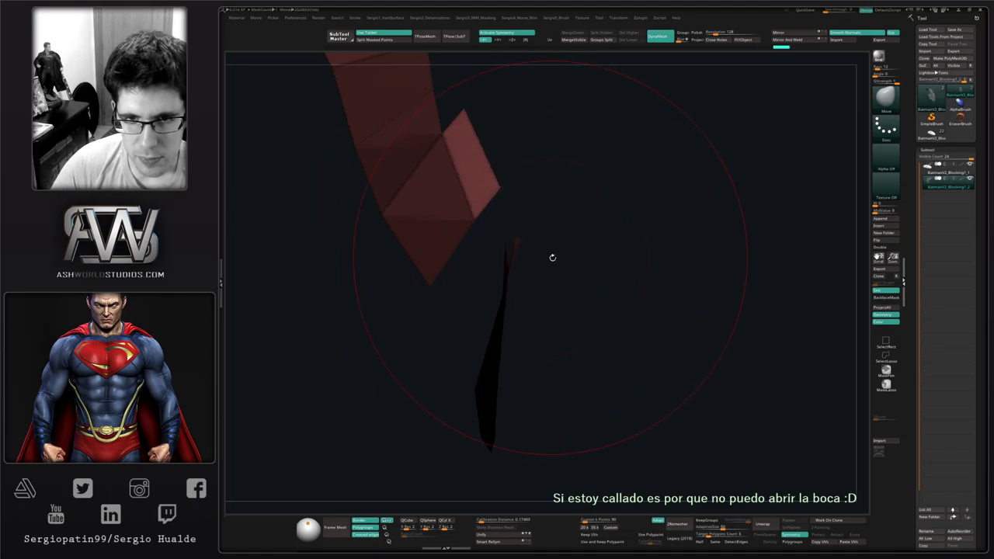
right_drag(552, 258, 528, 247)
key(s)
drag(549, 261, 538, 262)
ctrl+drag(635, 138, 647, 149)
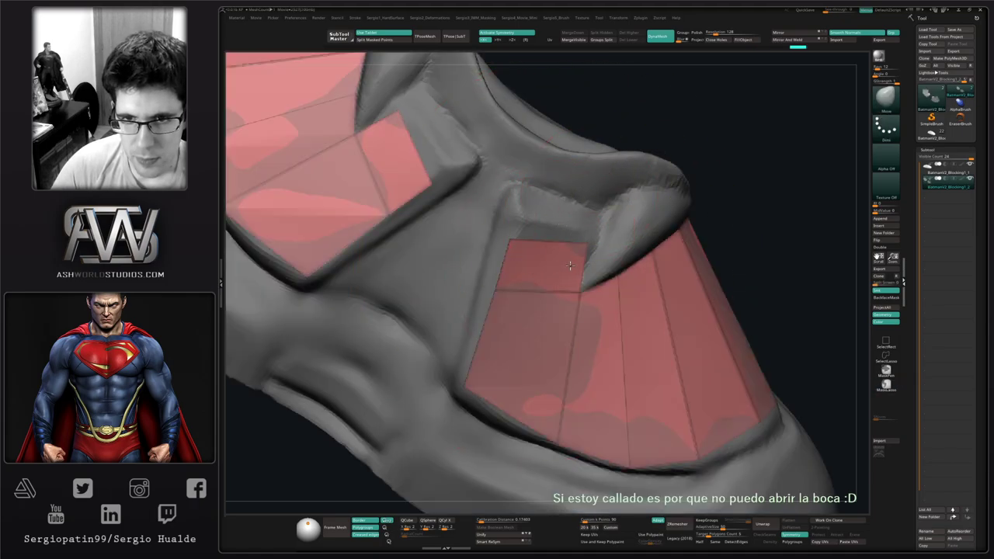
Move the quad's upper corner points up to the raised block's edge and extrude another quad across the block's top face.
right_drag(571, 265, 587, 246)
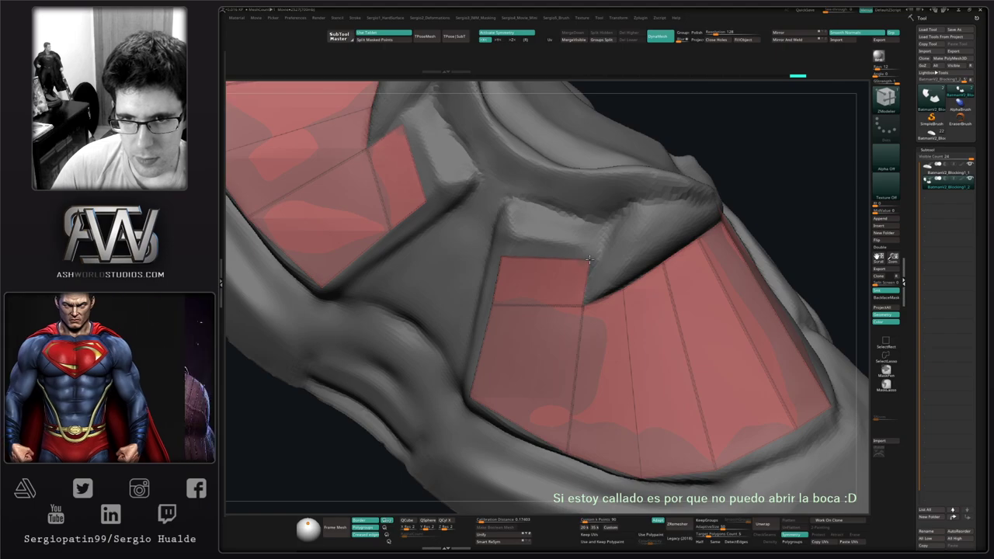
drag(586, 259, 596, 250)
drag(505, 253, 523, 233)
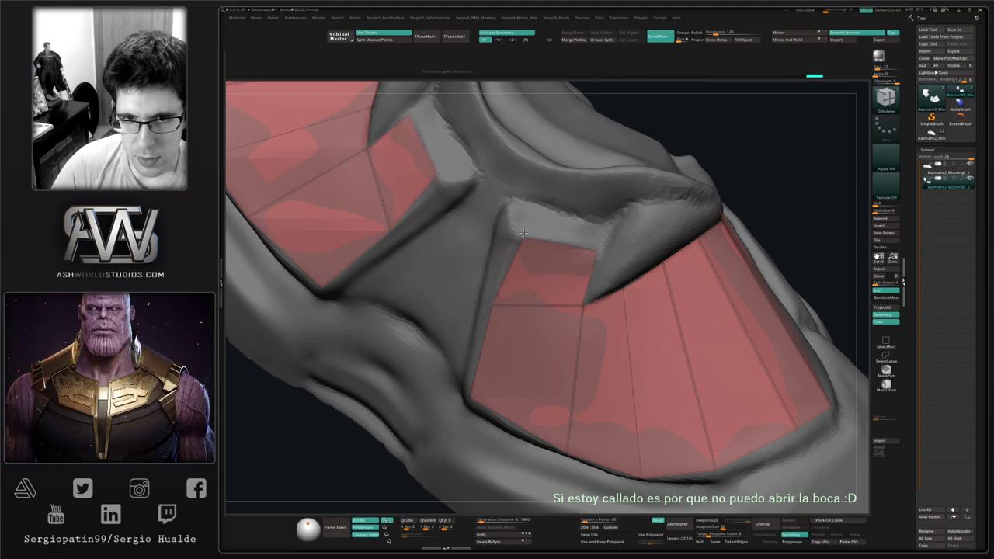
right_drag(578, 270, 604, 319)
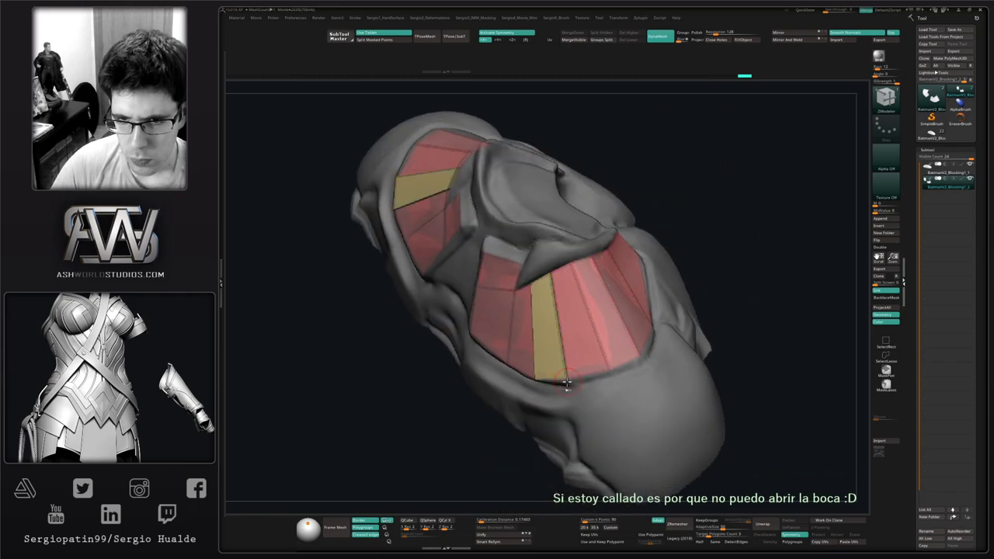
right_drag(569, 327, 558, 273)
right_drag(638, 216, 482, 320)
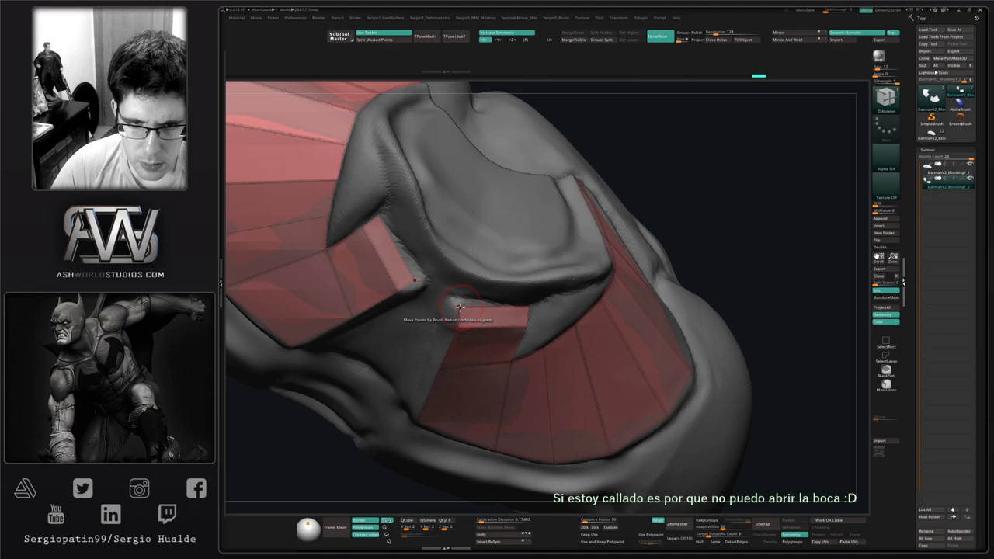
Extrude the patch's inner side edges into a narrow side wall and fit its points down to the panel's lower corner.
right_drag(448, 307, 488, 289)
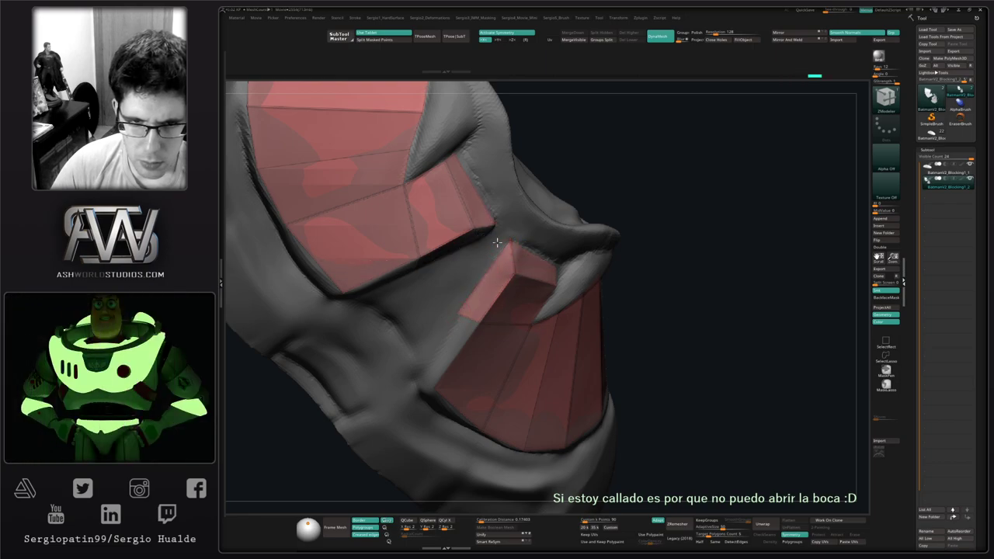
right_drag(513, 237, 507, 257)
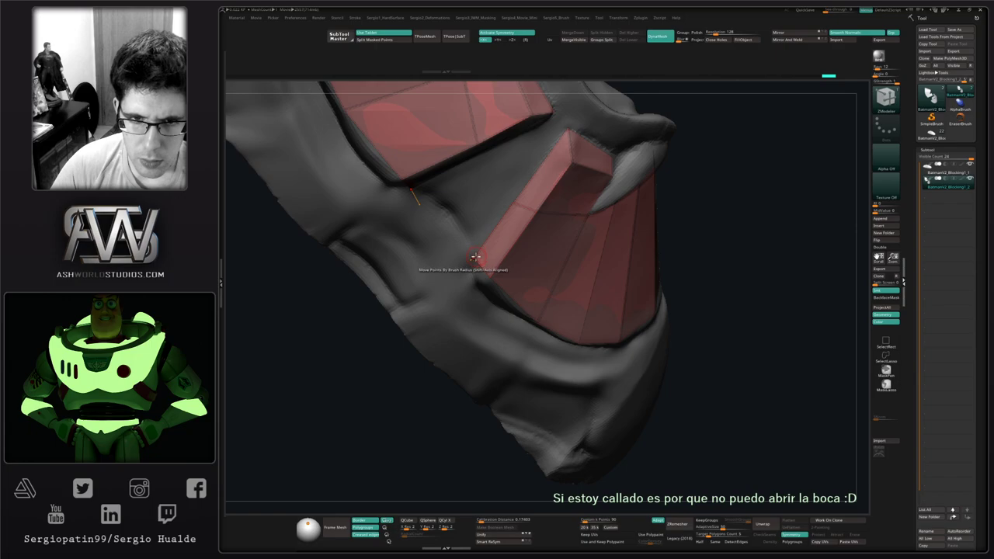
right_drag(503, 240, 499, 311)
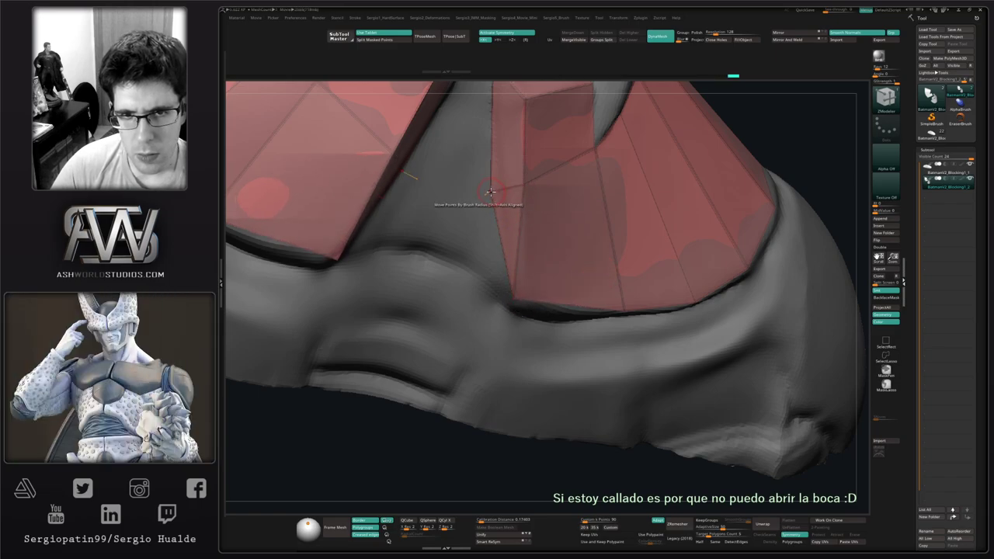
right_drag(502, 190, 509, 264)
drag(511, 261, 523, 222)
right_drag(523, 223, 523, 244)
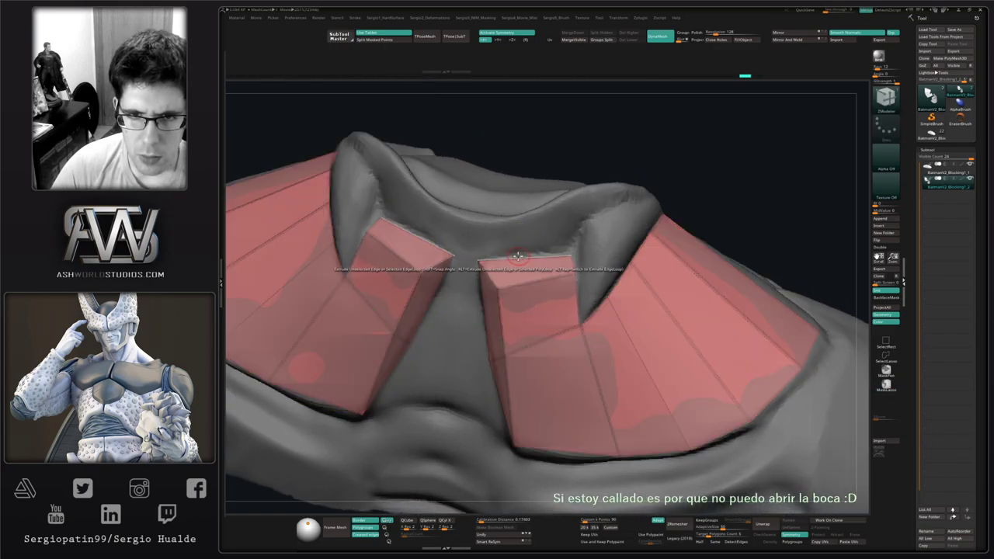
With symmetry off, extrude the block top's rear edge toward the collar and fit the new quad's corner with the Move brush.
drag(525, 257, 539, 217)
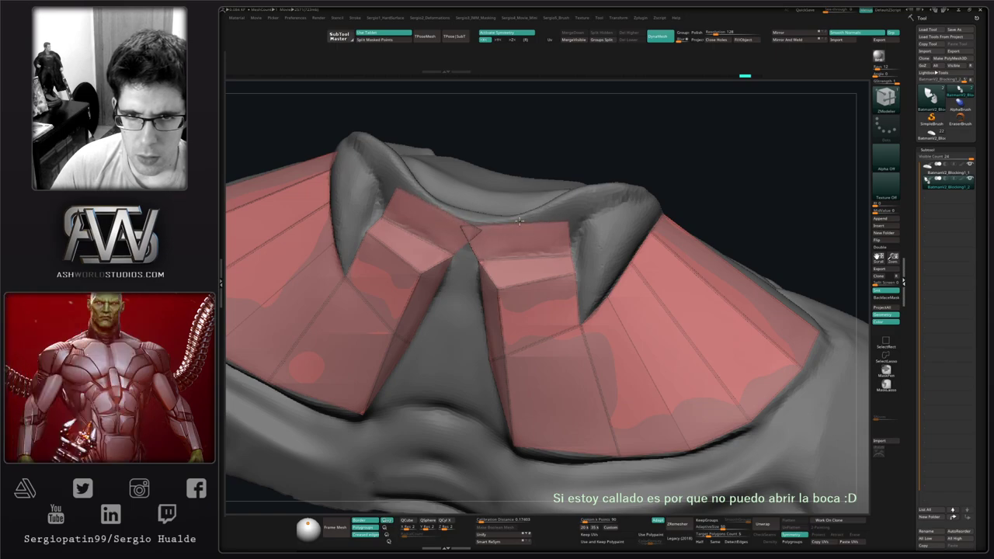
key(ctrl+z)
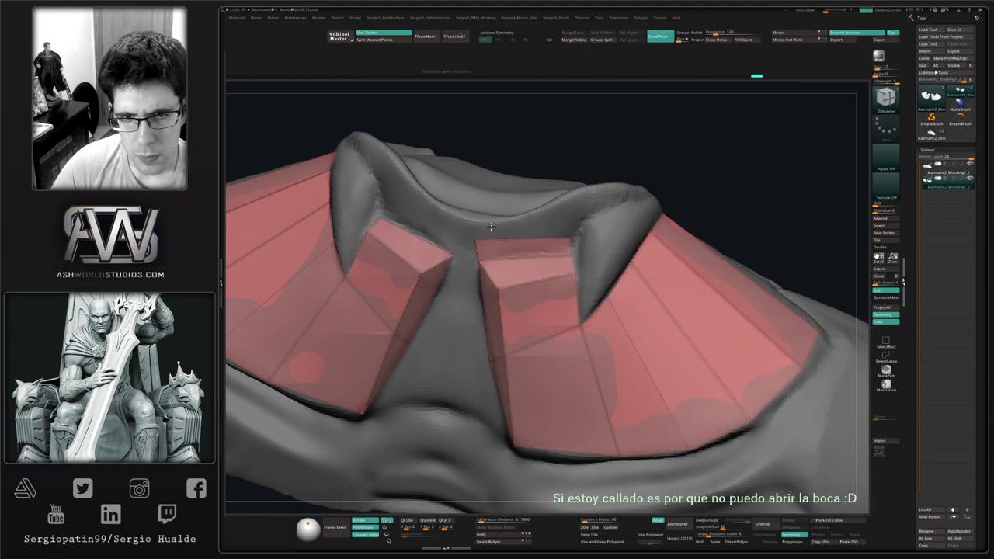
key(s)
mouse_move(569, 230)
right_down()
mouse_move(590, 262)
mouse_move(570, 220)
right_up()
key(ctrl)
ctrl+click(573, 242)
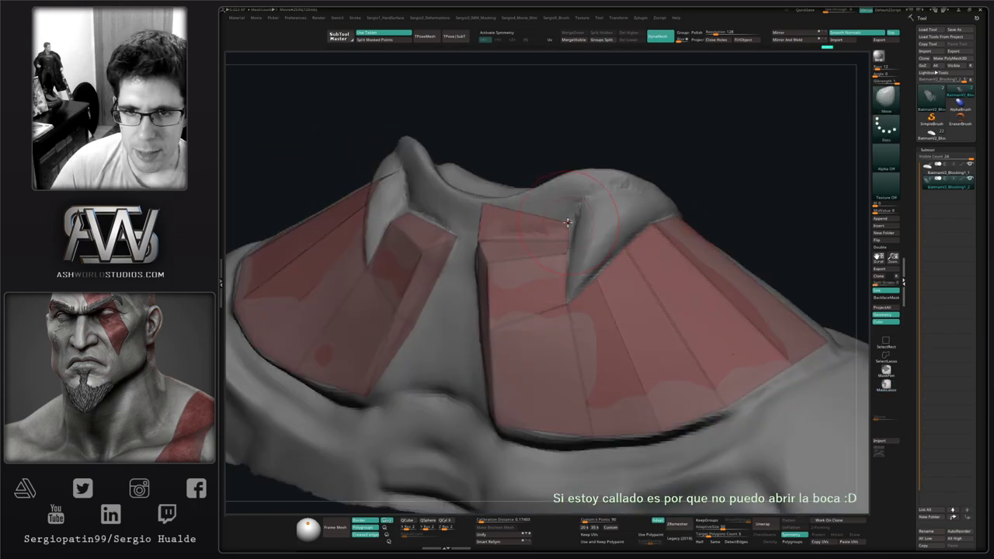
ctrl+click(597, 148)
Raise the new quad's outer corner point to the collar rim with ZModeler and extrude its outer edge toward the horn-shaped ridge.
key(b)
key(z)
key(m)
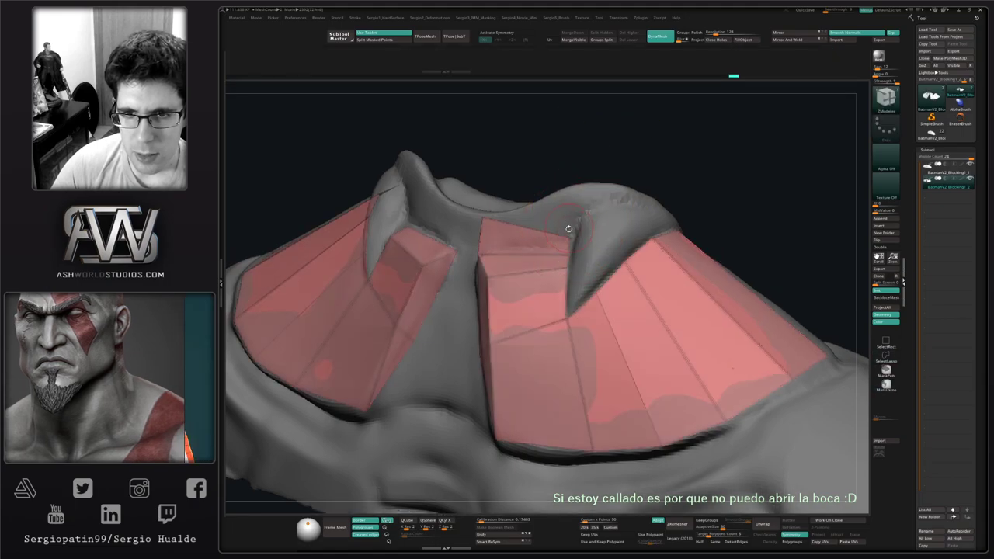
drag(569, 231, 554, 196)
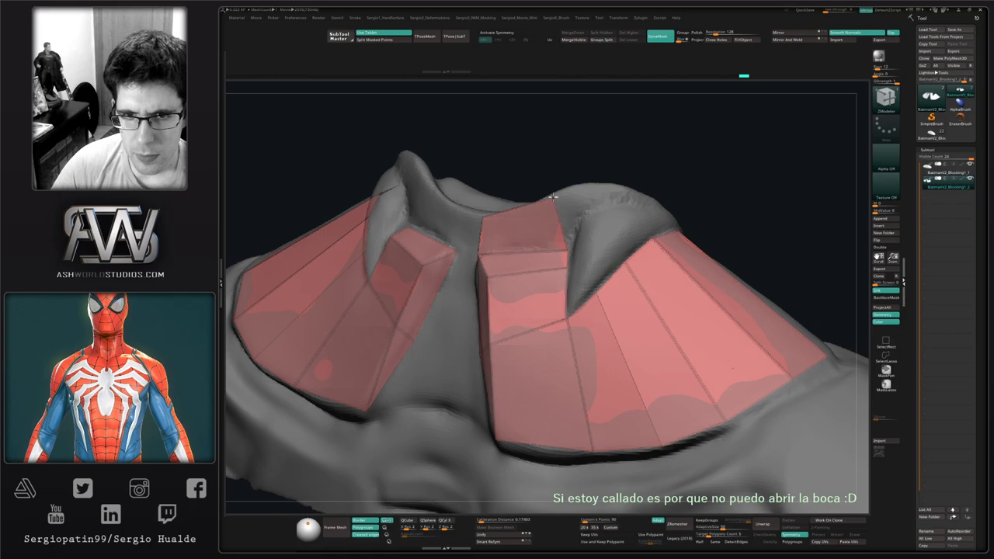
right_drag(547, 222, 509, 214)
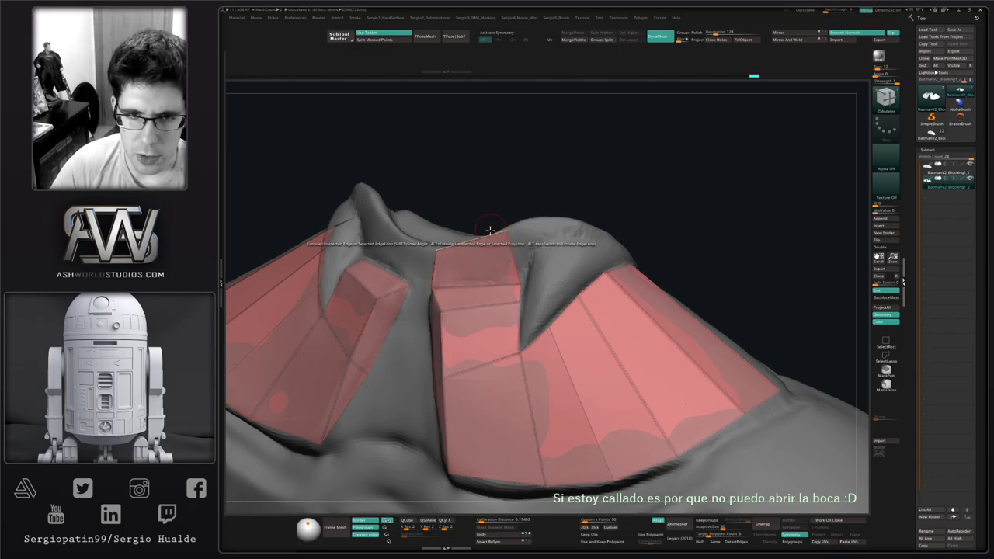
mouse_move(498, 233)
ctrl+right_down()
mouse_move(541, 247)
mouse_move(506, 262)
mouse_move(482, 243)
ctrl+right_up()
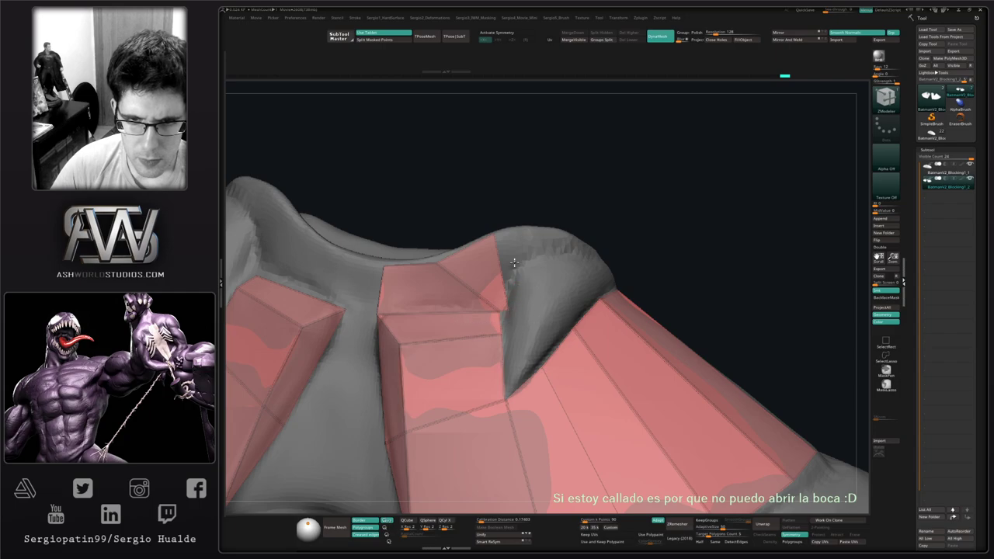
Mask and adjust the lower point beside the horn-shaped ridge with the Move brush, and refine it with ZModeler point Move.
key(shift+s)
mouse_move(517, 308)
mouse_down()
mouse_move(525, 305)
mouse_move(504, 309)
mouse_up()
ctrl+click(526, 305)
key(b)
key(m)
key(v)
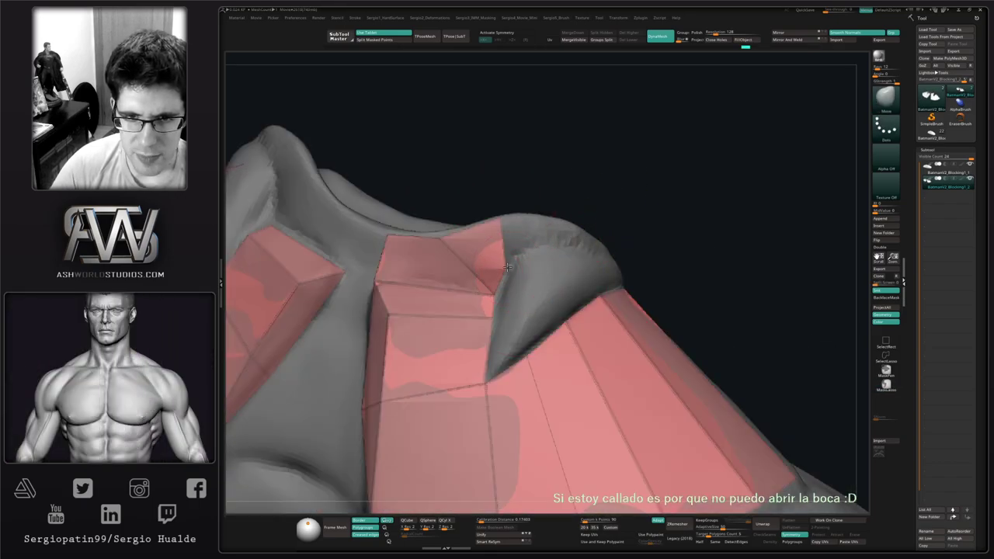
right_drag(509, 278, 519, 255)
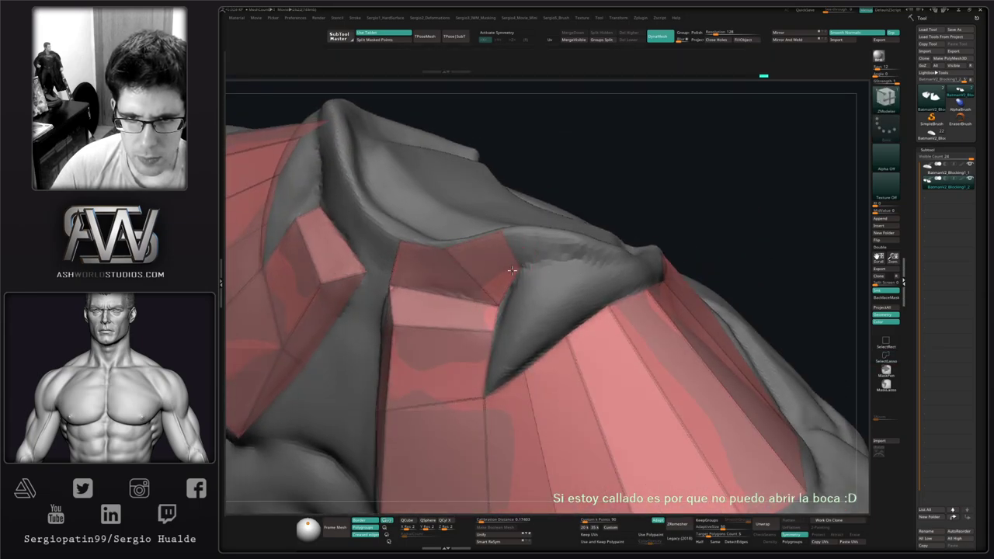
drag(500, 303, 512, 304)
Extrude a strip of narrow quads along the top of the horn-shaped ridge and fit their points to its surface.
mouse_move(513, 304)
right_down()
mouse_move(484, 300)
mouse_move(512, 292)
mouse_move(432, 291)
right_up()
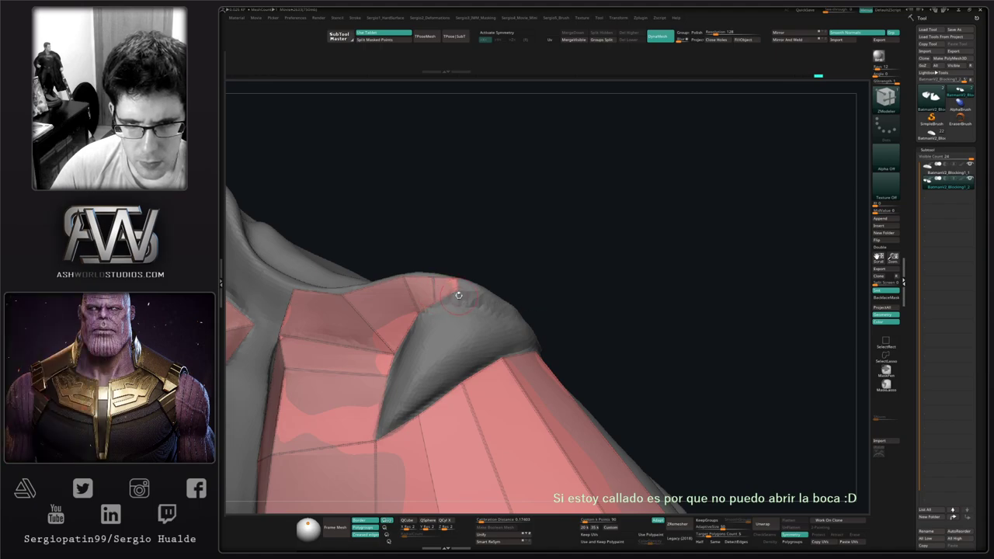
right_drag(444, 292, 444, 287)
key(s)
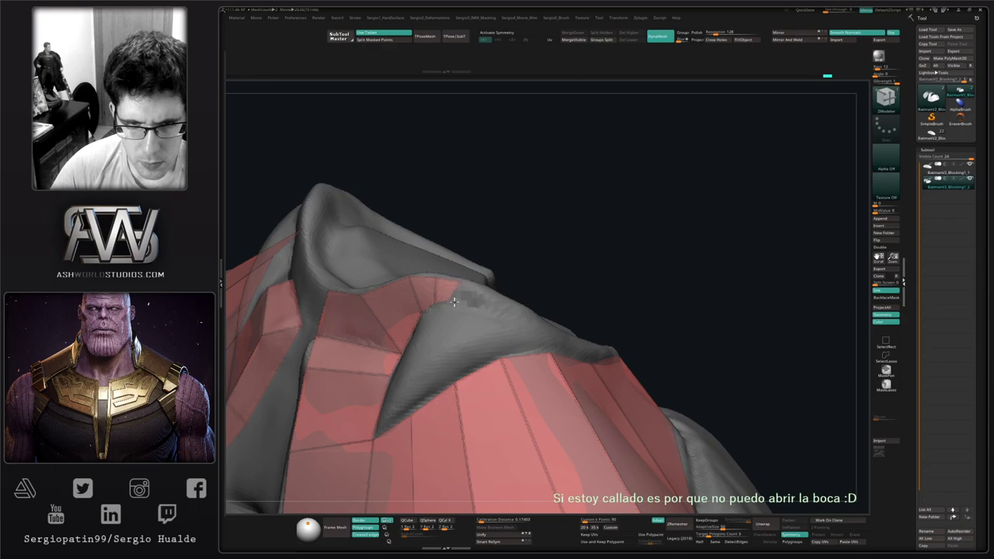
mouse_move(475, 304)
right_down()
mouse_move(486, 291)
mouse_move(481, 313)
mouse_move(442, 289)
right_up()
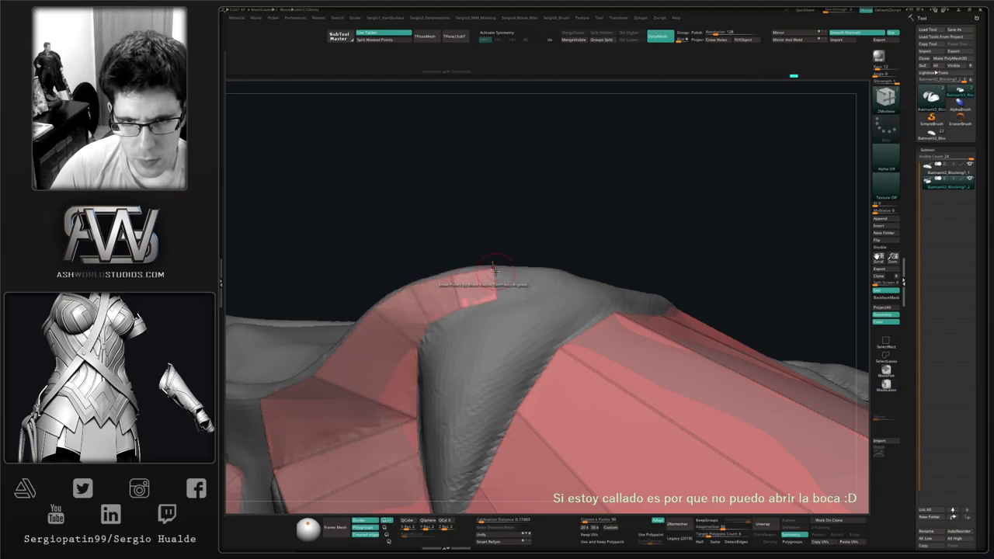
mouse_move(502, 280)
right_down()
mouse_move(473, 282)
mouse_move(483, 282)
right_up()
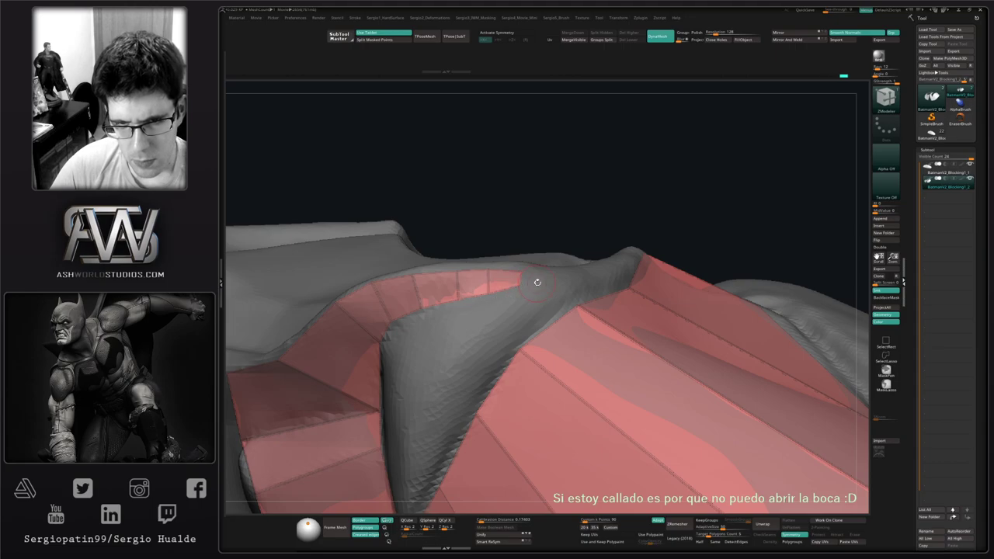
mouse_move(537, 282)
right_down()
mouse_move(415, 288)
mouse_move(424, 275)
right_up()
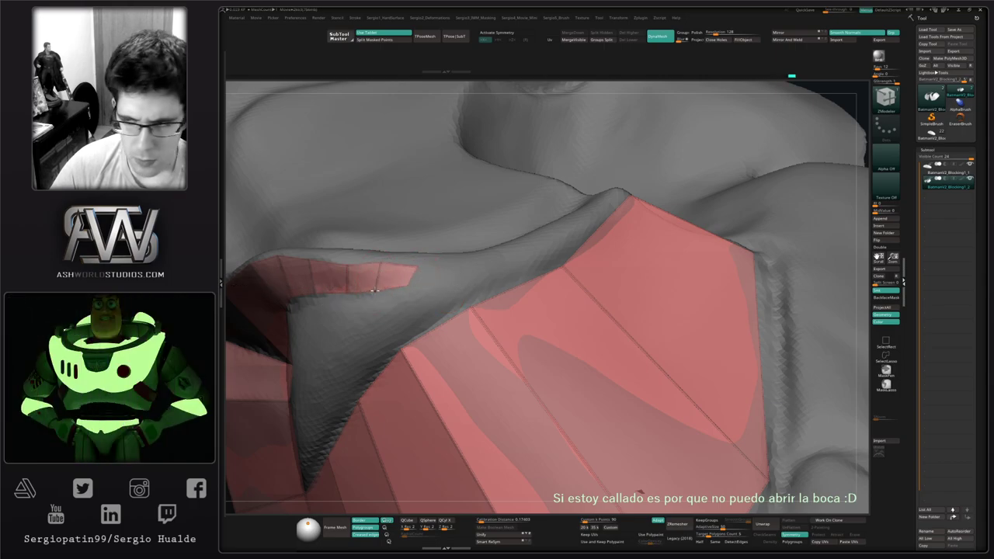
right_drag(537, 244, 529, 227)
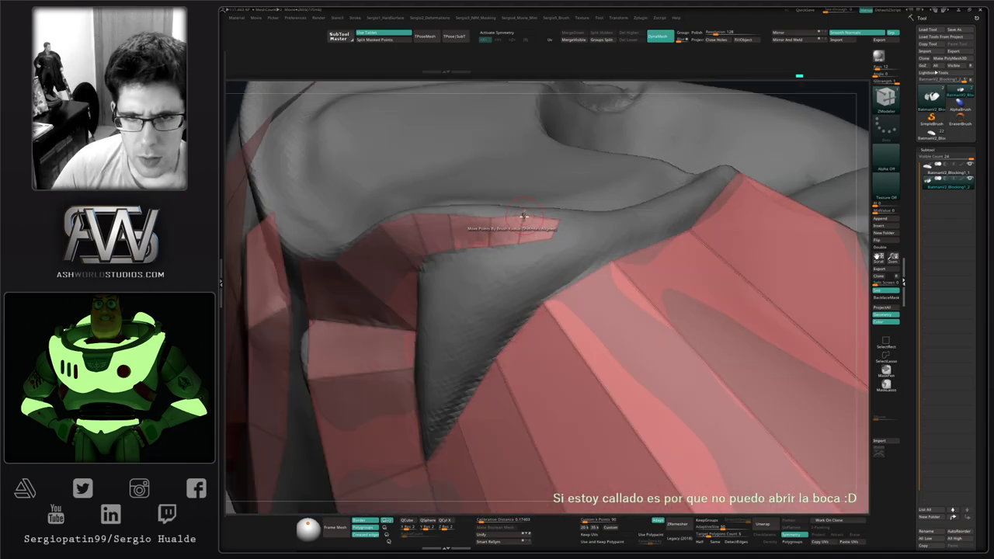
right_drag(481, 280, 584, 347)
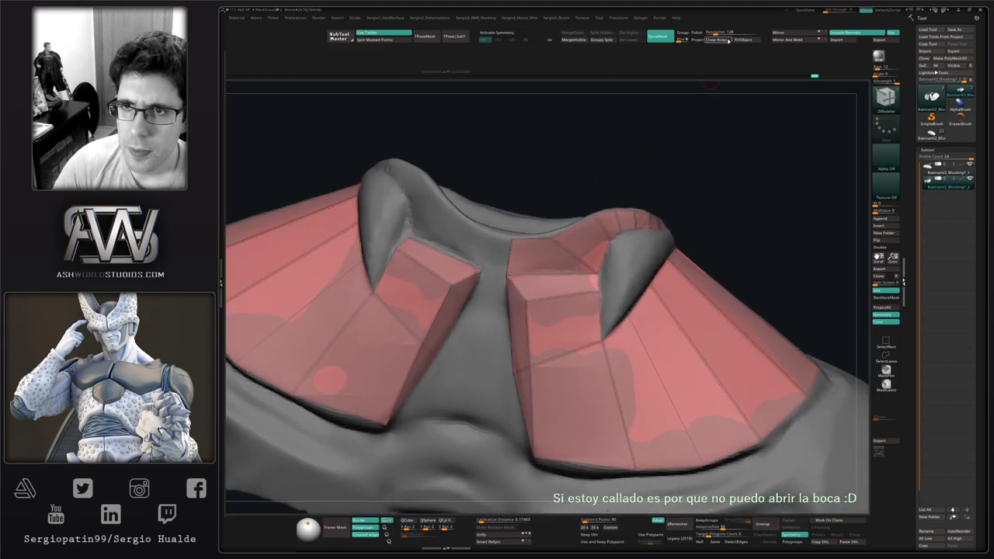
Mirror the patch to the opposite side, turn symmetry back on and extrude the inner collar edges to join at the centre.
click(793, 34)
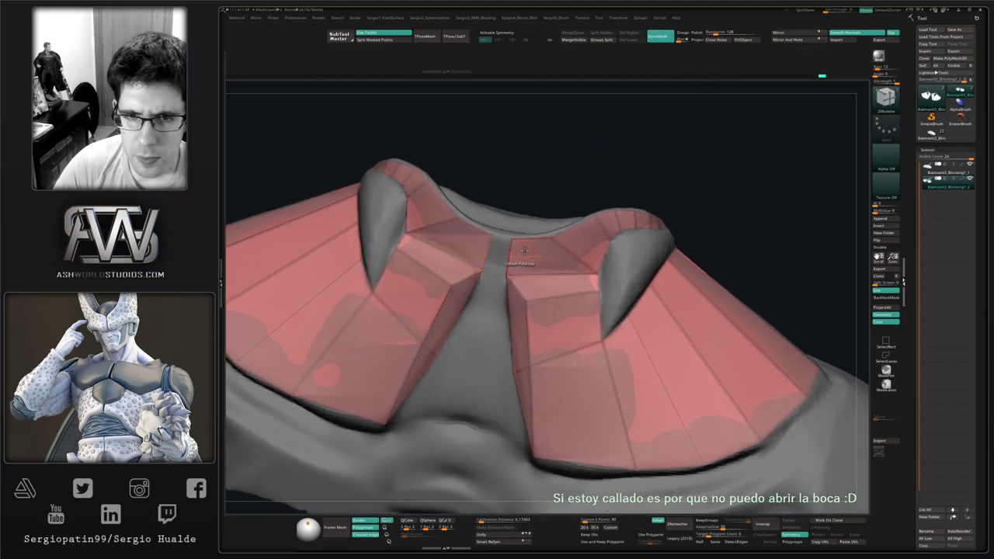
key(x)
ctrl+right_drag(506, 258, 506, 277)
drag(506, 267, 492, 262)
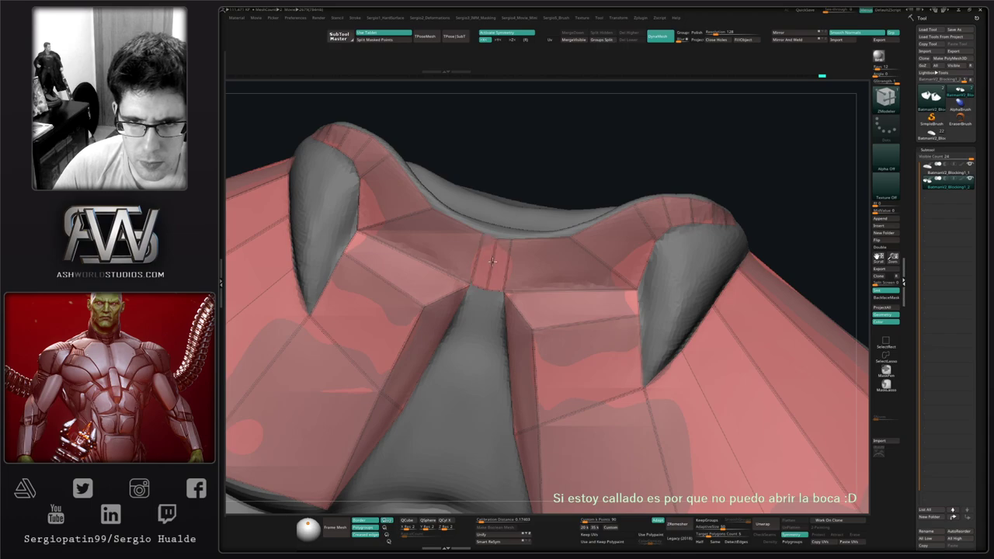
alt+right_drag(496, 306, 516, 222)
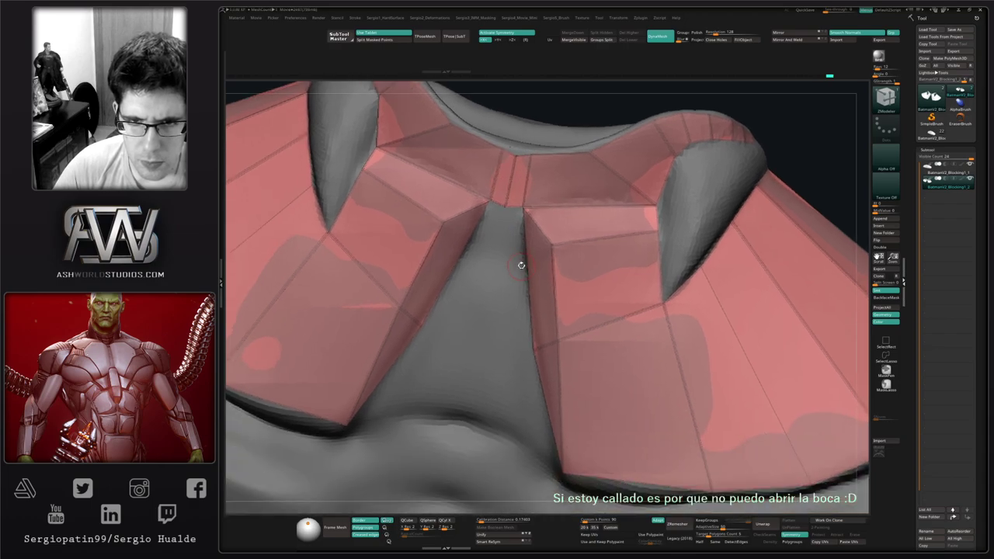
drag(525, 271, 474, 263)
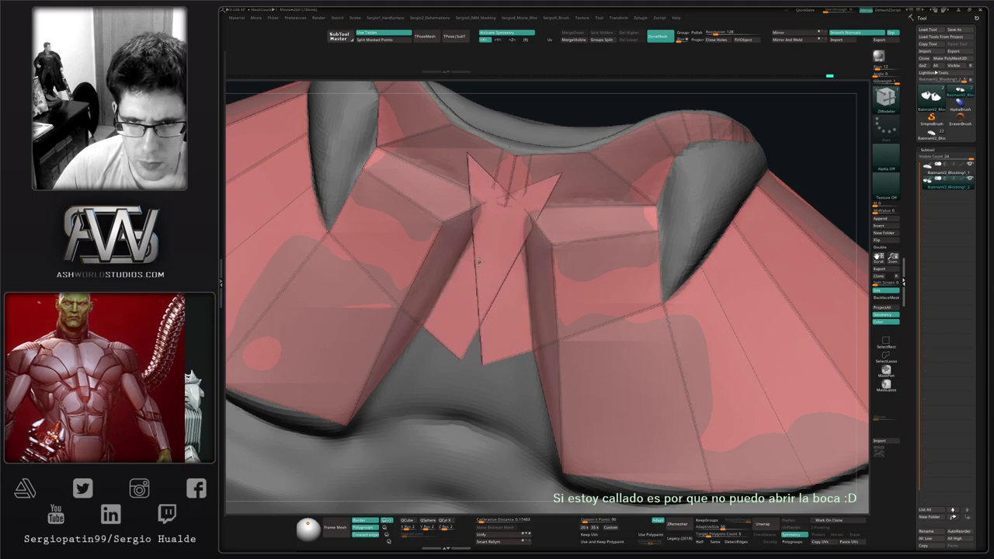
key(ctrl+z)
key(ctrl+z)
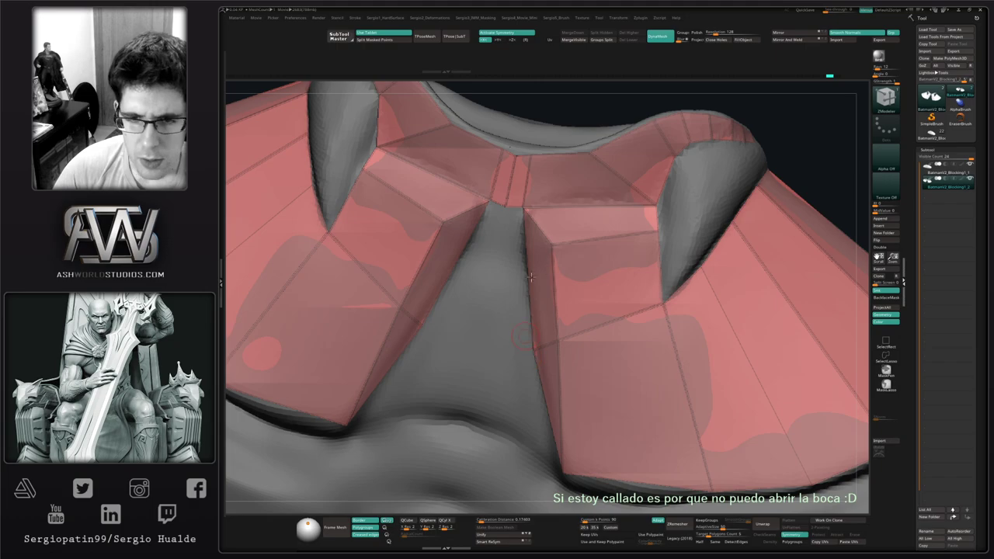
Extrude the side walls' lower inner edges across the central recess and fit their points to fill its lower half.
alt+right_drag(532, 277, 548, 182)
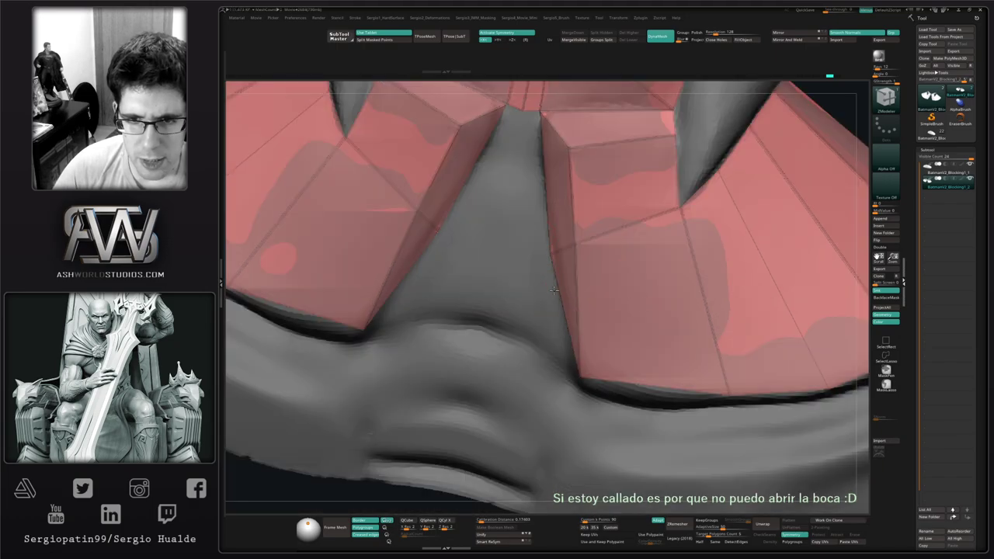
mouse_move(554, 291)
mouse_down()
mouse_move(504, 288)
mouse_move(539, 283)
mouse_up()
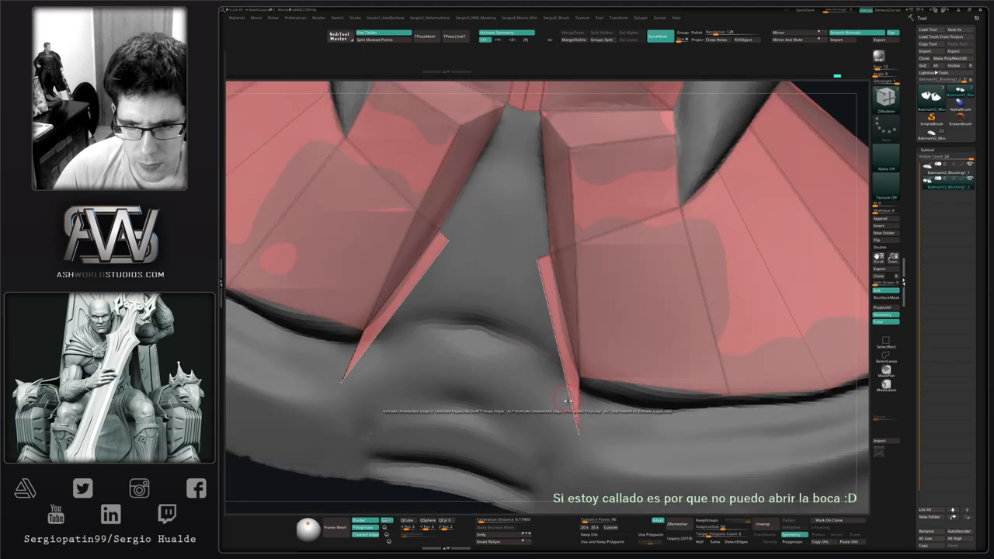
drag(578, 433, 451, 359)
drag(537, 261, 518, 95)
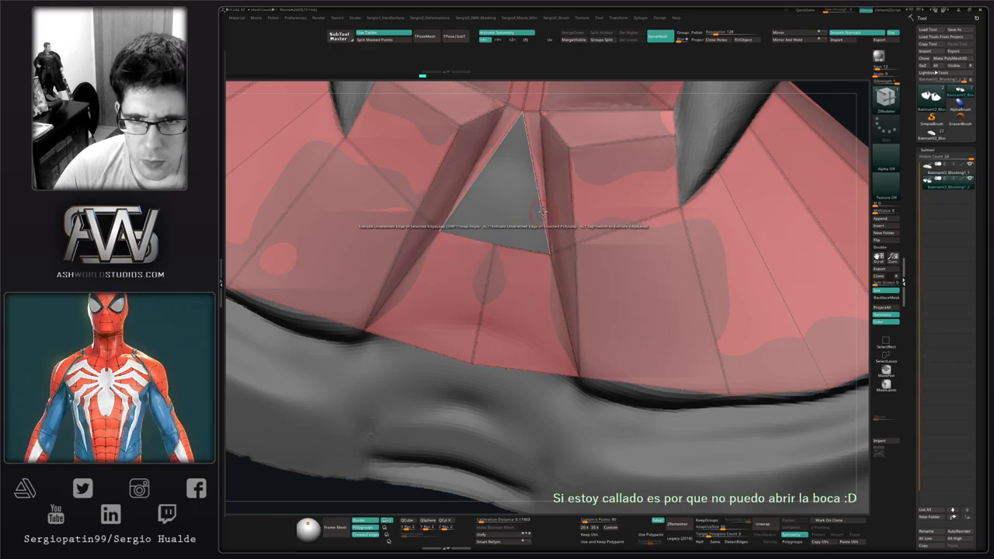
Undo the narrow triangles extruded along both side edges of the central recess's upper opening.
key(ctrl)
mouse_move(535, 233)
ctrl+right_down()
mouse_move(547, 310)
mouse_move(560, 269)
mouse_move(539, 246)
ctrl+right_up()
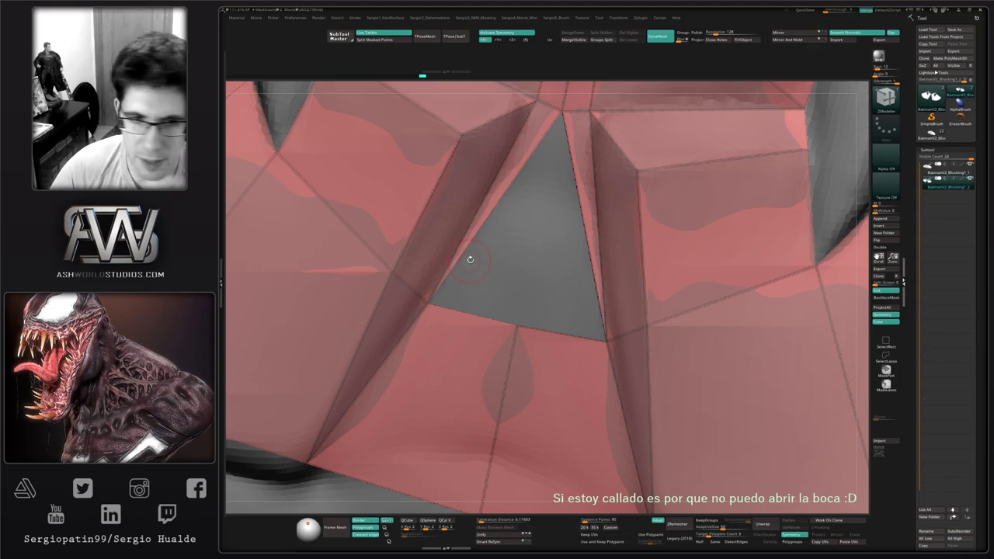
ctrl+right_drag(532, 224, 531, 177)
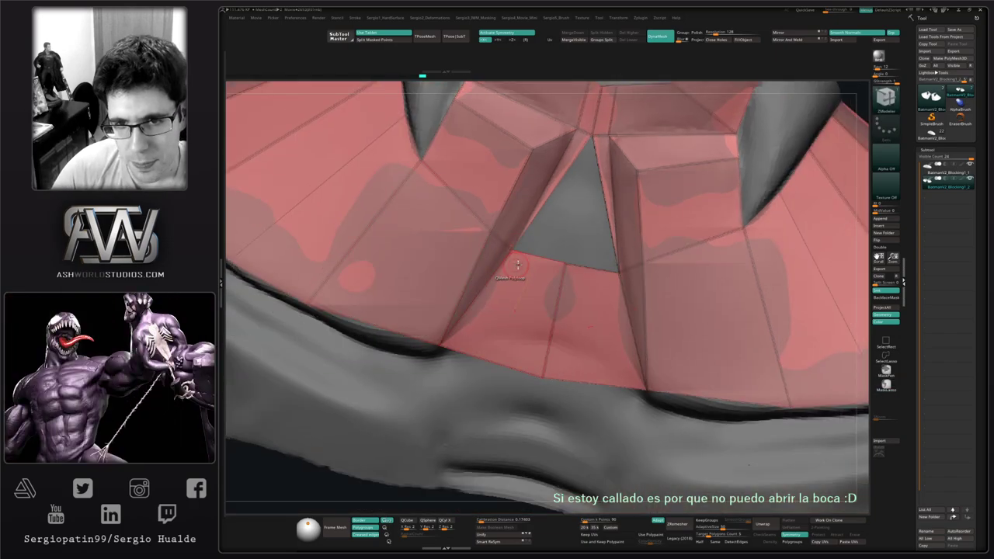
mouse_move(508, 264)
alt+right_down()
mouse_move(459, 272)
mouse_move(458, 264)
mouse_move(499, 293)
mouse_move(475, 259)
alt+right_up()
key(ctrl)
key(ctrl+z)
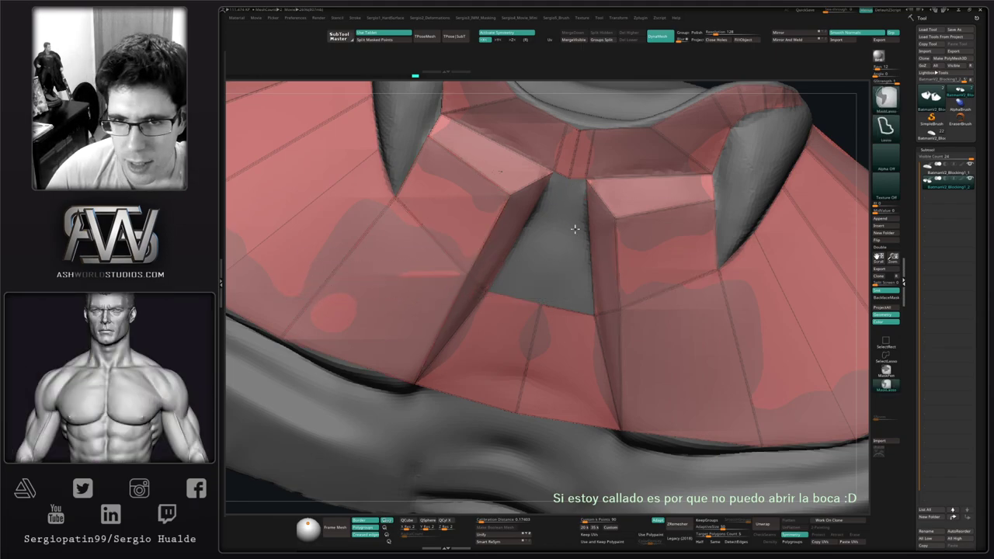
Extrude a narrow strip with ZModeler from the upper edge of the outer shoulder plate.
mouse_move(575, 224)
ctrl+right_down()
mouse_move(562, 282)
mouse_move(533, 282)
mouse_move(536, 303)
mouse_move(549, 293)
mouse_move(548, 261)
ctrl+right_up()
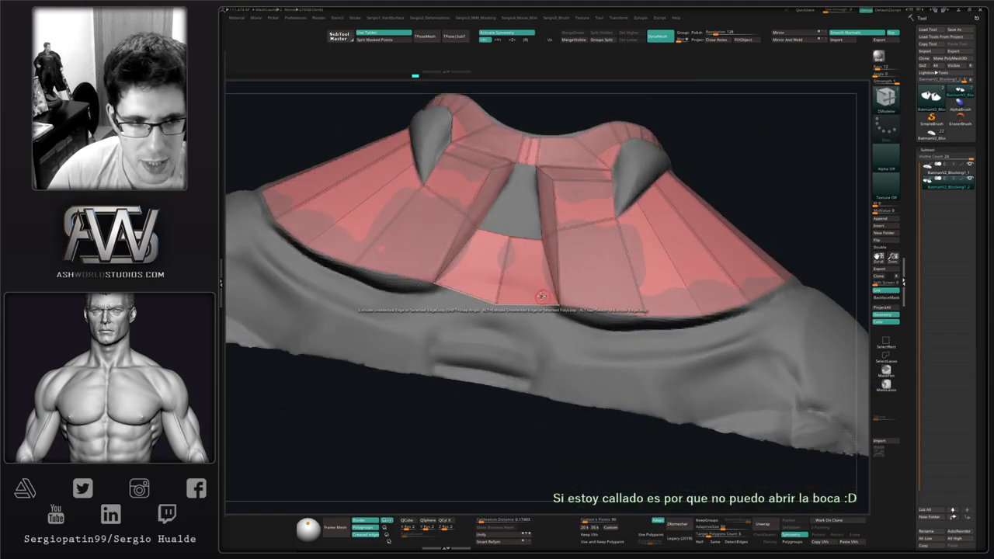
mouse_move(541, 296)
right_down()
mouse_move(572, 336)
mouse_move(463, 324)
right_up()
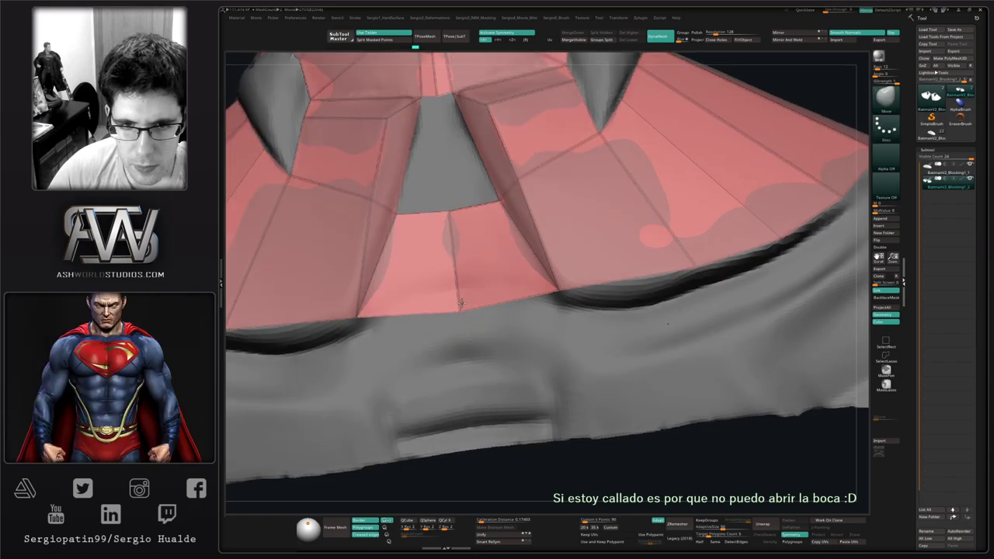
right_drag(524, 294, 564, 251)
right_drag(575, 299, 523, 279)
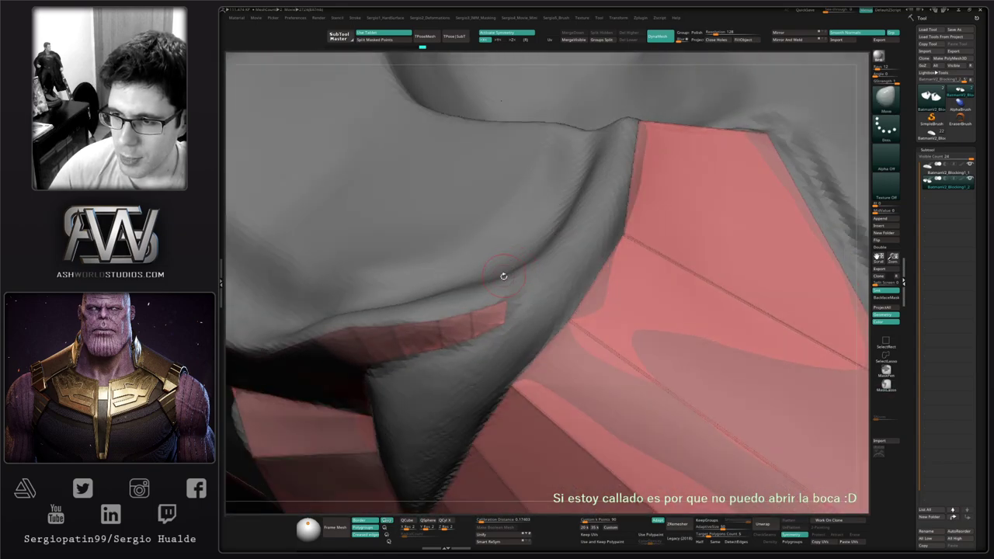
key(b)
key(z)
key(m)
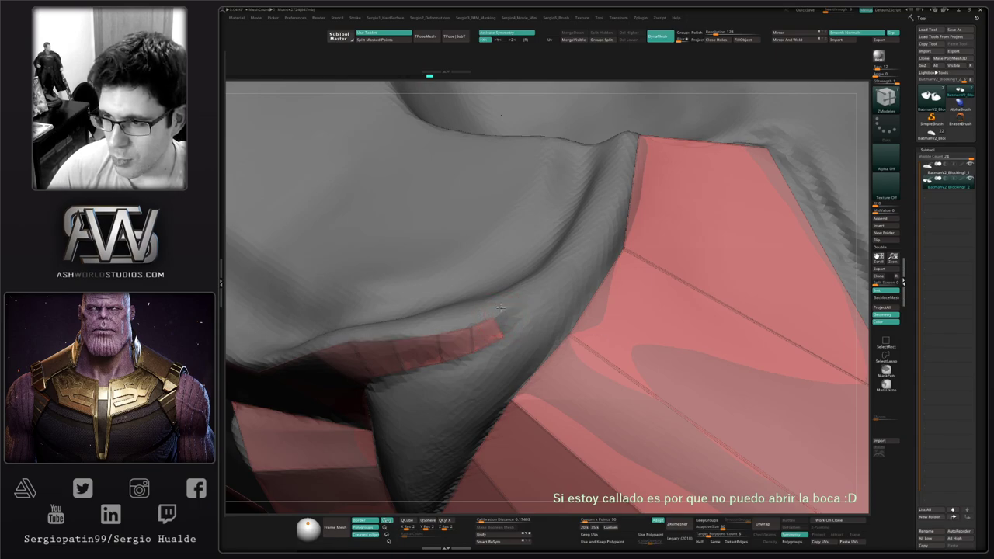
right_drag(501, 308, 696, 161)
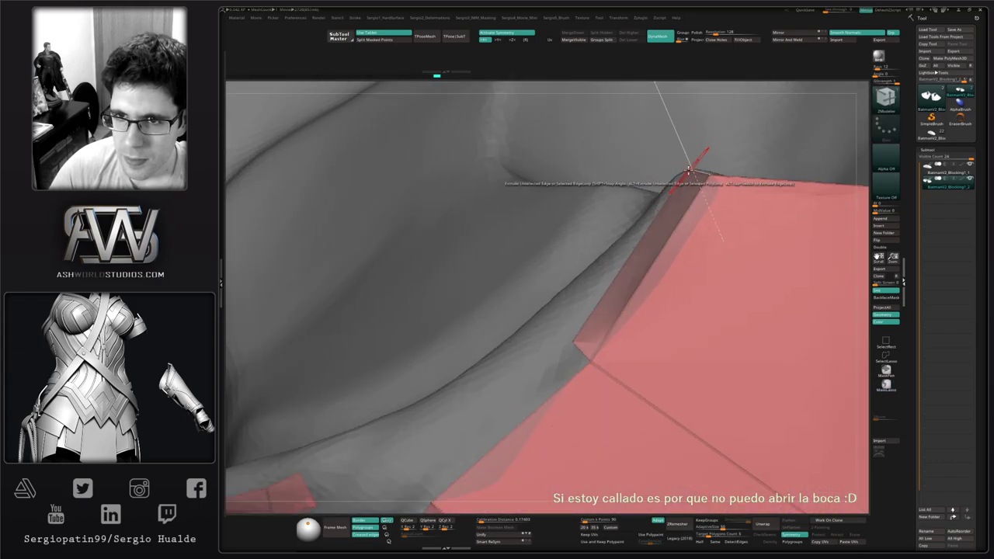
Set ZModeler's point Move to No Attraction with Snap To Surface and fit the strip's lower corner to the sculpt.
right_drag(689, 169, 652, 290)
key(ctrl+z)
mouse_move(701, 331)
alt+right_down()
mouse_move(643, 254)
mouse_move(644, 228)
alt+right_up()
key(space)
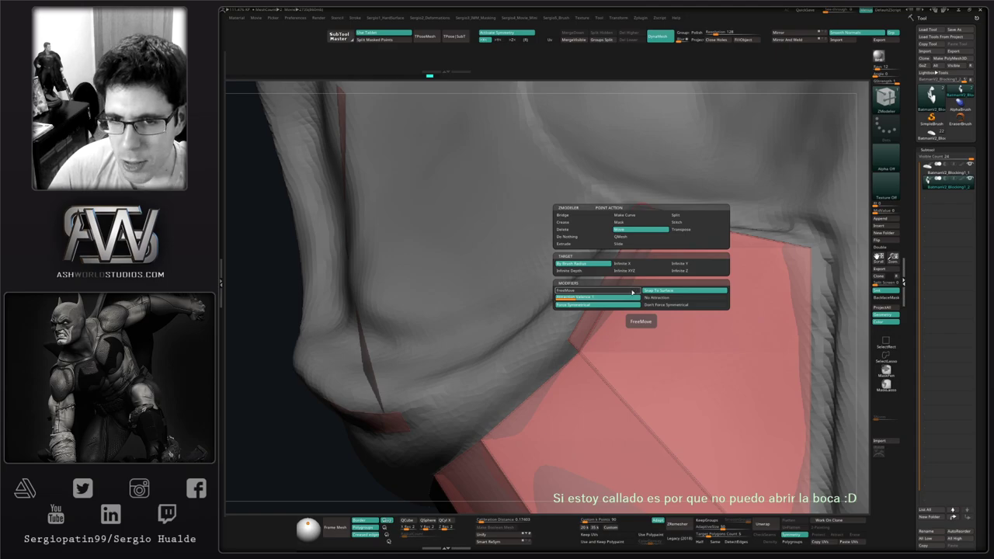
click(651, 299)
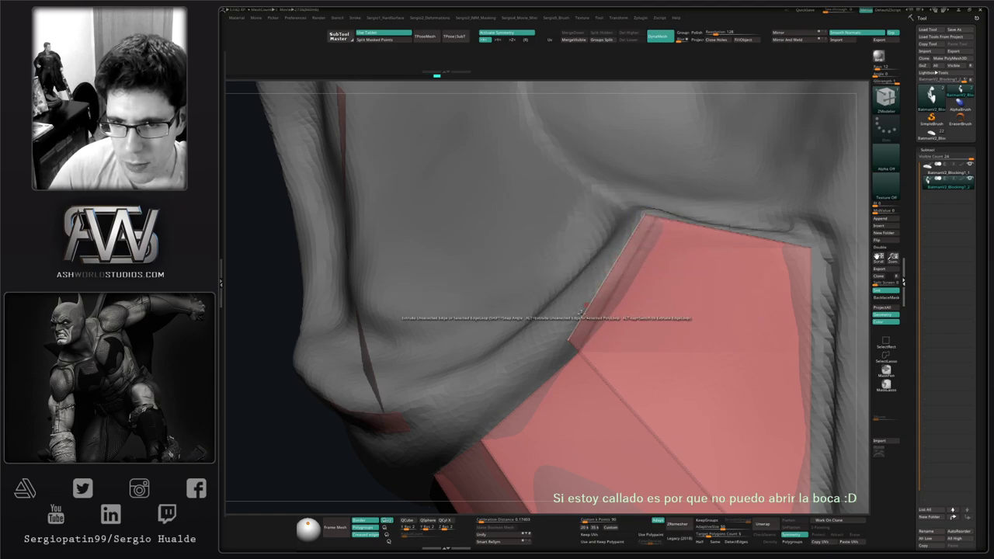
right_drag(576, 307, 614, 262)
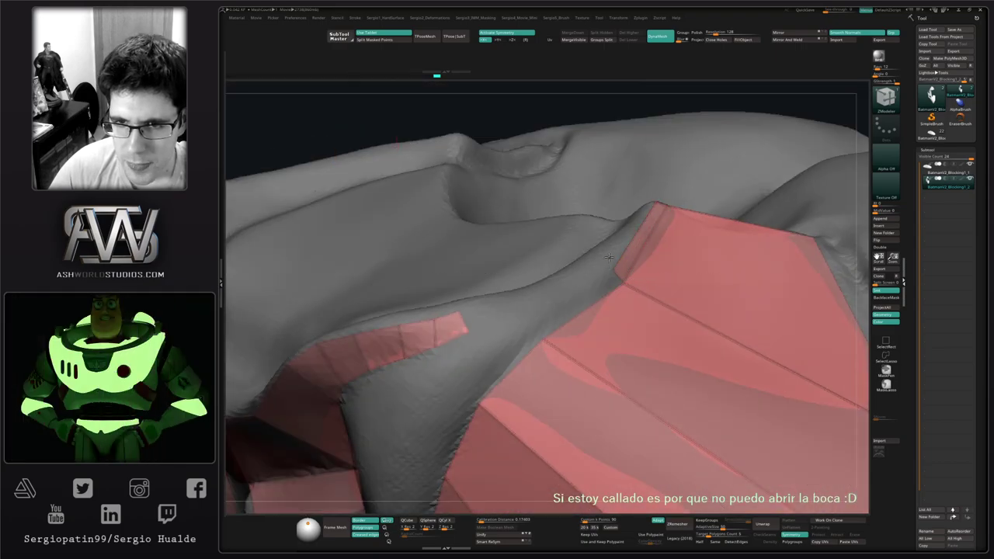
drag(612, 269, 608, 271)
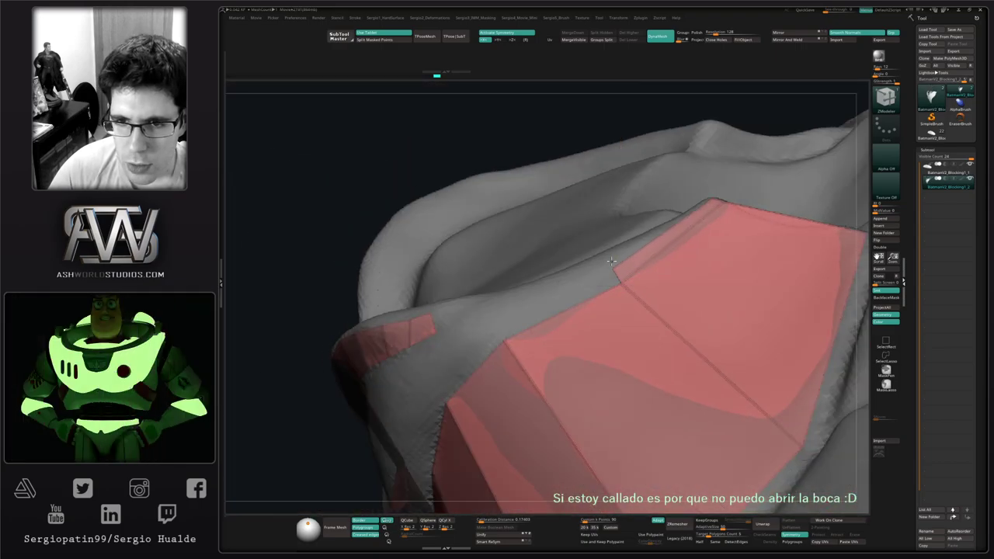
Extrude narrow quads along the next two upper plate edges towards the horn-shaped ridge, following the sculpted rim.
right_drag(593, 259, 617, 271)
drag(617, 271, 617, 269)
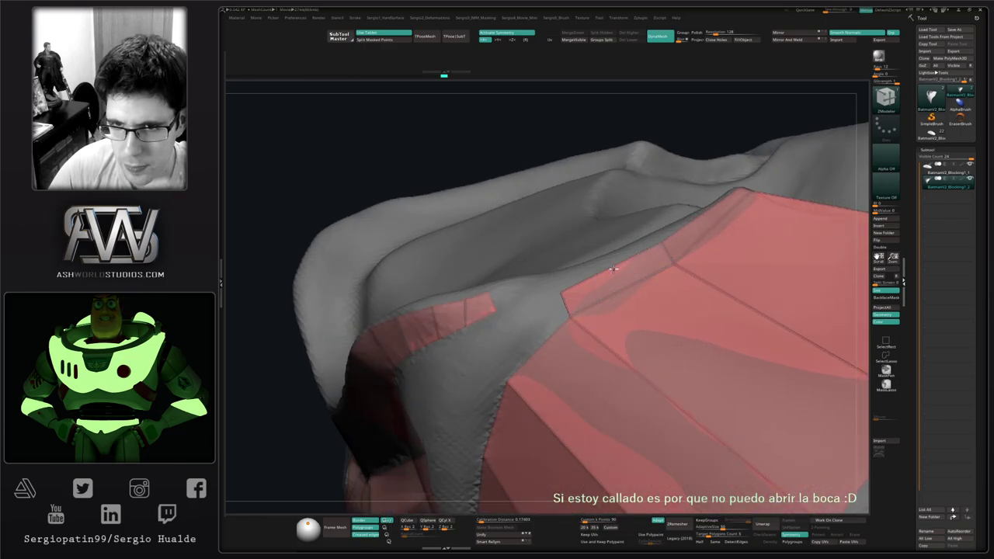
drag(567, 292, 560, 284)
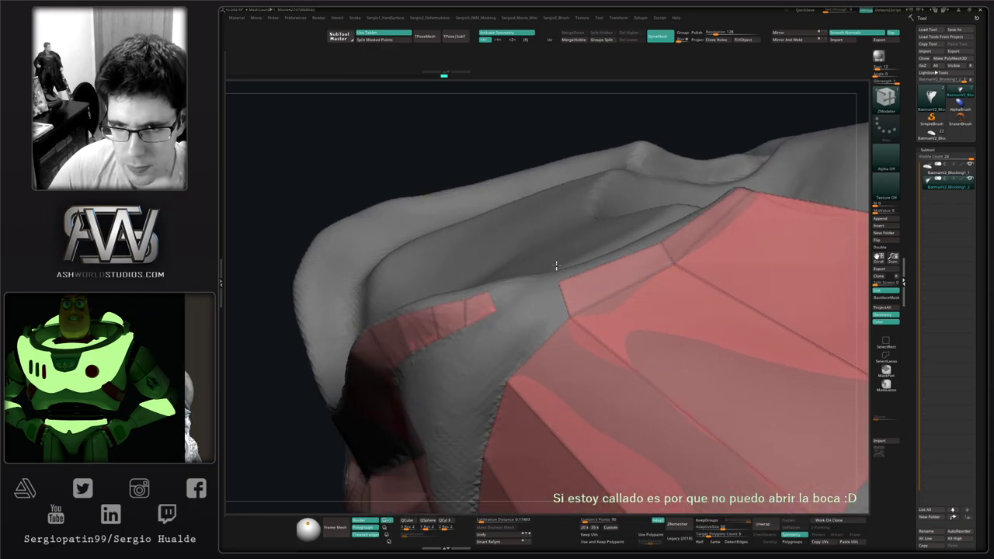
mouse_move(538, 341)
right_down()
mouse_move(526, 324)
mouse_move(541, 342)
right_up()
drag(540, 342, 529, 329)
right_drag(527, 333, 595, 286)
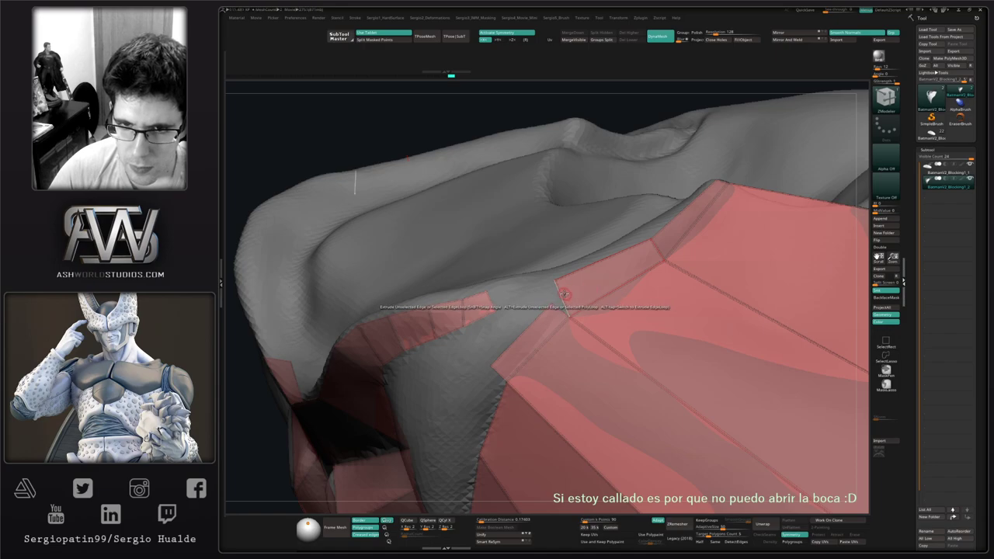
Insert a lengthwise edge loop in the upper rim strip and join the lower quad's corner to its end point.
key(space)
click(554, 310)
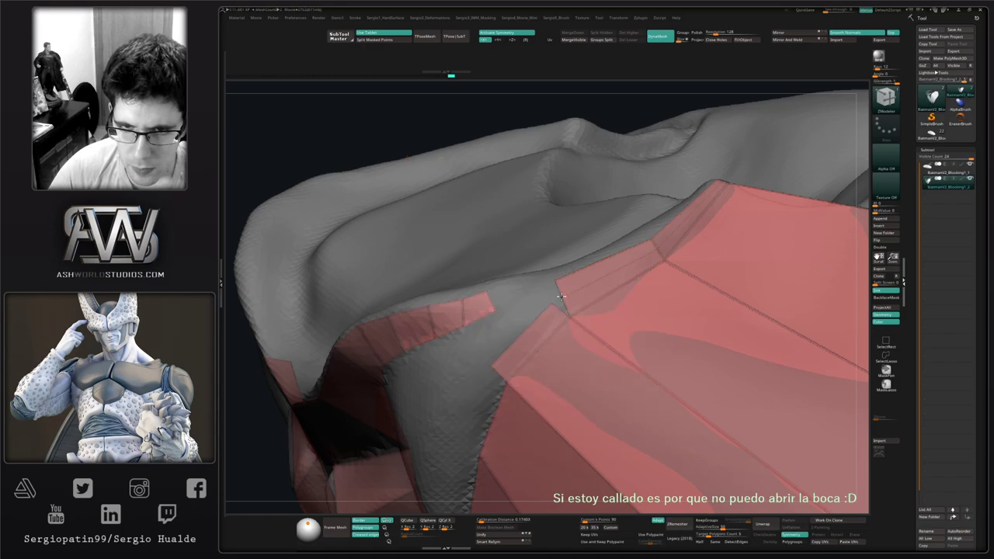
key(space)
click(552, 303)
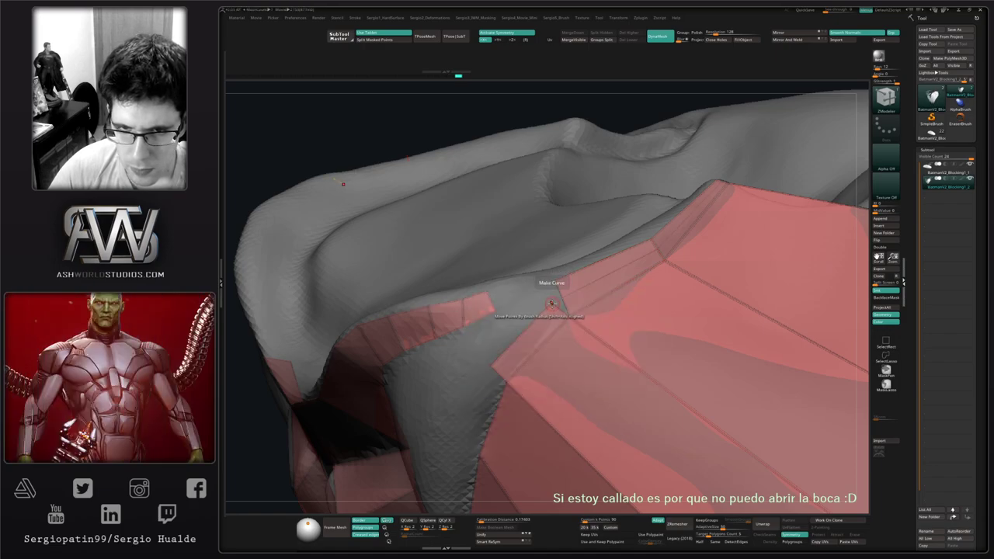
key(space)
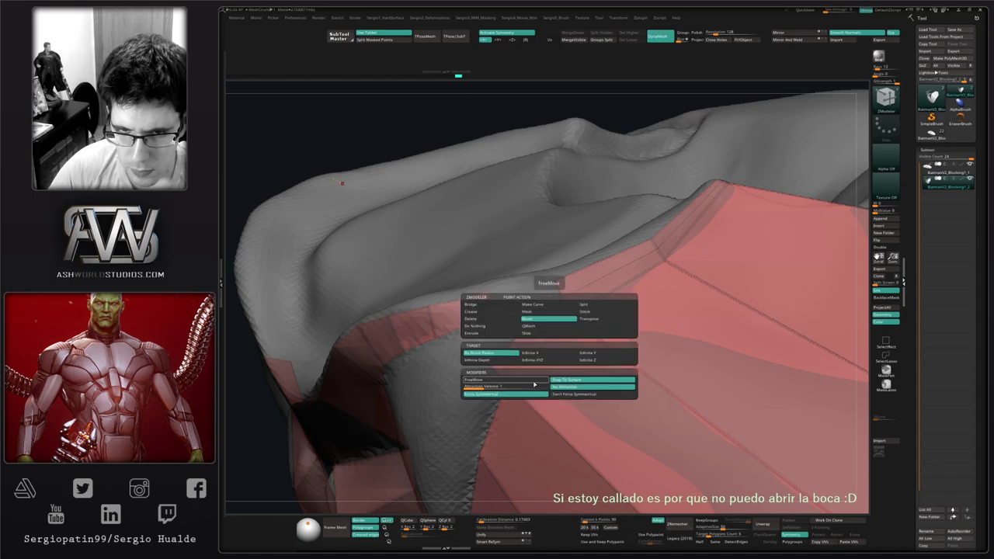
click(534, 381)
click(554, 380)
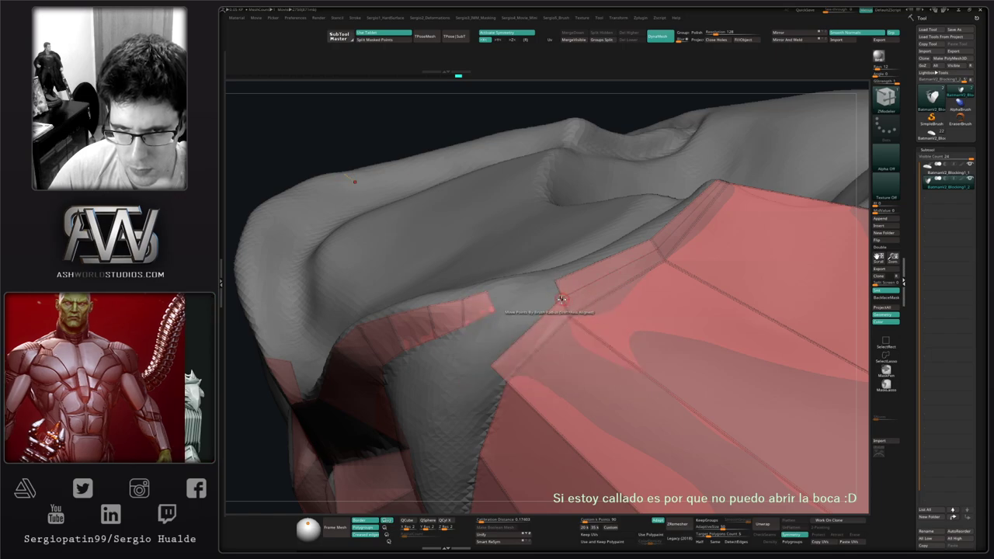
right_click(563, 298)
Move the points at the rim strip's upper end to fit the peak of the sculpted collar crest.
right_drag(639, 275, 659, 246)
alt+right_drag(601, 329, 512, 422)
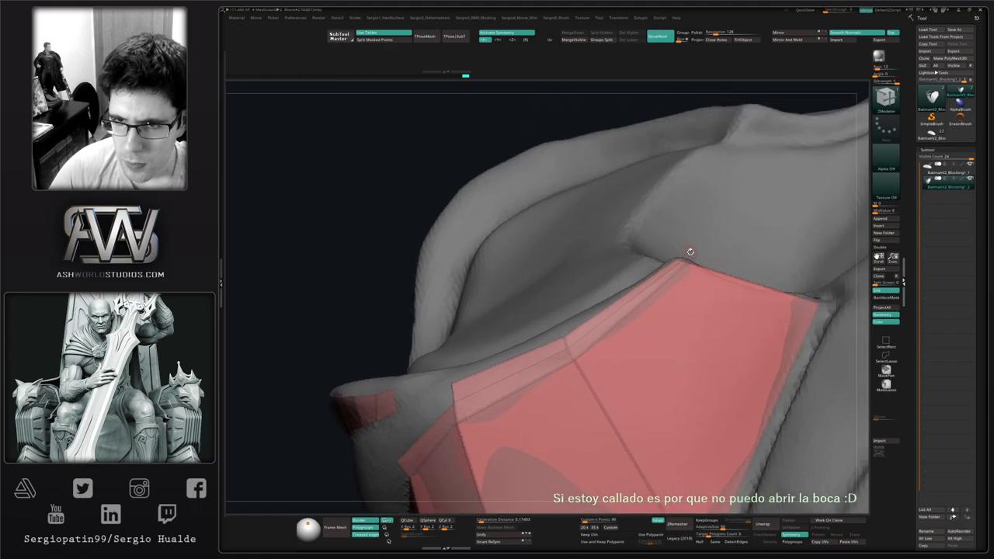
mouse_move(688, 251)
right_down()
mouse_move(681, 288)
mouse_move(682, 261)
right_up()
ctrl+right_drag(682, 260, 682, 271)
drag(681, 271, 673, 255)
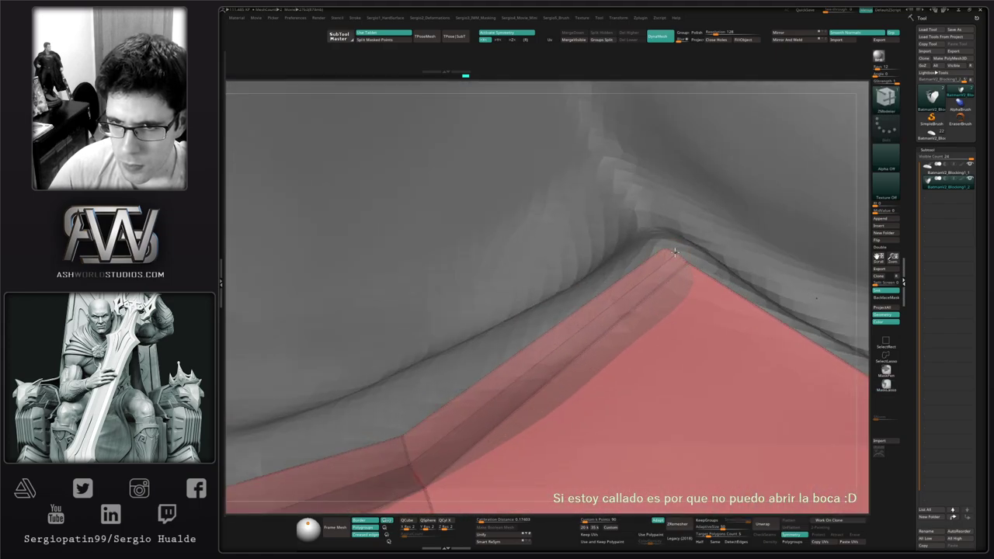
Set the ZModeler edge action to Extrude and extend the upper and lower red face strips toward each other until they meet.
ctrl+right_drag(665, 246, 582, 318)
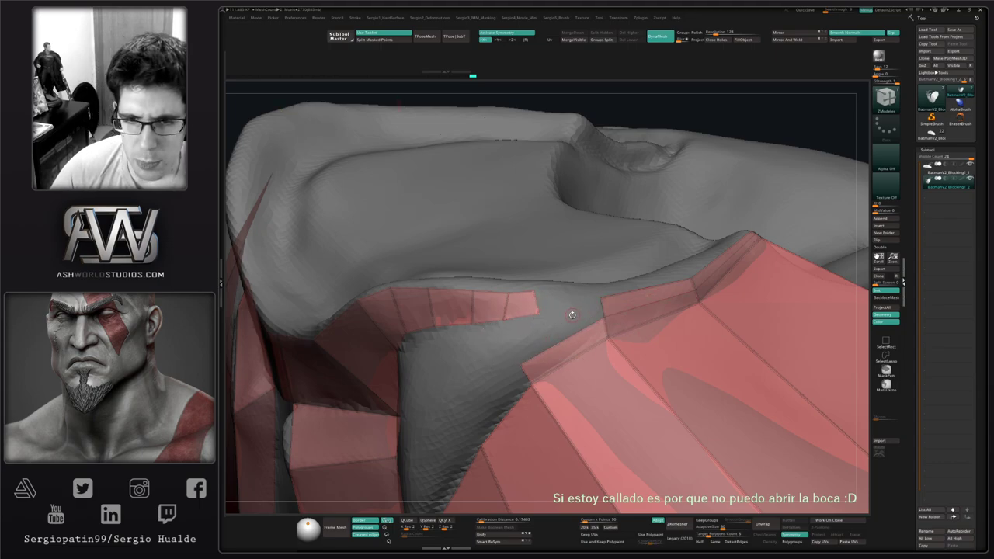
drag(572, 314, 559, 340)
key(space)
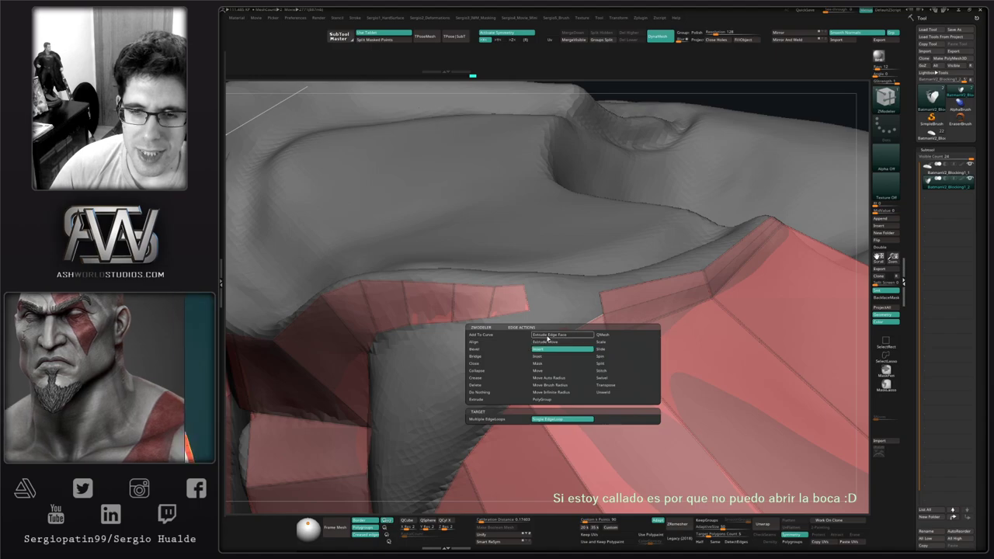
click(476, 399)
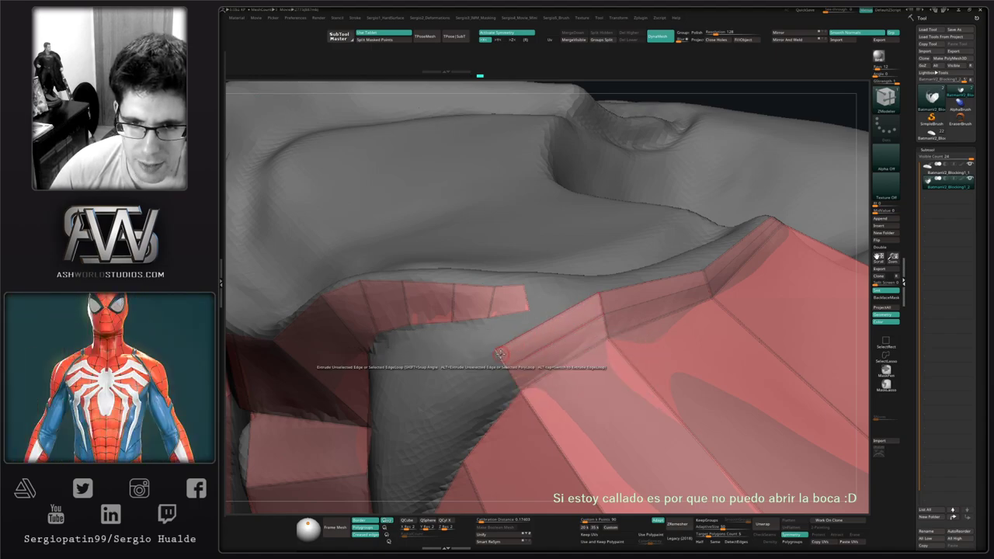
mouse_move(540, 335)
alt+right_down()
mouse_move(578, 328)
mouse_move(575, 312)
mouse_move(546, 318)
alt+right_up()
key(space)
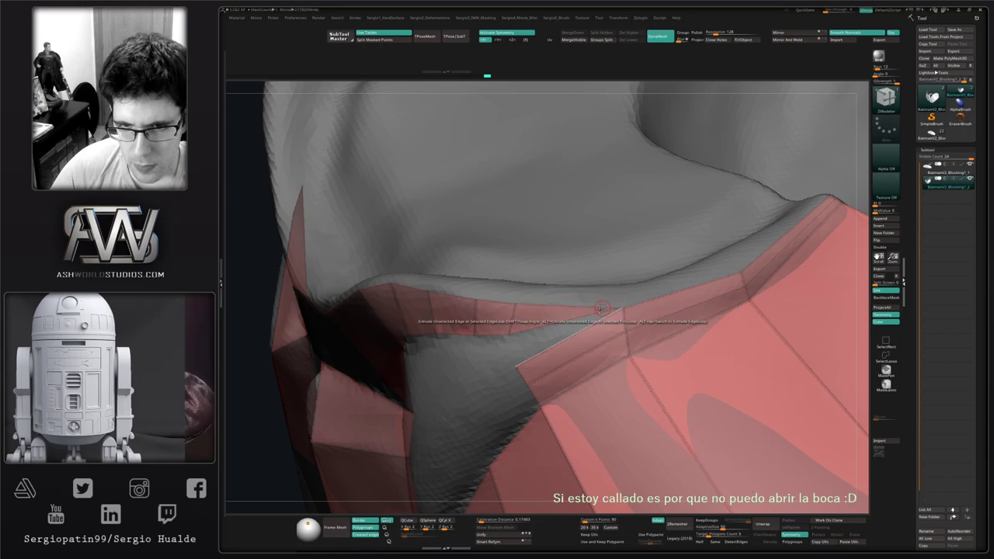
right_drag(594, 315, 563, 328)
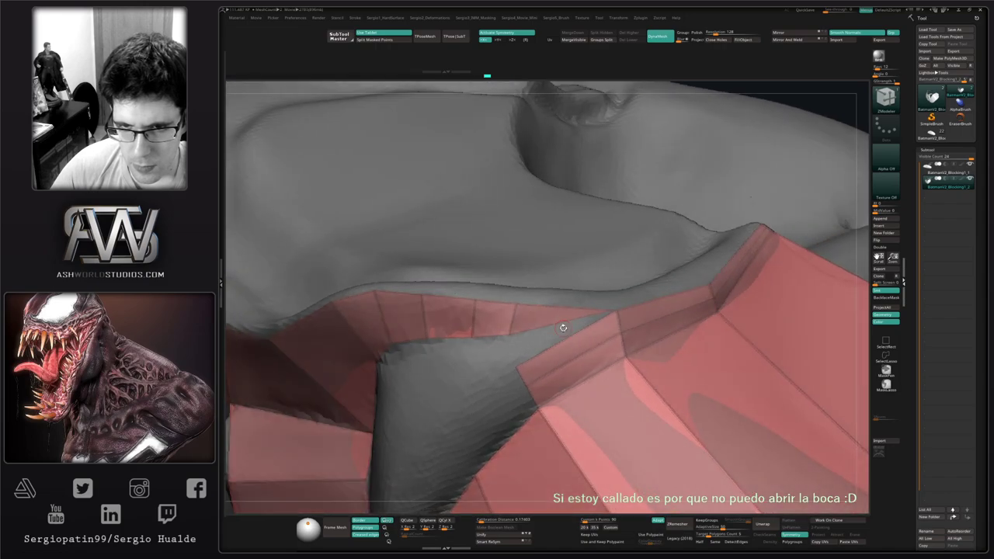
Fill the remaining gap between the upper and lower strips with faces that join their end edges.
key(space)
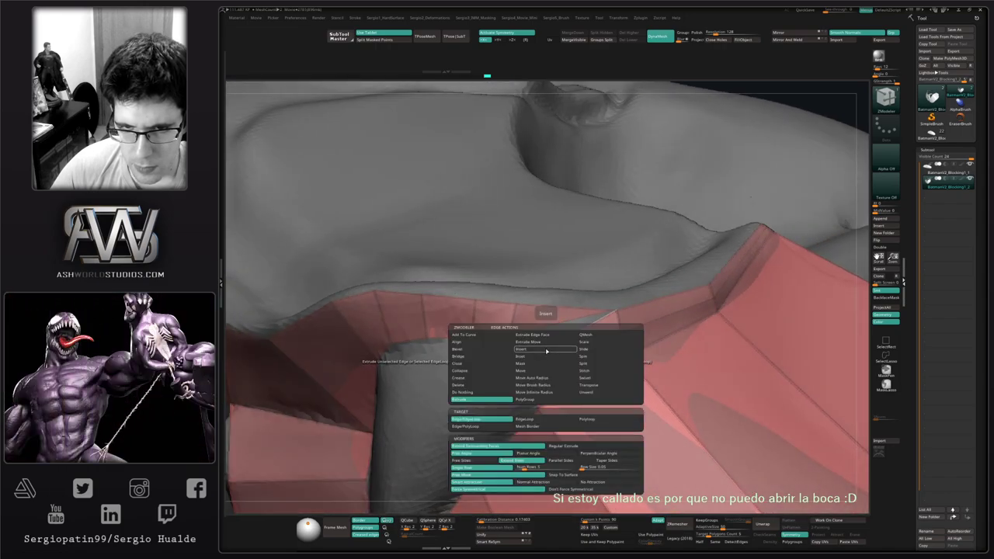
click(546, 351)
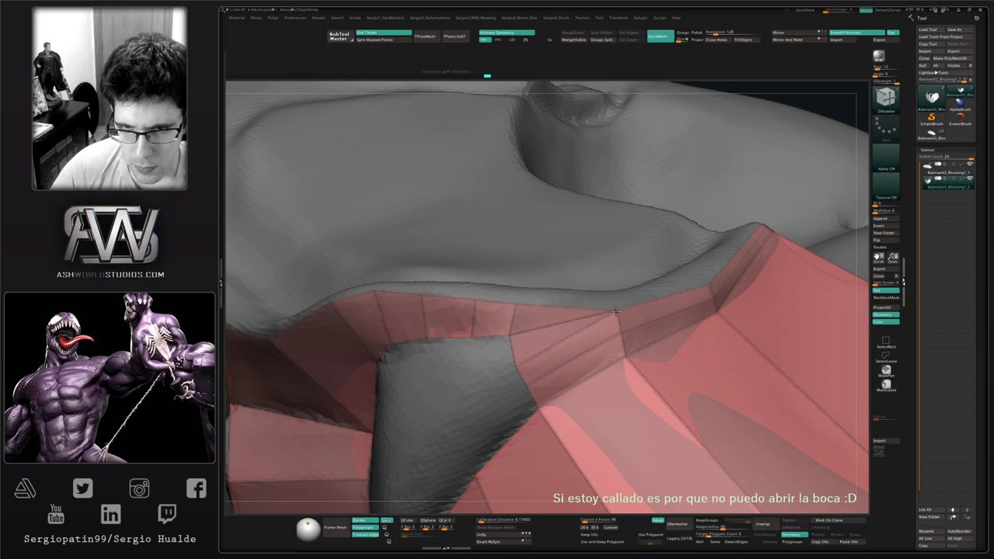
key(space)
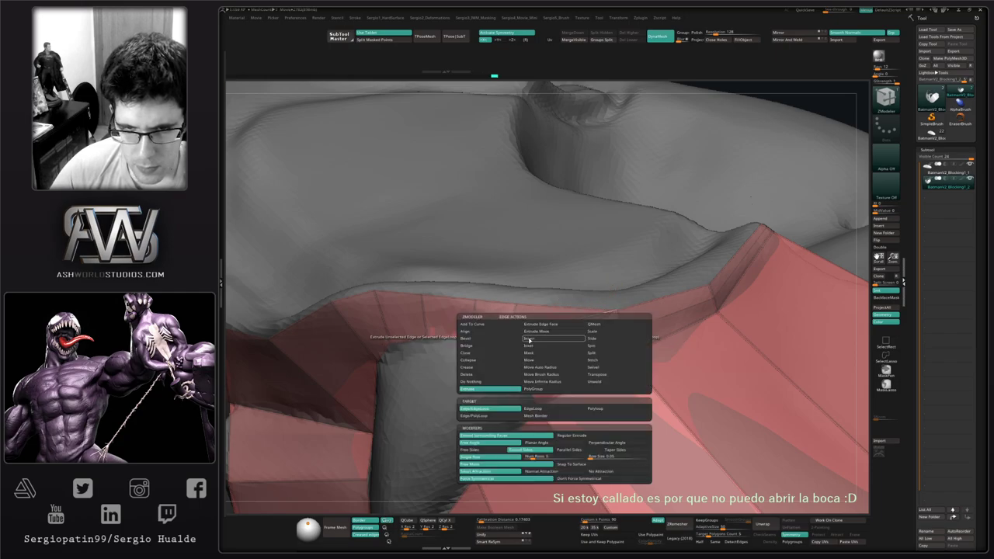
click(531, 340)
Extrude a narrow strip of faces inward from the diagonal border of the opening and join it to the upper corner.
ctrl+right_drag(534, 337, 573, 273)
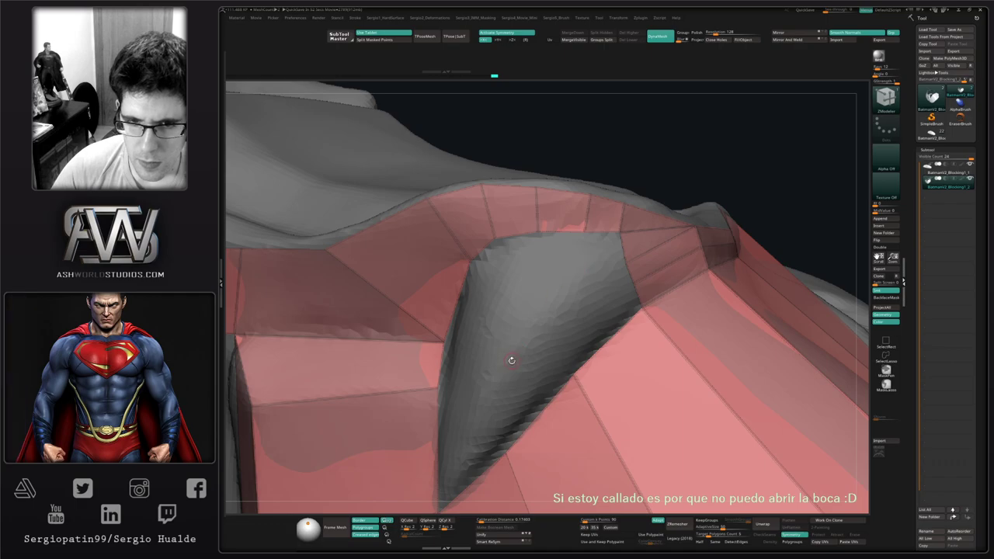
right_drag(512, 361, 572, 342)
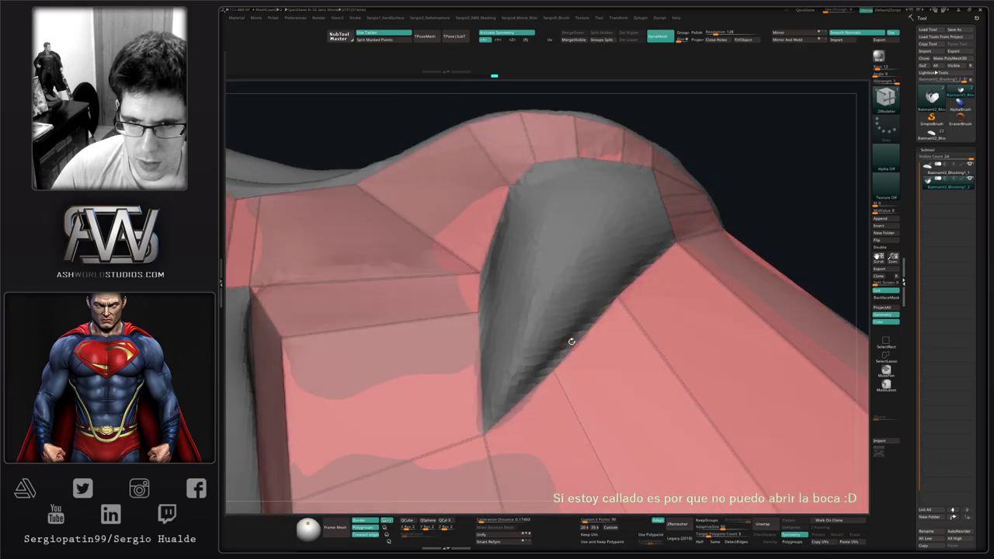
drag(573, 344, 557, 315)
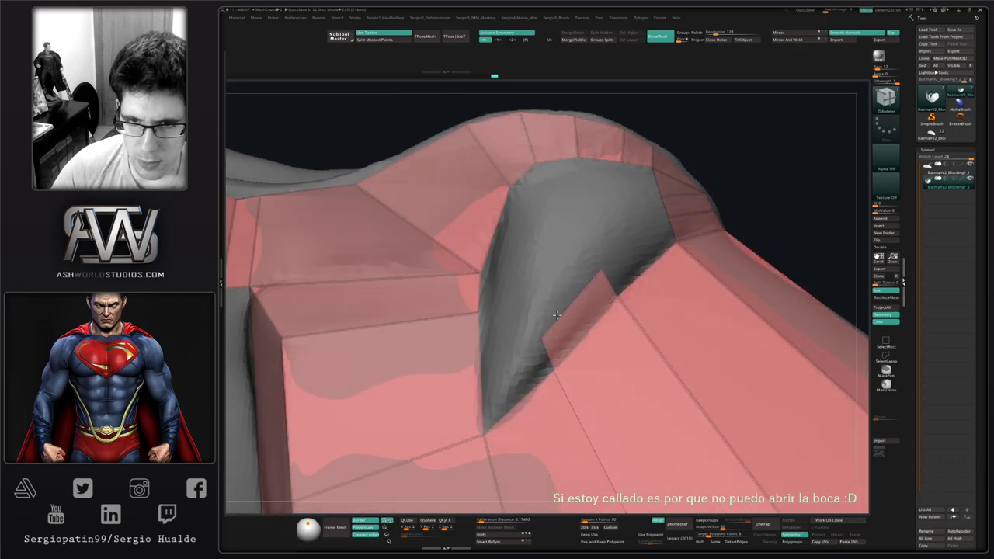
click(631, 254)
right_drag(648, 237, 603, 288)
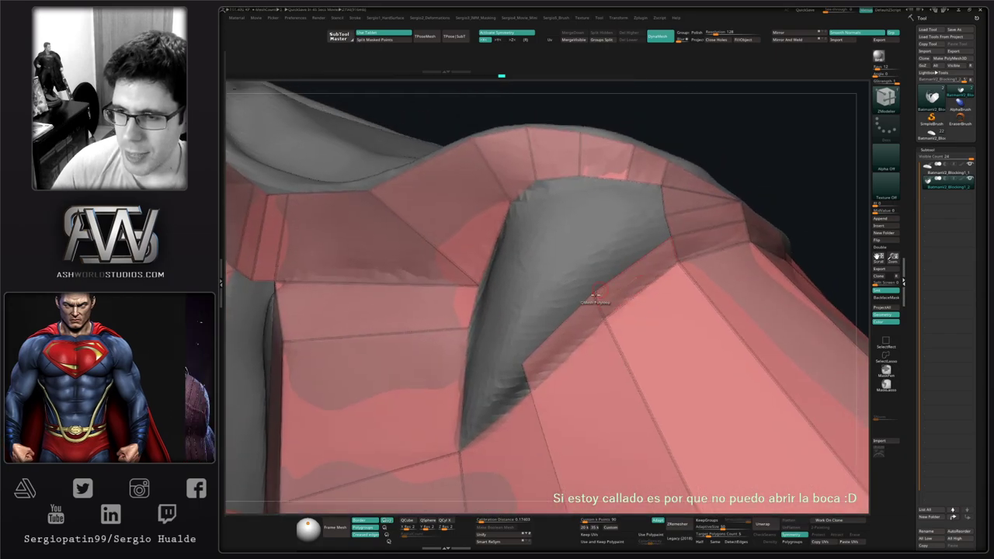
key(space)
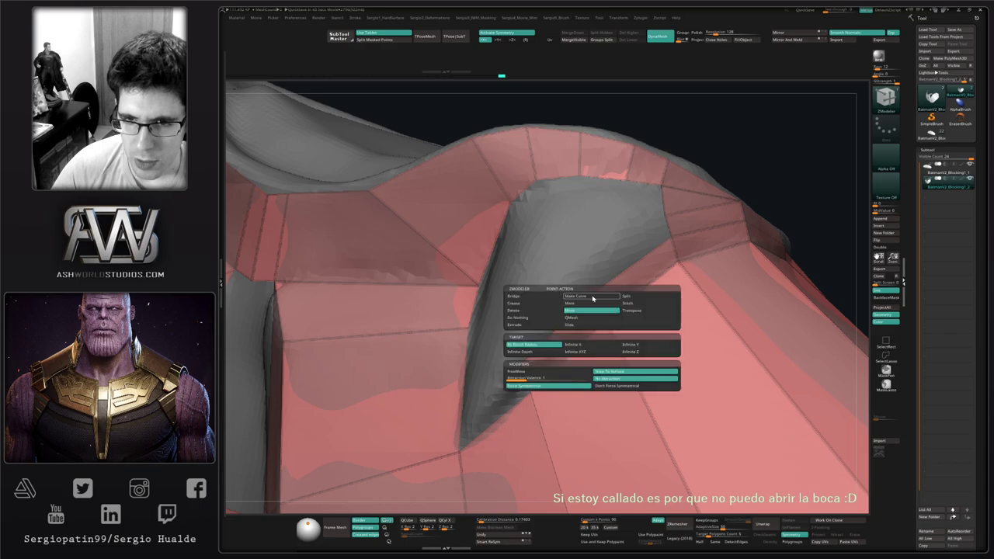
click(592, 297)
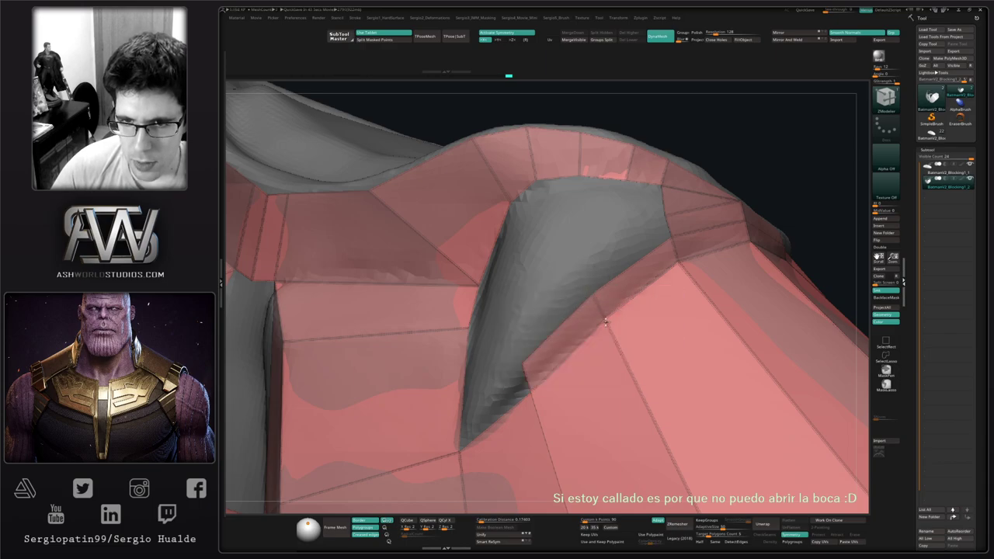
mouse_move(606, 321)
right_down()
mouse_move(614, 317)
mouse_move(588, 296)
mouse_move(597, 281)
right_up()
key(b)
key(m)
key(v)
key(alt+s)
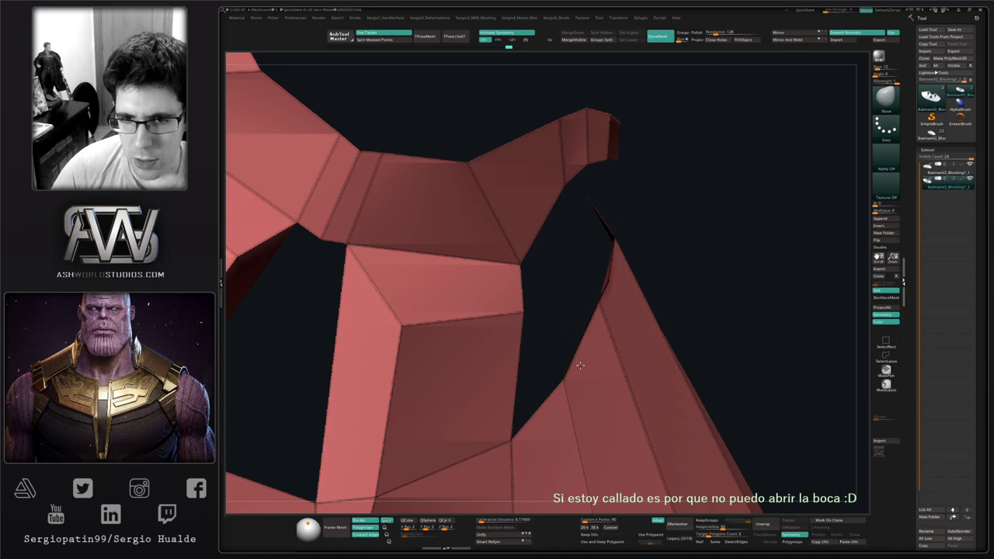
right_drag(580, 365, 564, 303)
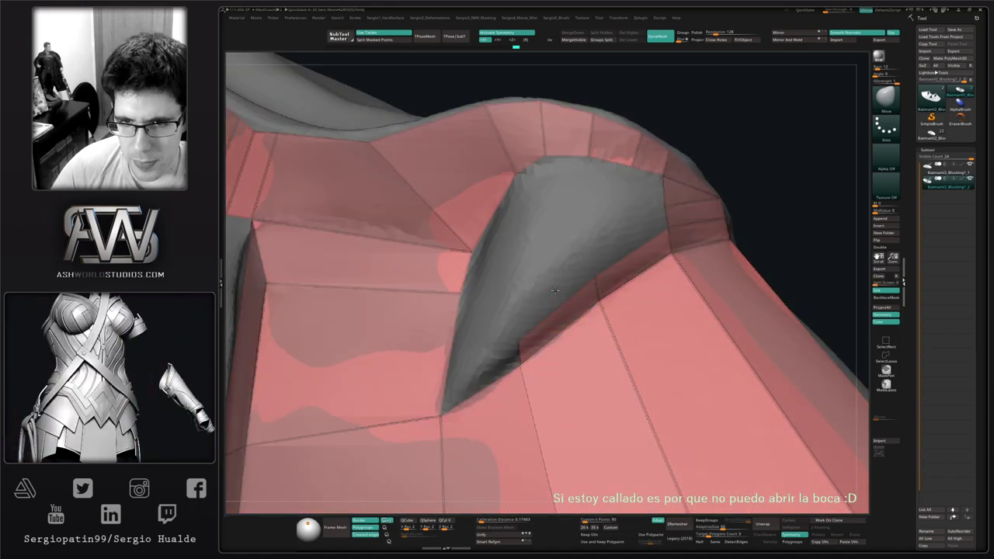
key(b)
key(z)
key(m)
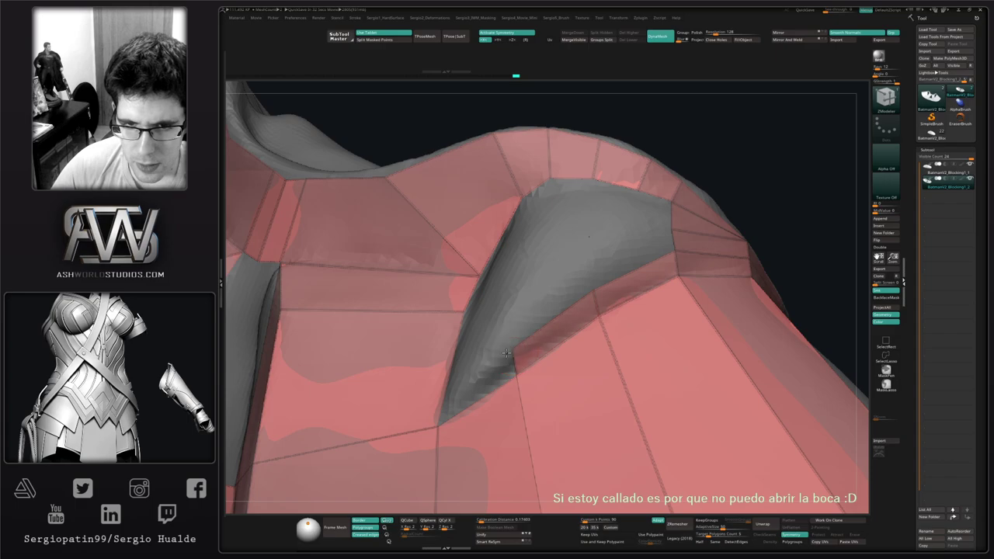
Set edge extrusion to Snap To Surface and extend the diagonal border strip to the opening's pointed lower corner.
key(space)
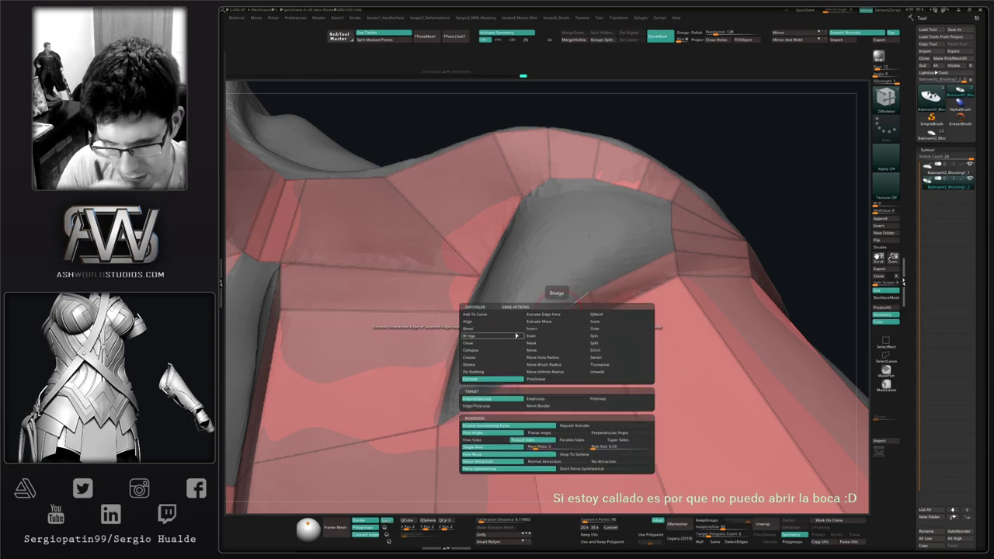
click(573, 454)
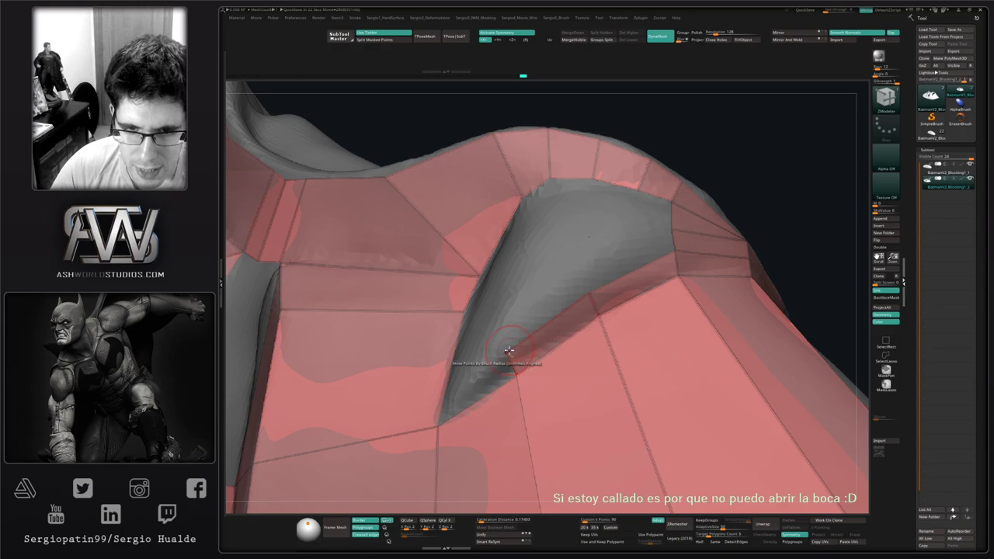
alt+right_drag(512, 359, 567, 314)
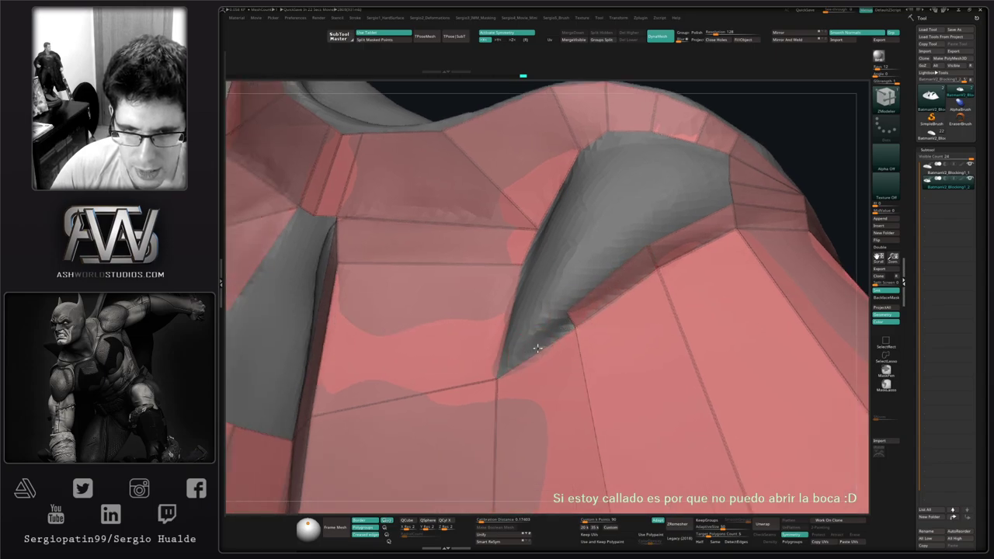
right_drag(534, 348, 546, 348)
drag(547, 348, 535, 331)
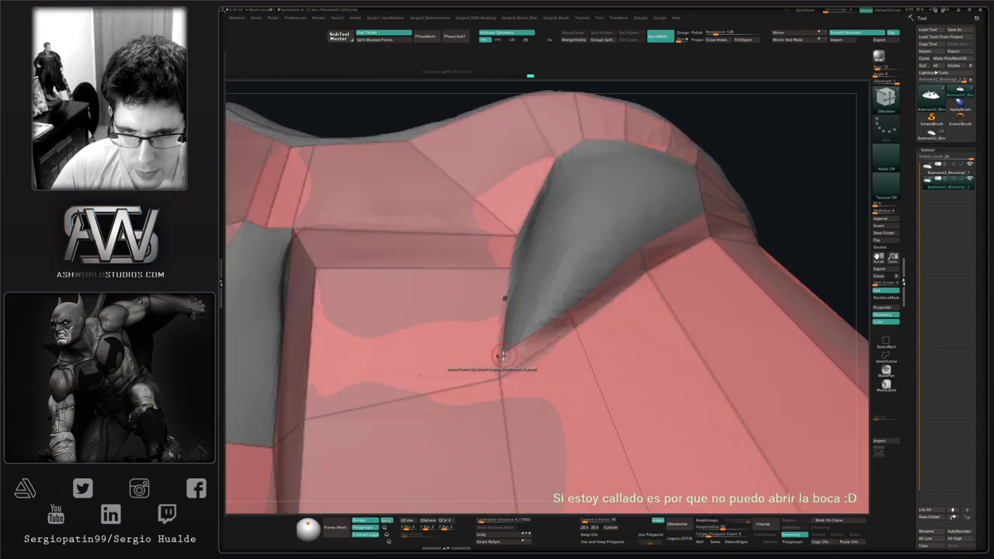
right_drag(528, 358, 506, 359)
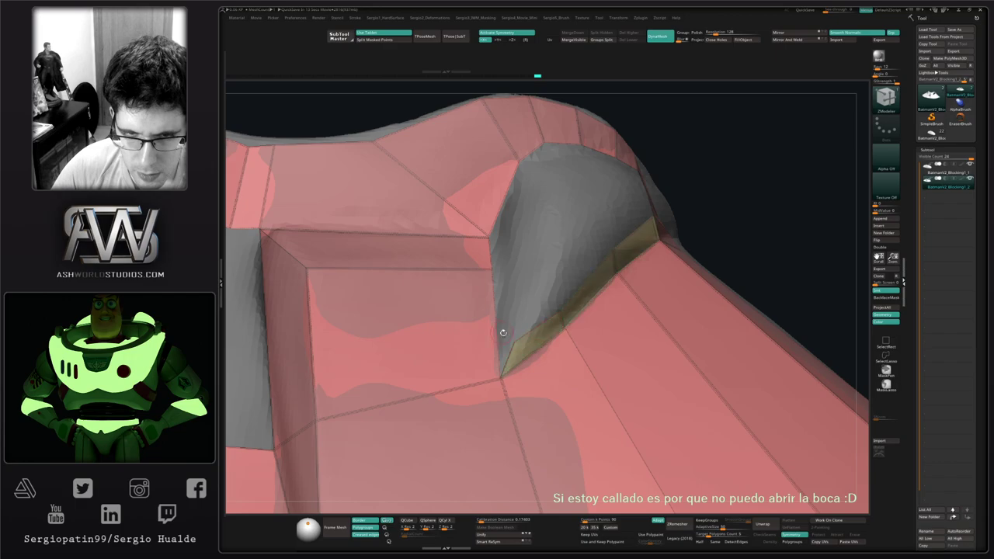
Extrude a strip of faces along the opening's inner side, from the pointed lower corner up toward the curved rim.
right_drag(496, 329, 478, 255)
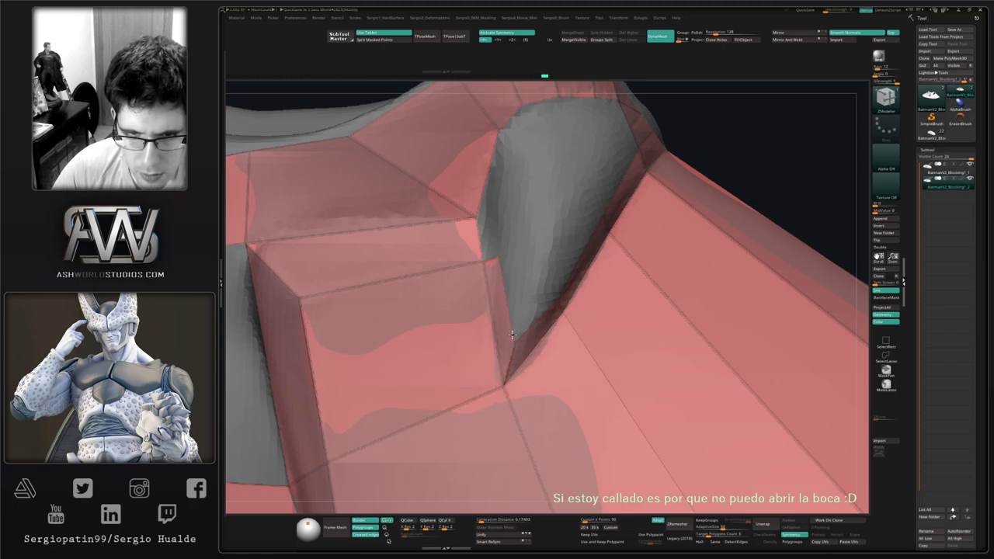
right_drag(511, 287, 501, 255)
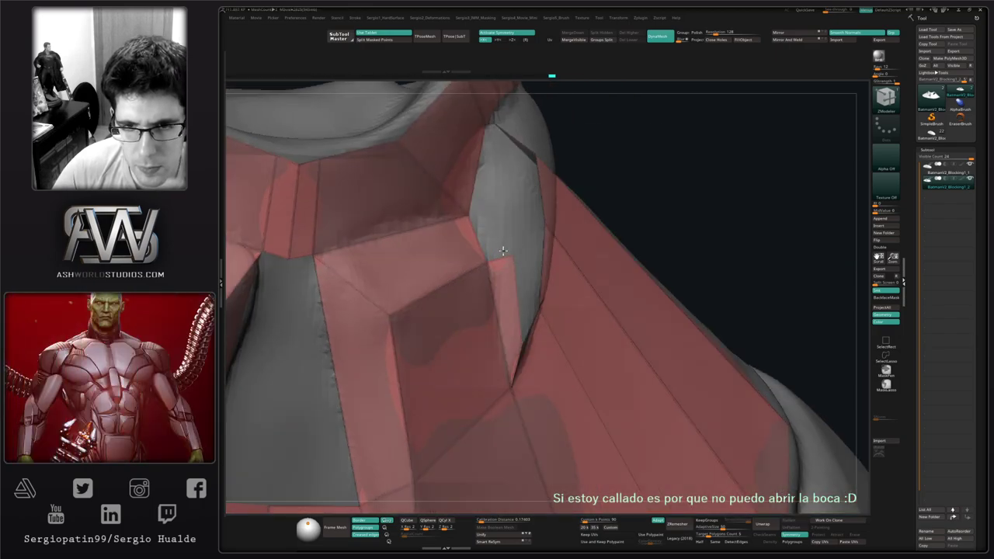
right_drag(503, 251, 507, 305)
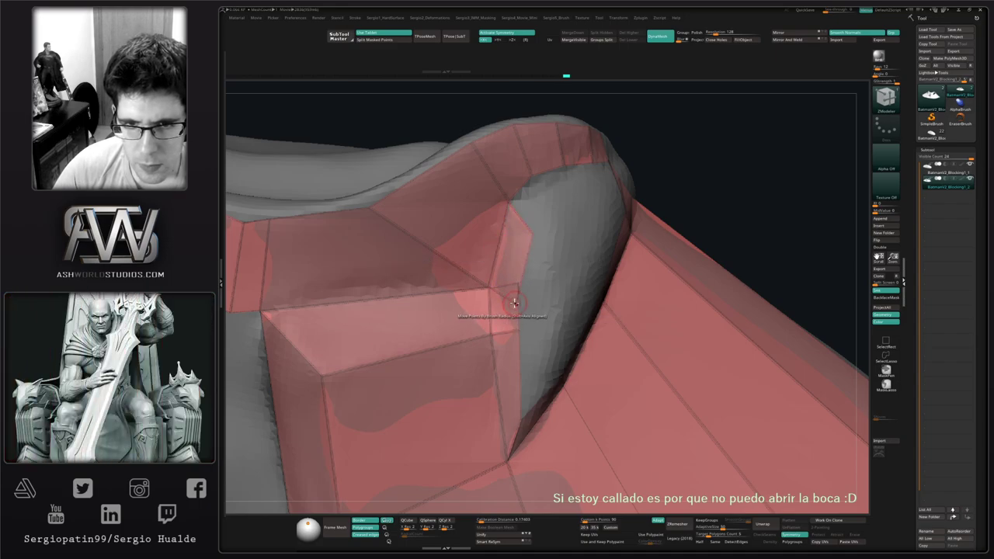
Continue the row of extruded faces around the opening's curved upper rim, over to the diagonal border strip.
right_drag(528, 282, 479, 261)
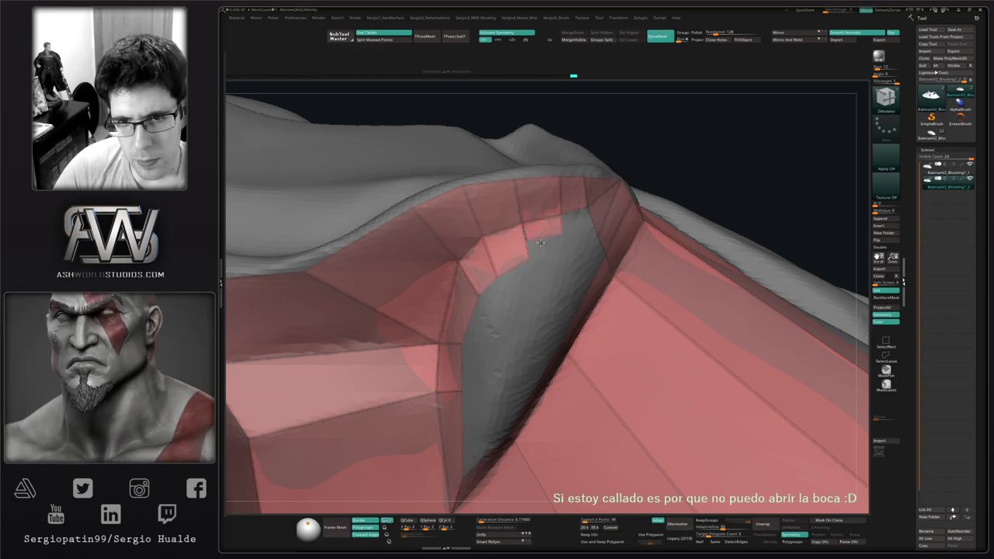
right_drag(564, 245, 577, 238)
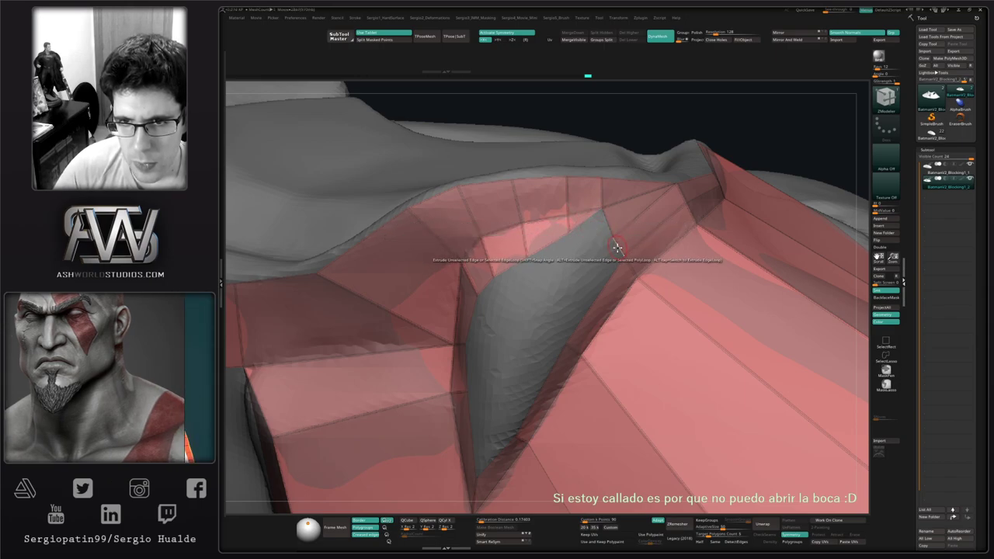
right_drag(598, 253, 580, 224)
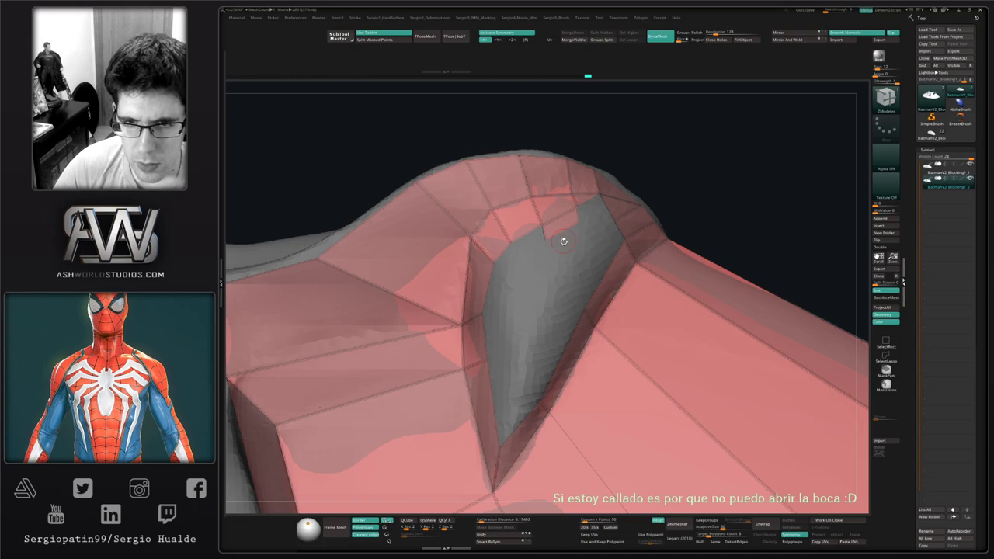
right_drag(512, 283, 536, 242)
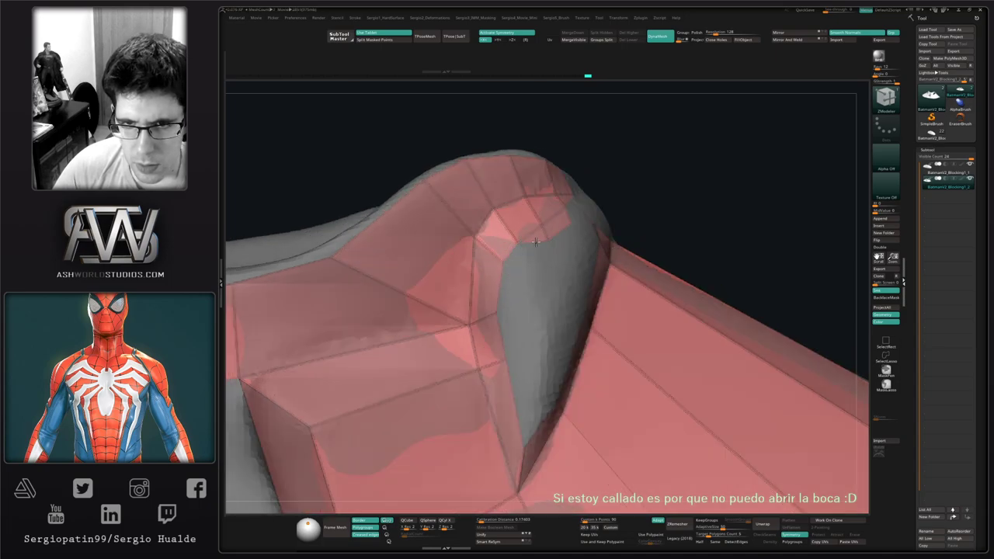
right_drag(526, 276, 561, 235)
Extrude further faces inward along the opening's inner side and taper them down toward the pointed lower corner.
right_drag(517, 288, 502, 286)
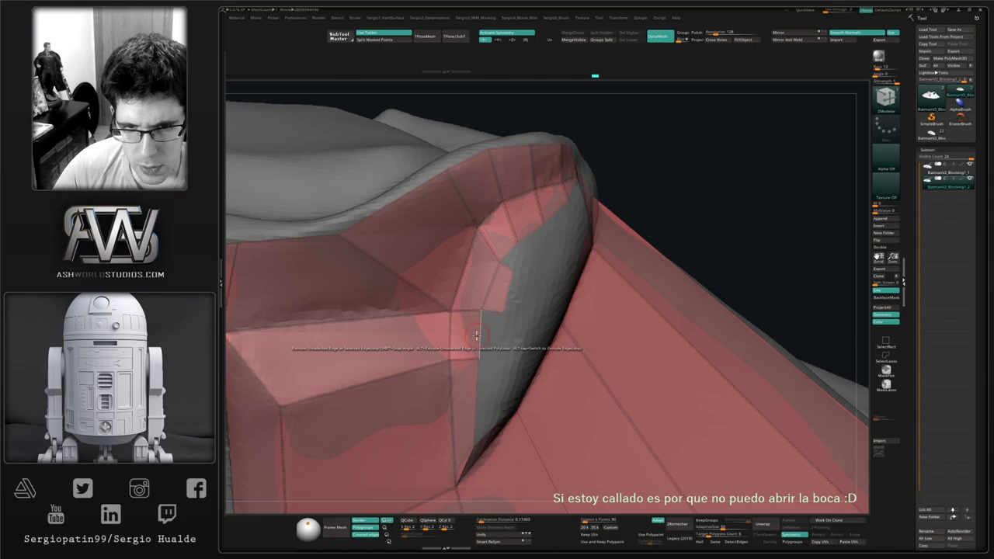
drag(480, 339, 492, 339)
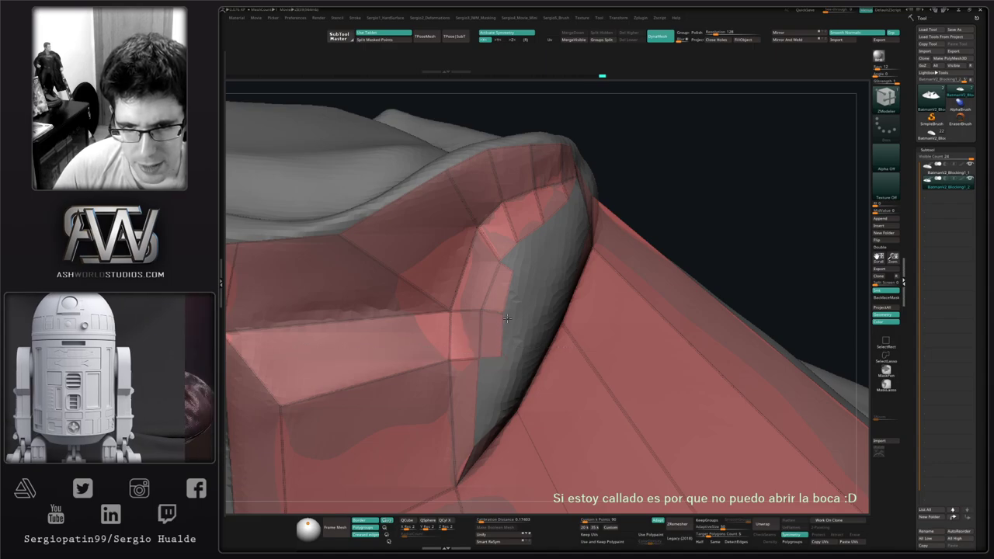
right_drag(494, 349, 482, 344)
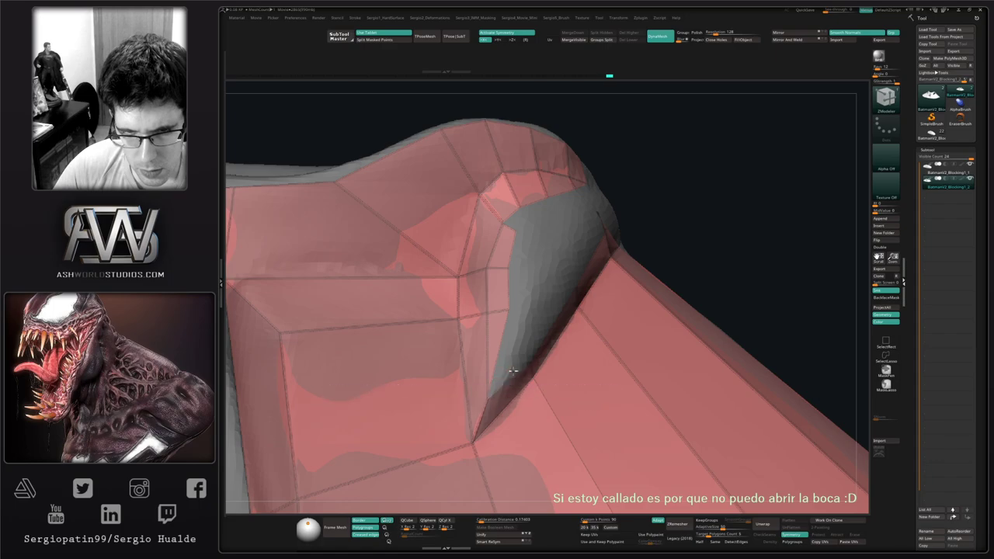
Extrude faces inward from the diagonal border strip and connect them to the inner side strip, filling the opening's lower end.
right_drag(513, 371, 538, 343)
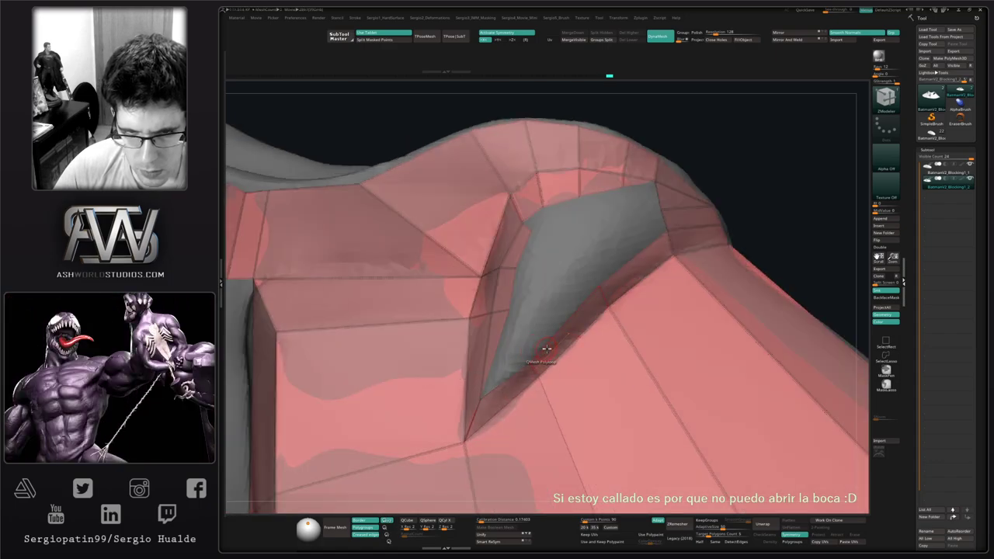
drag(547, 349, 538, 312)
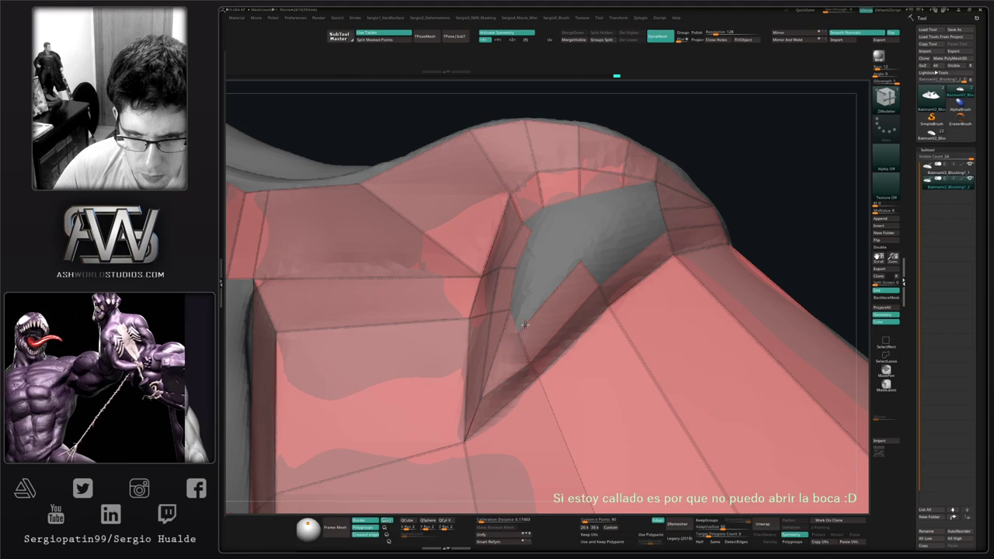
right_drag(548, 313, 497, 306)
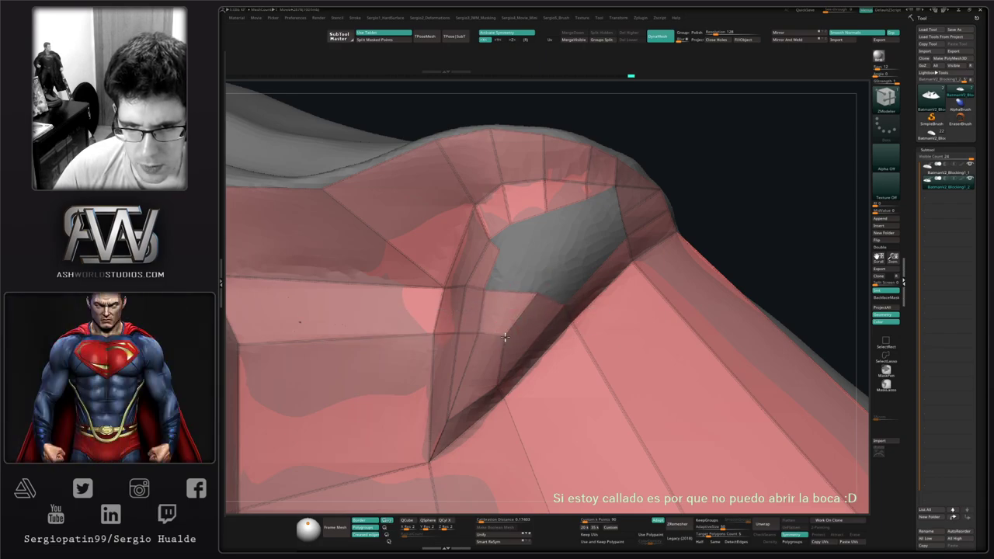
Examine the remaining opening and its surrounding faces from several angles, both over the sculpt and with the low-poly mesh isolated.
right_drag(513, 319, 539, 335)
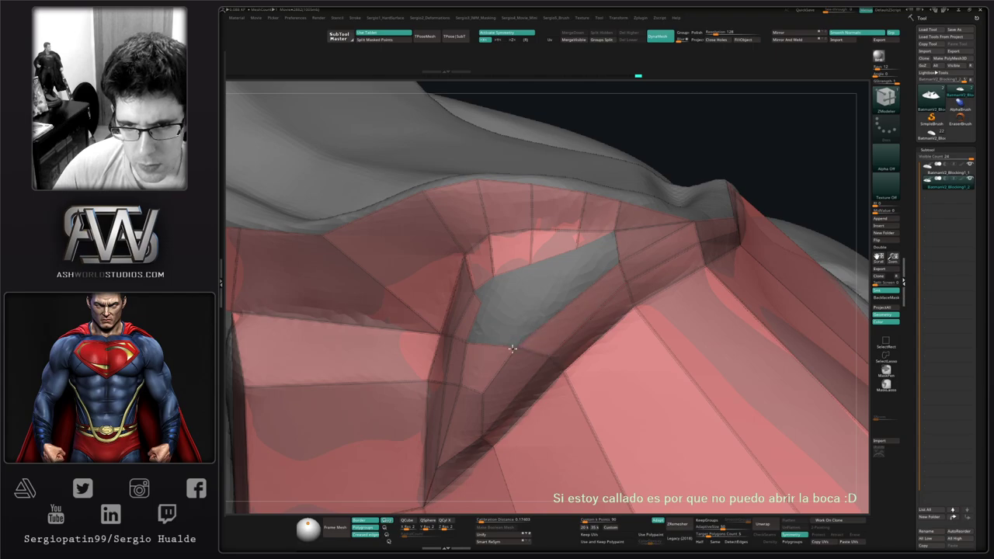
right_drag(509, 335, 495, 317)
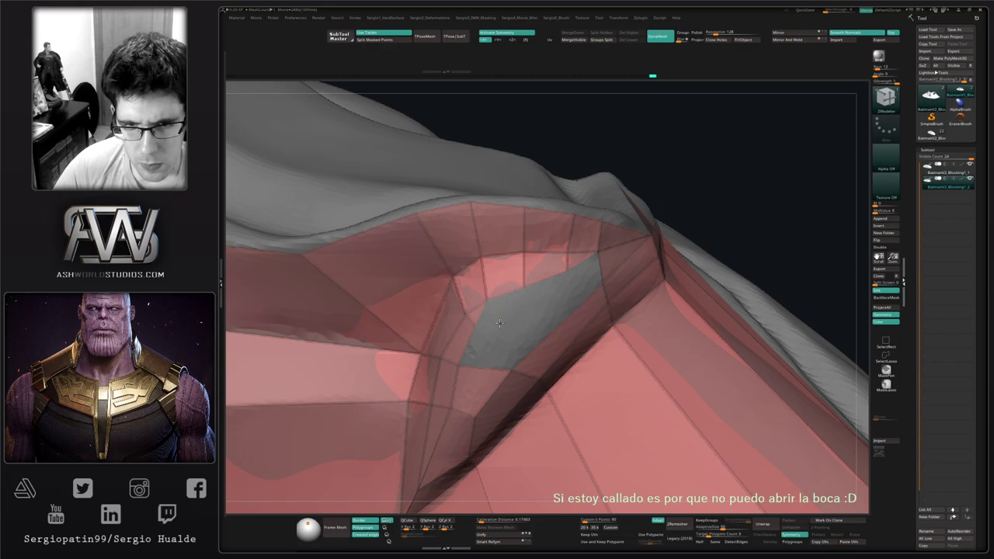
right_drag(513, 324, 467, 337)
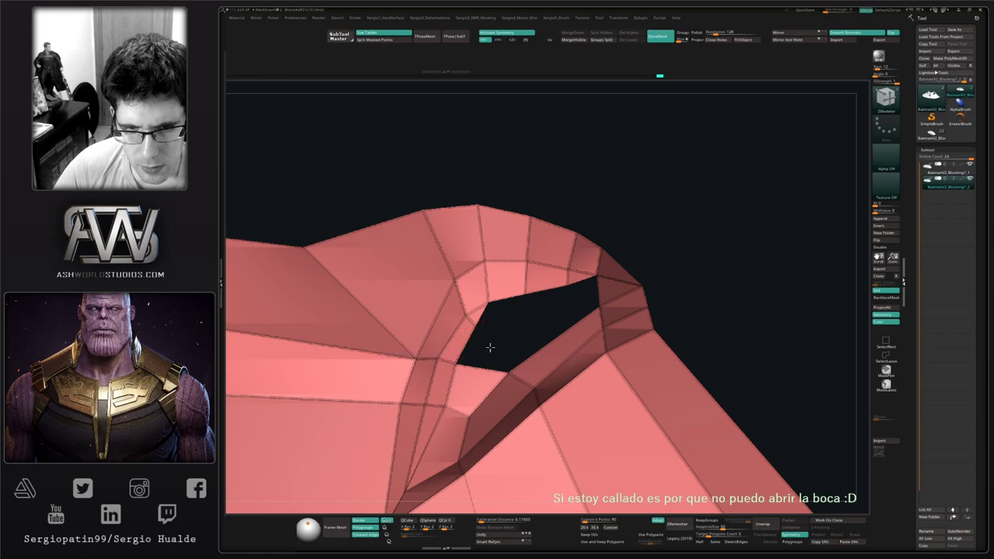
right_drag(535, 339, 642, 267)
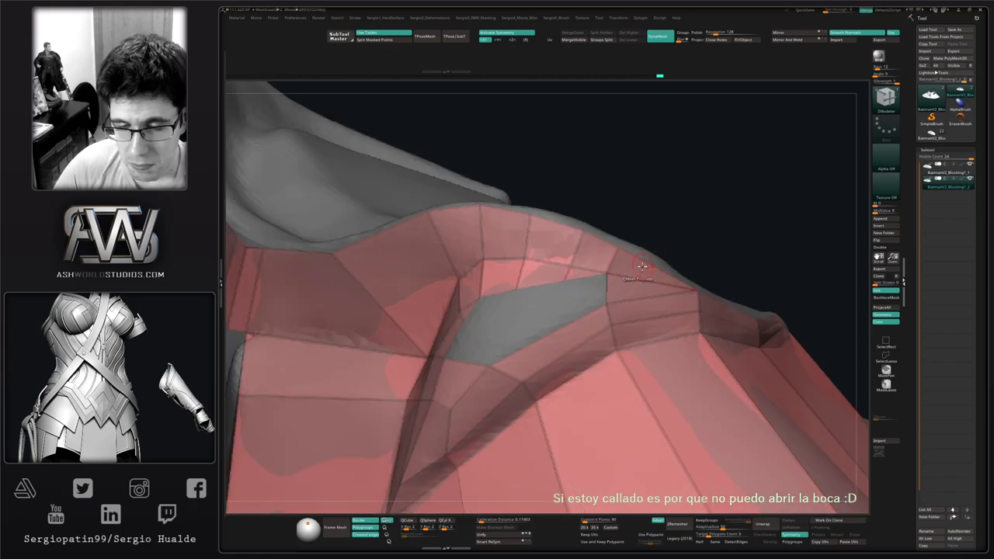
key(ctrl)
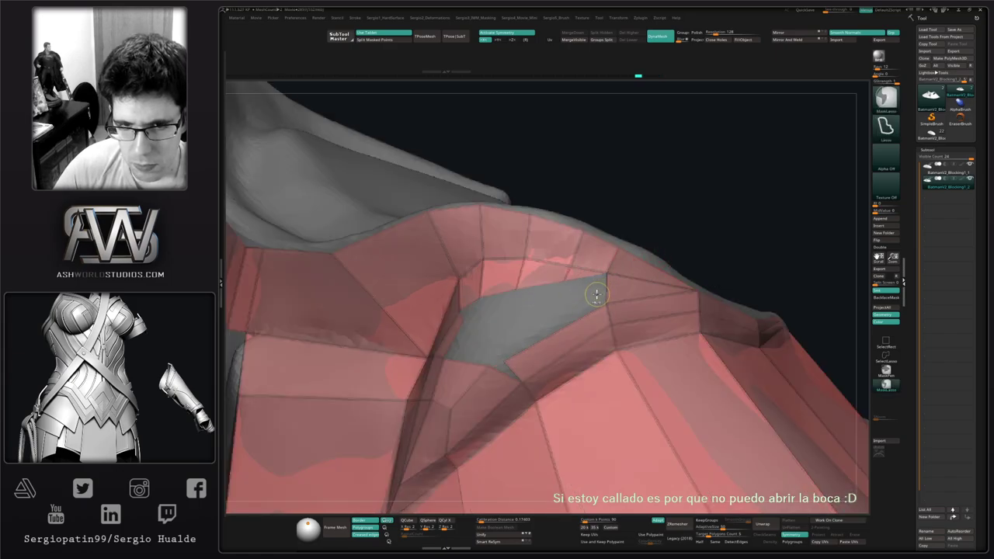
key(ctrl+shift)
key(s)
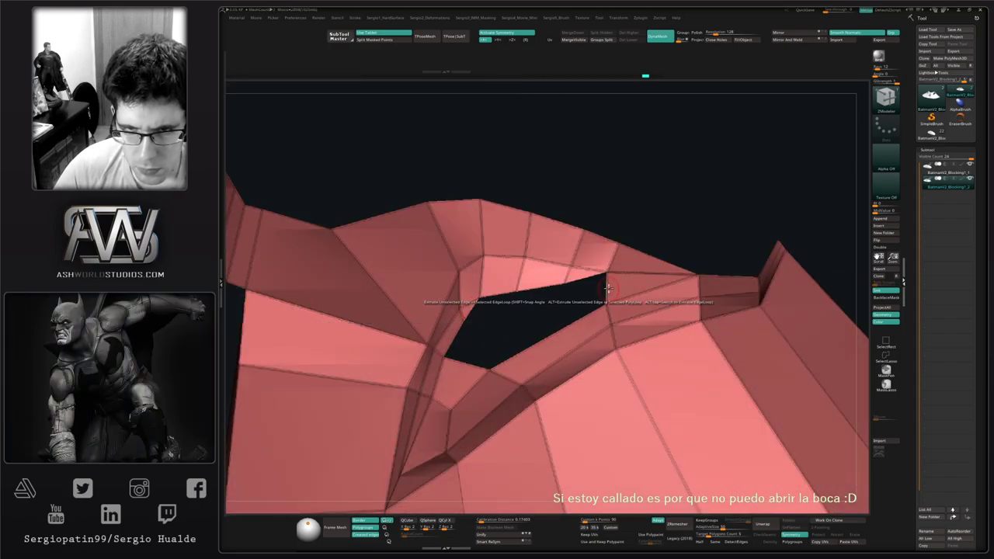
mouse_move(572, 303)
right_down()
mouse_move(556, 285)
mouse_move(489, 379)
mouse_move(567, 299)
right_up()
mouse_move(567, 299)
right_down()
mouse_move(506, 334)
mouse_move(489, 311)
mouse_move(498, 337)
mouse_move(653, 262)
mouse_move(614, 256)
mouse_move(555, 376)
mouse_move(588, 327)
mouse_move(576, 323)
mouse_move(554, 363)
mouse_move(552, 282)
right_up()
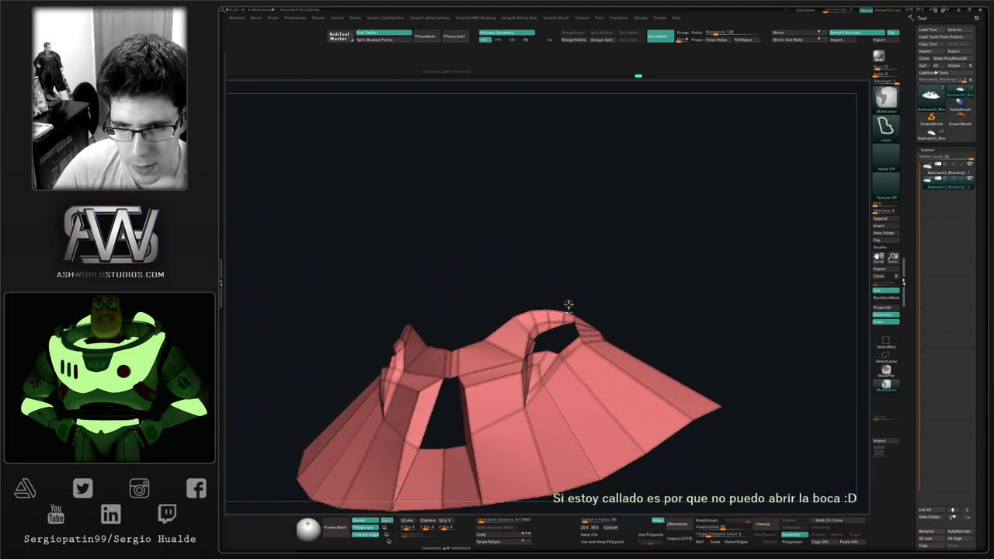
Undo the last faces extruded inside the opening and show the low-poly mesh together with the sculpt again.
key(ctrl+z)
key(ctrl+z)
key(ctrl+z)
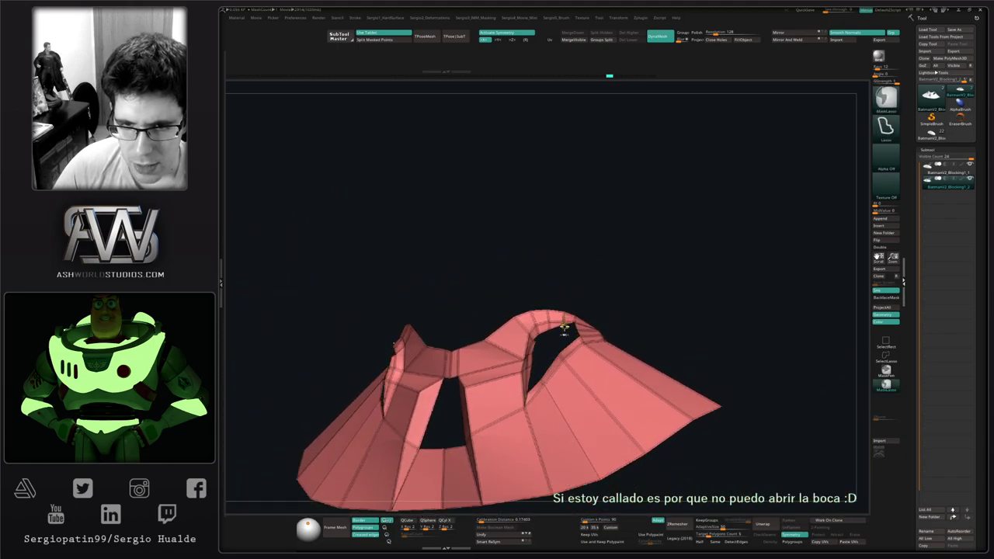
mouse_move(567, 329)
ctrl+right_down()
mouse_move(565, 311)
mouse_move(562, 344)
ctrl+right_up()
key(shift+alt+s)
alt+right_drag(679, 280, 717, 229)
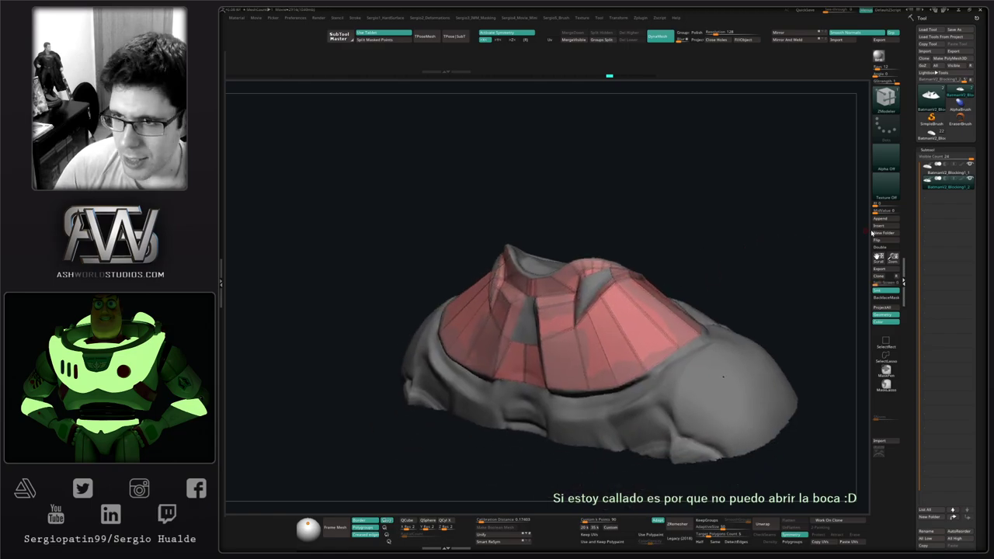
Append a ZSphere as a new subtool, activate X symmetry for it and keep it as the active subtool.
click(881, 218)
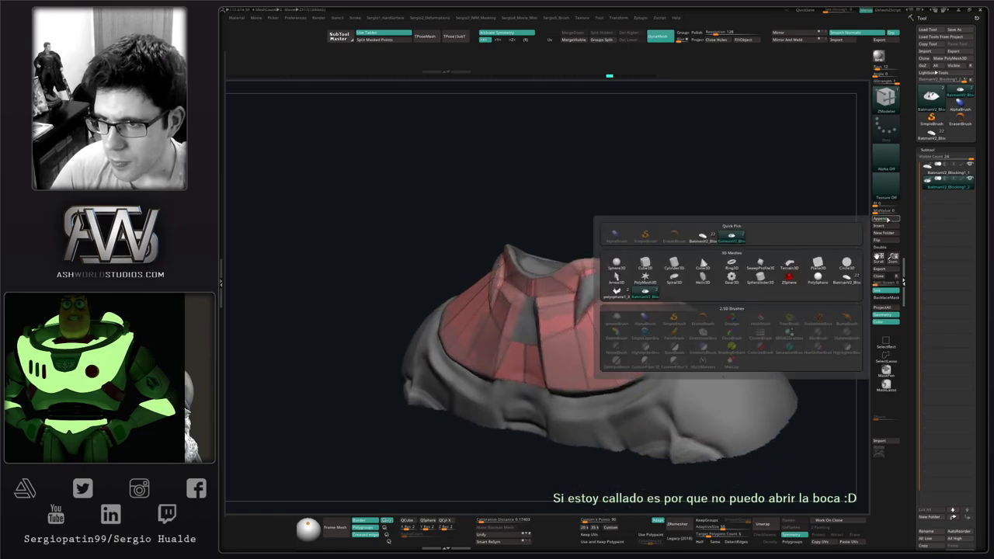
click(789, 278)
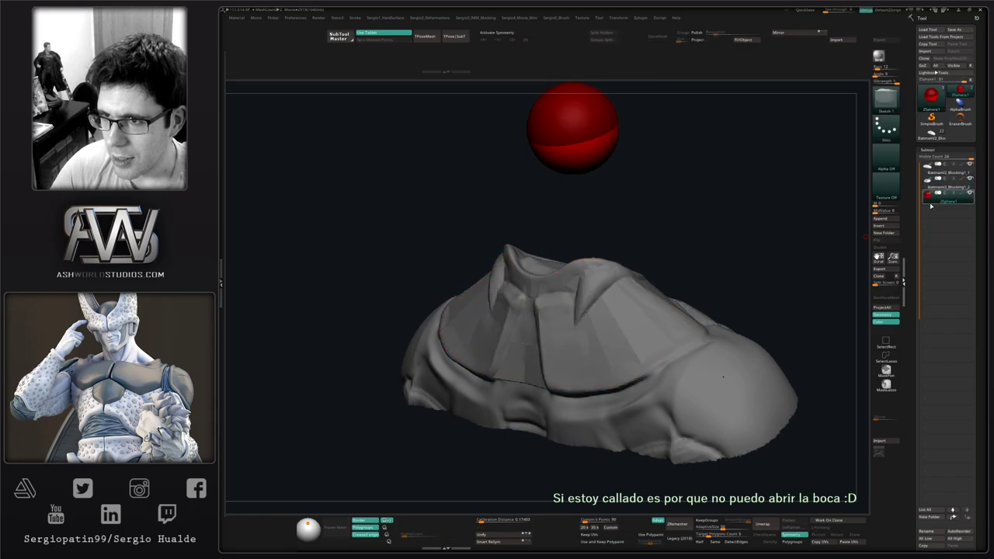
right_drag(793, 227, 726, 272)
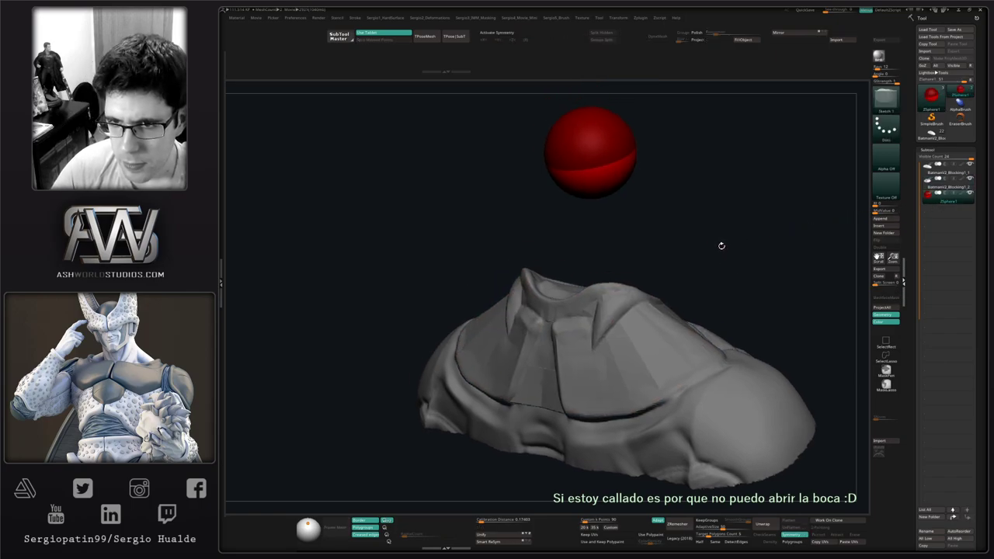
key(x)
key(x)
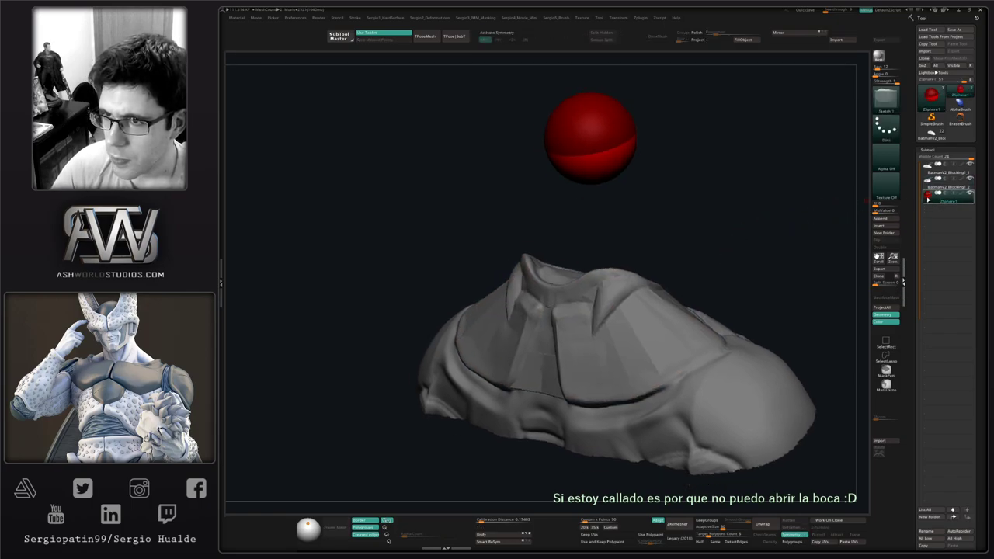
key(x)
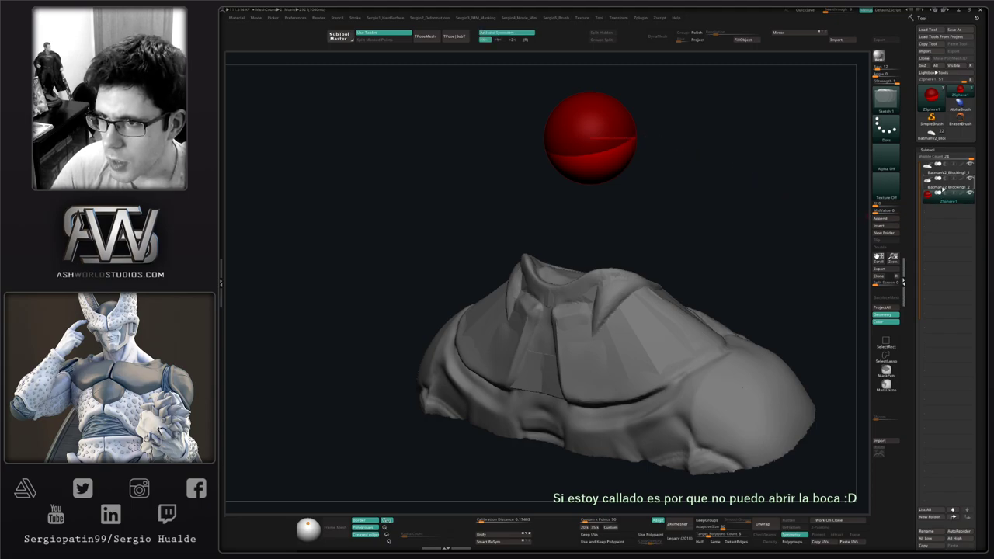
click(943, 188)
click(933, 200)
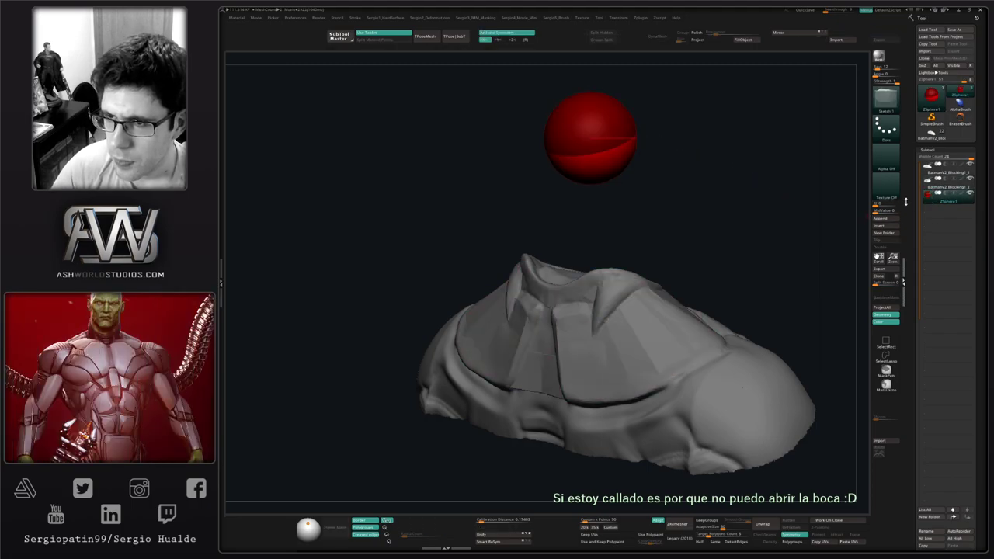
key(1)
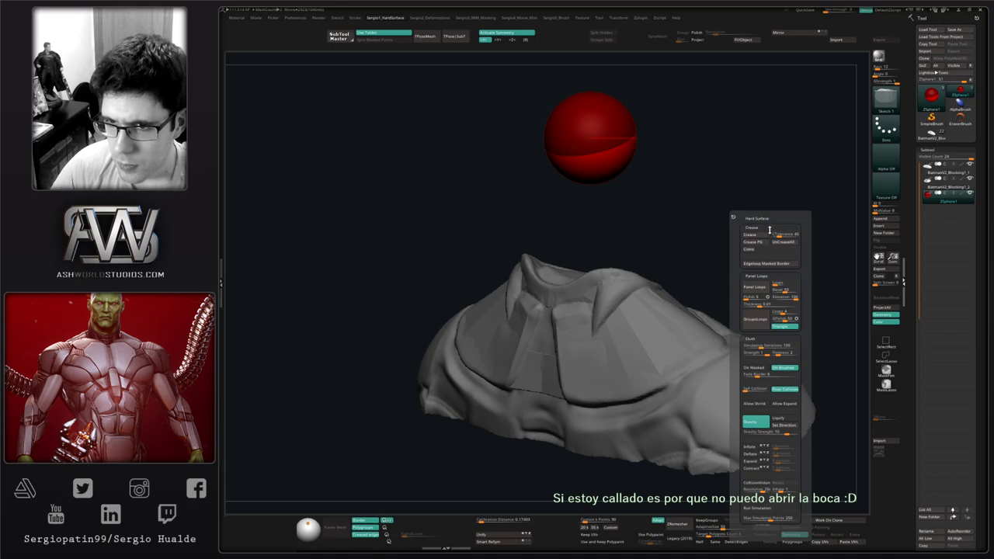
key(d)
key(h)
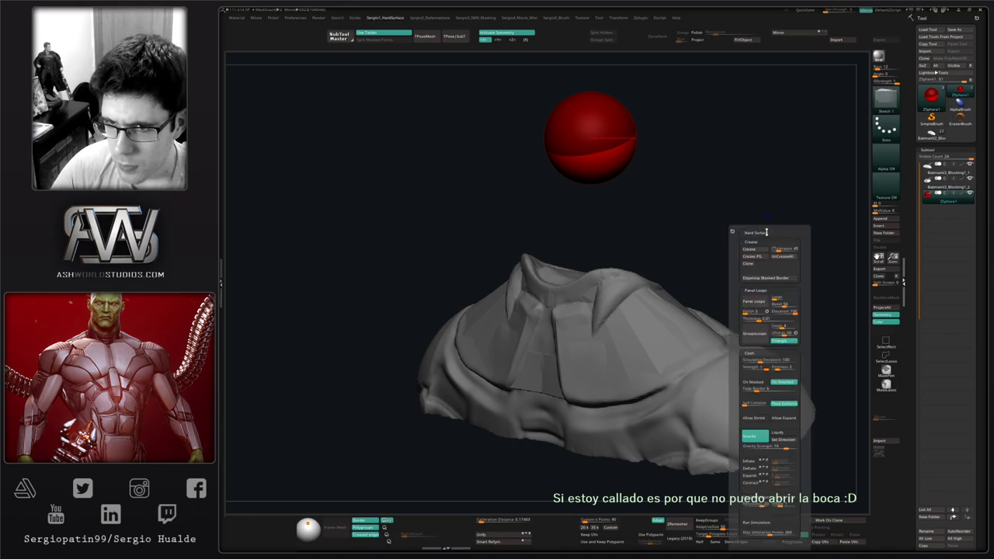
key(i)
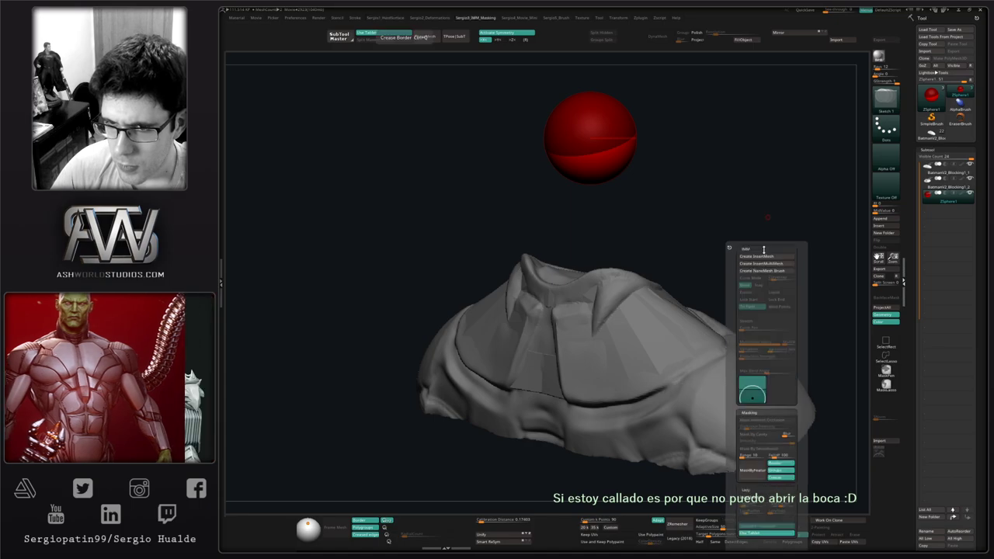
key(h)
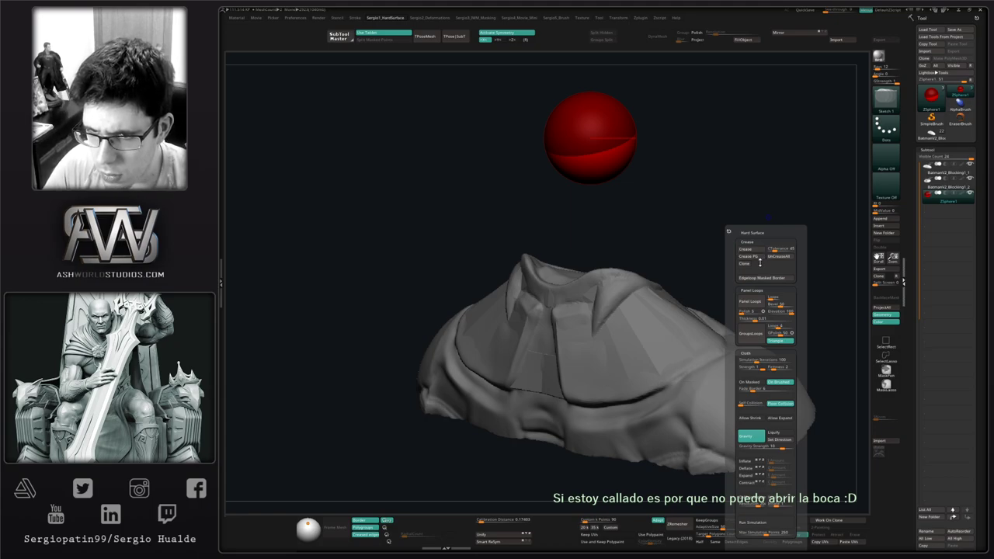
key(d)
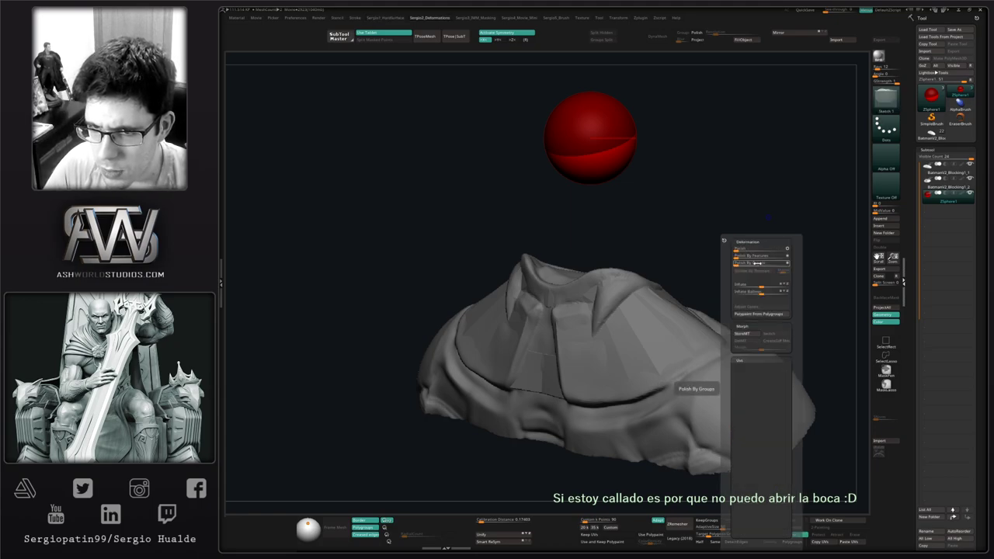
key(3)
key(4)
key(3)
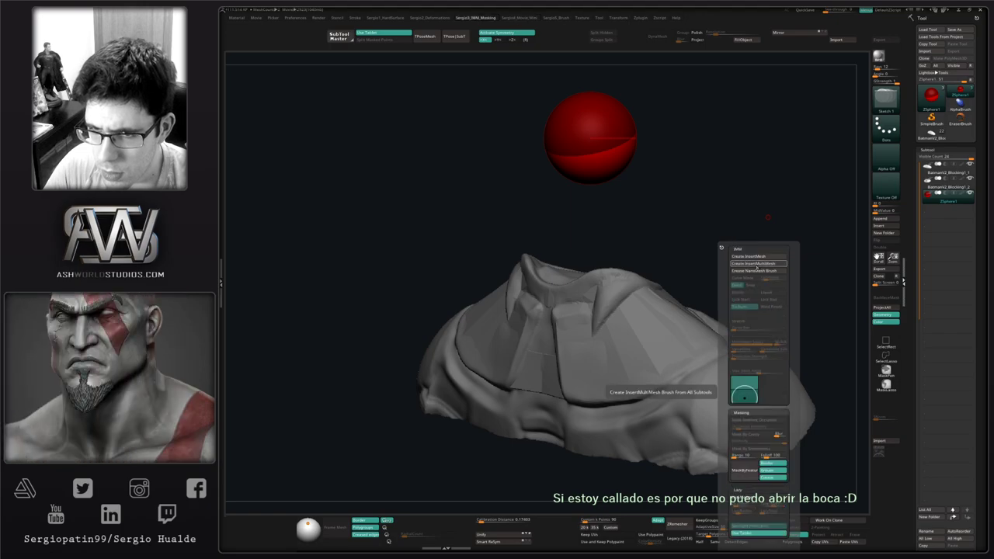
key(h)
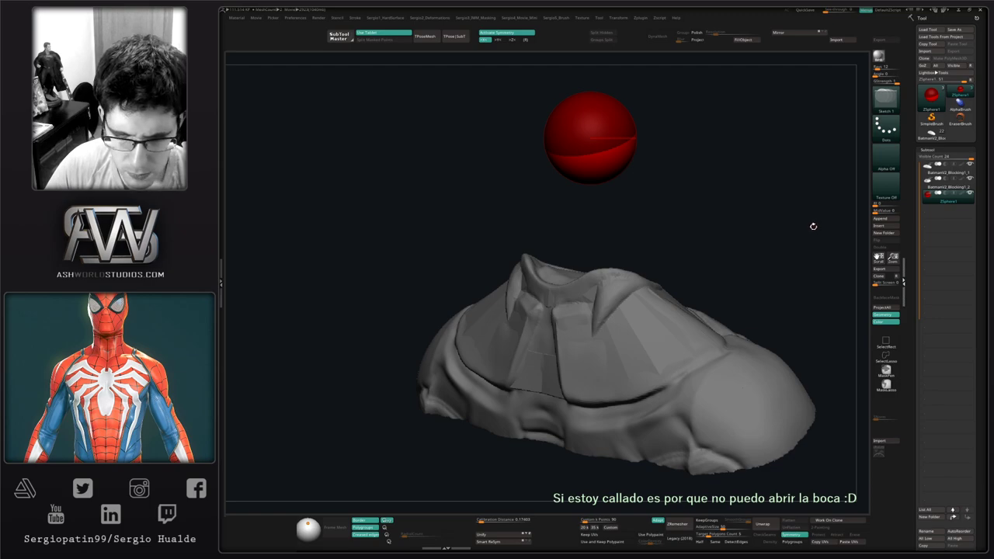
key(1)
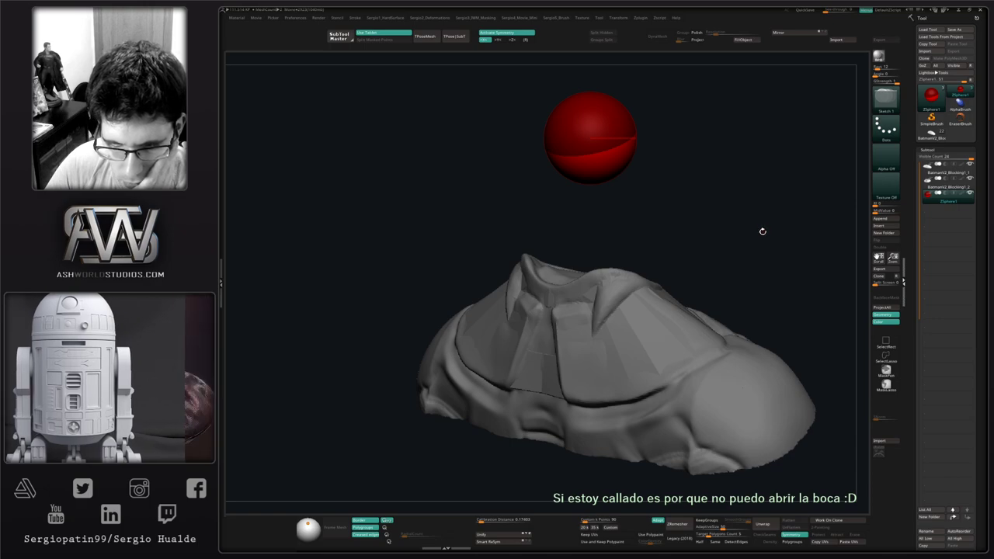
Choose the BatmanV2 blocking sculpt as the mesh for the ZSphere's rigging.
click(936, 149)
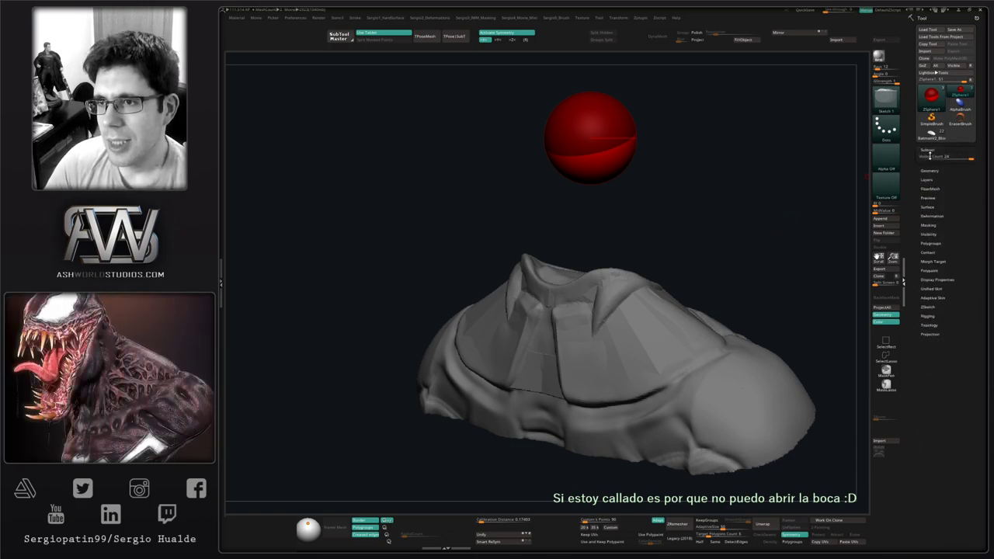
click(930, 312)
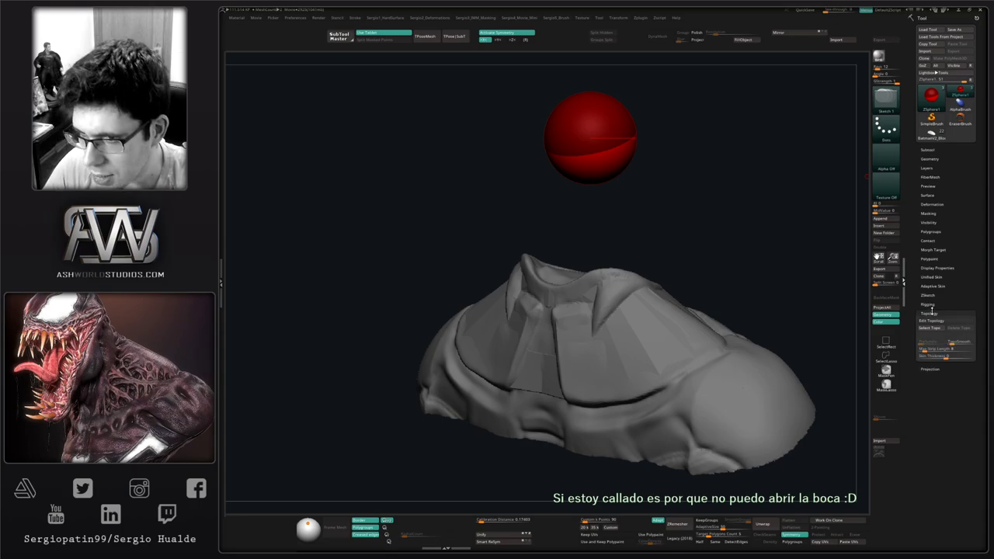
click(937, 302)
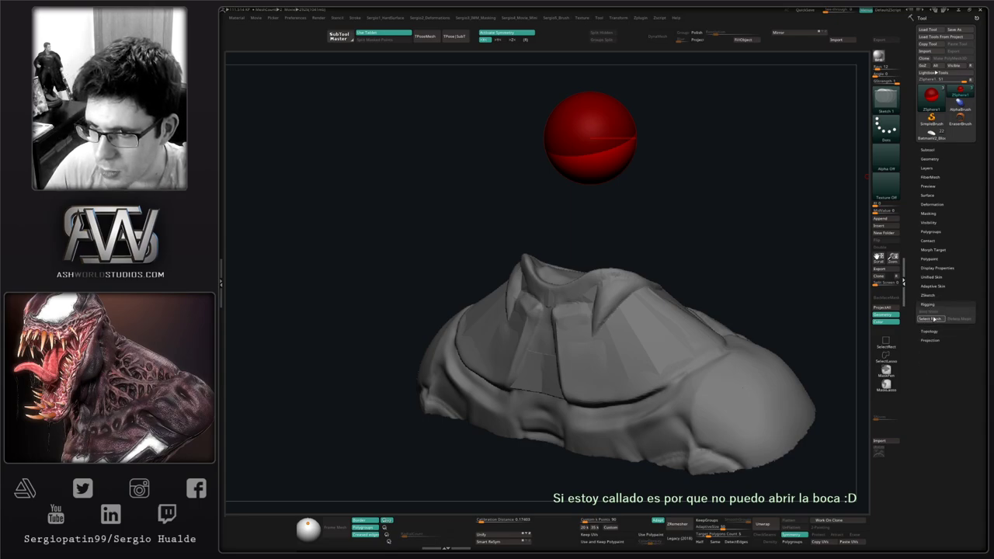
key(shift+1)
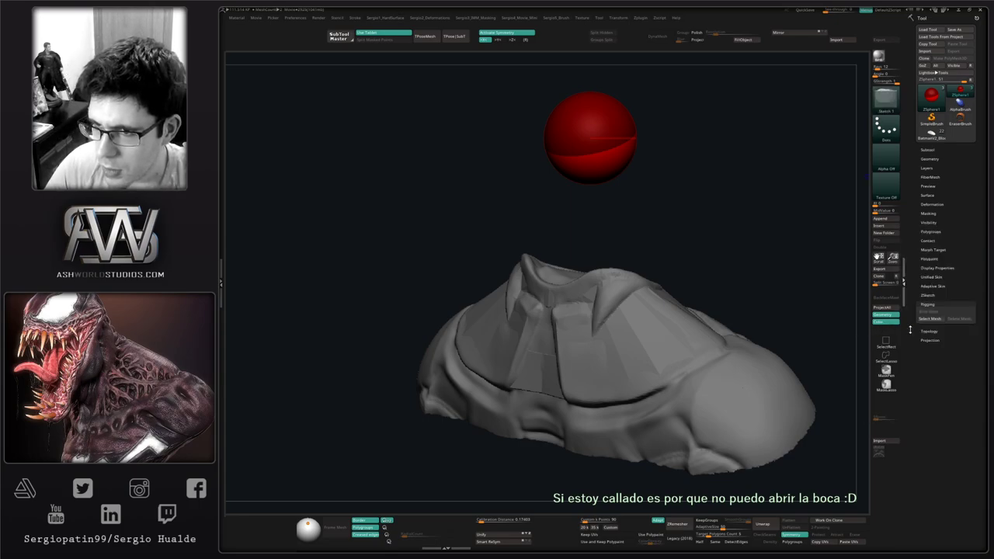
click(930, 319)
click(758, 337)
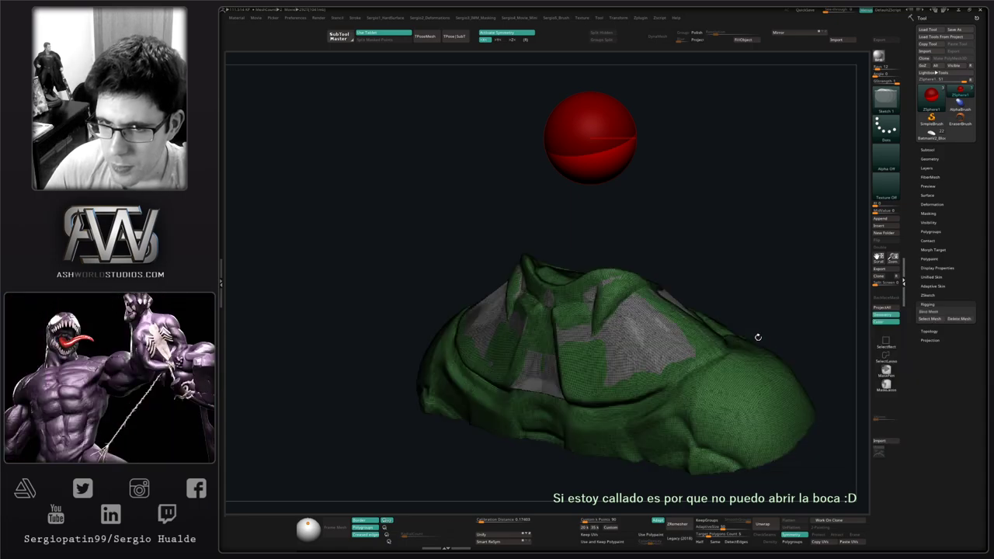
Open the ZSphere's topology mesh choices, and compare the BatmanV2_Blocking1_1 and BatmanV2_Blocking1_2 subtools to tell sculpt from low-poly mesh.
click(940, 331)
click(941, 329)
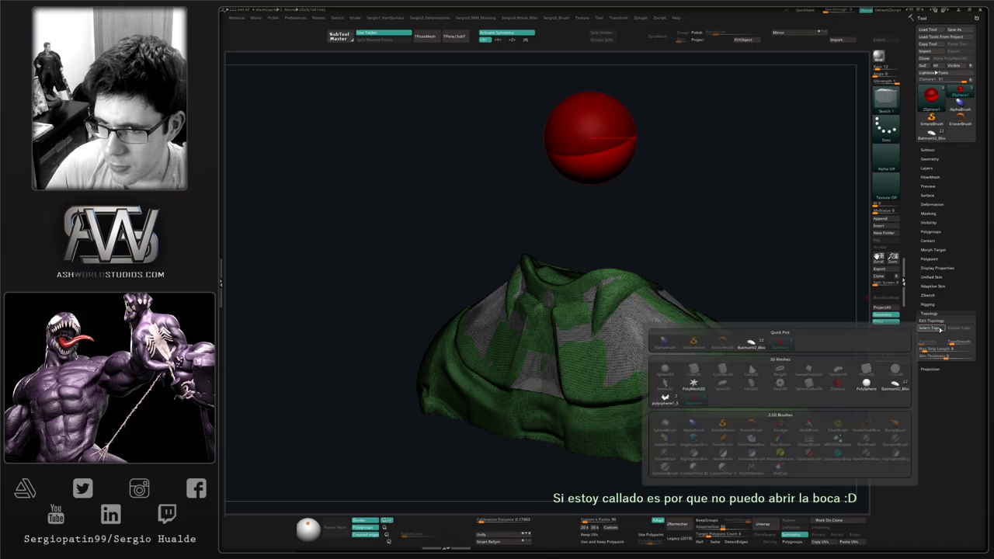
click(932, 150)
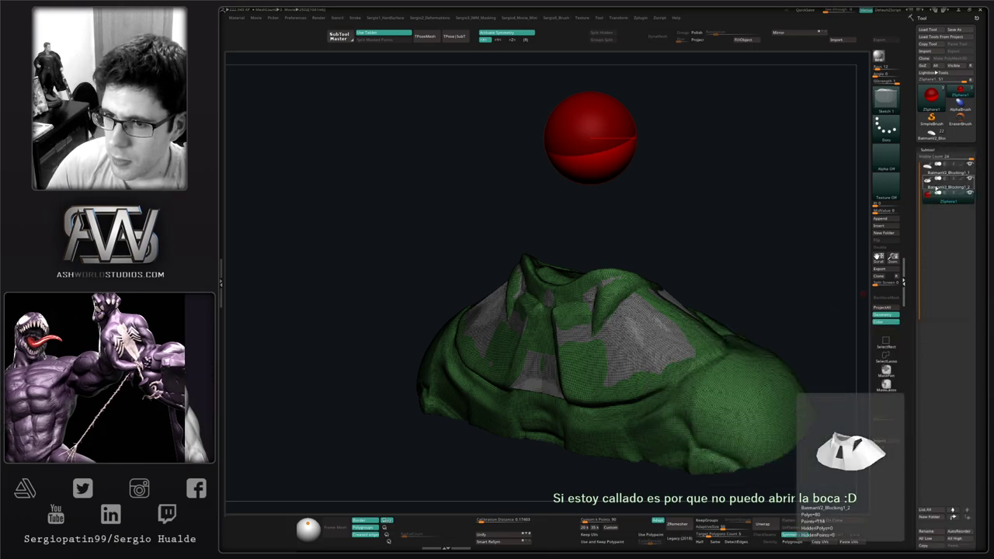
click(938, 188)
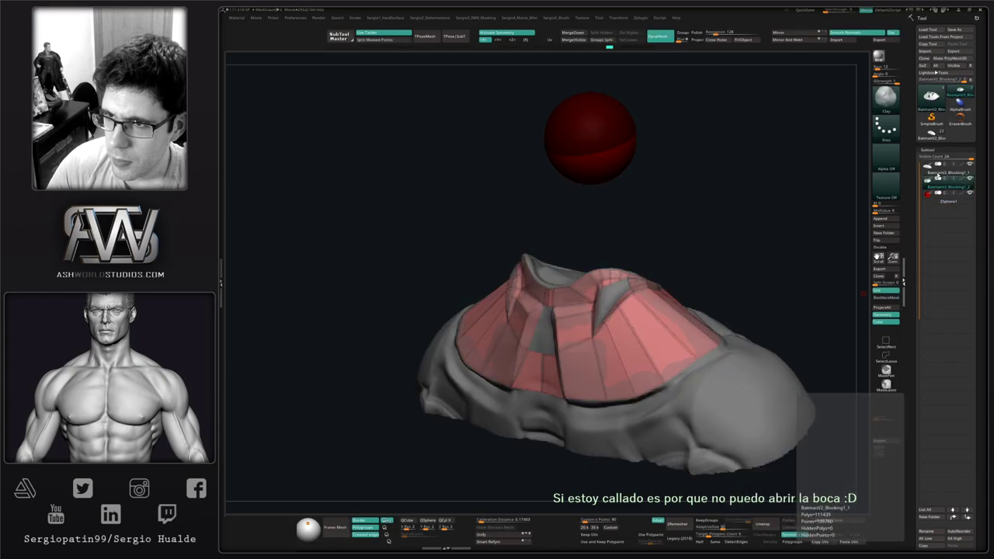
click(936, 172)
click(936, 187)
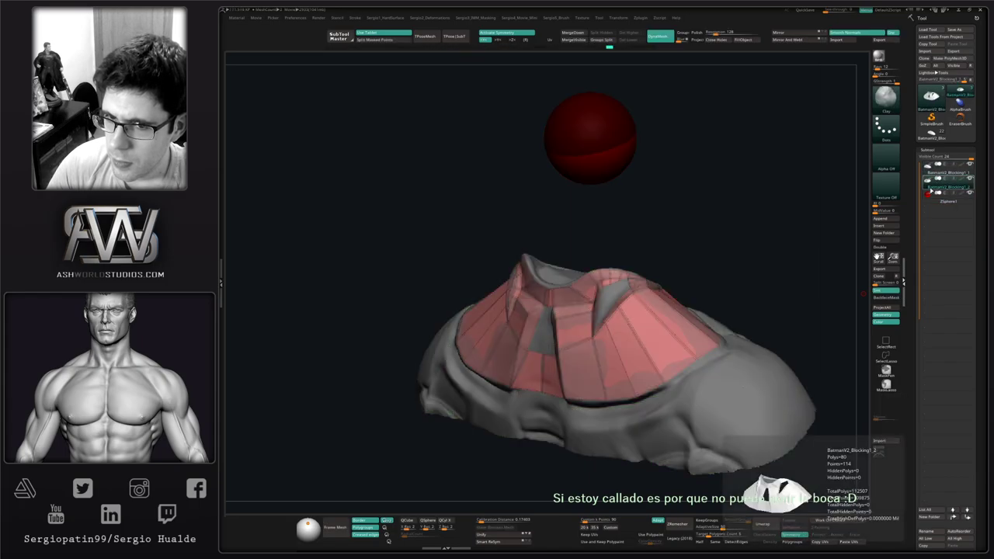
click(931, 174)
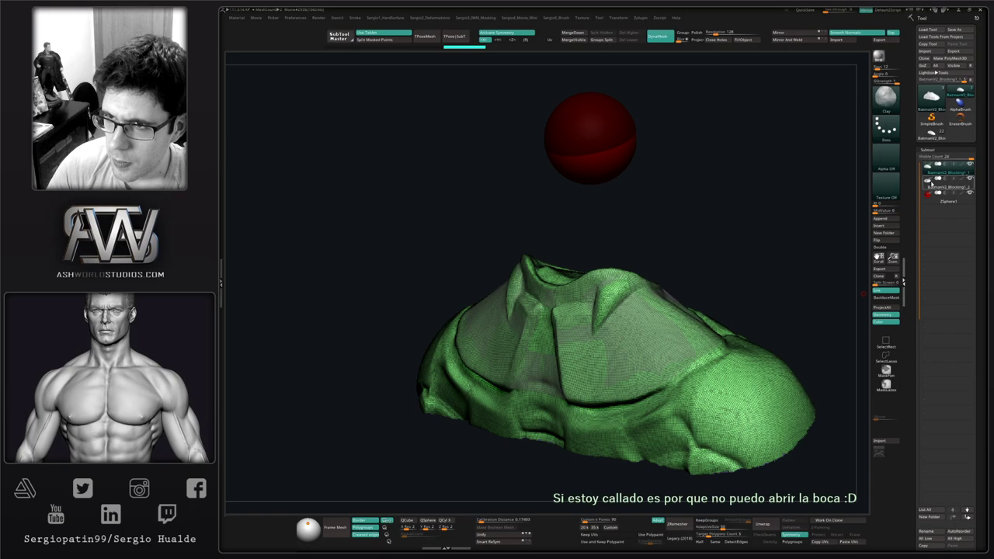
click(934, 187)
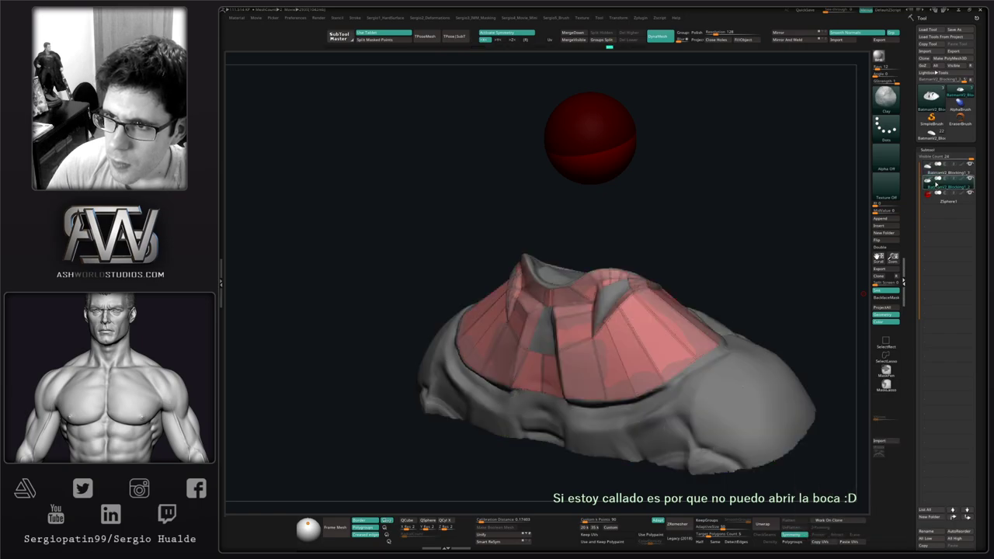
mouse_move(937, 140)
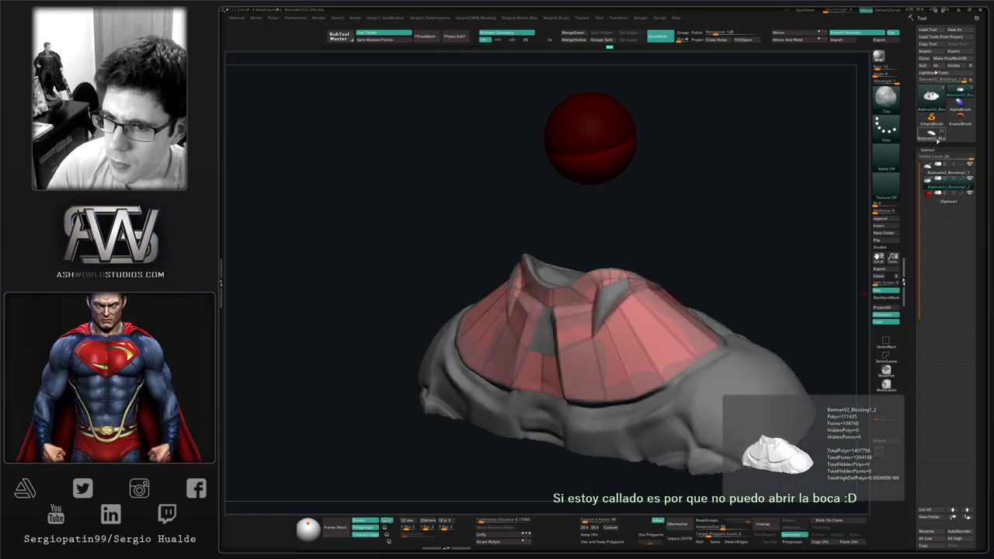
Make the ZSphere the active subtool and choose the low-poly BatmanV2_Blocking1_2 mesh as its topology.
mouse_move(938, 183)
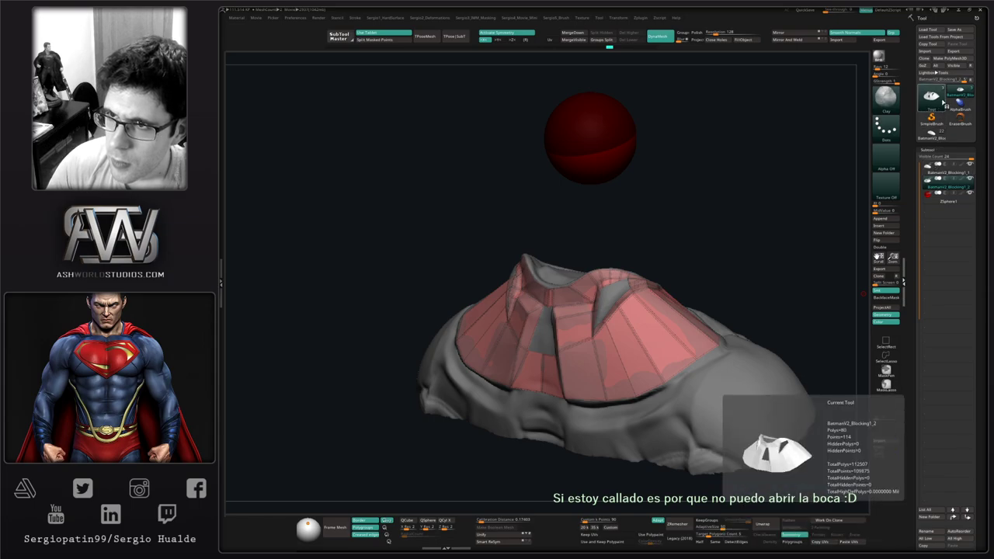
click(935, 198)
click(929, 150)
click(929, 313)
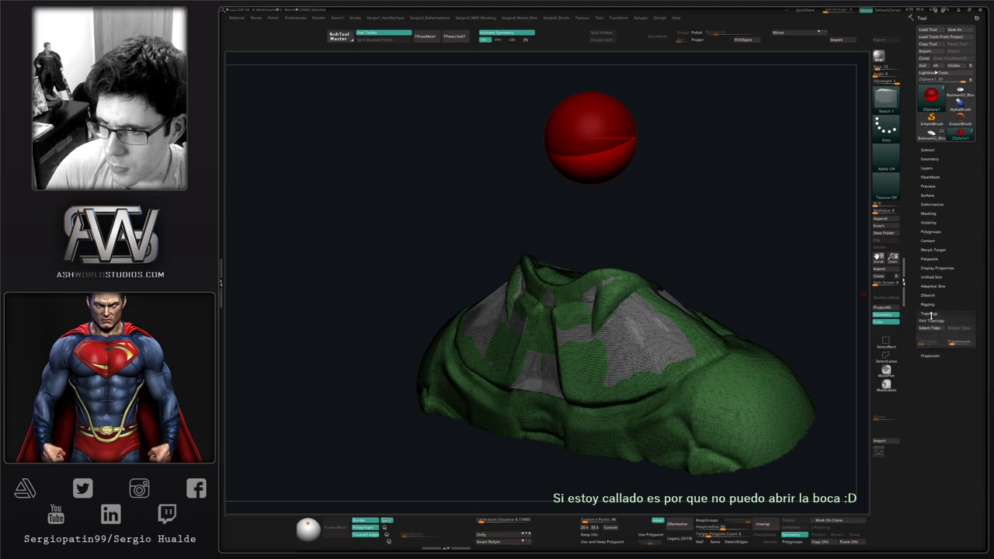
click(936, 320)
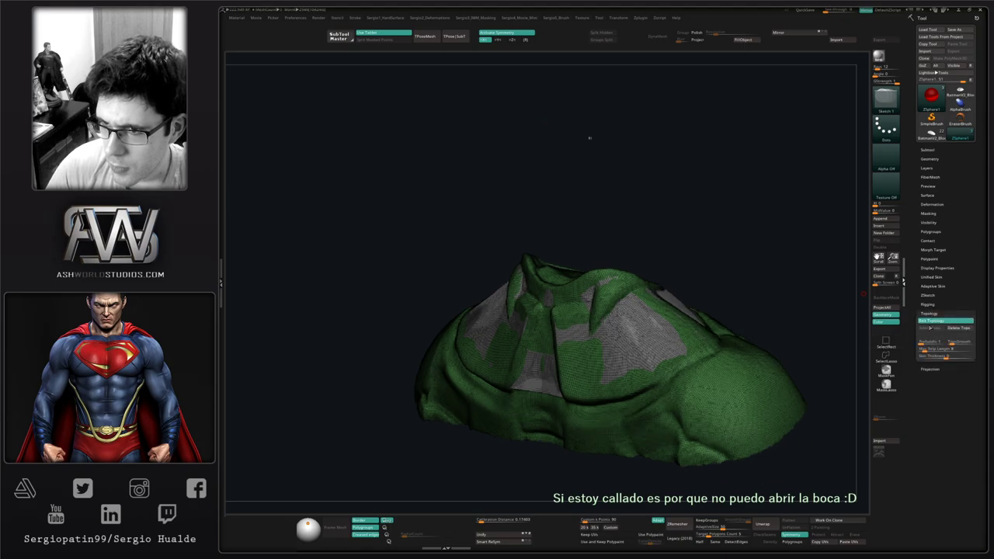
click(932, 328)
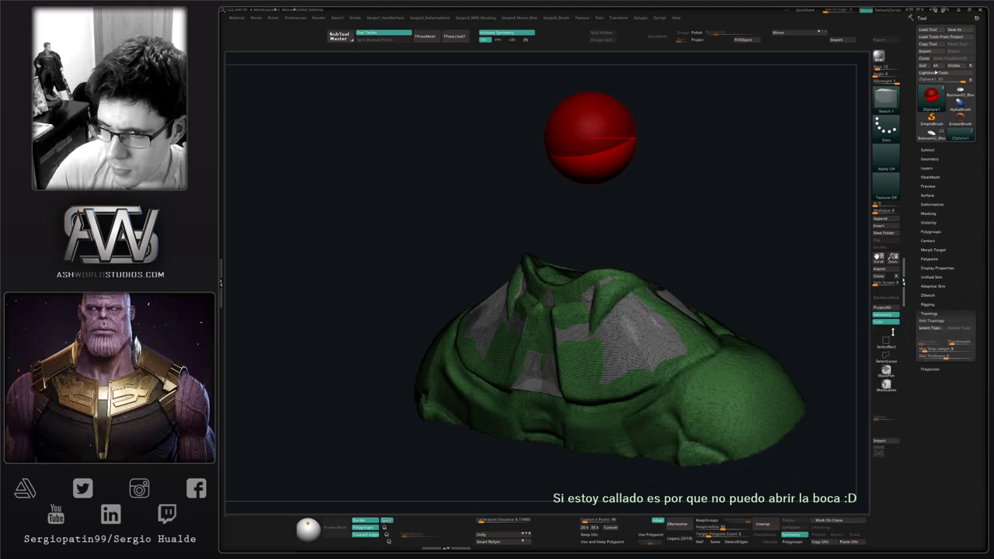
click(932, 328)
click(930, 329)
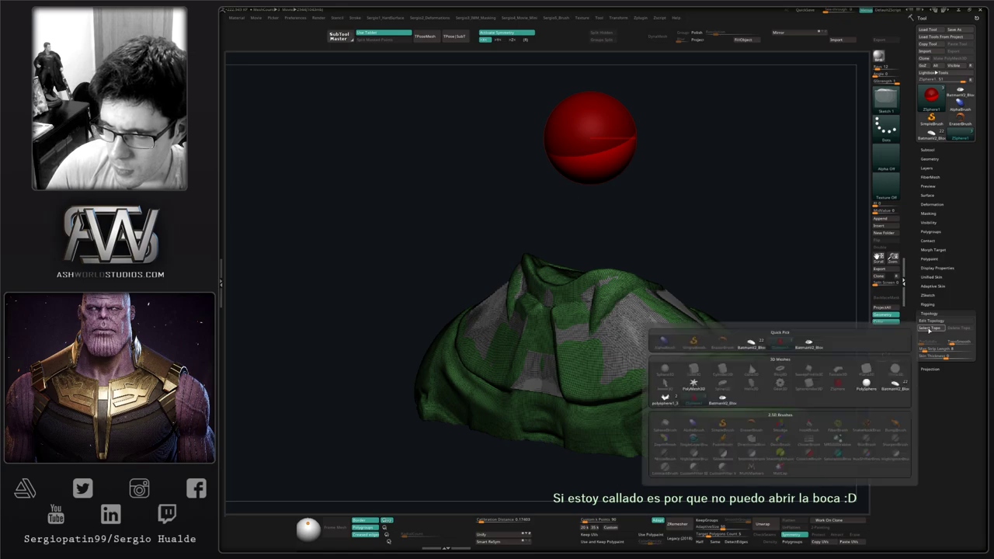
click(809, 344)
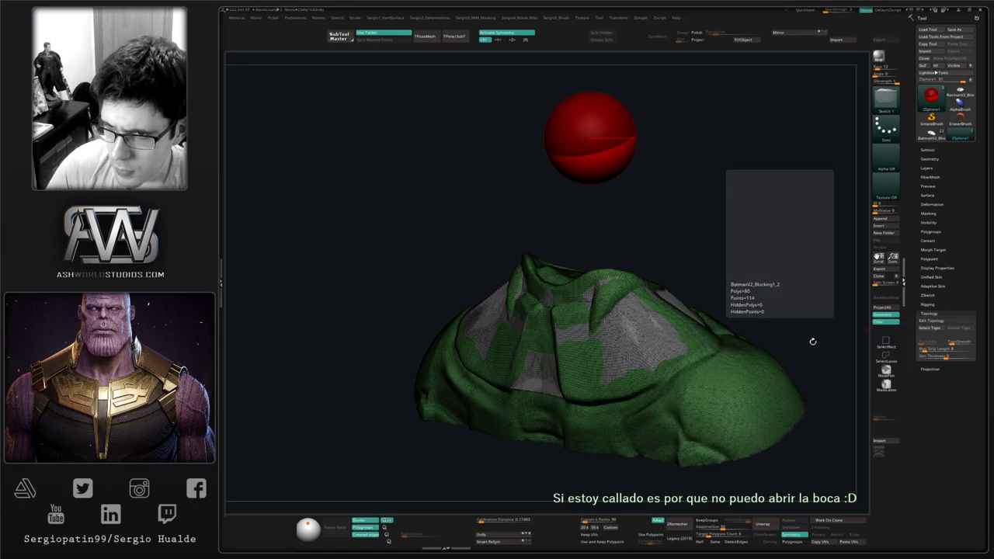
Enable topology editing on the ZSphere and hide the two BatmanV2 blocking subtools.
click(933, 322)
right_drag(673, 334, 672, 358)
click(936, 151)
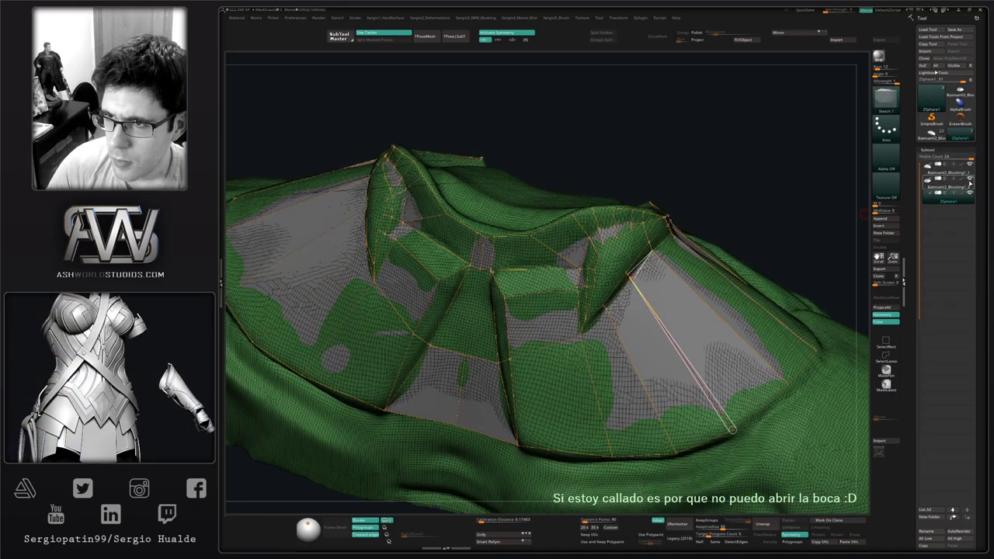
click(971, 177)
click(971, 165)
Turn off the polyframe display so the topology lines lie over the plain grey sculpt around the opening.
alt+right_drag(658, 334, 683, 299)
ctrl+right_drag(628, 263, 636, 348)
mouse_move(637, 348)
right_down()
mouse_move(618, 280)
mouse_move(621, 302)
mouse_move(633, 281)
right_up()
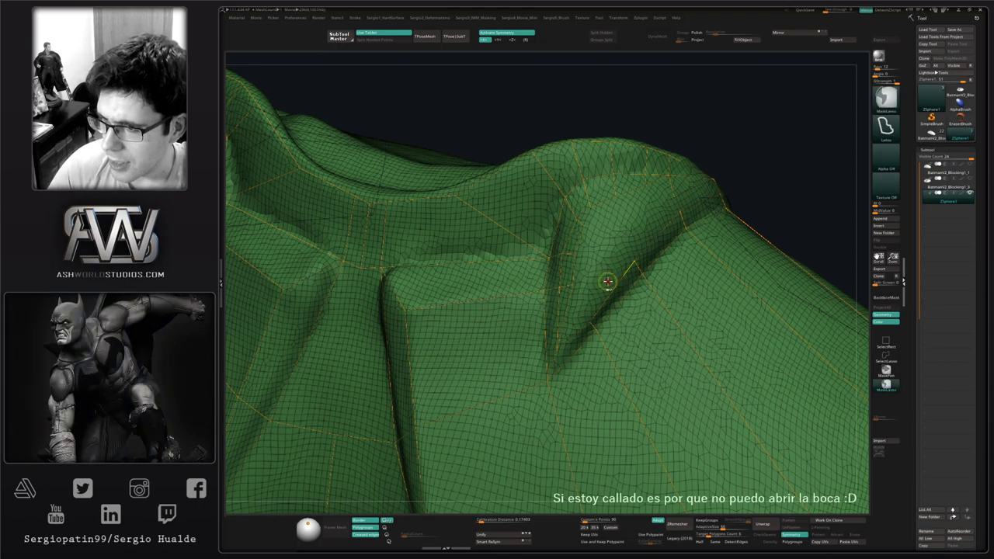
mouse_move(610, 280)
right_down()
mouse_move(605, 260)
mouse_move(605, 278)
right_up()
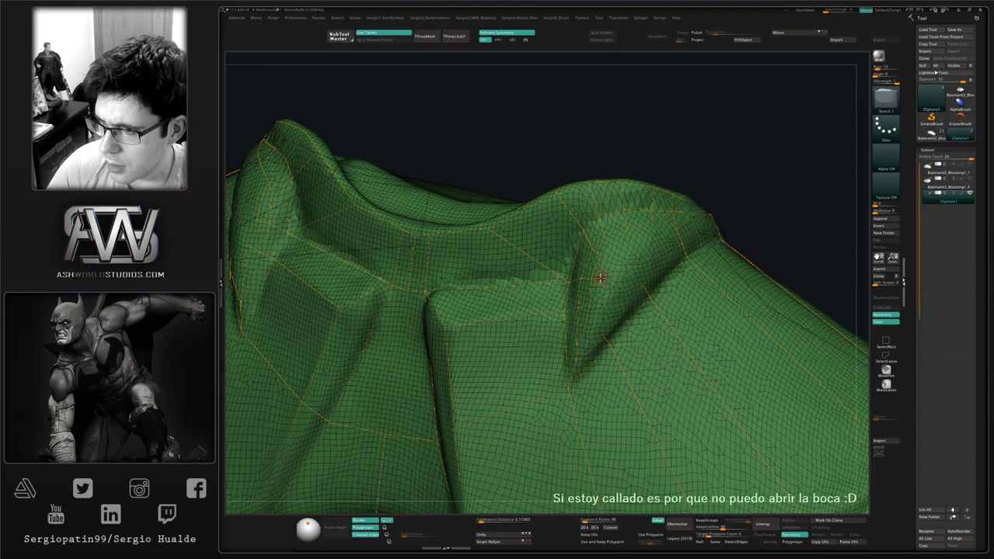
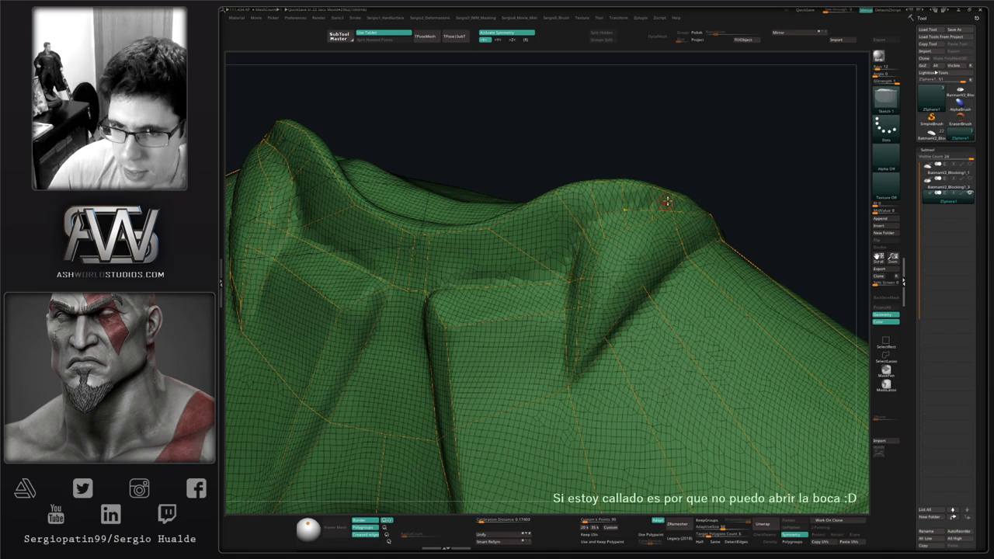
drag(726, 185, 672, 153)
key(shift+f)
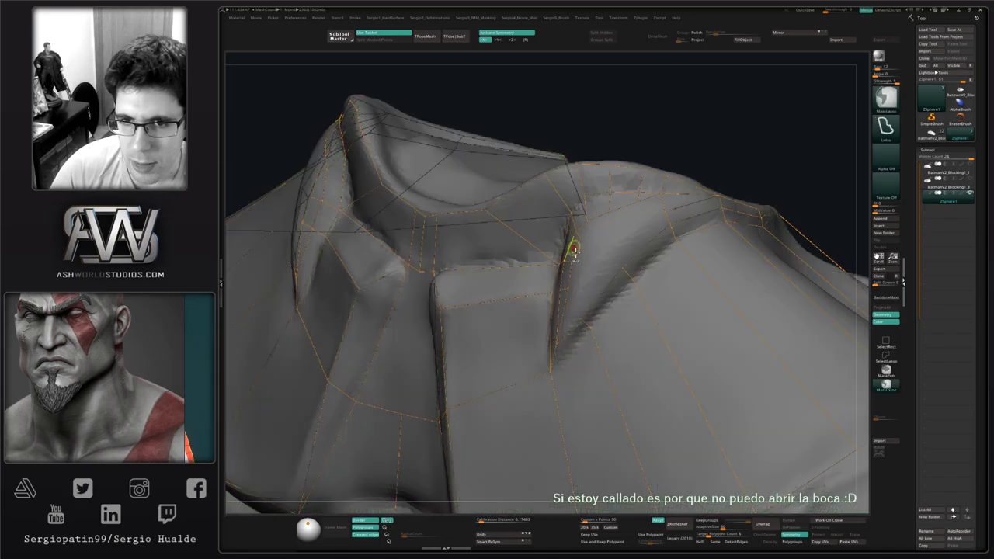
Move the topology point along the opening's sloping edge and connect it to the boundary point near its pointed end.
ctrl+right_drag(571, 249, 542, 296)
drag(557, 289, 564, 289)
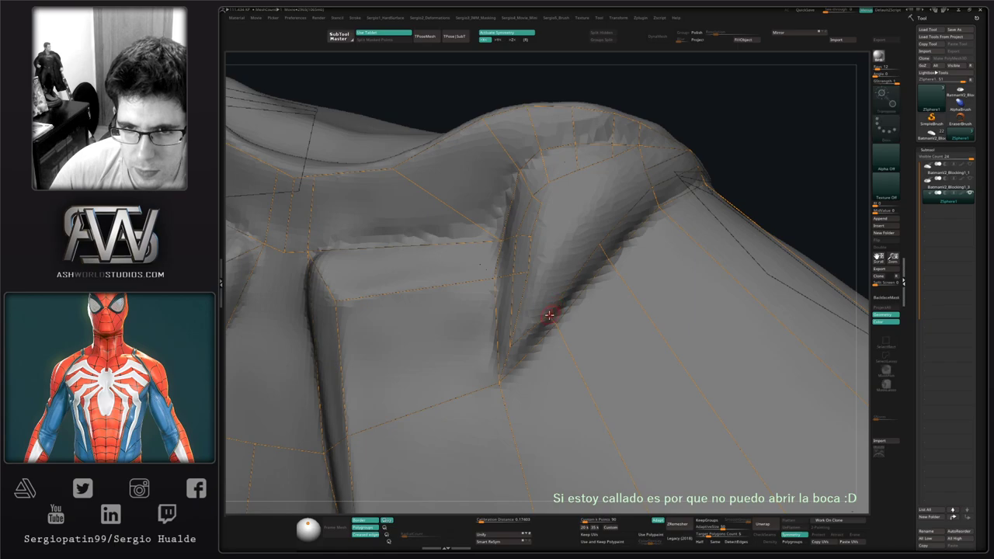
click(557, 299)
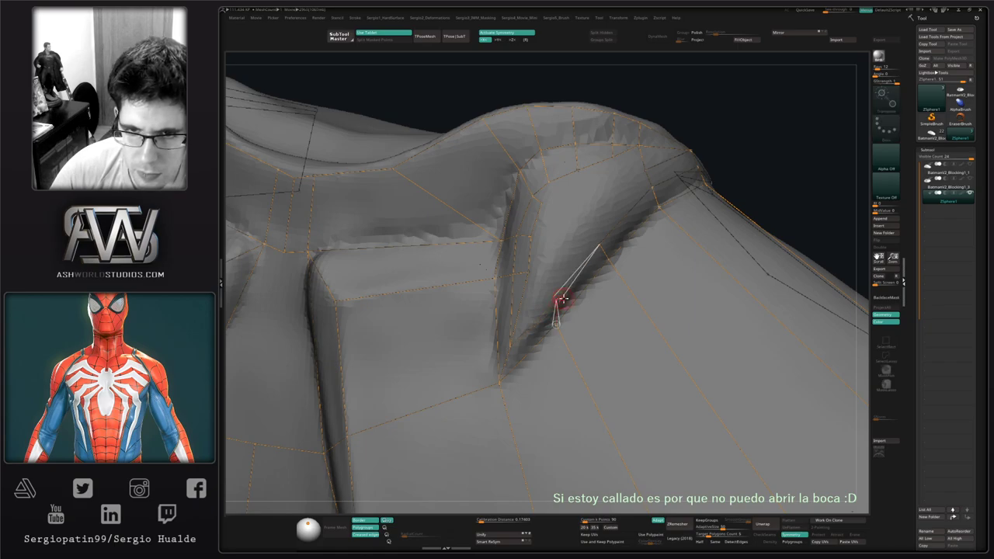
click(557, 300)
click(510, 348)
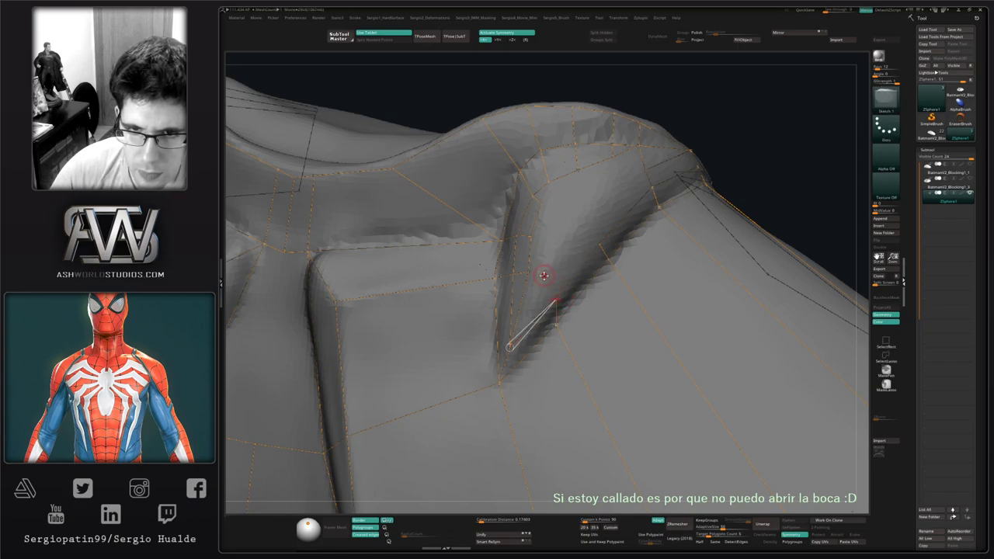
Add a point inside the opening near its pointed end and connect it to the neighbouring points on the steep side.
drag(545, 275, 531, 326)
click(510, 347)
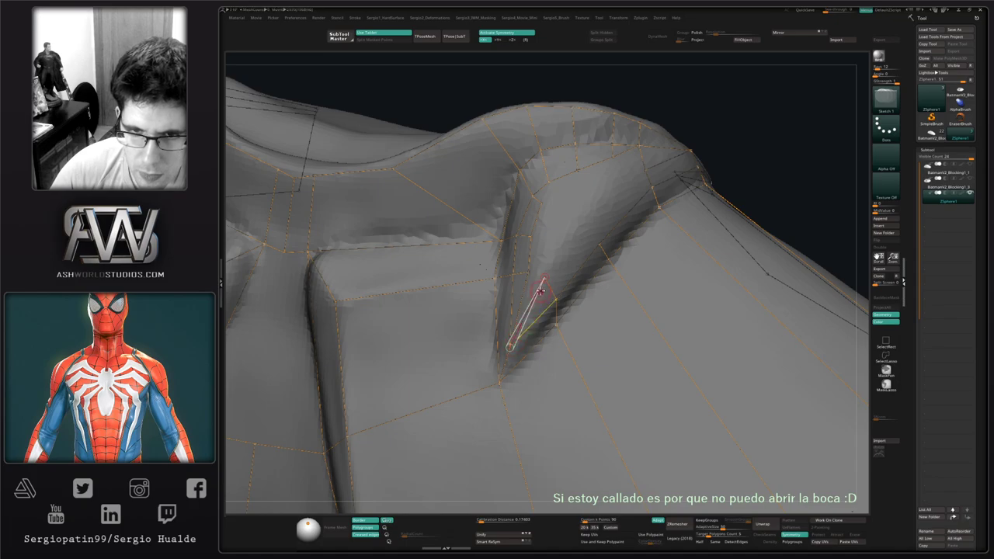
ctrl+click(543, 278)
click(529, 273)
key(w)
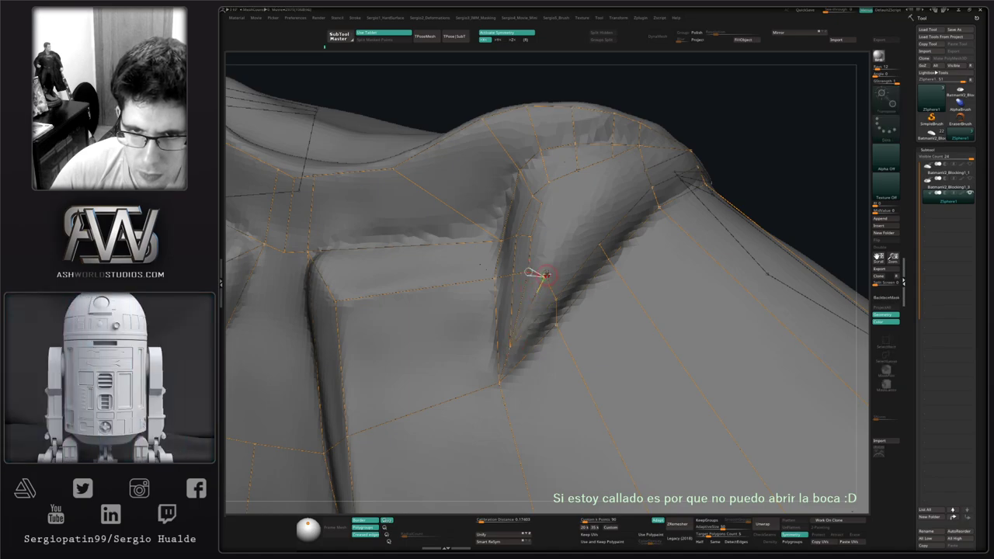
Add another inner point farther up the opening, adjust its position and connect it to the steep side's boundary.
right_drag(552, 244, 515, 328)
key(q)
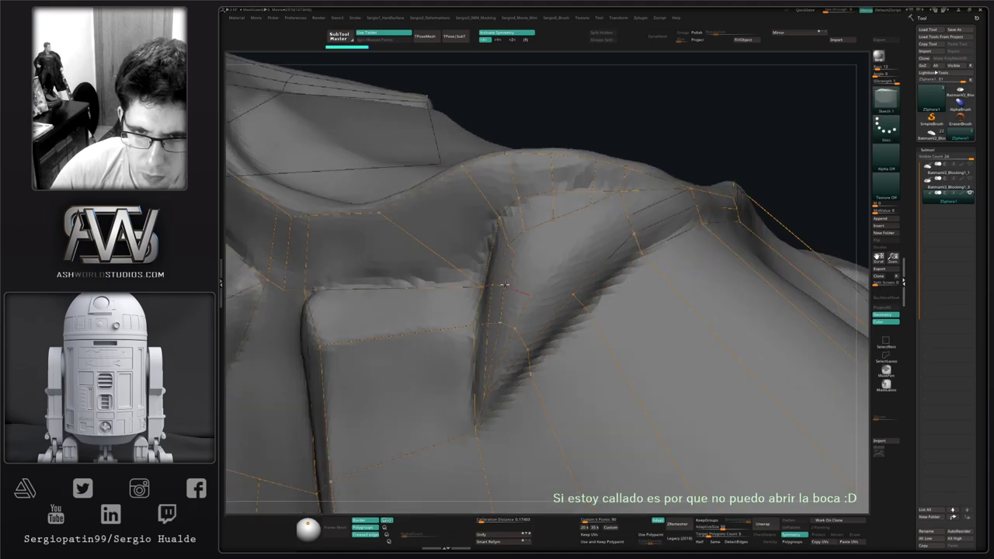
click(510, 247)
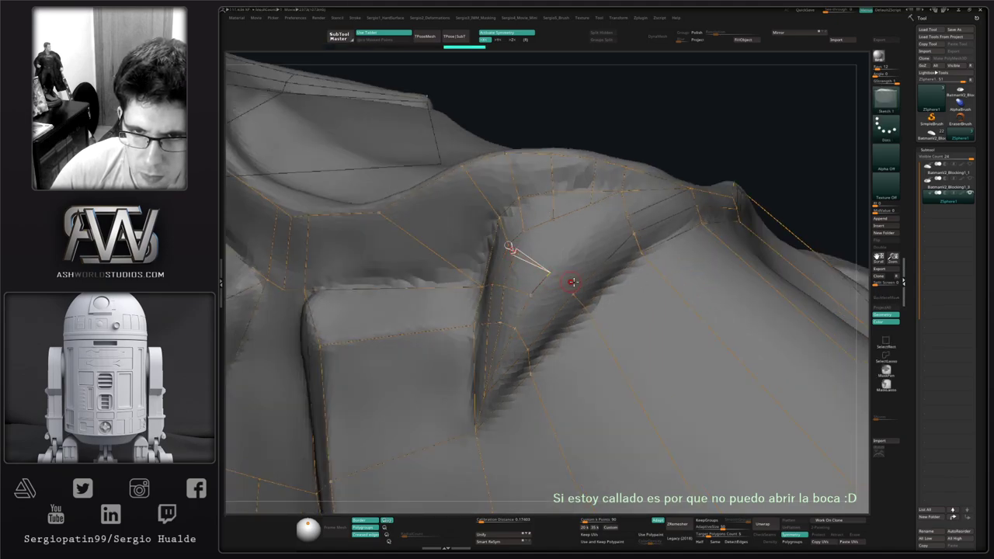
ctrl+right_drag(529, 273, 539, 298)
key(w)
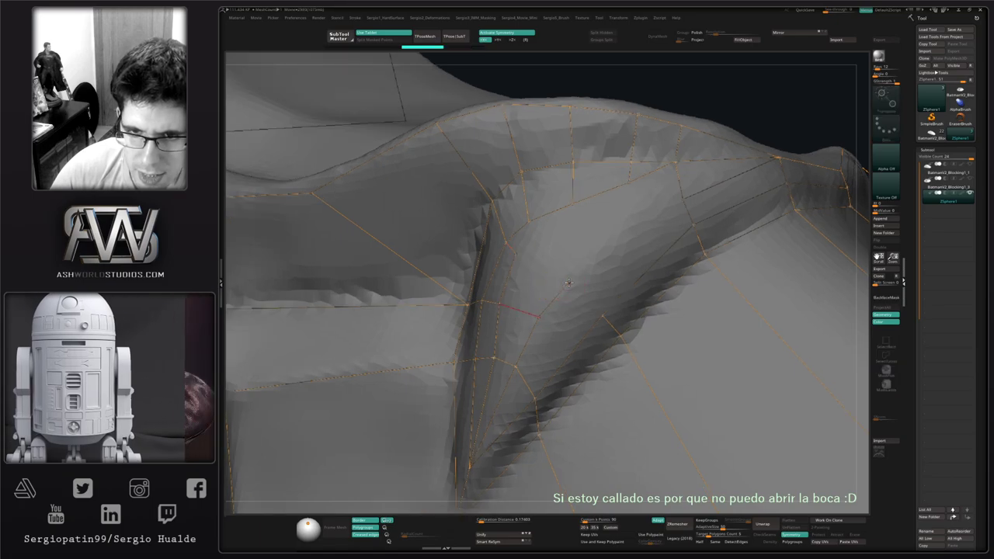
key(s)
drag(557, 278, 553, 275)
key(q)
click(517, 254)
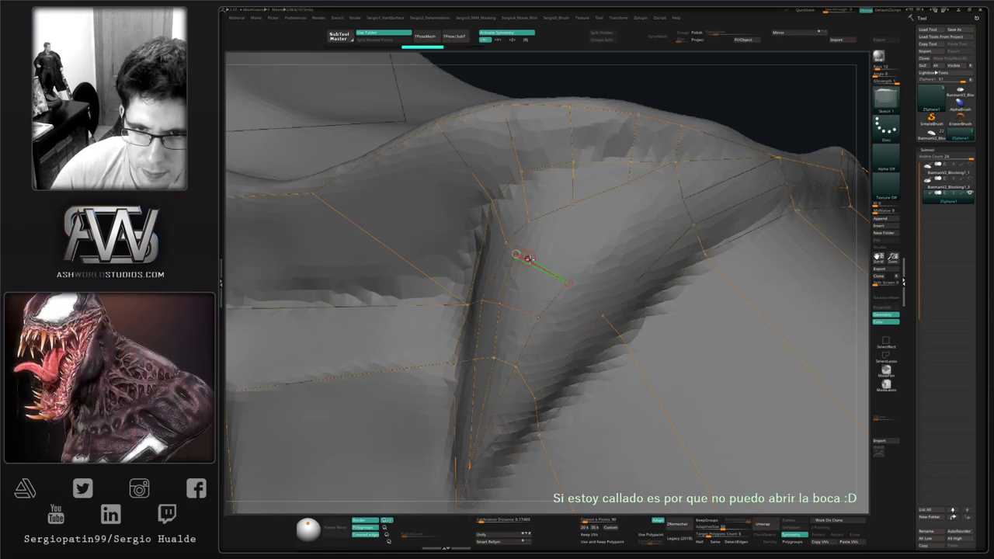
Connect the second inner point across to the sloping edge, and add a third inner point linked to the opening's upper boundary.
drag(602, 314, 602, 316)
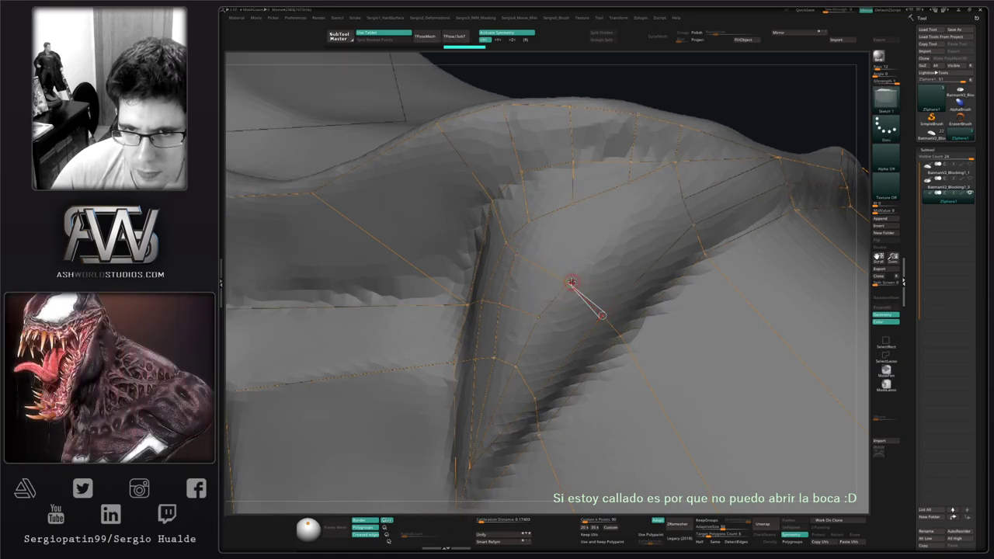
click(571, 282)
click(611, 246)
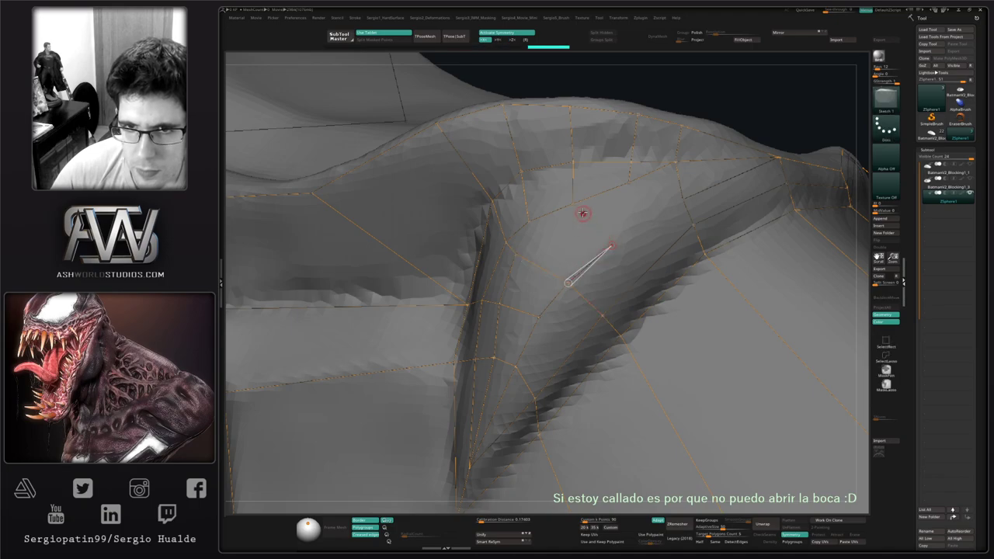
click(573, 204)
click(530, 222)
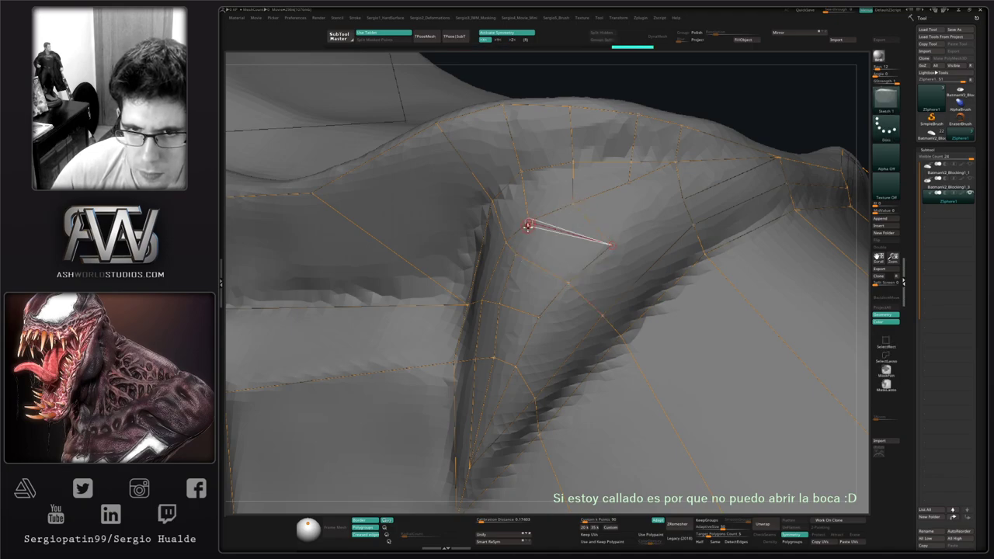
Insert points into the upper inner edges, link them to the surrounding topology and shift them into place.
right_drag(564, 256, 557, 257)
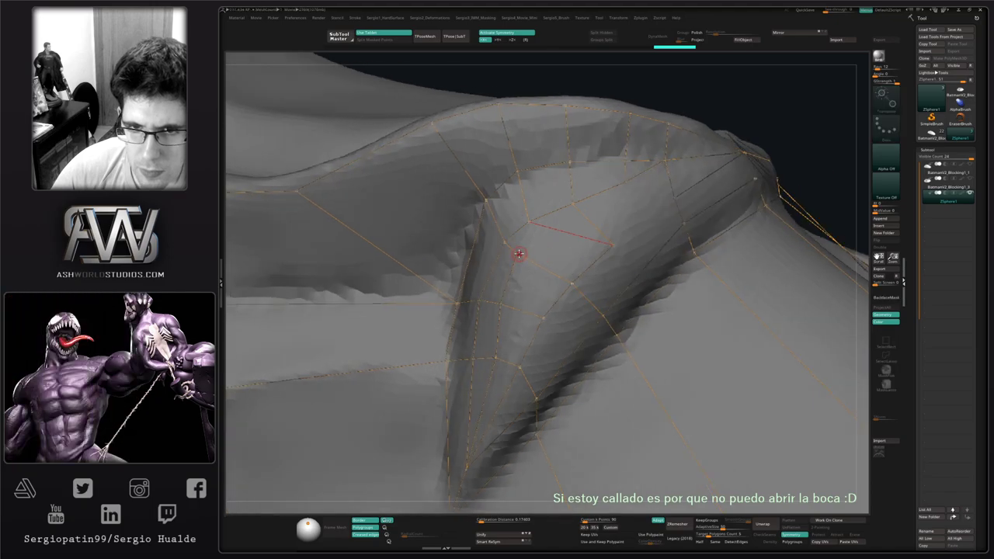
ctrl+click(519, 254)
click(551, 229)
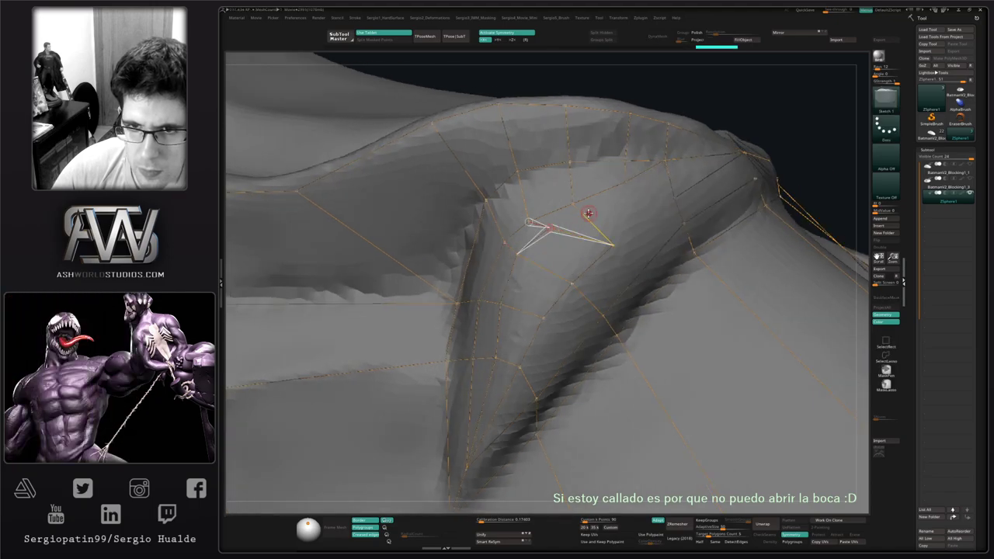
click(584, 214)
ctrl+click(627, 184)
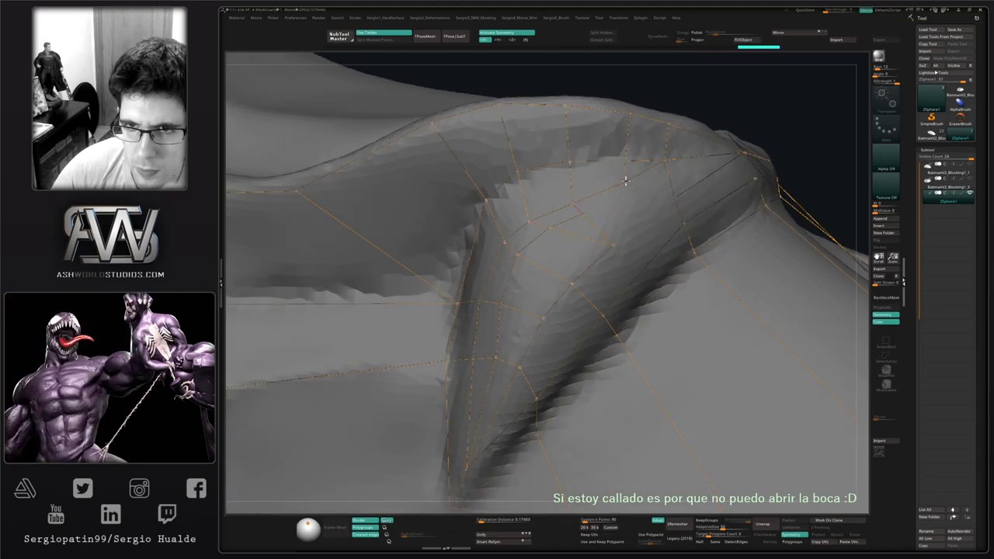
key(ctrl+z)
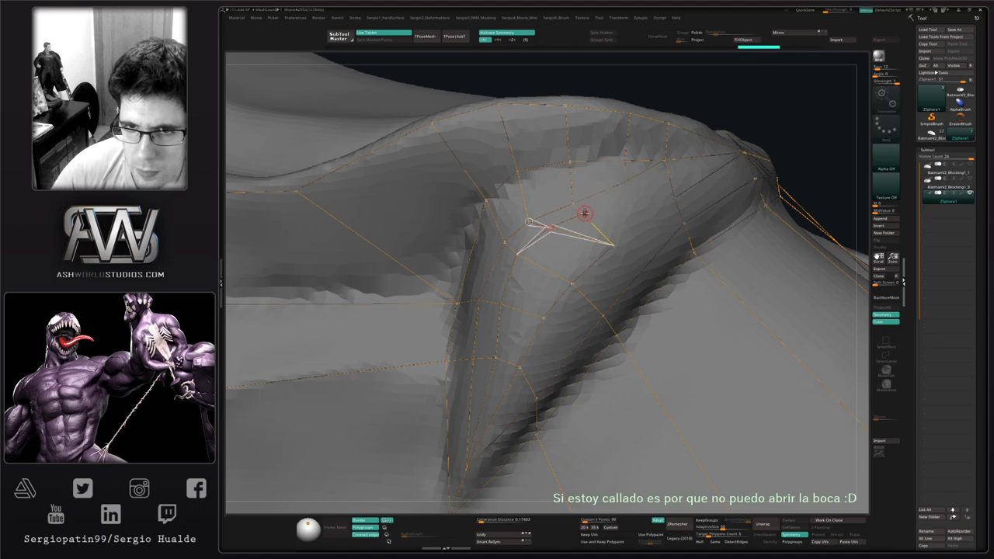
ctrl+click(584, 215)
mouse_move(628, 182)
mouse_down()
mouse_move(549, 228)
mouse_move(561, 232)
mouse_up()
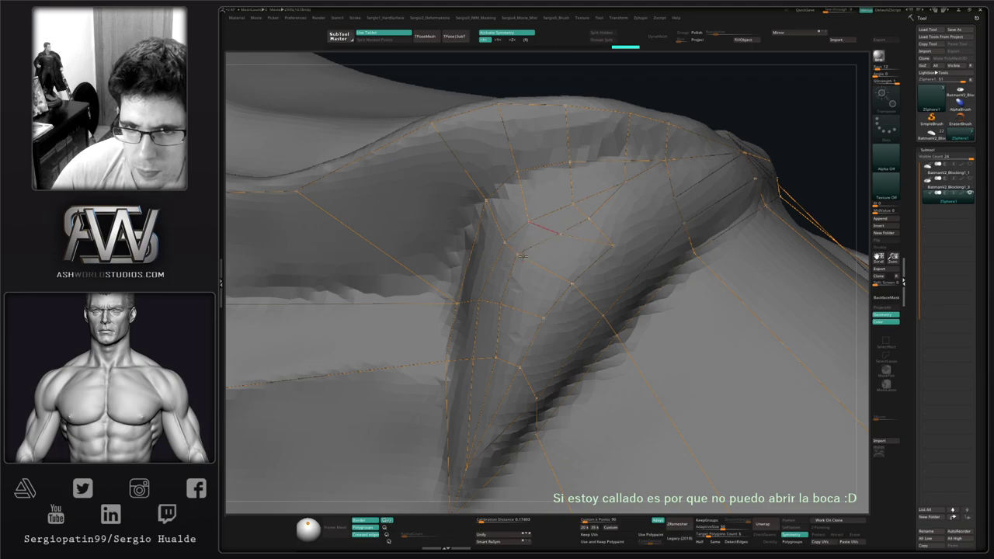
Reposition the inner points beside the opening's steep side to even out the faces.
drag(528, 265, 502, 302)
click(509, 308)
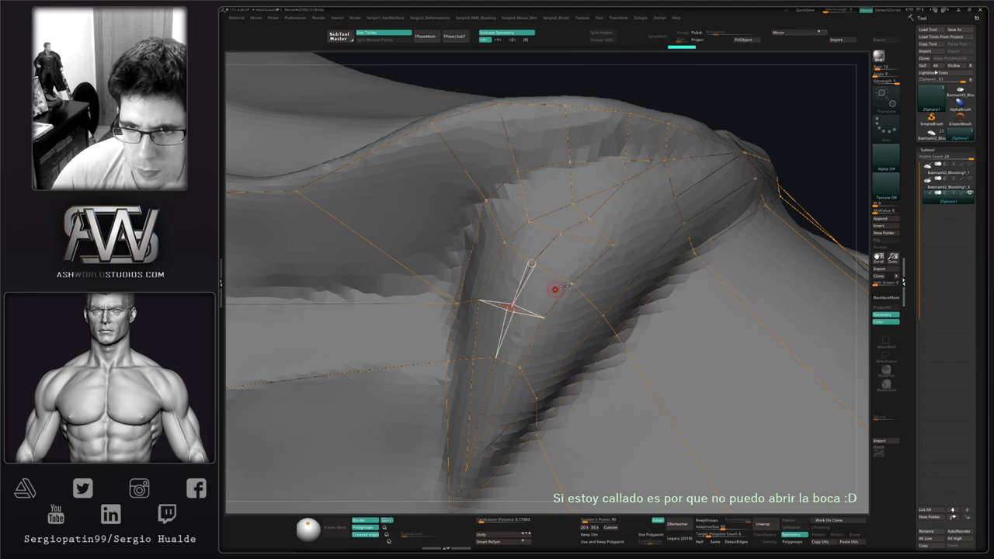
ctrl+click(572, 284)
right_drag(570, 285, 556, 268)
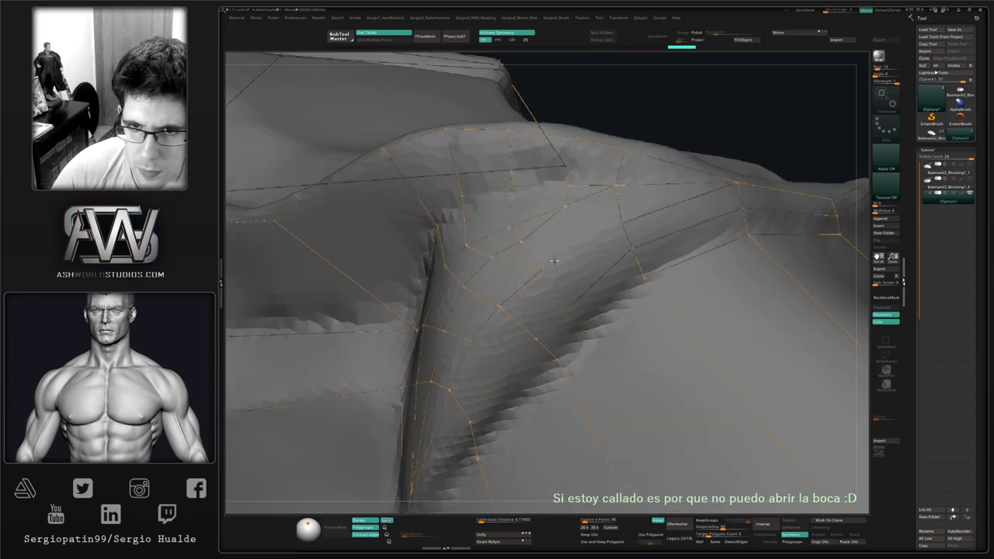
Extend two edges to the far boundary point, one from the third inner point and one from a point inserted above it.
click(522, 242)
click(622, 224)
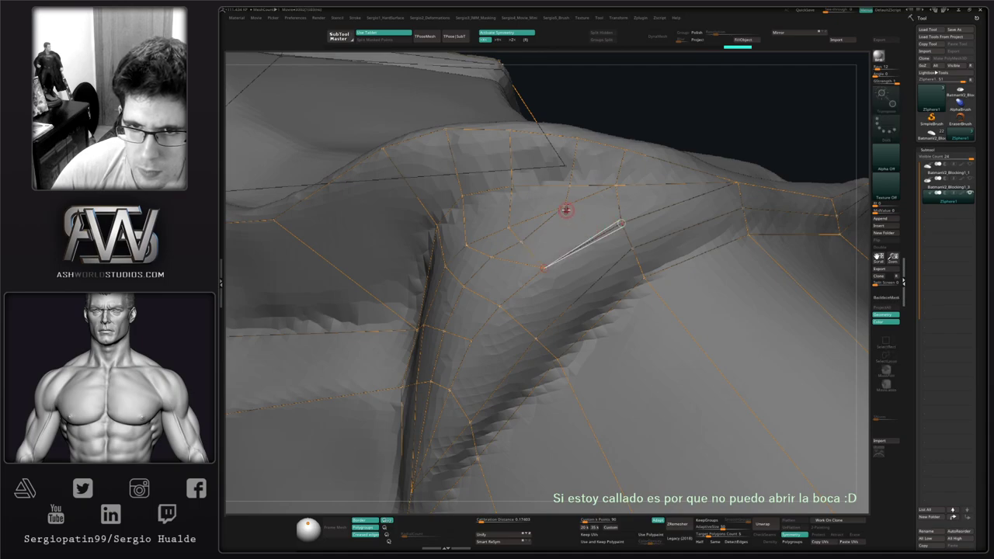
ctrl+click(566, 210)
click(621, 225)
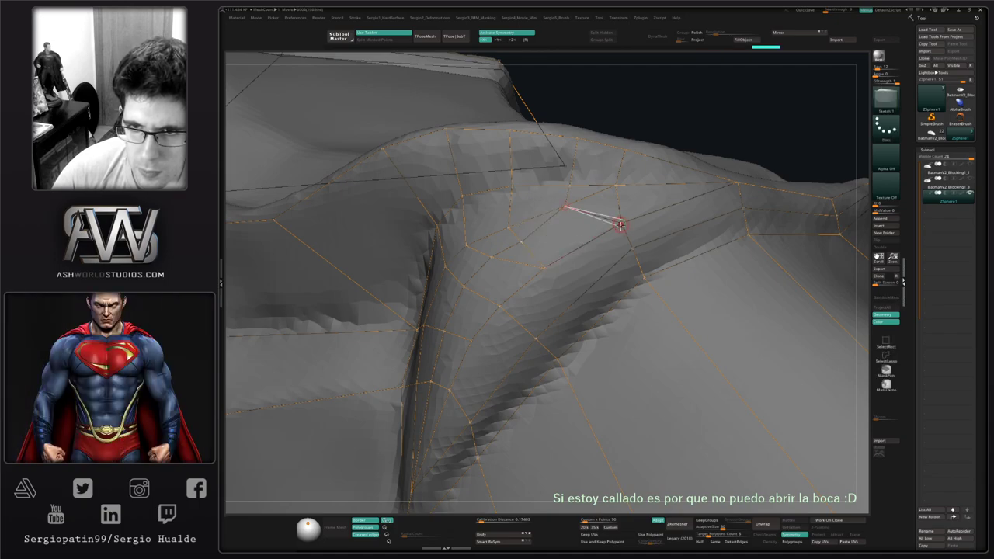
Adjust the inner row of points and draw a cross edge in the strip beside the sloping edge.
key(w)
click(546, 267)
ctrl+right_drag(550, 316, 486, 272)
click(478, 270)
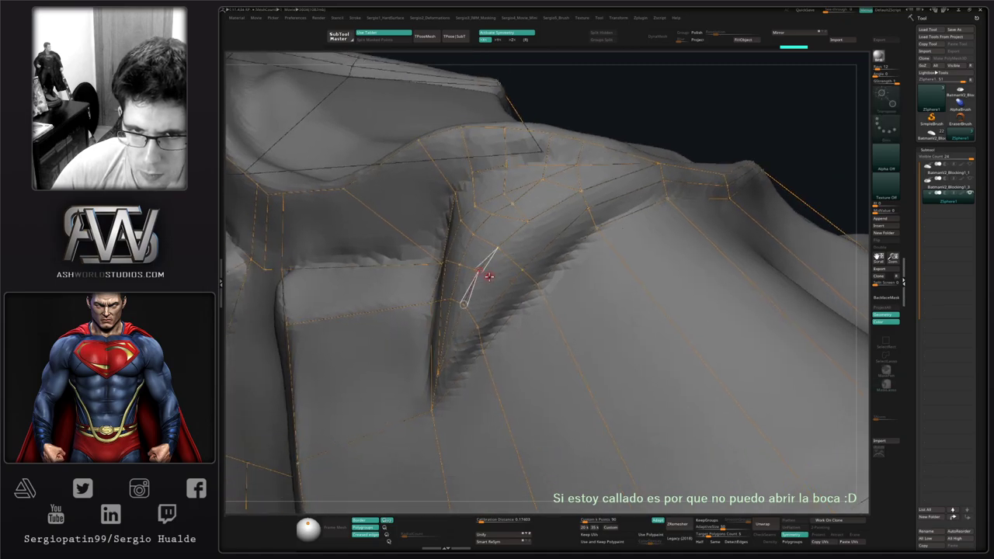
key(q)
click(515, 260)
drag(513, 259, 534, 230)
click(529, 222)
Fine-tune the points of the strip along the opening's sloping edge so they follow the sculpted surface.
key(w)
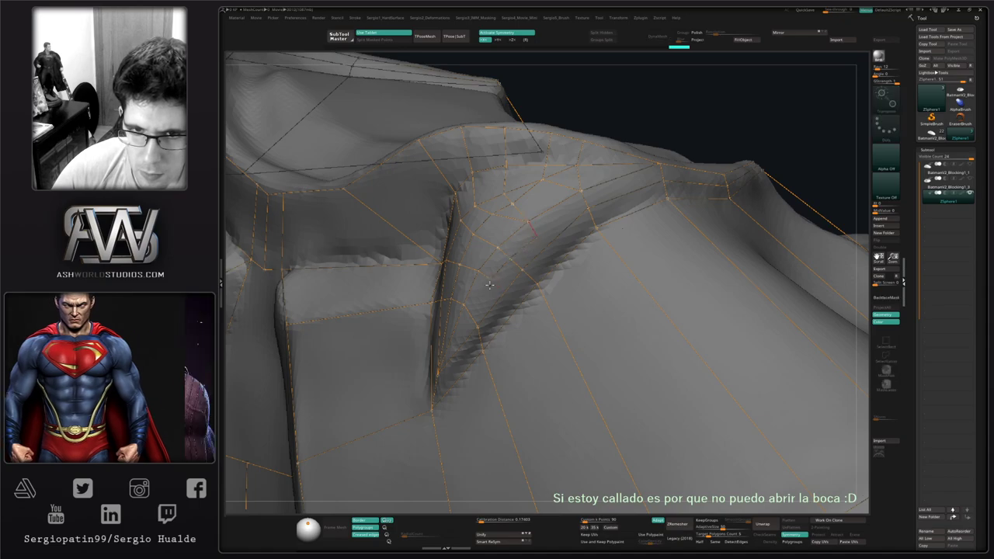
click(491, 278)
key(q)
click(478, 327)
key(w)
click(537, 236)
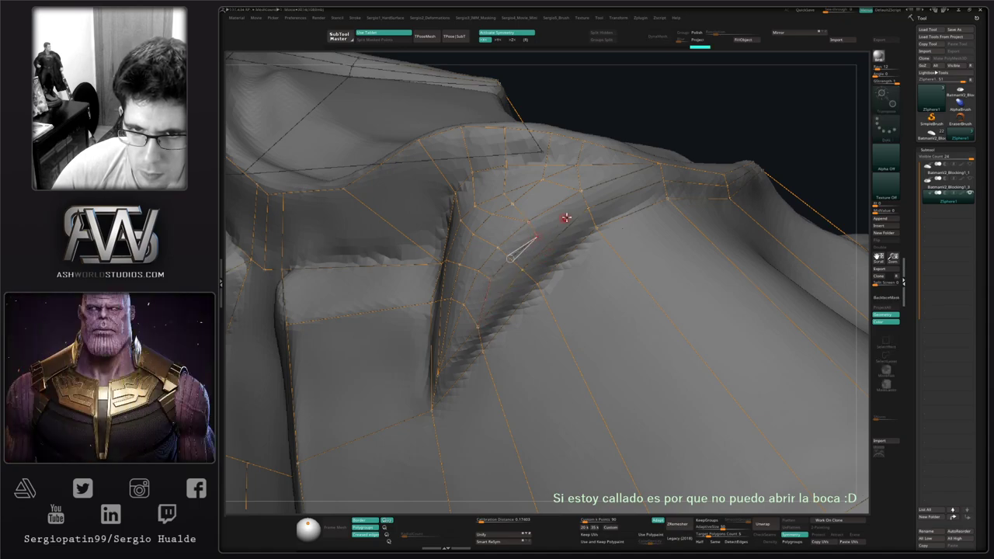
Extend the inner edge row to the point above the opening's sloping edge and even out the points along that strip.
key(q)
click(588, 207)
key(w)
click(538, 235)
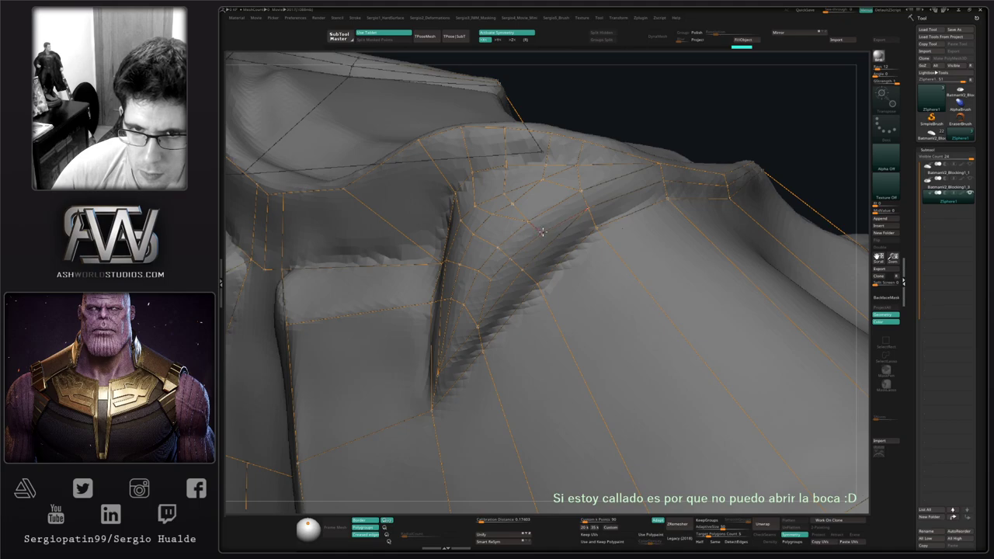
drag(542, 233, 541, 233)
drag(497, 274, 493, 278)
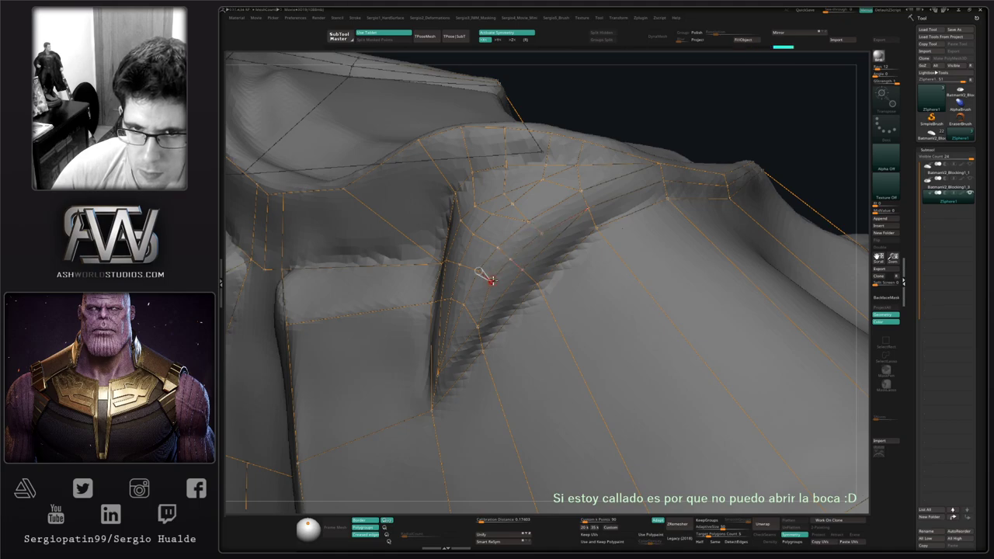
ctrl+right_drag(486, 277, 536, 272)
drag(503, 261, 501, 264)
right_drag(502, 263, 543, 286)
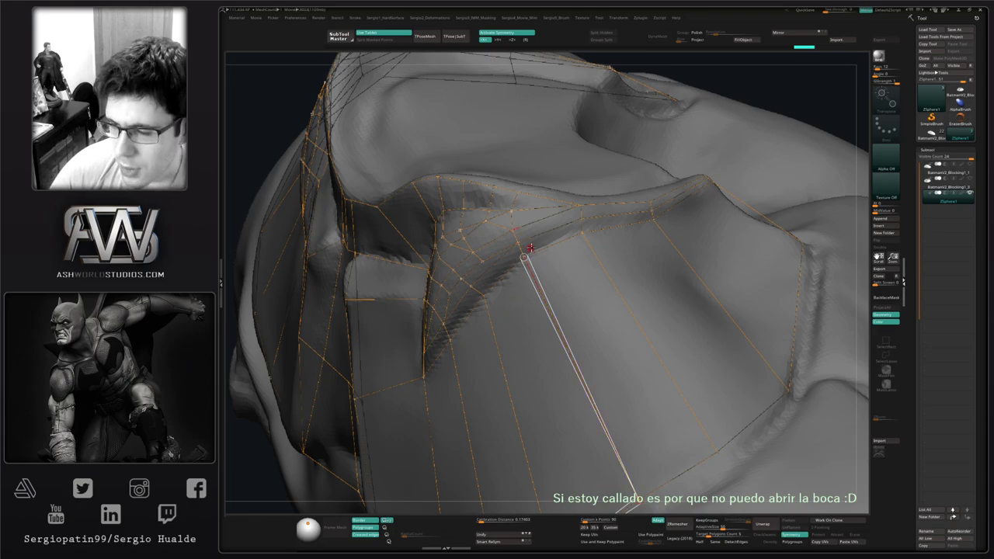
Draw an edge column down the middle of the rectangular raised panel, from the upper rim to the lower boundary.
mouse_move(549, 250)
right_down()
mouse_move(568, 260)
mouse_move(541, 271)
mouse_move(577, 290)
mouse_move(545, 309)
mouse_move(536, 288)
mouse_move(554, 288)
mouse_move(591, 248)
right_up()
right_drag(555, 285, 538, 262)
right_drag(594, 332, 478, 227)
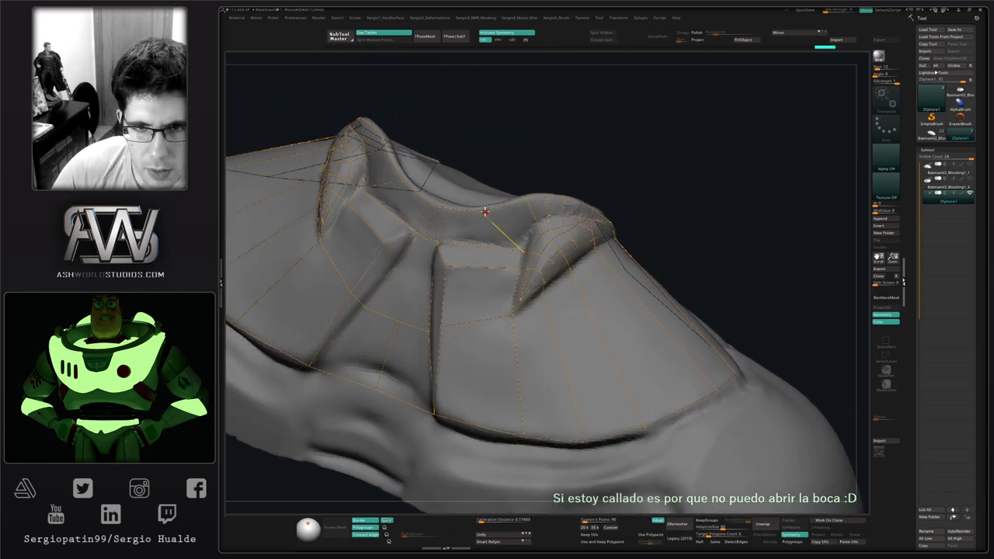
key(w)
key(q)
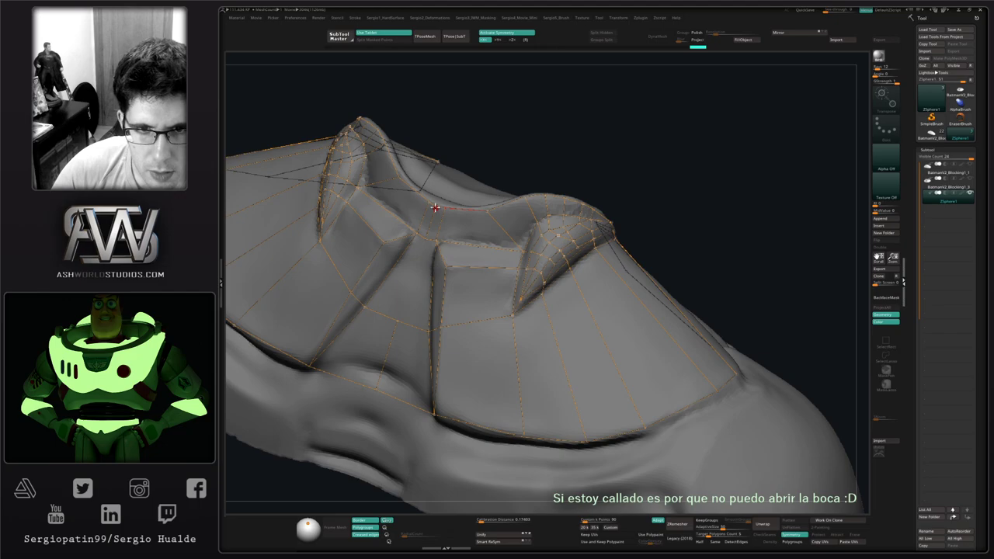
key(q)
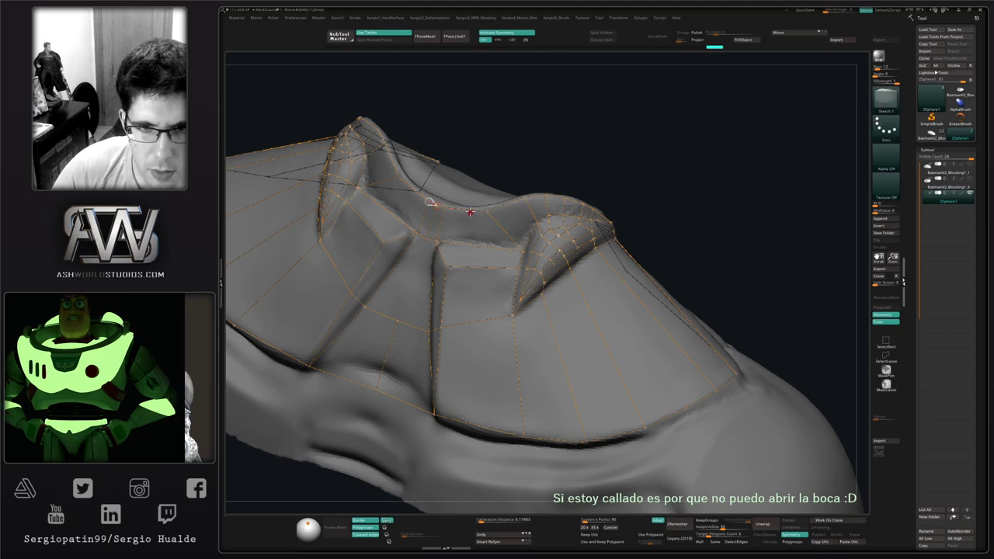
click(467, 210)
drag(474, 244, 478, 377)
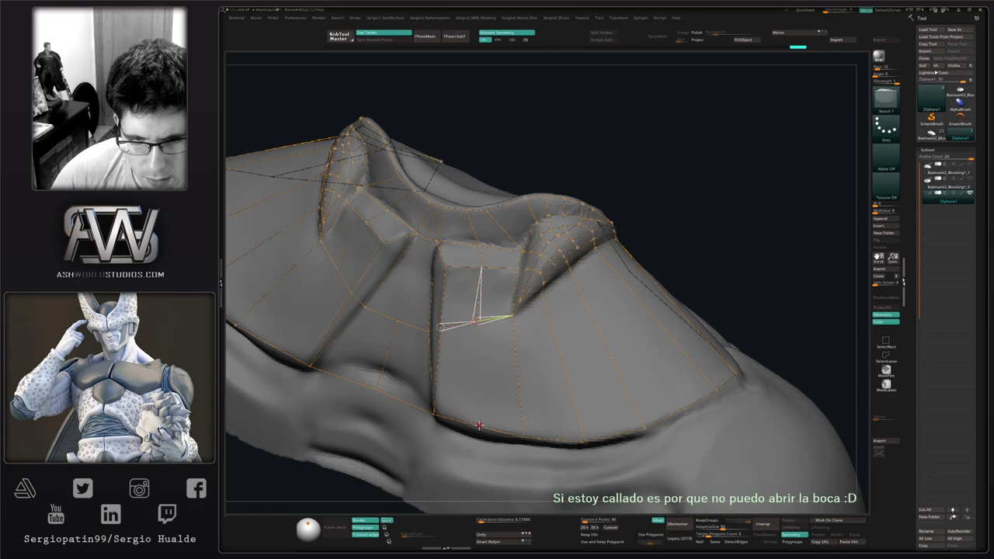
mouse_move(479, 425)
mouse_down()
mouse_move(474, 432)
mouse_move(514, 420)
mouse_up()
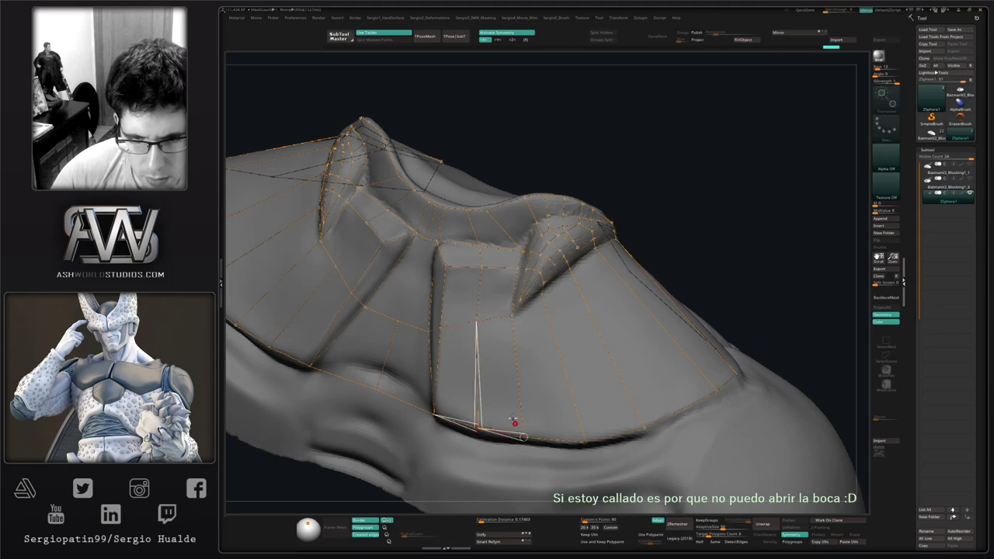
Reposition the points of the panel's middle column and of the column in the recessed strip beside it to space the faces evenly.
click(480, 265)
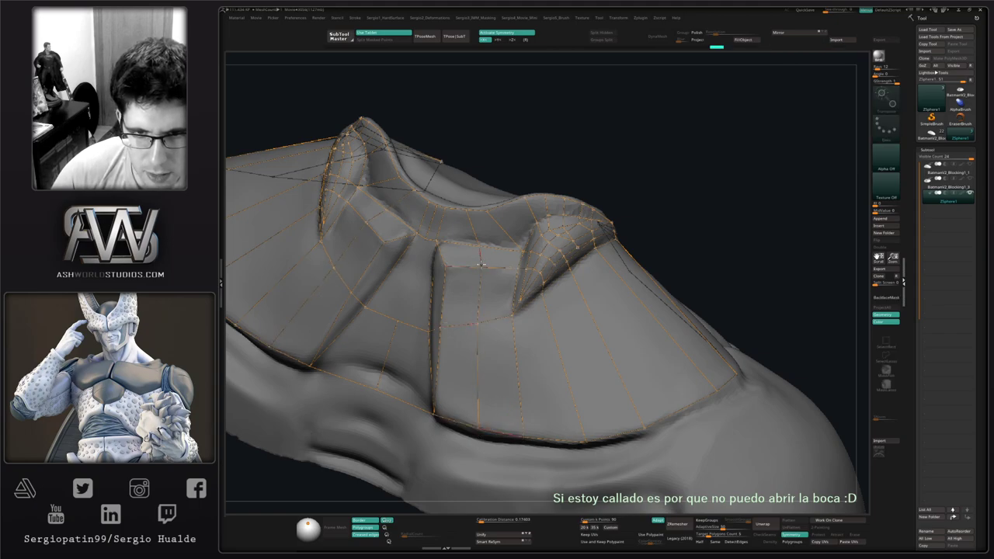
drag(482, 267, 474, 247)
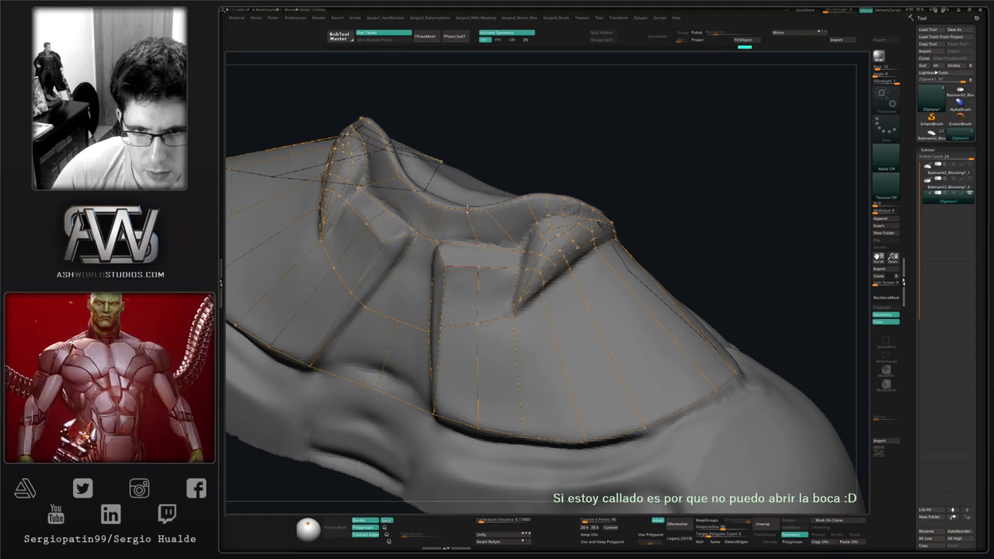
click(469, 210)
mouse_move(471, 238)
alt+right_down()
mouse_move(562, 209)
mouse_move(518, 232)
mouse_move(498, 222)
alt+right_up()
click(495, 204)
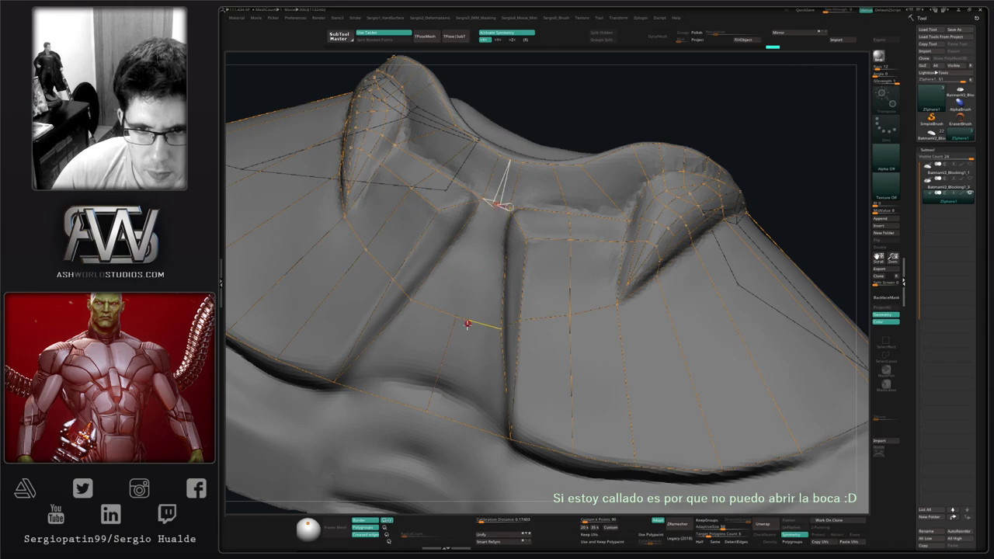
ctrl+click(456, 319)
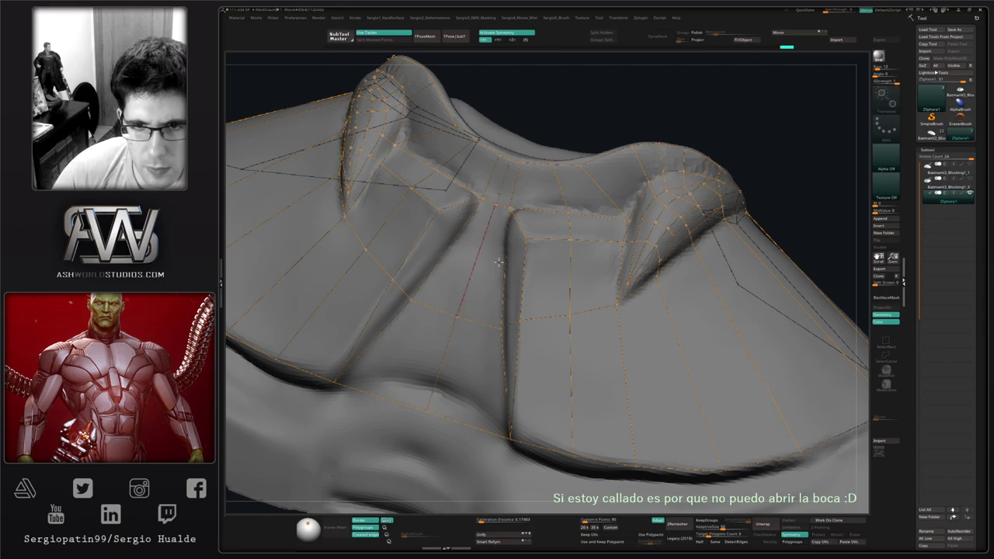
mouse_move(503, 268)
right_down()
mouse_move(458, 289)
mouse_move(451, 304)
mouse_move(502, 300)
mouse_move(464, 274)
right_up()
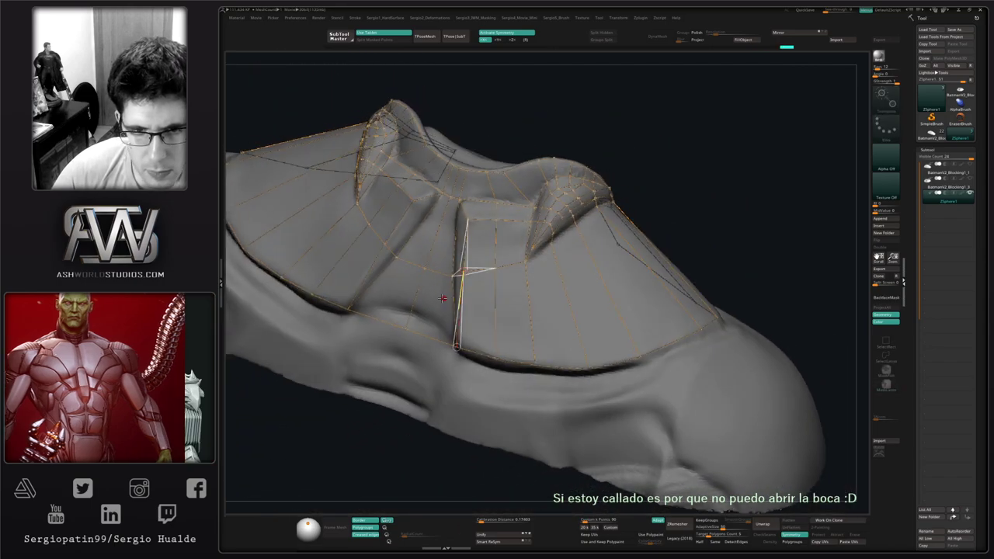
Draw a cross row of edges from the recessed strip's column across the first columns of the large side panel.
drag(421, 296, 425, 296)
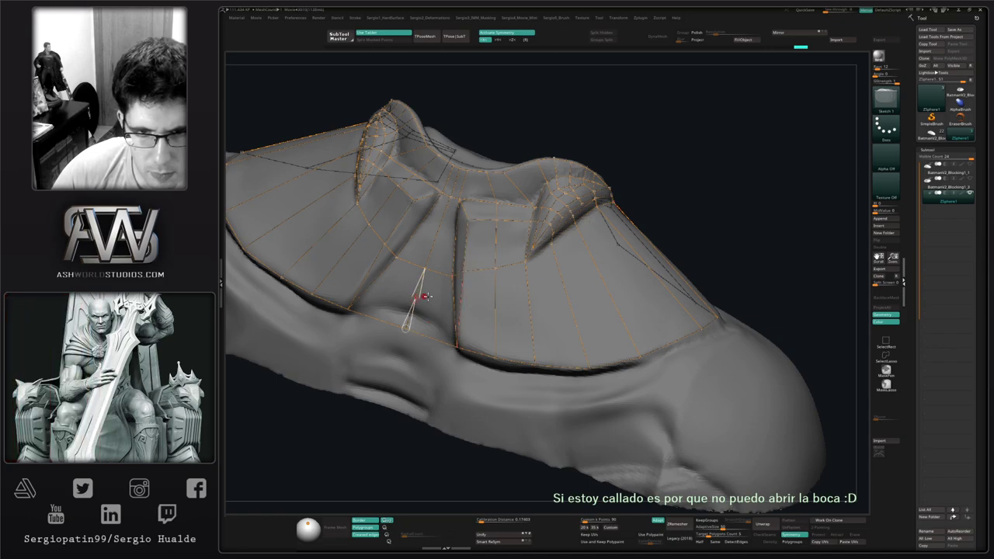
click(457, 310)
click(463, 306)
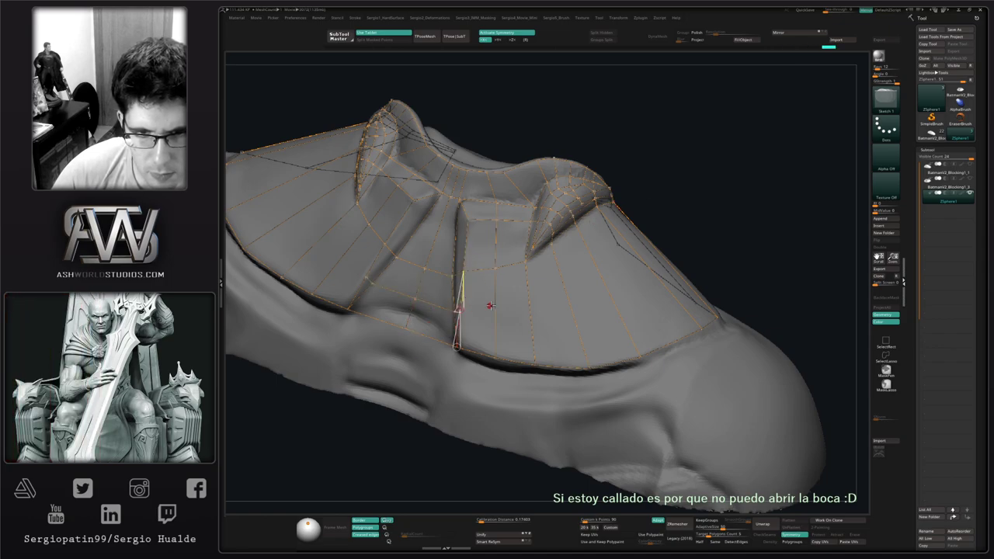
click(497, 312)
click(532, 311)
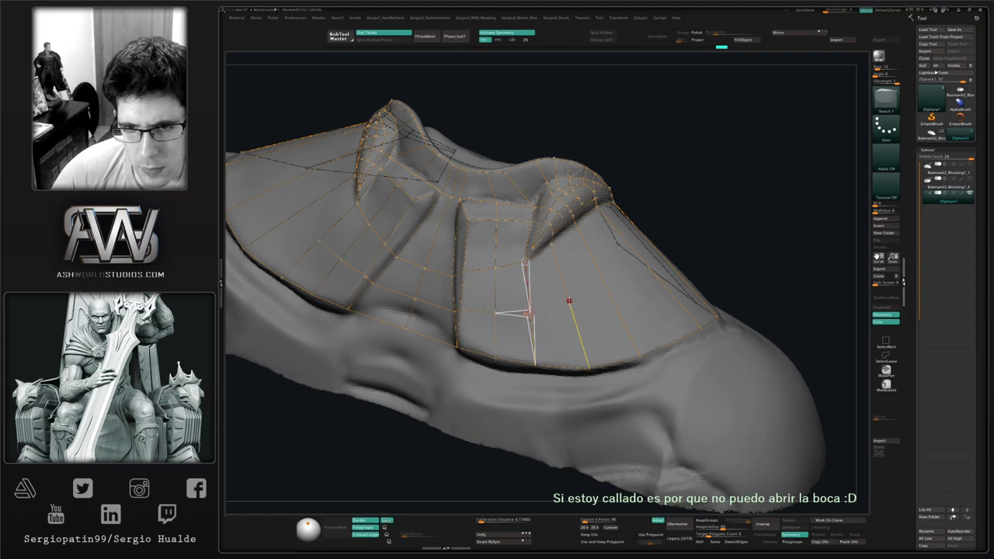
click(571, 304)
click(608, 291)
Adjust the points of the new cross row so it runs evenly across the side panel.
key(w)
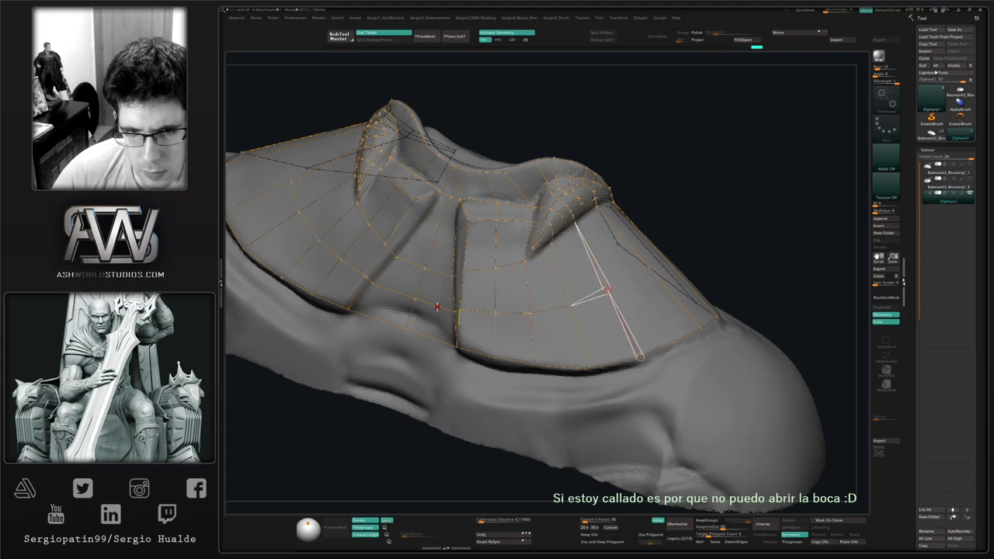
drag(454, 312, 531, 313)
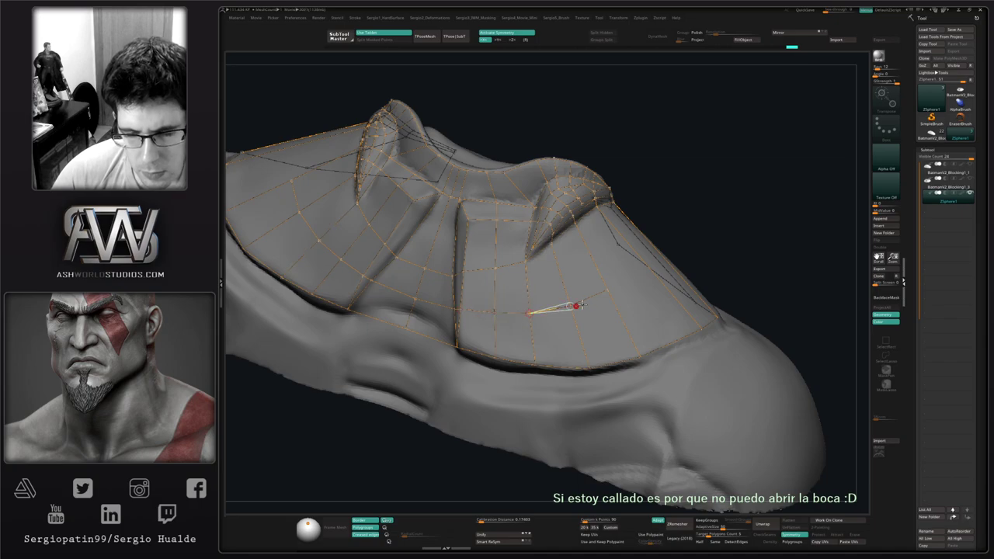
right_drag(583, 305, 508, 324)
click(569, 306)
click(605, 292)
Continue the cross row over the side panel's remaining columns and end it on the far boundary edge.
click(502, 328)
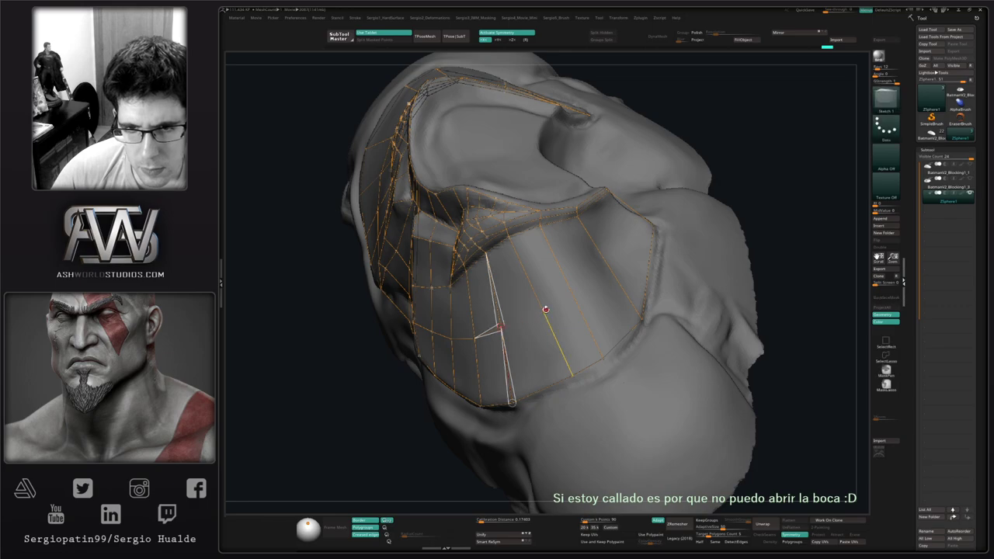
click(542, 307)
click(572, 293)
click(610, 267)
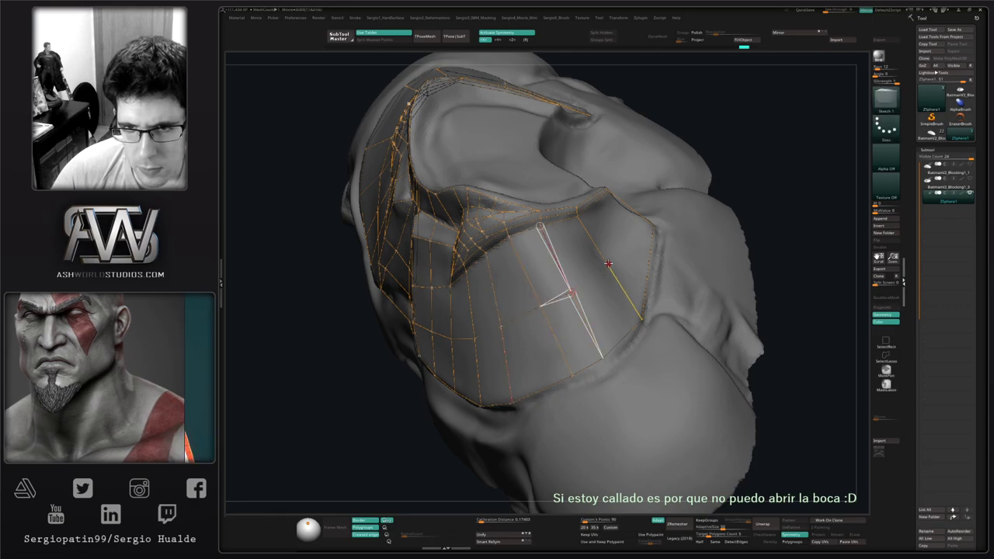
click(633, 210)
Reposition the cross row's far points and the lower boundary point to even out the side panel's faces.
key(w)
drag(633, 210, 633, 211)
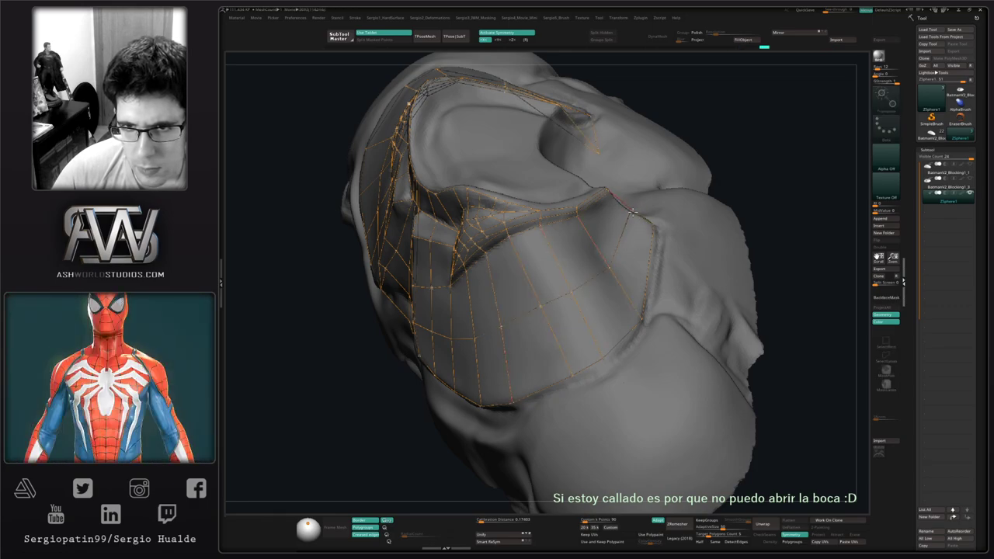
mouse_move(630, 243)
right_down()
mouse_move(668, 194)
mouse_move(644, 225)
mouse_move(604, 245)
right_up()
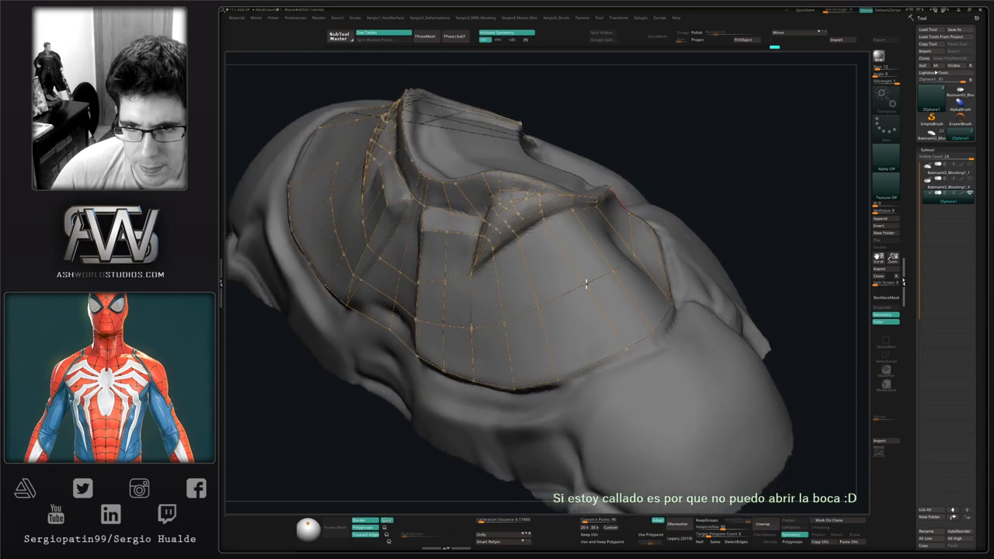
drag(586, 285, 614, 335)
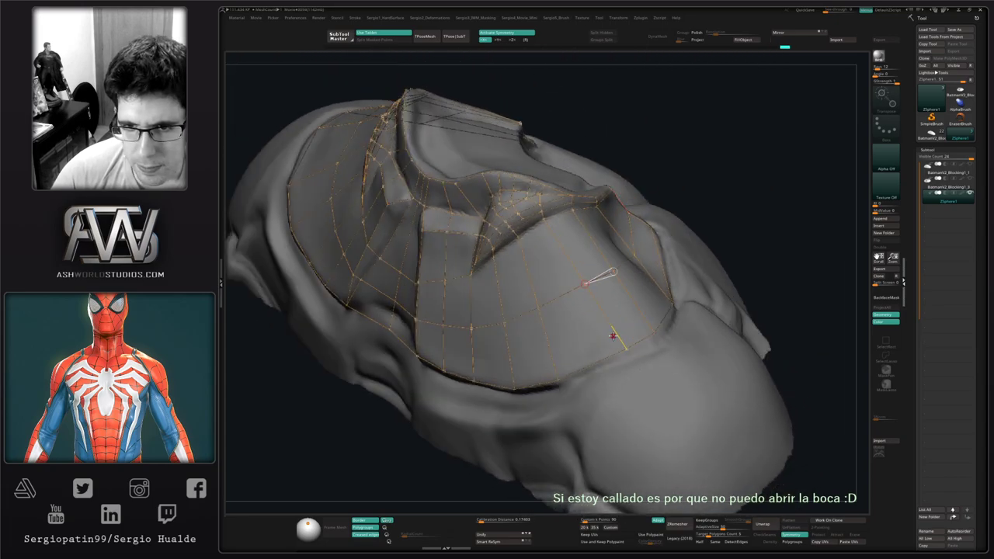
click(610, 356)
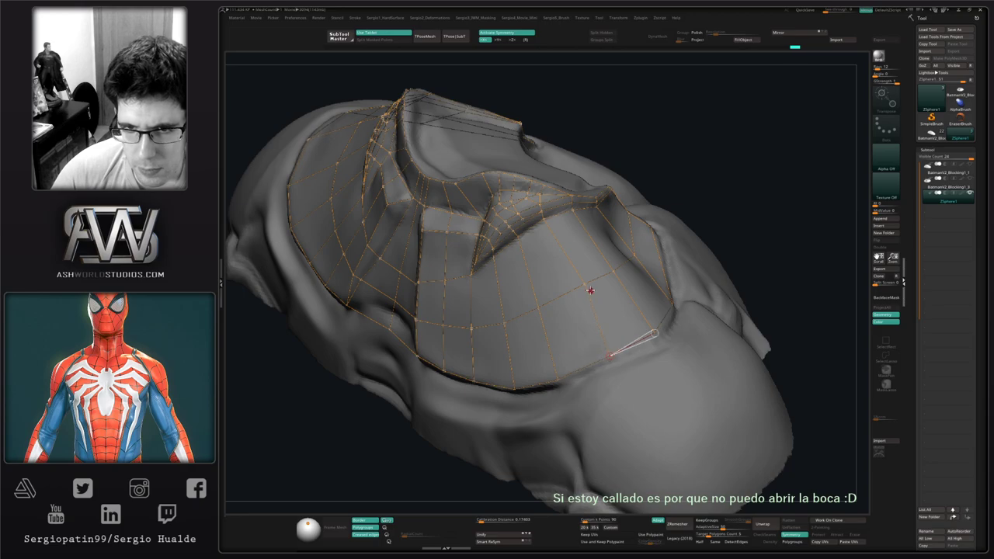
click(578, 286)
Leave topology editing and preview the adaptive skin, examining its faces around the pointed ridge against the sculpt.
mouse_move(586, 299)
ctrl+right_down()
mouse_move(634, 401)
mouse_move(596, 375)
mouse_move(553, 315)
mouse_move(576, 317)
mouse_move(524, 336)
mouse_move(542, 330)
ctrl+right_up()
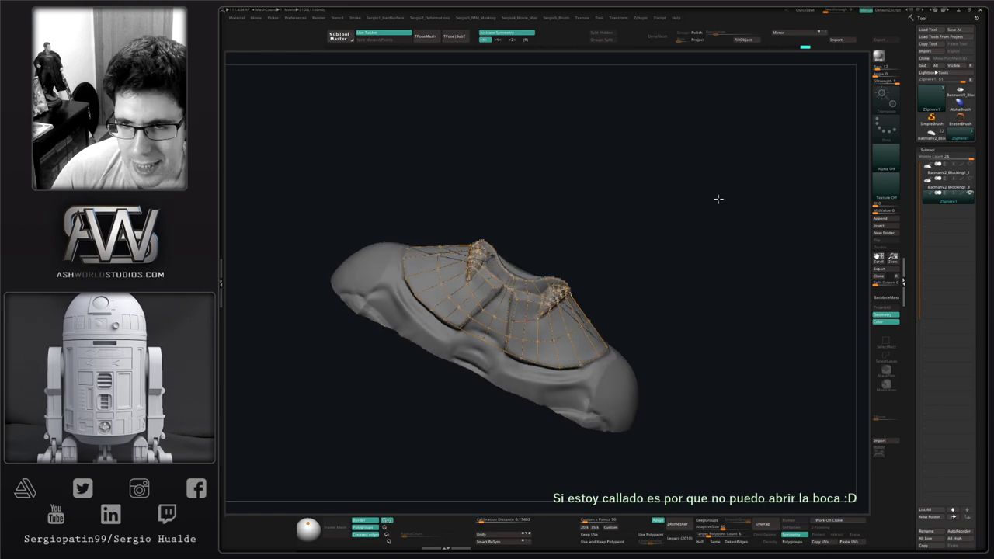
key(1)
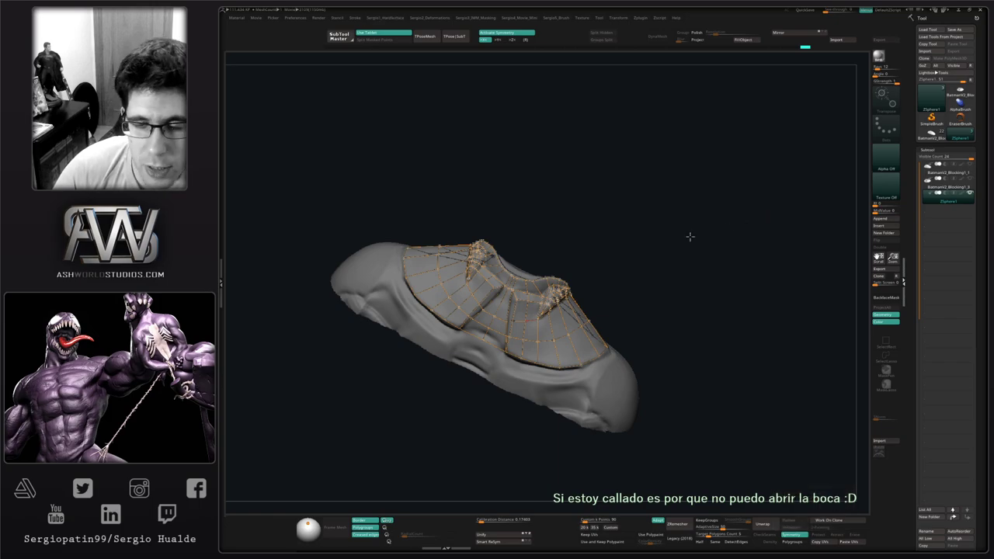
drag(682, 241, 698, 237)
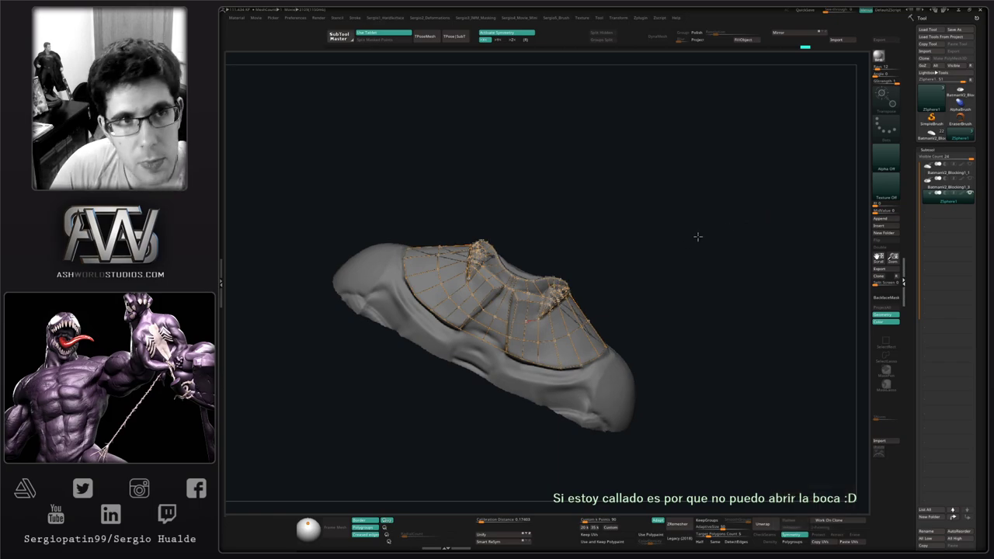
click(937, 150)
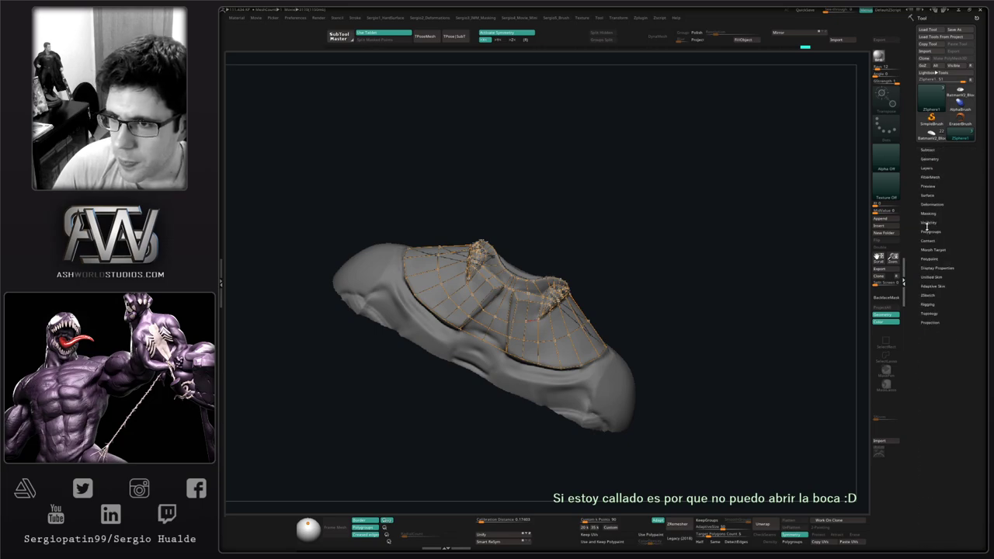
click(932, 314)
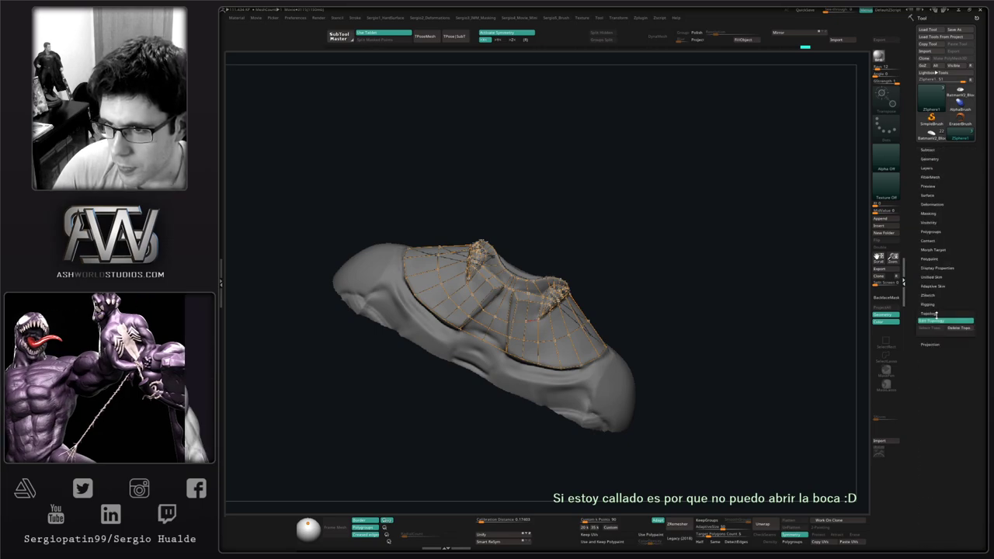
click(933, 320)
click(937, 286)
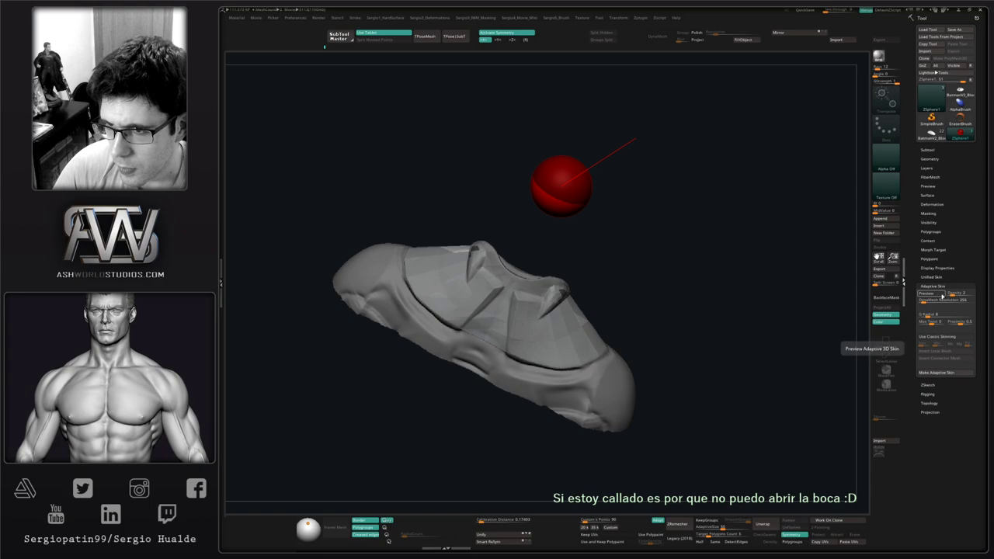
click(930, 296)
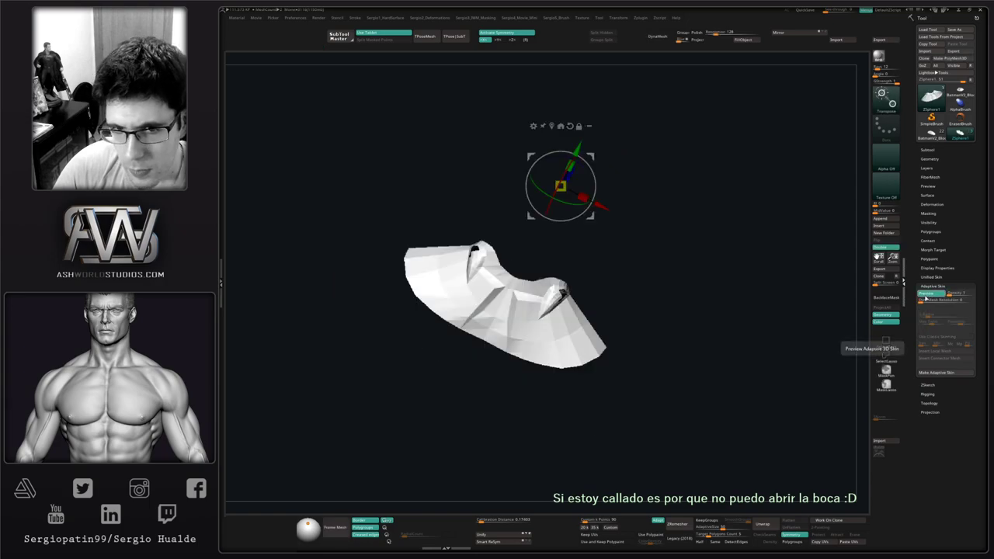
drag(765, 303, 664, 309)
key(f)
right_drag(596, 423, 579, 178)
alt+right_drag(542, 440, 556, 310)
mouse_move(555, 310)
mouse_down()
mouse_move(559, 300)
mouse_move(575, 307)
mouse_up()
Turn off the adaptive skin preview and resume editing the topology.
click(926, 294)
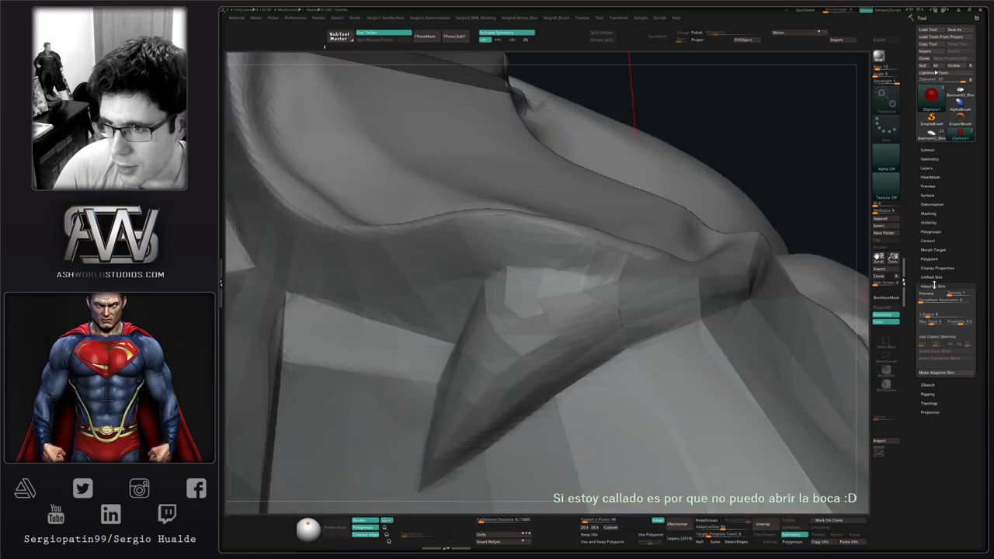
click(934, 288)
click(929, 313)
click(926, 320)
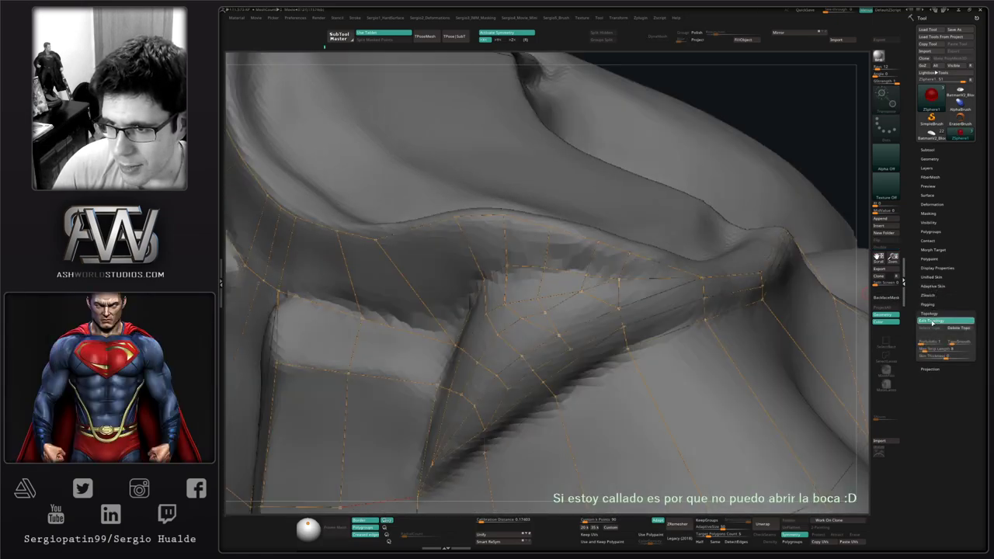
click(930, 322)
Add a point on the fold beside the pointed ridge and link it to the upper row and the adjoining column.
right_drag(570, 311, 622, 345)
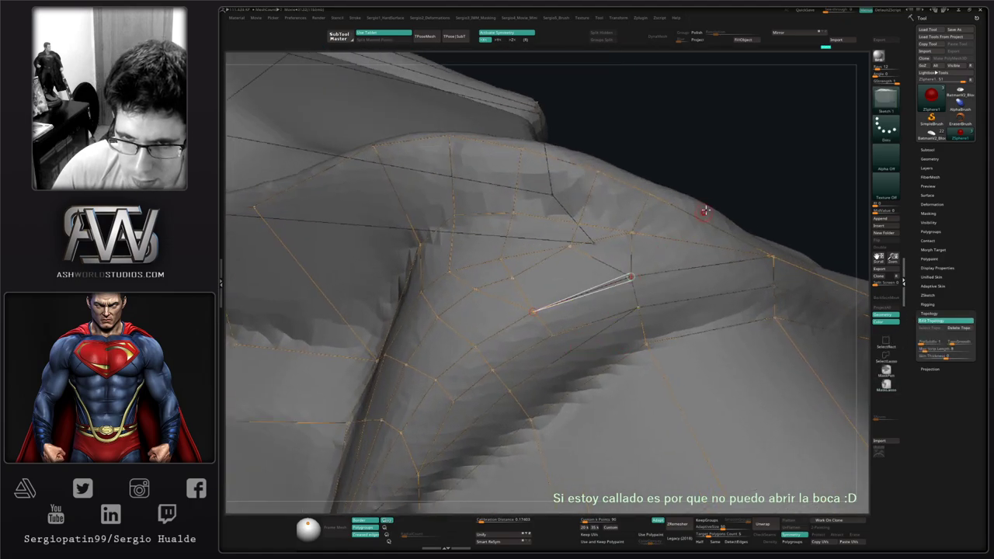
click(753, 179)
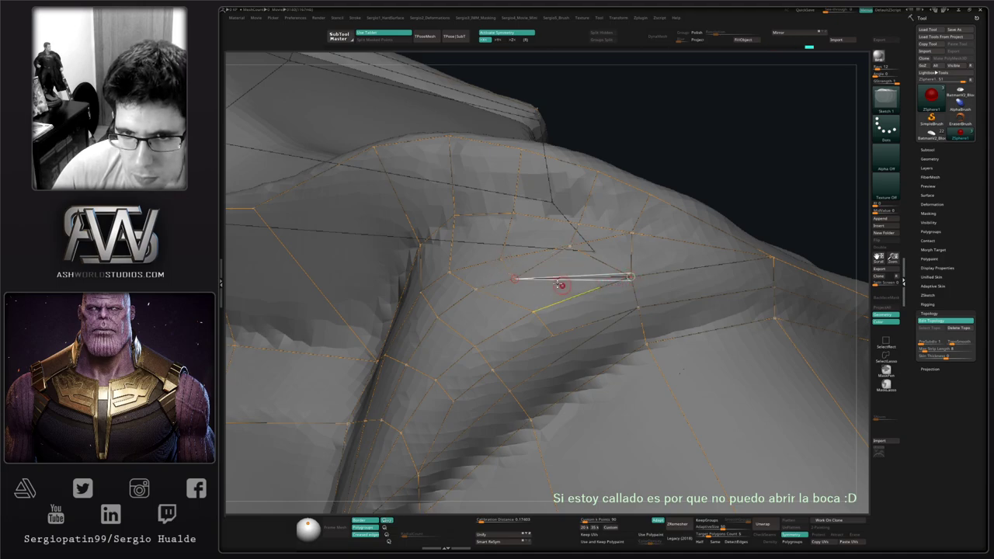
click(631, 276)
click(531, 274)
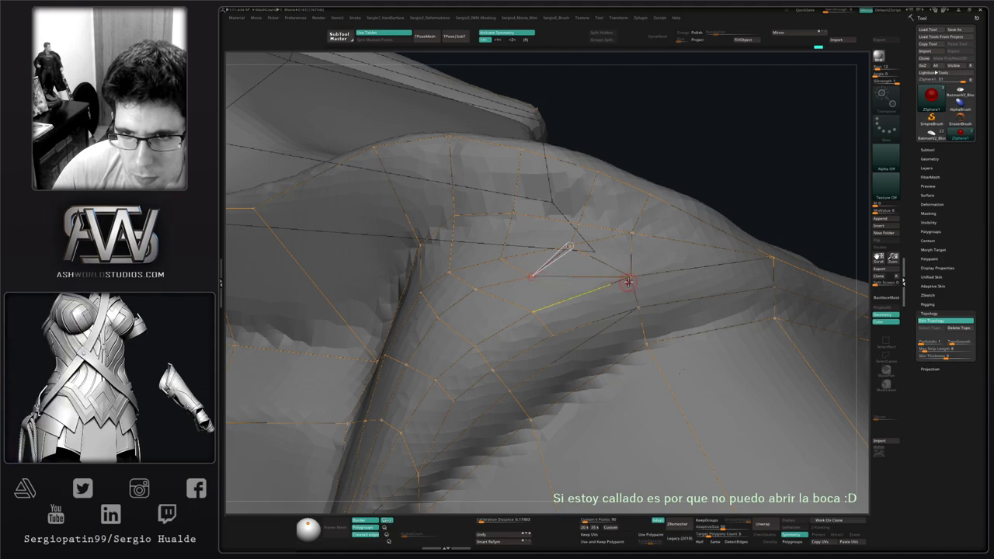
click(620, 279)
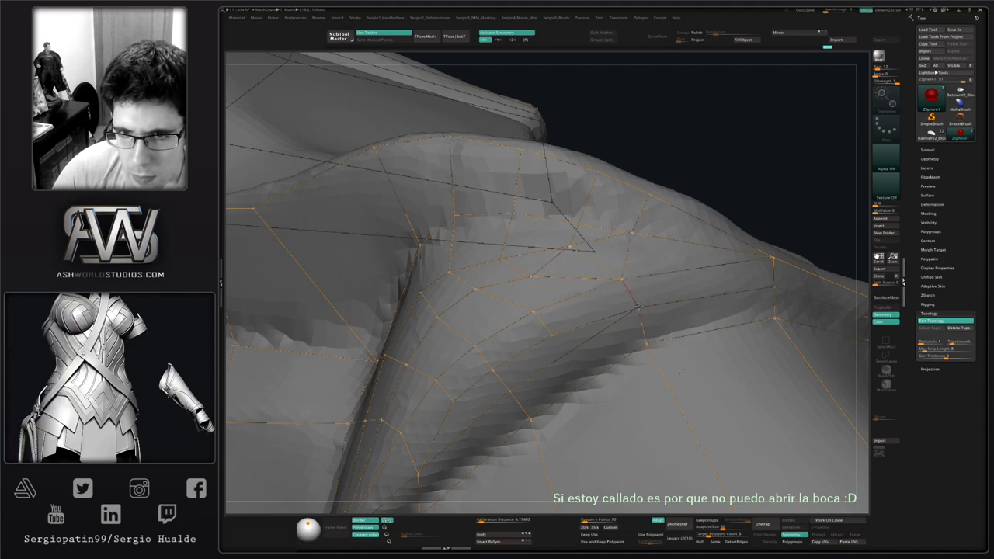
click(633, 305)
alt+right_drag(557, 271, 537, 255)
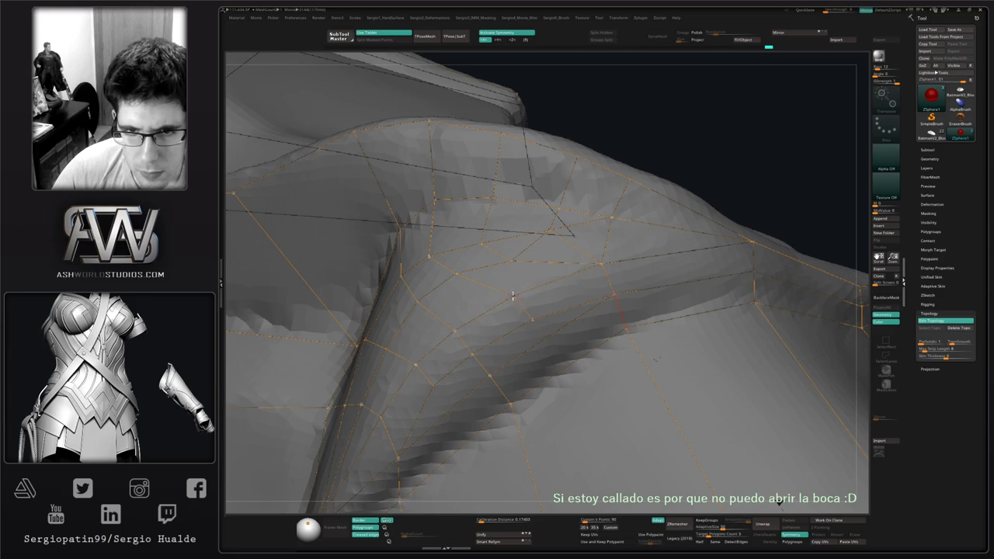
Draw the lower row from the outer column to the ridge's lower point and shift its middle point upward.
drag(511, 299, 512, 295)
key(q)
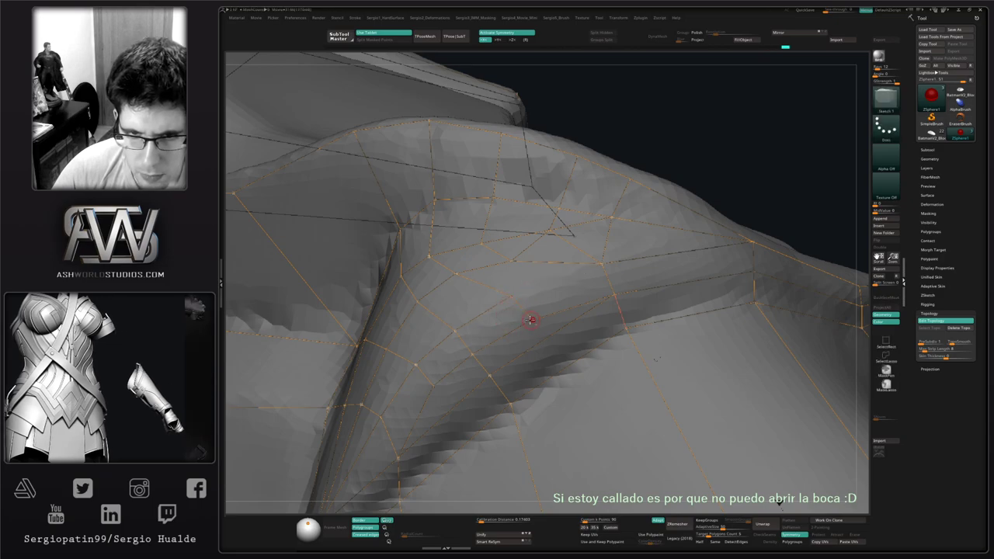
click(530, 320)
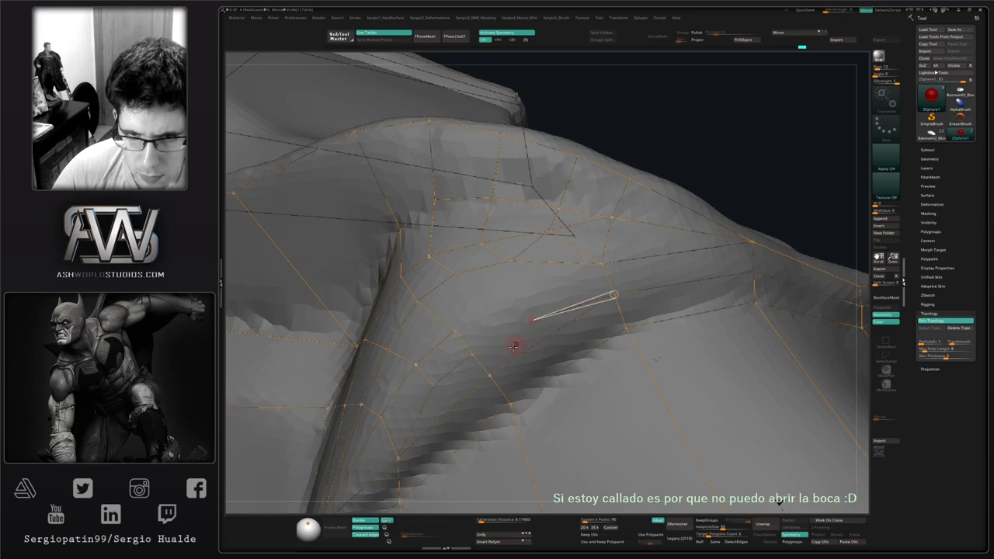
click(471, 355)
key(w)
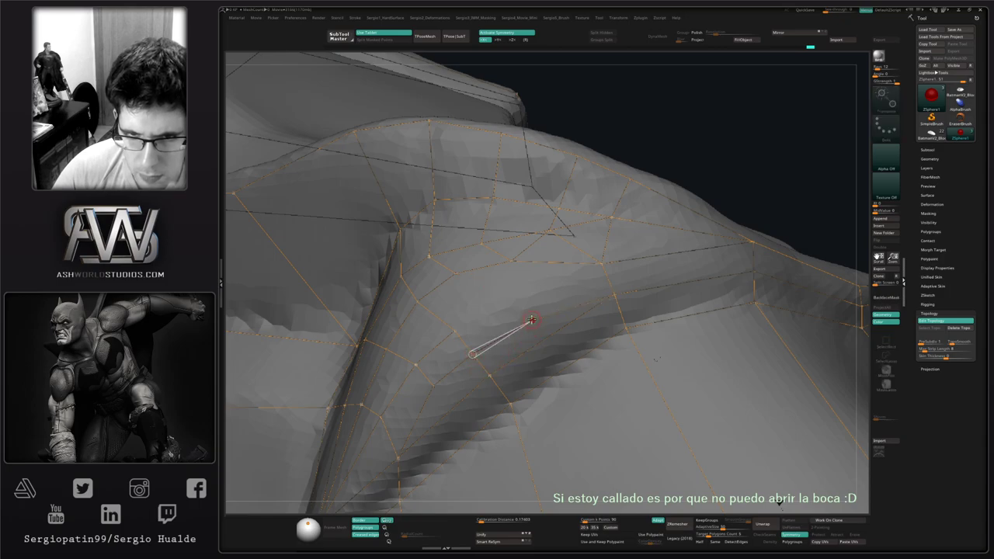
drag(532, 320, 548, 308)
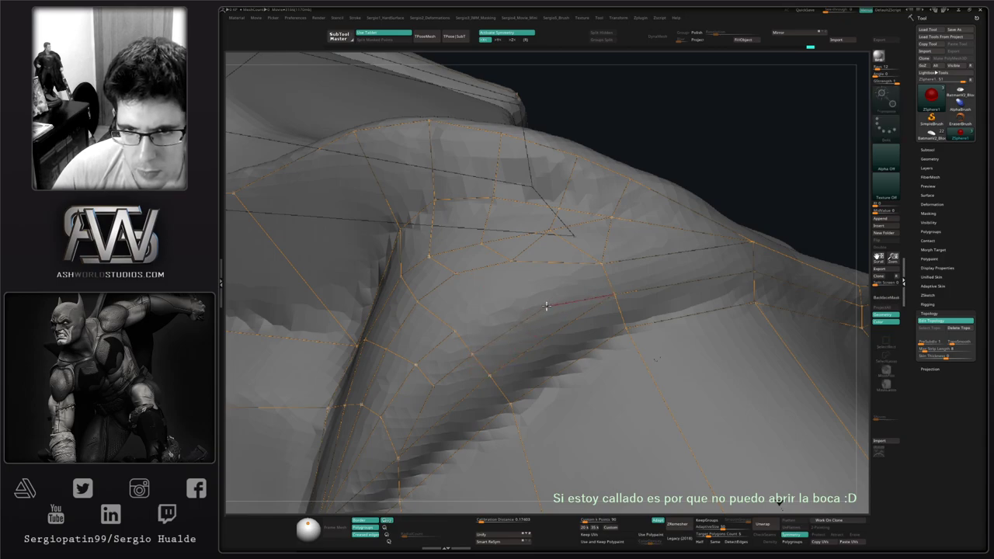
Remove the long upper cross edge and link a new point above the lower row to the neighbouring ridge points.
key(q)
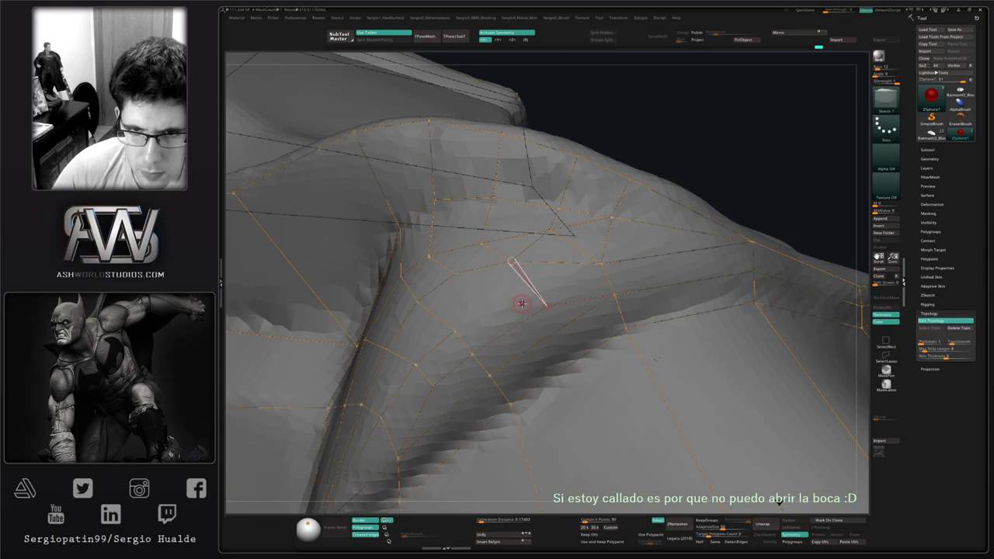
key(w)
key(q)
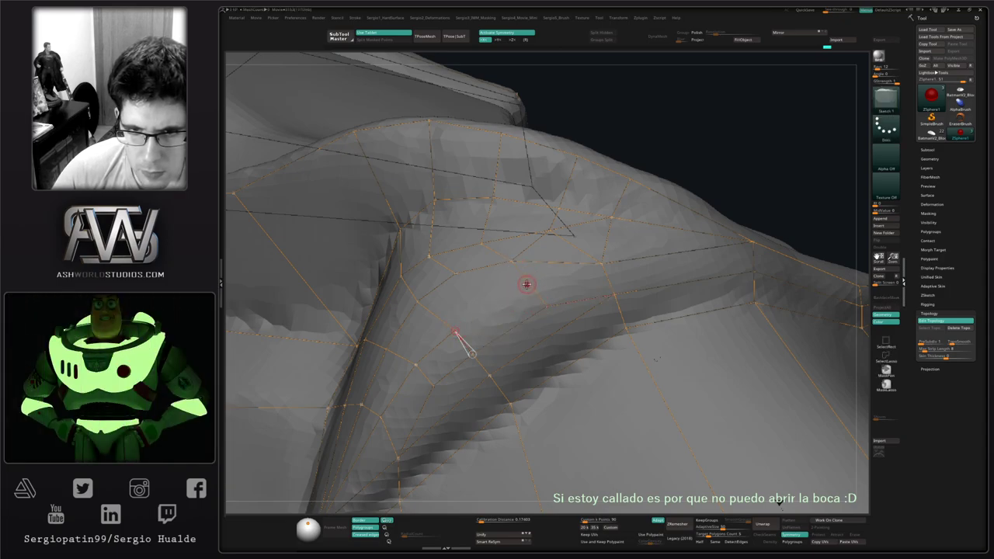
key(w)
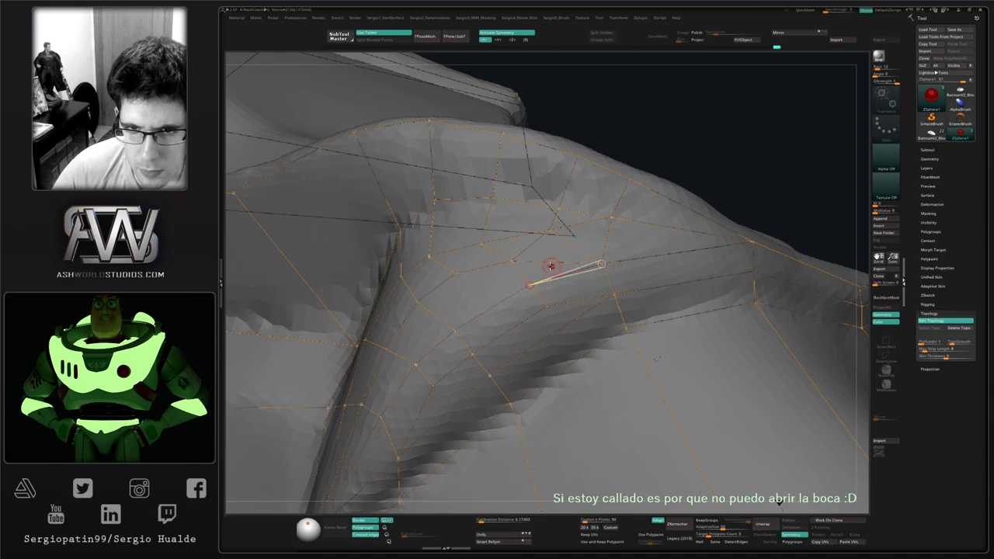
key(q)
alt+click(560, 263)
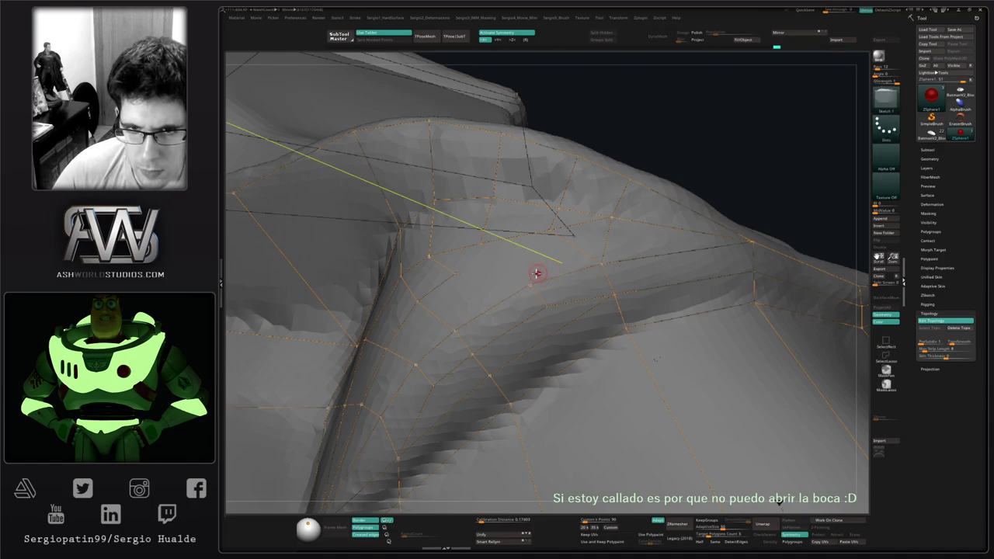
key(w)
click(530, 284)
key(q)
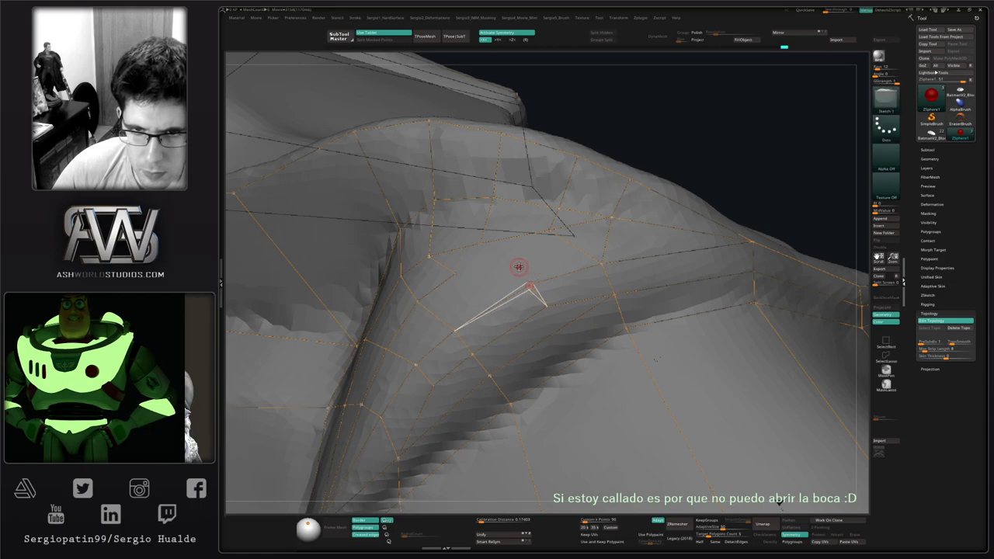
Place two points in the gap beneath the upper row, connect them to that row, and adjust the inner point.
click(519, 267)
click(550, 232)
click(550, 231)
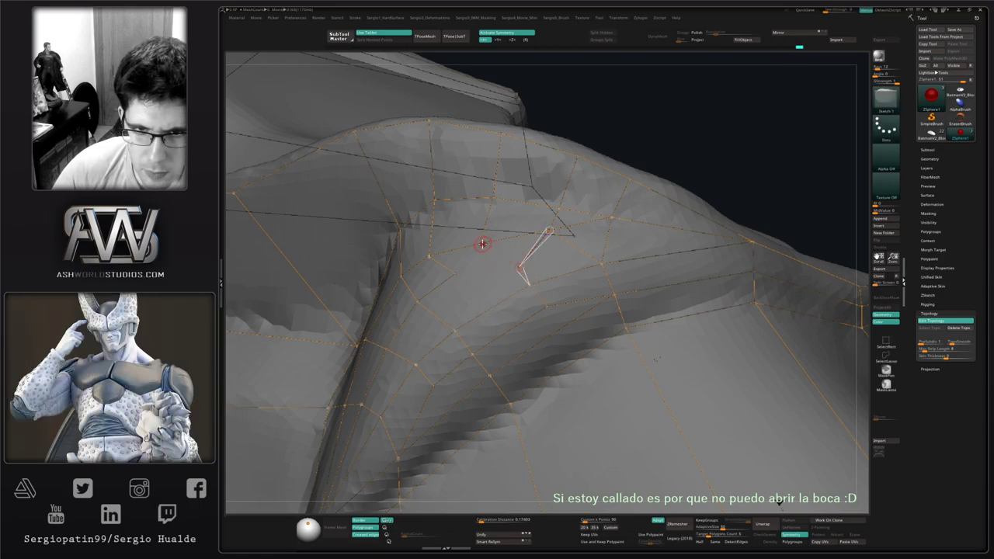
click(484, 265)
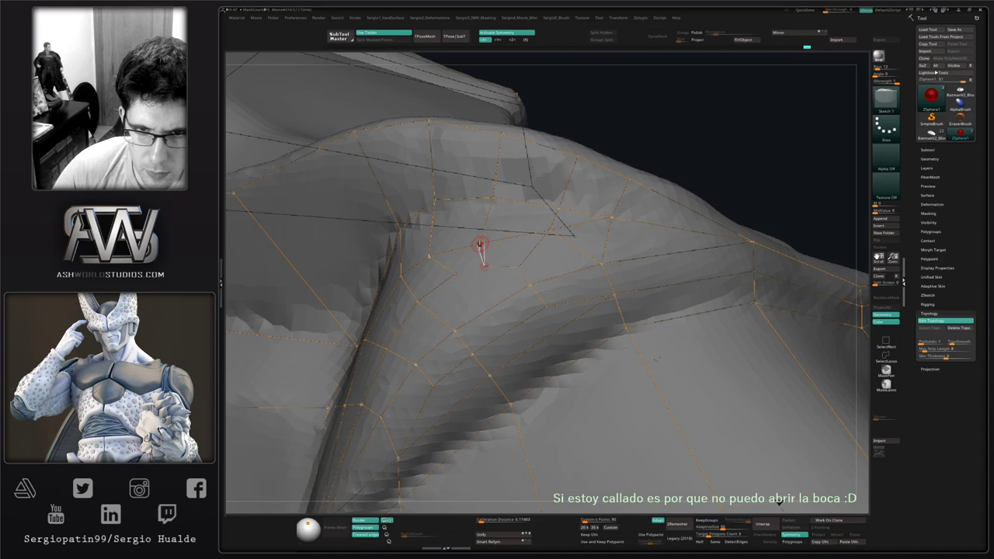
key(w)
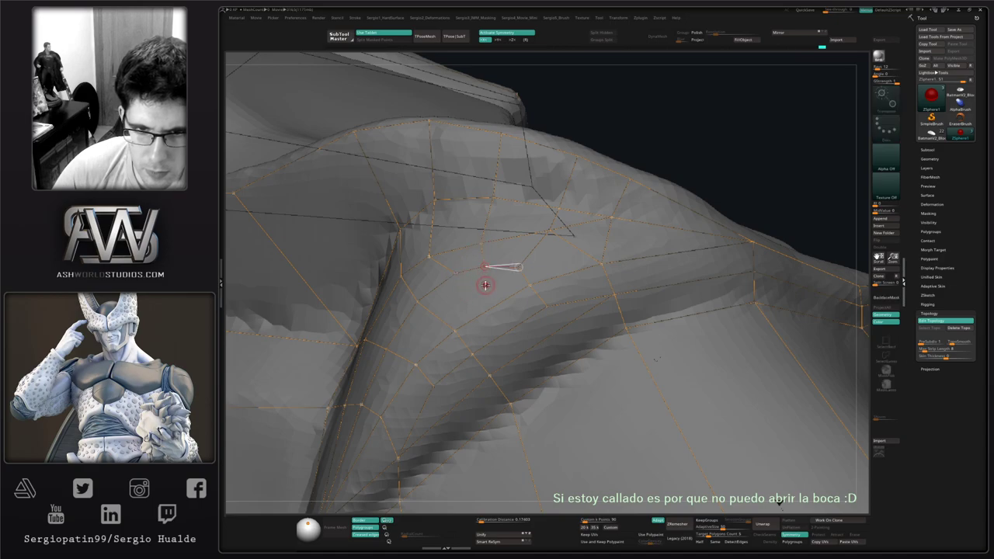
key(q)
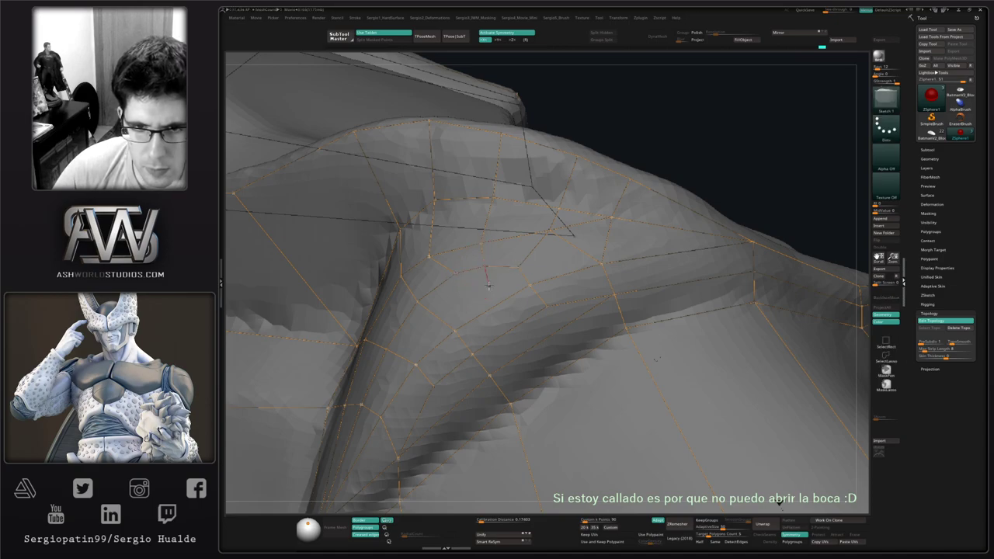
Add a point near the ridge's inner edge and connect it to the ridge points above and below and the adjacent new point.
click(471, 294)
click(456, 274)
click(471, 293)
key(w)
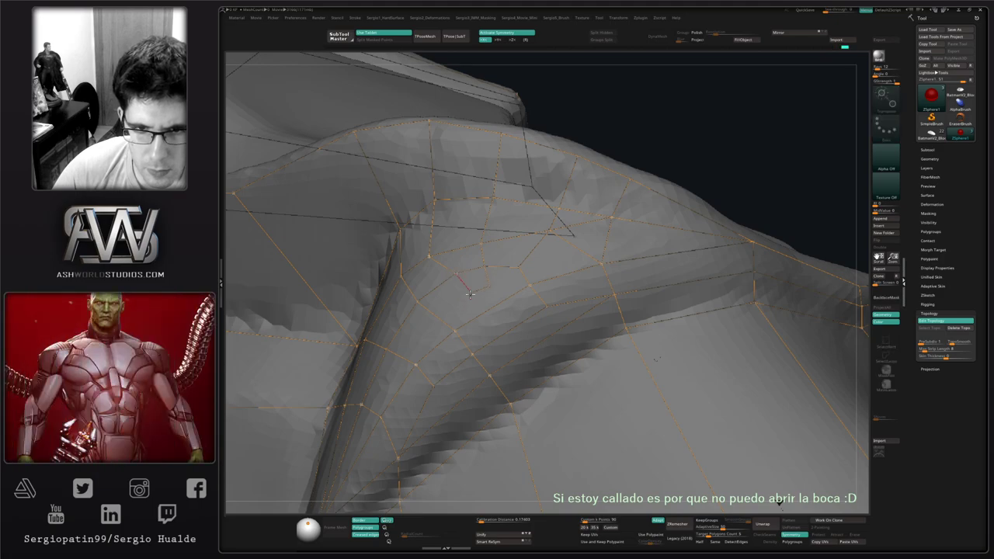
key(q)
click(456, 329)
key(w)
click(490, 286)
key(q)
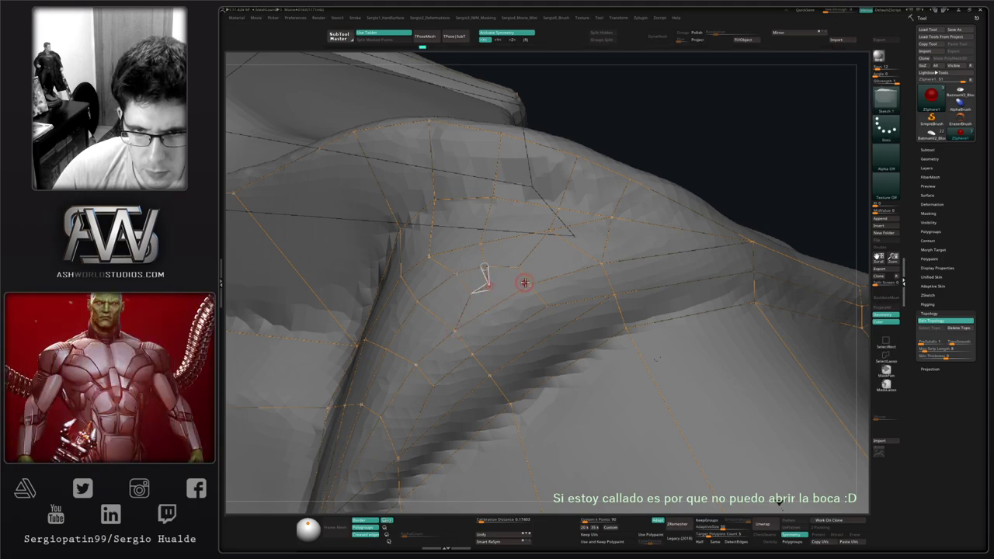
Close the remaining face by linking the inner row to the outer point, and even out the spacing of its points.
click(529, 285)
key(w)
click(490, 285)
click(481, 268)
key(q)
right_drag(544, 287, 572, 275)
key(w)
Preview the adaptive skin of the finished topology and generate the adaptive skin mesh from it.
key(a)
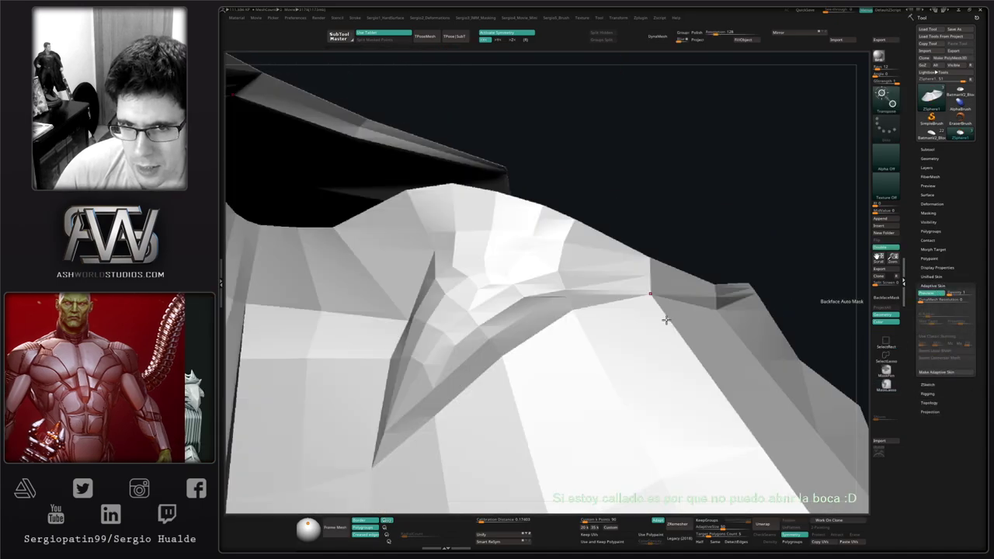
right_drag(590, 297, 618, 352)
right_click(536, 284)
right_drag(630, 290, 625, 204)
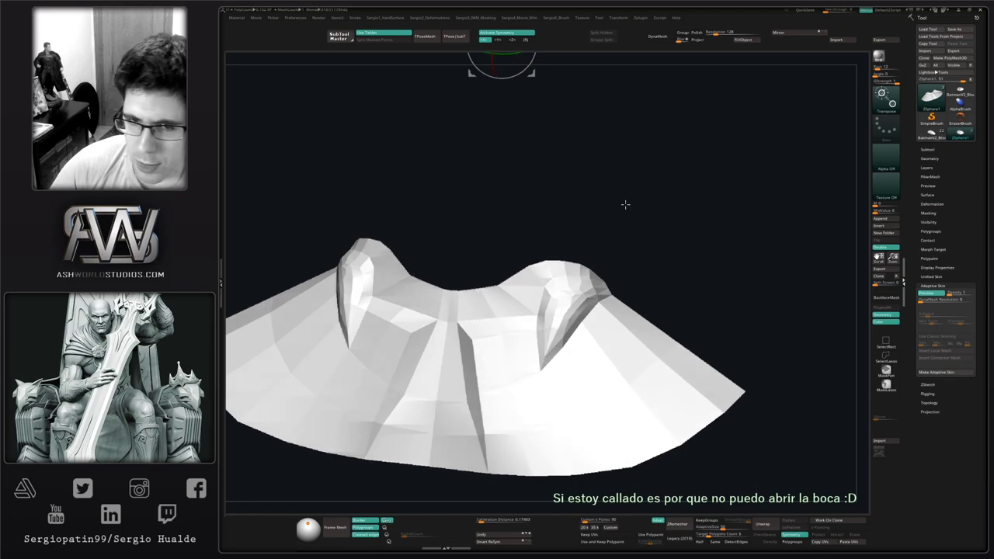
click(936, 373)
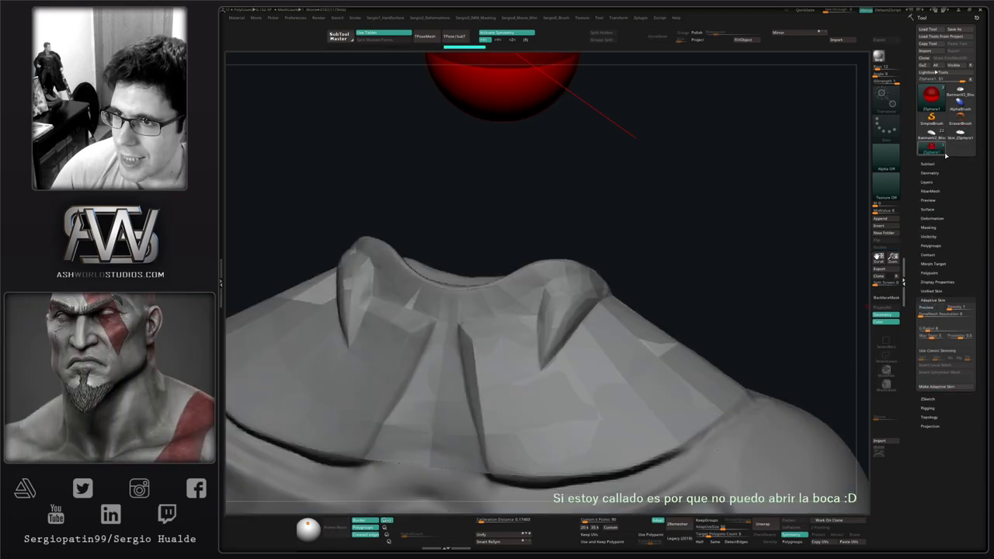
Switch to the Batman blocking tool and append the generated ZSphere skin mesh as a subtool.
click(932, 134)
click(928, 164)
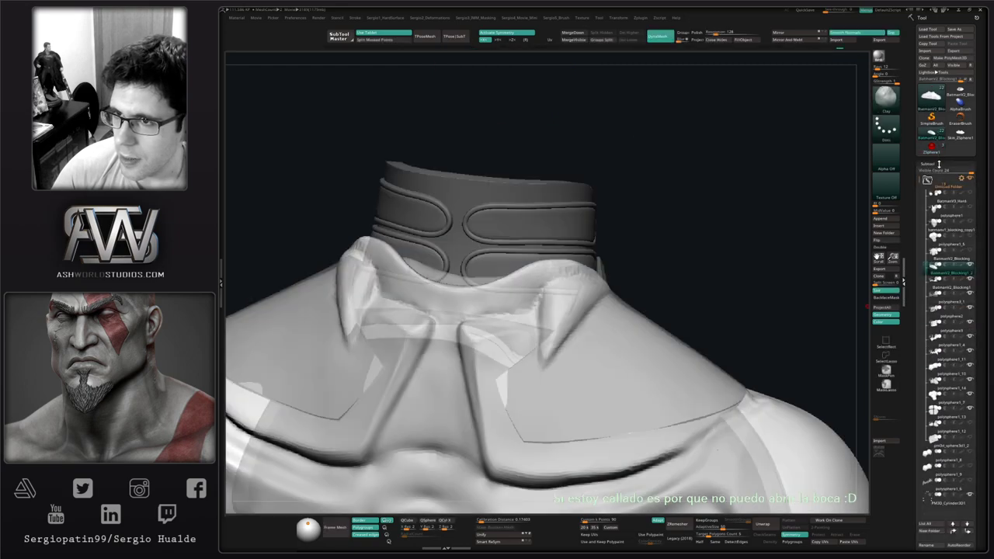
click(886, 218)
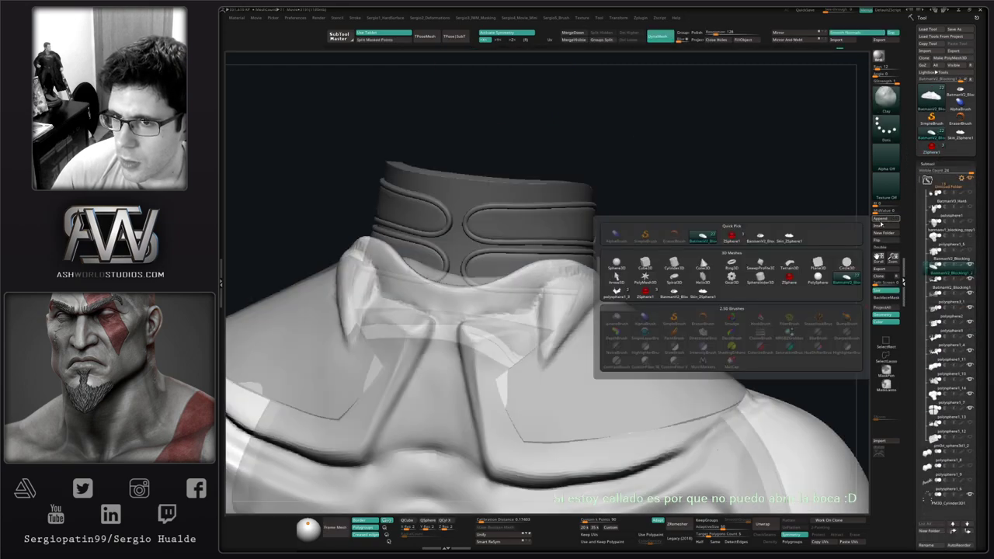
click(885, 218)
click(790, 237)
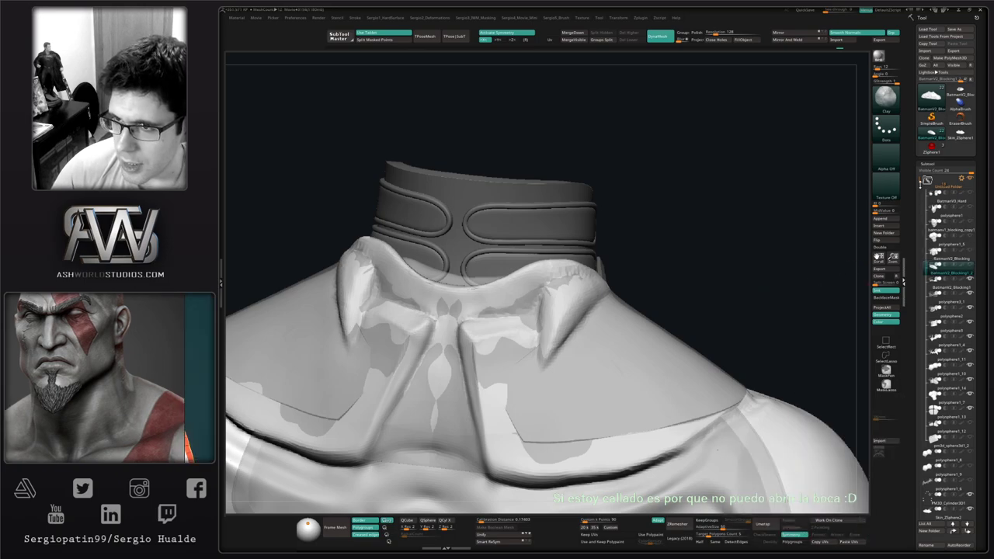
Select the appended skin subtool at the end of the subtool list and frame it isolated from the other parts.
drag(920, 188, 922, 293)
click(931, 418)
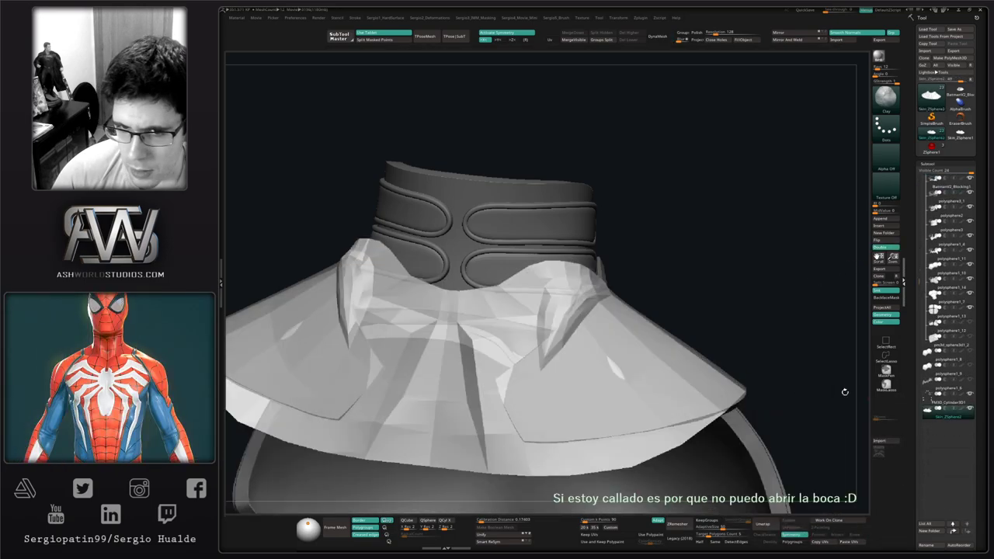
key(f)
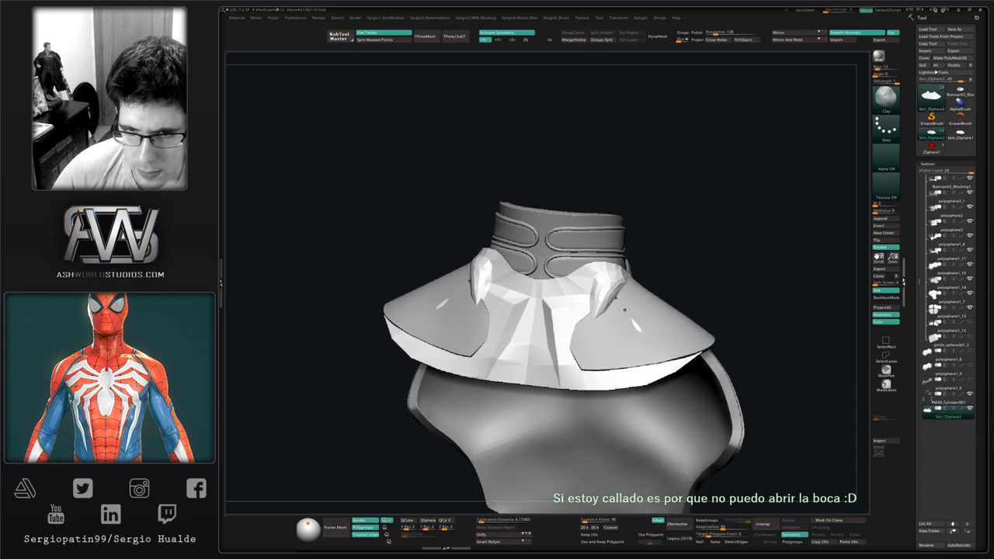
ctrl+shift+click(591, 345)
key(f)
key(ctrl)
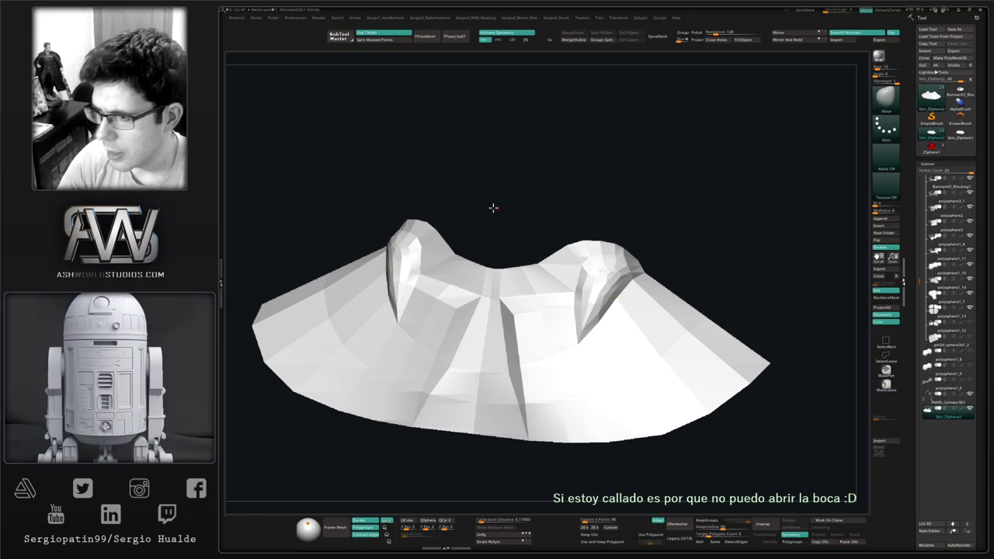
Toggle the TimeLapse movie recording.
drag(493, 207, 473, 235)
drag(591, 188, 584, 208)
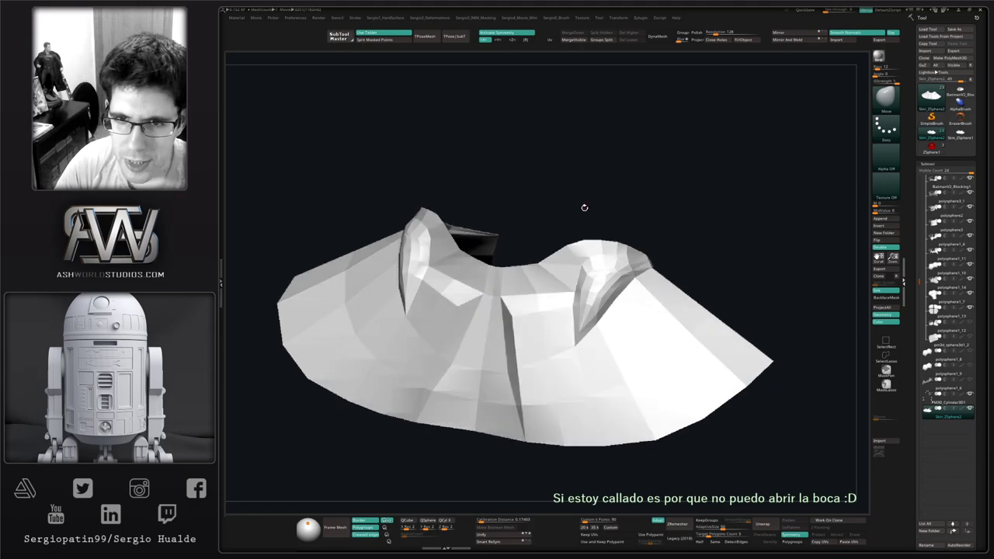
key(4)
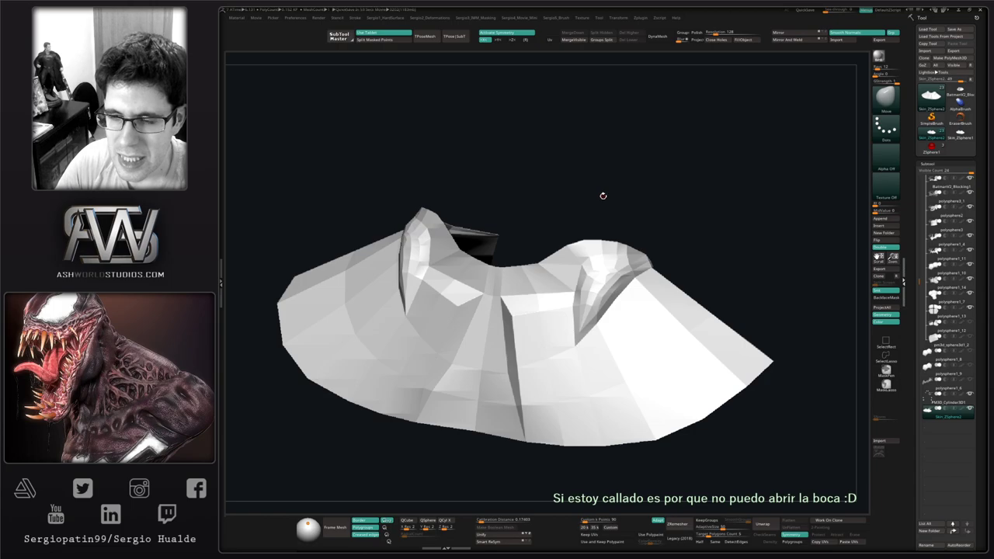
key(4)
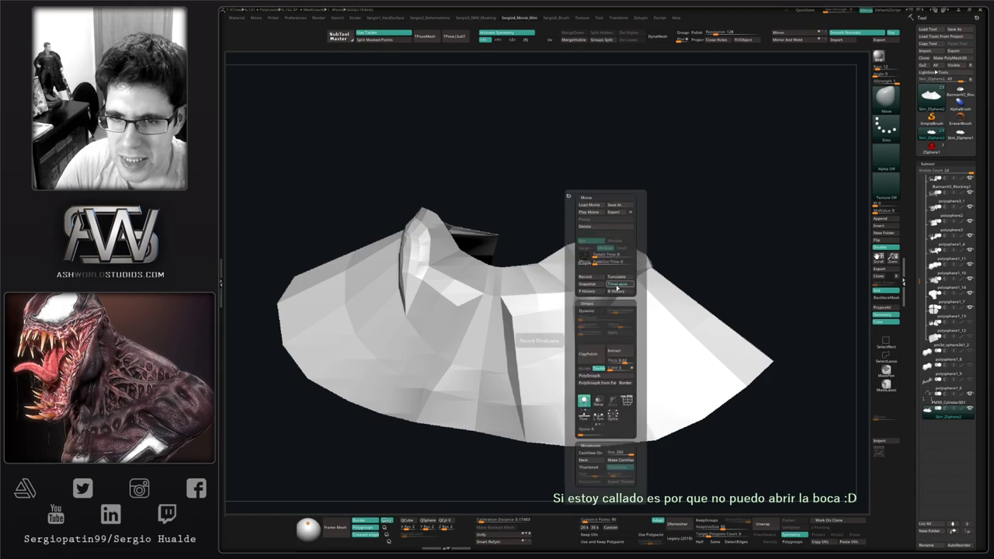
click(618, 285)
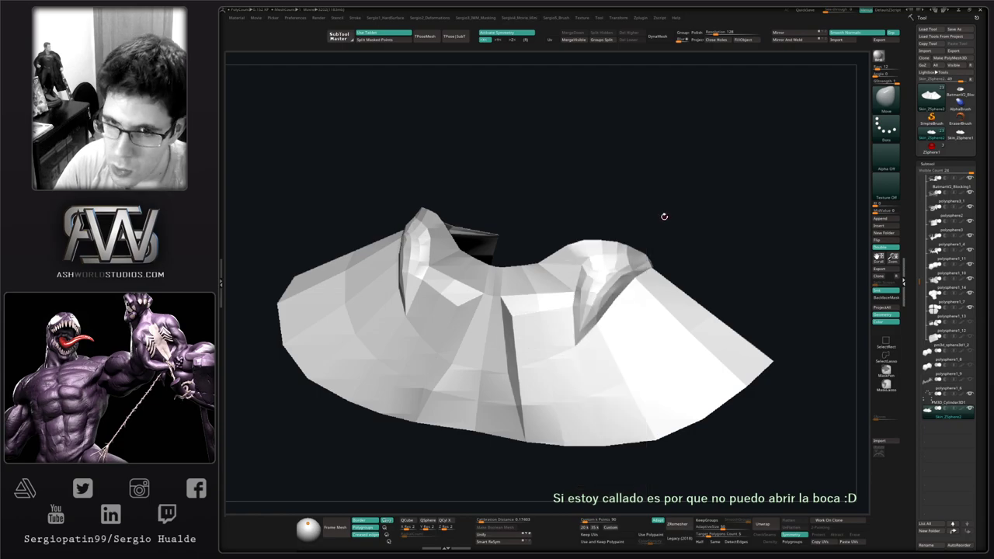
Examine the skin mesh's faces around the pointed ridge from close up.
mouse_move(663, 215)
mouse_down()
mouse_move(554, 215)
mouse_move(567, 257)
mouse_move(542, 264)
mouse_move(545, 247)
mouse_up()
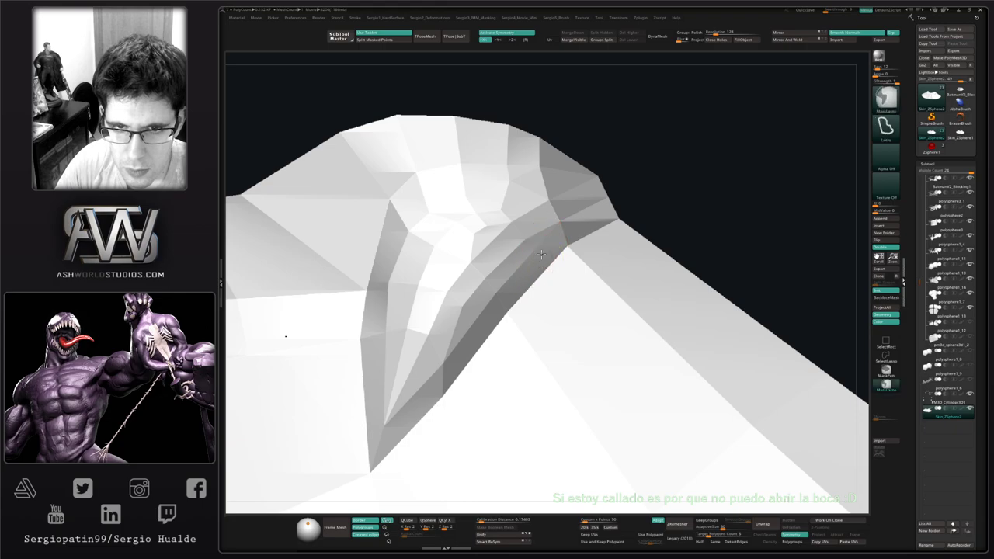
ctrl+right_drag(545, 256, 550, 242)
mouse_move(550, 242)
right_down()
mouse_move(544, 262)
mouse_move(520, 234)
right_up()
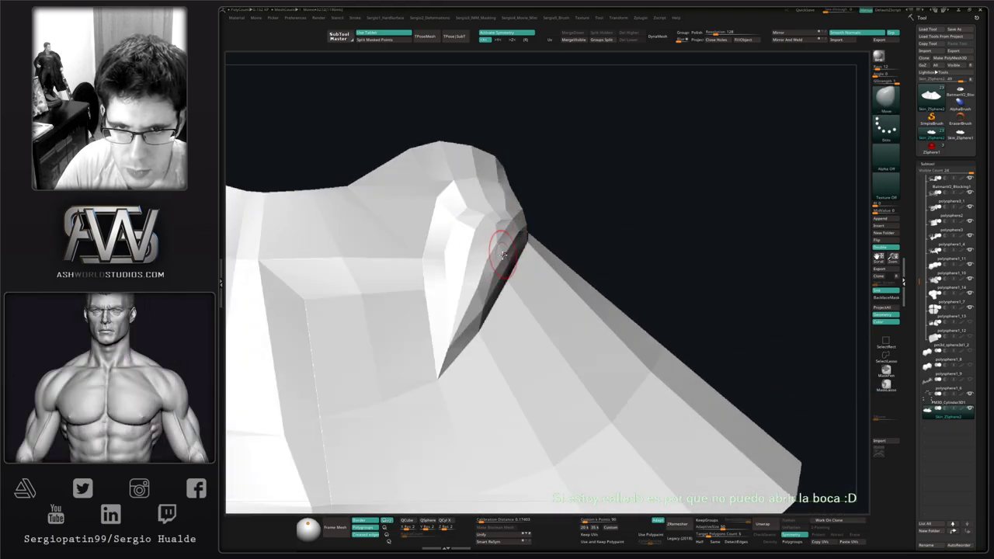
Smooth the faces on the collar's pointed ridge with the Smooth Stronger brush.
key(2)
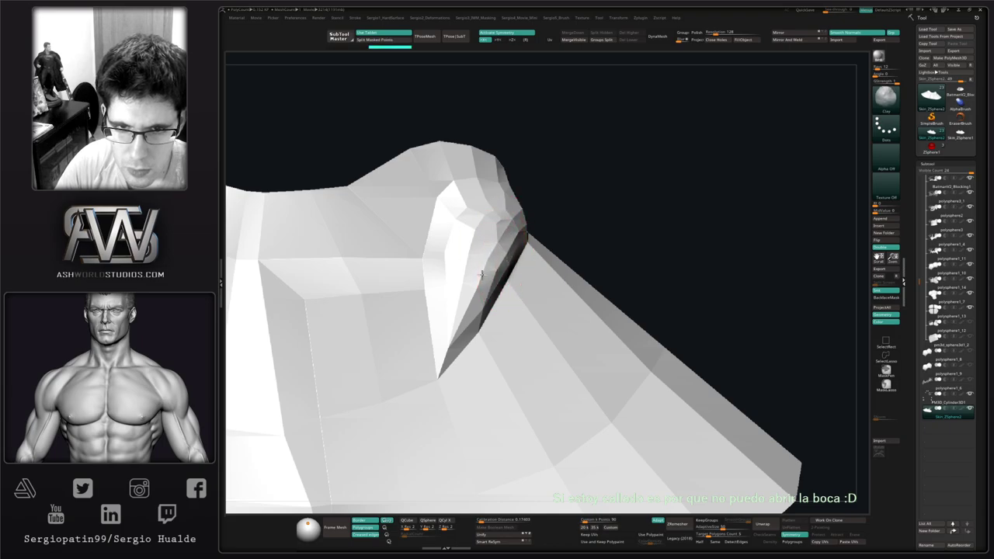
key(shift)
key(space)
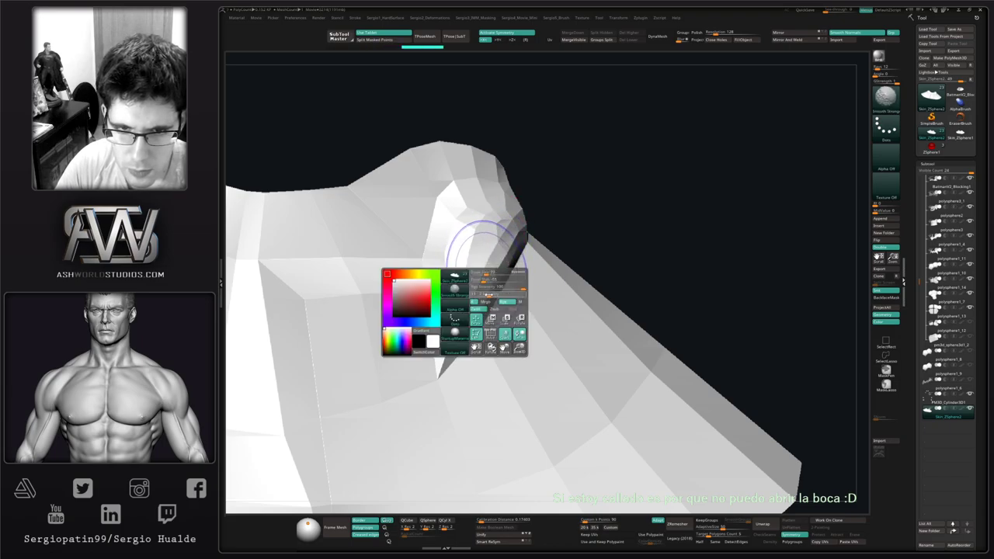
shift+drag(506, 233, 478, 294)
shift+drag(502, 232, 526, 213)
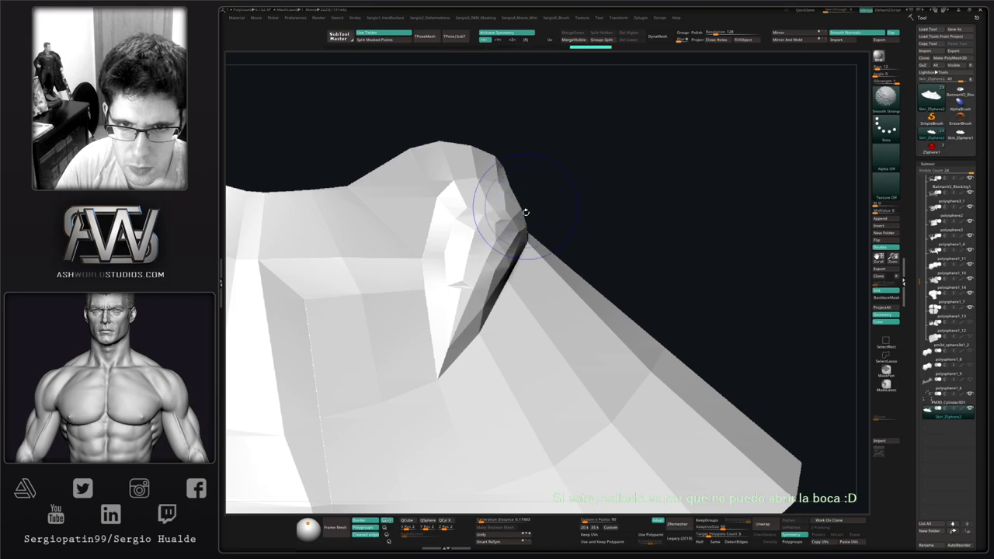
right_drag(526, 212, 486, 286)
mouse_move(442, 331)
right_down()
mouse_move(442, 345)
mouse_move(462, 344)
right_up()
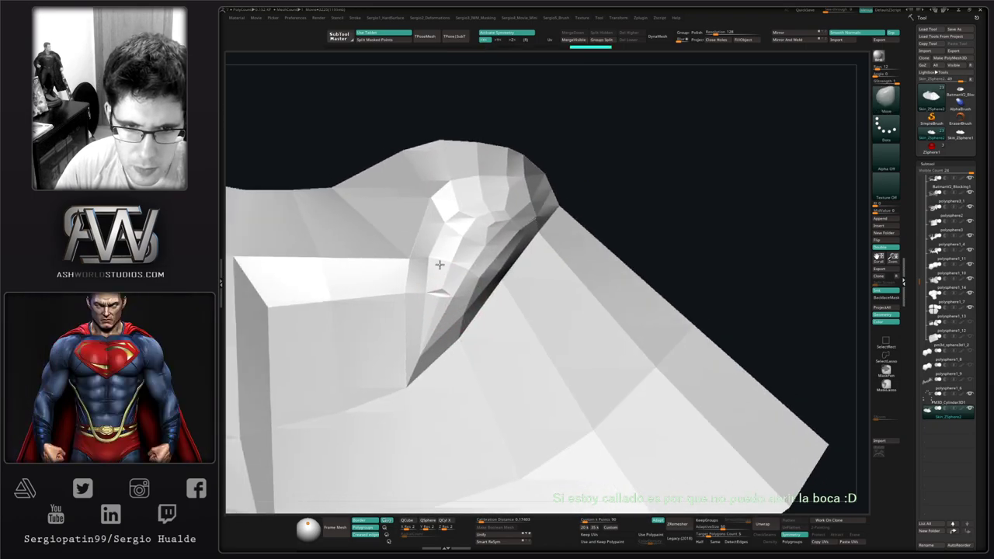
ctrl+right_drag(437, 266, 455, 288)
Turn on the wireframe display and set the ZModeler point action on the ridge to Stitch with To Mid Point.
key(b)
key(z)
key(m)
key(shift+f)
key(space)
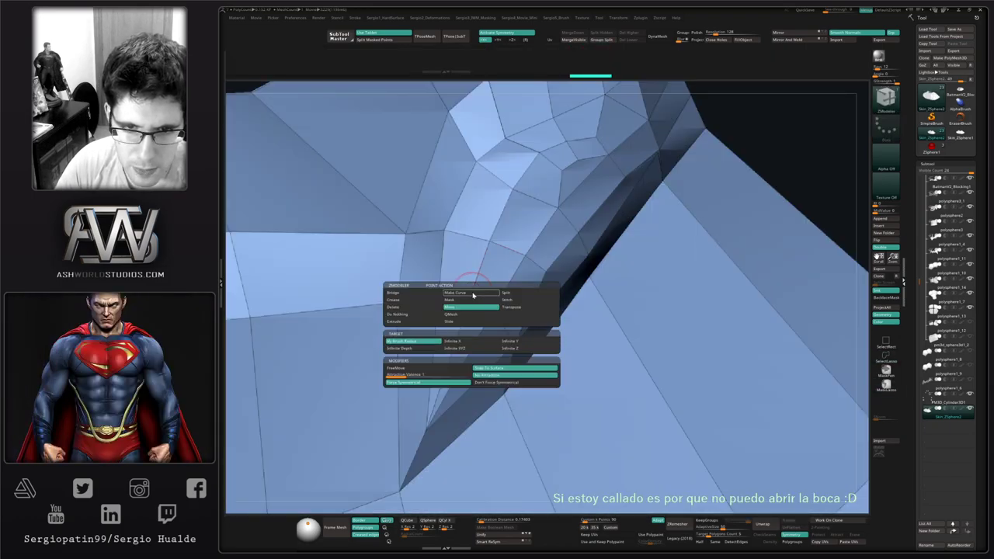
click(508, 301)
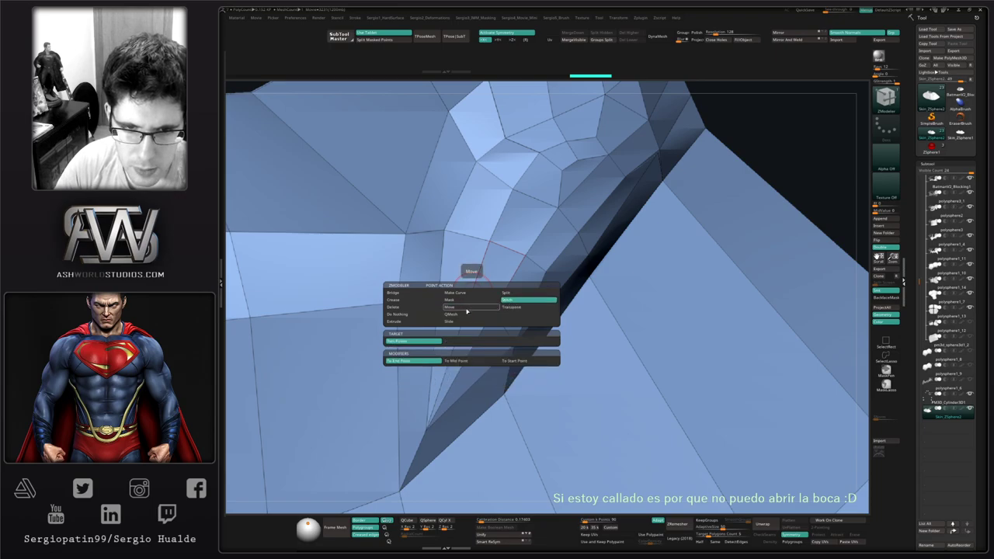
click(461, 362)
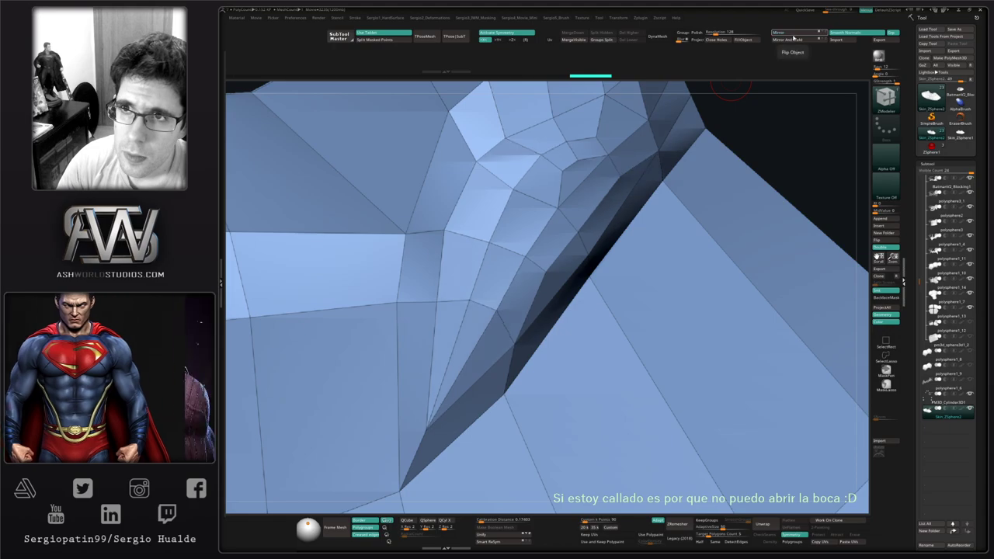
Adjust the vertices on the collar's pointed ridge with the Move brush, checking its profile from the side.
key(b)
key(m)
key(v)
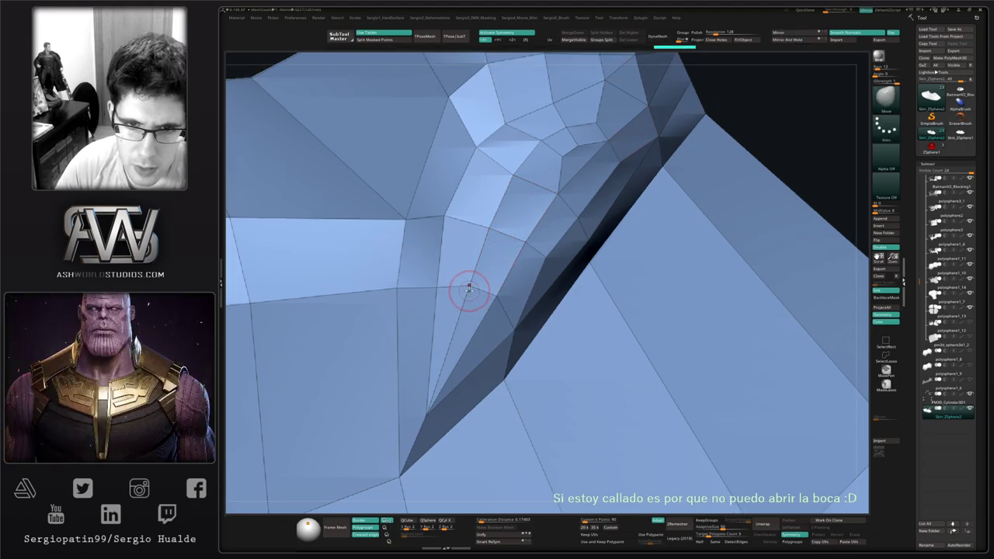
right_drag(517, 248, 517, 199)
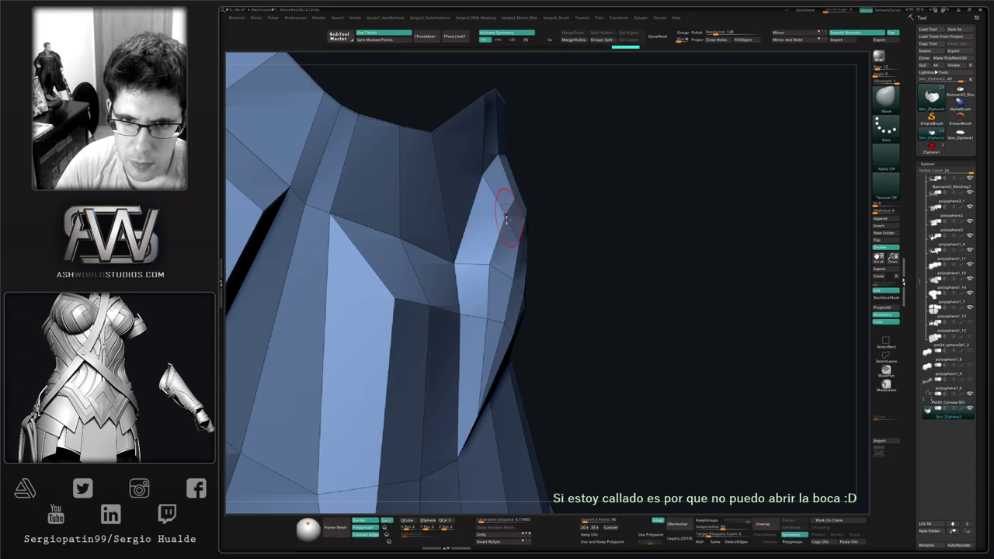
right_drag(499, 288, 464, 284)
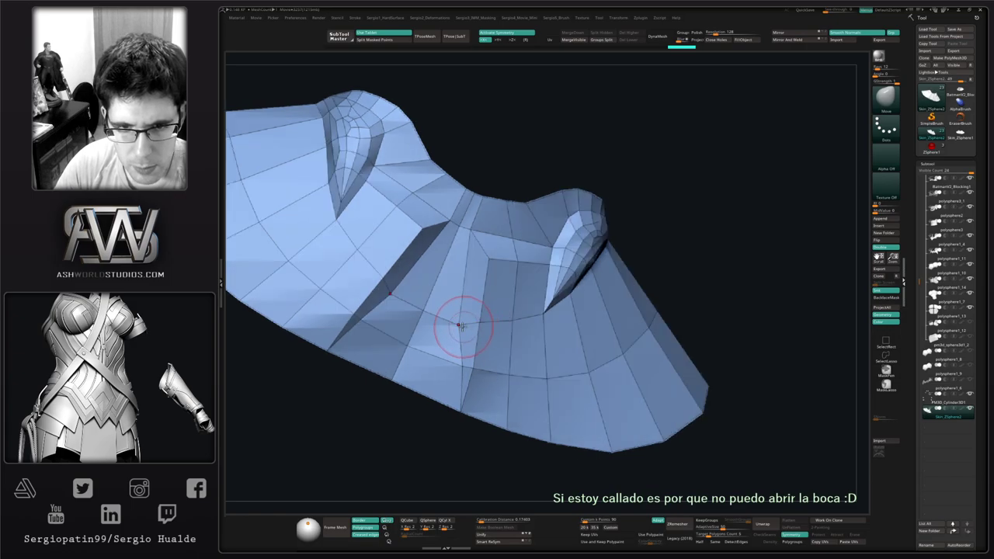
Move the vertices along the collar's front crease and its lower border to even out the shape.
right_drag(460, 326, 461, 368)
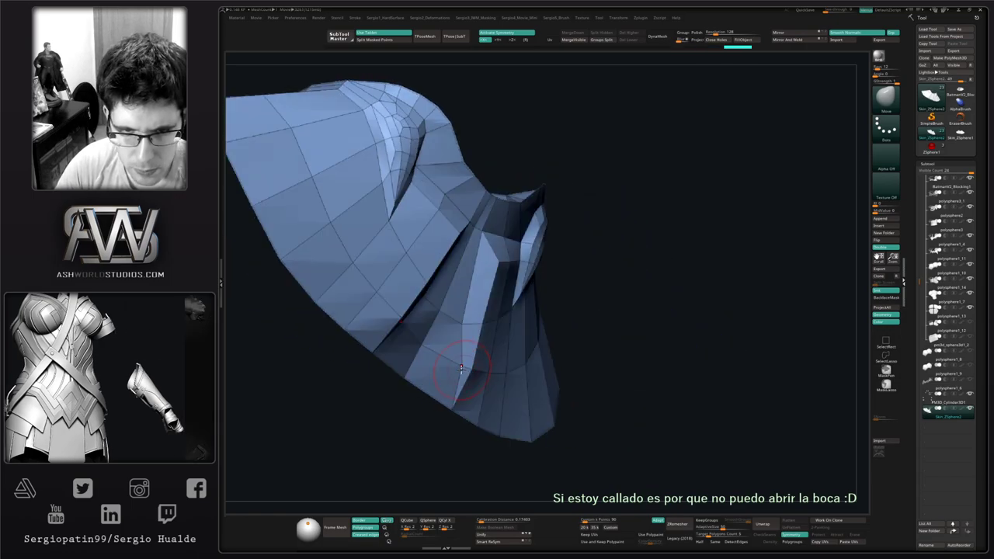
right_drag(463, 323, 456, 335)
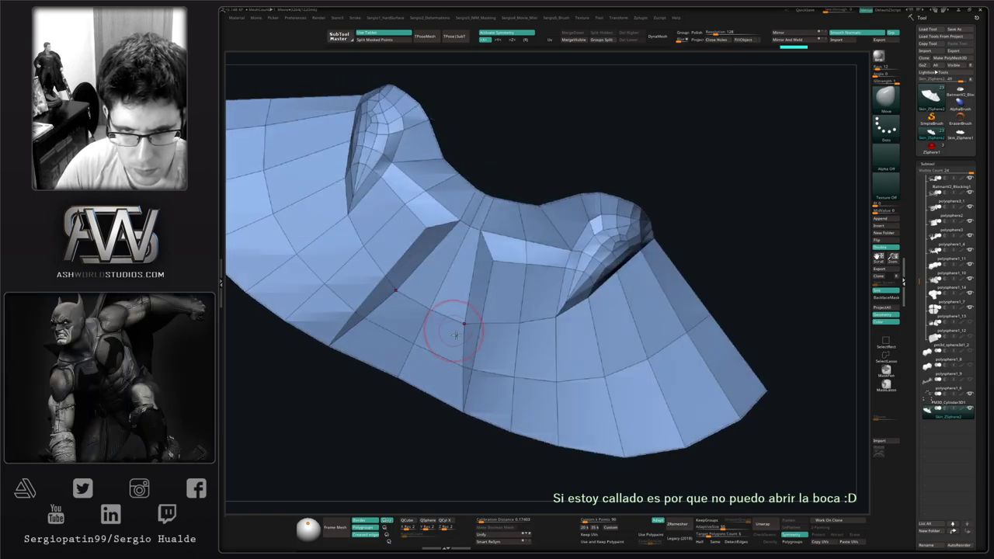
drag(466, 363, 462, 369)
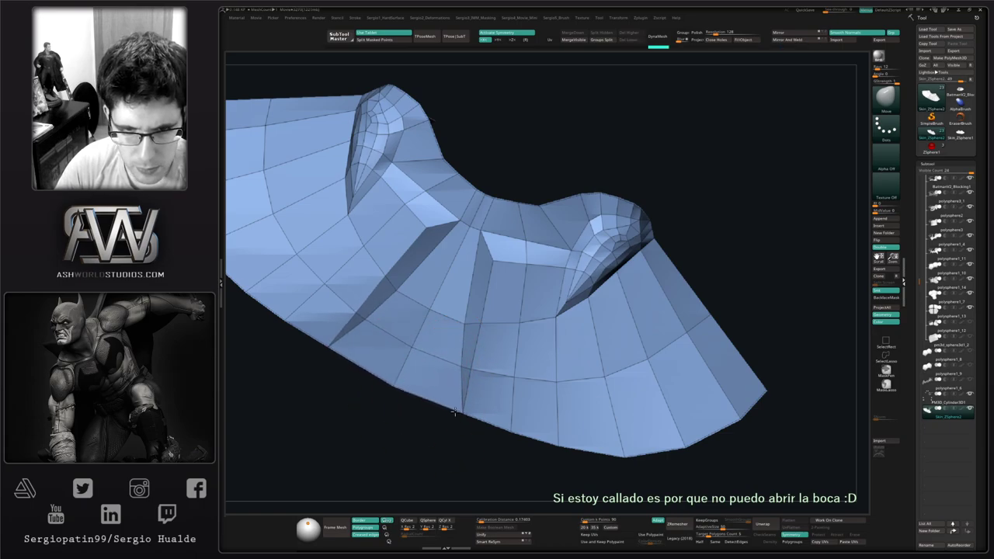
drag(455, 412, 462, 432)
Check the collar's curvature from below and the side, show the surrounding parts, and make the shoulder panels the active subtool.
mouse_move(462, 432)
right_down()
mouse_move(469, 289)
mouse_move(487, 271)
right_up()
right_click(456, 350)
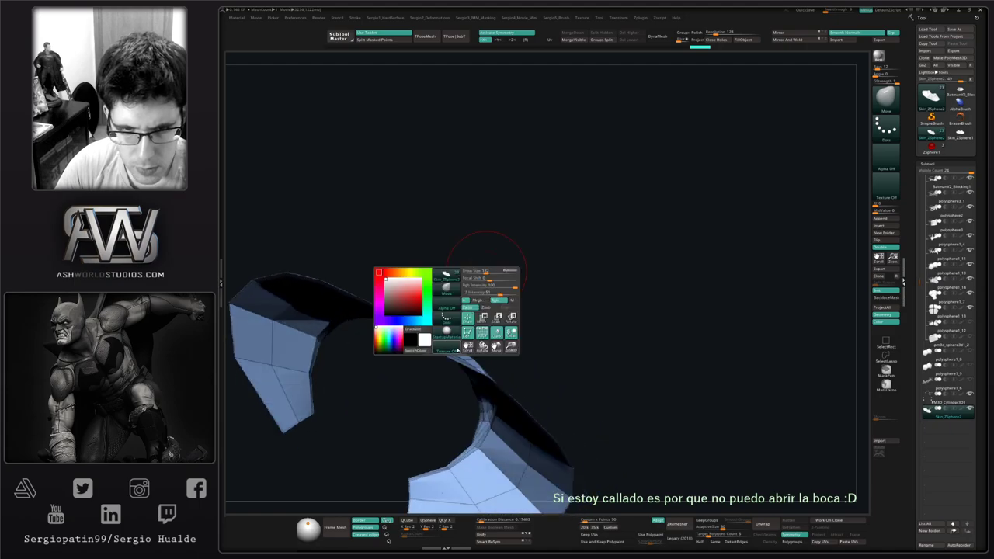
ctrl+right_drag(444, 355, 420, 384)
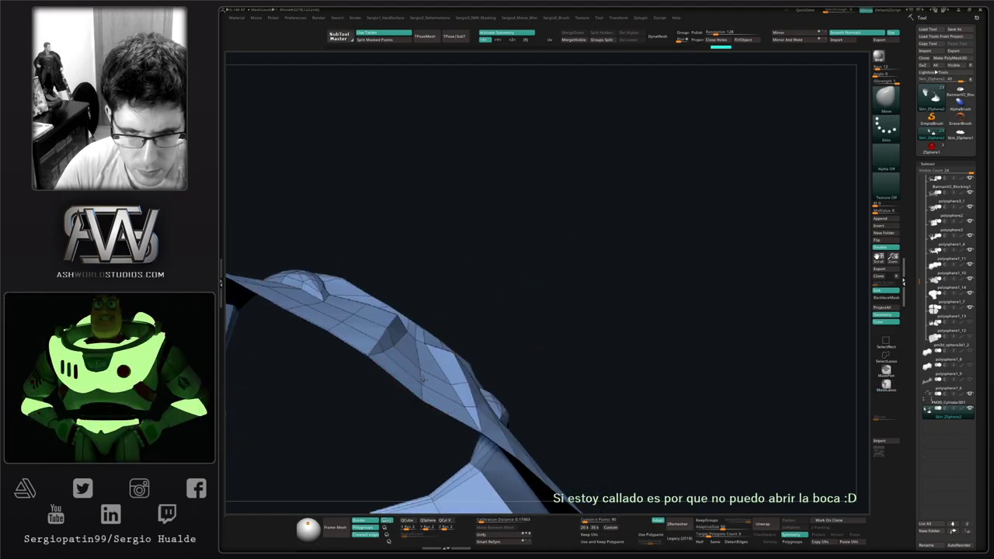
mouse_move(420, 383)
right_down()
mouse_move(442, 293)
mouse_move(482, 368)
mouse_move(463, 394)
mouse_move(474, 312)
right_up()
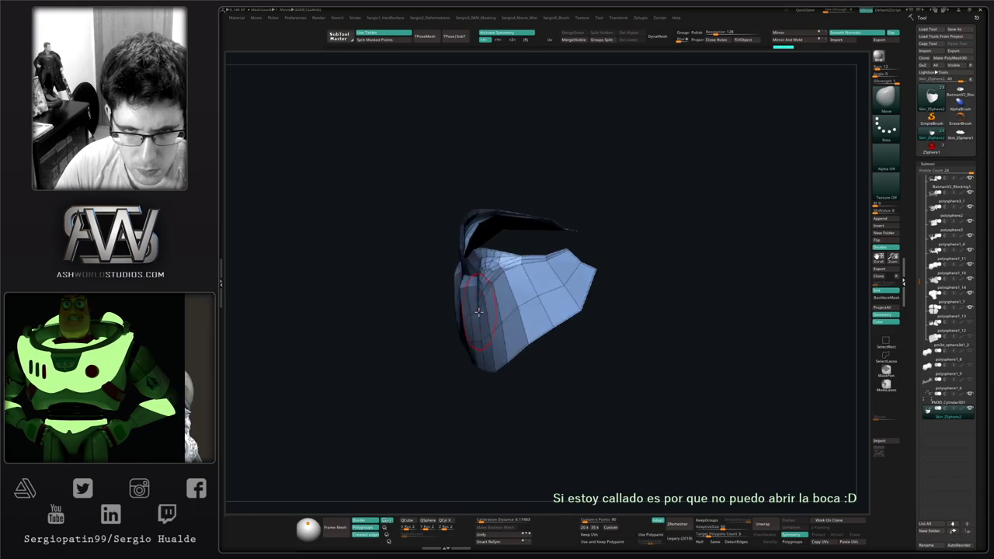
right_drag(500, 377, 471, 351)
alt+click(495, 351)
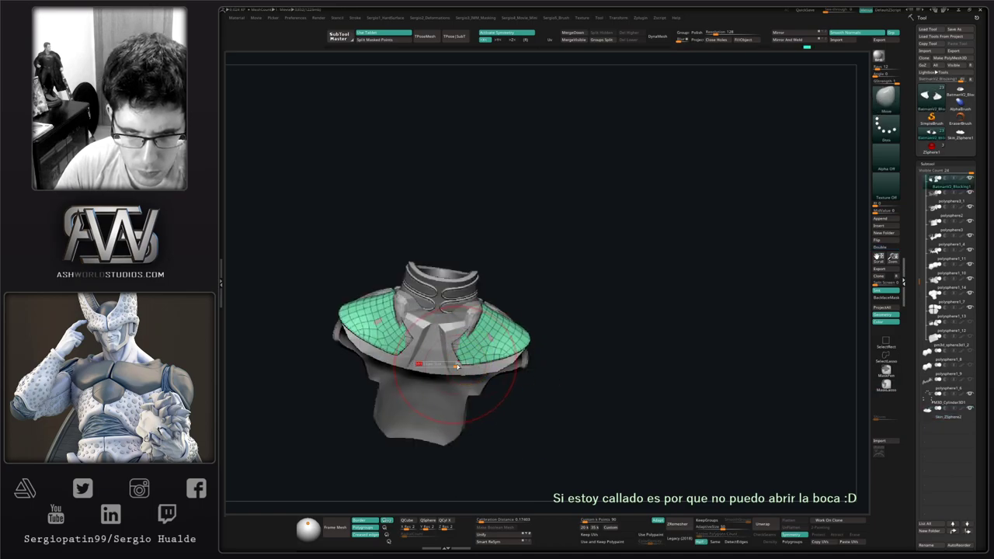
mouse_move(466, 373)
right_down()
mouse_move(493, 371)
mouse_move(470, 371)
right_up()
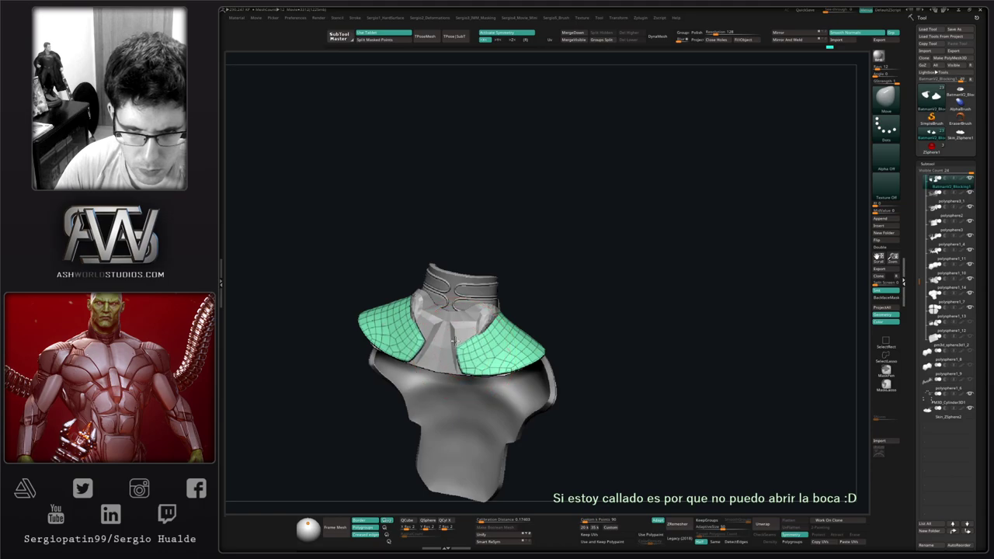
mouse_move(474, 342)
right_down()
mouse_move(499, 313)
mouse_move(491, 314)
mouse_move(485, 324)
mouse_move(500, 320)
mouse_move(484, 317)
mouse_move(480, 295)
mouse_move(512, 299)
mouse_move(450, 329)
right_up()
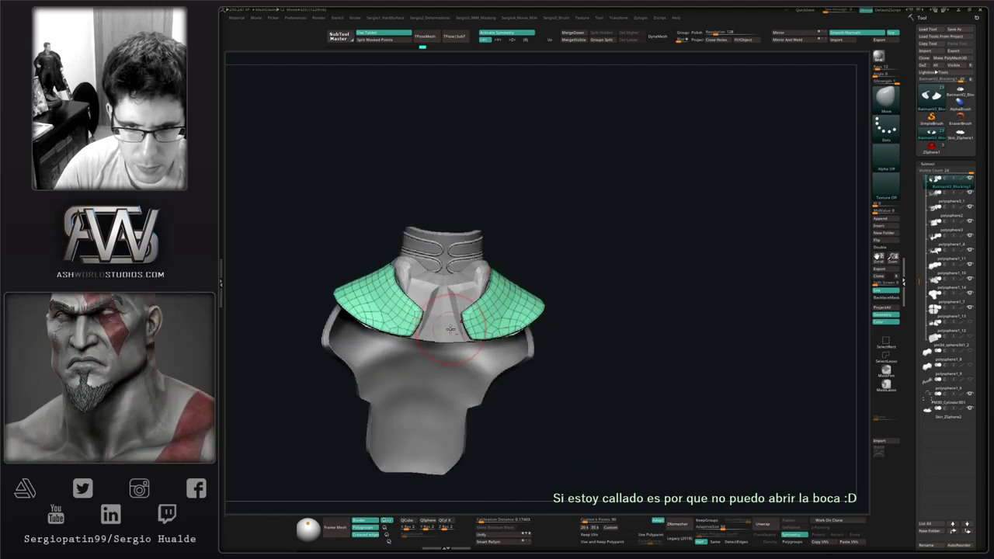
Isolate the shoulder panels and mask everything except a few faces at the lower edge.
alt+click(451, 329)
mouse_move(505, 344)
right_down()
mouse_move(523, 329)
mouse_move(497, 352)
mouse_move(504, 363)
right_up()
alt+click(499, 328)
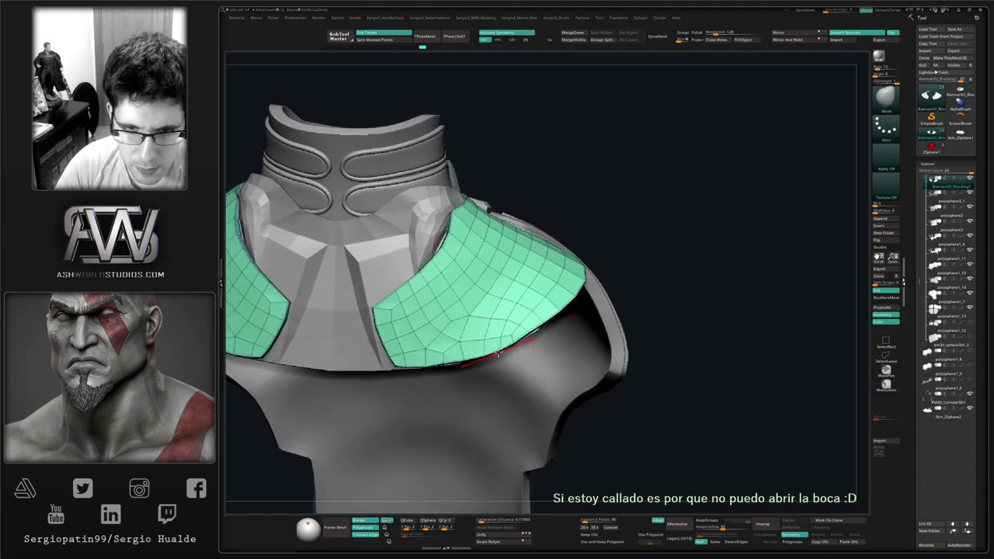
alt+right_drag(498, 354, 499, 327)
key(alt+s)
ctrl+right_drag(499, 345, 509, 366)
key(s)
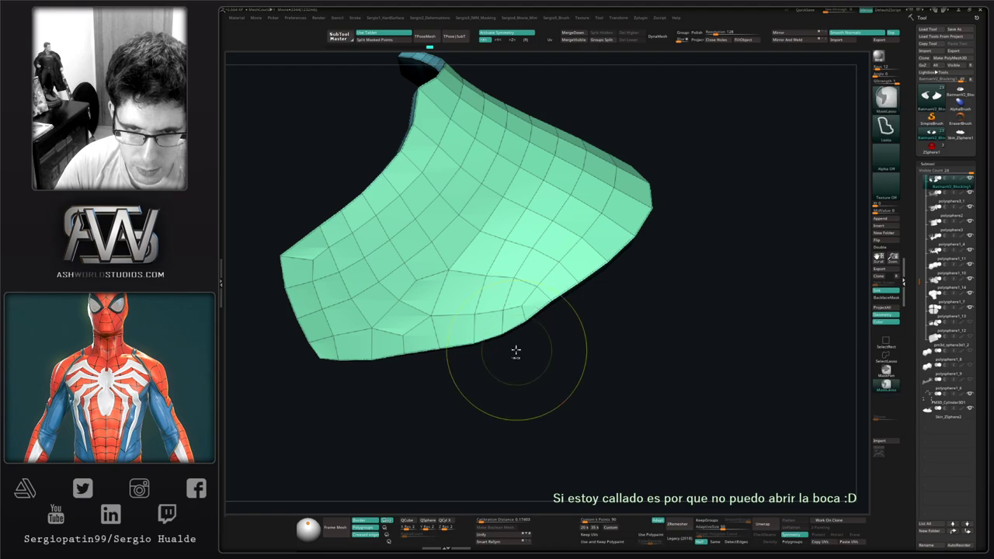
ctrl+drag(508, 354, 506, 369)
ctrl+click(508, 359)
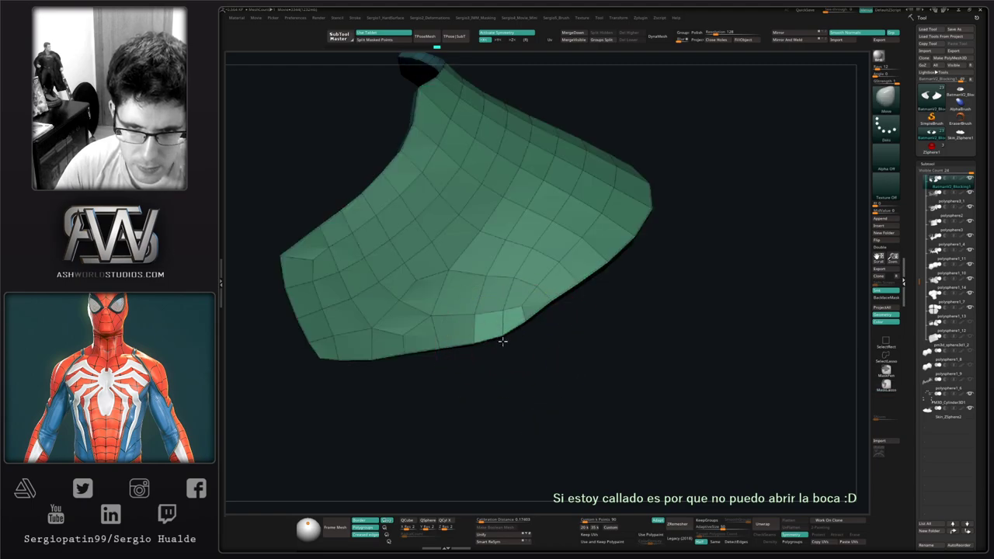
Mask all but a longer strip of lower-edge faces, reshape that edge with the Move brush, and clear the mask.
right_drag(502, 341, 493, 361)
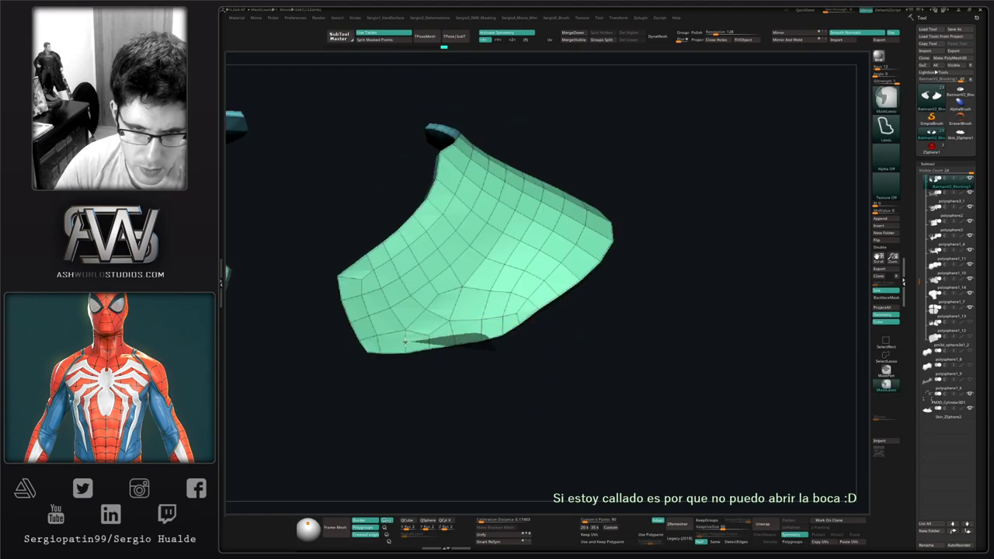
mouse_move(405, 343)
ctrl+mouse_down()
mouse_move(379, 375)
mouse_move(393, 388)
mouse_move(404, 352)
ctrl+mouse_up()
ctrl+click(394, 391)
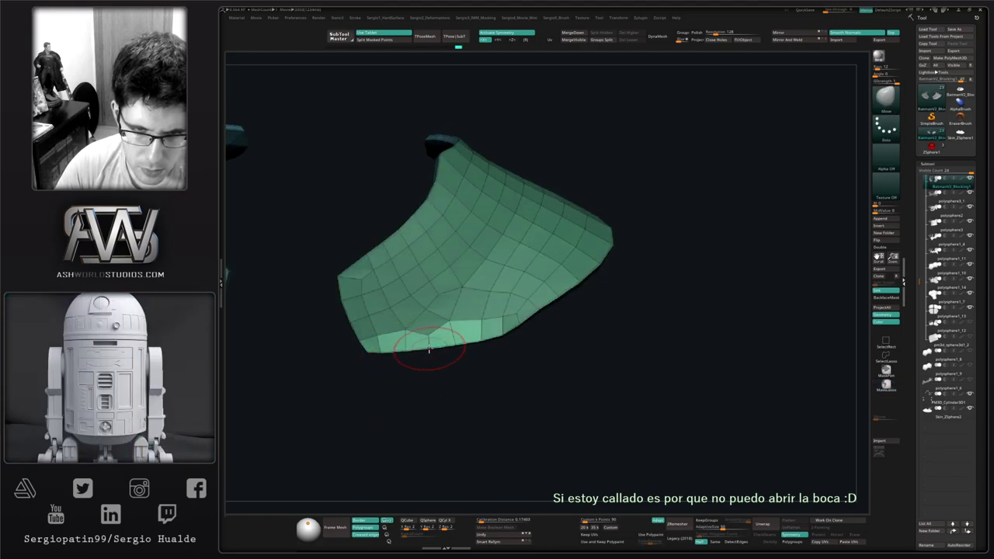
ctrl+drag(489, 358, 501, 363)
drag(511, 351, 518, 364)
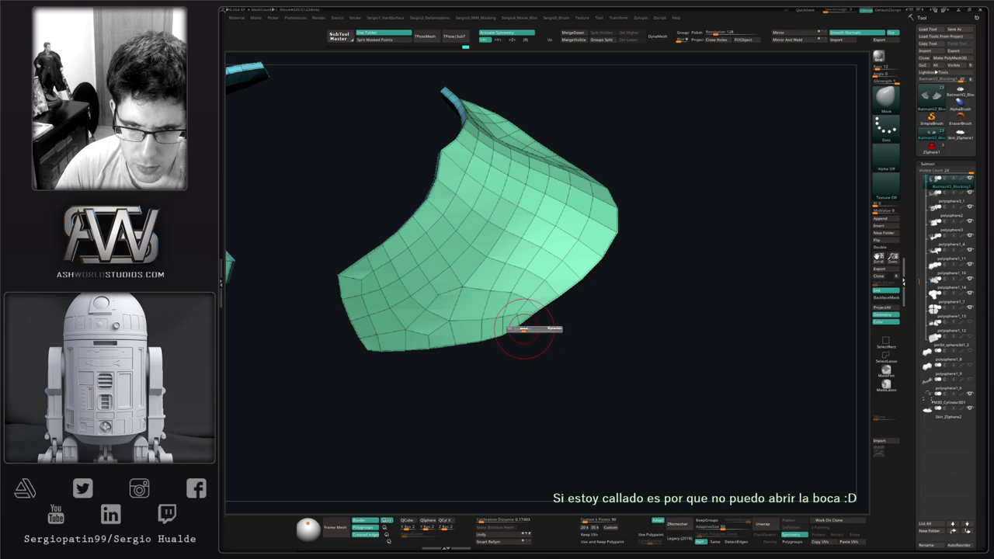
drag(531, 319, 539, 309)
Bring back the other armour parts and make the collar skin mesh the active subtool.
key(f)
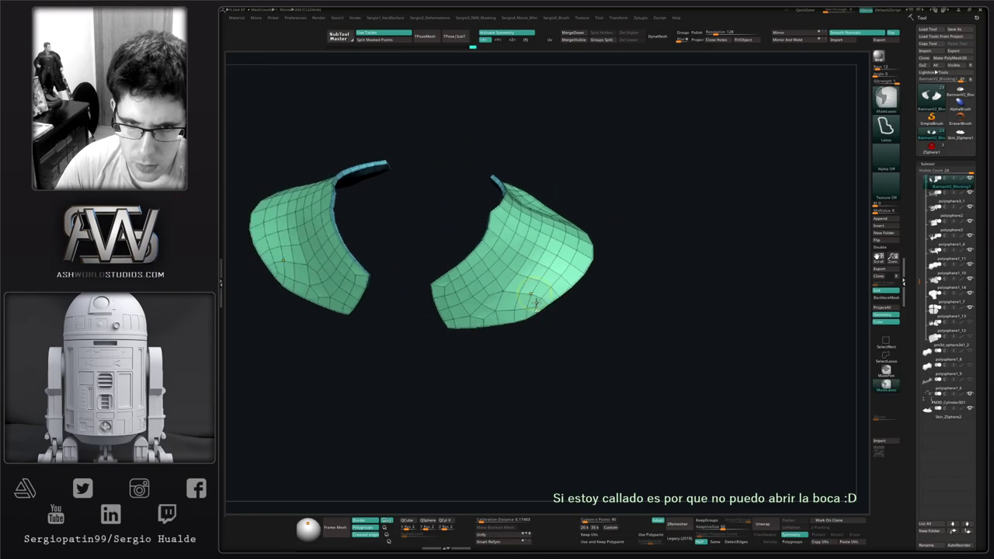
key(ctrl+shift+s)
drag(512, 338, 512, 300)
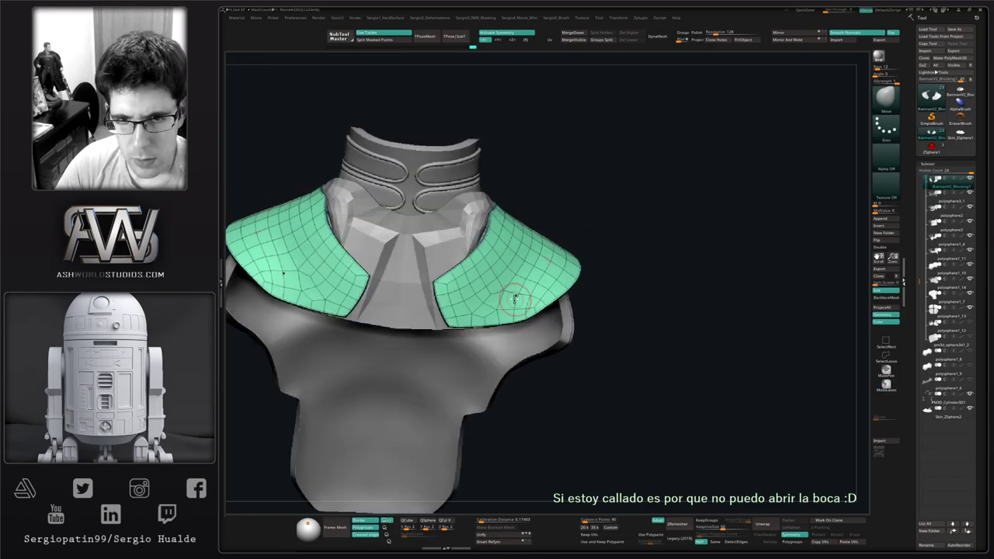
alt+click(424, 313)
drag(443, 325, 426, 326)
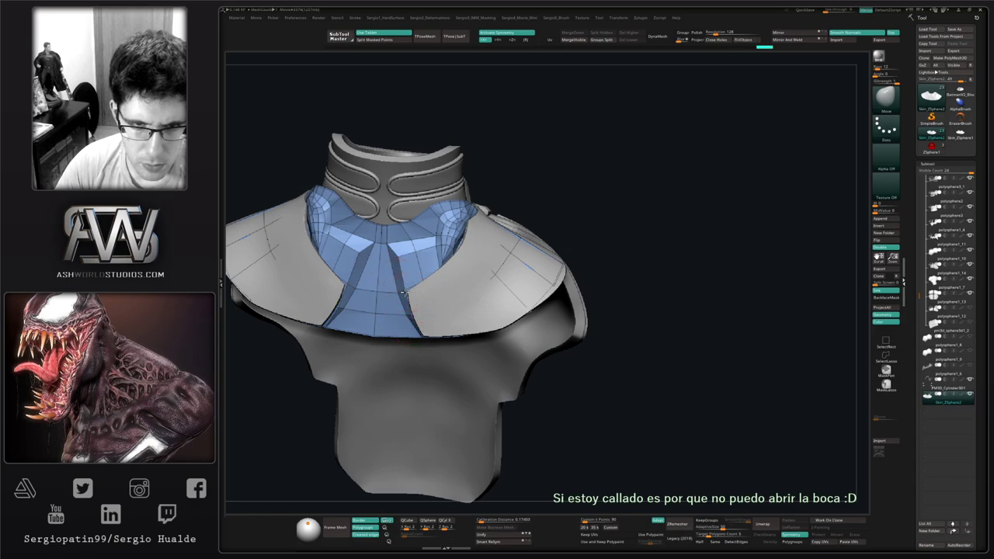
Adjust the collar skin mesh with the Move brush so its lower tip and ridges fit against the shoulder panels.
ctrl+right_drag(410, 287, 460, 375)
alt+click(455, 357)
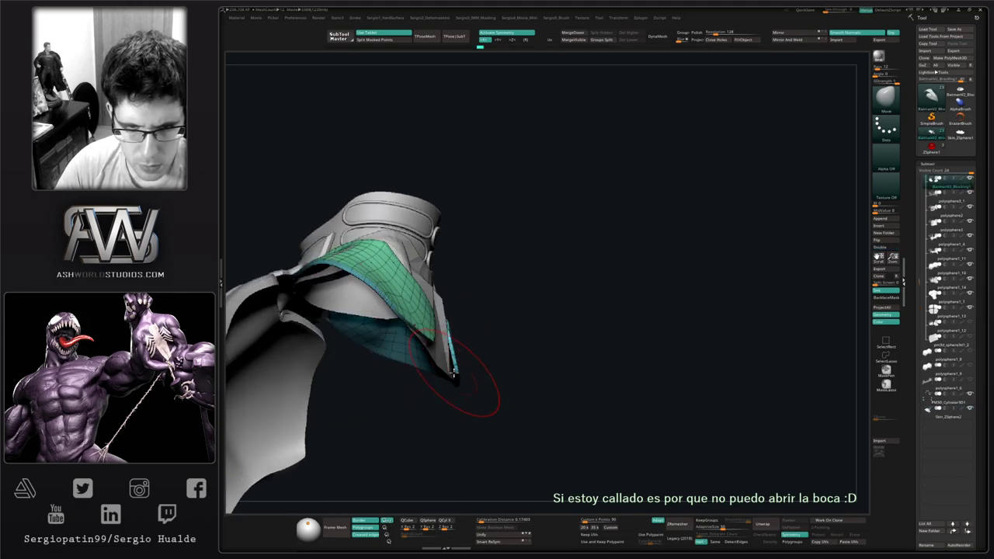
alt+click(449, 374)
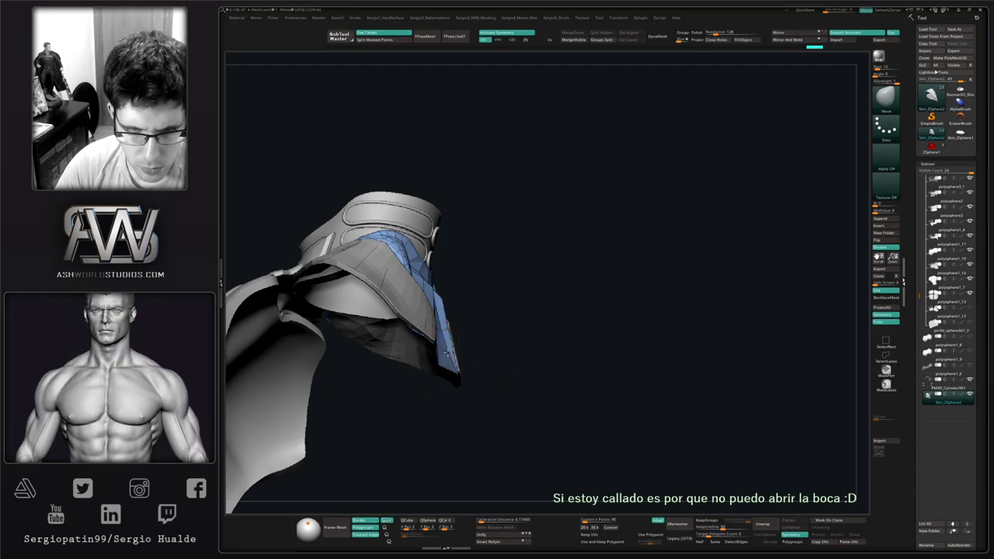
right_drag(449, 350, 504, 355)
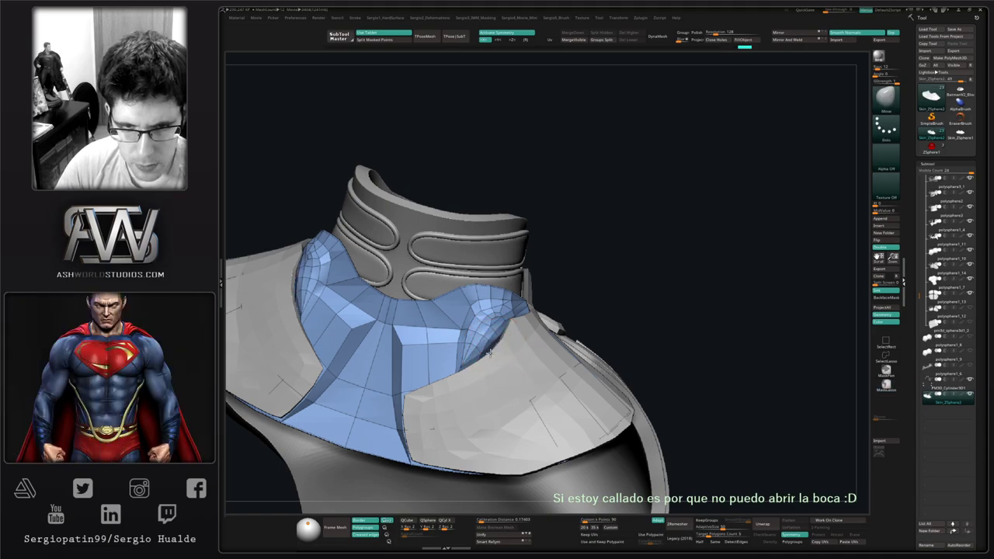
right_drag(489, 343, 490, 327)
drag(491, 325, 489, 324)
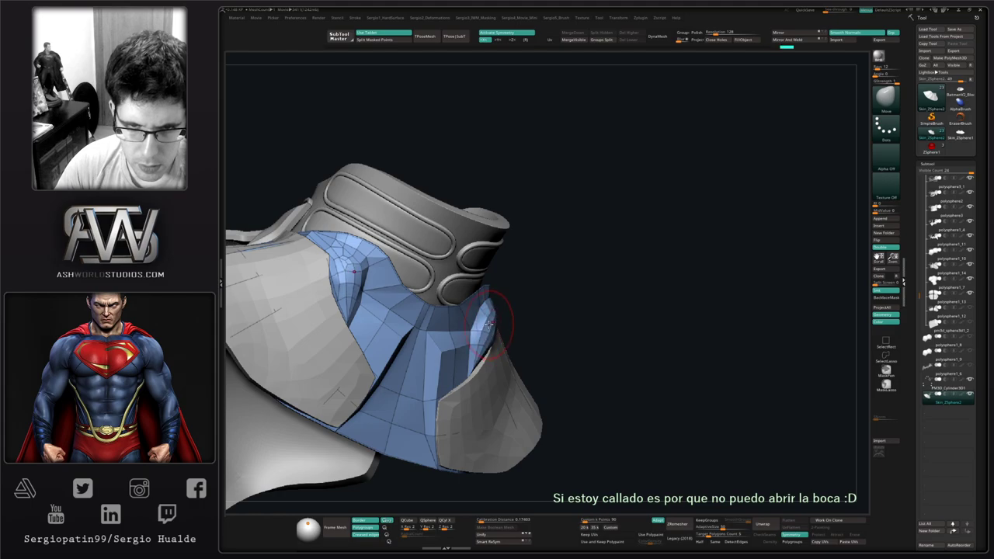
Isolate the collar skin mesh and lasso-mask the area around the pointed ridge's upper end.
mouse_move(493, 337)
right_down()
mouse_move(483, 320)
mouse_move(499, 284)
right_up()
key(alt+s)
mouse_move(548, 261)
right_down()
mouse_move(552, 246)
mouse_move(532, 259)
right_up()
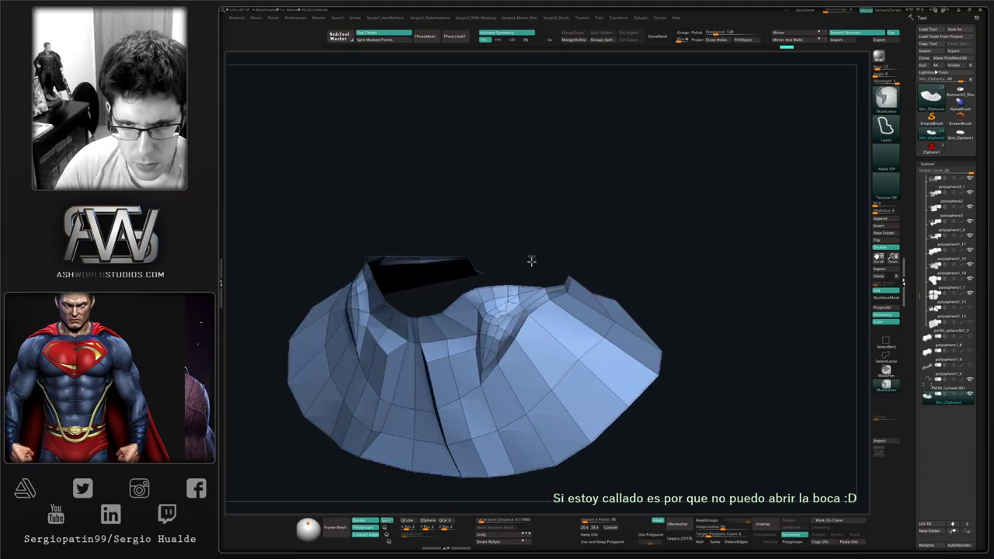
mouse_move(530, 260)
ctrl+mouse_down()
mouse_move(511, 288)
mouse_move(523, 262)
ctrl+mouse_up()
right_drag(521, 262, 526, 265)
ctrl+drag(528, 273, 507, 286)
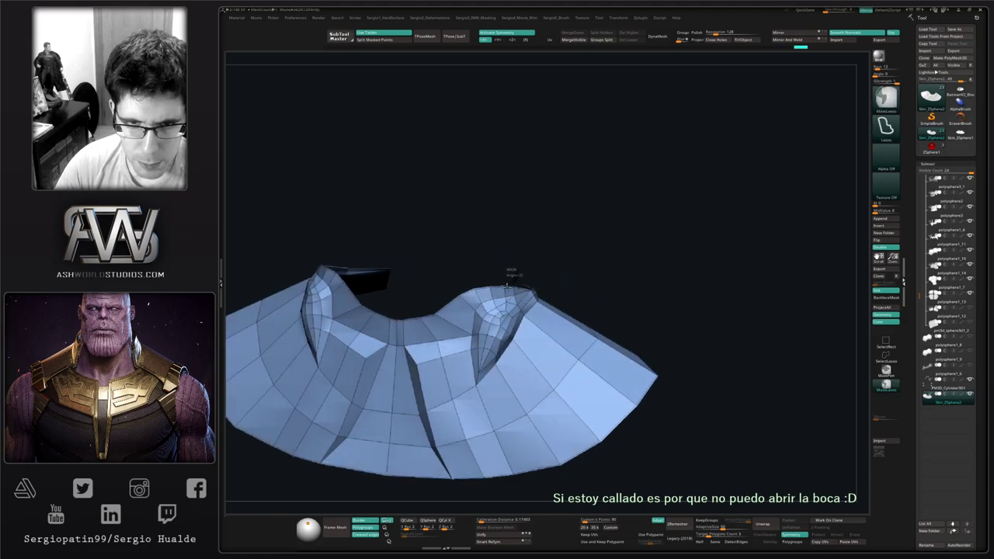
ctrl+drag(434, 328, 421, 306)
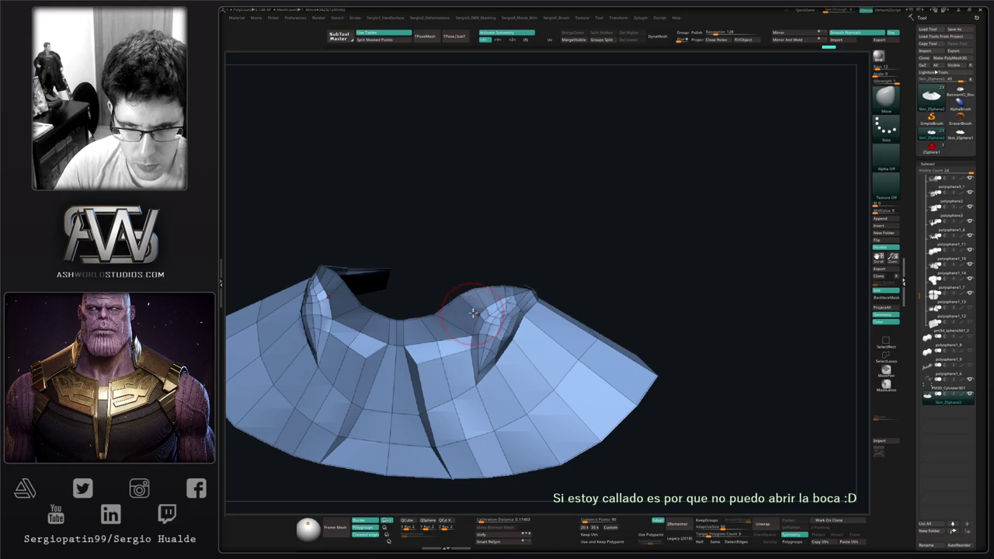
Check the collar skin mesh against the armour parts, isolate it, and set the ZModeler edge action to Insert with Single EdgeLoop.
mouse_move(474, 313)
right_down()
mouse_move(484, 292)
mouse_move(497, 306)
mouse_move(497, 335)
mouse_move(486, 310)
mouse_move(466, 312)
mouse_move(497, 341)
mouse_move(481, 328)
right_up()
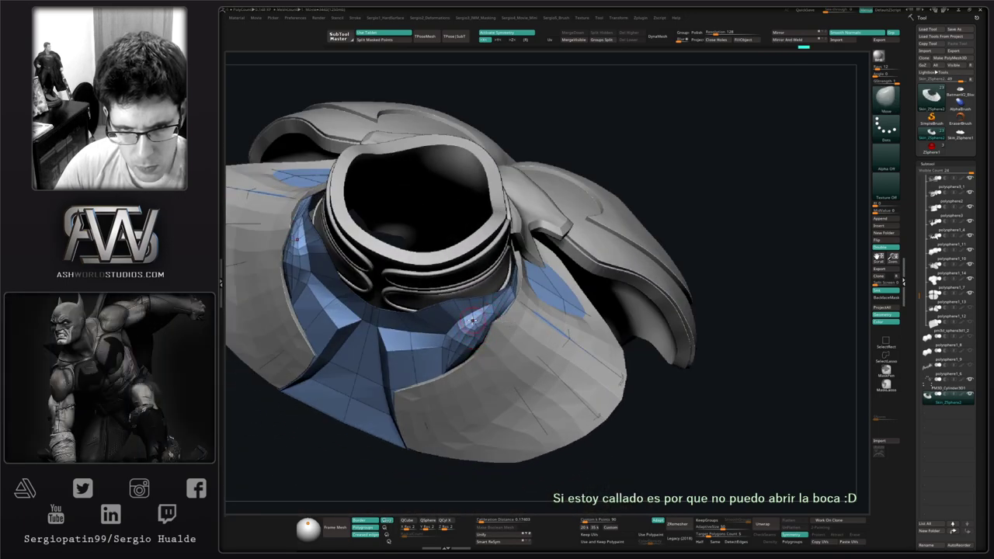
right_drag(471, 335, 522, 330)
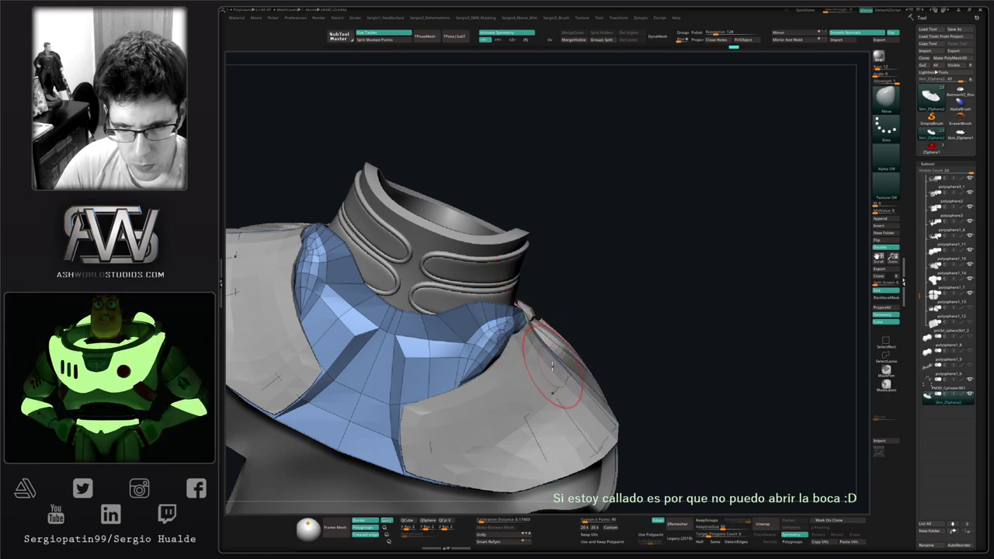
key(alt+s)
alt+right_drag(539, 369, 527, 295)
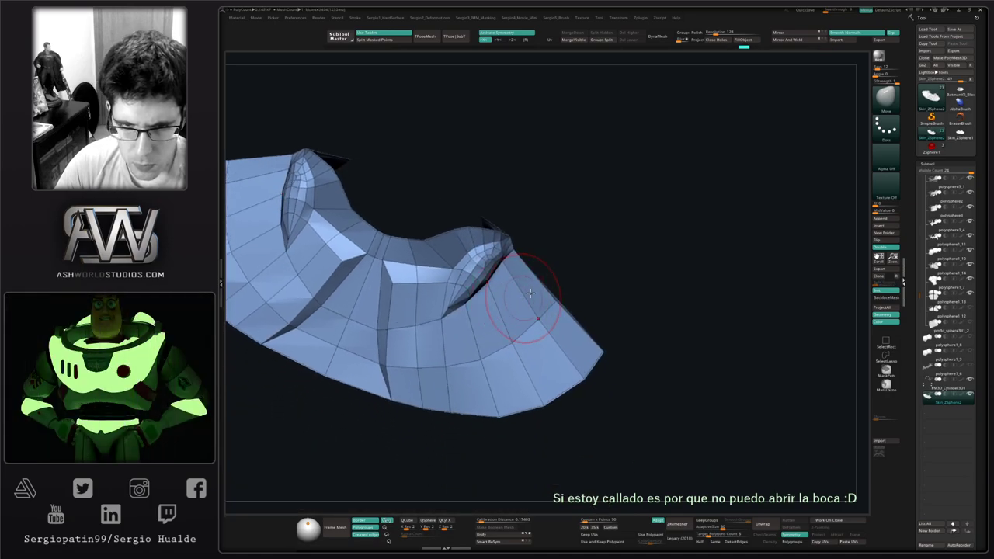
key(ctrl+z)
key(b)
key(z)
key(m)
key(space)
click(498, 339)
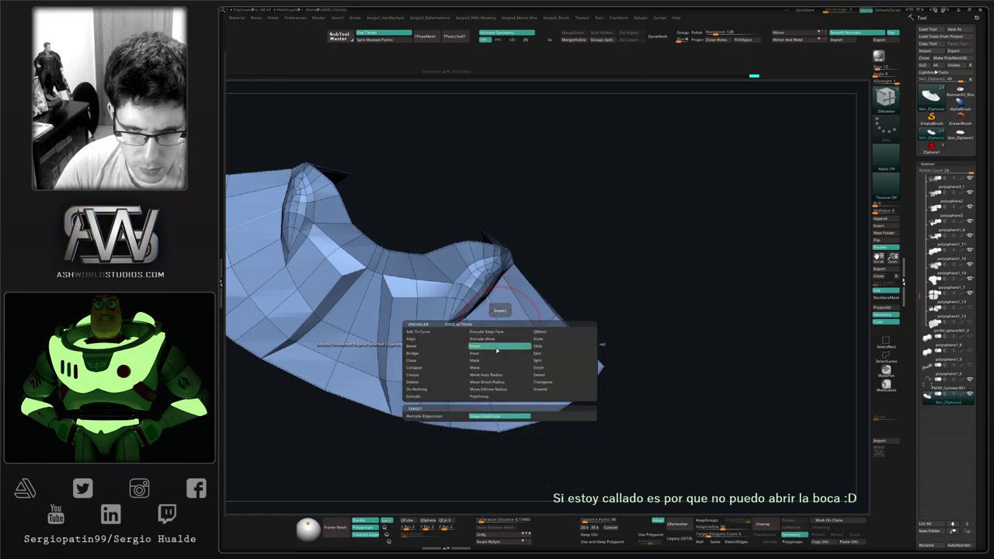
click(501, 335)
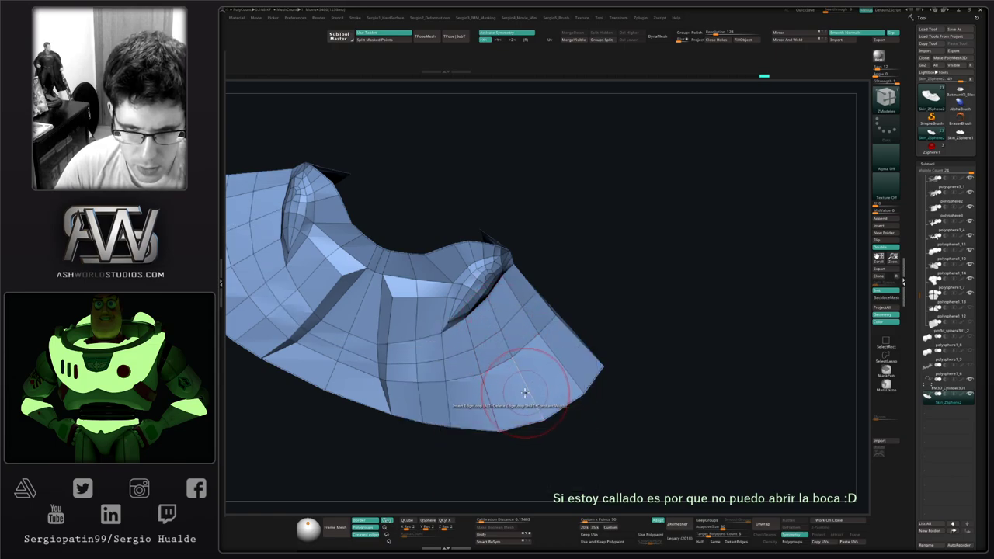
Insert additional edge loops across the collar skin mesh's side and through its back section.
click(526, 390)
mouse_move(515, 365)
ctrl+right_down()
mouse_move(496, 353)
mouse_move(515, 352)
mouse_move(514, 309)
ctrl+right_up()
key(ctrl+z)
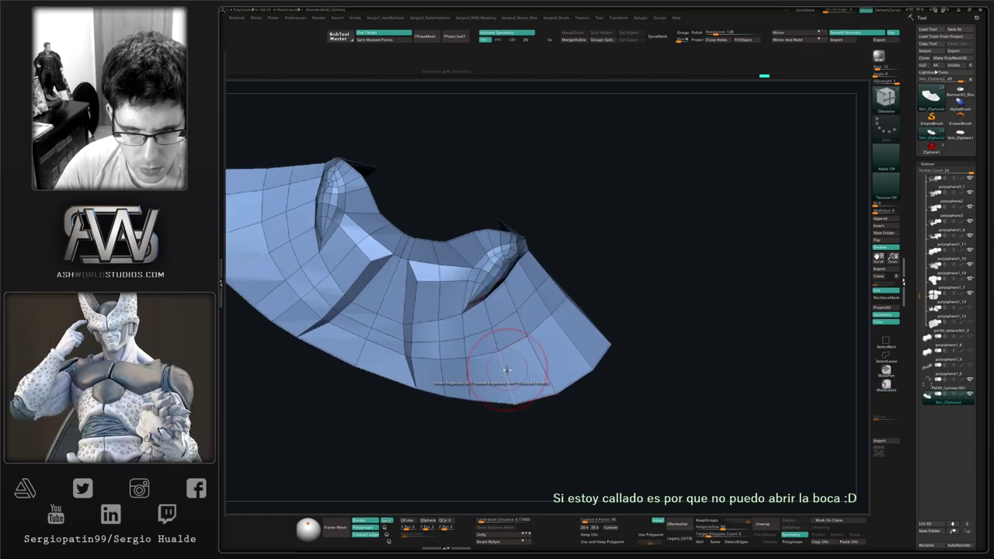
drag(506, 368, 507, 377)
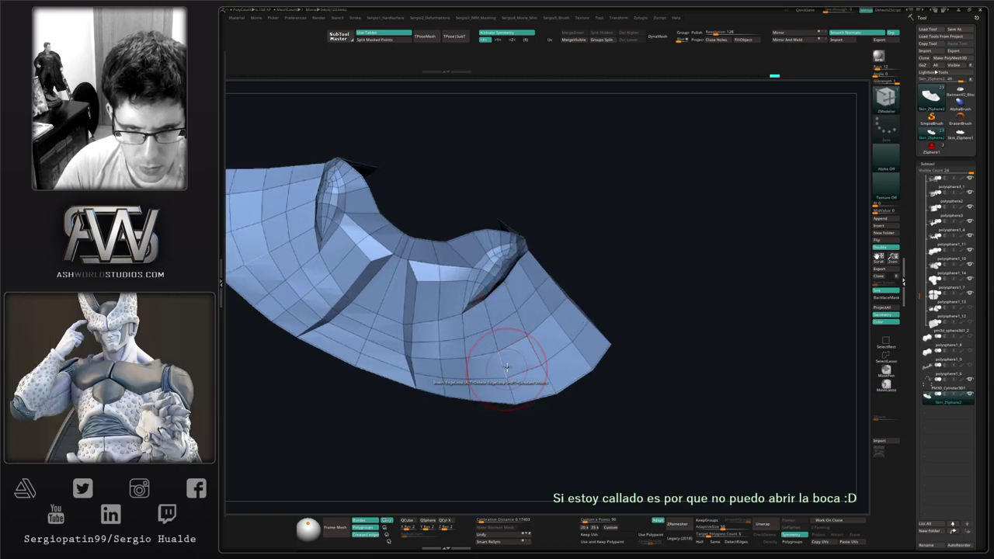
mouse_move(505, 370)
right_down()
mouse_move(486, 325)
mouse_move(513, 336)
right_up()
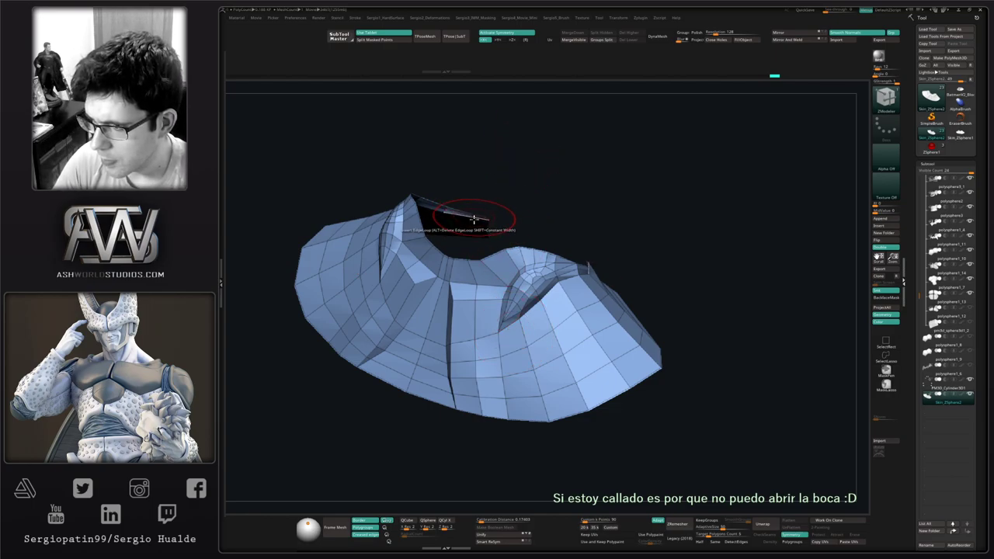
click(473, 216)
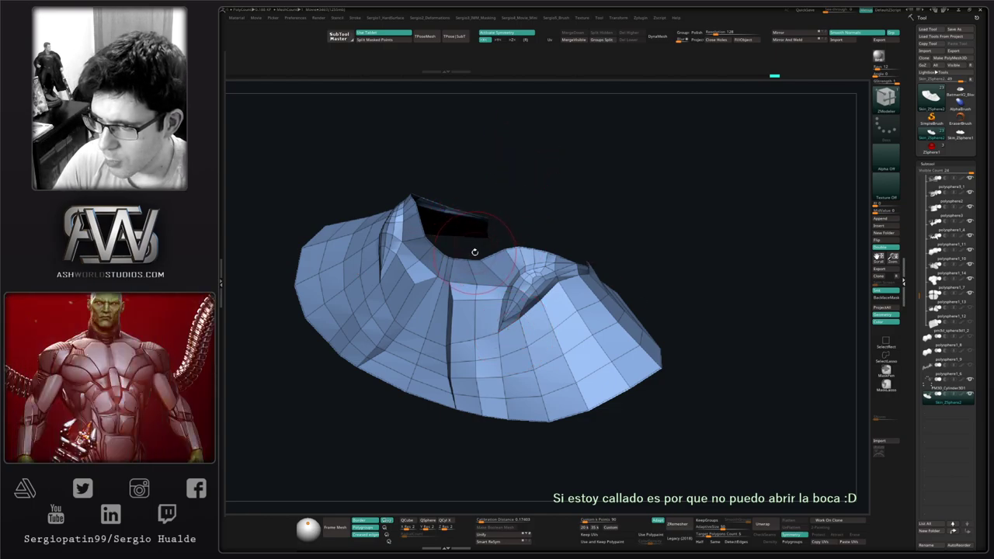
Adjust the points beside the pointed ridge's lower tip on the collar skin mesh with a resized Move brush.
right_drag(475, 251, 505, 248)
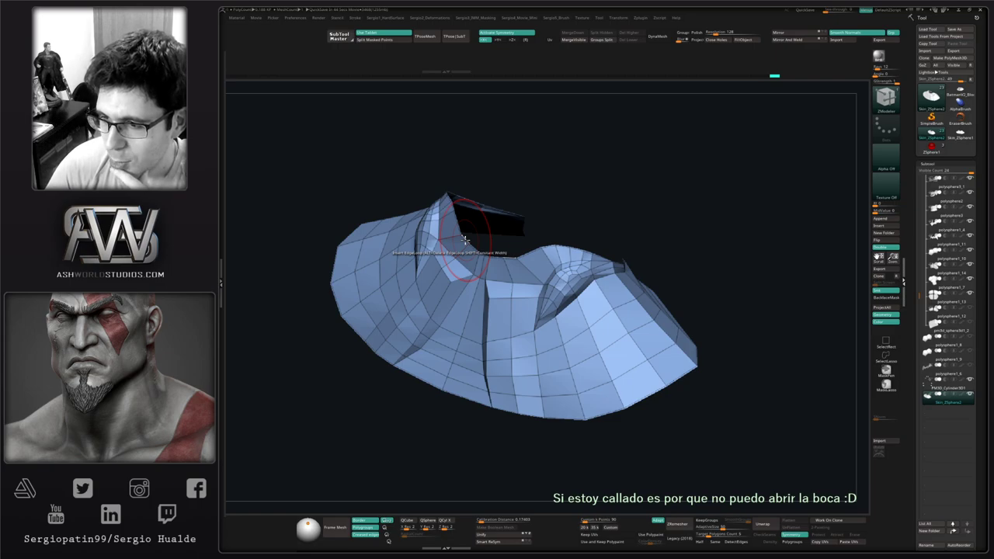
right_drag(633, 217, 578, 419)
mouse_move(578, 420)
right_down()
mouse_move(583, 277)
mouse_move(559, 299)
mouse_move(537, 272)
right_up()
key(b)
key(m)
key(v)
key(s)
drag(526, 275, 523, 274)
right_drag(532, 275, 517, 278)
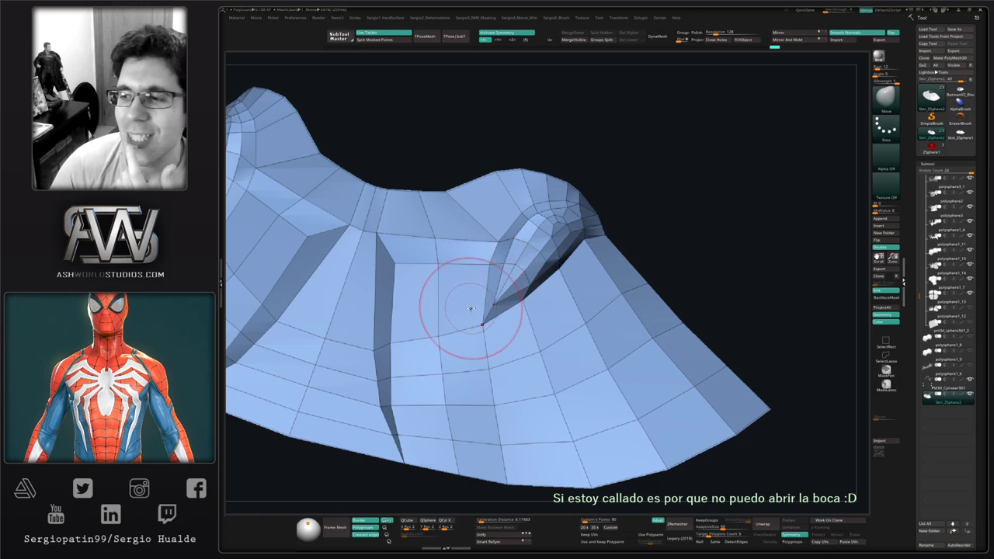
key(ctrl+z)
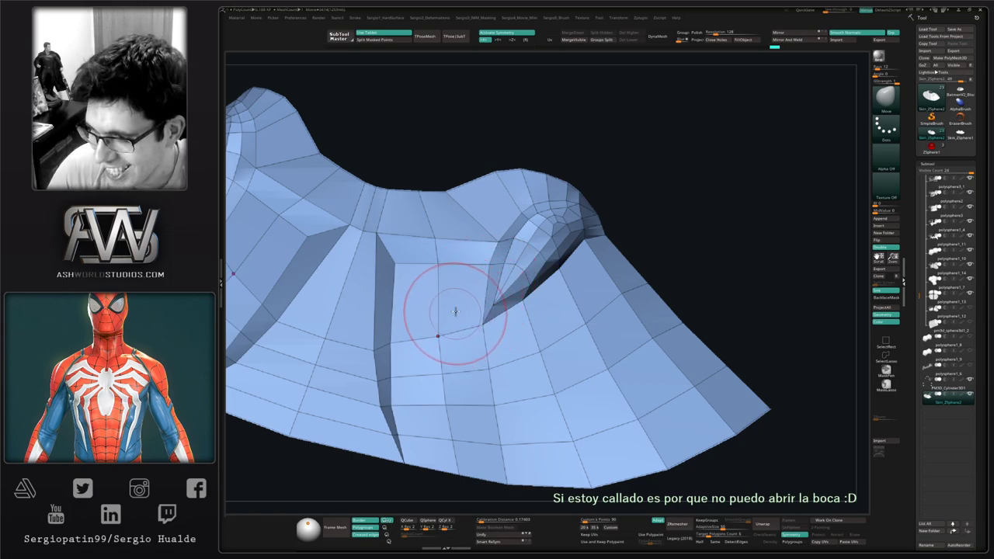
right_drag(497, 294, 482, 308)
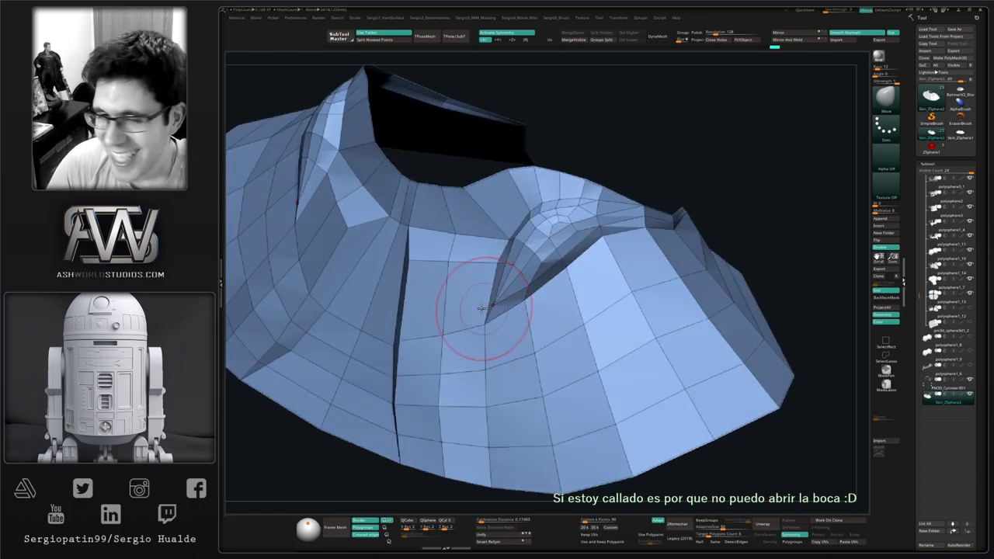
right_drag(529, 288, 491, 322)
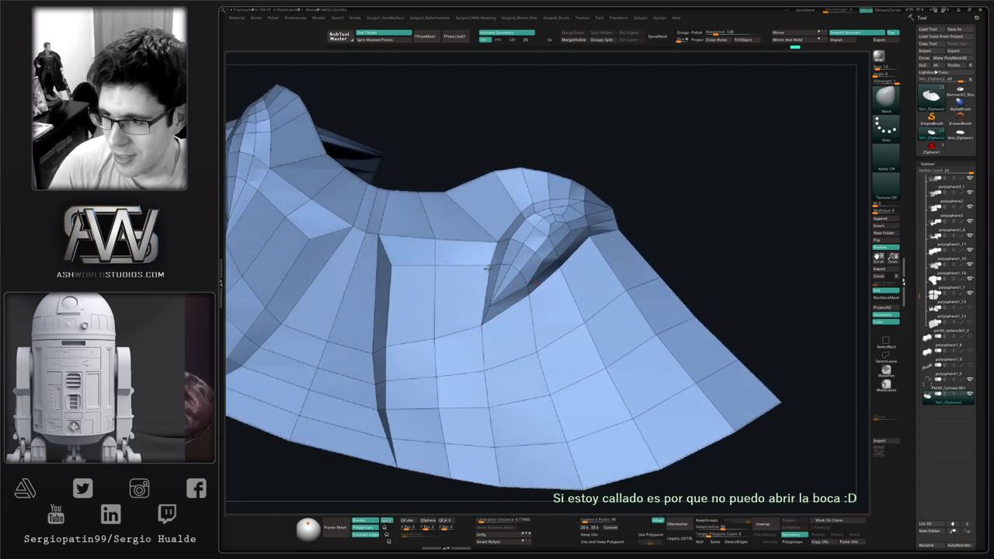
drag(489, 269, 496, 274)
mouse_move(507, 302)
ctrl+right_down()
mouse_move(515, 278)
mouse_move(498, 295)
mouse_move(491, 234)
mouse_move(526, 261)
mouse_move(541, 244)
mouse_move(525, 262)
mouse_move(533, 264)
ctrl+right_up()
Compare the collar with the shoulder panels, try thickening it with Panel Loops, and undo that pass.
key(alt+s)
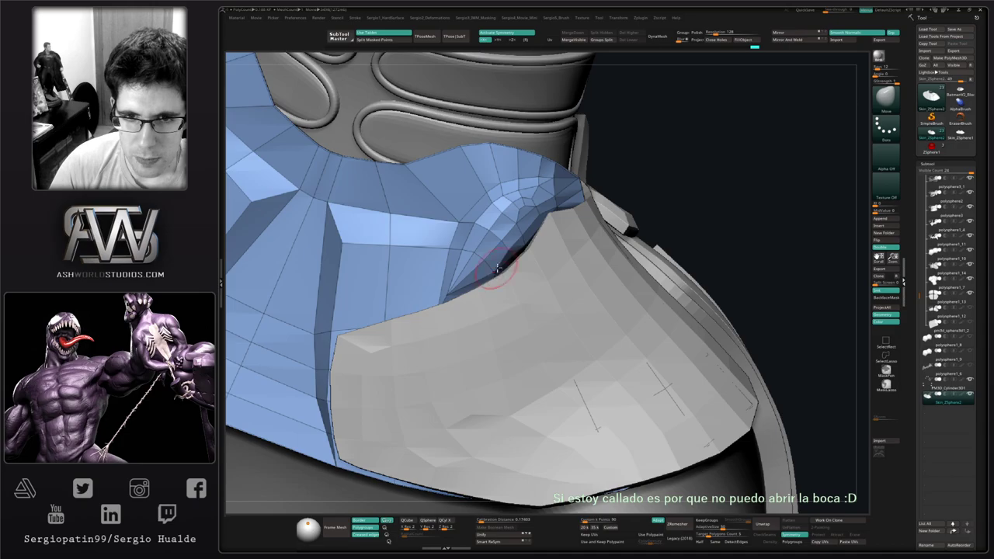
right_drag(498, 268, 545, 297)
key(1)
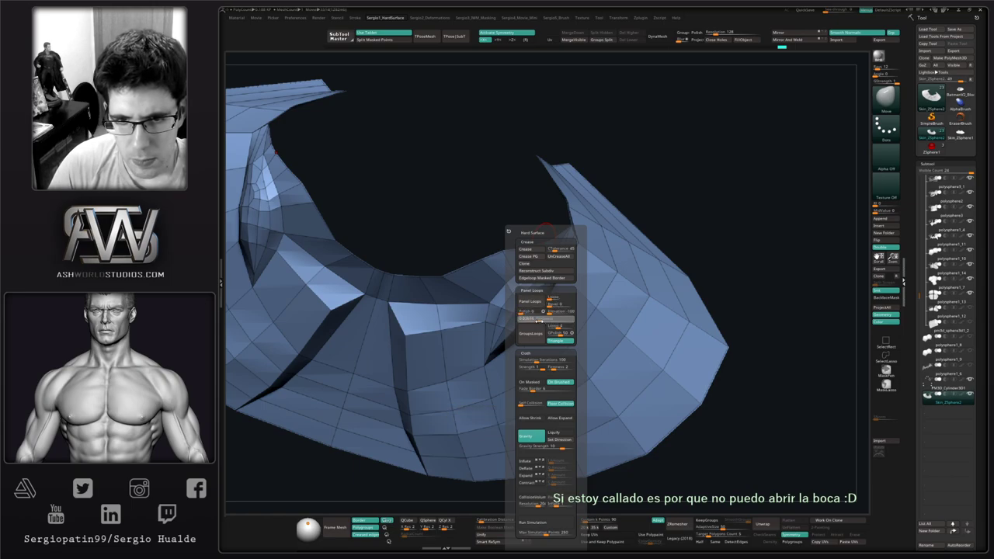
drag(539, 320, 542, 320)
click(535, 301)
key(ctrl+z)
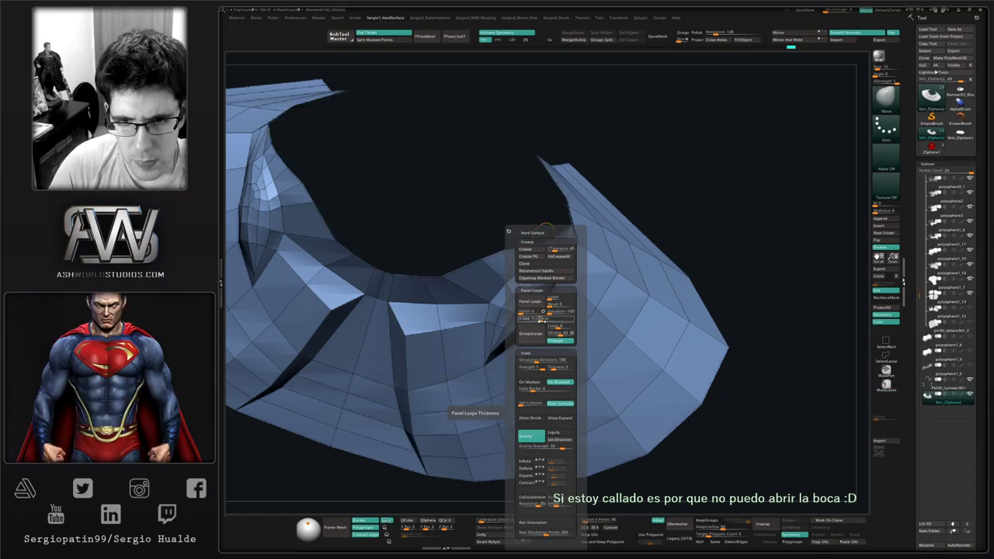
Readjust the Panel Loops thickness and apply Panel Loops to give the isolated collar skin mesh solid thickness.
click(543, 320)
click(539, 303)
mouse_move(503, 295)
right_down()
mouse_move(484, 306)
mouse_move(532, 253)
mouse_move(555, 251)
mouse_move(553, 284)
mouse_move(527, 267)
mouse_move(536, 281)
right_up()
key(alt+s)
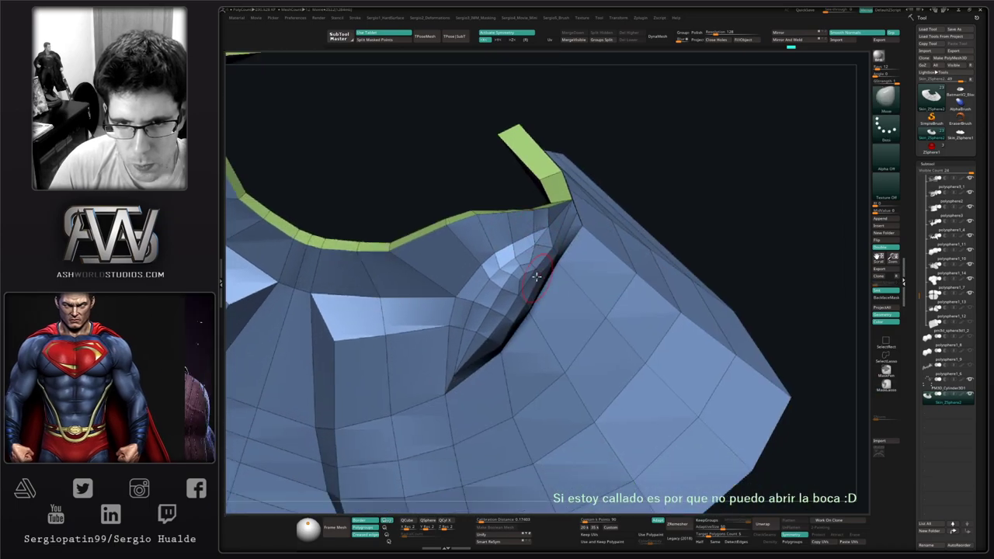
Set the ZModeler edge action to Crease and crease the edges outlining the pointed ridge towards the collar's back.
key(b)
key(z)
key(m)
key(space)
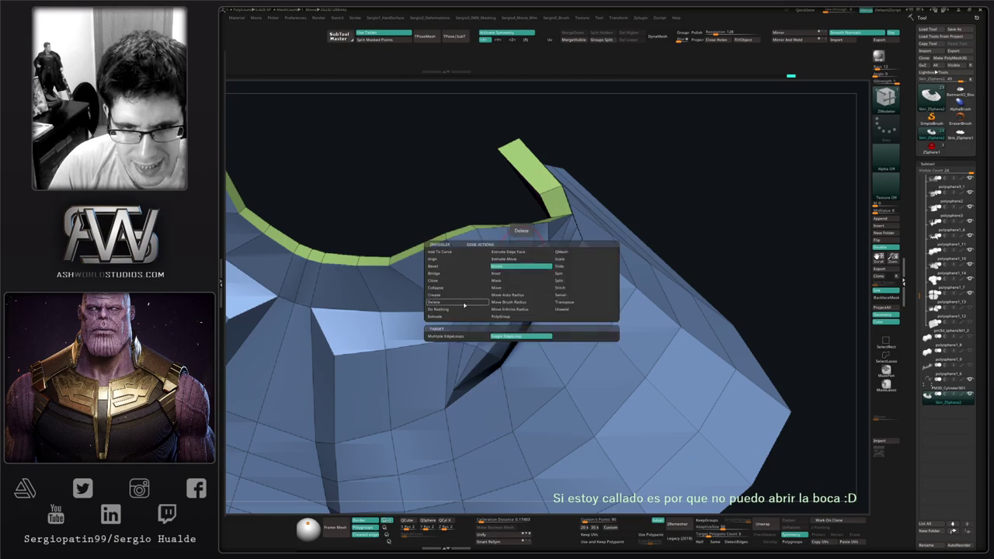
click(466, 298)
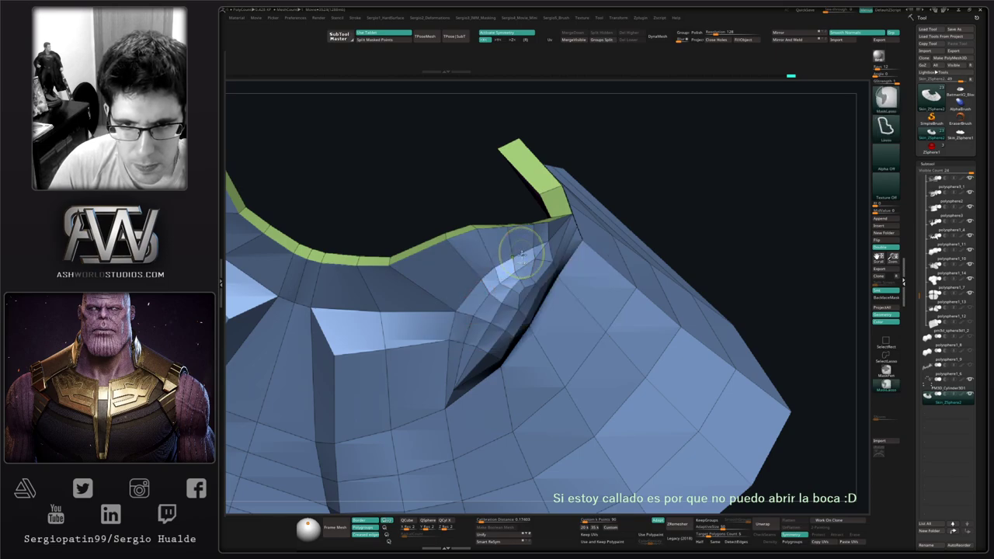
ctrl+right_drag(524, 249, 466, 293)
right_drag(480, 332, 505, 350)
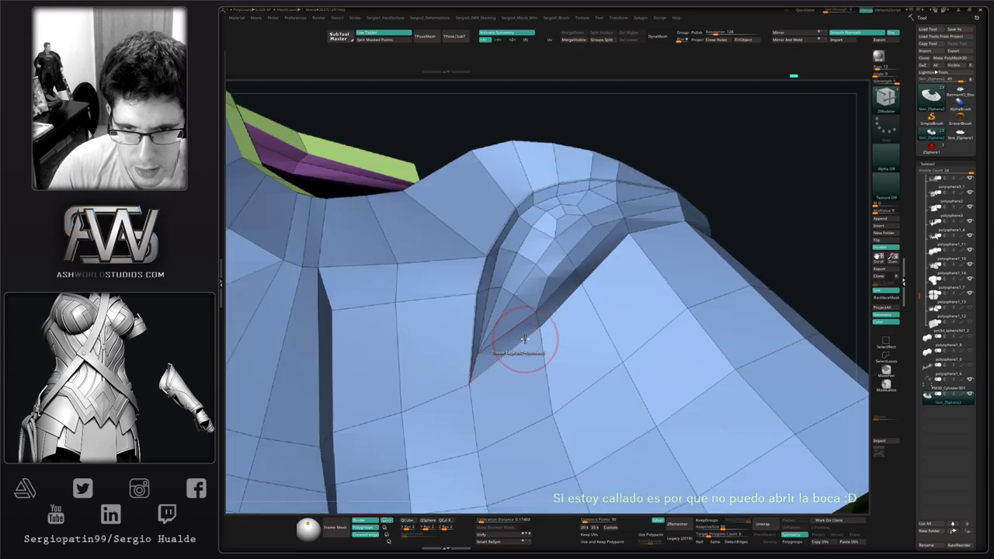
right_drag(598, 266, 518, 305)
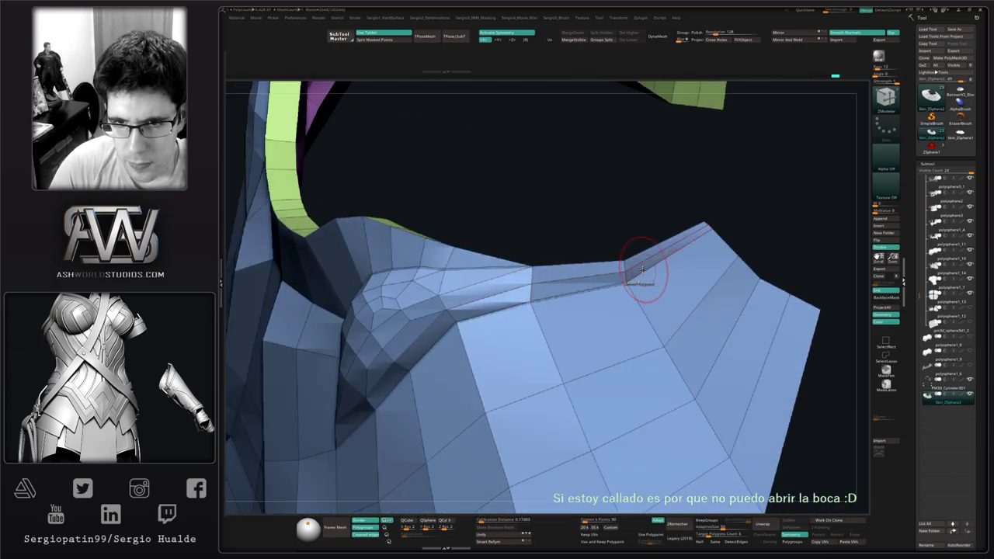
right_drag(624, 280, 640, 295)
key(2)
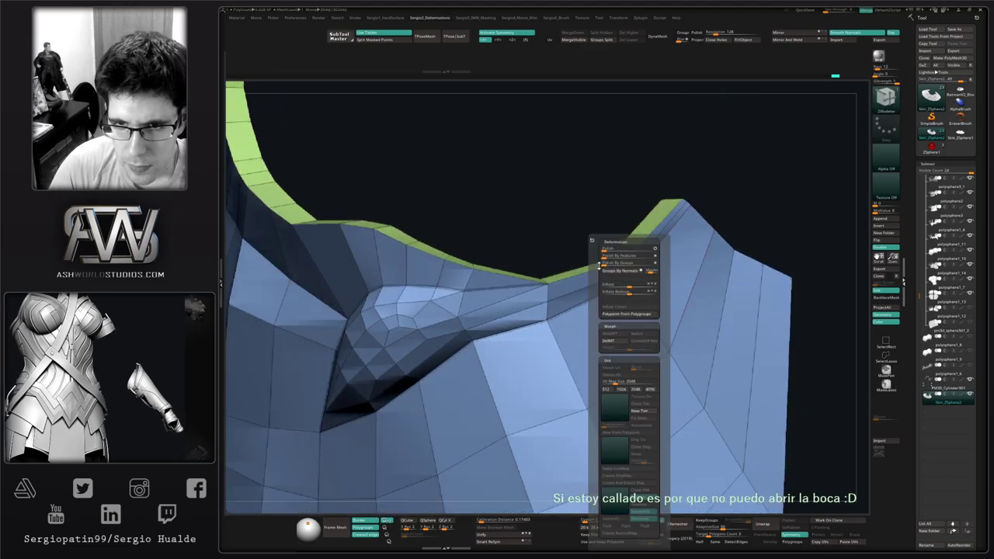
key(1)
click(592, 256)
mouse_move(604, 266)
right_down()
mouse_move(566, 292)
mouse_move(584, 301)
mouse_move(607, 271)
right_up()
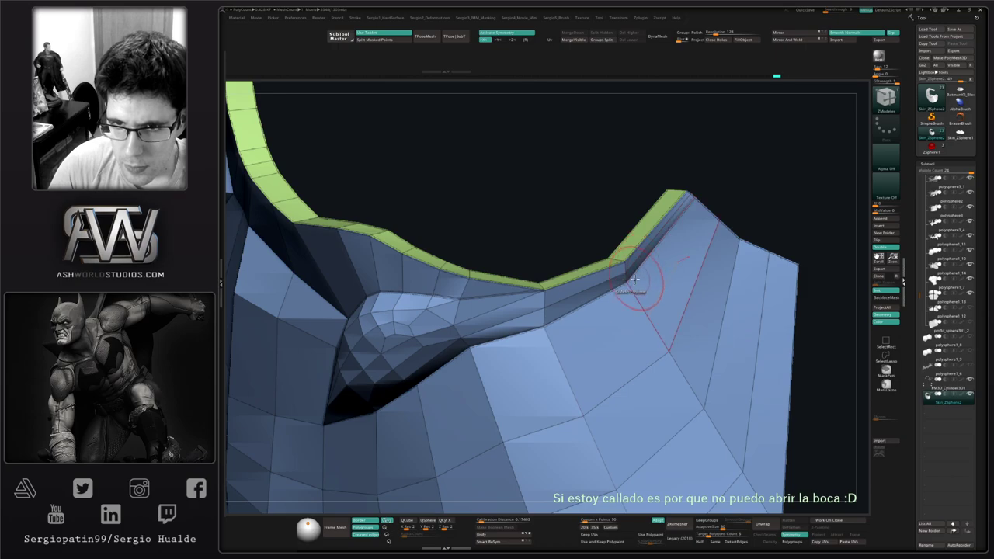
right_drag(588, 311, 529, 239)
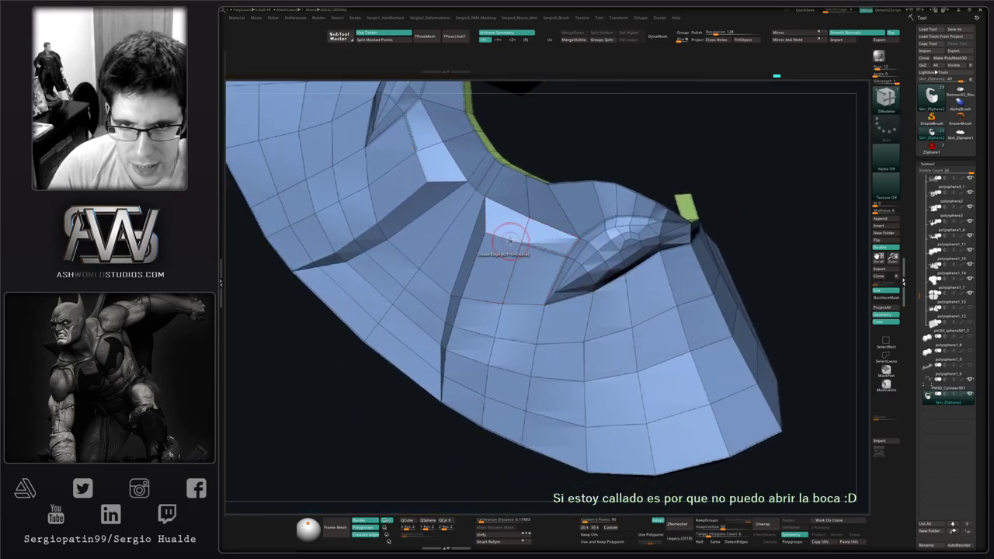
Crease the edges bordering the raised panel and groove at the front of the collar skin mesh.
click(519, 213)
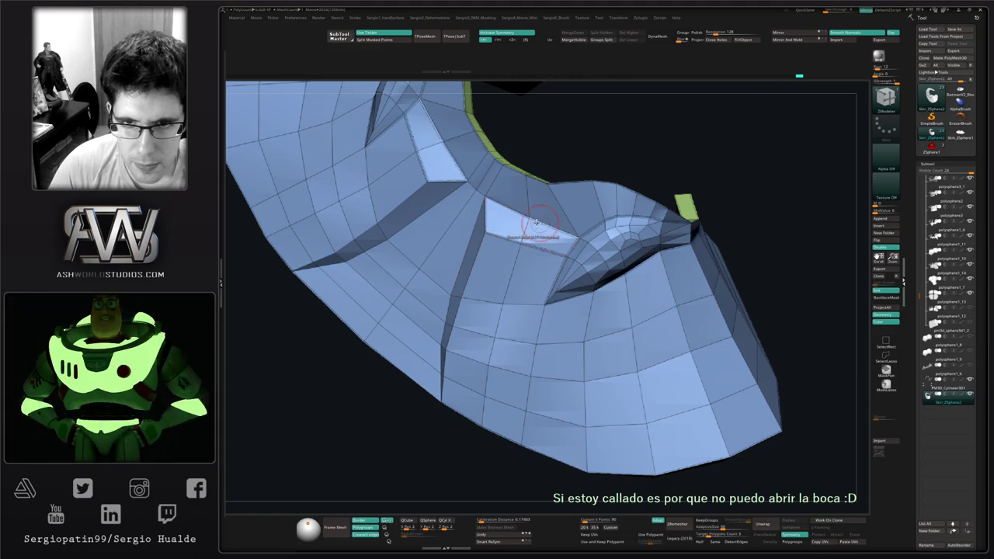
right_drag(507, 242, 495, 238)
click(480, 244)
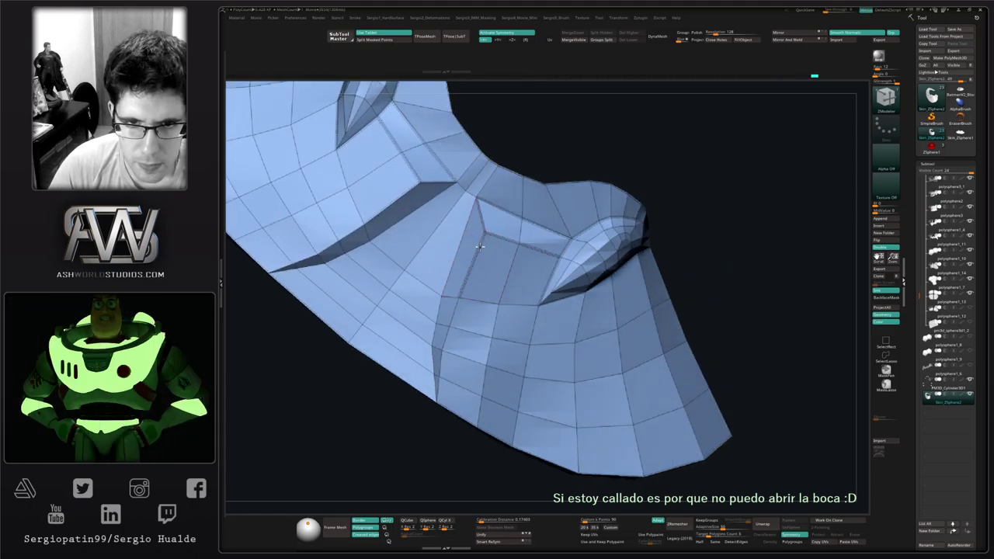
key(shift+f)
click(438, 331)
key(shift+f)
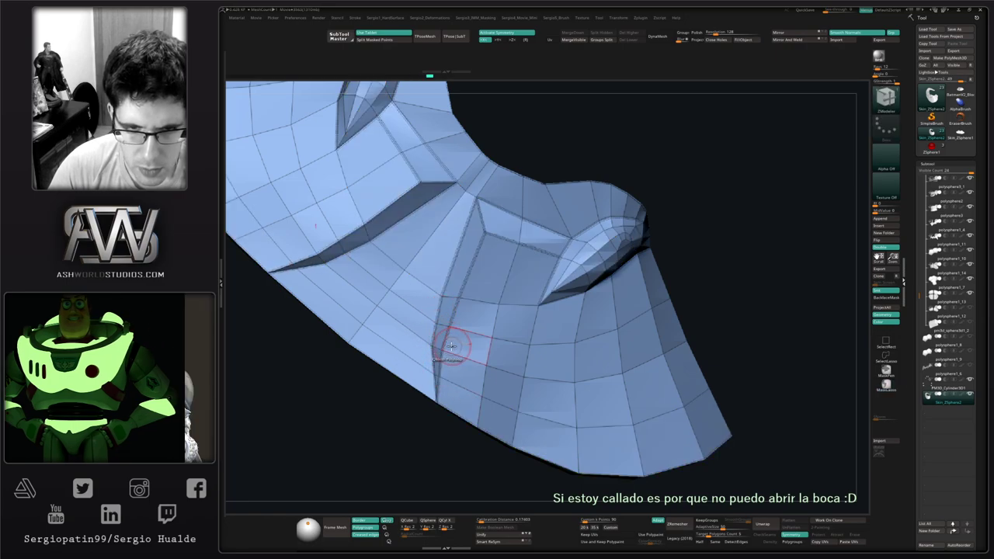
Preview the collar skin mesh with dynamic subdivision and inspect the smoothed front panels and thickened rim.
right_drag(456, 345, 479, 298)
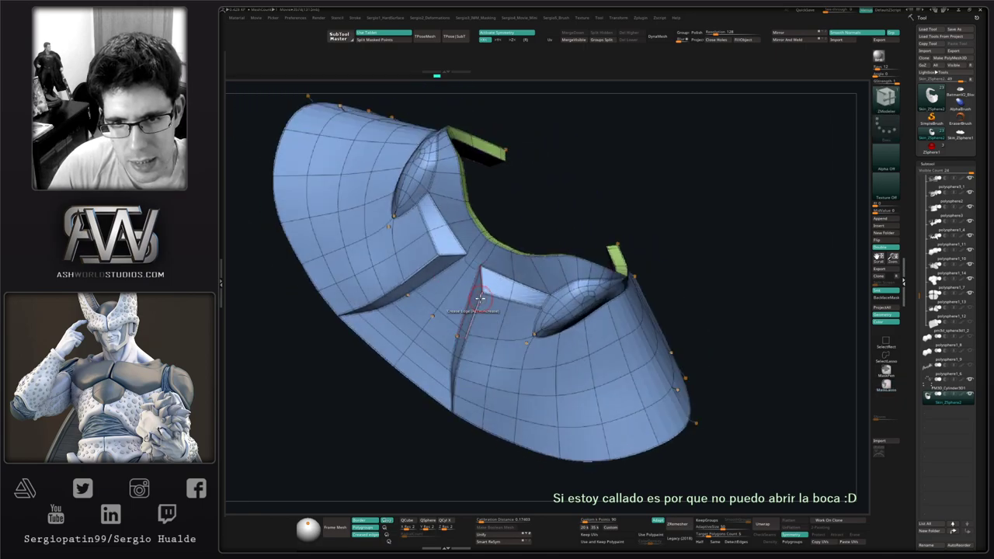
key(shift+f)
mouse_move(513, 327)
right_down()
mouse_move(509, 282)
mouse_move(617, 346)
mouse_move(599, 315)
mouse_move(610, 316)
mouse_move(564, 344)
mouse_move(575, 268)
mouse_move(555, 326)
right_up()
key(shift+f)
key(d)
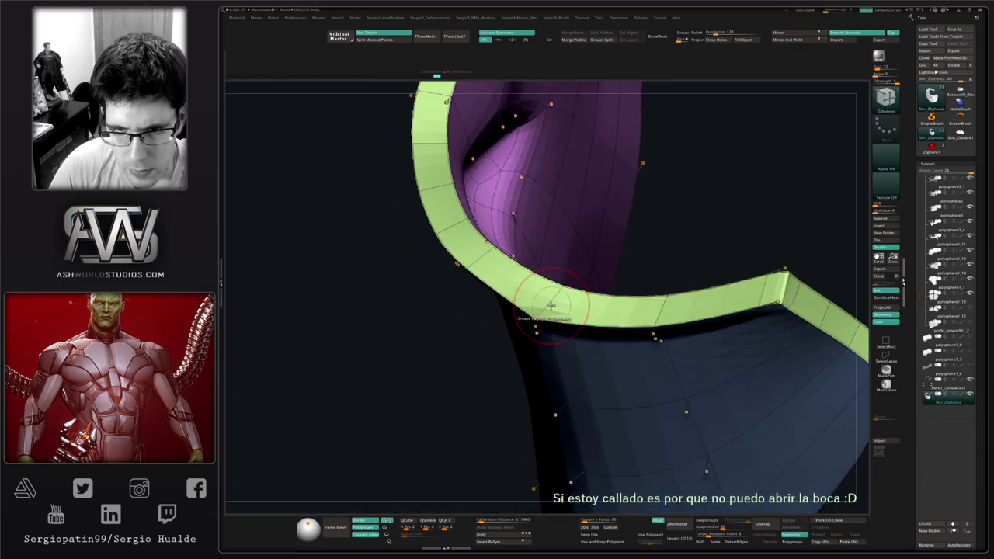
Switch to the Move brush, hide the wireframe, bring back the other armour parts, and examine the smoothed collar's fit.
key(b)
key(m)
key(v)
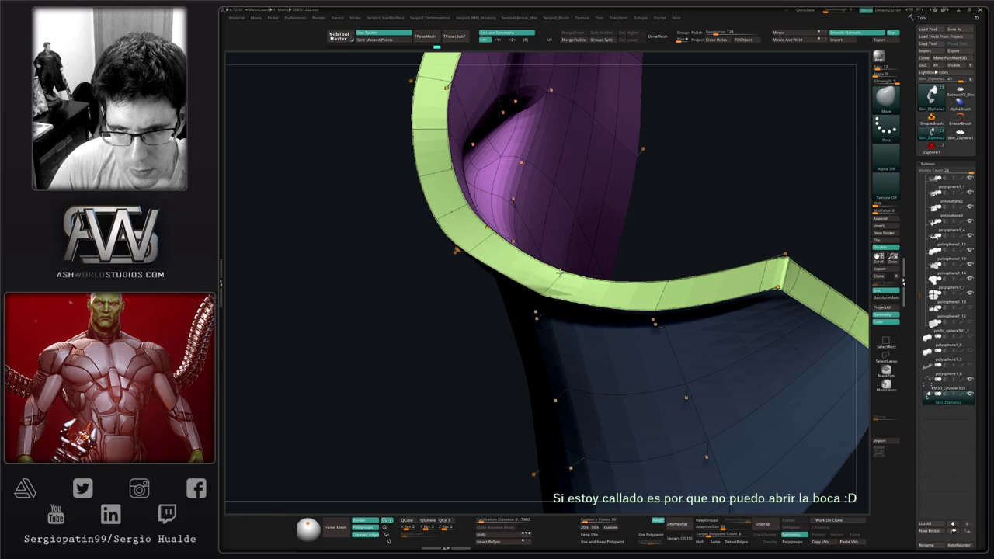
right_drag(559, 278, 540, 240)
key(shift+f)
key(alt+shift+s)
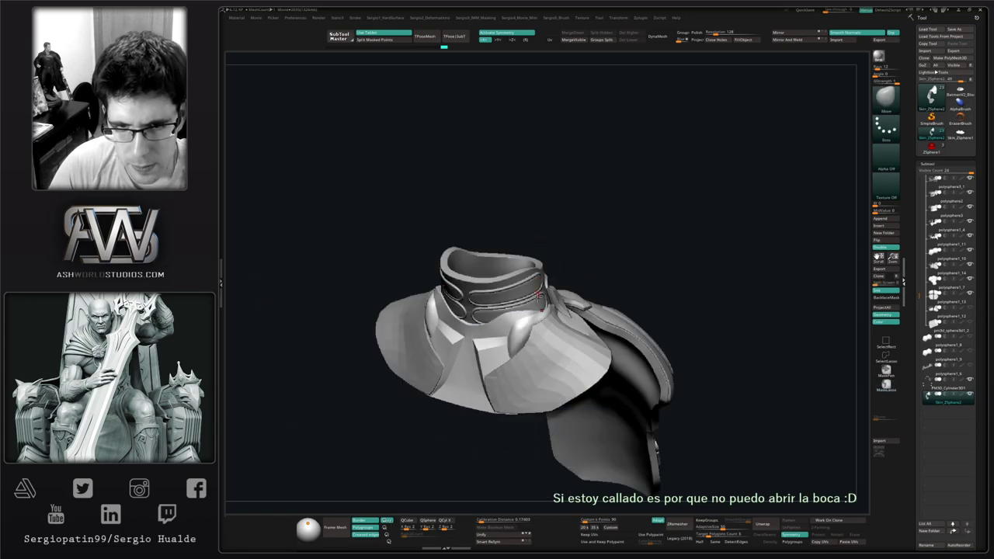
right_drag(567, 338, 542, 241)
right_drag(536, 317, 490, 356)
Isolate the collar skin mesh, hide some of its polygons around the front neckline and restore the full mesh.
key(s)
drag(489, 362, 485, 362)
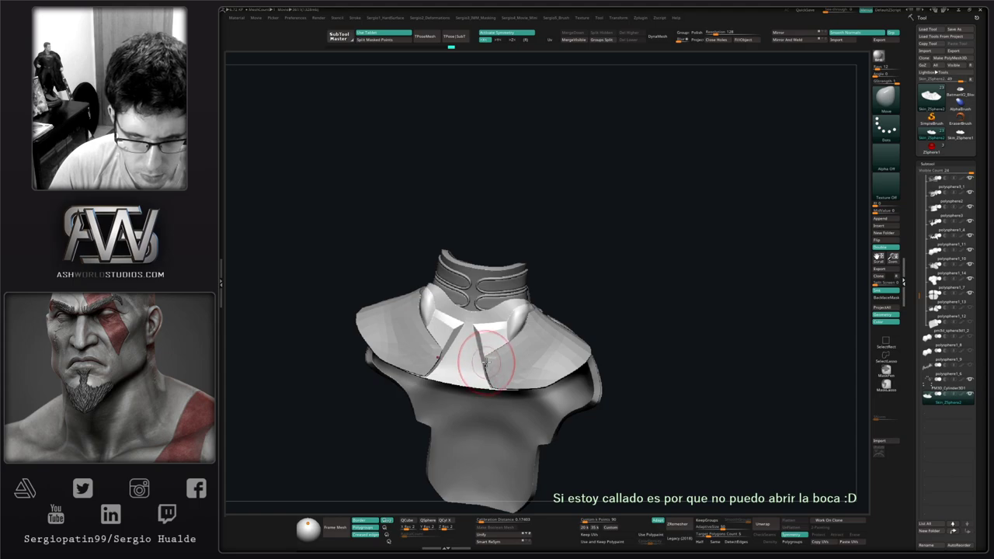
ctrl+right_drag(480, 334, 477, 322)
key(alt+s)
ctrl+shift+click(494, 332)
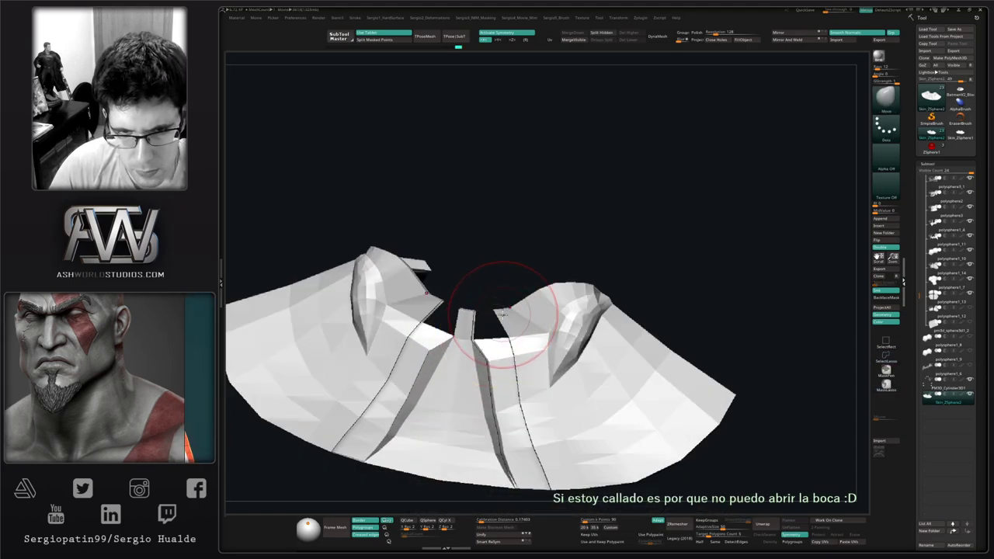
ctrl+shift+click(516, 310)
ctrl+shift+click(514, 272)
ctrl+shift+click(511, 317)
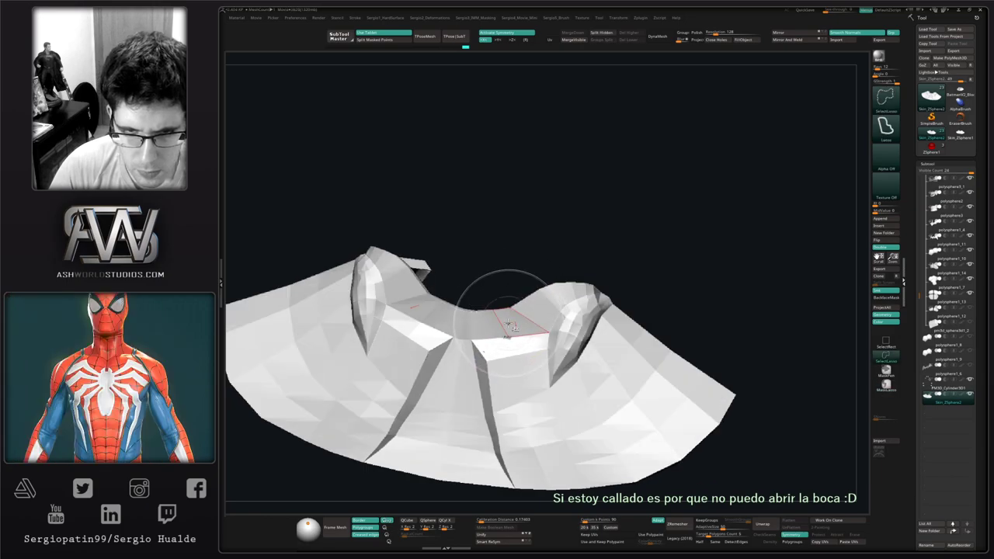
Lasso-mask the strip around the collar's front neckline and invert the mask to separate it from the surrounding panels.
mouse_move(502, 279)
right_down()
mouse_move(530, 359)
mouse_move(497, 289)
right_up()
ctrl+shift+click(508, 295)
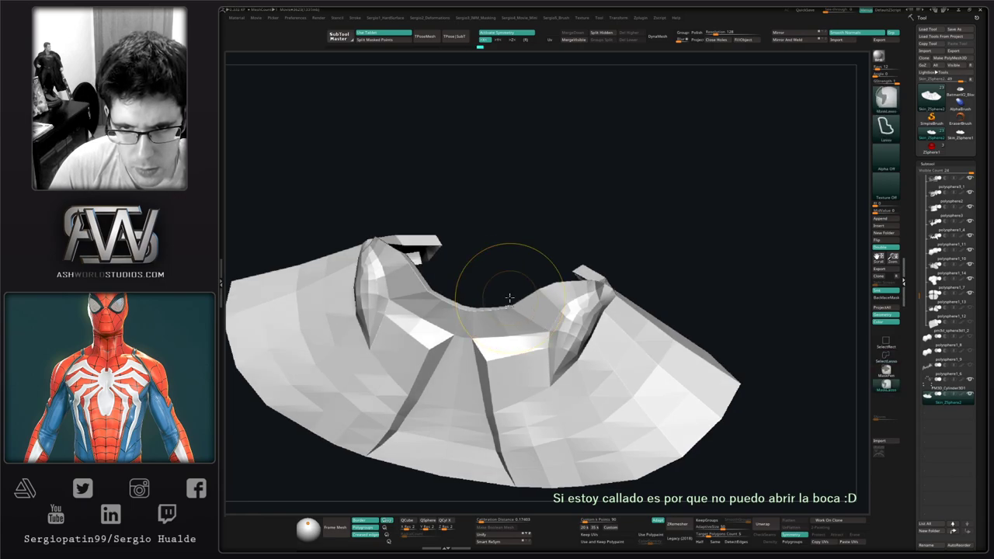
mouse_move(509, 296)
right_down()
mouse_move(514, 273)
mouse_move(500, 258)
right_up()
key(ctrl)
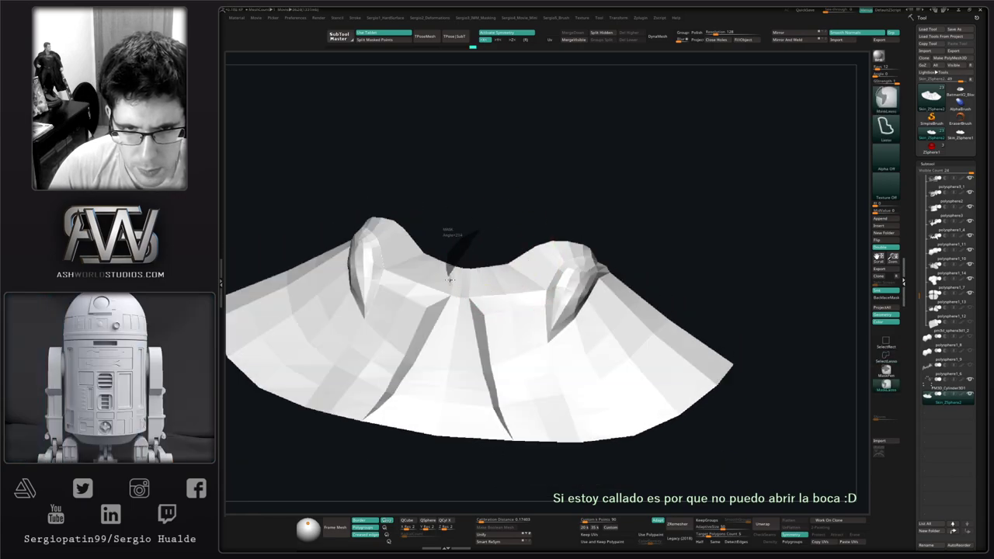
ctrl+drag(553, 253, 610, 227)
ctrl+click(615, 221)
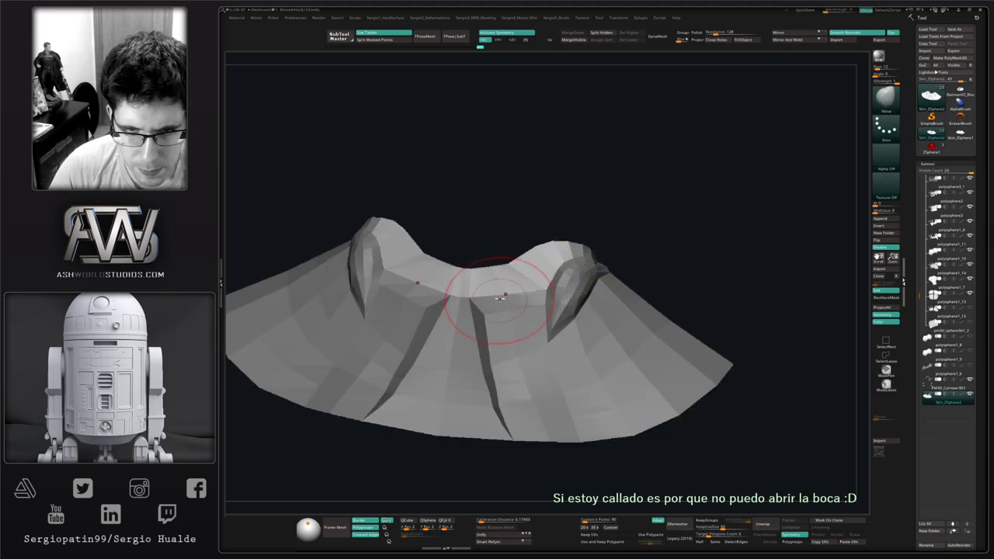
ctrl+click(500, 226)
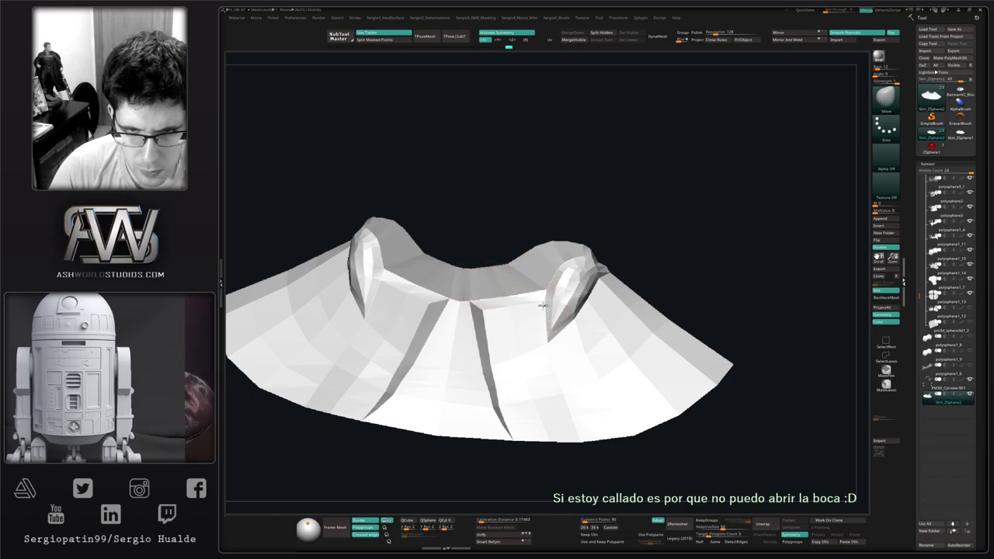
alt+right_drag(633, 250, 498, 270)
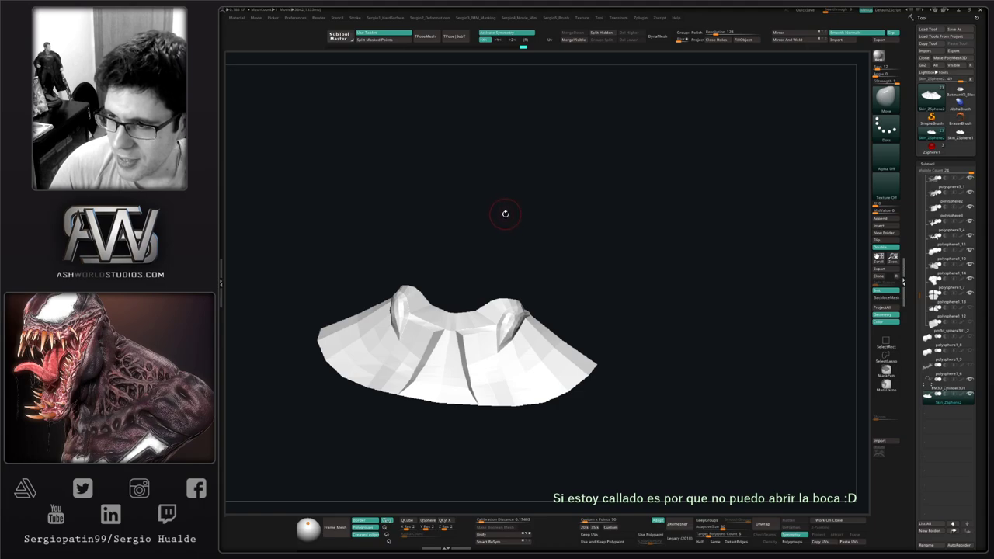
Bring back the surrounding armour parts, show the wireframe, and examine where the collar meets the shoulder panels and neck guard.
right_drag(574, 237, 566, 249)
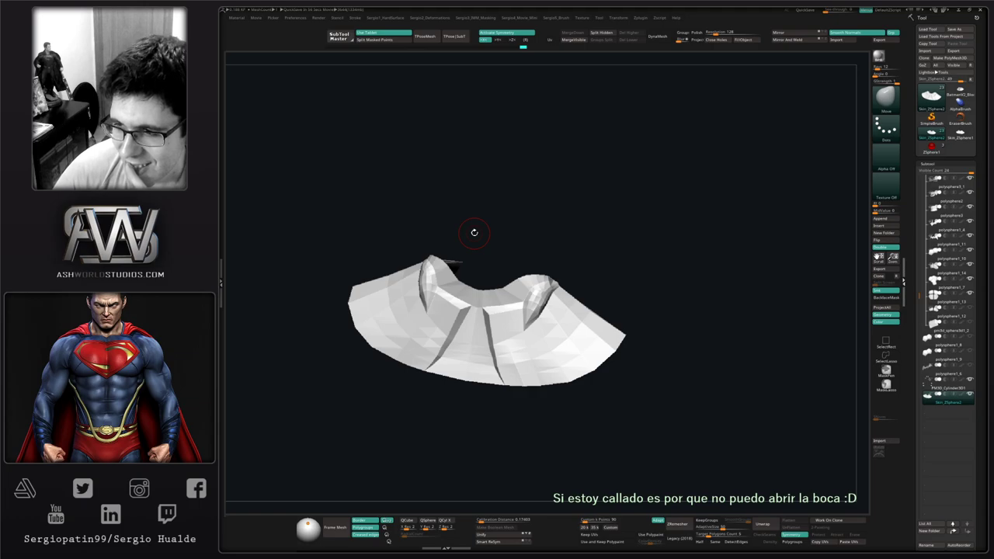
mouse_move(560, 202)
mouse_down()
mouse_move(599, 226)
mouse_move(574, 204)
mouse_up()
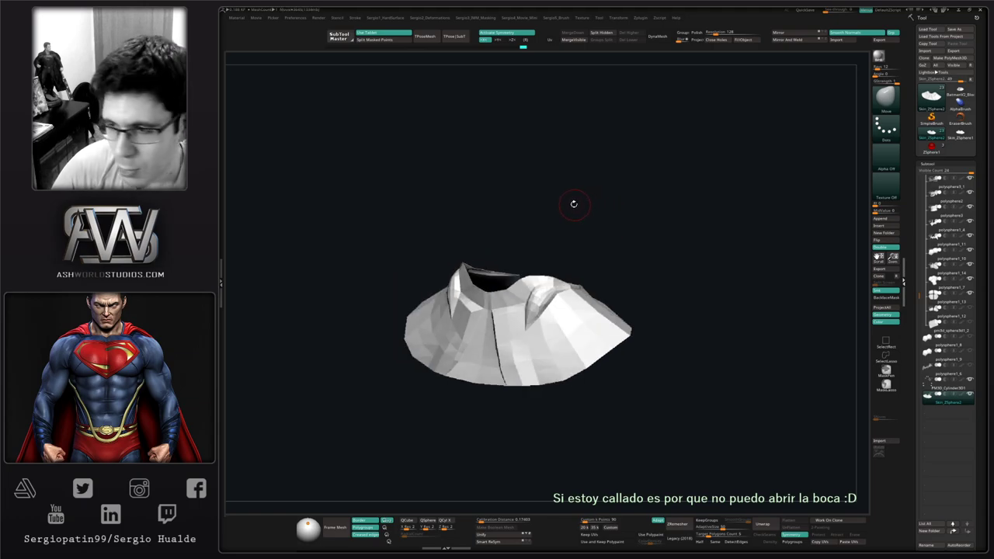
drag(548, 289, 520, 286)
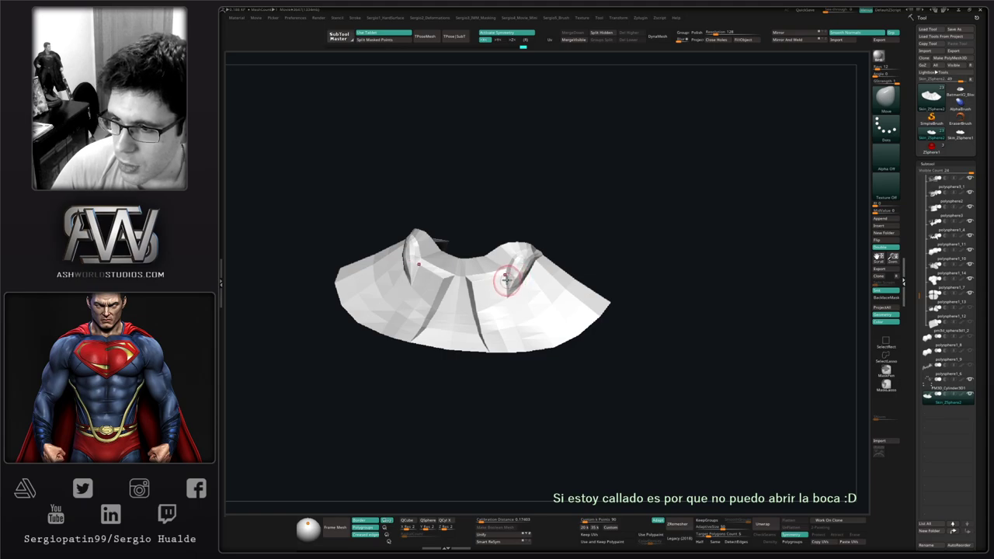
right_drag(507, 281, 525, 301)
ctrl+right_drag(542, 262, 505, 298)
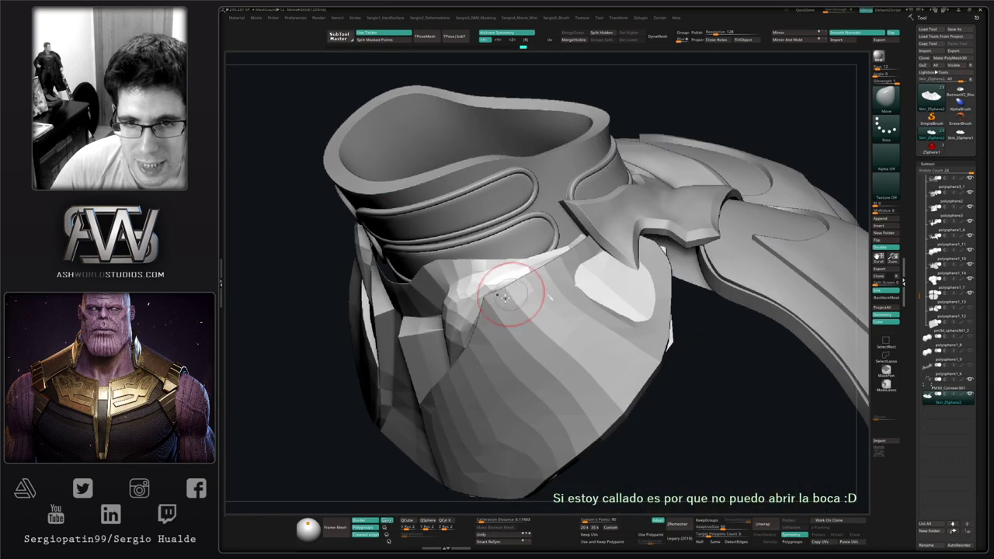
key(shift+f)
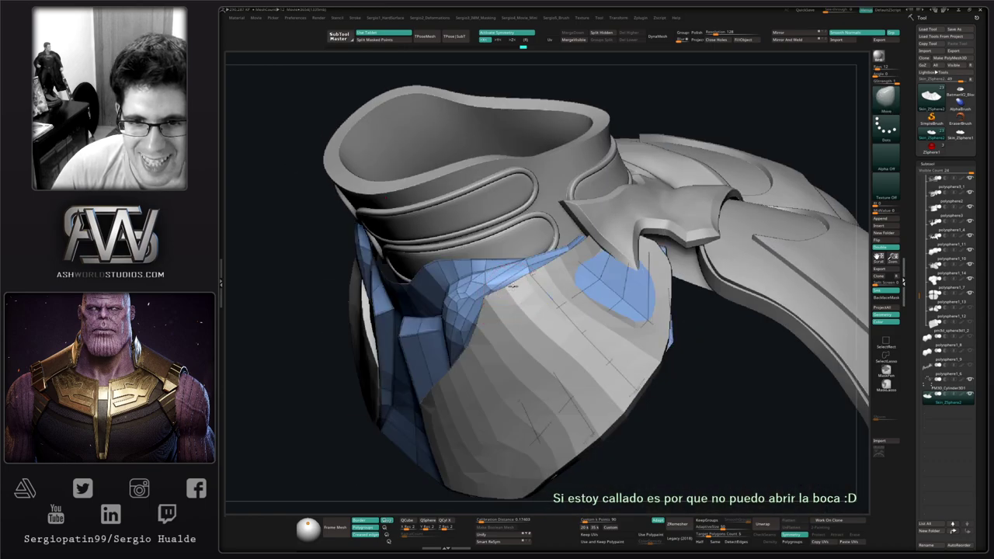
drag(523, 288, 521, 283)
right_drag(522, 282, 522, 285)
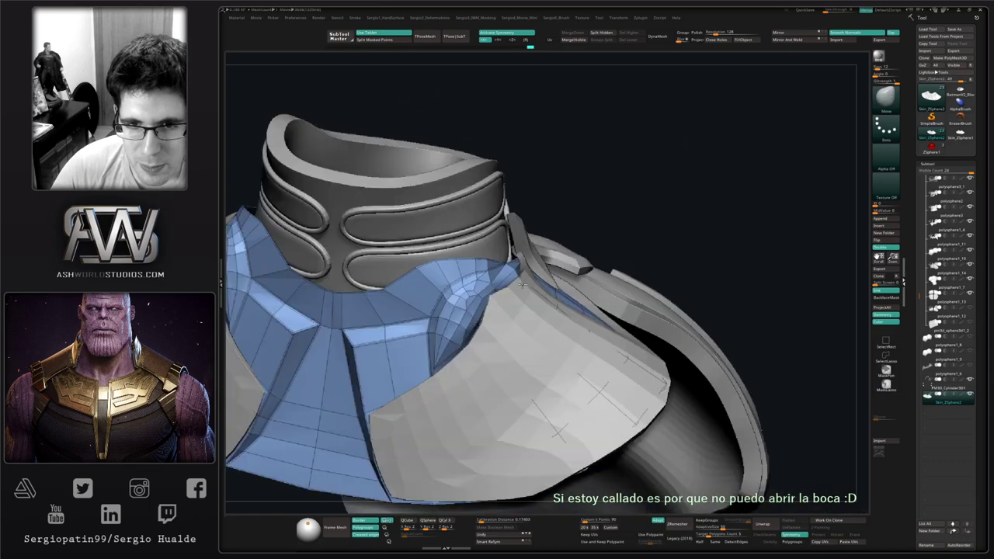
Isolate the collar skin mesh and insert an edge loop with ZModeler across the shoulder surface behind the raised bump.
drag(510, 291, 510, 299)
key(alt+s)
mouse_move(511, 300)
right_down()
mouse_move(502, 302)
mouse_move(515, 306)
right_up()
drag(515, 306, 515, 294)
right_drag(515, 294, 515, 298)
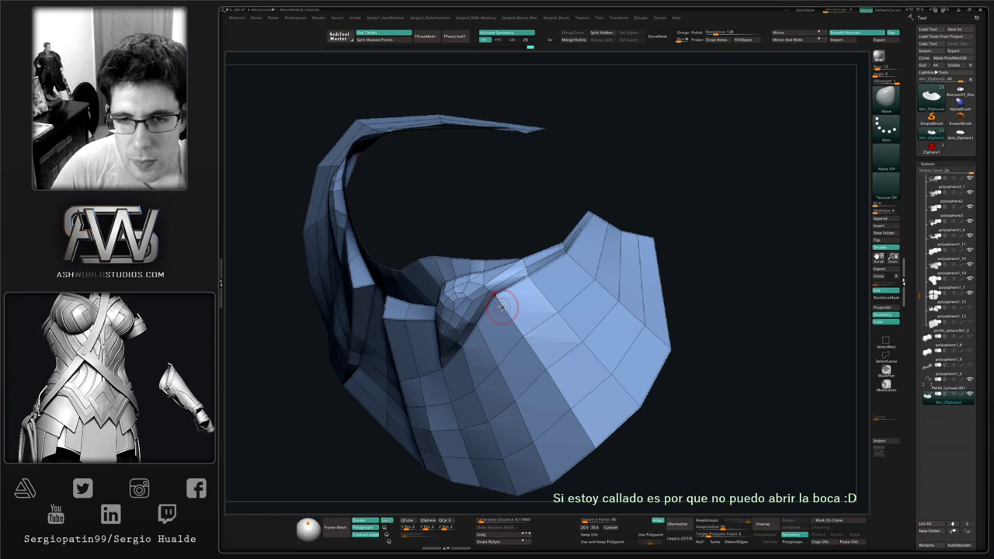
key(b)
key(z)
key(m)
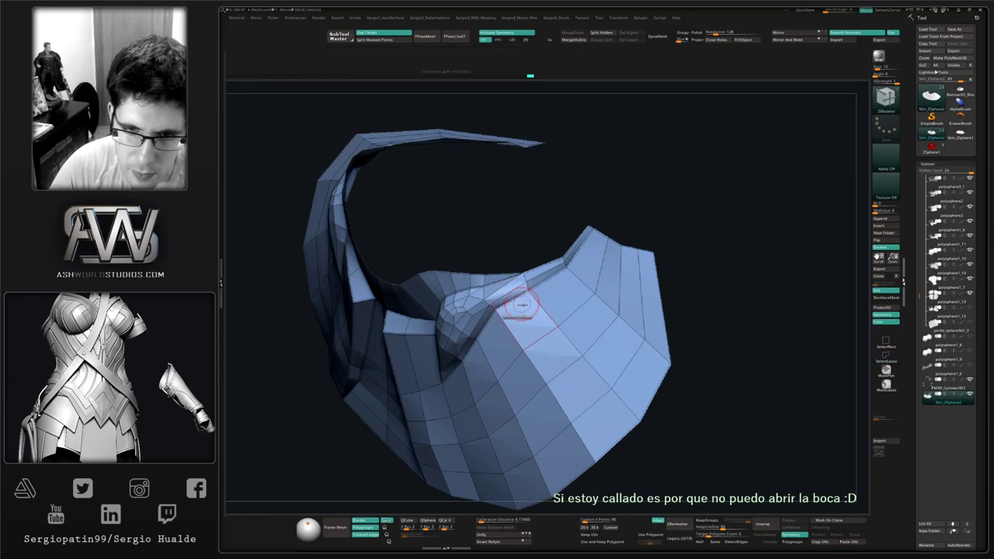
key(space)
click(532, 350)
alt+click(539, 340)
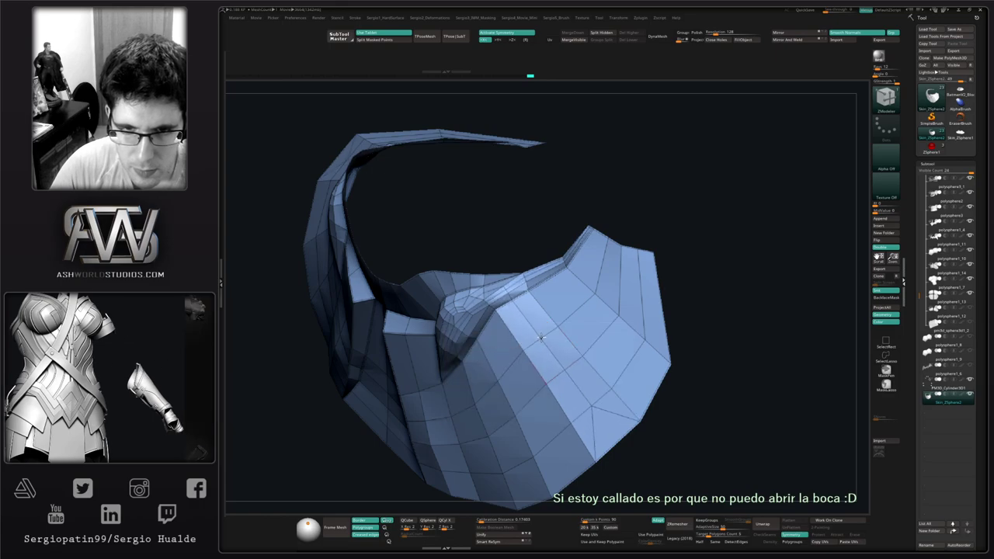
Inspect the edge flow of the isolated collar from the front and both sides, with the Move brush active again.
ctrl+right_drag(518, 347, 498, 285)
mouse_move(499, 327)
right_down()
mouse_move(519, 334)
mouse_move(525, 272)
right_up()
ctrl+right_drag(495, 221, 511, 271)
drag(494, 220, 579, 182)
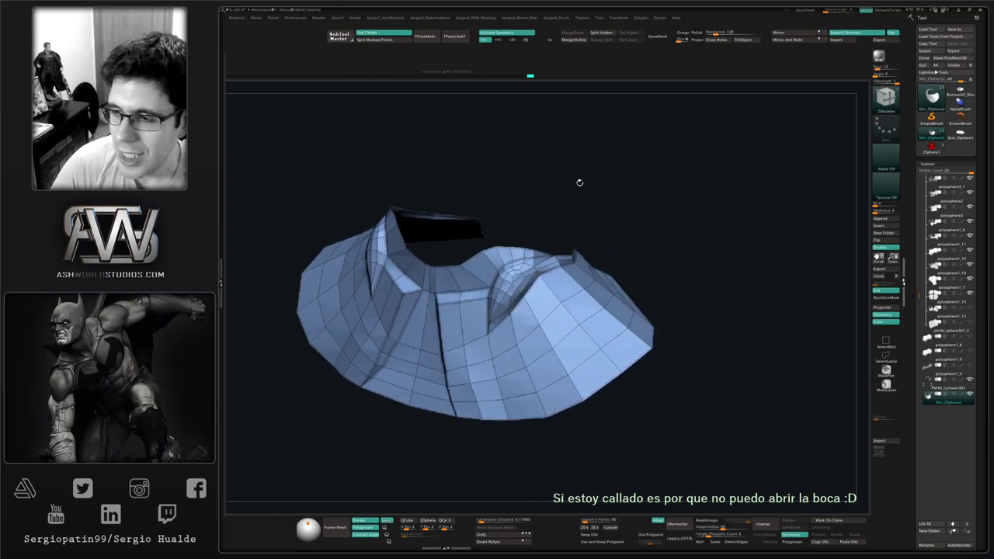
right_drag(534, 273, 502, 349)
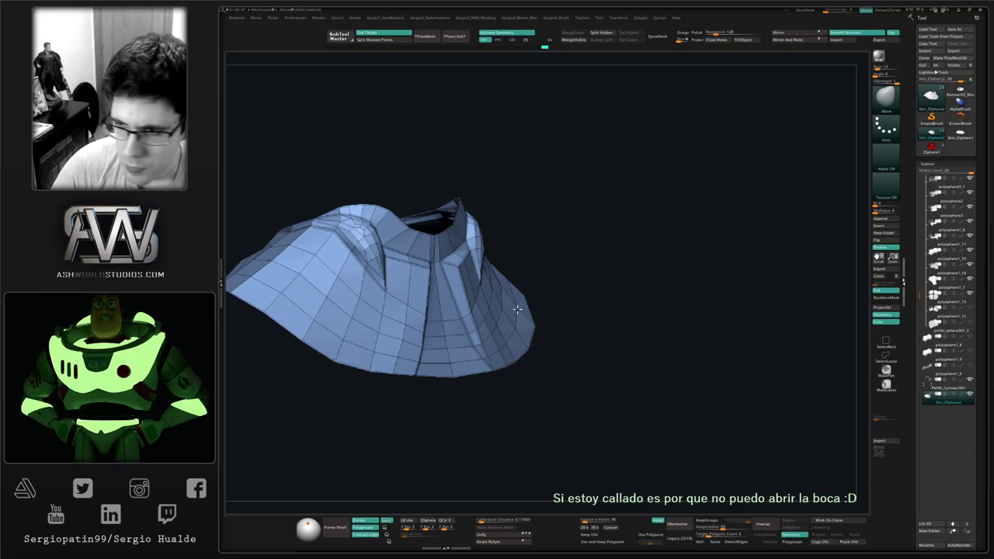
right_drag(515, 309, 486, 330)
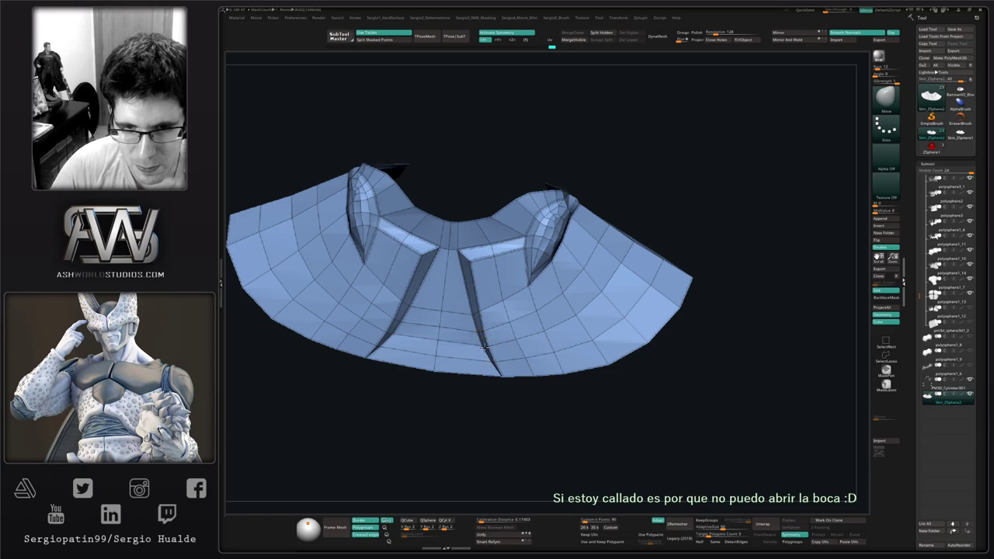
Hide the wireframe, smooth the collar preview, and show the other armour parts around it.
right_drag(487, 346, 581, 275)
ctrl+shift+click(581, 275)
key(shift+f)
mouse_move(497, 333)
right_down()
mouse_move(502, 303)
mouse_move(502, 339)
mouse_move(545, 322)
mouse_move(509, 347)
mouse_move(504, 371)
right_up()
key(alt+shift+s)
drag(506, 351, 495, 357)
right_drag(494, 356, 495, 352)
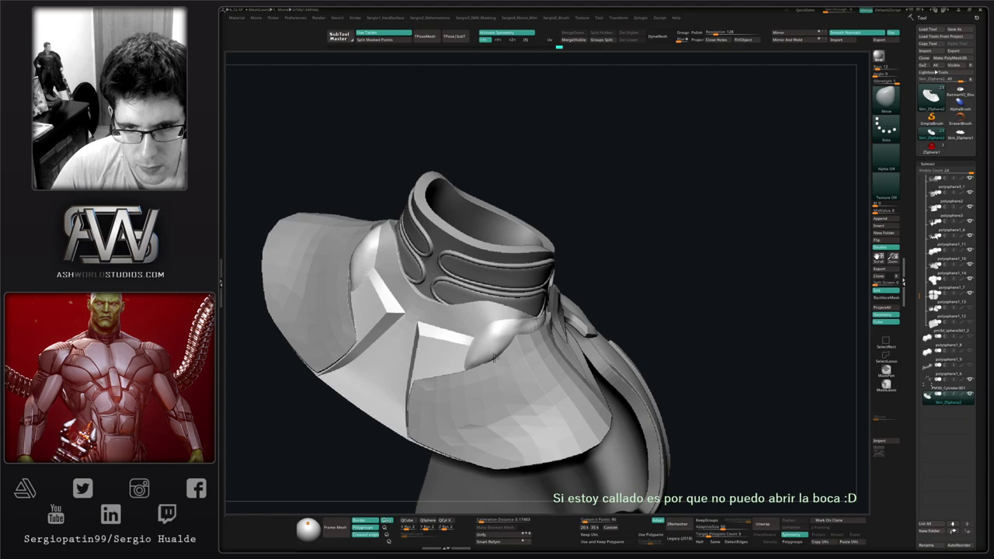
Examine the smoothed collar's front panels and raised bumps against the shoulder panels, toggling the wireframe.
mouse_move(491, 355)
right_down()
mouse_move(516, 360)
mouse_move(531, 323)
mouse_move(538, 351)
right_up()
key(shift+f)
key(shift+f)
mouse_move(538, 352)
right_down()
mouse_move(548, 366)
mouse_move(536, 276)
right_up()
mouse_move(468, 328)
ctrl+right_down()
mouse_move(469, 385)
mouse_move(458, 312)
ctrl+right_up()
key(shift+f)
key(shift+f)
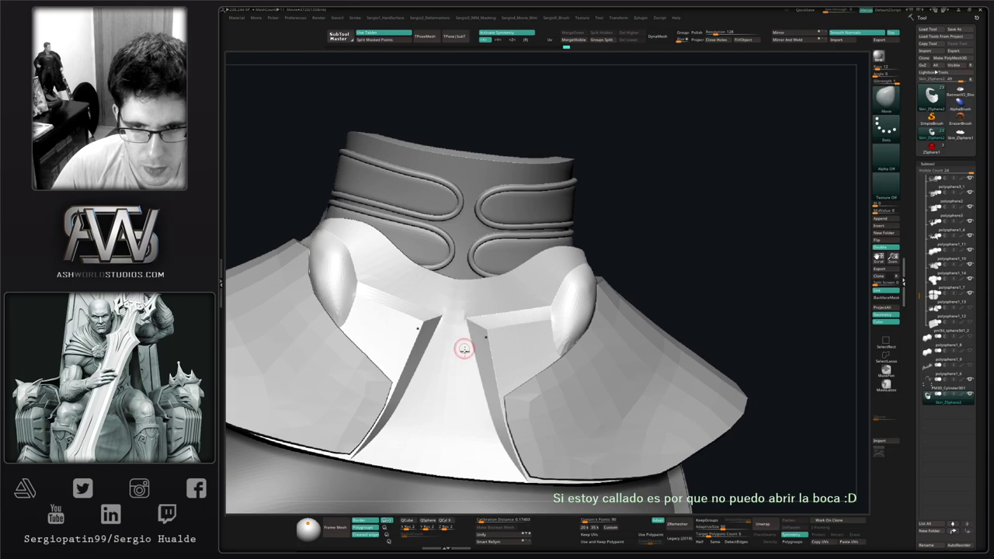
ctrl+right_drag(464, 348, 473, 264)
mouse_move(509, 340)
right_down()
mouse_move(466, 351)
mouse_move(491, 357)
mouse_move(495, 303)
mouse_move(502, 373)
mouse_move(413, 394)
right_up()
Isolate the collar skin mesh with its wireframe and change the ZModeler edge action over the lower rim.
alt+click(469, 357)
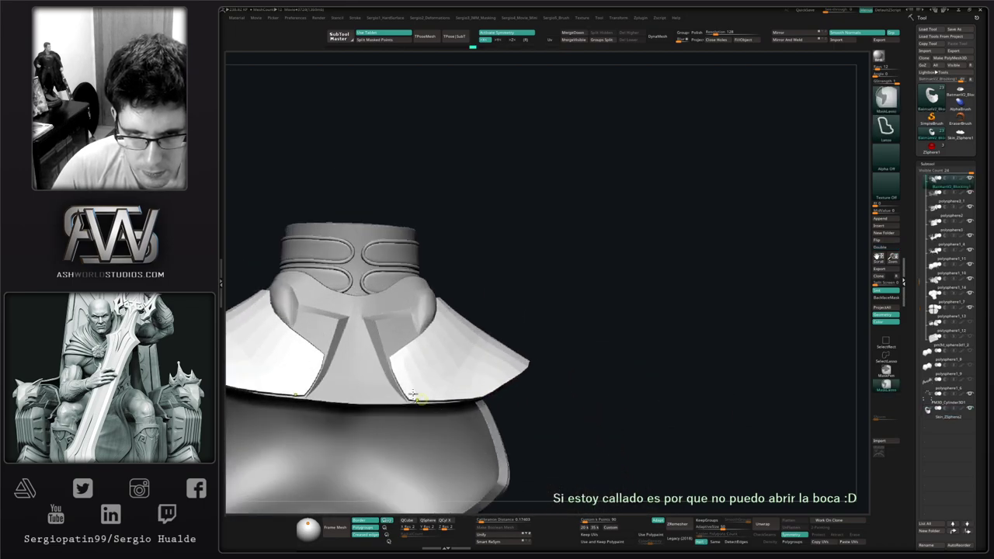
alt+click(373, 386)
key(alt+s)
mouse_move(495, 400)
ctrl+right_down()
mouse_move(492, 468)
mouse_move(479, 406)
mouse_move(453, 473)
mouse_move(482, 435)
mouse_move(479, 420)
ctrl+right_up()
key(shift+f)
key(b)
key(z)
key(m)
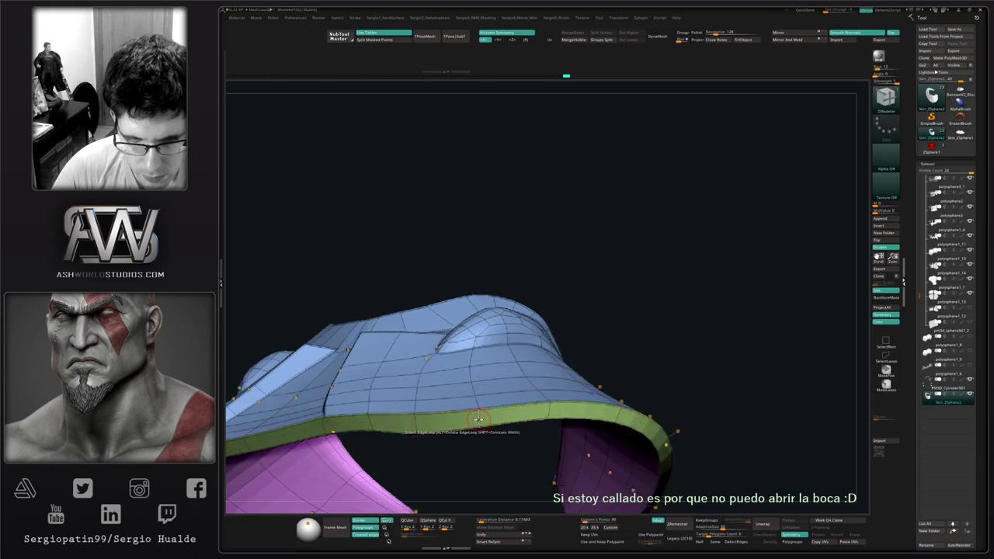
key(space)
click(425, 379)
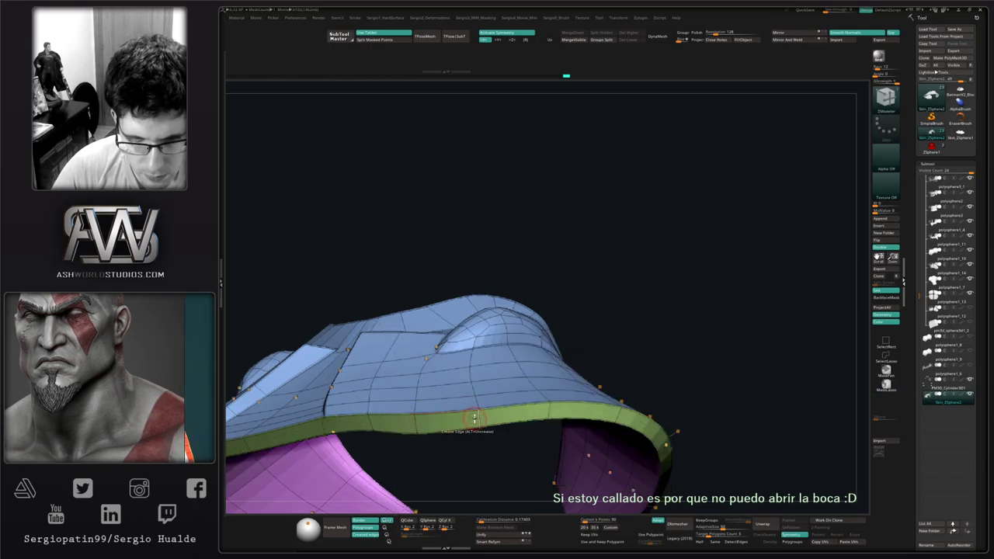
Show all parts again and reshape the shoulder panels' lower front edge with an enlarged Move brush to follow the collar rim.
mouse_move(474, 415)
ctrl+right_down()
mouse_move(461, 358)
mouse_move(466, 444)
mouse_move(502, 375)
mouse_move(495, 367)
ctrl+right_up()
key(alt+s)
key(b)
key(m)
key(v)
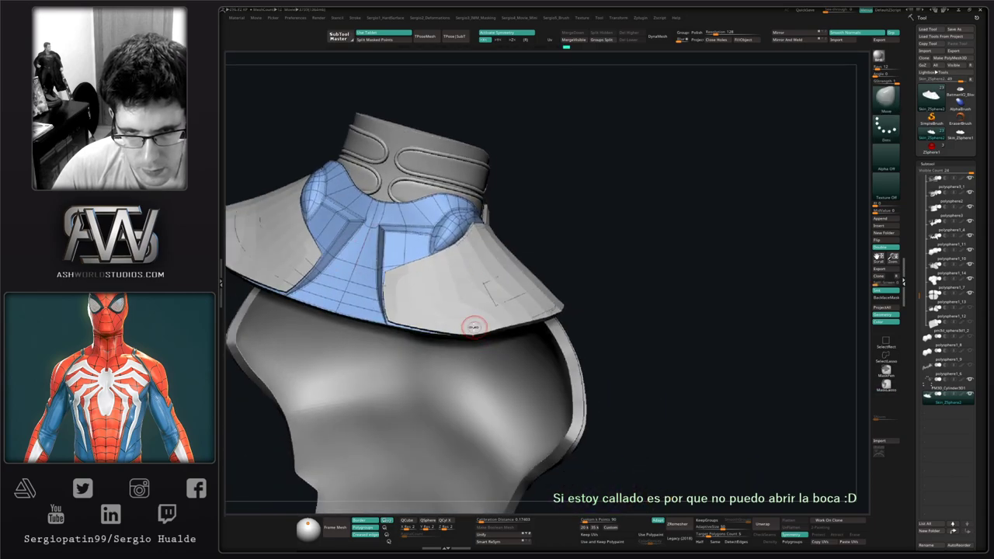
key(bracketright)
right_drag(389, 328, 410, 310)
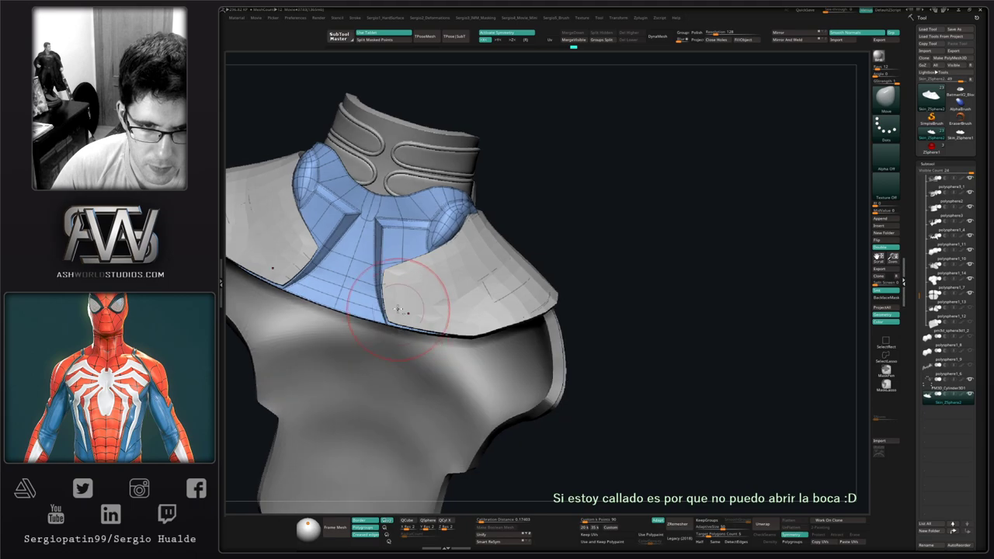
alt+click(392, 310)
mouse_move(392, 314)
mouse_down()
mouse_move(426, 334)
mouse_move(475, 334)
mouse_up()
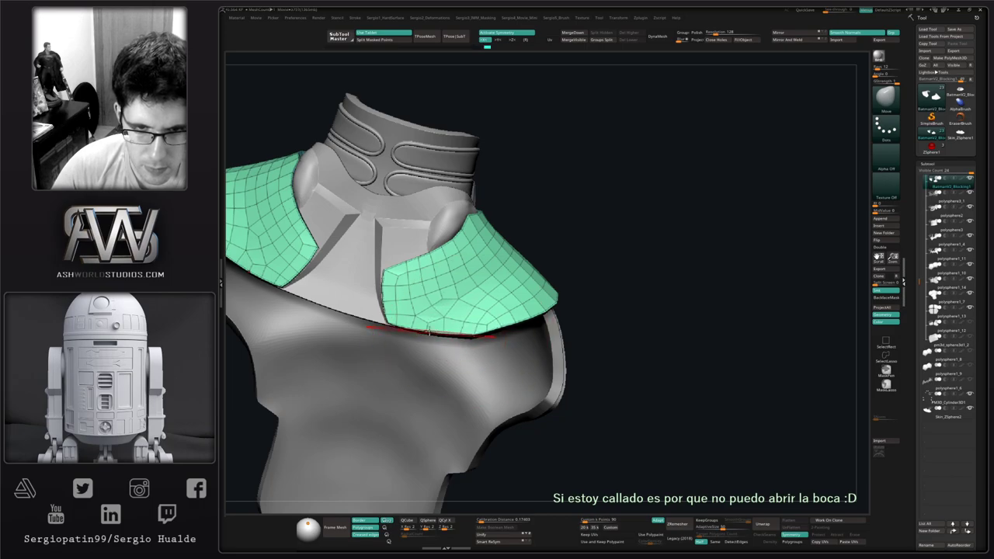
Select the collar skin mesh and examine its thickened rim and inner side from below.
right_drag(428, 327, 521, 345)
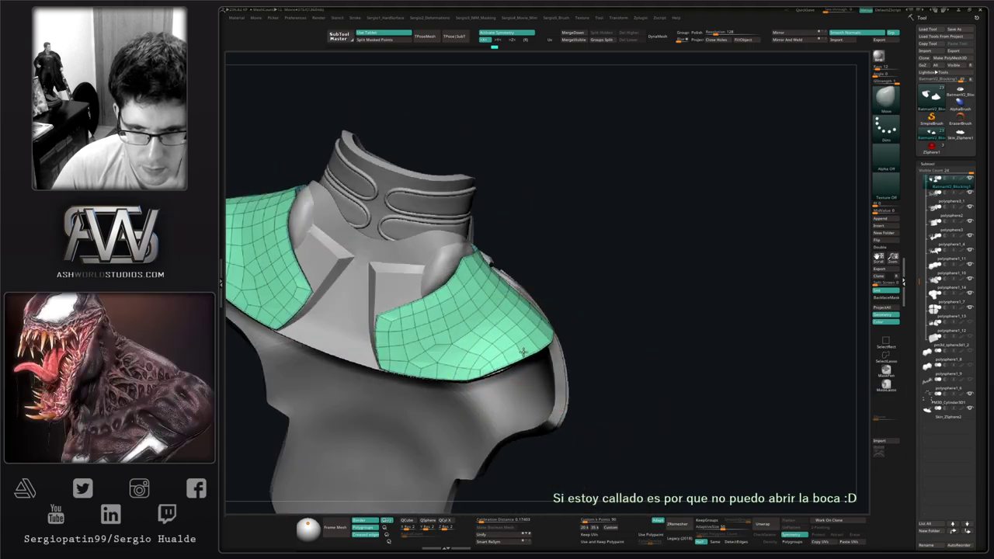
mouse_move(524, 353)
right_down()
mouse_move(476, 366)
mouse_move(513, 289)
mouse_move(474, 258)
right_up()
key(ctrl)
alt+click(436, 299)
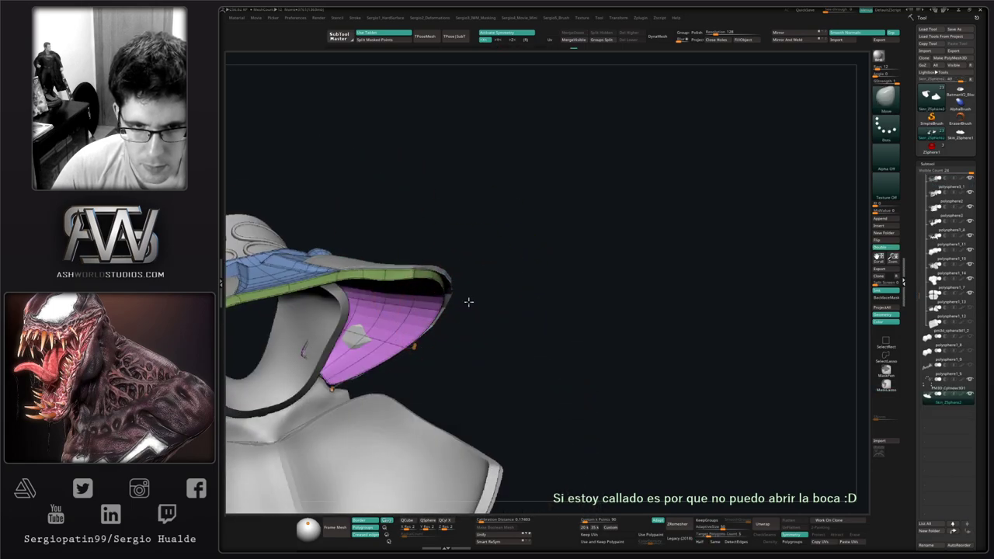
mouse_move(469, 303)
right_down()
mouse_move(453, 265)
mouse_move(443, 288)
right_up()
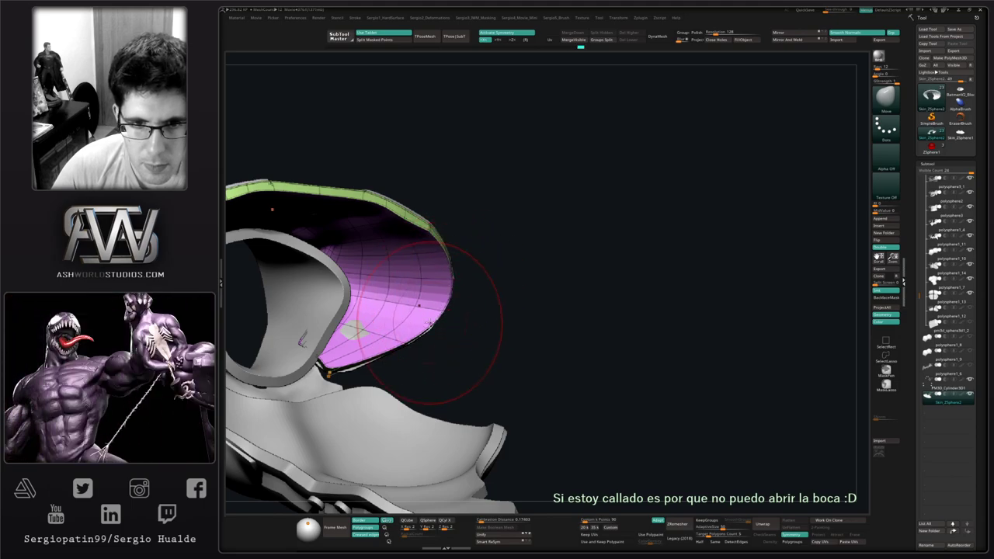
mouse_move(429, 324)
right_down()
mouse_move(418, 350)
mouse_move(437, 332)
right_up()
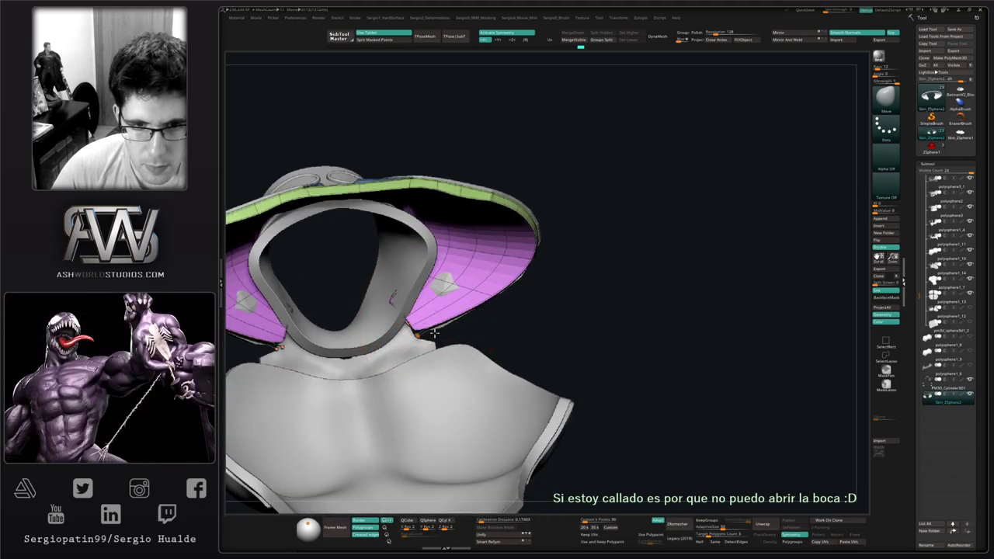
right_drag(439, 323, 431, 328)
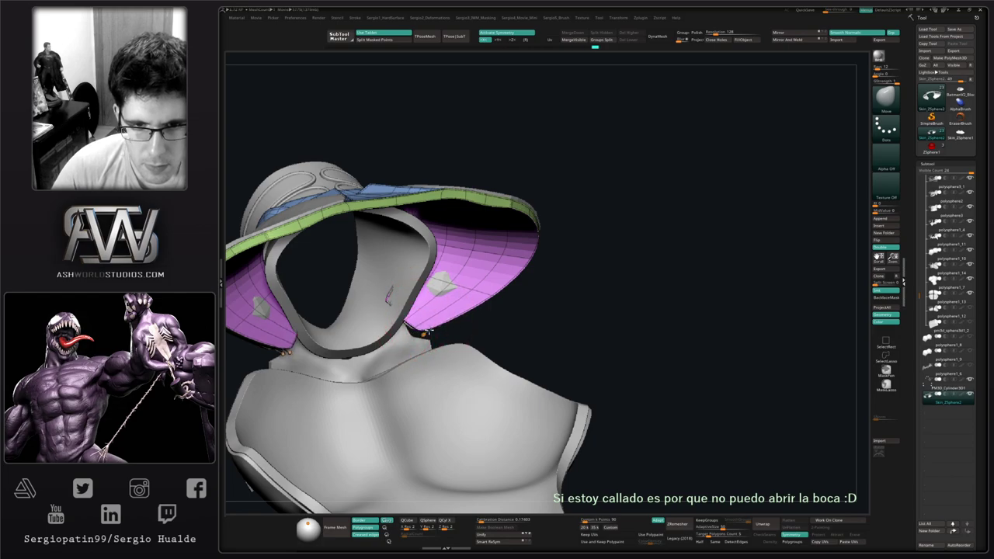
mouse_move(427, 333)
right_down()
mouse_move(412, 359)
mouse_move(365, 369)
mouse_move(342, 388)
mouse_move(442, 333)
mouse_move(485, 329)
mouse_move(475, 376)
mouse_move(480, 330)
mouse_move(489, 330)
right_up()
Select the shoulder panels and resize the Move brush over their rear corner near the neck guard.
alt+click(460, 327)
key(s)
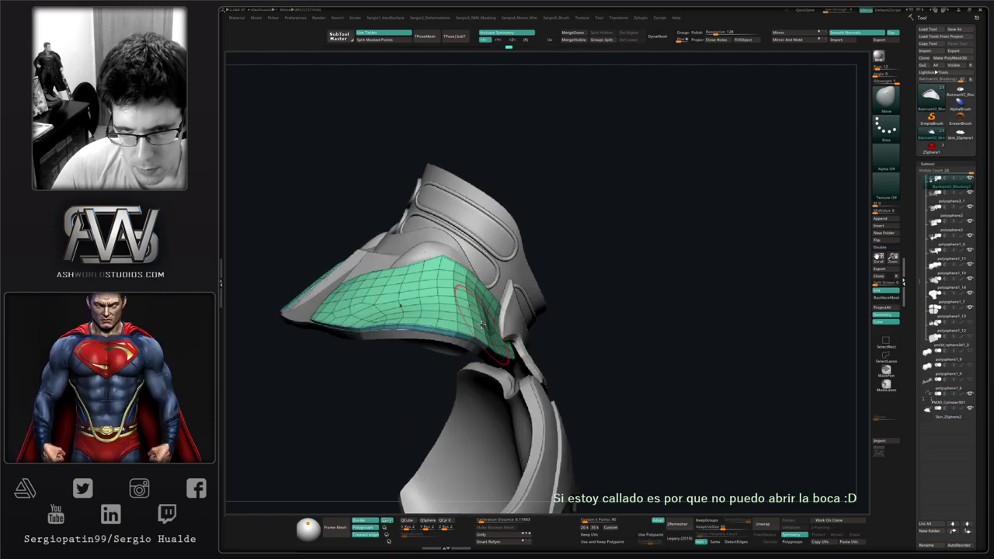
mouse_move(504, 328)
right_down()
mouse_move(483, 334)
mouse_move(475, 309)
mouse_move(464, 316)
mouse_move(482, 349)
mouse_move(505, 351)
right_up()
Hide the wireframe, reselect the collar skin mesh, and isolate it to review its smoothed side.
key(shift+f)
mouse_move(505, 351)
ctrl+right_down()
mouse_move(491, 333)
mouse_move(468, 333)
mouse_move(472, 321)
mouse_move(447, 382)
mouse_move(513, 337)
mouse_move(460, 311)
mouse_move(424, 330)
mouse_move(450, 320)
mouse_move(497, 353)
ctrl+right_up()
alt+click(456, 328)
key(alt+s)
mouse_move(471, 306)
right_down()
mouse_move(469, 259)
mouse_move(498, 235)
right_up()
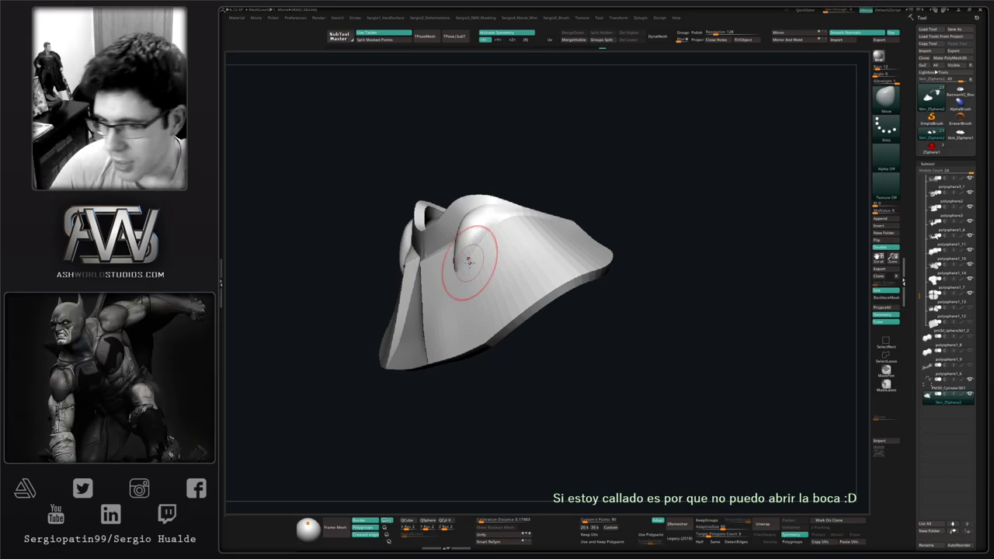
Isolate the collar skin mesh, show its wireframe, and set the ZModeler polygon action to QMesh with the Polyloop target.
mouse_move(478, 314)
alt+right_down()
mouse_move(442, 301)
mouse_move(500, 308)
mouse_move(506, 291)
alt+right_up()
key(alt+s)
key(shift+f)
key(ctrl+shift+s)
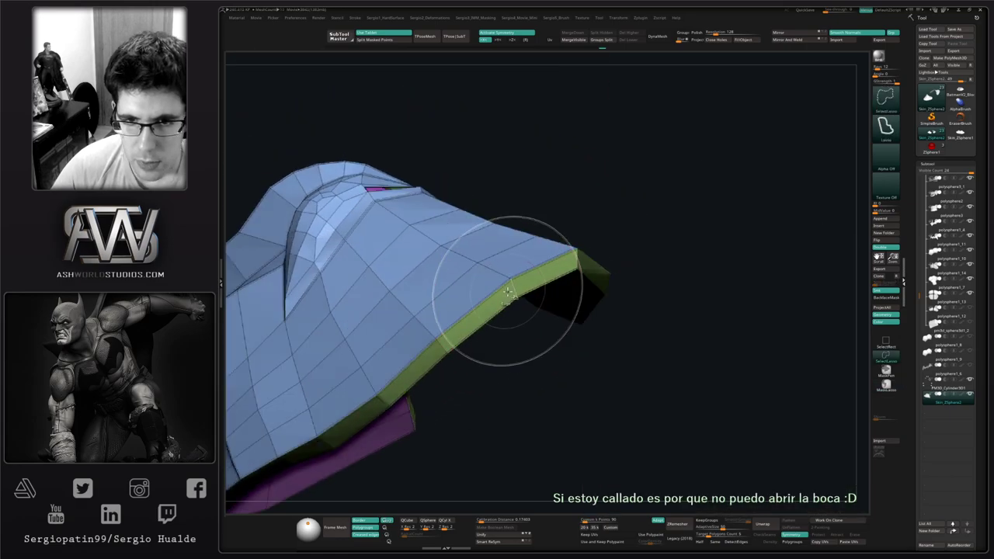
key(s)
key(space)
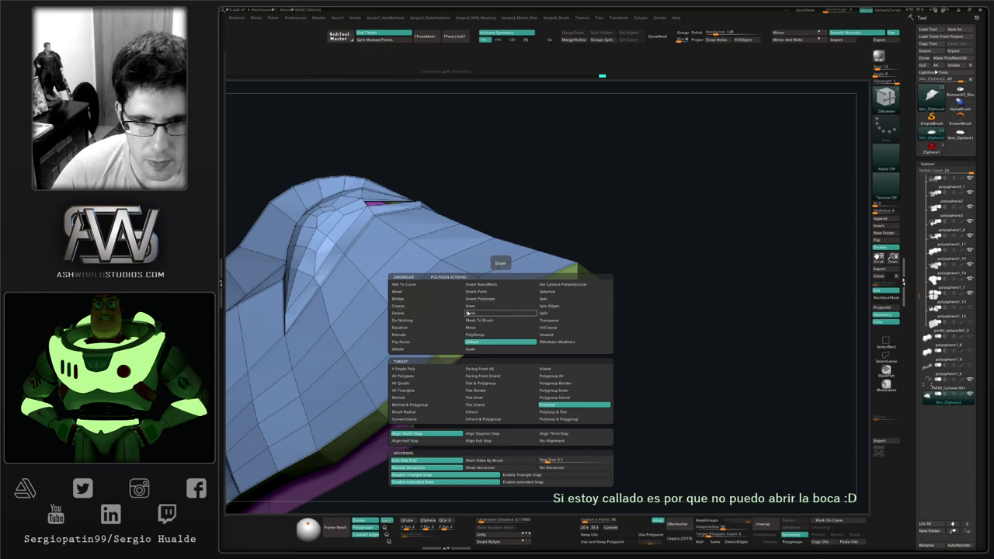
click(450, 320)
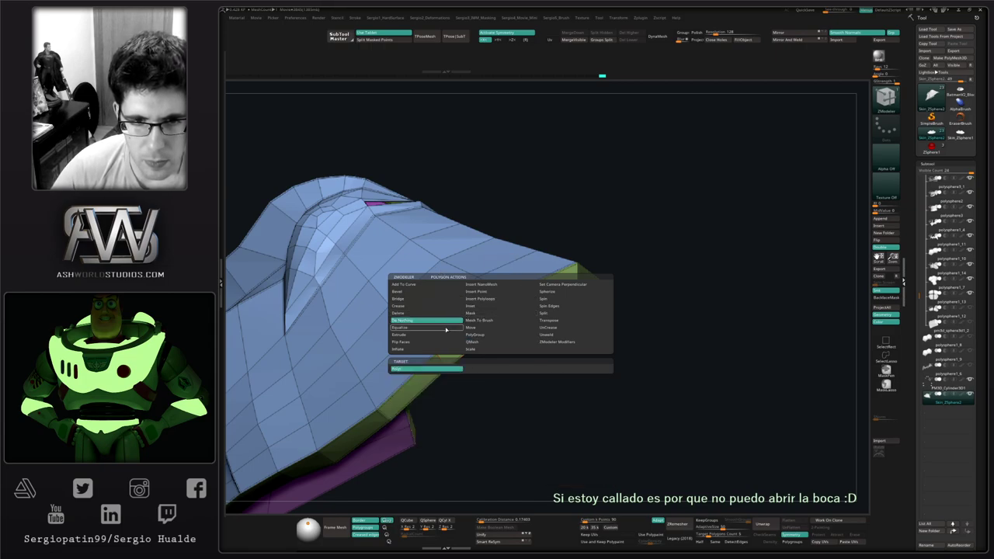
click(494, 307)
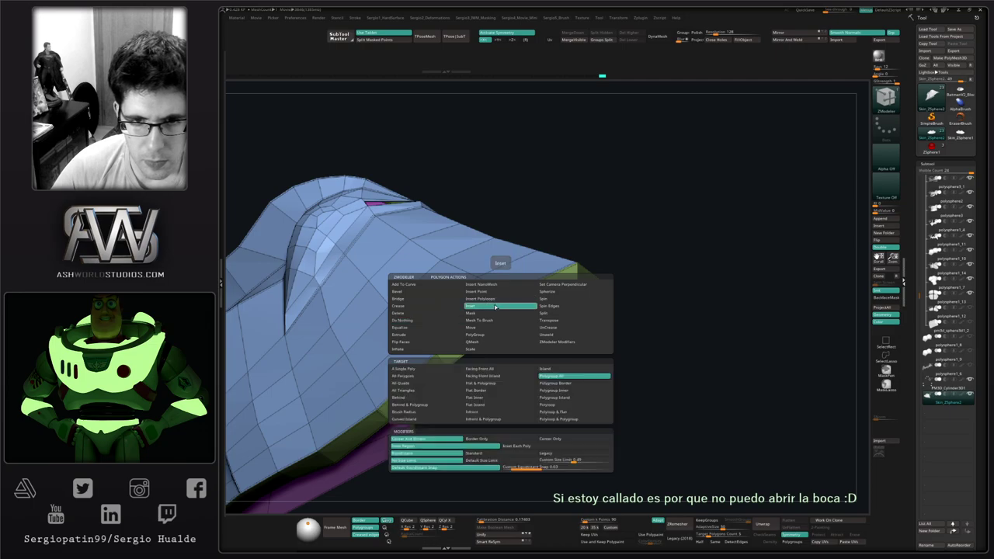
click(473, 342)
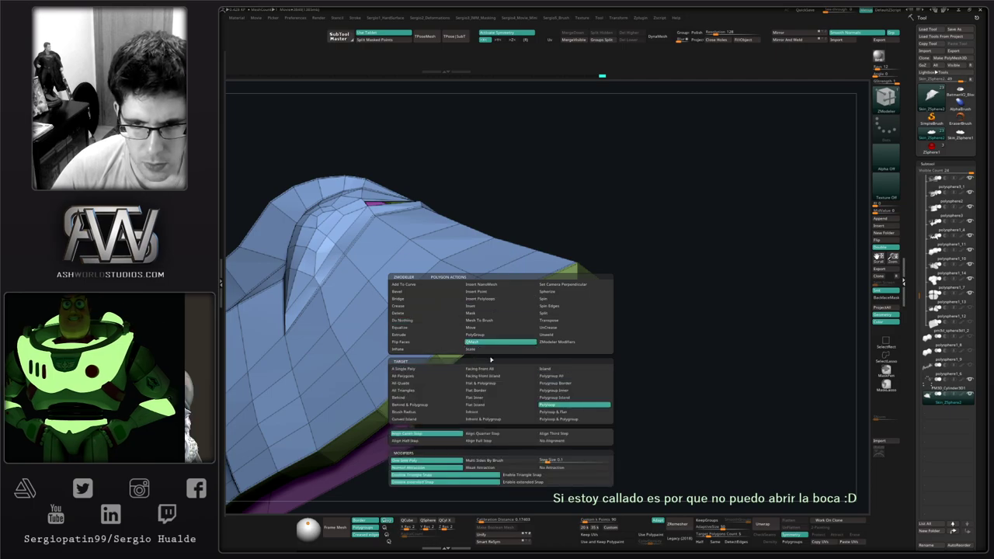
Set the ZModeler edge action at the collar rim and turn on dynamic subdivision for the collar skin mesh.
right_drag(512, 314, 507, 323)
drag(498, 319, 519, 338)
ctrl+right_drag(519, 338, 506, 300)
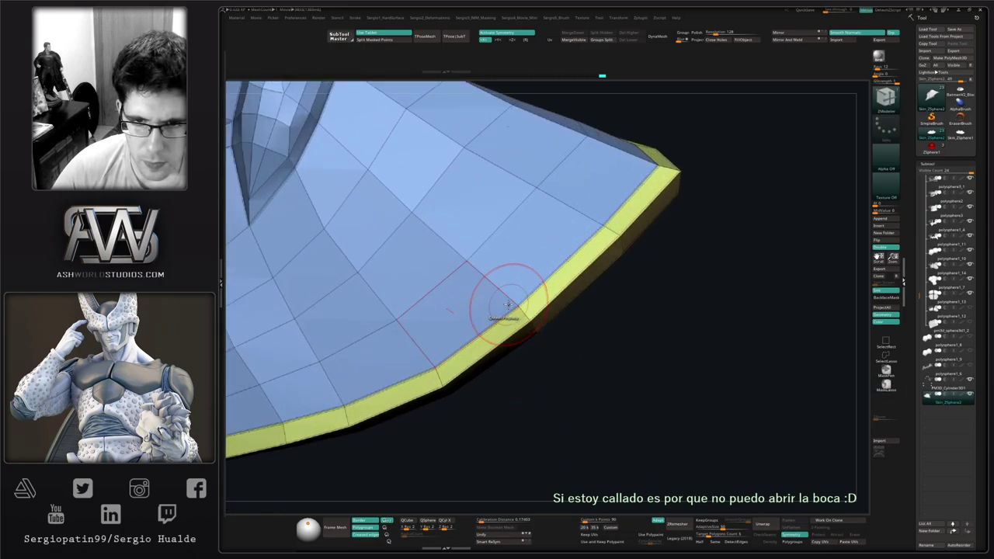
key(space)
click(509, 306)
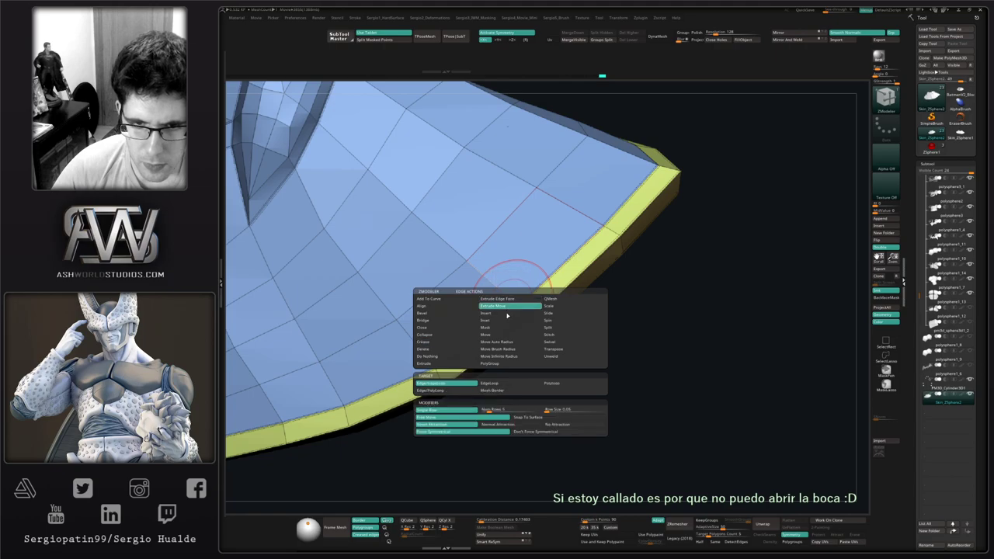
mouse_move(512, 303)
right_down()
mouse_move(528, 312)
mouse_move(517, 307)
right_up()
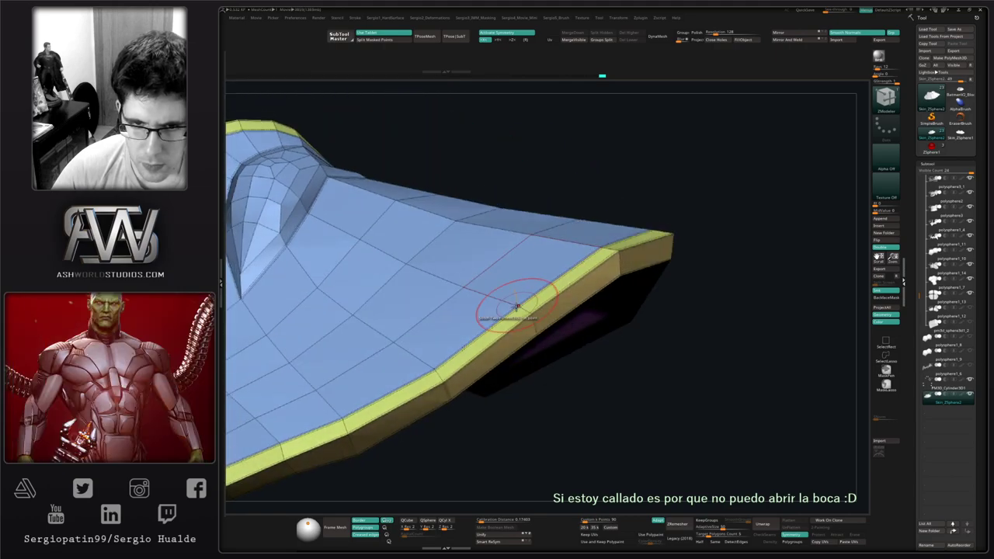
key(d)
Insert an edge loop along the thickened rim, close to its inner edge, with ZModeler's Insert action.
key(space)
click(513, 344)
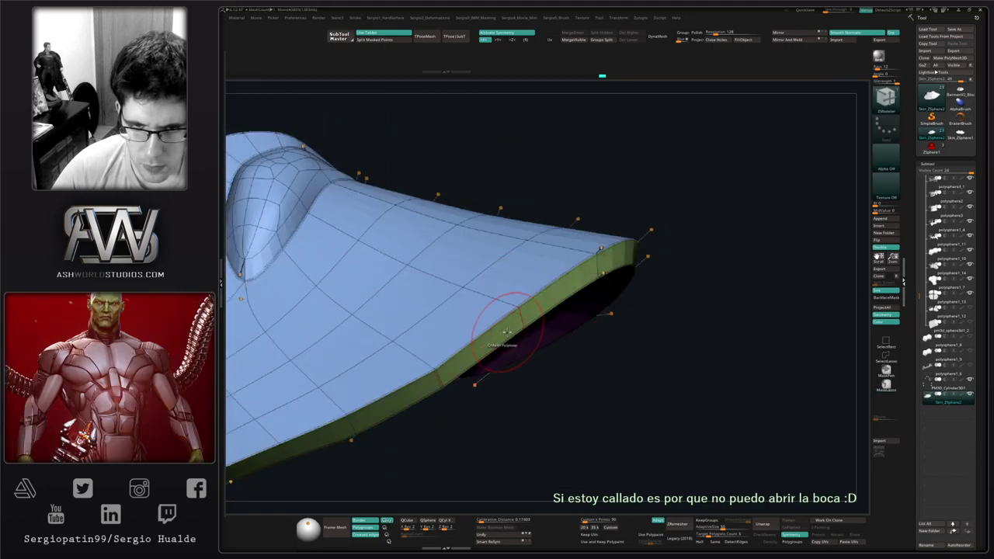
right_drag(519, 340, 510, 300)
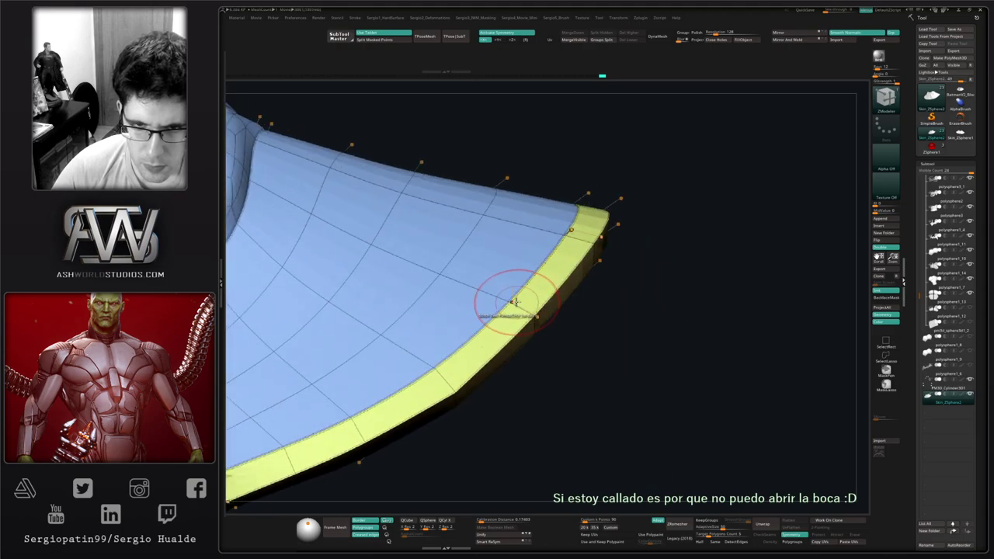
key(space)
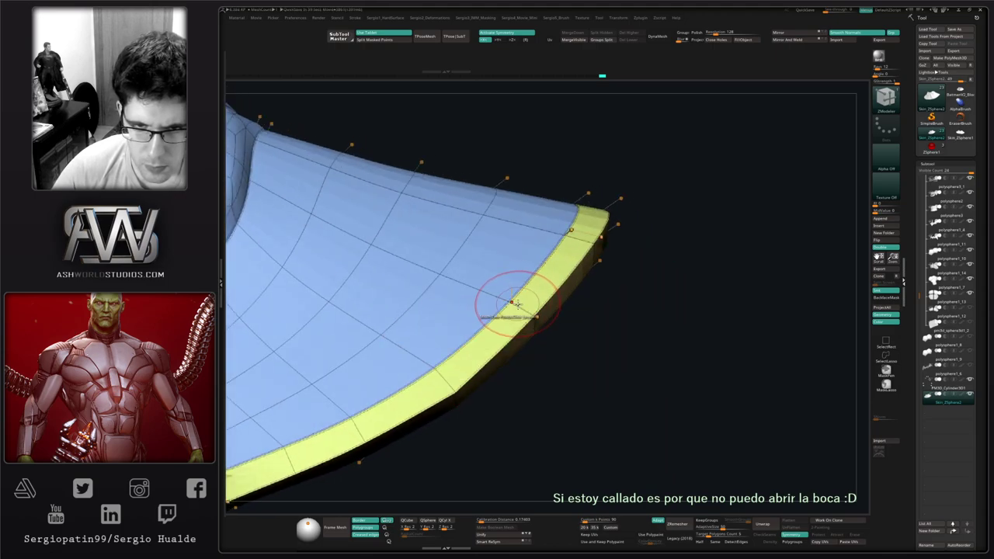
key(space)
click(507, 317)
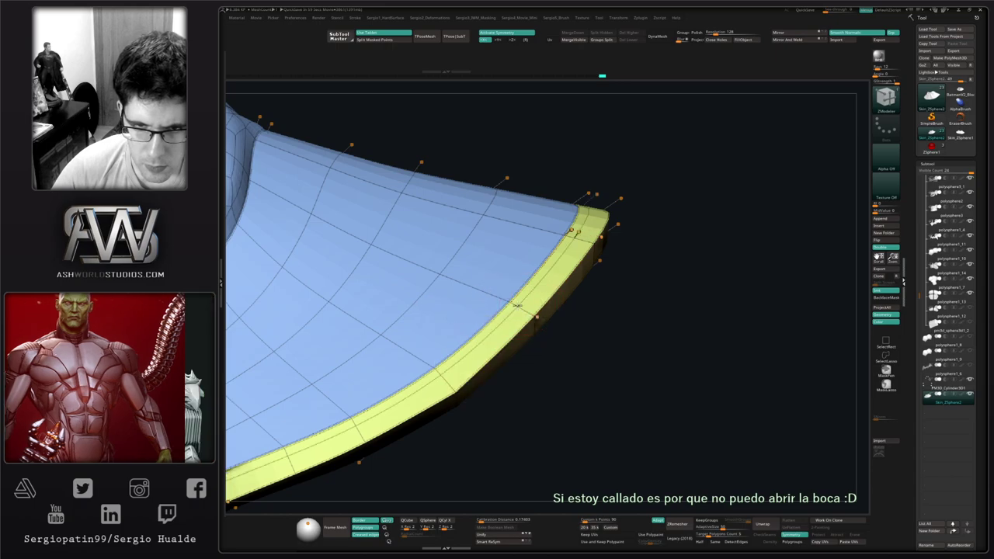
Pull the narrow polyloop beside the rim's inner edge with QMesh to form a thin raised border, and hide the wireframe.
ctrl+right_drag(506, 309, 486, 337)
key(space)
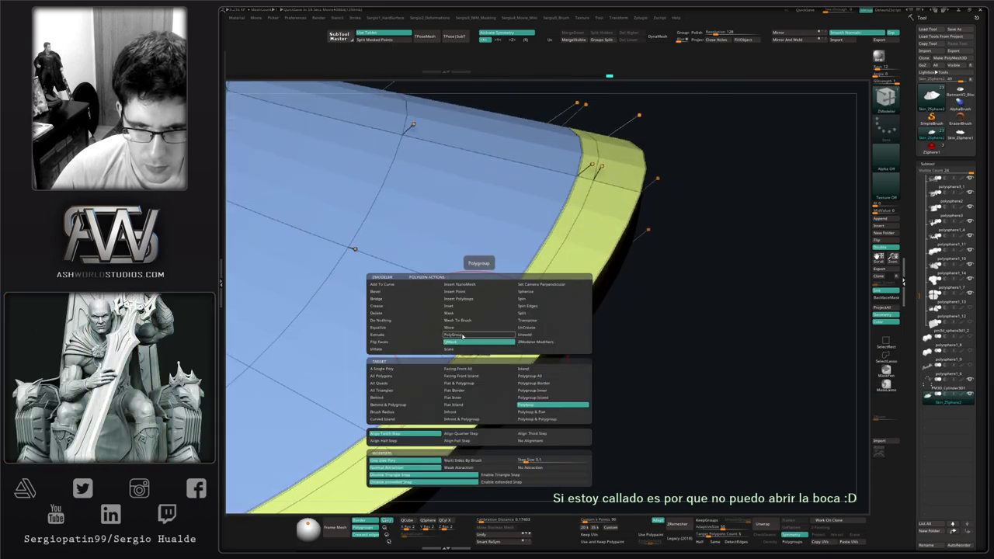
click(498, 341)
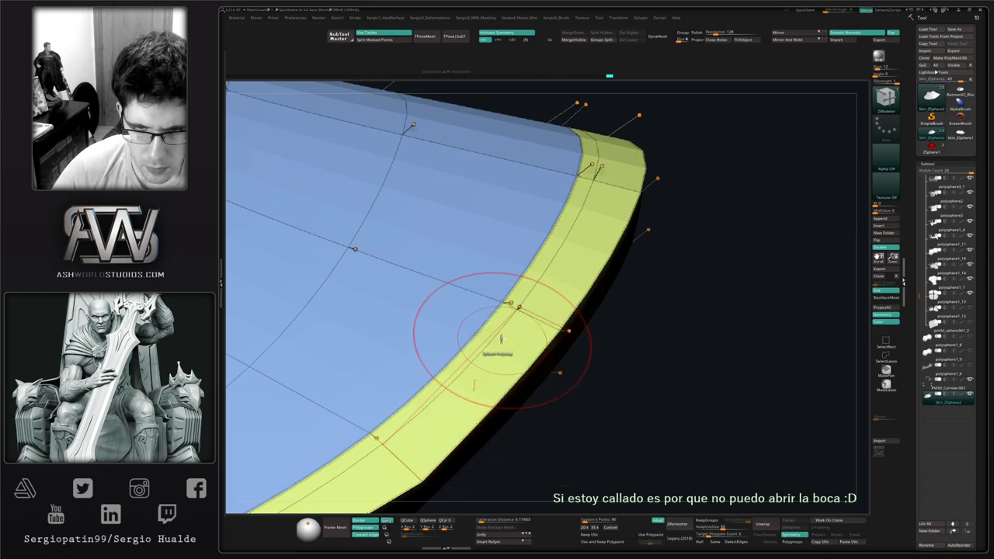
right_drag(481, 338, 480, 362)
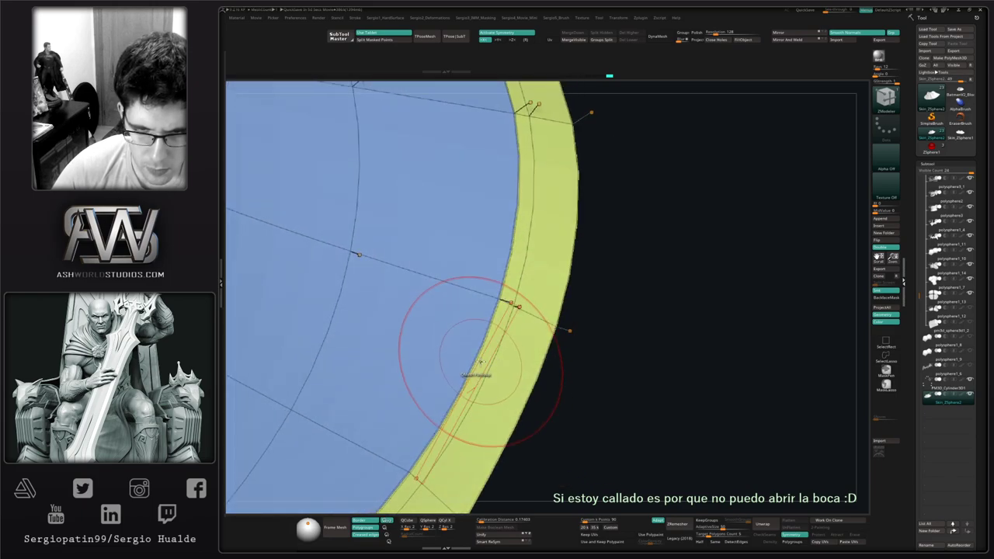
drag(483, 361, 473, 370)
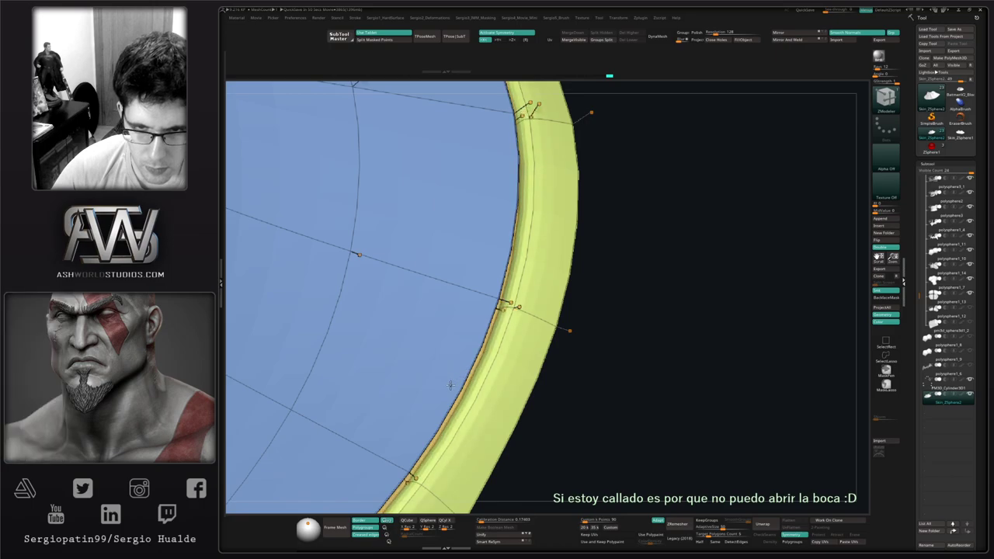
right_drag(473, 371, 507, 335)
key(shift+f)
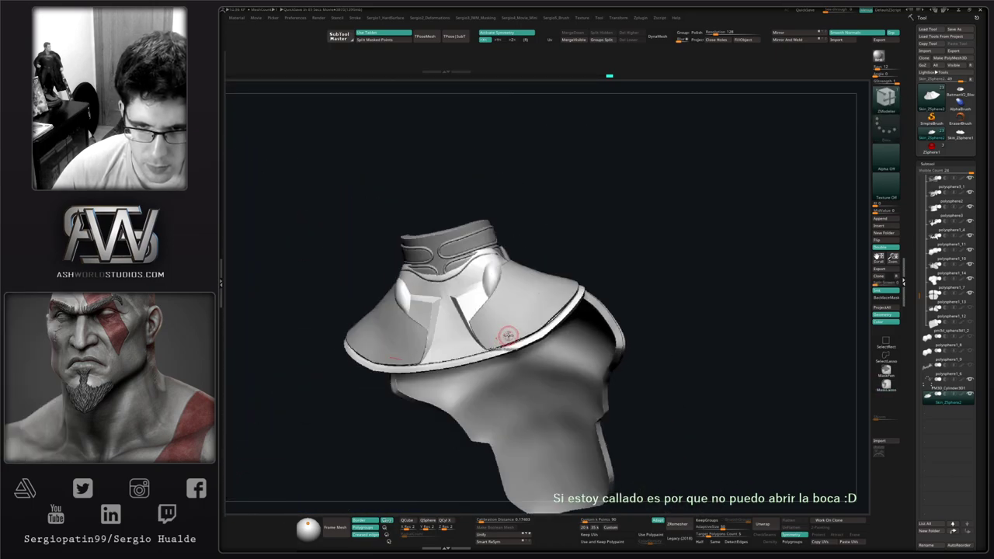
Adjust the collar skin mesh's side and front rim below the shoulder panels with the Move brush.
key(b)
key(c)
key(l)
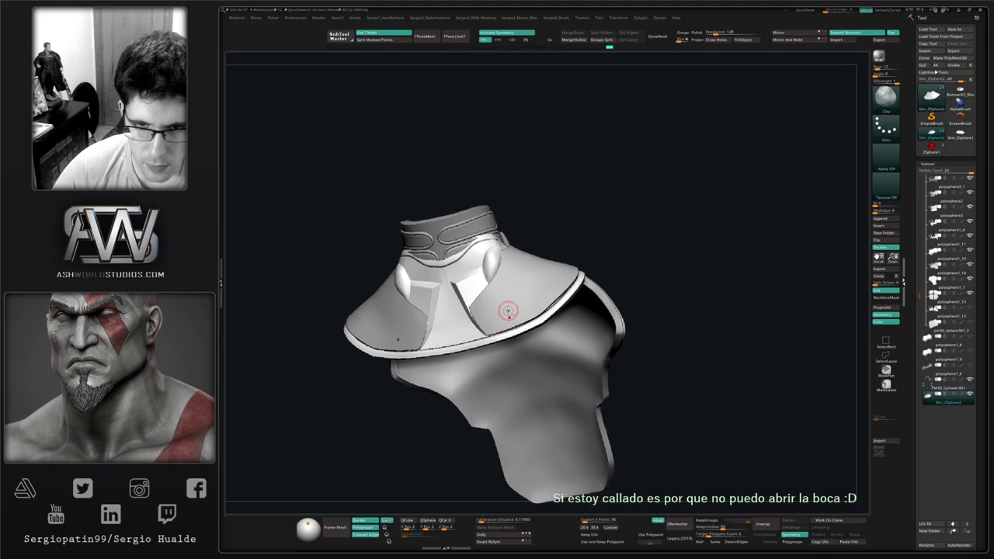
key(b)
key(m)
key(v)
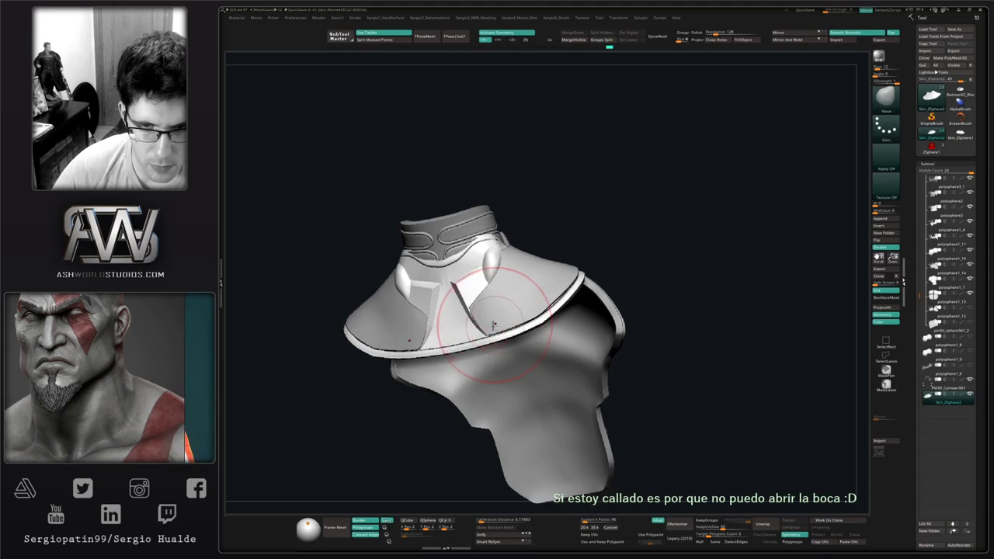
mouse_move(485, 325)
right_down()
mouse_move(502, 395)
mouse_move(535, 356)
mouse_move(534, 330)
right_up()
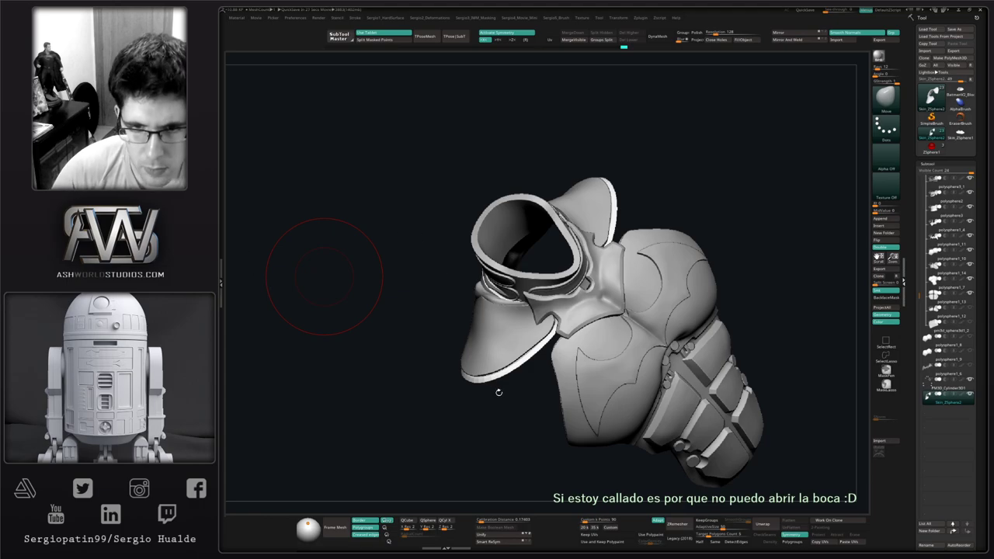
drag(499, 393, 528, 374)
right_drag(515, 374, 504, 388)
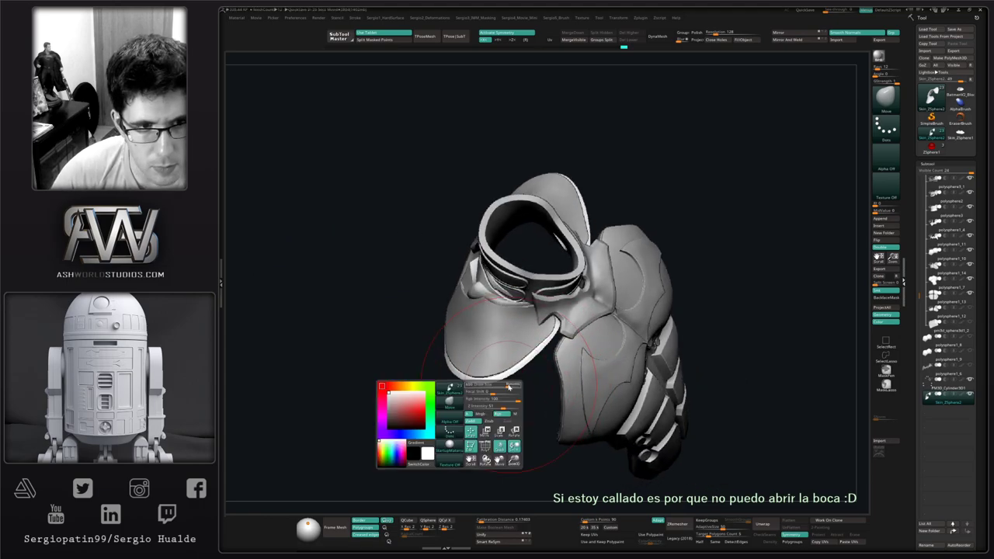
drag(512, 375, 523, 363)
mouse_move(460, 384)
right_down()
mouse_move(493, 381)
mouse_move(450, 381)
mouse_move(429, 351)
right_up()
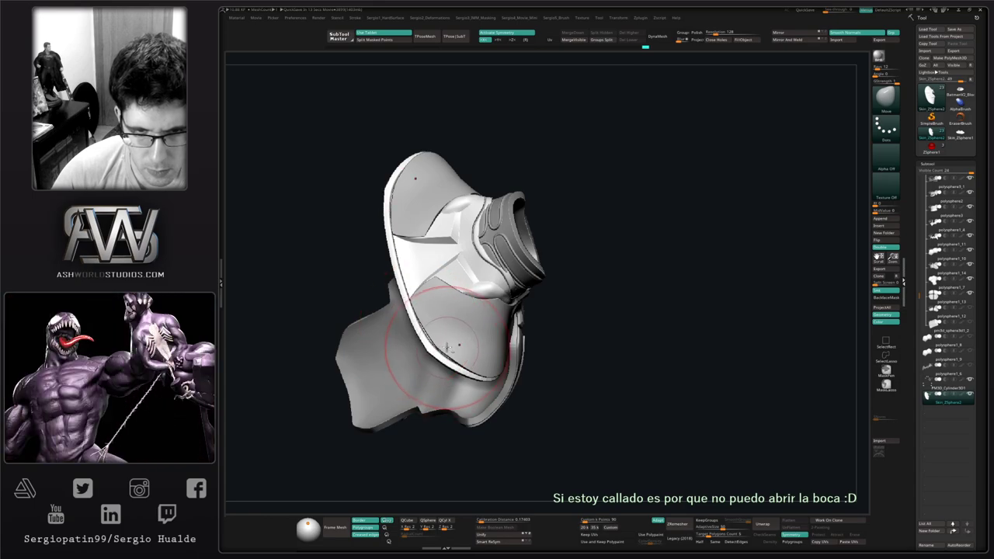
Select the shoulder panels and reshape their outer edge with the Move brush to sit against the collar rim.
alt+click(459, 350)
right_drag(459, 352, 431, 323)
mouse_move(431, 323)
mouse_down()
mouse_move(436, 338)
mouse_move(417, 298)
mouse_up()
mouse_move(417, 297)
right_down()
mouse_move(445, 365)
mouse_move(427, 373)
right_up()
right_drag(496, 358, 541, 314)
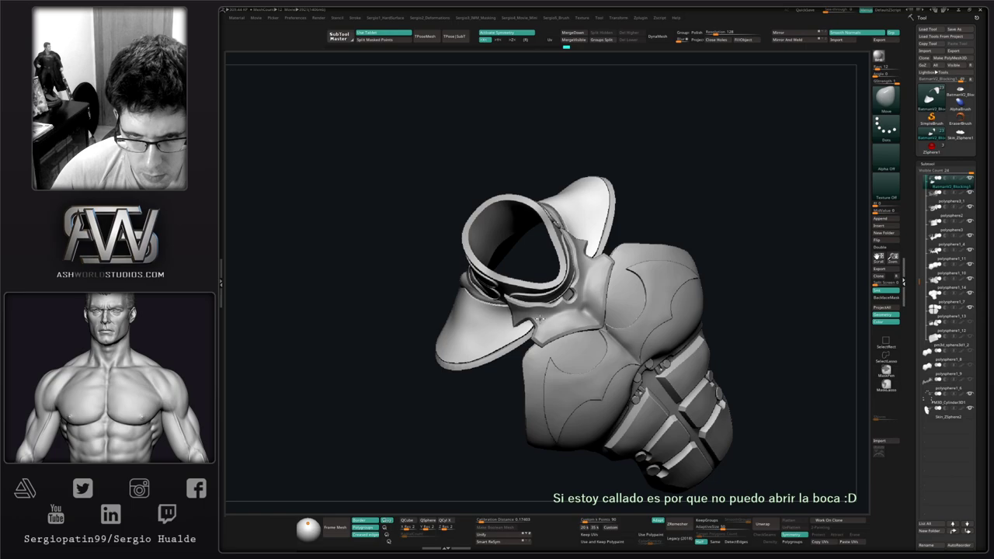
Isolate the shoulder panels to examine their topology, and show all parts again to check the fit at the rim.
mouse_move(520, 326)
ctrl+right_down()
mouse_move(526, 379)
mouse_move(526, 314)
ctrl+right_up()
key(alt+s)
key(shift+f)
key(shift+f)
ctrl+right_drag(522, 359, 536, 325)
key(alt+s)
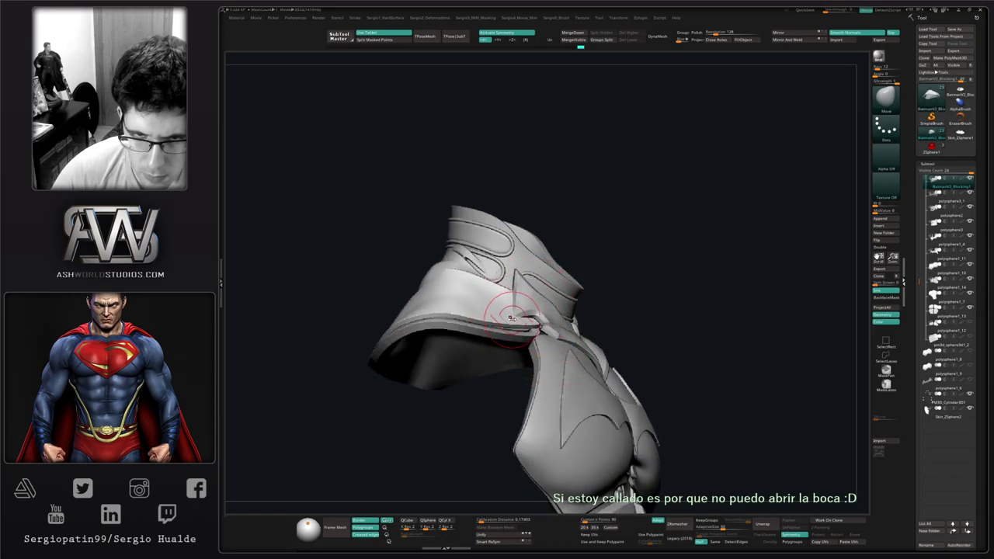
mouse_move(510, 320)
right_down()
mouse_move(528, 338)
mouse_move(535, 333)
right_up()
key(alt+shift+s)
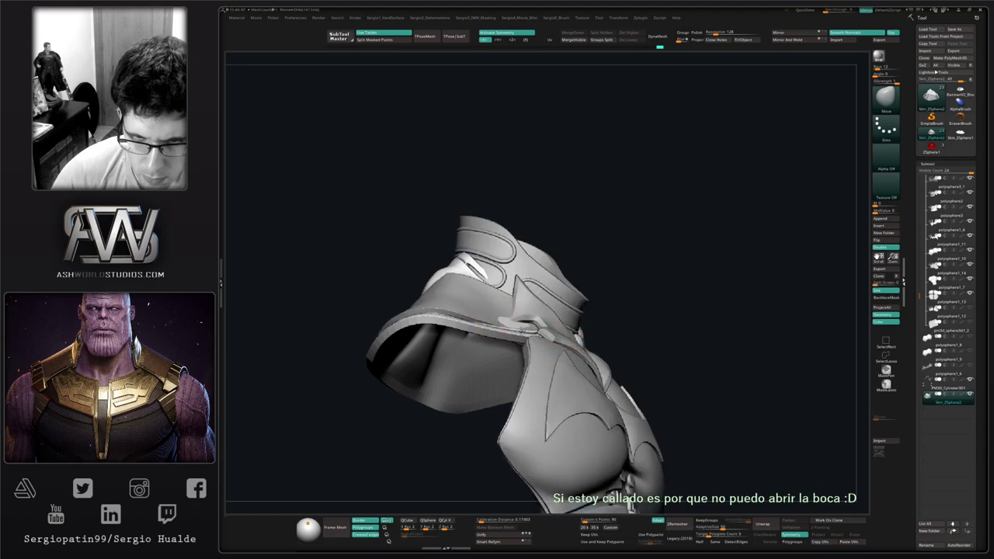
Reselect the shoulder panels and isolate them briefly to examine their front tips beside the chest armour.
alt+click(489, 301)
mouse_move(489, 301)
right_down()
mouse_move(518, 325)
mouse_move(516, 353)
mouse_move(524, 354)
mouse_move(529, 320)
right_up()
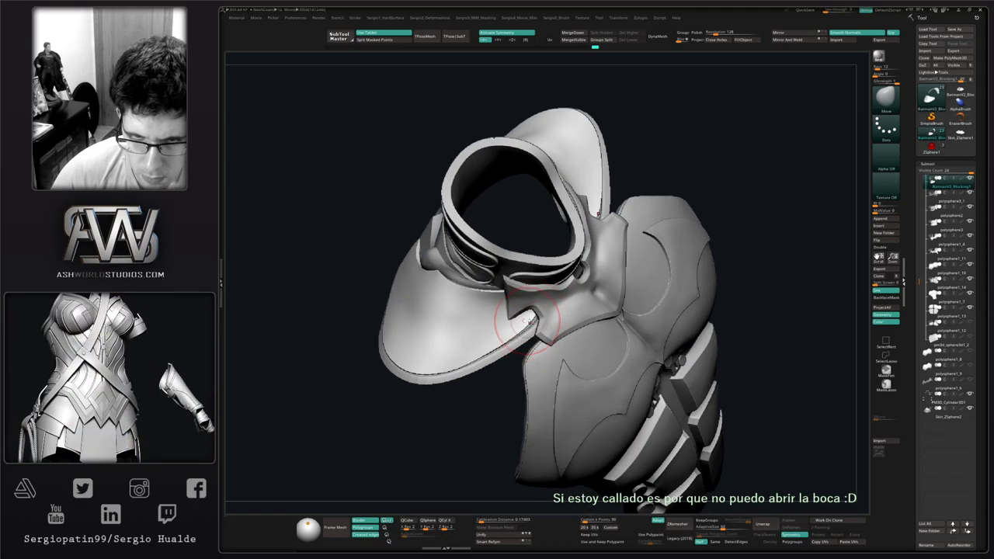
ctrl+shift+click(531, 320)
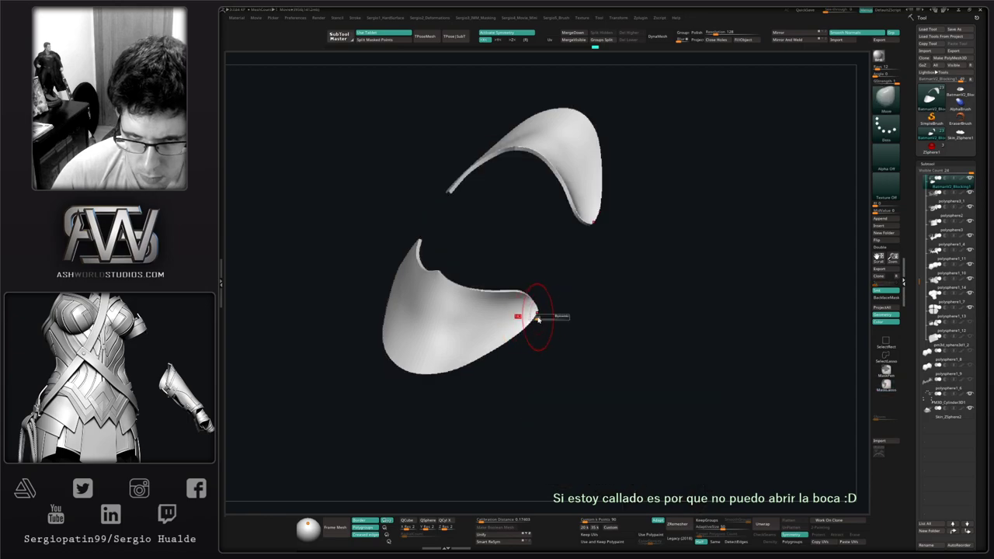
ctrl+shift+click(537, 319)
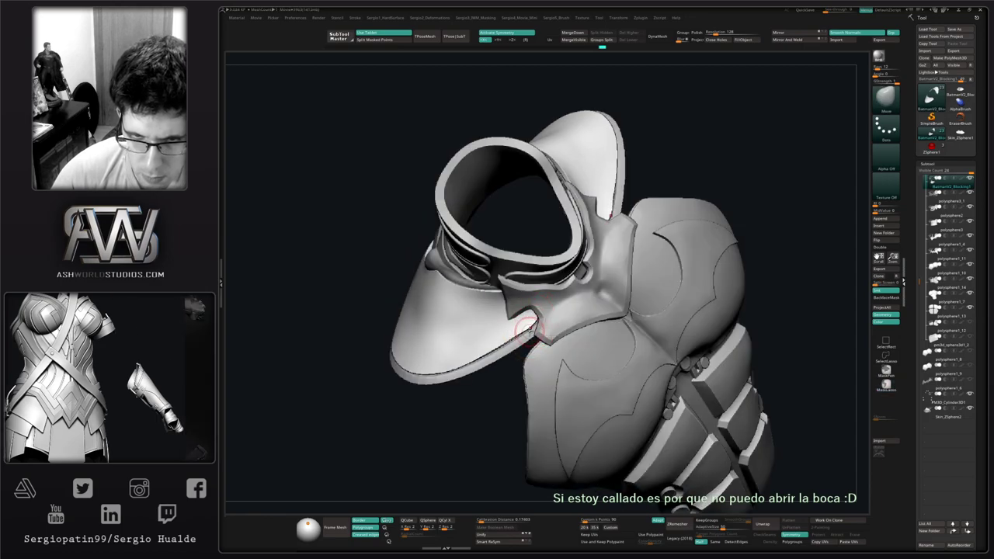
mouse_move(526, 335)
right_down()
mouse_move(526, 312)
mouse_move(520, 325)
mouse_move(553, 353)
mouse_move(428, 318)
mouse_move(470, 349)
mouse_move(506, 333)
mouse_move(496, 379)
mouse_move(458, 357)
mouse_move(455, 399)
right_up()
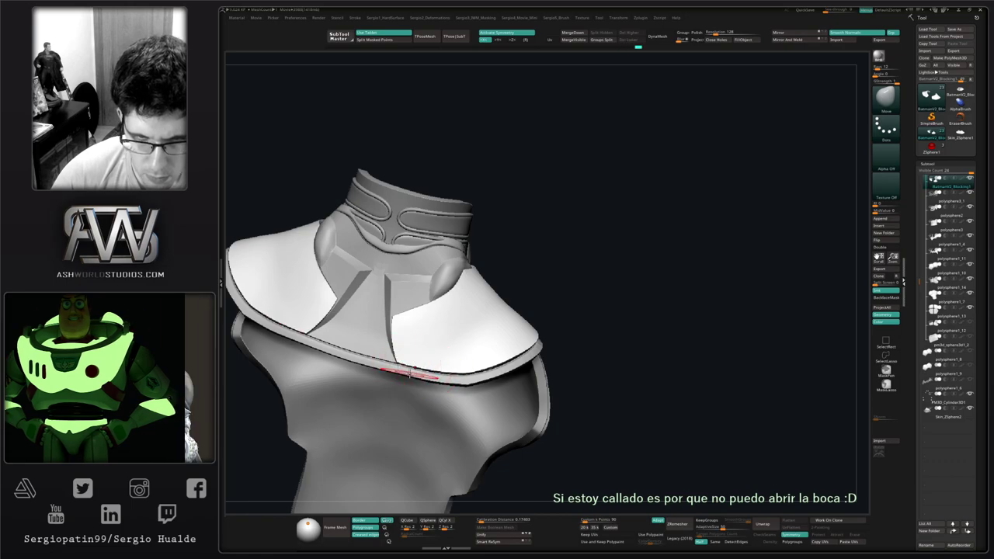
Nudge the shoulder panels' lower rear corner beside the central back plate with the Move brush.
mouse_move(399, 361)
right_down()
mouse_move(400, 373)
mouse_move(396, 346)
right_up()
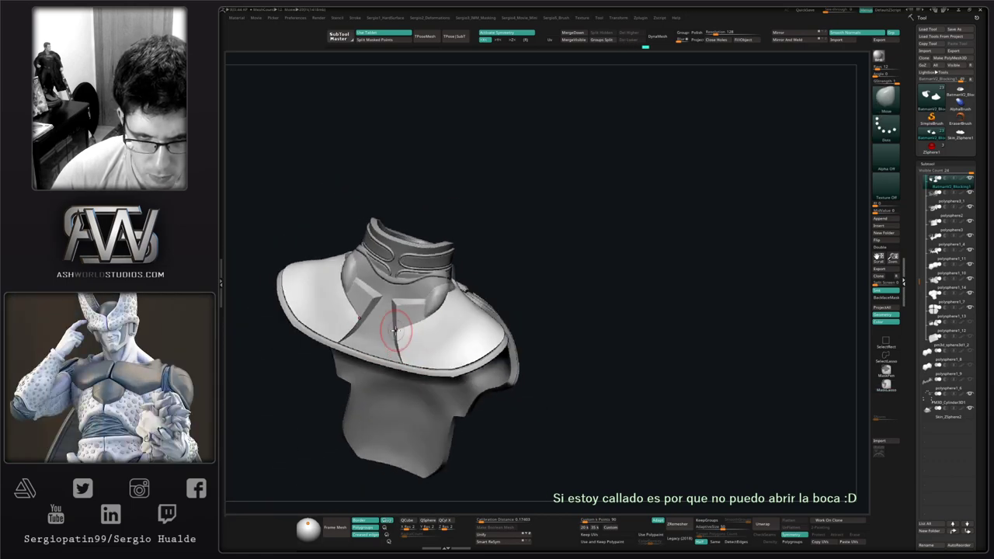
mouse_move(406, 355)
ctrl+right_down()
mouse_move(412, 321)
mouse_move(475, 366)
mouse_move(551, 365)
ctrl+right_up()
drag(462, 364, 461, 368)
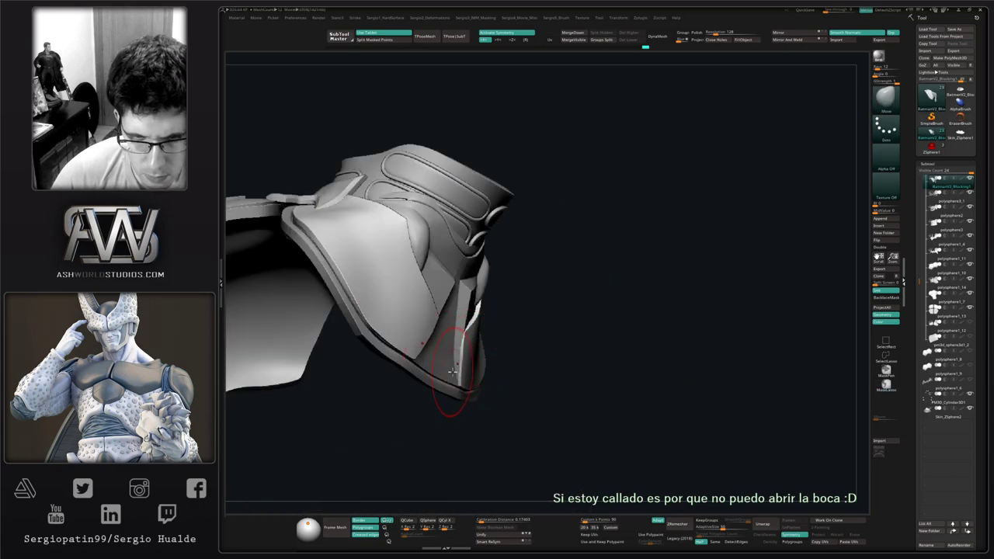
mouse_move(452, 372)
right_down()
mouse_move(422, 355)
mouse_move(452, 348)
right_up()
key(s)
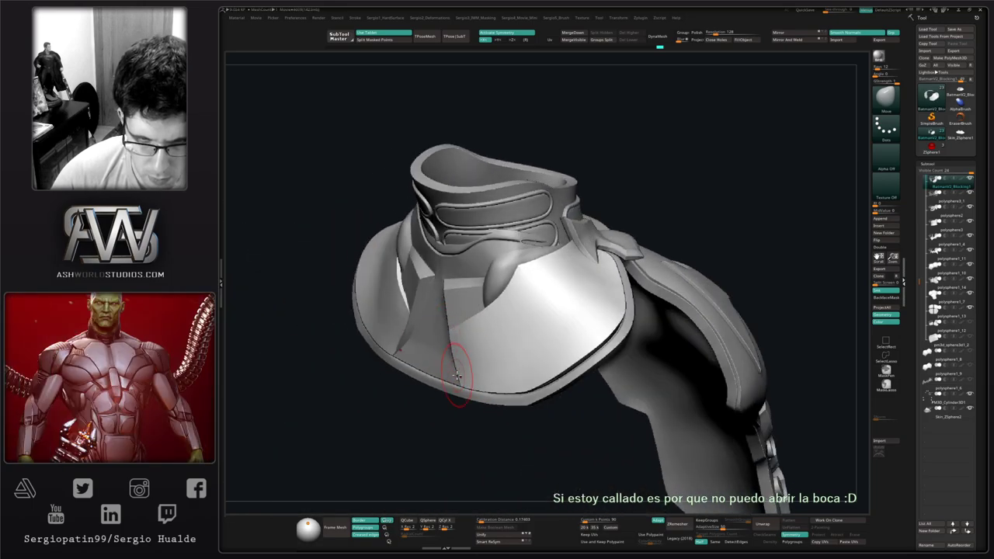
Resize the Move brush and reshape the shoulder panels' outer edge along the collar rim from below and the front.
right_drag(453, 369, 458, 260)
right_drag(510, 348, 512, 351)
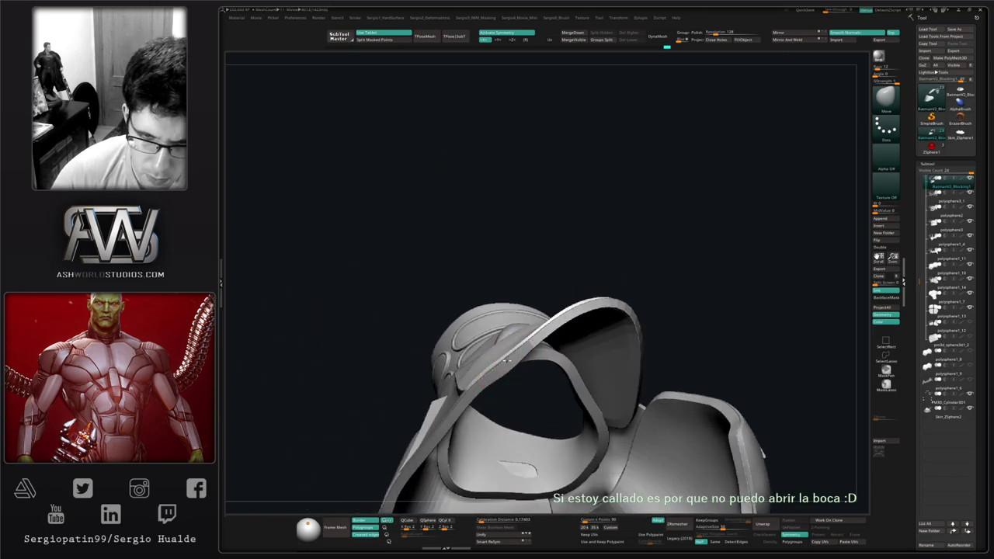
drag(474, 385, 480, 381)
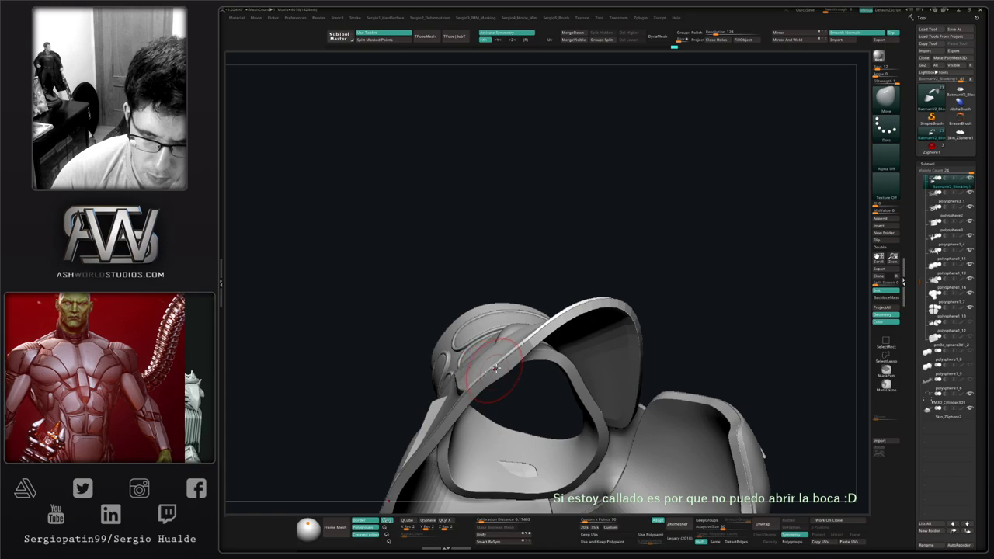
key(s)
mouse_move(542, 330)
mouse_down()
mouse_move(681, 311)
mouse_move(630, 309)
mouse_up()
mouse_move(630, 311)
right_down()
mouse_move(650, 341)
mouse_move(658, 334)
mouse_move(626, 330)
mouse_move(607, 289)
right_up()
mouse_move(607, 288)
mouse_down()
mouse_move(567, 308)
mouse_move(583, 300)
mouse_move(597, 314)
mouse_up()
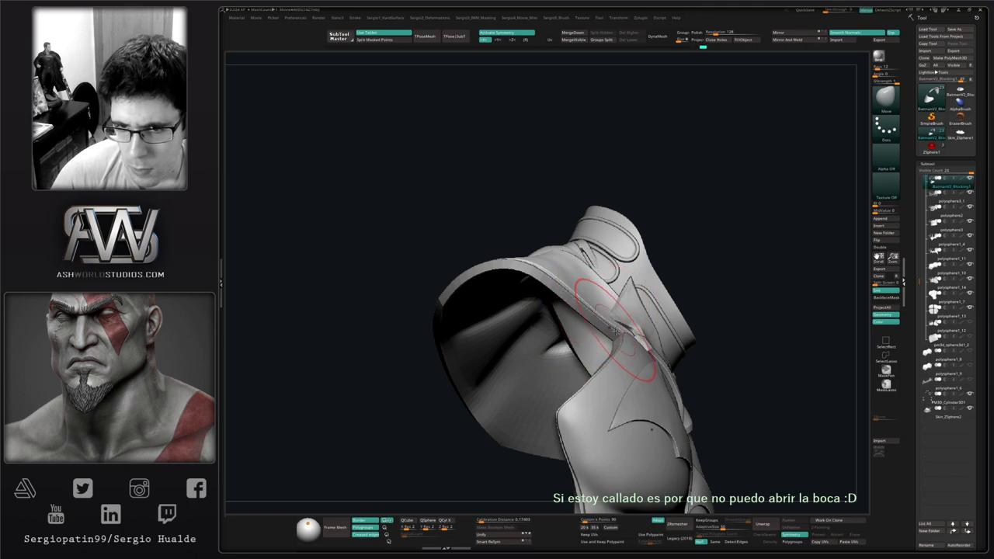
Pull the shoulder panels' outer edge against the collar rim near the tips beside the central back plate with the Move brush.
drag(619, 337, 629, 333)
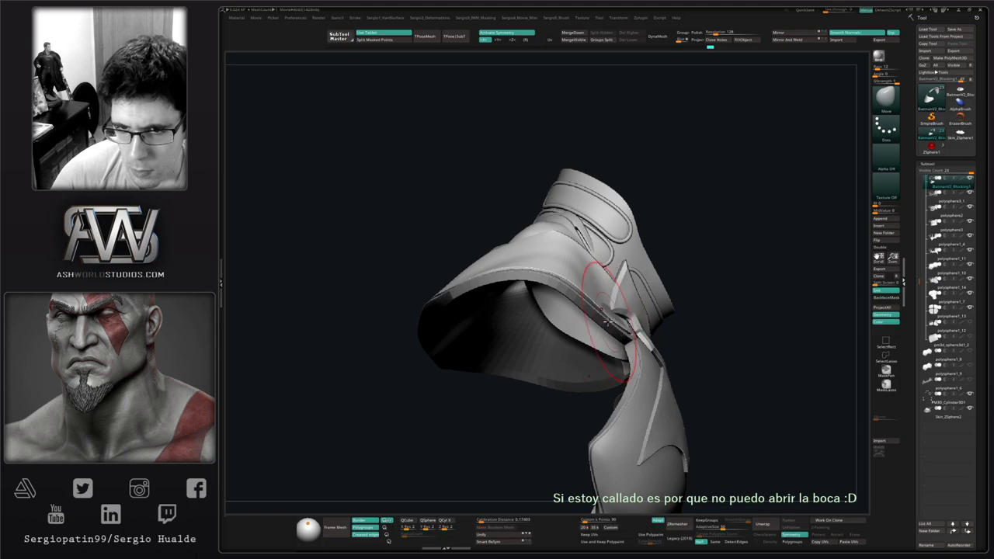
right_drag(588, 305, 582, 295)
drag(581, 295, 585, 284)
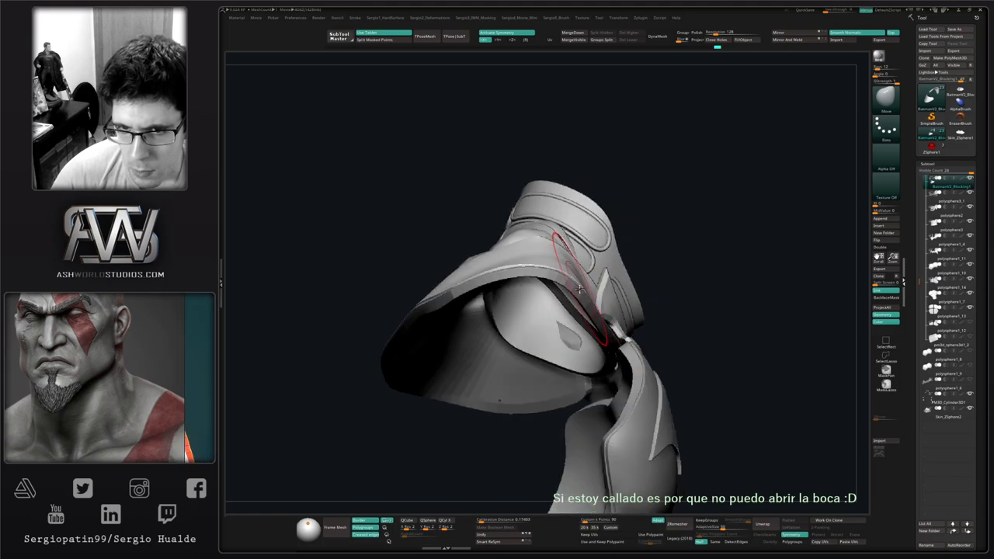
mouse_move(585, 285)
right_down()
mouse_move(577, 367)
mouse_move(561, 340)
mouse_move(618, 389)
right_up()
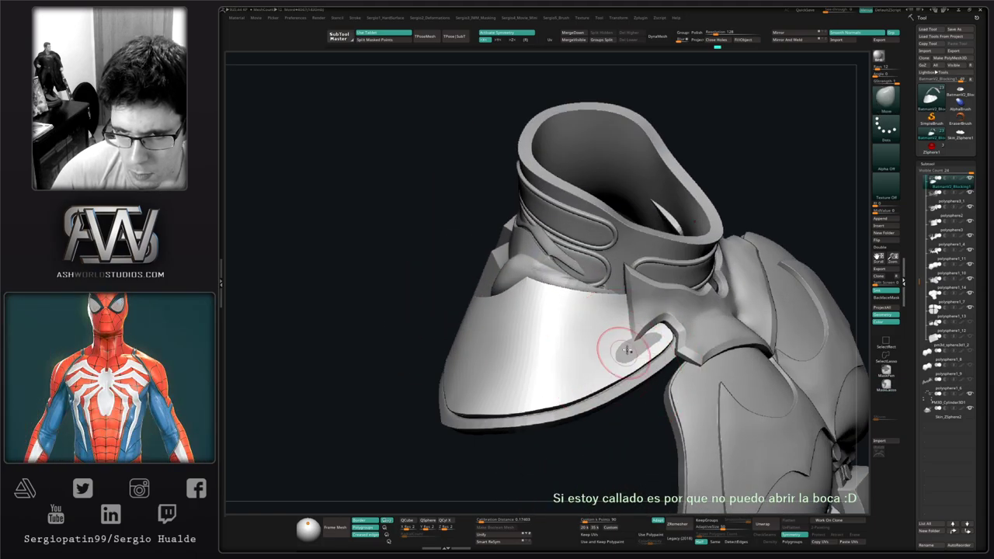
right_drag(617, 347, 630, 354)
Isolate the unsmoothed shoulder panels briefly, then examine their fit on the collar among all parts from above and the front.
key(shift+d)
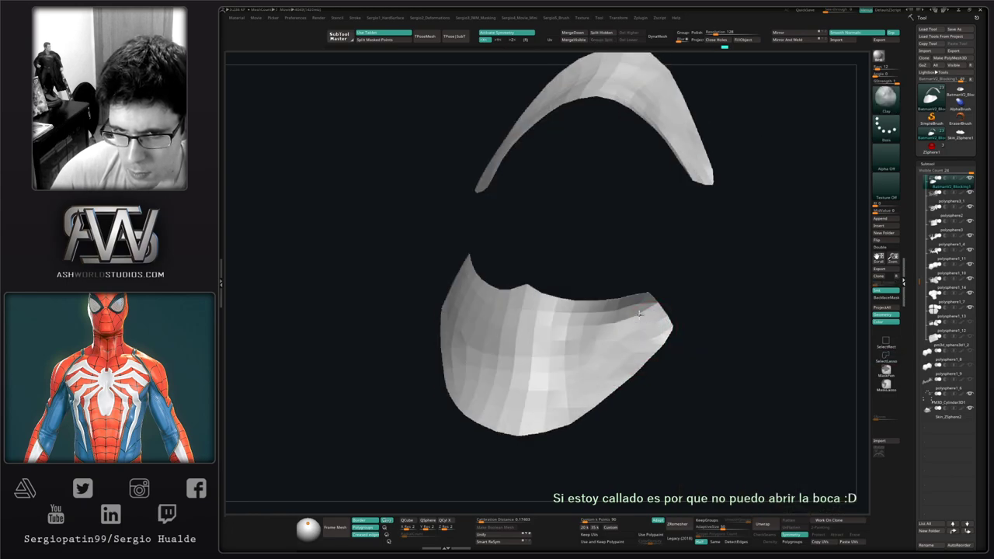
key(alt+s)
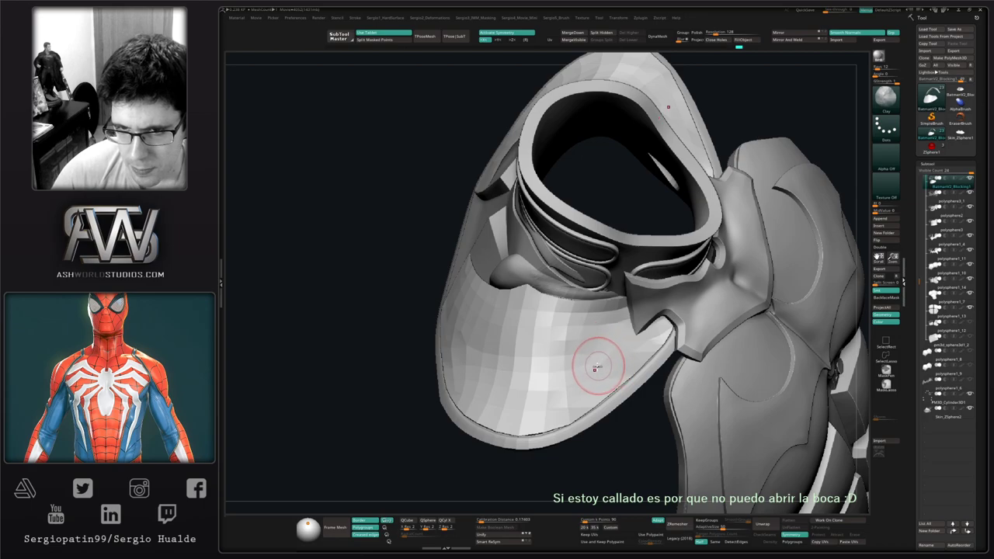
key(d)
right_drag(596, 409, 573, 334)
right_drag(573, 334, 644, 351)
alt+right_drag(573, 389, 589, 347)
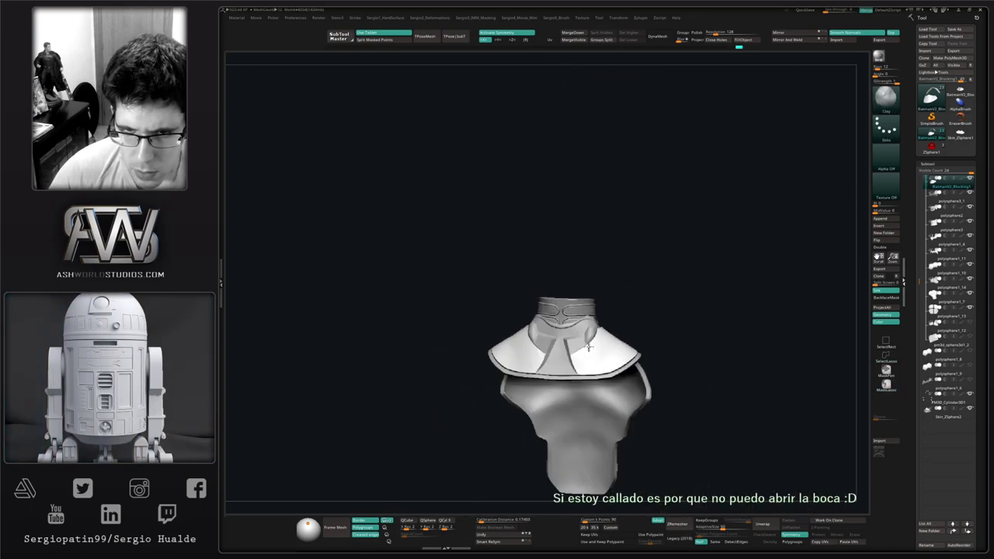
mouse_move(635, 264)
right_down()
mouse_move(670, 309)
mouse_move(661, 349)
mouse_move(608, 362)
right_up()
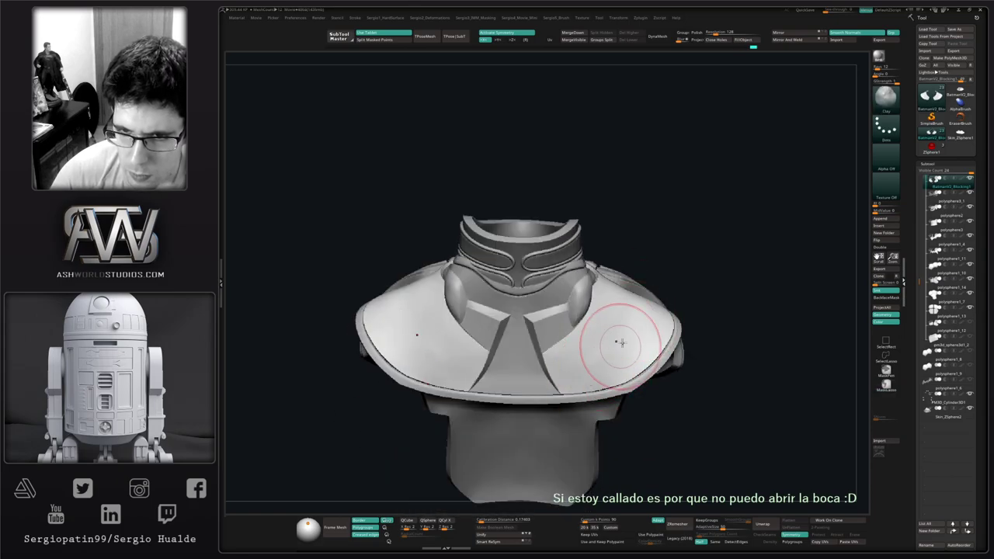
right_drag(601, 336, 633, 304)
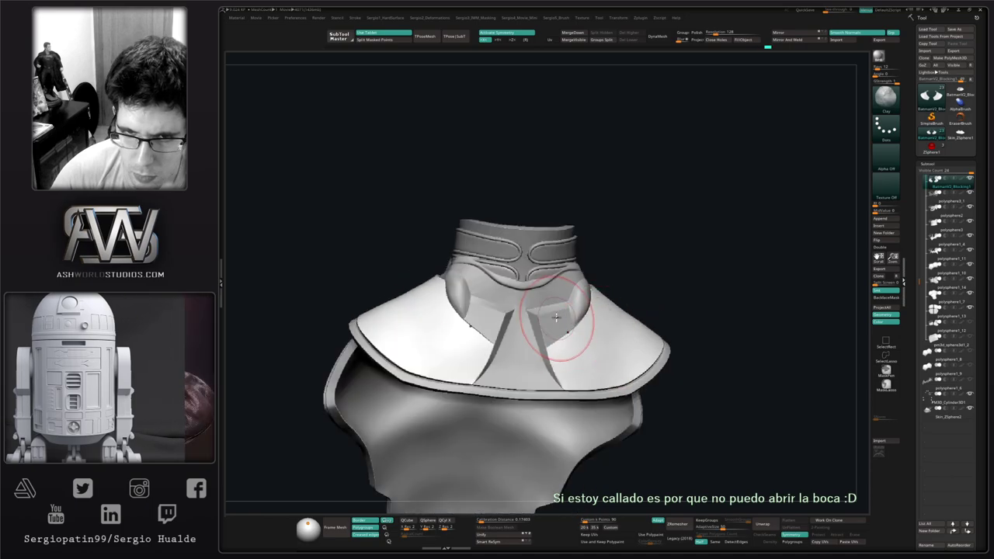
Select the collar skin mesh, switch to the Move brush and isolate the collar with its polygon wireframe displayed.
alt+click(553, 318)
mouse_move(674, 278)
right_down()
mouse_move(634, 271)
mouse_move(584, 282)
mouse_move(531, 323)
mouse_move(581, 453)
right_up()
key(b)
key(m)
key(v)
key(alt+shift+s)
right_drag(562, 353, 598, 342)
mouse_move(598, 342)
ctrl+right_down()
mouse_move(583, 380)
mouse_move(595, 334)
mouse_move(577, 384)
ctrl+right_up()
key(shift+f)
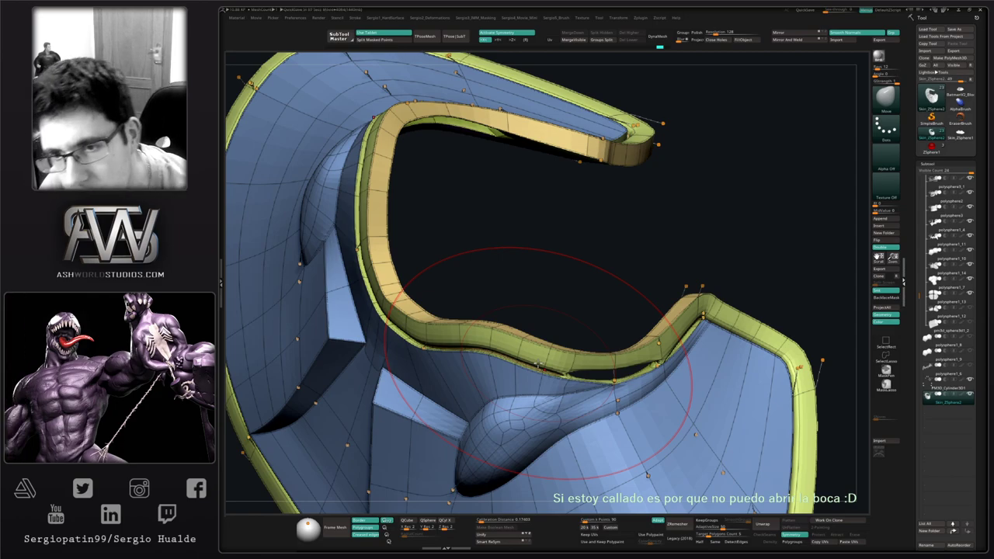
Step through the collar's edit history and undo the extrusion that leaves a gap beneath the neck rim.
mouse_move(658, 243)
right_down()
mouse_move(579, 262)
mouse_move(615, 319)
mouse_move(590, 271)
mouse_move(602, 302)
mouse_move(646, 326)
mouse_move(675, 360)
mouse_move(626, 345)
mouse_move(623, 284)
mouse_move(617, 361)
mouse_move(611, 333)
mouse_move(572, 328)
mouse_move(501, 382)
mouse_move(495, 342)
mouse_move(520, 351)
right_up()
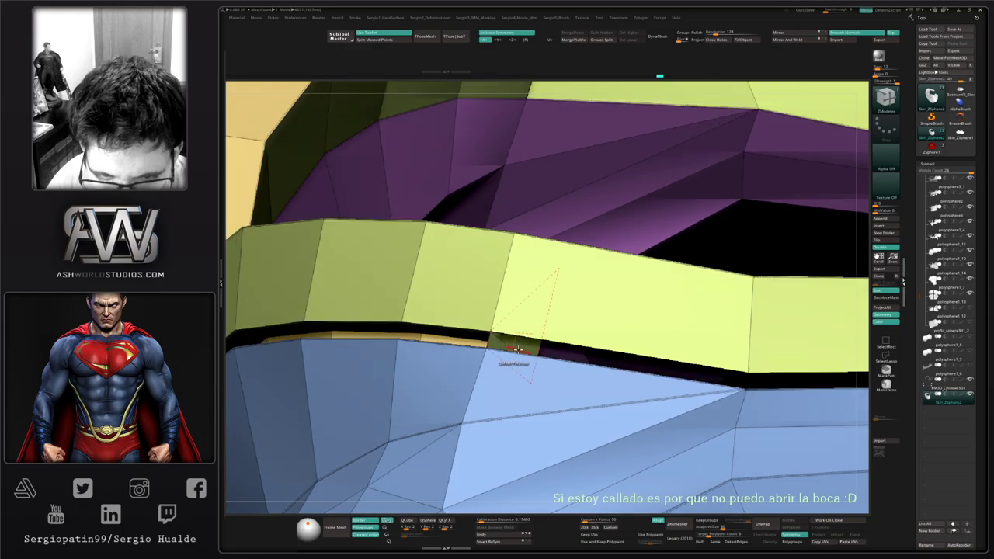
key(space)
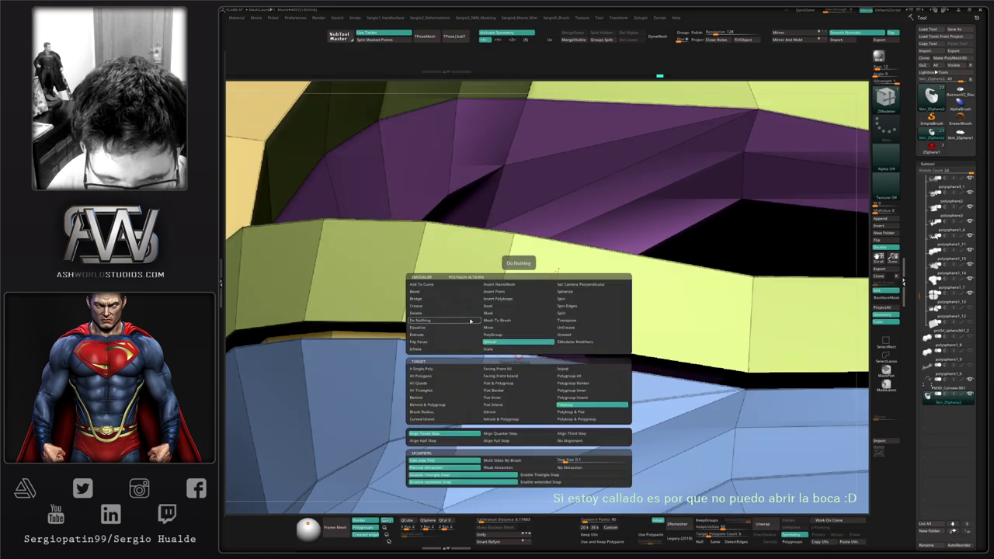
click(474, 316)
mouse_move(506, 330)
ctrl+right_down()
mouse_move(491, 218)
mouse_move(497, 186)
mouse_move(526, 366)
mouse_move(512, 246)
mouse_move(565, 311)
ctrl+right_up()
ctrl+shift+click(564, 311)
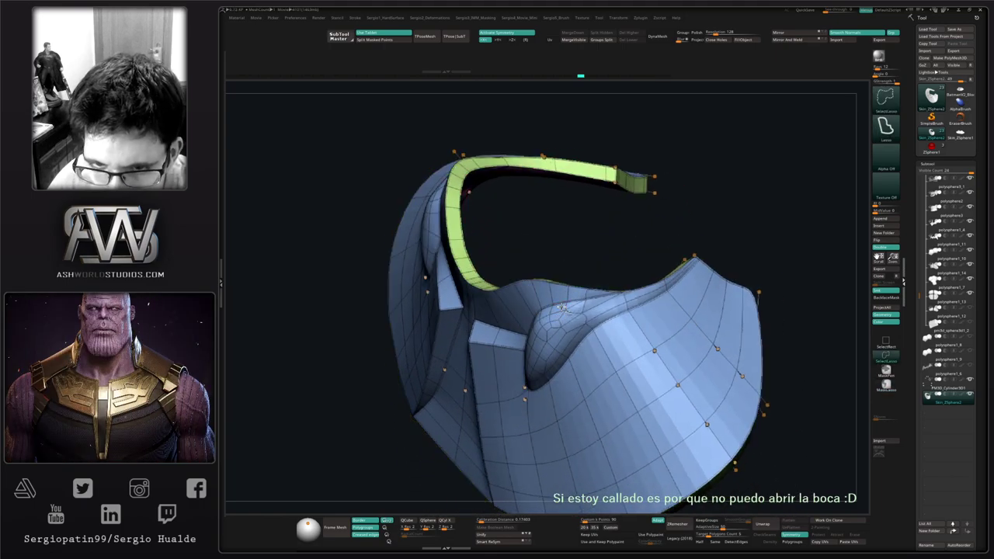
key(ctrl+shift+z)
key(ctrl+shift+z)
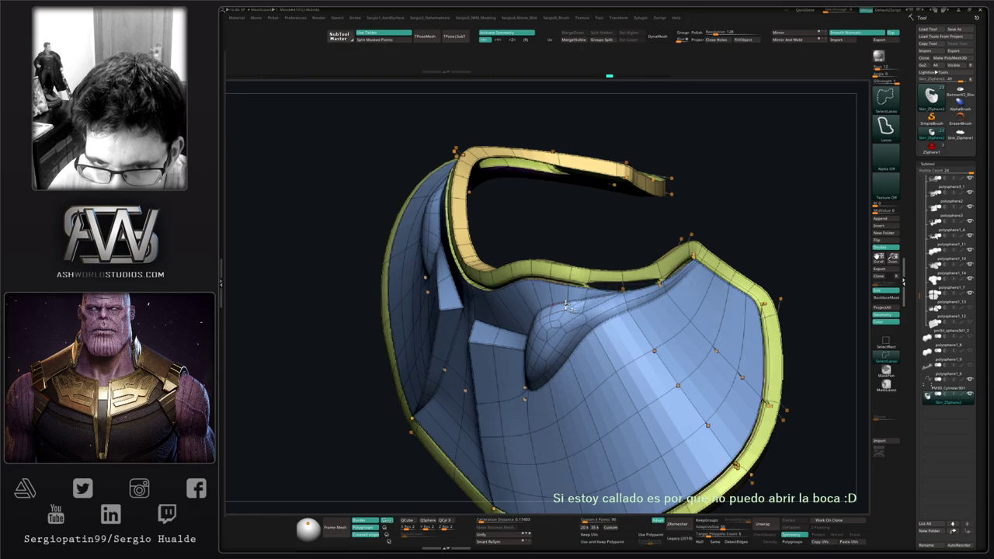
key(ctrl+z)
mouse_move(569, 308)
ctrl+right_down()
mouse_move(629, 369)
mouse_move(424, 250)
ctrl+right_up()
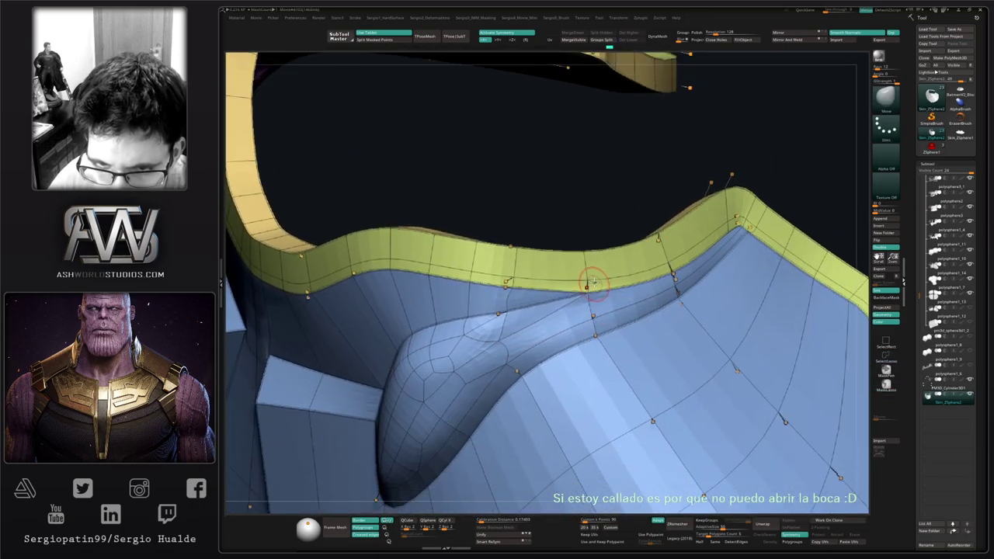
Nudge the lower edge of the neck rim above the rounded muscle bulge with the Move brush.
right_drag(588, 279, 588, 303)
drag(587, 287, 588, 291)
mouse_move(588, 292)
right_down()
mouse_move(536, 303)
mouse_move(509, 329)
mouse_move(629, 285)
mouse_move(584, 302)
right_up()
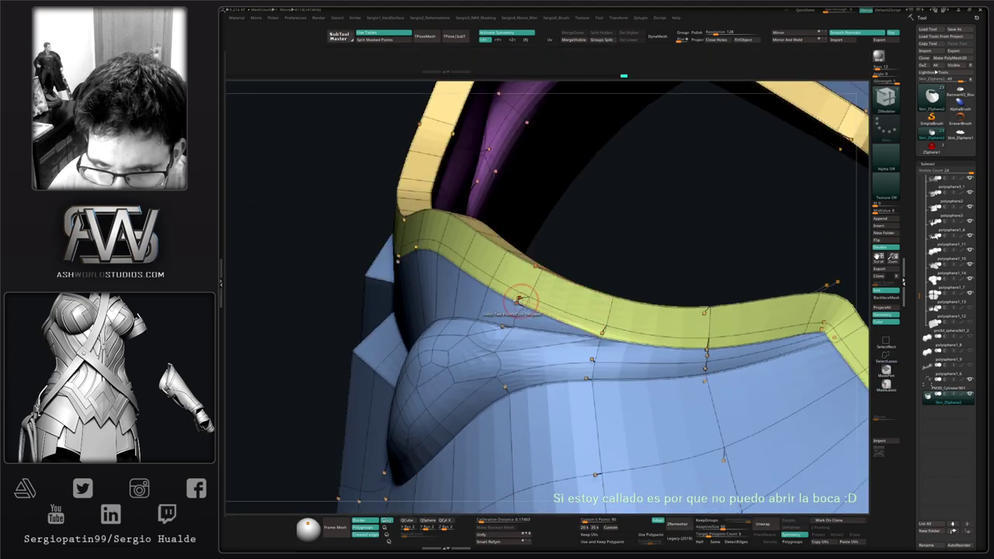
Extrude the collar's rim polyloop with the ZModeler QMesh action to form a narrow groove beside the panel surface.
key(space)
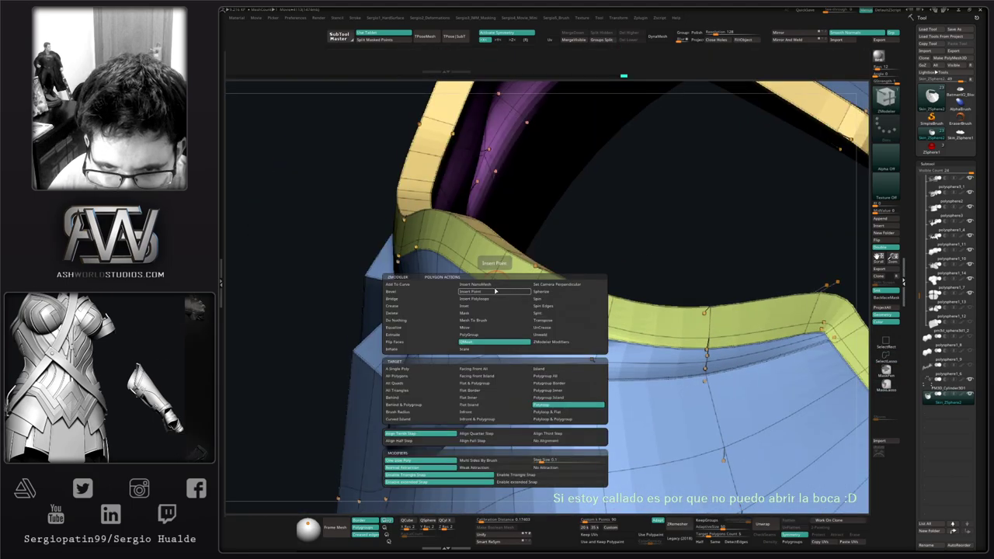
ctrl+right_drag(494, 289, 492, 306)
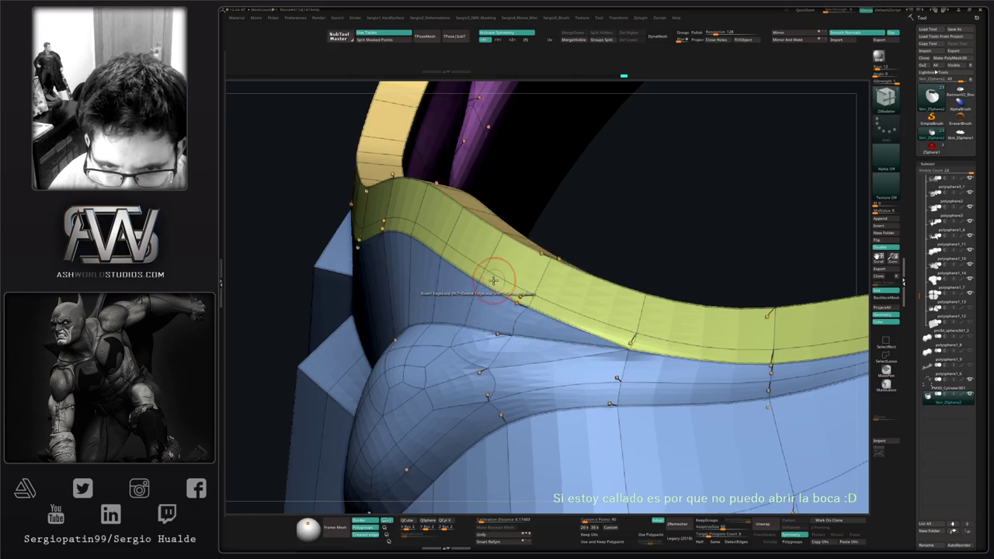
key(space)
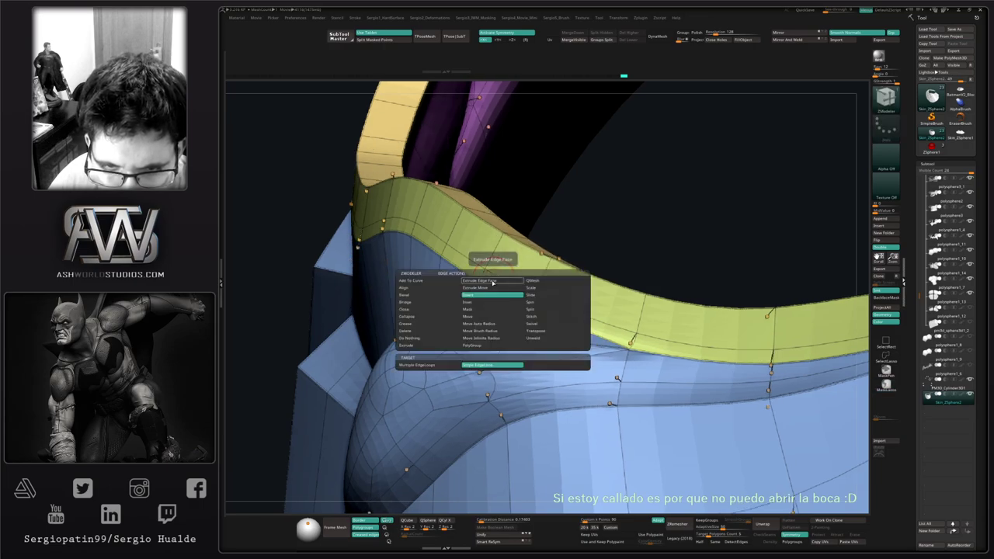
key(space)
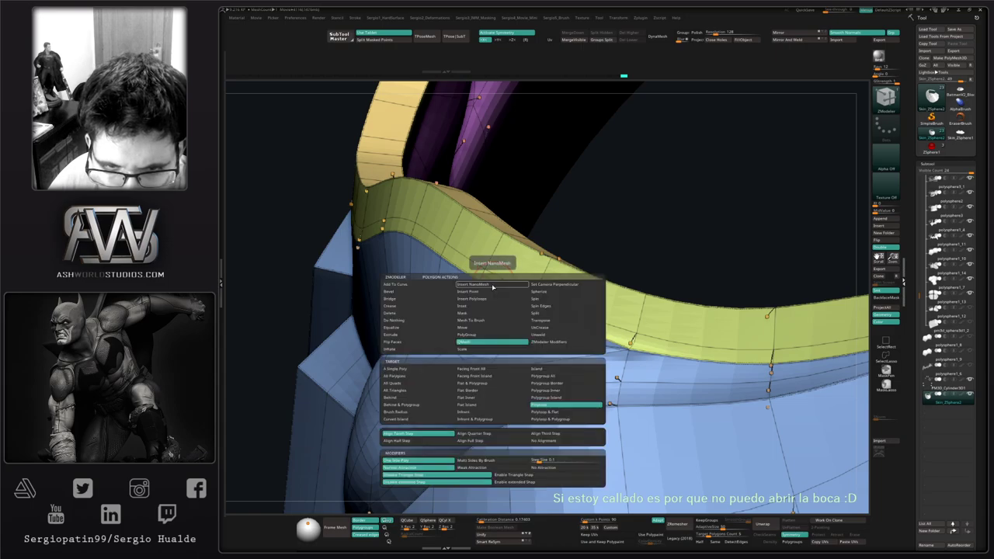
click(492, 284)
drag(493, 285, 521, 284)
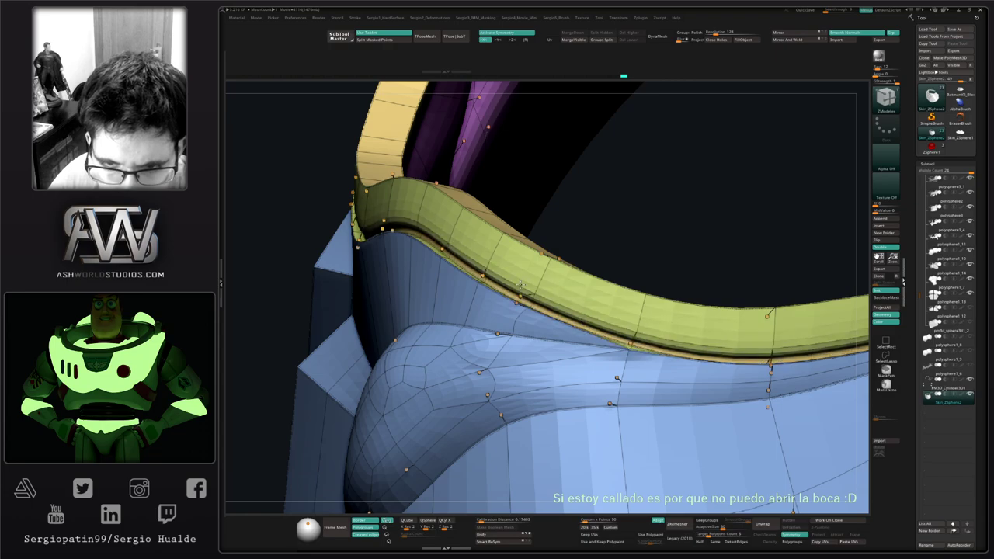
Hide the wireframe and reshape the collar's surface and lower edge around the shoulder panels with the Move brush.
mouse_move(517, 286)
ctrl+right_down()
mouse_move(515, 233)
mouse_move(555, 388)
mouse_move(557, 266)
mouse_move(515, 287)
mouse_move(552, 348)
mouse_move(534, 328)
mouse_move(582, 316)
mouse_move(576, 274)
ctrl+right_up()
key(shift+f)
key(b)
key(m)
key(v)
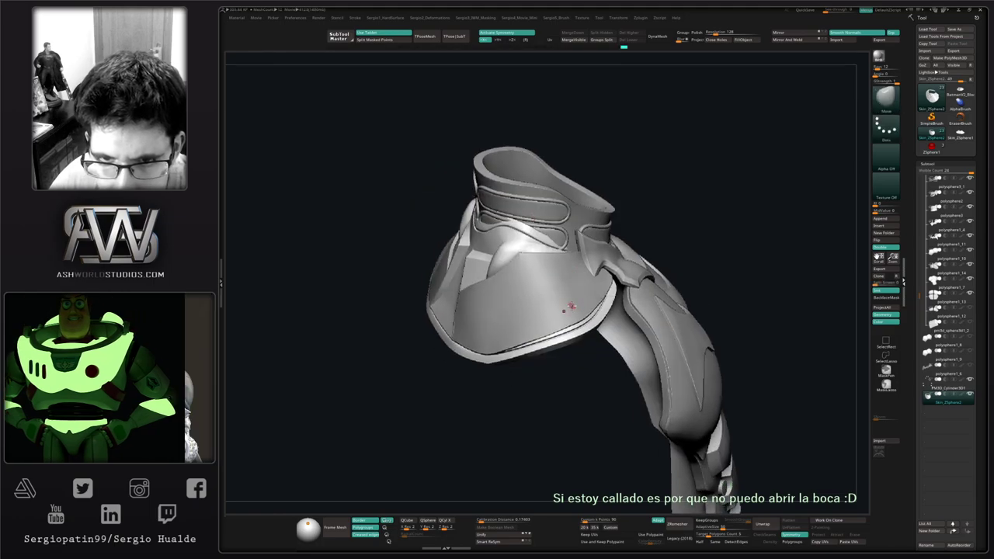
drag(595, 317, 581, 351)
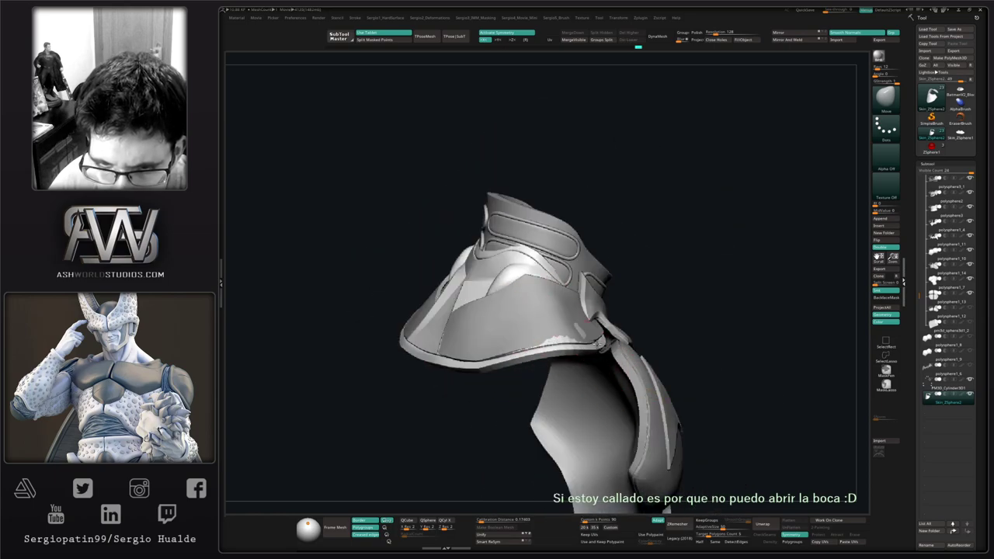
mouse_move(605, 342)
mouse_down()
mouse_move(594, 350)
mouse_move(600, 330)
mouse_move(545, 356)
mouse_move(515, 346)
mouse_up()
mouse_move(553, 368)
mouse_down()
mouse_move(476, 355)
mouse_move(578, 349)
mouse_up()
drag(479, 342, 446, 321)
Isolate the collar, lasso-mask the top of its neck opening and invert the mask to leave that area editable.
key(alt+s)
right_drag(446, 321, 471, 311)
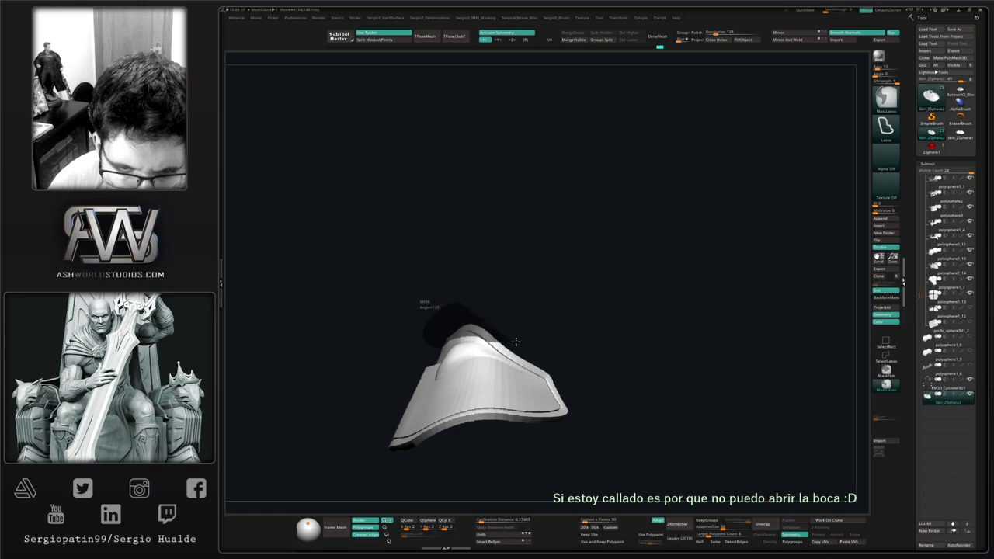
ctrl+drag(516, 342, 522, 330)
ctrl+click(508, 323)
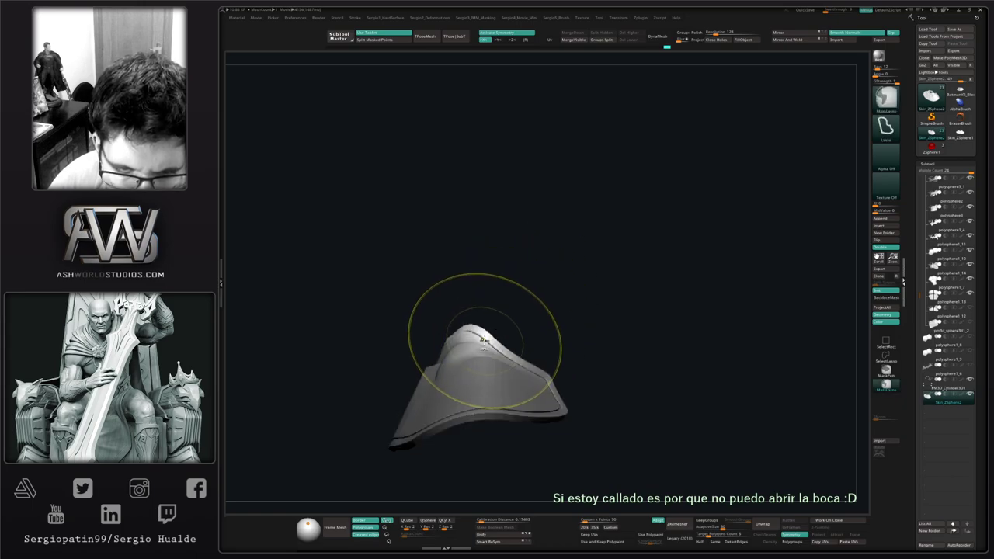
ctrl+shift+click(439, 319)
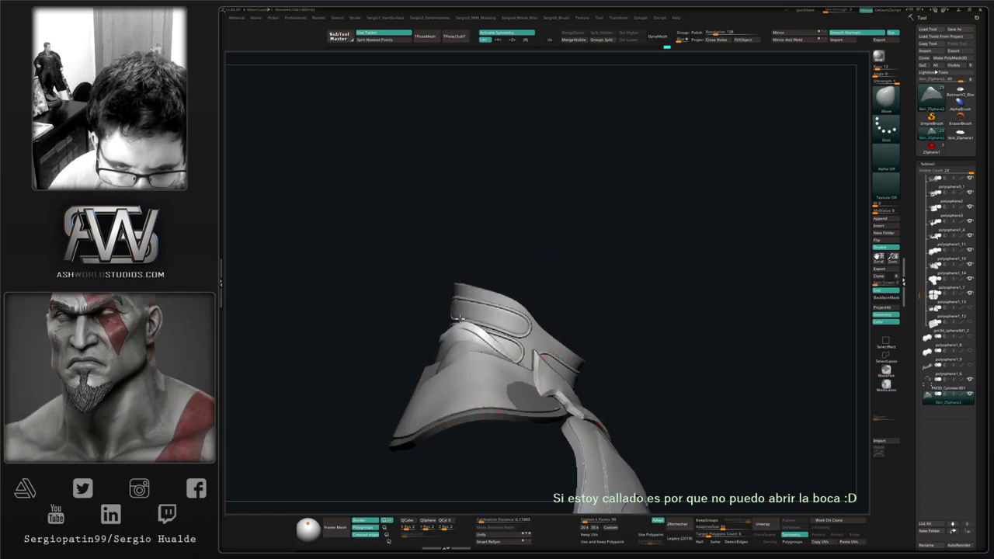
Resize the Move brush and reshape the inner neck rim toward the collar's open rear ends.
mouse_move(460, 319)
right_down()
mouse_move(490, 330)
mouse_move(457, 344)
mouse_move(499, 363)
mouse_move(483, 375)
mouse_move(466, 354)
mouse_move(513, 335)
mouse_move(517, 293)
mouse_move(562, 344)
mouse_move(550, 358)
mouse_move(544, 318)
mouse_move(524, 347)
mouse_move(513, 292)
right_up()
key(s)
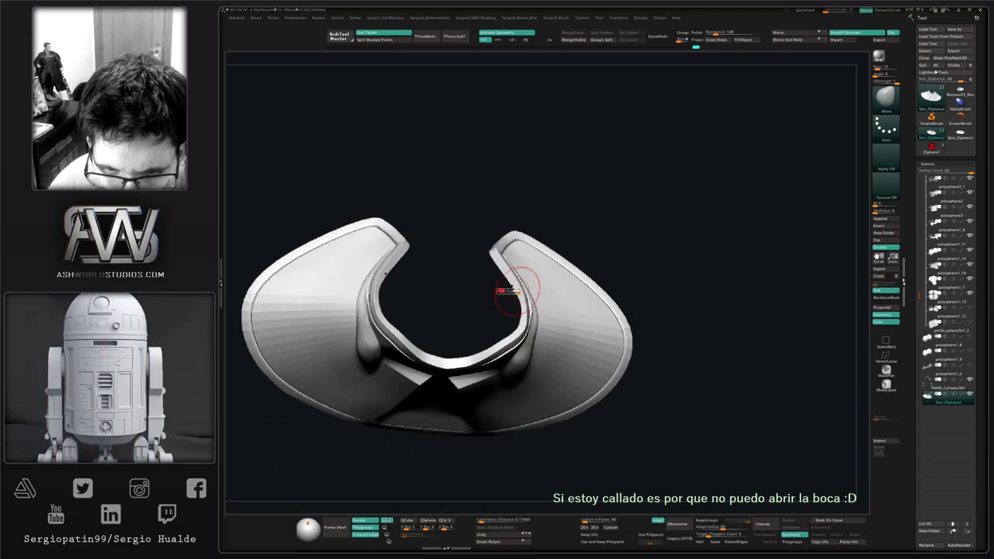
drag(511, 281, 506, 268)
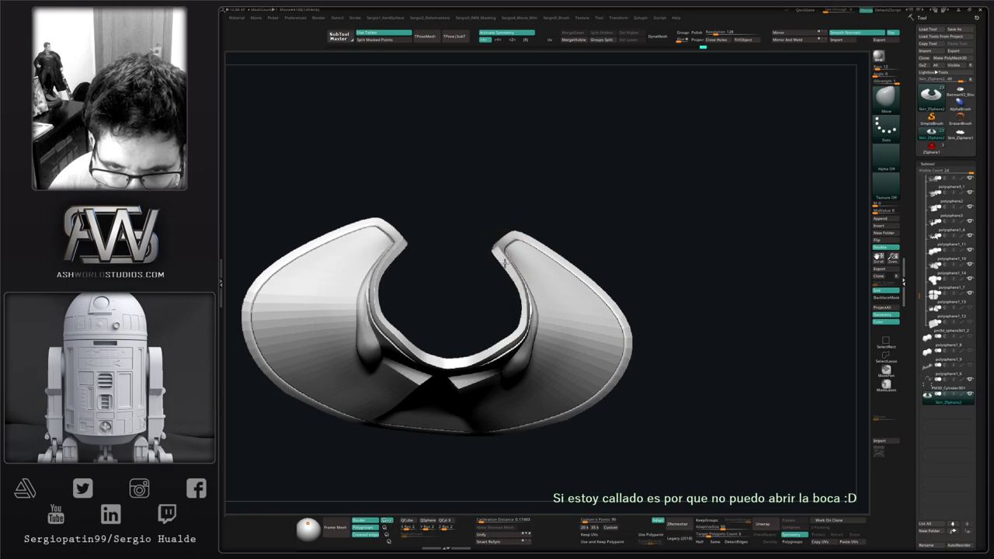
right_drag(506, 264, 531, 309)
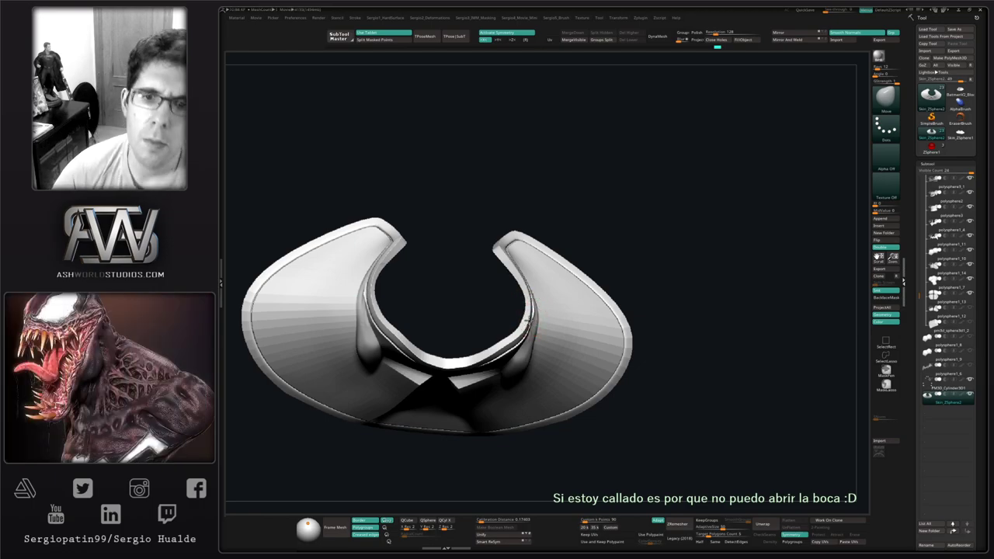
Check the collar's wireframe, resize the Move brush and fit the front of the rim around the neck piece.
right_drag(526, 266, 538, 169)
key(shift+f)
mouse_move(526, 315)
ctrl+right_down()
mouse_move(518, 272)
mouse_move(524, 344)
ctrl+right_up()
key(s)
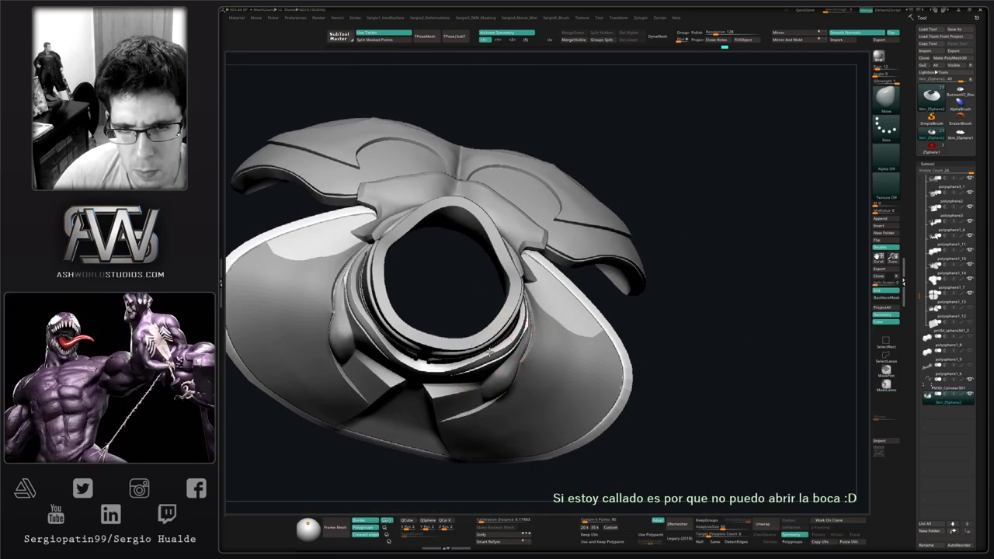
drag(489, 353, 458, 361)
Adjust the neck rim's side profile with a resized Move brush so it follows the neck piece's lower band.
key(alt+s)
key(s)
mouse_move(456, 359)
right_down()
mouse_move(439, 371)
mouse_move(446, 347)
mouse_move(473, 326)
mouse_move(490, 365)
mouse_move(482, 378)
mouse_move(484, 339)
mouse_move(488, 417)
mouse_move(490, 361)
right_up()
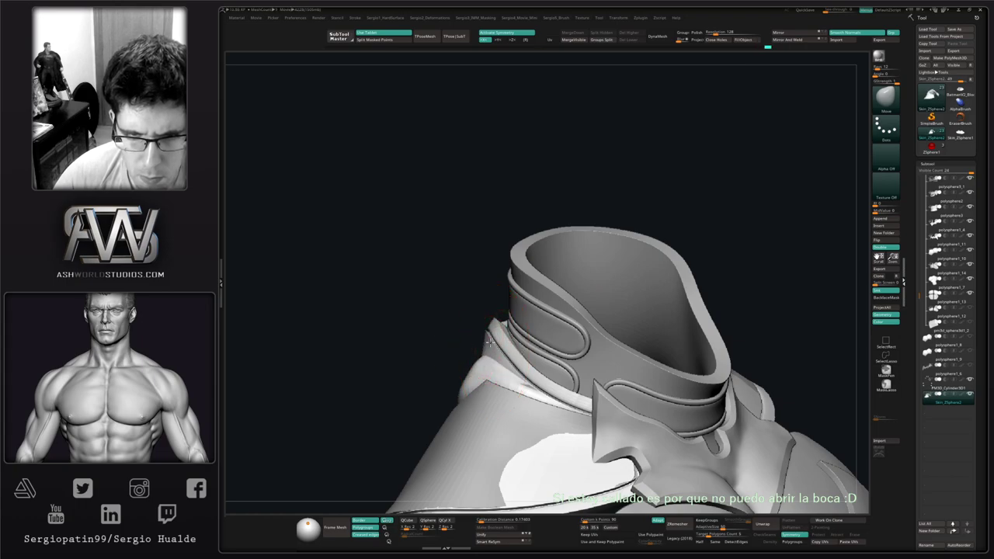
mouse_move(488, 341)
right_down()
mouse_move(473, 351)
mouse_move(465, 342)
mouse_move(503, 363)
mouse_move(518, 359)
mouse_move(477, 355)
mouse_move(493, 364)
right_up()
right_drag(475, 355, 476, 376)
drag(476, 354, 470, 356)
right_drag(474, 350, 467, 362)
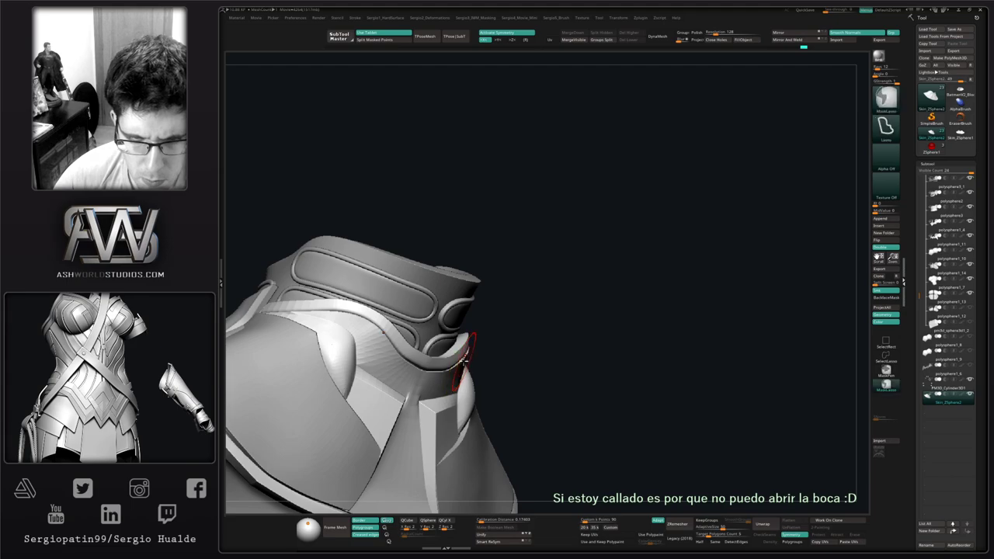
Display the collar's wireframe and nudge the inner neck rim with the Move brush while checking its edge loops.
mouse_move(460, 360)
right_down()
mouse_move(457, 376)
mouse_move(399, 374)
mouse_move(442, 288)
mouse_move(431, 307)
mouse_move(515, 348)
mouse_move(502, 374)
mouse_move(481, 286)
mouse_move(486, 299)
mouse_move(470, 289)
mouse_move(444, 310)
mouse_move(426, 285)
mouse_move(424, 295)
right_up()
key(shift+f)
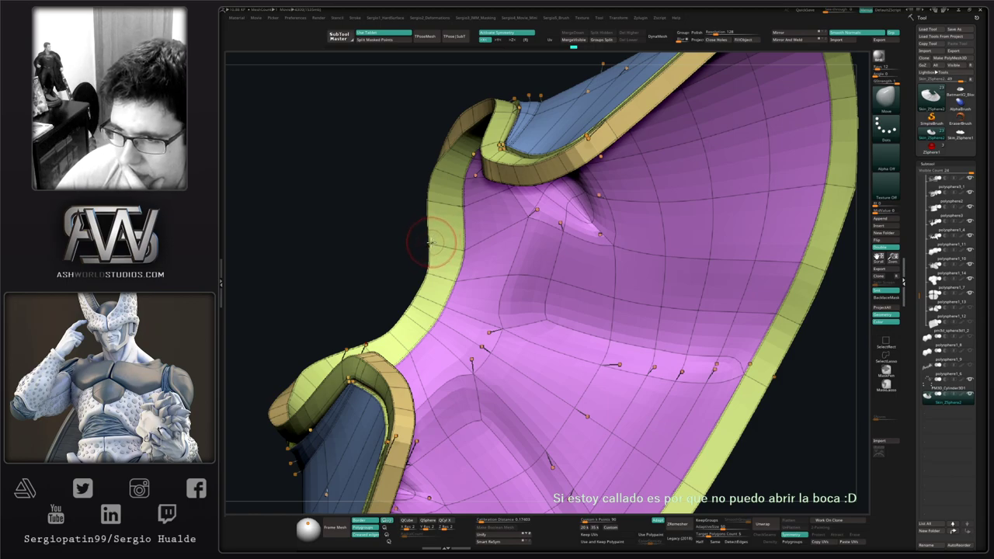
right_drag(474, 290, 442, 309)
drag(441, 308, 428, 295)
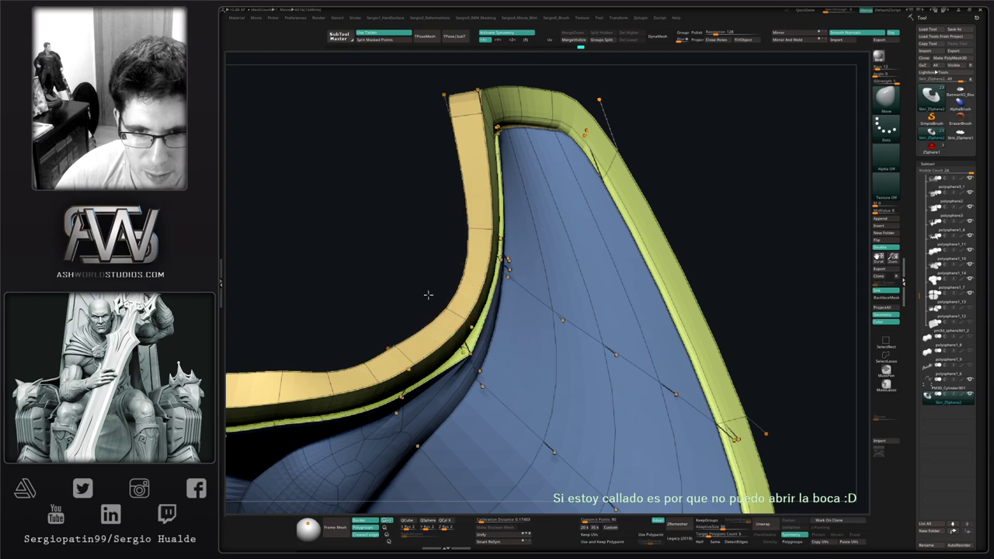
right_drag(406, 284, 409, 346)
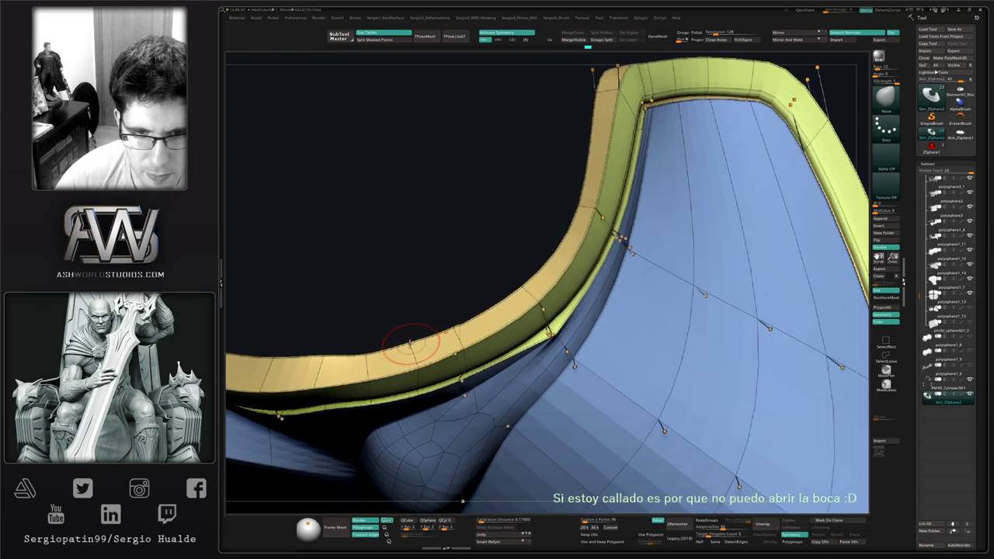
right_drag(445, 329, 482, 312)
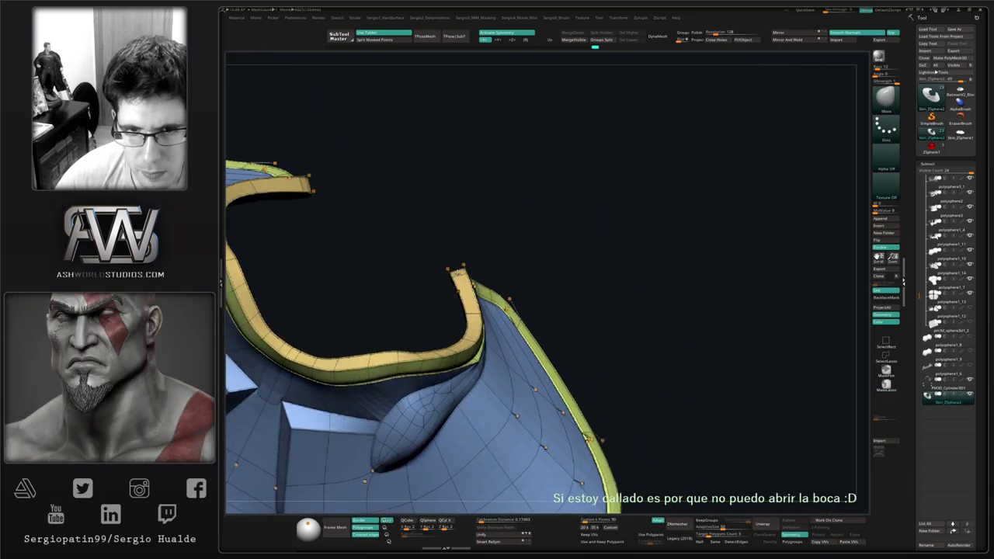
Hide the collar's wireframe and examine how its front sits around the neck piece with the other parts shown.
right_drag(494, 261, 447, 261)
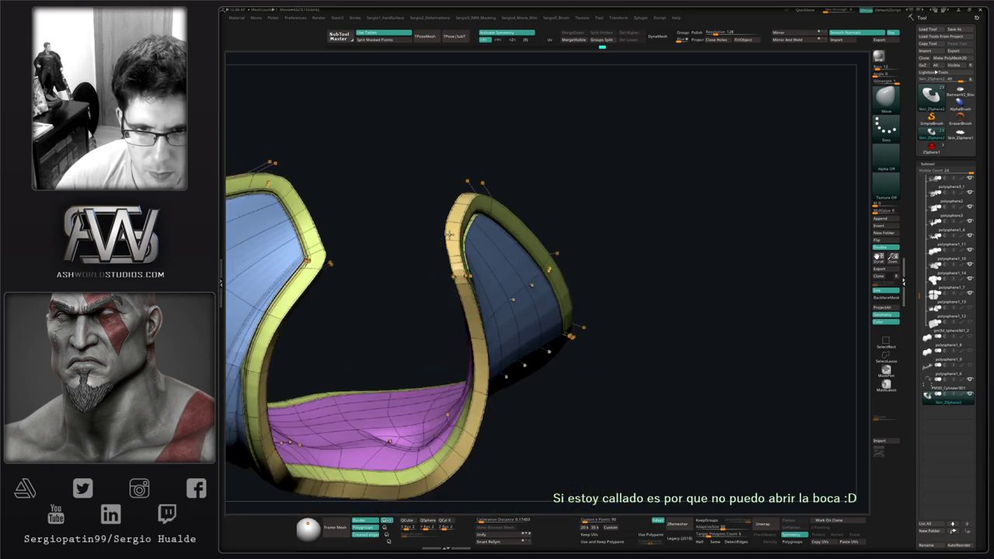
right_drag(449, 234, 509, 287)
key(shift+f)
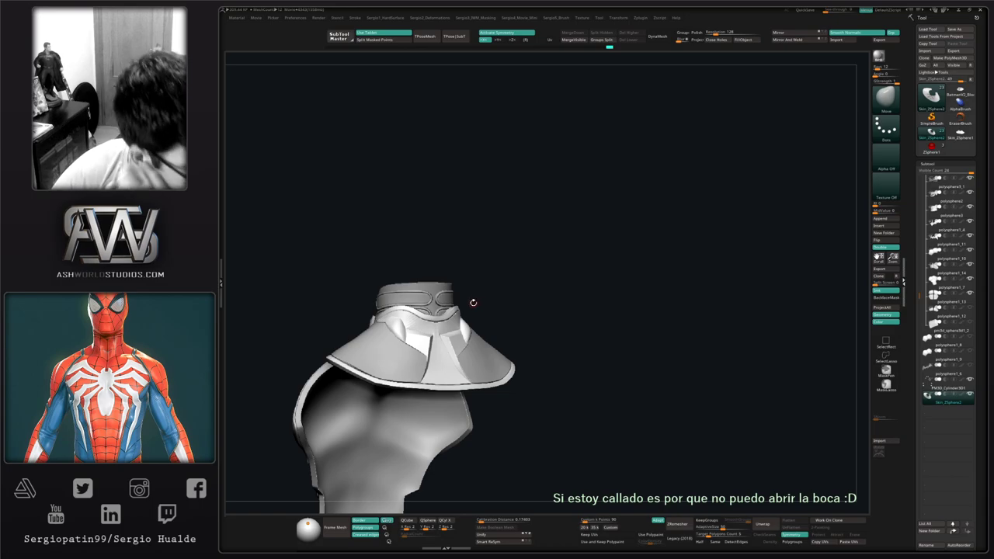
mouse_move(508, 292)
right_down()
mouse_move(480, 306)
mouse_move(532, 326)
mouse_move(506, 298)
mouse_move(491, 332)
mouse_move(411, 362)
mouse_move(416, 325)
right_up()
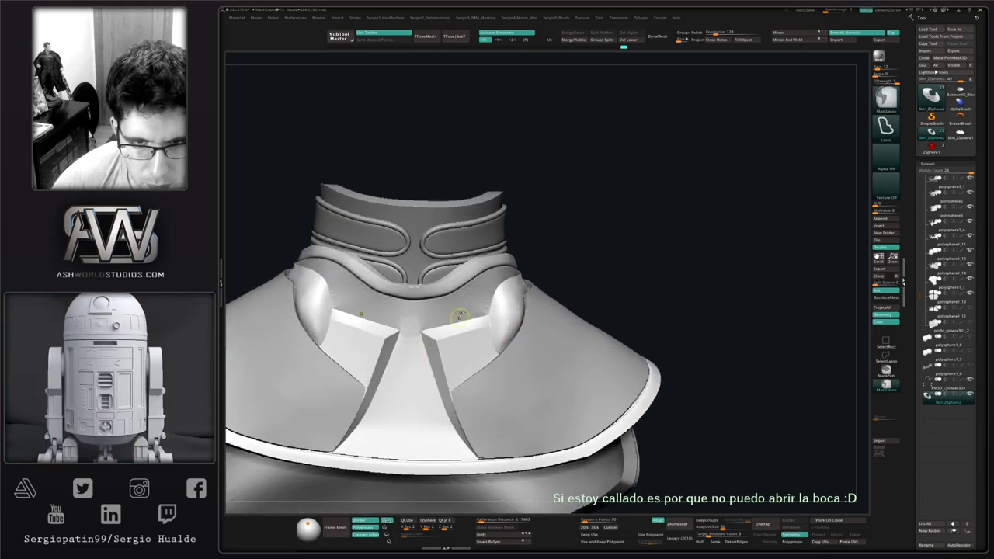
right_drag(498, 401, 508, 328)
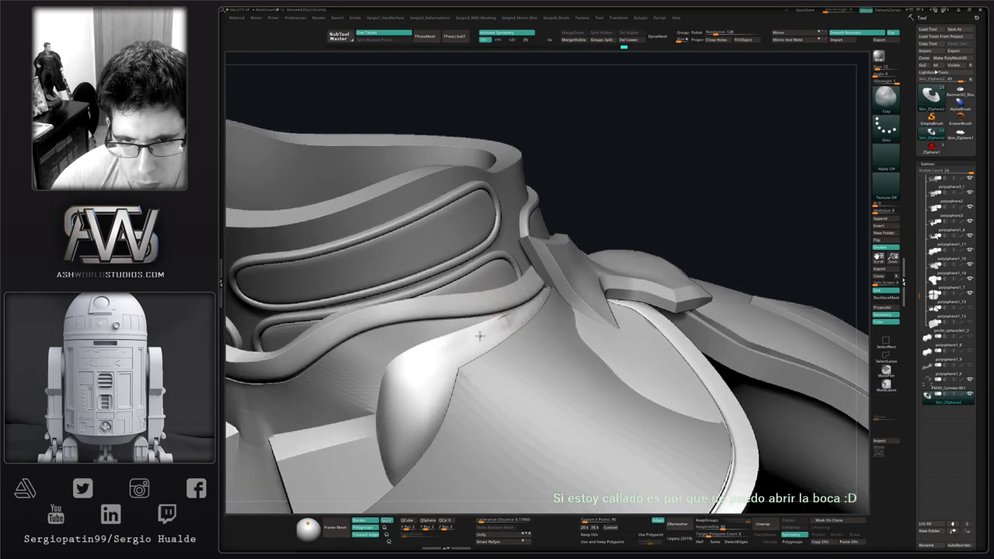
Select the Clay brush and smooth the oval bulge and its tapering ridge beside the collar's neck rim.
alt+right_drag(475, 356, 505, 323)
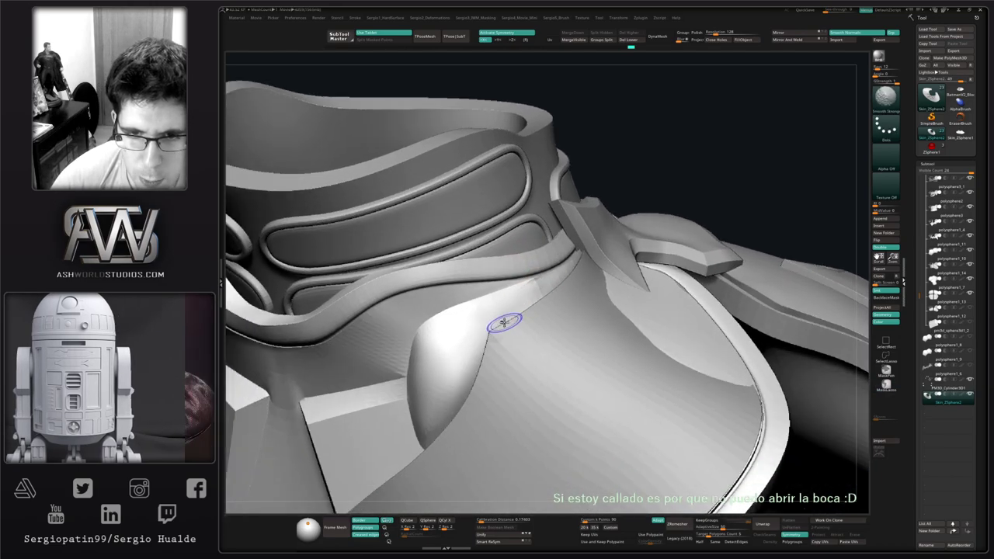
key(b)
key(s)
key(t)
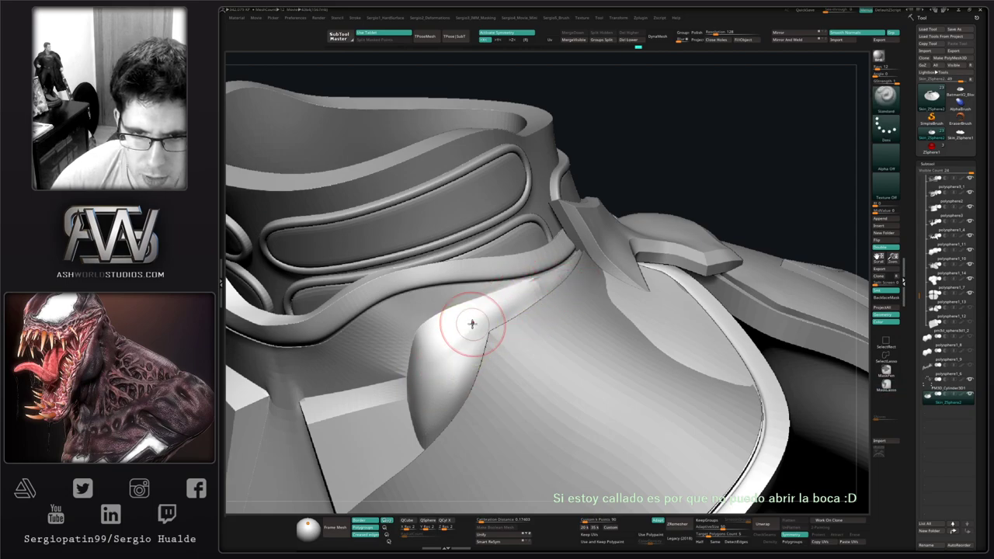
key(b)
key(c)
key(l)
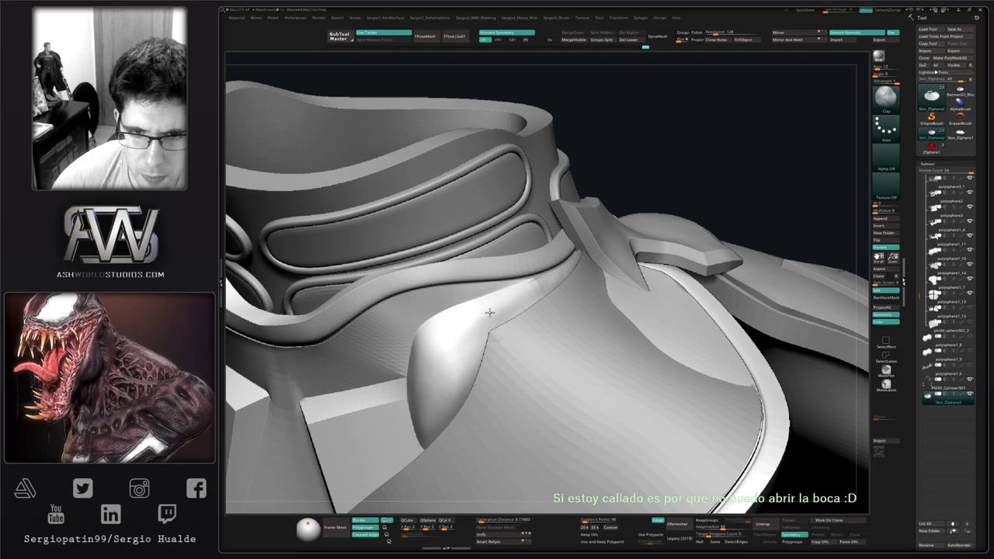
key(shift)
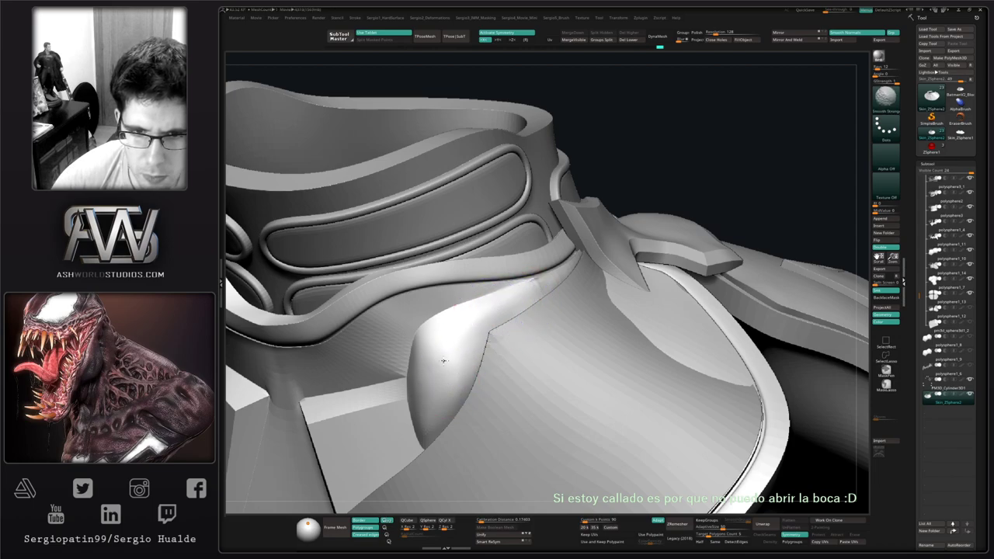
shift+drag(437, 381, 497, 312)
mouse_move(548, 290)
shift+mouse_down()
mouse_move(579, 277)
mouse_move(523, 300)
shift+mouse_up()
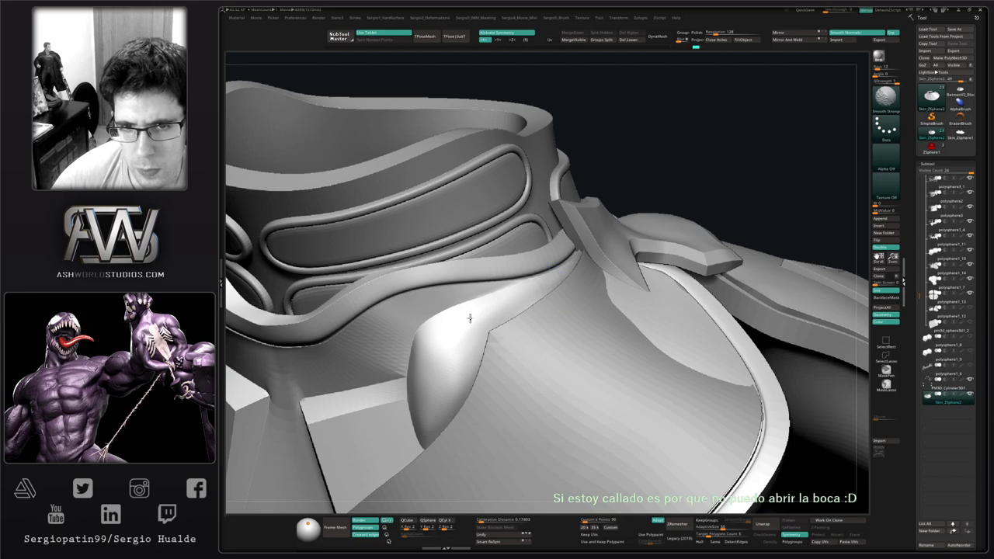
mouse_move(499, 295)
right_down()
mouse_move(472, 328)
mouse_move(491, 297)
right_up()
mouse_move(491, 297)
shift+mouse_down()
mouse_move(468, 311)
mouse_move(459, 348)
mouse_move(470, 303)
mouse_move(497, 296)
shift+mouse_up()
Sculpt the strip between the two front recesses with the Clay brush, blending it up toward the neck rim.
key(ctrl)
mouse_move(497, 298)
ctrl+right_down()
mouse_move(474, 236)
mouse_move(473, 299)
ctrl+right_up()
ctrl+right_drag(408, 333, 415, 364)
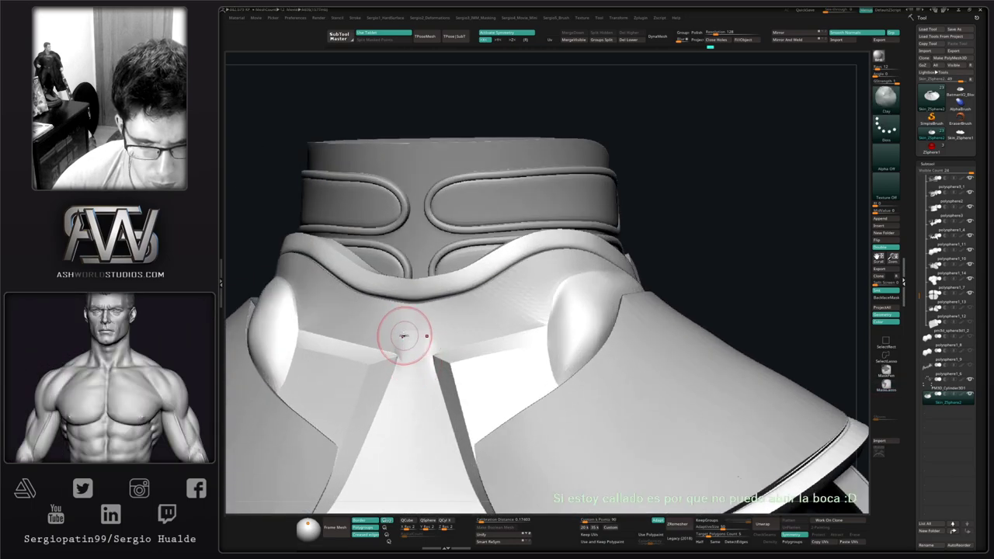
drag(404, 336, 403, 374)
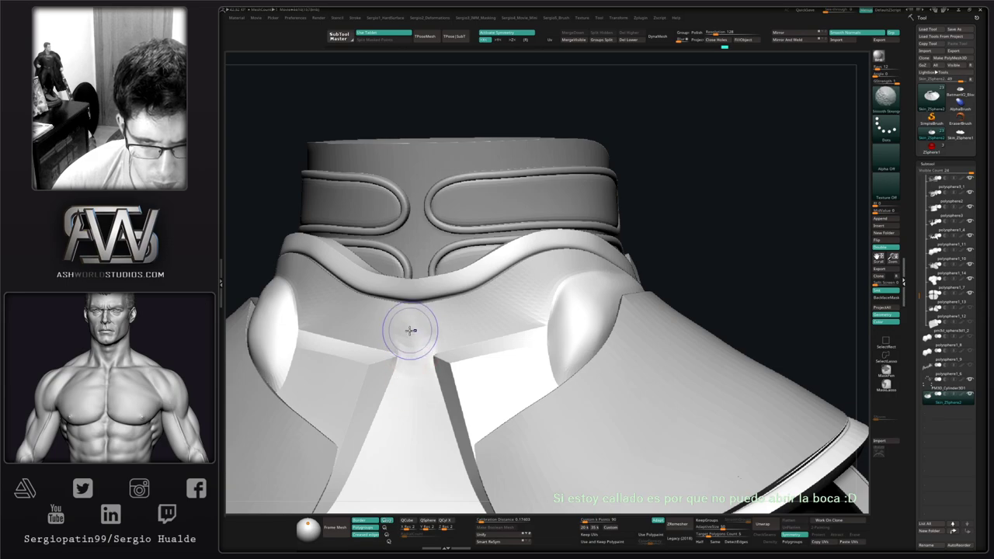
Mask the side walls of both front recesses while working on the strip between them, and clear the mask.
key(ctrl)
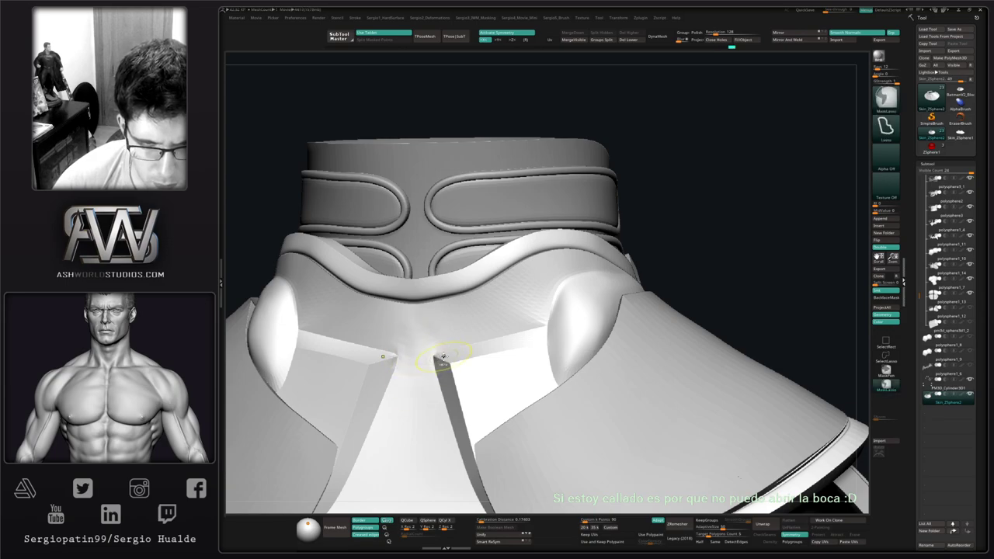
key(shift+f)
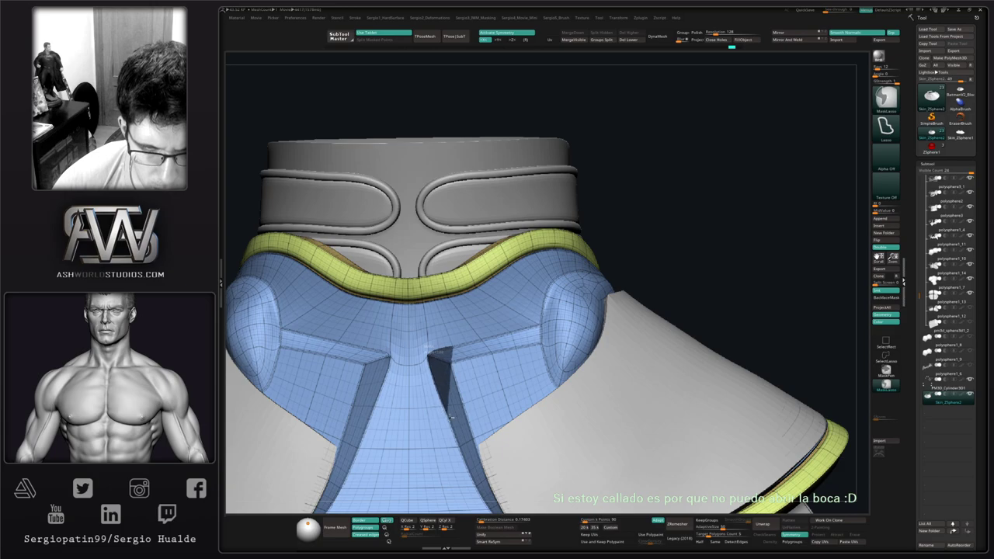
key(shift+f)
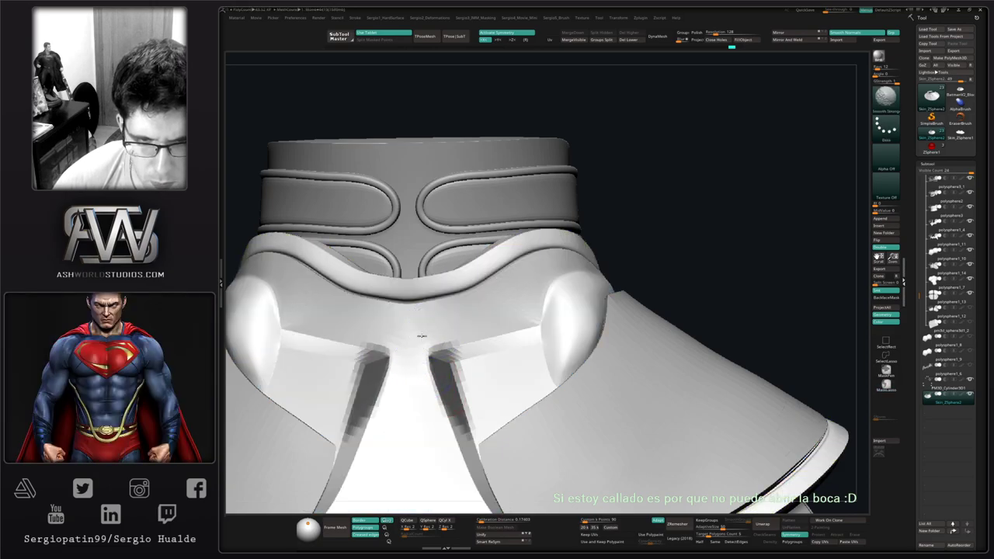
ctrl+right_drag(432, 341, 488, 274)
ctrl+drag(614, 221, 643, 249)
mouse_move(722, 396)
right_down()
mouse_move(666, 410)
mouse_move(645, 393)
right_up()
right_drag(434, 360, 435, 363)
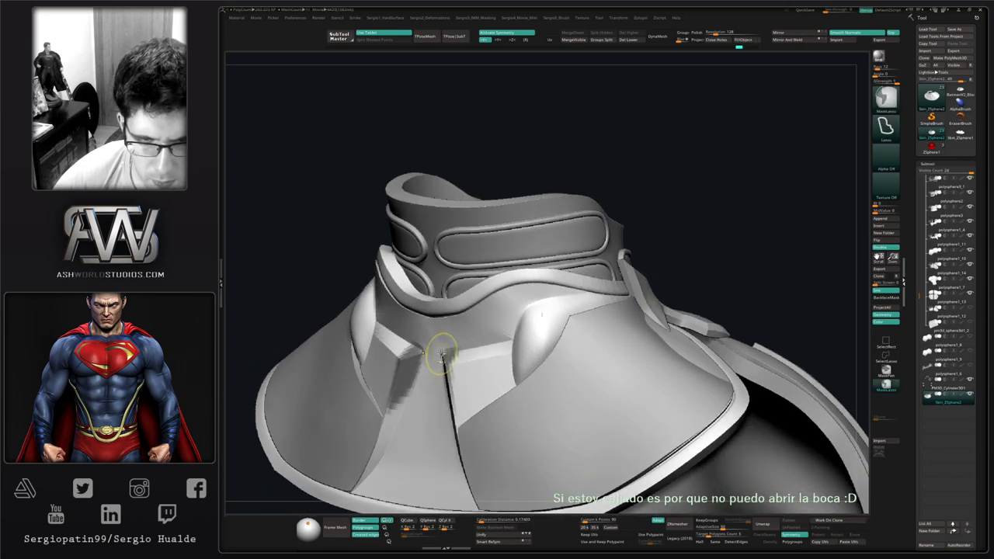
ctrl+right_drag(443, 355, 448, 485)
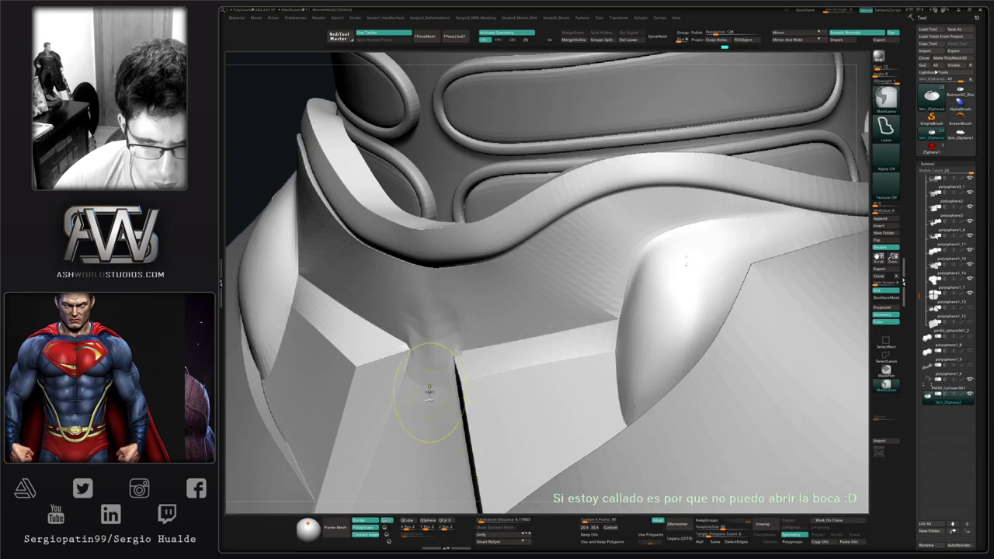
Undo the latest edits to the strip between the two front recesses.
key(ctrl+z)
key(ctrl+z)
key(ctrl+z)
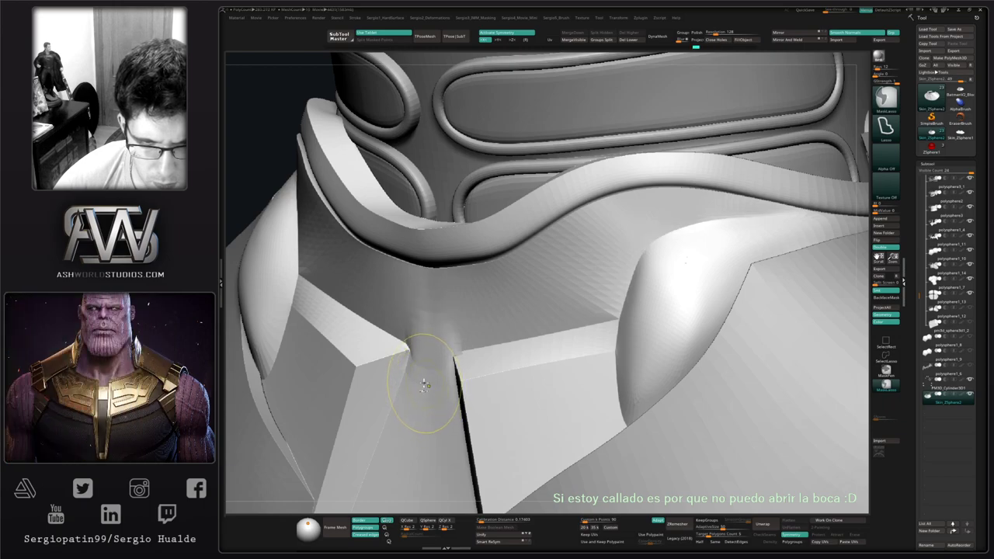
key(ctrl+shift)
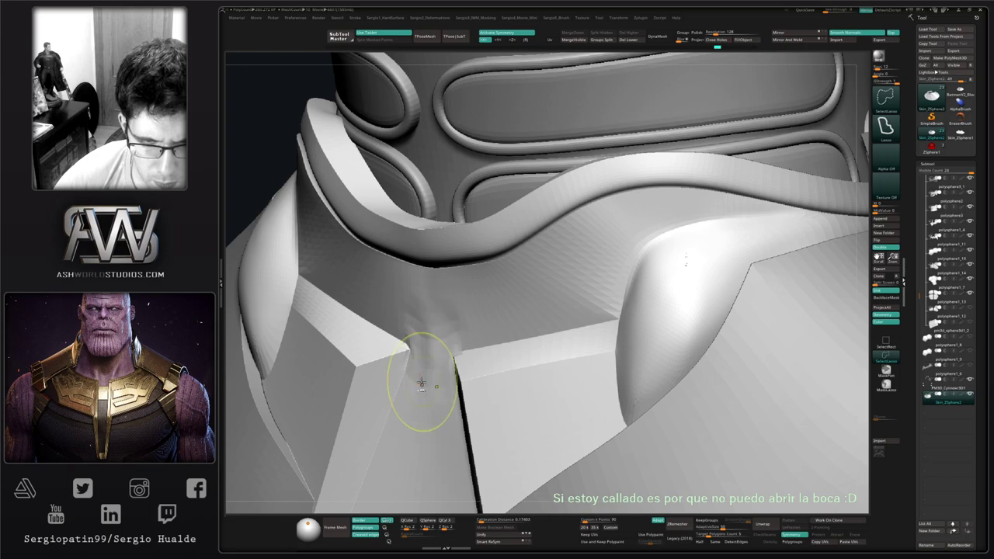
key(ctrl+z)
Check the wireframe around the front recesses with a smaller Move brush and mask the recesses' inner upper corners.
mouse_move(428, 371)
right_down()
mouse_move(461, 422)
mouse_move(469, 367)
right_up()
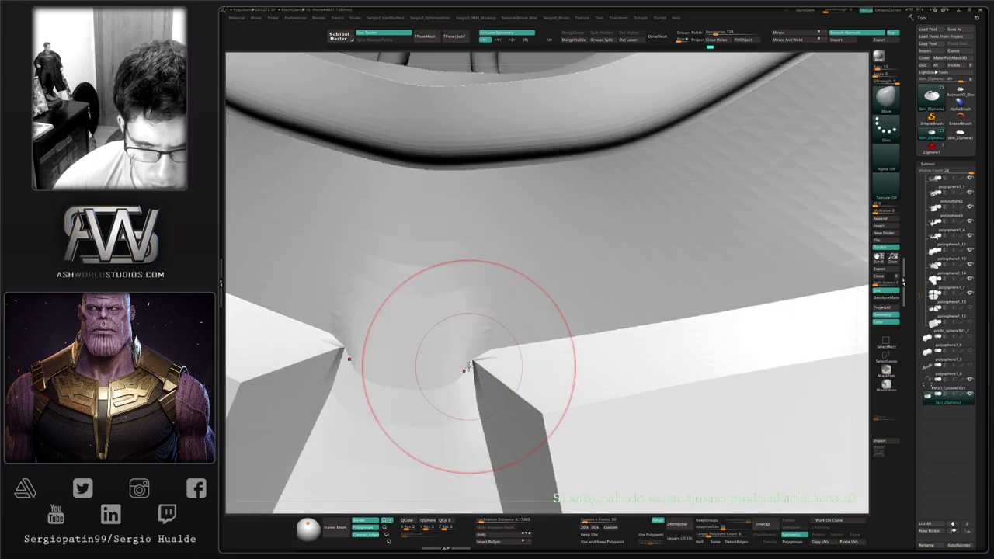
key(shift+f)
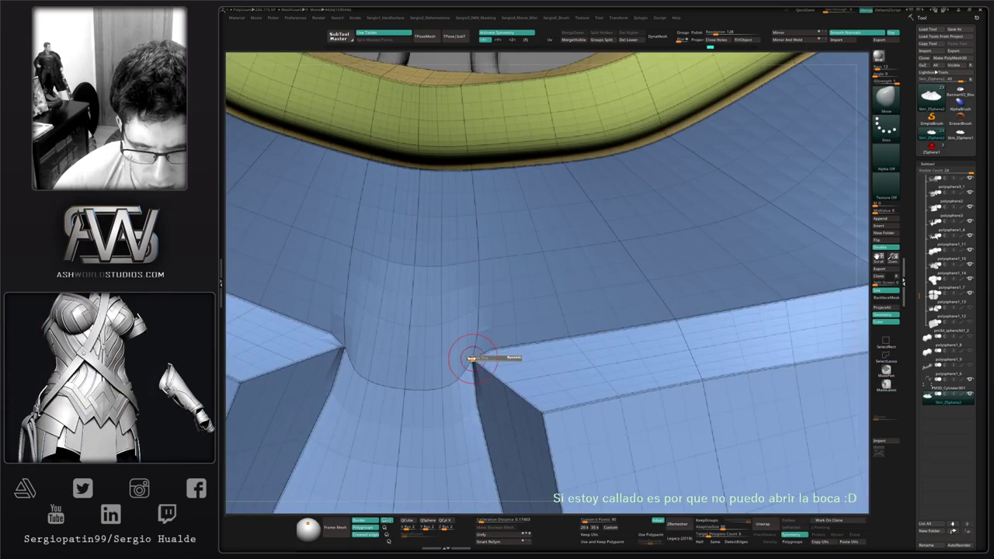
mouse_move(464, 358)
right_down()
mouse_move(459, 371)
mouse_move(497, 395)
mouse_move(470, 373)
right_up()
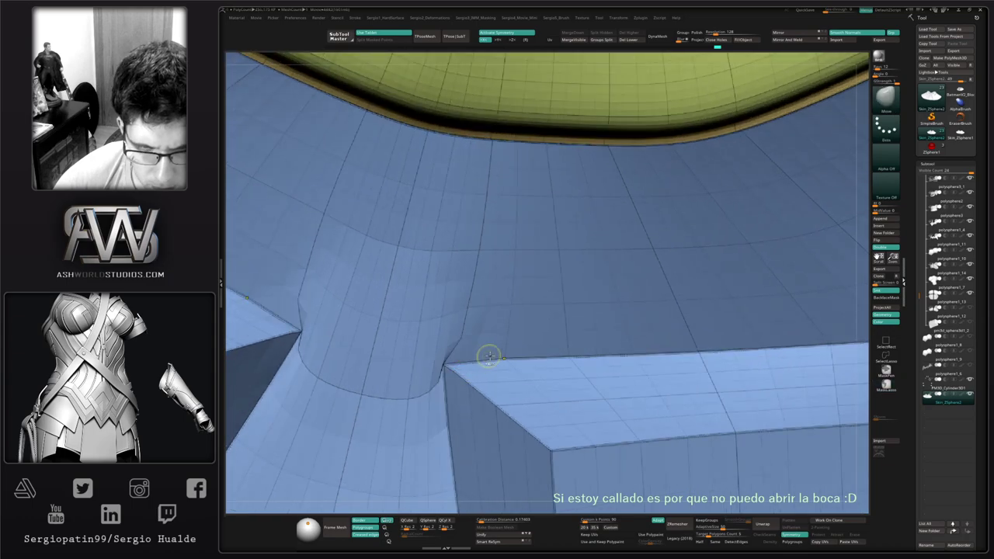
ctrl+drag(473, 355, 448, 356)
mouse_move(443, 388)
right_down()
mouse_move(446, 365)
mouse_move(439, 384)
mouse_move(422, 378)
right_up()
key(shift+f)
Undo a trial Move stroke between the masked corners and refine the surface there with the Clay brush.
drag(433, 387, 442, 354)
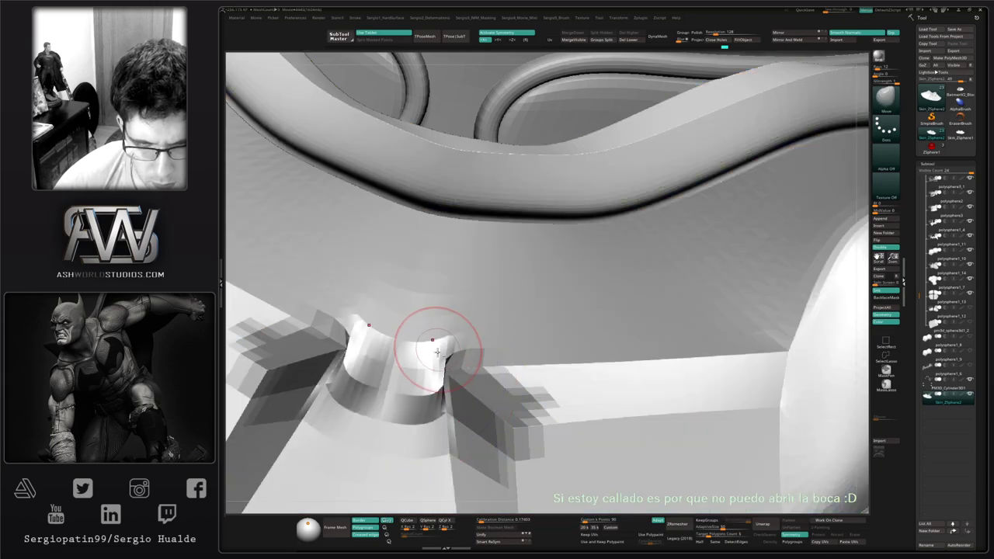
key(ctrl+z)
key(b)
key(c)
key(l)
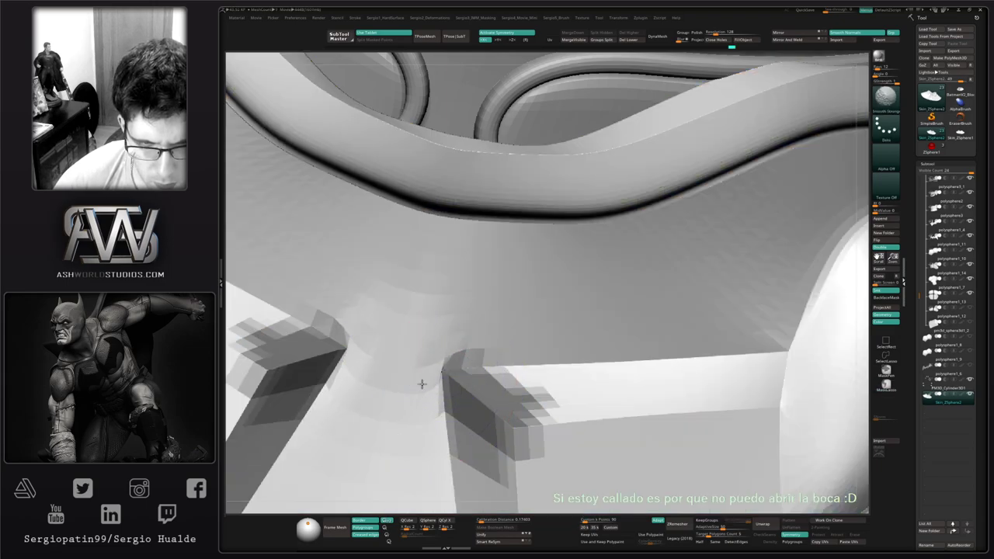
mouse_move(439, 378)
mouse_down()
mouse_move(409, 362)
mouse_move(425, 406)
mouse_move(429, 385)
mouse_up()
right_drag(454, 396, 439, 381)
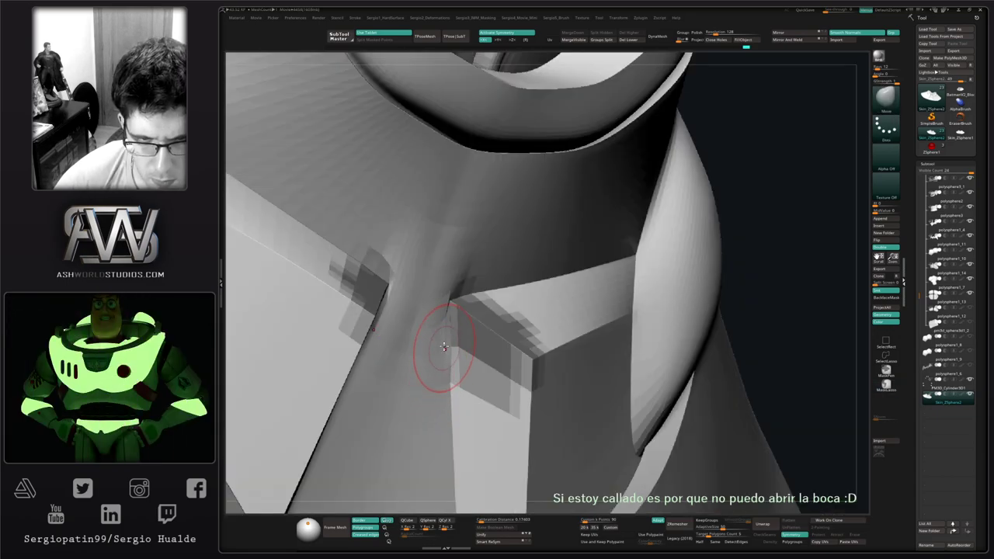
Resize the Move brush, adjust the surface beside the masked recess corners and clear the mask.
drag(444, 318, 439, 309)
key(s)
drag(448, 314, 439, 315)
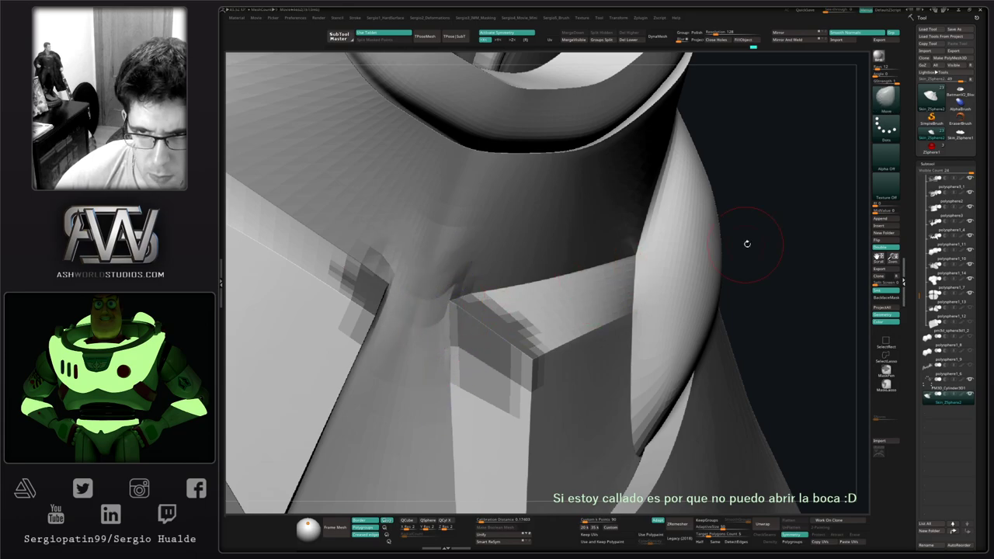
ctrl+drag(747, 244, 757, 256)
mouse_move(532, 330)
right_down()
mouse_move(499, 324)
mouse_move(482, 306)
right_up()
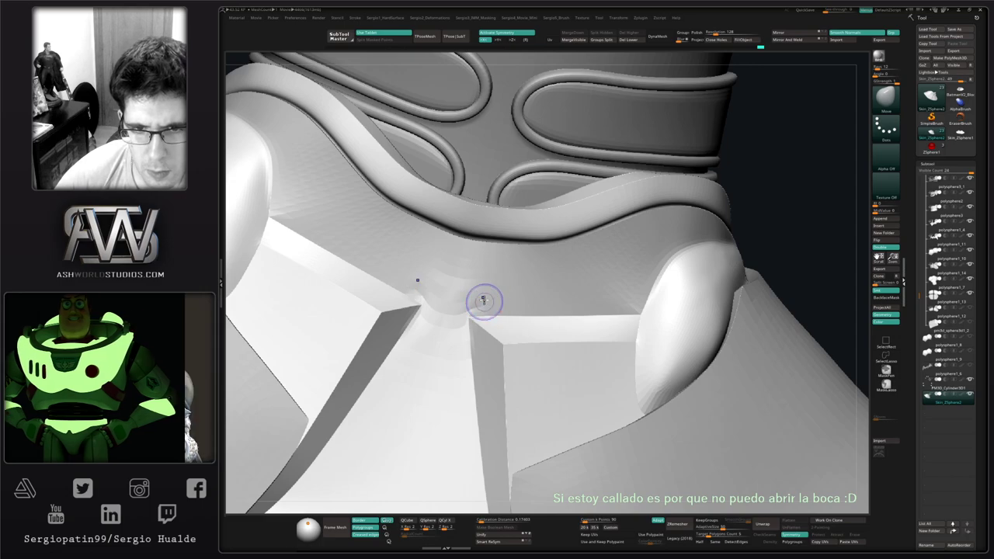
Smooth the surface around the recesses' inner corners and along the underside of the front neck rim.
drag(483, 299, 495, 289)
mouse_move(498, 298)
ctrl+right_down()
mouse_move(492, 279)
mouse_move(473, 329)
mouse_move(519, 334)
mouse_move(473, 331)
mouse_move(472, 306)
mouse_move(450, 311)
ctrl+right_up()
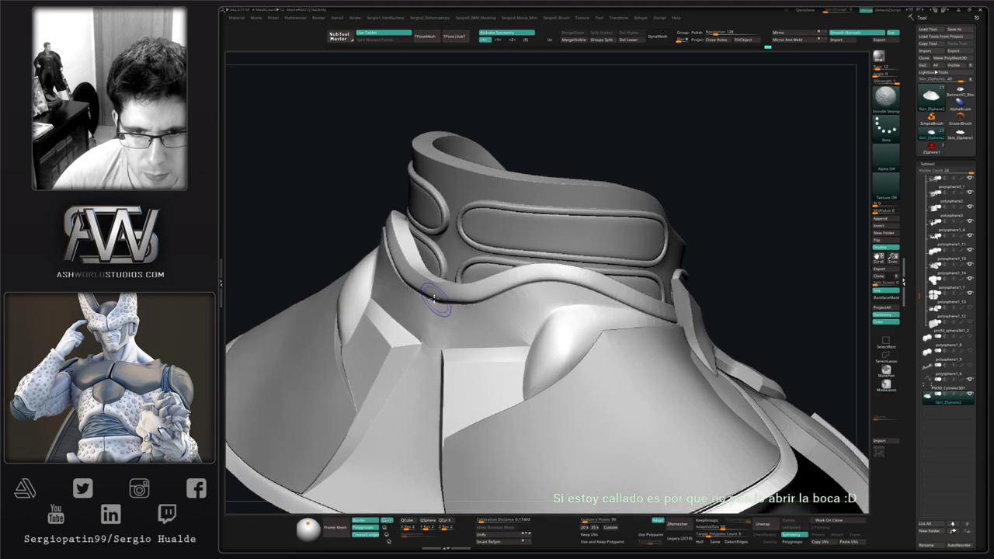
mouse_move(434, 299)
shift+mouse_down()
mouse_move(480, 307)
mouse_move(477, 297)
shift+mouse_up()
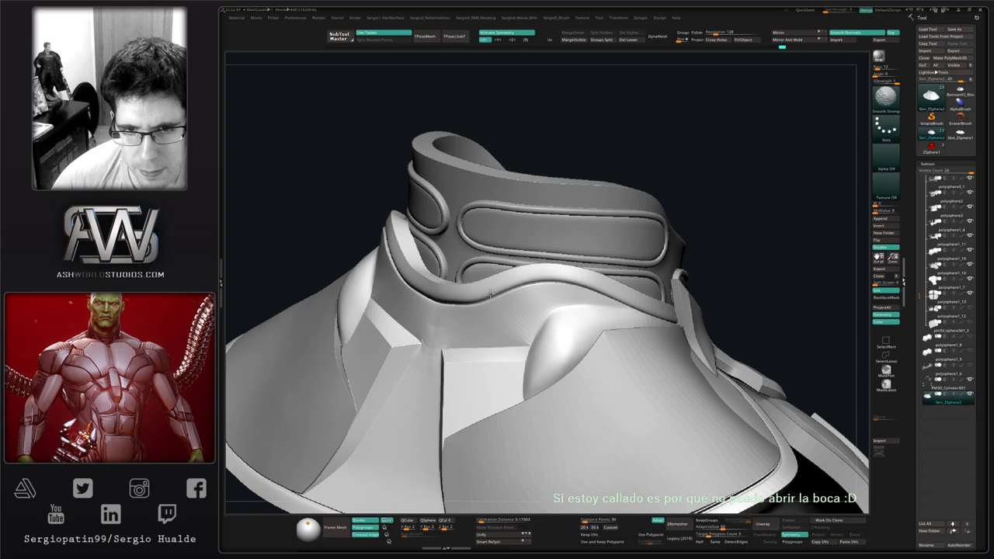
Examine the isolated collar's outer border, groove and rear ends from several sides and recheck its front on the armour.
right_drag(581, 284, 522, 285)
right_drag(594, 308, 483, 308)
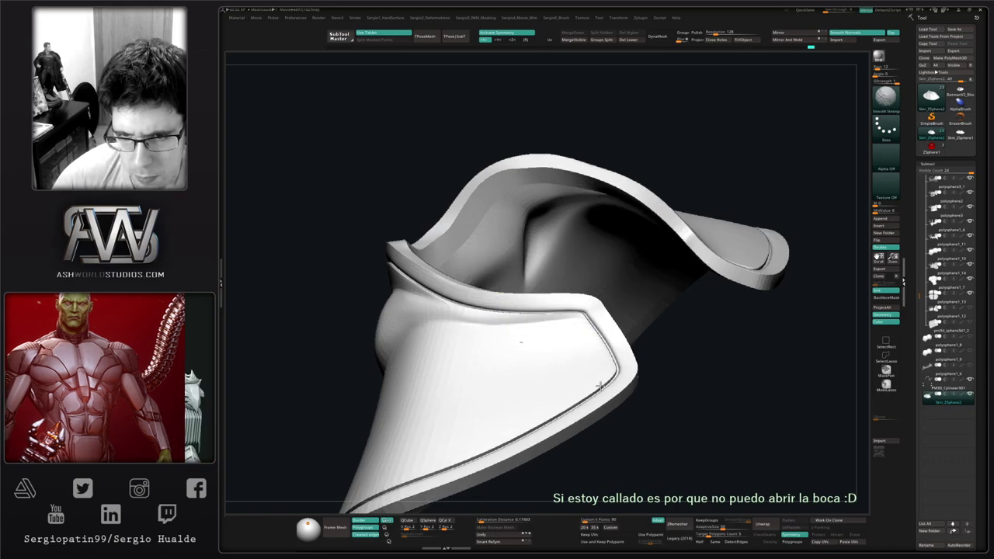
mouse_move(563, 409)
ctrl+right_down()
mouse_move(557, 296)
mouse_move(554, 331)
ctrl+right_up()
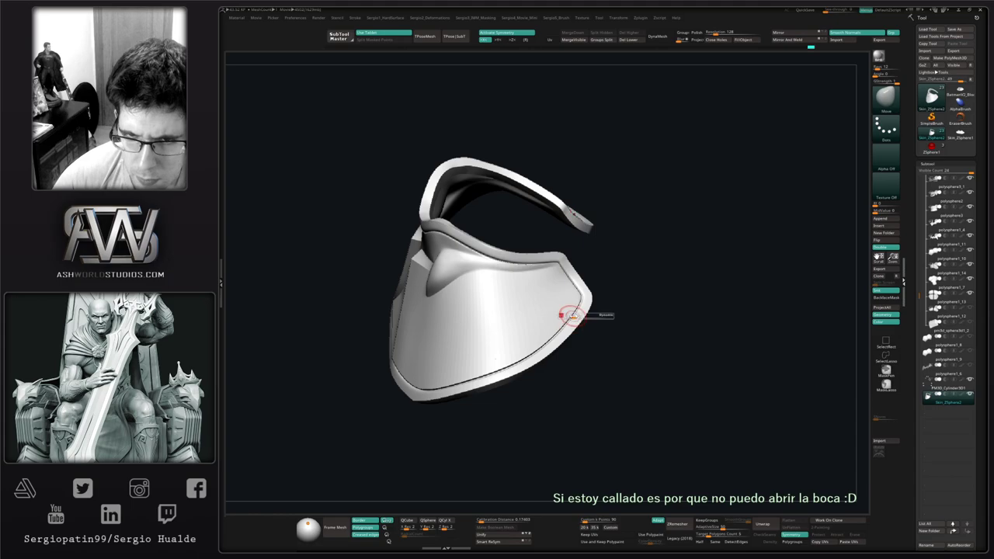
right_drag(459, 386, 464, 347)
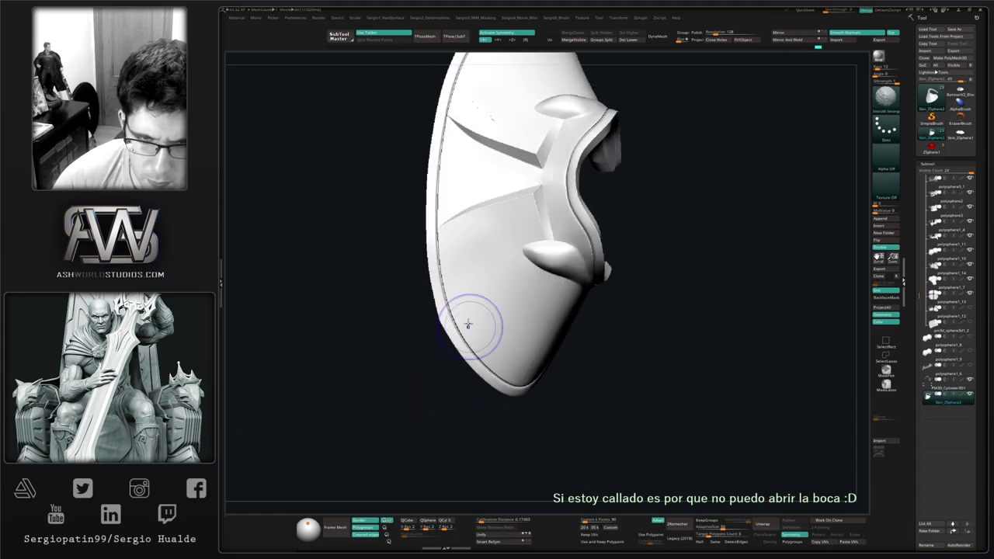
right_drag(466, 311, 489, 366)
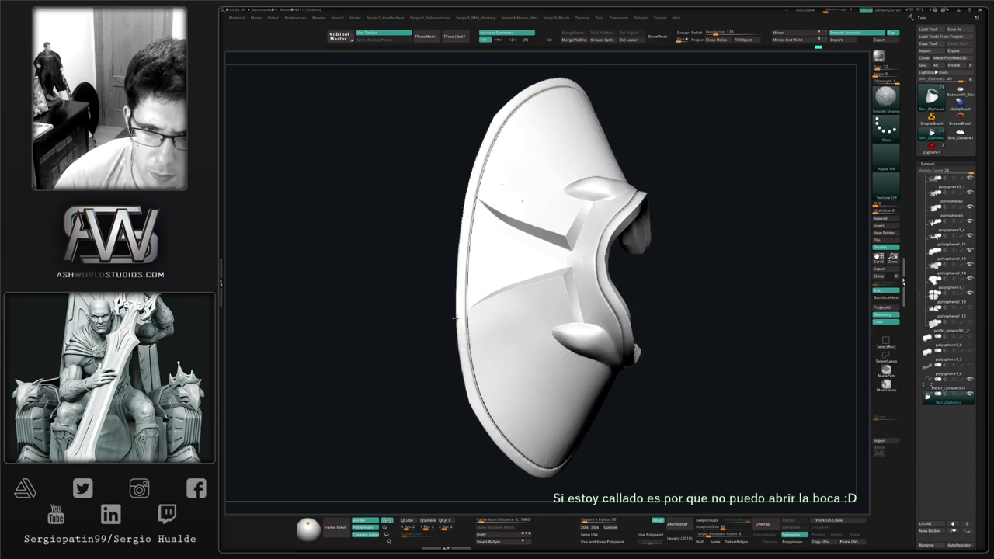
right_drag(466, 334, 588, 298)
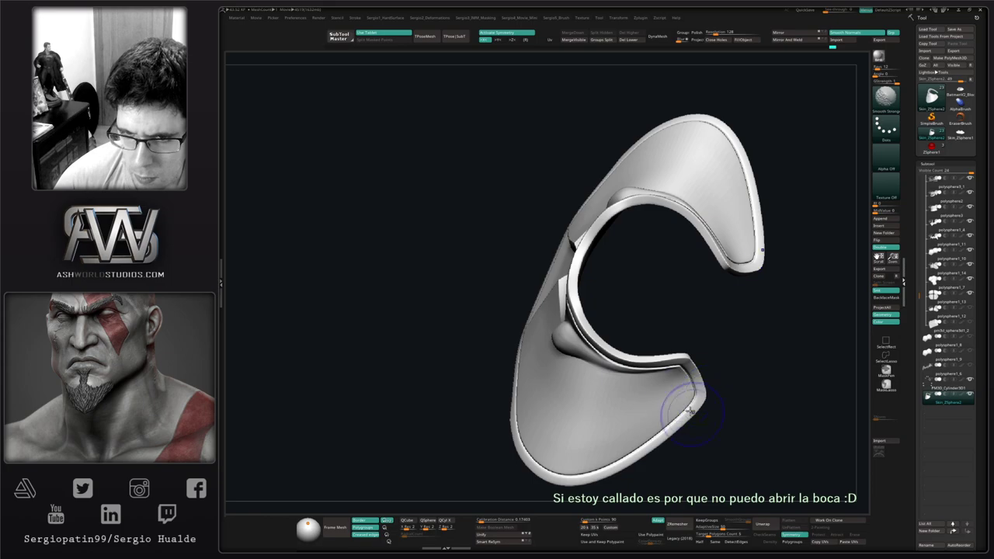
mouse_move(691, 411)
right_down()
mouse_move(615, 333)
mouse_move(635, 308)
mouse_move(599, 333)
mouse_move(603, 320)
mouse_move(558, 303)
mouse_move(547, 351)
mouse_move(542, 337)
right_up()
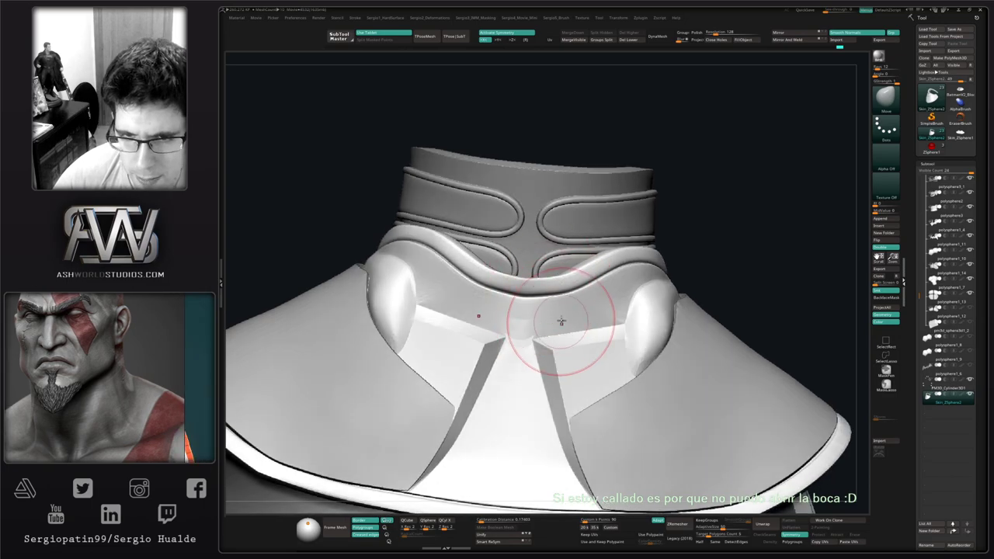
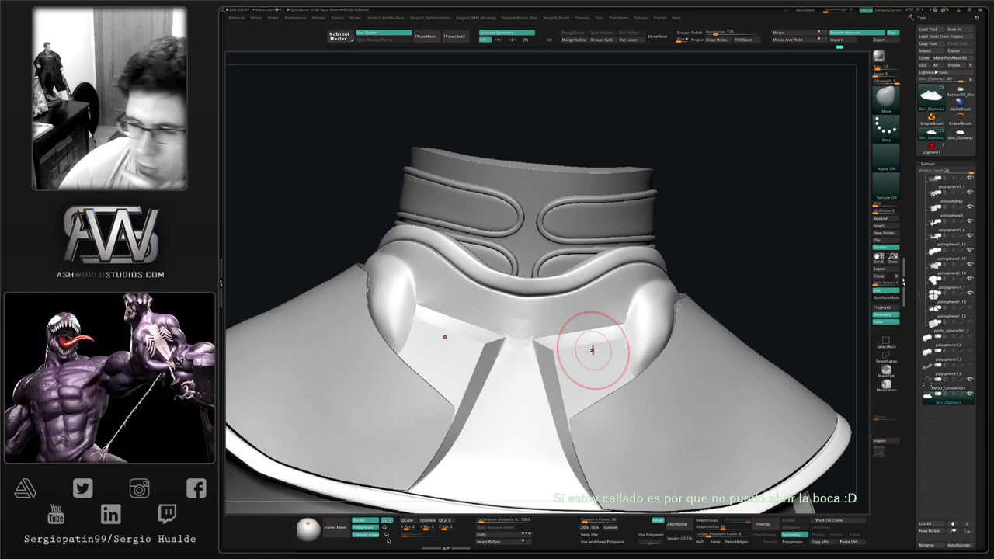
Inspect the collar's recesses and side bulges, first isolated from an oblique angle and again on the armour from the front.
right_drag(720, 254, 555, 304)
key(alt+s)
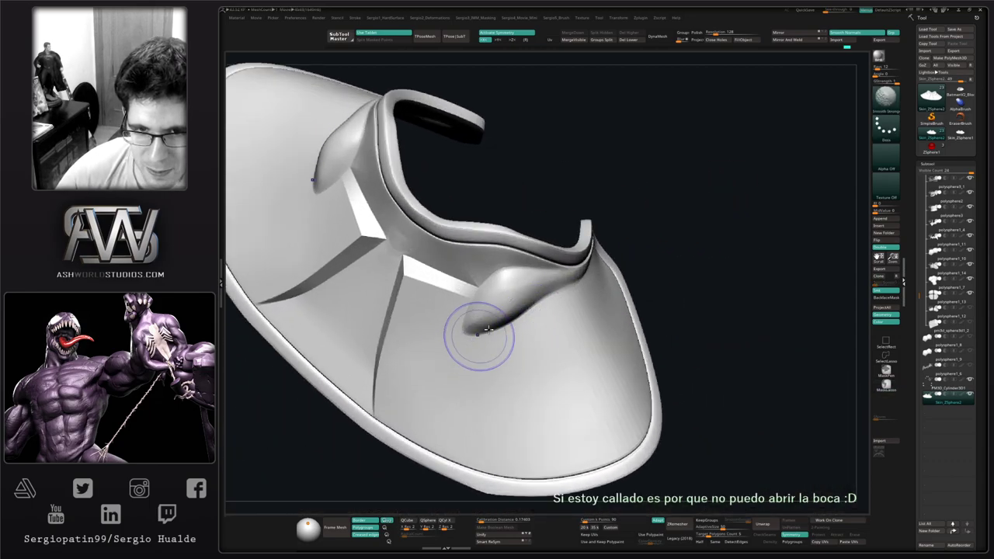
mouse_move(444, 373)
right_down()
mouse_move(500, 371)
mouse_move(533, 392)
mouse_move(540, 377)
mouse_move(506, 359)
mouse_move(479, 368)
mouse_move(510, 329)
mouse_move(521, 344)
mouse_move(559, 317)
right_up()
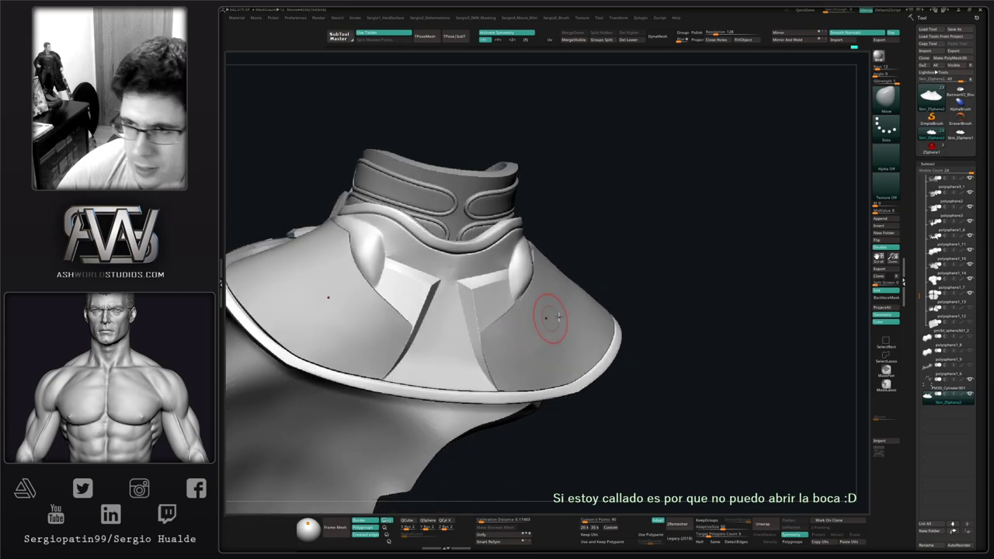
right_drag(669, 329, 570, 309)
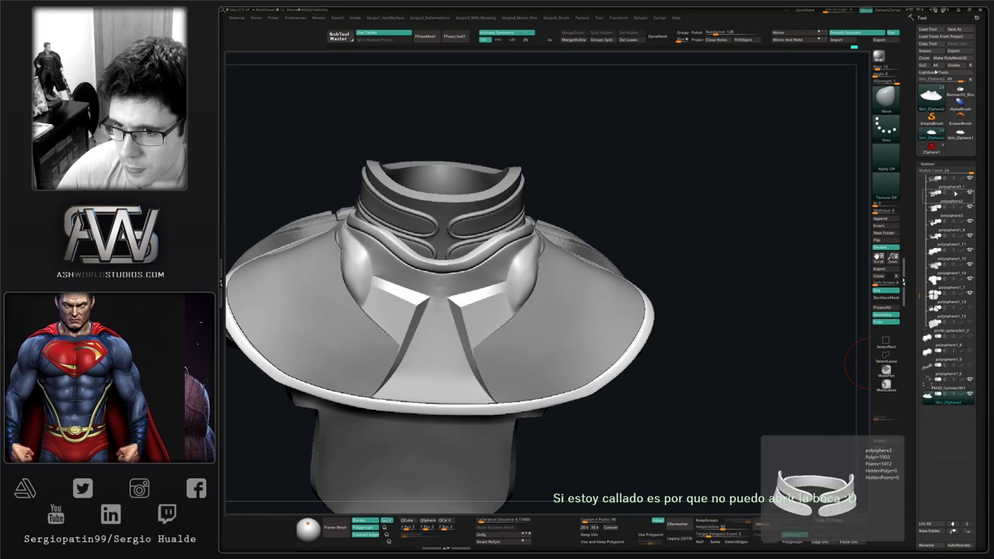
Place the BatmanV2_Blocking1 side panels below the Skin_ZSphere2 collar in the subtool order and duplicate both subtools.
drag(921, 293, 920, 252)
click(951, 200)
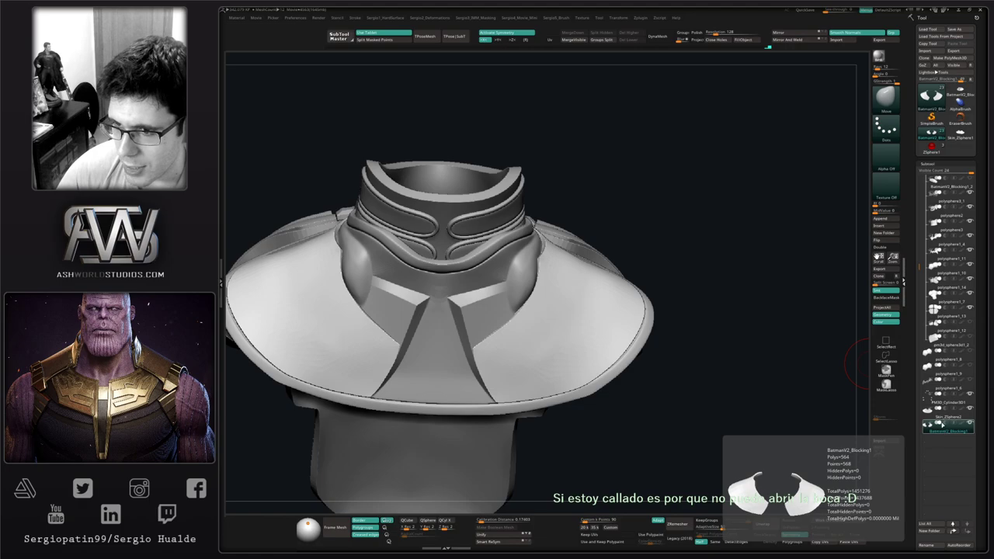
click(947, 430)
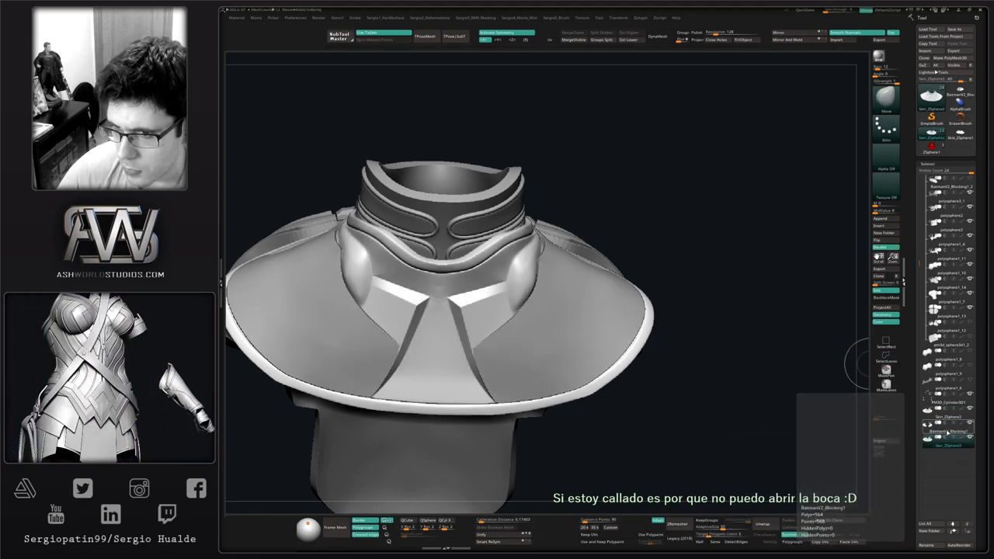
click(947, 440)
drag(948, 439, 950, 463)
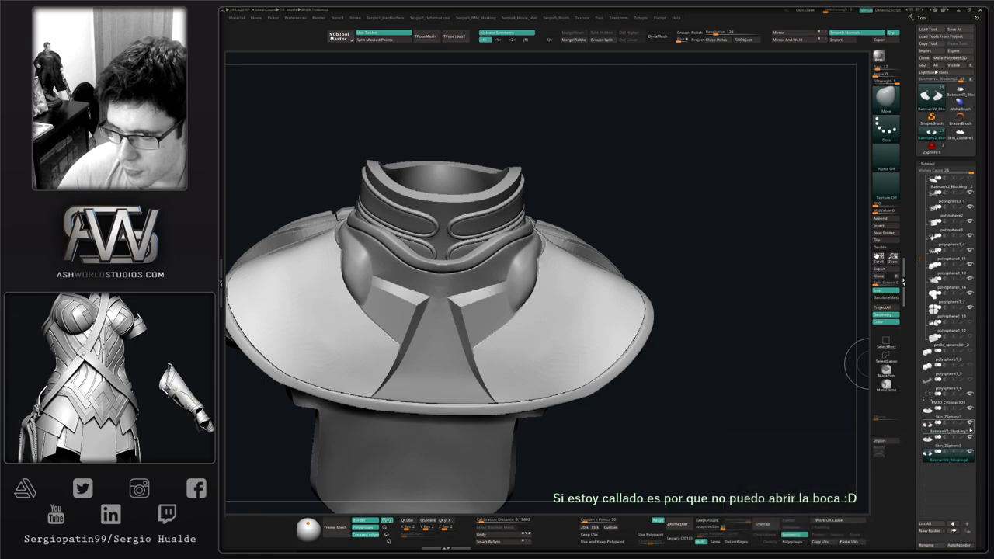
Hide the original collar and side-panel subtools and make the collar copy Skin_ZSphere3 active.
click(971, 409)
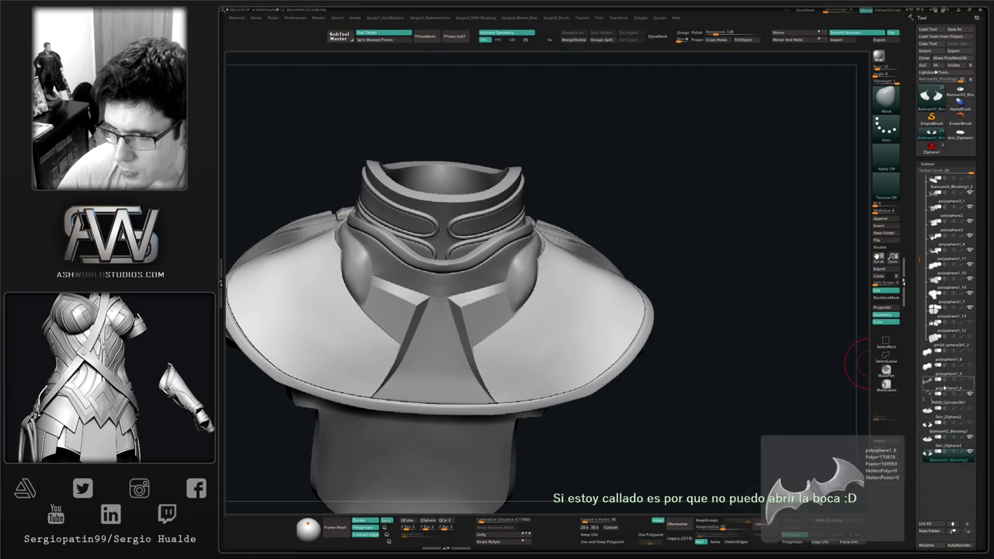
mouse_move(936, 402)
mouse_move(937, 402)
mouse_down()
mouse_move(936, 330)
mouse_move(938, 404)
mouse_up()
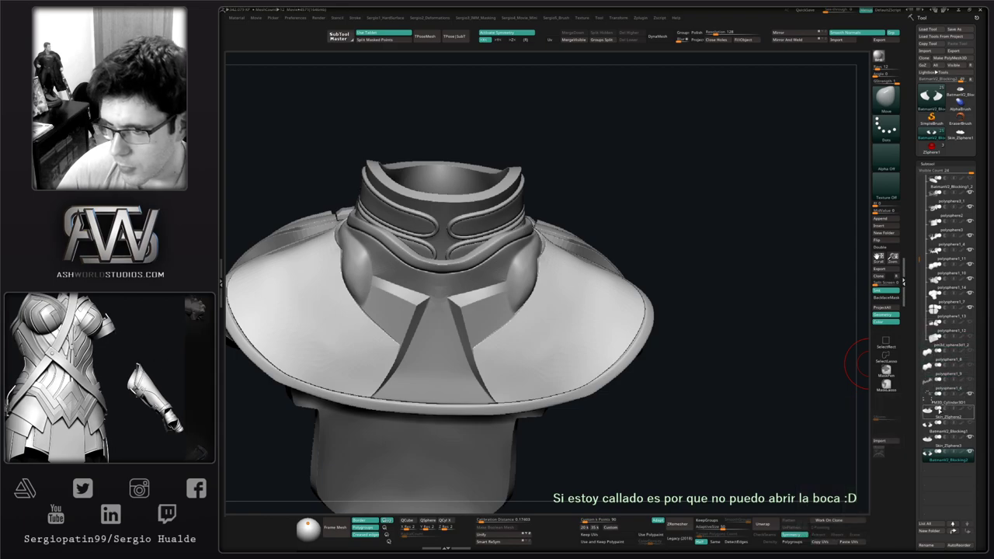
mouse_move(940, 417)
click(942, 447)
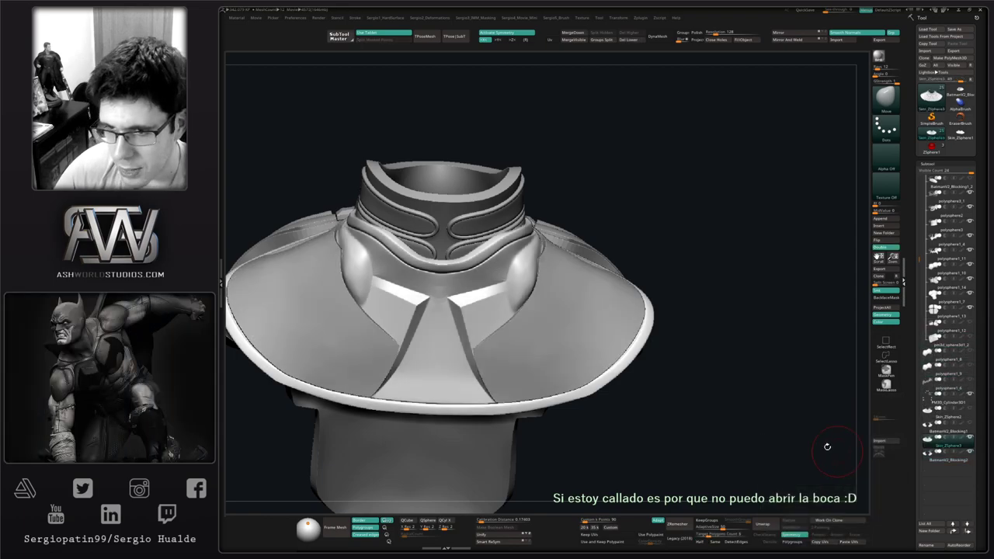
Isolate the active subtool and switch from the collar copy to the duplicated side panels, framing them in the view.
key(ctrl+shift+s)
alt+right_drag(572, 362, 651, 334)
ctrl+right_drag(651, 334, 624, 324)
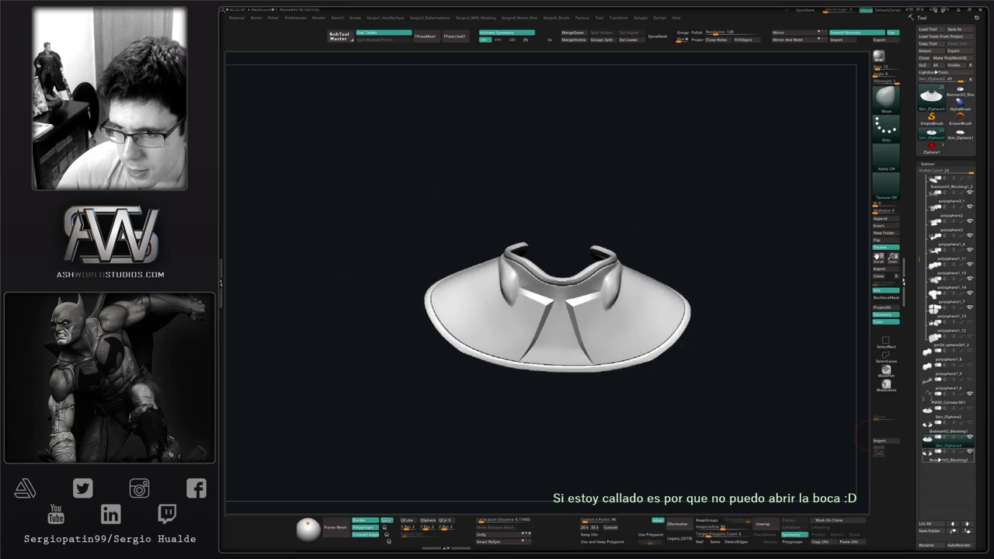
click(938, 460)
key(f)
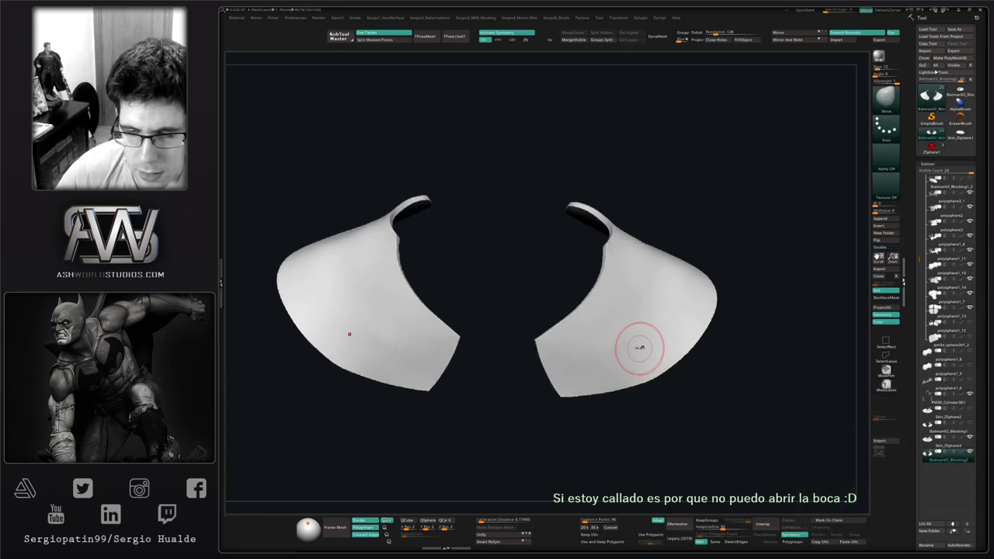
Enlarge the brush to cover most of a side panel and smooth the duplicated panels.
key(ctrl)
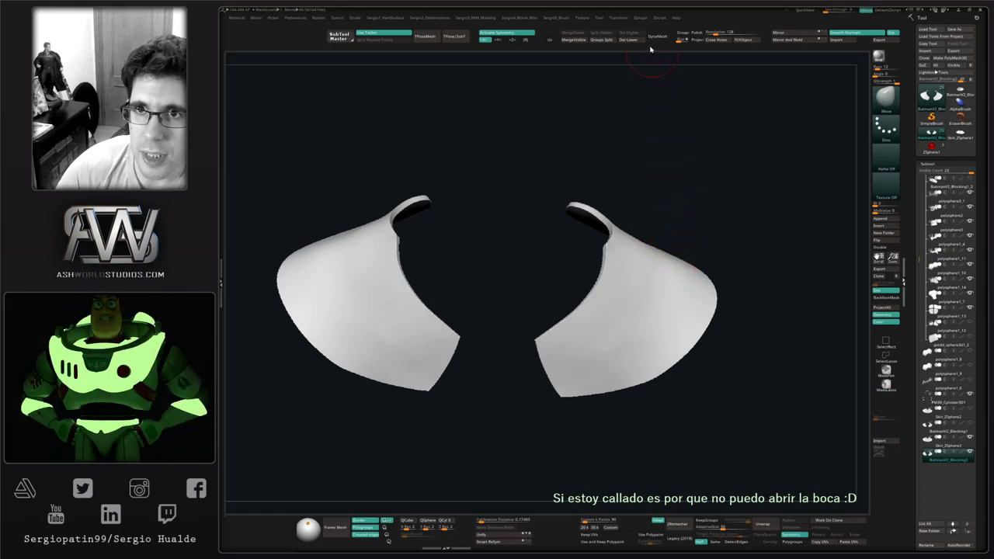
key(s)
drag(617, 209, 641, 213)
key(shift)
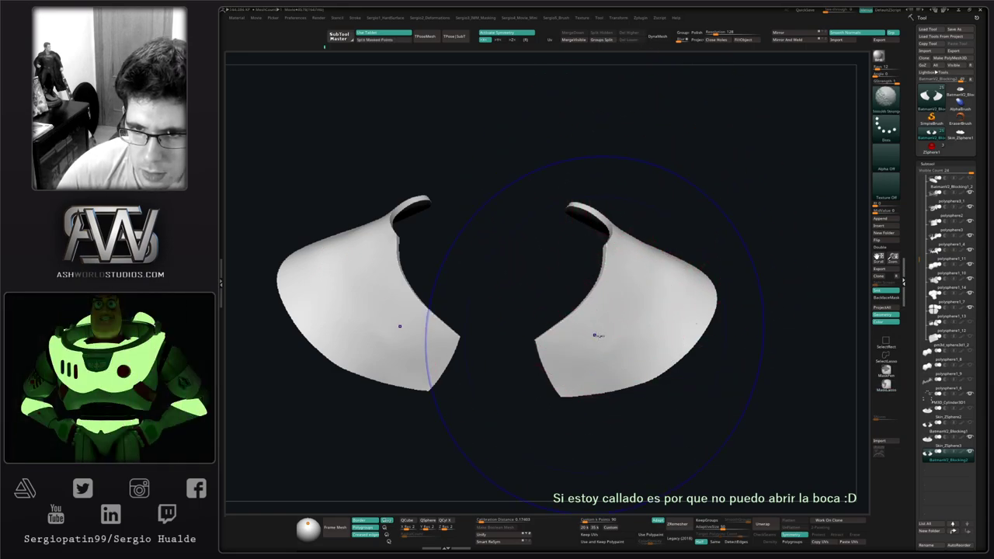
Switch to the collar subtool and smooth the hard edges of the two angled ridges on its front.
right_drag(633, 304, 651, 267)
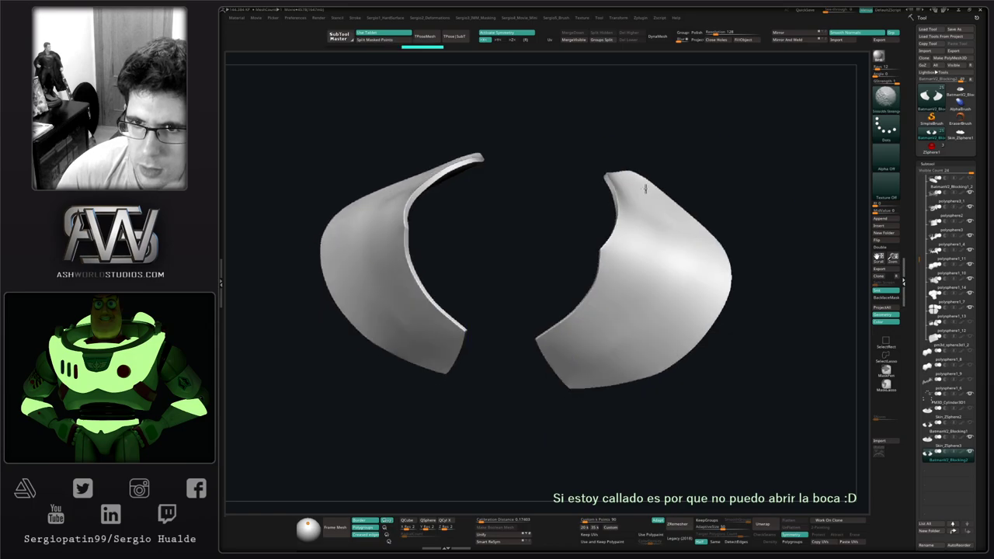
right_drag(633, 345, 644, 294)
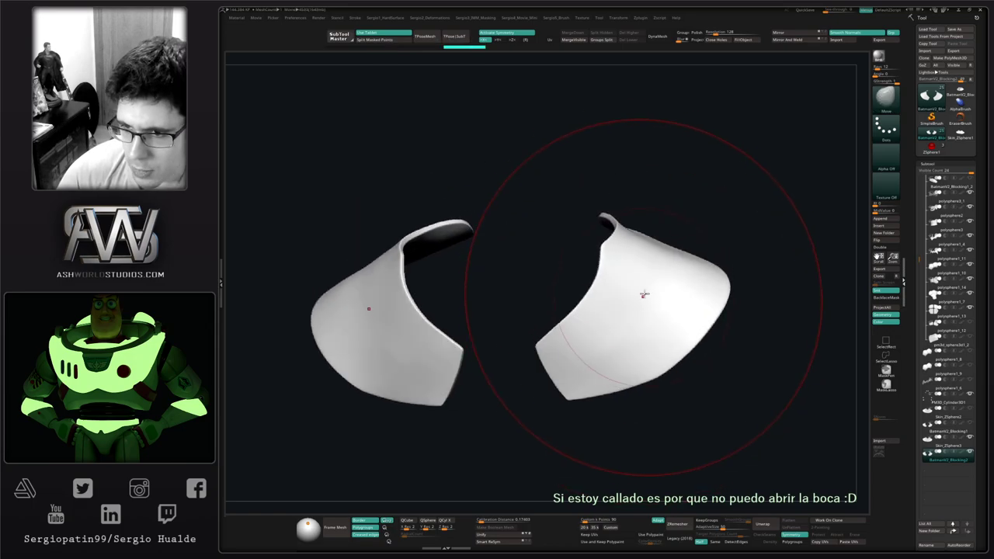
key(Up)
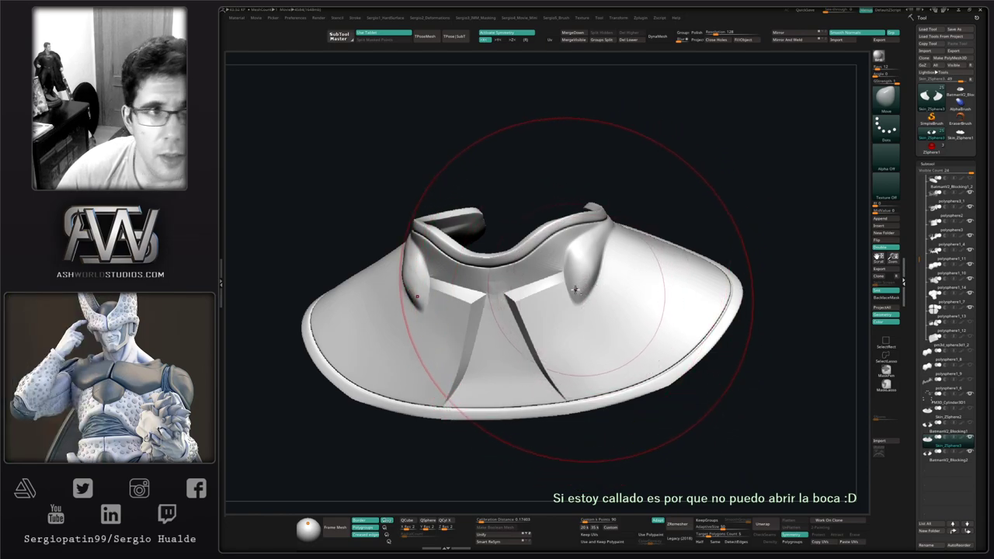
right_drag(588, 292, 603, 317)
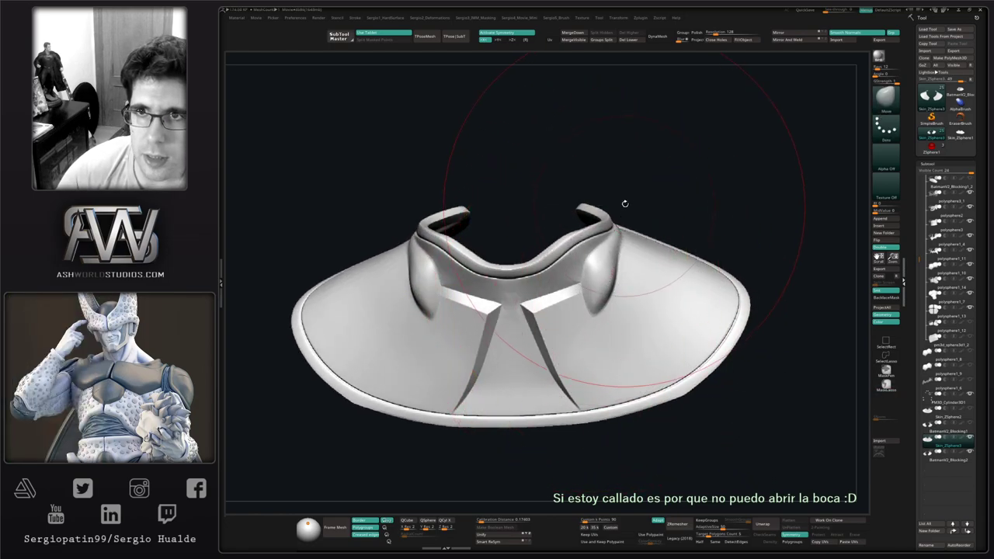
shift+drag(553, 300, 605, 338)
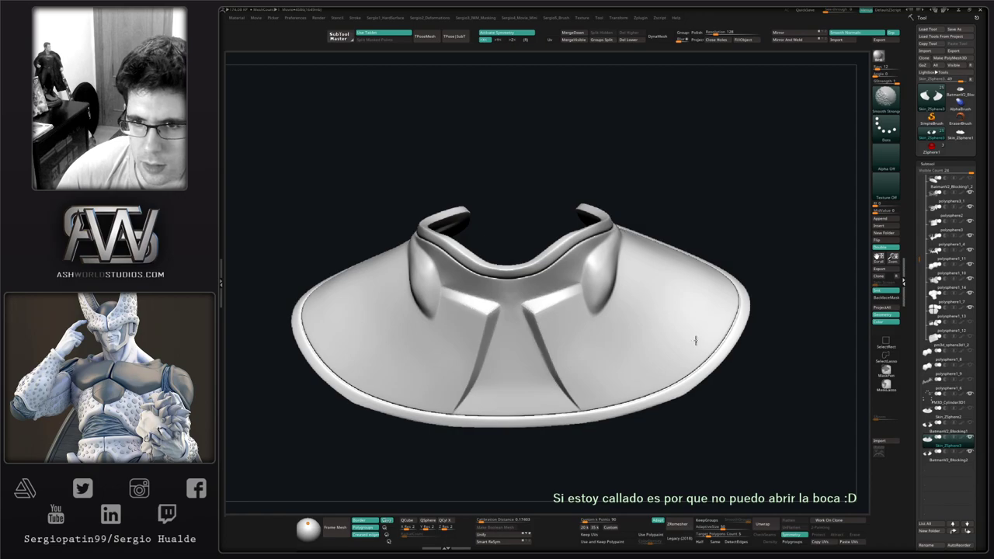
alt+right_drag(642, 358, 626, 366)
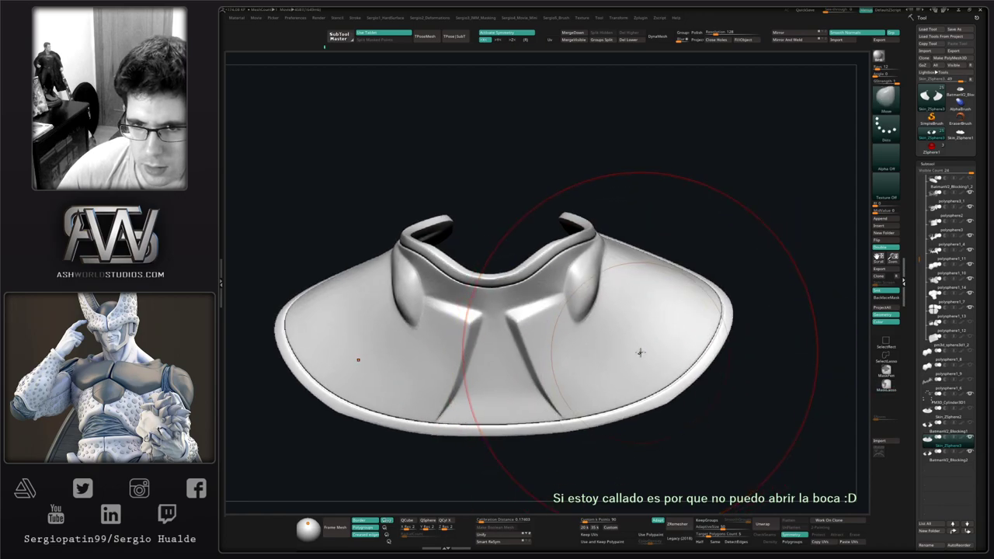
mouse_move(644, 328)
right_down()
mouse_move(658, 355)
mouse_move(658, 327)
right_up()
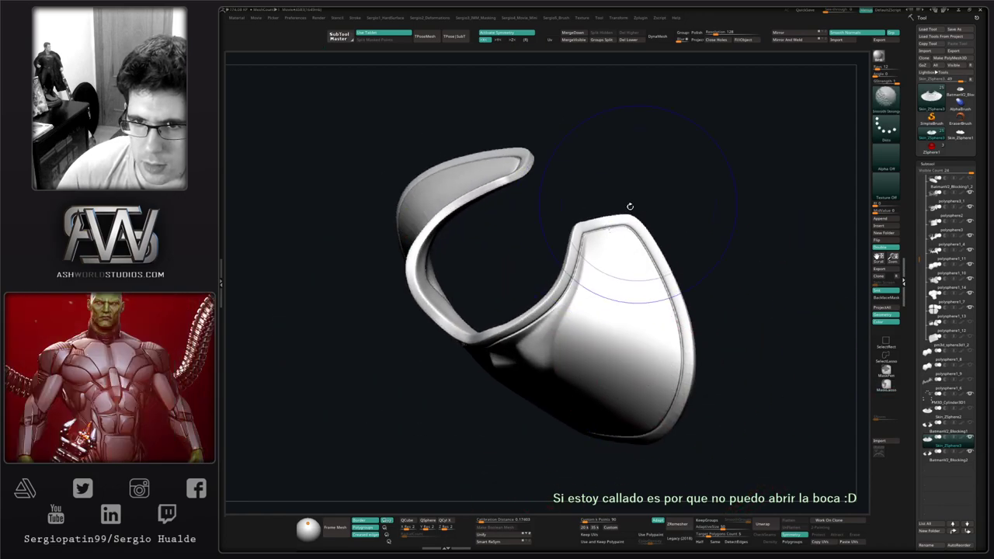
shift+right_drag(611, 372, 572, 311)
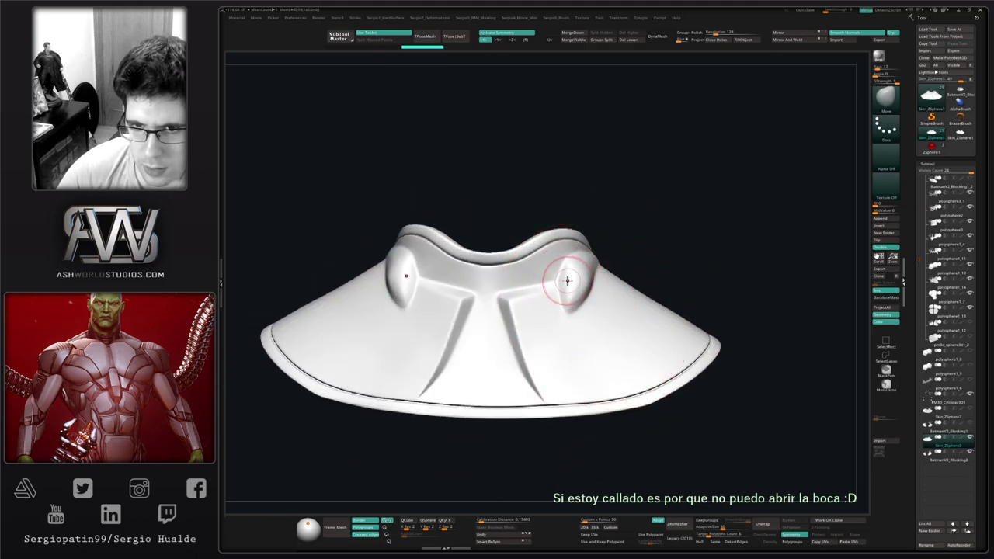
Show all parts again, select the pair of shoulder panels, and move their upper inner edges to fit the collar's neckline.
key(alt+s)
right_drag(595, 315, 603, 284)
alt+click(607, 268)
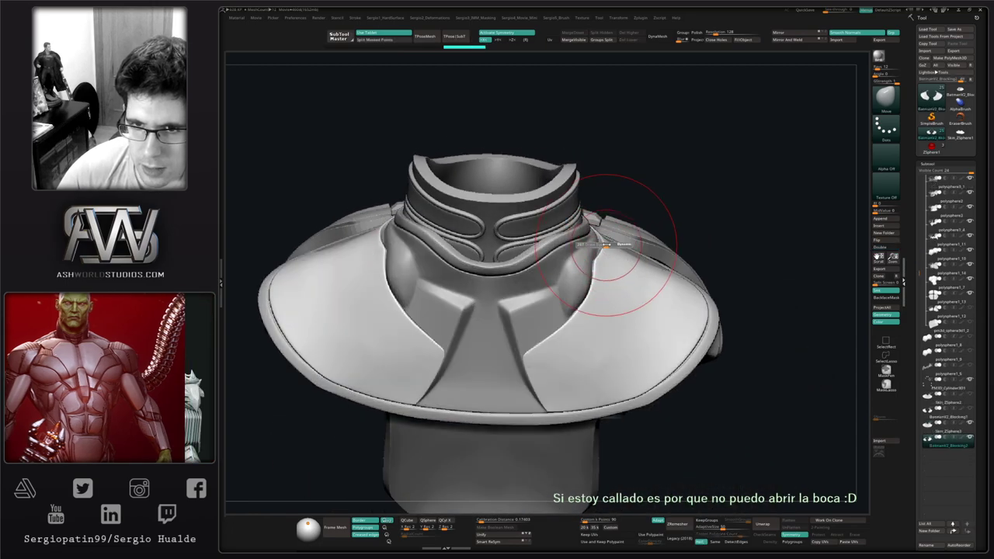
right_drag(594, 241, 648, 295)
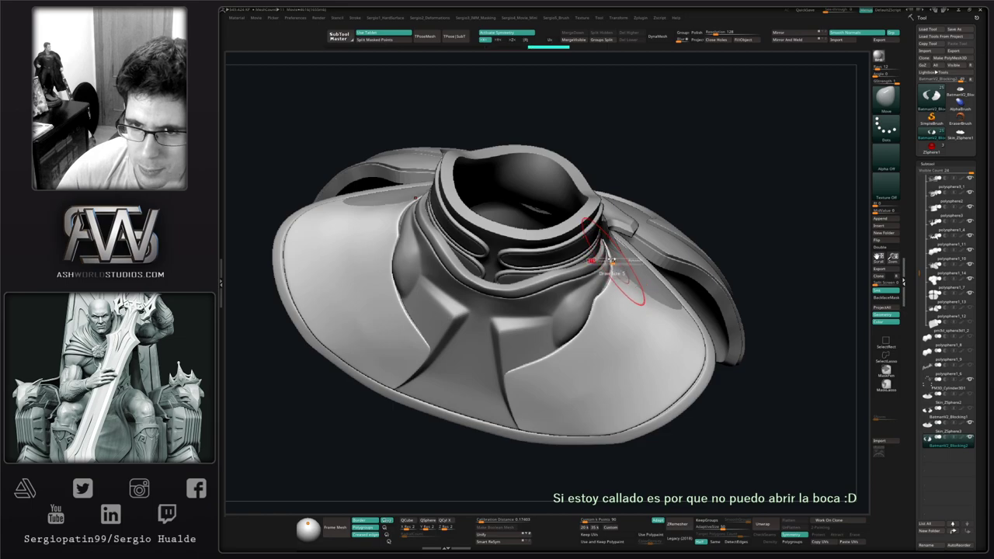
right_drag(612, 261, 637, 279)
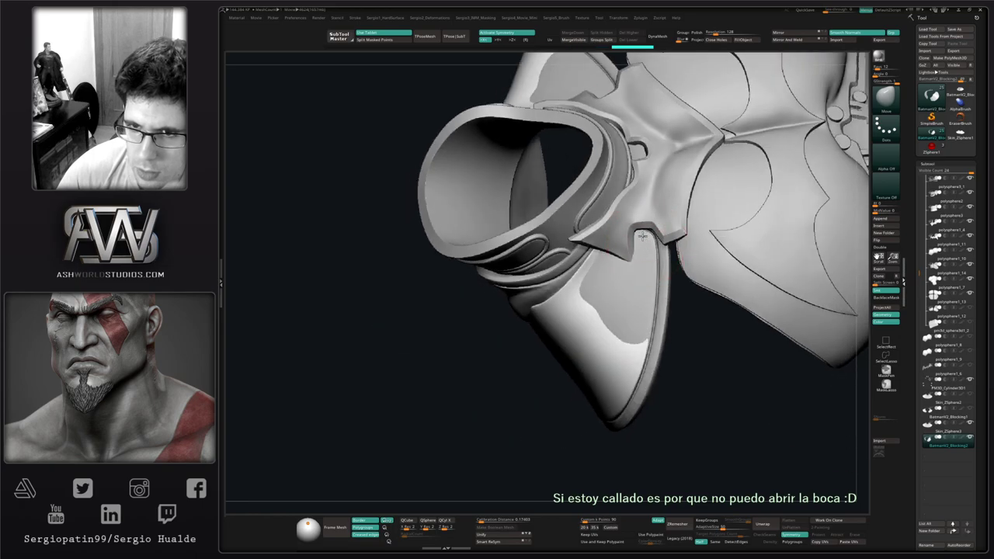
right_drag(643, 236, 603, 253)
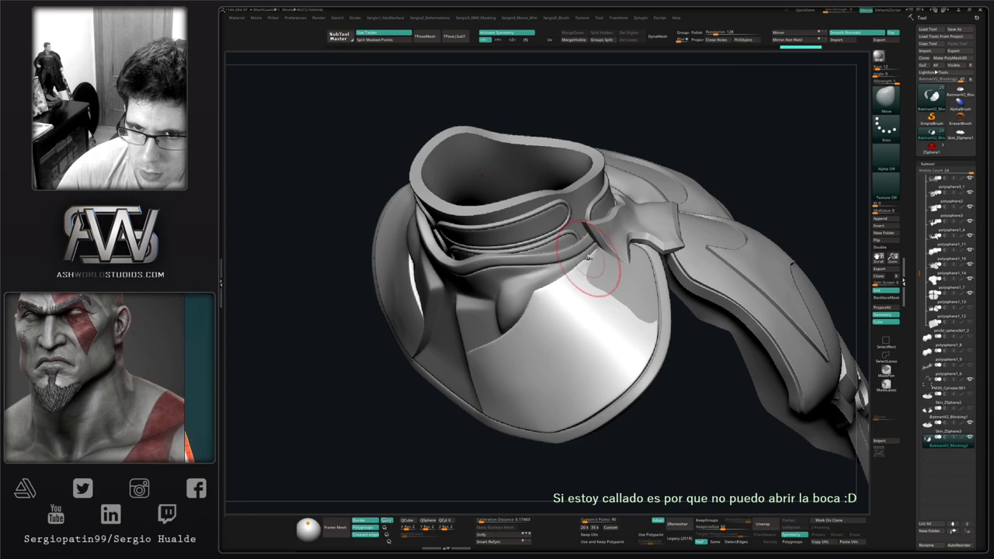
right_drag(582, 266, 538, 296)
drag(538, 297, 538, 302)
mouse_move(543, 321)
right_down()
mouse_move(553, 313)
mouse_move(528, 337)
right_up()
drag(526, 327, 522, 323)
right_drag(526, 323, 553, 282)
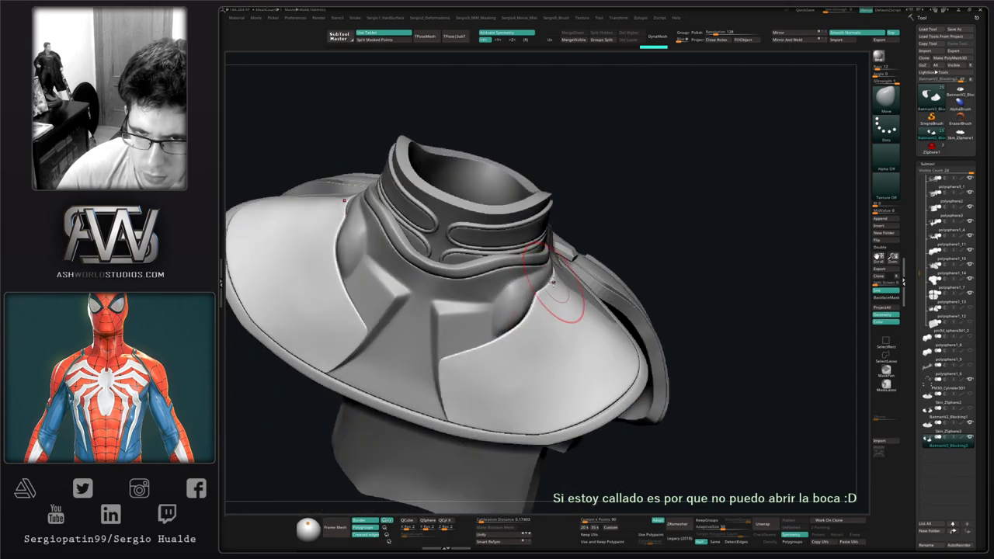
Smooth the front surface of the shoulder panels and move their lower front corners toward the foot of the collar's ridges.
right_drag(570, 321, 564, 347)
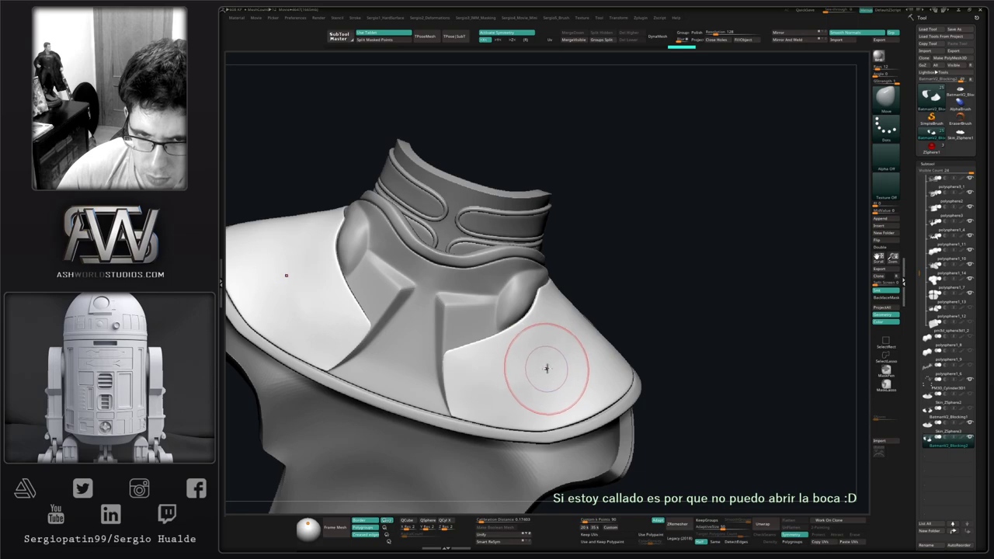
shift+drag(534, 369, 482, 387)
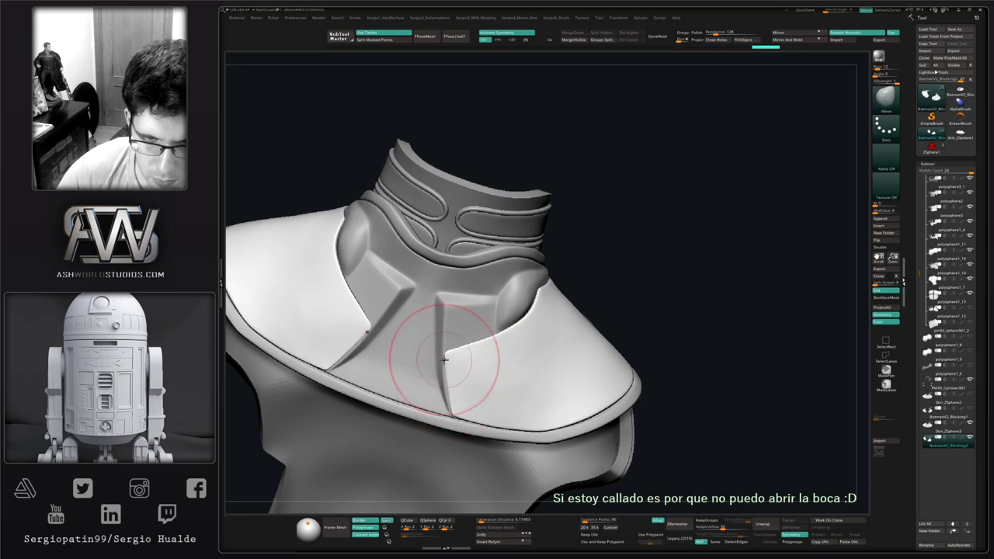
mouse_move(457, 385)
right_down()
mouse_move(478, 371)
mouse_move(488, 389)
mouse_move(473, 390)
right_up()
drag(473, 390, 467, 396)
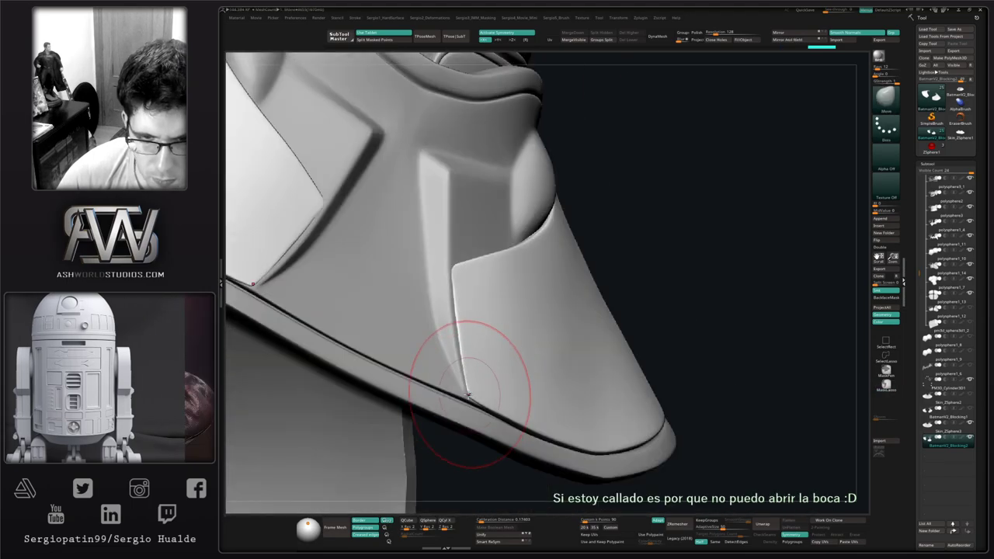
right_drag(469, 396, 464, 396)
Move the front vertical edges of the shoulder panels to follow the collar's angled ridges closely.
drag(456, 360, 459, 354)
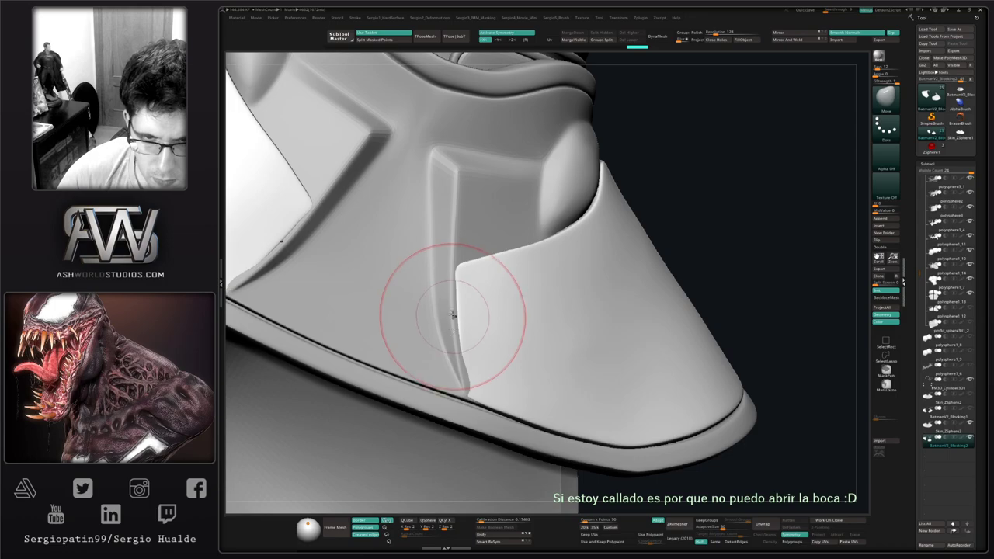
drag(452, 315, 453, 309)
drag(449, 305, 455, 298)
drag(455, 305, 457, 318)
drag(458, 320, 469, 335)
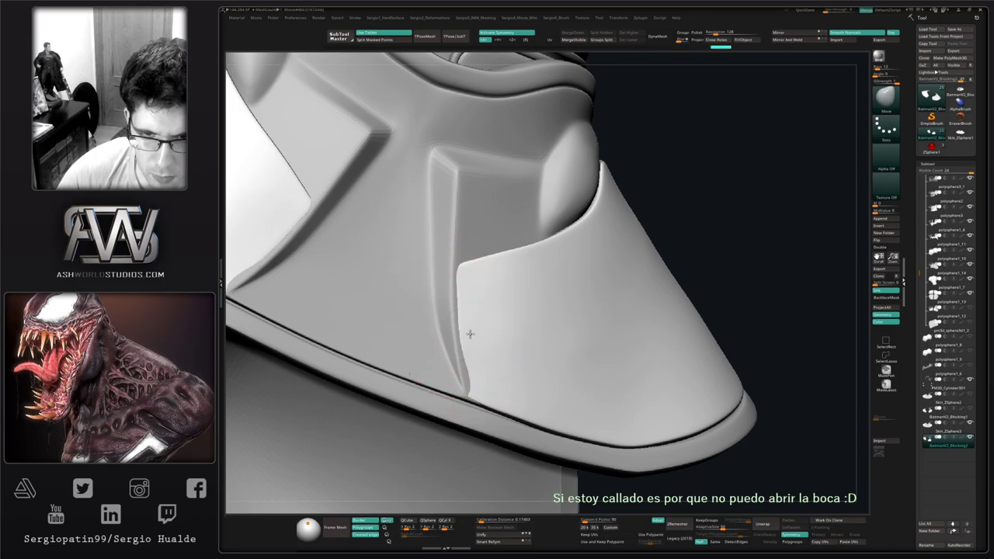
Move the lower outer corners and bottom edges of the shoulder panels to fit the collar's rim.
mouse_move(469, 334)
alt+right_down()
mouse_move(424, 272)
mouse_move(354, 279)
alt+right_up()
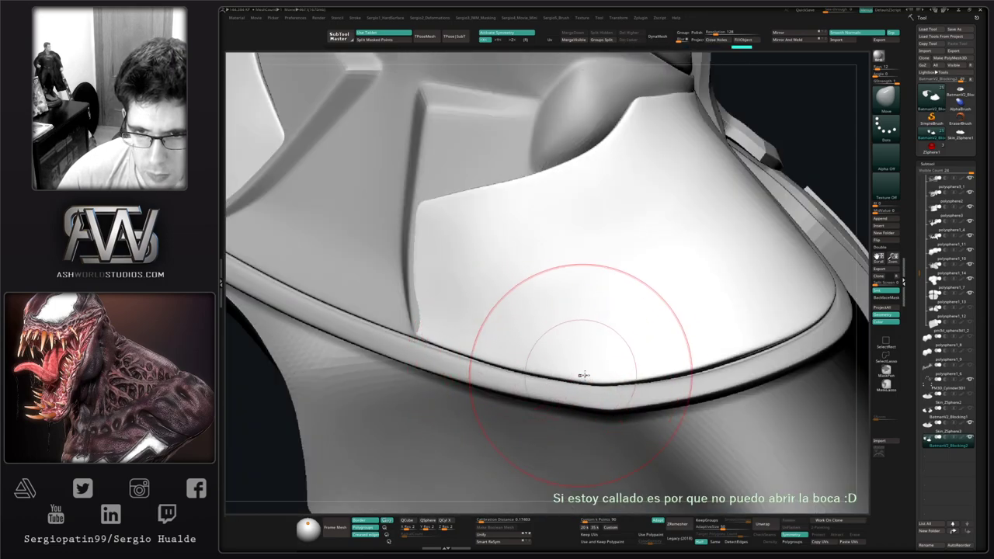
mouse_move(581, 378)
right_down()
mouse_move(588, 362)
mouse_move(575, 388)
mouse_move(591, 384)
right_up()
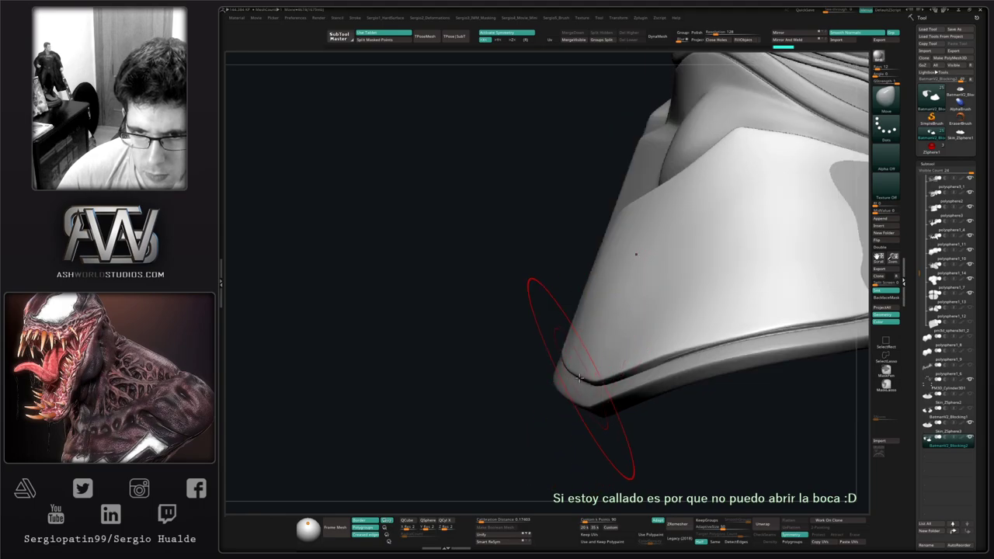
drag(574, 371, 576, 365)
mouse_move(576, 365)
right_down()
mouse_move(645, 379)
mouse_move(590, 390)
right_up()
mouse_move(579, 389)
mouse_down()
mouse_move(558, 386)
mouse_move(616, 375)
mouse_up()
key(s)
drag(628, 369, 512, 359)
mouse_move(562, 362)
ctrl+right_down()
mouse_move(548, 273)
mouse_move(557, 359)
mouse_move(536, 362)
mouse_move(620, 330)
ctrl+right_up()
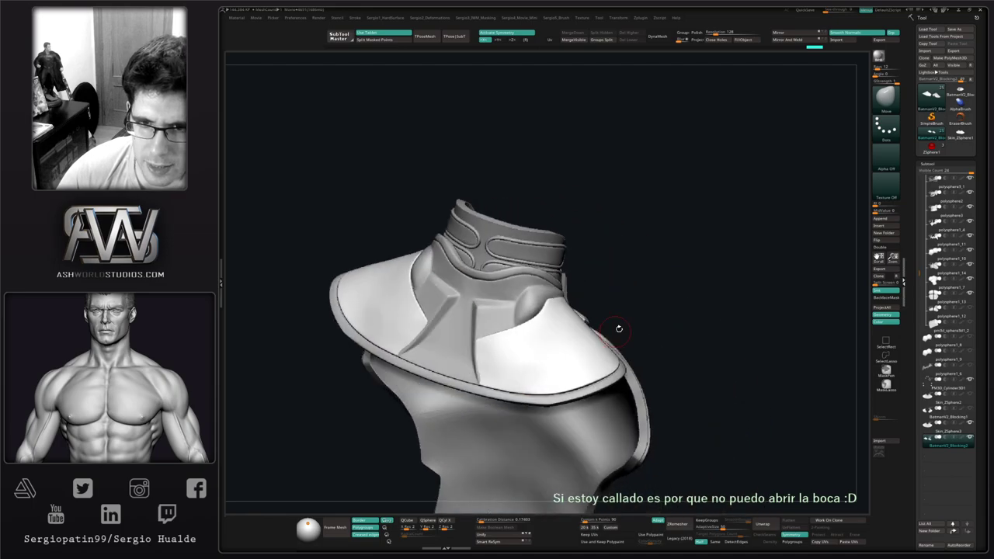
Merge the collar down with the shoulder panels, isolate the result, and DynaMesh it at resolution 2016.
click(940, 432)
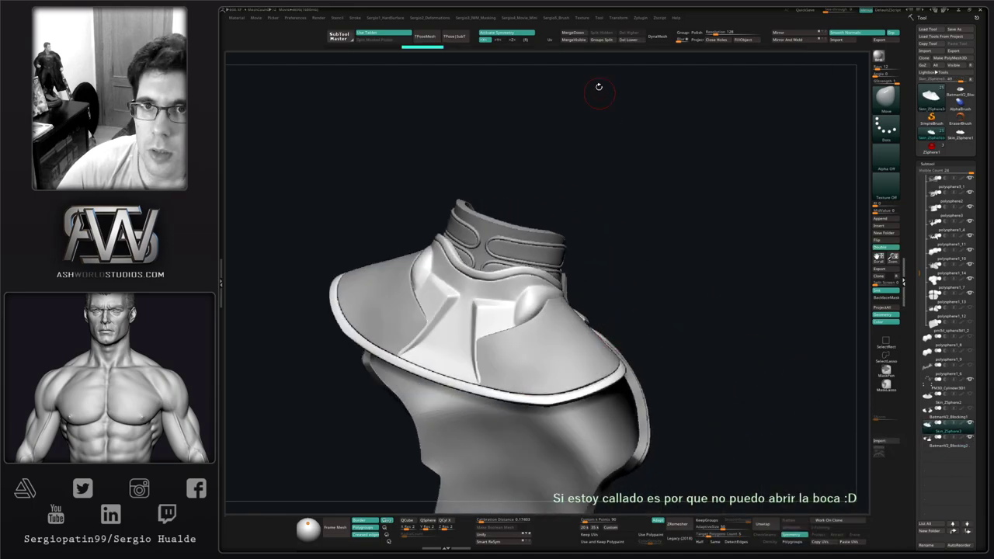
click(585, 43)
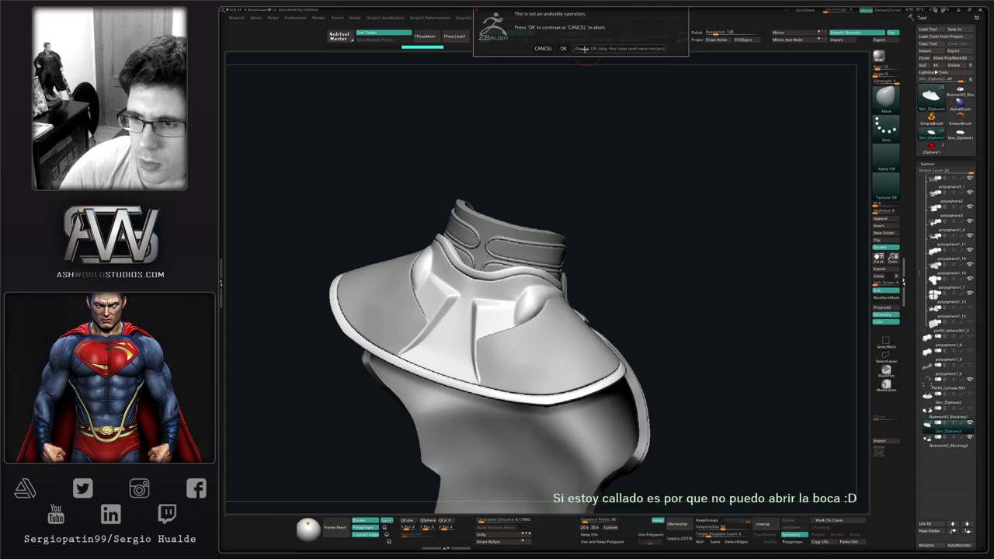
click(585, 48)
key(alt+s)
alt+right_drag(602, 290, 651, 265)
right_drag(650, 264, 668, 245)
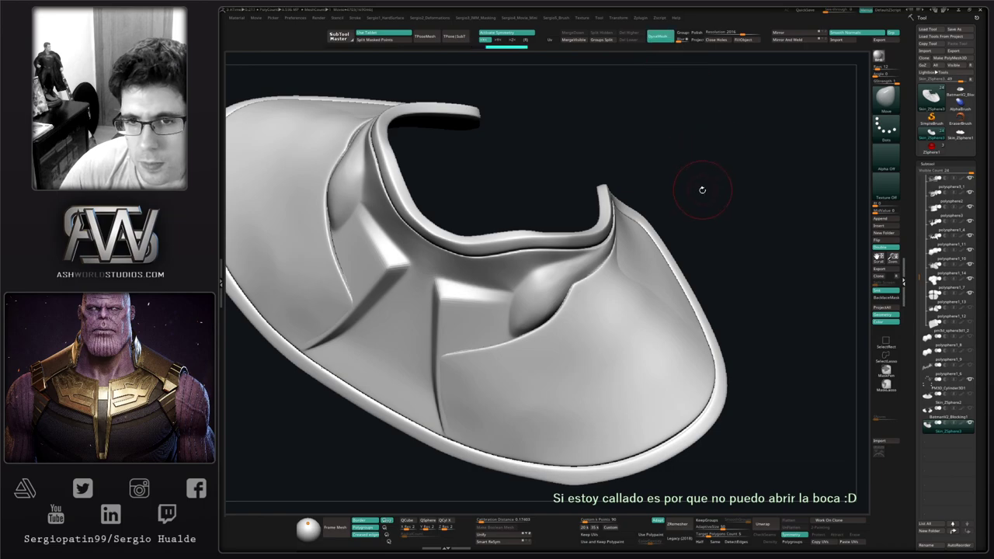
Blend the upper rear end of the shoulder panel into the collar with a strong smoothing brush.
mouse_move(702, 190)
mouse_down()
mouse_move(608, 234)
mouse_move(593, 280)
mouse_up()
alt+right_drag(593, 280, 596, 305)
shift+drag(595, 282, 600, 269)
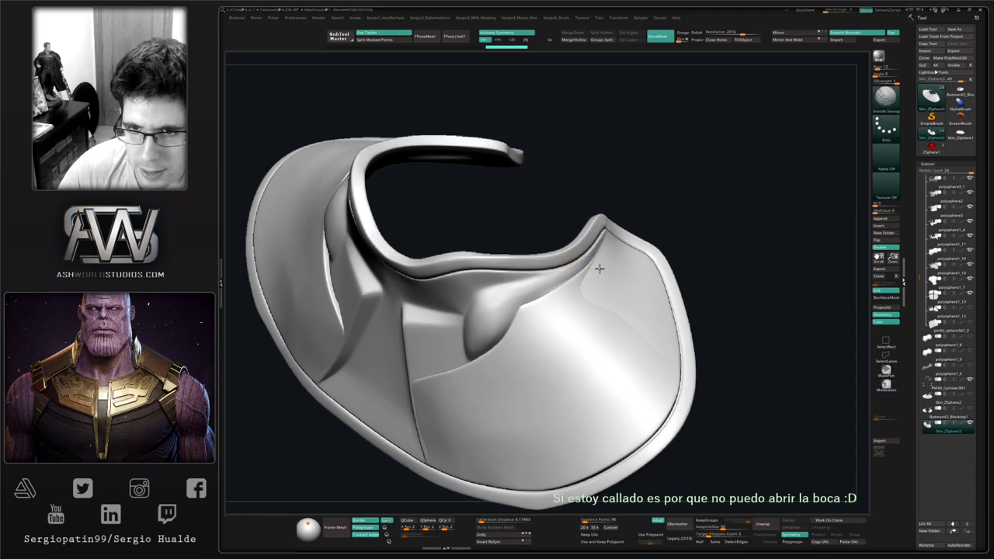
right_drag(581, 292, 606, 281)
key(5)
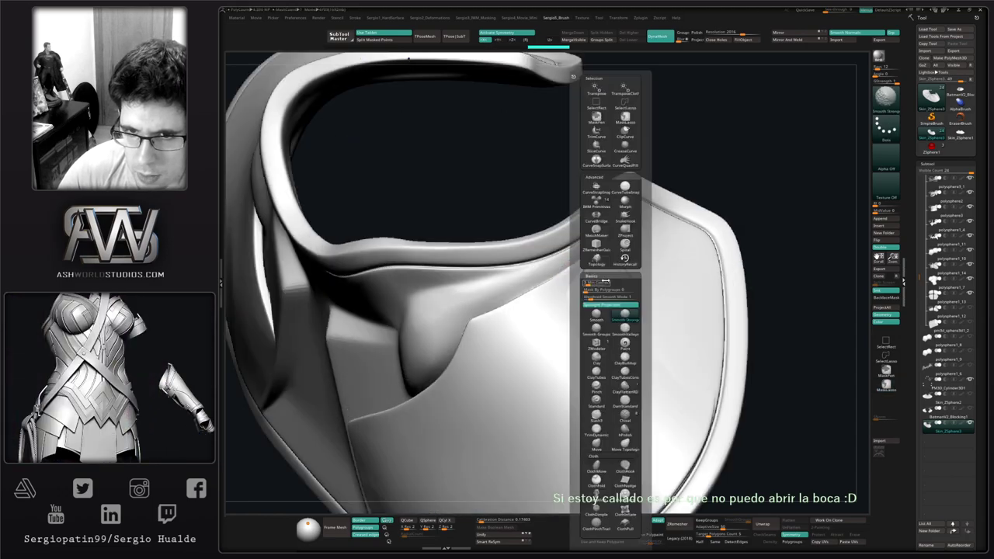
click(625, 315)
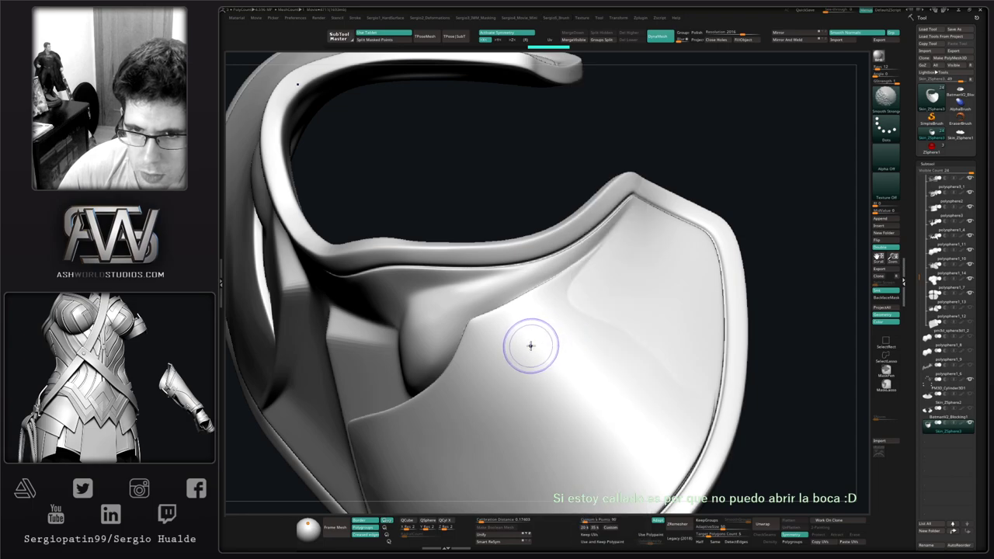
key(space)
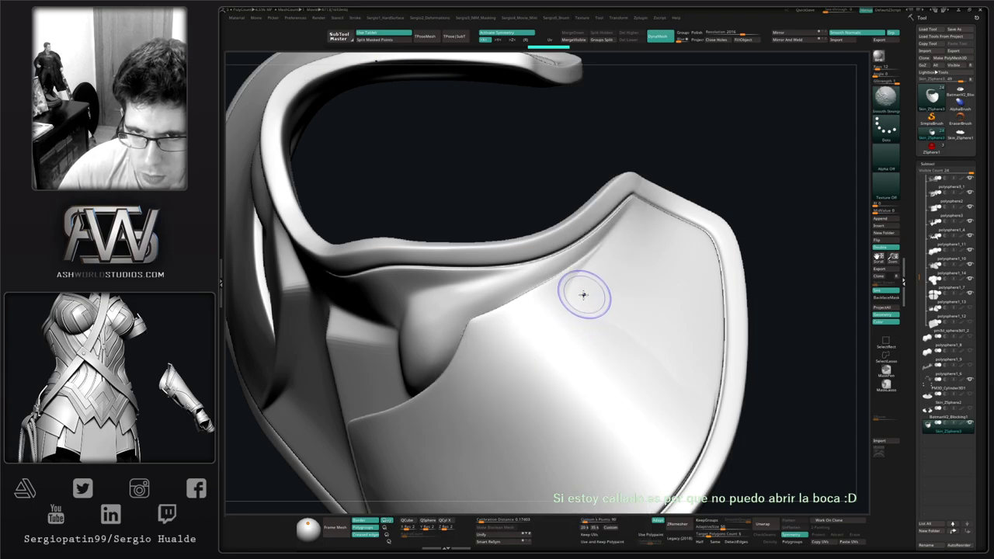
shift+drag(581, 300, 606, 251)
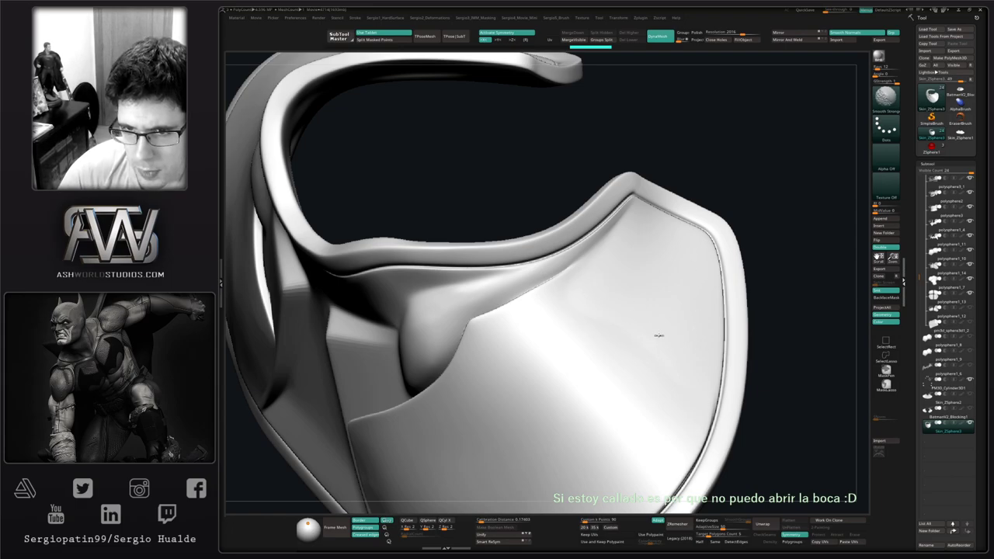
Build up the panel's upper seam with the Clay brush and smooth its inner edge beside the rounded bulge.
key(ctrl)
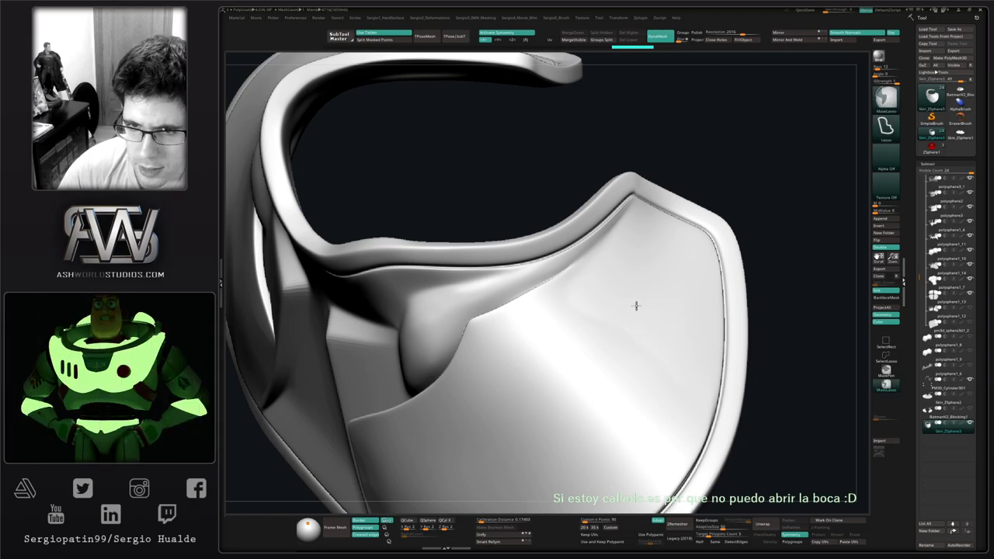
mouse_move(637, 306)
ctrl+right_down()
mouse_move(619, 318)
mouse_move(581, 282)
ctrl+right_up()
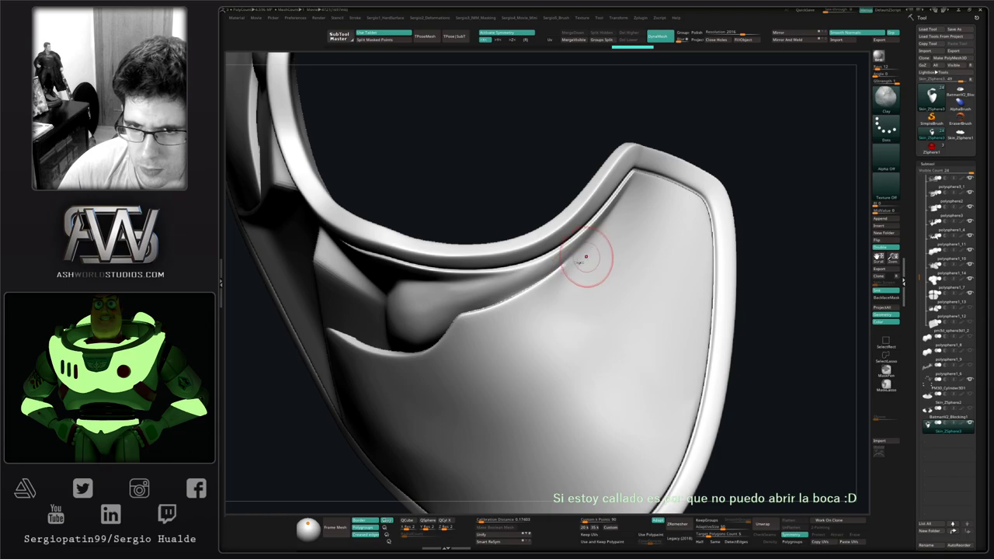
key(space)
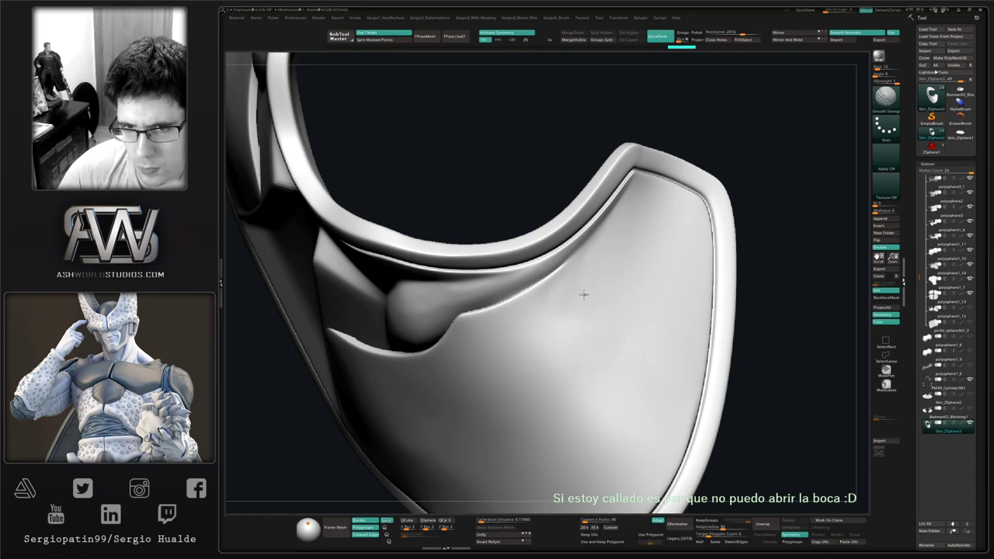
key(shift)
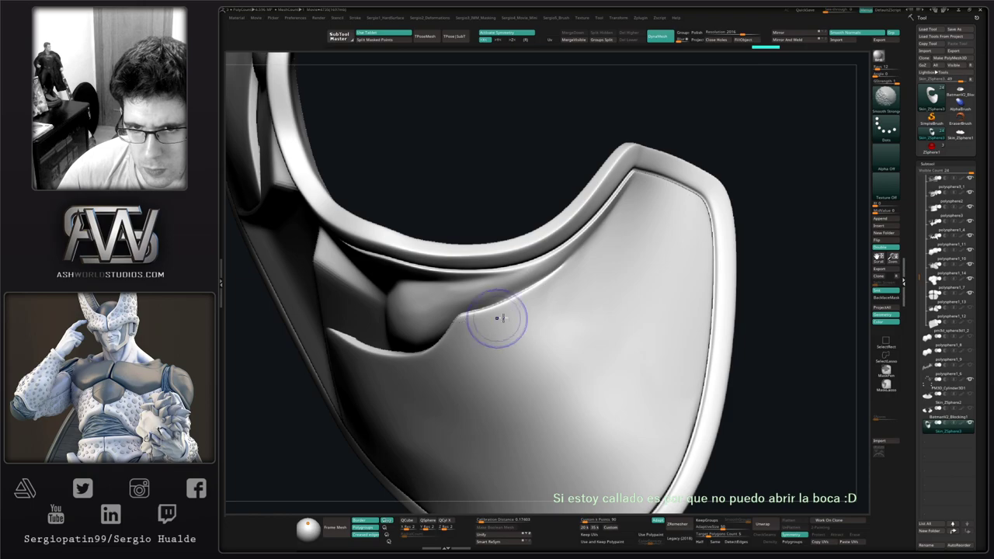
shift+drag(503, 319, 536, 294)
right_drag(453, 409, 479, 330)
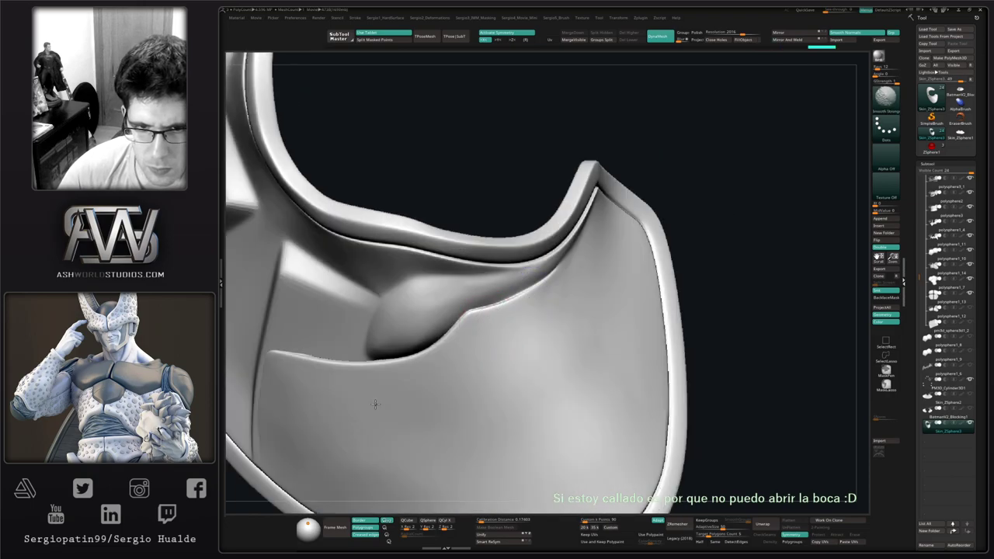
key(shift)
mouse_move(374, 404)
right_down()
mouse_move(483, 346)
mouse_move(466, 322)
mouse_move(484, 355)
mouse_move(465, 387)
mouse_move(473, 349)
mouse_move(455, 299)
mouse_move(479, 315)
mouse_move(479, 335)
mouse_move(491, 313)
right_up()
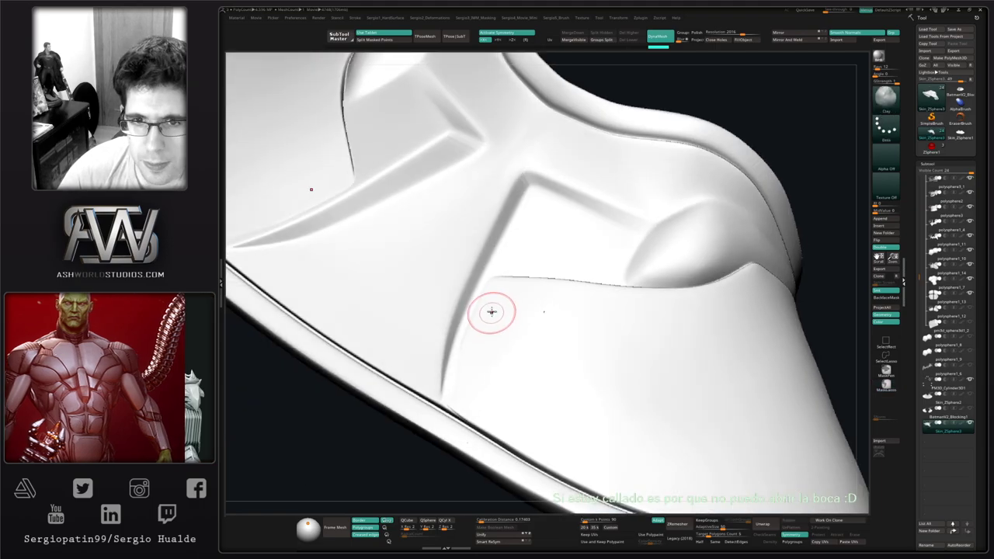
Smooth the shoulder panel's surface along the lower side of its front seam.
shift+drag(491, 313, 496, 298)
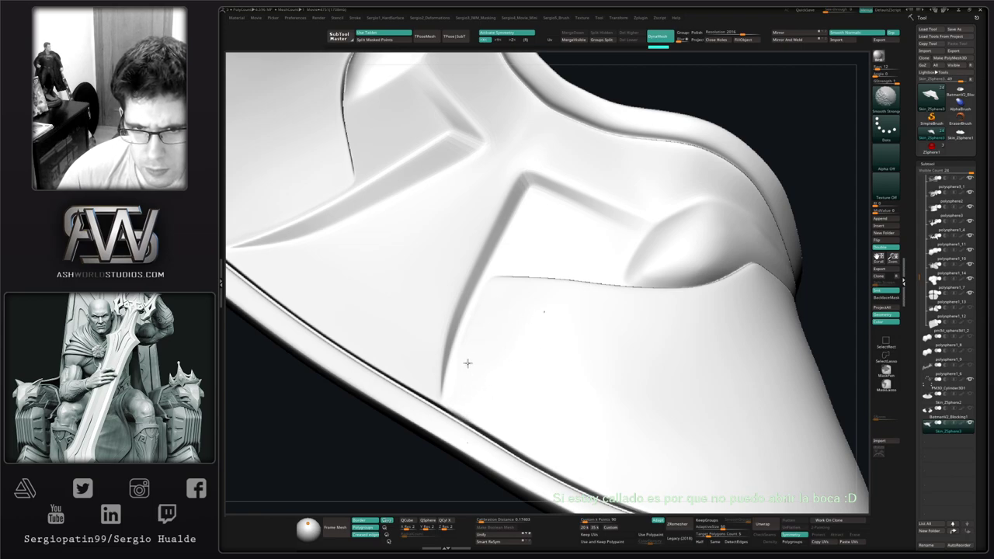
key(f)
mouse_move(554, 289)
right_down()
mouse_move(533, 359)
mouse_move(585, 339)
mouse_move(566, 355)
mouse_move(527, 323)
right_up()
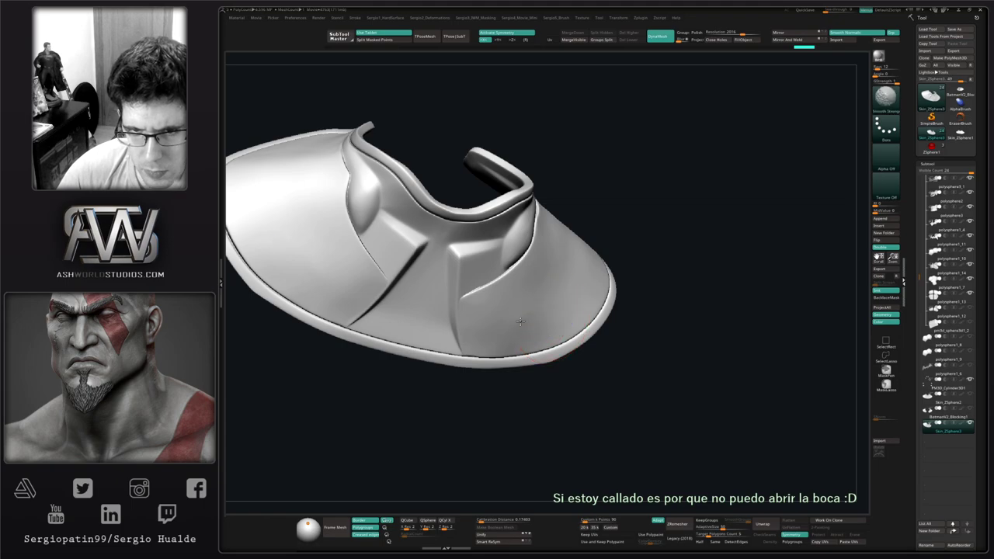
right_drag(522, 280, 480, 269)
mouse_move(481, 268)
alt+right_down()
mouse_move(497, 294)
mouse_move(494, 284)
alt+right_up()
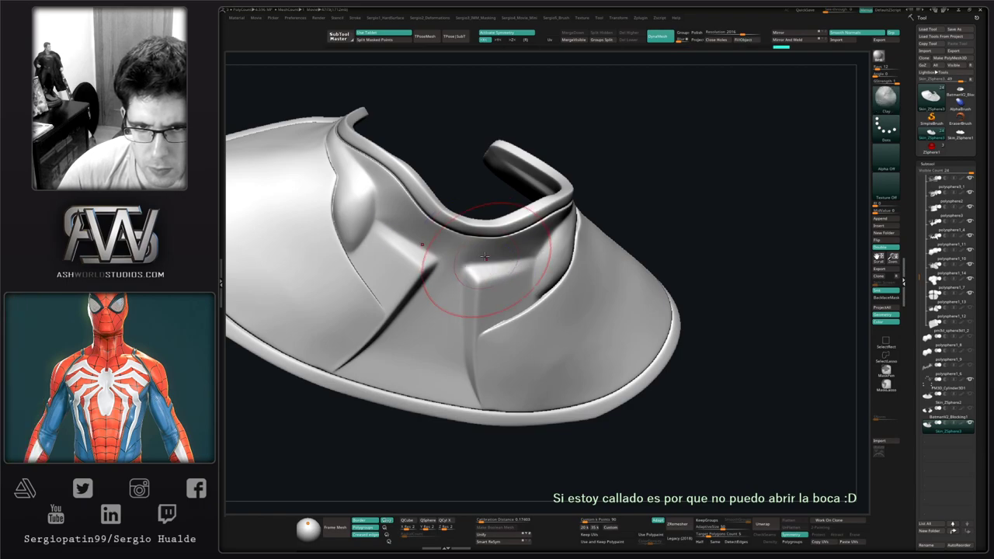
Smooth the collar's surface beneath the neck rim, undoing the first pass and checking the shape from several angles.
shift+drag(451, 229, 513, 226)
right_drag(565, 210, 519, 223)
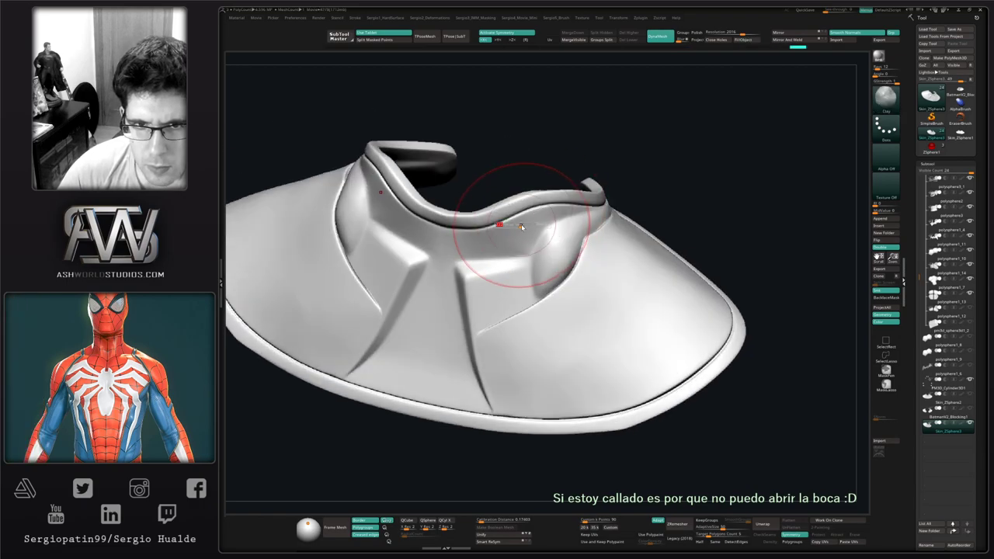
key(ctrl+z)
key(shift)
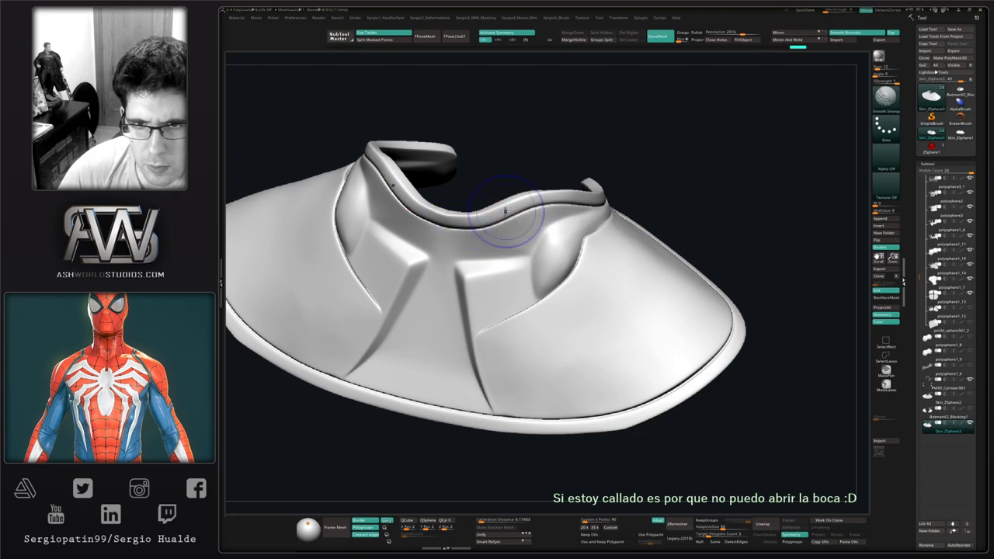
right_drag(601, 202, 607, 169)
key(shift)
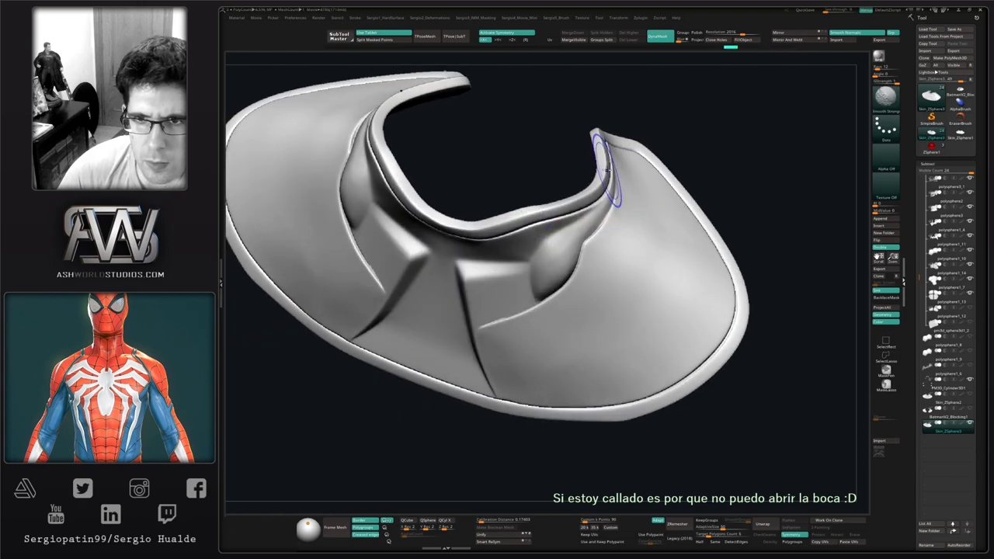
mouse_move(586, 229)
right_down()
mouse_move(582, 221)
mouse_move(544, 311)
right_up()
mouse_move(544, 311)
ctrl+right_down()
mouse_move(521, 373)
mouse_move(500, 344)
ctrl+right_up()
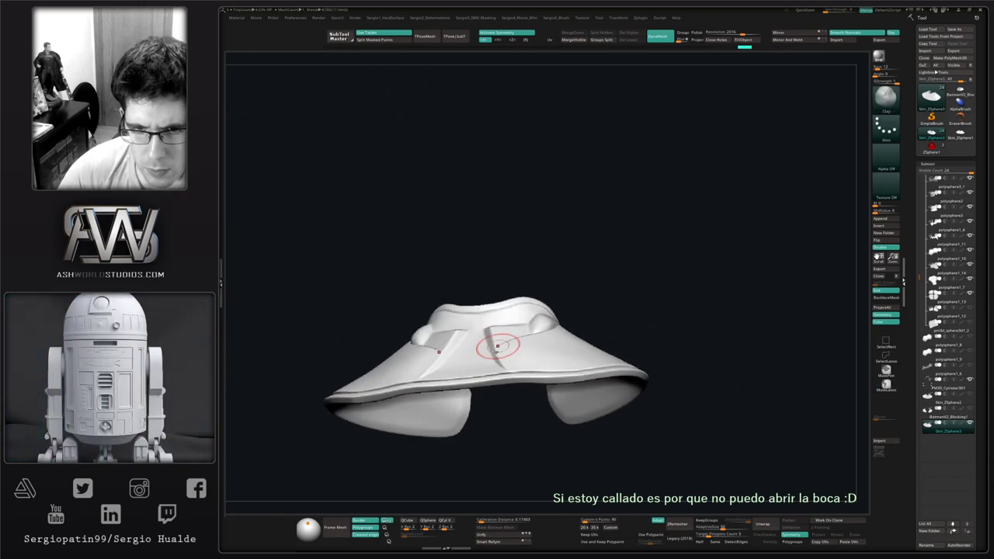
key(shift)
mouse_move(607, 382)
right_down()
mouse_move(611, 394)
mouse_move(613, 362)
mouse_move(718, 350)
mouse_move(762, 331)
right_up()
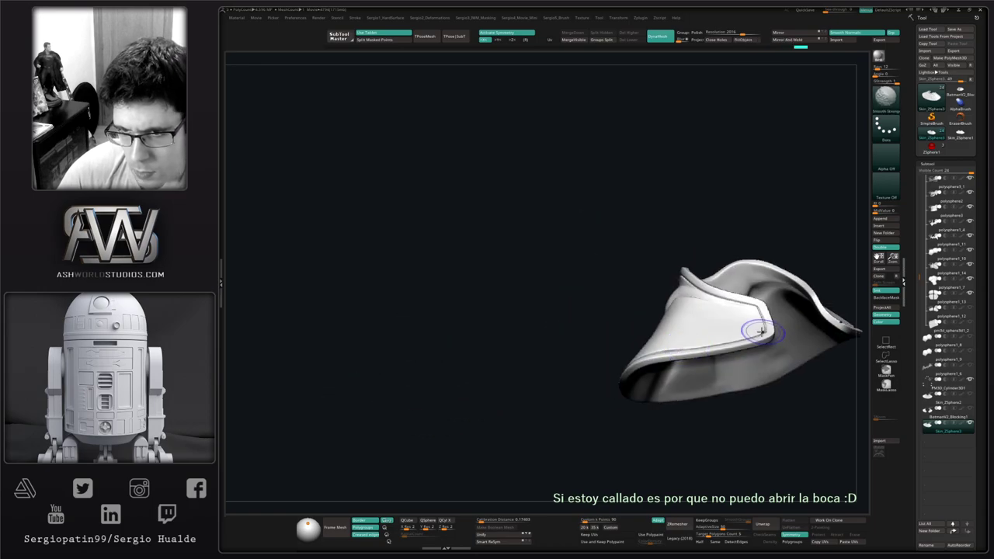
Show the collar's polygroups and isolate the front end of a shoulder panel to examine its inner edge.
key(shift+f)
mouse_move(692, 339)
ctrl+right_down()
mouse_move(639, 333)
mouse_move(675, 330)
mouse_move(497, 365)
mouse_move(564, 354)
mouse_move(550, 350)
ctrl+right_up()
key(shift+f)
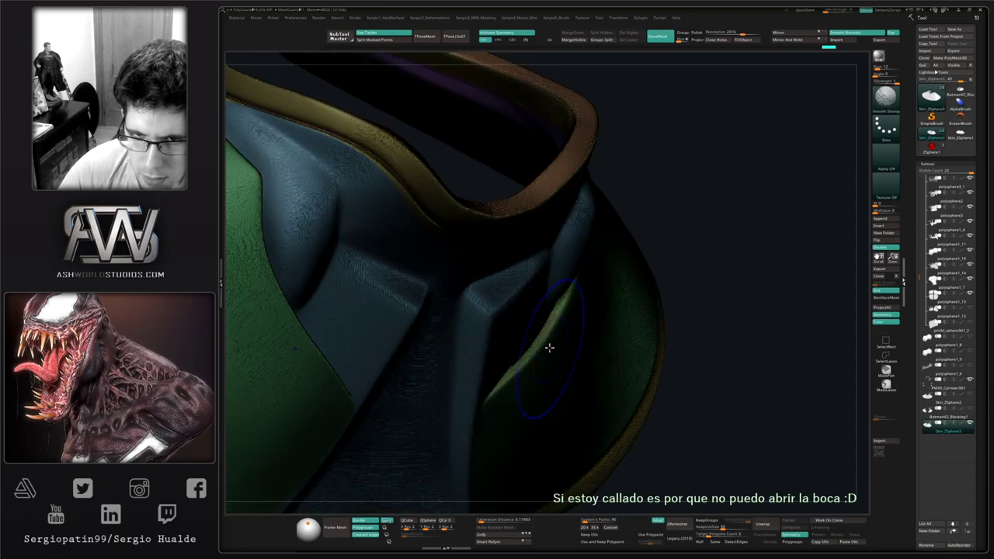
mouse_move(738, 331)
ctrl+shift+mouse_down()
mouse_move(470, 291)
mouse_move(614, 387)
mouse_move(598, 381)
ctrl+shift+mouse_up()
mouse_move(546, 346)
right_down()
mouse_move(562, 382)
mouse_move(533, 444)
mouse_move(557, 351)
mouse_move(583, 346)
mouse_move(566, 313)
mouse_move(575, 278)
mouse_move(588, 316)
mouse_move(564, 349)
mouse_move(557, 306)
mouse_move(575, 317)
mouse_move(582, 304)
mouse_move(573, 363)
right_up()
right_click(572, 365)
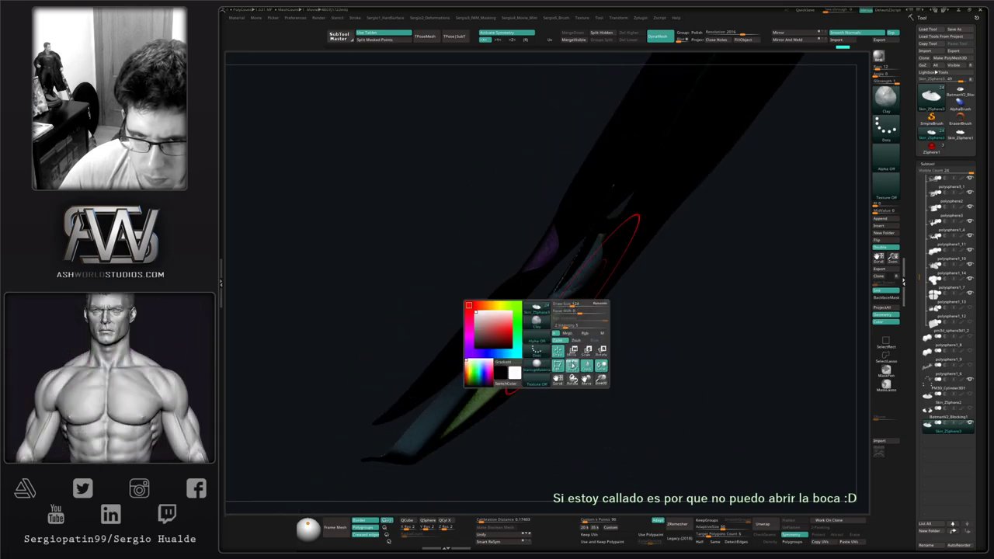
mouse_move(573, 421)
right_down()
mouse_move(584, 427)
mouse_move(590, 406)
mouse_move(579, 393)
mouse_move(554, 406)
mouse_move(551, 337)
mouse_move(639, 415)
right_up()
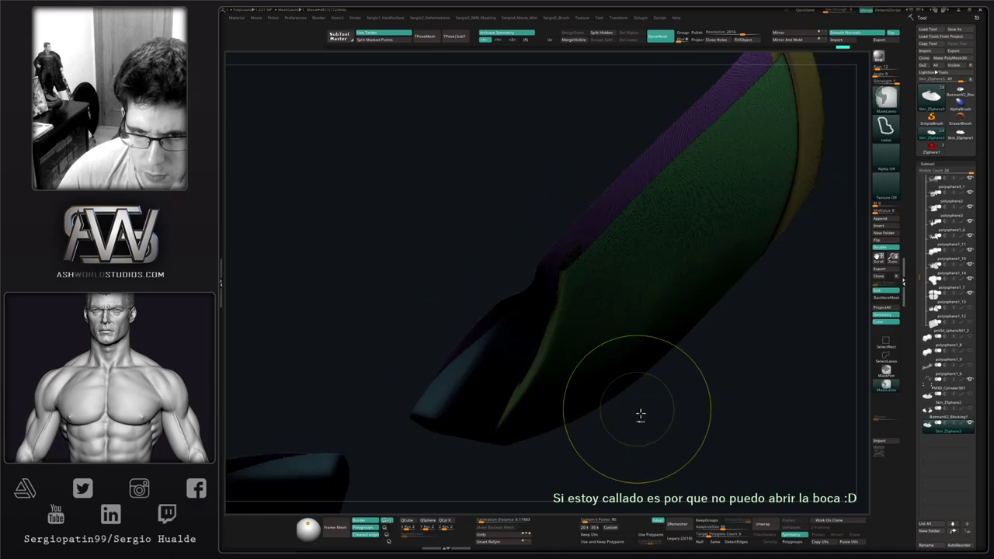
mouse_move(571, 395)
right_down()
mouse_move(549, 357)
mouse_move(543, 314)
right_up()
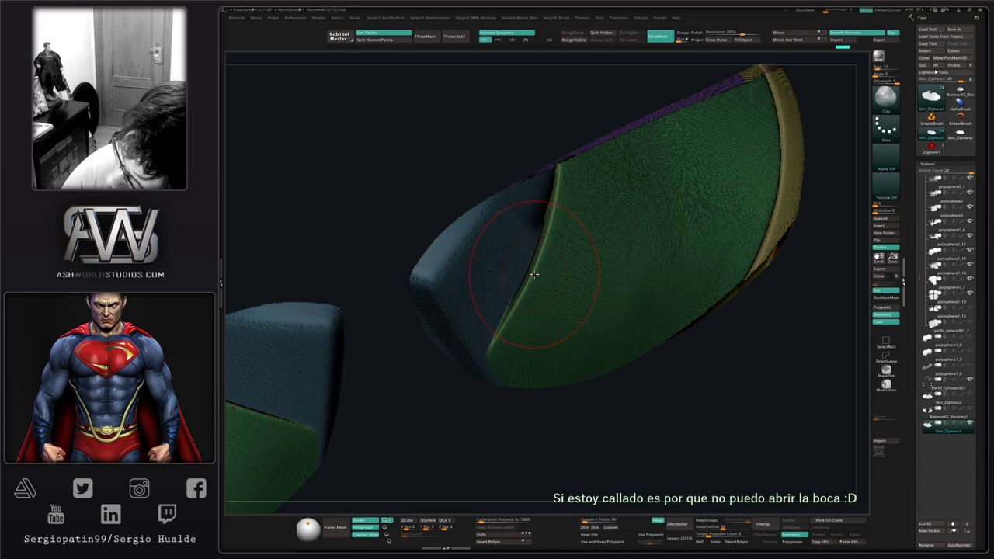
Duplicate the BatmanV2_Blocking1 shoulder panels and place the copy below the collar subtool.
click(937, 405)
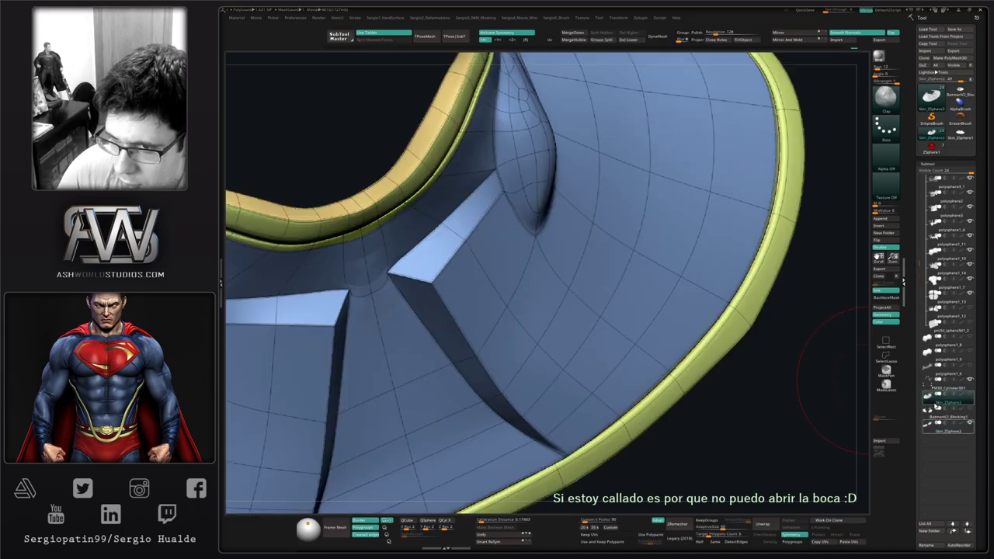
click(942, 425)
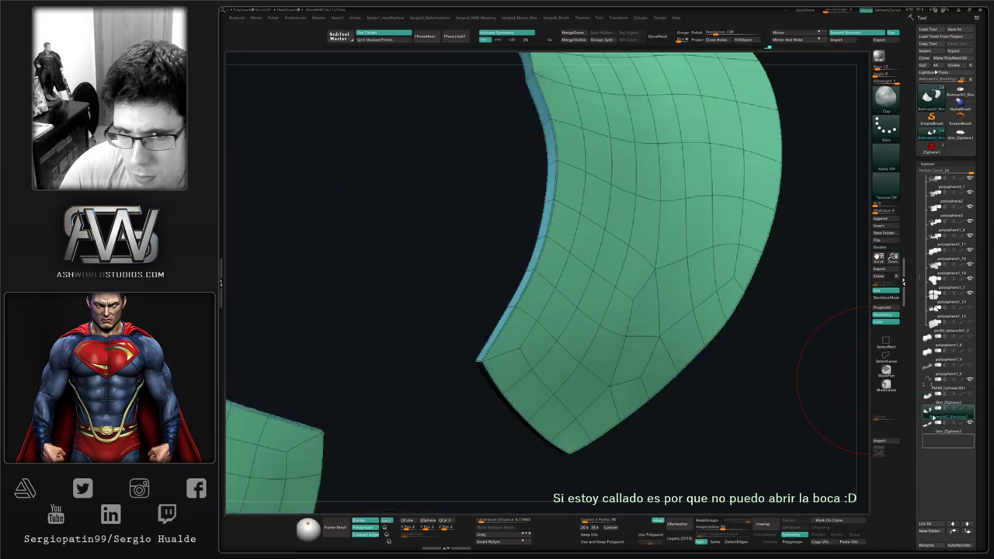
drag(929, 444, 934, 451)
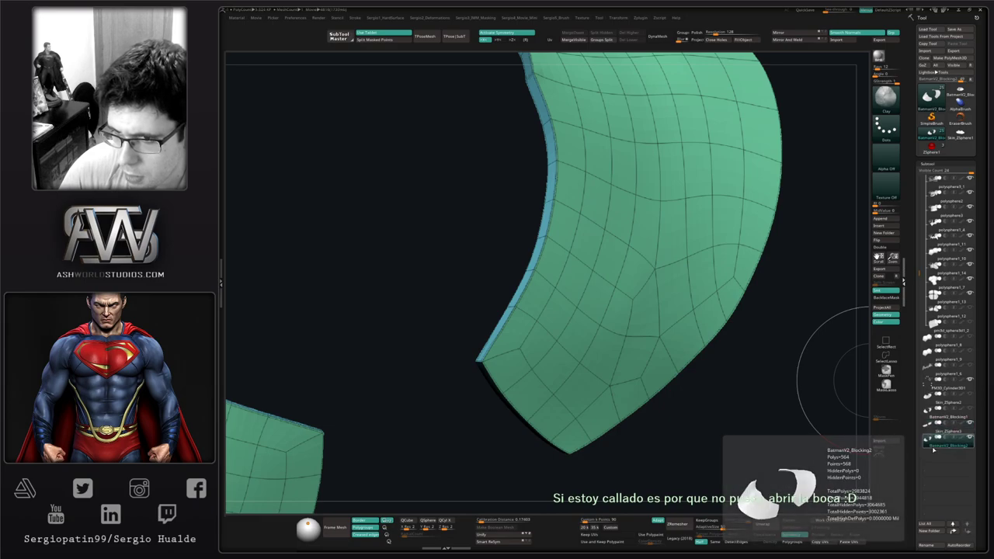
Subdivide the duplicated shoulder panels into a dense mesh and delete their lower subdivision levels.
key(shift+alt+s)
right_drag(539, 322, 549, 315)
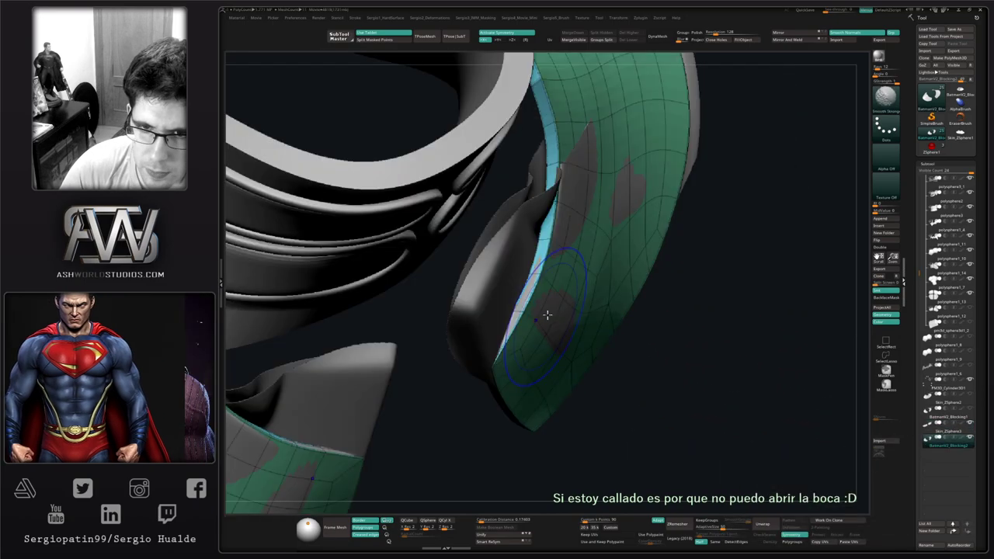
ctrl+drag(552, 313, 551, 311)
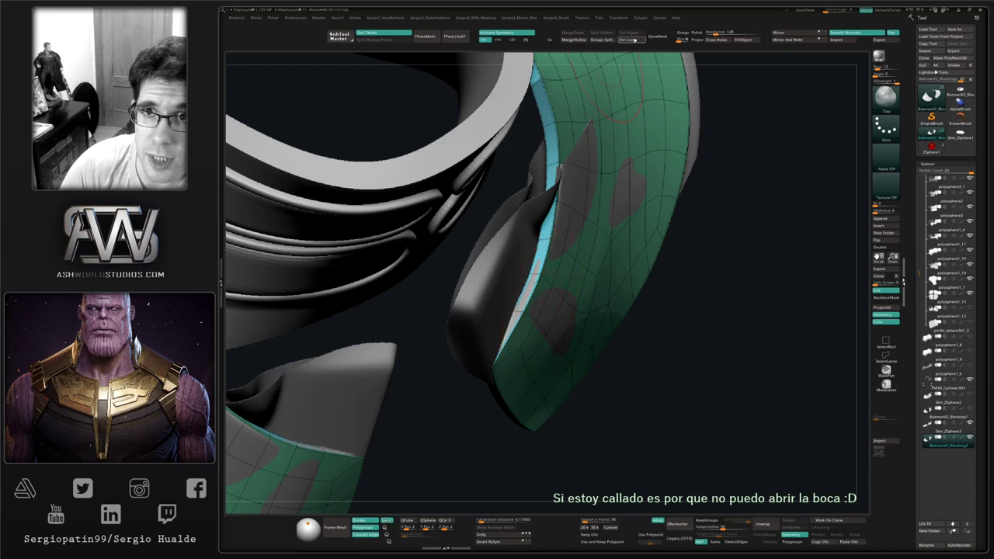
click(635, 40)
key(shift+alt+s)
right_drag(619, 226, 595, 304)
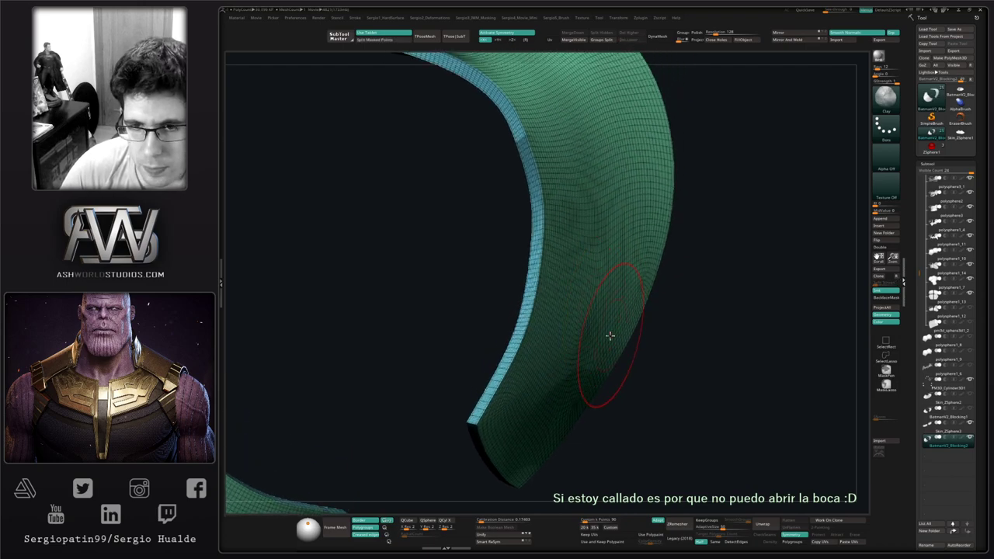
Crop the duplicated shoulder panels to their front ends and compare the patches with the collar.
key(shift+alt+s)
right_drag(657, 341, 663, 344)
mouse_move(683, 345)
ctrl+shift+mouse_down()
mouse_move(624, 252)
mouse_move(433, 290)
mouse_move(443, 392)
mouse_move(559, 454)
mouse_move(668, 365)
ctrl+shift+mouse_up()
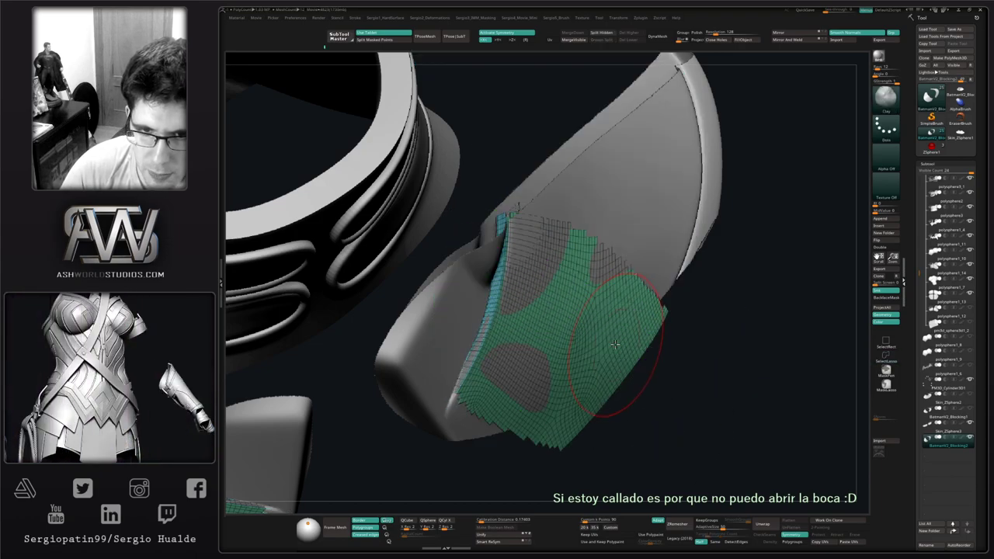
ctrl+click(671, 369)
ctrl+click(645, 380)
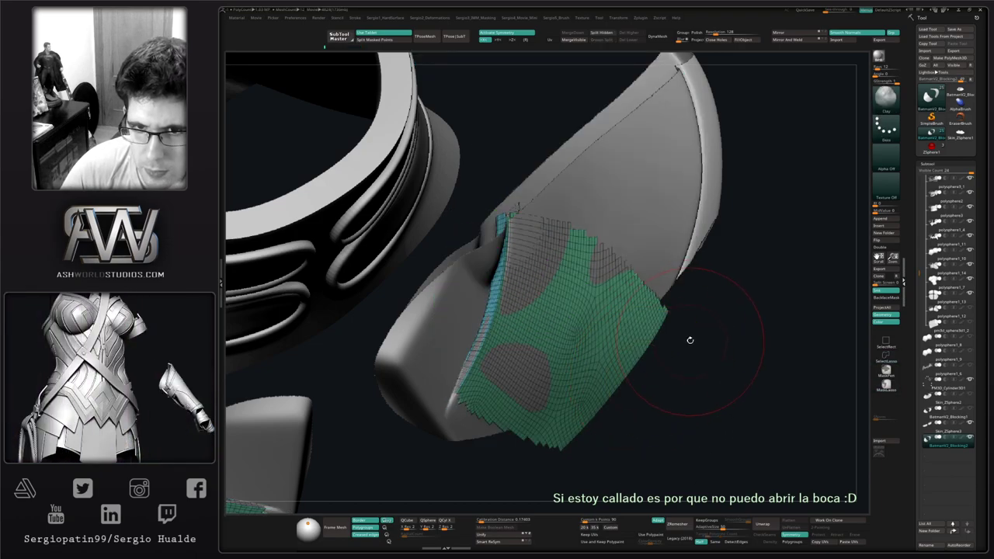
drag(692, 329, 633, 244)
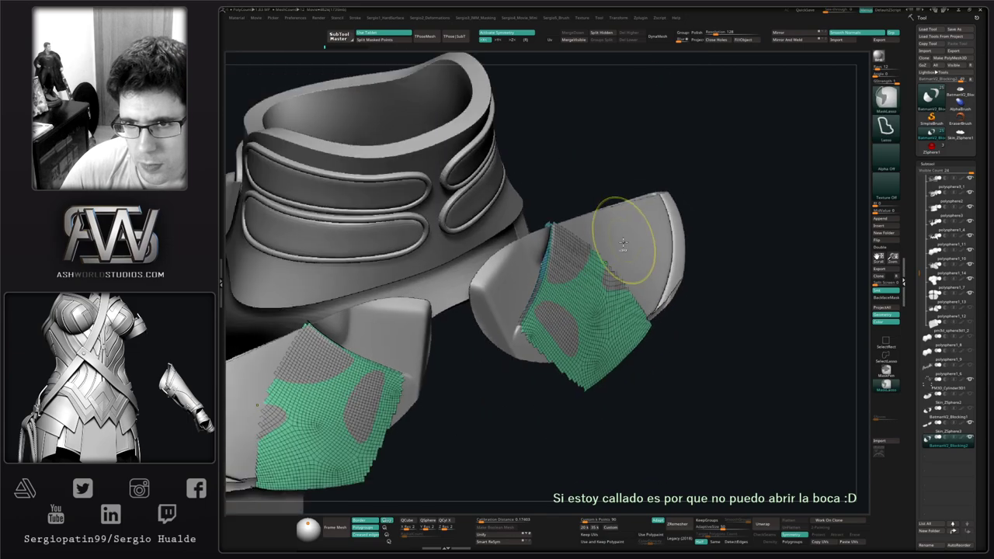
alt+click(655, 269)
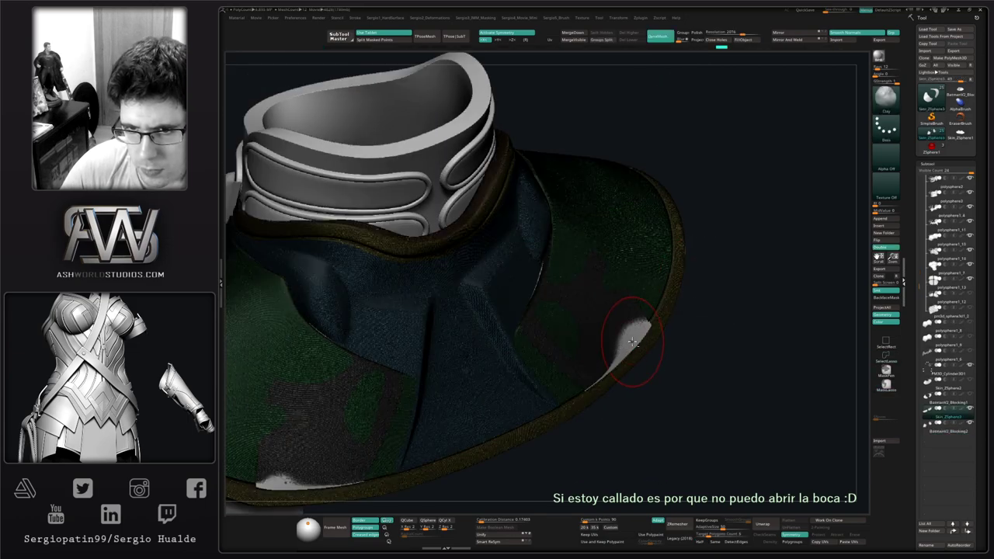
mouse_move(645, 340)
mouse_down()
mouse_move(675, 337)
mouse_move(650, 326)
mouse_move(634, 333)
mouse_up()
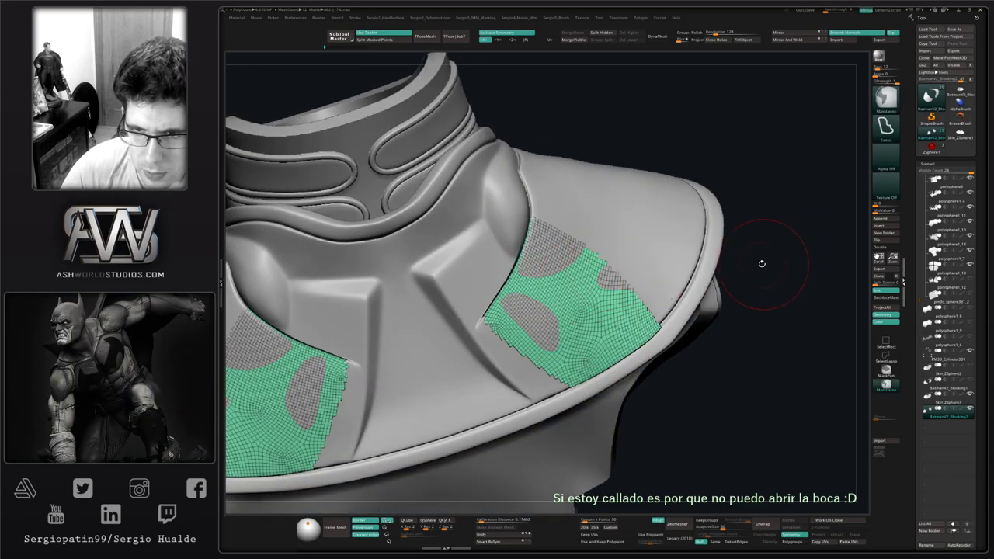
Step back through the crop, restore it, and DynaMesh the cropped panel patches into closed pieces.
key(shift+s)
key(ctrl+z)
key(ctrl+z)
key(ctrl+z)
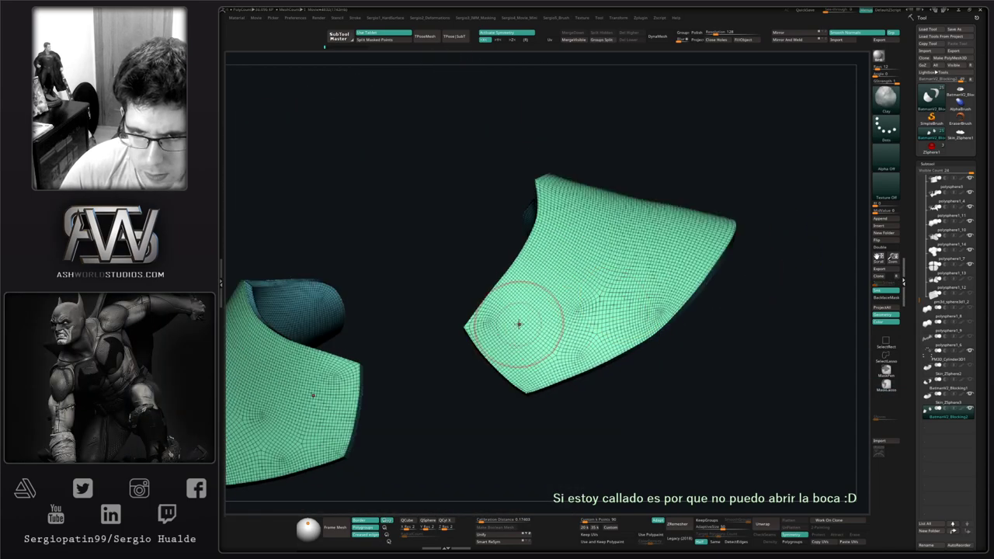
key(ctrl+shift+z)
drag(592, 323, 677, 296)
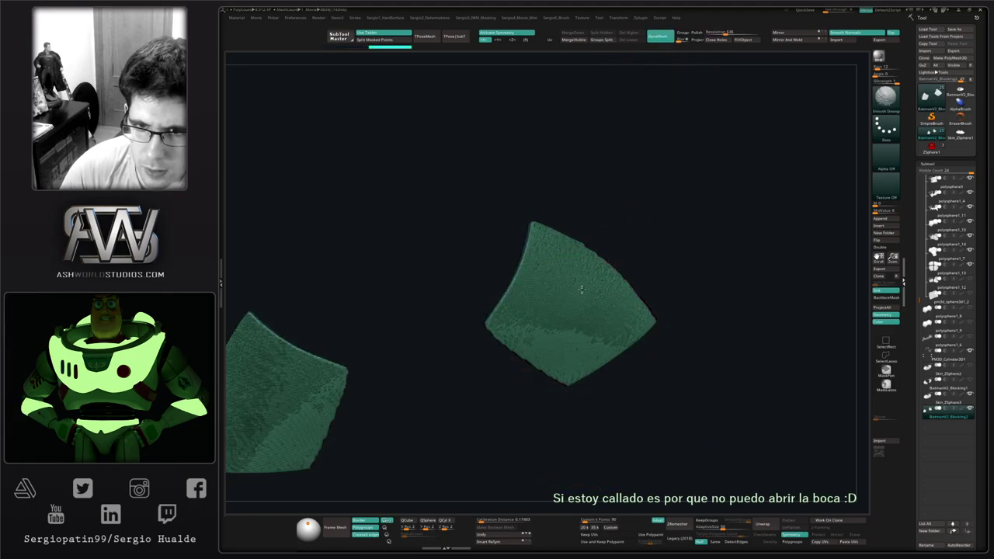
Push the panel patches into the collar's surface with the Move brush, leaving their inner edges raised along the seam.
key(alt+s)
right_drag(568, 315, 561, 321)
key(b)
key(m)
key(v)
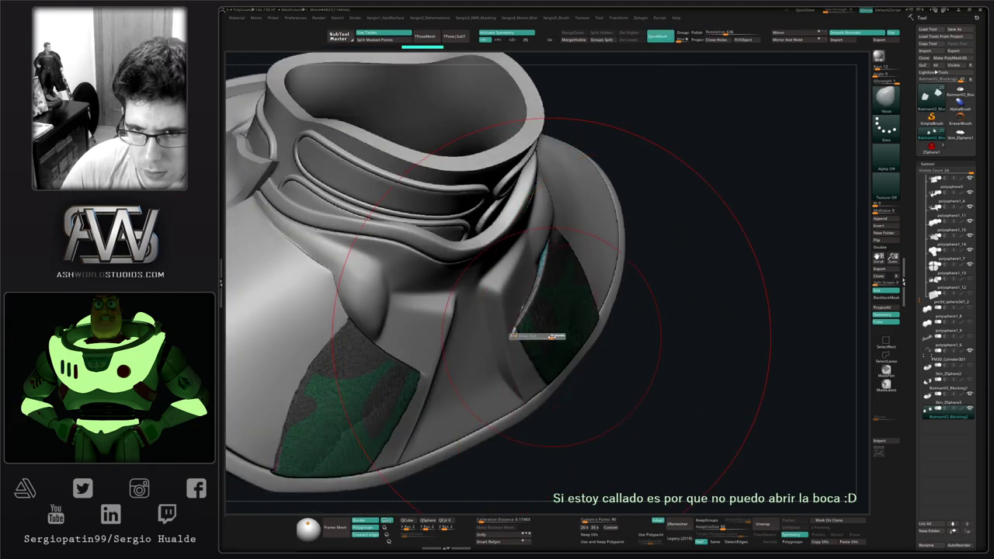
drag(566, 322, 560, 359)
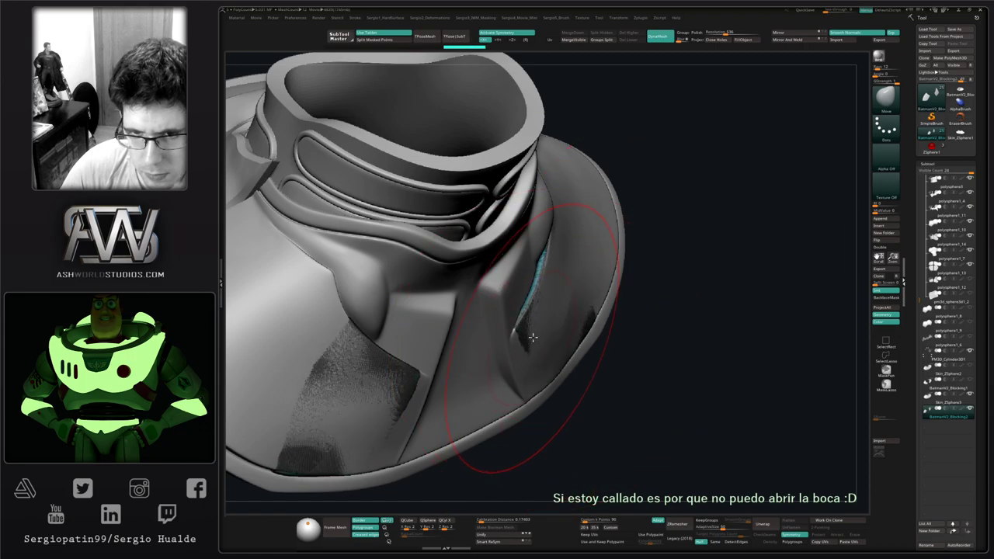
mouse_move(541, 340)
right_down()
mouse_move(533, 311)
mouse_move(484, 366)
mouse_move(451, 342)
mouse_move(470, 303)
mouse_move(470, 243)
mouse_move(455, 251)
mouse_move(446, 231)
mouse_move(448, 284)
mouse_move(419, 287)
mouse_move(436, 297)
mouse_move(404, 294)
mouse_move(410, 222)
mouse_move(428, 225)
mouse_move(471, 378)
mouse_move(529, 362)
right_up()
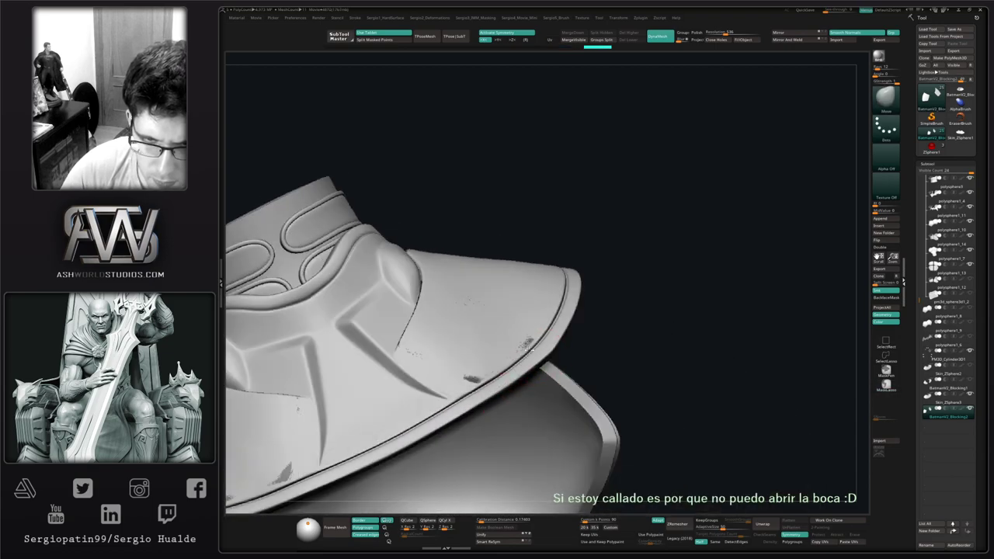
drag(471, 377, 472, 385)
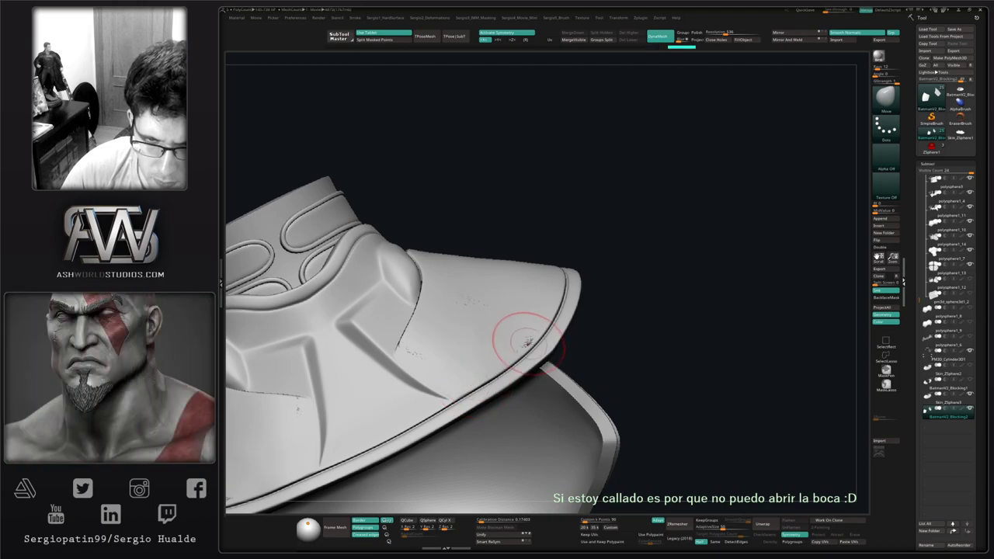
Merge the collar down with the fitted patches and DynaMesh the result at resolution 2016.
right_drag(507, 353, 558, 296)
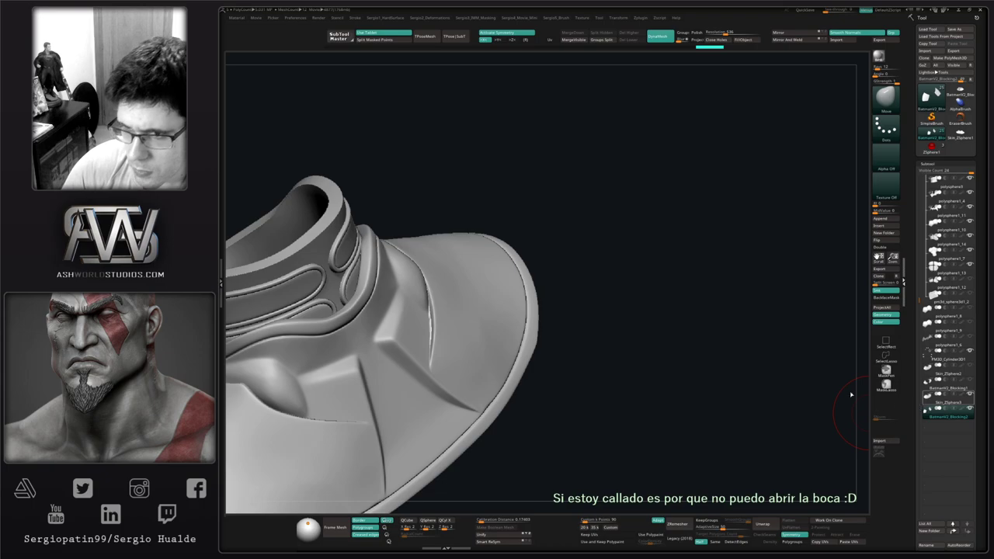
key(alt+Up)
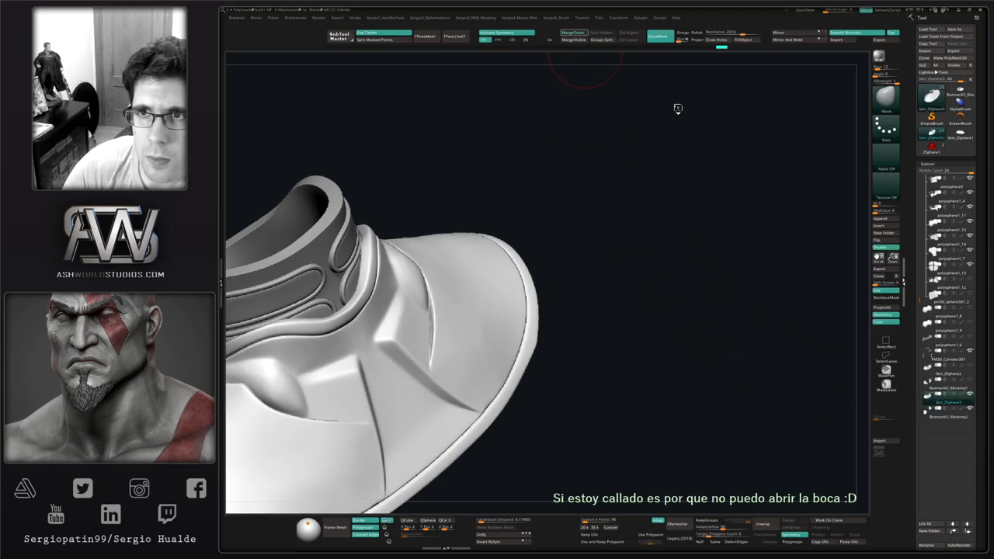
key(ctrl)
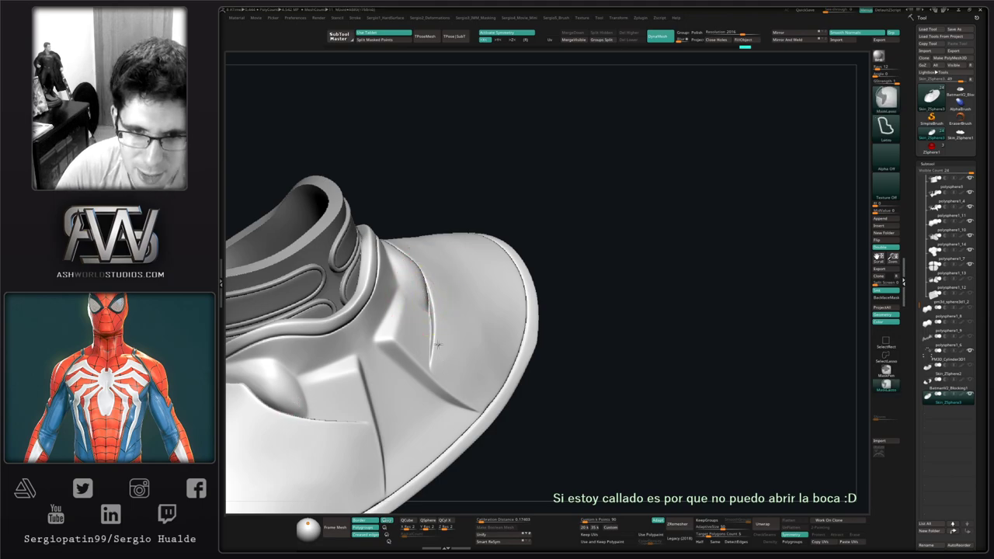
Blend the shoulder panel's rebuilt front edge into the collar with the Clay brush and strong smoothing.
ctrl+right_drag(437, 345, 438, 333)
key(b)
key(c)
key(l)
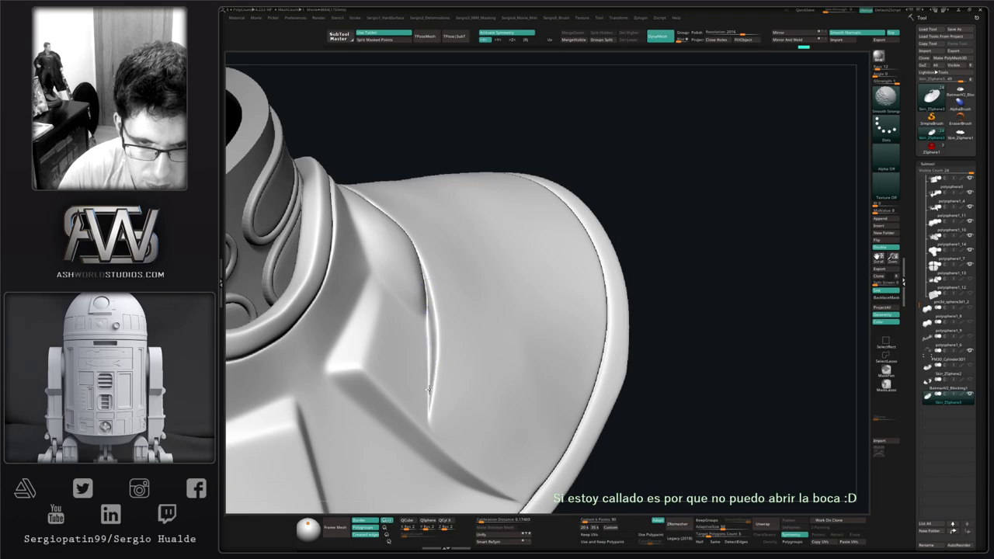
mouse_move(442, 359)
ctrl+right_down()
mouse_move(435, 228)
mouse_move(453, 270)
mouse_move(489, 277)
mouse_move(509, 305)
mouse_move(493, 315)
mouse_move(519, 334)
mouse_move(526, 312)
mouse_move(538, 310)
mouse_move(455, 231)
mouse_move(444, 263)
ctrl+right_up()
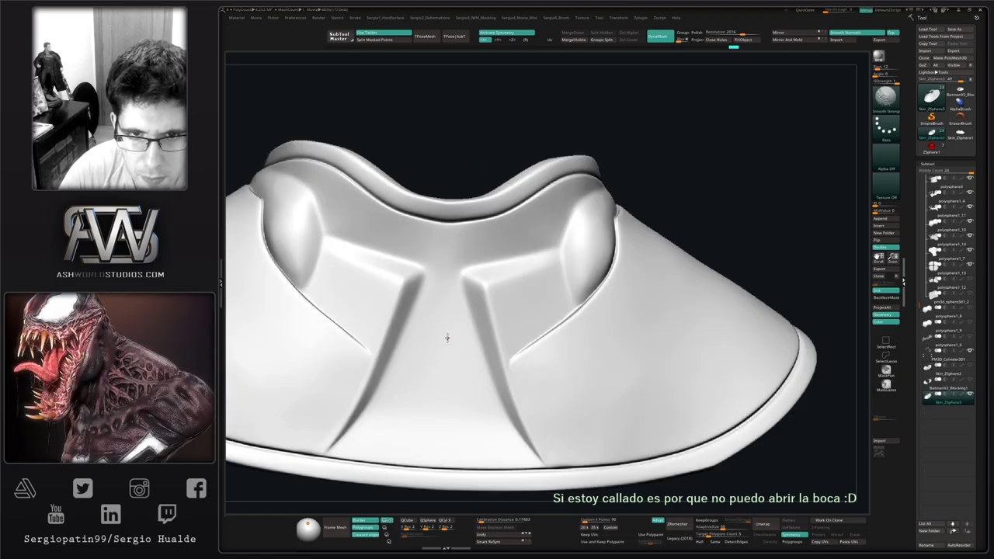
right_drag(447, 337, 470, 326)
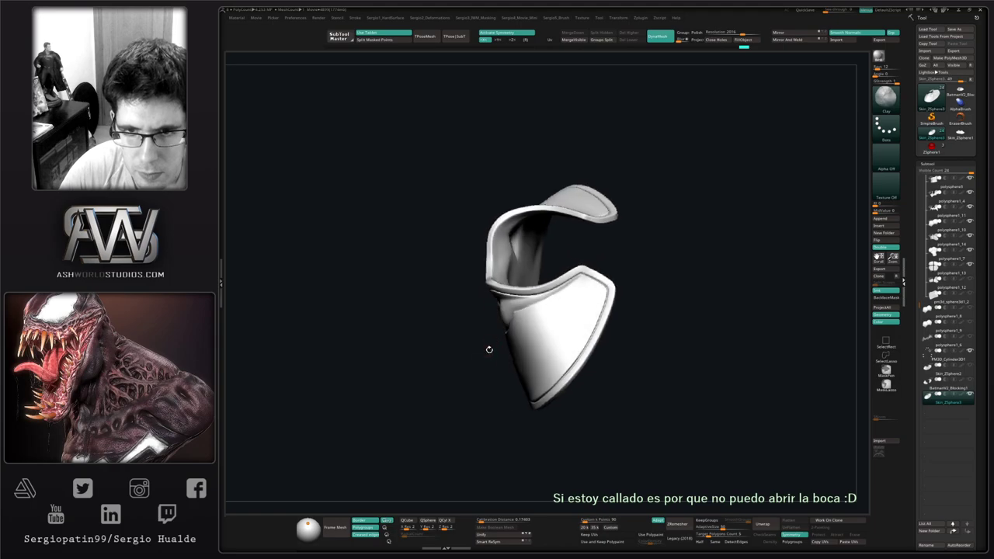
Turn on backface masking and smooth the creases on the collar's inner surface.
mouse_move(490, 350)
mouse_down()
mouse_move(506, 374)
mouse_move(512, 334)
mouse_move(578, 290)
mouse_move(559, 233)
mouse_up()
key(ctrl)
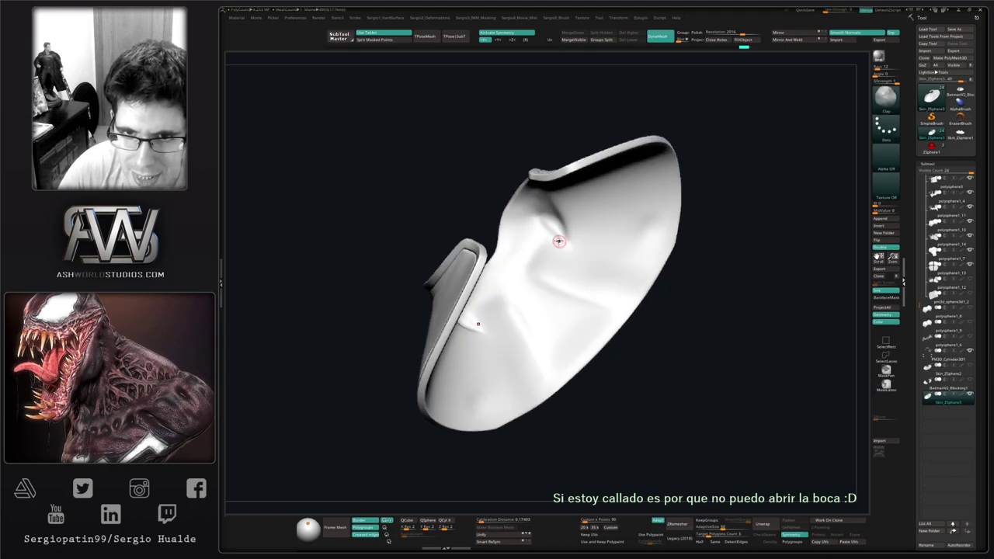
mouse_move(536, 277)
right_down()
mouse_move(521, 308)
mouse_move(622, 287)
right_up()
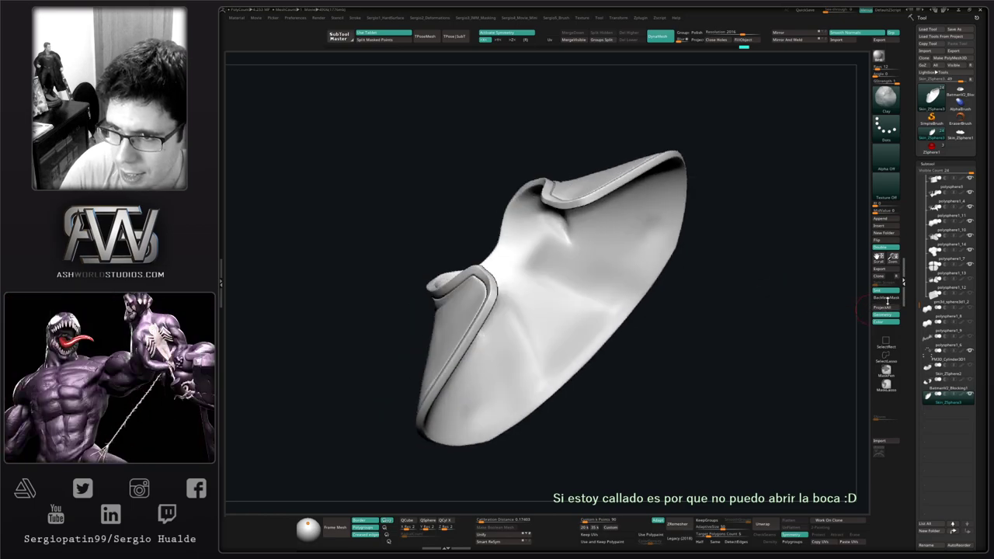
mouse_move(666, 282)
mouse_down()
mouse_move(575, 252)
mouse_move(558, 222)
mouse_move(566, 233)
mouse_up()
mouse_move(566, 233)
mouse_down()
mouse_move(558, 219)
mouse_move(573, 240)
mouse_up()
right_drag(571, 238, 553, 197)
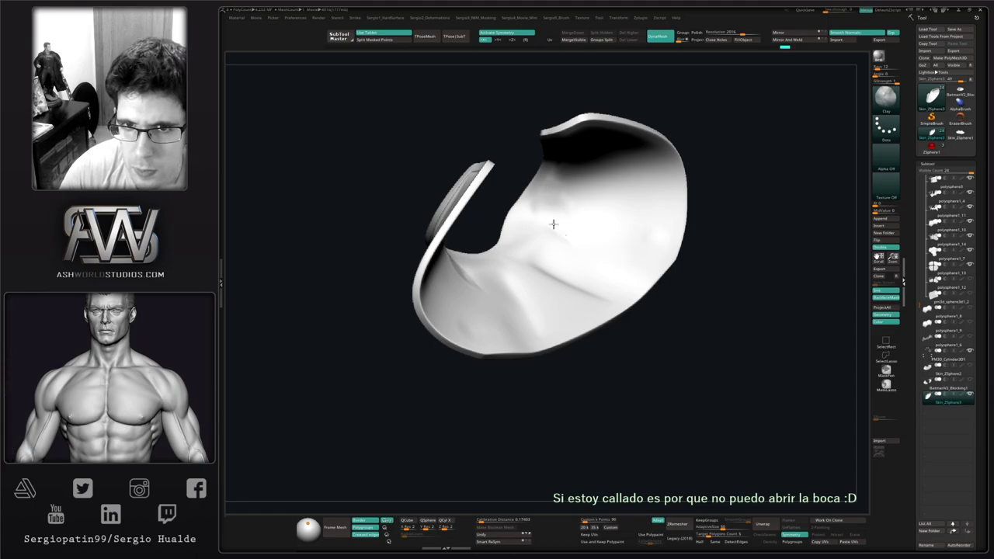
key(shift)
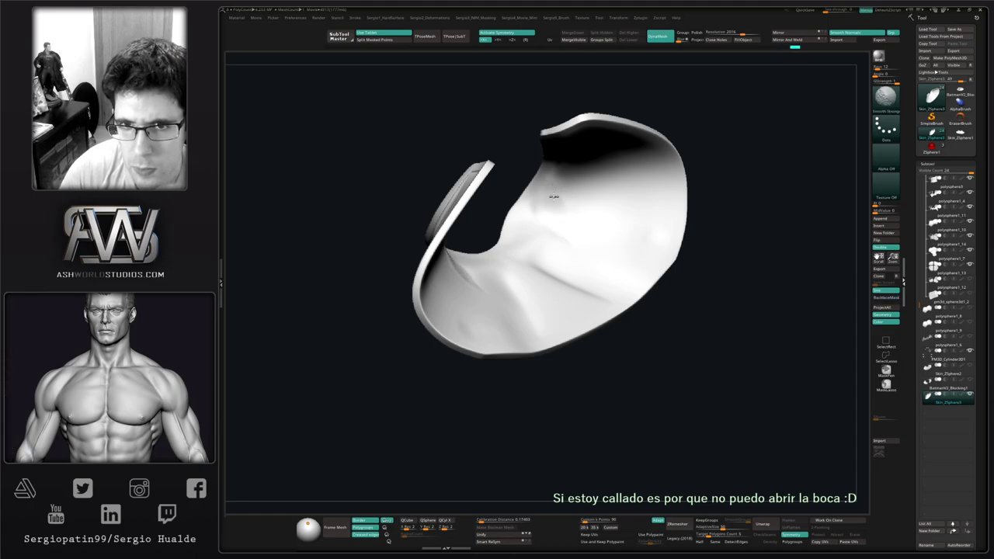
Smooth the seam between the collar and the front edges of the shoulder panels with the strong smoothing brush.
mouse_move(572, 226)
right_down()
mouse_move(640, 255)
mouse_move(625, 177)
right_up()
mouse_move(629, 264)
alt+right_down()
mouse_move(537, 247)
mouse_move(631, 305)
mouse_move(666, 304)
alt+right_up()
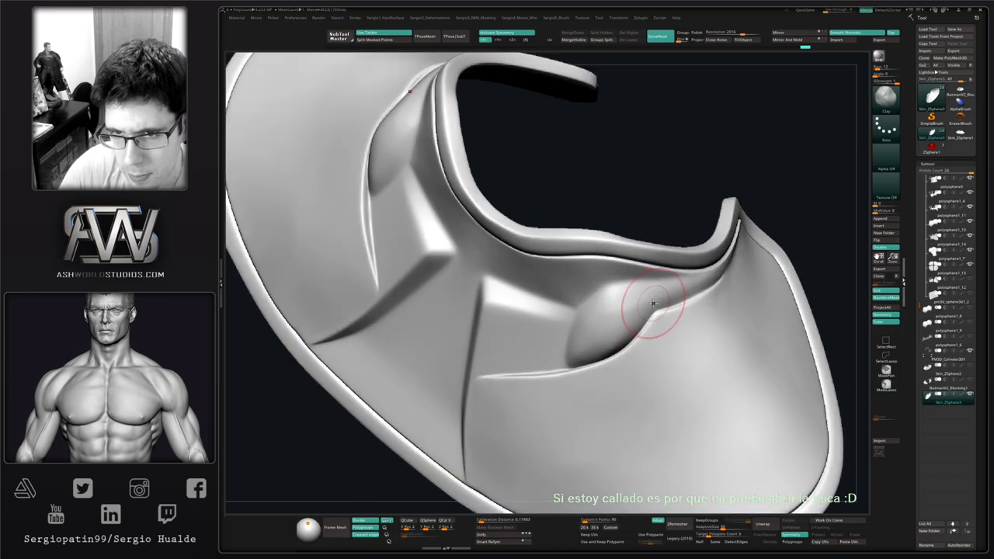
mouse_move(702, 289)
mouse_down()
mouse_move(629, 300)
mouse_move(657, 289)
mouse_move(586, 328)
mouse_move(598, 337)
mouse_move(628, 309)
mouse_move(623, 300)
mouse_move(672, 290)
mouse_up()
ctrl+right_drag(679, 293, 606, 259)
drag(606, 258, 542, 312)
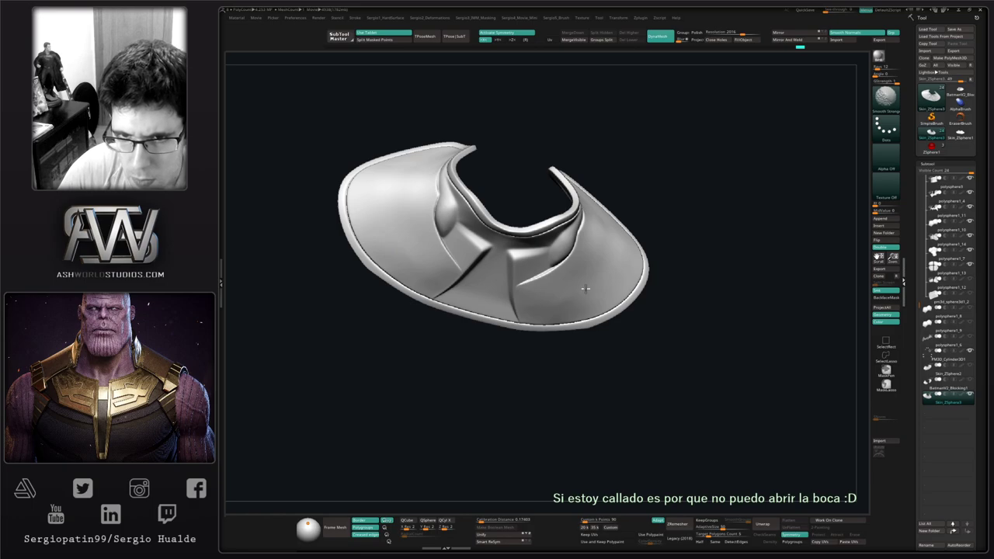
mouse_move(589, 280)
right_down()
mouse_move(599, 286)
mouse_move(613, 246)
right_up()
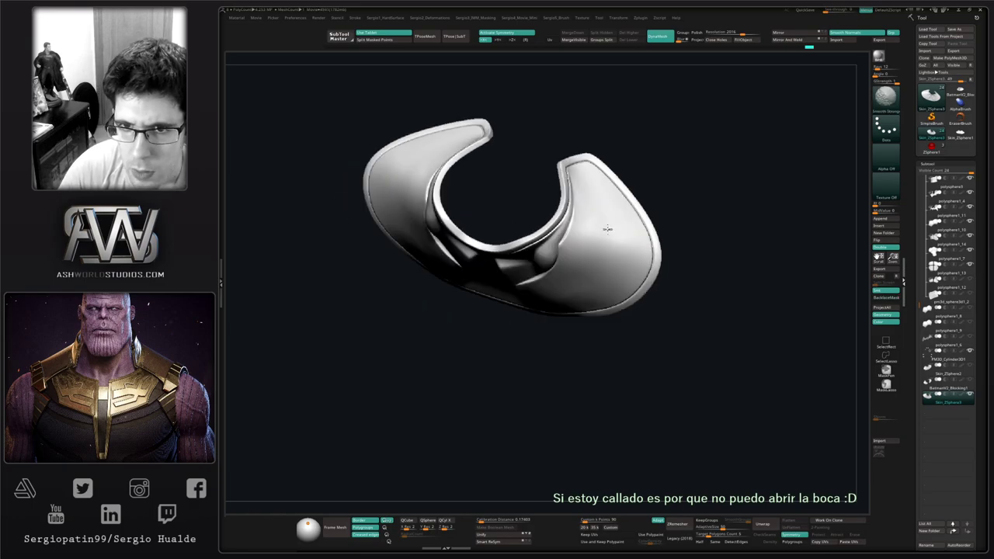
right_click(612, 233)
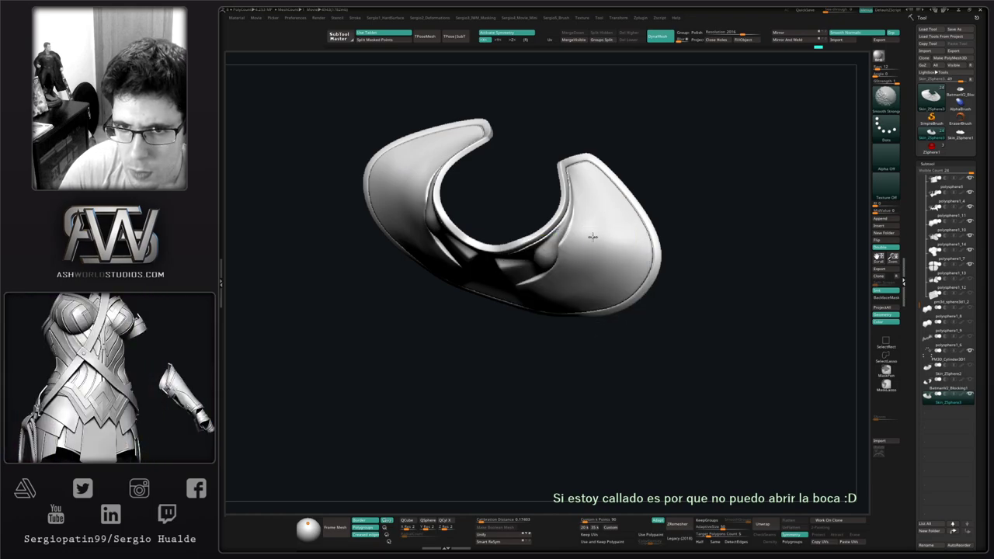
right_drag(592, 237, 676, 170)
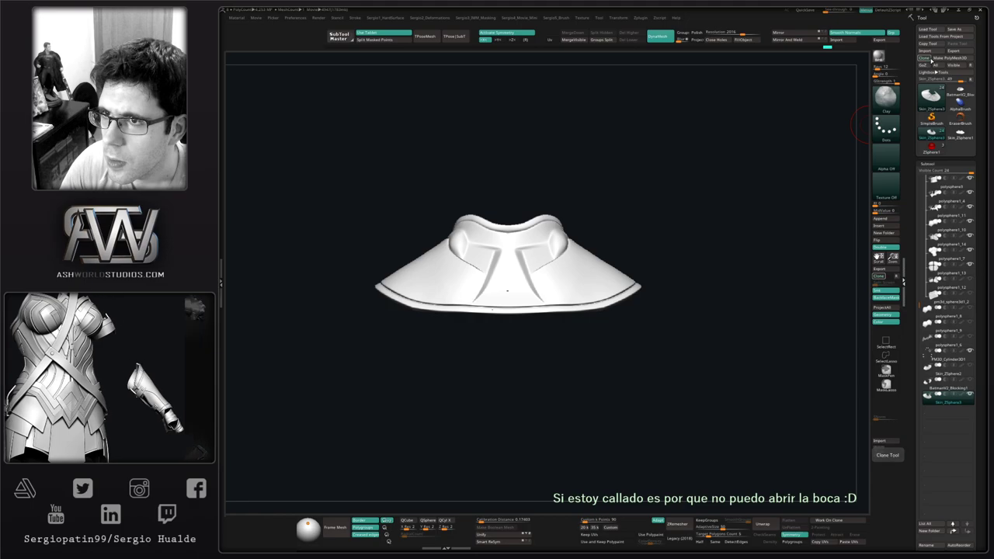
Clone the collar into its own separate tool and open that clone.
click(925, 58)
click(932, 138)
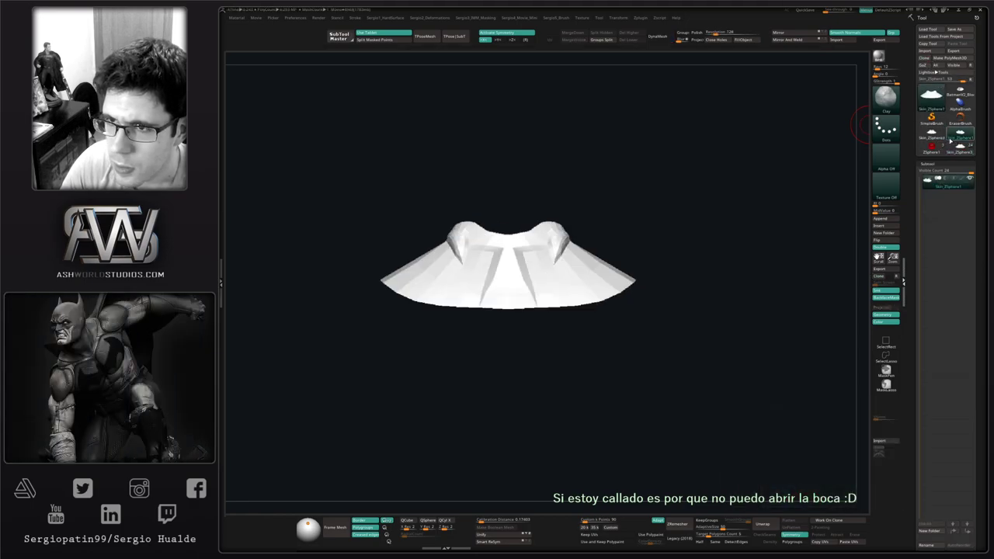
drag(731, 228, 689, 260)
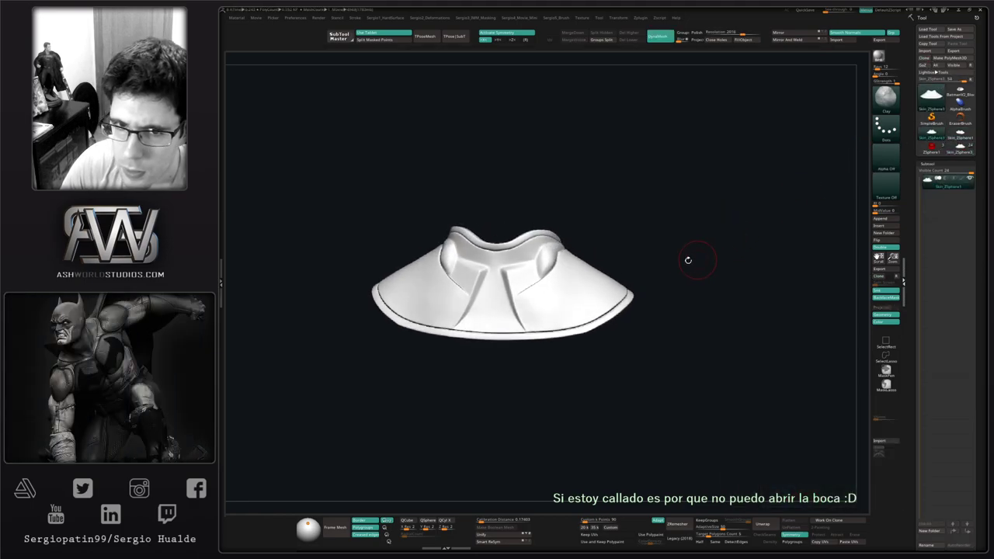
ctrl+right_drag(534, 286, 547, 349)
mouse_move(547, 349)
right_down()
mouse_move(505, 362)
mouse_move(556, 342)
right_up()
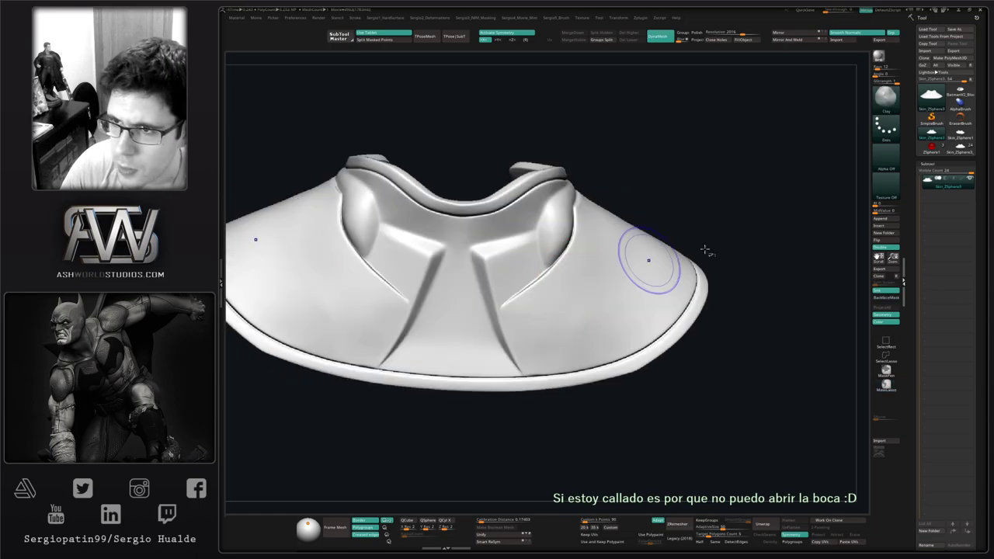
Duplicate the cloned collar and ZRemesh the duplicate into a lighter mesh.
key(ctrl+shift+d)
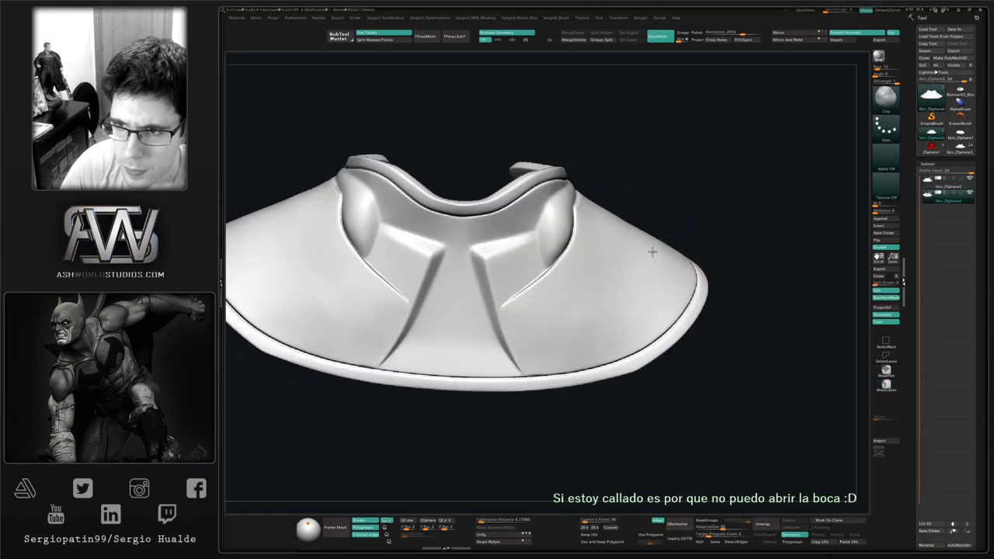
right_drag(644, 251, 629, 233)
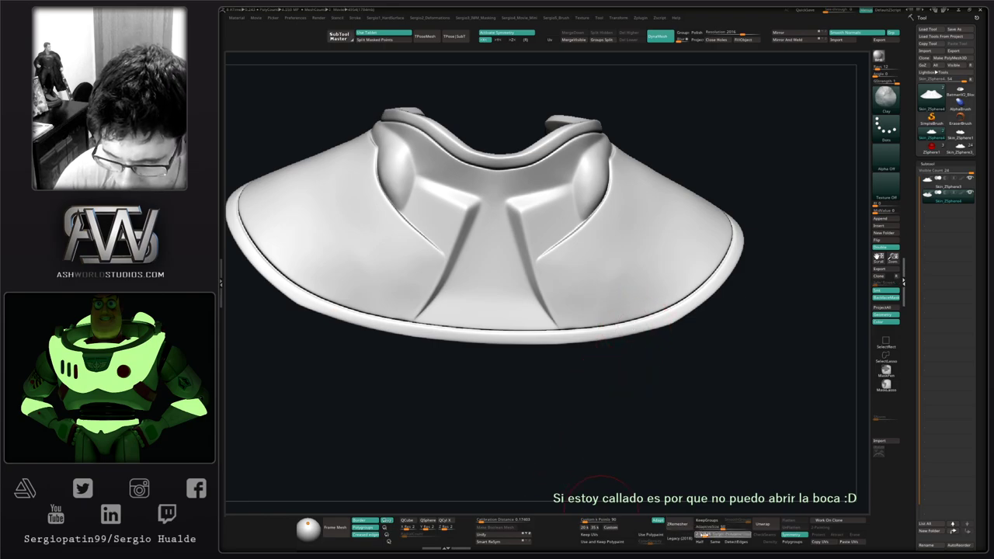
click(685, 527)
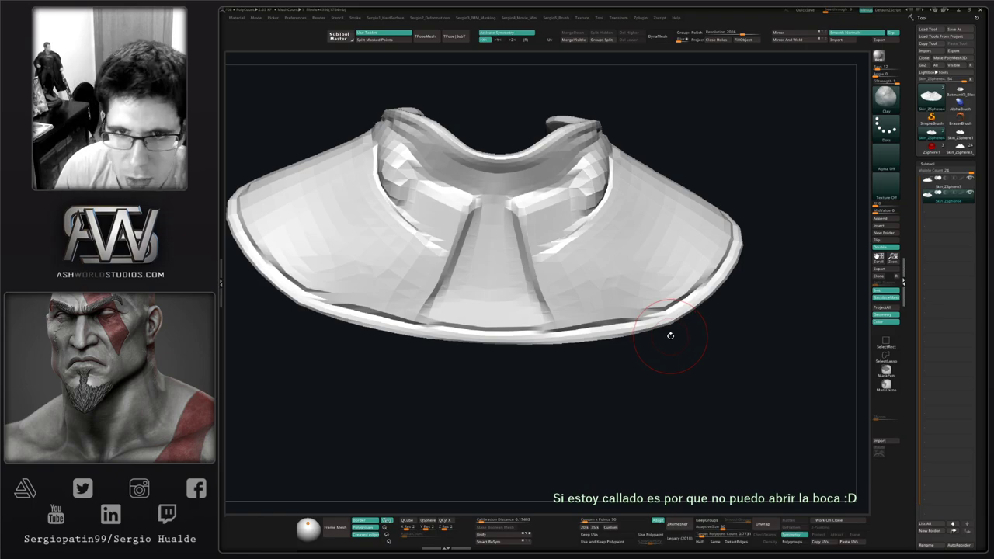
Subdivide the remeshed collar and project the original's detail onto it with color projection turned off.
key(ctrl+d)
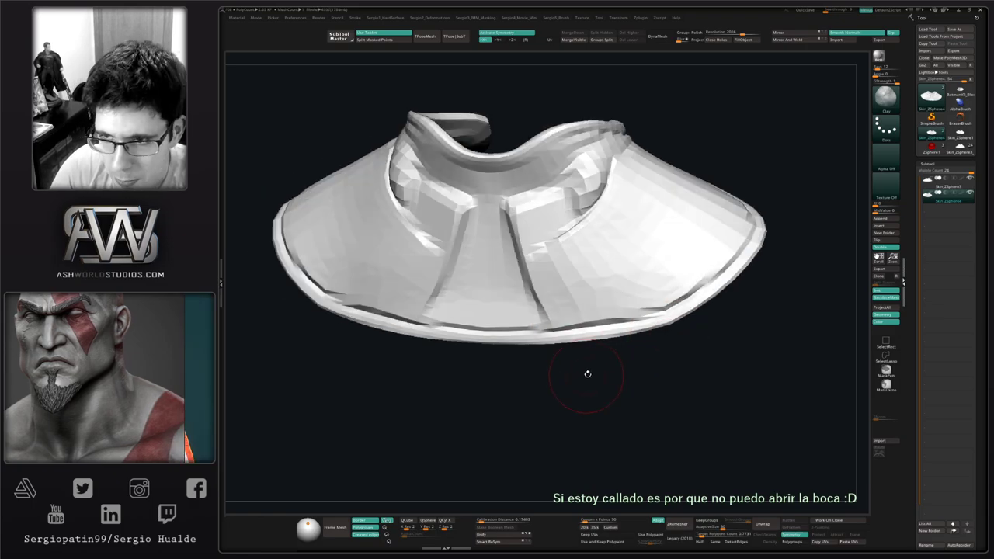
click(889, 322)
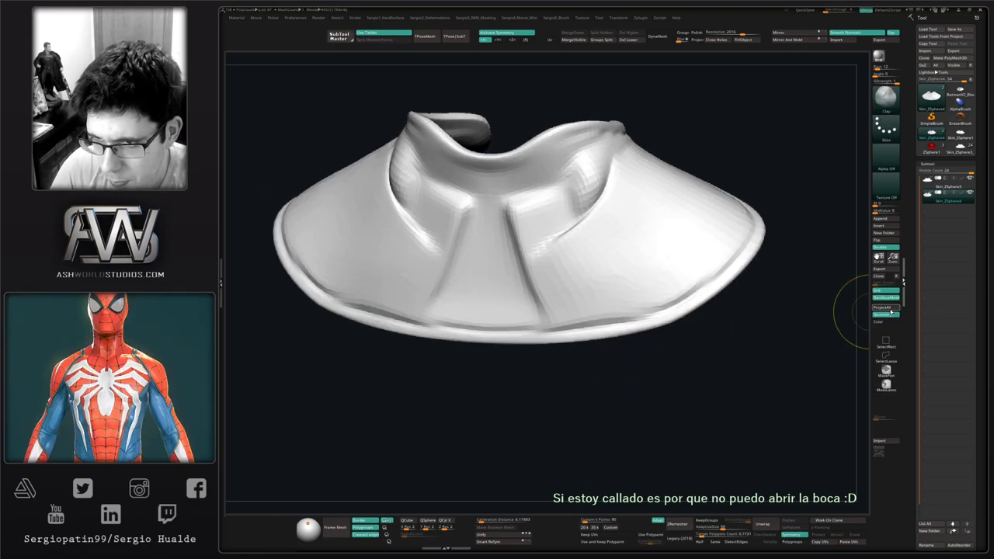
click(888, 309)
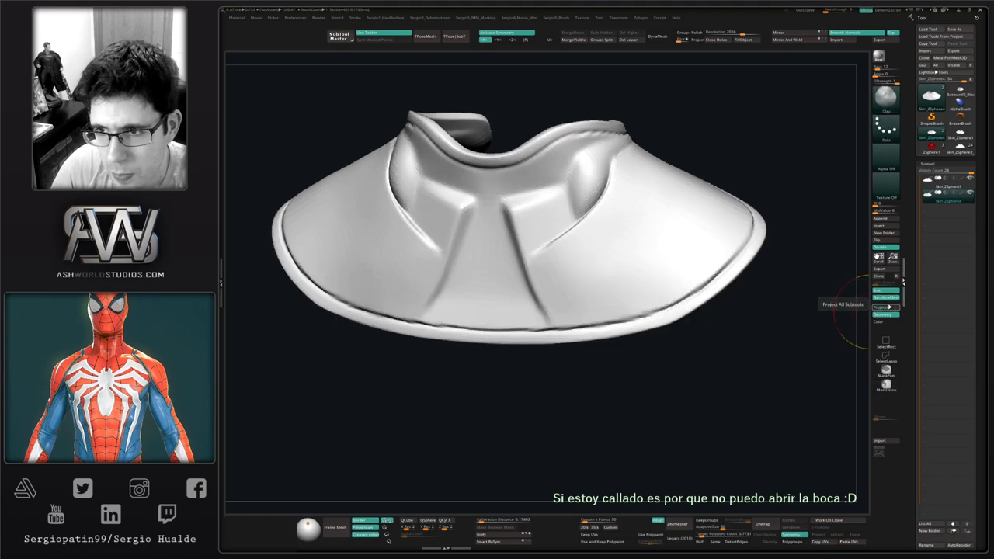
click(887, 308)
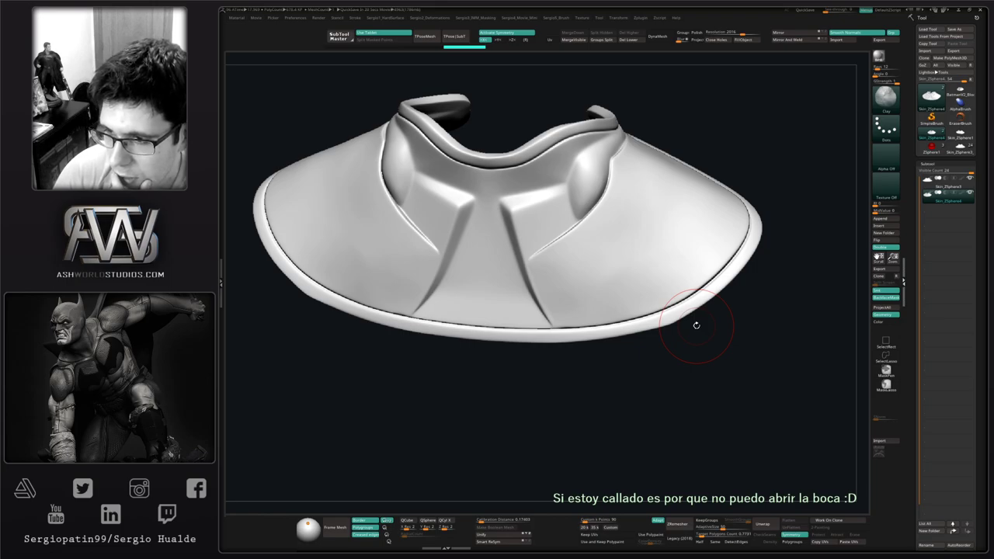
mouse_move(614, 371)
mouse_down()
mouse_move(582, 360)
mouse_move(582, 348)
mouse_move(599, 351)
mouse_move(603, 306)
mouse_up()
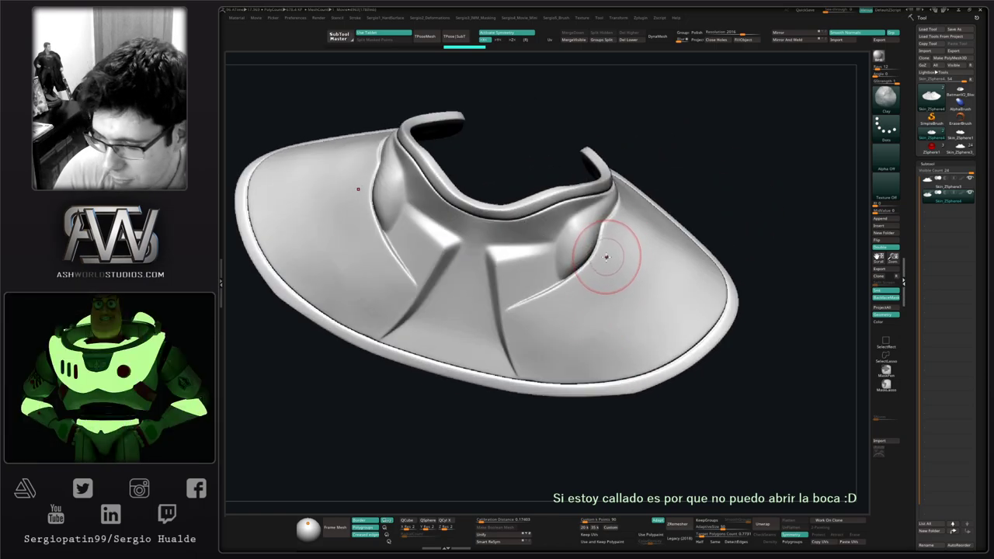
mouse_move(606, 320)
ctrl+right_down()
mouse_move(612, 288)
mouse_move(597, 317)
ctrl+right_up()
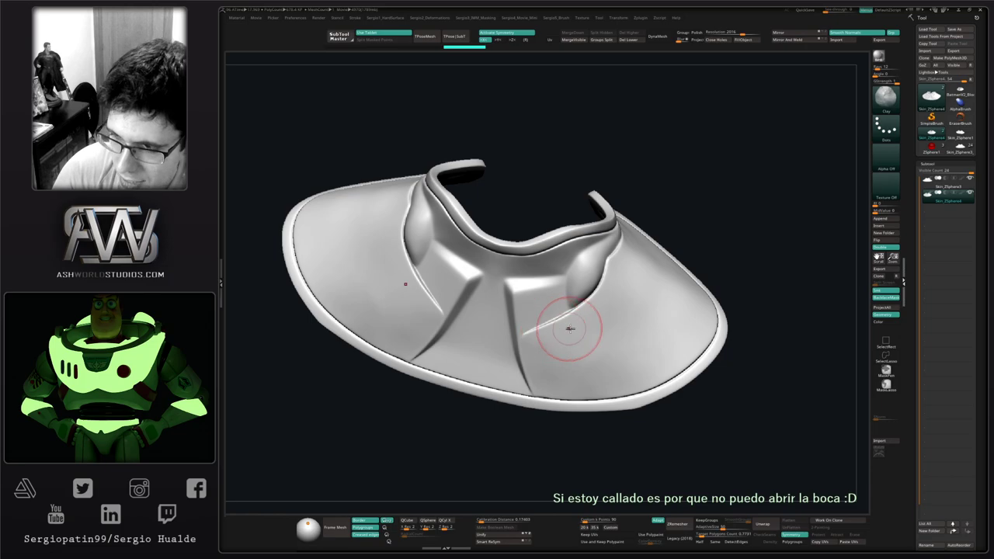
mouse_move(578, 334)
right_down()
mouse_move(579, 312)
mouse_move(570, 355)
mouse_move(735, 245)
right_up()
Append the remeshed collar to the full suit tool and delete the old DynaMesh collar subtool.
click(960, 149)
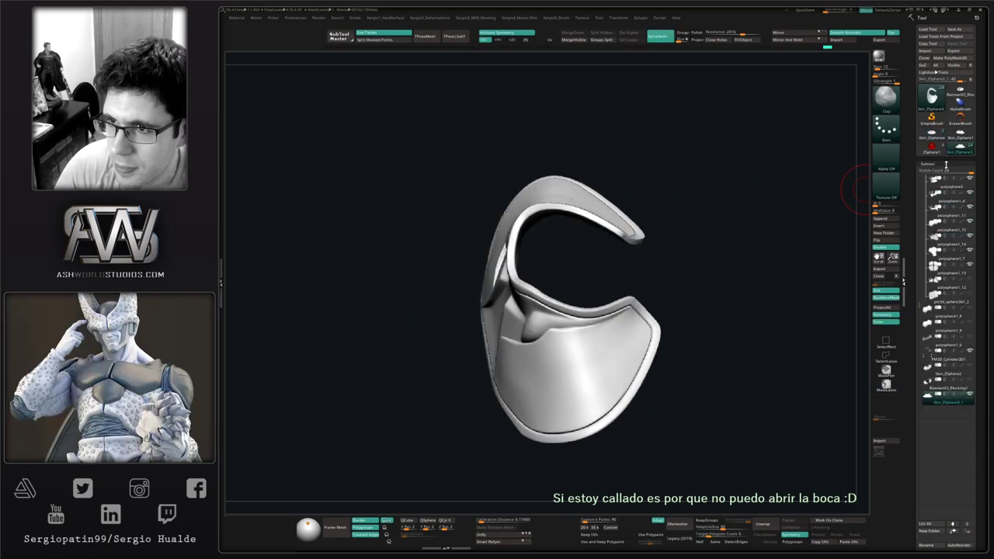
click(881, 219)
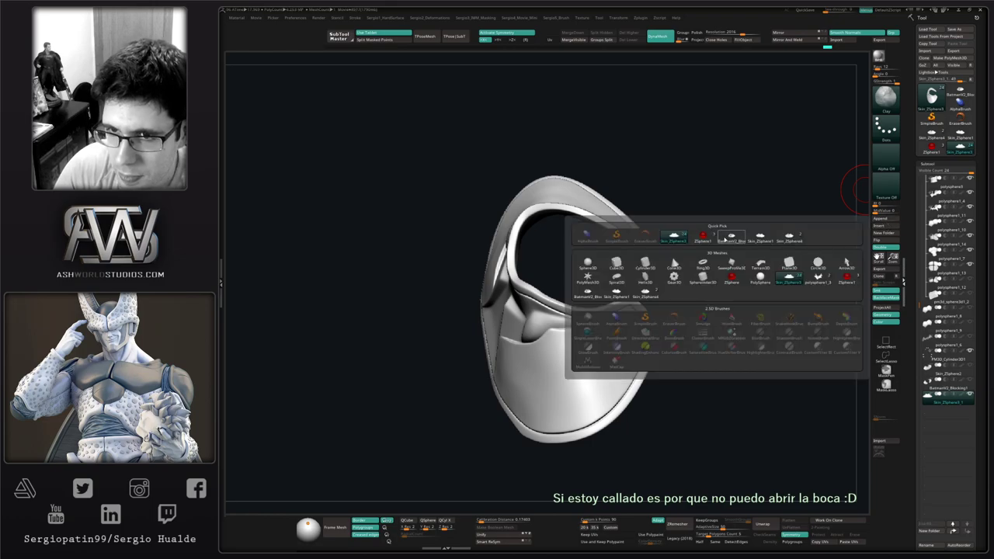
mouse_move(734, 238)
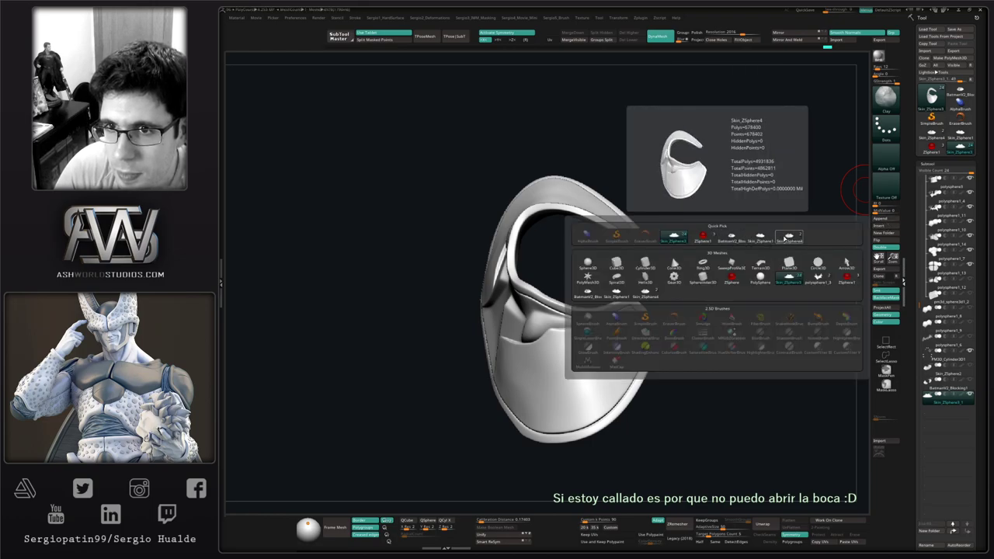
click(786, 238)
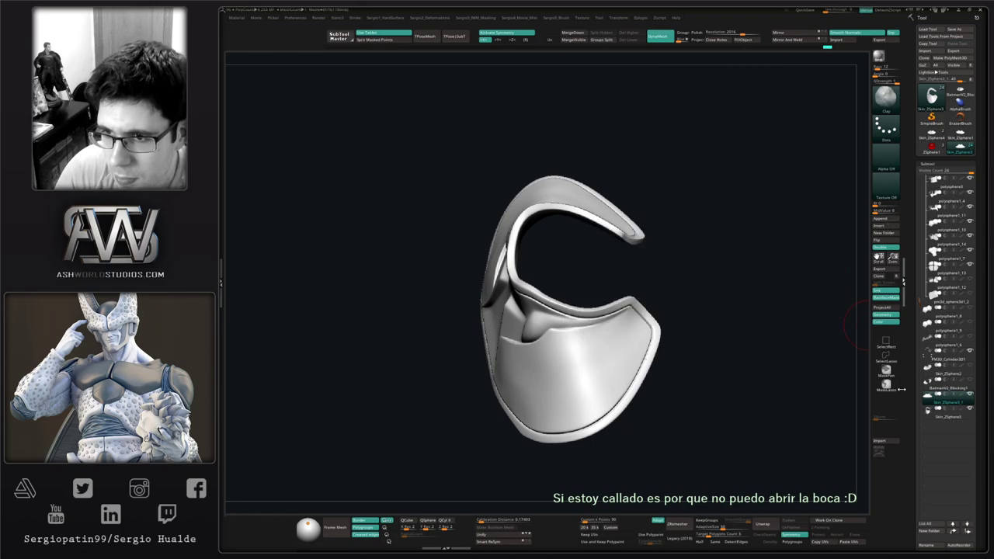
click(932, 415)
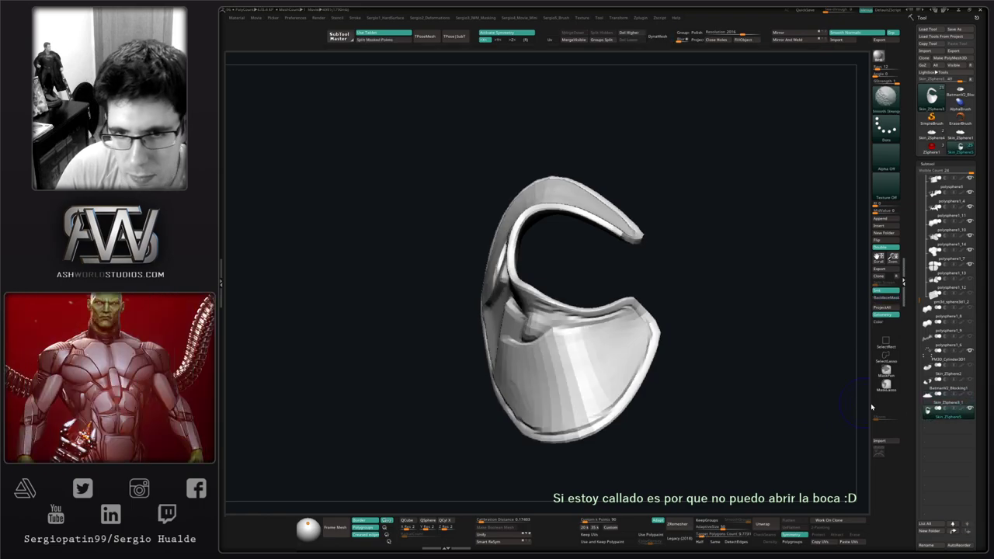
click(940, 403)
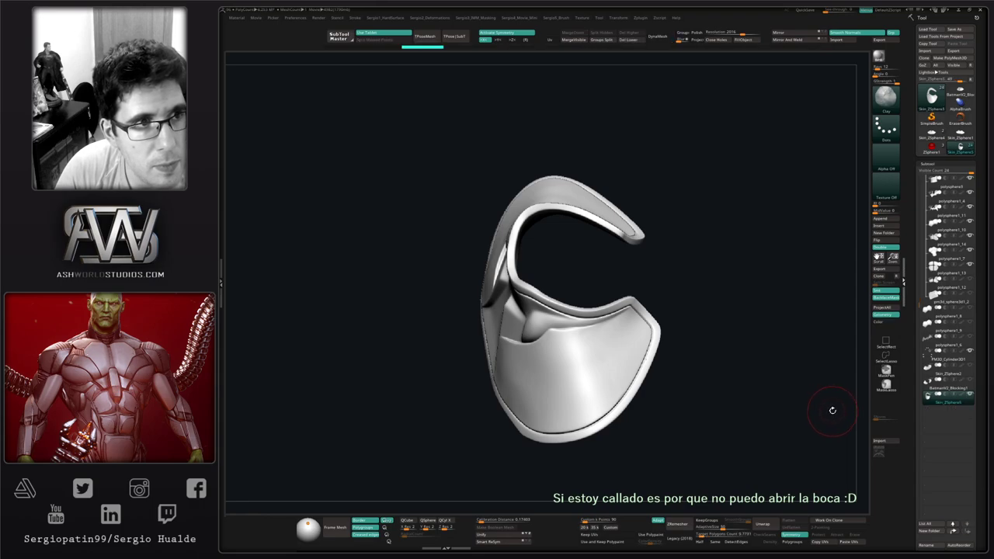
Move the remeshed collar up the subtool list to sit below polysphere3, and turn off solo display.
drag(697, 398, 630, 334)
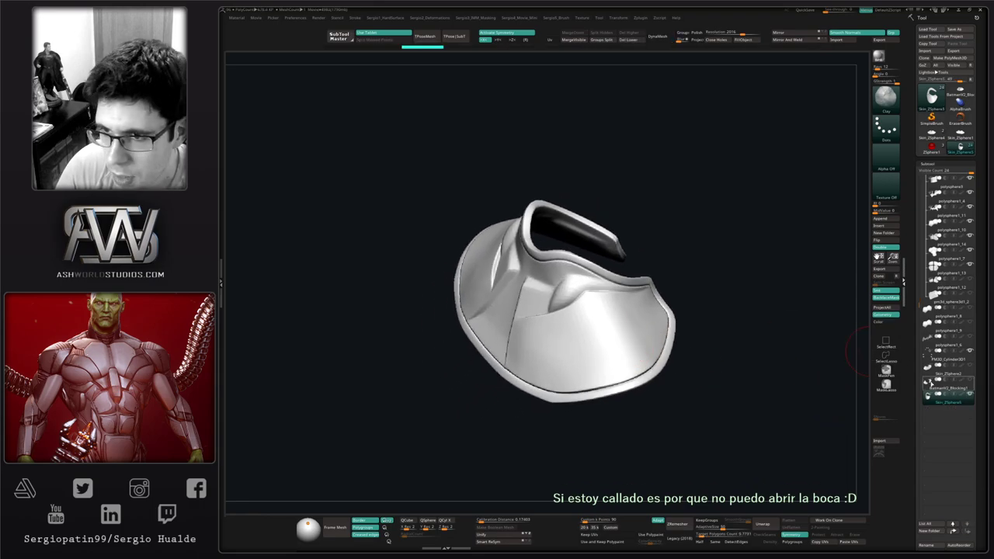
drag(937, 401, 937, 198)
scroll(936, 233, up, 3)
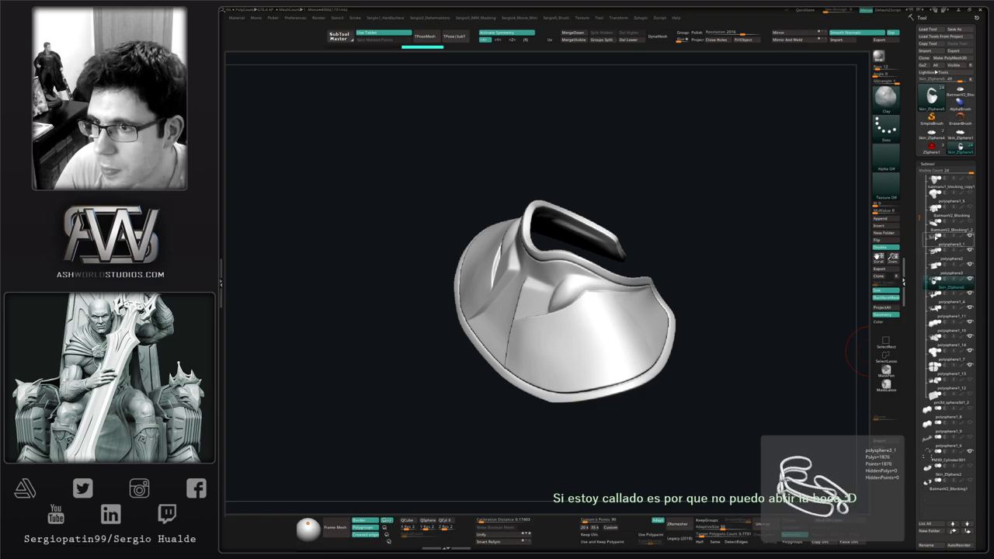
key(alt+shift+s)
Examine the remeshed collar's fit against the neck piece and torso of the suit from several angles.
drag(744, 306, 718, 268)
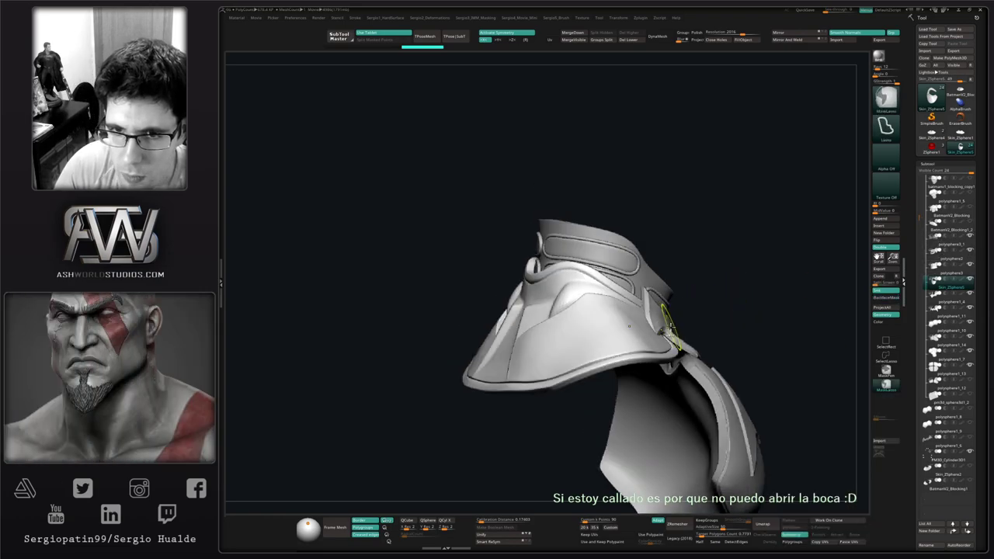
drag(668, 327, 712, 326)
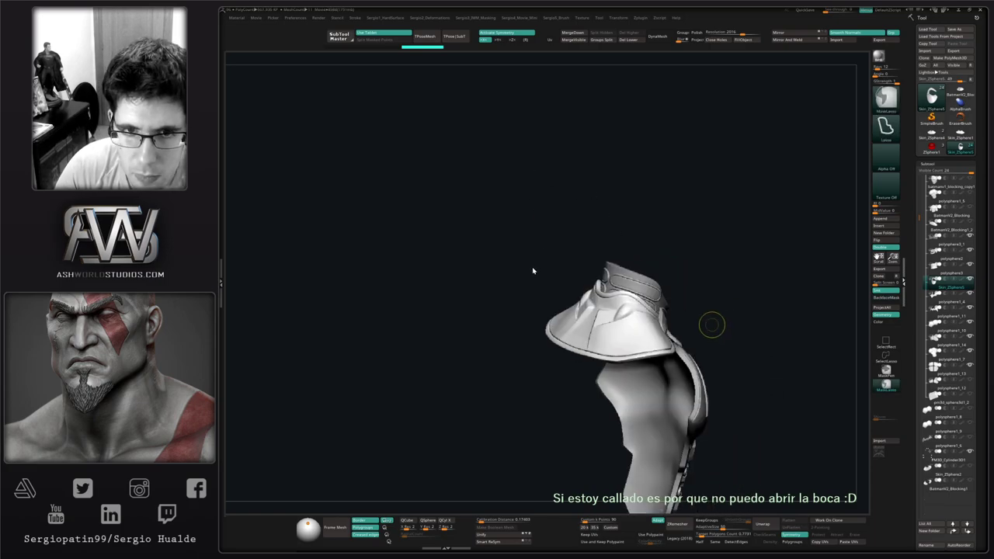
key(ctrl)
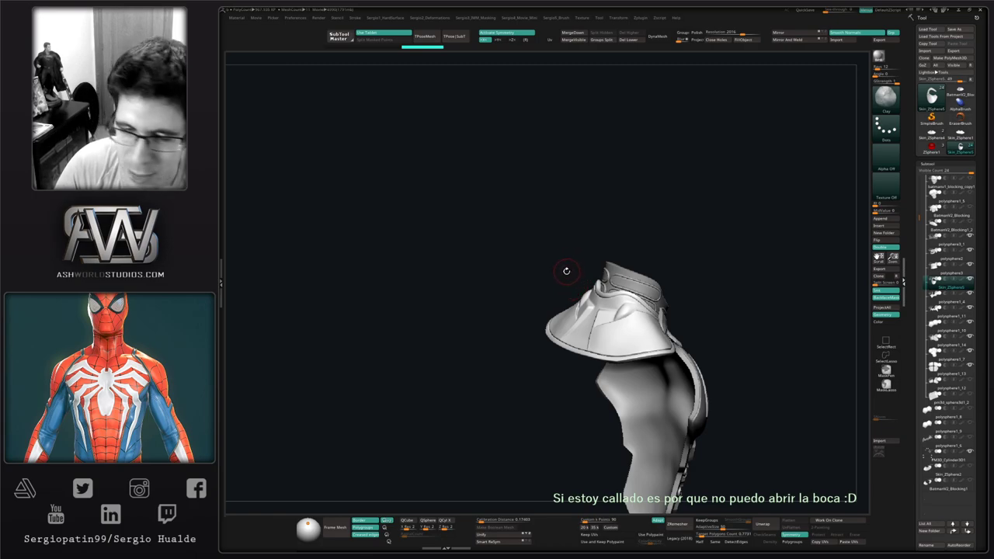
drag(566, 268, 579, 282)
key(4)
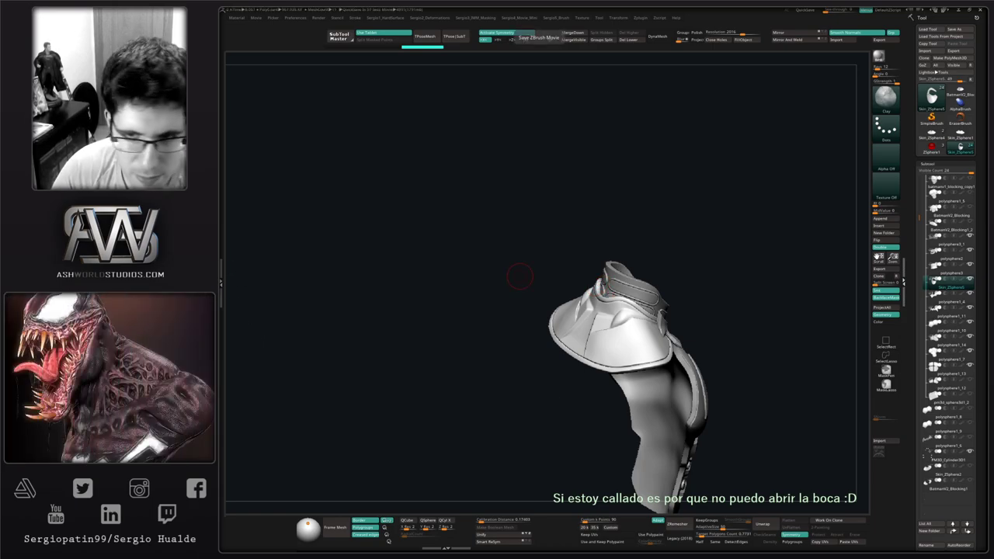
drag(704, 263, 674, 284)
key(4)
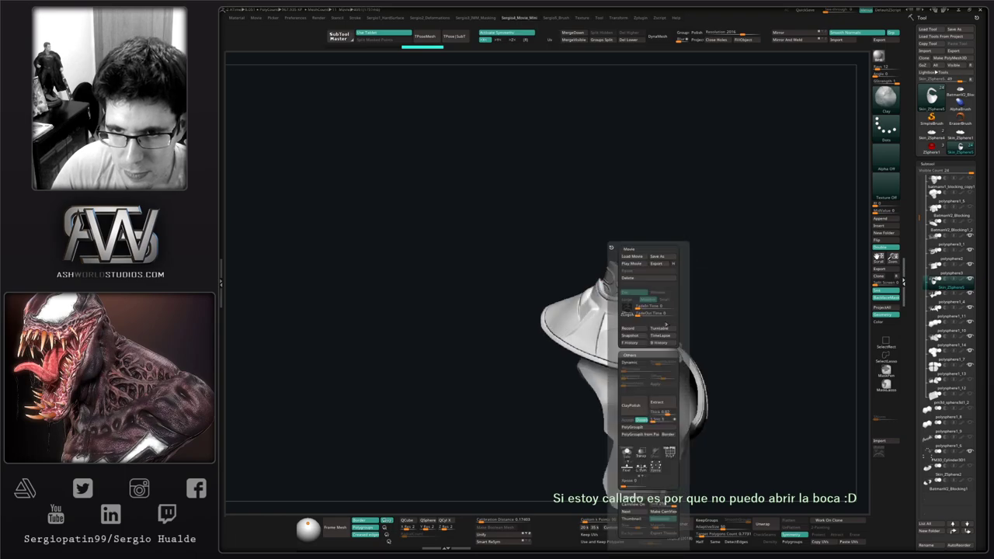
right_drag(611, 362, 659, 333)
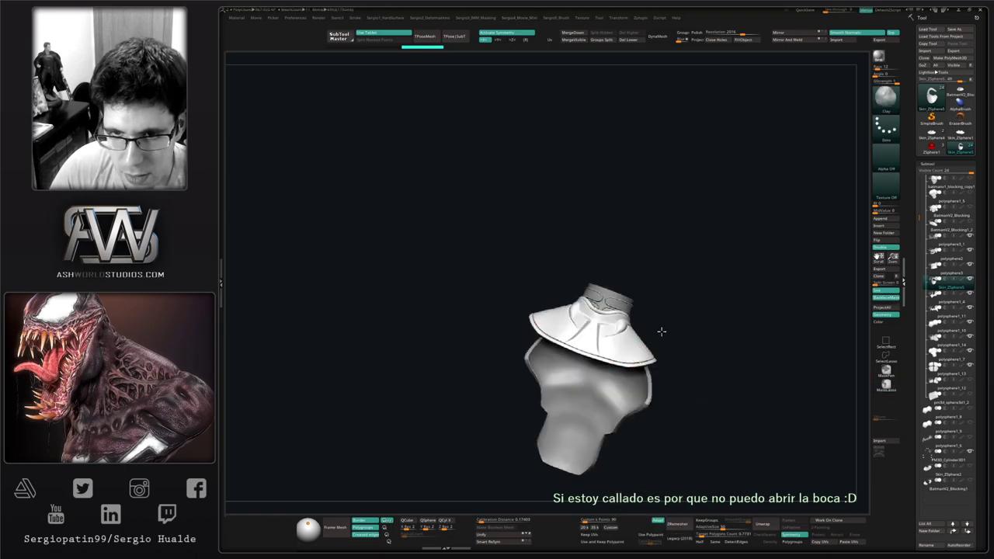
Turn off solo display, select the BatmanV2_Blocking torso, and carve a short DamStandard crease across the upper back just below the collar.
key(alt+s)
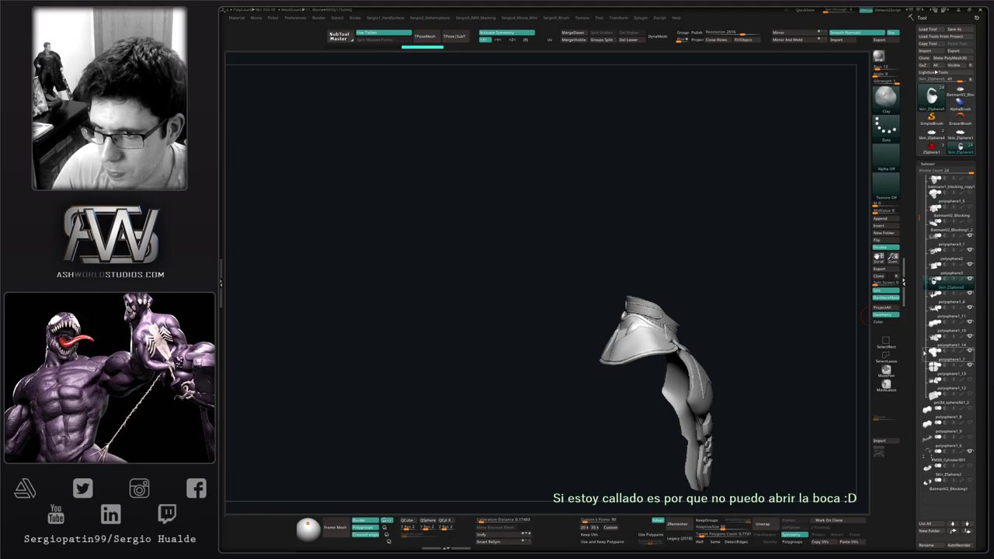
click(944, 217)
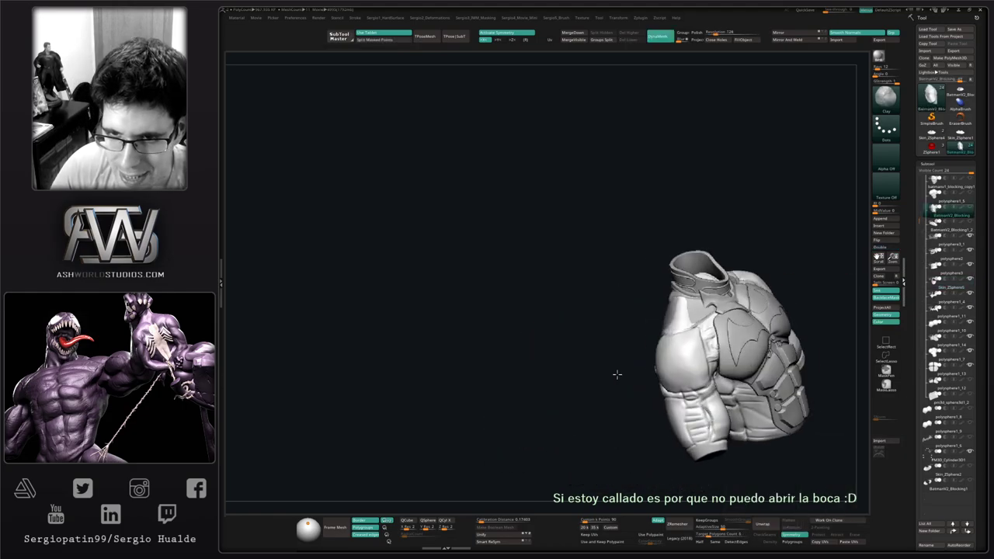
shift+right_drag(673, 349, 619, 345)
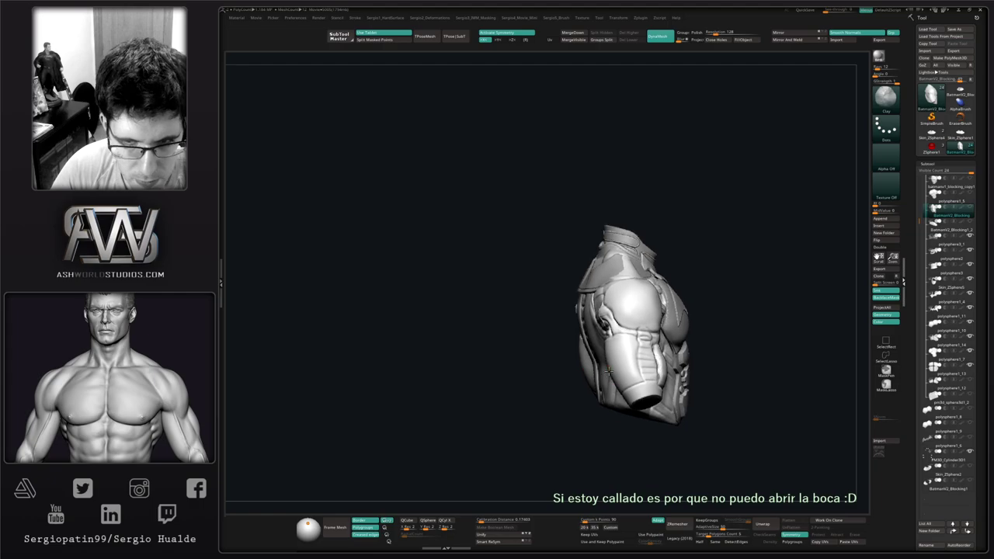
key(ctrl)
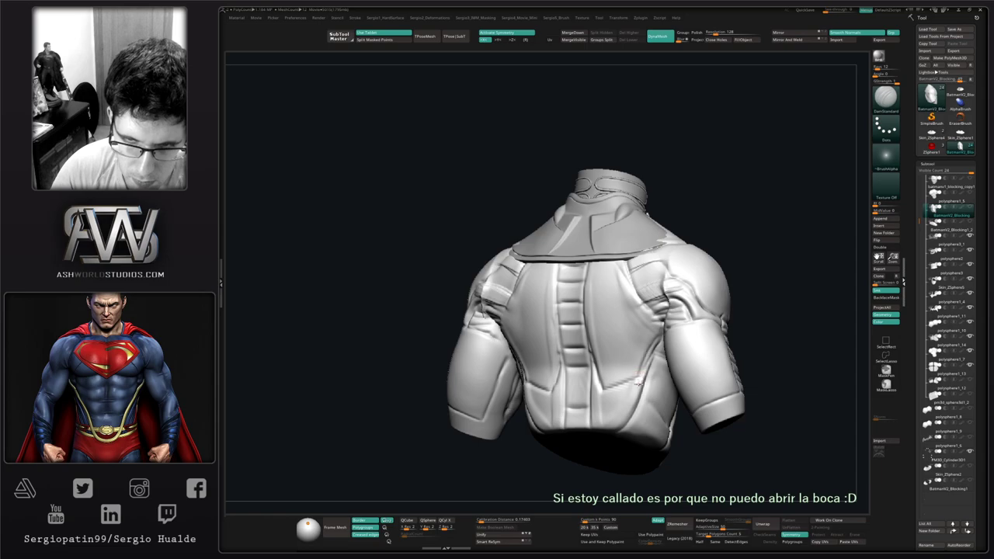
right_drag(639, 381, 650, 375)
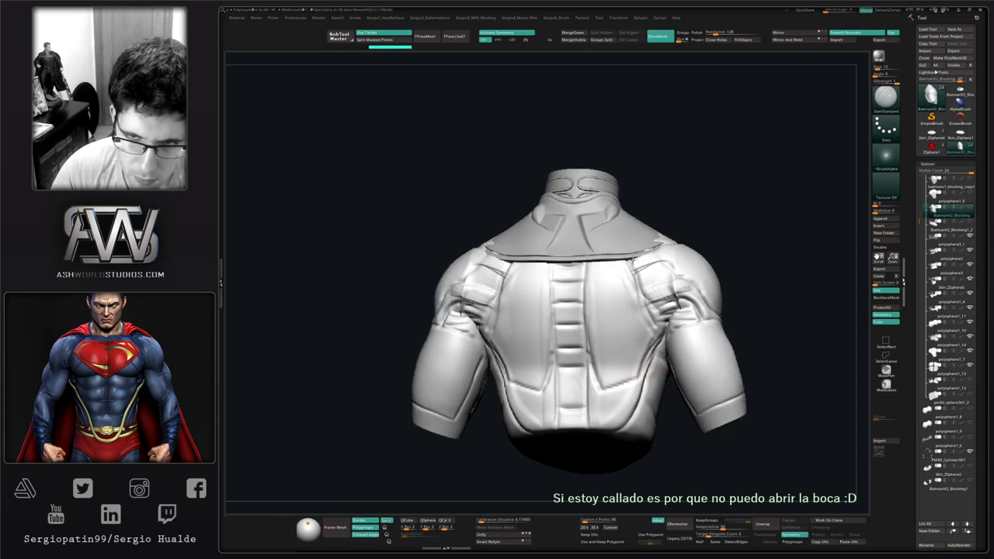
right_drag(599, 333, 595, 301)
drag(588, 262, 603, 265)
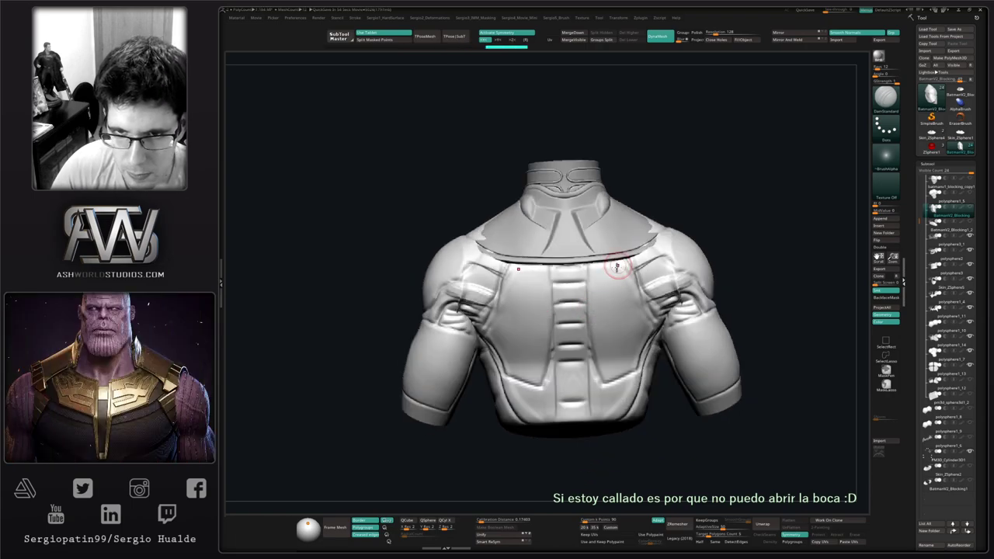
mouse_move(616, 289)
ctrl+right_down()
mouse_move(615, 323)
mouse_move(605, 304)
mouse_move(626, 313)
ctrl+right_up()
key(s)
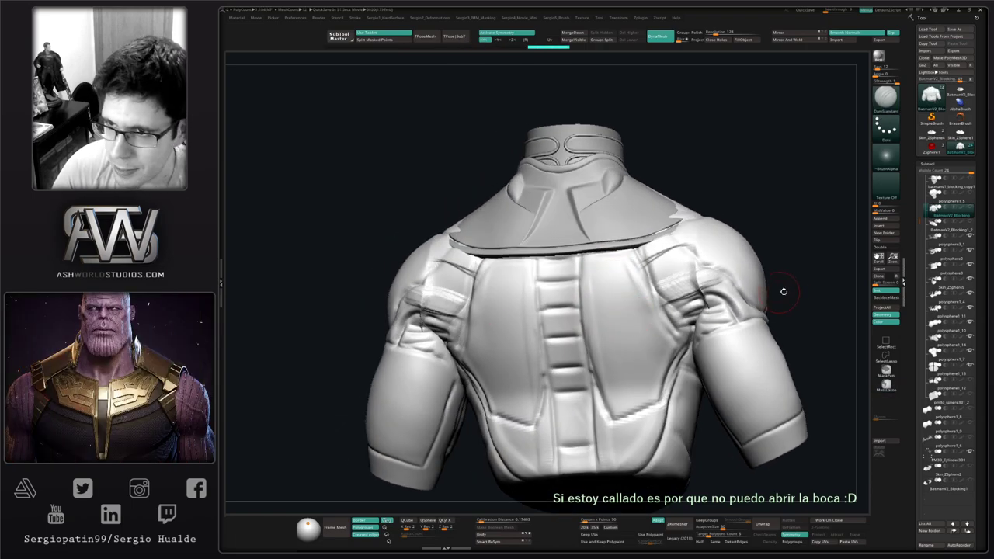
Duplicate the BatmanV2_Blocking torso and move the copy down the subtool list to sit below polysphere1_4.
key(ctrl+shift+d)
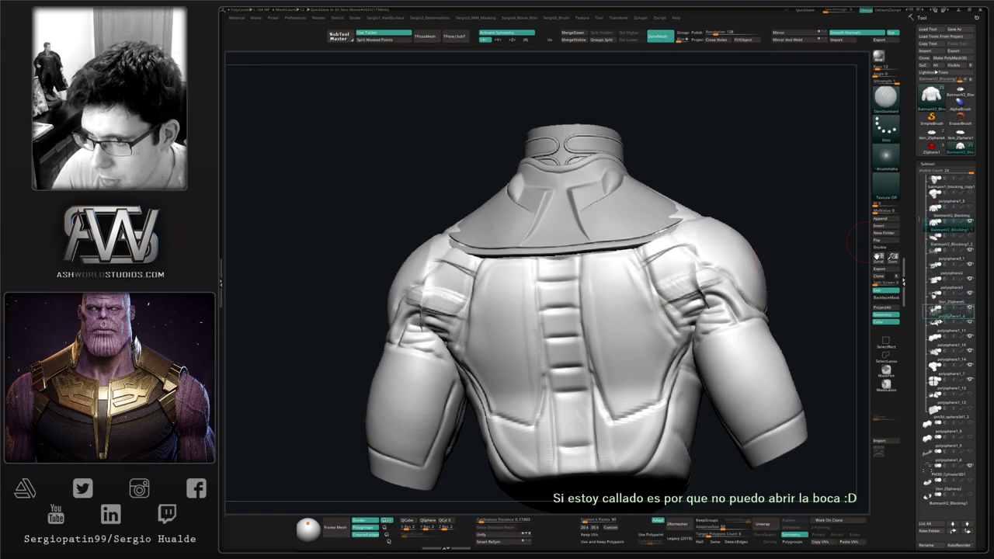
click(940, 315)
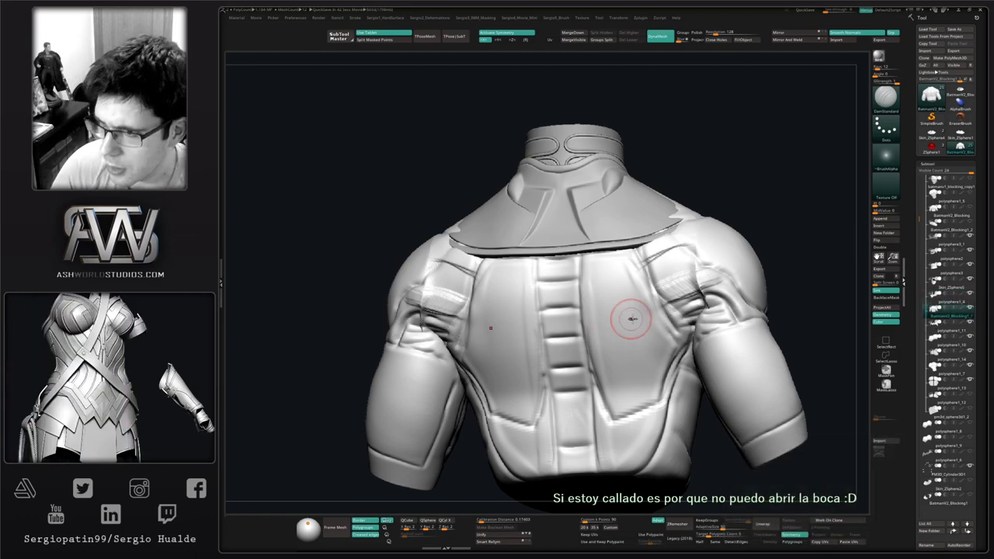
mouse_move(631, 318)
right_down()
mouse_move(643, 322)
mouse_move(616, 303)
mouse_move(601, 325)
mouse_move(610, 314)
right_up()
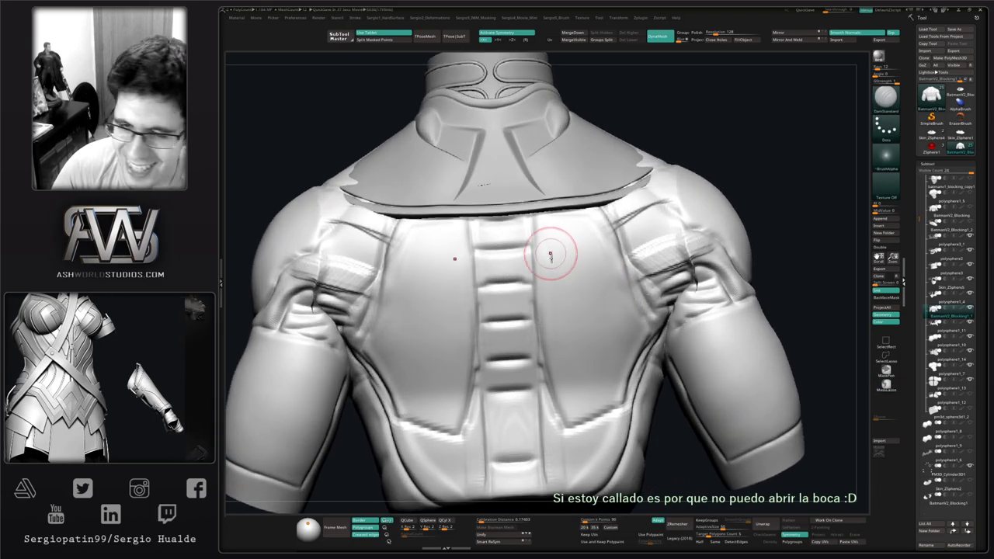
right_drag(551, 256, 561, 261)
Solo the torso copy and mask the two large back panels flanking the spine with the MaskPen brush.
key(alt+s)
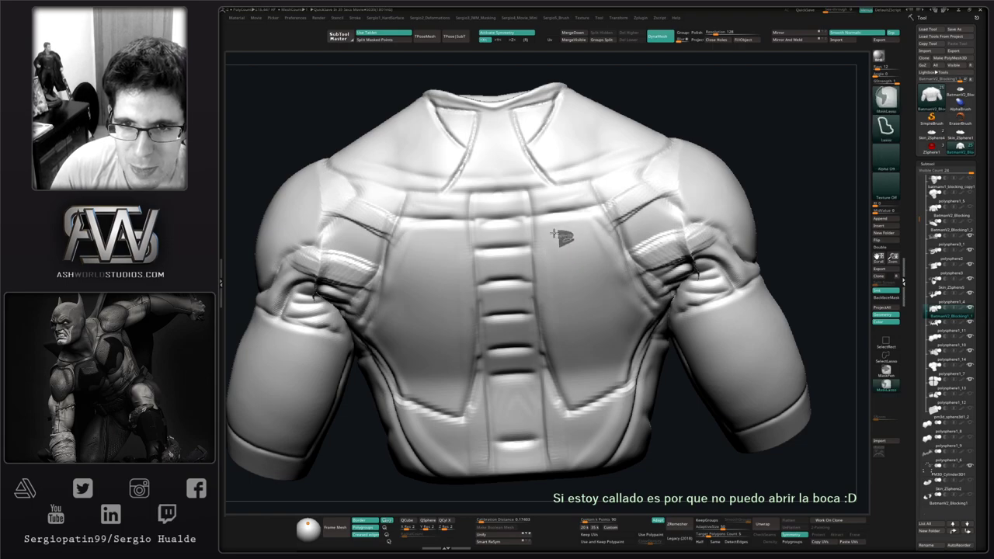
ctrl+click(564, 239)
click(886, 375)
key(ctrl+z)
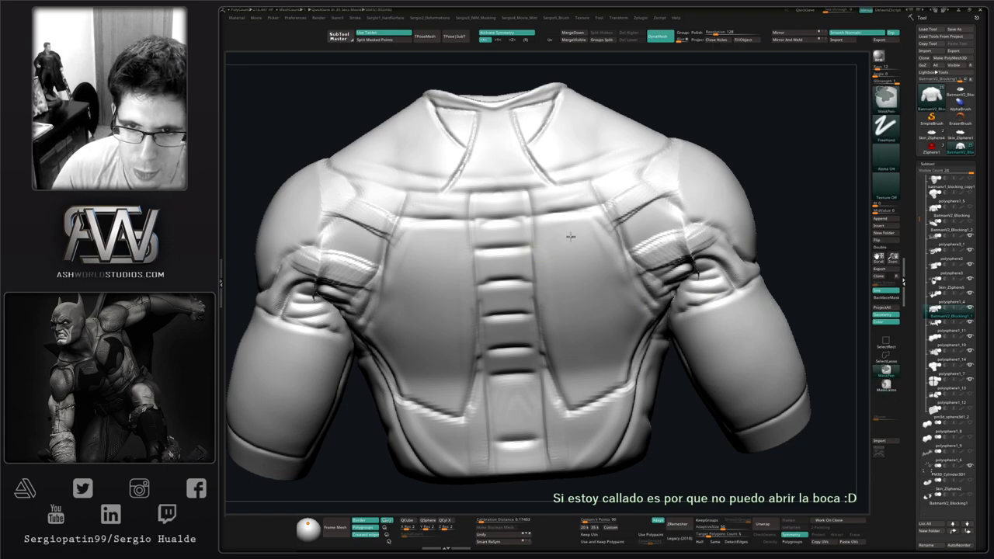
mouse_move(571, 237)
ctrl+mouse_down()
mouse_move(540, 229)
mouse_move(594, 226)
mouse_move(548, 241)
mouse_move(553, 304)
mouse_move(602, 238)
mouse_move(599, 219)
mouse_move(568, 230)
mouse_move(554, 356)
mouse_move(564, 343)
ctrl+mouse_up()
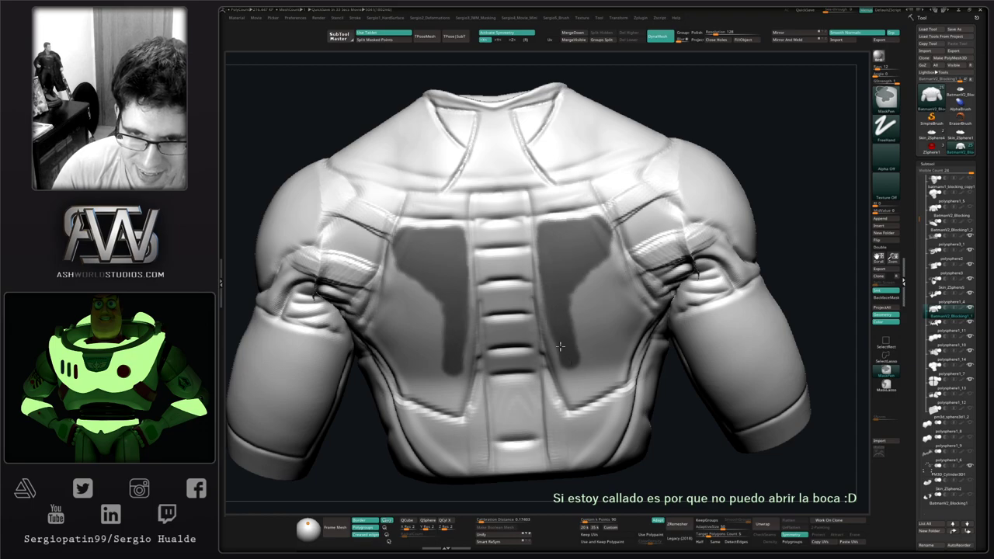
mouse_move(552, 306)
ctrl+mouse_down()
mouse_move(573, 379)
mouse_move(564, 375)
mouse_move(581, 394)
mouse_move(625, 359)
mouse_move(603, 350)
mouse_move(611, 367)
mouse_move(575, 314)
mouse_move(582, 286)
mouse_move(598, 272)
mouse_move(607, 292)
mouse_move(615, 233)
mouse_move(626, 284)
mouse_move(608, 332)
mouse_move(623, 320)
ctrl+mouse_up()
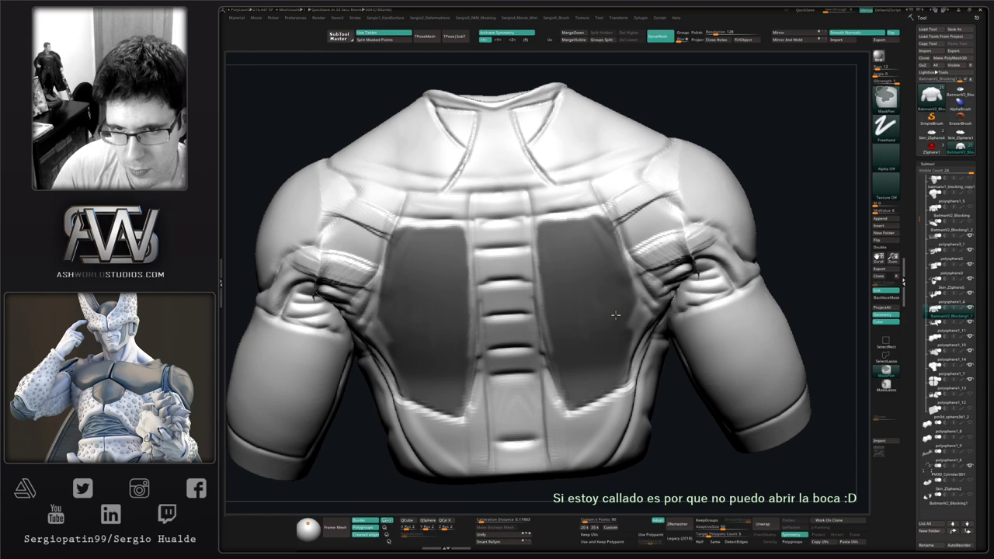
Refine the back panel mask by filling its outer edges and unmasking spill along the lower and spine-side borders.
right_drag(627, 326, 634, 311)
key(ctrl)
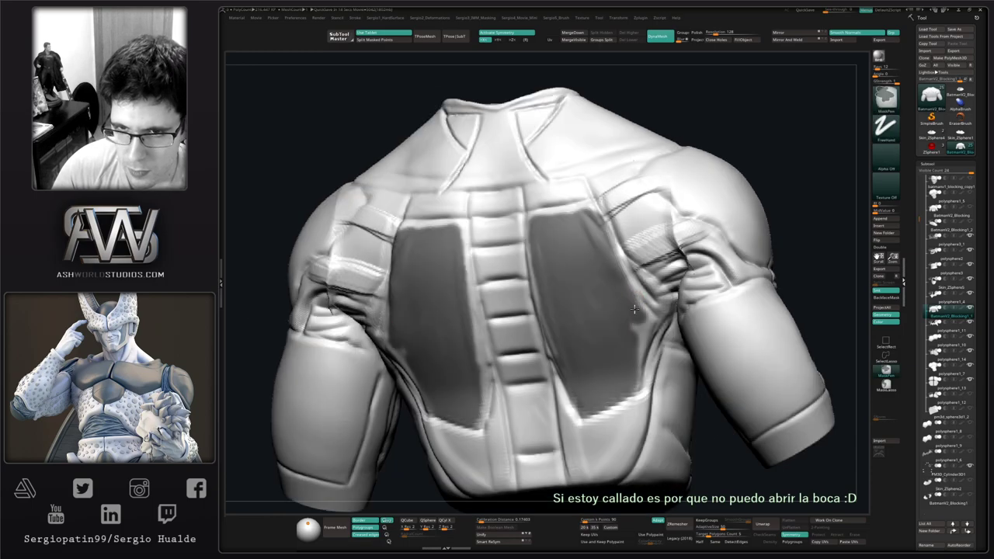
ctrl+drag(643, 318, 633, 334)
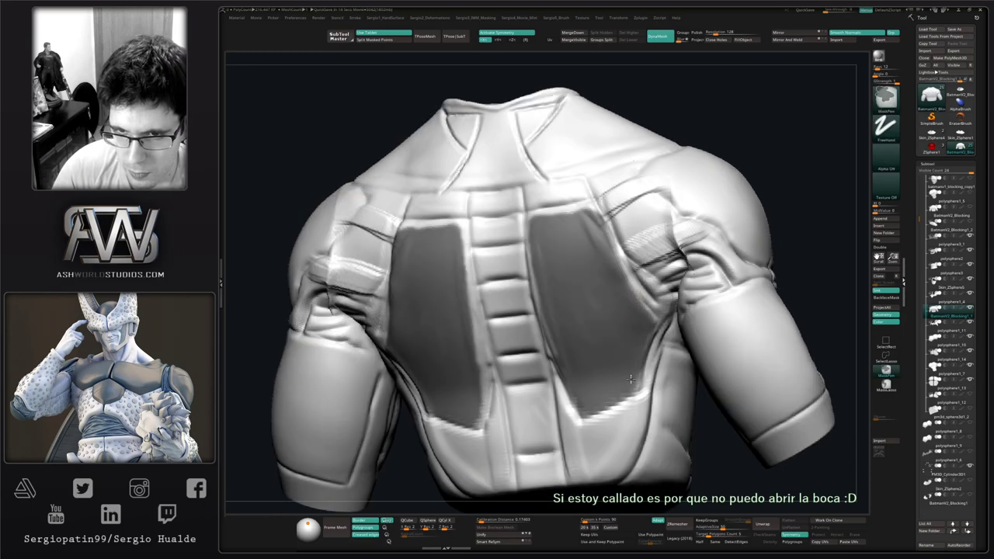
right_drag(604, 359, 582, 394)
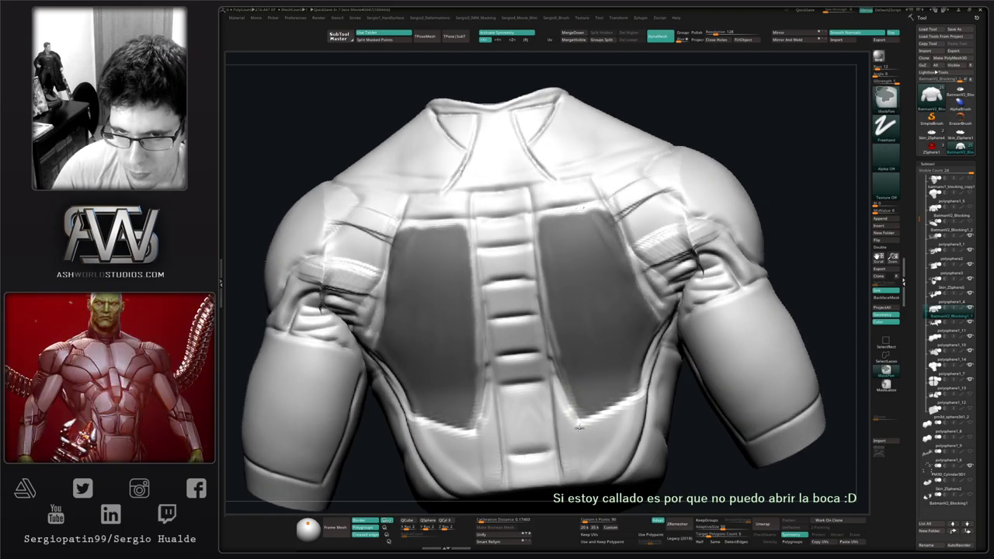
ctrl+alt+drag(579, 428, 621, 397)
mouse_move(553, 360)
ctrl+alt+mouse_down()
mouse_move(565, 381)
mouse_move(565, 357)
ctrl+alt+mouse_up()
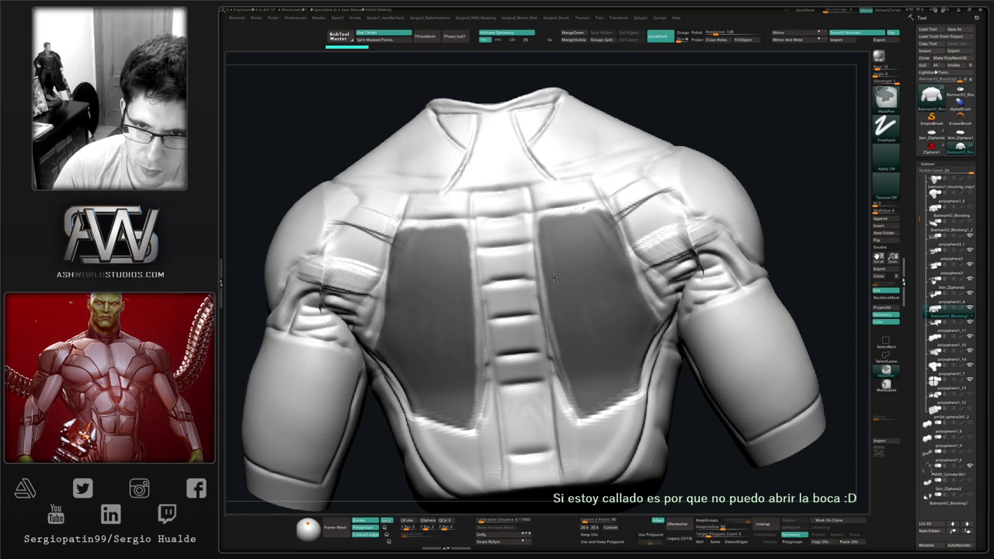
mouse_move(575, 357)
right_down()
mouse_move(564, 334)
mouse_move(561, 347)
right_up()
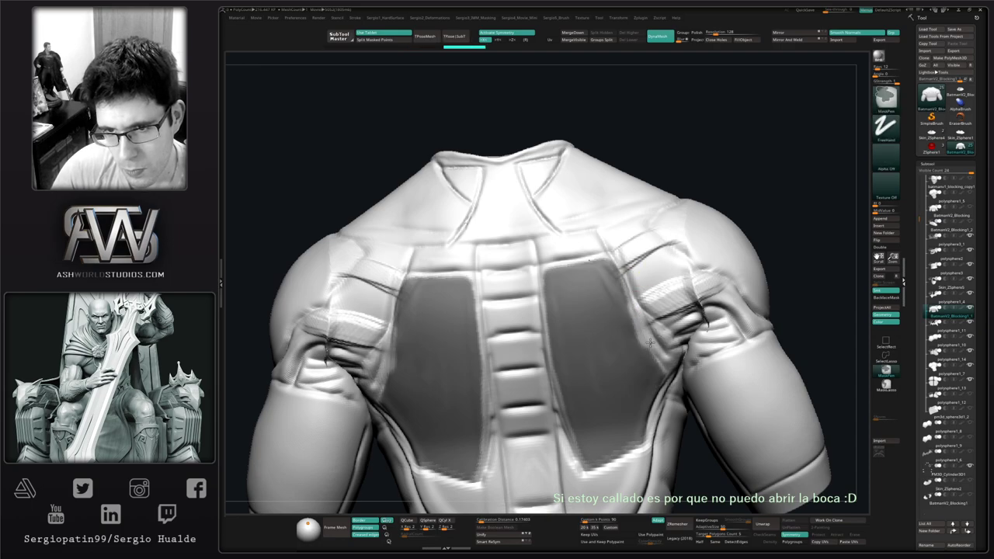
right_drag(674, 374, 625, 319)
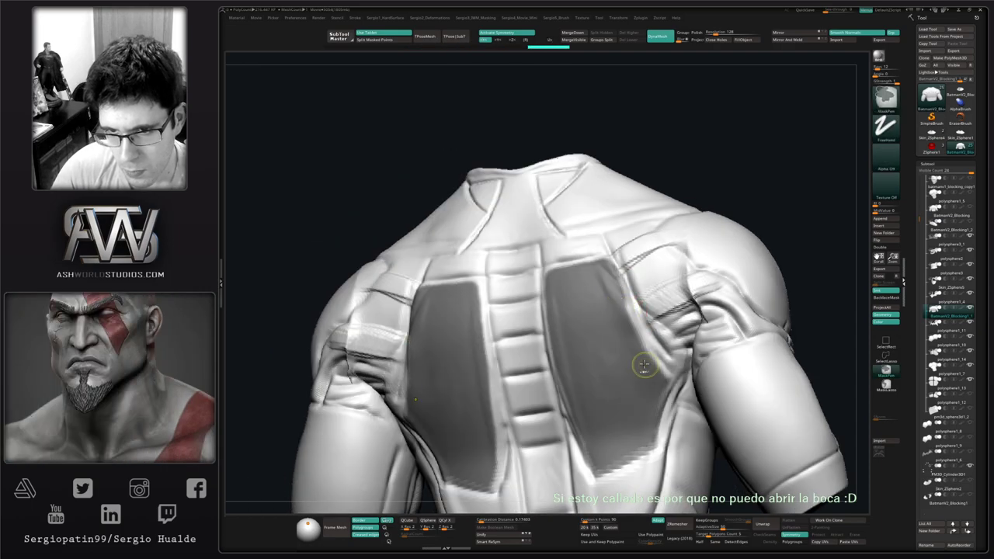
Isolate the two masked back panels as their own mesh, clear the mask, and ZRemesh them with the Half option on.
ctrl+right_drag(609, 357, 578, 354)
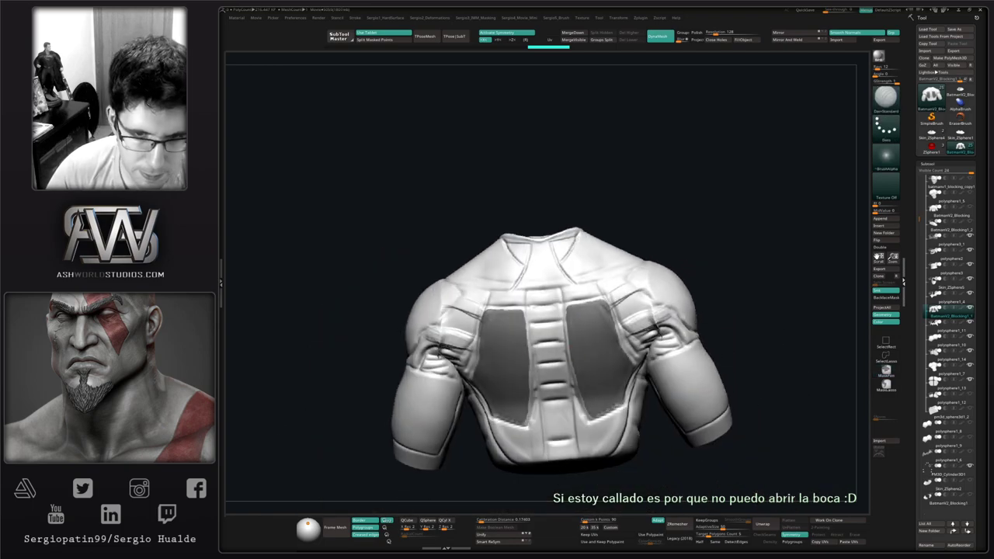
ctrl+shift+click(583, 355)
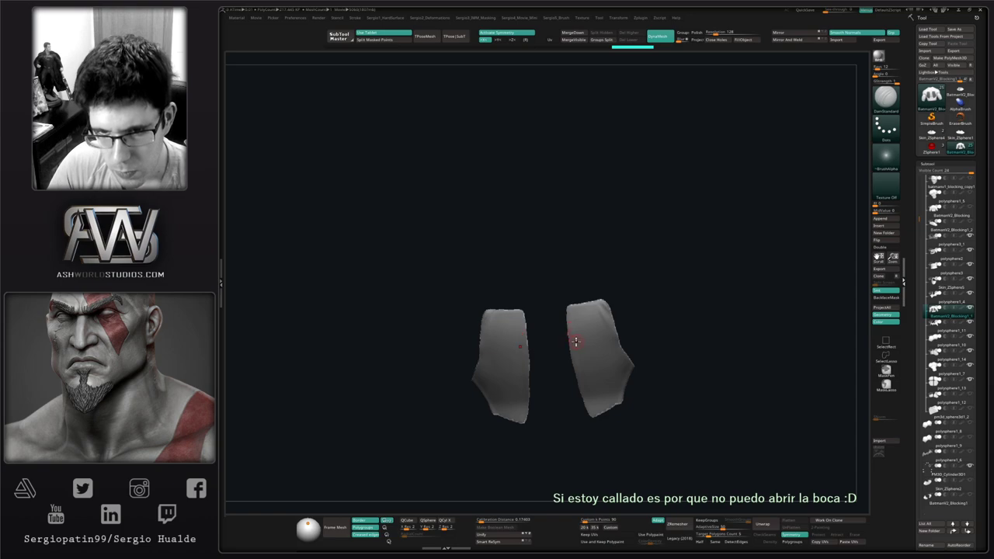
ctrl+right_drag(576, 342, 614, 329)
ctrl+drag(674, 324, 719, 418)
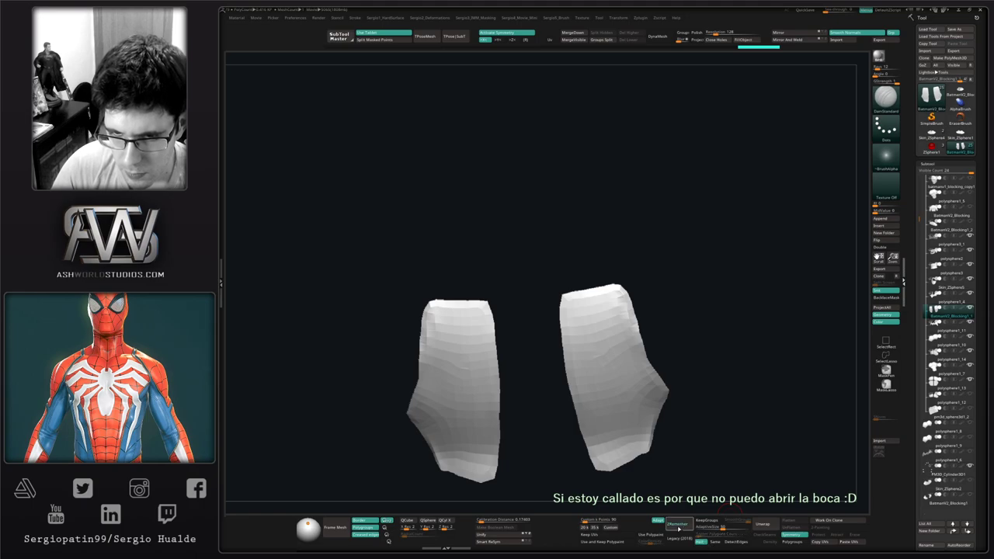
click(677, 532)
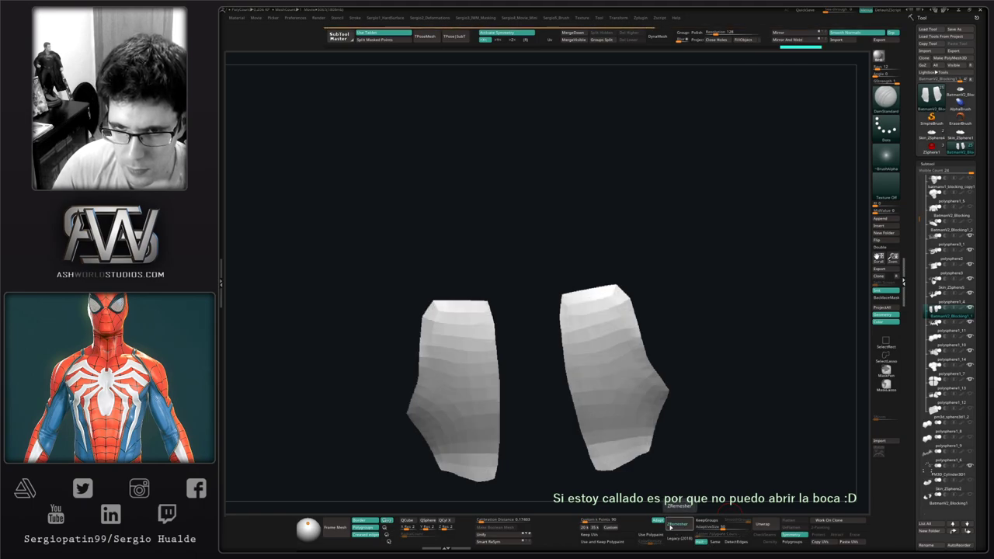
click(653, 451)
Show the BatmanV2_Blocking torso and pull the panels' lower and outer edges to its seam lines with the Move brush.
alt+right_drag(643, 433, 622, 355)
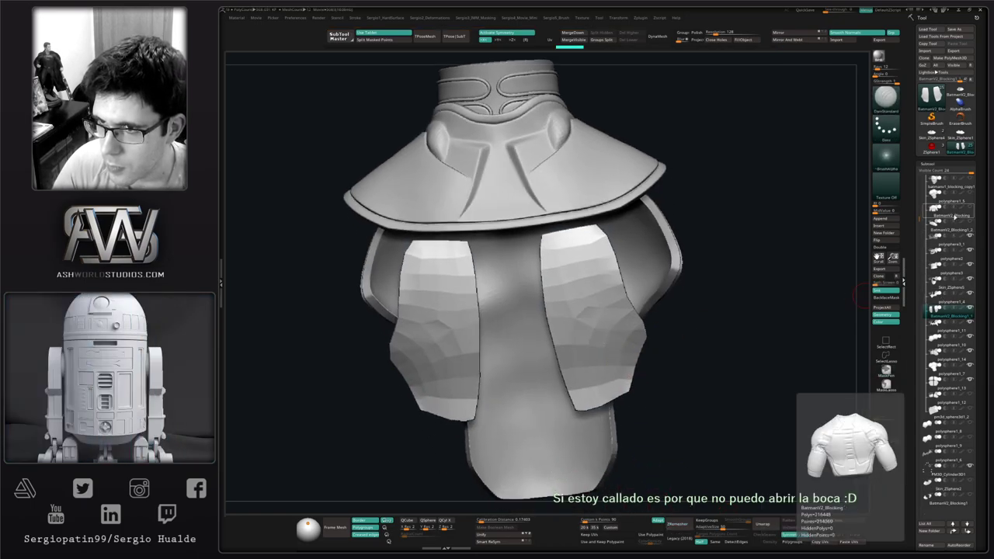
click(968, 213)
right_drag(648, 344, 635, 344)
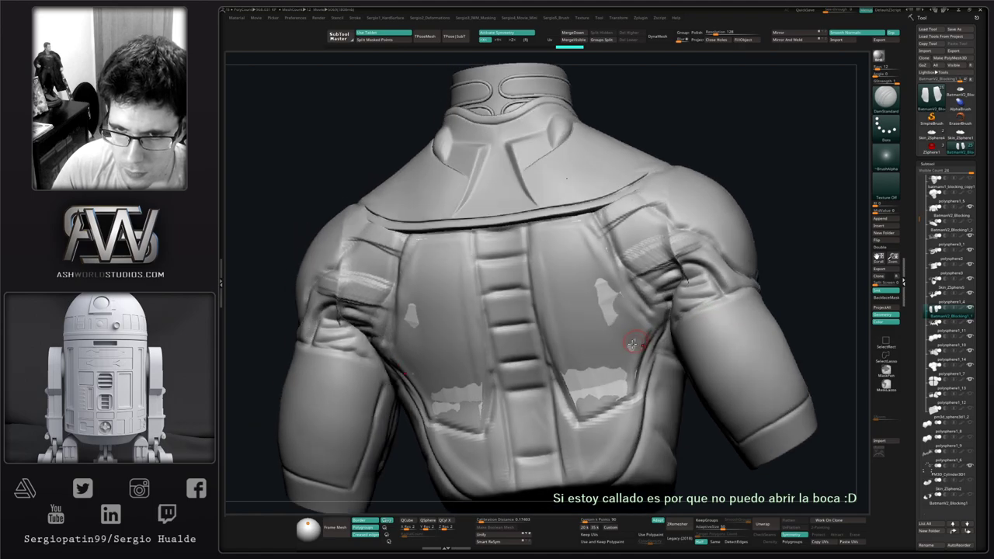
key(b)
key(m)
key(v)
key(s)
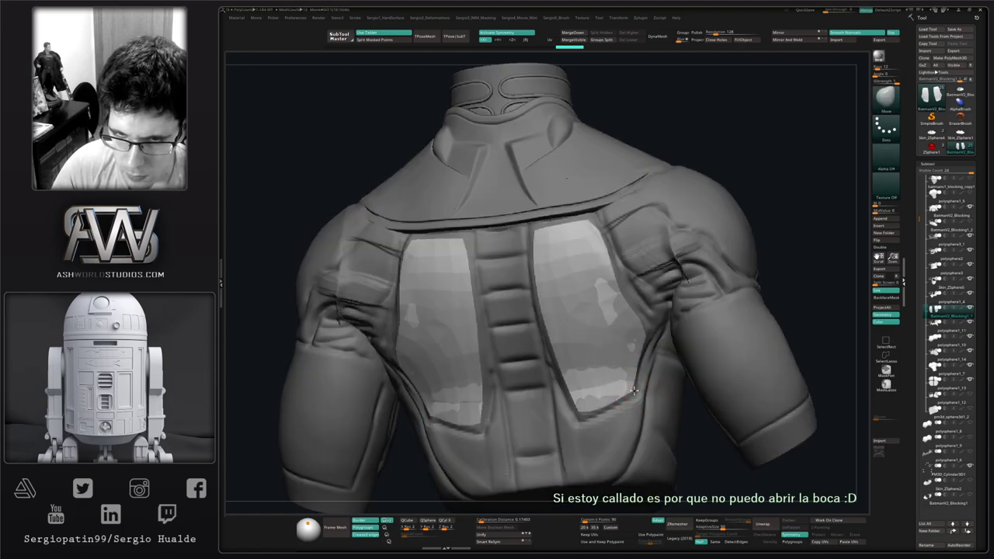
drag(596, 410, 595, 405)
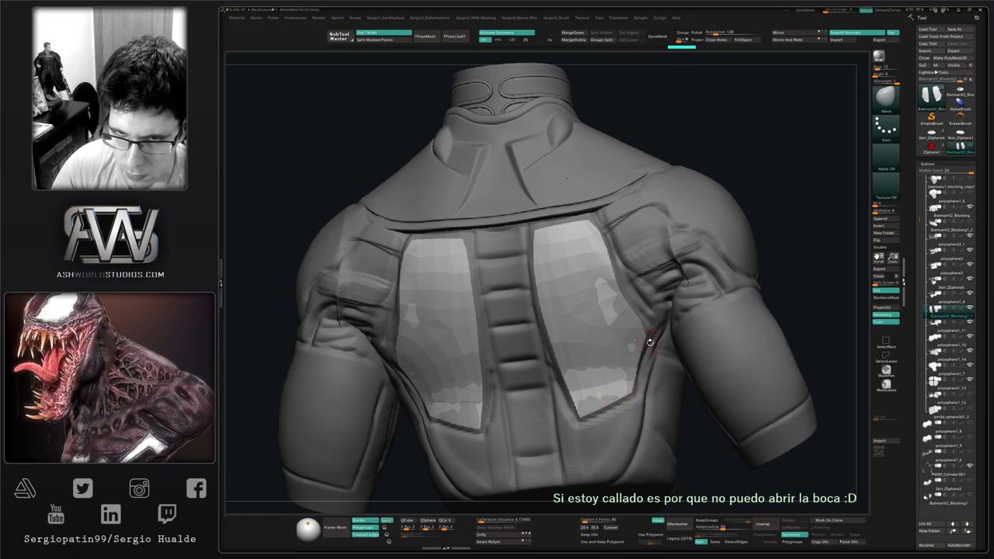
right_drag(650, 342, 642, 333)
mouse_move(642, 320)
mouse_down()
mouse_move(618, 313)
mouse_move(624, 304)
mouse_up()
right_drag(625, 329, 595, 289)
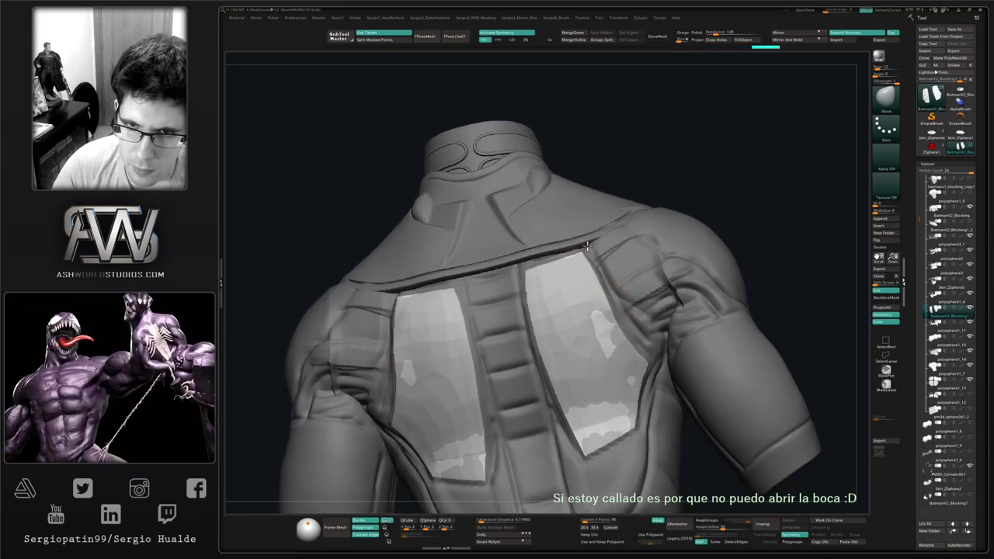
Adjust the panels' upper corners and spine-side edges with the Move brush to follow the torso's grooves.
drag(587, 246, 582, 259)
mouse_move(583, 281)
right_down()
mouse_move(578, 260)
mouse_move(522, 267)
right_up()
mouse_move(514, 268)
mouse_down()
mouse_move(545, 277)
mouse_move(589, 266)
mouse_up()
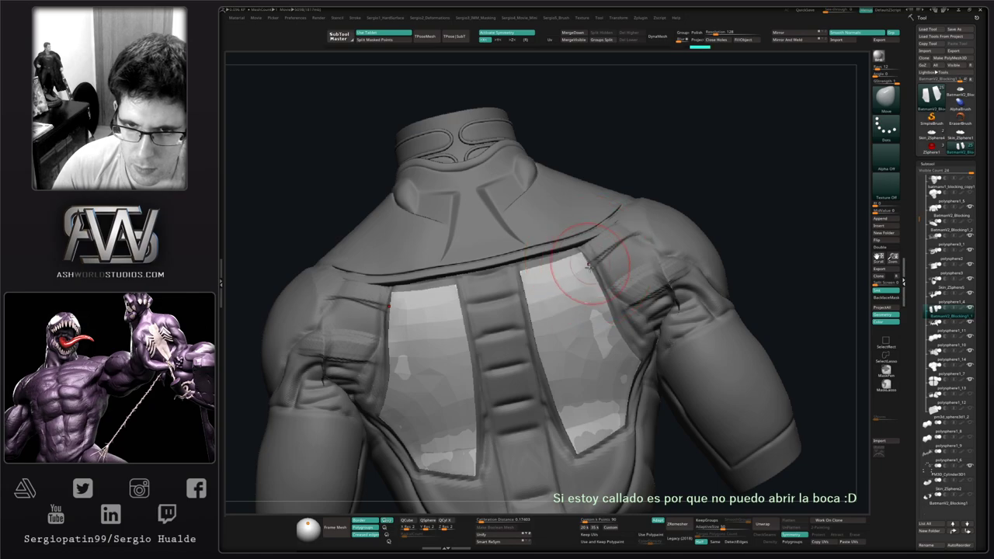
right_drag(589, 268, 598, 283)
mouse_move(581, 328)
right_down()
mouse_move(497, 333)
mouse_move(566, 322)
right_up()
drag(535, 312, 550, 378)
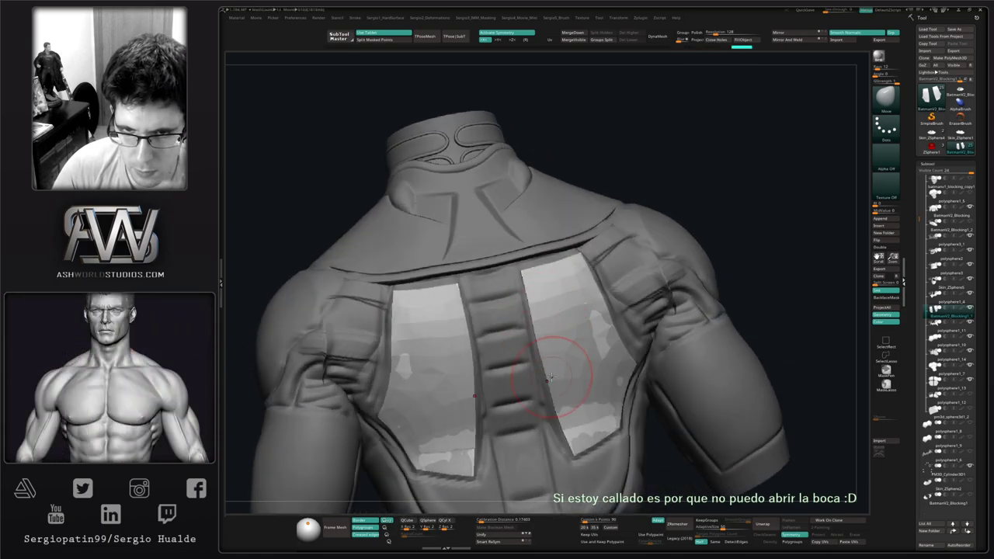
right_drag(559, 410, 564, 405)
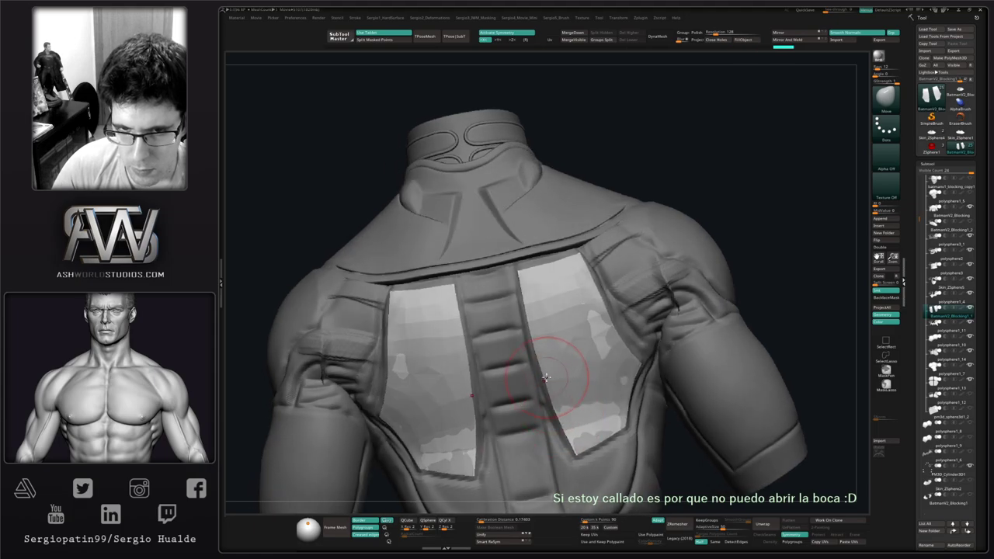
ctrl+right_drag(559, 356, 582, 324)
Solo the two back panels and try giving them thickness with Panel Loops using an adjusted thickness setting.
key(alt+s)
key(shift+1)
drag(729, 288, 689, 286)
key(1)
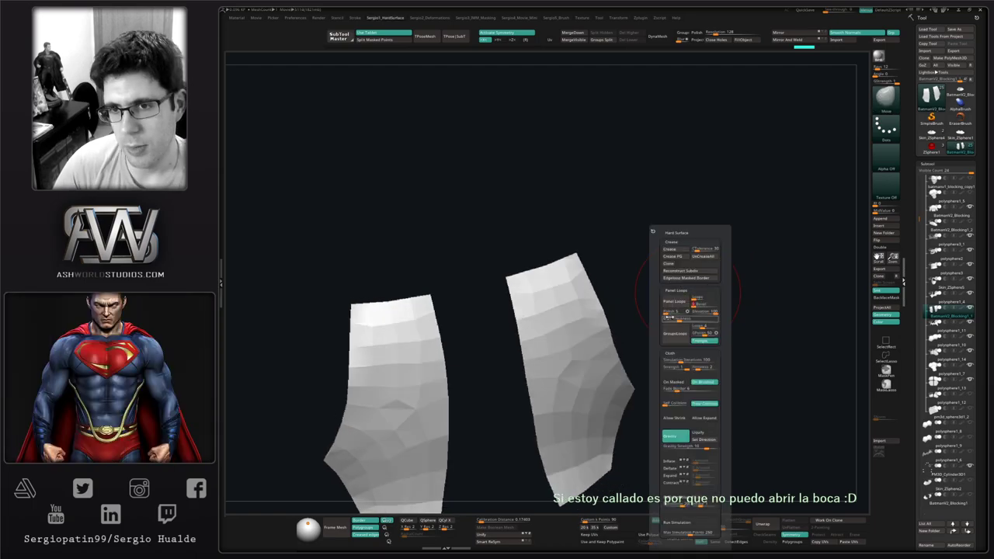
drag(676, 321, 687, 319)
click(679, 302)
key(ctrl+z)
click(683, 302)
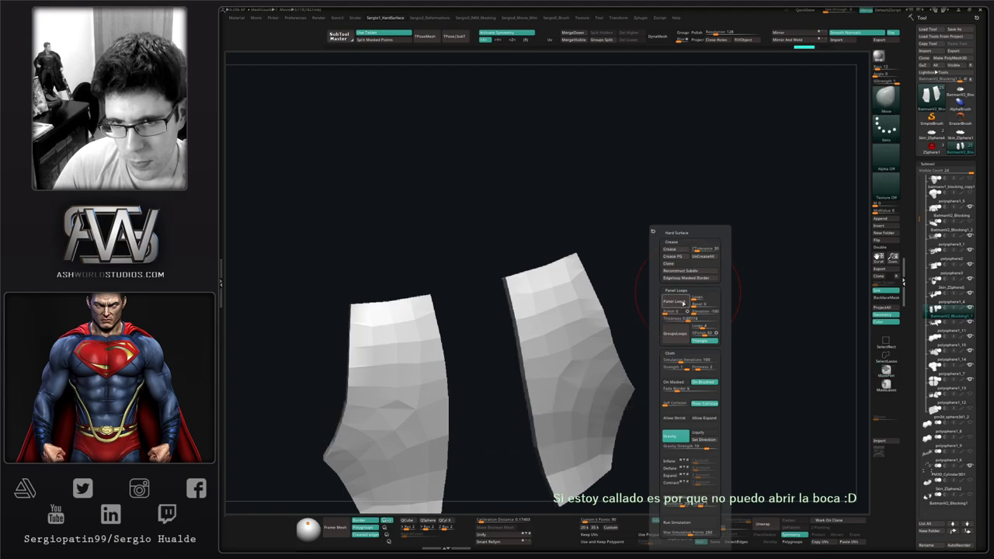
right_drag(610, 338, 628, 340)
key(ctrl+z)
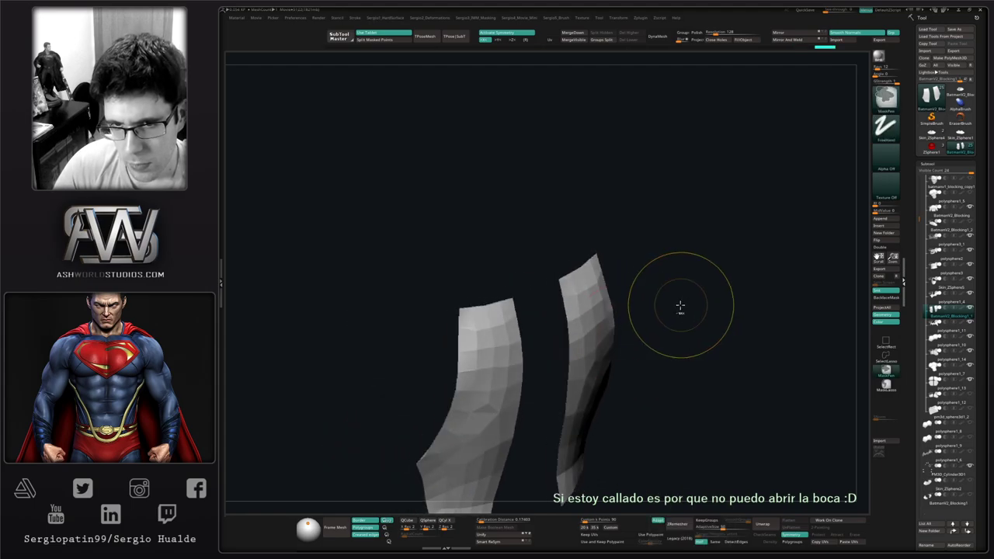
key(shift+1)
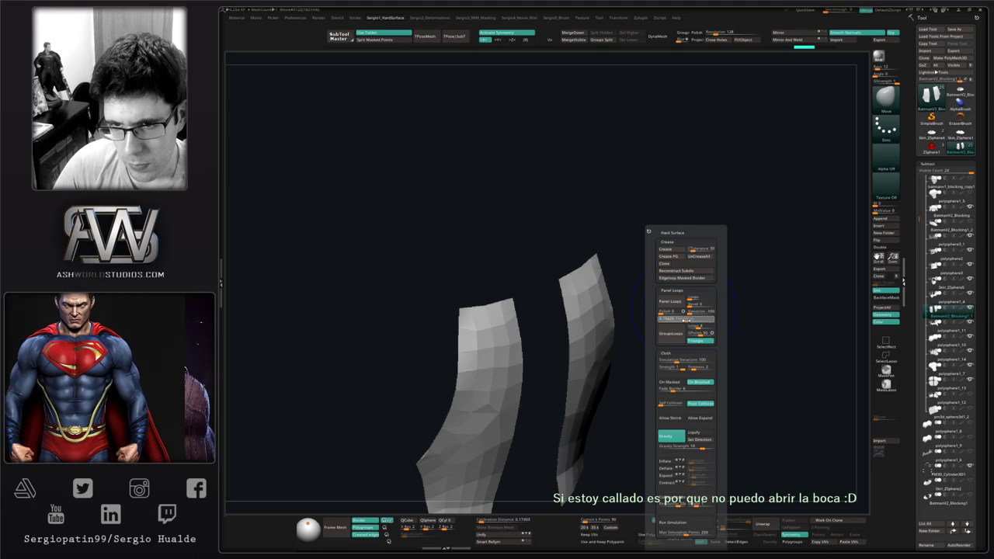
click(670, 302)
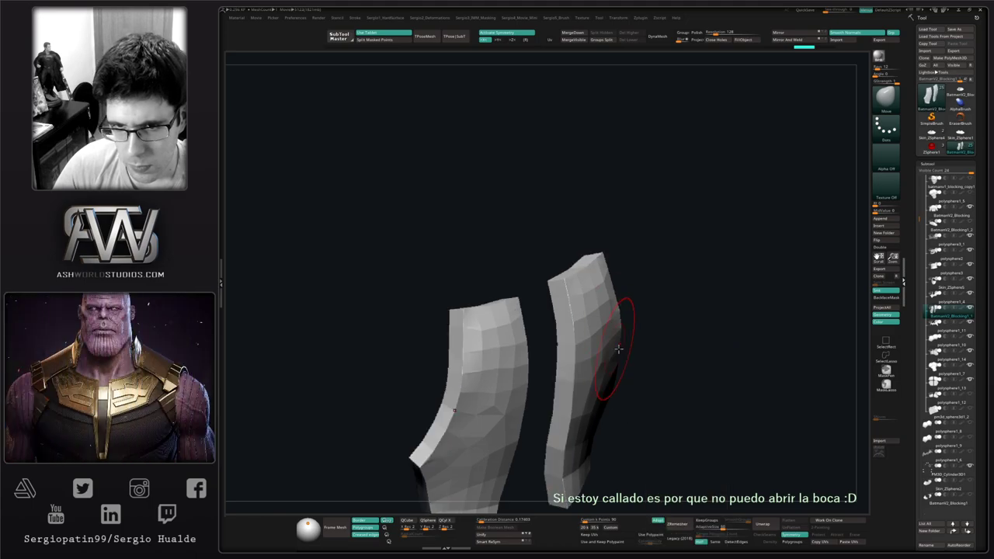
mouse_move(622, 310)
mouse_down()
mouse_move(602, 333)
mouse_move(590, 330)
mouse_move(633, 324)
mouse_up()
Give the two back panels thickness with Panel Loops, using a thinner setting than the previous attempt.
key(shift+1)
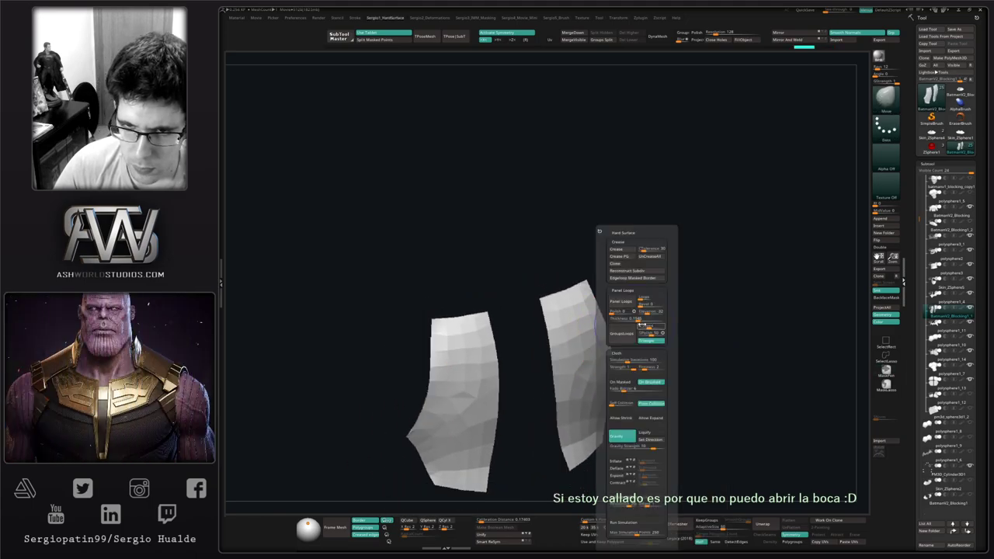
click(623, 291)
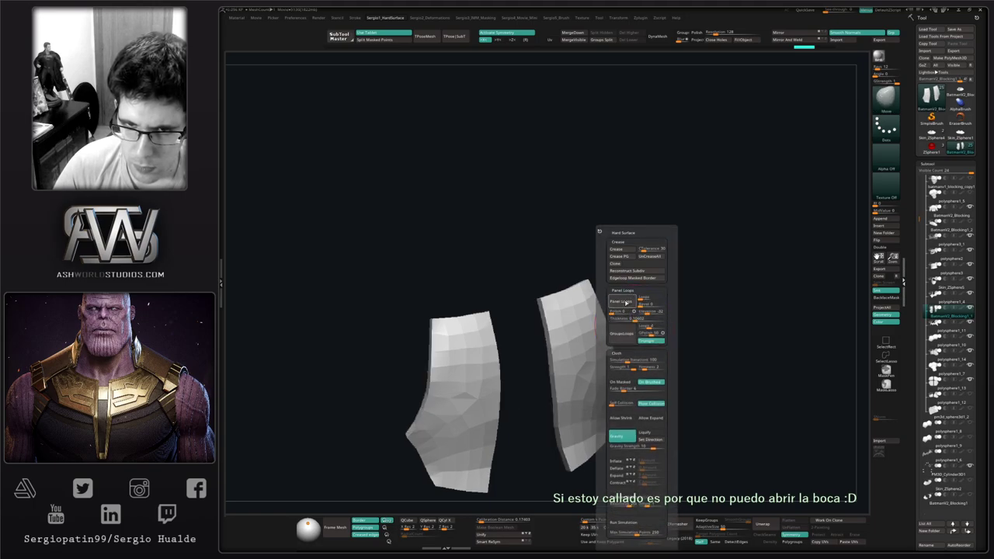
mouse_move(594, 342)
mouse_down()
mouse_move(572, 337)
mouse_move(578, 351)
mouse_up()
Inflate the two thickened back panels slightly with the gizmo, then return to the Move brush.
key(w)
alt+click(578, 345)
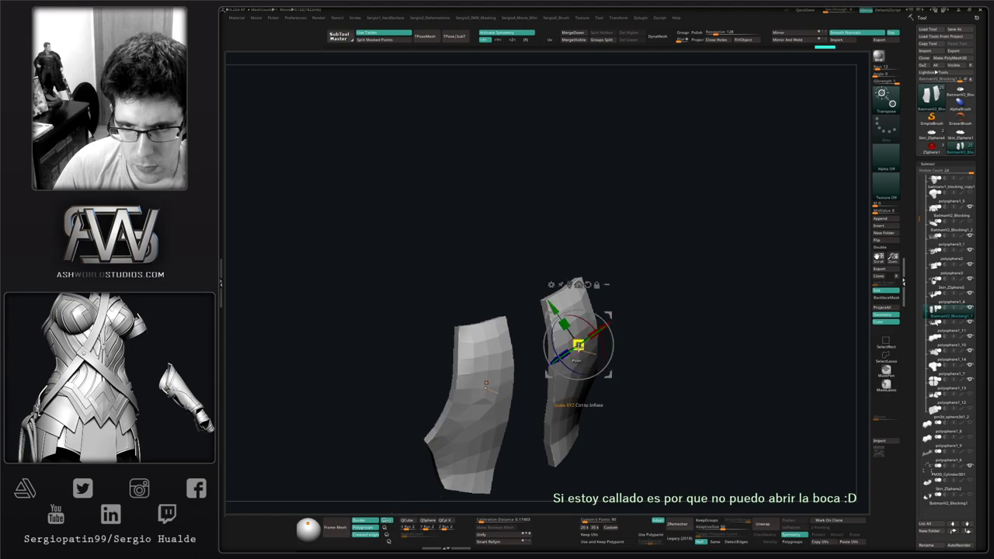
key(q)
right_drag(578, 347, 588, 359)
key(w)
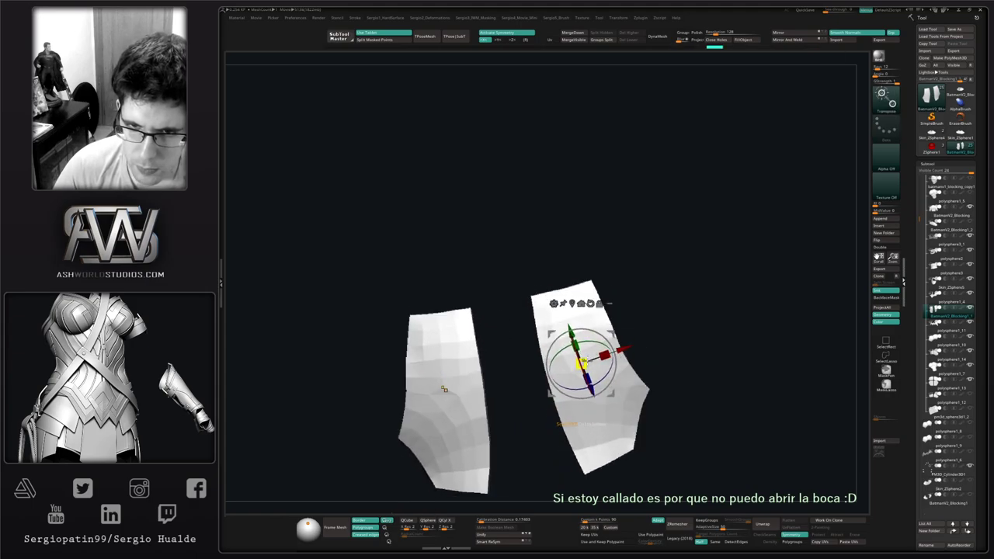
ctrl+drag(583, 362, 582, 371)
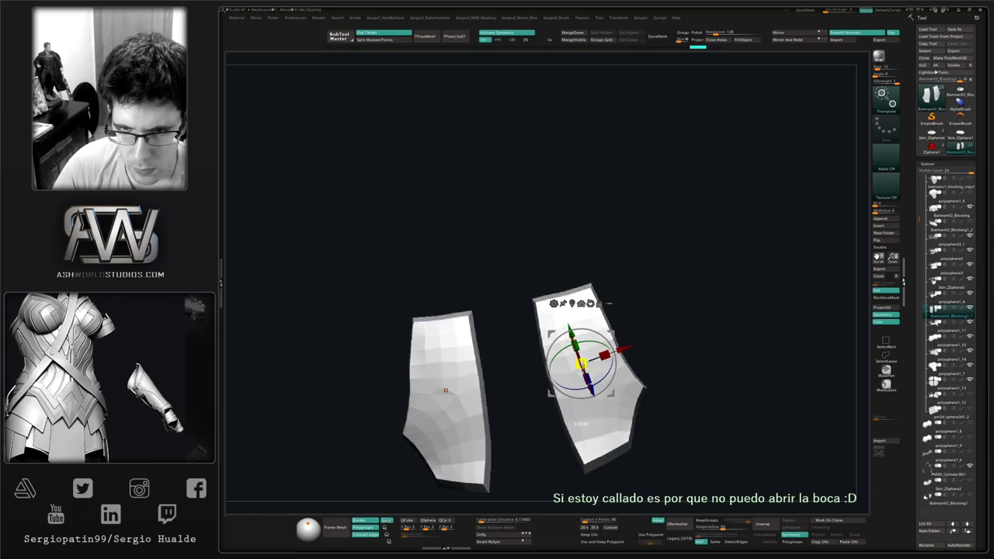
key(q)
right_drag(587, 379, 586, 390)
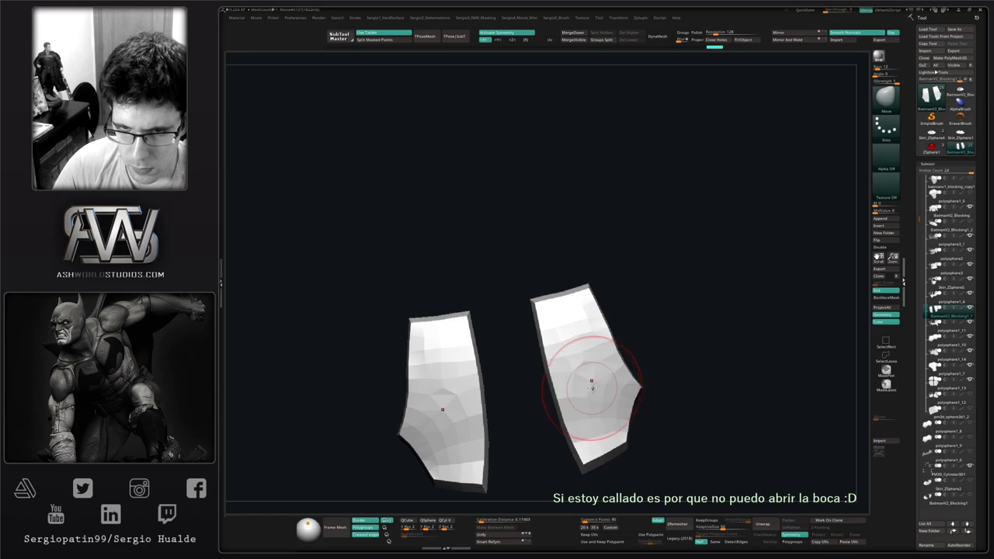
Try nudging the panels' lower edge with the Move brush, undo the change, and enlarge the brush.
drag(606, 440, 605, 442)
key(ctrl+z)
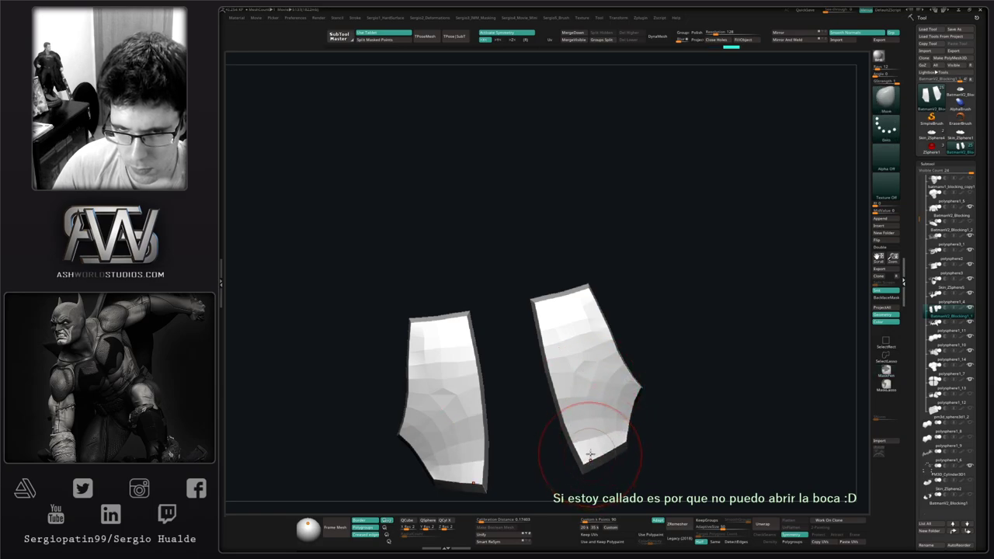
mouse_move(614, 448)
right_down()
mouse_move(638, 403)
mouse_move(632, 387)
right_up()
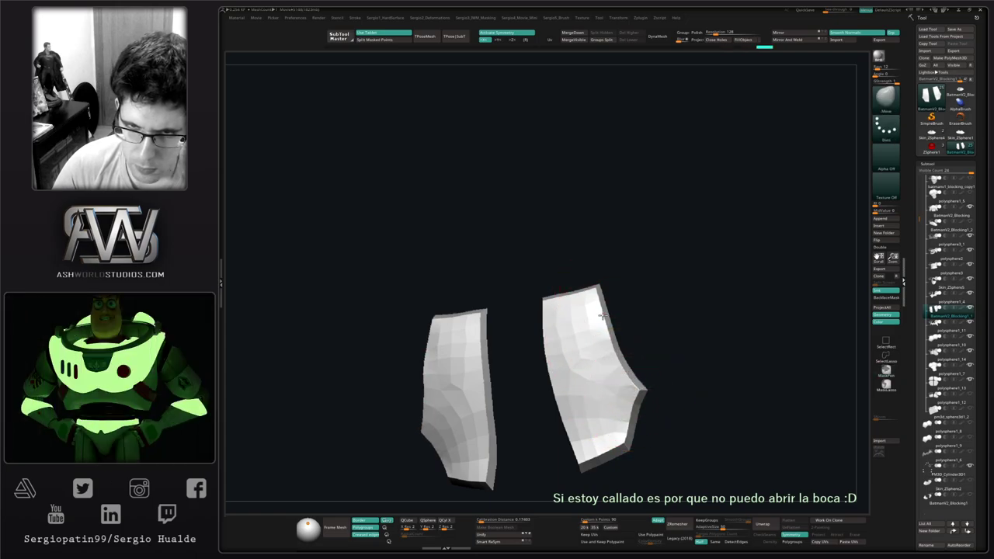
mouse_move(605, 317)
right_down()
mouse_move(606, 354)
mouse_move(583, 358)
right_up()
key(s)
mouse_move(545, 355)
mouse_down()
mouse_move(556, 356)
mouse_move(545, 355)
mouse_up()
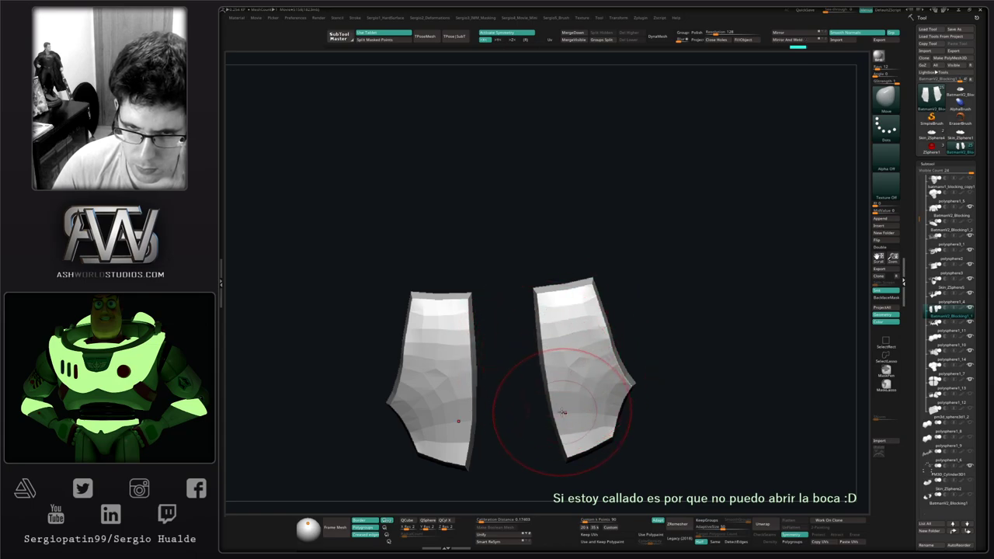
alt+right_drag(564, 389, 567, 370)
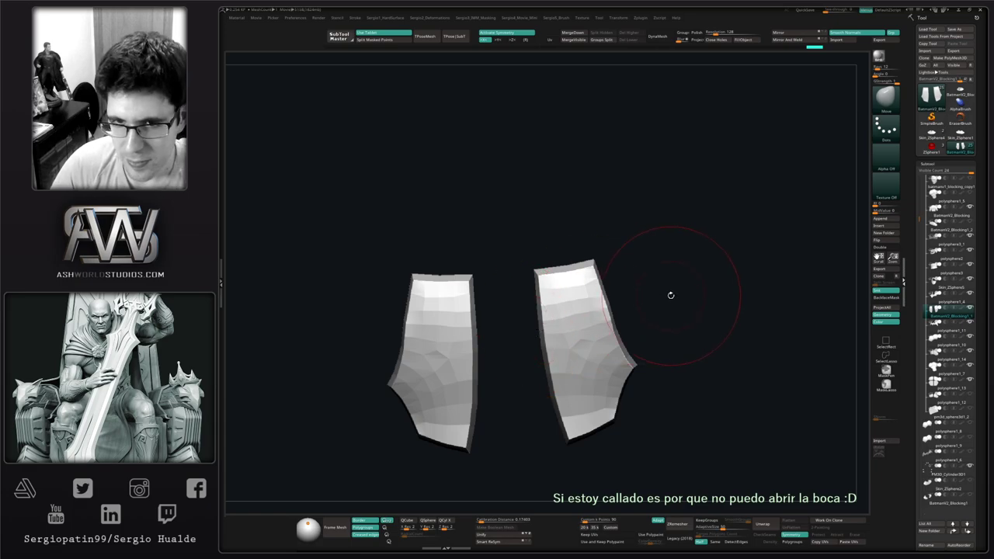
Display the panels' wireframe and polygroups, and crease the borders between the faces and side walls with Crease PG.
drag(671, 295, 577, 314)
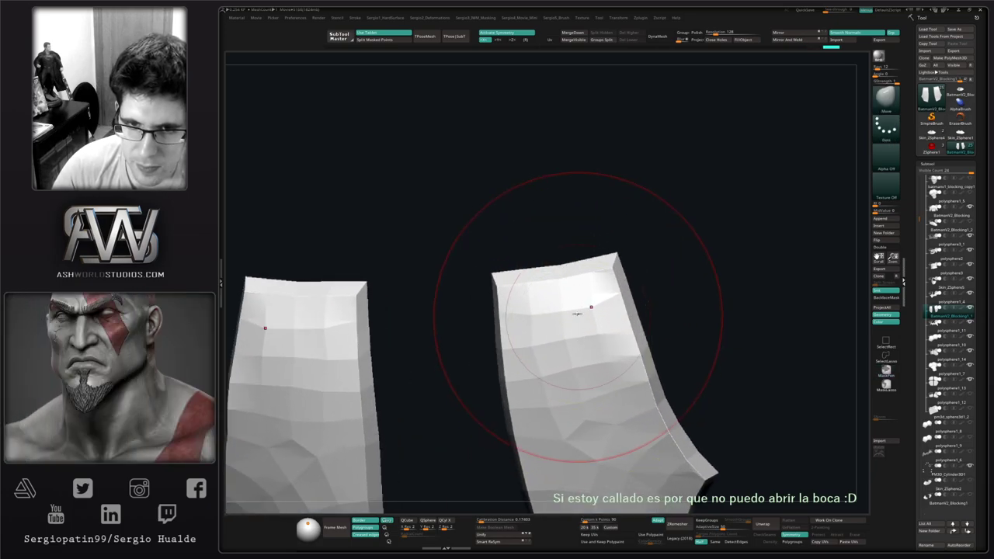
key(shift+f)
drag(491, 273, 528, 300)
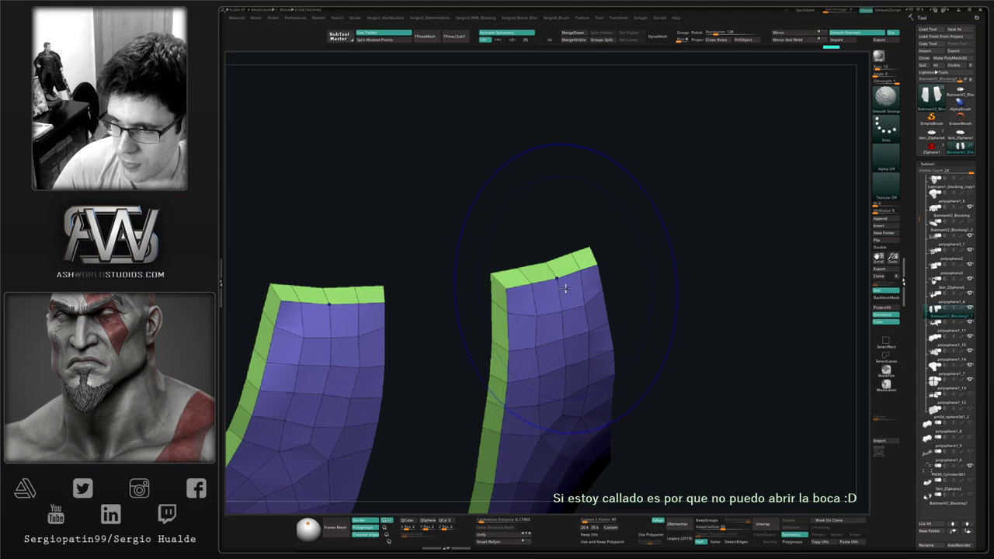
key(2)
key(1)
click(544, 257)
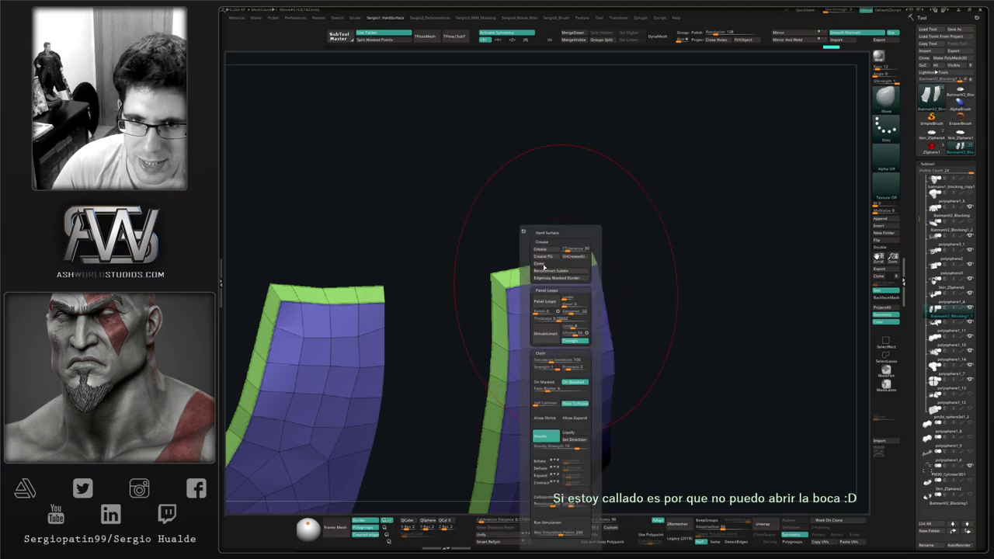
Crease the short side-wall edges at the back panels' corners using ZModeler's Crease edge action.
drag(445, 287, 413, 284)
key(b)
key(z)
key(m)
key(space)
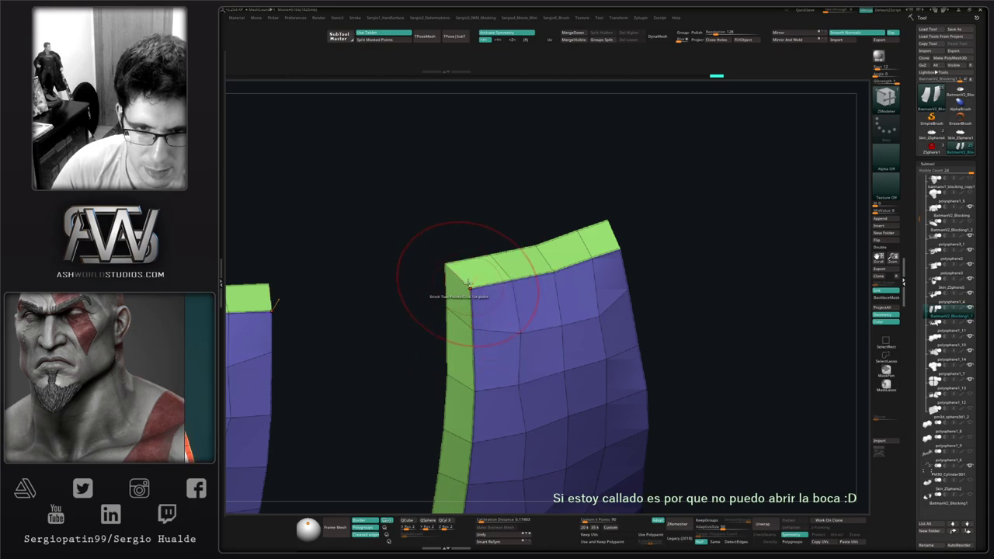
drag(456, 262, 576, 286)
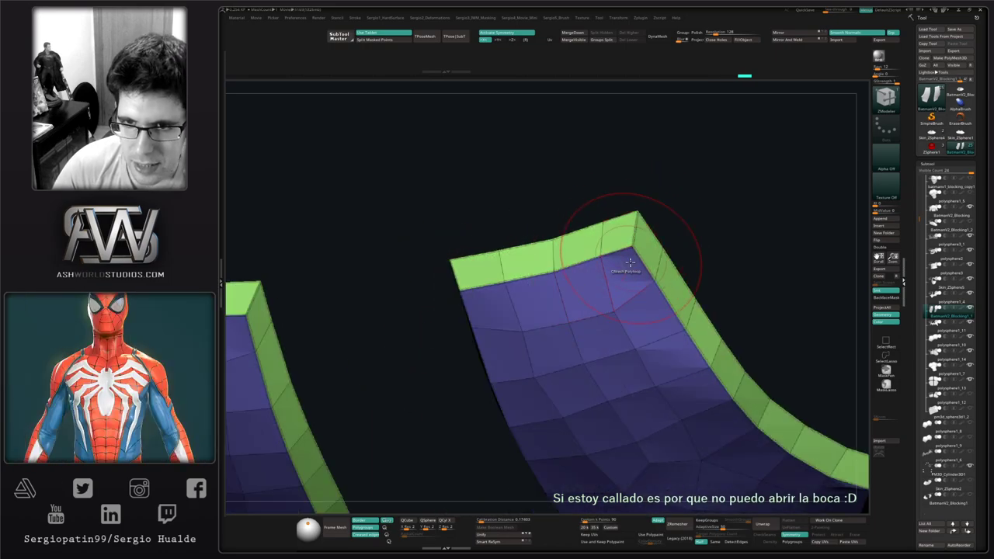
ctrl+right_drag(630, 262, 657, 194)
mouse_move(758, 432)
alt+right_down()
mouse_move(639, 309)
mouse_move(655, 359)
mouse_move(576, 343)
mouse_move(623, 322)
mouse_move(612, 299)
alt+right_up()
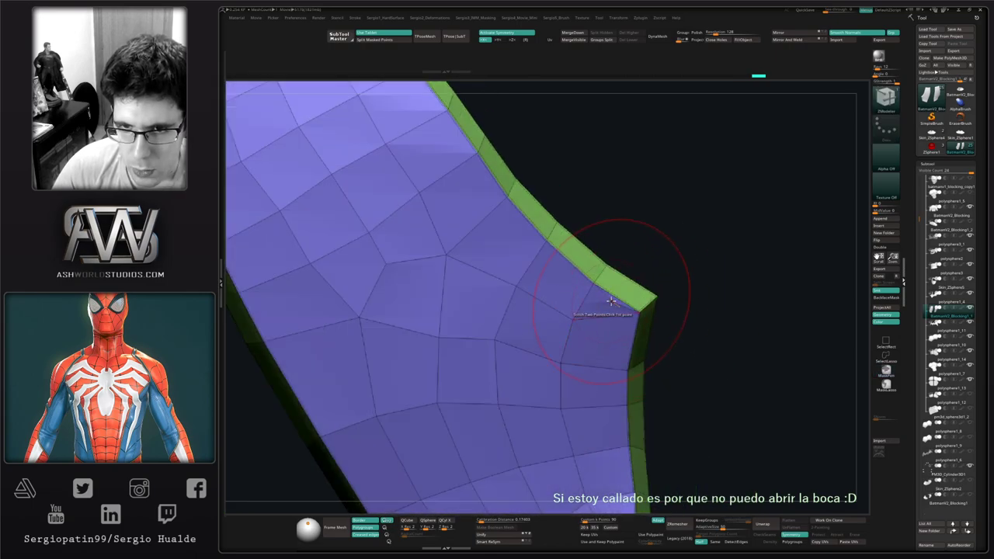
ctrl+right_drag(620, 401, 606, 371)
alt+right_drag(621, 454, 621, 374)
right_drag(621, 373, 628, 328)
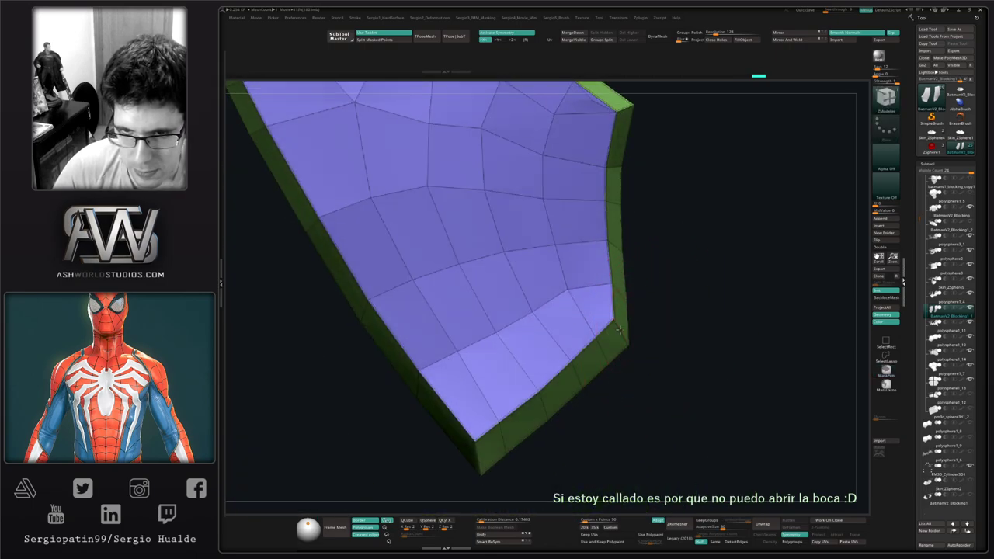
right_drag(512, 445, 505, 536)
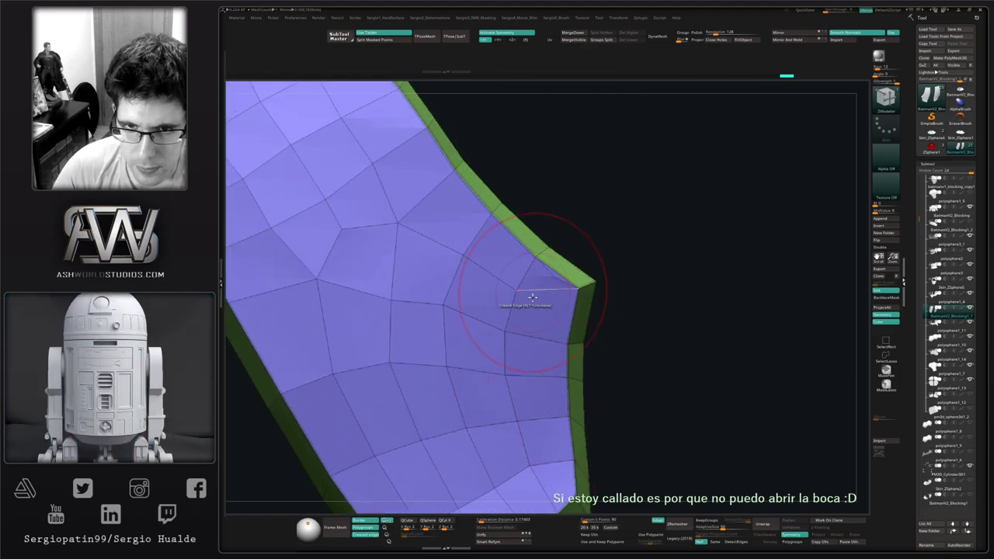
Adjust the points at the panels' pointed outer corner using a ZModeler point action.
right_drag(526, 300, 537, 313)
ctrl+right_drag(538, 312, 556, 330)
key(space)
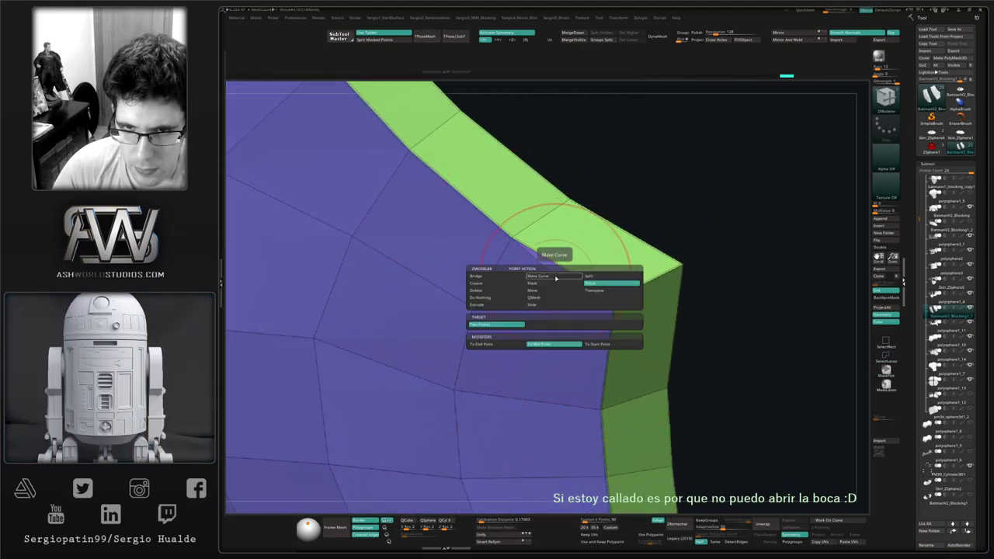
click(555, 276)
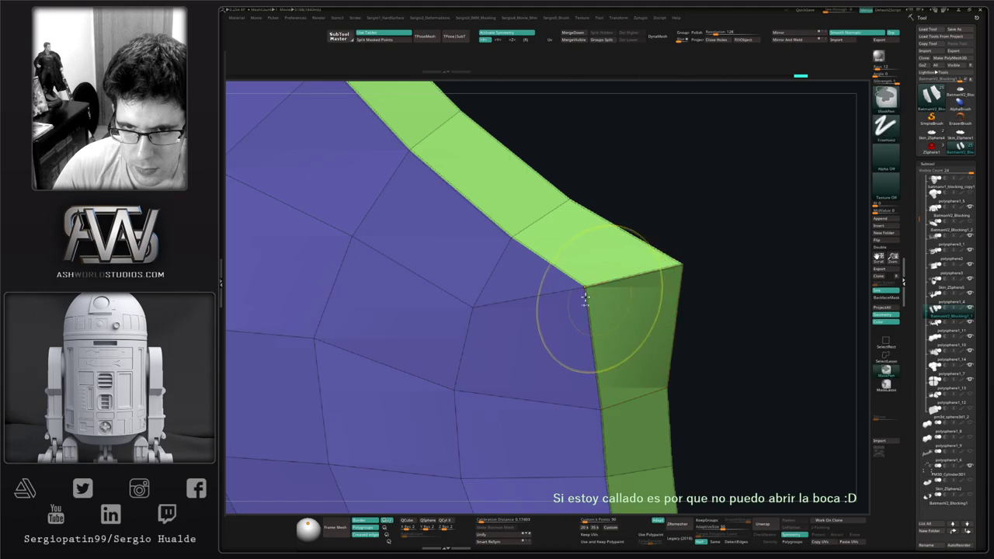
key(space)
click(511, 344)
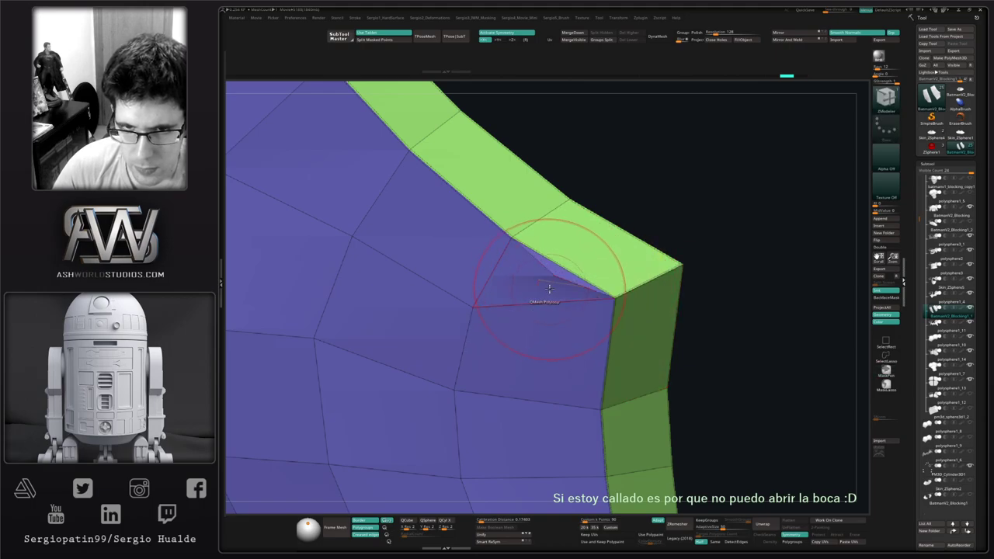
click(614, 297)
right_drag(622, 311, 513, 319)
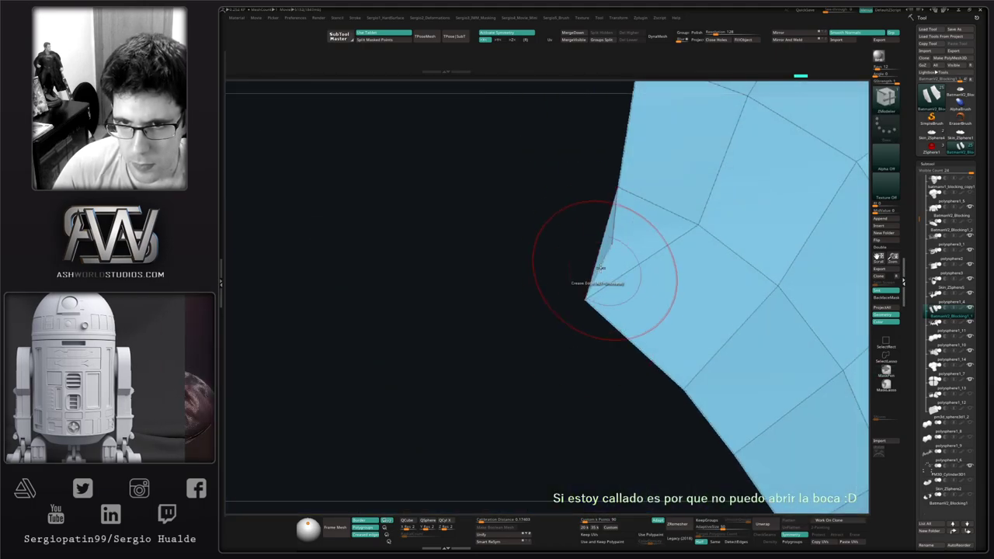
drag(584, 301, 583, 278)
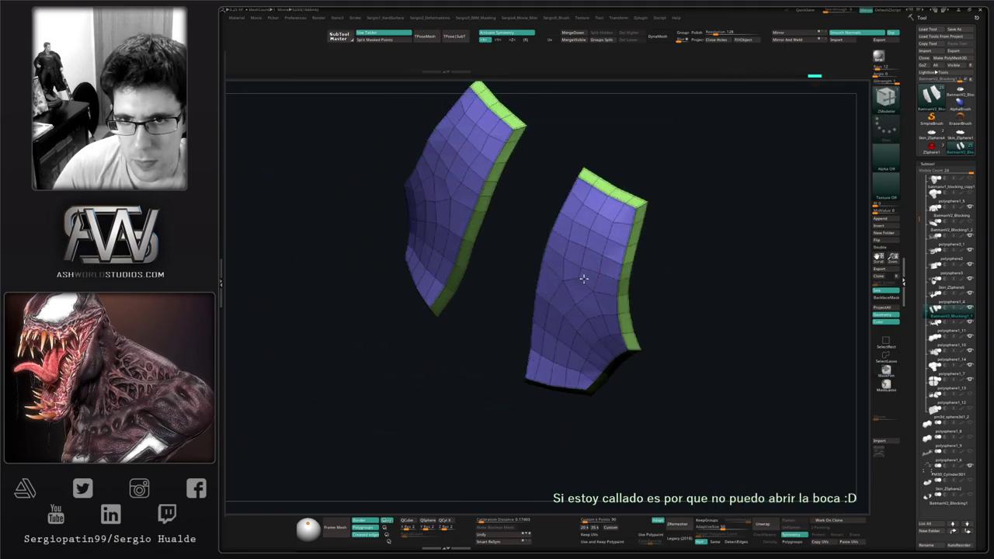
Show the torso around the smoothed panels, hide the wireframe, and nudge the panels' upper outer edges with the Move brush.
right_drag(618, 301, 610, 271)
key(shift+s)
mouse_move(608, 317)
ctrl+right_down()
mouse_move(593, 300)
mouse_move(616, 340)
mouse_move(606, 330)
mouse_move(630, 309)
ctrl+right_up()
key(shift+f)
key(b)
key(m)
key(v)
key(s)
drag(588, 295, 602, 294)
right_drag(581, 281, 600, 277)
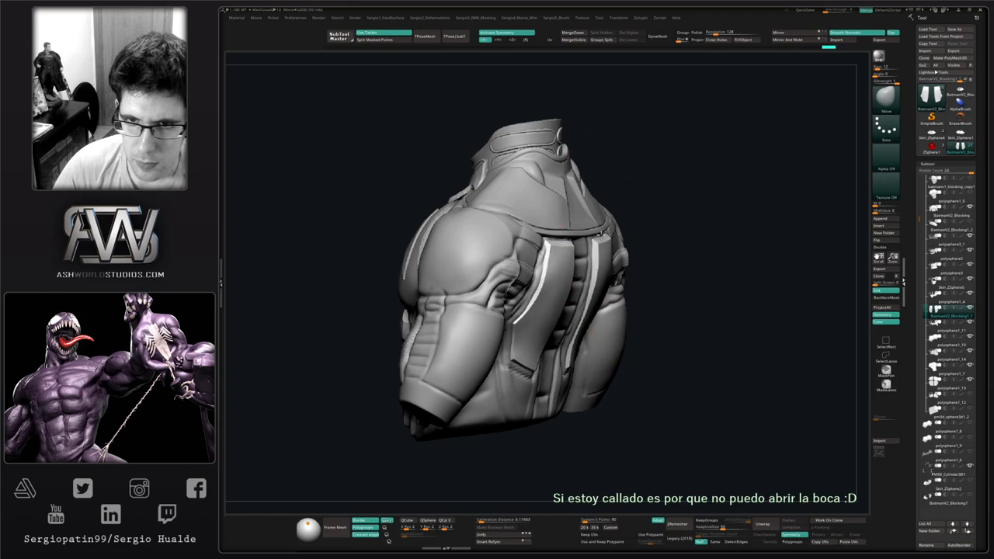
drag(600, 234, 602, 240)
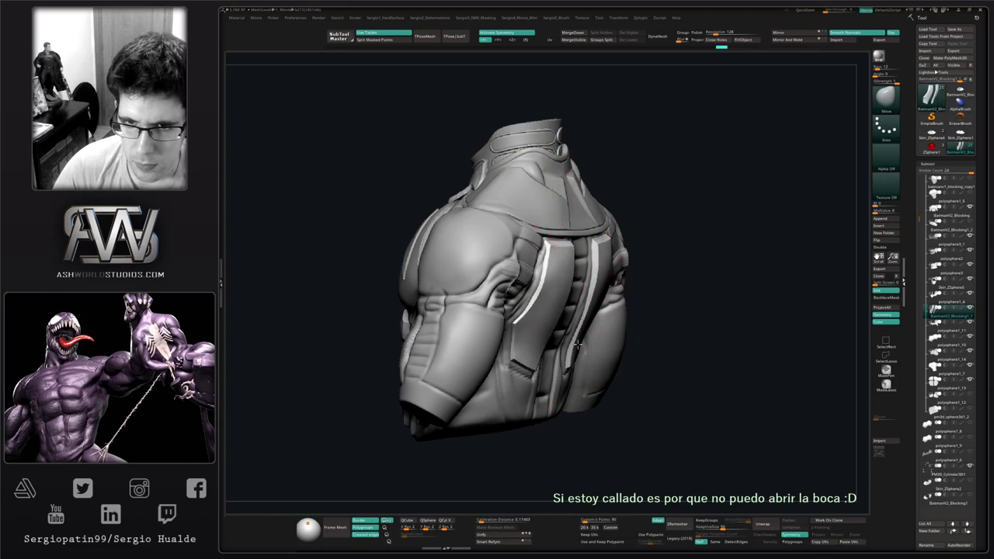
mouse_move(578, 344)
right_down()
mouse_move(554, 292)
mouse_move(525, 285)
mouse_move(536, 266)
right_up()
Solo the panels with wireframe shown and mask them with MaskLasso, leaving only the spine-side parts unmasked.
key(alt+s)
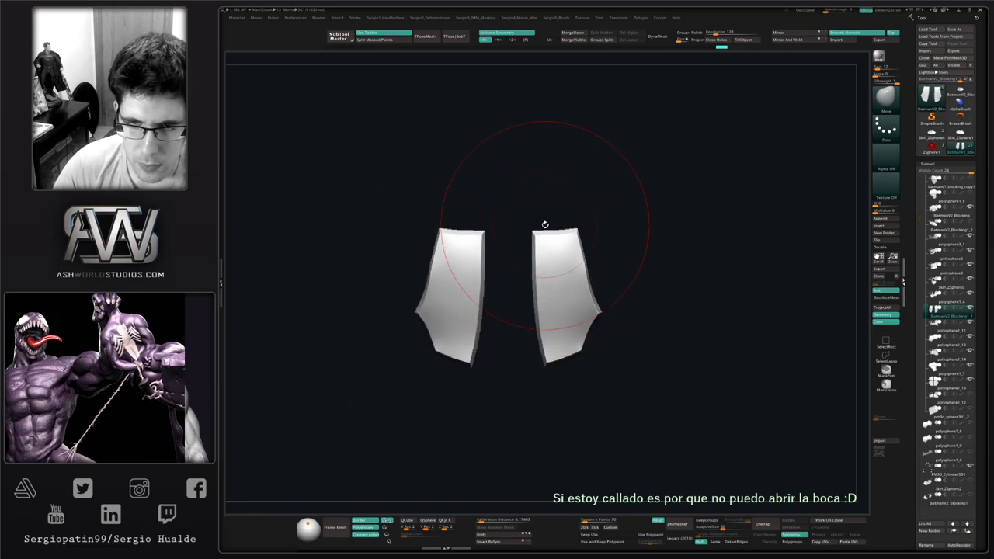
key(shift+f)
key(ctrl)
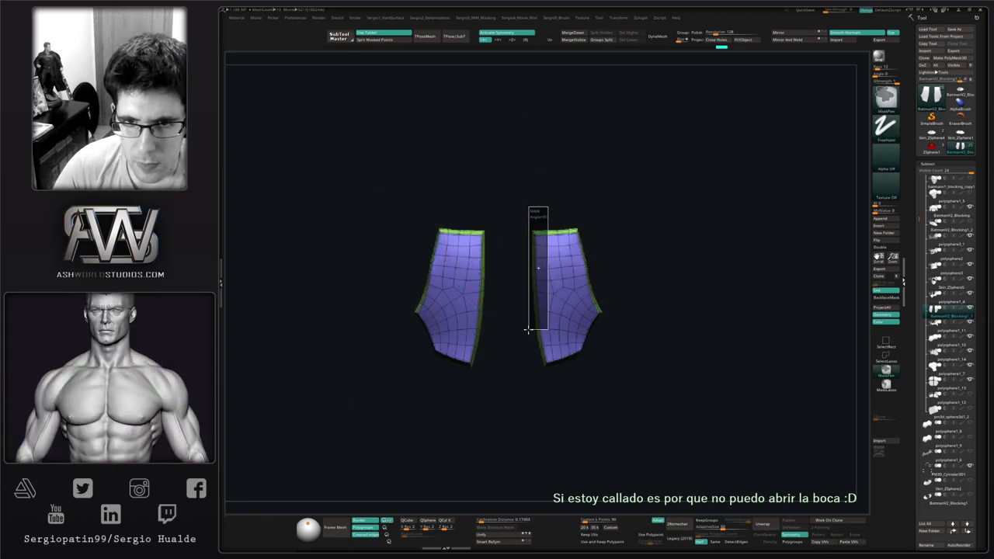
ctrl+drag(529, 330, 527, 341)
ctrl+click(886, 385)
ctrl+drag(691, 250, 682, 294)
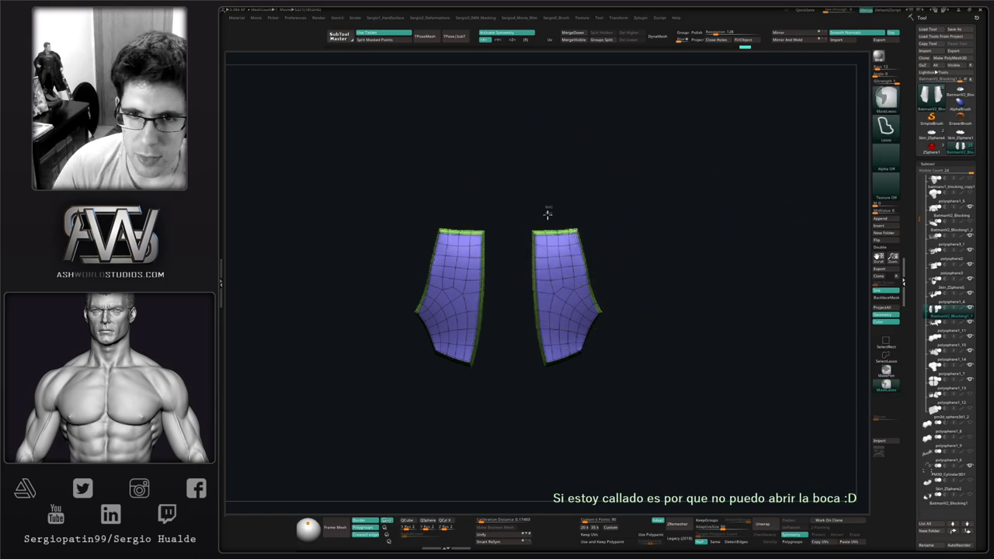
mouse_move(558, 336)
ctrl+mouse_down()
mouse_move(531, 404)
mouse_move(547, 174)
ctrl+mouse_up()
mouse_move(578, 389)
ctrl+alt+mouse_down()
mouse_move(574, 293)
mouse_move(561, 341)
mouse_move(576, 375)
ctrl+alt+mouse_up()
ctrl+click(588, 384)
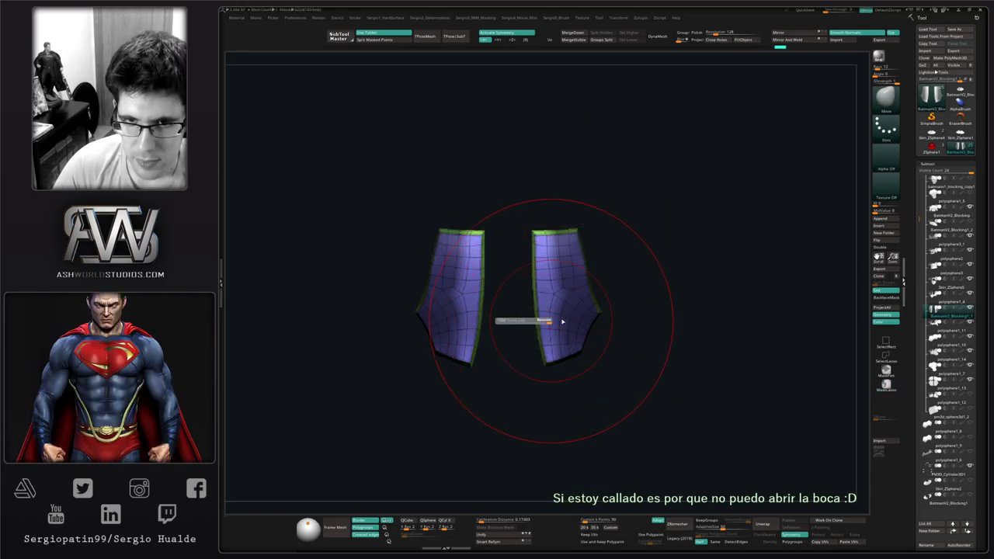
Shift the unmasked spine-side edges toward the spine with the gizmo, refine them with the Move brush, and clear the mask.
key(w)
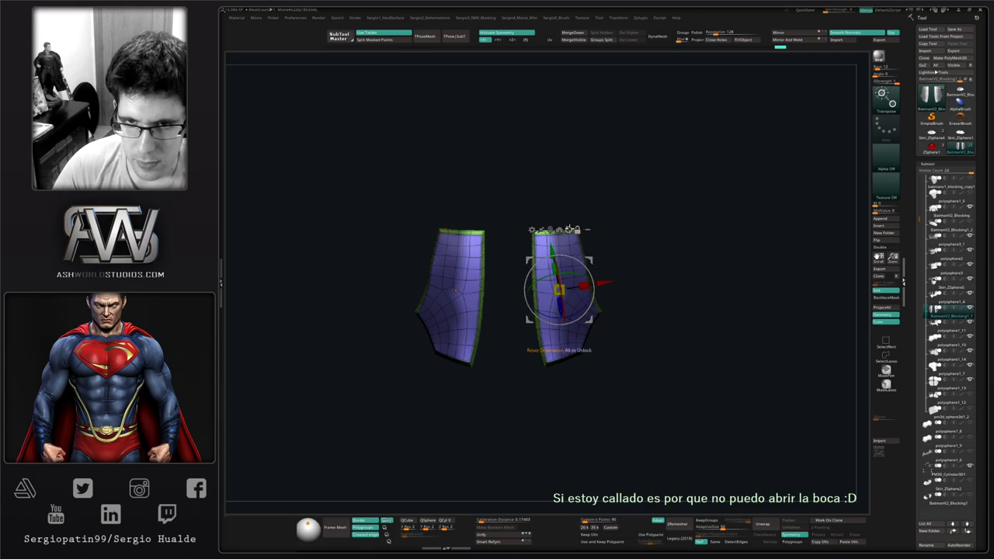
click(569, 229)
drag(612, 262, 583, 259)
key(q)
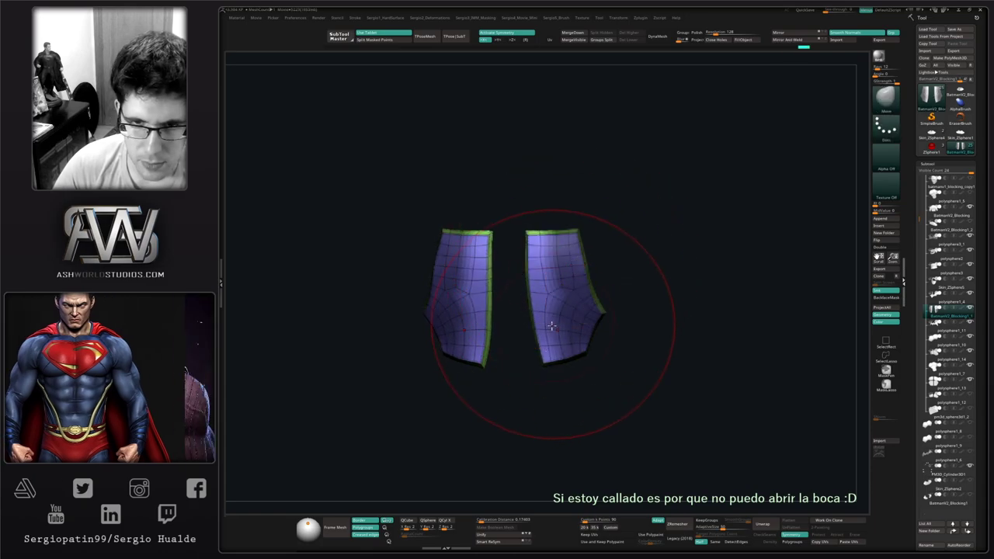
drag(534, 334, 545, 328)
ctrl+drag(566, 384, 570, 413)
shift+drag(570, 396, 565, 364)
Show the torso to check the panels' fit against the spine grooves, then solo the panels again.
key(alt+s)
right_drag(551, 309, 543, 292)
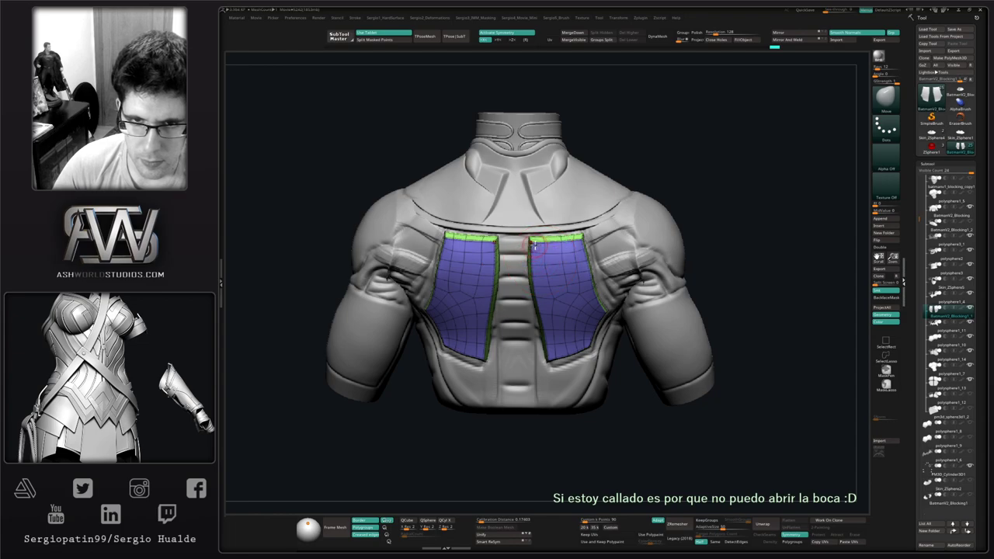
mouse_move(551, 292)
ctrl+right_down()
mouse_move(535, 286)
mouse_move(582, 289)
mouse_move(563, 301)
mouse_move(550, 291)
mouse_move(560, 300)
mouse_move(580, 284)
ctrl+right_up()
key(alt+s)
key(w)
key(q)
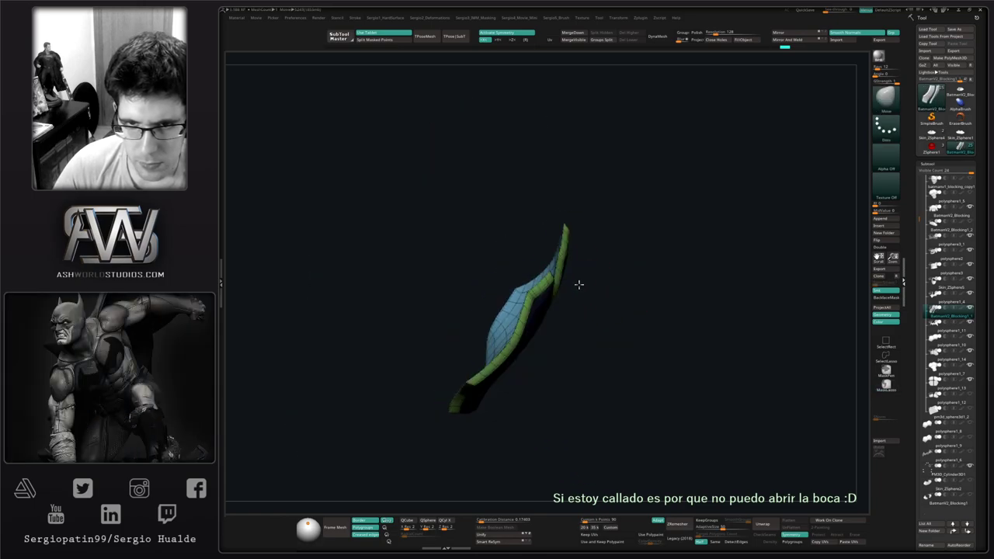
Nudge the side edges of the soloed back panels with a resized Move brush.
key(s)
drag(580, 285, 591, 284)
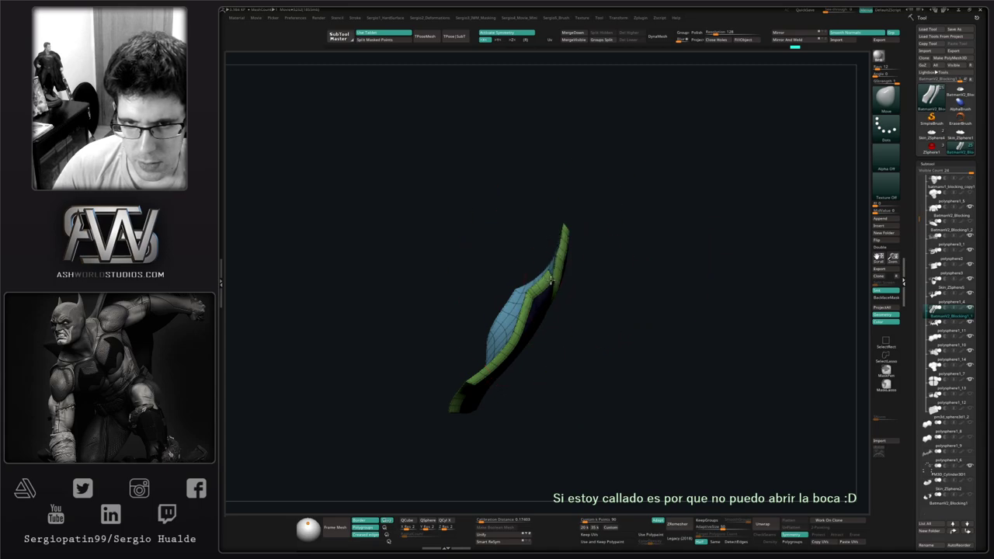
mouse_move(550, 279)
right_down()
mouse_move(582, 285)
mouse_move(543, 296)
mouse_move(567, 305)
mouse_move(557, 266)
mouse_move(640, 315)
mouse_move(657, 222)
mouse_move(690, 258)
mouse_move(670, 251)
mouse_move(661, 287)
right_up()
mouse_move(592, 224)
ctrl+right_down()
mouse_move(581, 260)
mouse_move(571, 257)
ctrl+right_up()
Select the shoulder mantle on the torso and clean up the groove above its lower rim, using the Standard brush.
alt+click(580, 262)
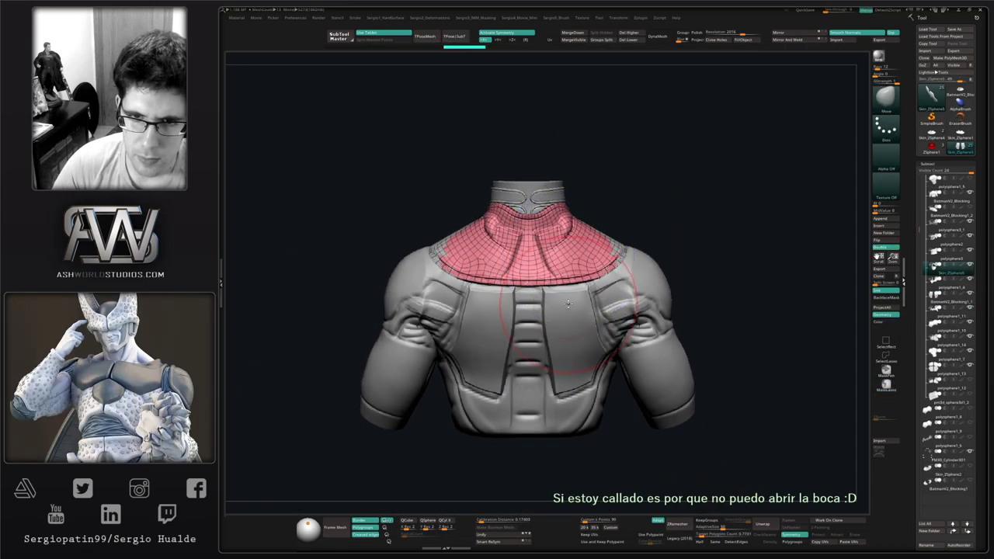
right_drag(568, 304, 572, 284)
drag(581, 287, 572, 285)
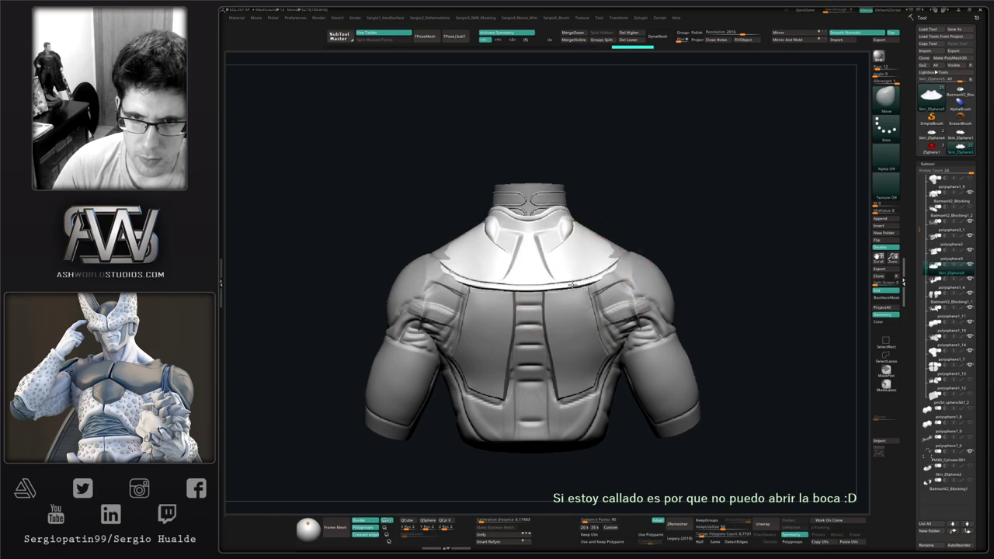
mouse_move(575, 283)
right_down()
mouse_move(549, 297)
mouse_move(567, 277)
mouse_move(551, 279)
mouse_move(558, 294)
right_up()
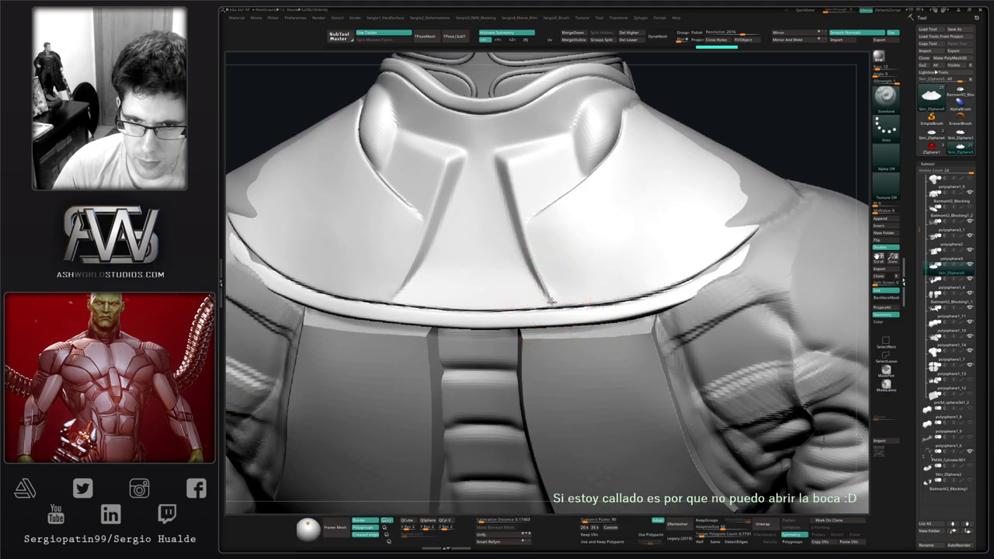
right_drag(560, 301, 548, 290)
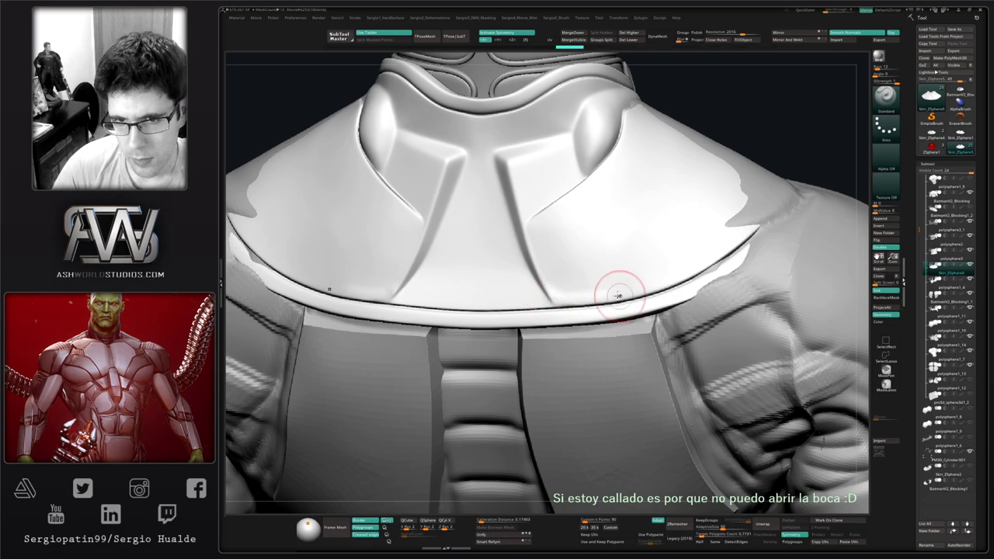
Solo the mantle and refine the crease inside its outer rim with the Standard brush.
ctrl+shift+click(703, 265)
mouse_move(632, 288)
right_down()
mouse_move(624, 317)
mouse_move(592, 346)
mouse_move(639, 284)
right_up()
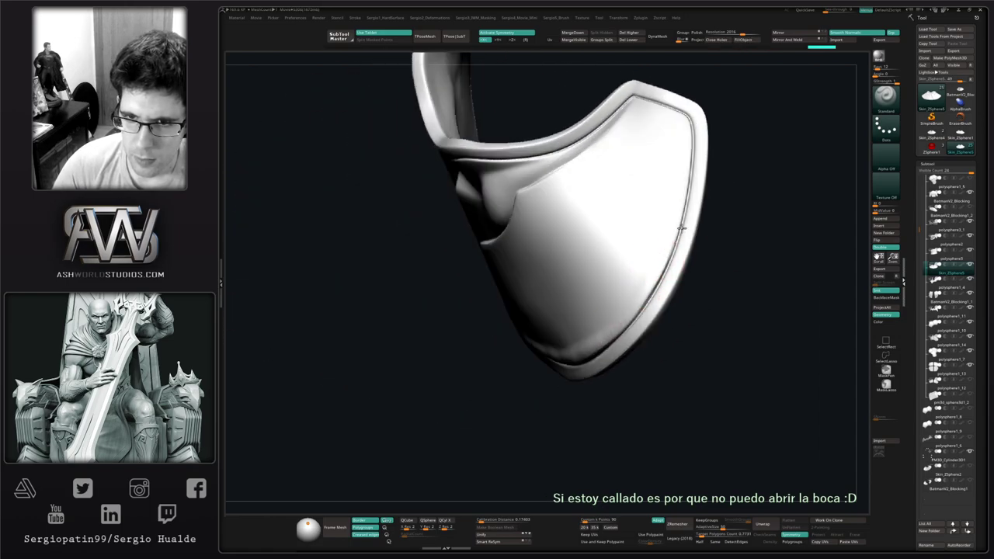
right_drag(681, 228, 634, 328)
drag(620, 351, 591, 379)
right_drag(649, 269, 687, 260)
mouse_move(666, 169)
mouse_down()
mouse_move(666, 210)
mouse_move(650, 228)
mouse_move(657, 262)
mouse_move(661, 224)
mouse_move(625, 356)
mouse_up()
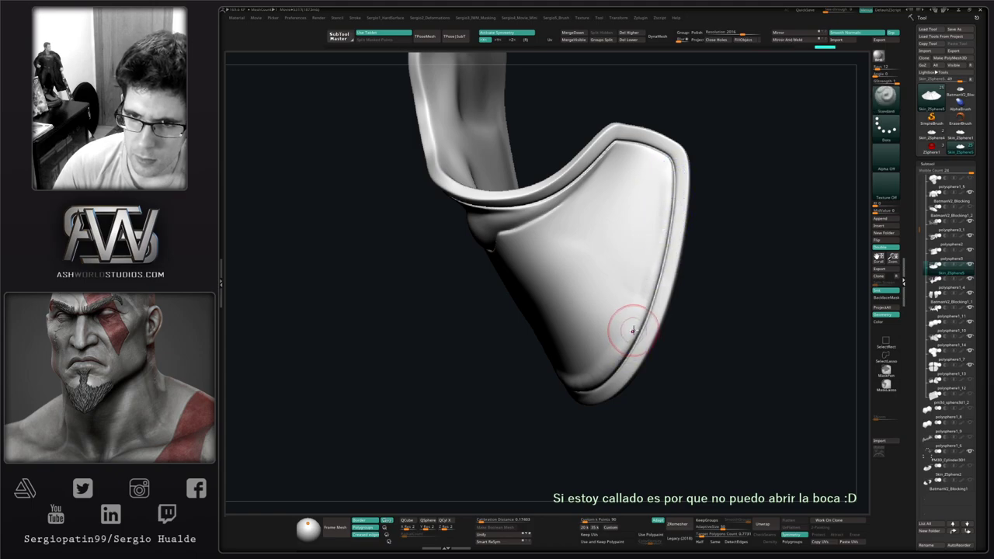
Smooth the mantle's surface along the rim groove, including its pointed ends, and show the torso again.
right_drag(632, 329, 642, 291)
right_drag(584, 373, 632, 311)
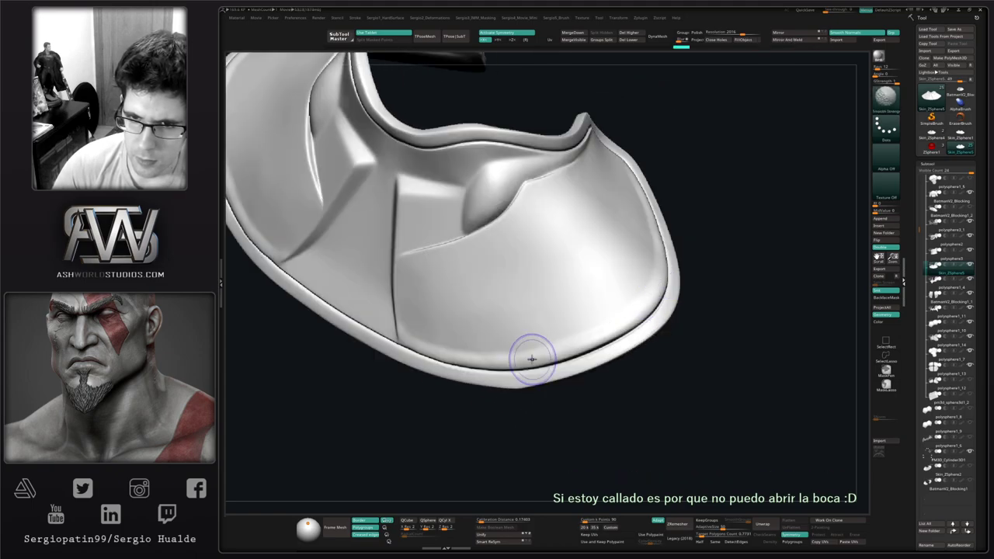
right_drag(477, 346, 539, 345)
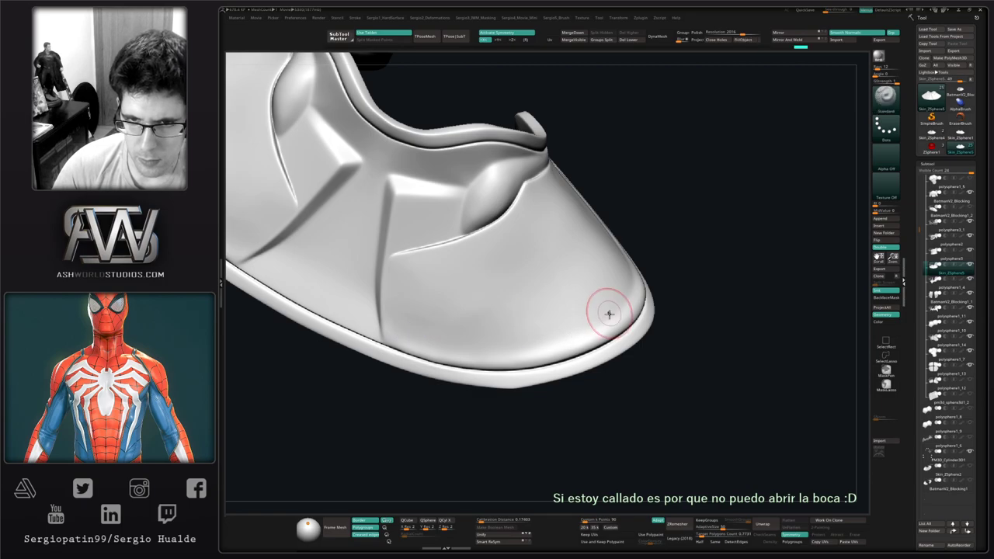
right_drag(608, 313, 593, 322)
right_drag(644, 265, 642, 274)
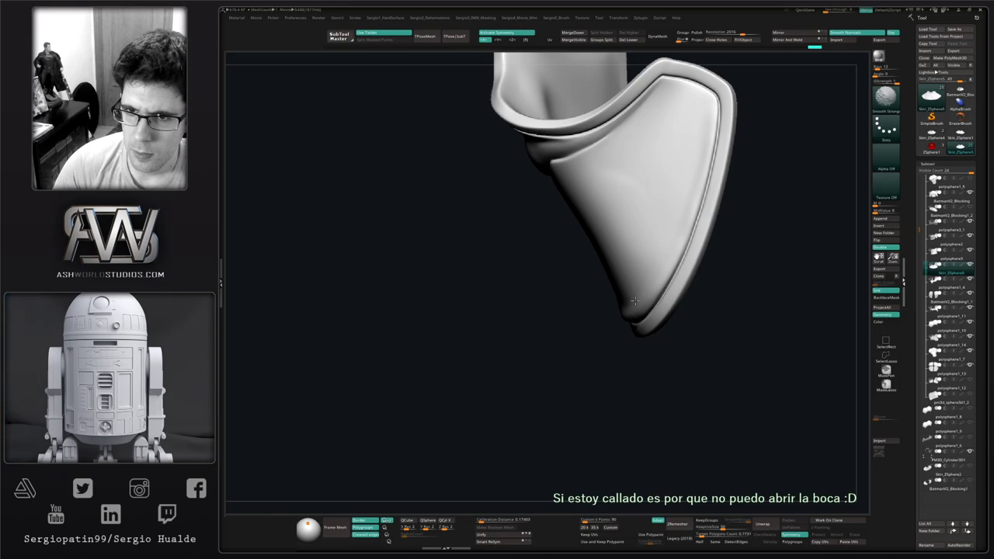
mouse_move(636, 301)
right_down()
mouse_move(642, 289)
mouse_move(599, 277)
mouse_move(648, 282)
mouse_move(590, 329)
right_up()
key(alt+s)
right_click(589, 329)
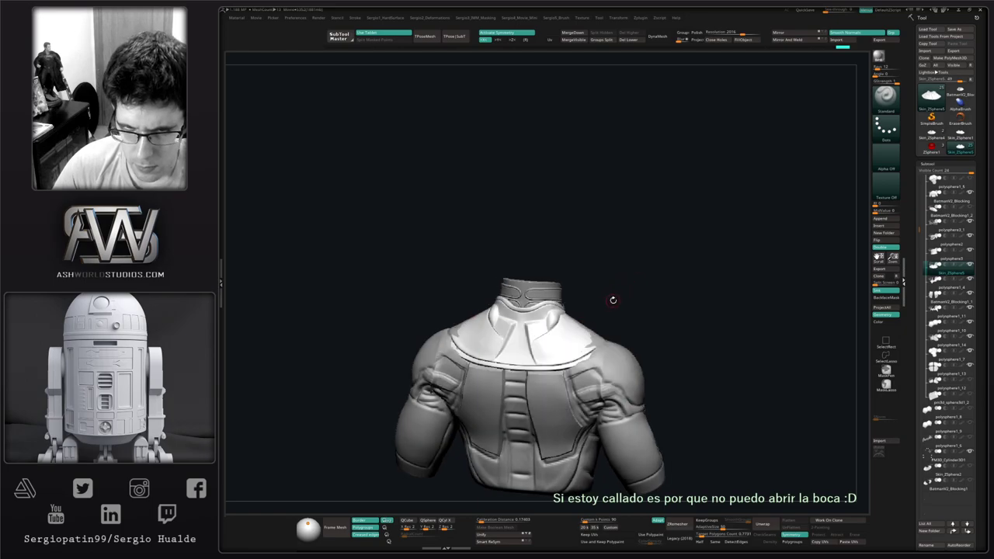
Lower the mantle by two subdivision levels, adjust its shape with a resized Move brush, and restore the higher levels.
key(shift+d)
key(shift+d)
key(s)
drag(601, 337, 639, 340)
right_drag(640, 339, 611, 352)
drag(612, 352, 618, 347)
mouse_move(649, 339)
right_down()
mouse_move(586, 350)
mouse_move(655, 337)
mouse_move(582, 375)
mouse_move(602, 277)
right_up()
key(d)
key(d)
key(d)
key(d)
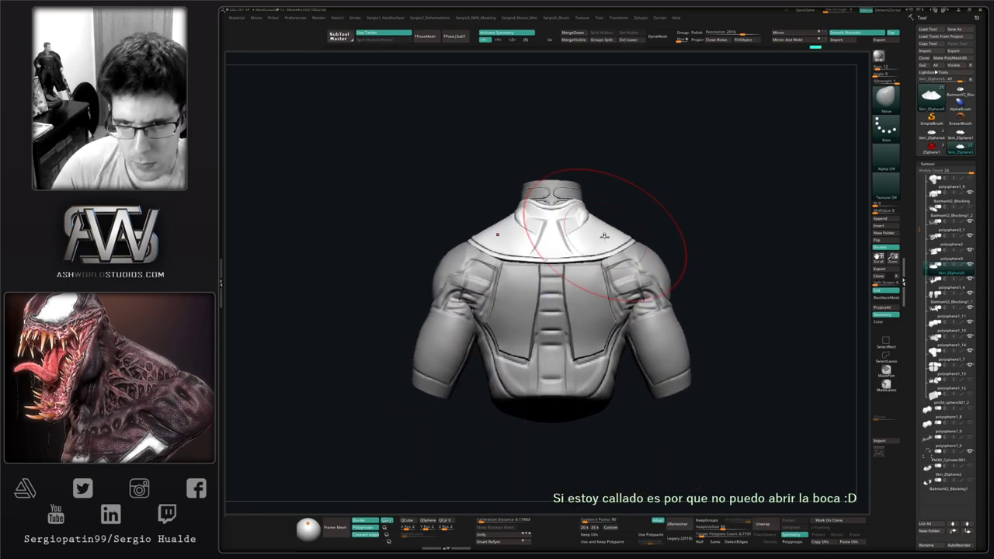
Select the back panels, lower their subdivision level, and nudge their outer edges against the torso with the Move brush.
ctrl+right_drag(605, 236, 593, 284)
alt+right_drag(615, 345, 569, 355)
alt+click(615, 362)
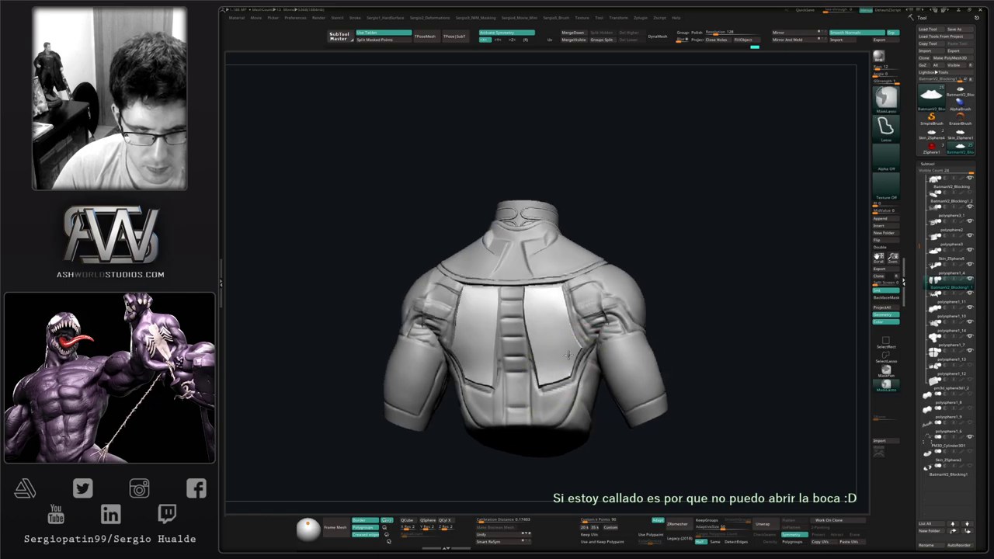
scroll(569, 353, down, 2)
key(shift+d)
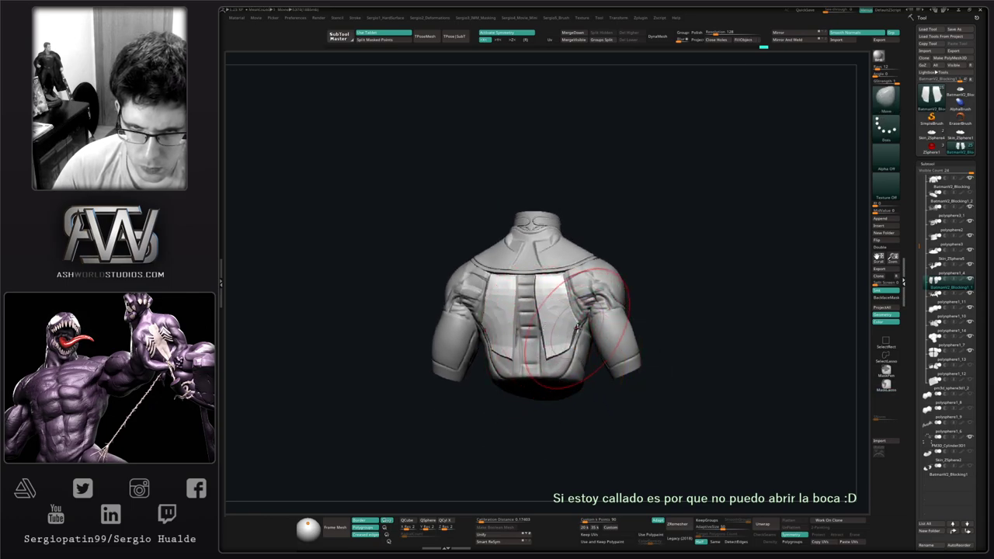
drag(581, 325, 578, 324)
right_drag(631, 344, 582, 345)
drag(581, 336, 586, 328)
right_drag(507, 340, 556, 342)
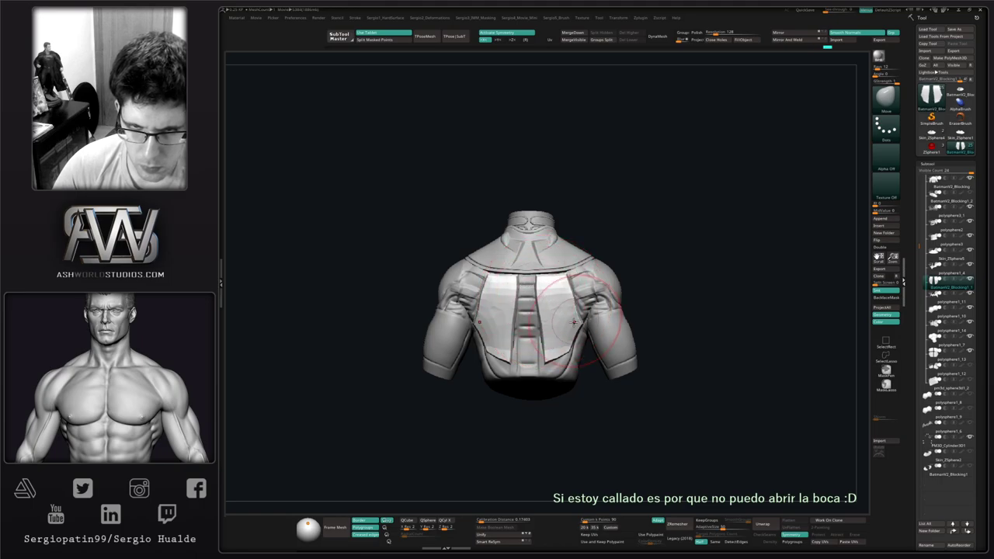
mouse_move(573, 321)
right_down()
mouse_move(557, 358)
mouse_move(600, 344)
mouse_move(557, 332)
mouse_move(540, 216)
mouse_move(588, 373)
mouse_move(572, 323)
right_up()
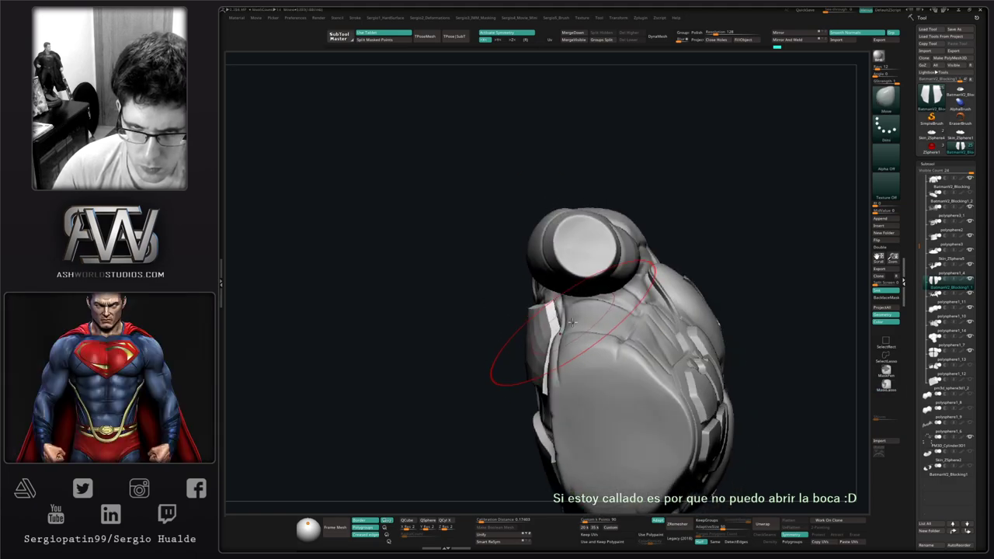
right_drag(582, 262, 559, 303)
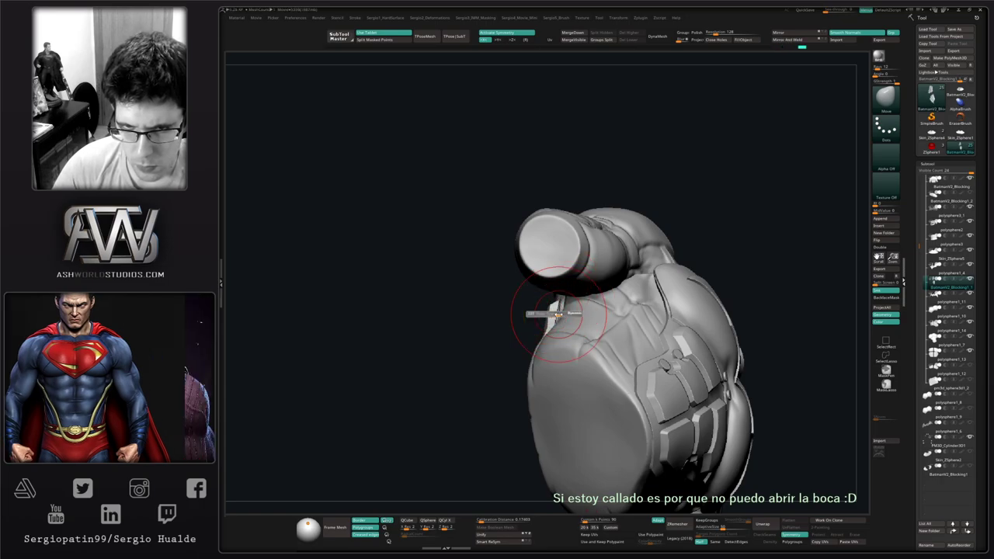
right_drag(565, 315, 536, 233)
right_drag(536, 233, 538, 381)
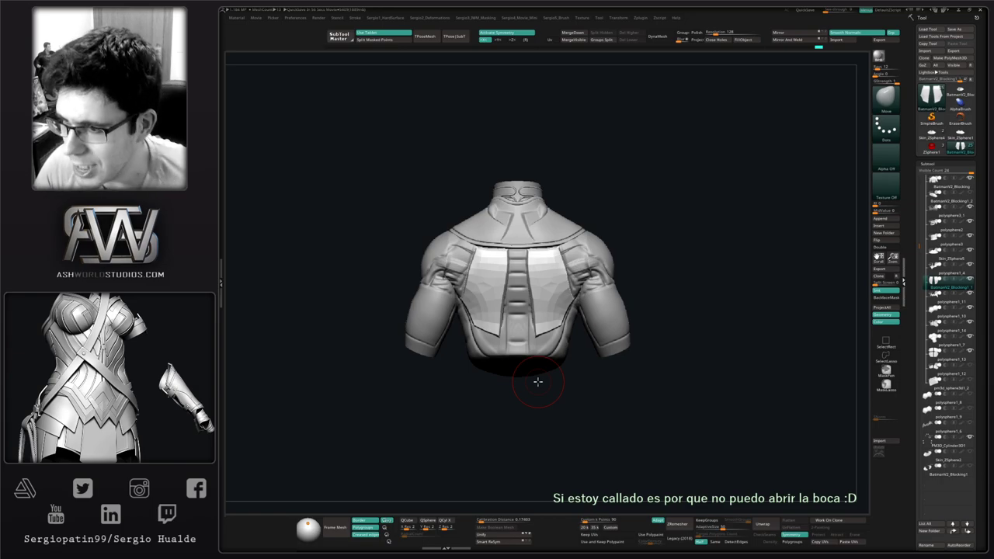
Solo the panels and reshape their upper outer corners and the adjoining side edges with the Move brush.
right_drag(664, 216, 576, 261)
ctrl+right_drag(576, 260, 555, 322)
alt+right_drag(519, 284, 474, 275)
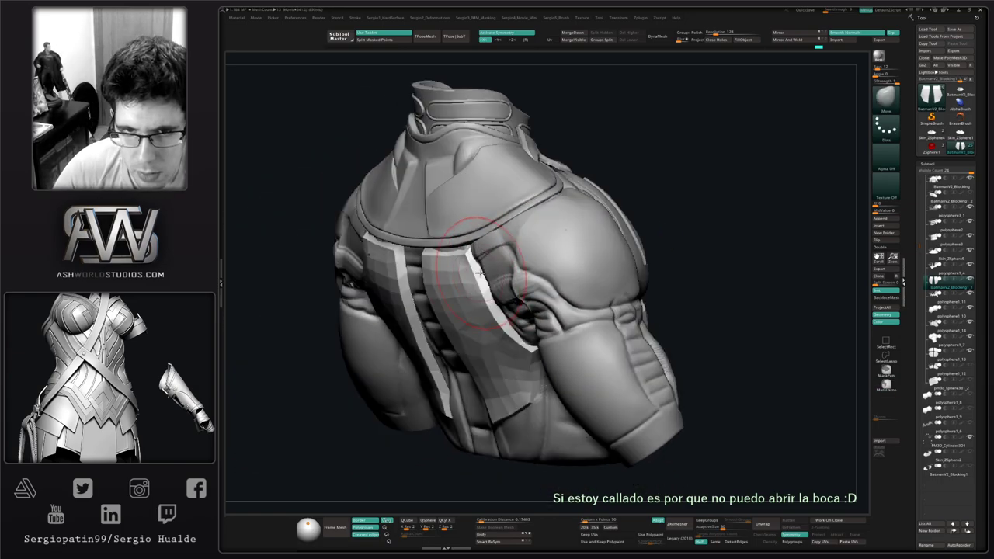
right_drag(536, 258, 471, 233)
key(alt+s)
drag(464, 251, 444, 251)
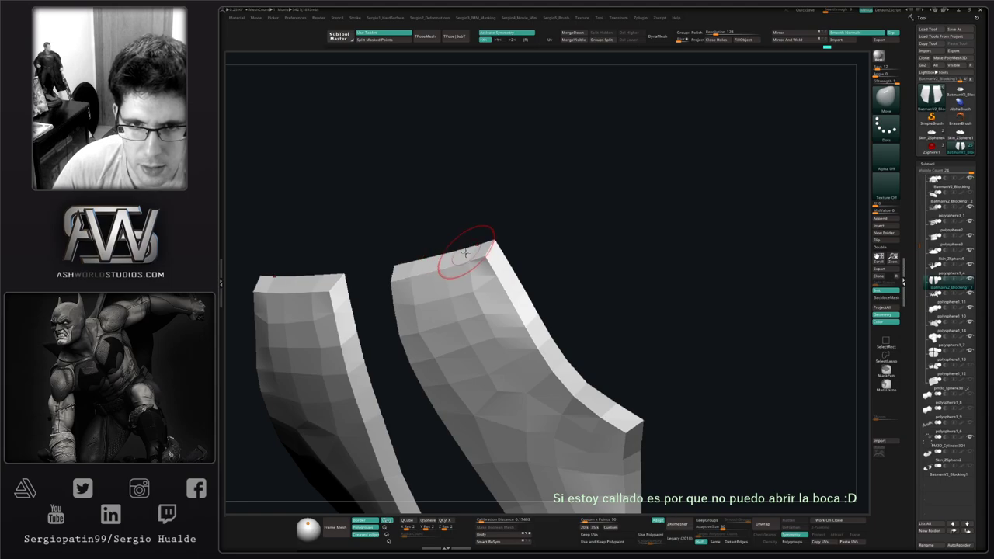
mouse_move(455, 260)
mouse_down()
mouse_move(482, 233)
mouse_move(490, 252)
mouse_up()
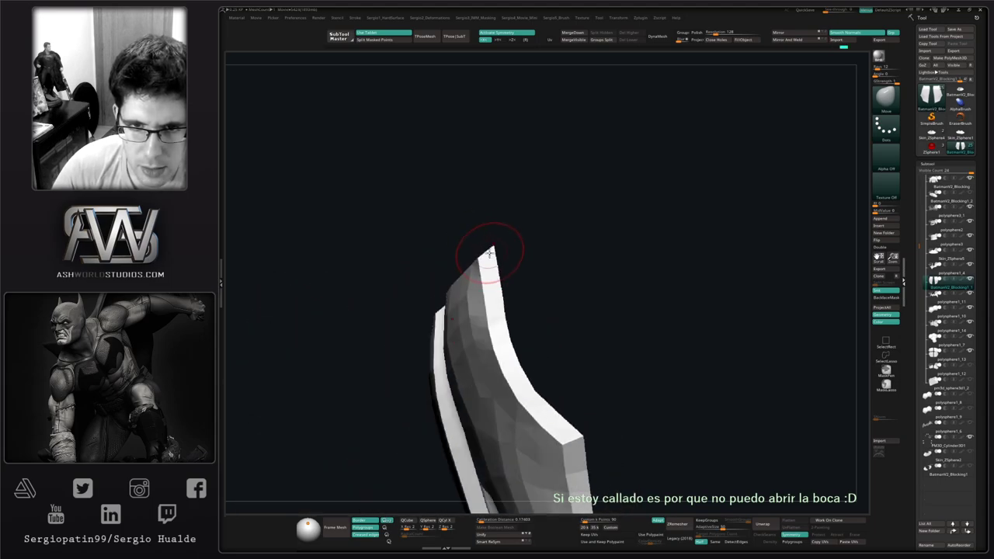
right_drag(484, 273, 485, 271)
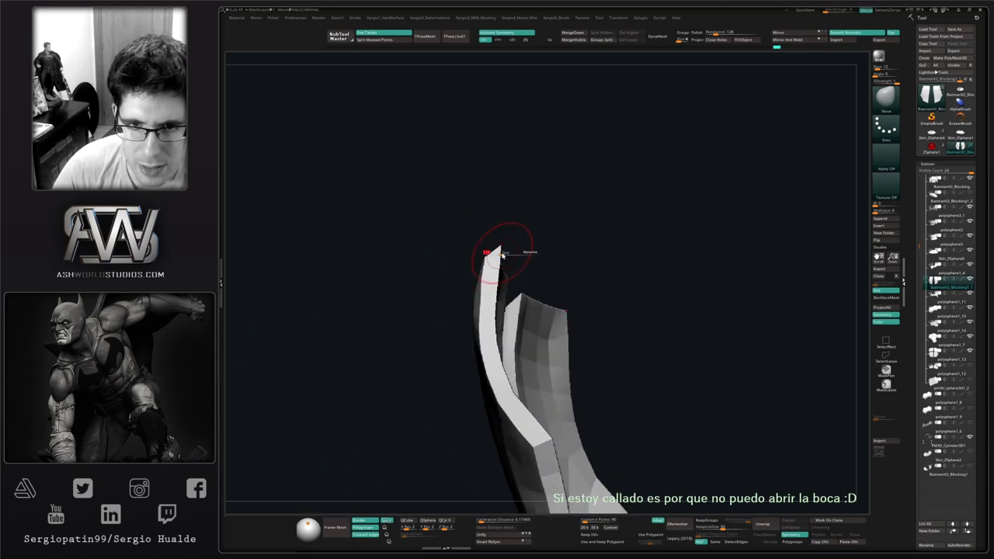
drag(501, 254, 501, 268)
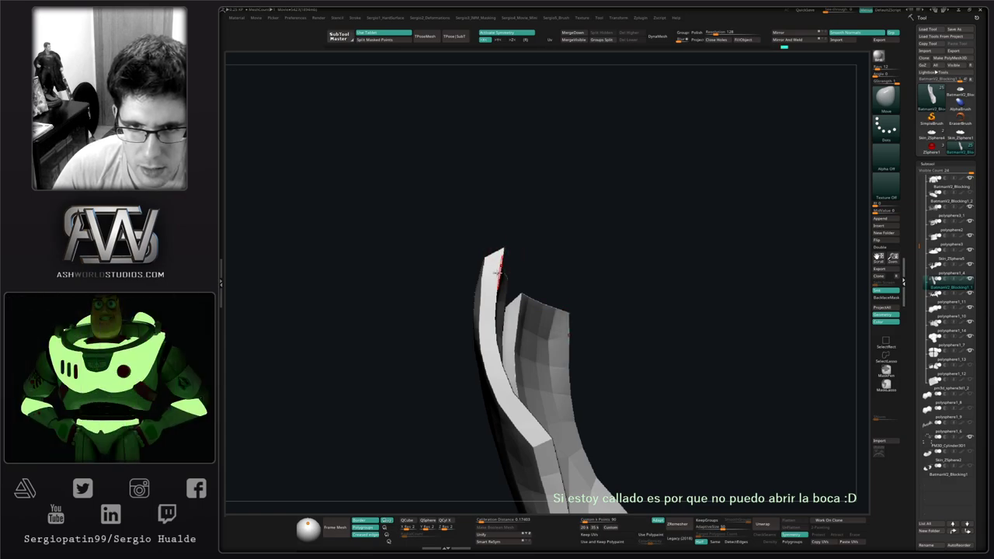
drag(476, 300, 496, 351)
Shift the panels slightly with the gizmo and refine their side profile with a resized Move brush.
key(w)
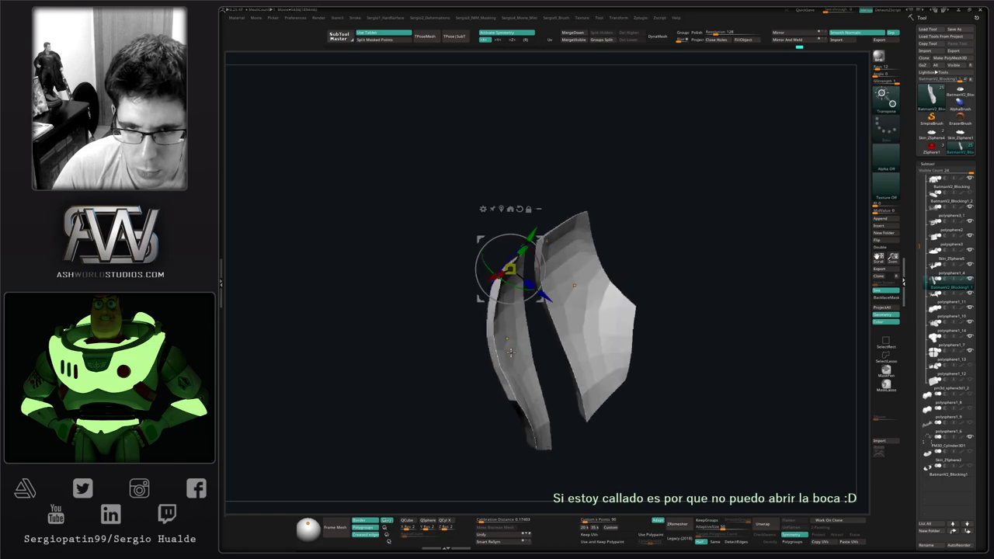
drag(507, 272, 511, 276)
key(q)
right_drag(514, 370, 526, 370)
key(s)
drag(508, 372, 524, 372)
right_drag(514, 379, 506, 365)
drag(495, 319, 510, 292)
Show the torso around the panels and examine the whole suit from the back and the front.
mouse_move(479, 298)
ctrl+right_down()
mouse_move(478, 288)
mouse_move(531, 295)
ctrl+right_up()
key(alt+s)
right_drag(531, 295, 509, 330)
drag(505, 349, 507, 354)
shift+right_drag(507, 354, 513, 334)
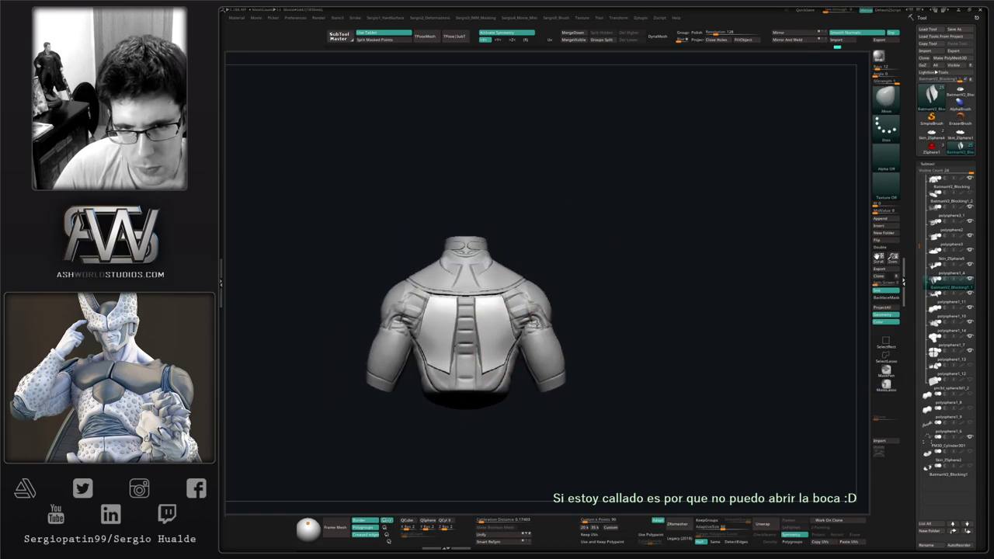
right_drag(613, 274, 500, 300)
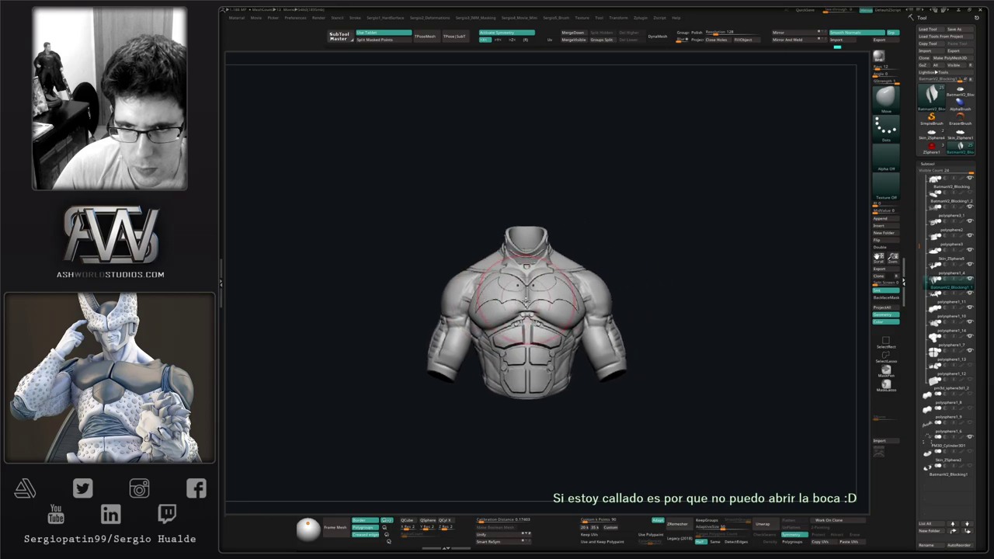
ctrl+right_drag(533, 272, 643, 260)
drag(644, 260, 635, 212)
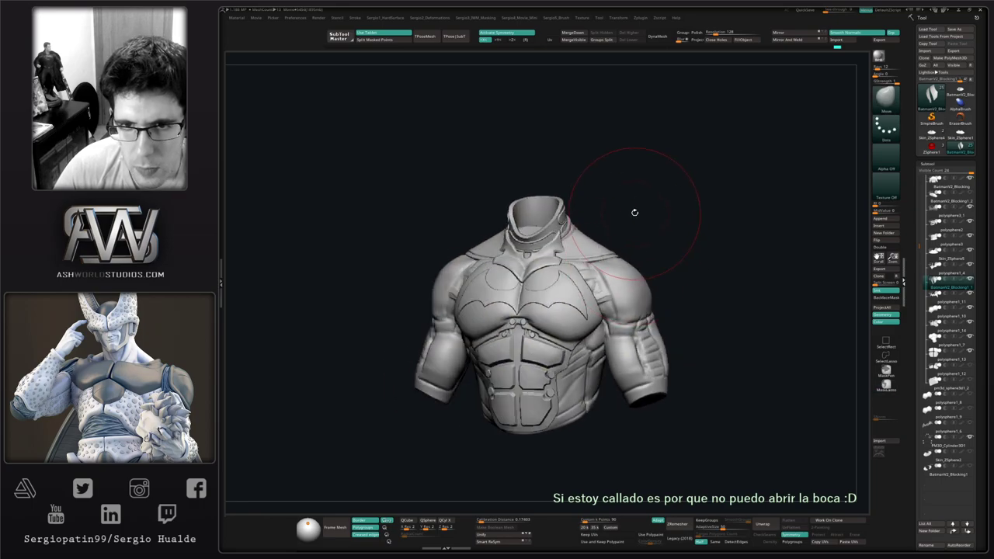
mouse_move(562, 225)
ctrl+right_down()
mouse_move(549, 277)
mouse_move(602, 261)
mouse_move(595, 274)
ctrl+right_up()
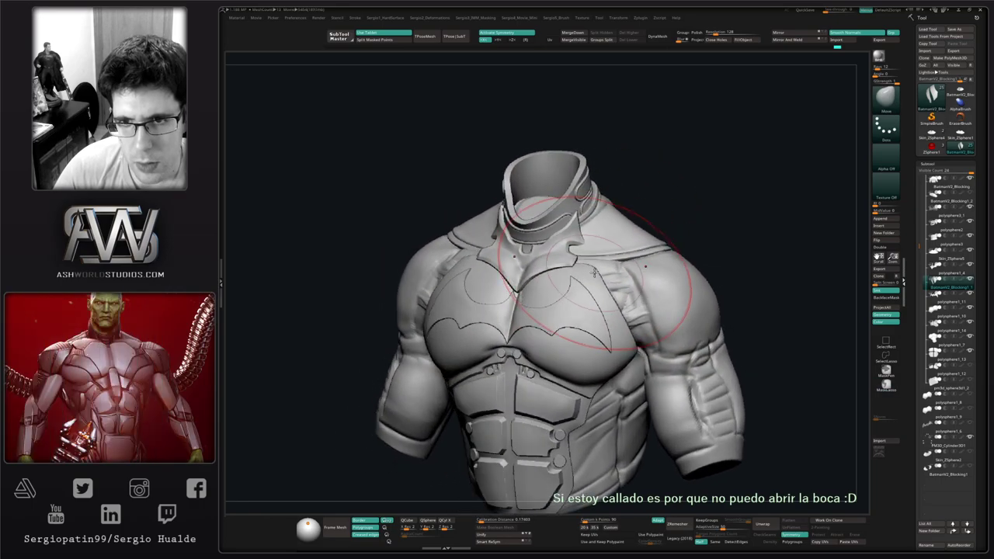
mouse_move(596, 249)
mouse_down()
mouse_move(608, 243)
mouse_move(630, 257)
mouse_up()
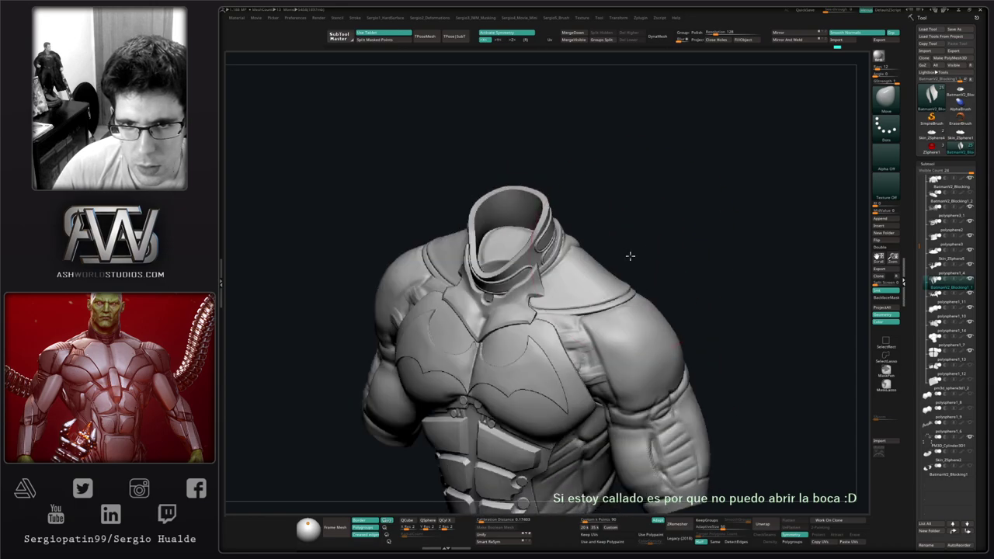
Select and solo the shoulder mantle, and smooth the inner side of its neck-opening rim.
alt+click(569, 257)
key(alt+s)
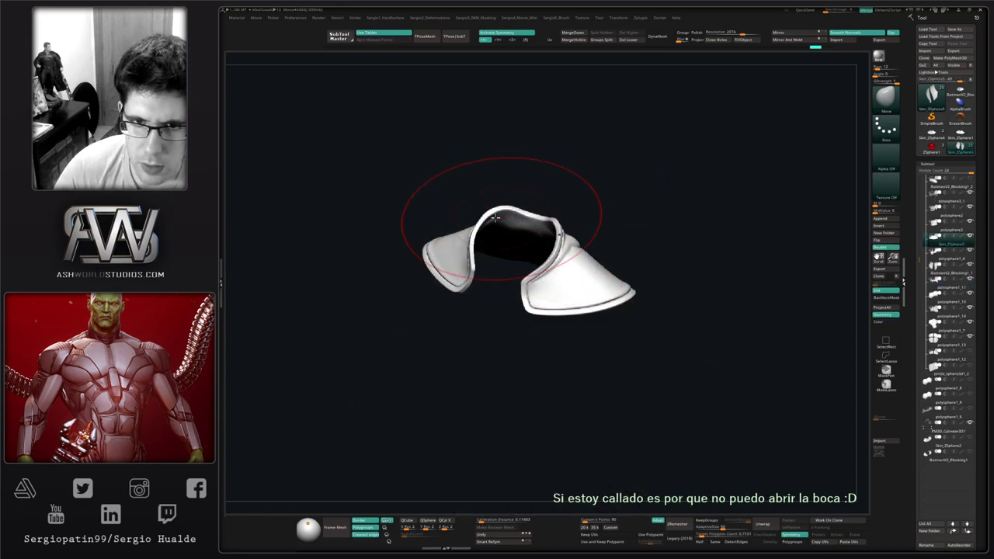
ctrl+right_drag(468, 216, 476, 316)
right_drag(524, 219, 535, 228)
key(s)
drag(535, 228, 522, 222)
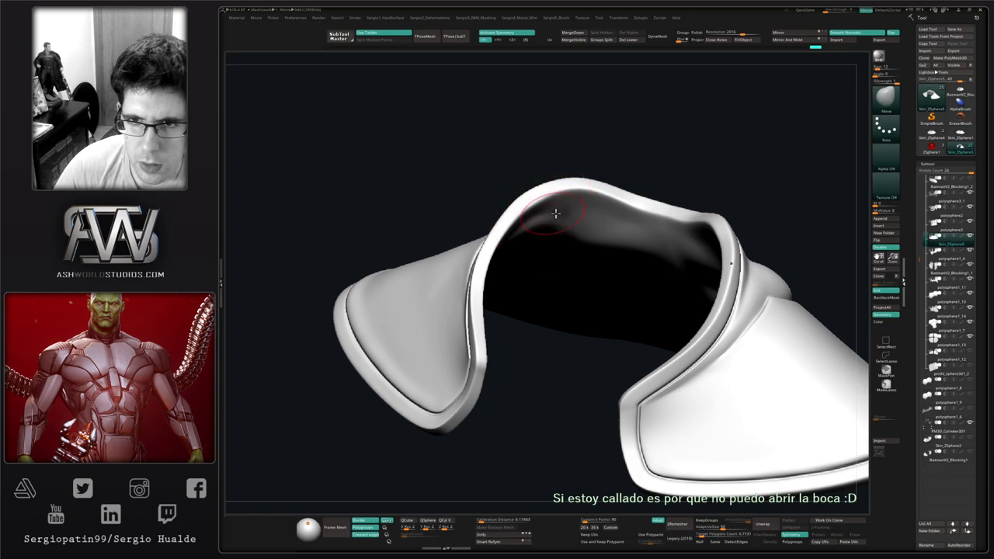
right_drag(567, 223, 593, 212)
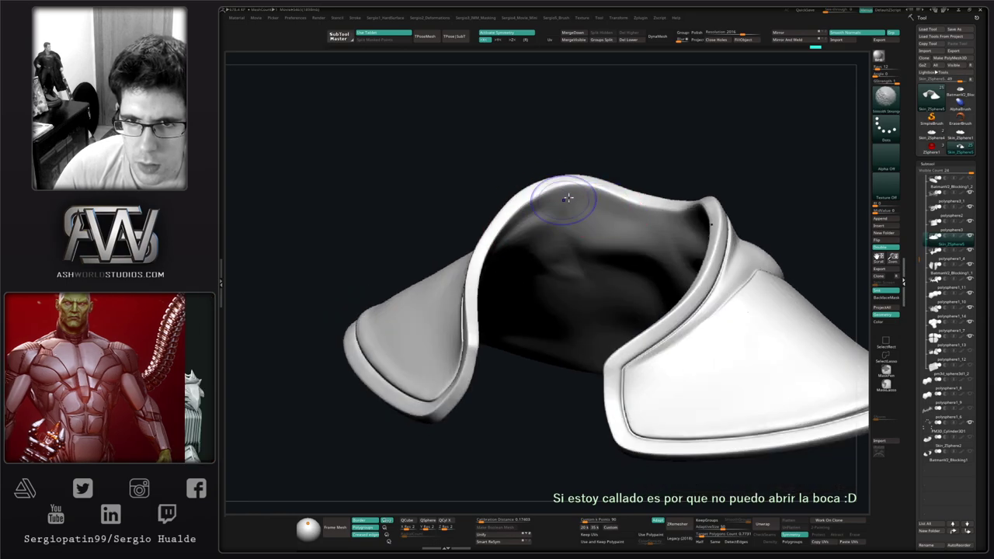
mouse_move(595, 206)
mouse_down()
mouse_move(516, 206)
mouse_move(463, 247)
mouse_up()
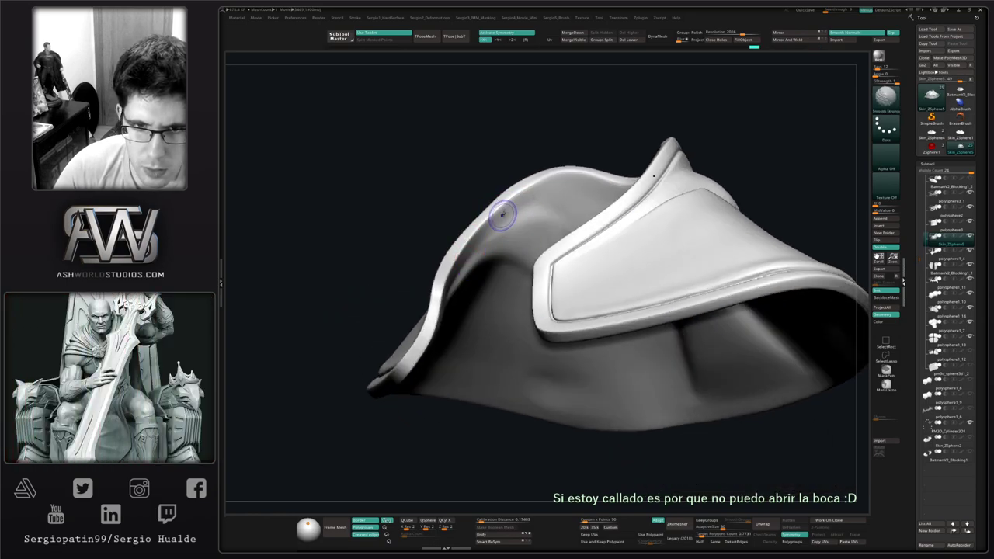
Smooth the inner surface along the shoulder mantle's rim and the pointed corner at its edge.
key(space)
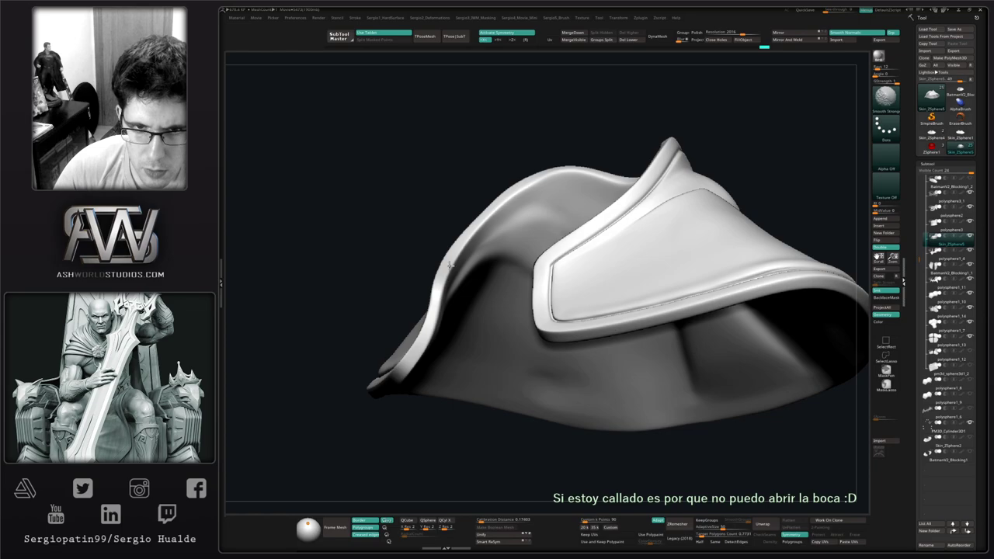
shift+drag(477, 228, 522, 193)
mouse_move(547, 192)
right_down()
mouse_move(501, 200)
mouse_move(477, 242)
right_up()
key(shift)
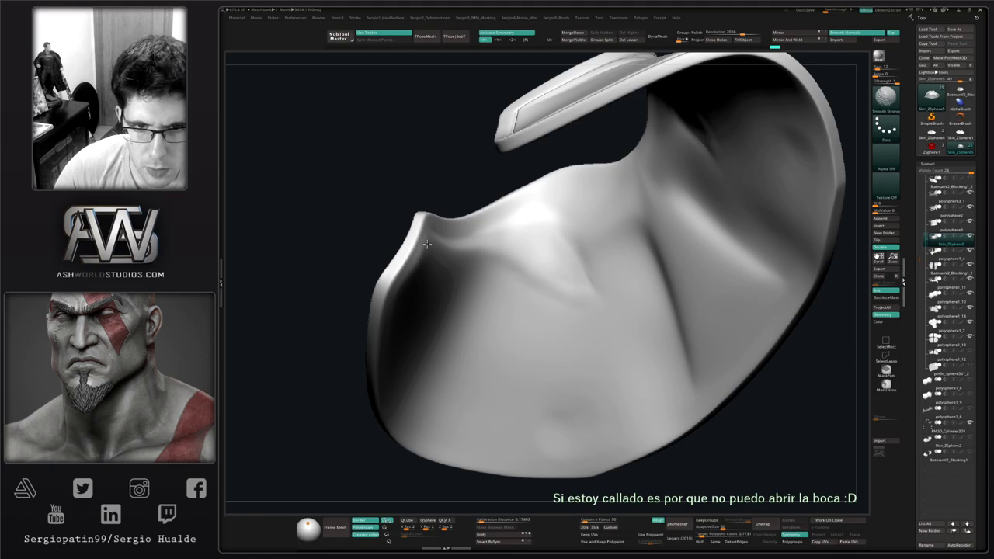
shift+drag(427, 244, 430, 276)
ctrl+right_drag(430, 276, 451, 178)
Show the whole suit around the mantle and examine it from the front and the back.
key(alt+s)
mouse_move(474, 346)
ctrl+right_down()
mouse_move(479, 244)
mouse_move(509, 279)
ctrl+right_up()
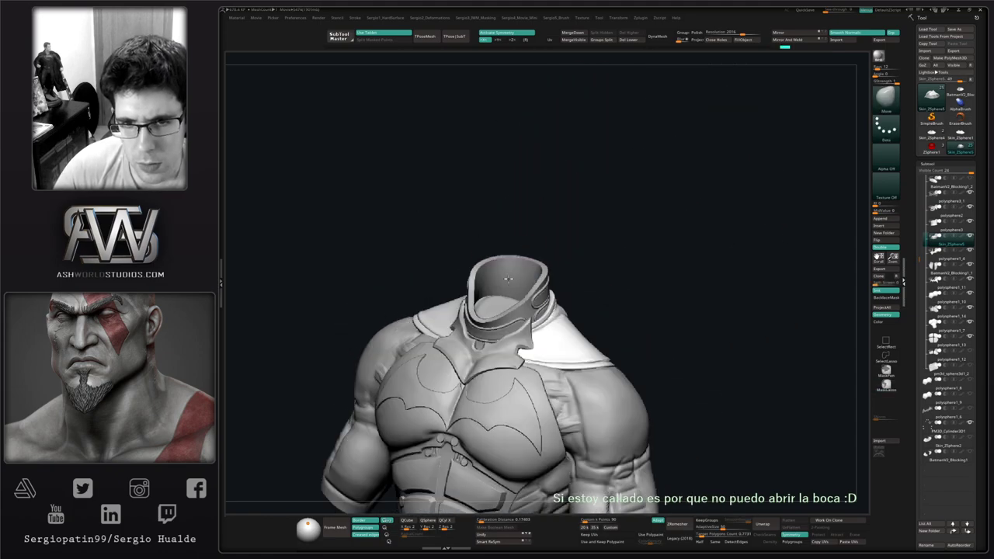
mouse_move(508, 280)
mouse_down()
mouse_move(489, 280)
mouse_move(503, 277)
mouse_up()
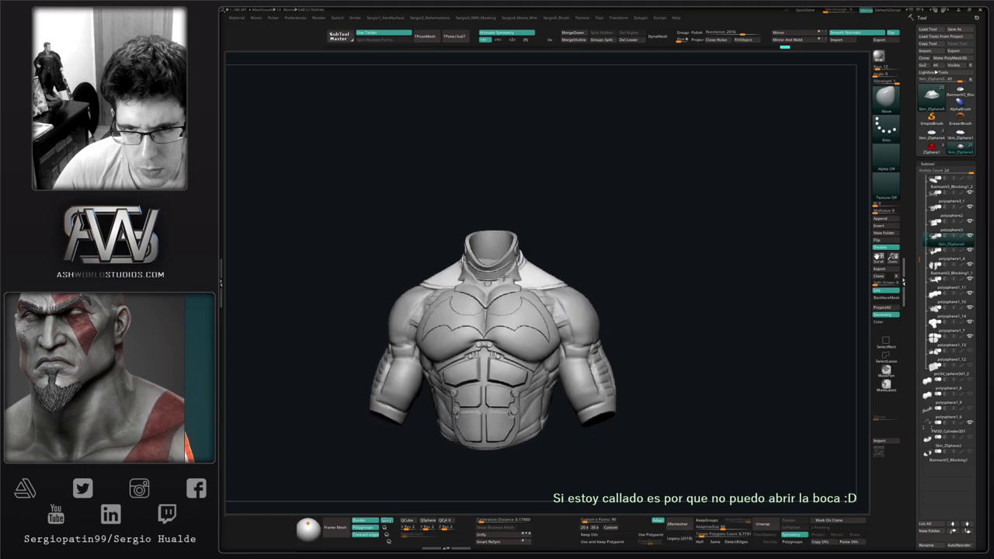
right_drag(504, 277, 616, 257)
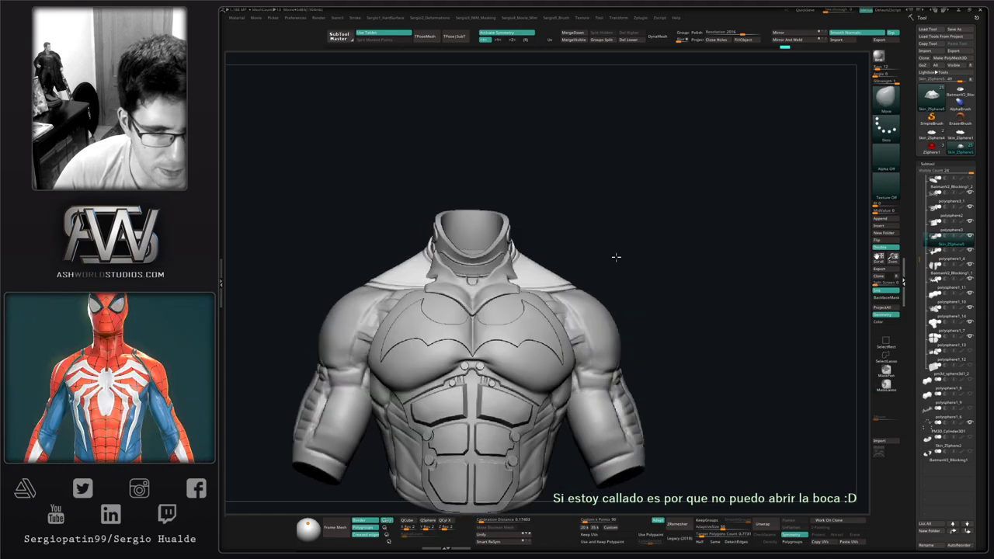
drag(616, 256, 482, 288)
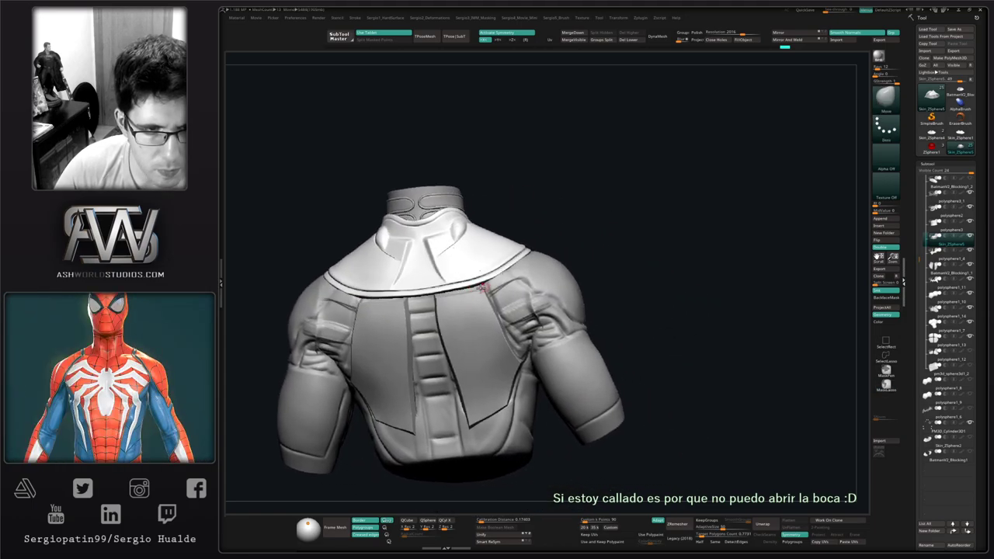
Select and solo the back armor panels and adjust their side profile with a resized Move brush.
alt+click(466, 317)
right_drag(465, 317, 408, 320)
key(w)
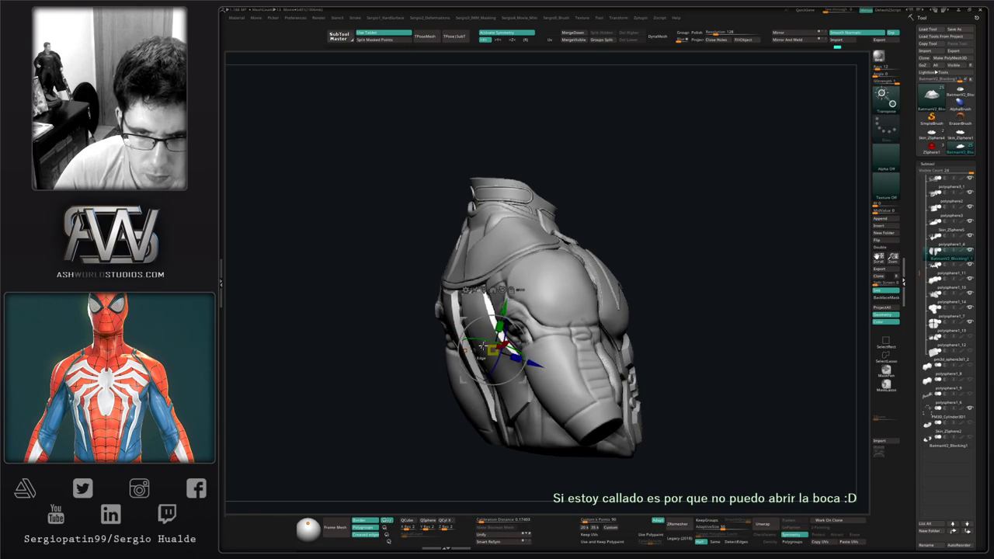
key(q)
right_drag(488, 335, 491, 361)
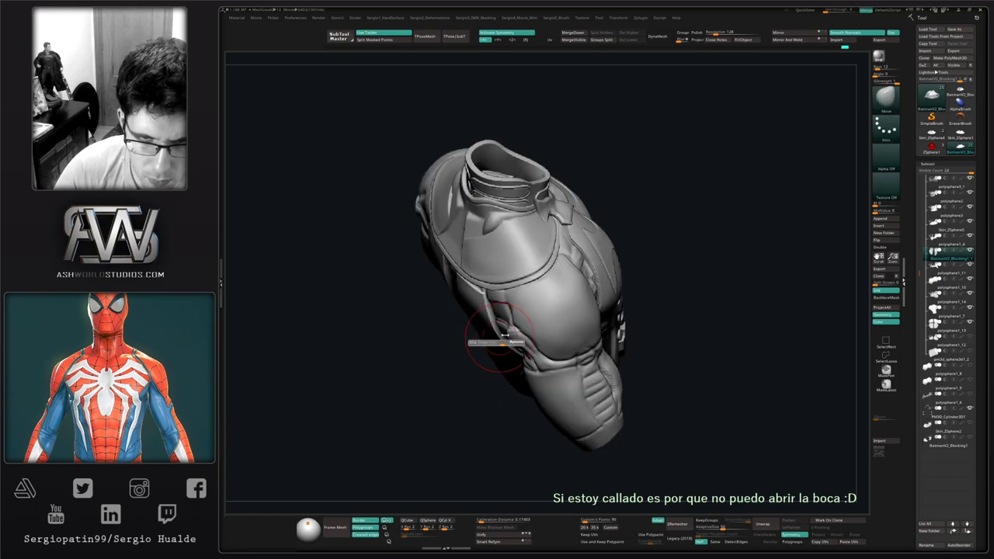
drag(505, 335, 523, 328)
key(alt+s)
right_drag(502, 331, 489, 333)
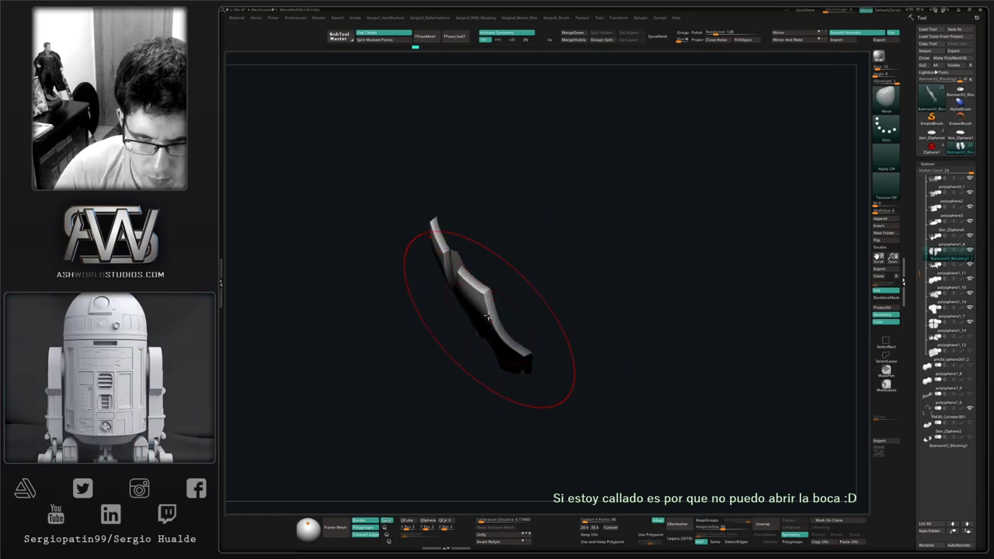
drag(488, 317, 477, 292)
mouse_move(479, 296)
alt+right_down()
mouse_move(463, 337)
mouse_move(472, 348)
mouse_move(491, 326)
mouse_move(484, 268)
alt+right_up()
Select the torso and examine the folds behind the shoulder and the fit around the back panels.
alt+click(490, 339)
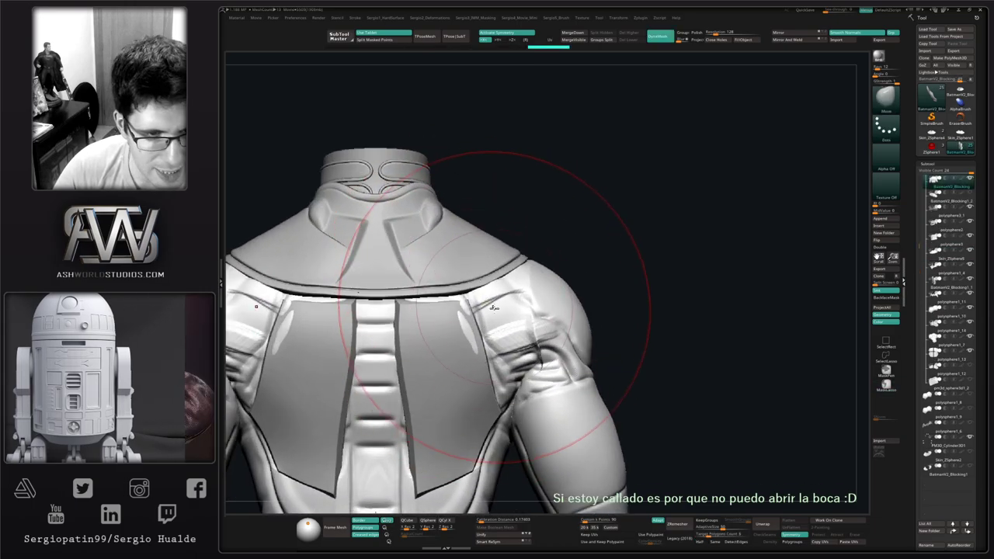
right_drag(462, 316, 432, 313)
ctrl+right_drag(432, 313, 437, 342)
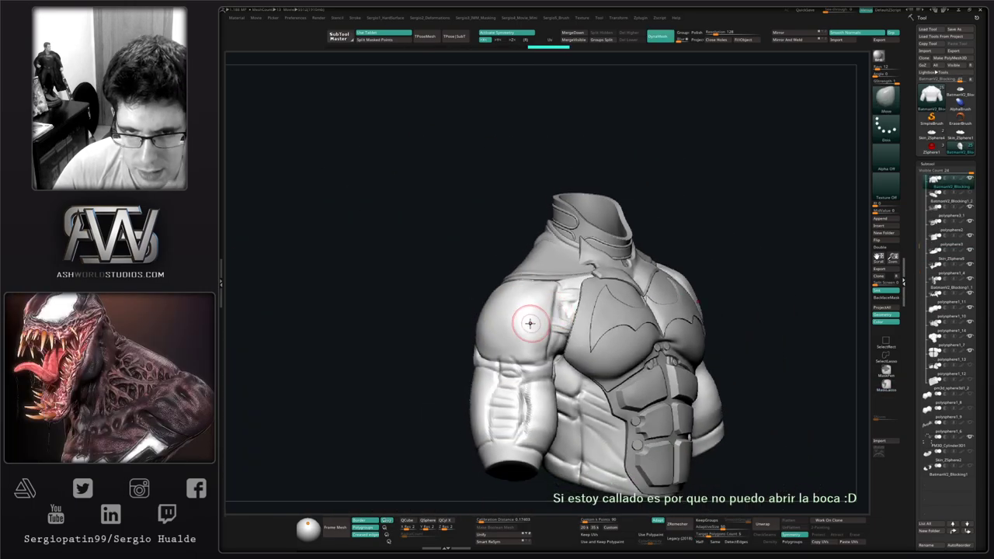
right_drag(505, 326, 531, 329)
drag(488, 322, 505, 311)
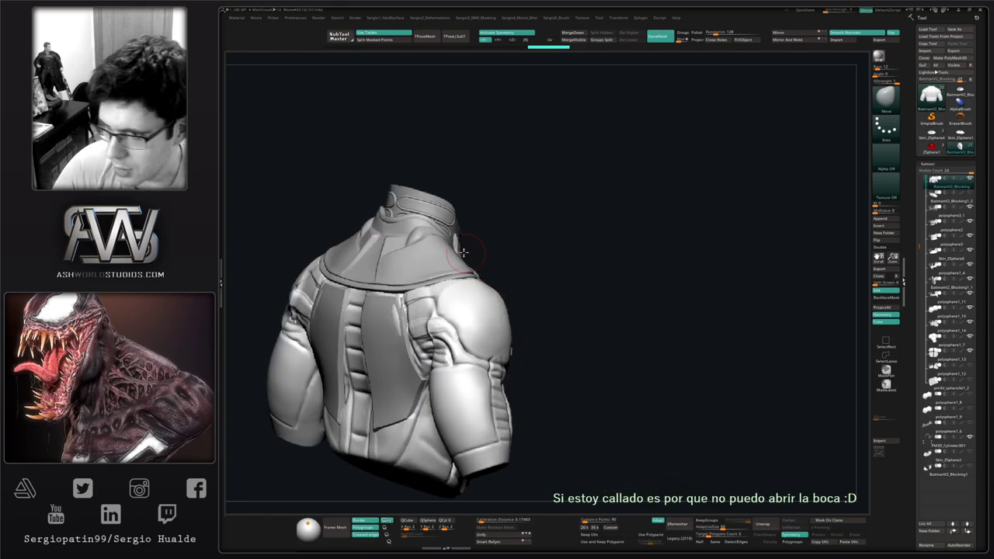
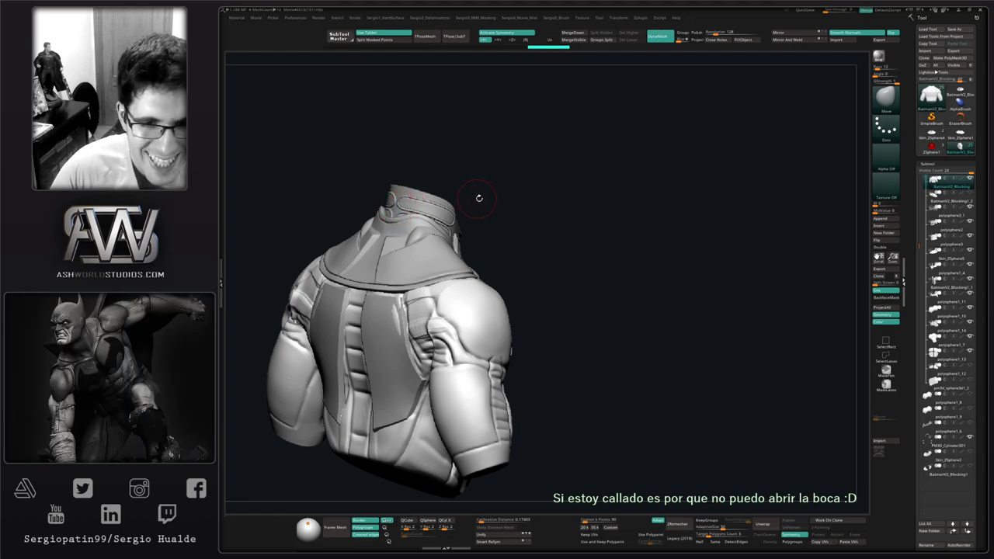
drag(479, 198, 464, 248)
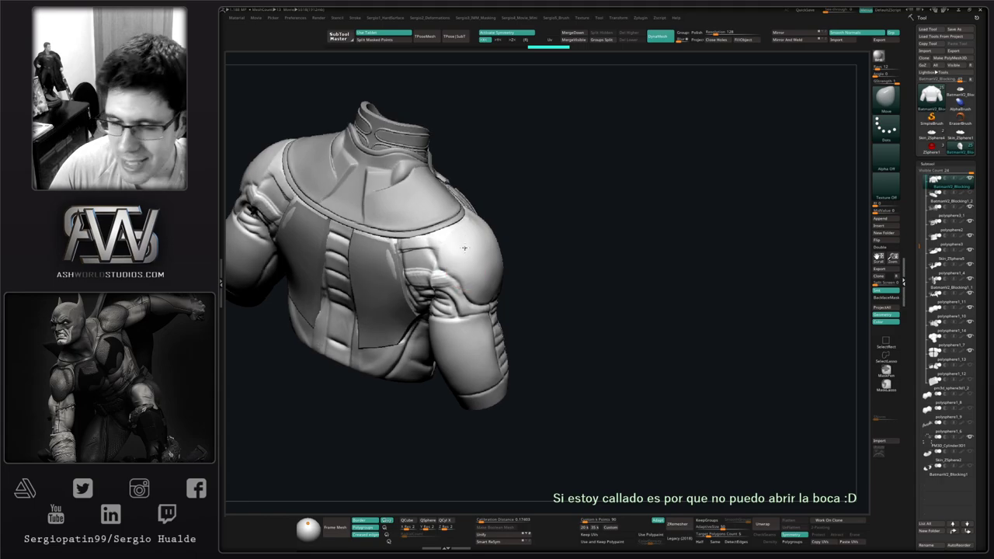
mouse_move(464, 247)
right_down()
mouse_move(451, 229)
mouse_move(435, 317)
mouse_move(461, 255)
mouse_move(471, 273)
mouse_move(432, 256)
mouse_move(445, 227)
right_up()
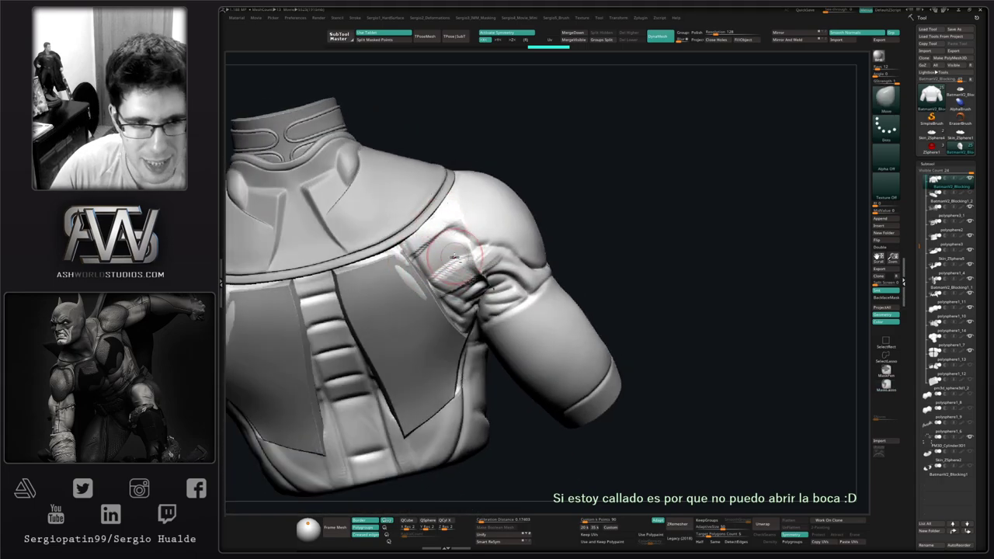
drag(455, 257, 466, 270)
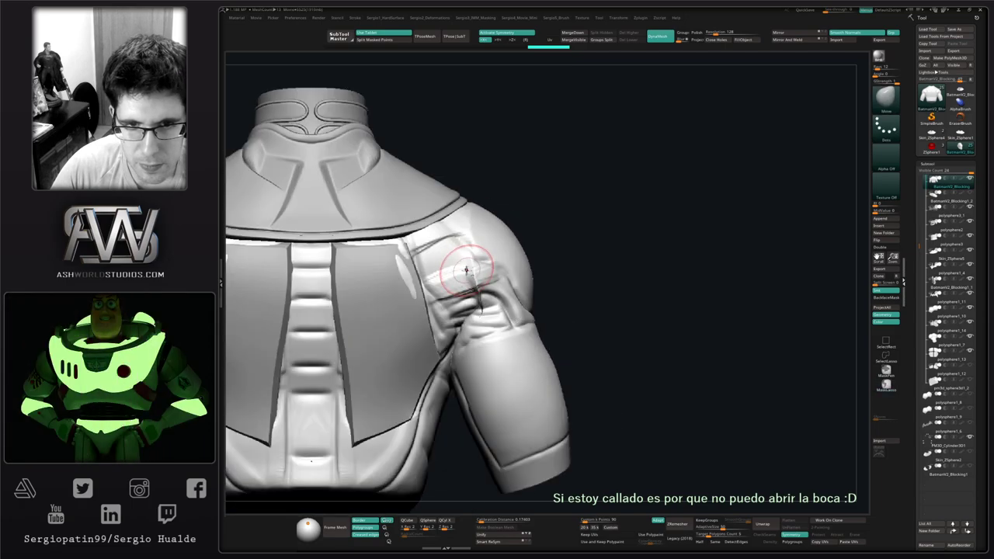
drag(694, 336, 683, 318)
Select the back armor panels and reshape their inner edges along the spine with the Move brush.
alt+click(386, 414)
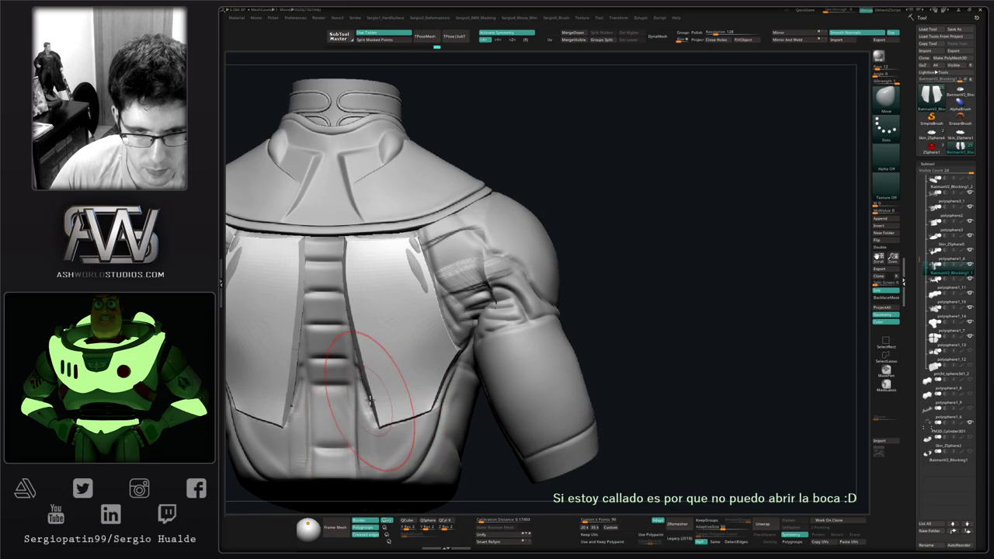
drag(379, 372, 384, 373)
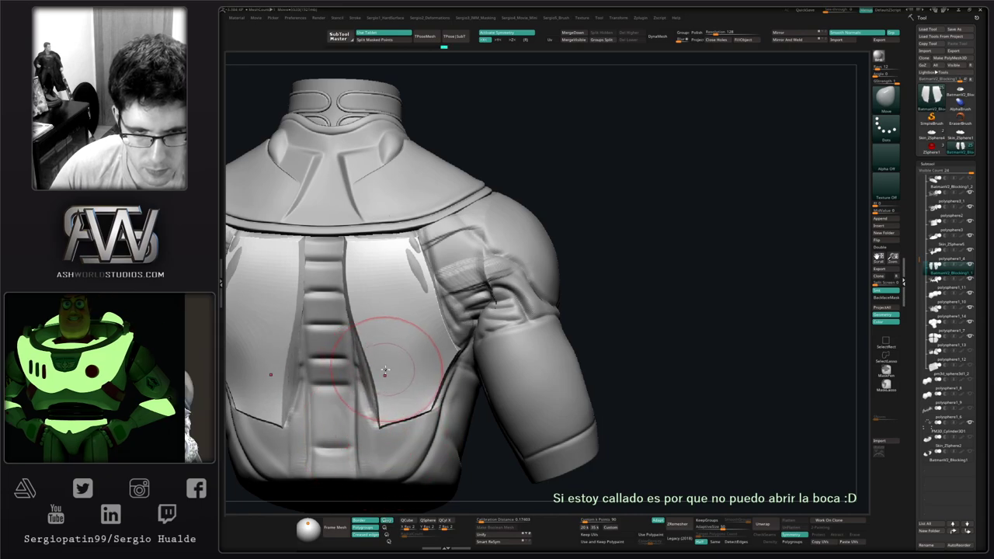
key(alt+s)
key(ctrl+z)
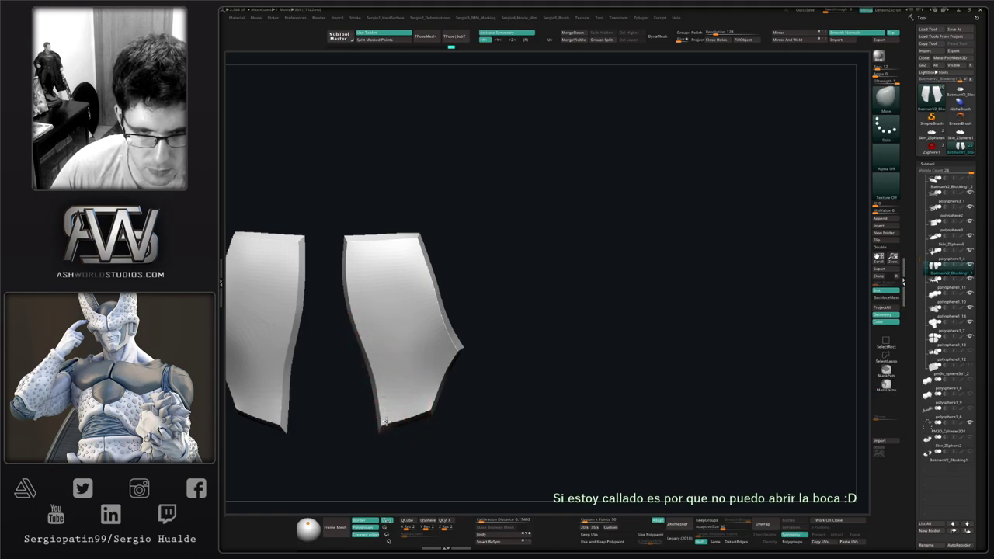
mouse_move(409, 417)
right_down()
mouse_move(407, 374)
mouse_move(430, 434)
mouse_move(404, 376)
right_up()
key(alt+s)
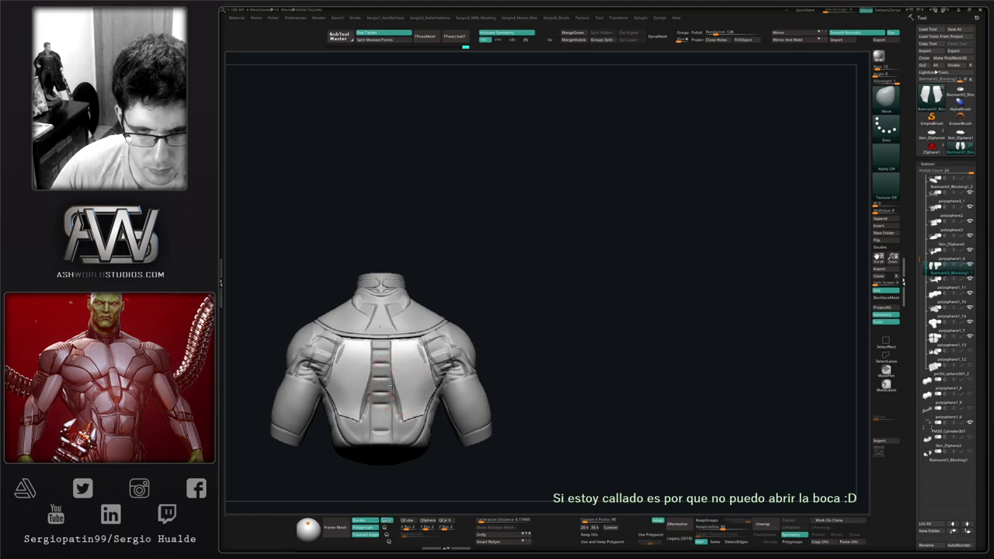
drag(394, 385, 396, 387)
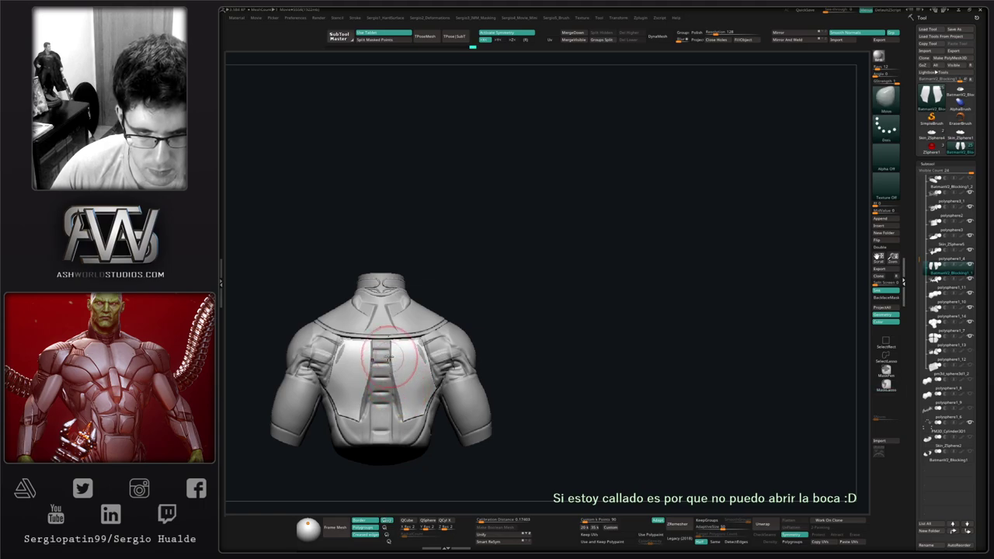
Solo the back panels and try to mirror and weld them from one side to the other.
key(ctrl+shift+s)
alt+right_drag(398, 367, 464, 368)
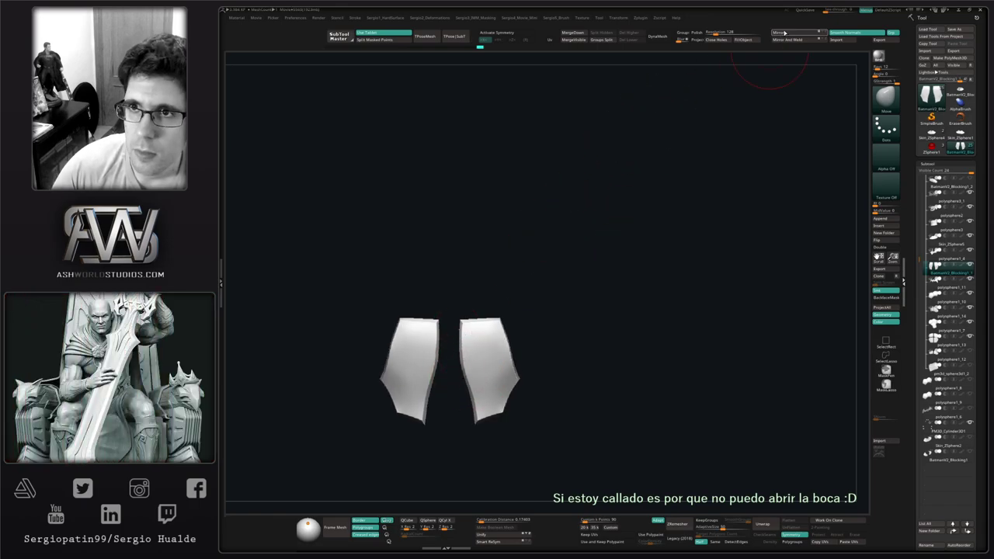
click(787, 39)
key(ctrl+z)
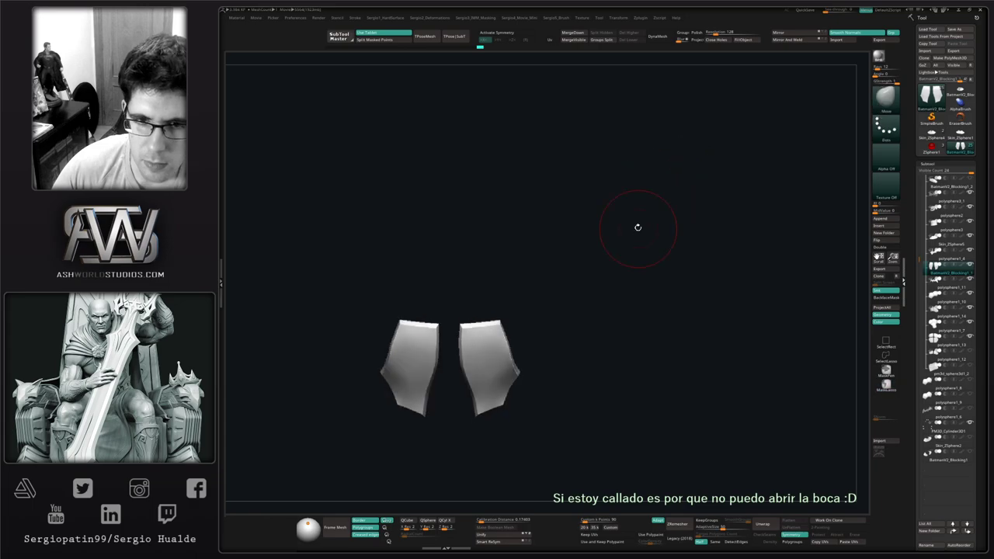
click(787, 39)
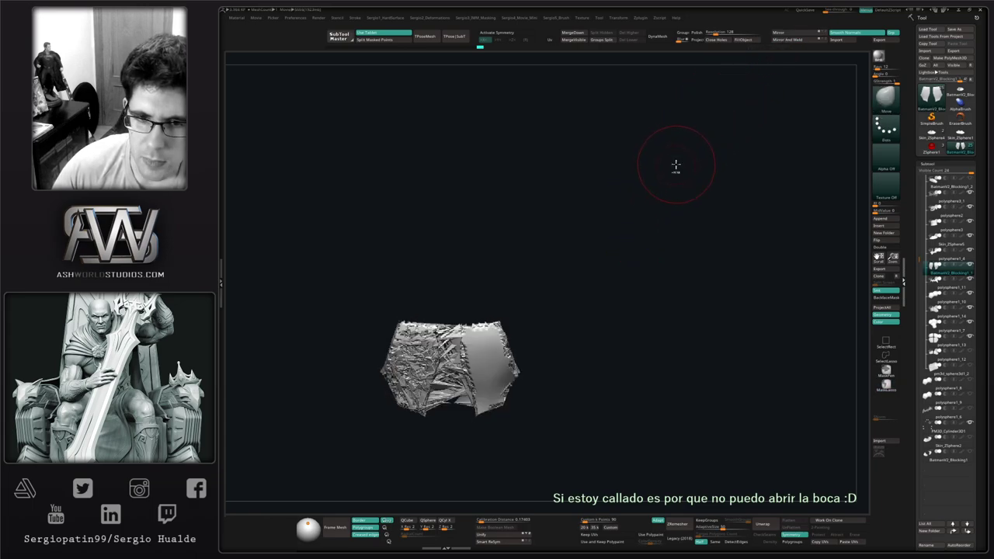
key(ctrl+z)
Mirror and weld the low-resolution back panels with the polygroup wireframe displayed, and show the suit around them.
drag(574, 257, 510, 249)
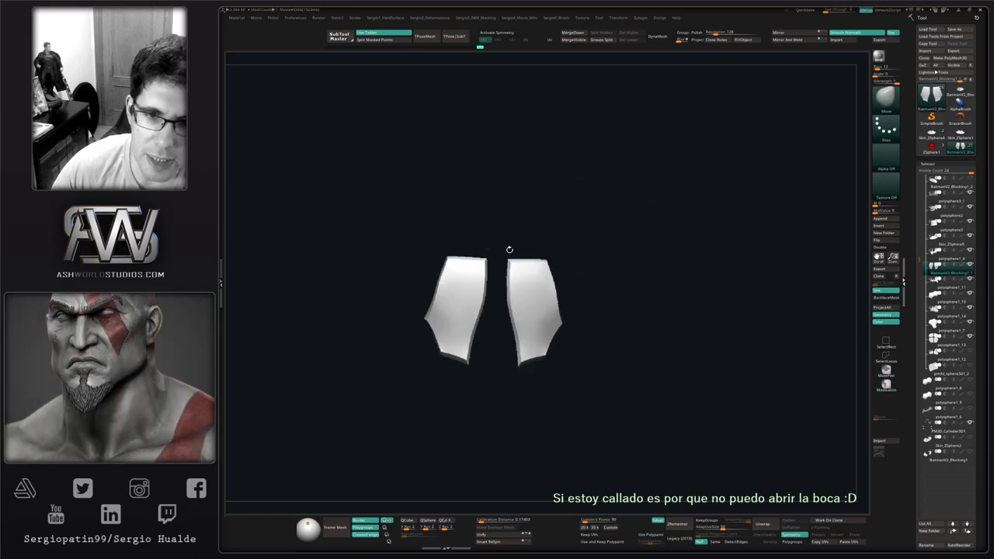
mouse_move(510, 249)
ctrl+right_down()
mouse_move(530, 342)
mouse_move(513, 328)
mouse_move(517, 285)
ctrl+right_up()
key(shift+f)
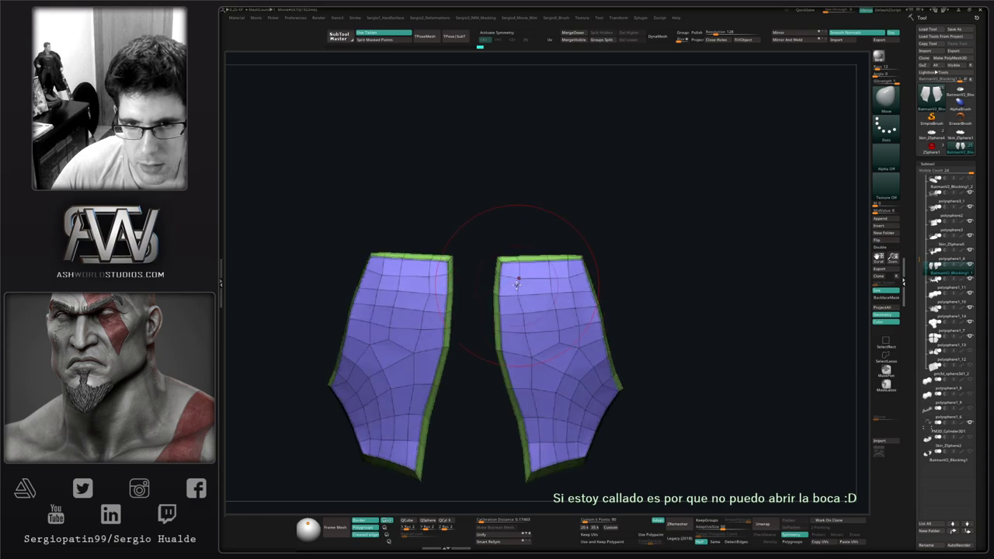
click(780, 40)
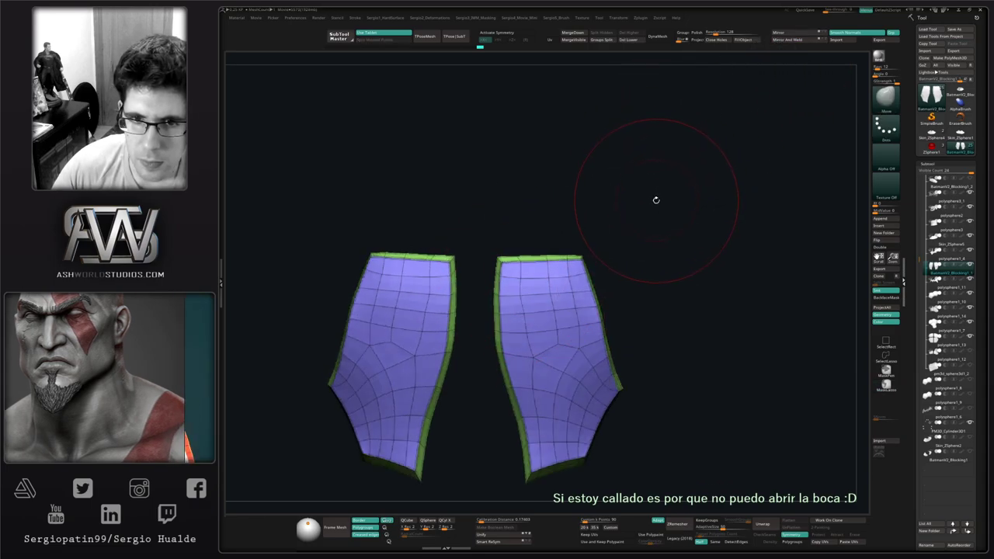
key(shift+f)
right_drag(653, 212, 513, 181)
mouse_move(553, 280)
right_down()
mouse_move(545, 285)
mouse_move(529, 268)
mouse_move(497, 272)
mouse_move(539, 294)
right_up()
key(shift+s)
drag(539, 293, 544, 273)
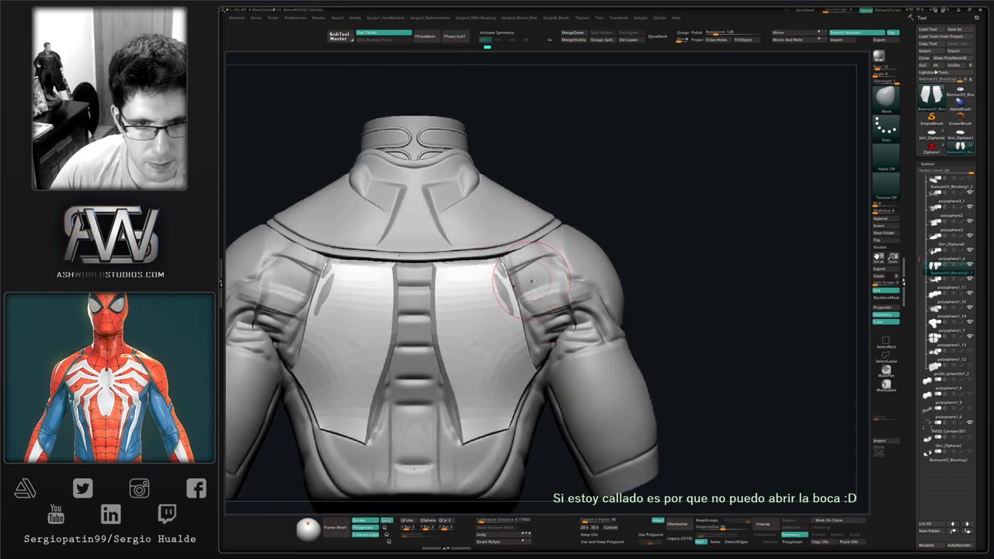
Select the torso, temporarily show the cape to examine the suit from the front, and hide the cape again.
alt+click(537, 281)
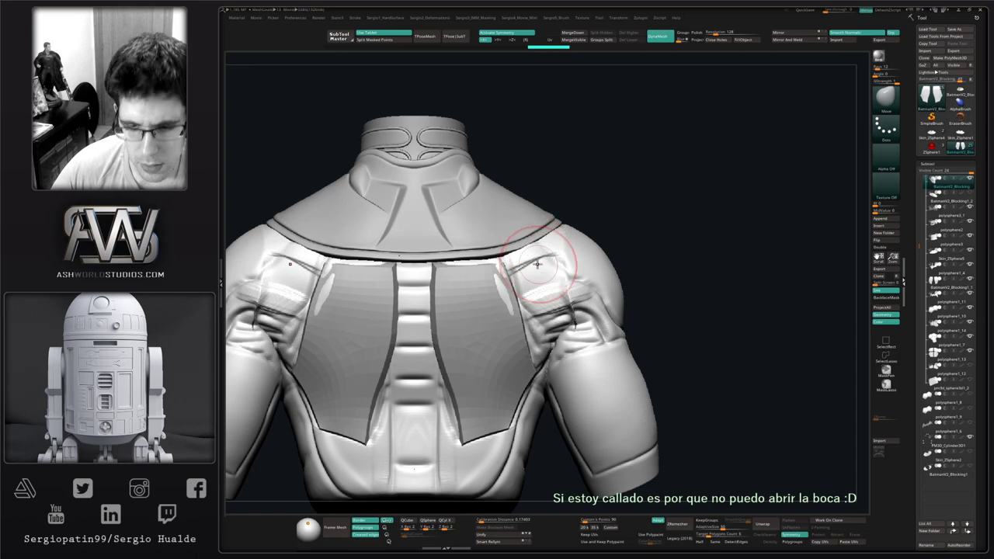
mouse_move(547, 231)
ctrl+right_down()
mouse_move(605, 238)
mouse_move(544, 251)
mouse_move(575, 274)
mouse_move(564, 262)
ctrl+right_up()
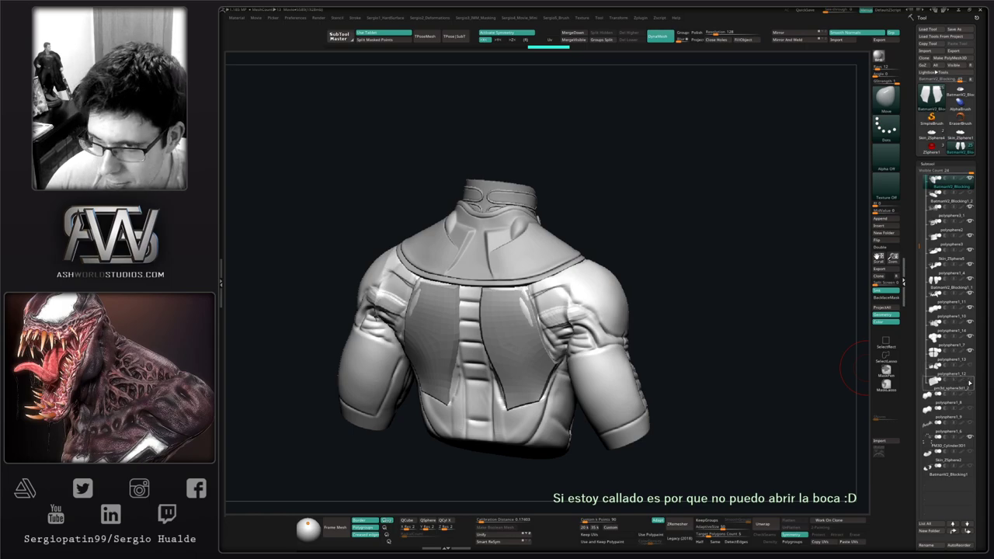
click(970, 382)
right_drag(721, 329, 648, 301)
mouse_move(725, 284)
right_down()
mouse_move(700, 298)
mouse_move(735, 298)
mouse_move(722, 280)
mouse_move(716, 296)
right_up()
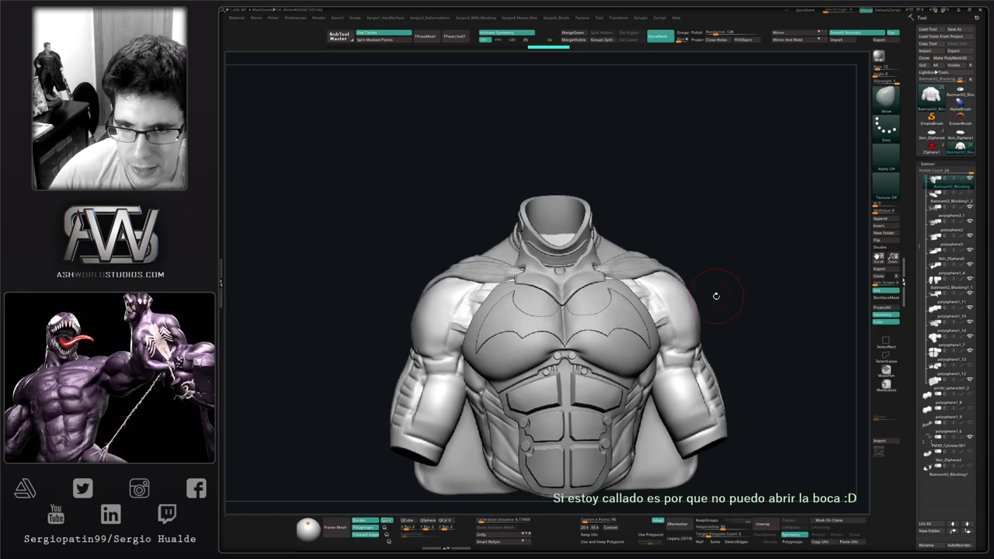
click(969, 381)
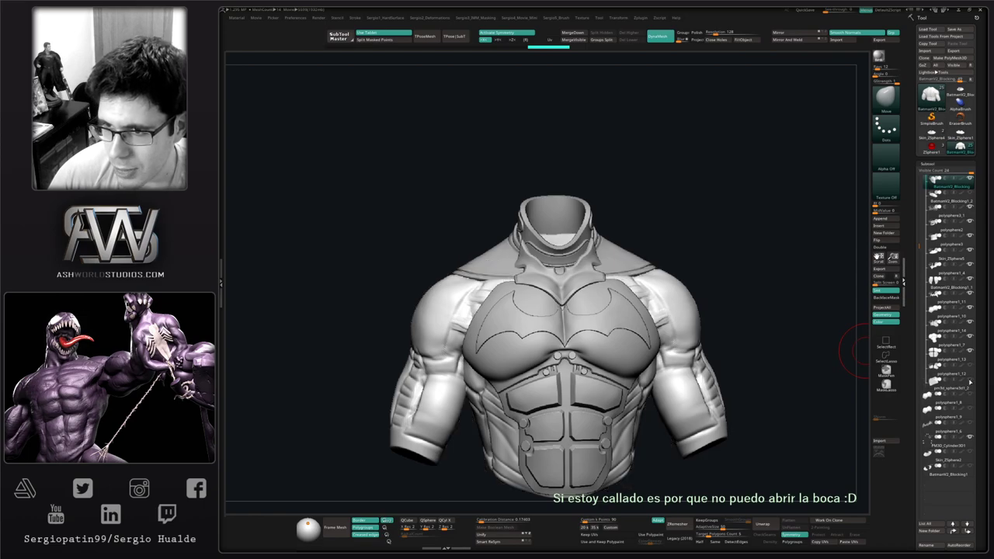
Solo the torso seen from the back, switch to the TrimDynamic brush and duplicate the torso subtool.
right_drag(775, 342, 599, 336)
key(b)
key(t)
key(d)
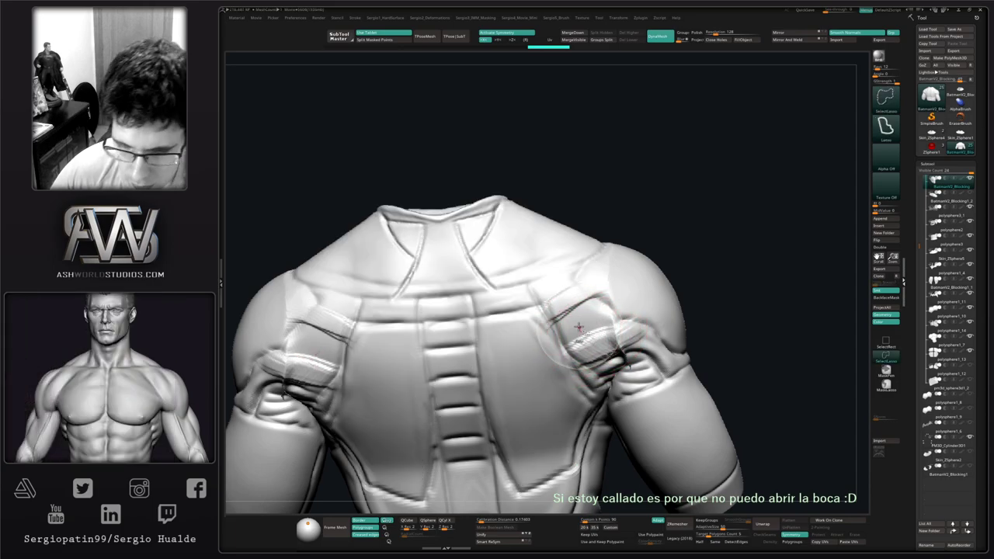
right_drag(565, 319, 739, 260)
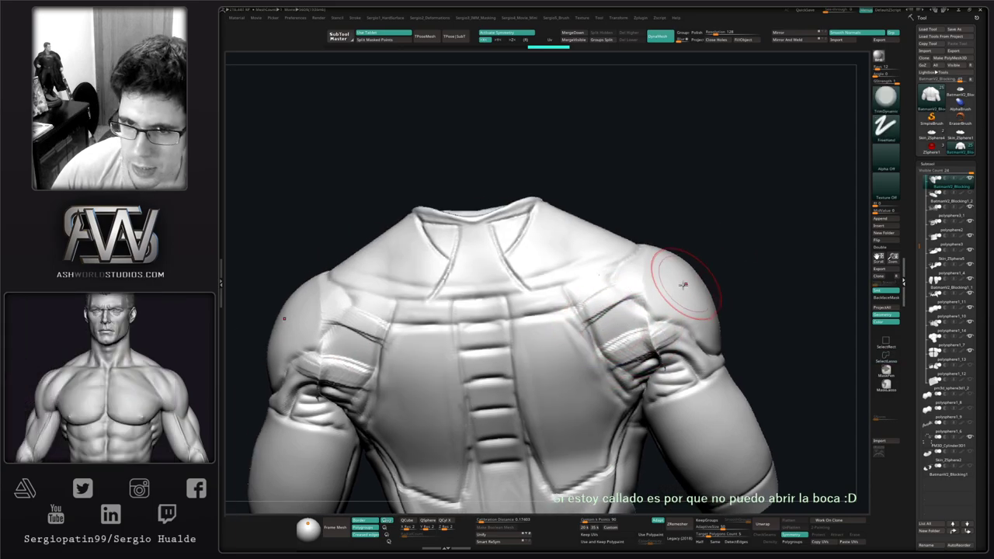
key(ctrl+shift+d)
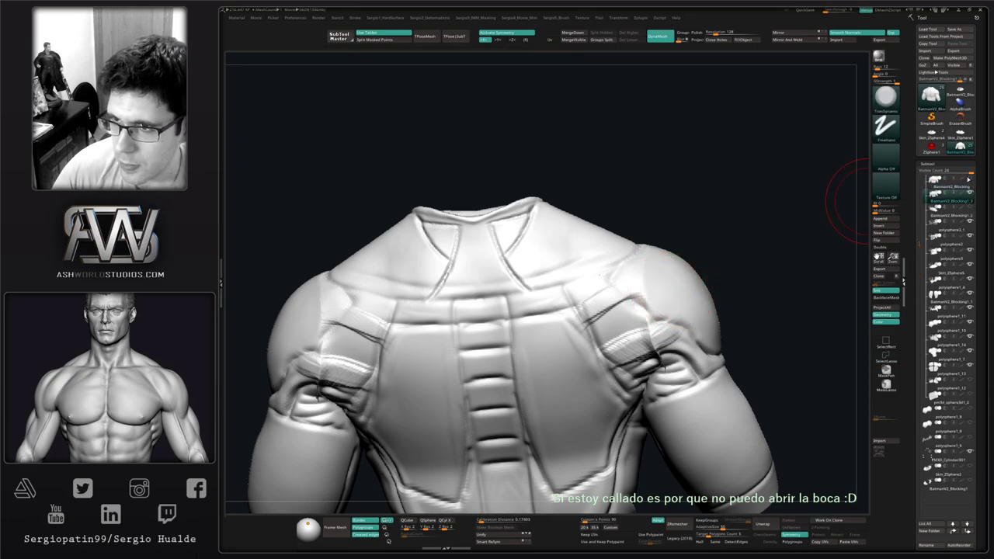
Delete the leftover shoulder-section subtool BatmanV2_Blocking1_2 and select the torso subtool BatmanV2_Blocking1_3.
drag(919, 243, 919, 214)
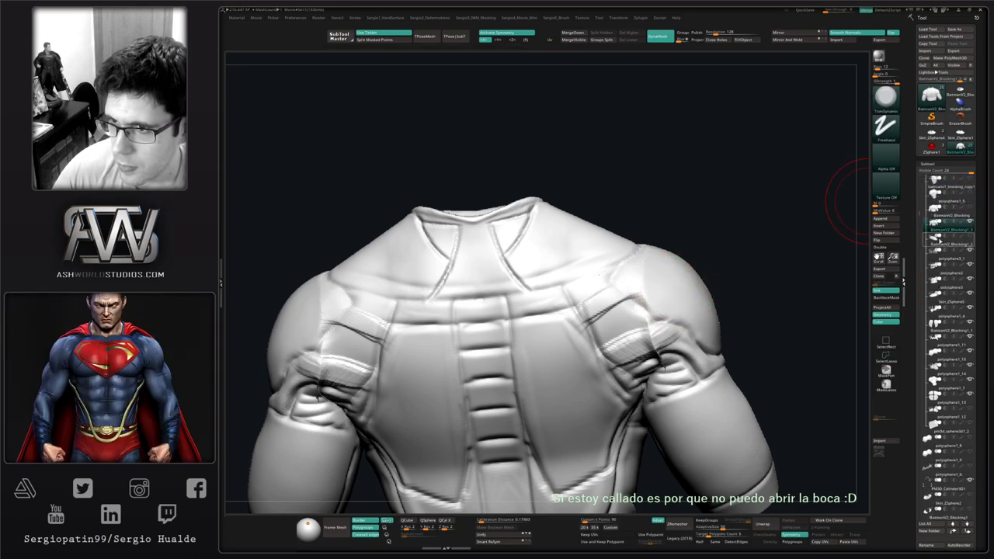
mouse_move(939, 244)
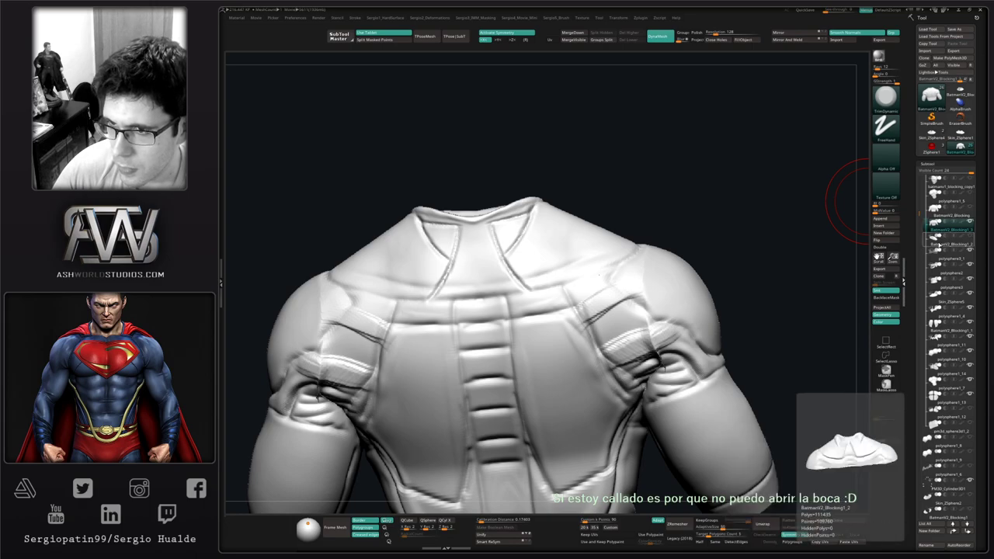
click(939, 243)
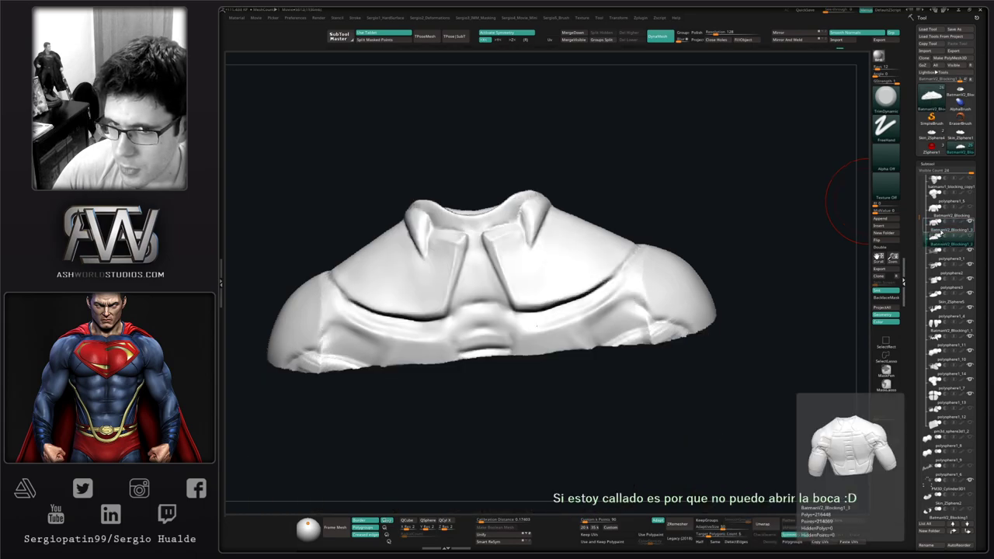
click(947, 253)
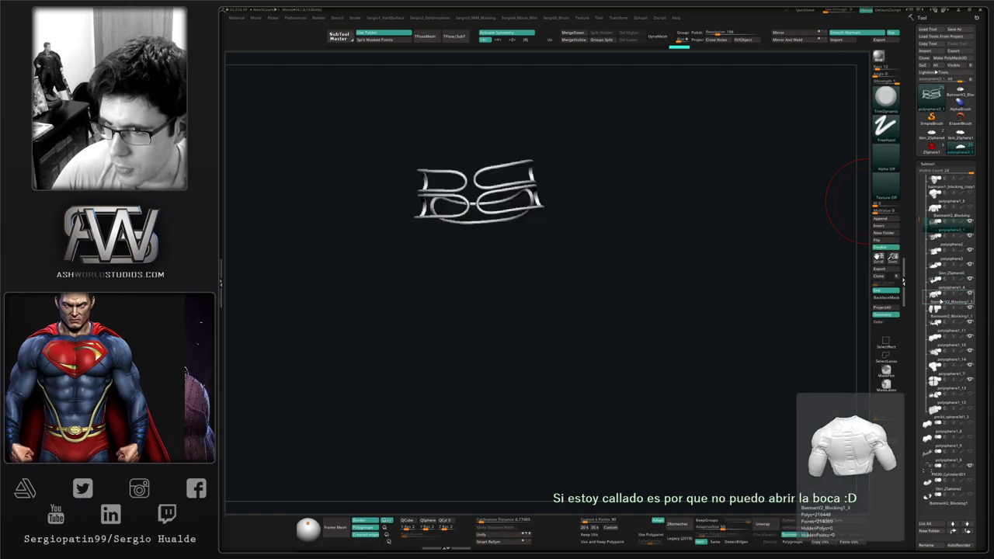
click(940, 297)
click(940, 287)
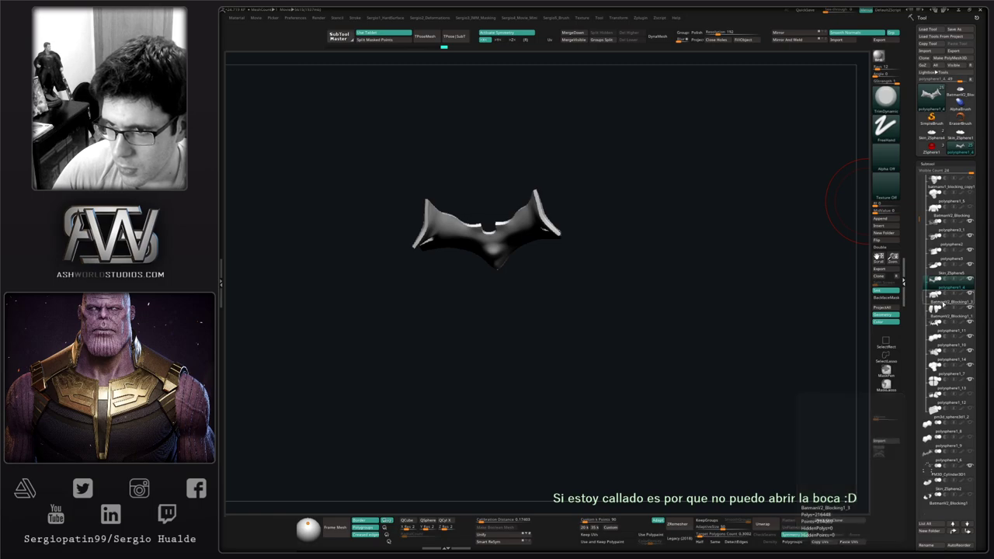
click(940, 301)
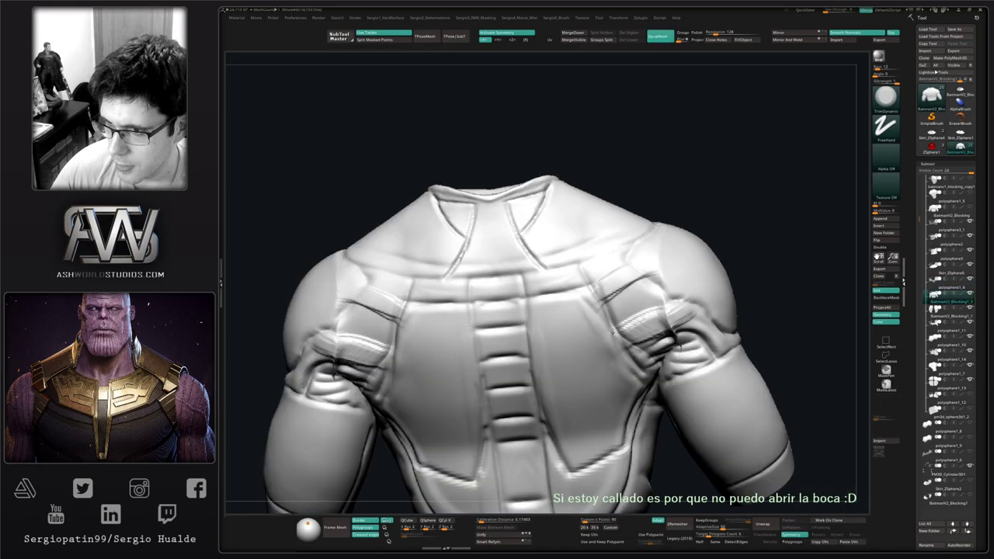
Fill the strap details behind both shoulders with the Clay brush, smooth them away and flatten the area with TrimDynamic.
mouse_move(612, 333)
right_down()
mouse_move(626, 321)
mouse_move(574, 342)
mouse_move(602, 319)
right_up()
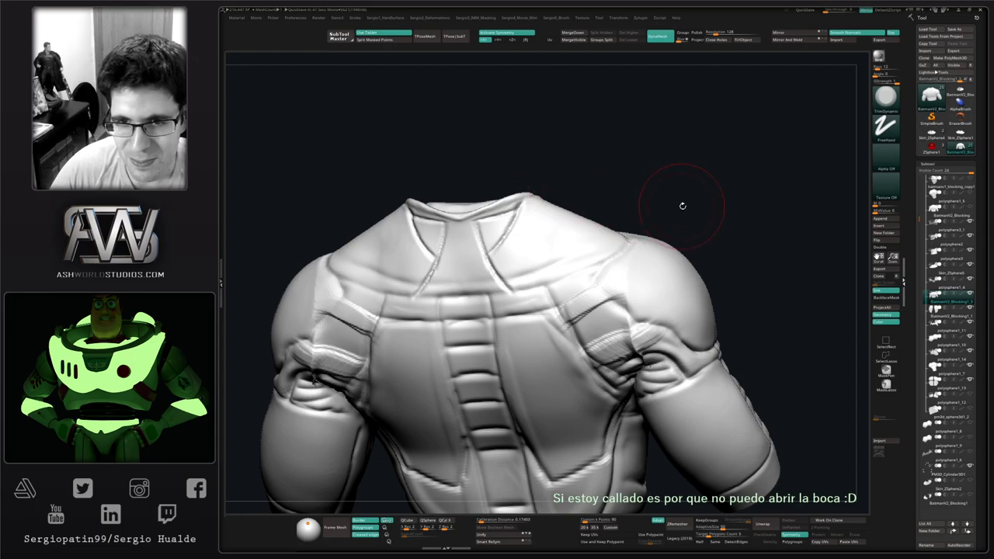
mouse_move(683, 206)
mouse_down()
mouse_move(596, 237)
mouse_move(557, 224)
mouse_move(614, 222)
mouse_up()
key(b)
key(c)
key(l)
drag(543, 324, 514, 299)
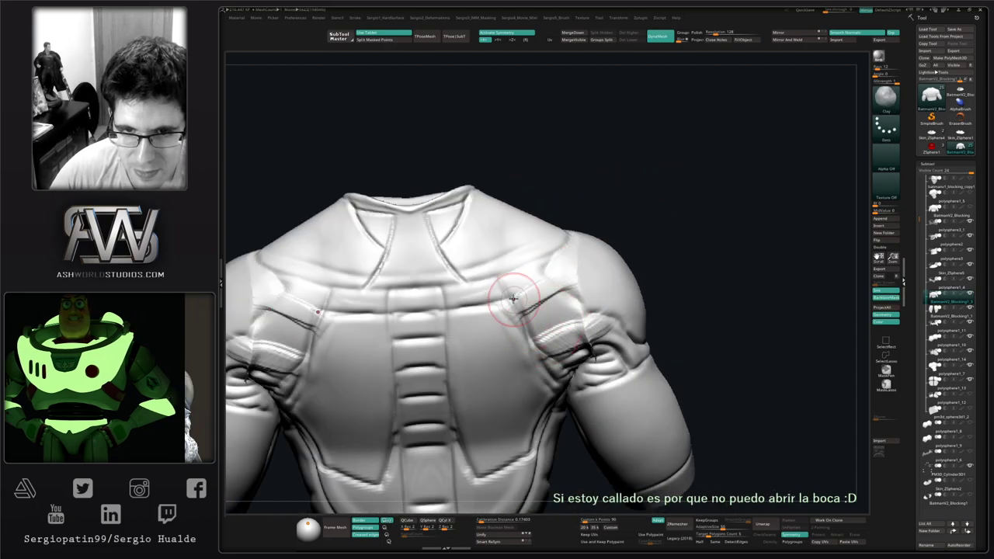
key(space)
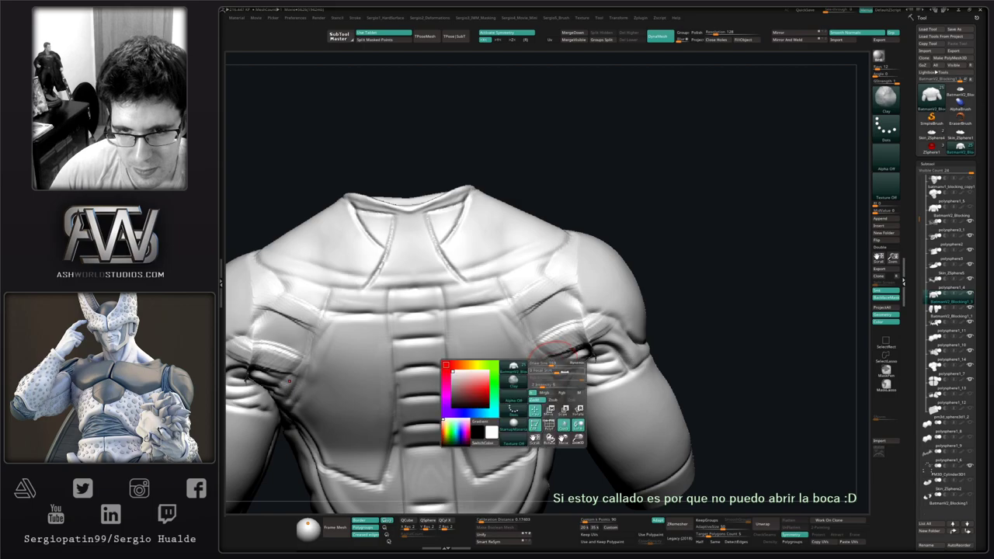
drag(565, 385, 556, 386)
drag(577, 474, 602, 454)
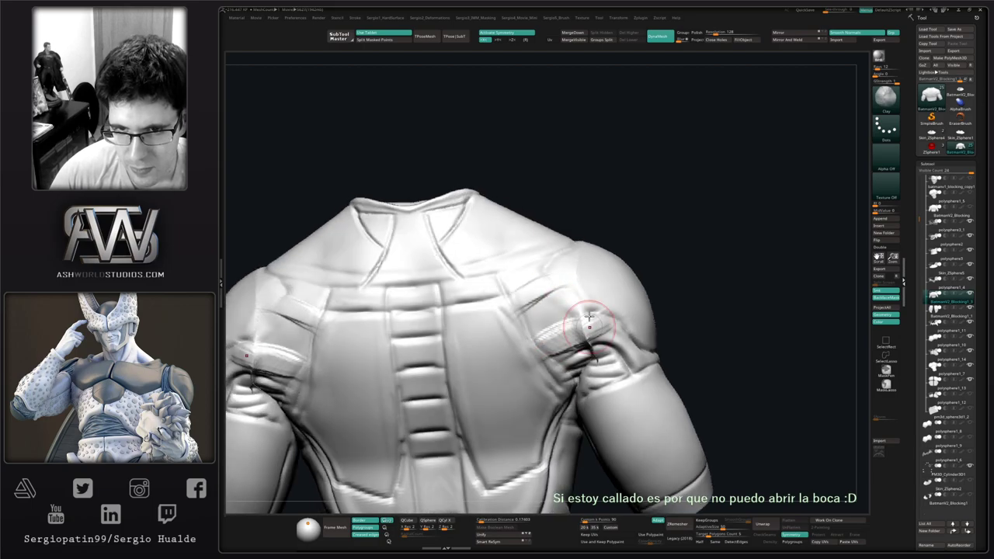
mouse_move(589, 316)
shift+mouse_down()
mouse_move(579, 342)
mouse_move(595, 333)
mouse_move(562, 344)
mouse_move(572, 288)
mouse_move(533, 339)
mouse_move(575, 365)
mouse_move(616, 356)
shift+mouse_up()
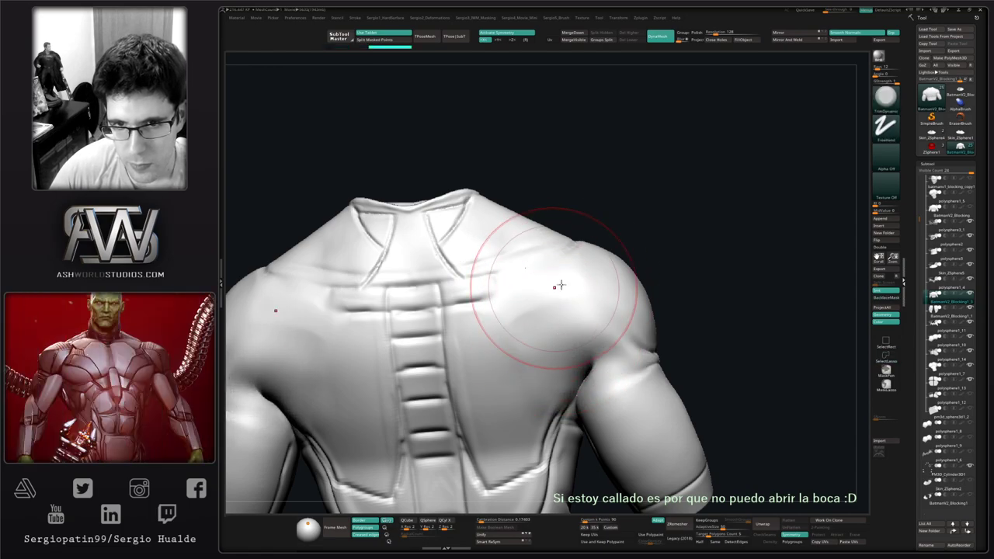
mouse_move(522, 323)
mouse_down()
mouse_move(565, 347)
mouse_move(597, 342)
mouse_move(586, 306)
mouse_move(513, 335)
mouse_move(568, 282)
mouse_move(543, 302)
mouse_move(558, 317)
mouse_up()
mouse_move(505, 317)
right_down()
mouse_move(509, 329)
mouse_move(538, 339)
right_up()
Smooth the shoulder blade area, reshape it with the Move brush and show the surrounding suit parts again.
key(b)
key(m)
key(v)
mouse_move(537, 332)
shift+mouse_down()
mouse_move(557, 321)
mouse_move(533, 344)
shift+mouse_up()
right_drag(568, 314, 549, 364)
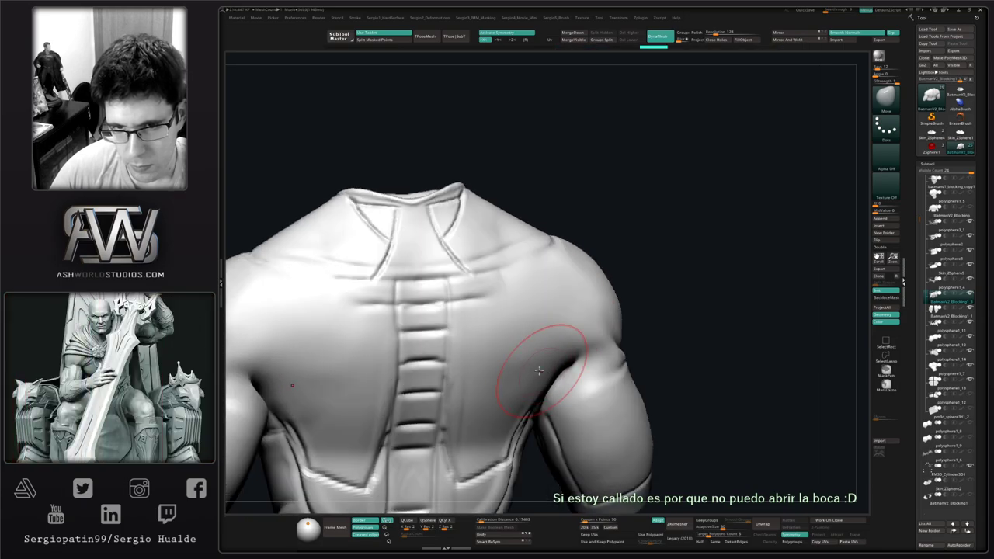
drag(539, 370, 563, 344)
key(alt+s)
mouse_move(563, 344)
right_down()
mouse_move(549, 315)
mouse_move(553, 347)
mouse_move(535, 344)
right_up()
Adjust the Move brush size and push the torso's shoulder blades in beneath the back armor panels.
key(s)
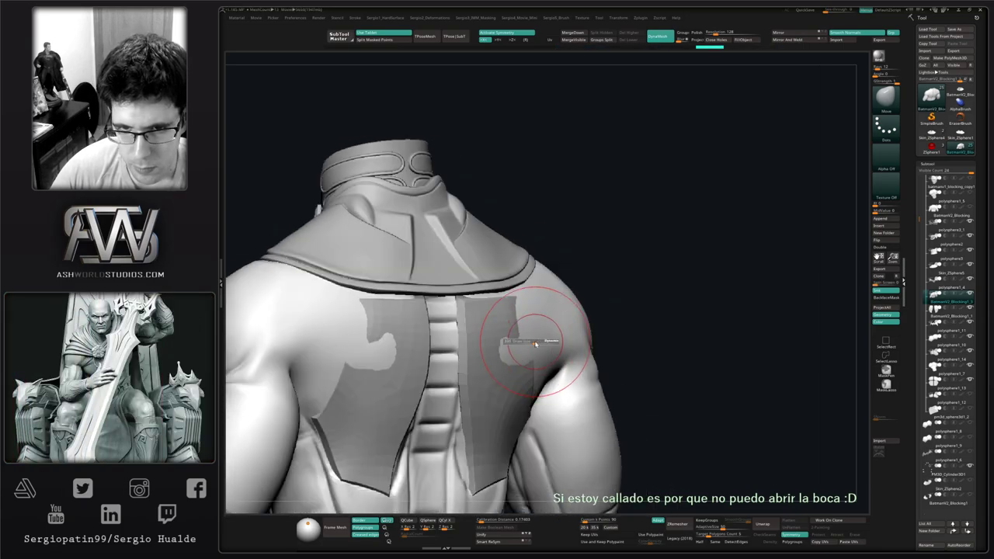
drag(535, 344, 530, 342)
mouse_move(536, 321)
right_down()
mouse_move(537, 337)
mouse_move(506, 373)
right_up()
right_drag(505, 331, 498, 327)
key(s)
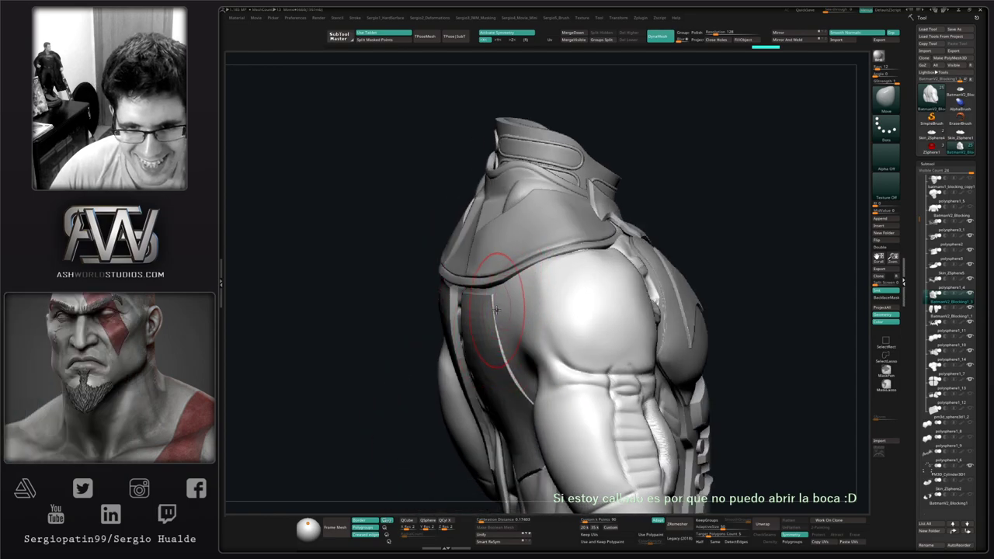
right_drag(510, 336, 520, 332)
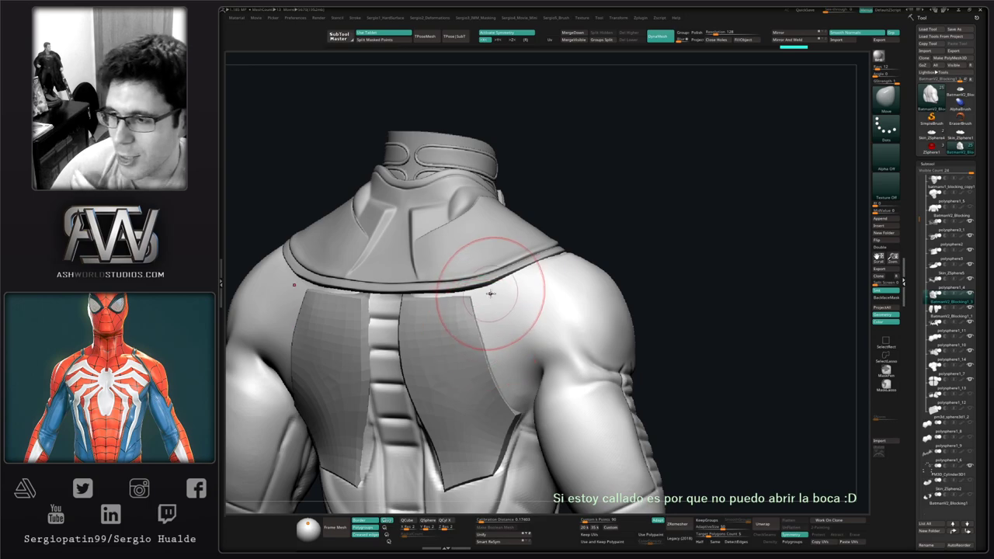
Carve a curved seam from the mantle's edge along the rear of the shoulder with the DamStandard brush.
mouse_move(508, 295)
right_down()
mouse_move(505, 282)
mouse_move(528, 334)
mouse_move(538, 313)
mouse_move(513, 329)
mouse_move(501, 309)
mouse_move(558, 288)
mouse_move(551, 281)
right_up()
key(b)
key(d)
key(s)
drag(591, 331, 540, 270)
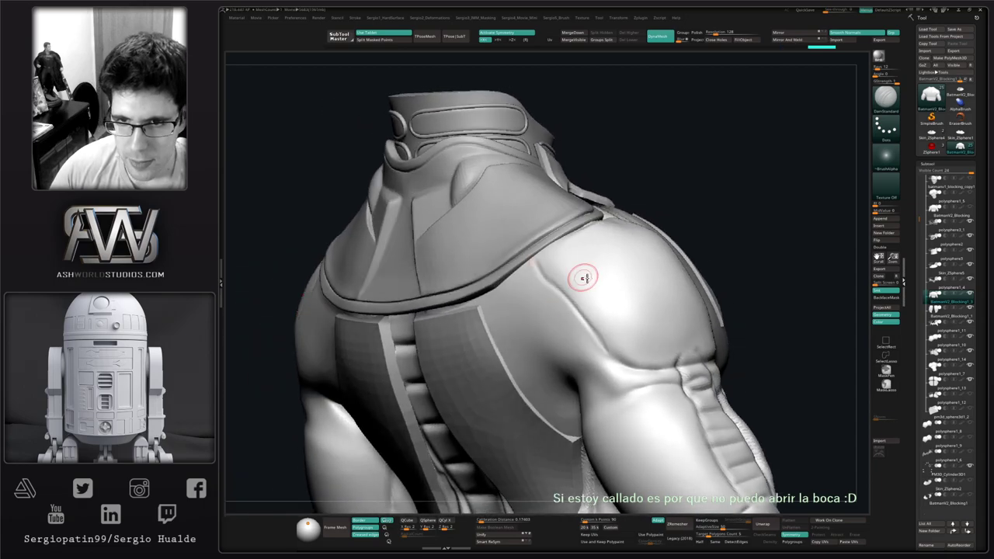
Fill and smooth the old folds between the front of the shoulder and the chest plate using Clay and Smooth.
mouse_move(611, 350)
right_down()
mouse_move(593, 302)
mouse_move(570, 331)
mouse_move(641, 310)
mouse_move(639, 298)
right_up()
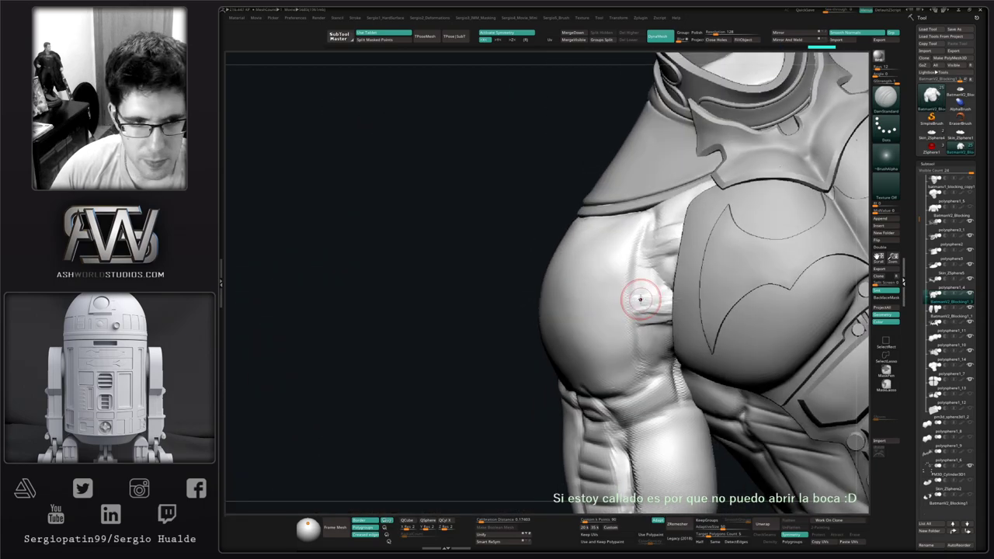
mouse_move(639, 298)
shift+mouse_down()
mouse_move(663, 299)
mouse_move(671, 255)
mouse_move(651, 289)
shift+mouse_up()
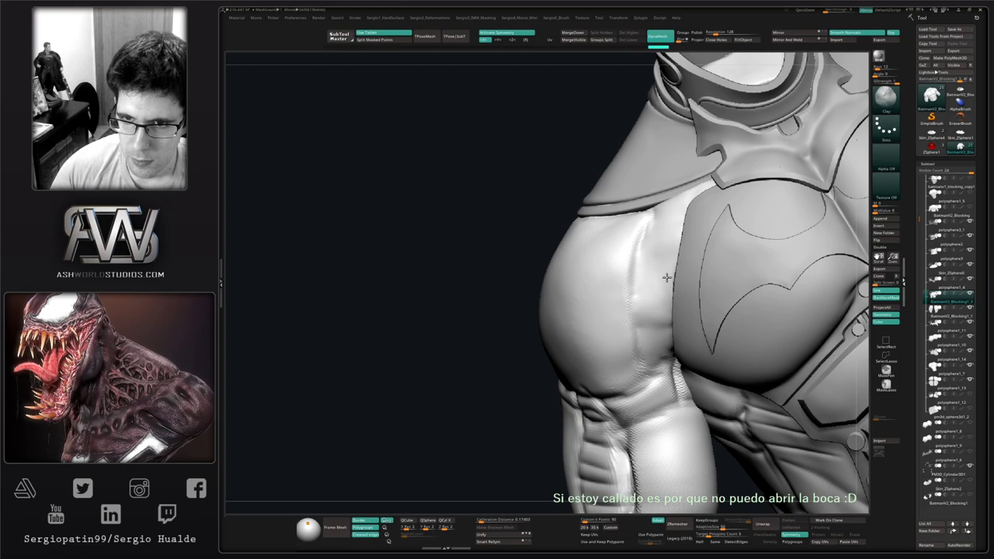
key(shift)
shift+drag(676, 298, 661, 331)
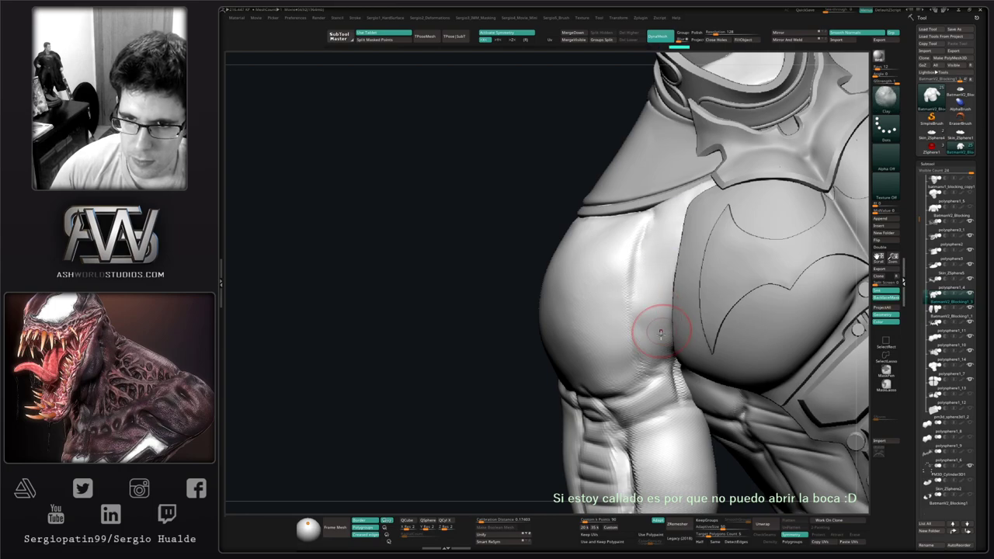
ctrl+right_drag(661, 331, 657, 272)
Carve a series of curved grooves between the back panels and the shoulders with the DamStandard brush.
mouse_move(544, 287)
right_down()
mouse_move(647, 302)
mouse_move(666, 325)
mouse_move(624, 300)
mouse_move(661, 310)
right_up()
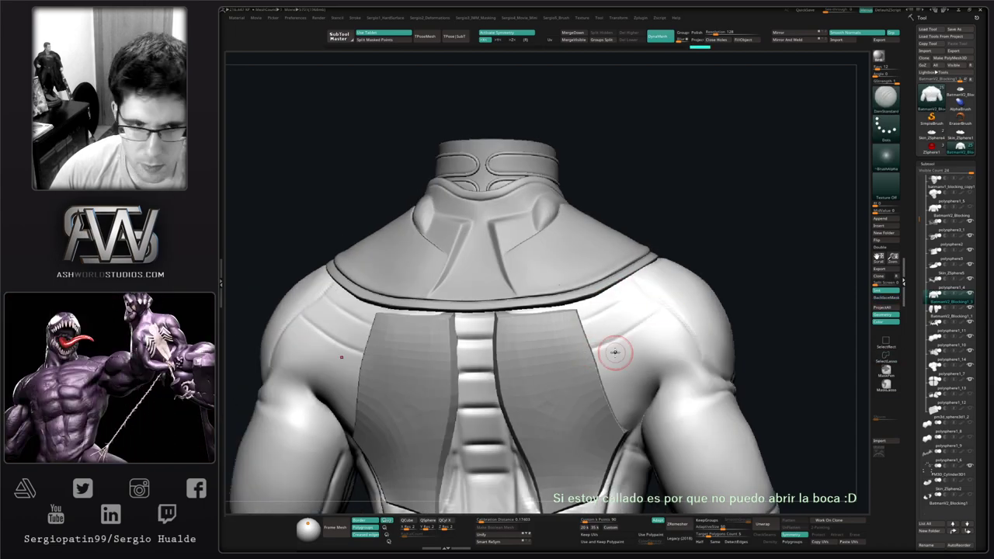
alt+right_drag(615, 344, 595, 315)
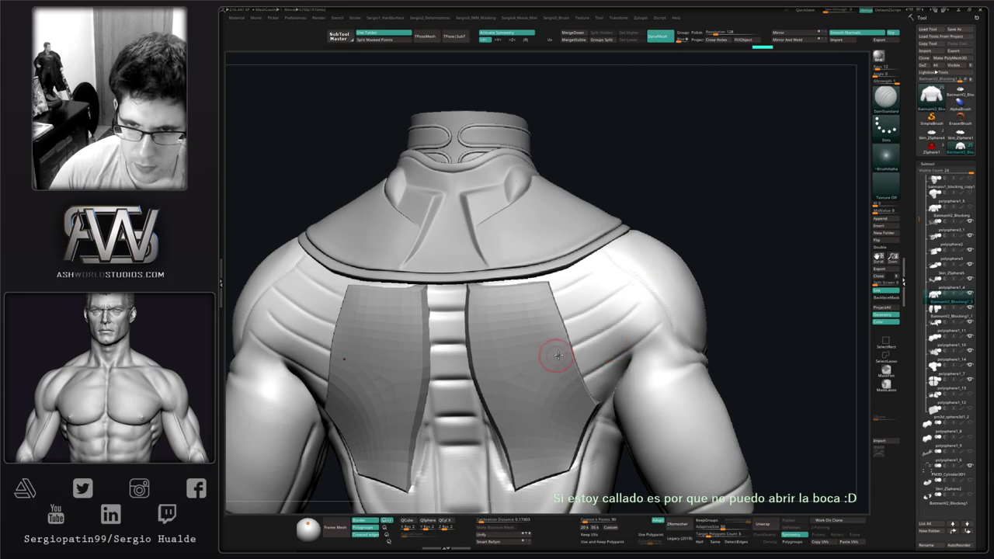
alt+right_drag(594, 330, 576, 326)
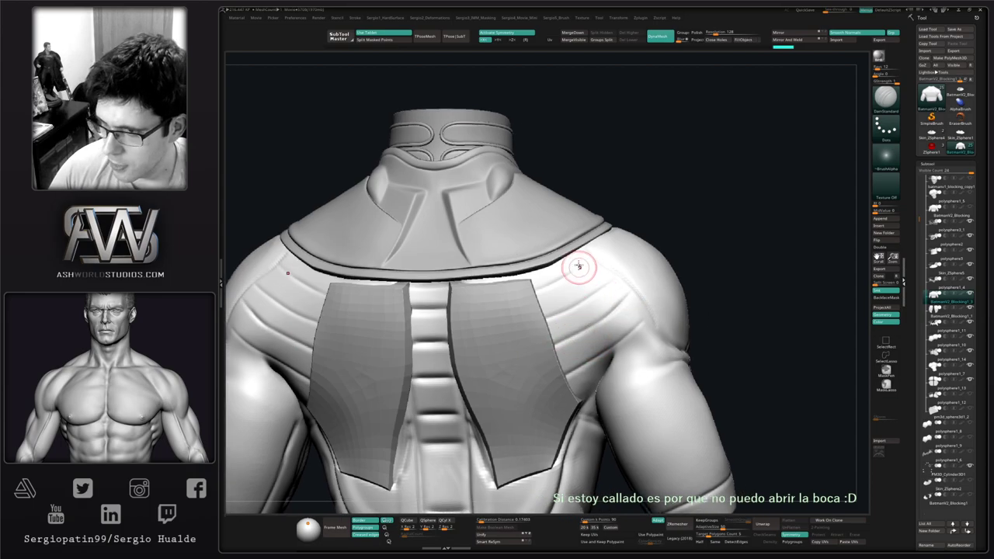
mouse_move(551, 272)
ctrl+right_down()
mouse_move(582, 337)
mouse_move(604, 300)
mouse_move(535, 334)
mouse_move(533, 268)
ctrl+right_up()
Carve short creases across the upper front shoulder beside the chest, checking their placement with the armor shown.
key(alt+s)
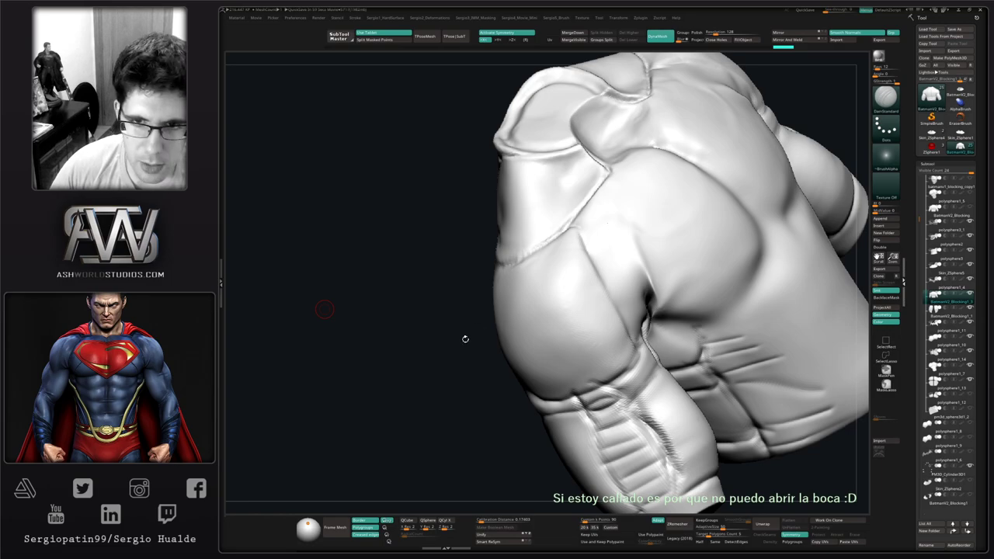
right_drag(466, 340, 486, 321)
key(alt+s)
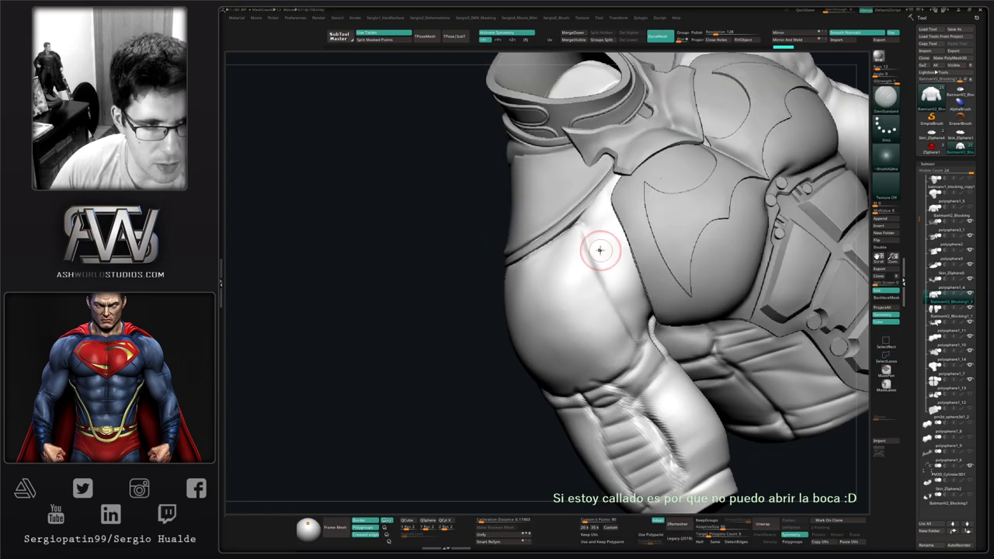
right_drag(600, 250, 609, 243)
drag(586, 234, 626, 221)
key(alt+s)
drag(594, 254, 619, 249)
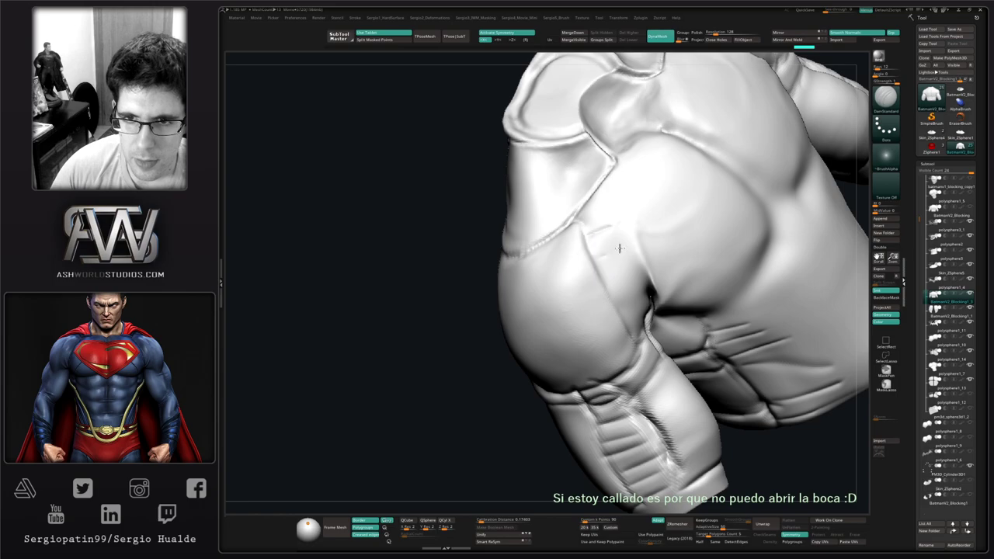
right_drag(644, 260, 626, 262)
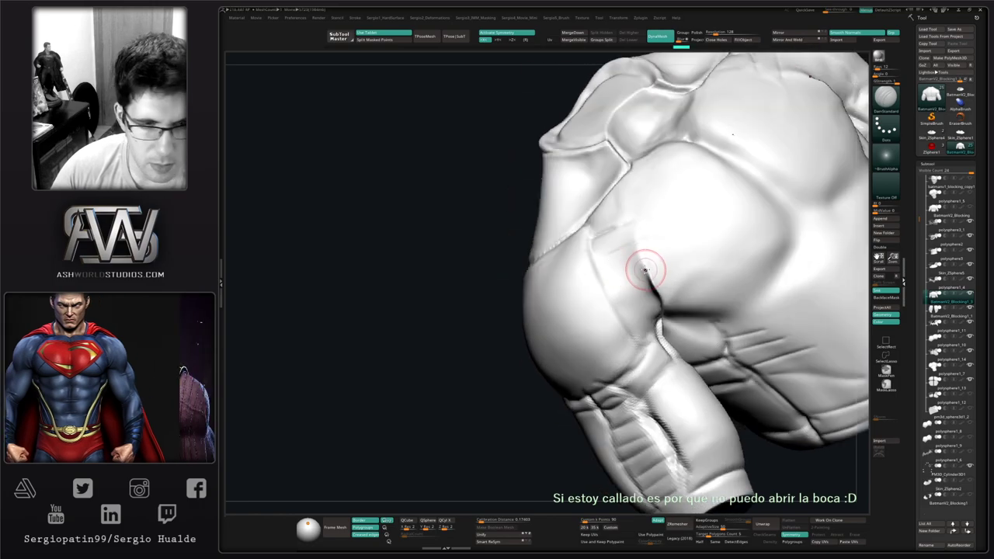
Carve further diagonal creases down the front of the shoulder toward the armpit.
key(alt+s)
key(alt+s)
mouse_move(646, 271)
mouse_down()
mouse_move(606, 302)
mouse_move(624, 332)
mouse_up()
drag(657, 301, 626, 332)
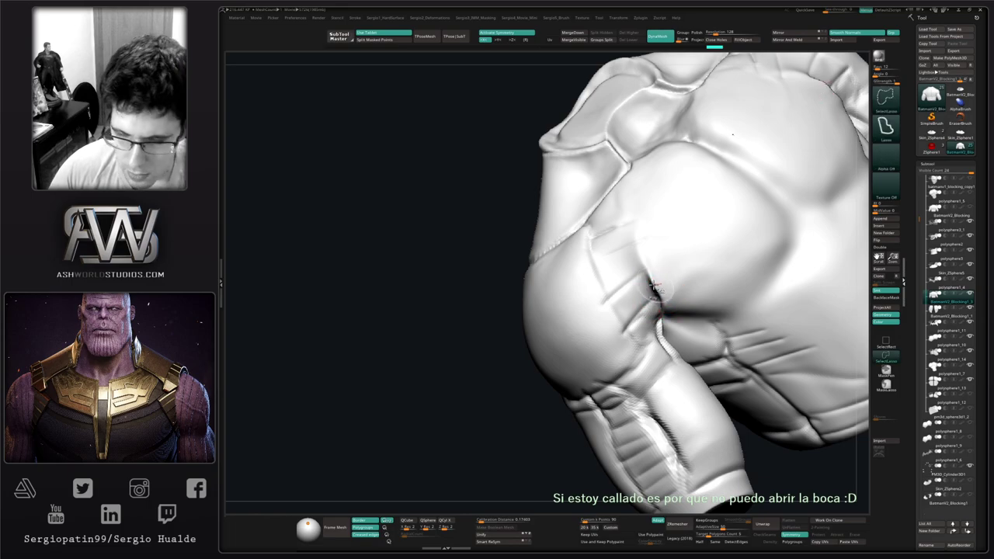
Refine the creases around the front armpit with the Clay and TrimDynamic brushes and smooth the transitions.
key(ctrl+shift+t)
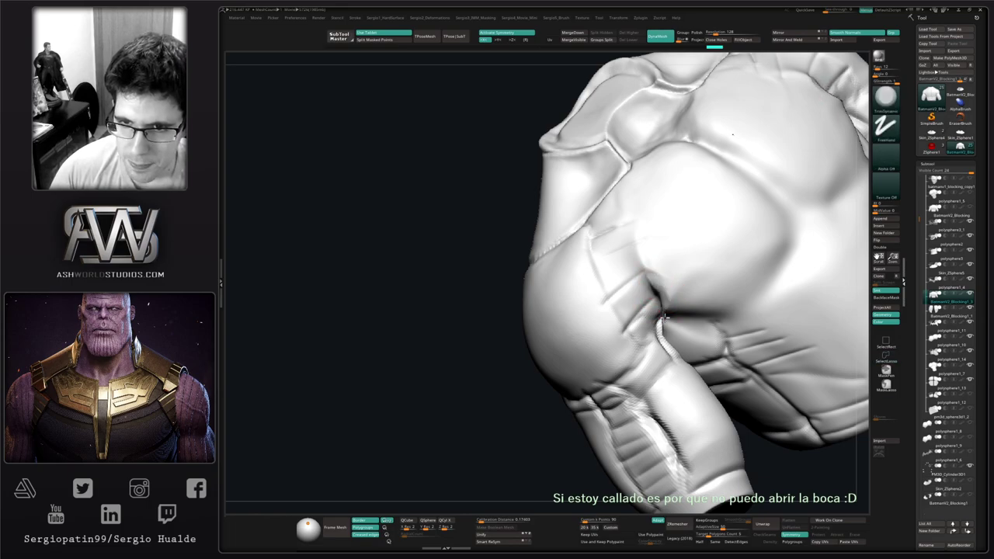
key(b)
key(c)
key(l)
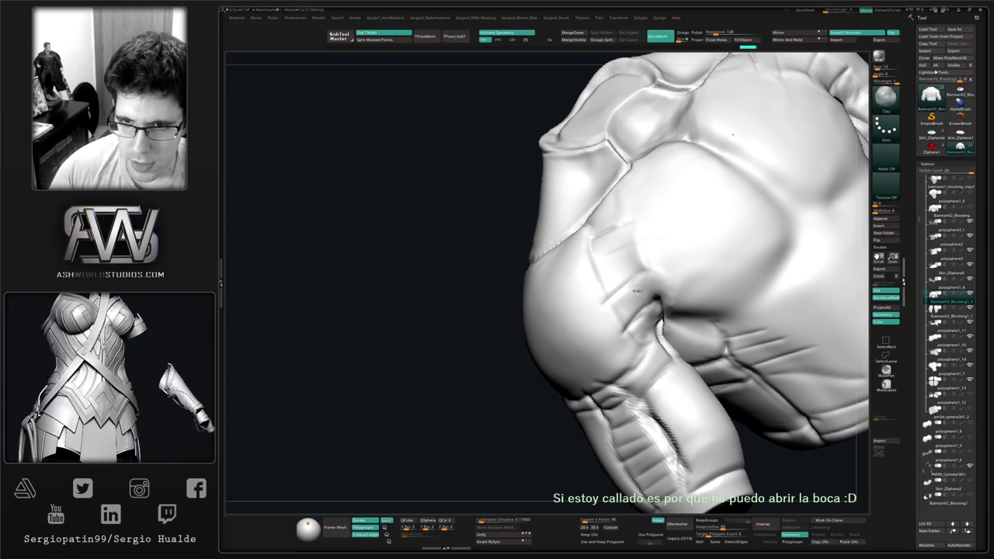
mouse_move(635, 310)
right_down()
mouse_move(649, 332)
mouse_move(654, 318)
right_up()
shift+drag(631, 301, 642, 299)
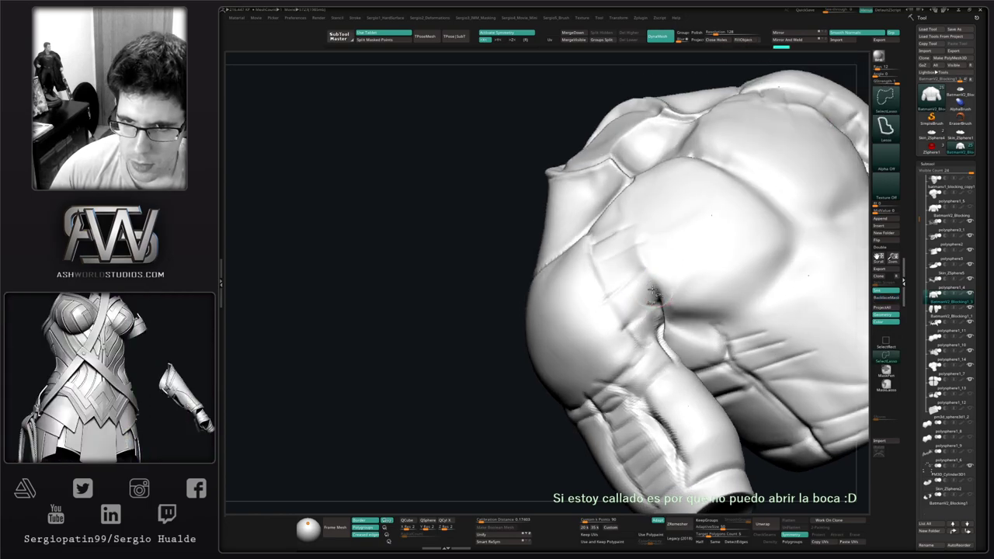
key(ctrl+shift+t)
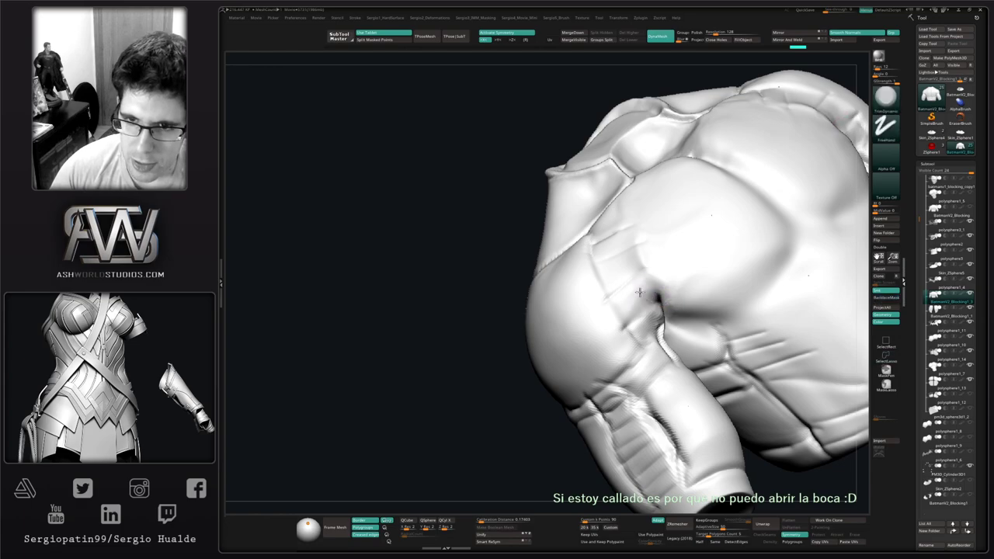
drag(643, 294, 656, 289)
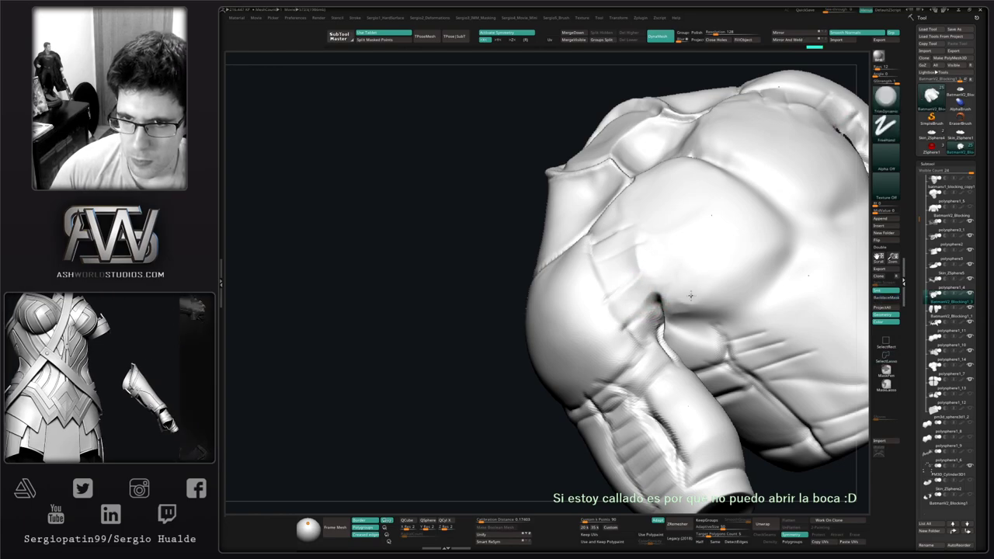
mouse_move(689, 295)
ctrl+right_down()
mouse_move(653, 273)
mouse_move(655, 295)
ctrl+right_up()
drag(655, 295, 643, 303)
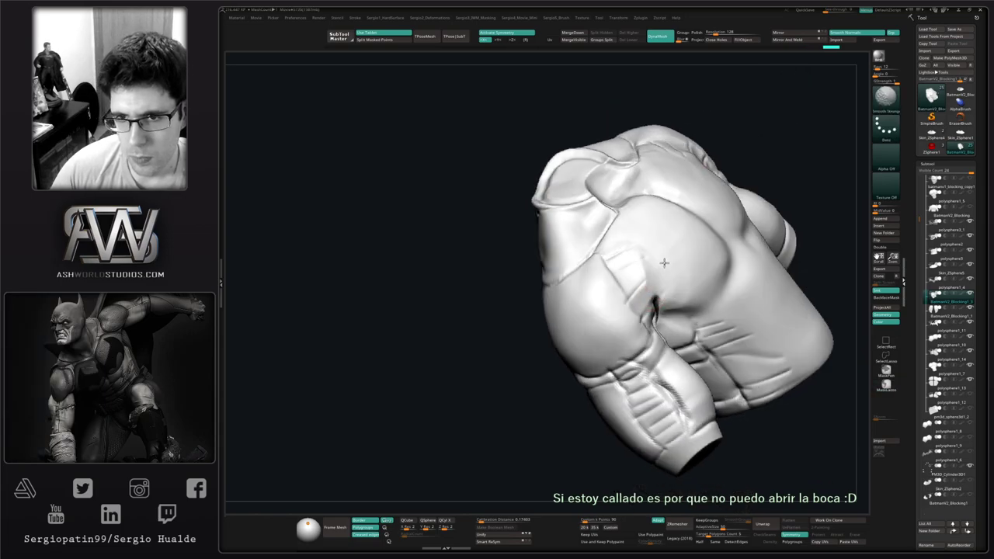
Draw four Topology brush curves along the carved diagonal grooves on the back of the shoulder.
mouse_move(680, 272)
right_down()
mouse_move(673, 295)
mouse_move(619, 297)
mouse_move(640, 350)
mouse_move(597, 318)
right_up()
key(5)
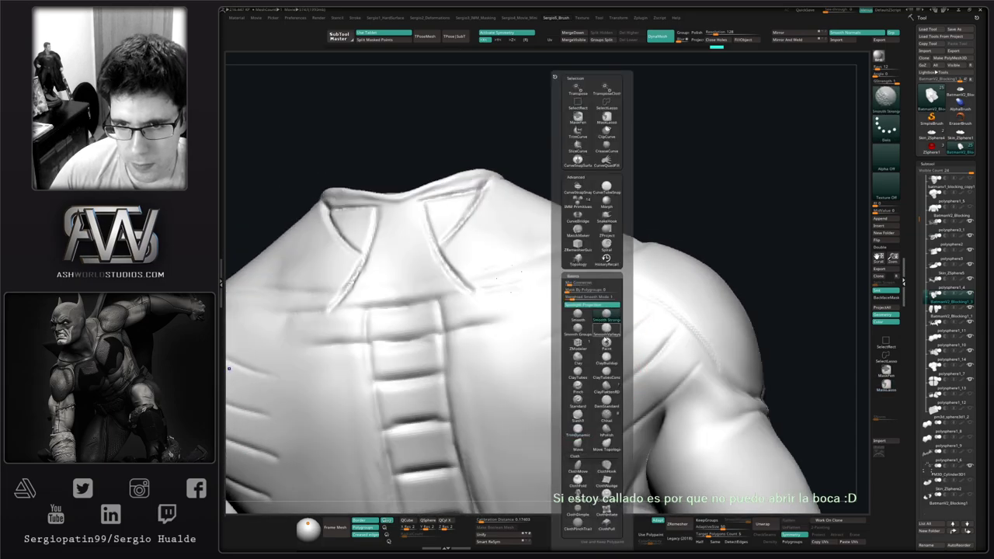
click(578, 260)
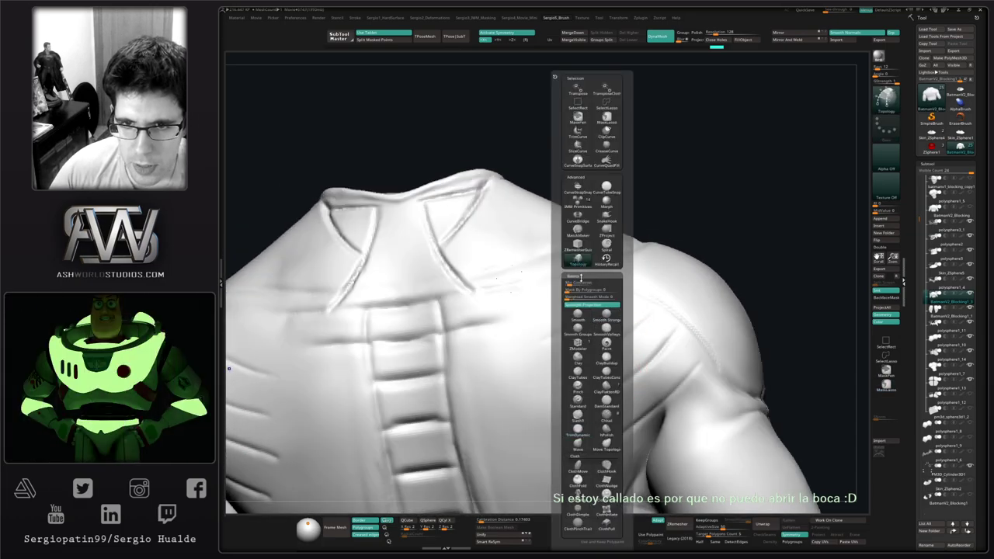
right_drag(572, 328, 625, 285)
drag(601, 307, 520, 344)
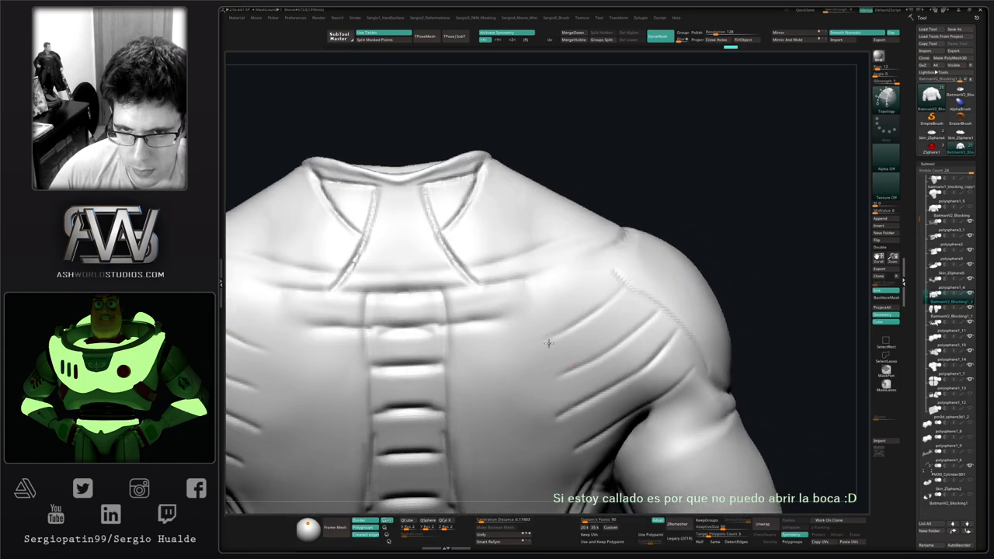
right_drag(550, 343, 594, 333)
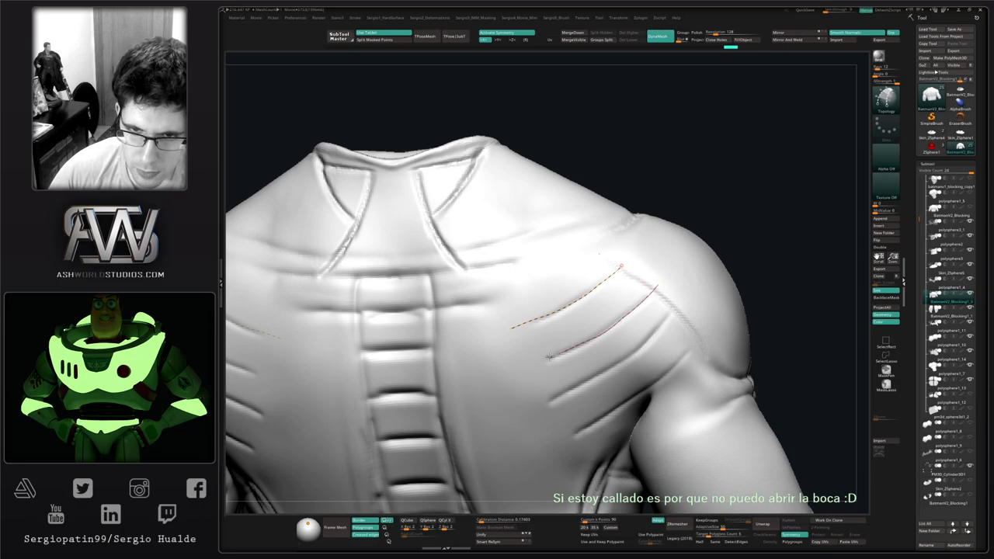
right_drag(649, 334, 677, 306)
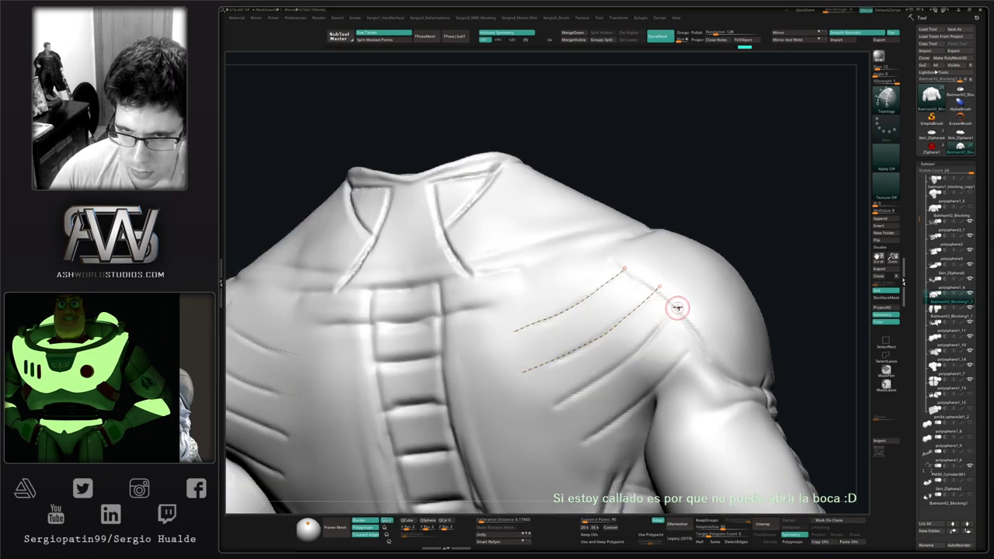
drag(677, 306, 637, 352)
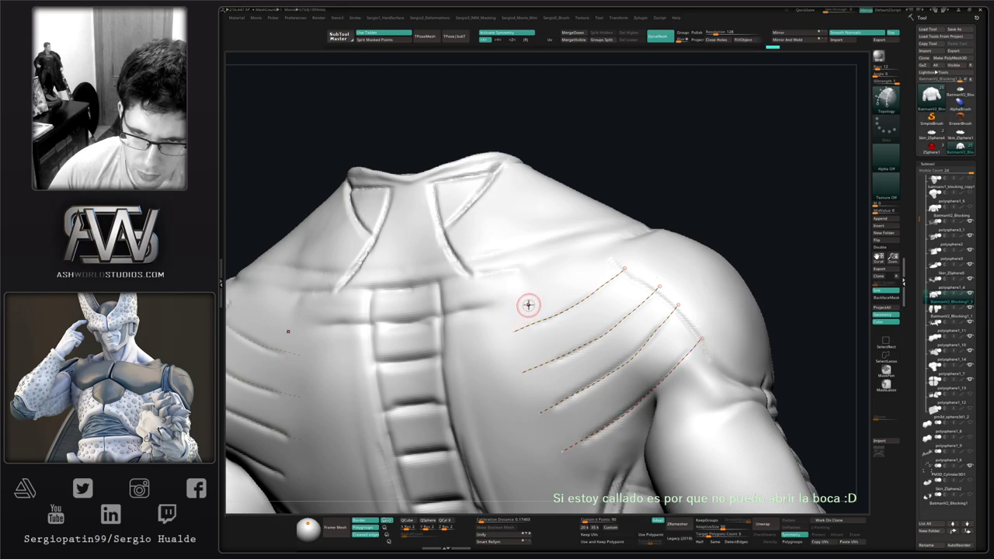
Cross the back-shoulder curves with further topology curves to form a grid of quads four wide and three high.
drag(554, 297, 622, 426)
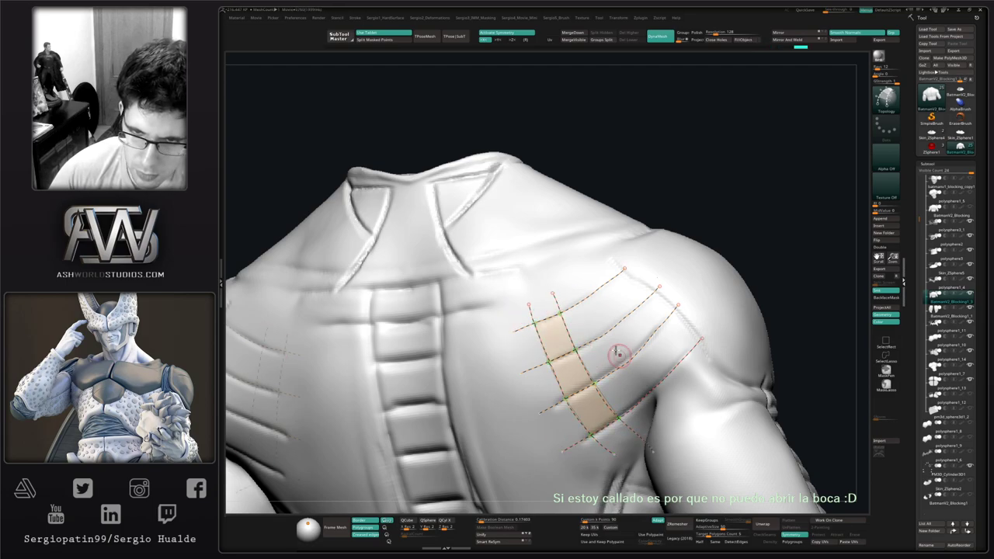
drag(591, 315, 668, 422)
drag(599, 287, 697, 414)
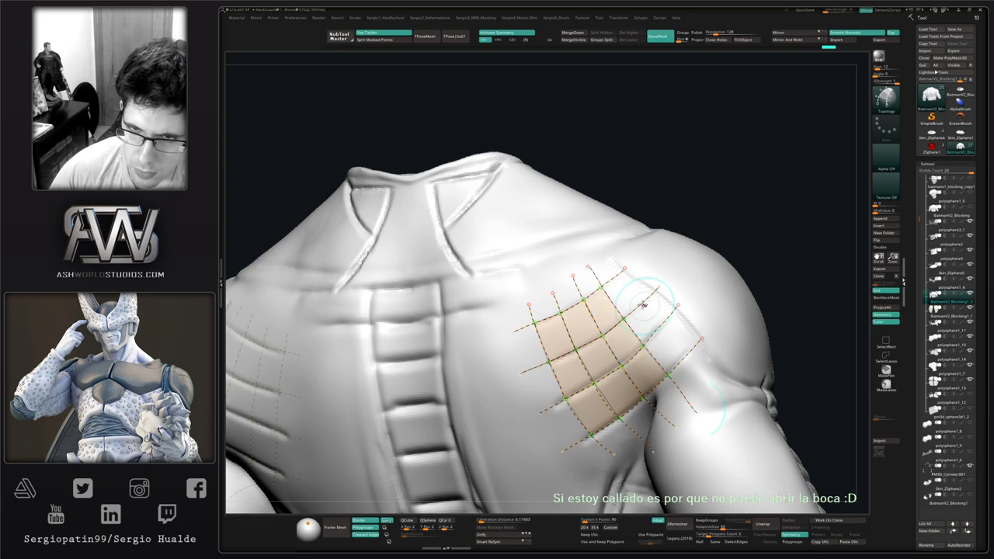
drag(612, 268, 701, 395)
key(ctrl+z)
drag(608, 264, 622, 273)
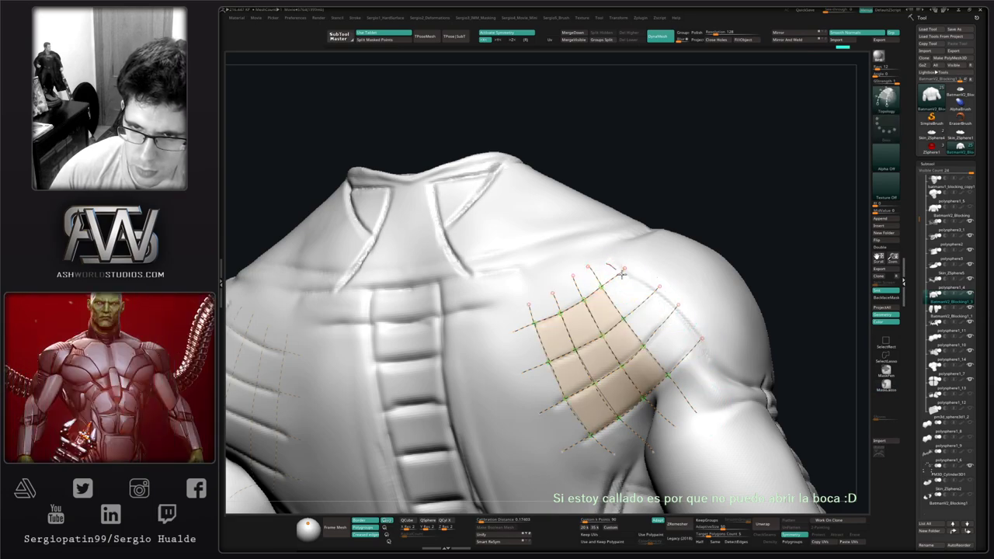
drag(720, 386, 721, 388)
Draw topology curves along the creases on the front of the shoulder down to the armpit.
mouse_move(699, 340)
right_down()
mouse_move(606, 379)
mouse_move(588, 367)
mouse_move(610, 386)
mouse_move(669, 334)
mouse_move(644, 284)
right_up()
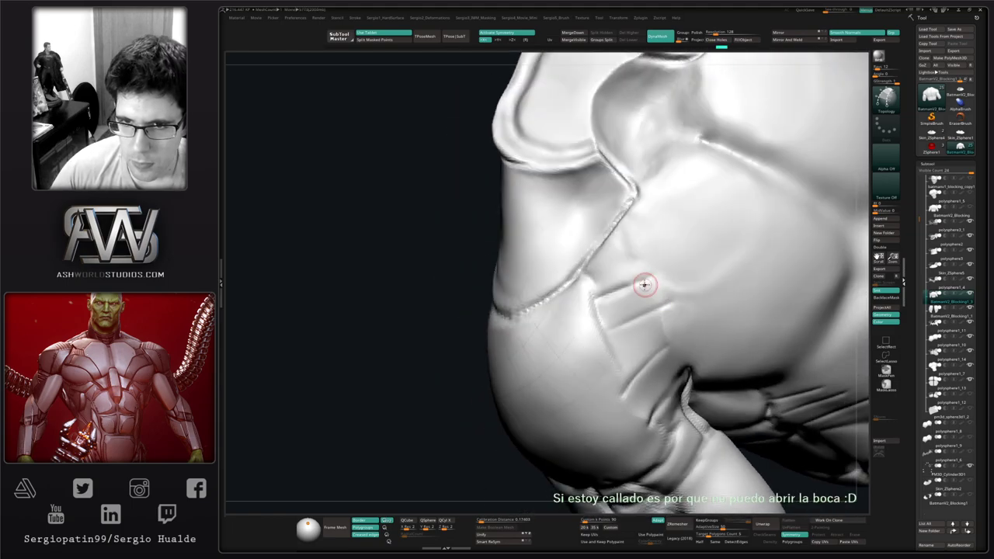
drag(651, 282, 553, 314)
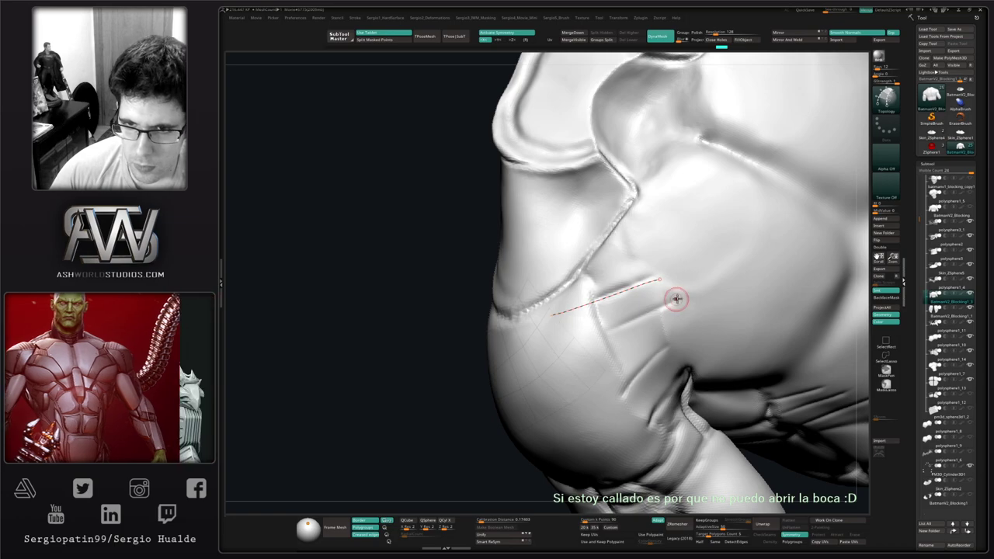
drag(684, 294, 559, 344)
right_drag(608, 320, 668, 302)
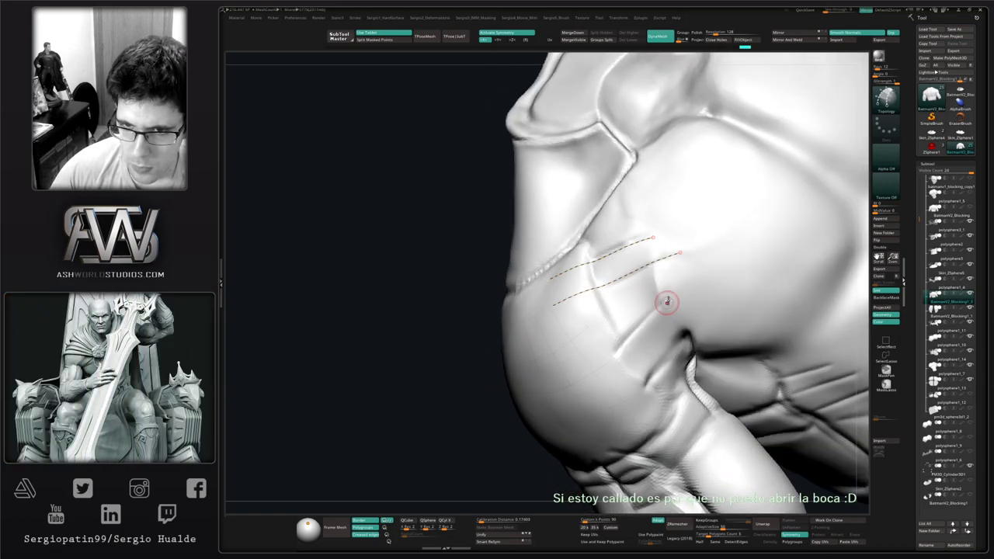
drag(608, 370, 604, 375)
right_drag(605, 374, 672, 337)
drag(659, 358, 622, 404)
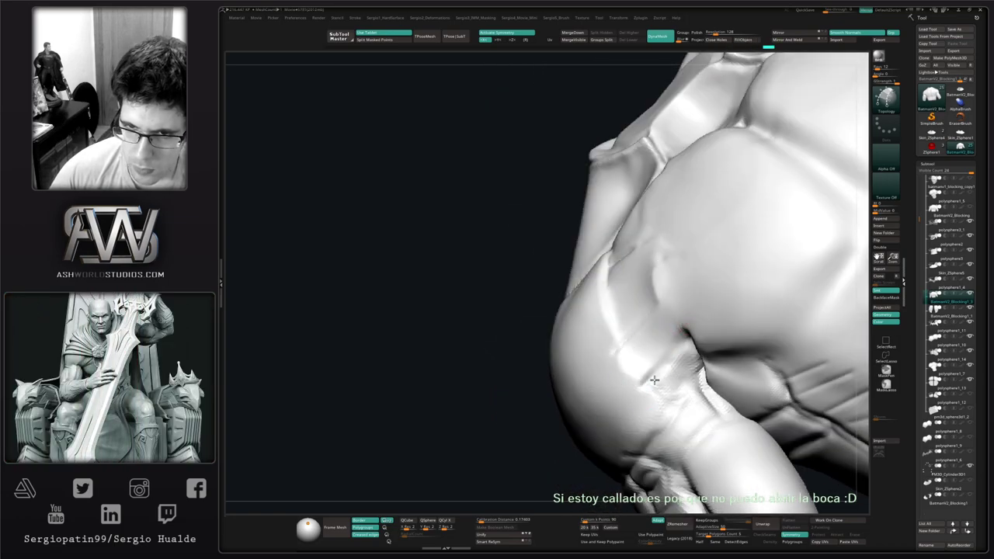
Cross the front-shoulder curves into two separate strips of quads, trimming the loose ends and the curve linking them.
right_drag(621, 404, 661, 323)
drag(692, 364, 694, 365)
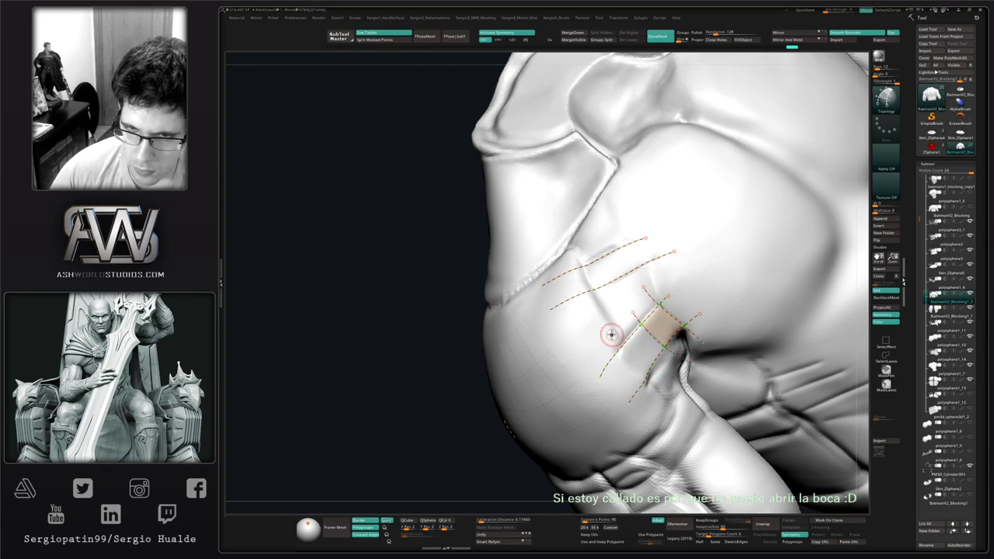
drag(627, 217, 668, 280)
mouse_move(616, 244)
mouse_down()
mouse_move(626, 256)
mouse_move(600, 276)
mouse_up()
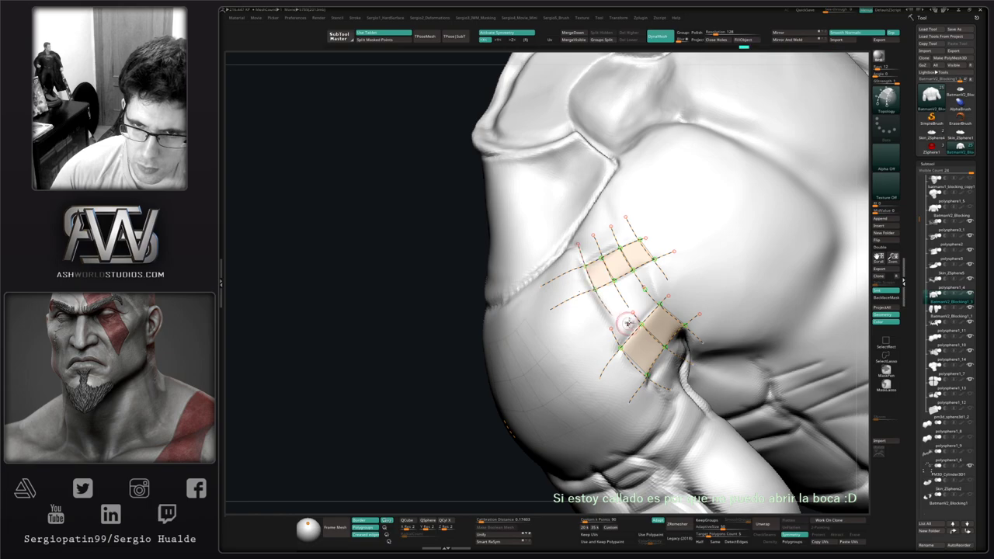
alt+click(703, 268)
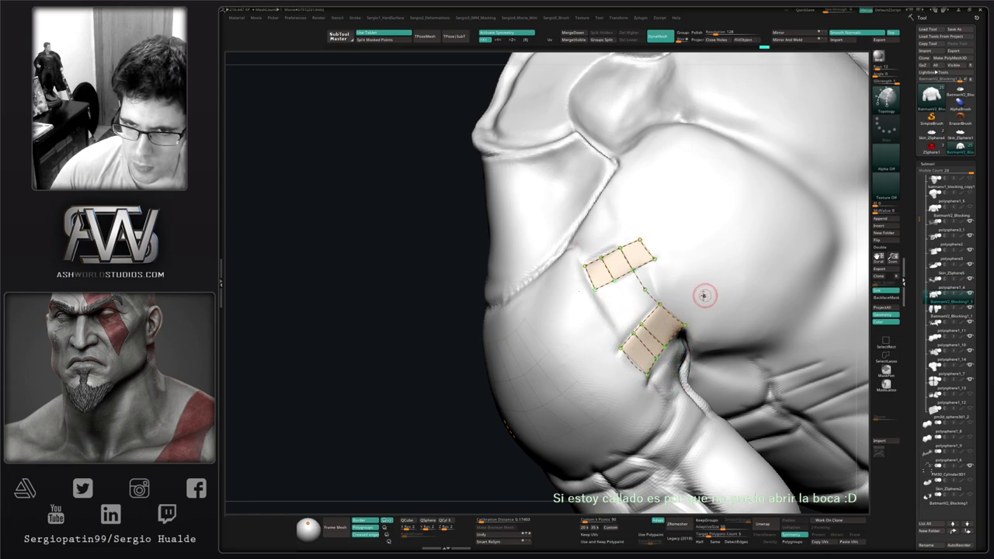
alt+drag(658, 281, 612, 310)
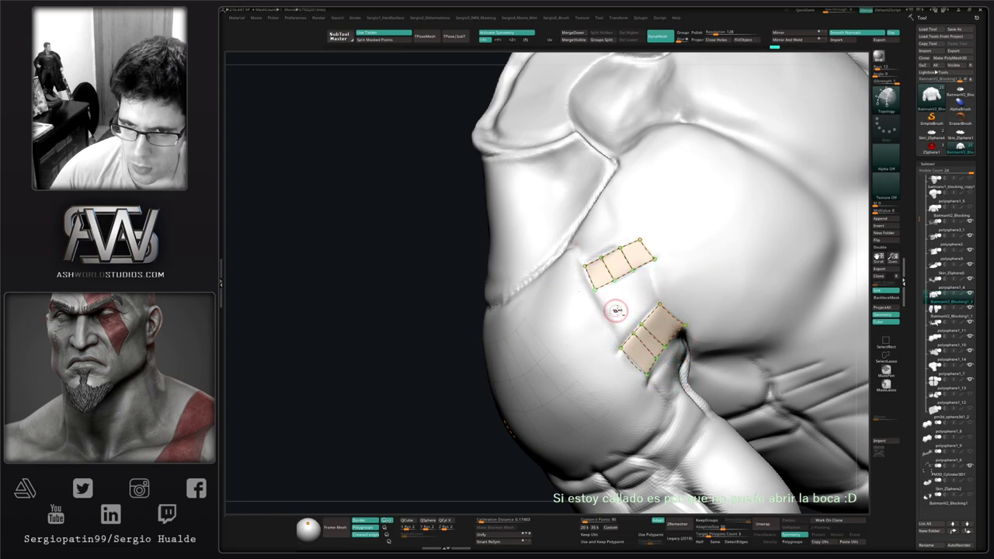
Generate the mesh from the topology curves, split it from the torso with Split Masked Points and select the new subtool.
click(718, 270)
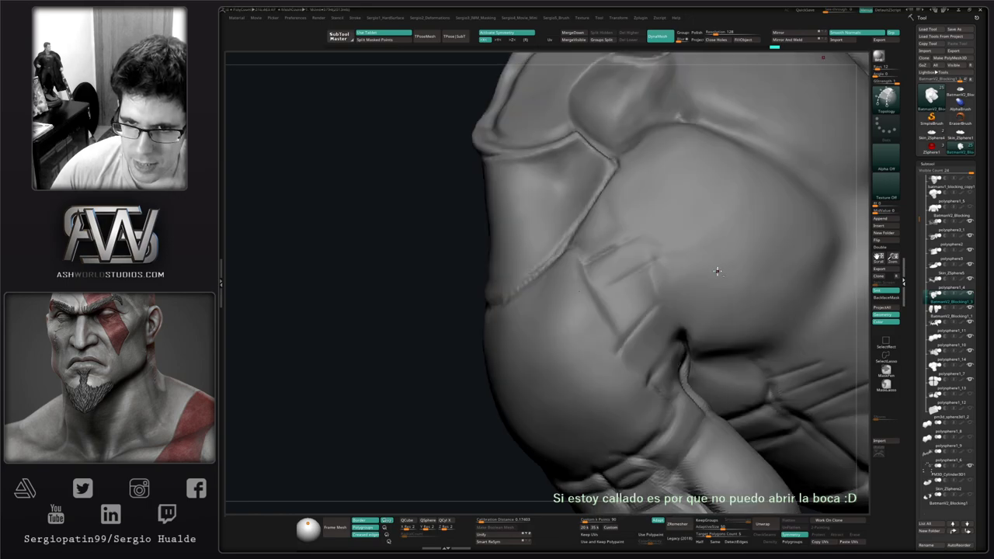
right_drag(711, 282, 705, 280)
key(ctrl+z)
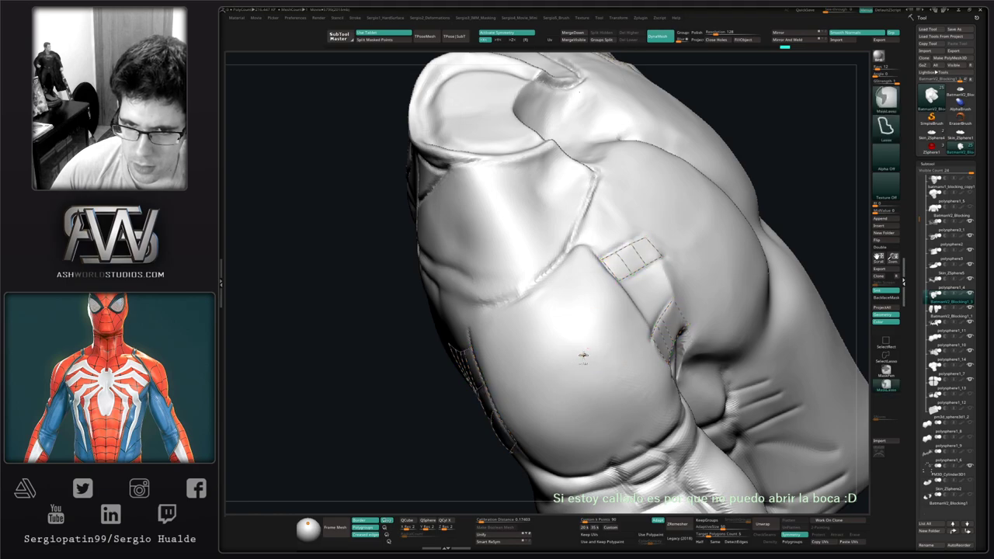
click(587, 346)
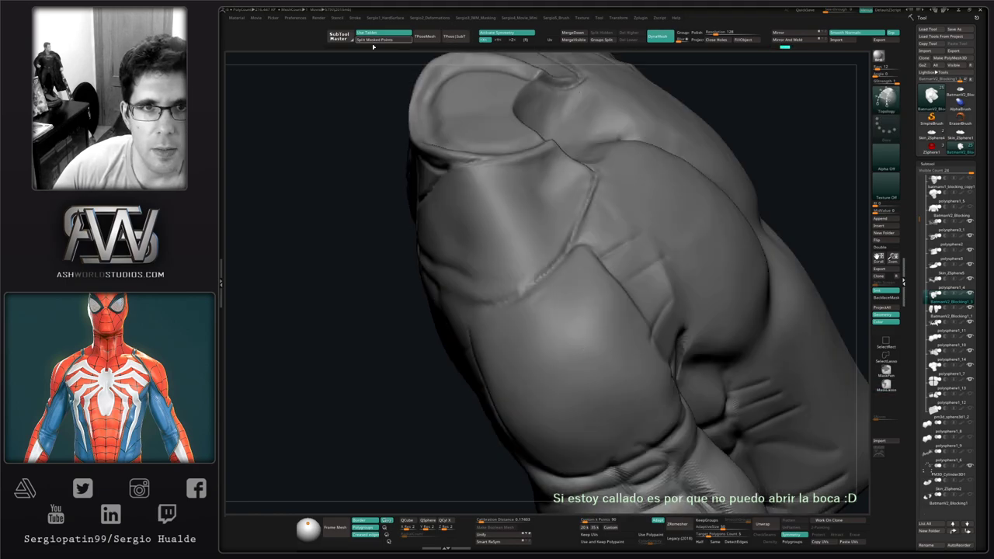
ctrl+click(362, 100)
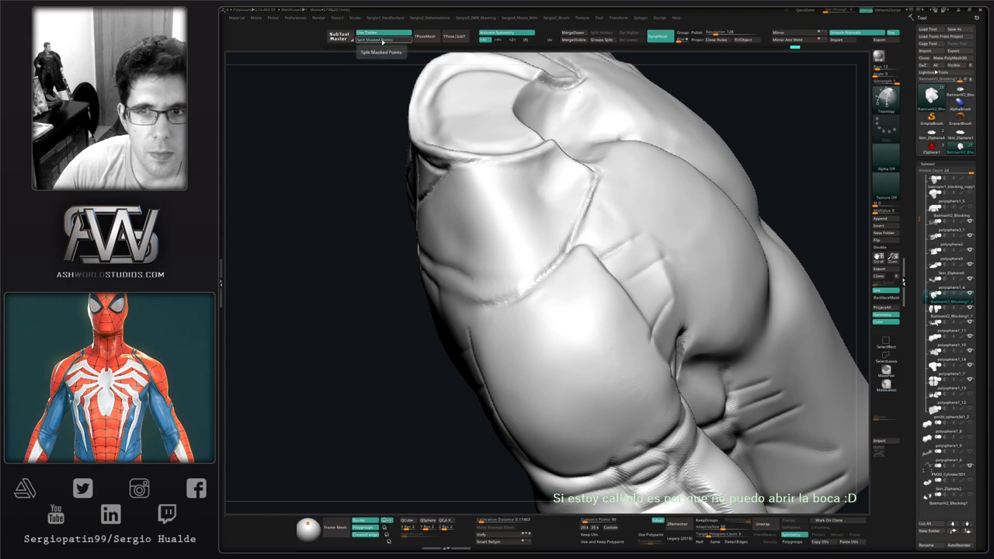
click(381, 41)
click(940, 314)
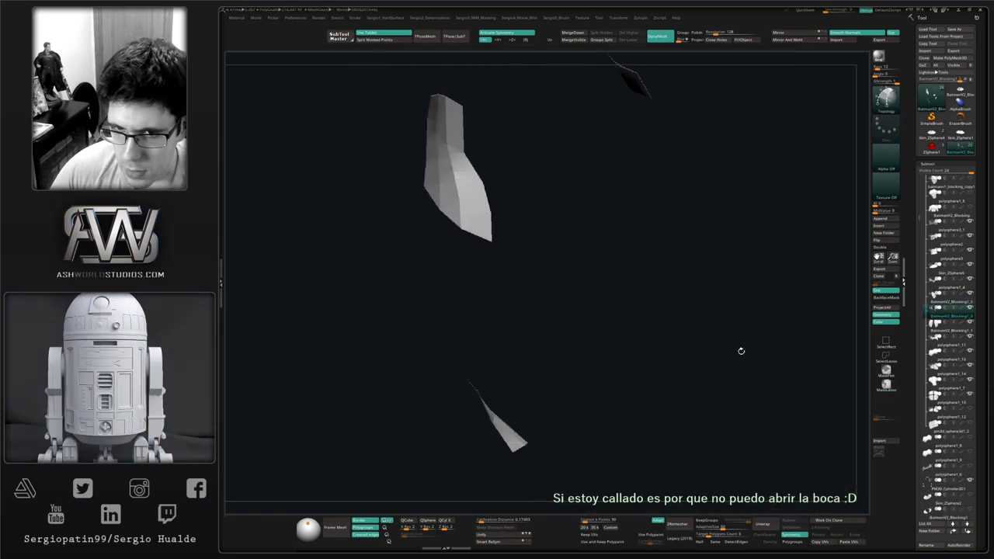
Flip the normals of the new shoulder patches and check their position against the torso and armor.
ctrl+right_drag(592, 351, 598, 335)
drag(598, 335, 586, 343)
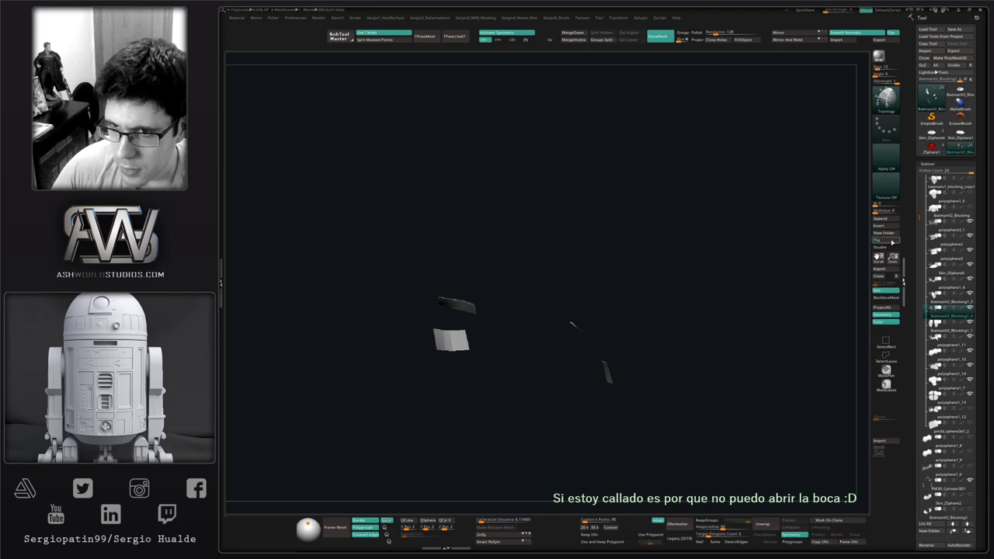
click(891, 243)
drag(619, 364, 619, 350)
key(shift+s)
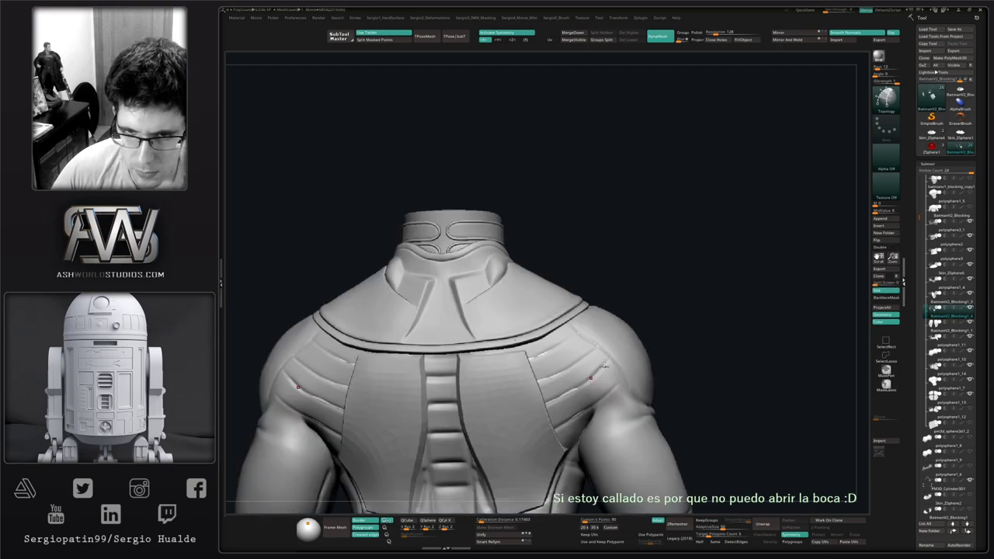
key(shift+s)
alt+right_drag(605, 367, 619, 411)
key(shift+f)
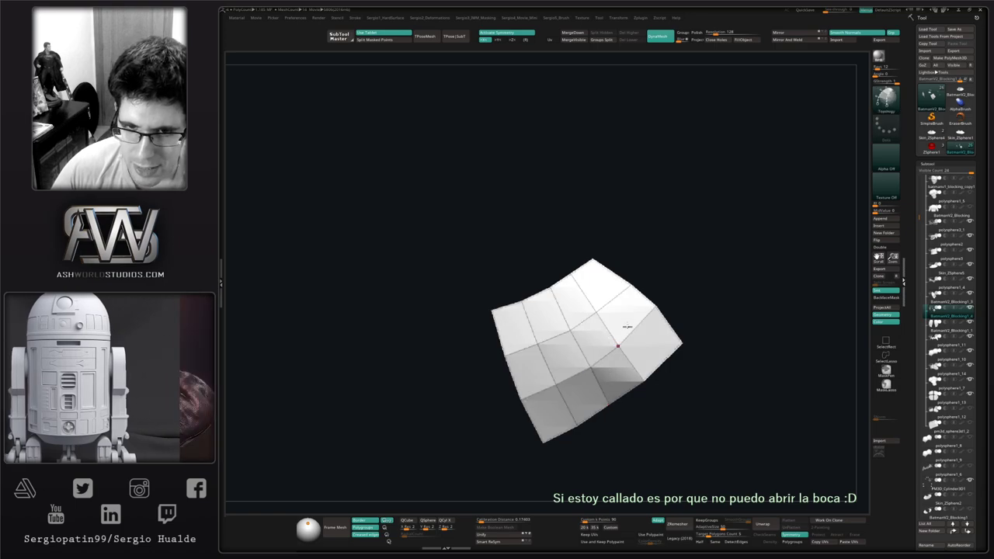
Try a ZModeler polygon action with the Polyloop target on the middle row of the back-shoulder patch.
right_drag(628, 328, 604, 339)
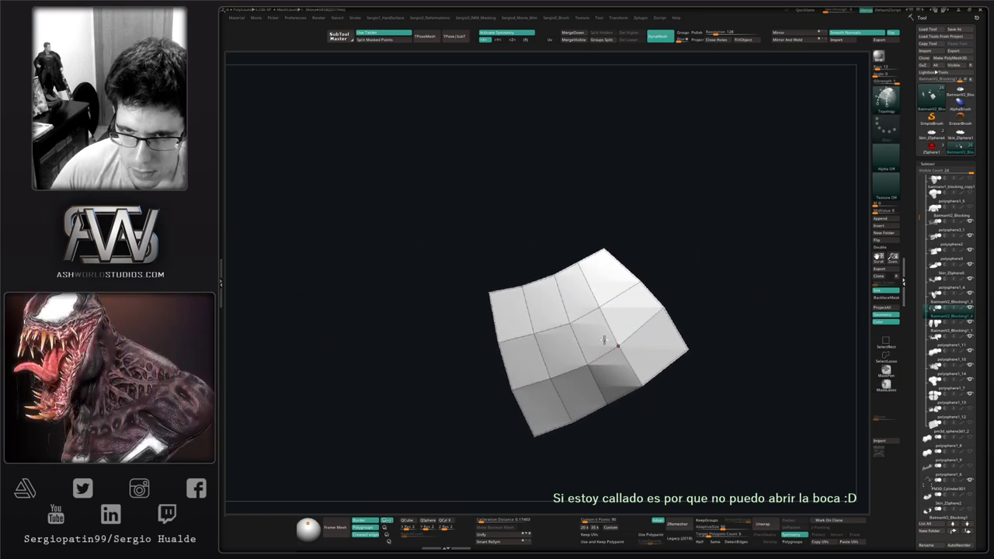
key(b)
key(z)
key(m)
key(space)
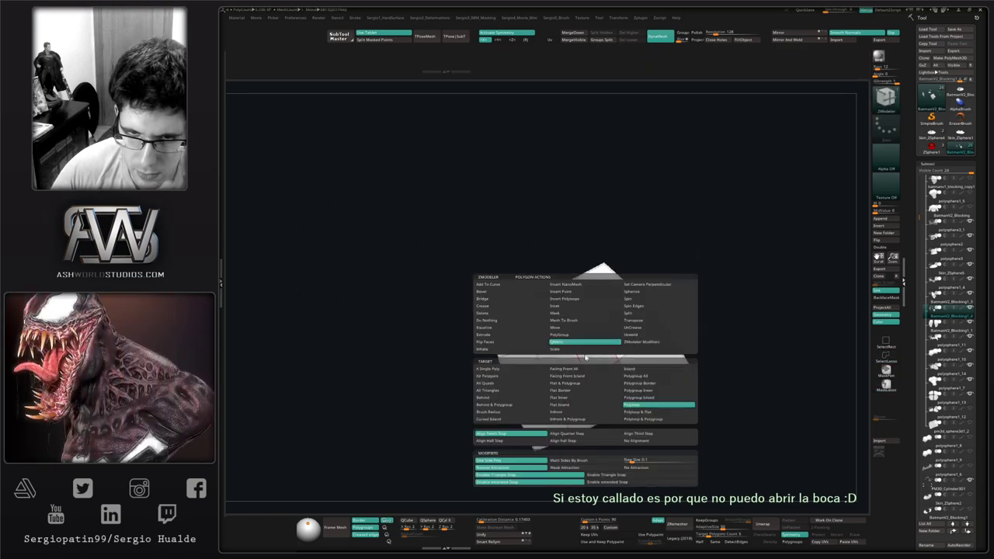
click(658, 404)
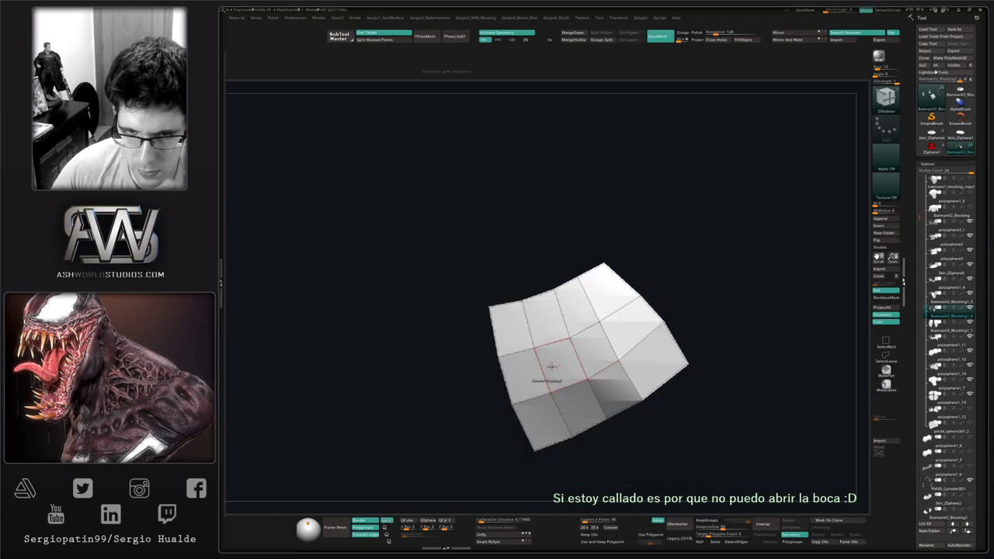
click(554, 369)
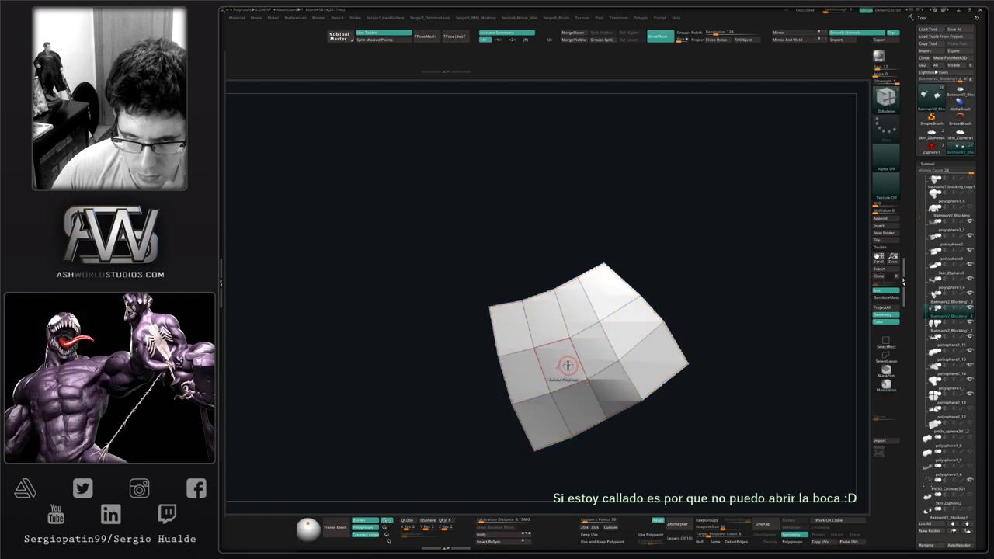
click(570, 362)
Hide the middle row of polygons in the back-shoulder patches with a selection and delete the hidden geometry.
right_drag(568, 369, 554, 363)
mouse_move(460, 371)
ctrl+shift+mouse_down()
mouse_move(521, 390)
mouse_move(668, 288)
mouse_move(525, 346)
ctrl+shift+mouse_up()
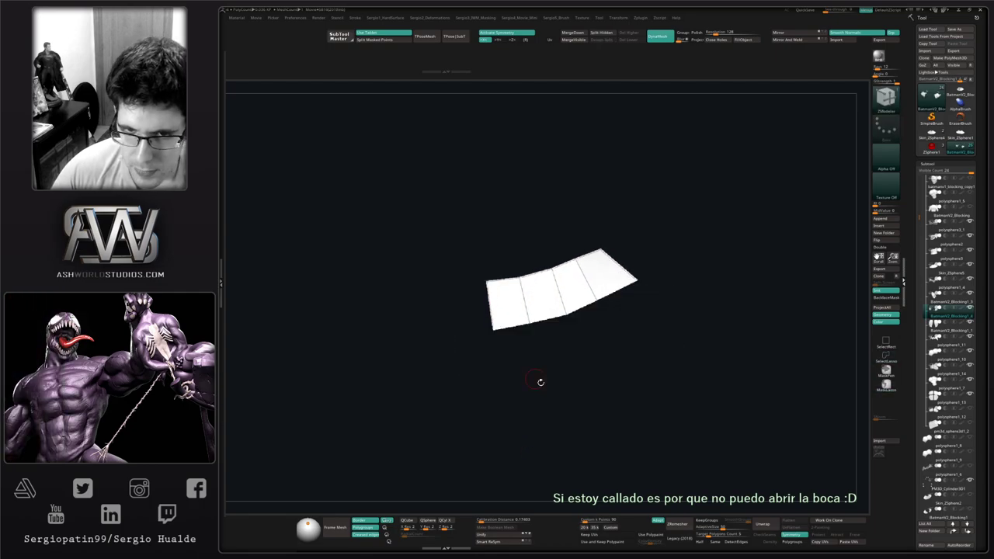
drag(541, 382, 611, 333)
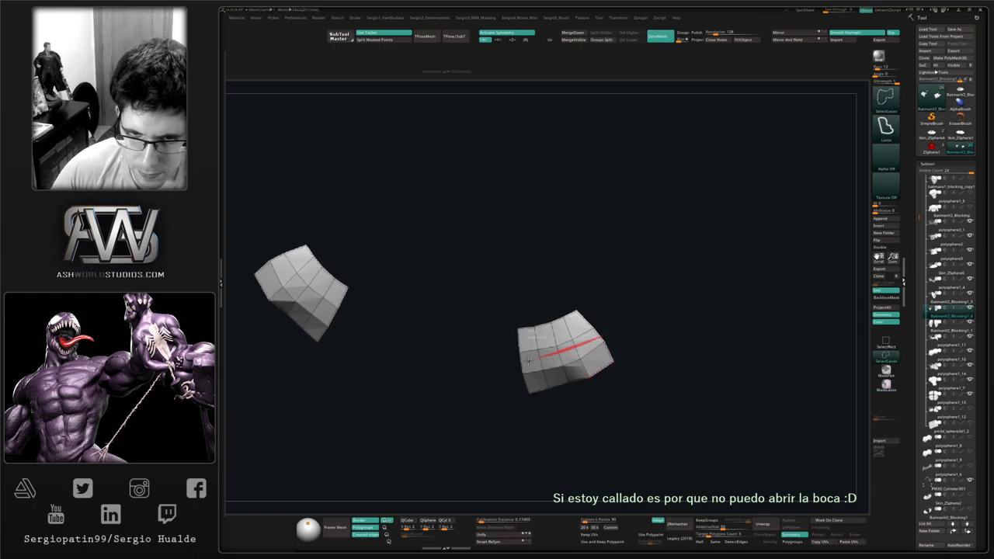
drag(529, 359, 607, 417)
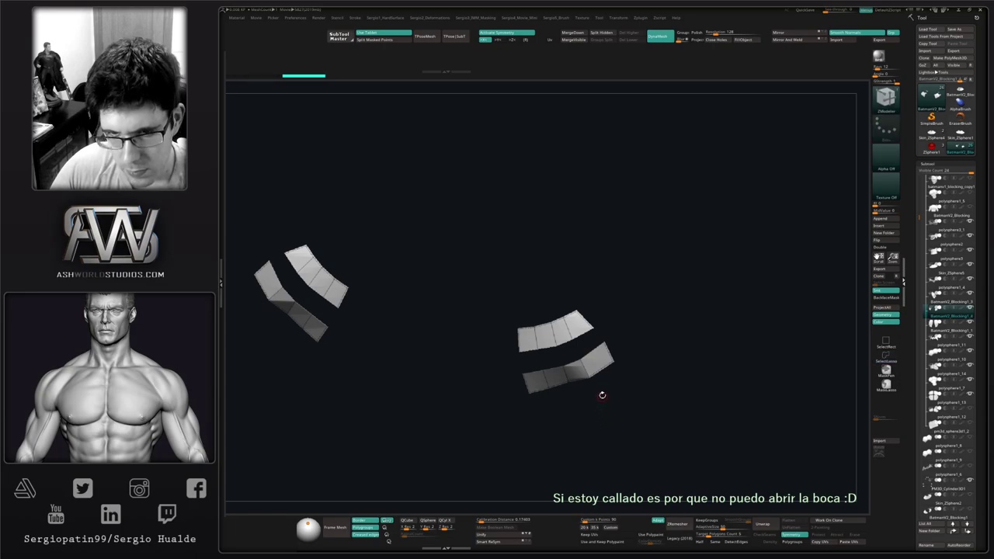
key(Delete)
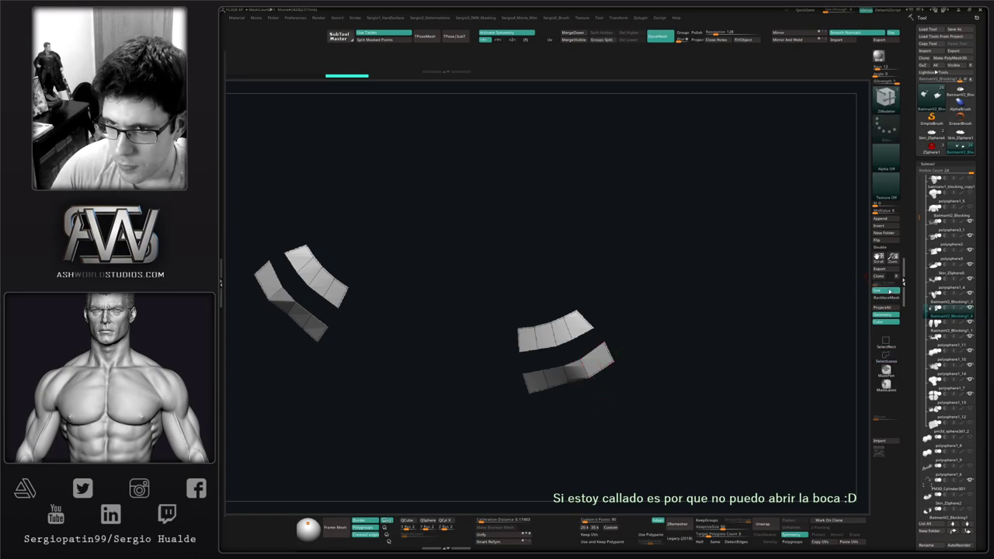
Turn on Double display with polyframes for the strips and apply Mirror And Weld.
click(891, 250)
mouse_move(606, 350)
alt+mouse_down()
mouse_move(610, 391)
mouse_move(599, 390)
mouse_move(608, 388)
alt+mouse_up()
key(shift+f)
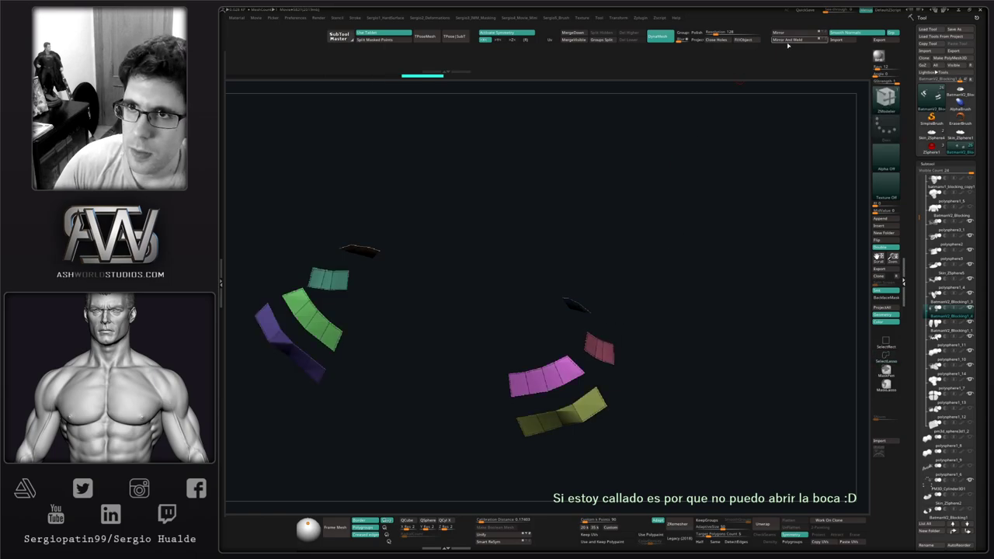
click(788, 42)
Fit the back-shoulder strips to the suit's grooves using the Move brush.
mouse_move(568, 384)
mouse_down()
mouse_move(581, 425)
mouse_move(569, 420)
mouse_up()
key(b)
key(m)
key(v)
key(s)
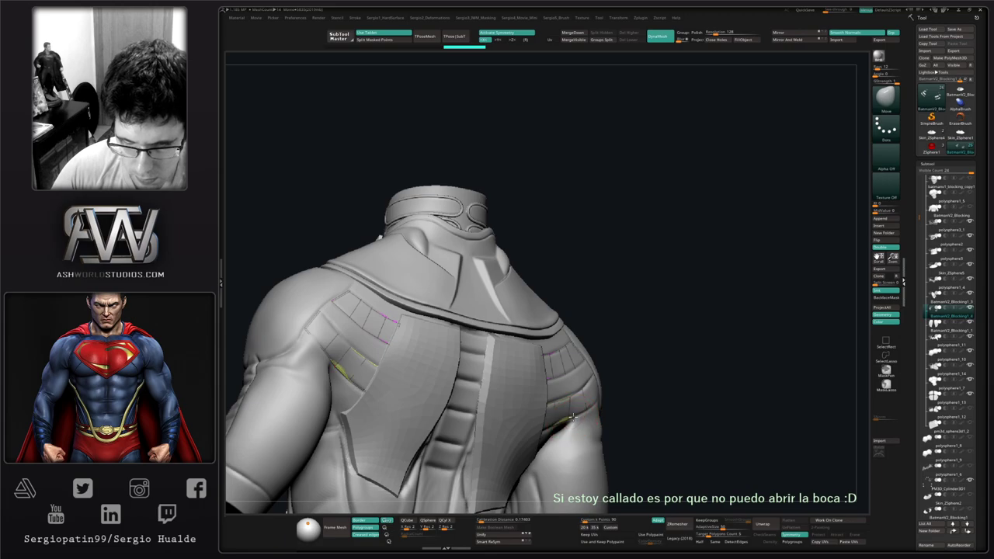
right_drag(572, 407, 563, 402)
mouse_move(565, 402)
mouse_down()
mouse_move(567, 410)
mouse_move(601, 380)
mouse_up()
drag(605, 420, 532, 406)
right_drag(517, 375, 520, 381)
drag(519, 381, 571, 373)
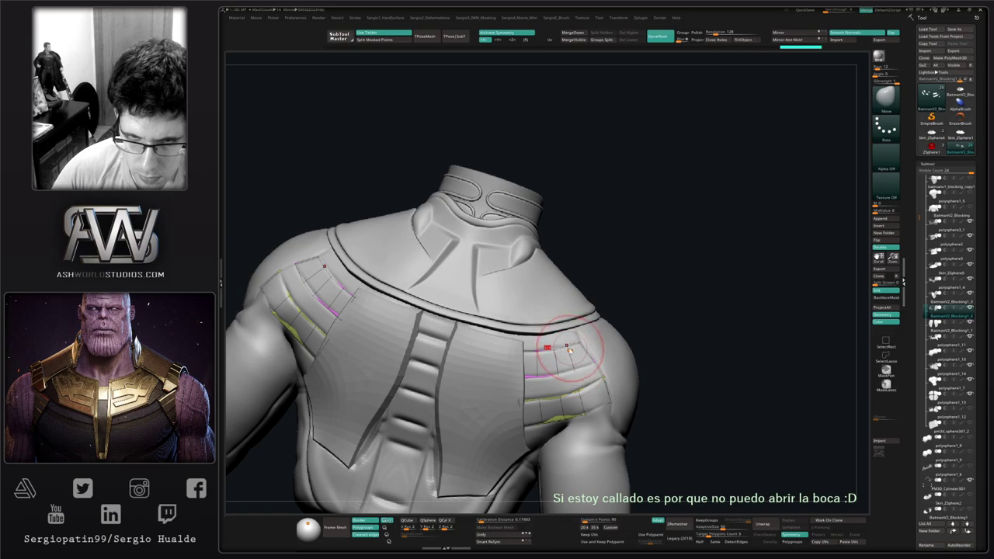
Refine the upper back-shoulder strip with the Move Topological brush so it follows its groove.
key(b)
key(m)
key(t)
drag(553, 346, 579, 342)
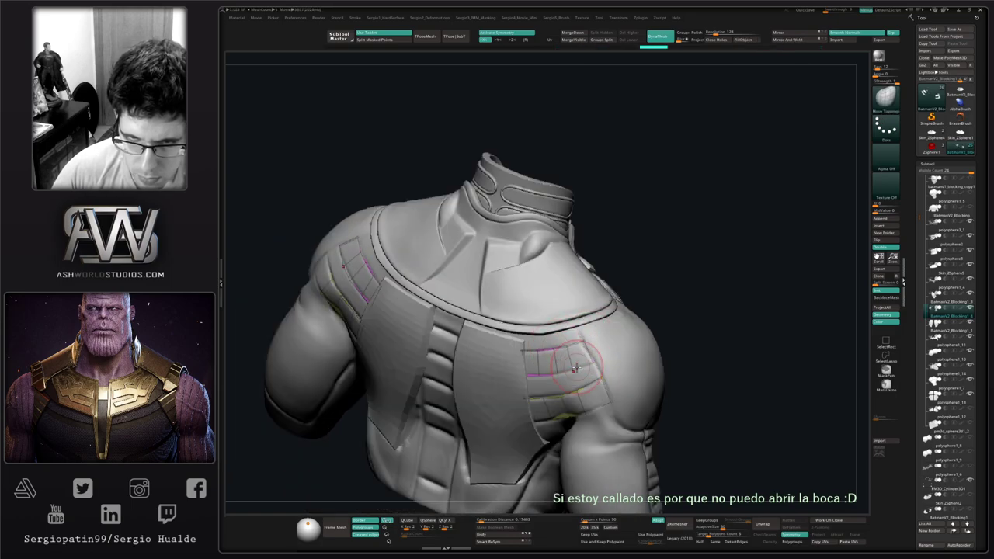
mouse_move(594, 362)
right_down()
mouse_move(602, 356)
mouse_move(562, 365)
right_up()
key(alt+s)
key(s)
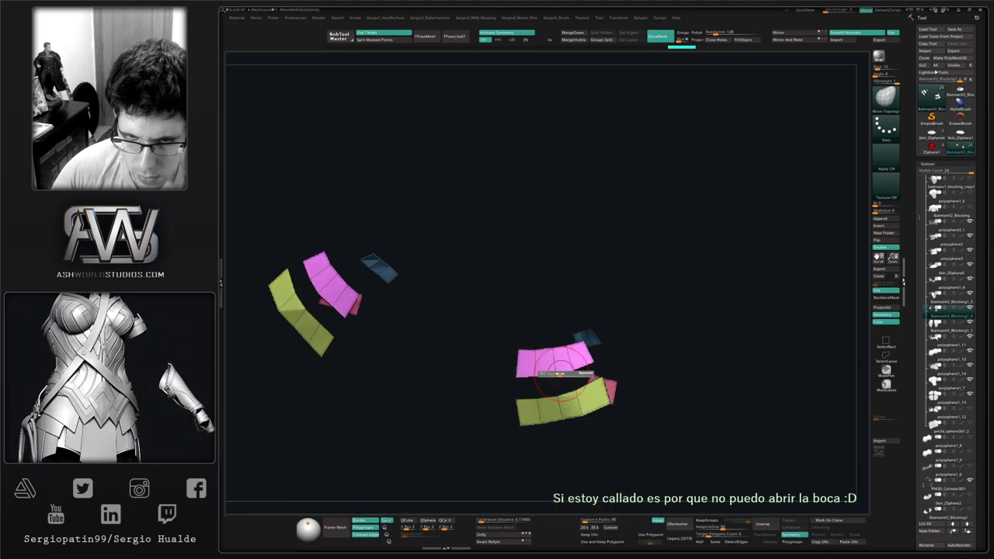
drag(534, 378, 565, 375)
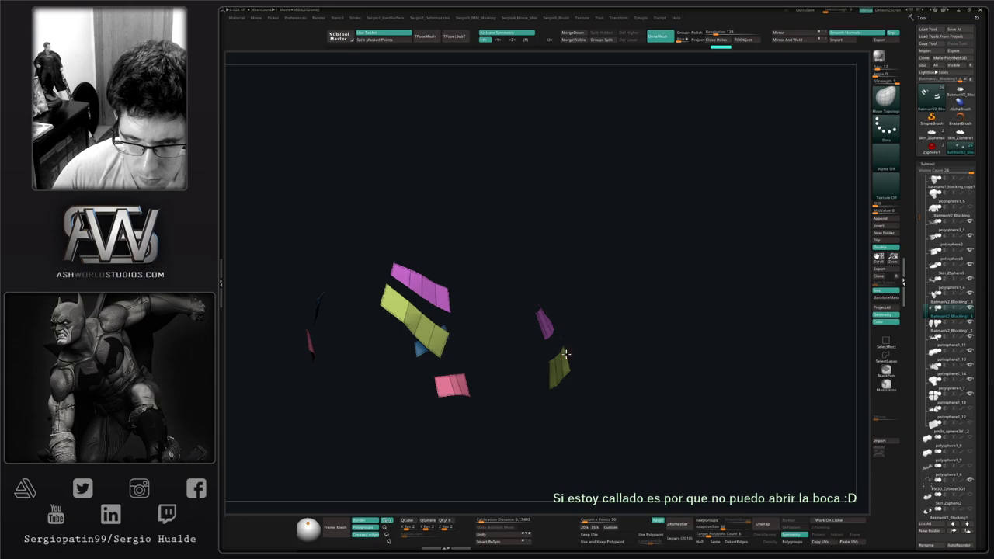
Even out the ends and edges of both isolated back-shoulder strips with the Move Topological brush.
drag(565, 354, 545, 359)
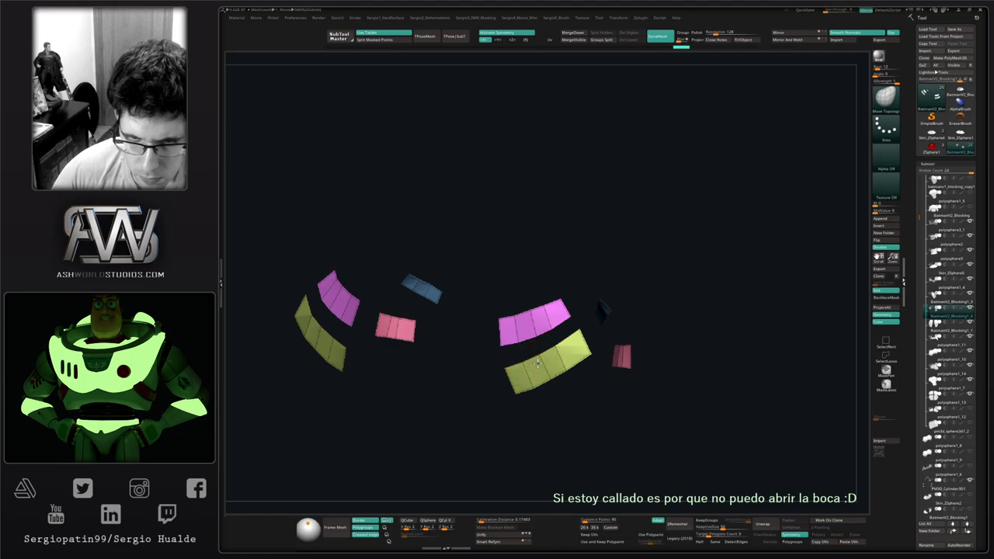
drag(569, 376, 616, 373)
mouse_move(588, 343)
mouse_down()
mouse_move(554, 357)
mouse_move(594, 361)
mouse_up()
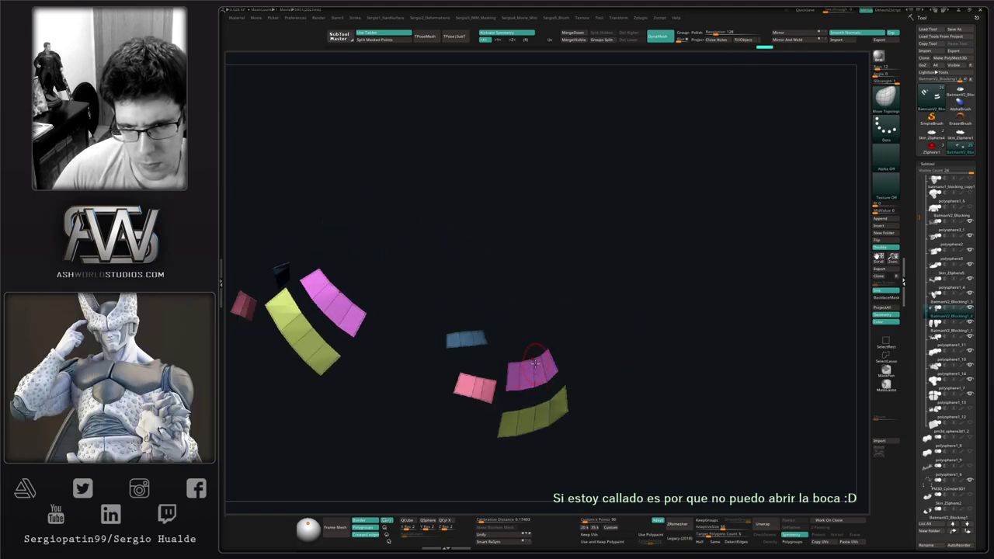
mouse_move(530, 366)
mouse_down()
mouse_move(555, 349)
mouse_move(547, 418)
mouse_move(535, 373)
mouse_move(544, 322)
mouse_move(574, 341)
mouse_up()
Undo the last change and reshape the corners of the upper front-shoulder strip with the Move brush.
key(alt+s)
key(alt+s)
key(ctrl+z)
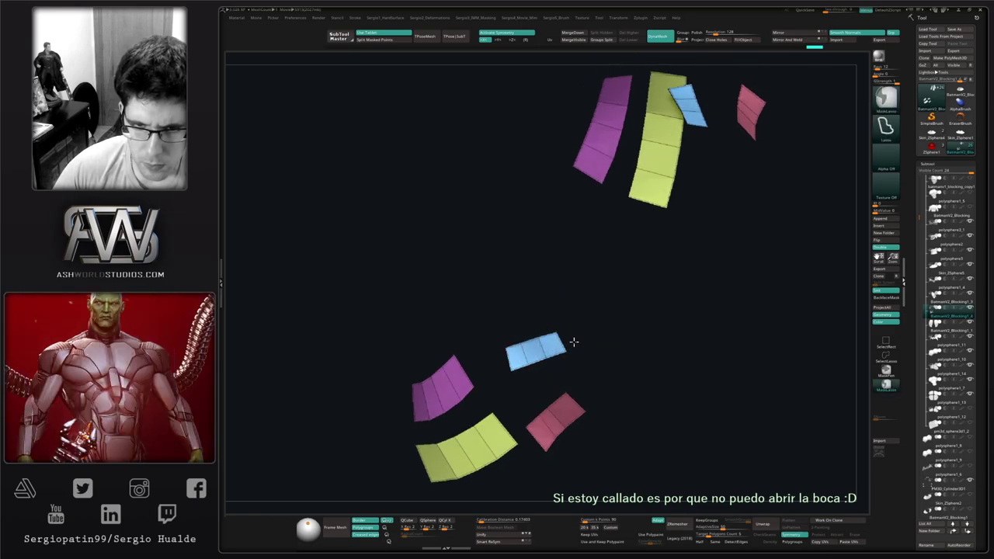
ctrl+drag(564, 377, 573, 357)
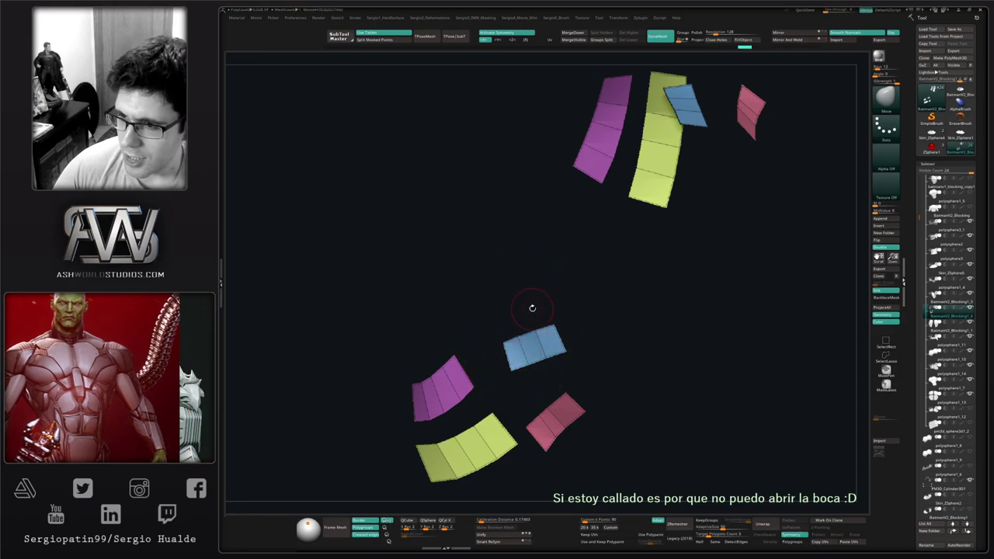
drag(509, 337, 519, 345)
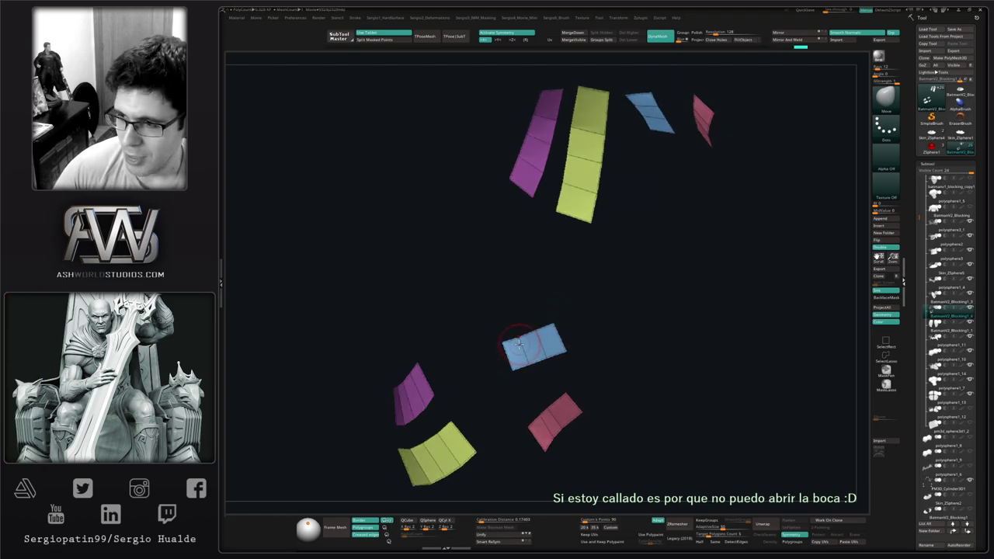
right_drag(517, 346, 547, 348)
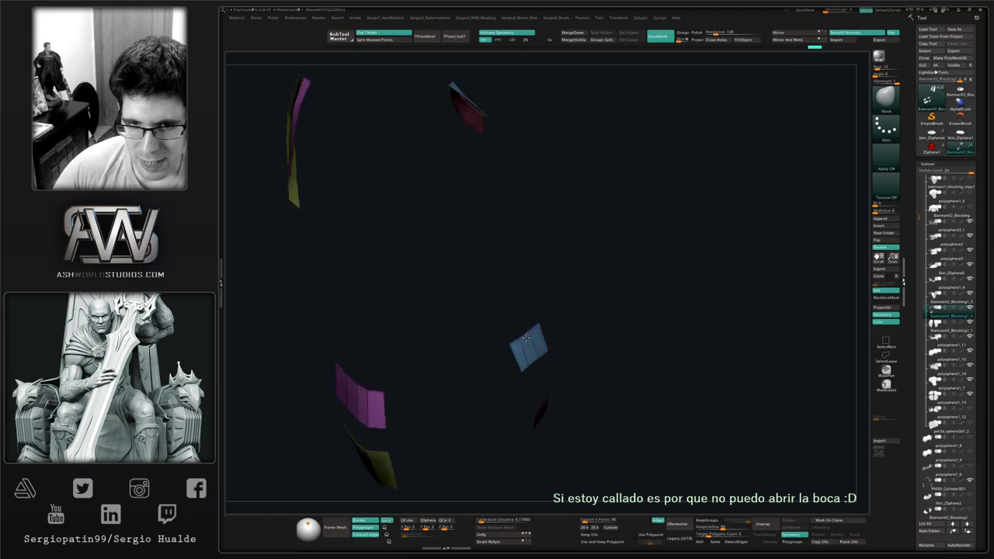
drag(526, 337, 533, 346)
right_drag(533, 347, 610, 368)
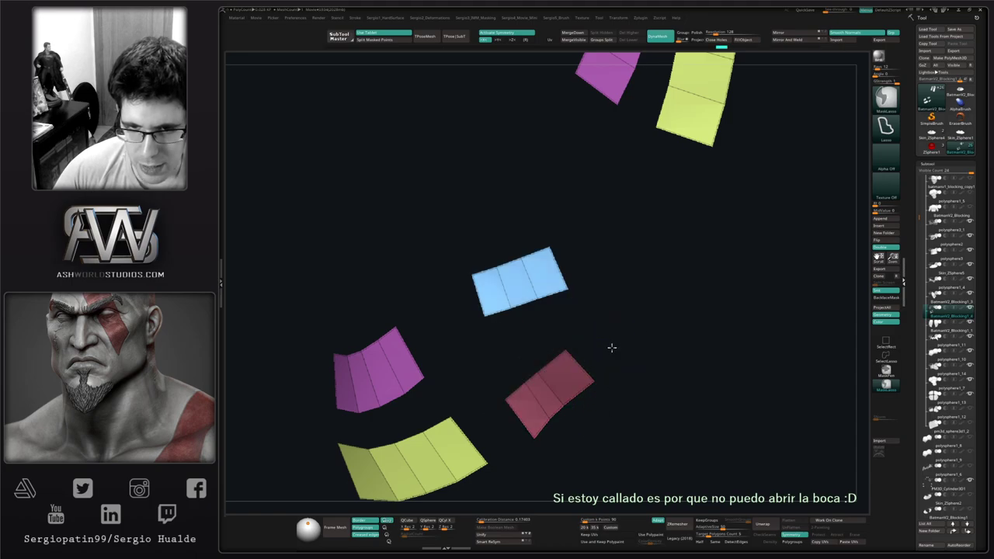
Mask part of the lower front-shoulder strip, reshape its unmasked polygons, and check the front strips against the suit.
ctrl+click(613, 348)
click(548, 391)
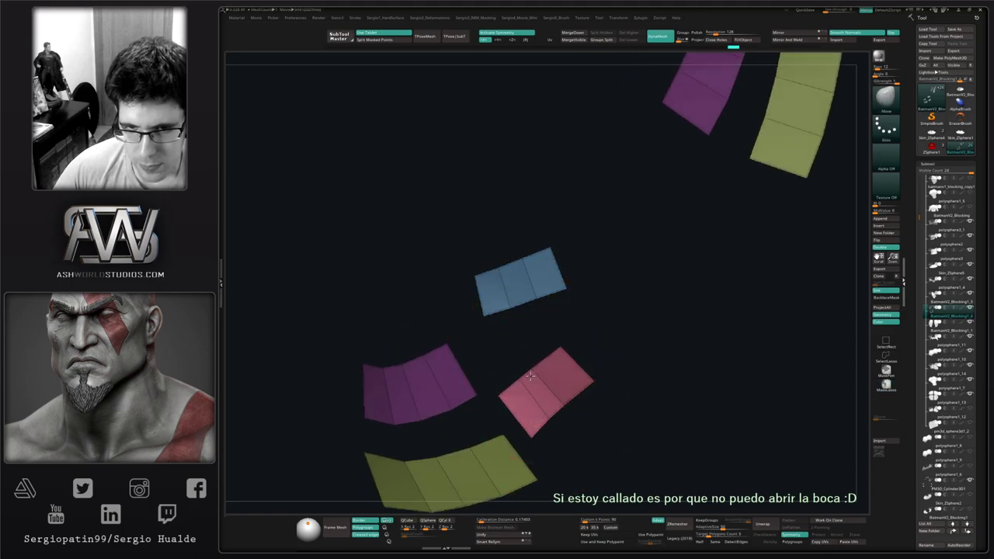
key(ctrl)
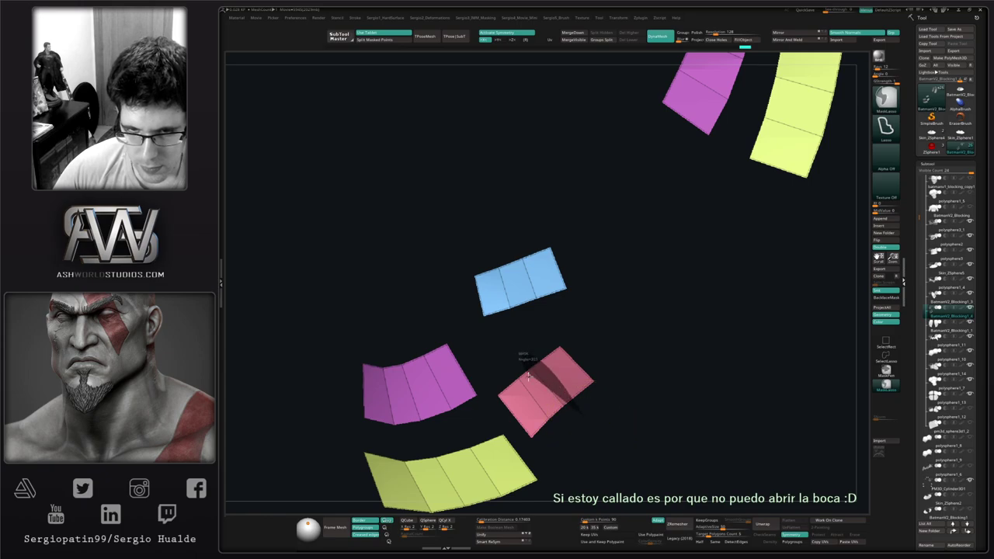
key(s)
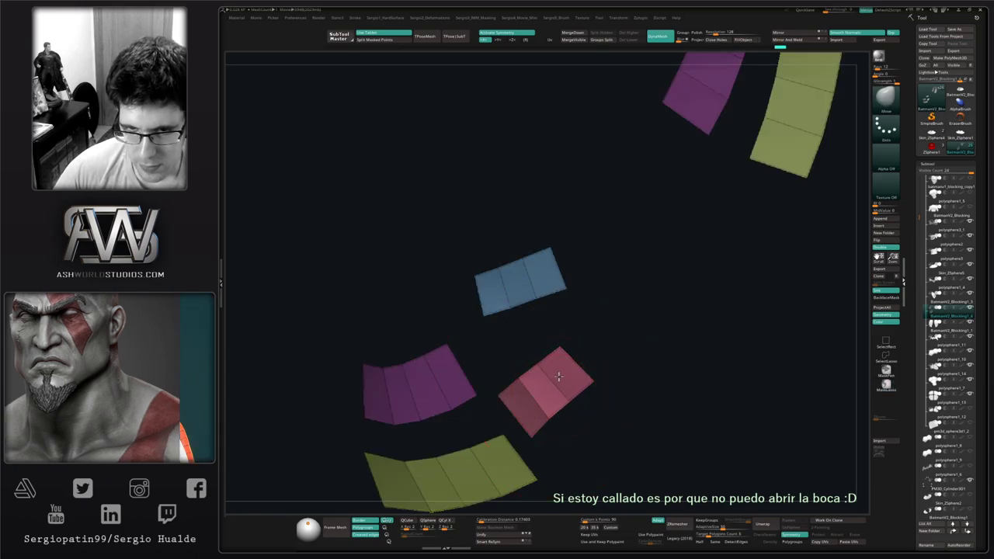
mouse_move(548, 383)
right_down()
mouse_move(577, 400)
mouse_move(573, 374)
mouse_move(584, 422)
right_up()
mouse_move(561, 411)
ctrl+mouse_down()
mouse_move(524, 380)
mouse_move(561, 421)
ctrl+mouse_up()
mouse_move(542, 431)
right_down()
mouse_move(572, 428)
mouse_move(571, 418)
mouse_move(572, 426)
mouse_move(539, 388)
mouse_move(604, 356)
mouse_move(544, 362)
mouse_move(495, 326)
mouse_move(399, 331)
right_up()
key(alt+s)
right_drag(683, 299, 548, 306)
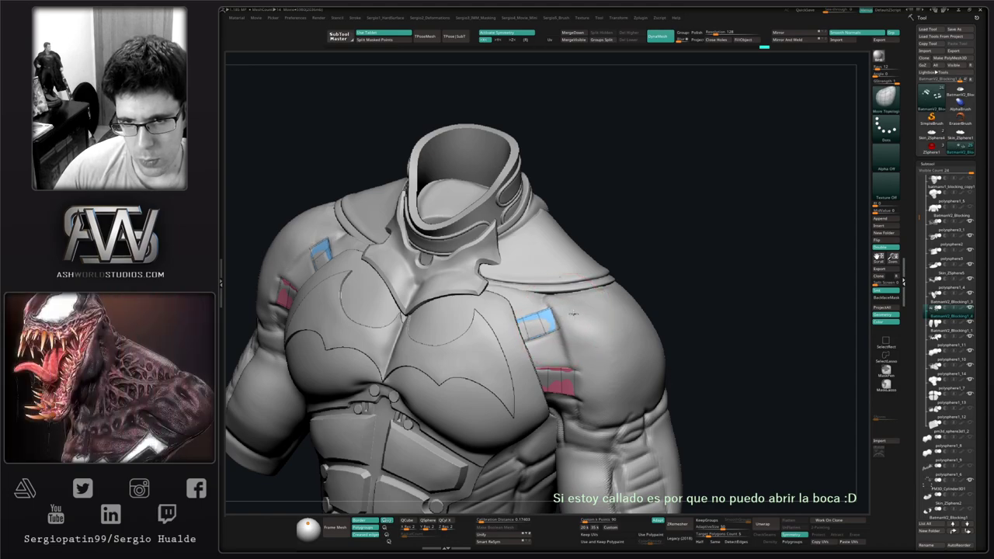
key(alt+s)
right_drag(574, 317, 548, 350)
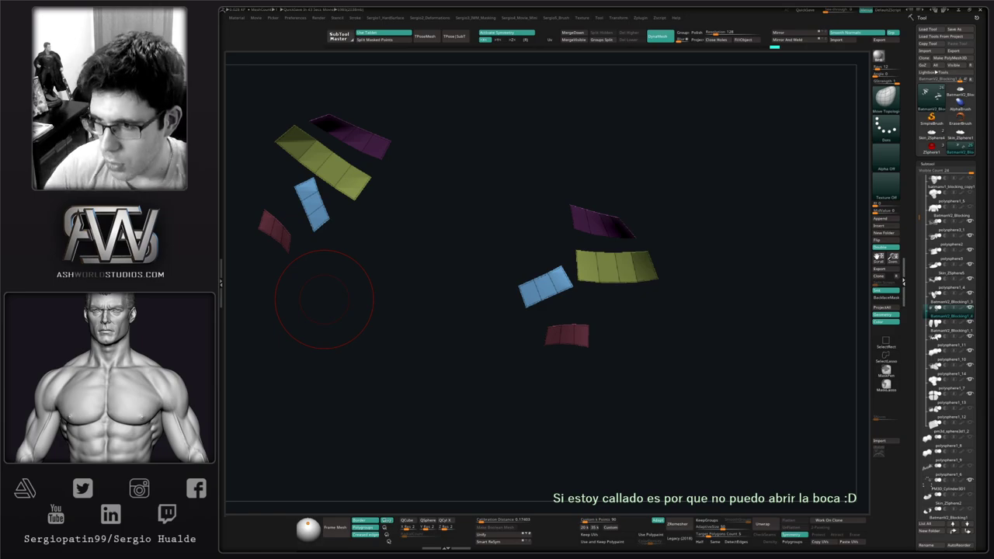
Try thickening all shoulder strips with Panel Loops at different thickness values, undoing each attempt.
right_drag(602, 244, 576, 349)
mouse_move(576, 350)
mouse_down()
mouse_move(567, 306)
mouse_move(555, 300)
mouse_up()
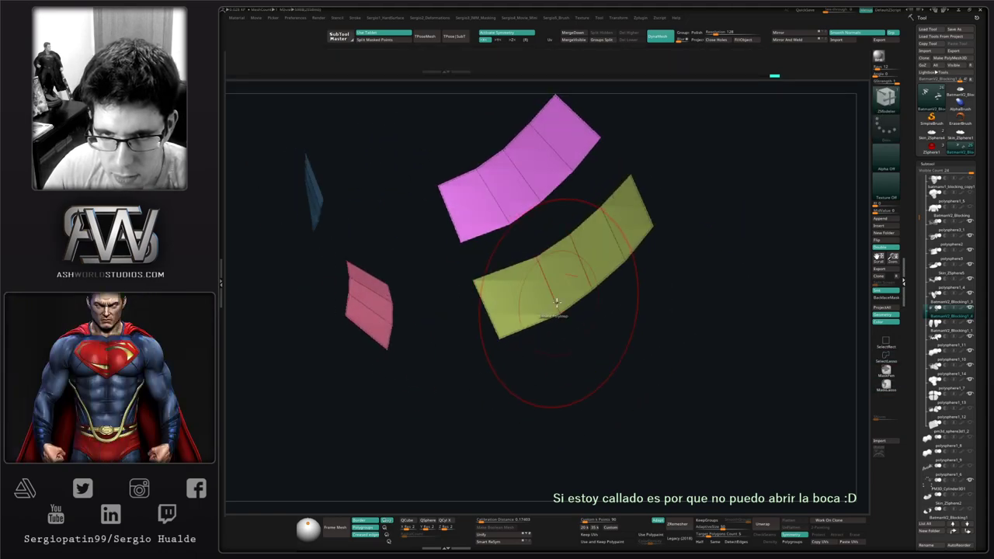
key(shift+1)
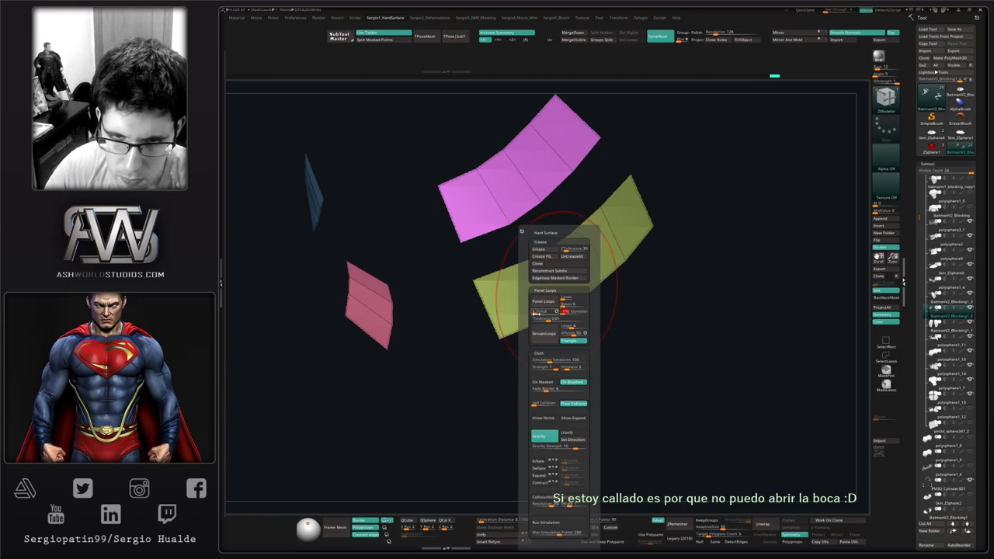
drag(548, 319, 556, 318)
click(544, 302)
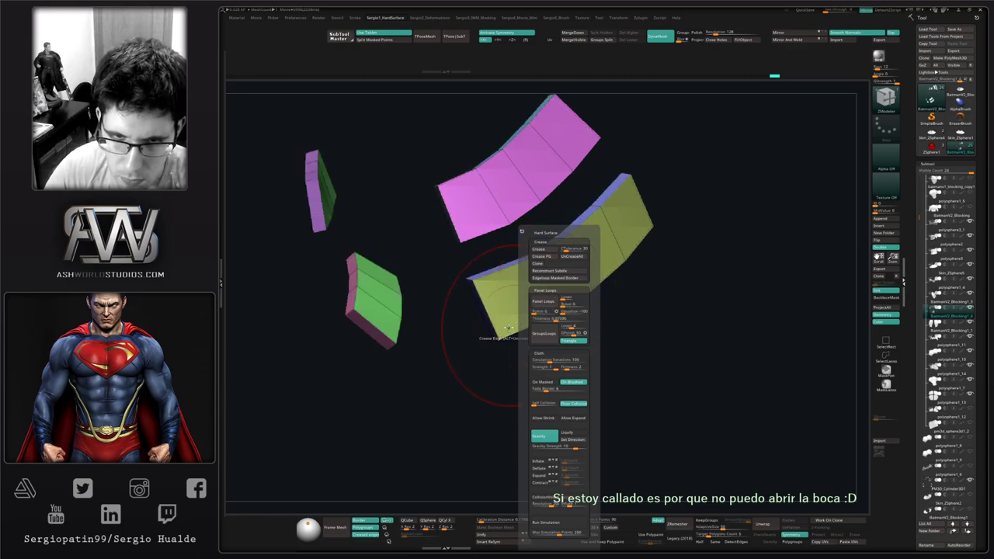
drag(504, 339, 533, 299)
key(ctrl+z)
key(shift+1)
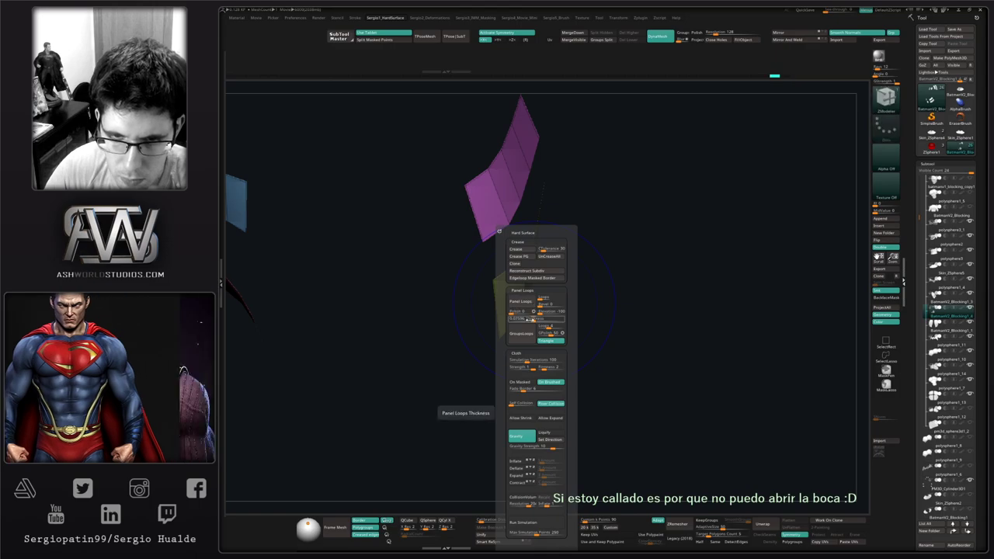
click(524, 302)
key(ctrl+z)
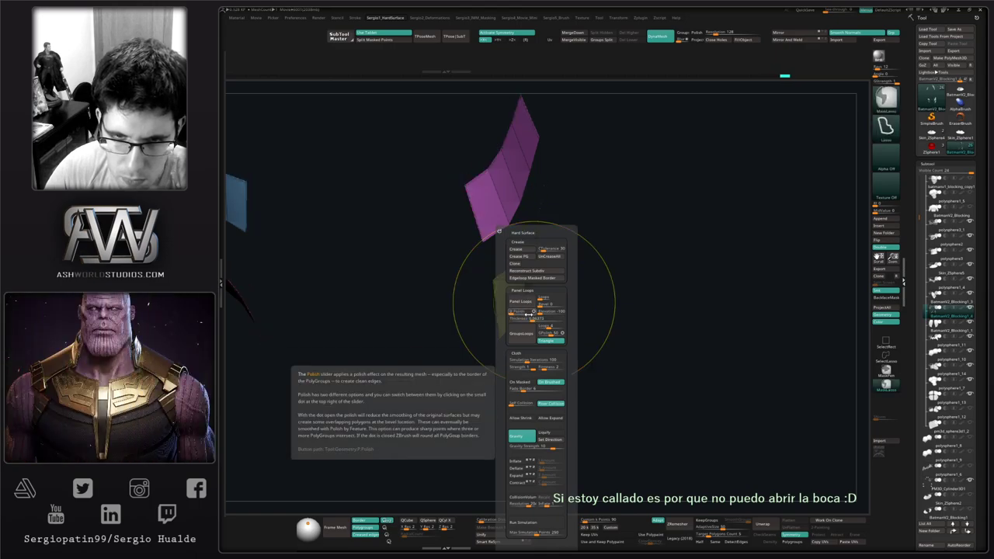
Lower the Panel Loops thickness and thicken the shoulder strips again.
drag(533, 319, 530, 319)
click(522, 290)
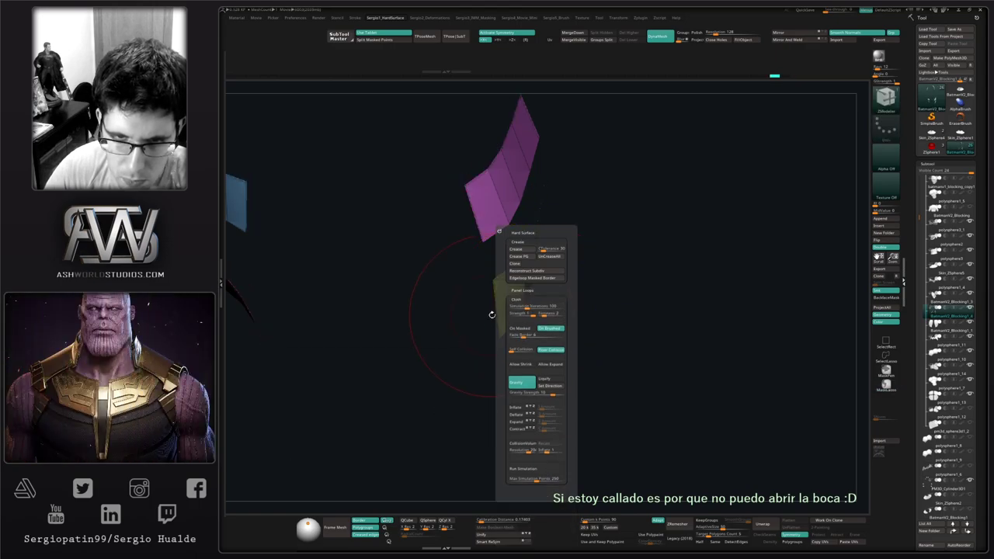
click(522, 292)
click(523, 302)
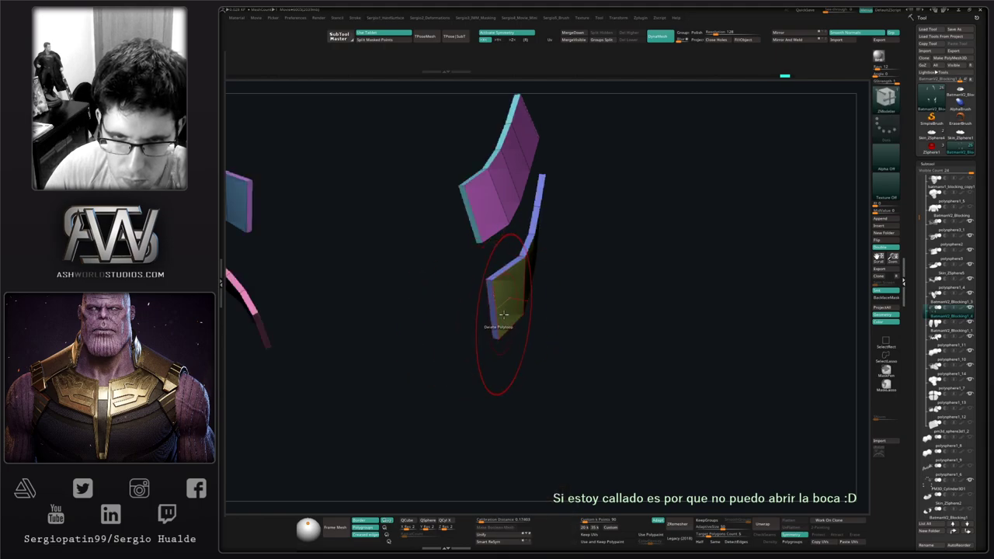
Try inserting multiple edge loops along the lower back-shoulder strip with ZModeler's Specified Resolution option, and undo them.
right_drag(498, 316, 500, 306)
key(space)
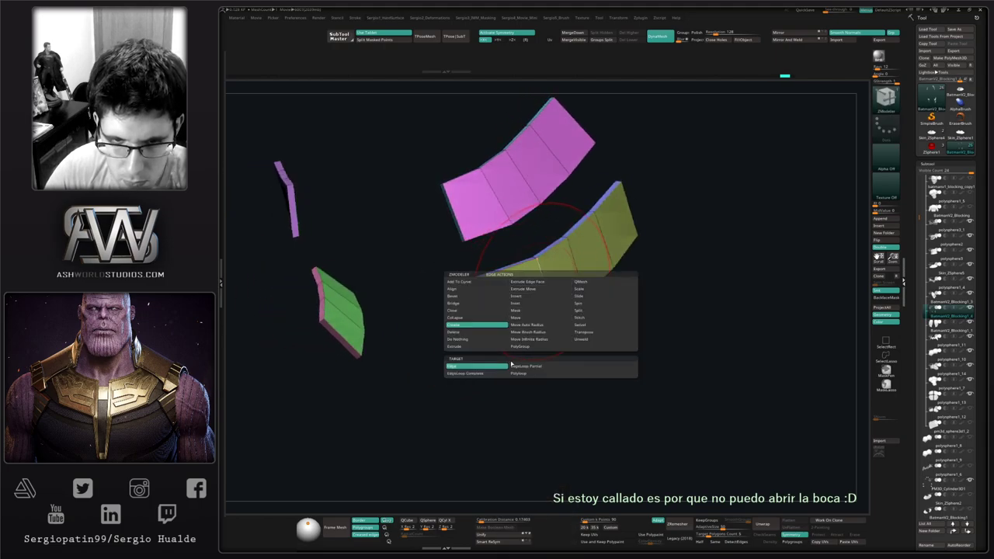
click(518, 296)
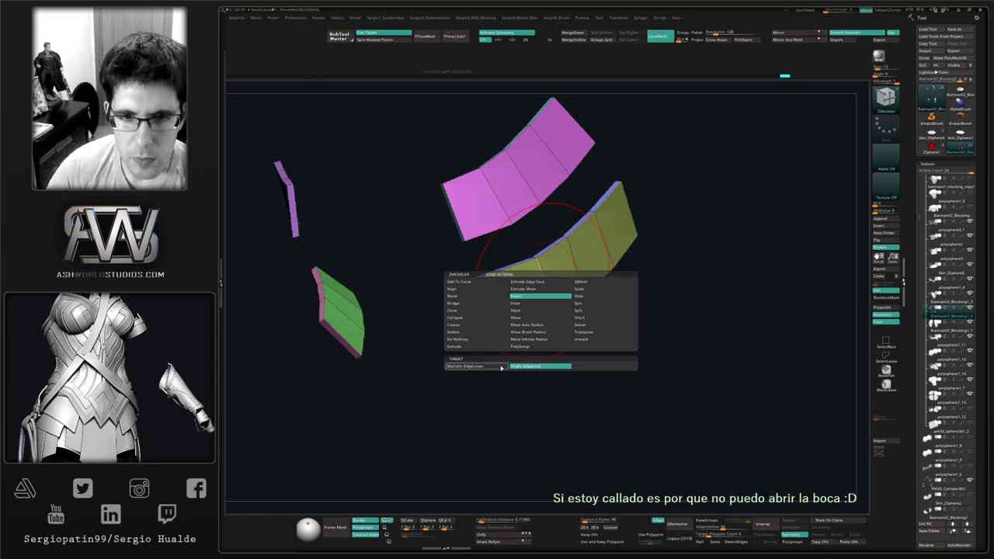
click(502, 367)
click(552, 386)
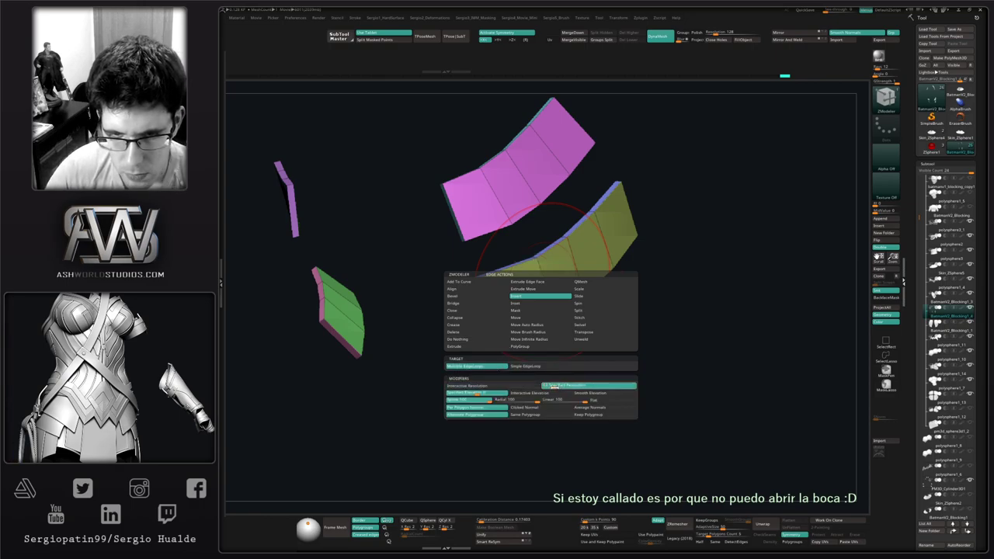
click(550, 293)
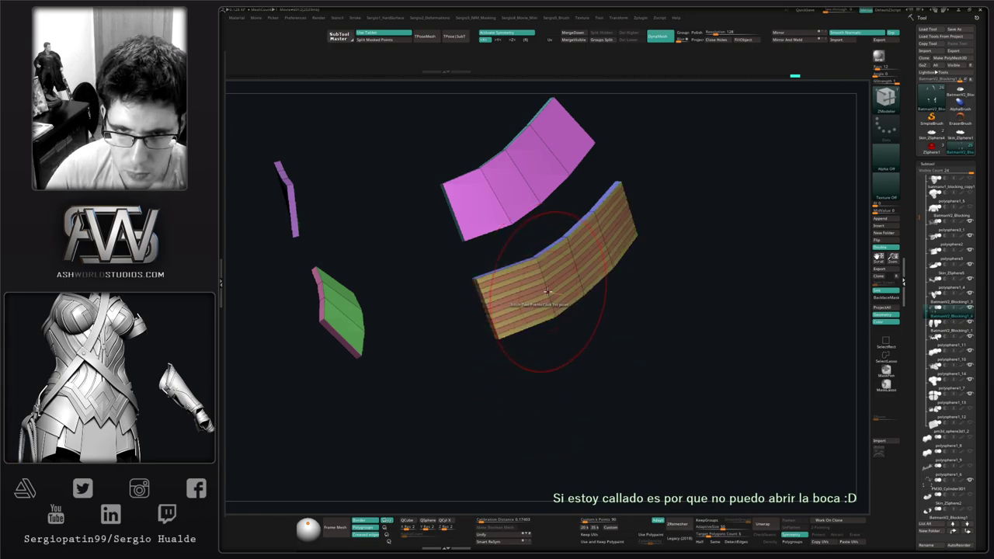
right_drag(547, 303, 544, 311)
key(ctrl)
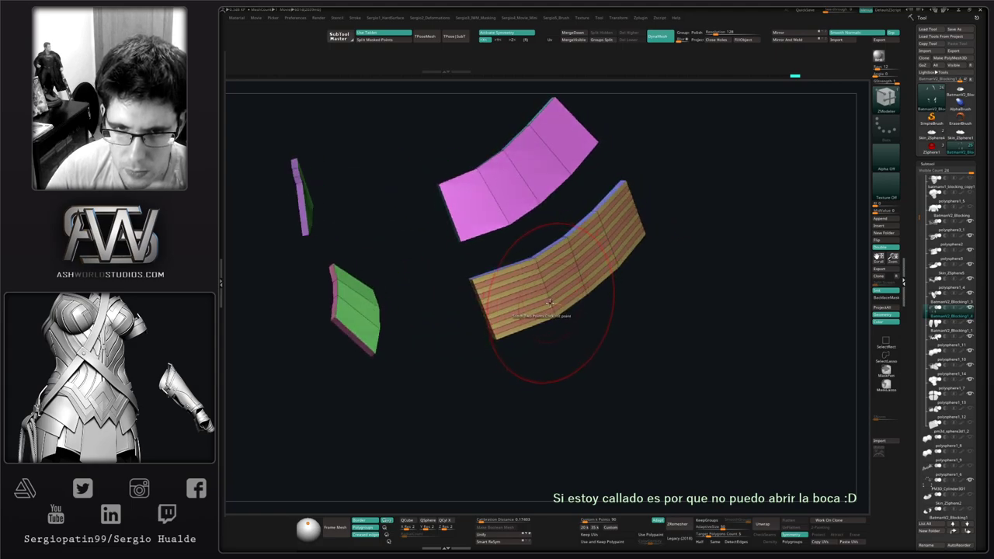
key(ctrl+z)
Try a different Specified Resolution for the inserted edge loops, and undo them together with the strips' thickness.
key(space)
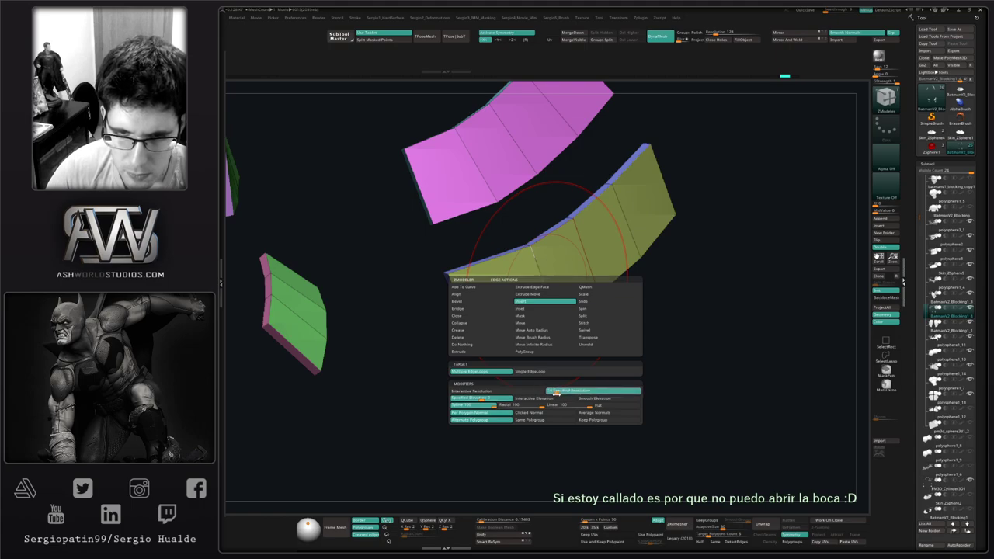
click(556, 393)
click(543, 319)
key(ctrl)
mouse_move(544, 319)
right_down()
mouse_move(544, 299)
mouse_move(558, 296)
mouse_move(528, 304)
mouse_move(548, 335)
right_up()
key(ctrl+z)
key(ctrl+z)
Adjust the Panel Loops thickness after a test and thicken all the shoulder strips.
key(shift+1)
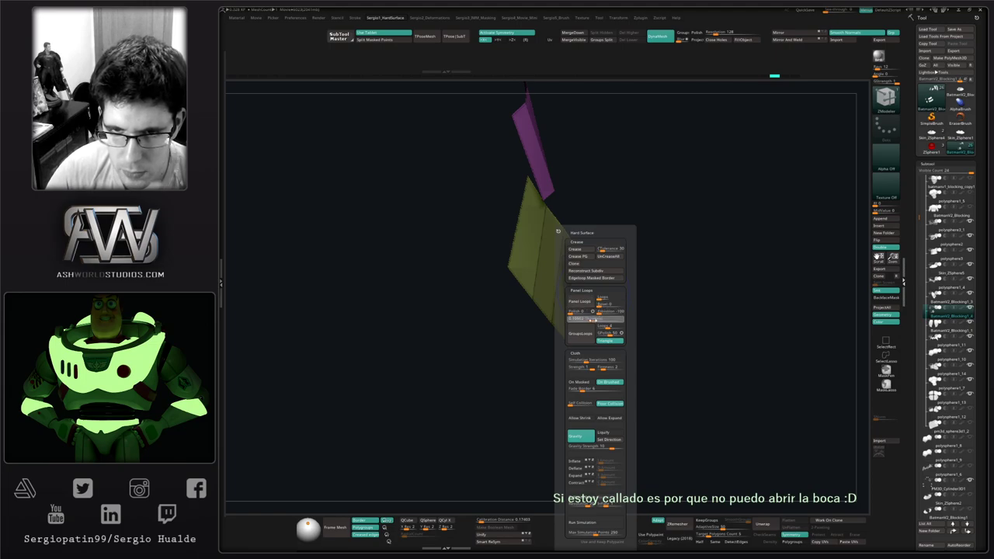
click(585, 302)
key(ctrl+z)
drag(593, 319, 592, 319)
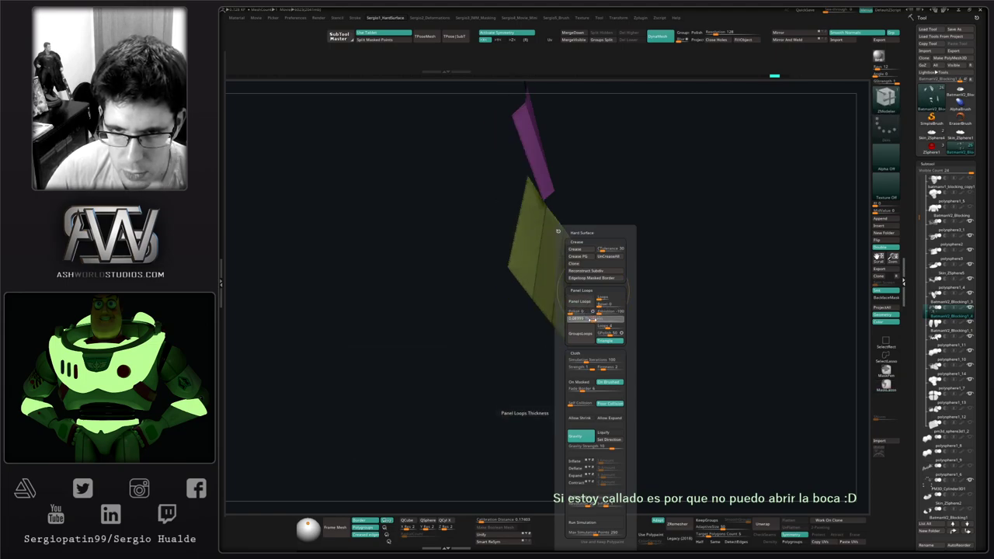
click(585, 302)
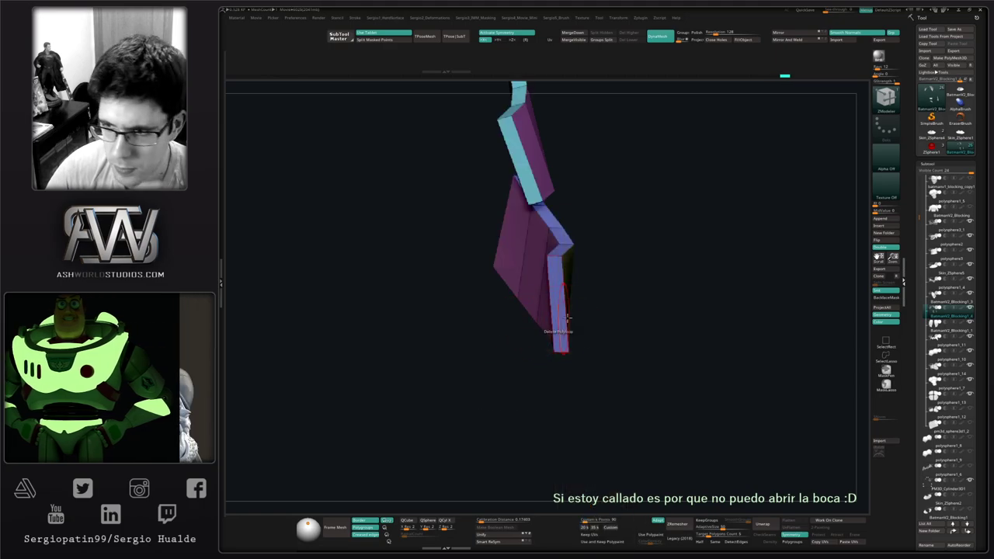
Insert multiple edge loops along the lower back-shoulder strip to split it into alternating polygroup bands.
mouse_move(558, 331)
right_down()
mouse_move(559, 317)
mouse_move(564, 333)
right_up()
right_drag(577, 296, 539, 271)
click(616, 291)
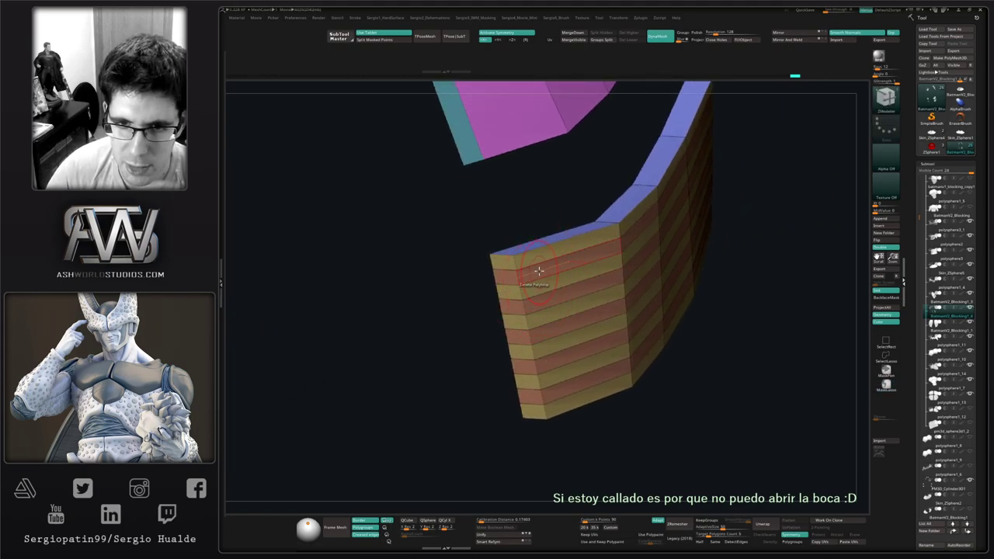
Set ZModeler's polygon action to QMesh with the Polygroup All target and push the strip's alternate bands inward.
key(space)
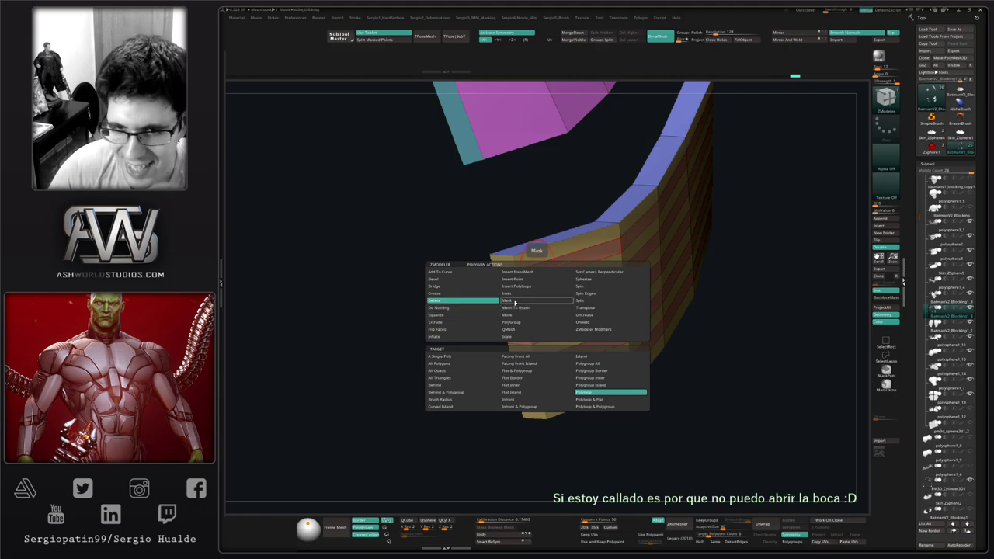
click(521, 332)
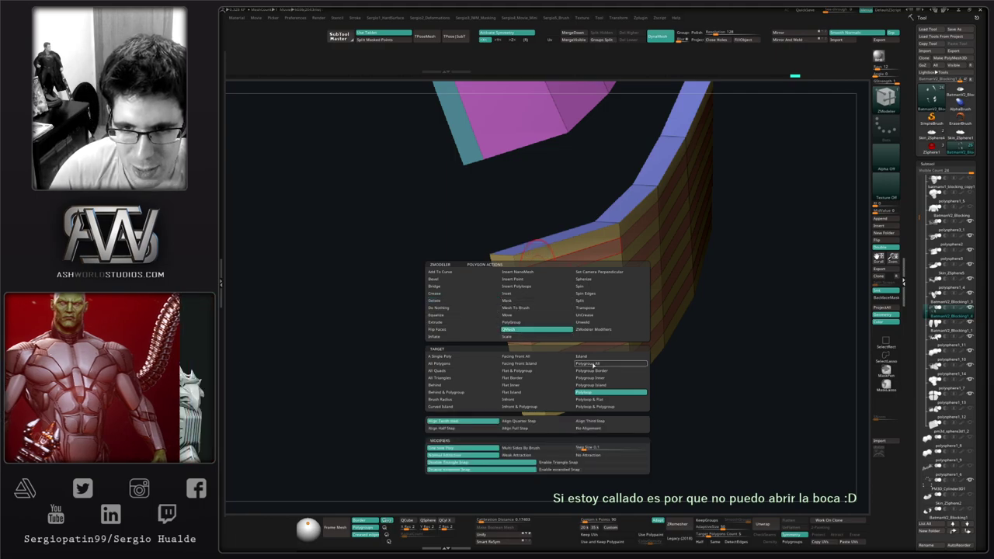
click(603, 364)
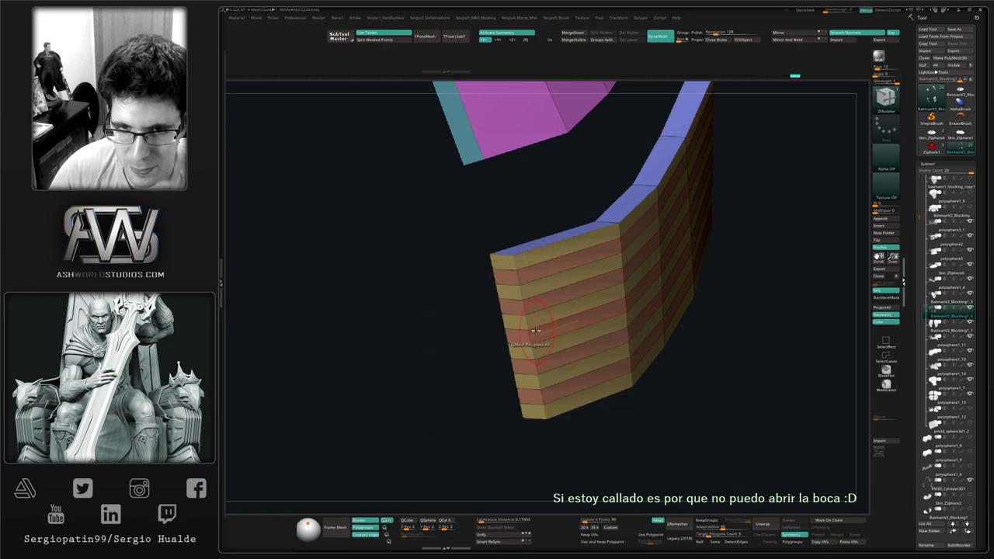
right_drag(537, 306, 548, 304)
drag(542, 301, 532, 301)
Compare the smoothed ribbed strip with the full suit, and undo its bands together with the strips' thickness.
mouse_move(528, 305)
ctrl+right_down()
mouse_move(539, 259)
mouse_move(526, 316)
mouse_move(548, 284)
ctrl+right_up()
key(shift+f)
key(d)
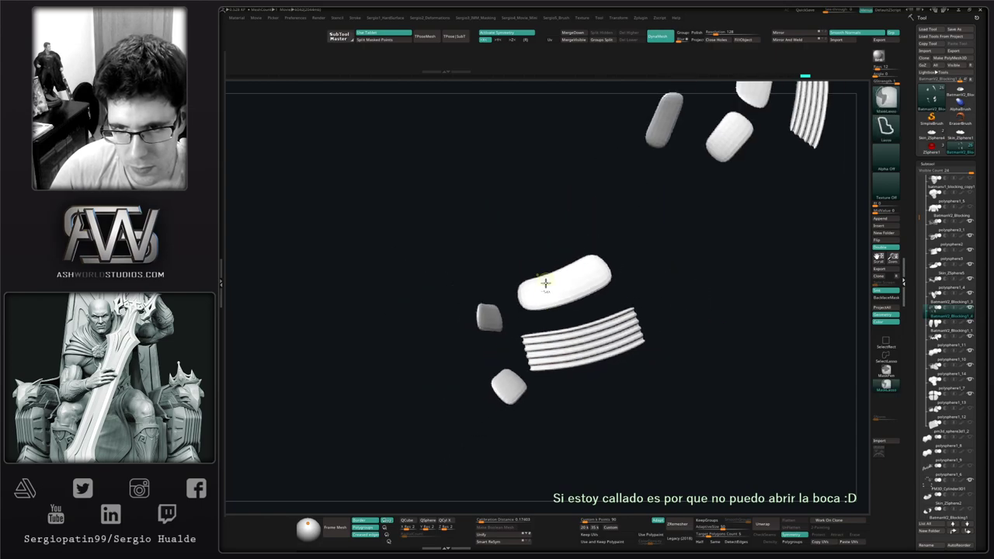
key(alt+s)
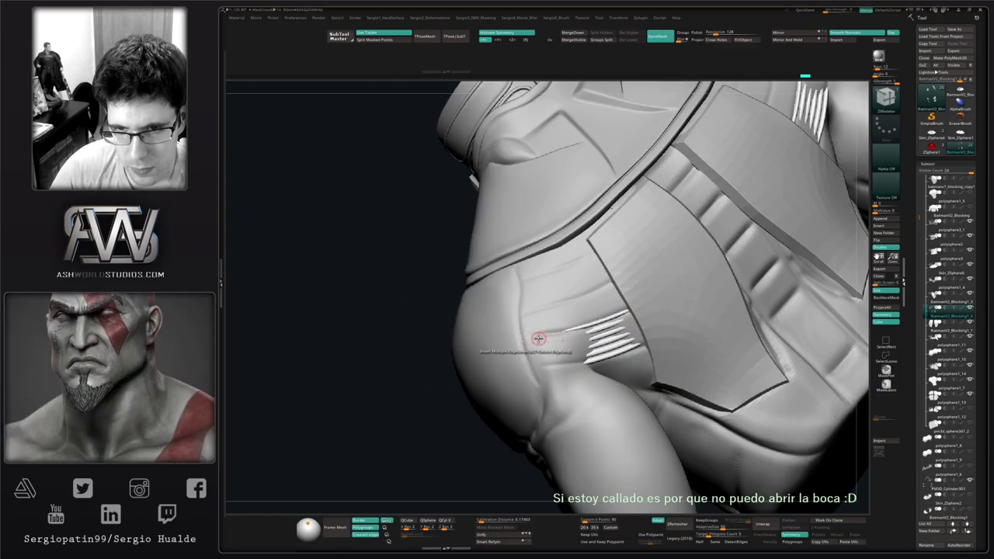
key(alt+s)
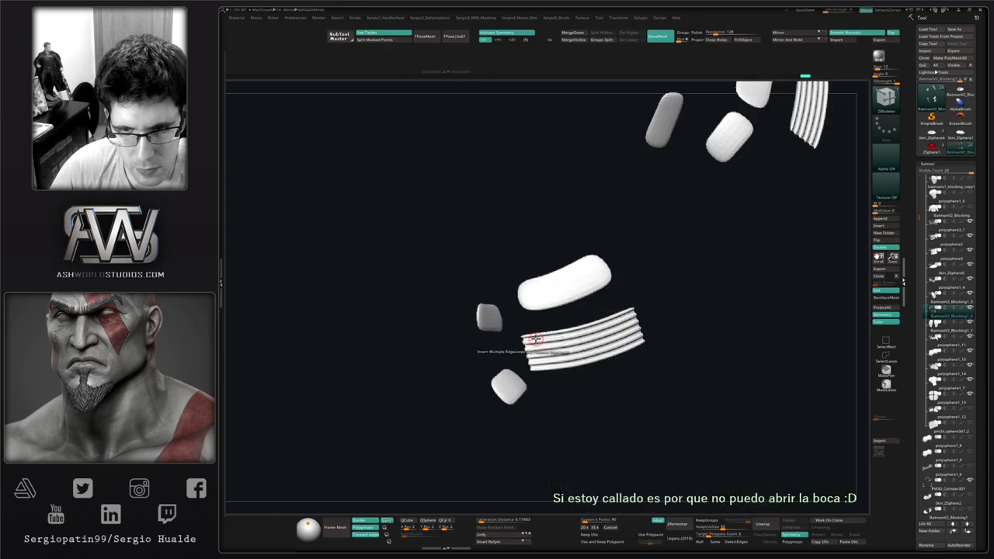
key(shift+d)
ctrl+right_drag(539, 321, 551, 364)
key(shift+f)
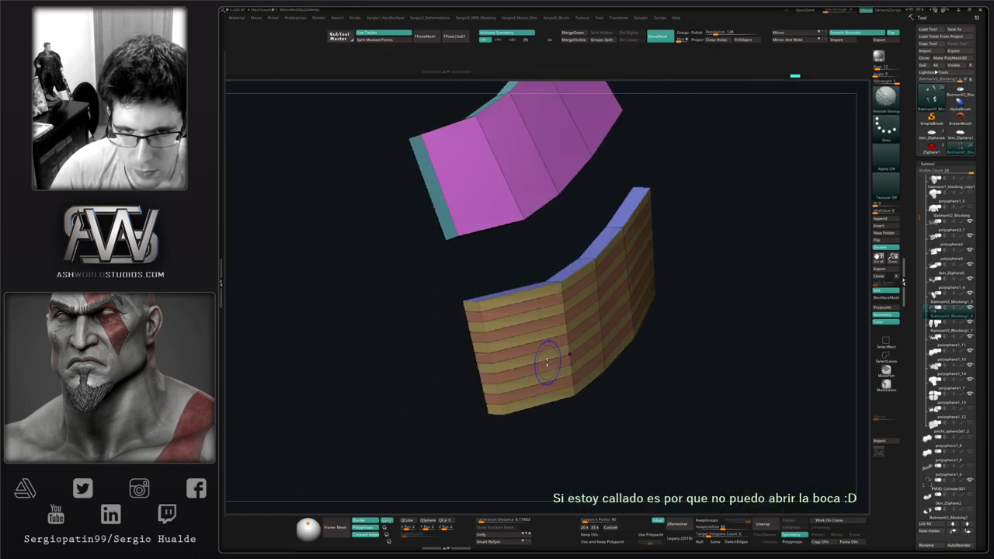
key(ctrl+z)
key(ctrl+z)
Try thickening the shoulder strips with Panel Loops at adjusted thickness values, and undo each test.
key(1)
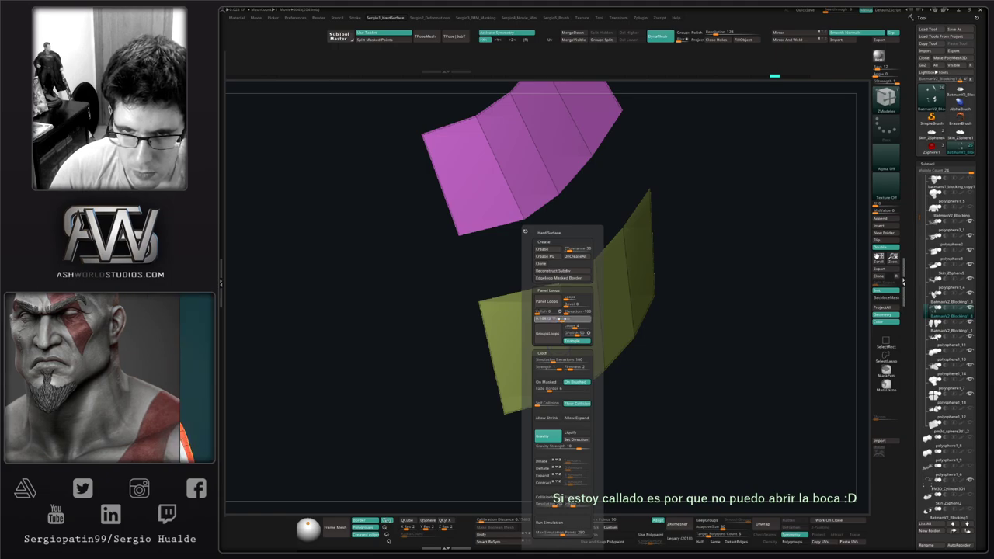
click(552, 303)
right_drag(509, 325, 526, 324)
key(ctrl+z)
key(space)
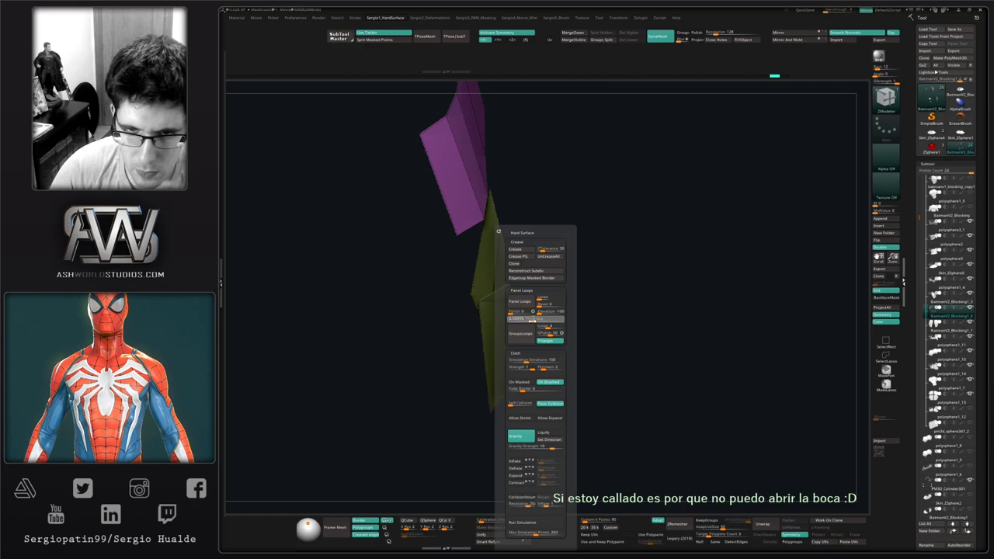
click(529, 306)
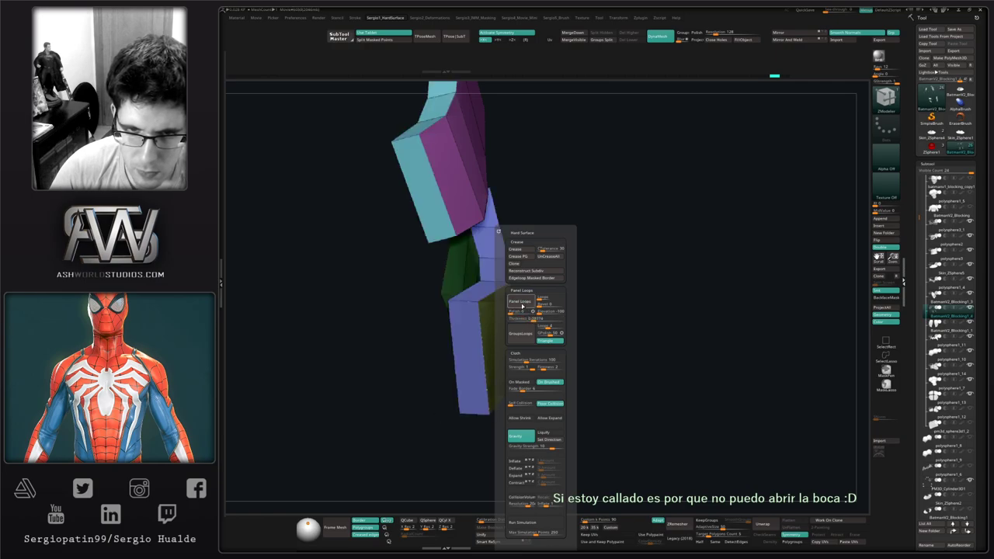
key(ctrl+z)
Fine-tune the Panel Loops thickness and thicken all the shoulder strips with it.
drag(533, 320, 532, 321)
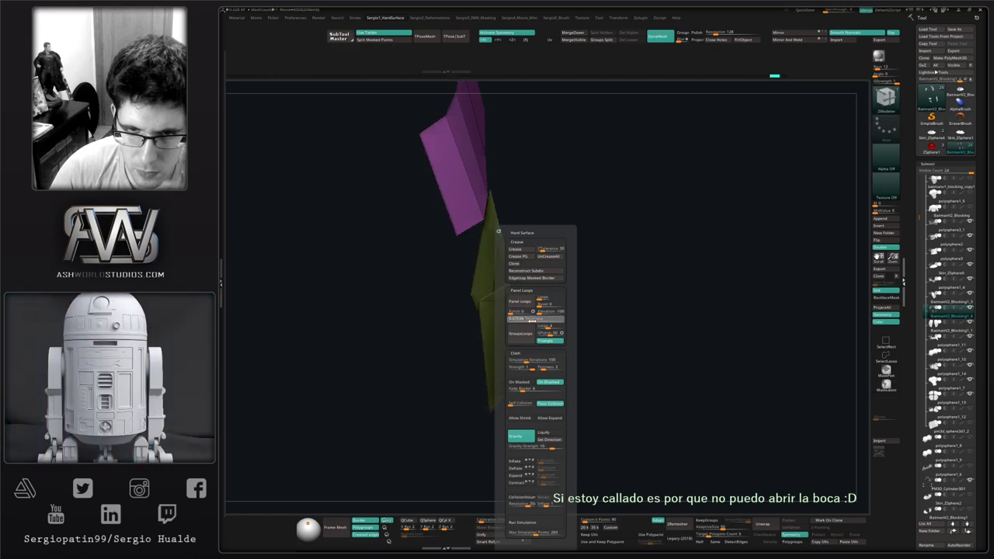
click(520, 301)
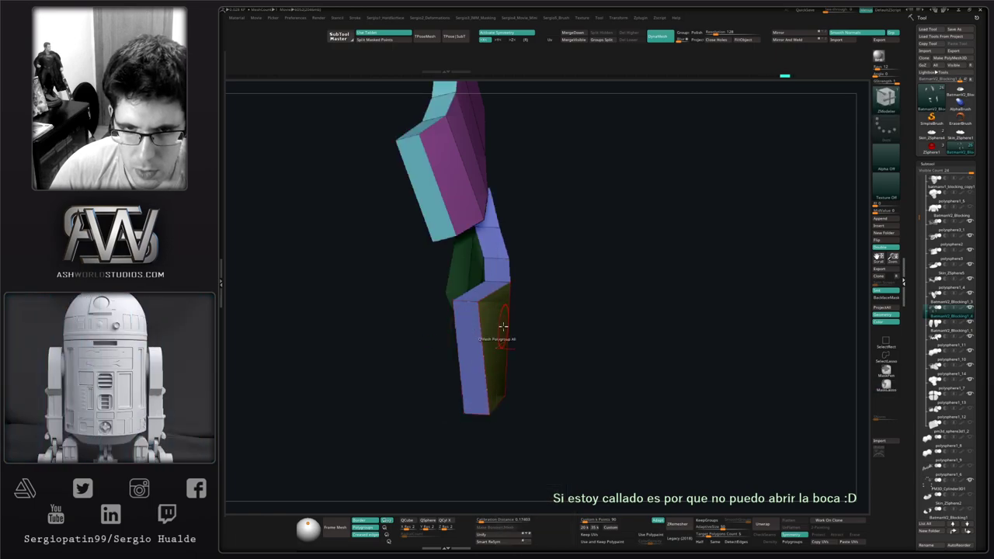
right_drag(503, 327, 510, 313)
Insert multiple edge loops on each thickened shoulder strip to divide them all into alternating polygroup bands.
key(space)
click(513, 311)
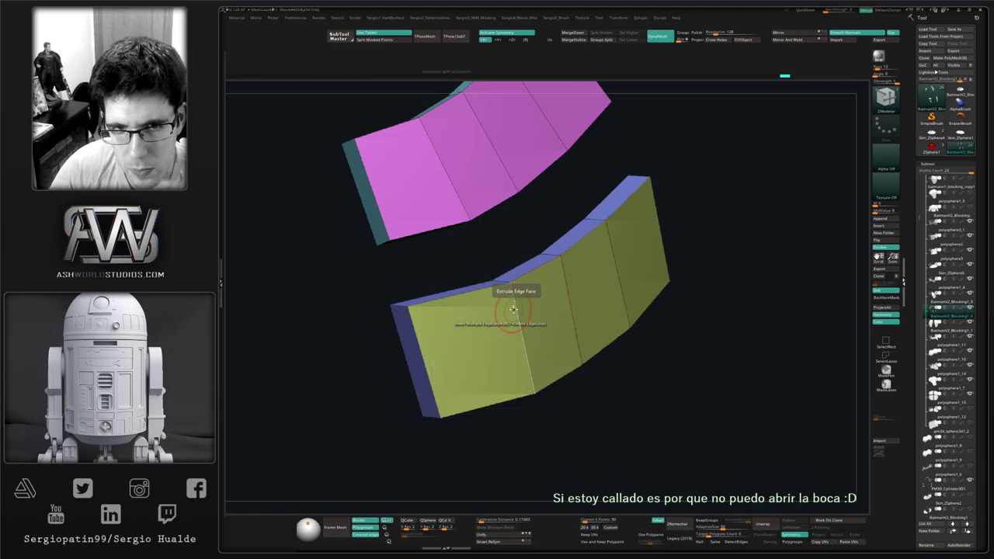
click(509, 309)
click(460, 202)
right_drag(456, 215, 425, 243)
click(406, 195)
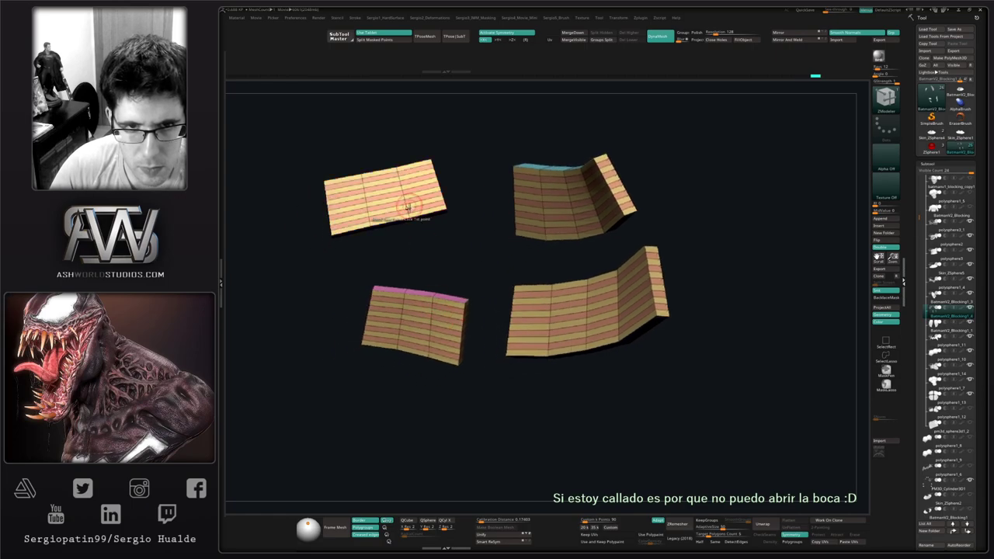
Slide the lower back-shoulder strip's edge loops with ZModeler's Slide EdgeLoop Complete so the pink bands become narrower.
right_drag(494, 262, 513, 333)
key(space)
key(space)
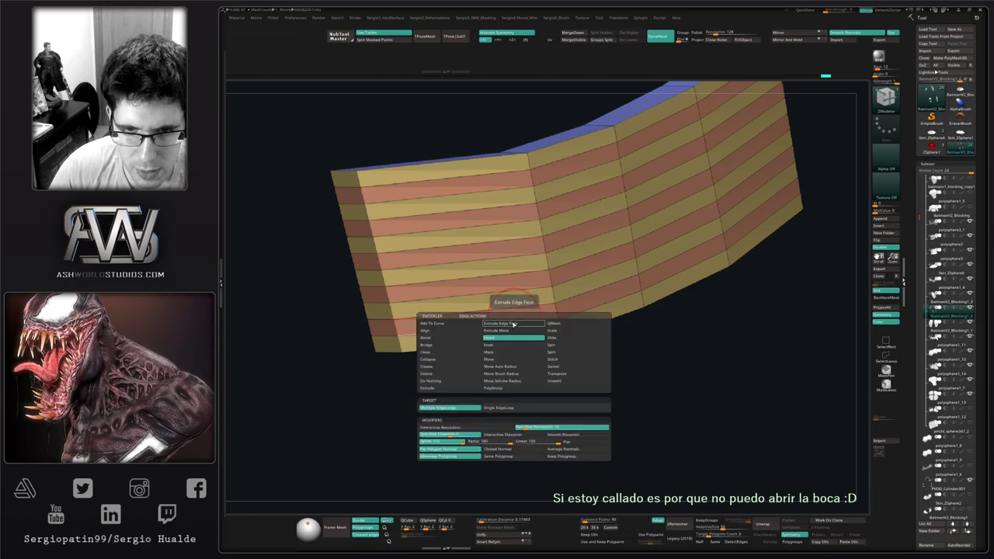
click(563, 340)
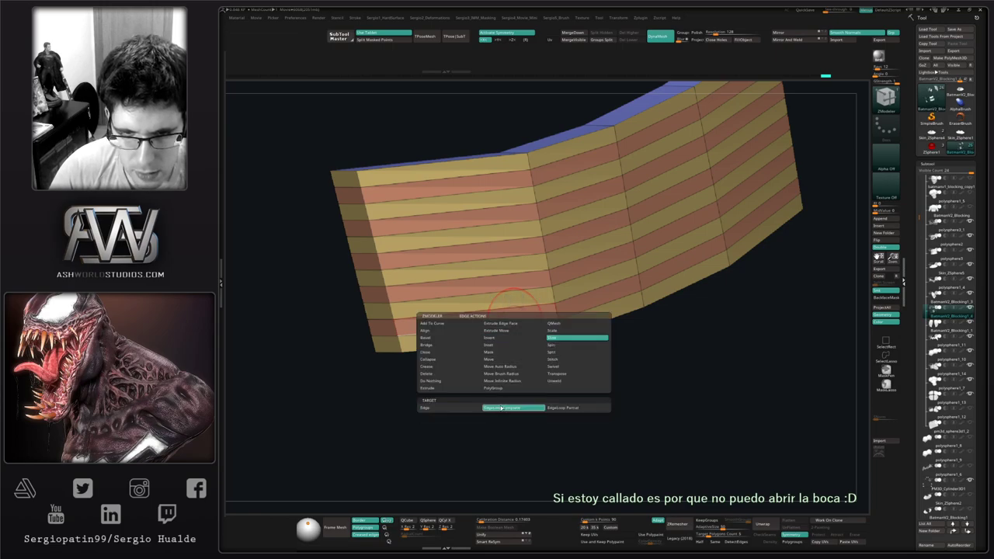
click(480, 327)
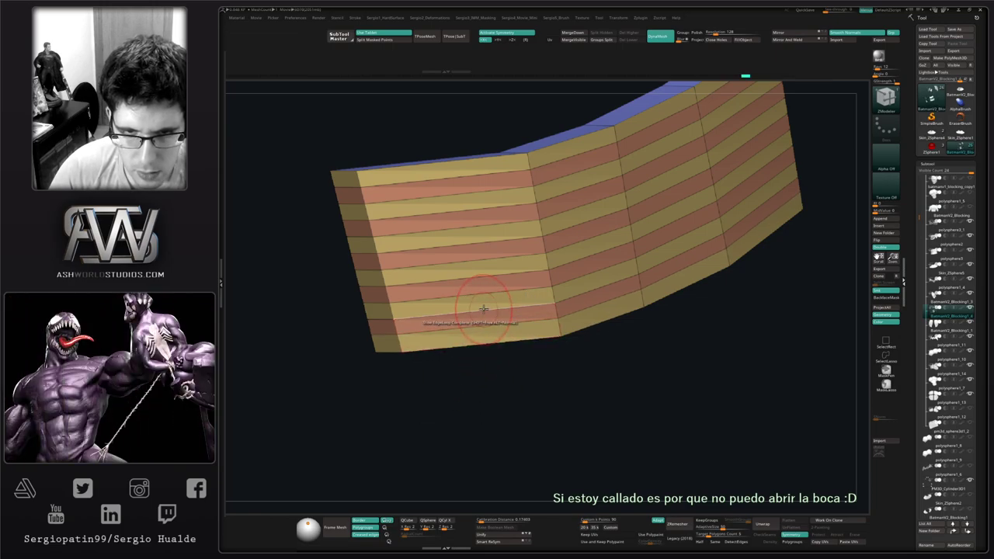
click(483, 309)
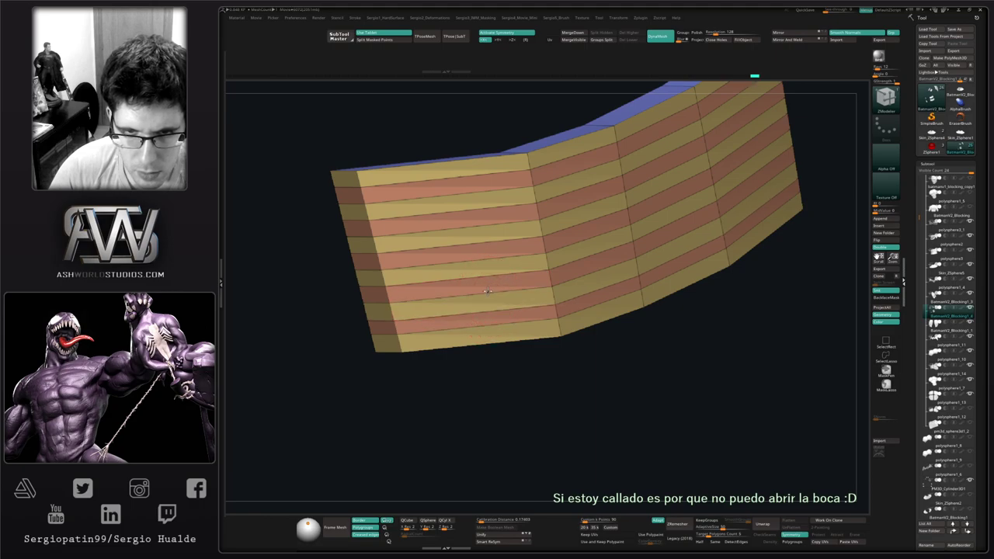
click(487, 280)
key(ctrl+z)
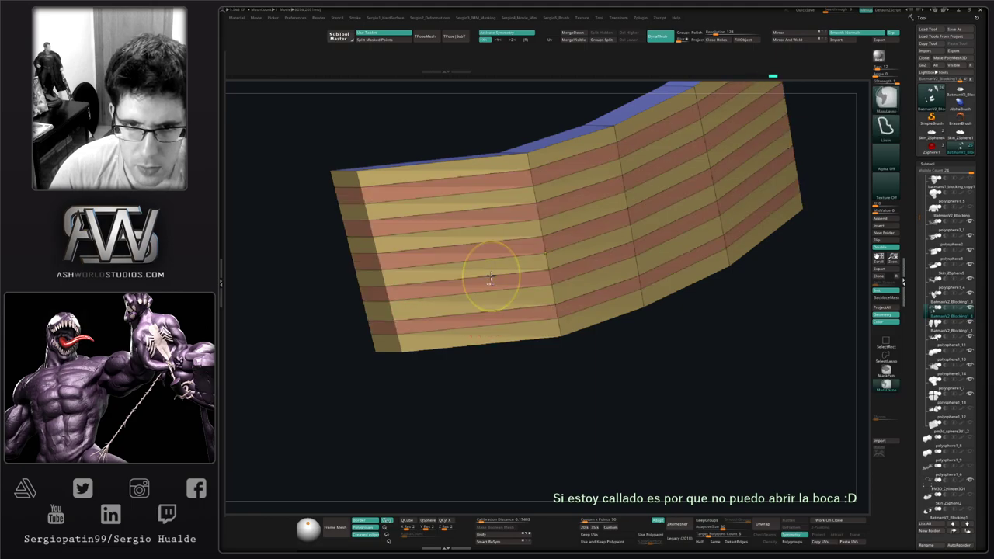
click(495, 276)
click(483, 259)
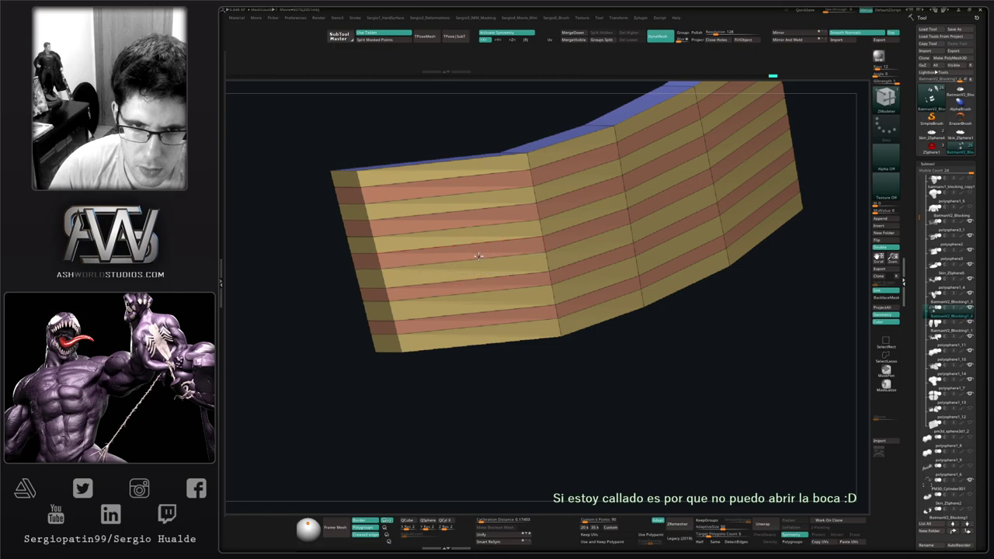
click(479, 245)
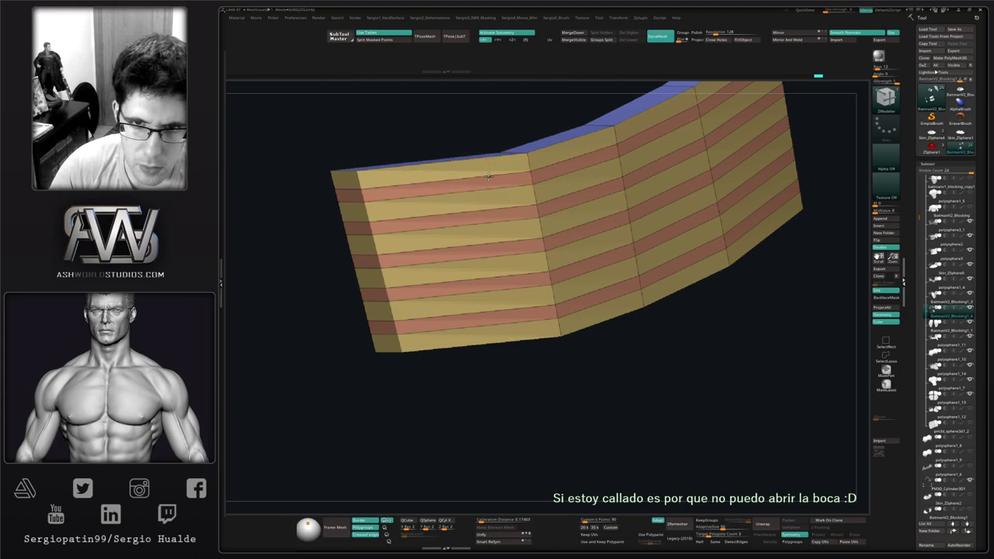
Slide the edge loops of the upper back-shoulder strip to narrow its pink bands.
alt+right_drag(483, 199, 500, 288)
mouse_move(499, 287)
ctrl+right_down()
mouse_move(505, 299)
mouse_move(535, 279)
mouse_move(567, 335)
mouse_move(535, 215)
ctrl+right_up()
ctrl+right_drag(544, 288, 537, 329)
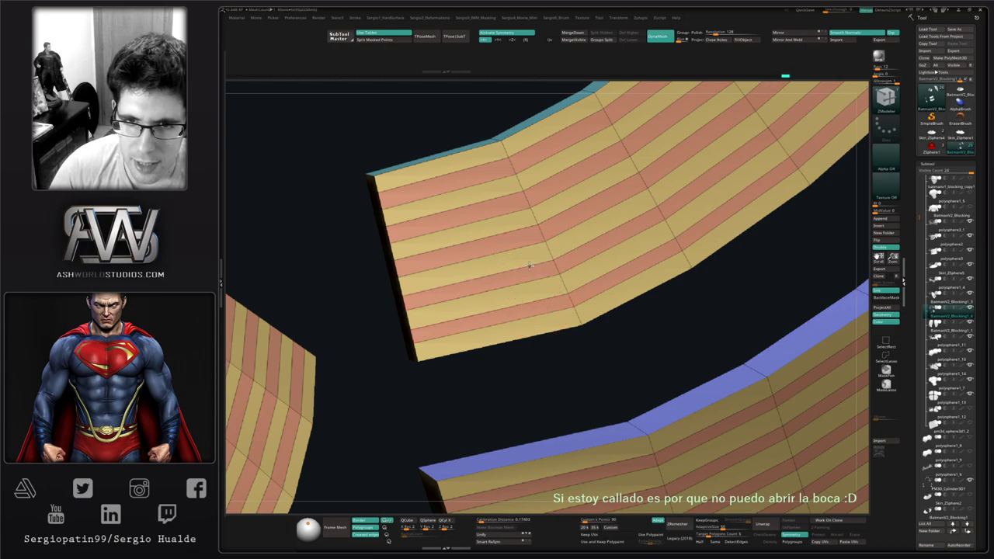
alt+right_drag(531, 265, 528, 334)
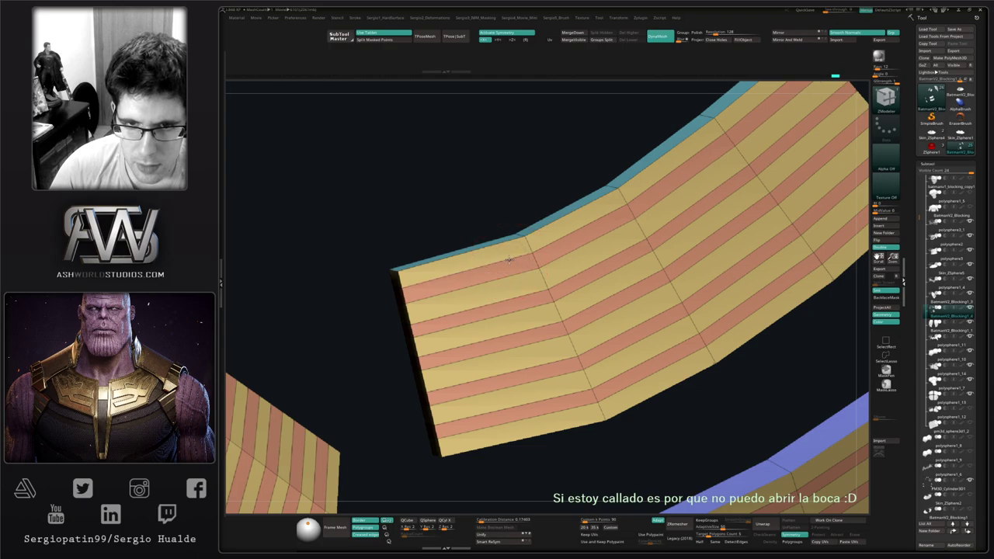
mouse_move(528, 311)
ctrl+right_down()
mouse_move(513, 295)
mouse_move(575, 253)
ctrl+right_up()
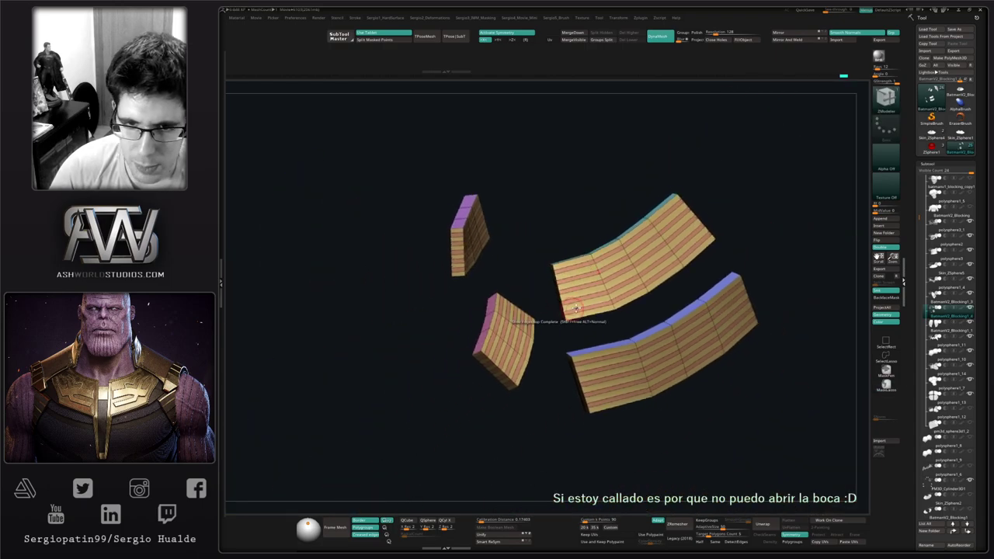
Narrow the pink bands on the two shorter shoulder strips by sliding their edge loops.
mouse_move(575, 308)
right_down()
mouse_move(530, 371)
mouse_move(562, 295)
mouse_move(582, 315)
mouse_move(582, 399)
right_up()
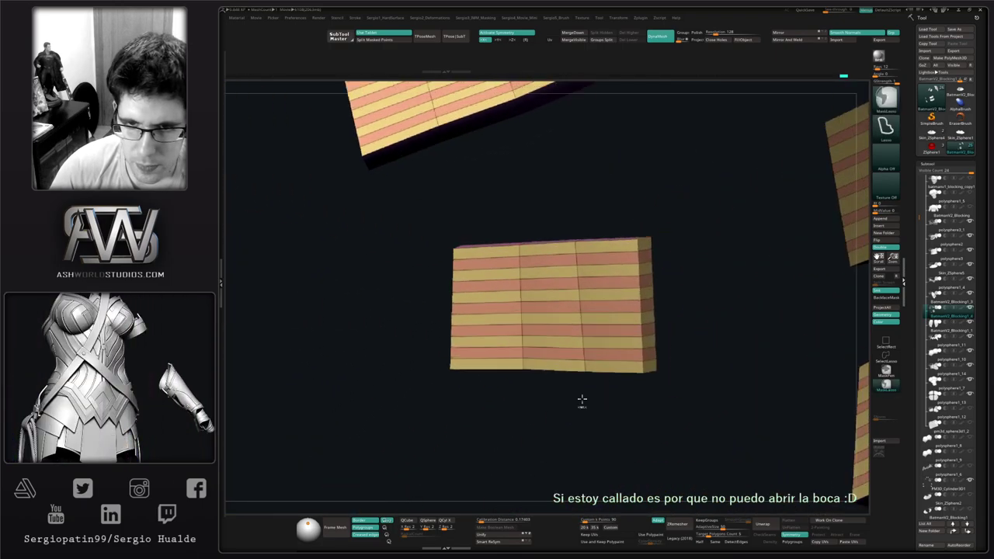
key(f)
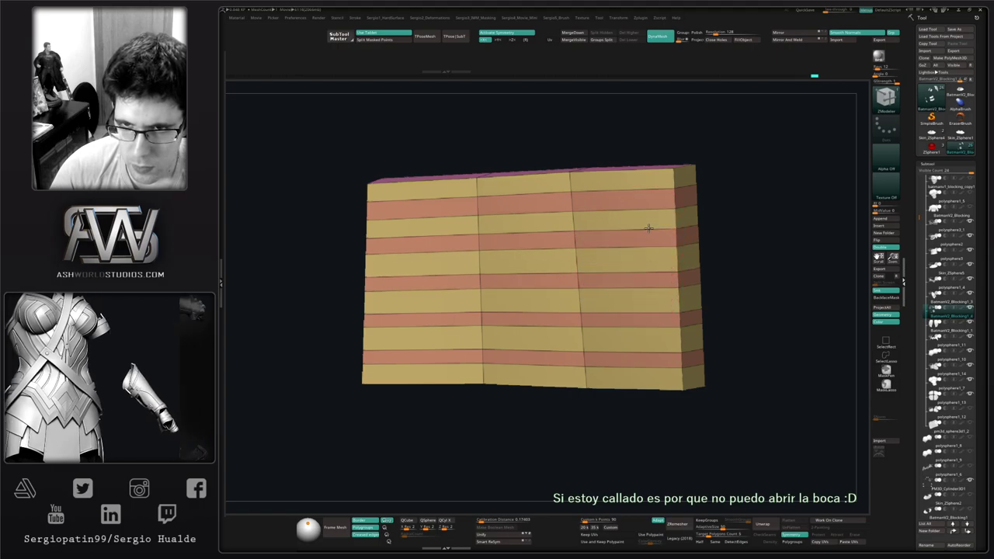
alt+right_drag(649, 227, 606, 353)
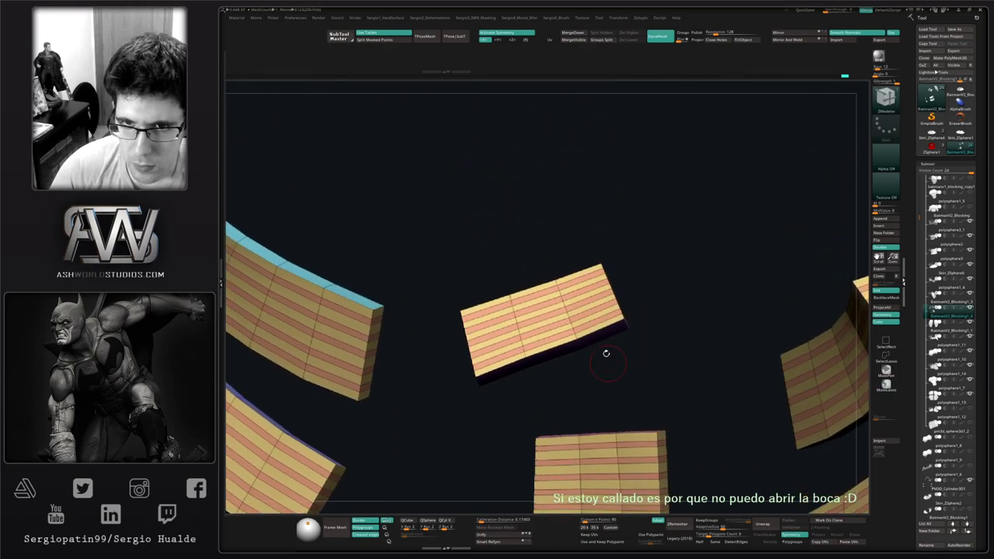
mouse_move(596, 303)
right_down()
mouse_move(603, 338)
mouse_move(603, 317)
right_up()
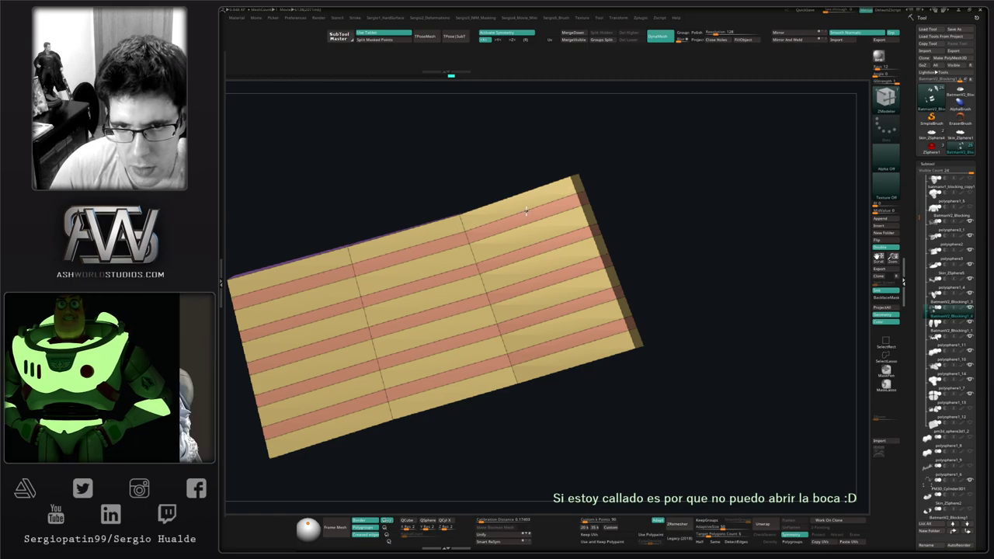
Push the pink bands of all the shoulder strips inward with QMesh Polygroup All to form grooves.
mouse_move(530, 265)
ctrl+right_down()
mouse_move(521, 308)
mouse_move(540, 271)
mouse_move(557, 297)
ctrl+right_up()
drag(553, 290, 592, 242)
mouse_move(588, 310)
ctrl+right_down()
mouse_move(595, 264)
mouse_move(582, 247)
ctrl+right_up()
Isolate the end faces of the shoulder strips in turn, assign them a polygroup and show the whole mesh again.
mouse_move(579, 246)
ctrl+shift+mouse_down()
mouse_move(572, 311)
mouse_move(595, 272)
mouse_move(585, 267)
ctrl+shift+mouse_up()
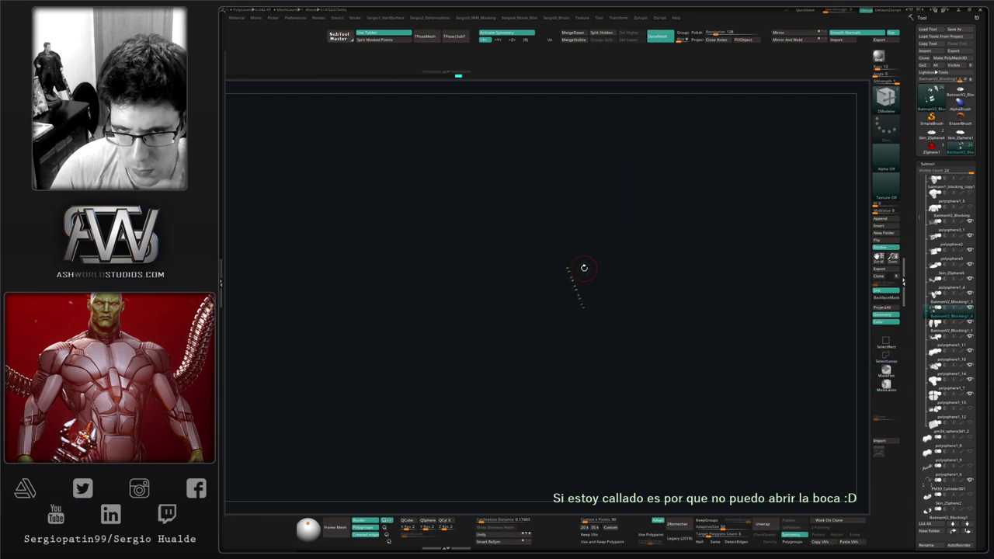
key(ctrl+w)
ctrl+shift+click(585, 268)
alt+right_drag(594, 359, 564, 300)
mouse_move(596, 327)
ctrl+shift+mouse_down()
mouse_move(576, 325)
mouse_move(626, 352)
mouse_move(614, 338)
ctrl+shift+mouse_up()
key(ctrl+w)
ctrl+shift+click(612, 339)
mouse_move(477, 340)
ctrl+shift+mouse_down()
mouse_move(466, 384)
mouse_move(477, 300)
mouse_move(451, 313)
mouse_move(431, 307)
mouse_move(475, 322)
mouse_move(642, 282)
mouse_move(539, 275)
ctrl+shift+mouse_up()
key(ctrl+w)
ctrl+shift+click(481, 313)
ctrl+shift+click(482, 308)
Isolate the end faces of the remaining shoulder strips one after another, restoring the full mesh each time.
mouse_move(521, 238)
ctrl+shift+mouse_down()
mouse_move(494, 244)
mouse_move(526, 290)
ctrl+shift+mouse_up()
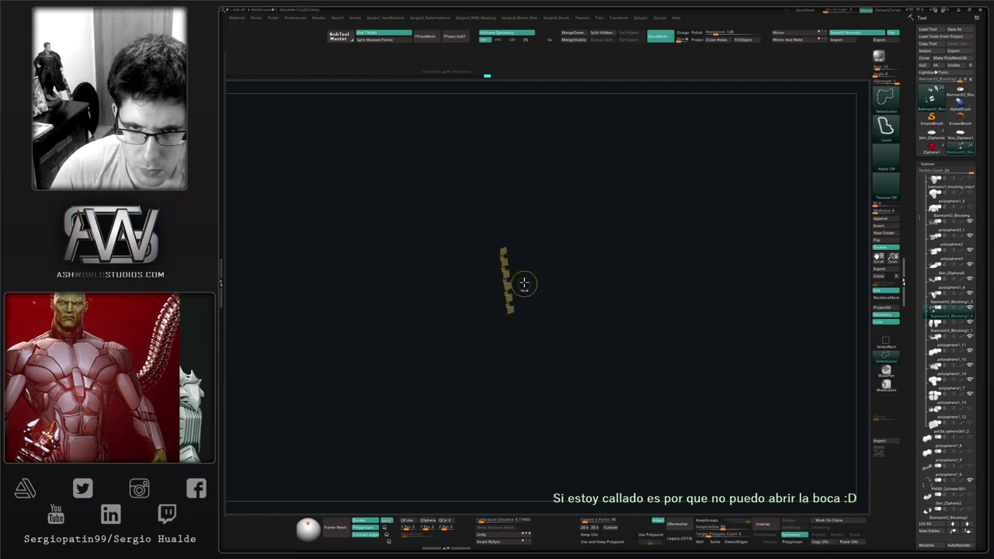
ctrl+shift+click(526, 284)
mouse_move(492, 150)
ctrl+shift+mouse_down()
mouse_move(446, 159)
mouse_move(515, 215)
mouse_move(511, 199)
mouse_move(492, 256)
mouse_move(467, 264)
mouse_move(692, 257)
mouse_move(678, 249)
ctrl+shift+mouse_up()
ctrl+shift+click(510, 200)
mouse_move(667, 206)
ctrl+shift+mouse_down()
mouse_move(630, 225)
mouse_move(683, 236)
ctrl+shift+mouse_up()
ctrl+shift+click(671, 215)
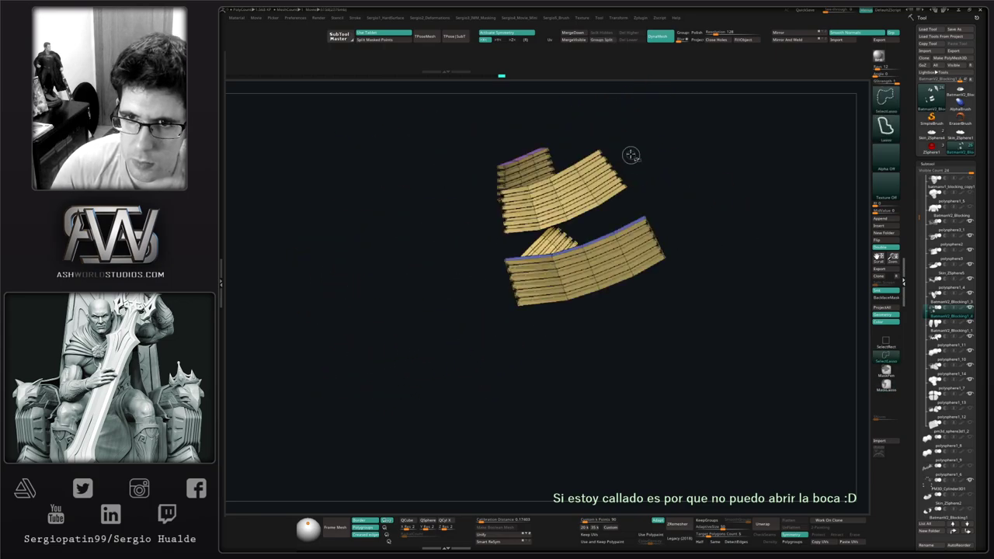
mouse_move(623, 141)
ctrl+shift+mouse_down()
mouse_move(644, 215)
mouse_move(648, 190)
ctrl+shift+mouse_up()
ctrl+shift+click(647, 188)
Turn off the polygroup wireframe on the isolated shoulder strips and show the whole suit again.
drag(688, 223, 640, 226)
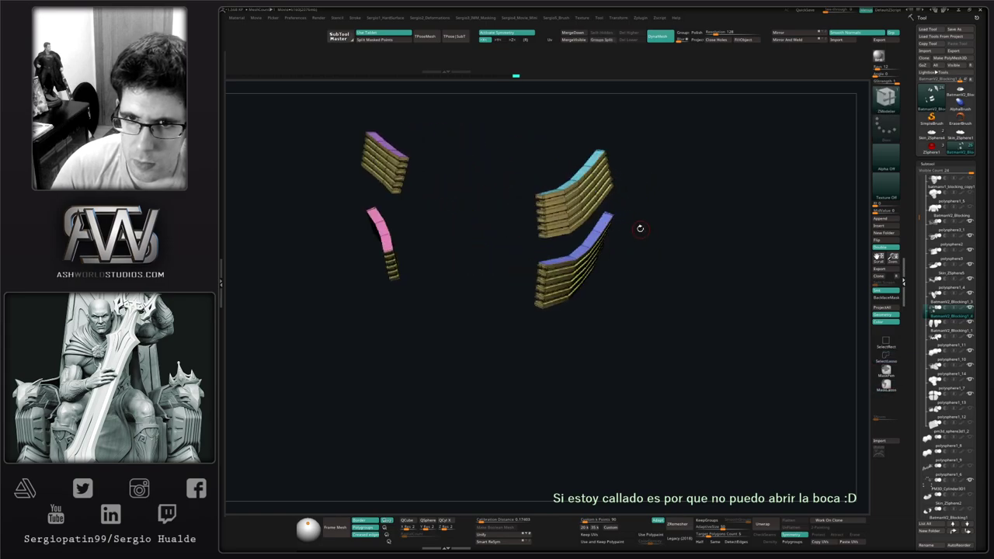
key(shift+f)
mouse_move(599, 264)
right_down()
mouse_move(564, 271)
mouse_move(561, 241)
mouse_move(622, 255)
mouse_move(570, 265)
mouse_move(602, 247)
mouse_move(572, 257)
right_up()
key(alt+s)
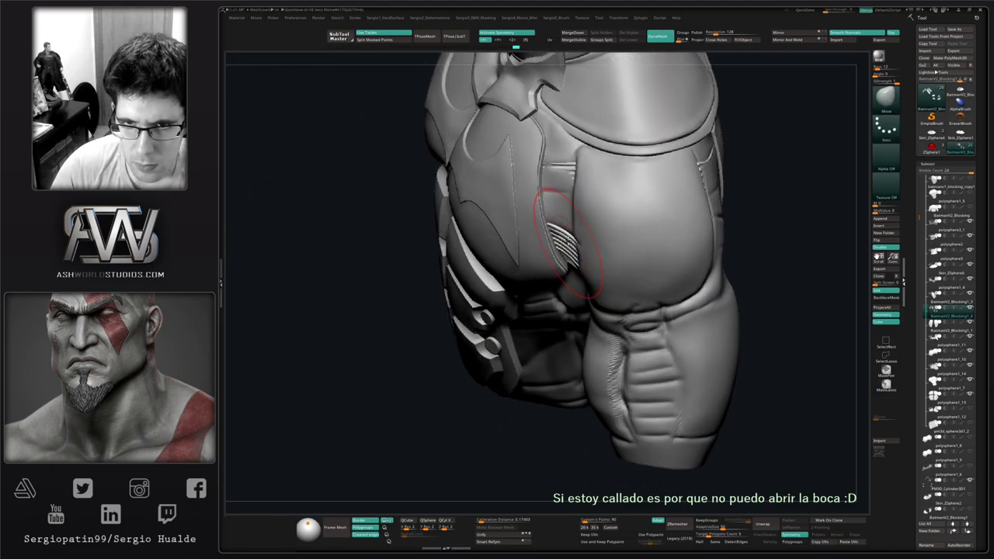
Pull the ribbed shoulder strips out of the suit surface with the Move brush, on the front and back.
drag(565, 192, 549, 233)
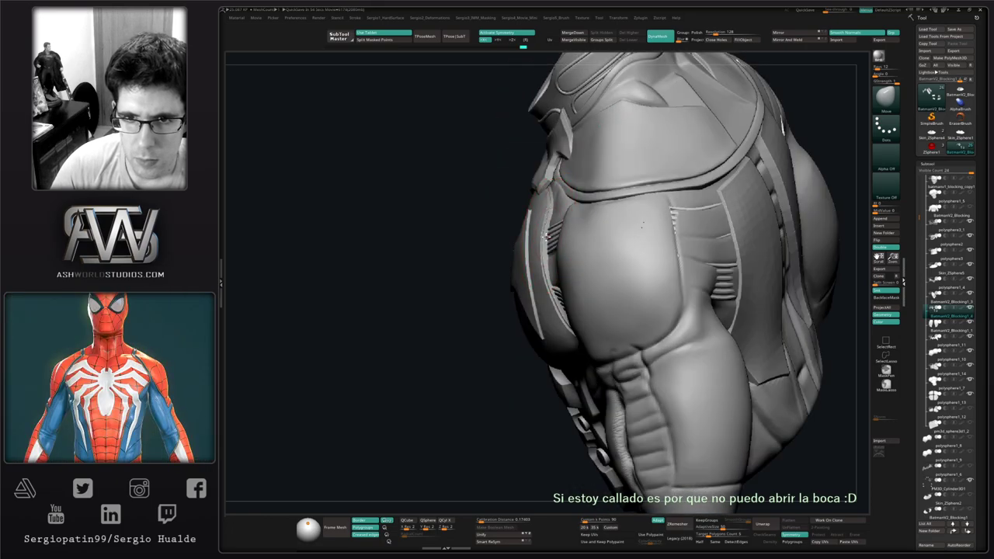
drag(653, 275, 621, 268)
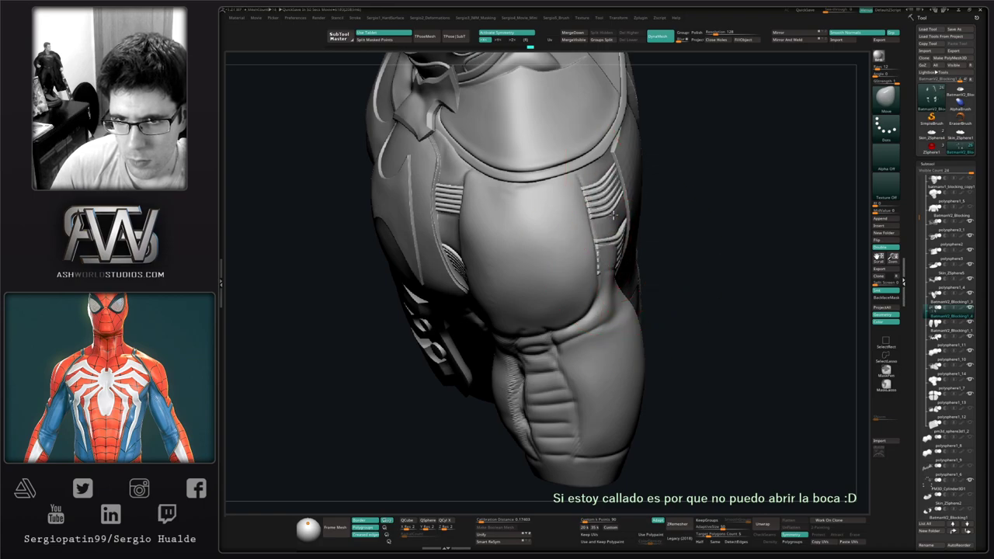
drag(626, 216, 631, 243)
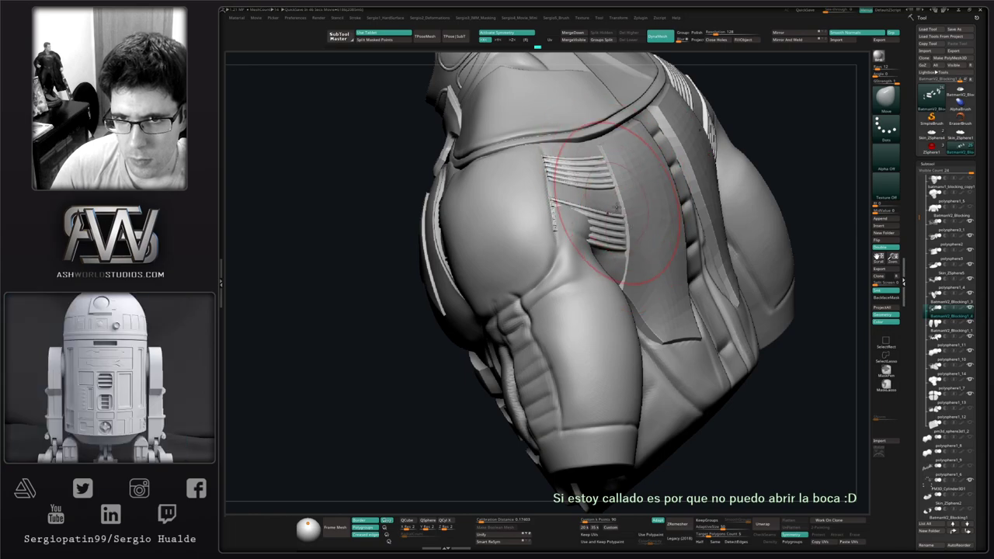
ctrl+right_drag(618, 208, 607, 236)
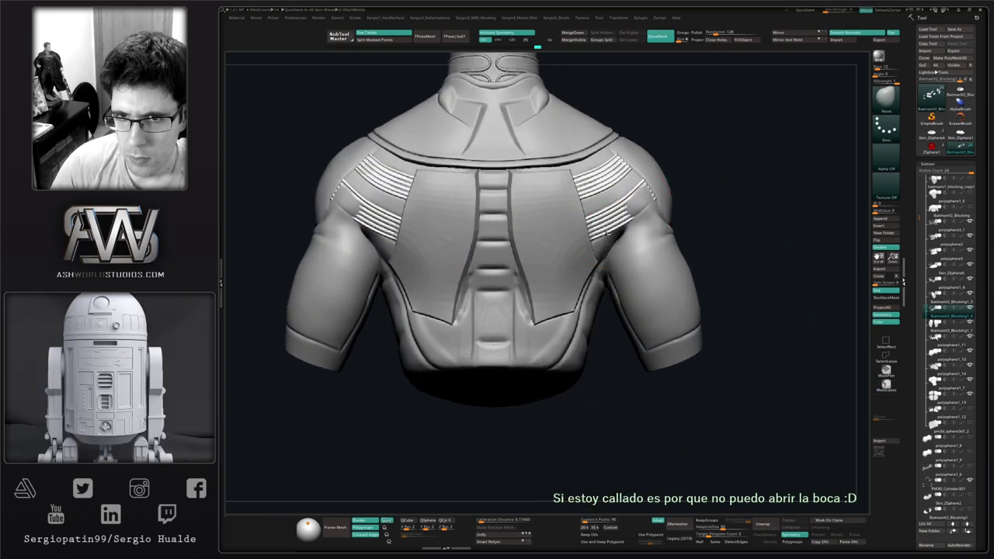
Refine the fit of the ribbed strips on the upper back with the Move Topological brush.
drag(606, 234, 599, 147)
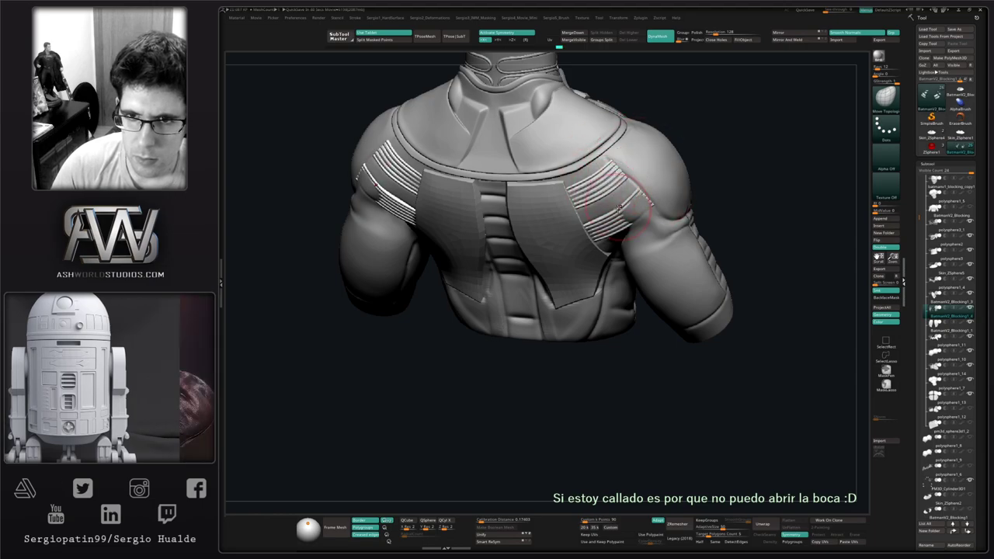
drag(599, 194, 578, 205)
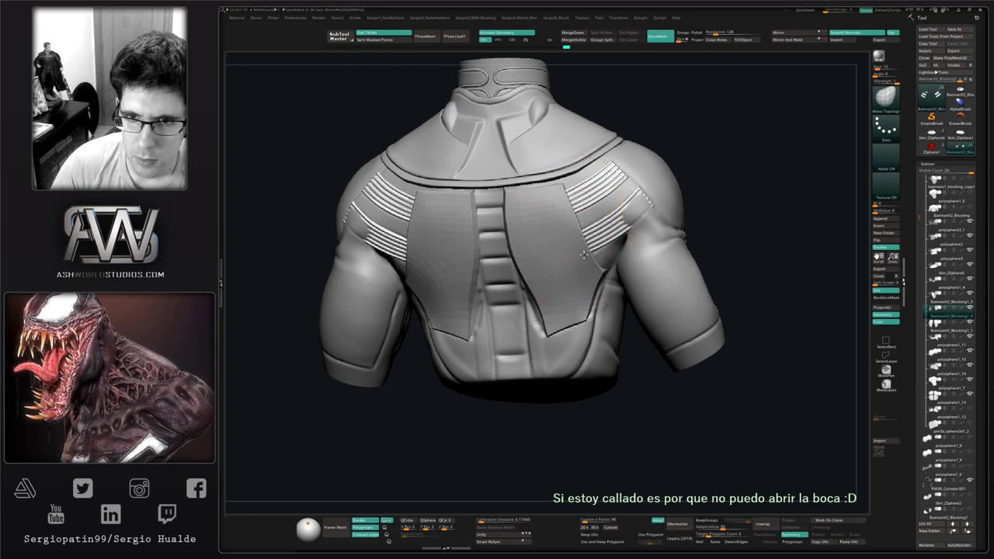
ctrl+right_drag(584, 255, 578, 212)
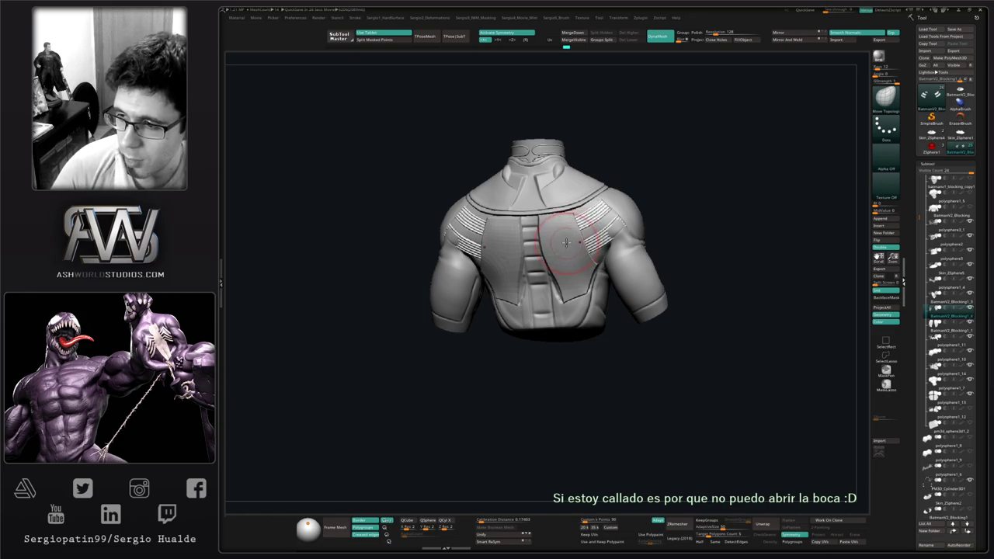
Isolate the shoulder strips, duplicate their subtool and step one copy back in its undo history to the plain, ungrooved strips.
ctrl+right_drag(586, 312, 591, 245)
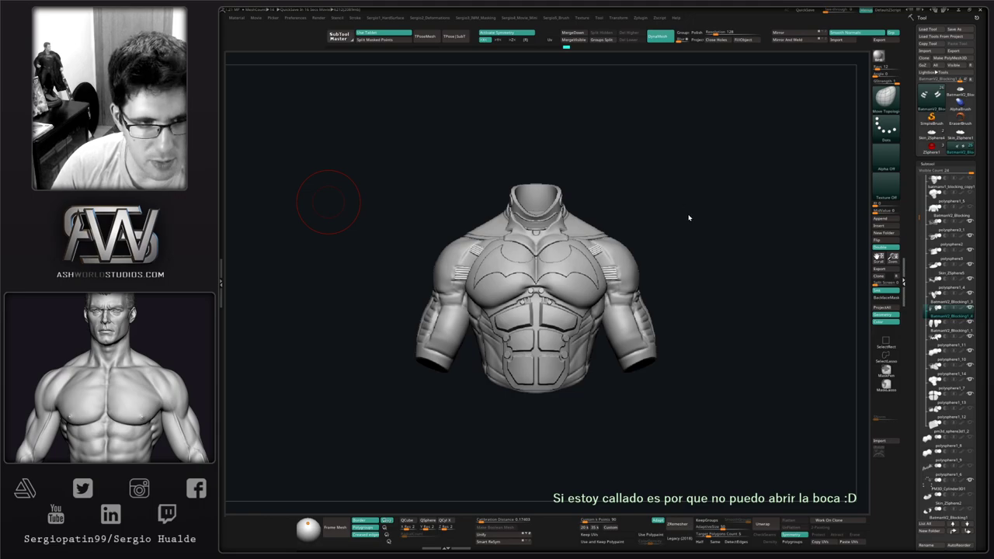
right_drag(705, 246, 696, 257)
ctrl+right_drag(632, 262, 555, 300)
ctrl+right_drag(556, 300, 593, 323)
key(alt+s)
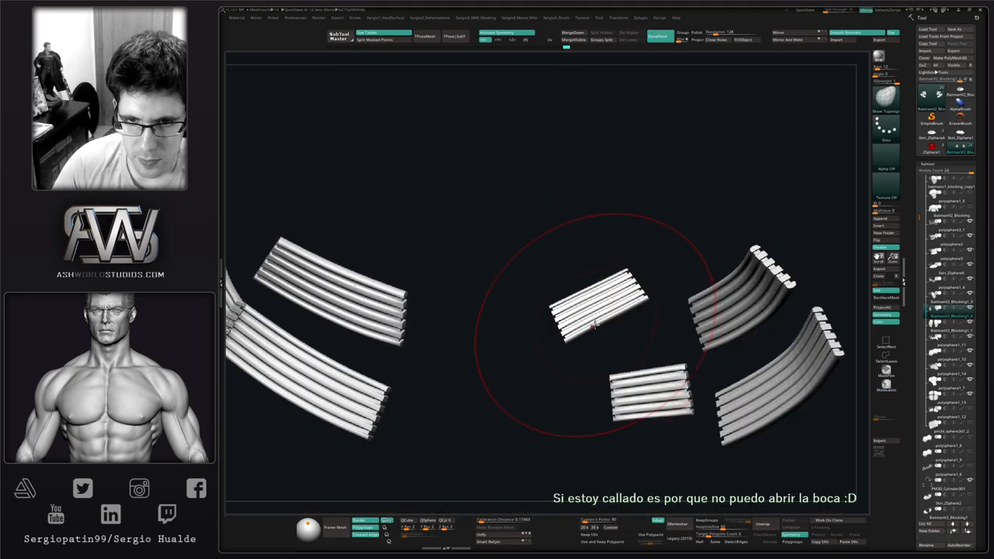
key(s)
drag(592, 327, 575, 331)
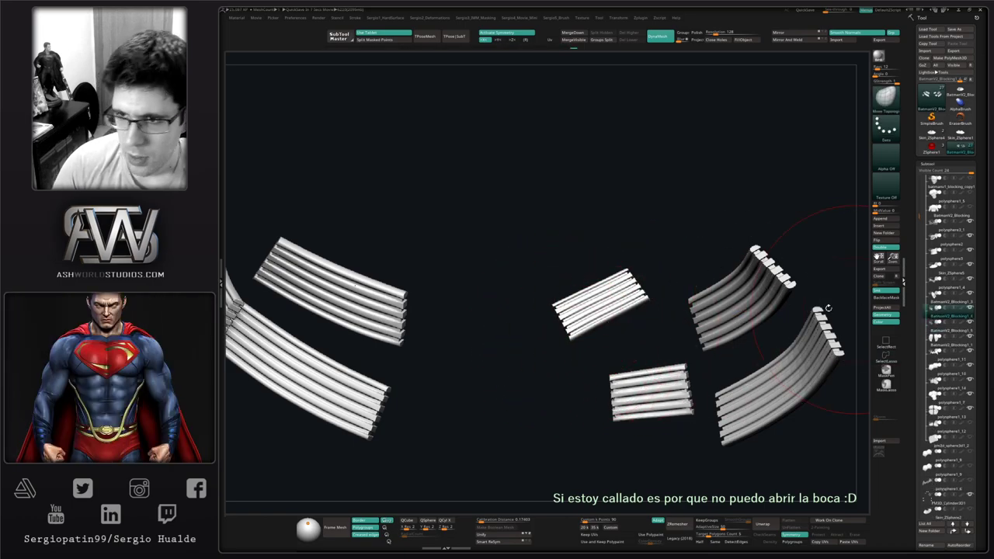
click(356, 48)
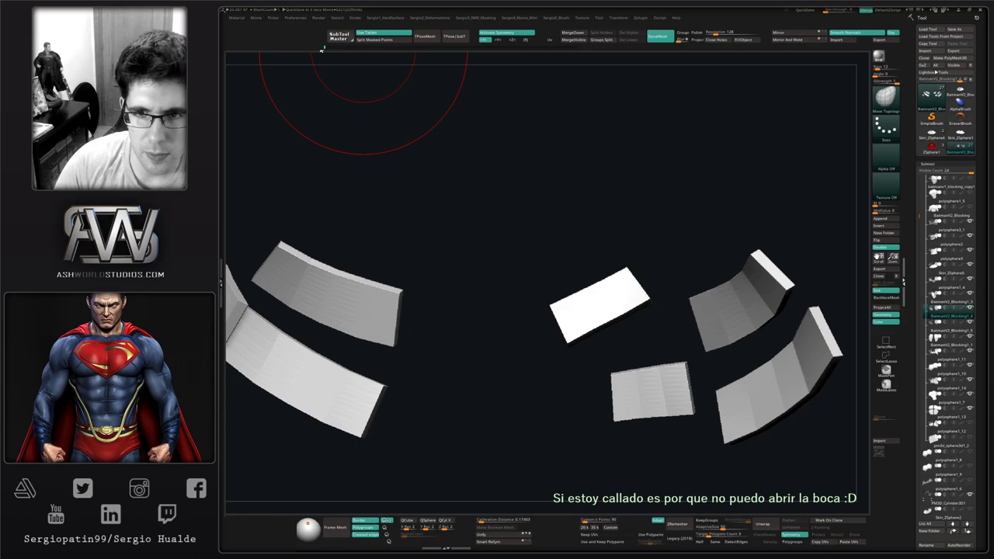
mouse_move(322, 52)
mouse_down()
mouse_move(255, 49)
mouse_move(309, 50)
mouse_up()
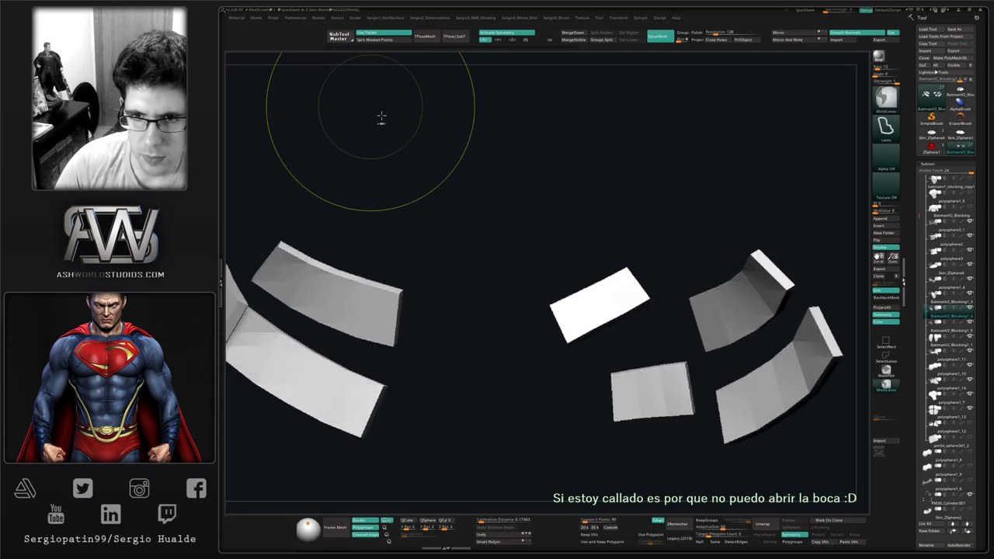
key(ctrl+z)
ctrl+right_drag(578, 329, 583, 218)
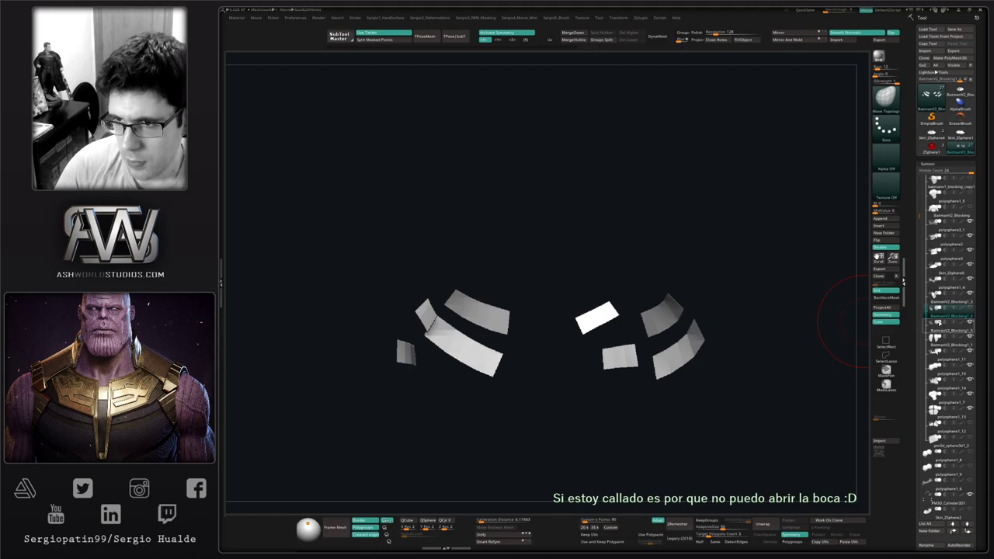
Select the ribbed copy of the shoulder strips and show it together with the whole suit.
click(937, 326)
key(alt+s)
mouse_move(670, 355)
ctrl+right_down()
mouse_move(644, 329)
mouse_move(656, 334)
mouse_move(680, 302)
mouse_move(716, 283)
mouse_move(725, 304)
ctrl+right_up()
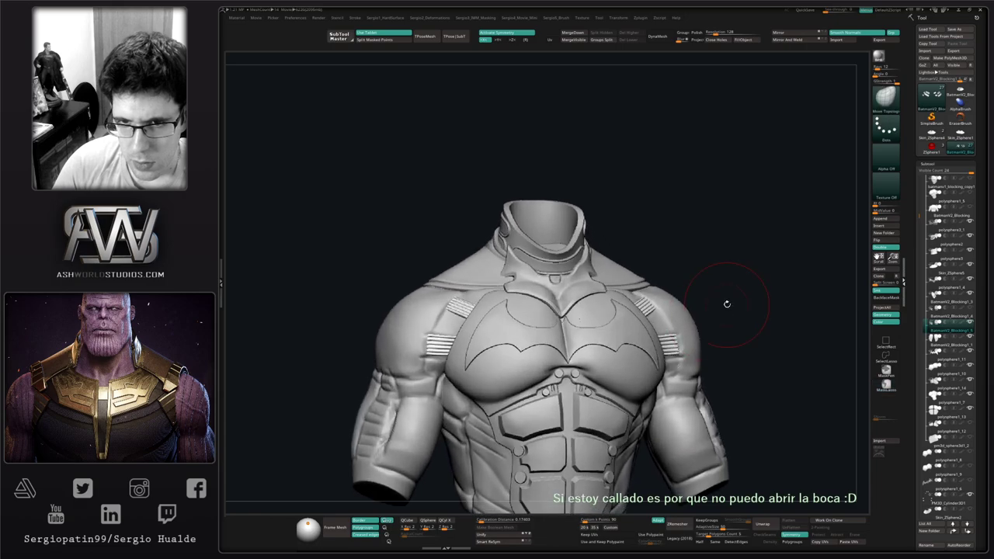
Examine the ribbed shoulder bands on the torso from the front and three-quarter angles.
mouse_move(656, 326)
right_down()
mouse_move(686, 328)
mouse_move(692, 295)
mouse_move(678, 289)
mouse_move(673, 303)
mouse_move(695, 318)
mouse_move(685, 290)
right_up()
drag(683, 289, 783, 315)
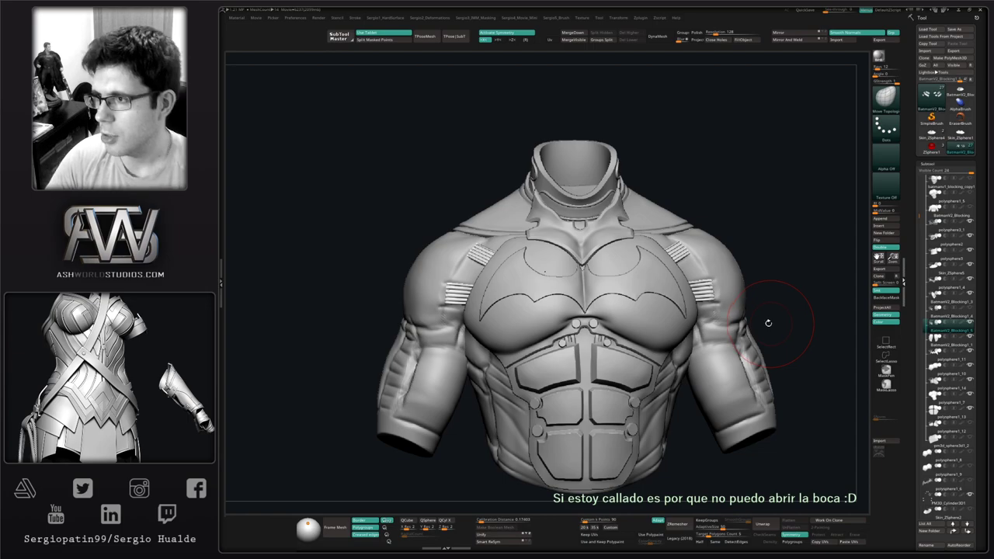
right_drag(652, 305, 658, 306)
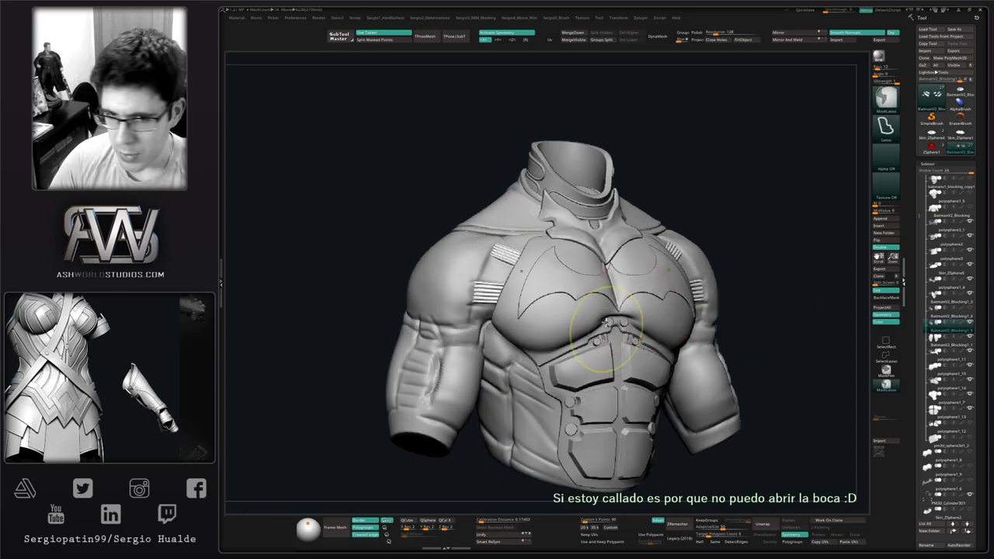
ctrl+right_drag(604, 338, 593, 317)
right_drag(593, 317, 626, 320)
drag(625, 319, 648, 327)
alt+right_drag(648, 326, 594, 382)
drag(594, 383, 583, 389)
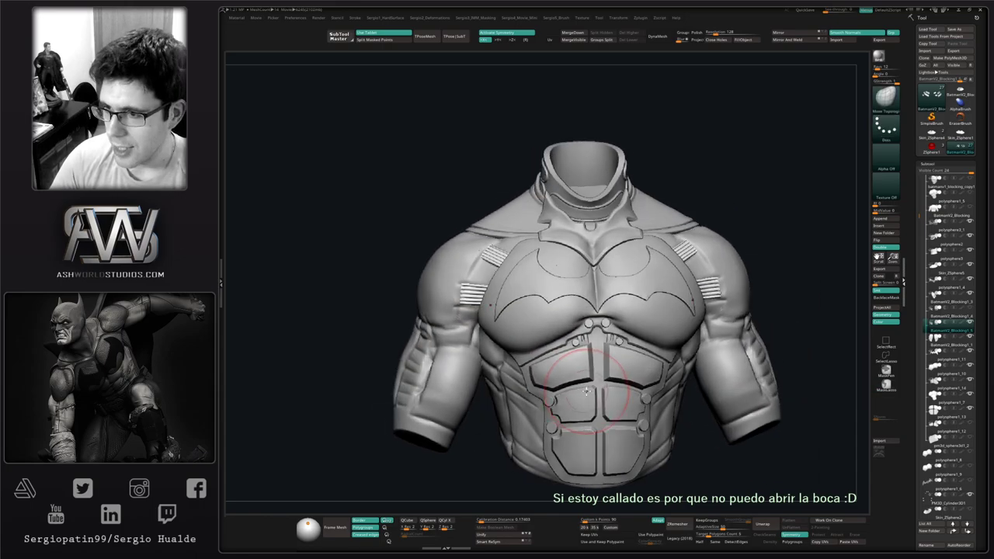